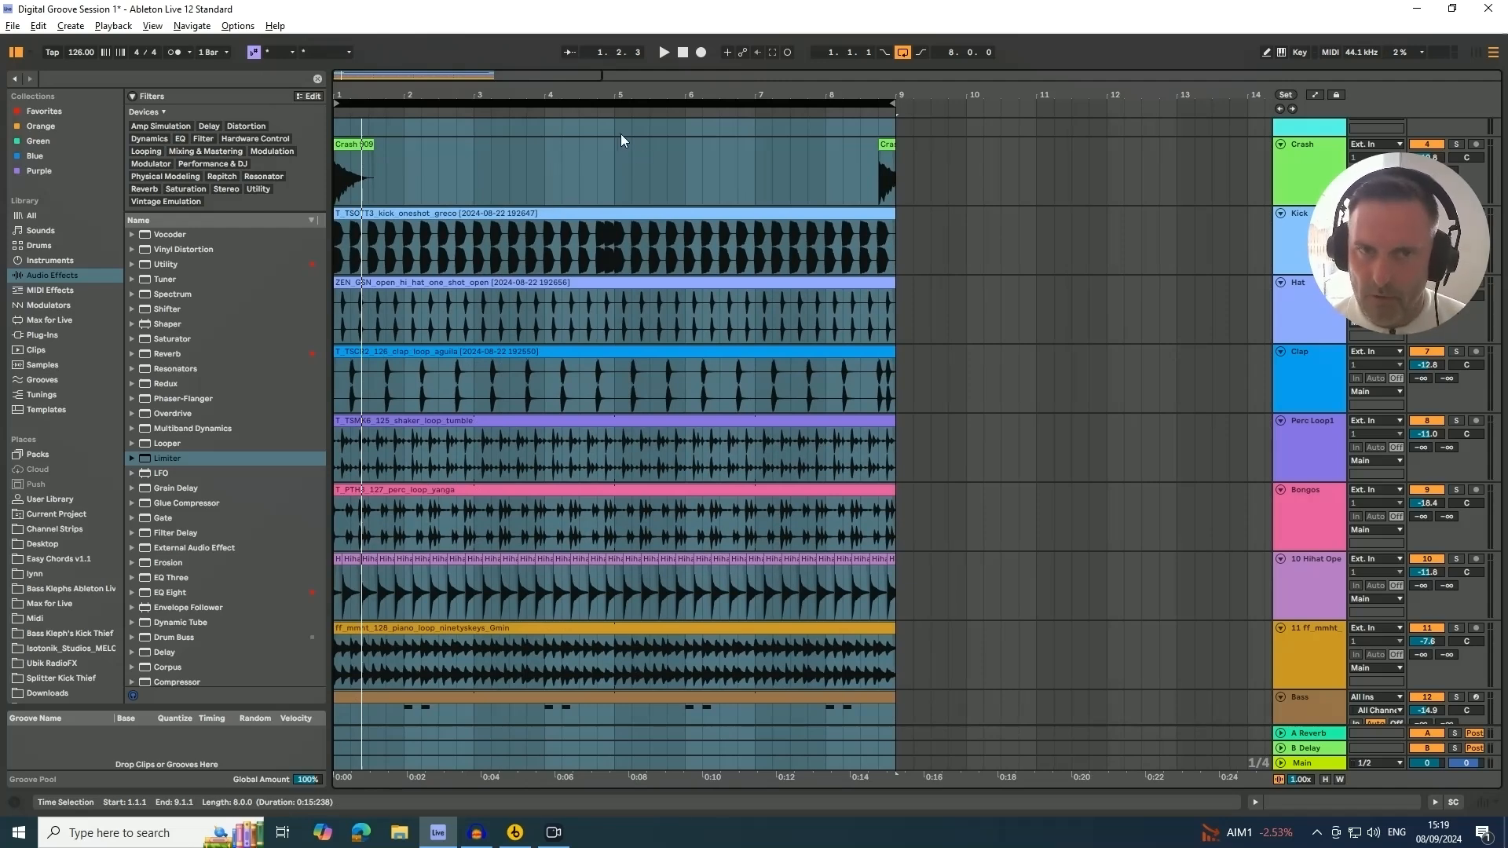
Play back the arrangement while zooming the timeline to review the groove
key(space)
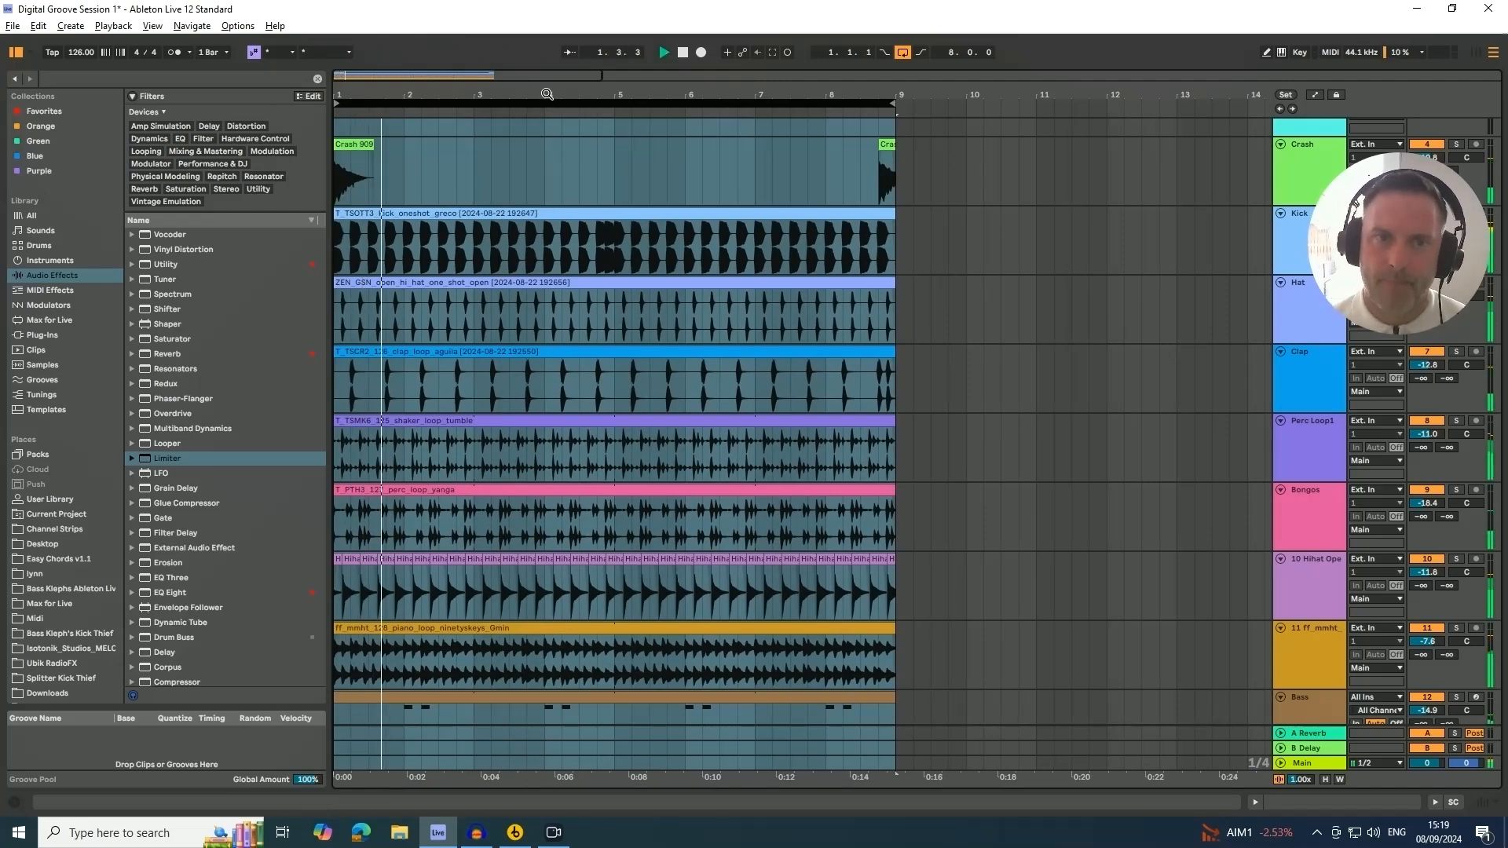
drag(548, 94, 509, 93)
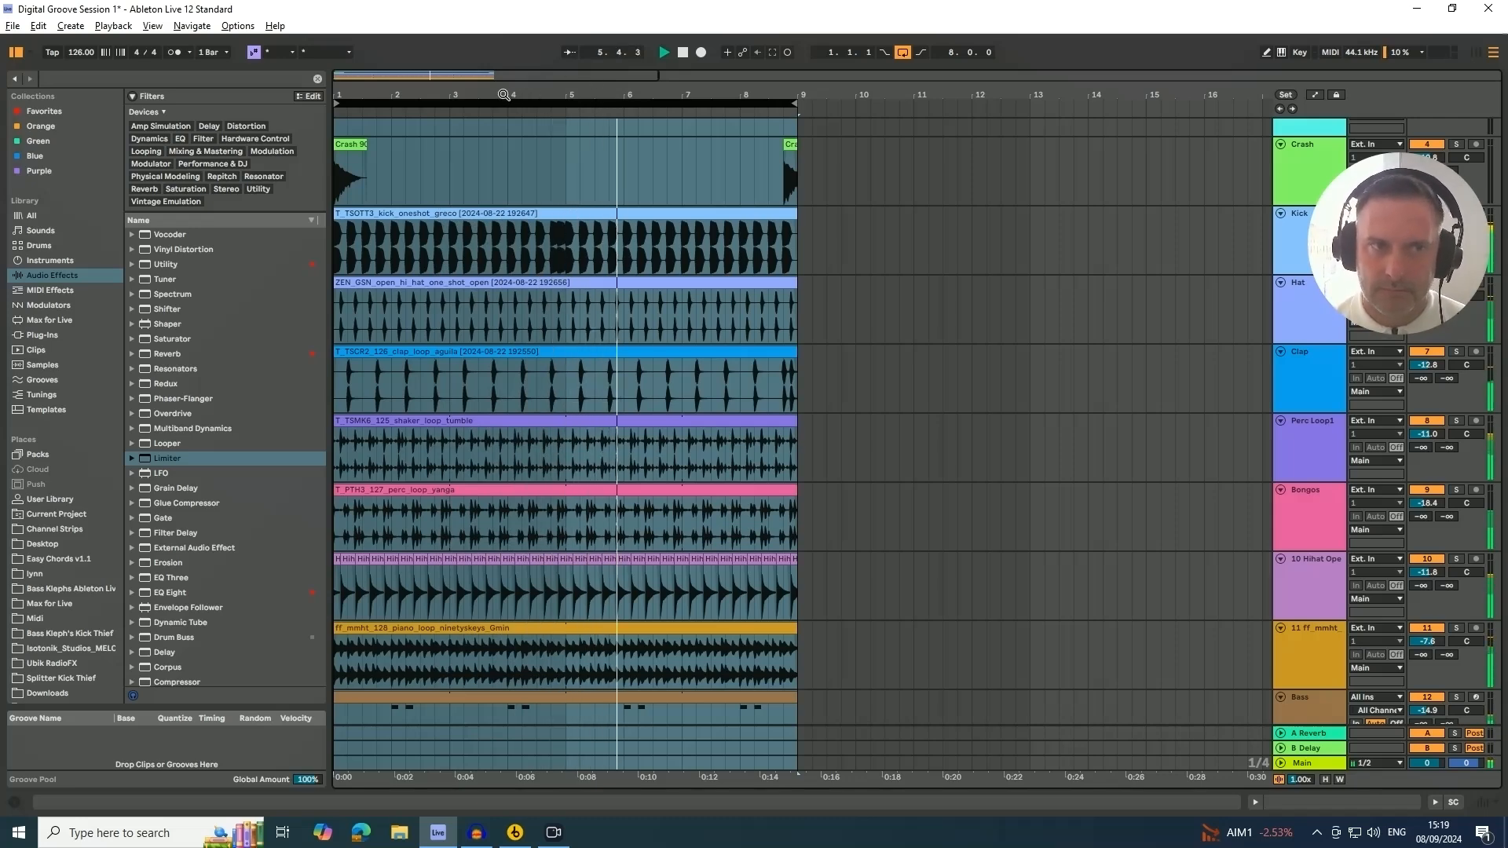
drag(505, 93, 507, 97)
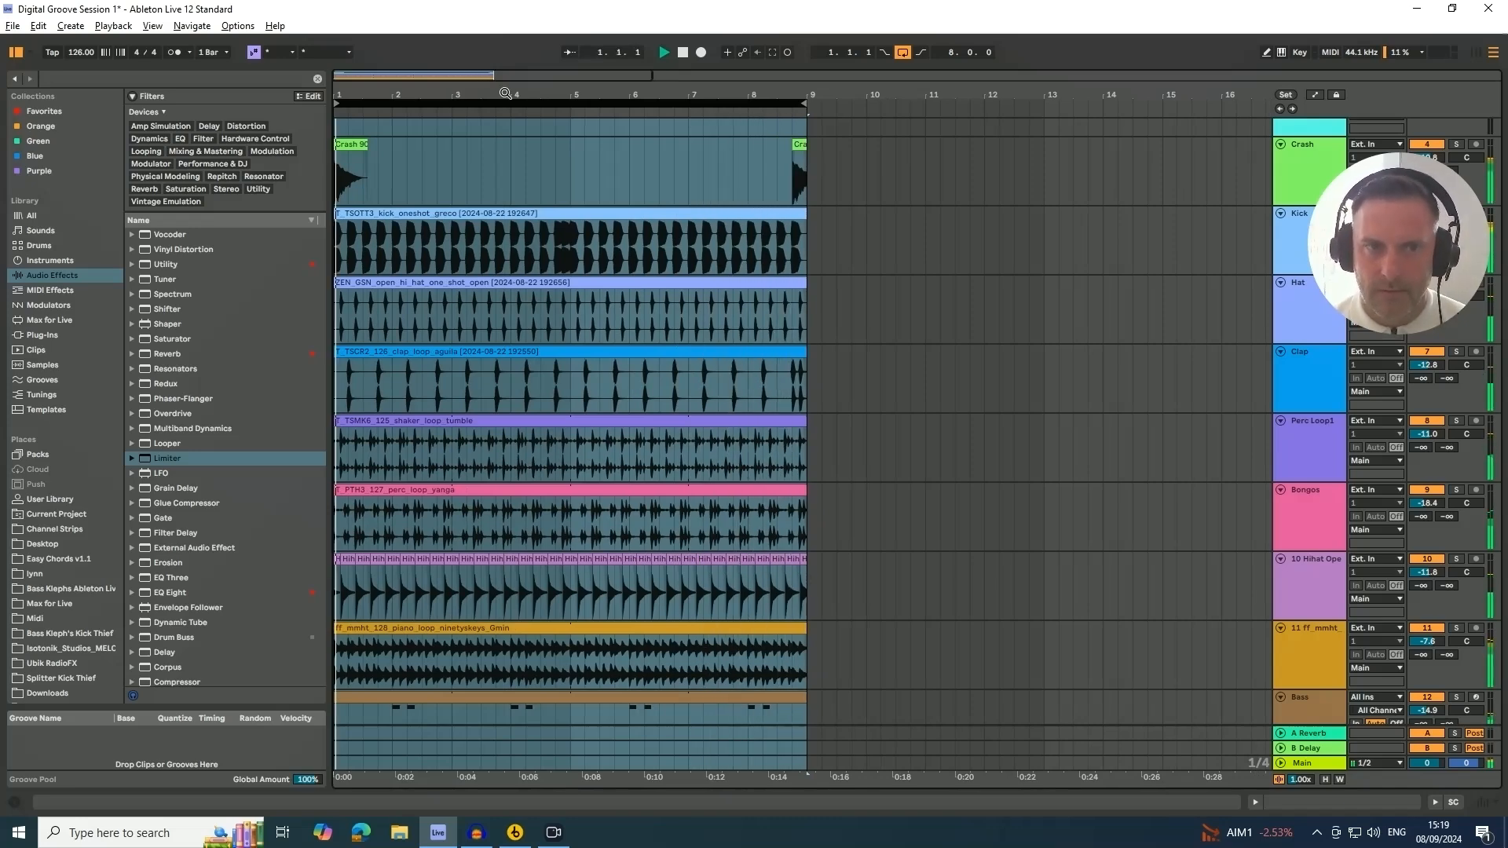
key(space)
drag(505, 94, 508, 93)
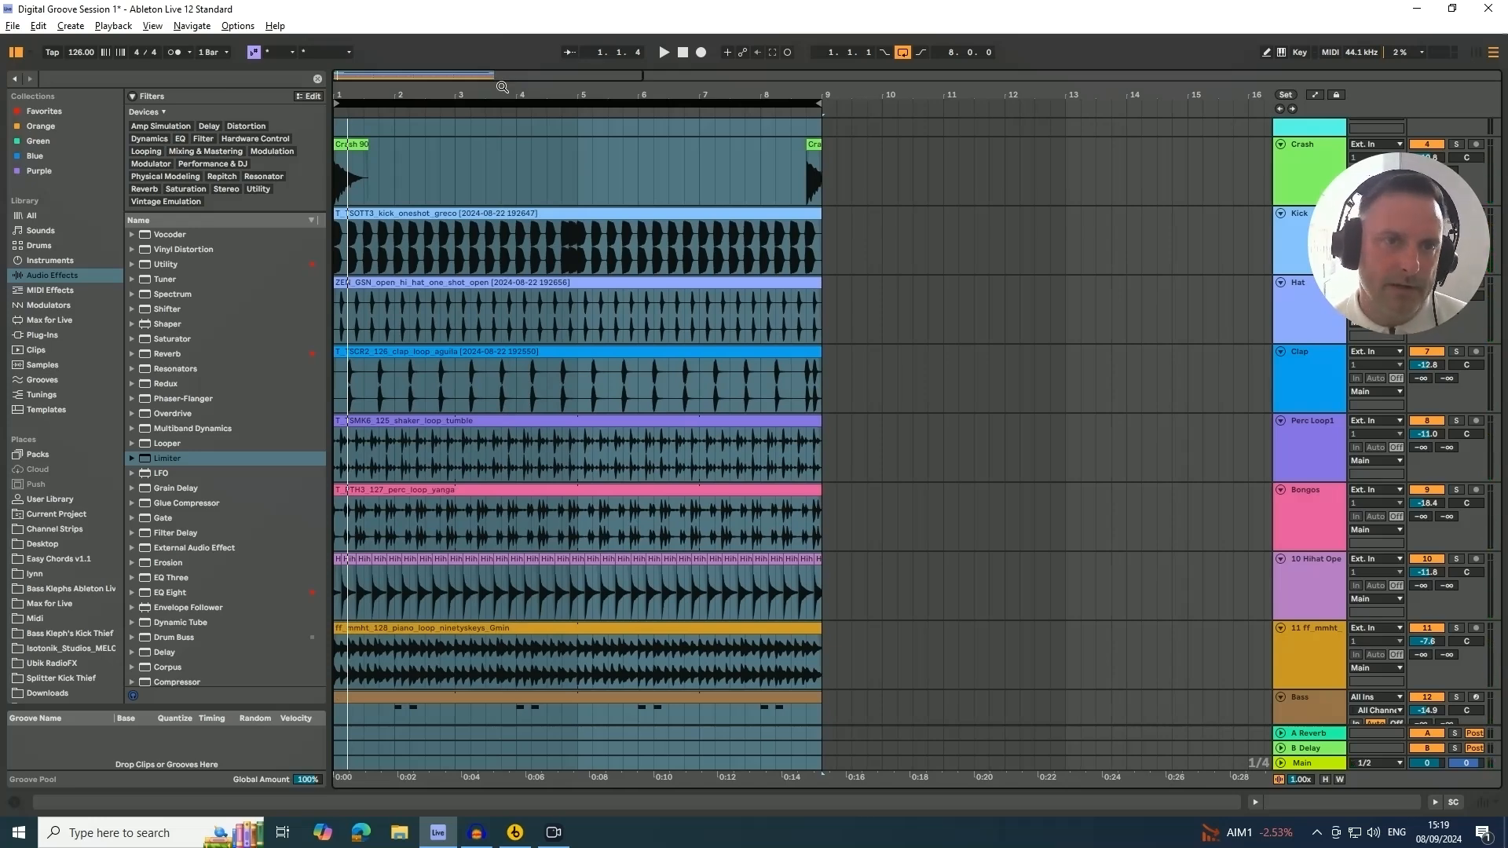
drag(496, 92, 495, 90)
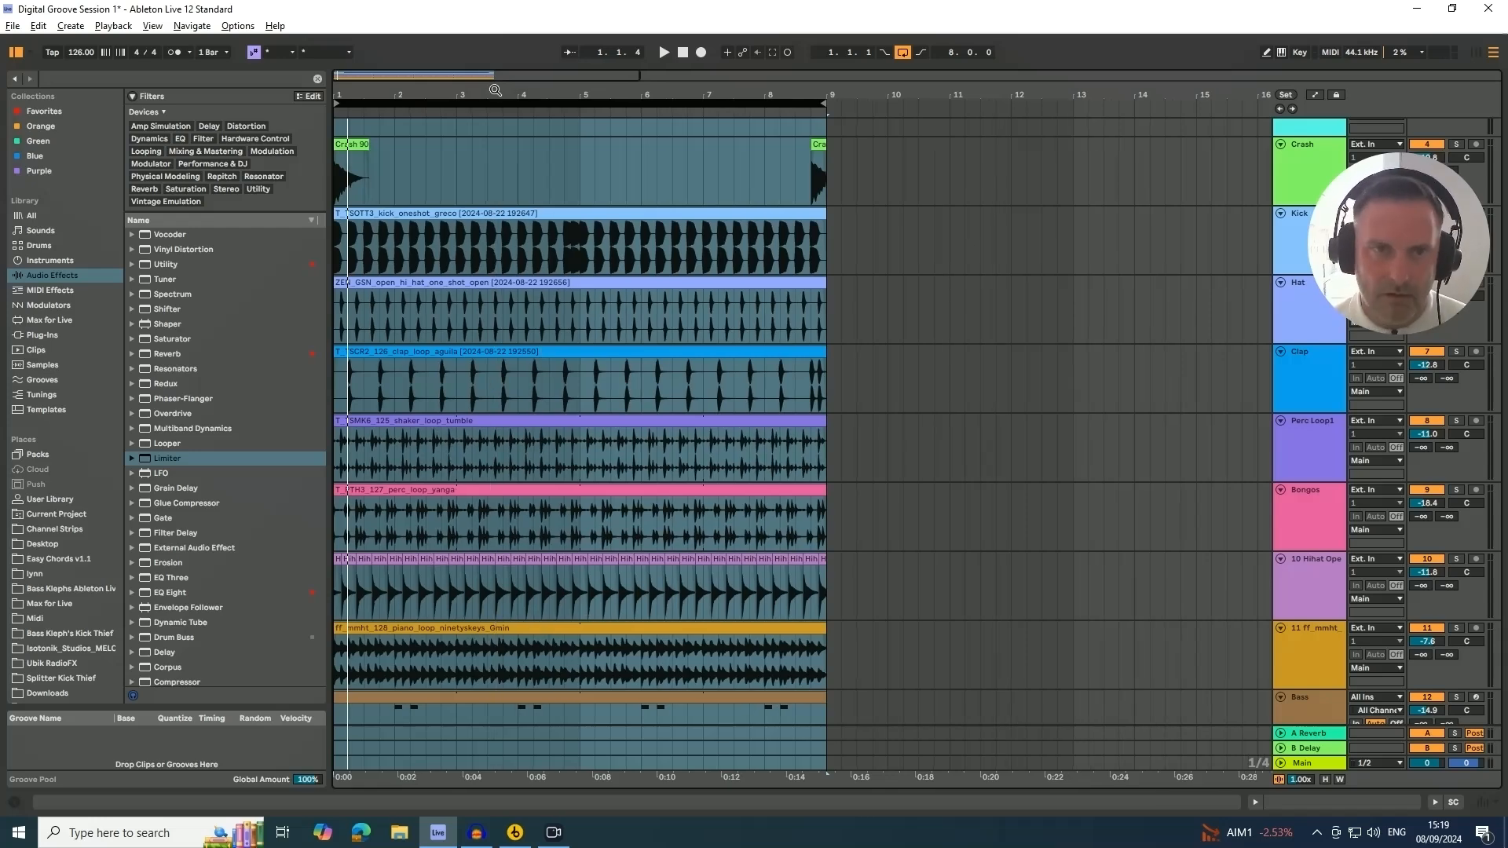
drag(496, 90, 499, 88)
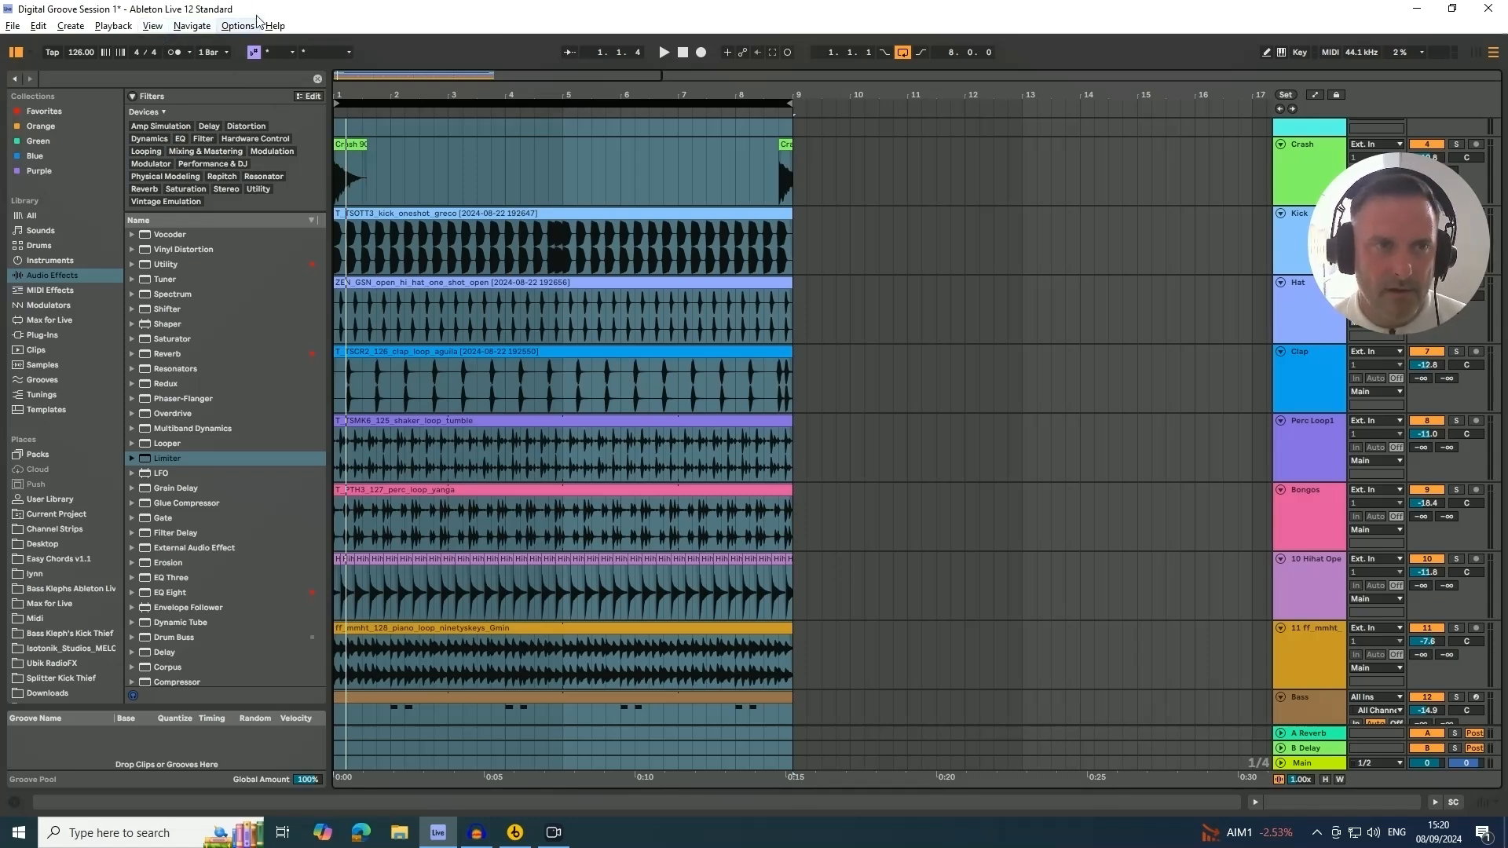
Start saving the Live Set under a new name and browse into the Documents > Ableton folder
click(13, 27)
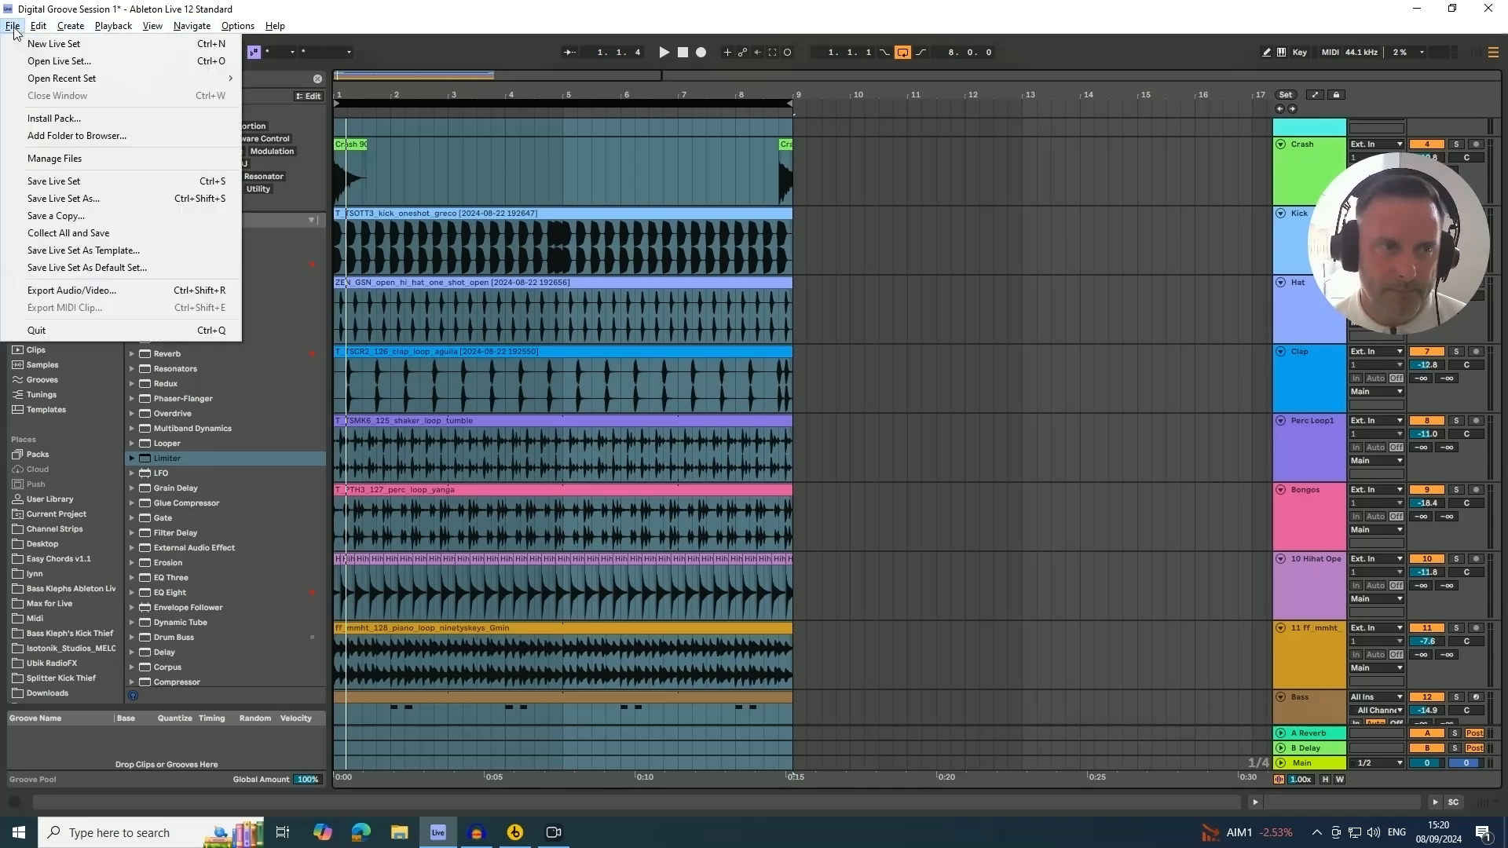
click(53, 200)
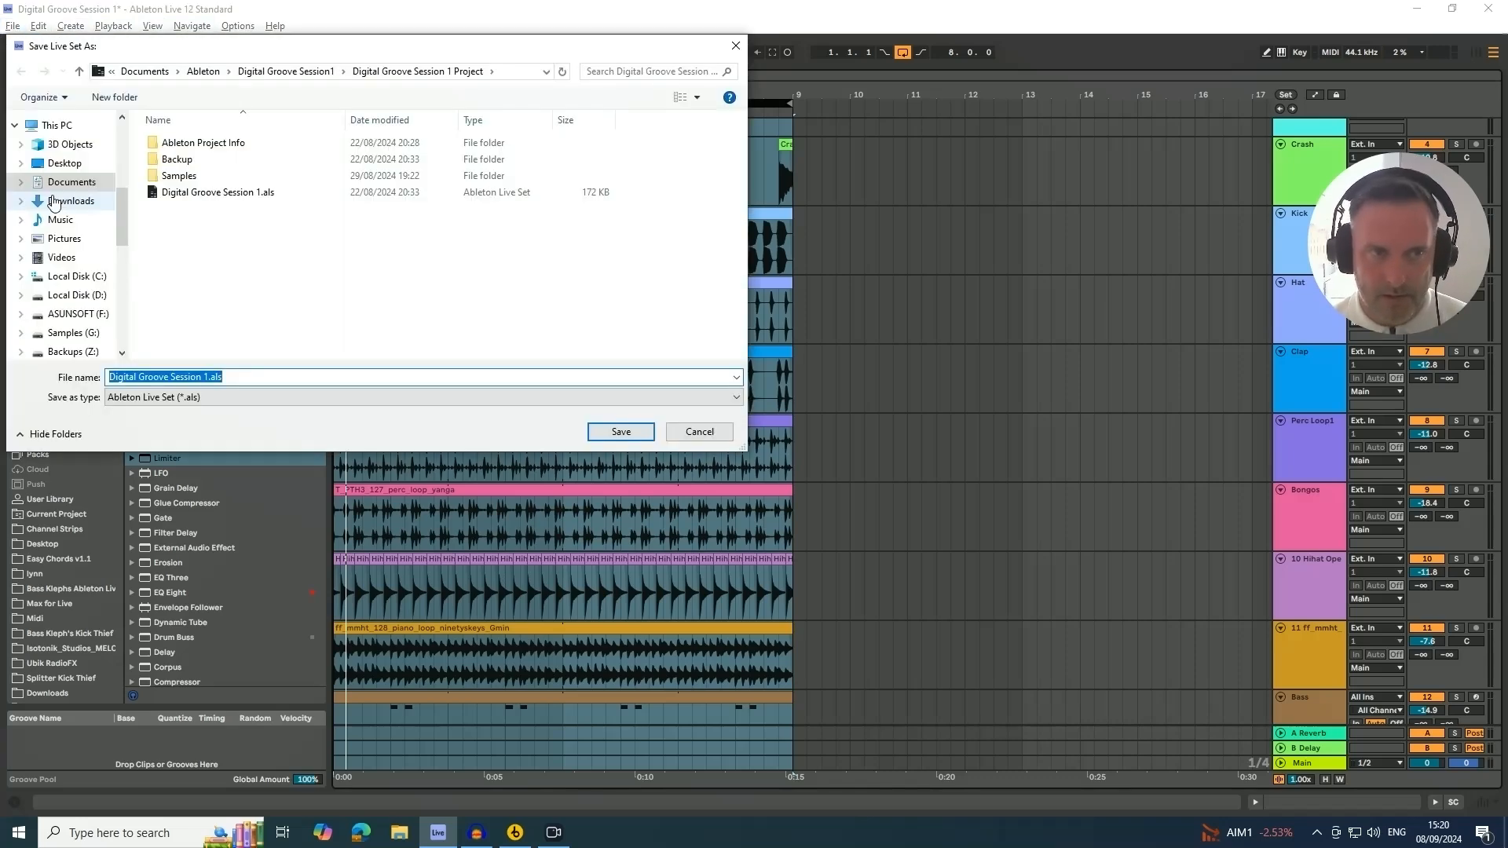
click(144, 72)
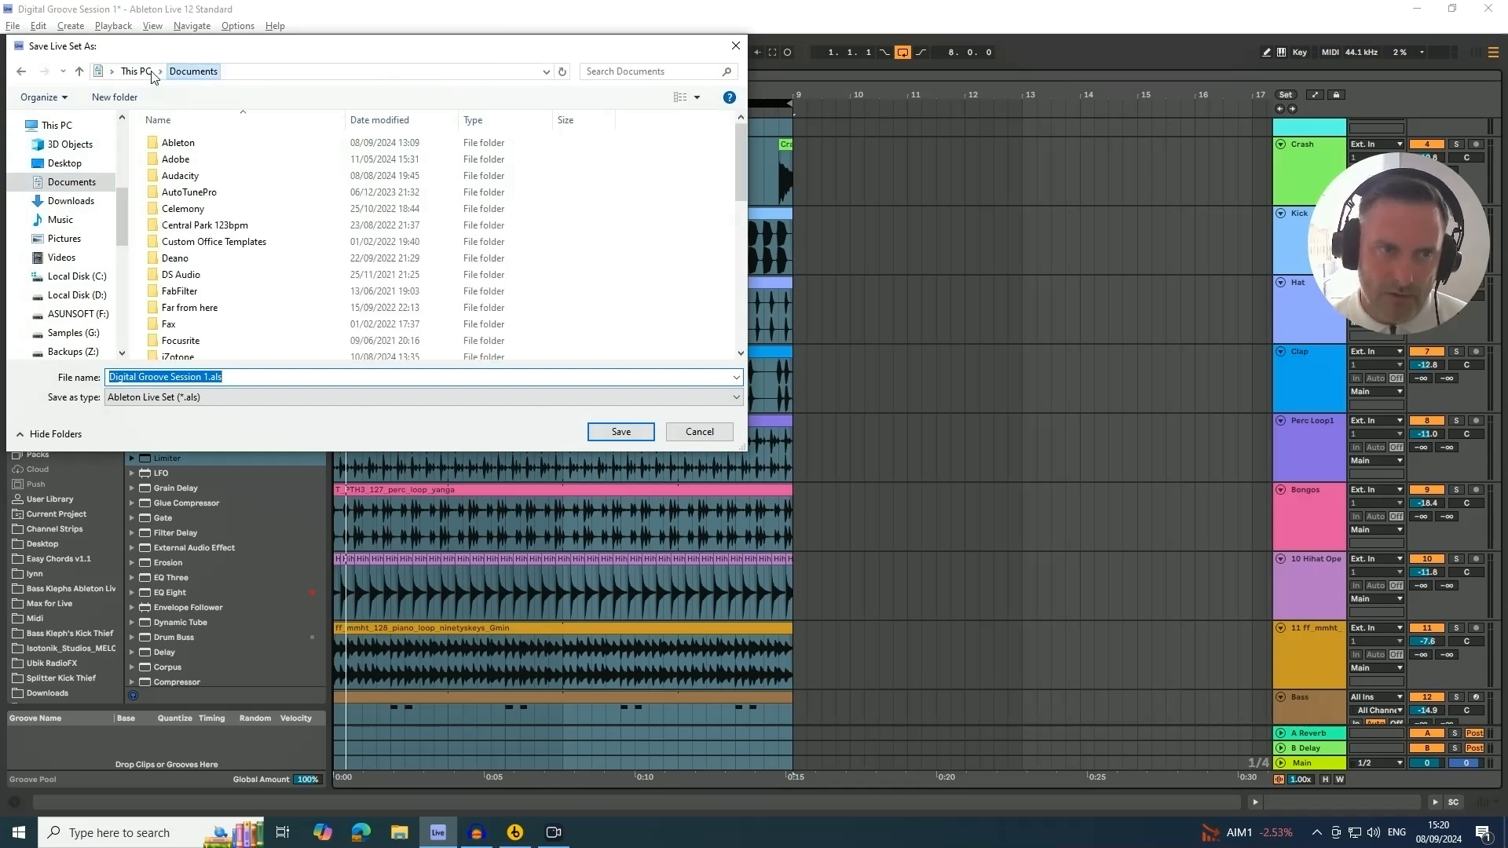
click(172, 147)
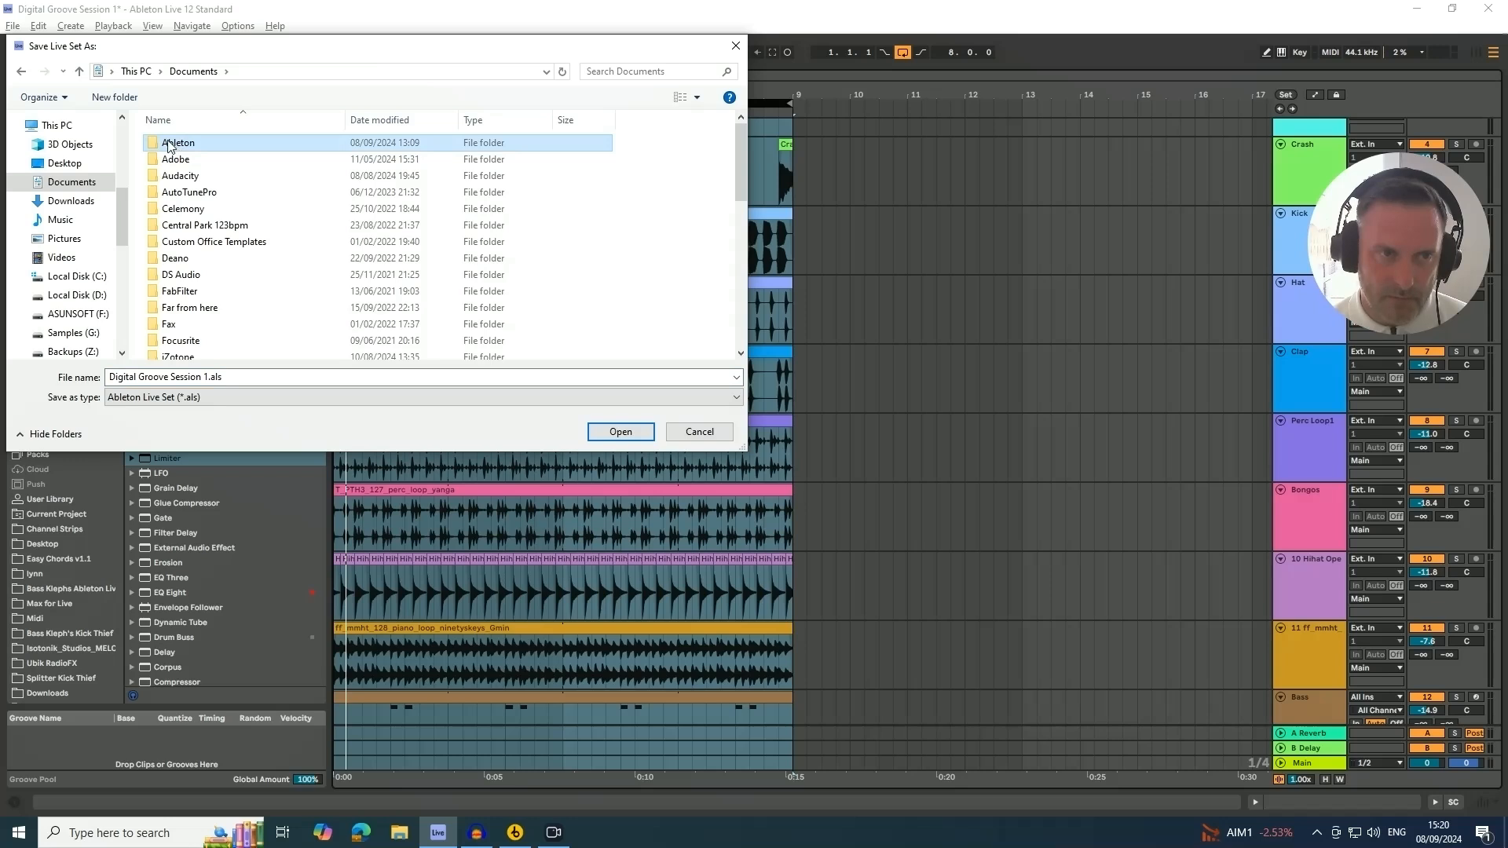
double_click(167, 145)
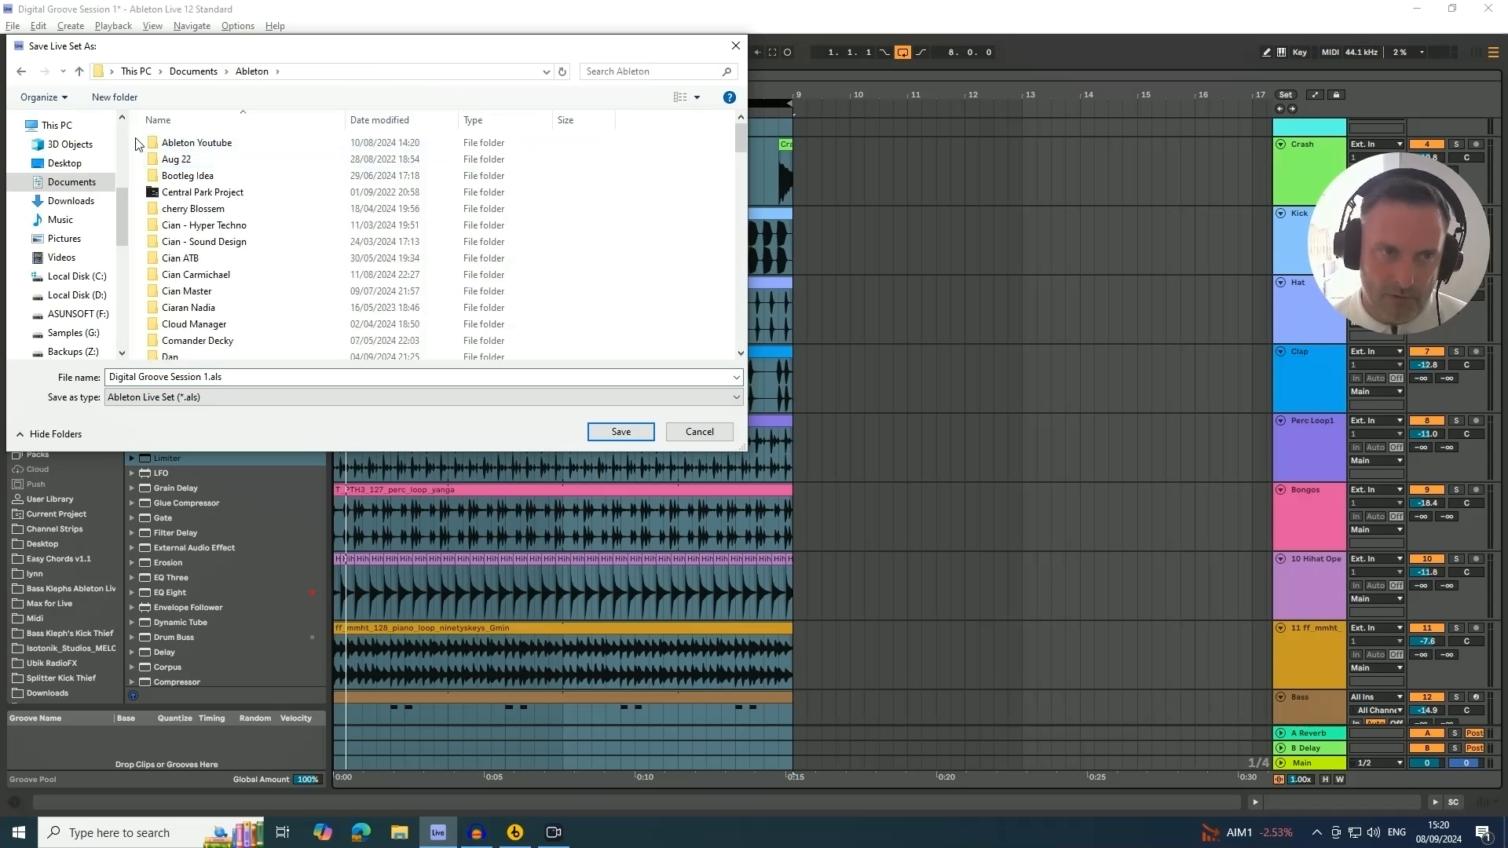
Create a new folder named "Digital G - Beginner" in the Ableton folder
click(115, 97)
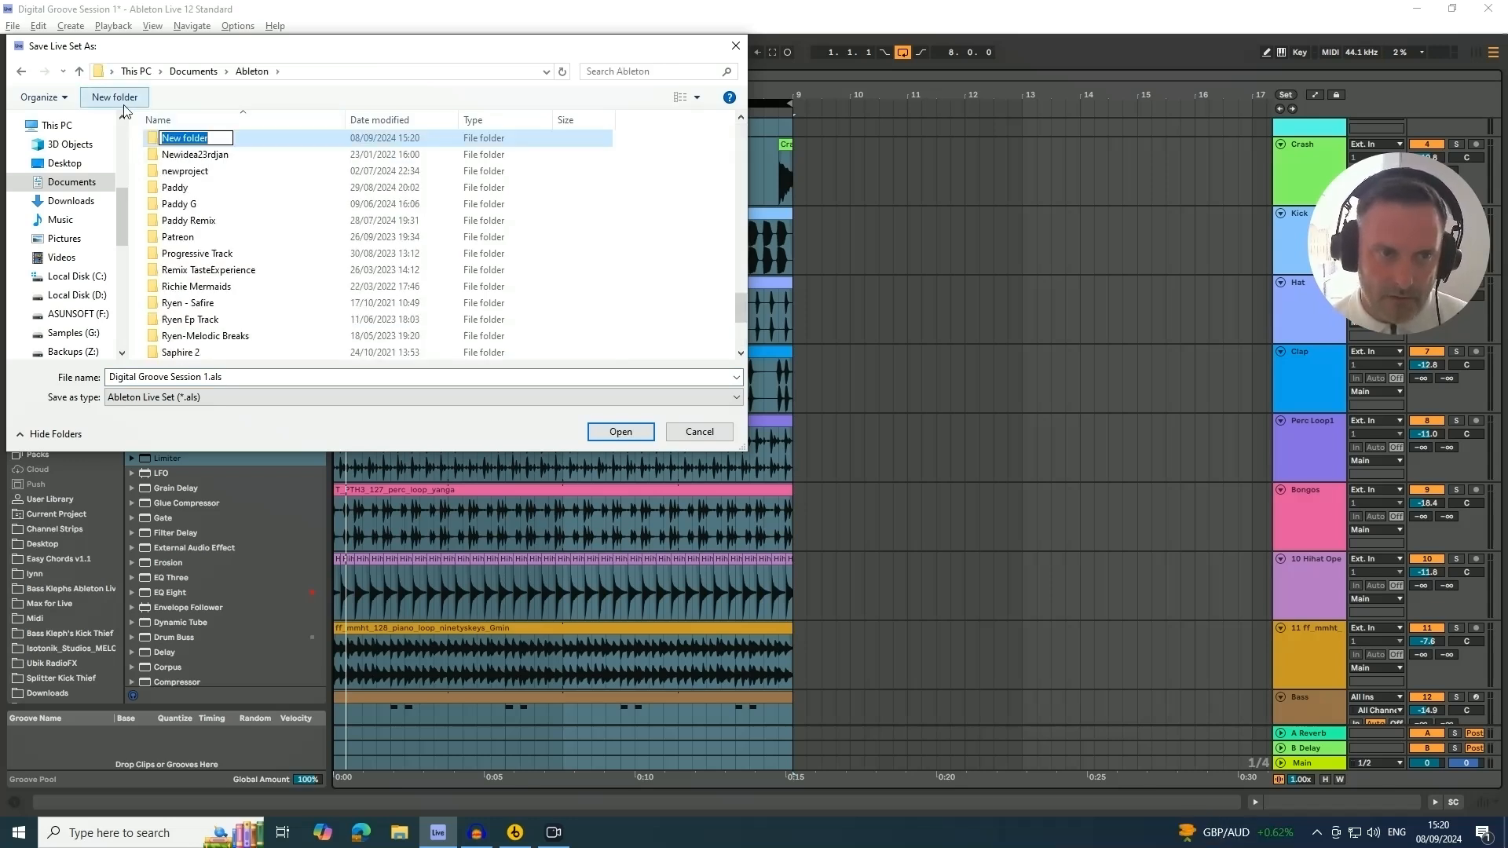
text(Digi)
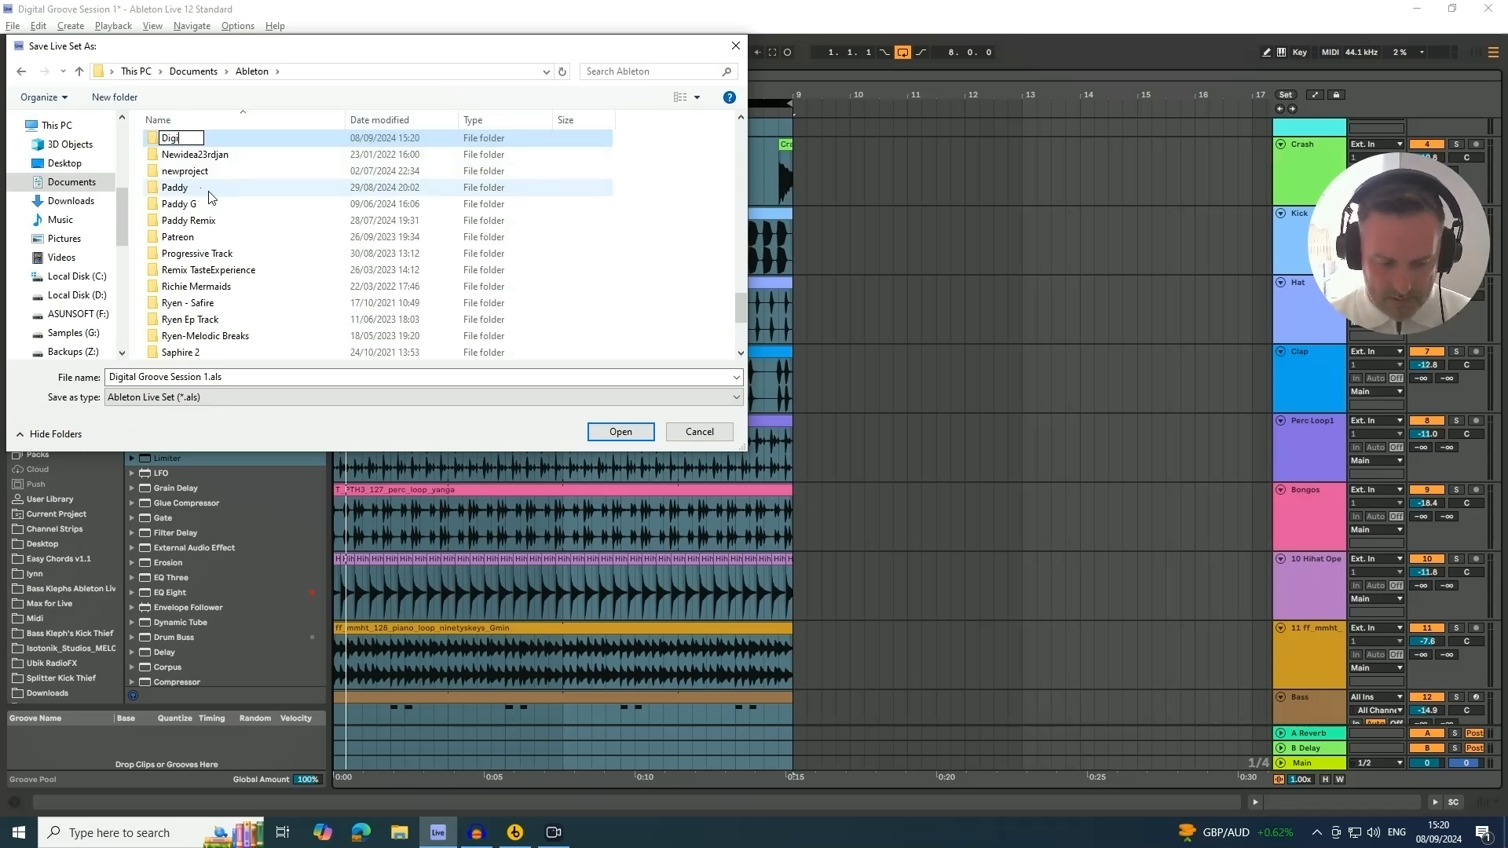
text(tal G)
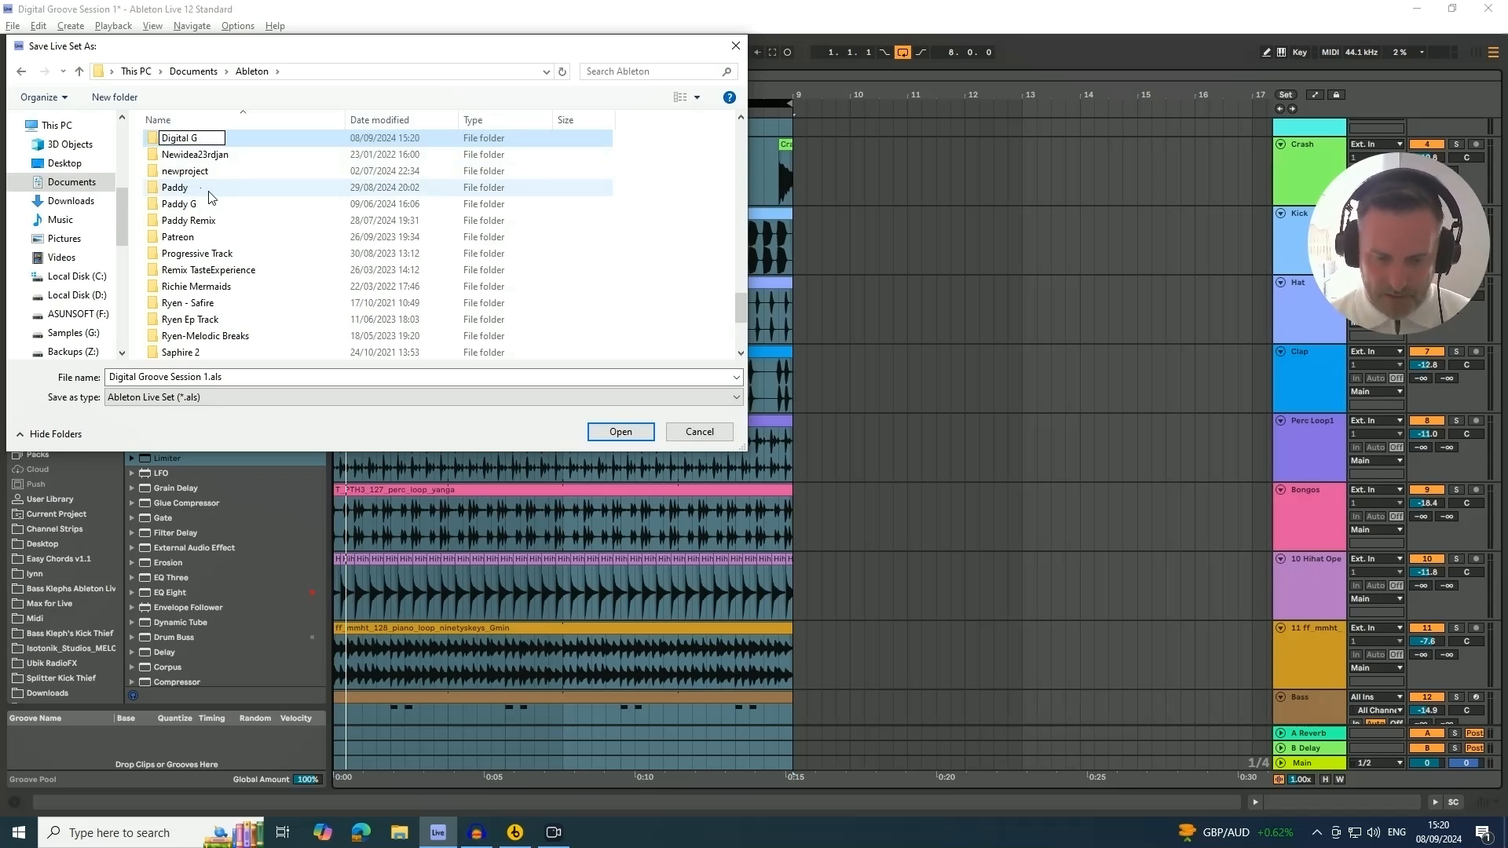
text( -)
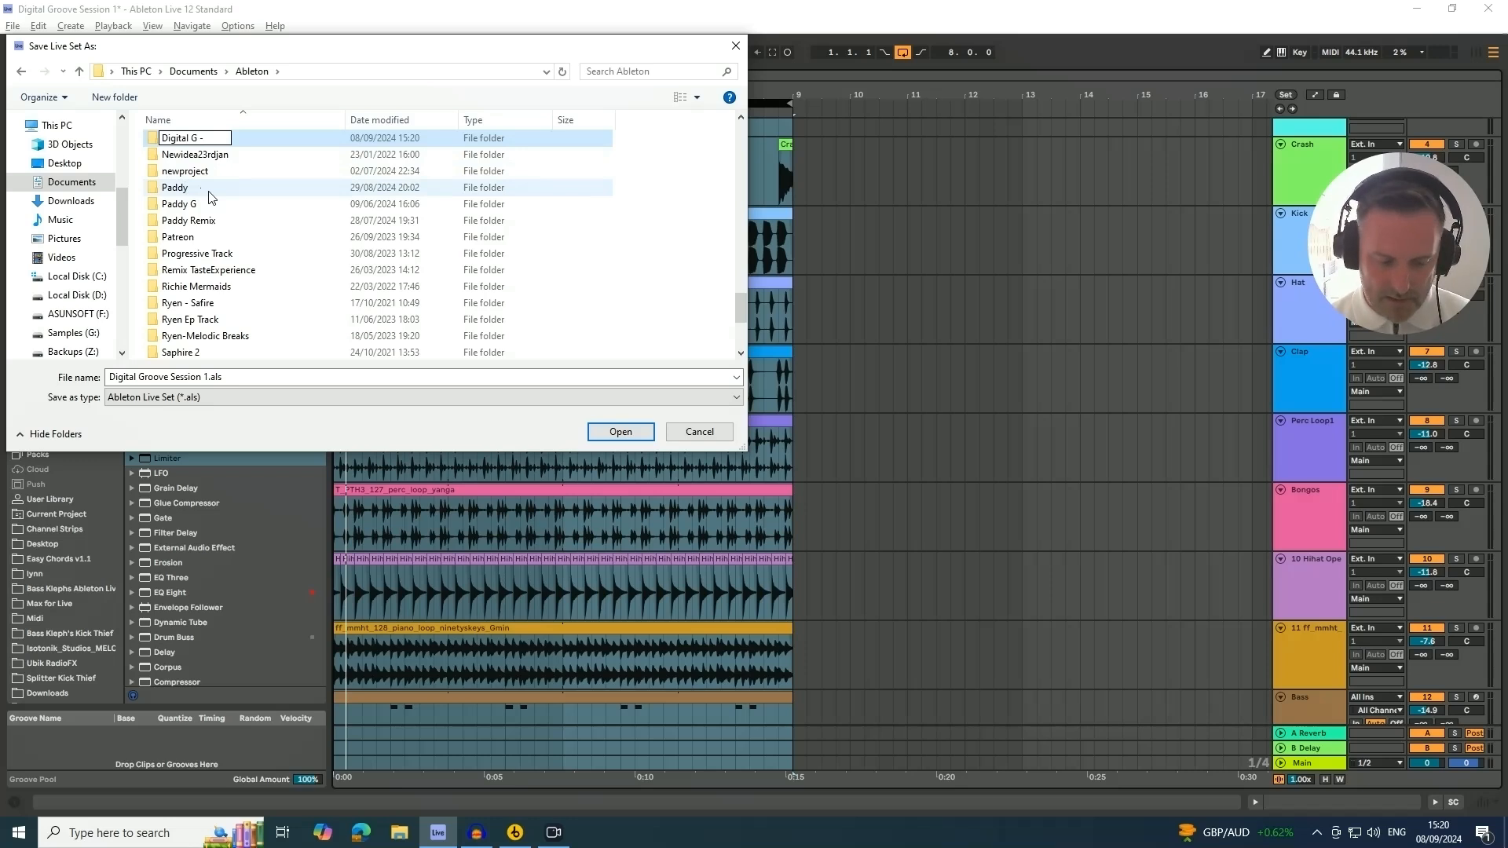
text( bEGINNER)
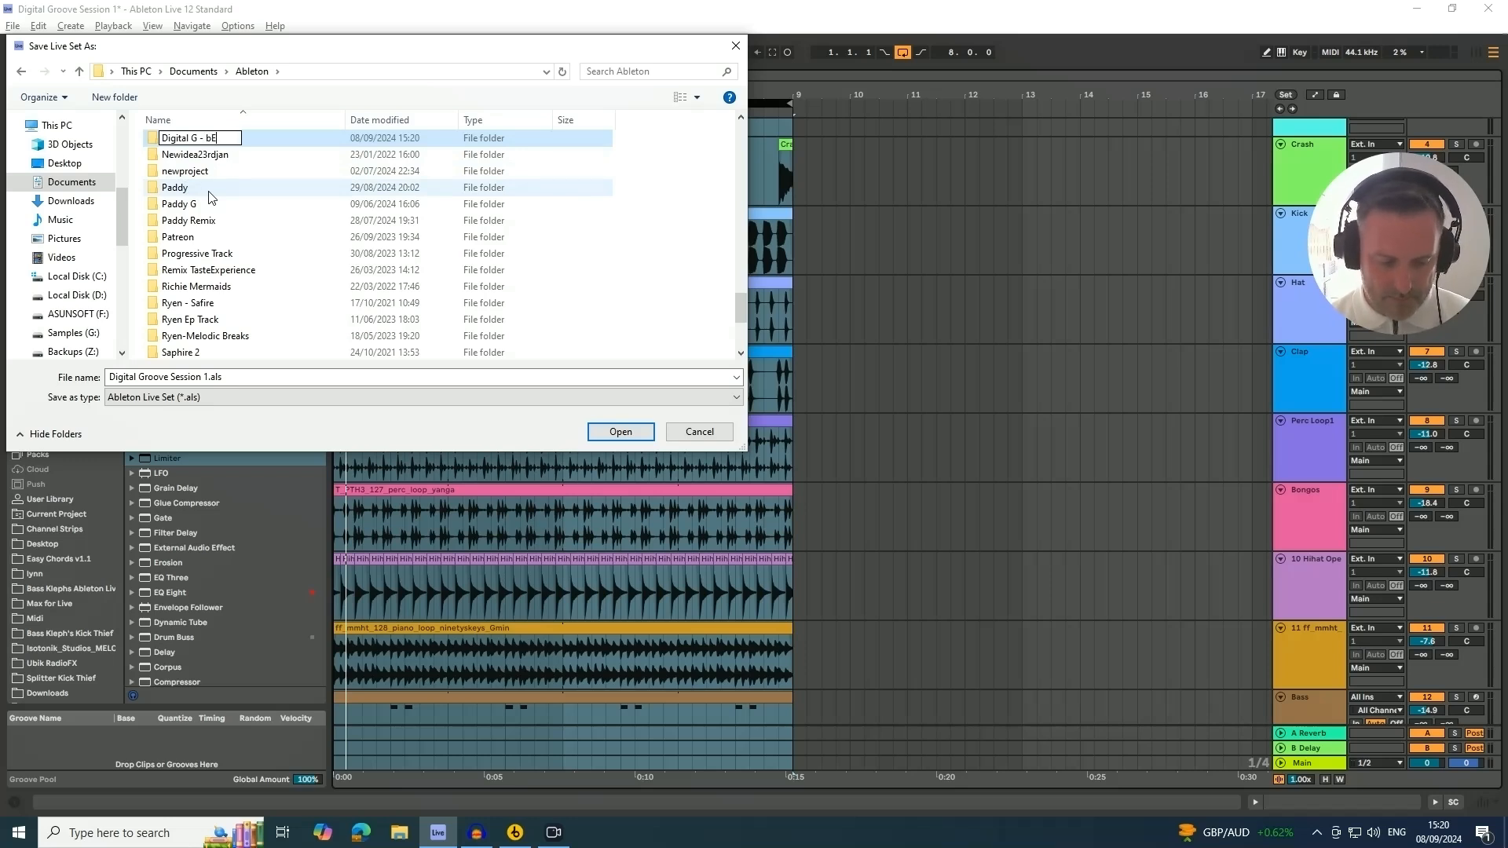
key(BackSpace)
key(BackSpace)
key(BackSpace)
key(BackSpace)
key(BackSpace)
key(BackSpace)
key(BackSpace)
key(BackSpace)
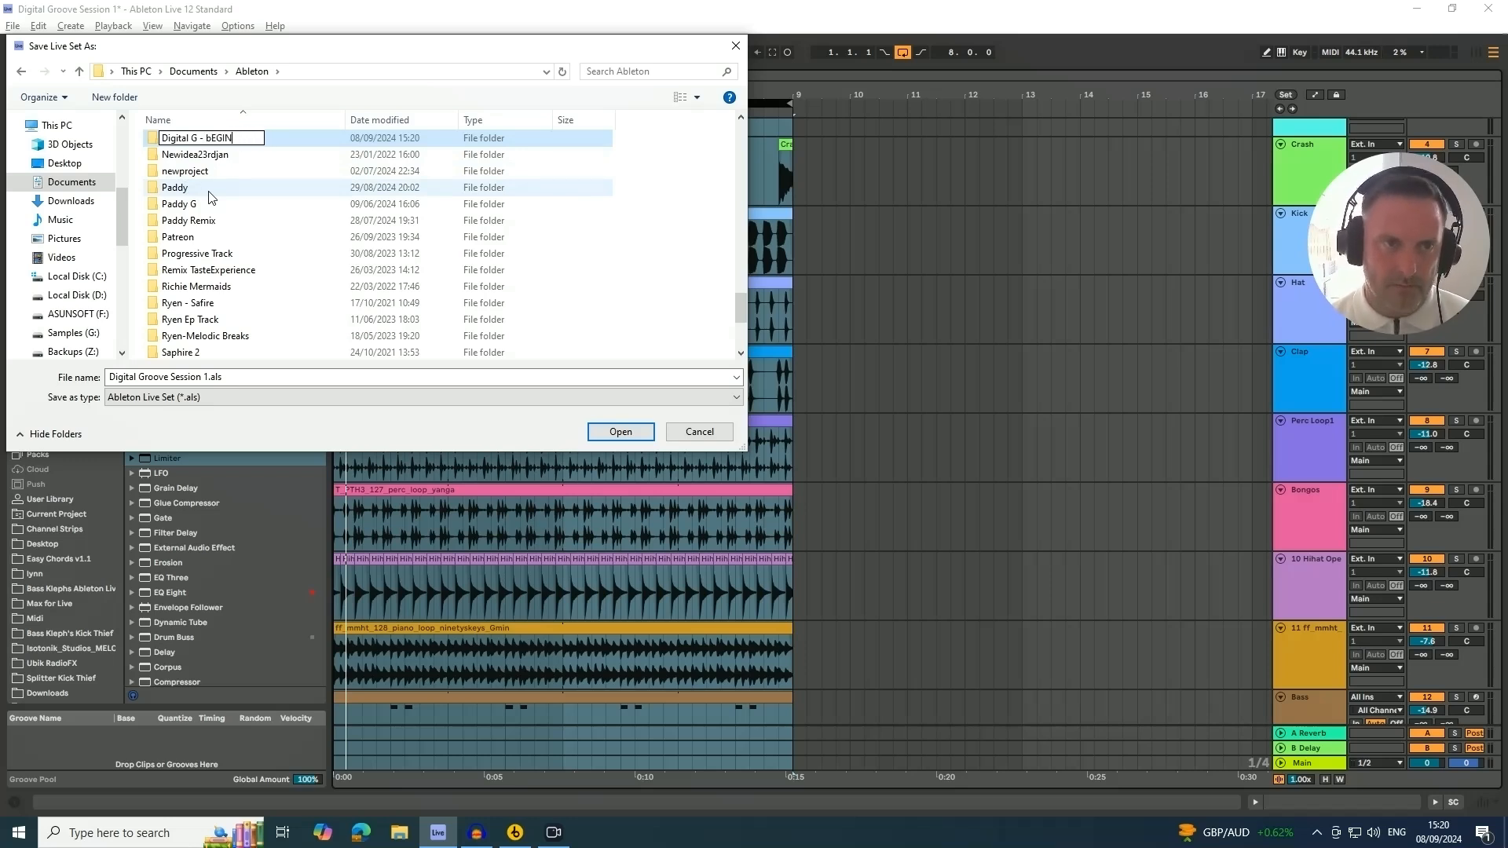
text(Beginner)
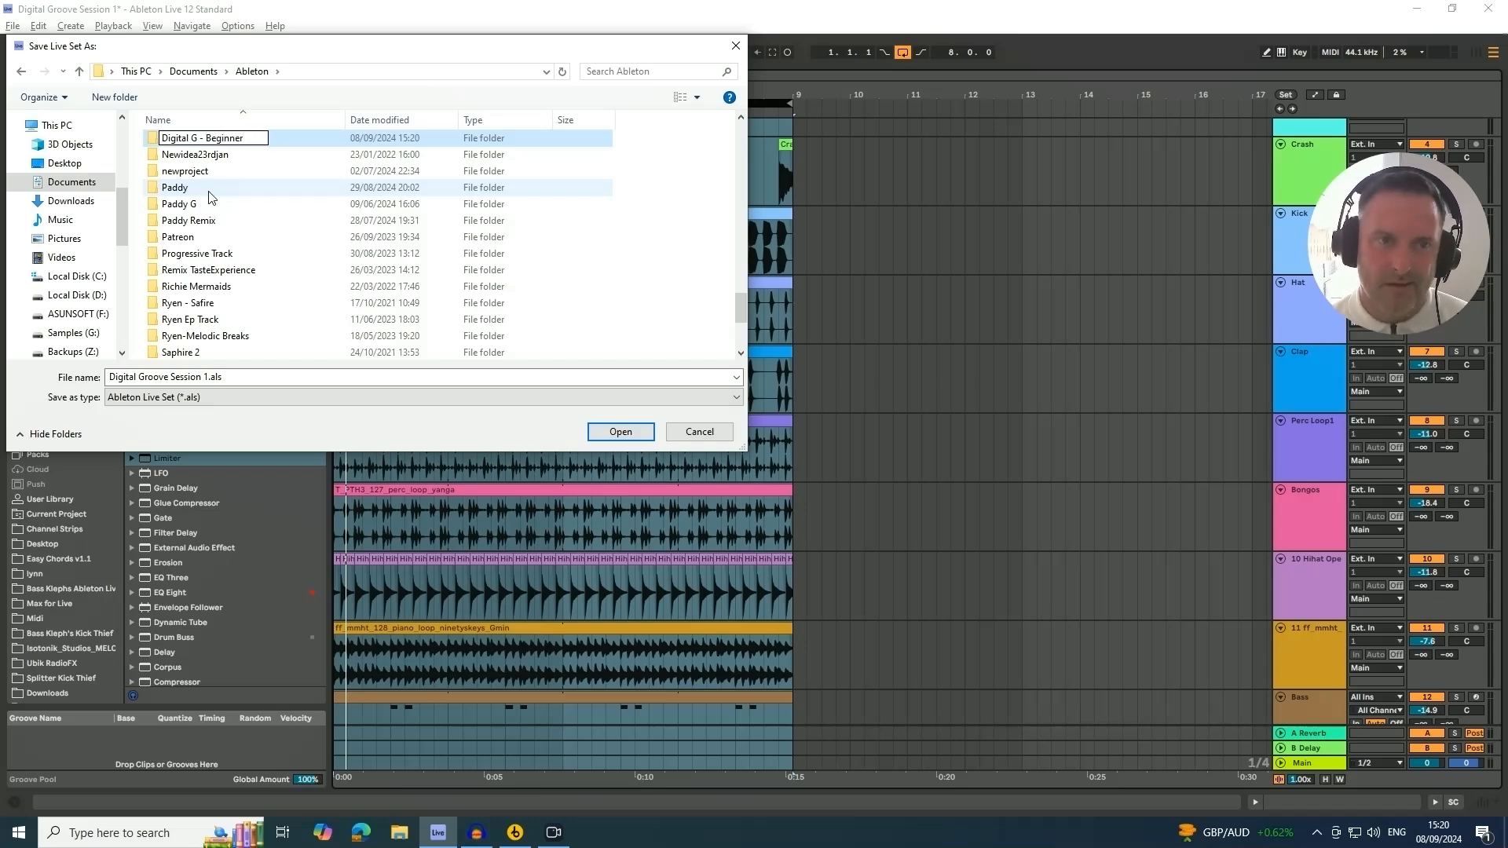
Open the new folder and save the Live Set there as "Digital G Beginner"
click(155, 145)
double_click(156, 145)
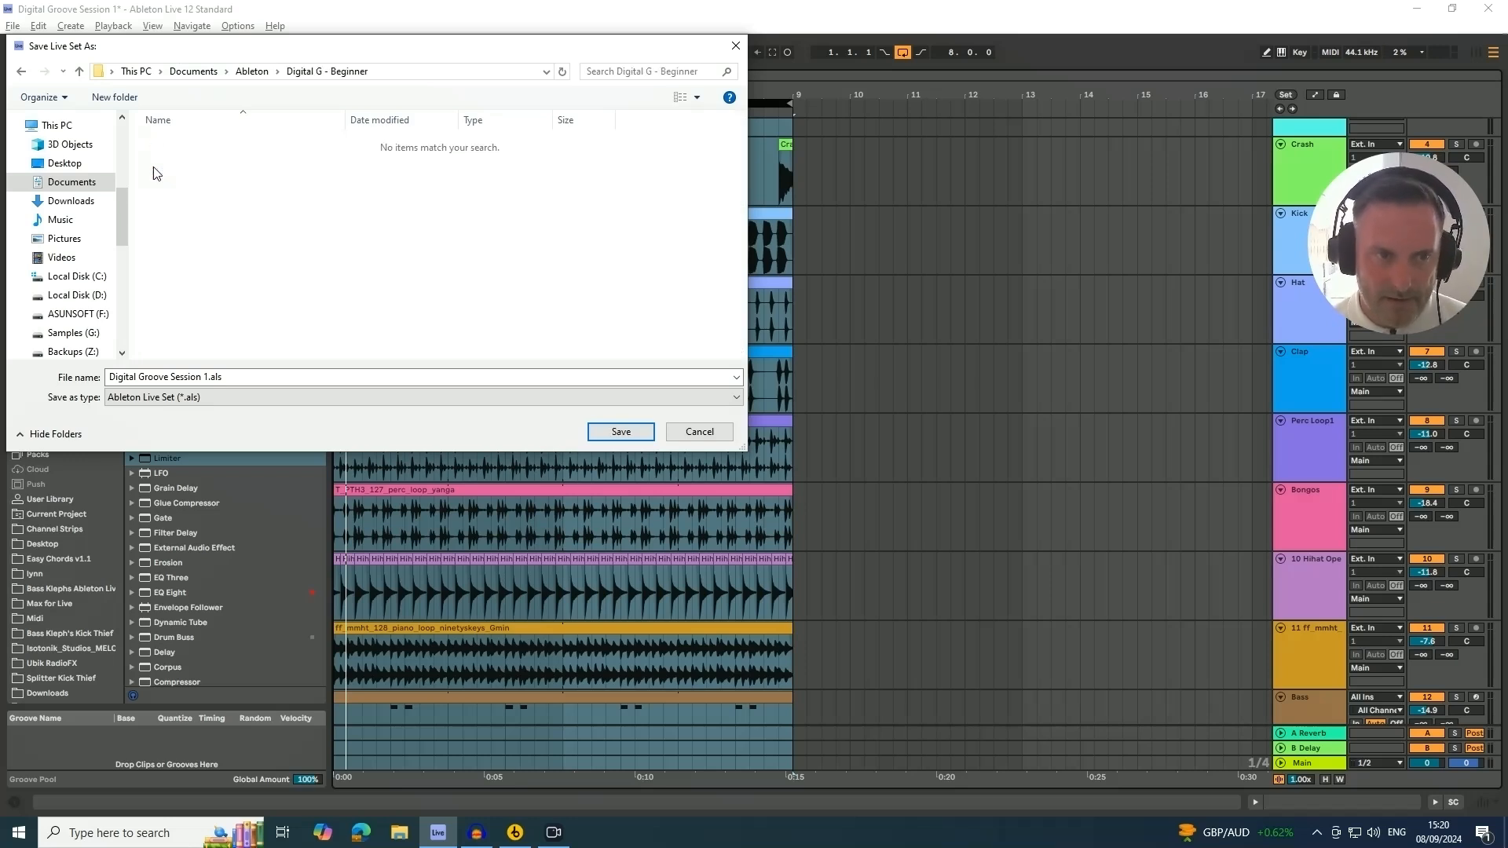
click(208, 377)
drag(209, 377, 98, 386)
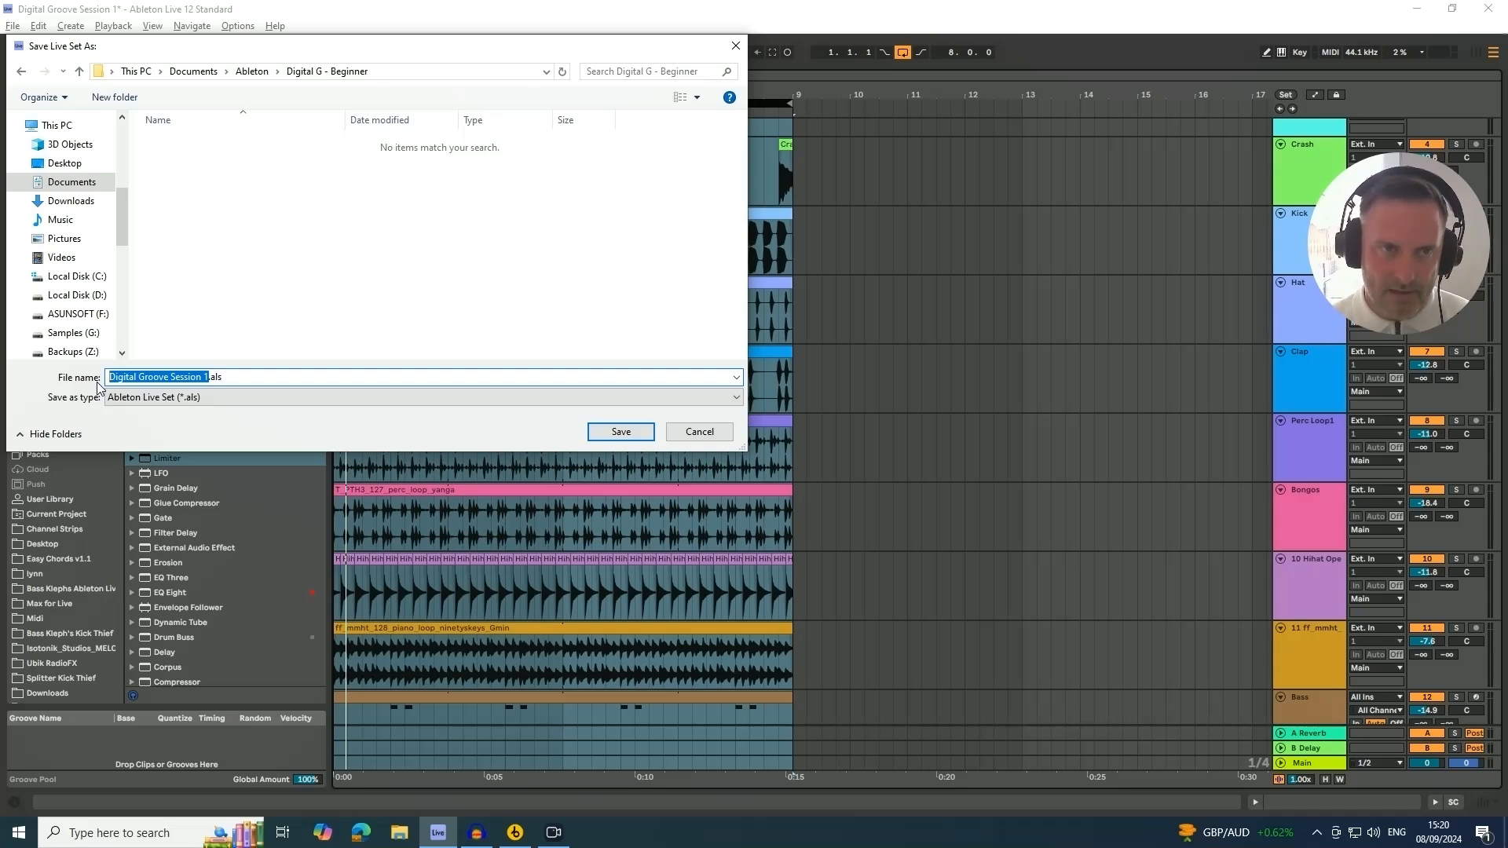
text(Digital)
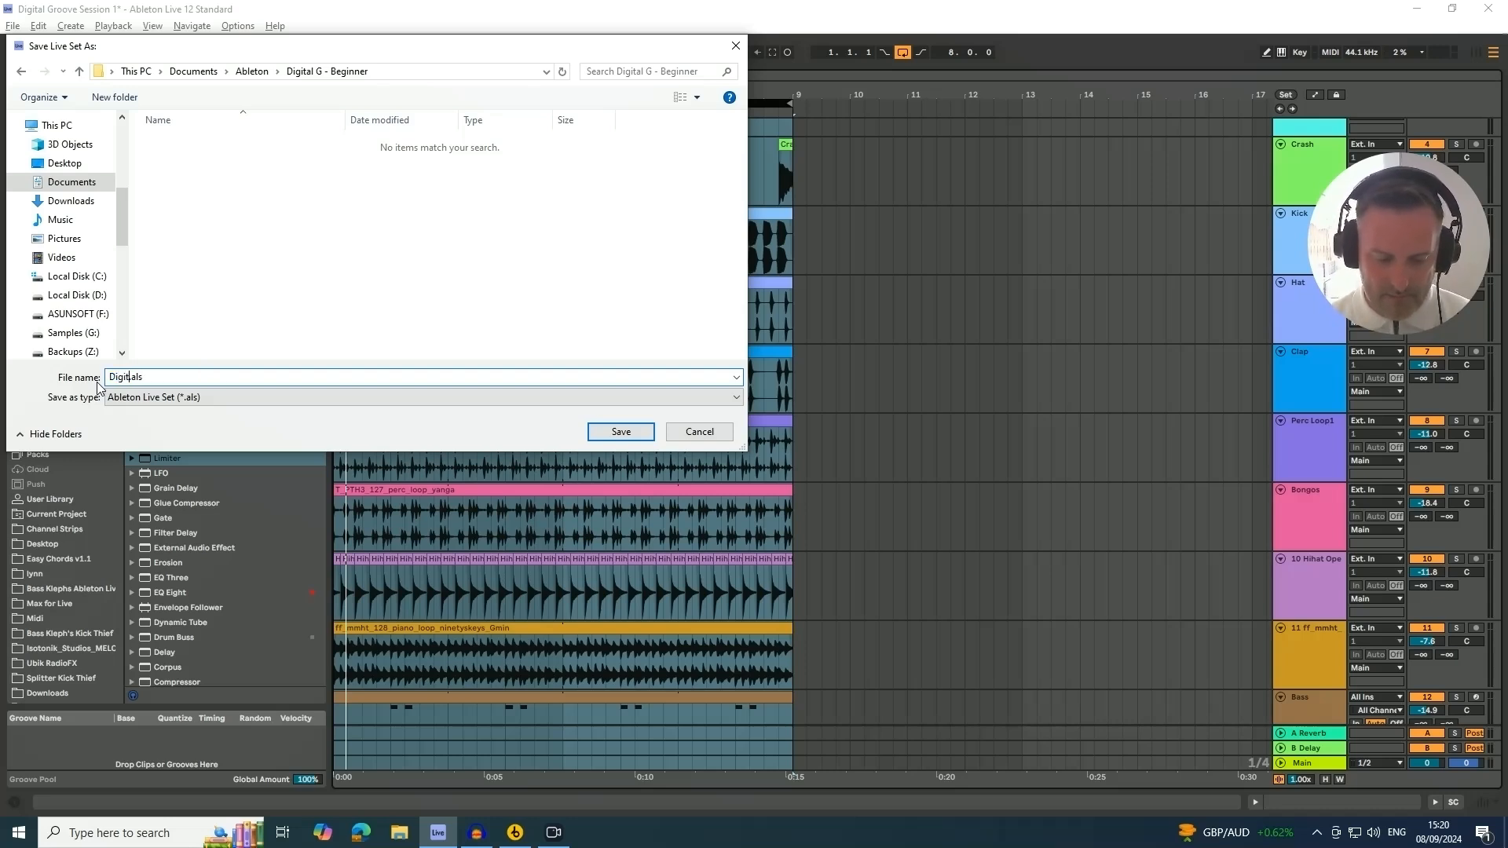
text( G B)
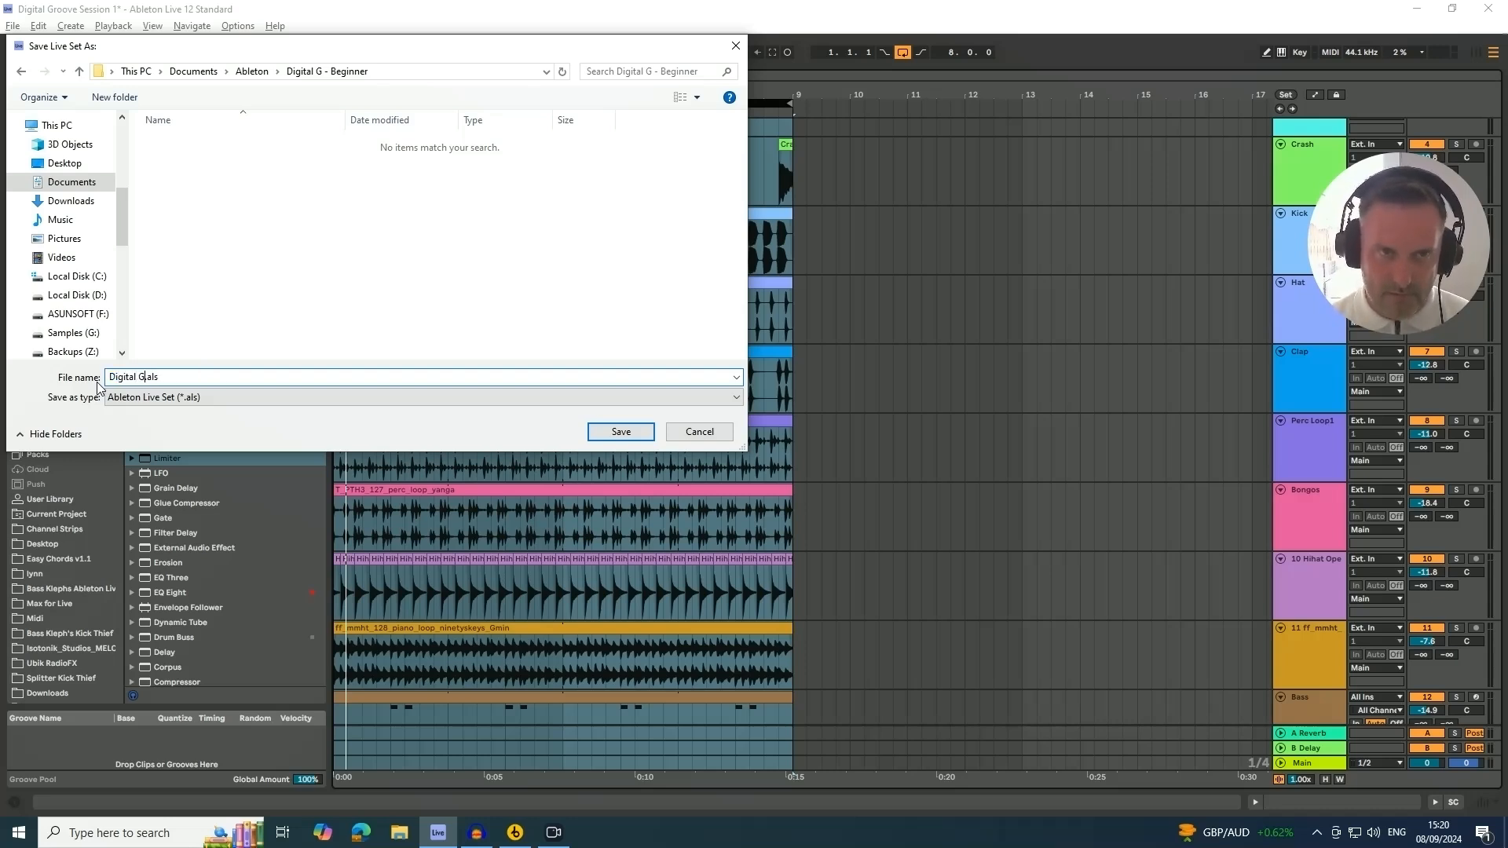
text(eginner)
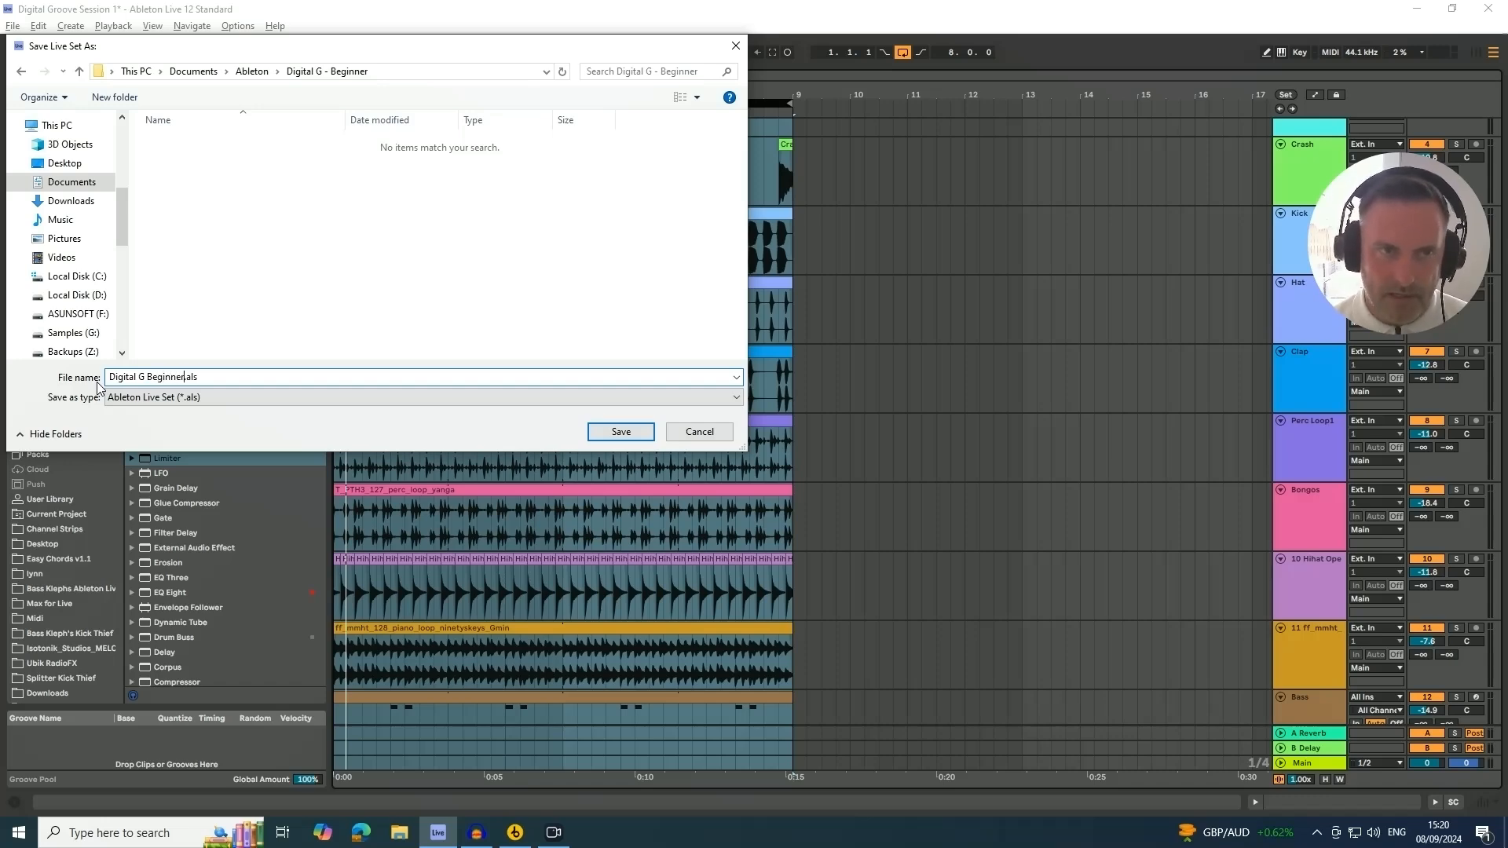
key(Return)
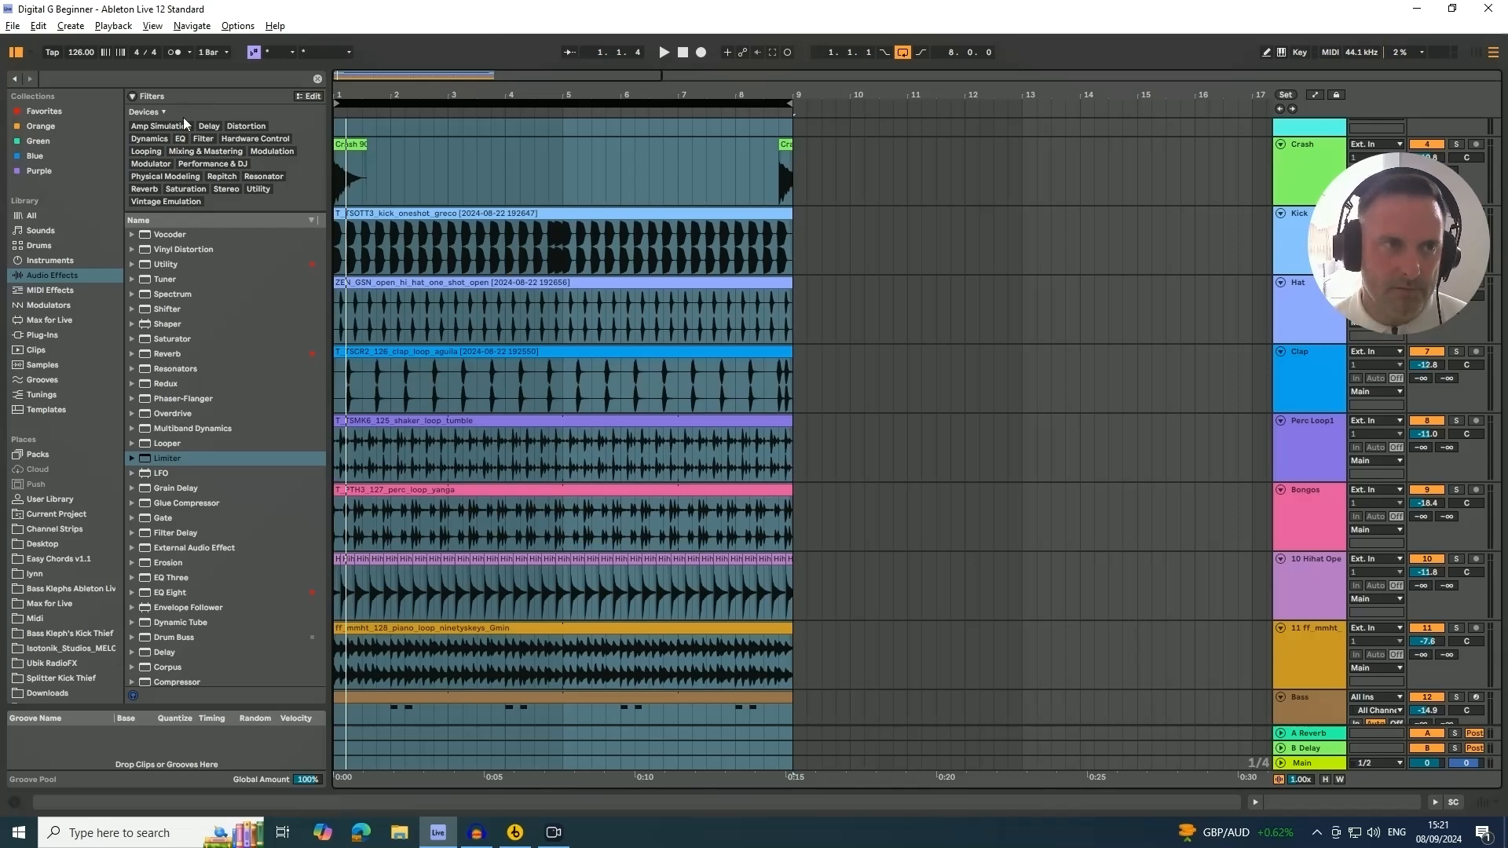
Collect all used media files into the project and save it
click(13, 27)
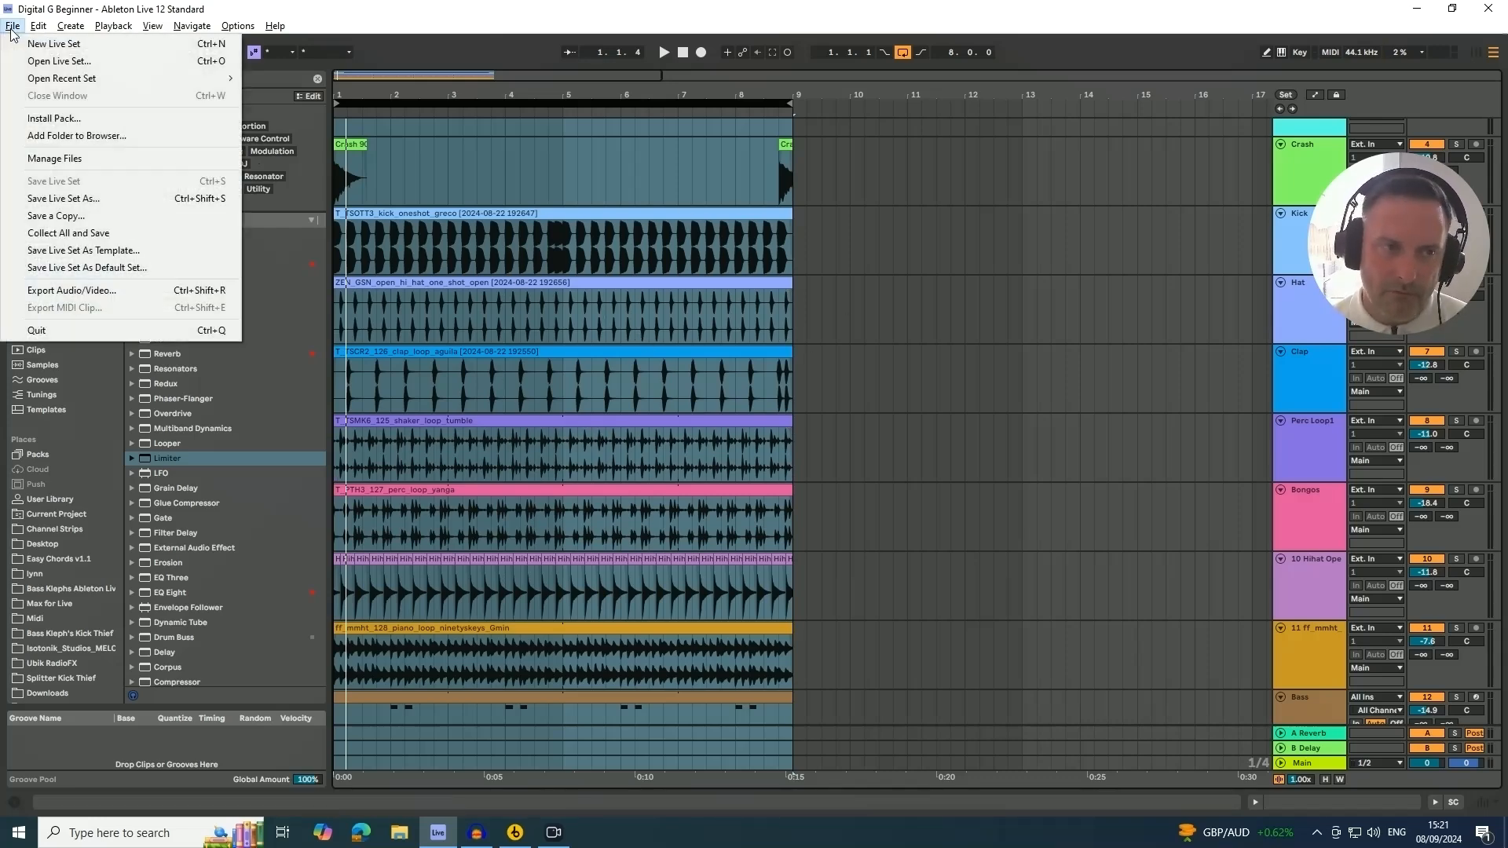
click(47, 235)
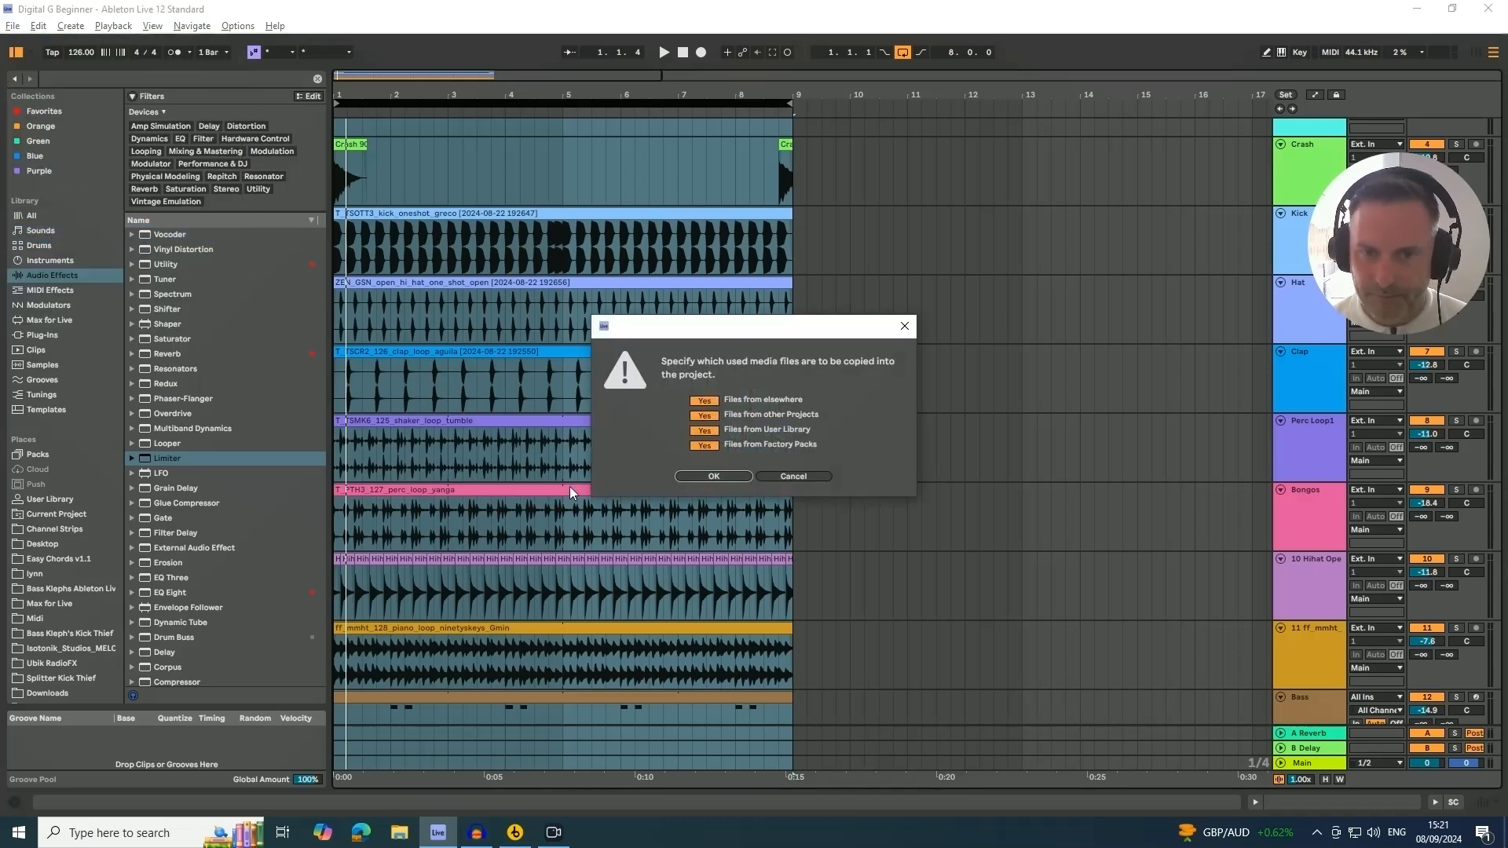
click(720, 476)
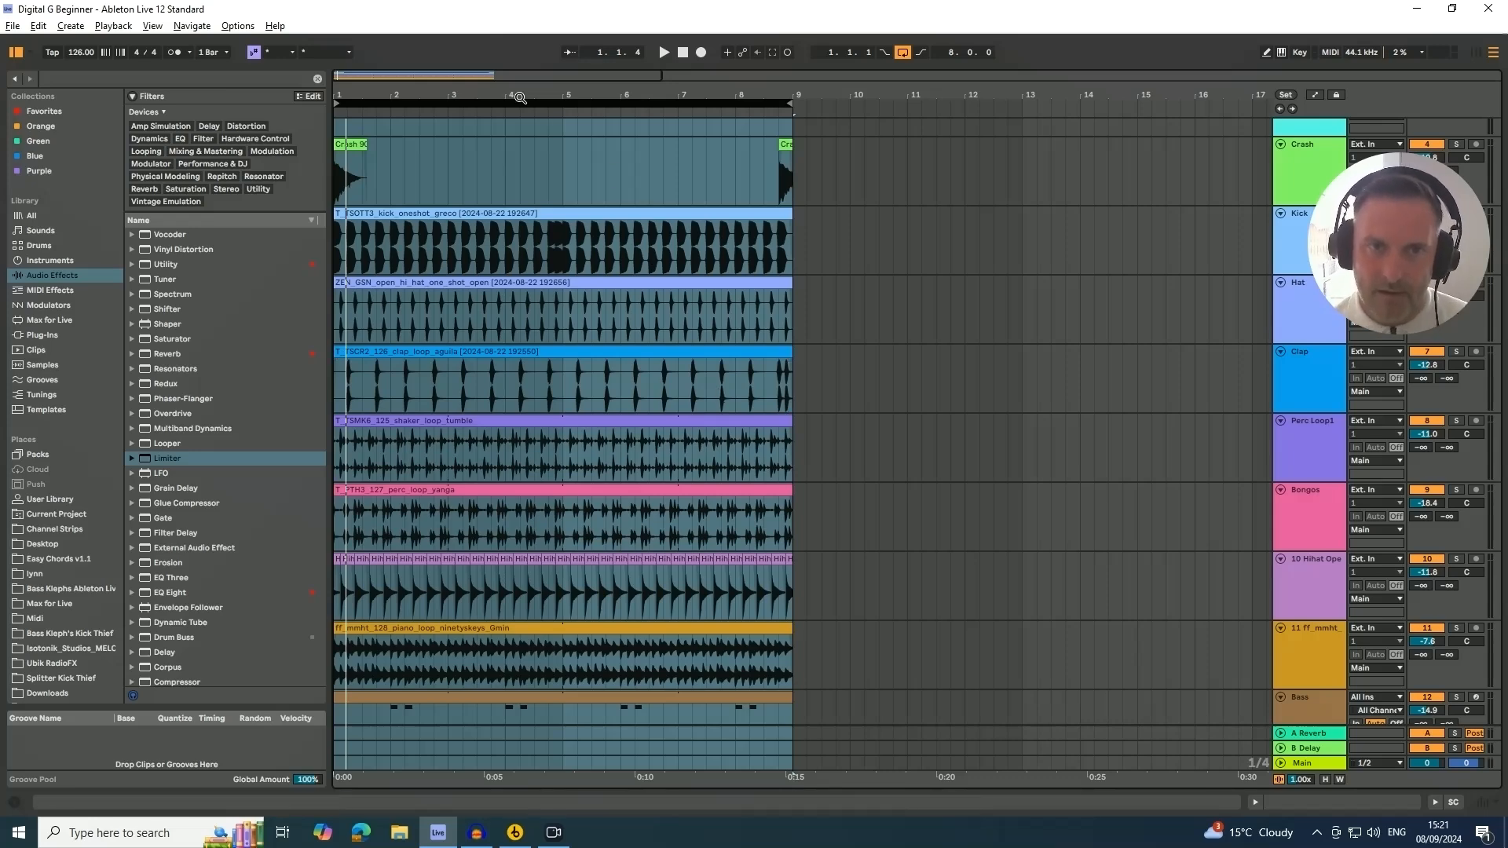
Select the vocal hook clip, solo the Vocal track and start playback
drag(511, 98, 475, 99)
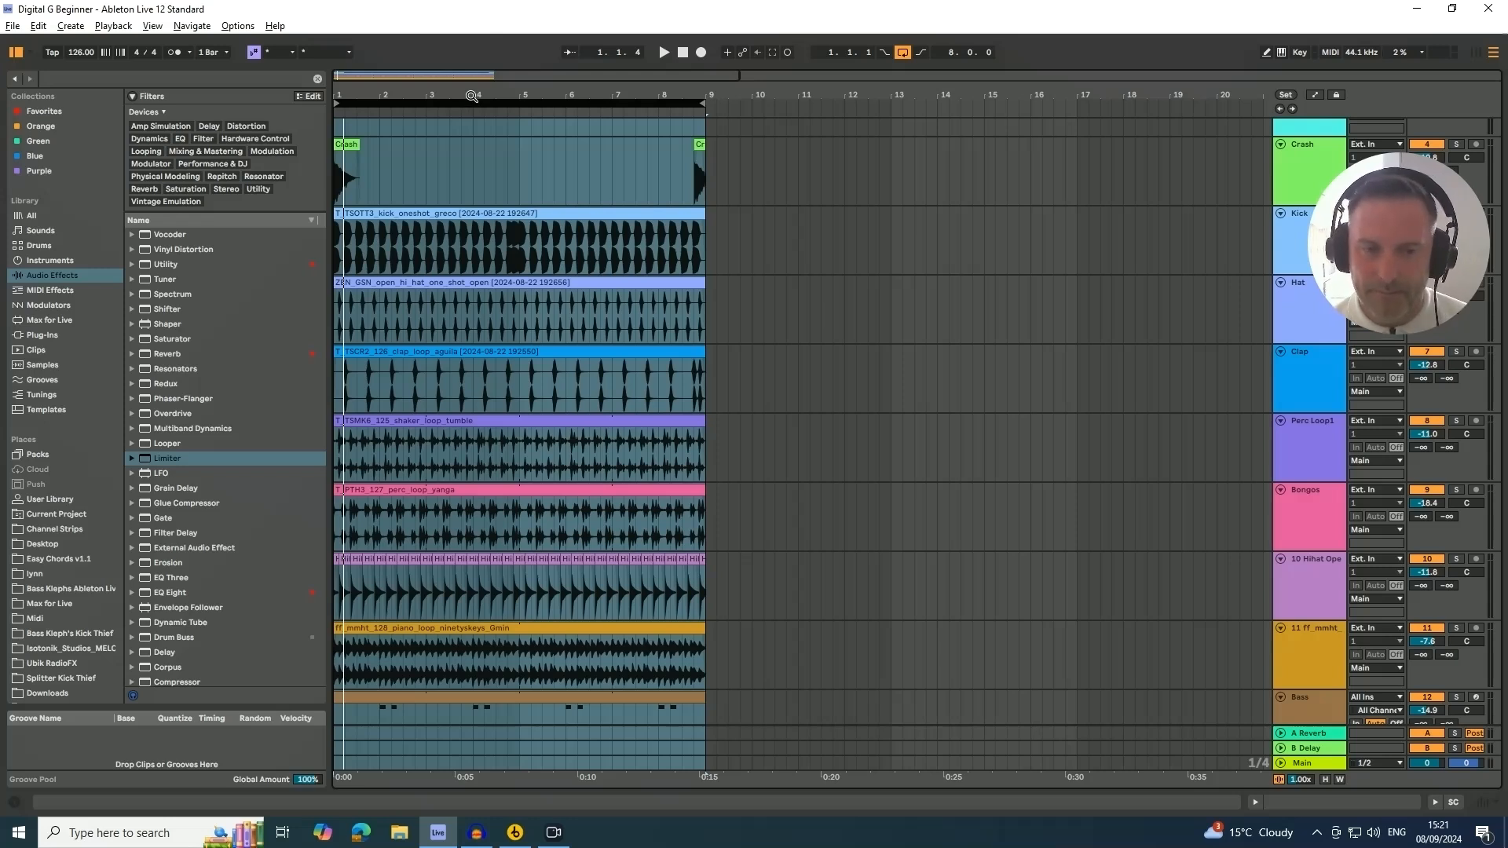
scroll(471, 96, up, 3)
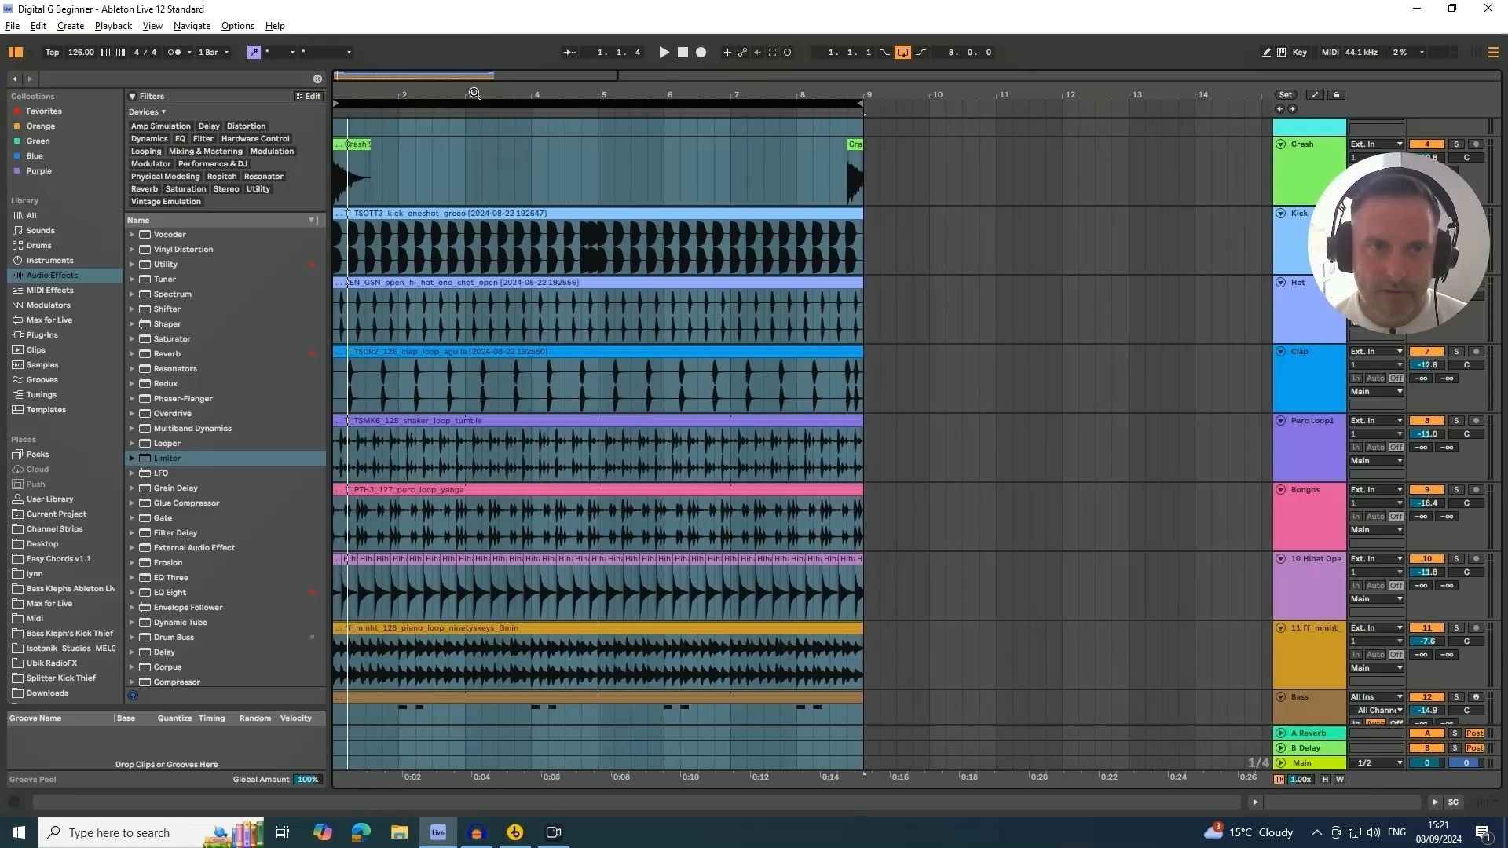
drag(474, 94, 477, 93)
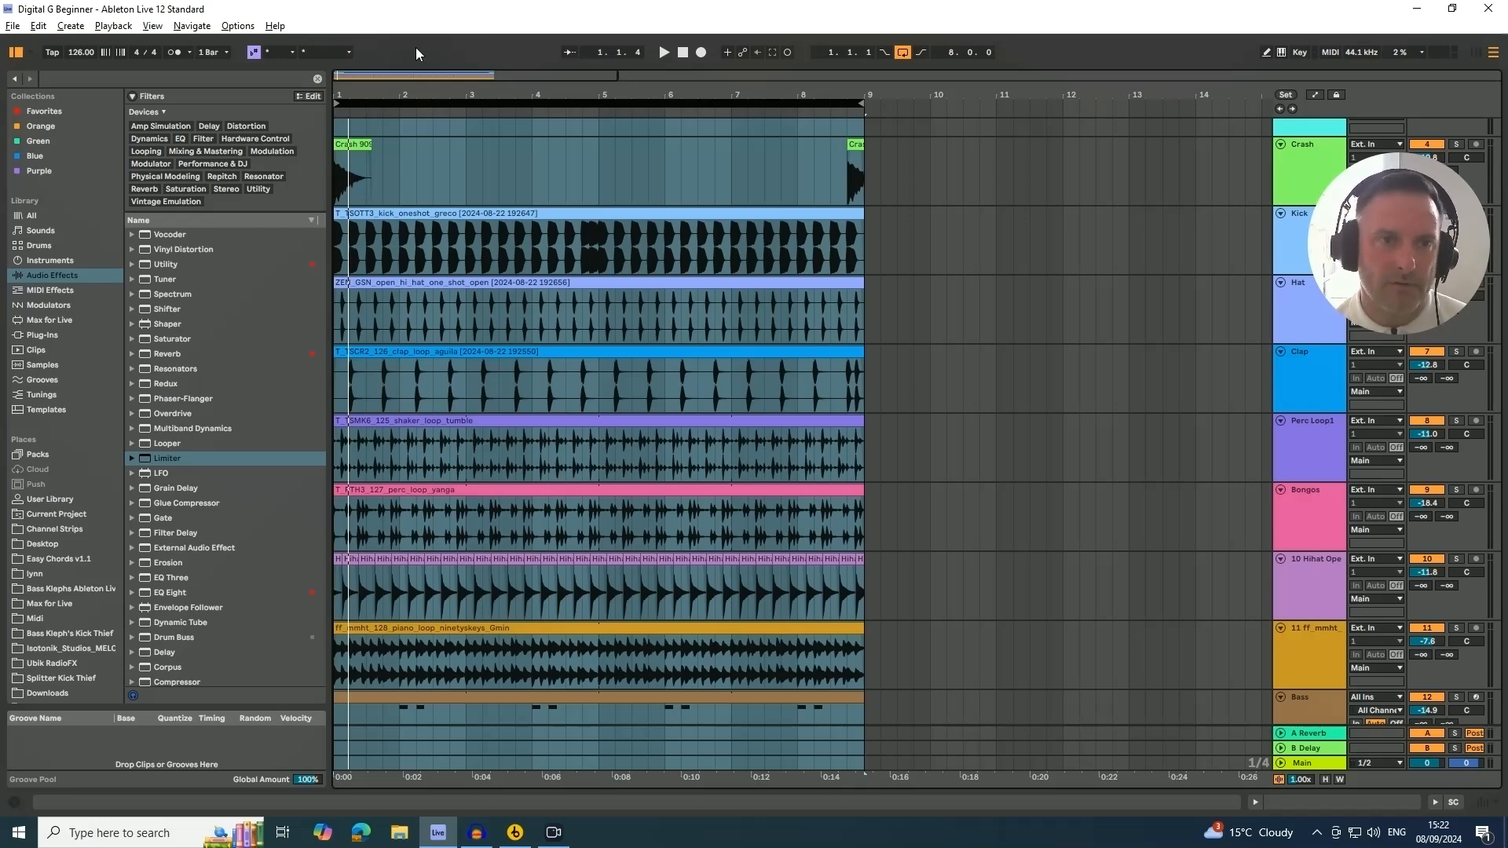
mouse_move(418, 90)
mouse_down()
mouse_move(449, 118)
mouse_move(444, 90)
mouse_up()
scroll(624, 177, down, 6)
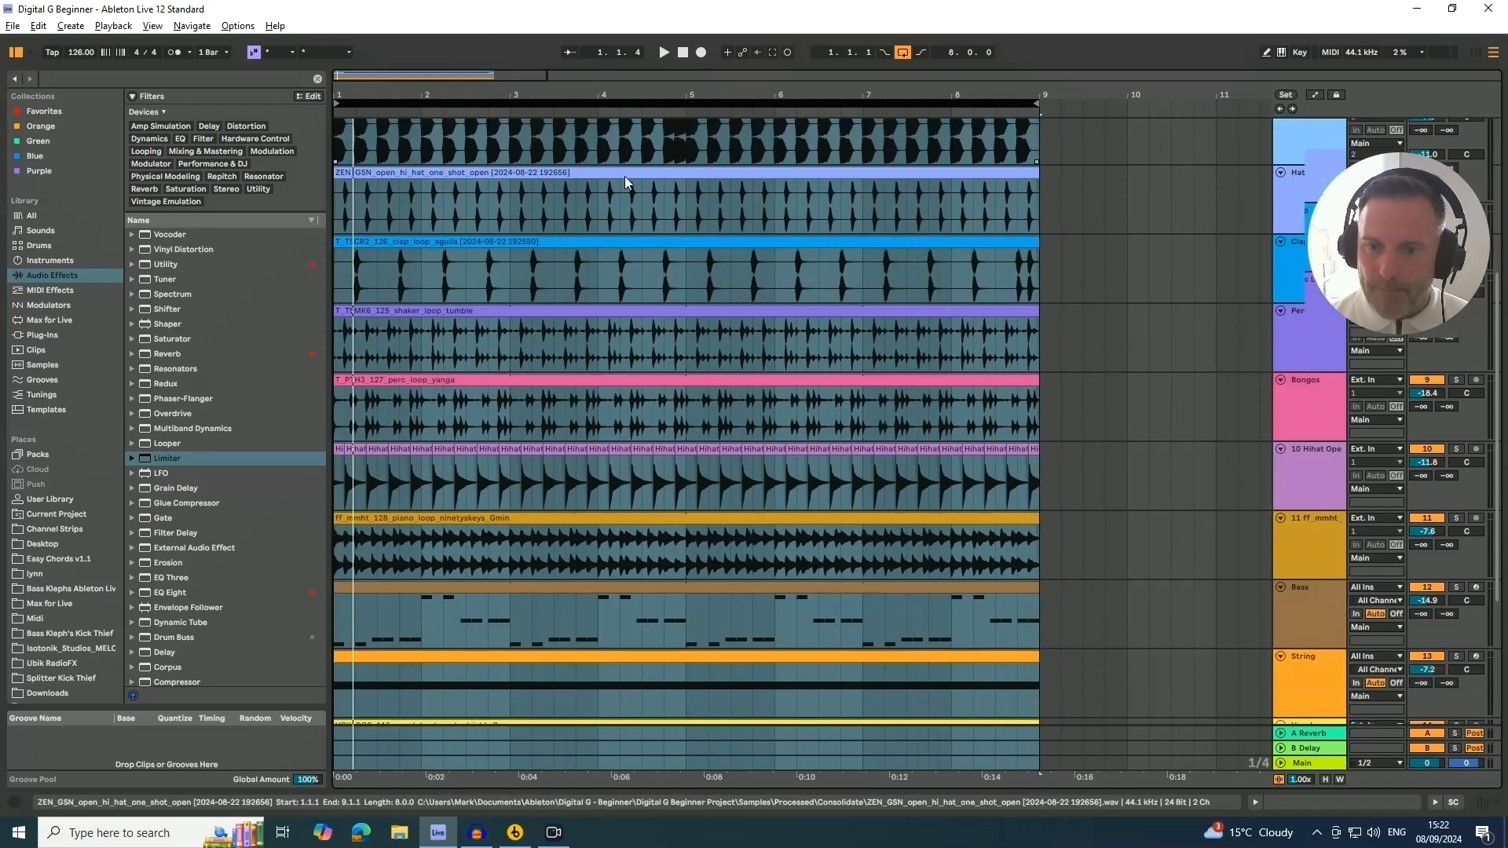
scroll(624, 176, down, 2)
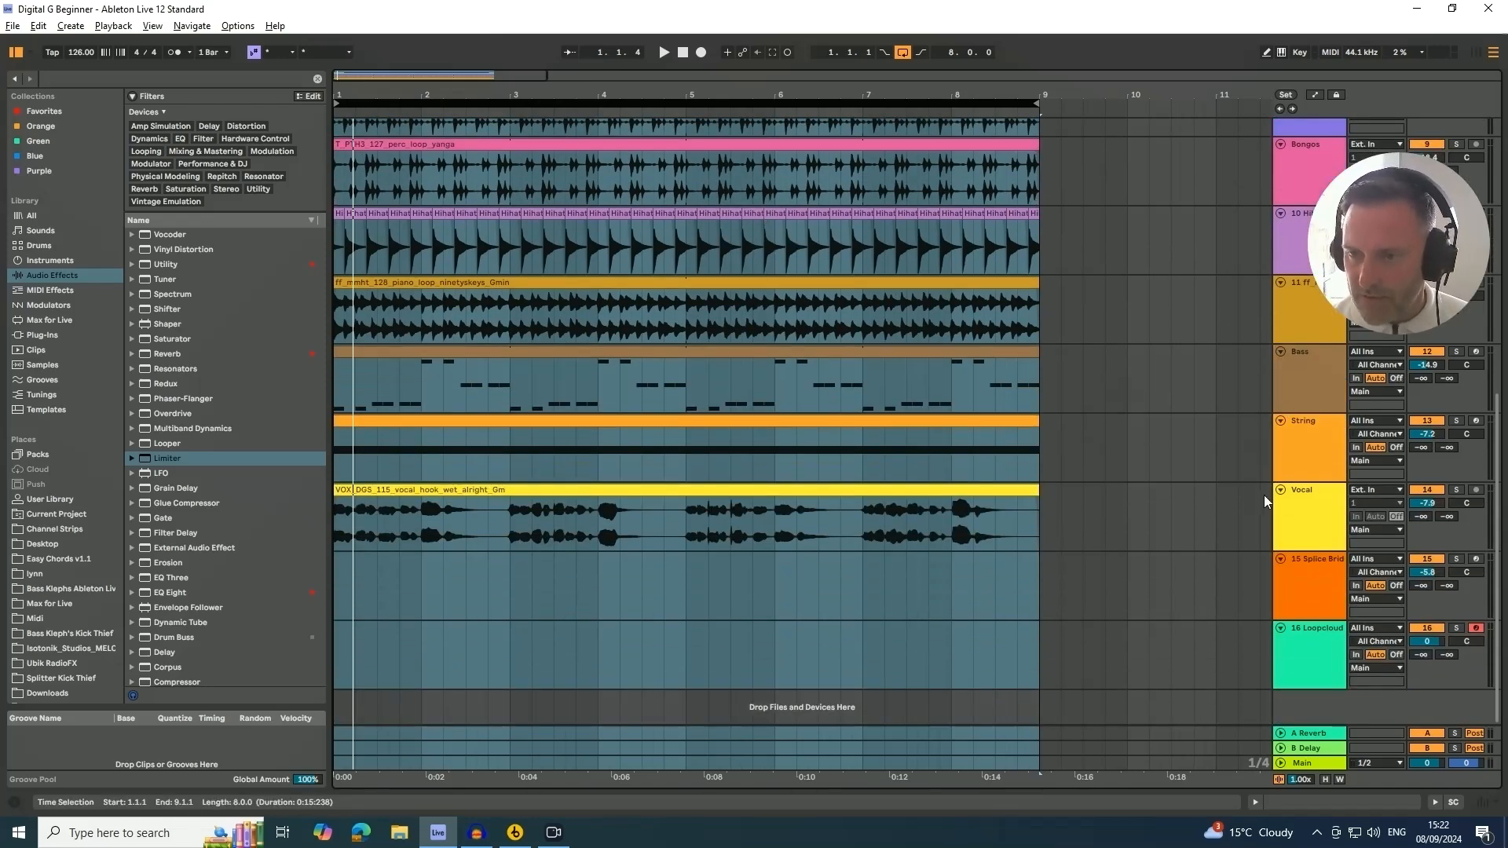
click(1307, 515)
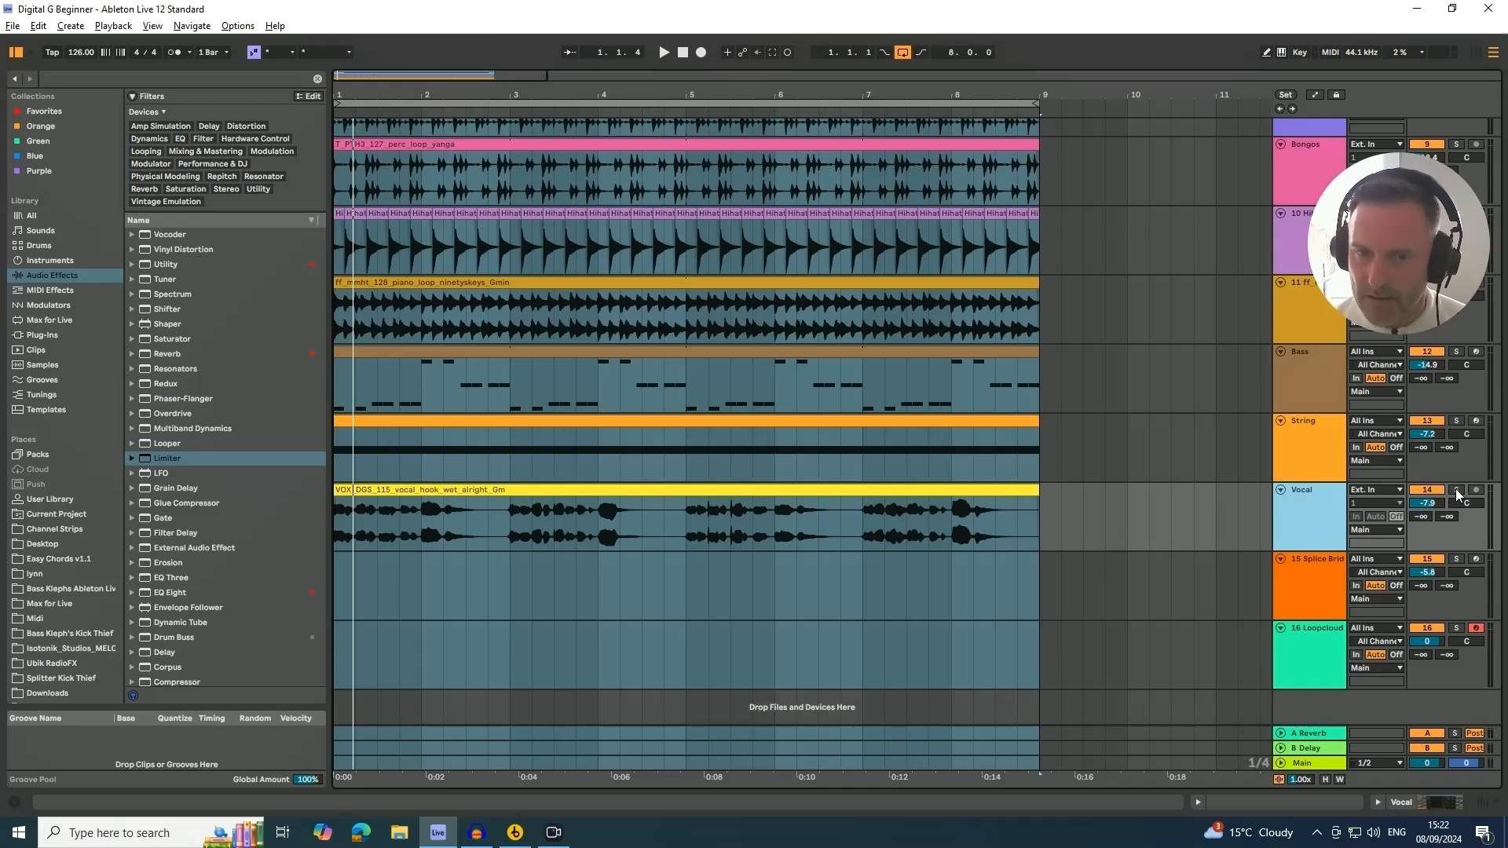
click(501, 489)
click(502, 490)
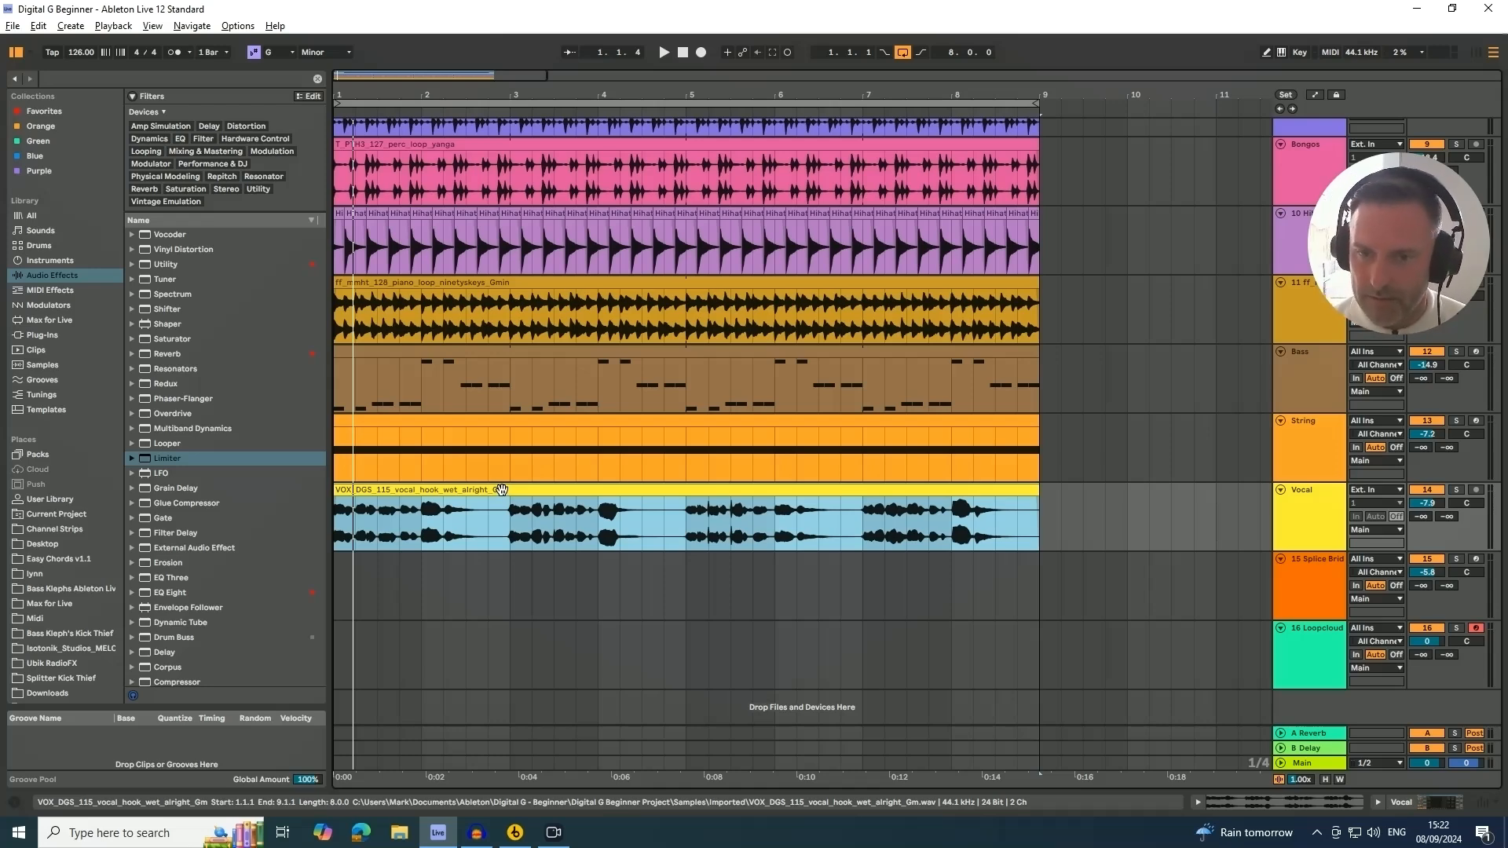
click(1455, 490)
key(space)
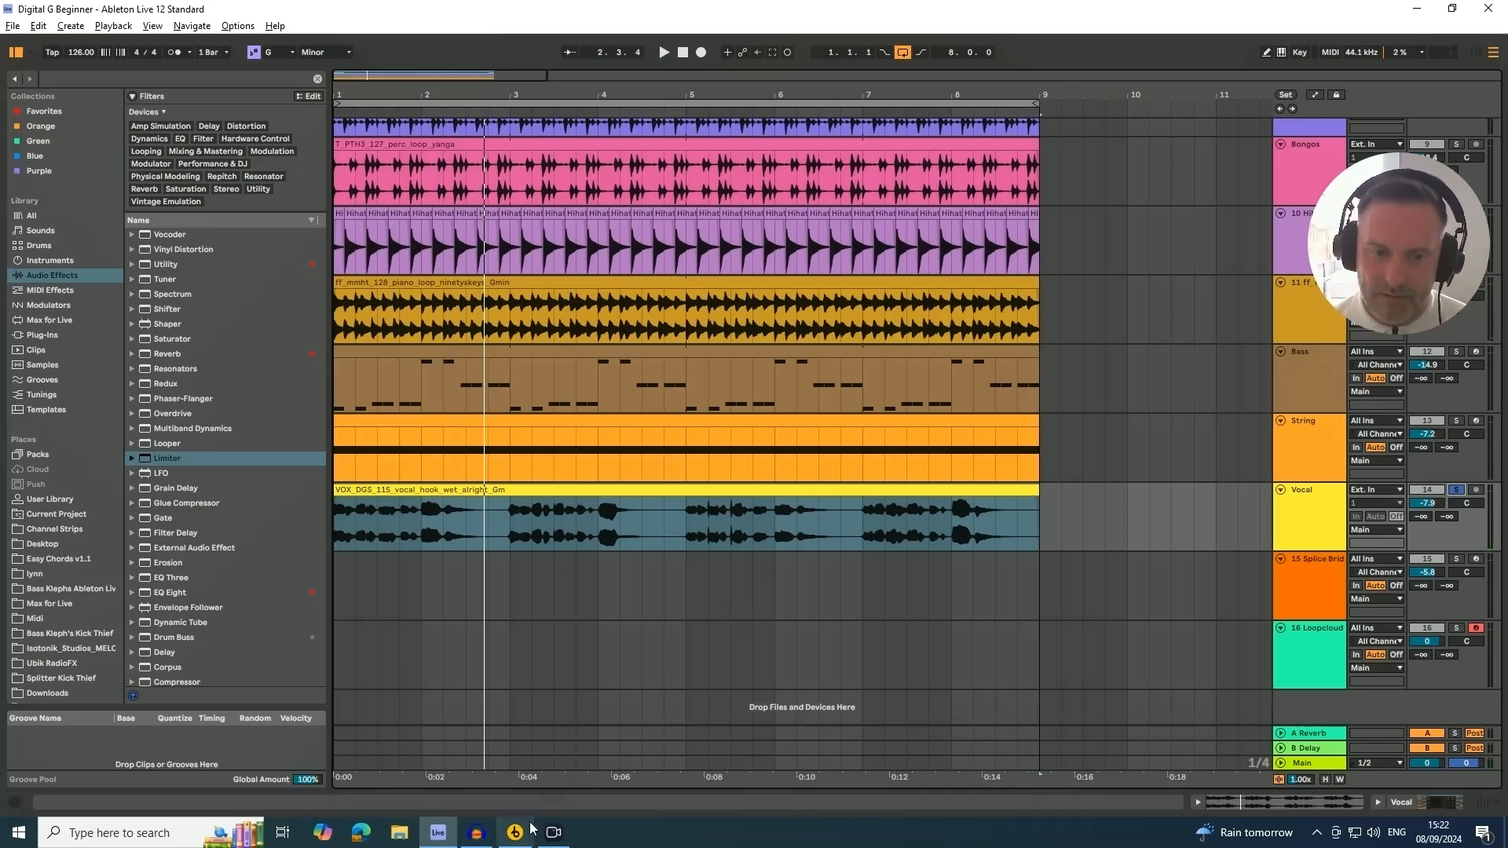
Switch to the sample library app and bring the GOS_124_Gm_Alto_Vrs_1_Chrs_Vox vocal sample into a new arrangement track
mouse_move(518, 840)
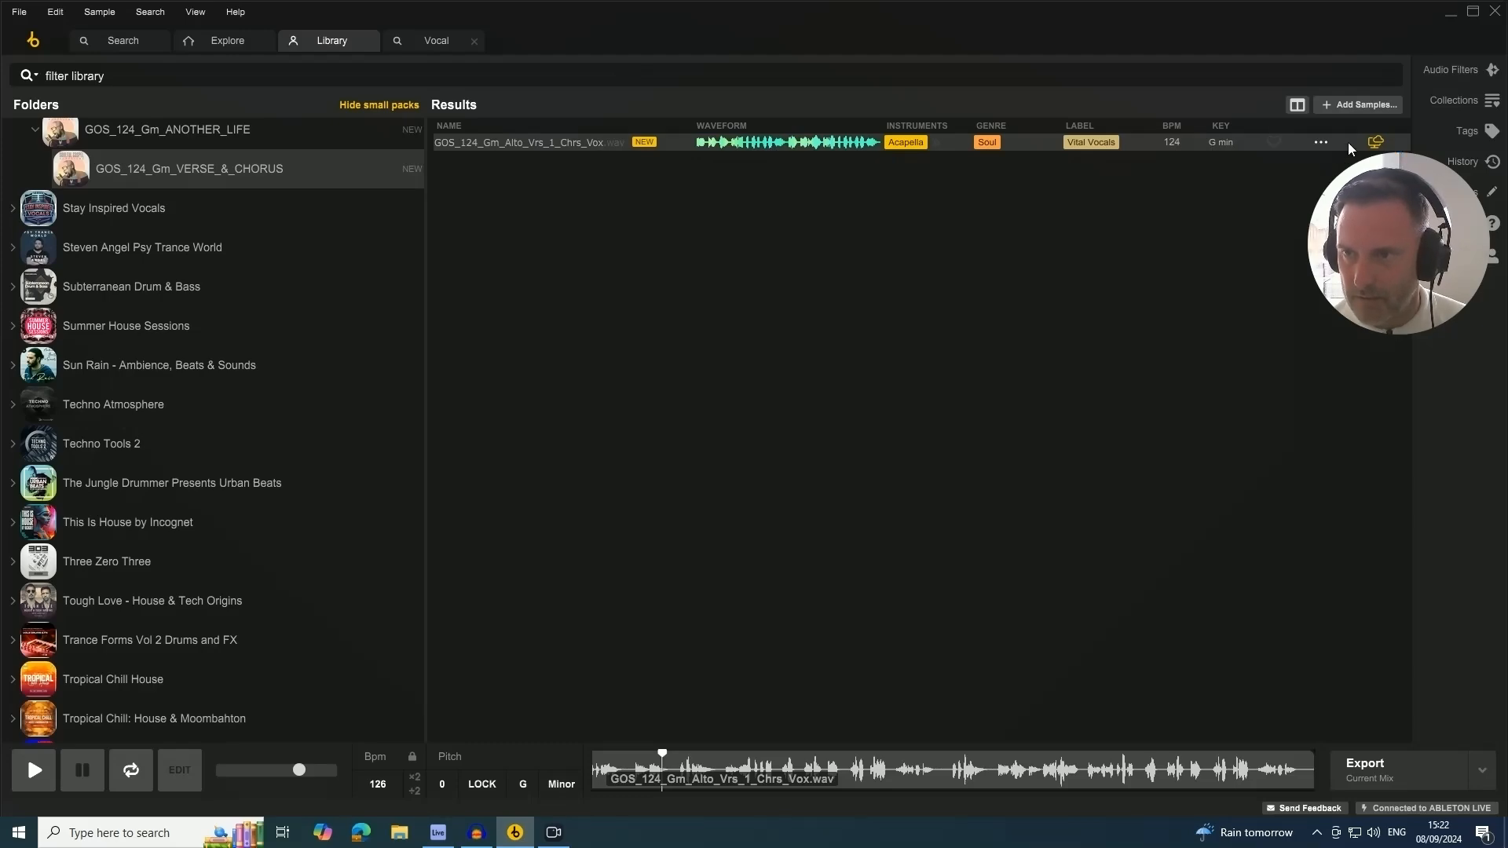
drag(1350, 148, 593, 834)
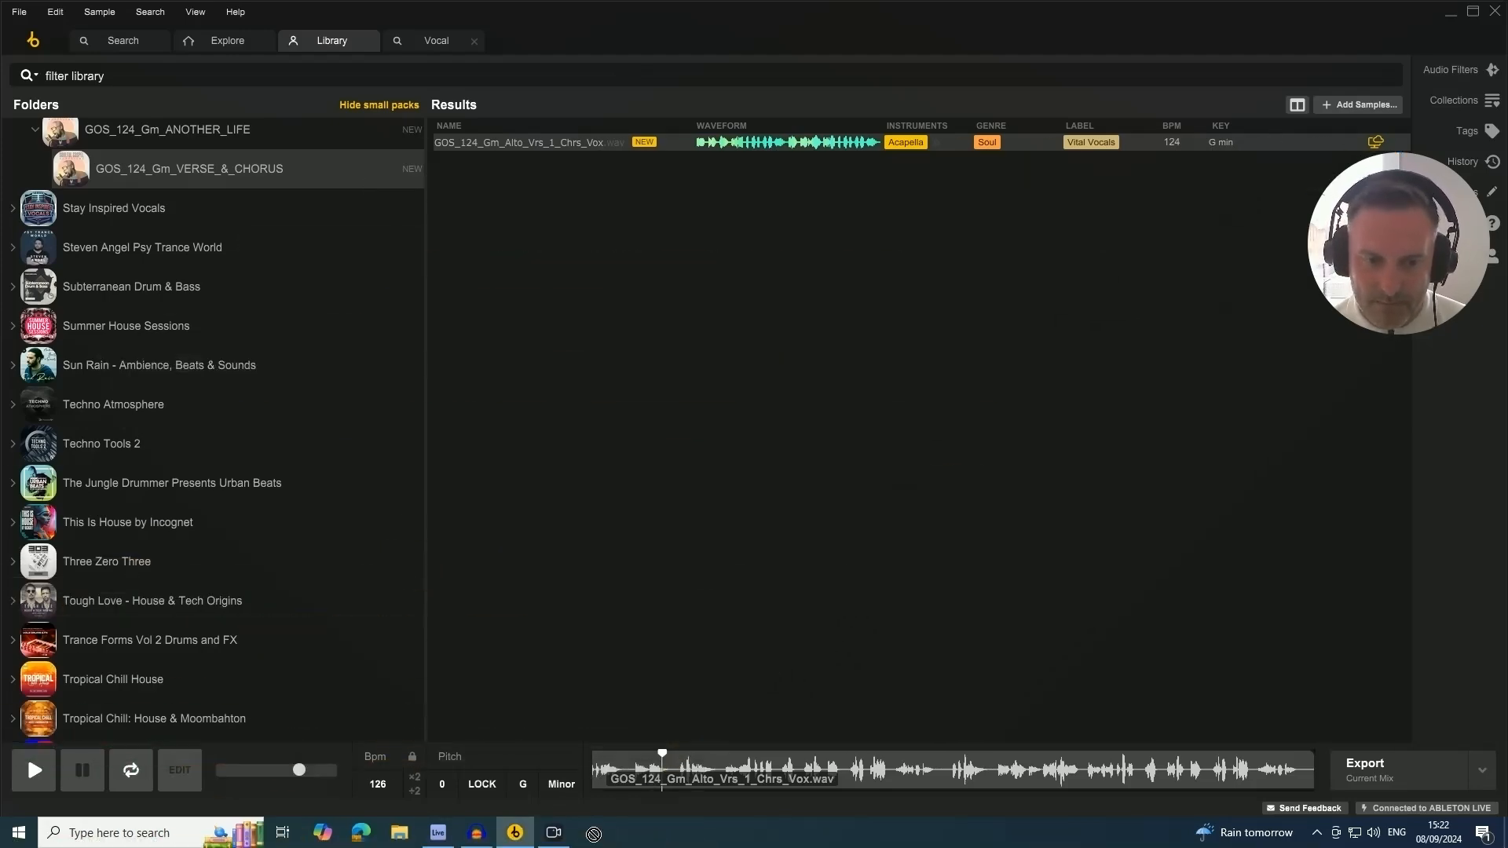
drag(438, 834, 341, 694)
scroll(456, 662, down, 1)
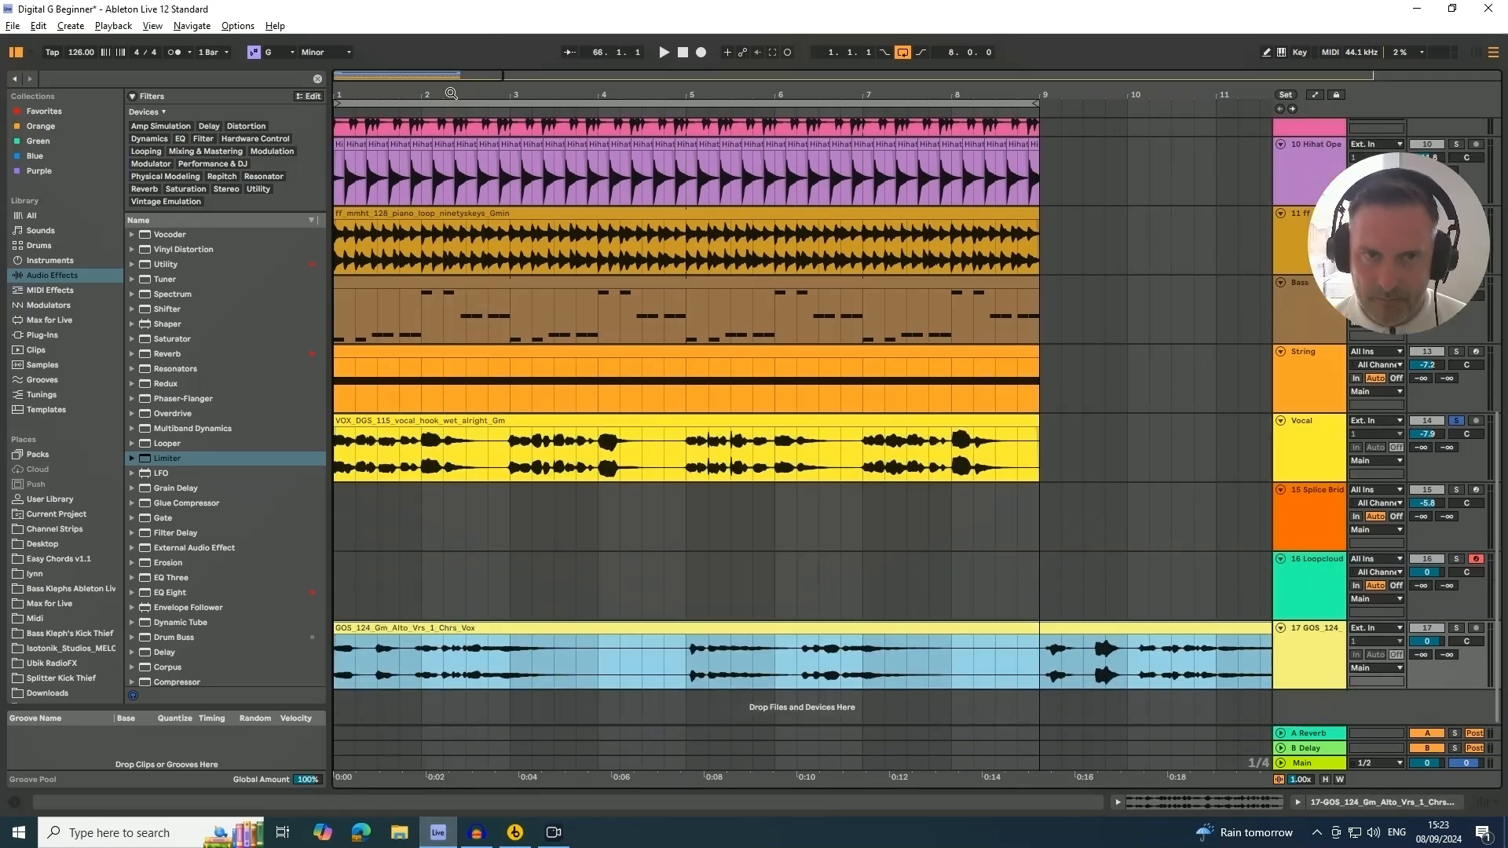
Solo the new vocal track and play the first eight bars to compare it with the arrangement
drag(451, 94, 354, 101)
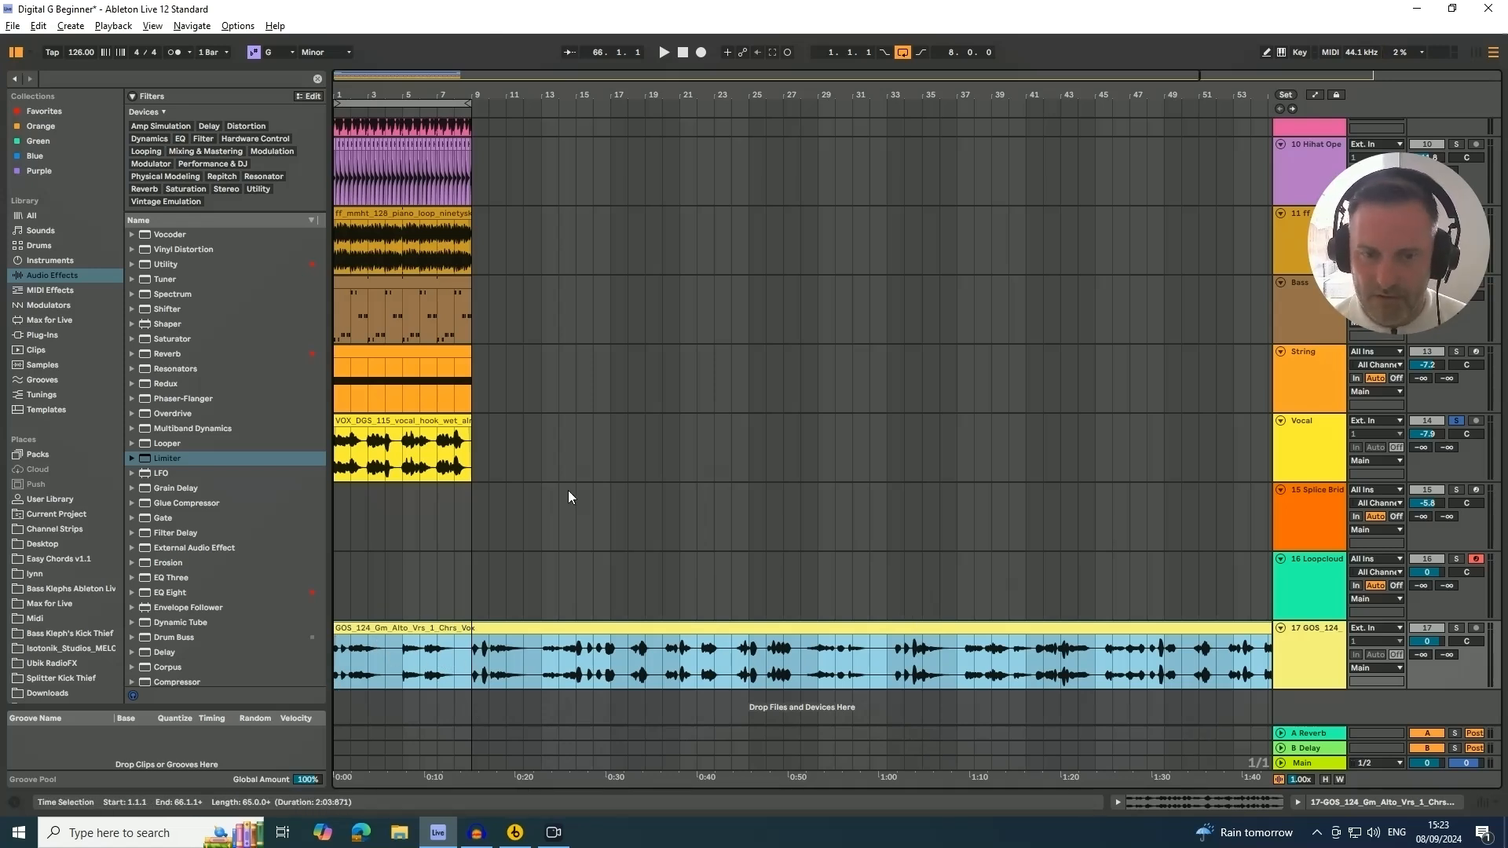
click(810, 550)
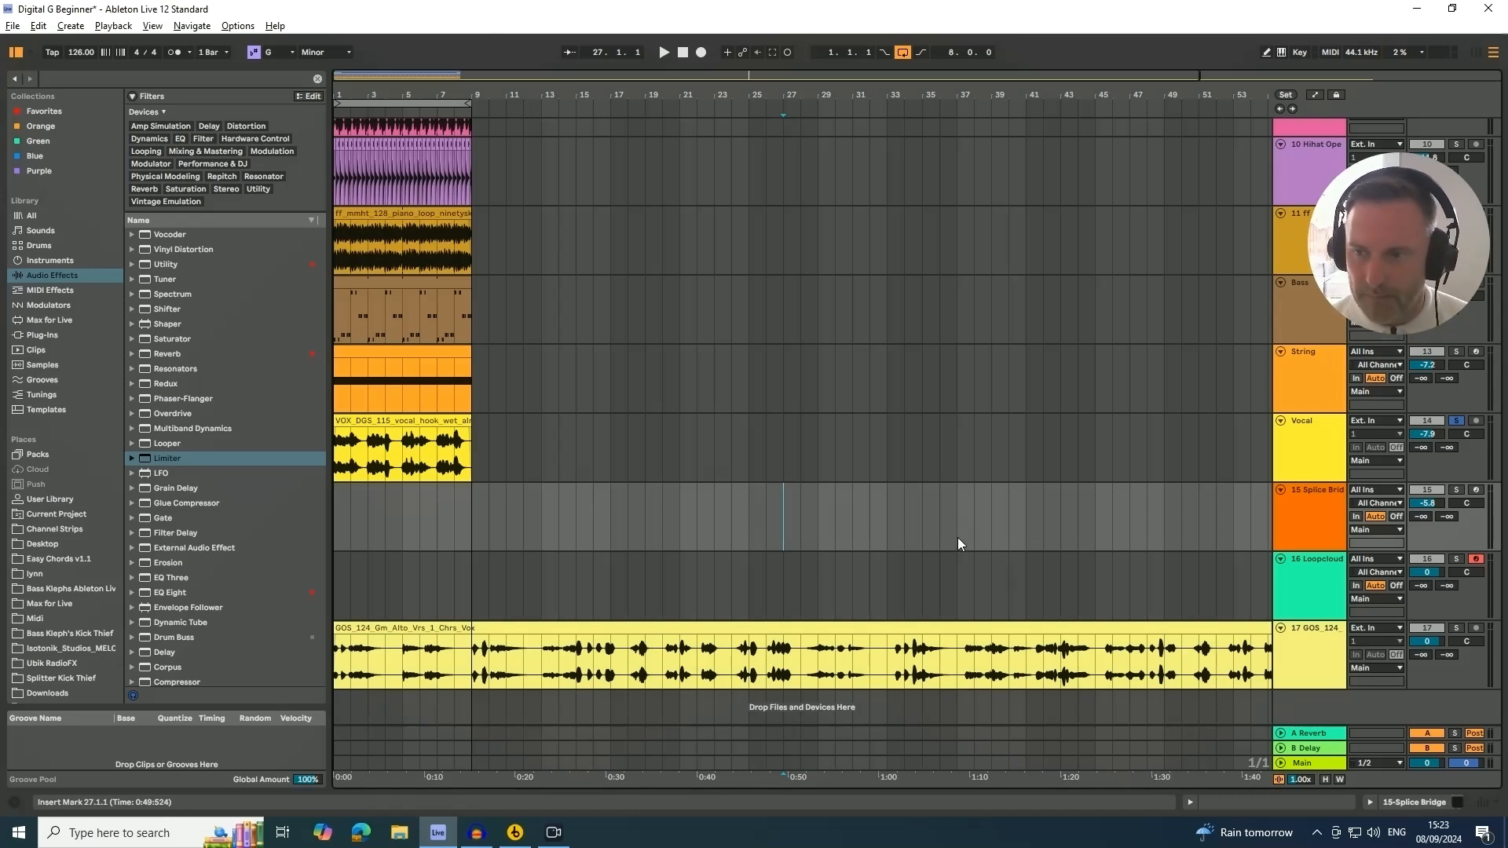
click(1455, 628)
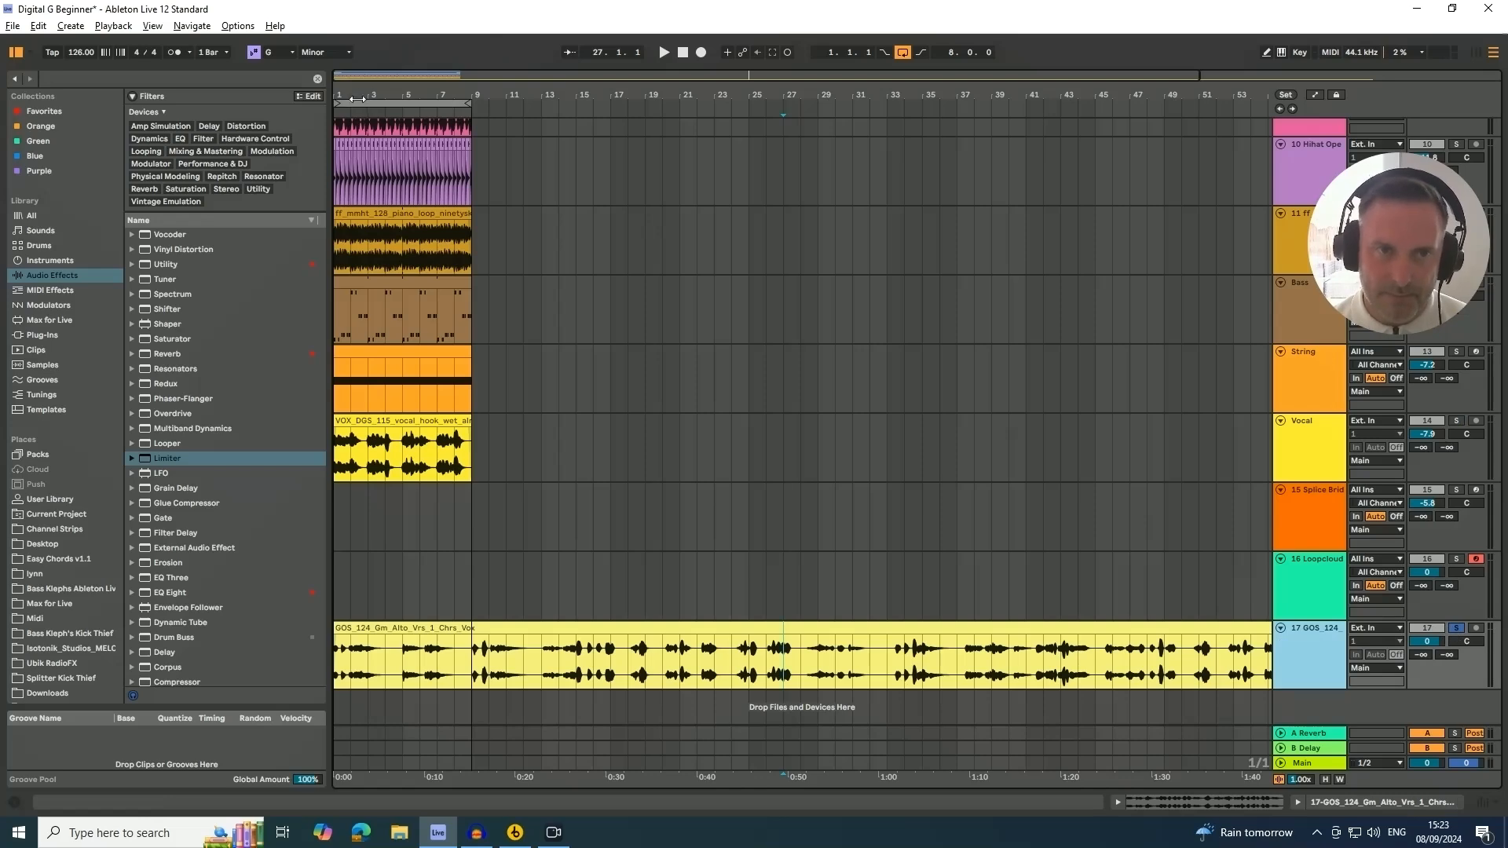
drag(357, 99, 354, 96)
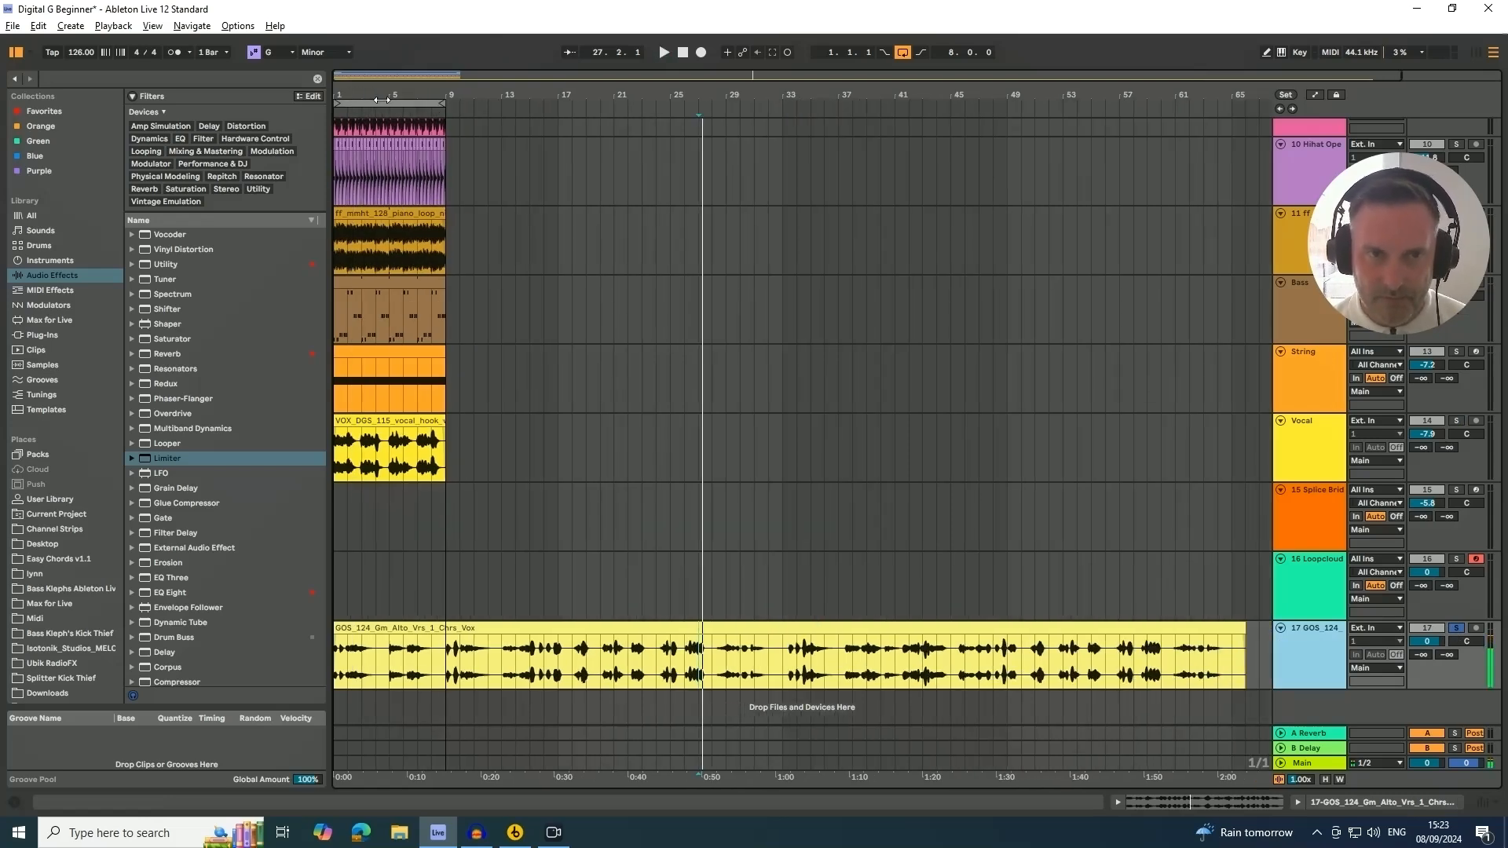
click(430, 115)
key(space)
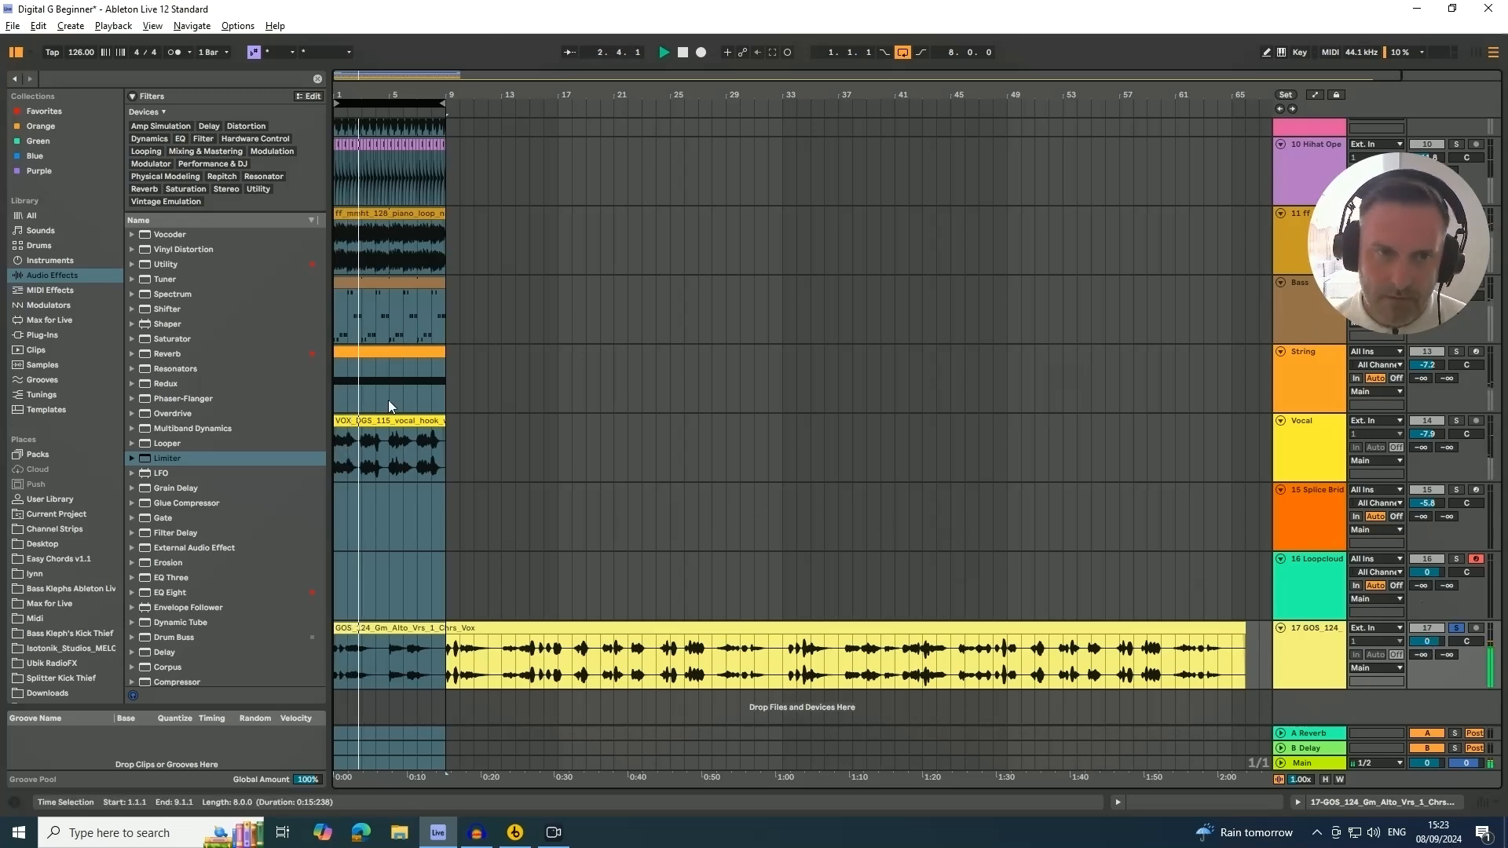
drag(340, 96, 339, 228)
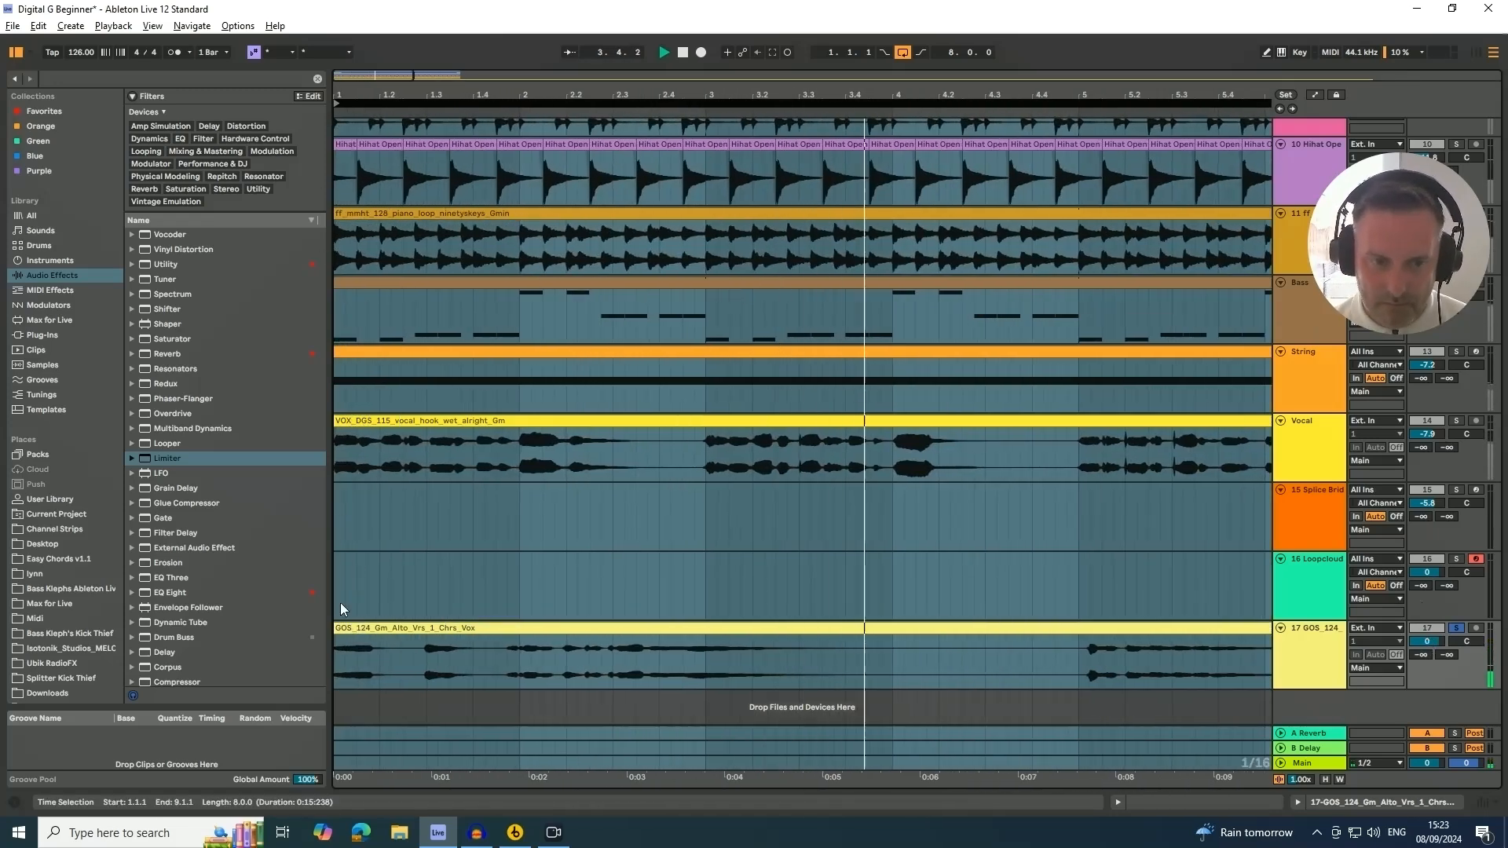
click(336, 641)
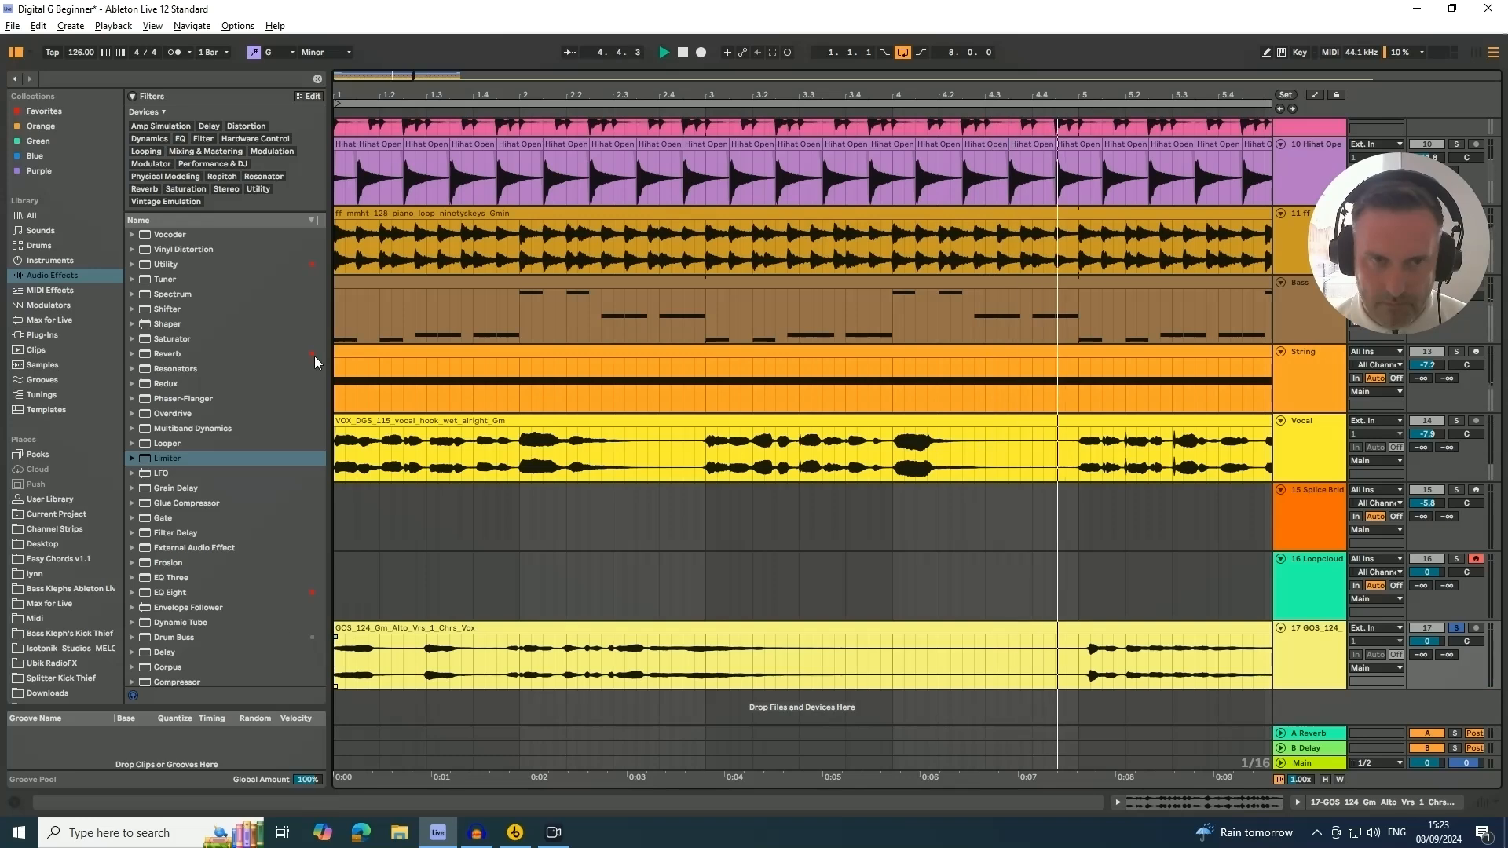
drag(356, 96, 356, 39)
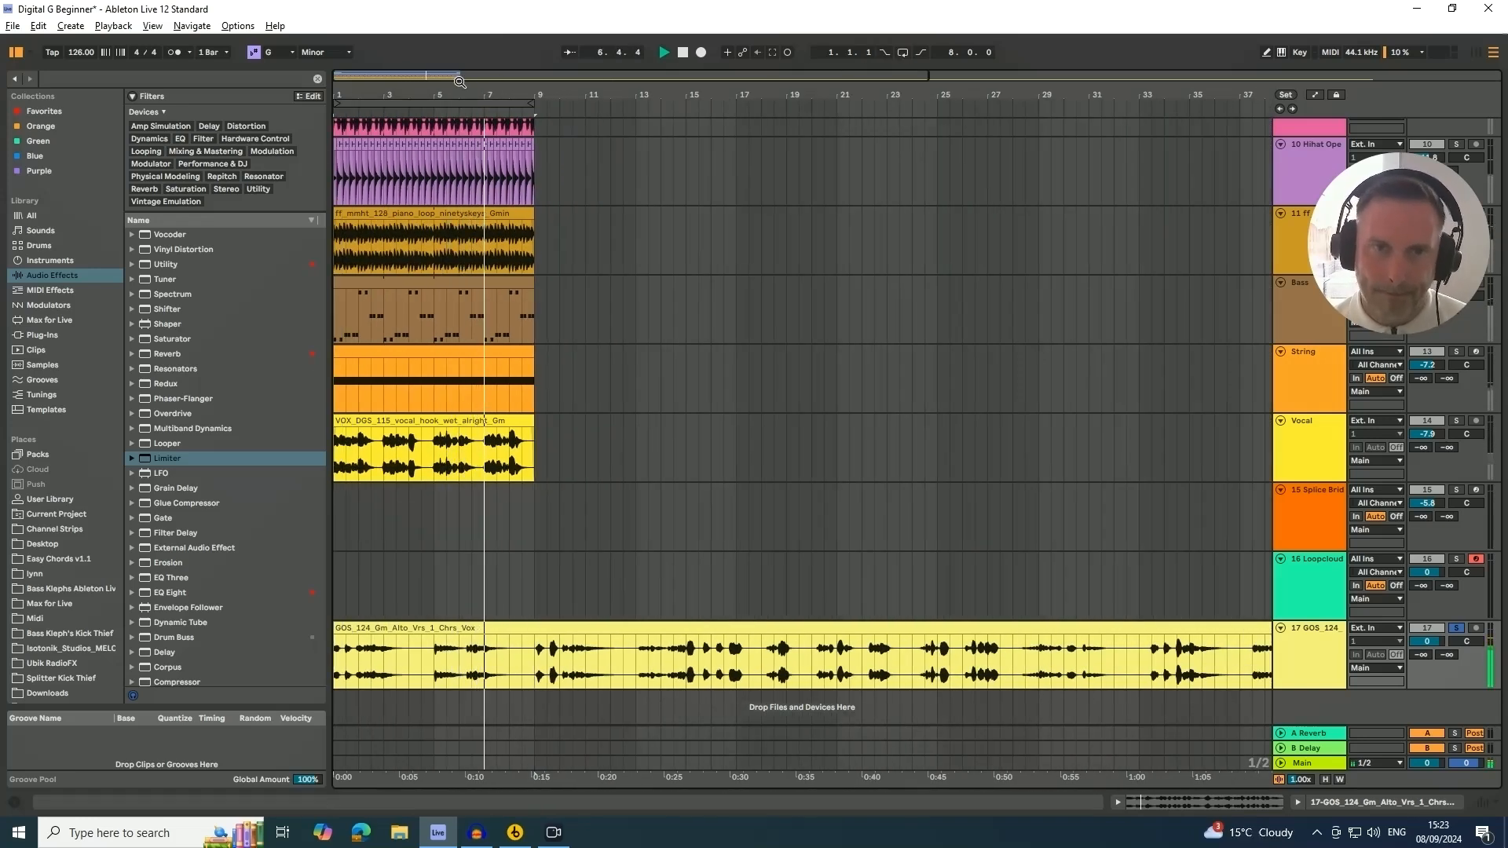
drag(426, 93, 426, 55)
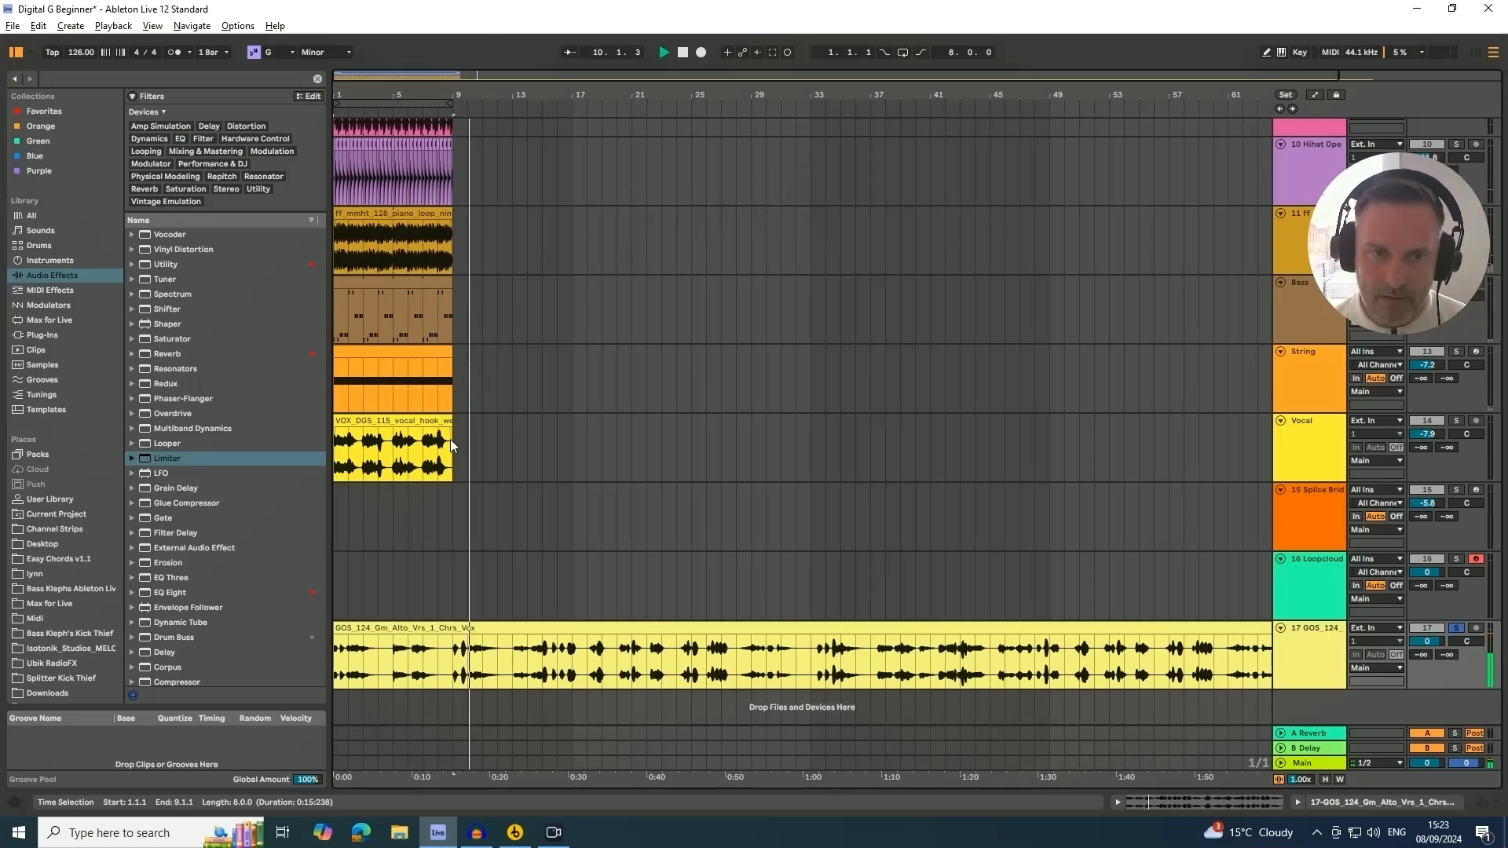
Duplicate the first eight bars of the tracks above the vocals up to bar 17 and extend the loop to 16 bars
drag(454, 370, 329, 197)
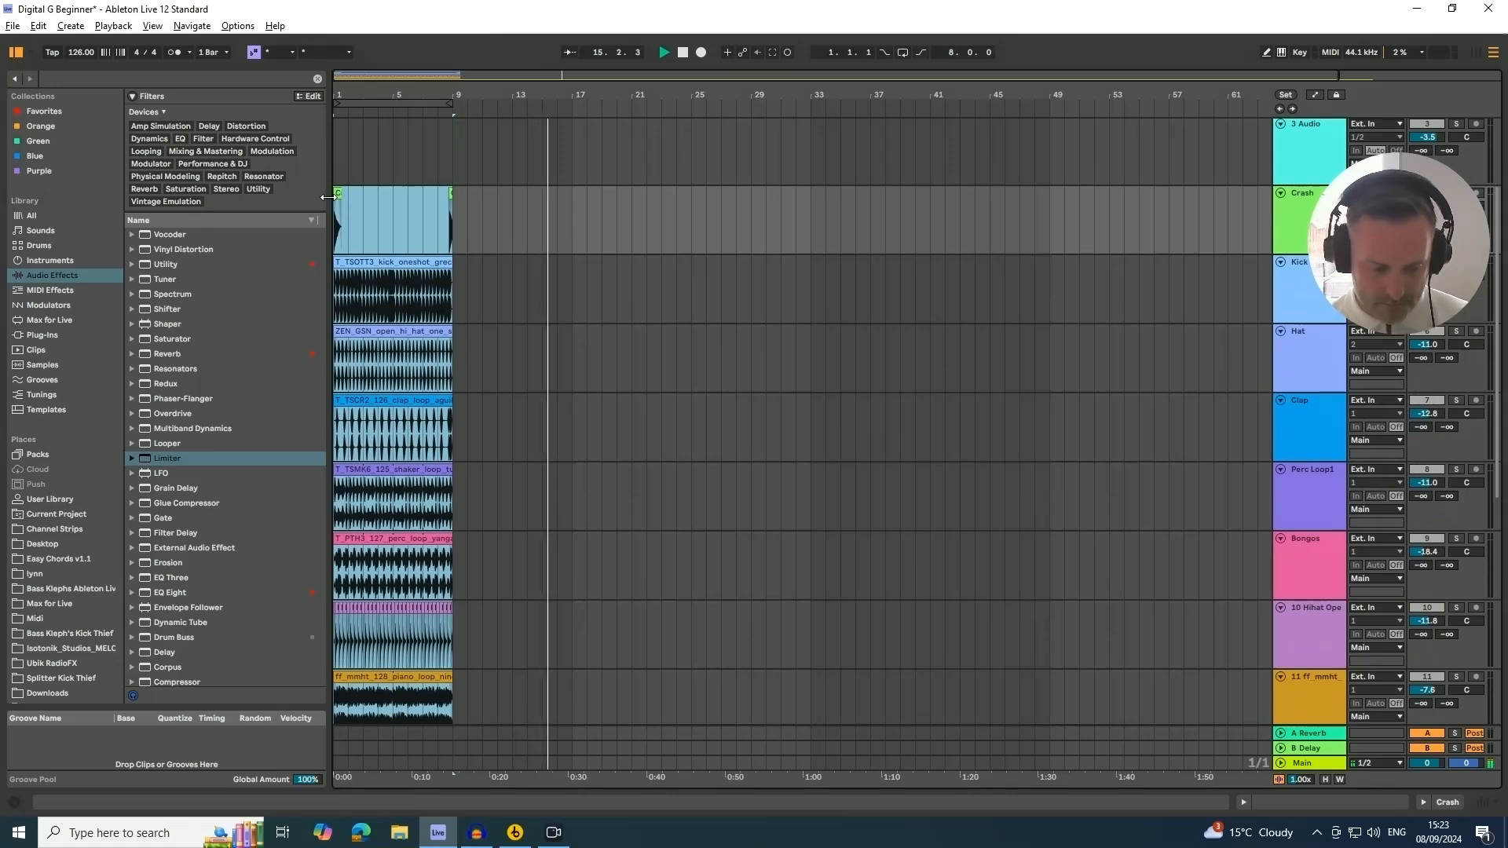
key(ctrl+d)
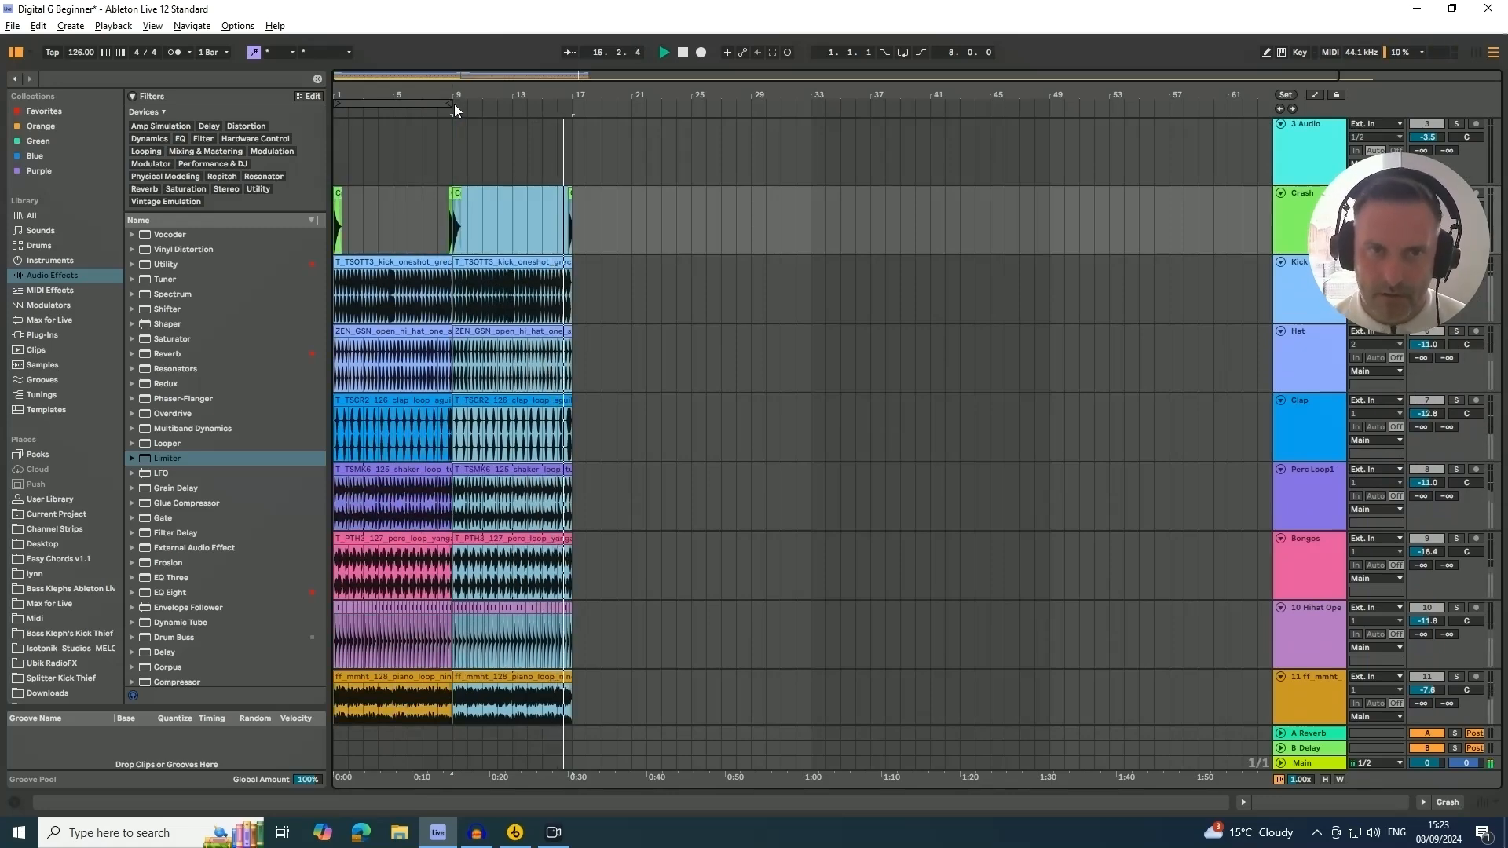
drag(454, 104, 564, 124)
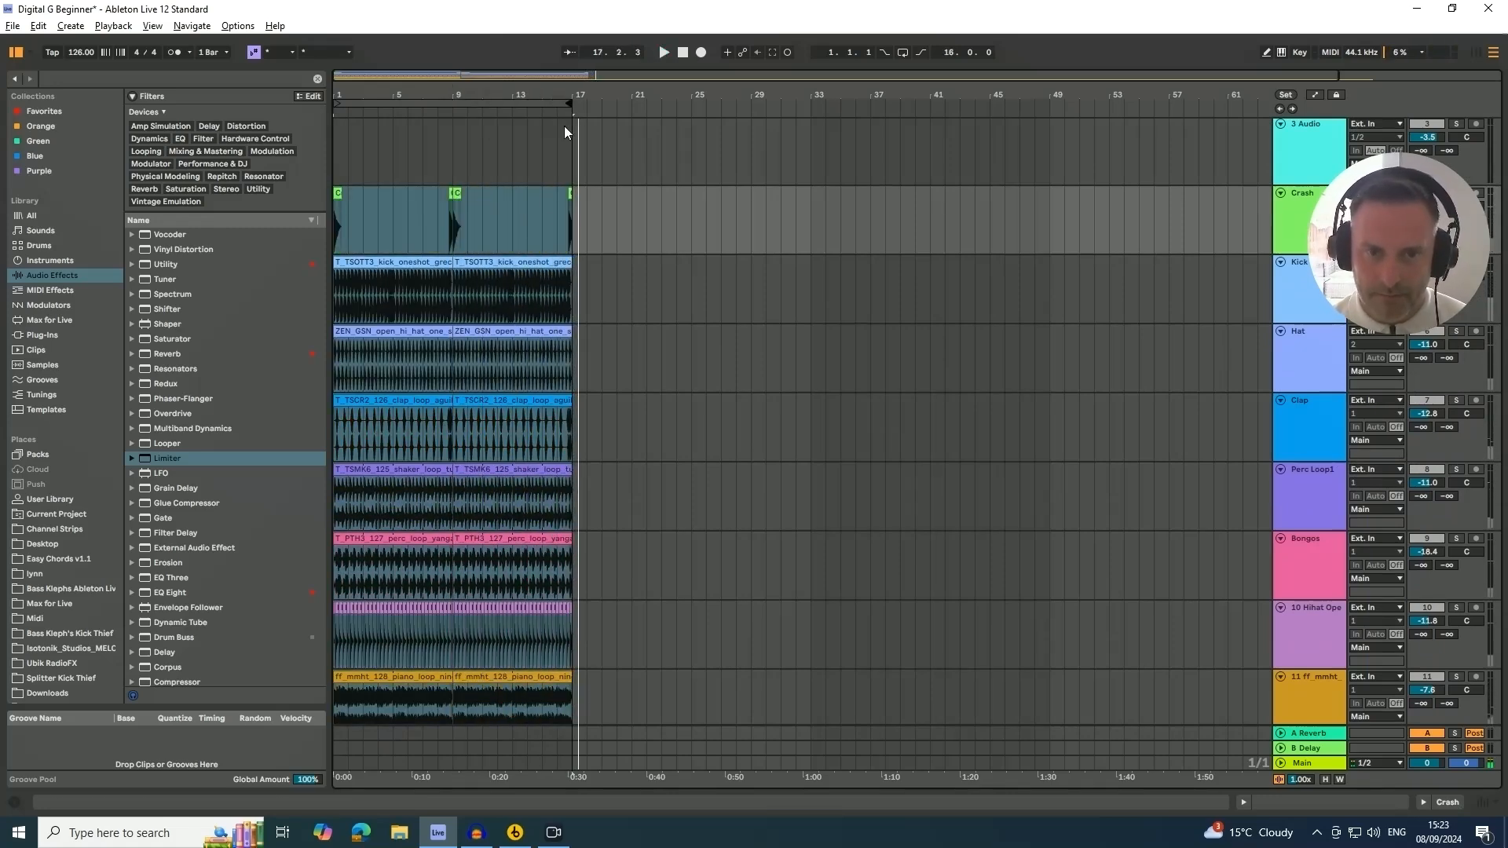
Add a Utility device to the new GOS_124 vocal track and set its gain to 2.00 dB
scroll(1021, 274, down, 3)
scroll(932, 424, down, 5)
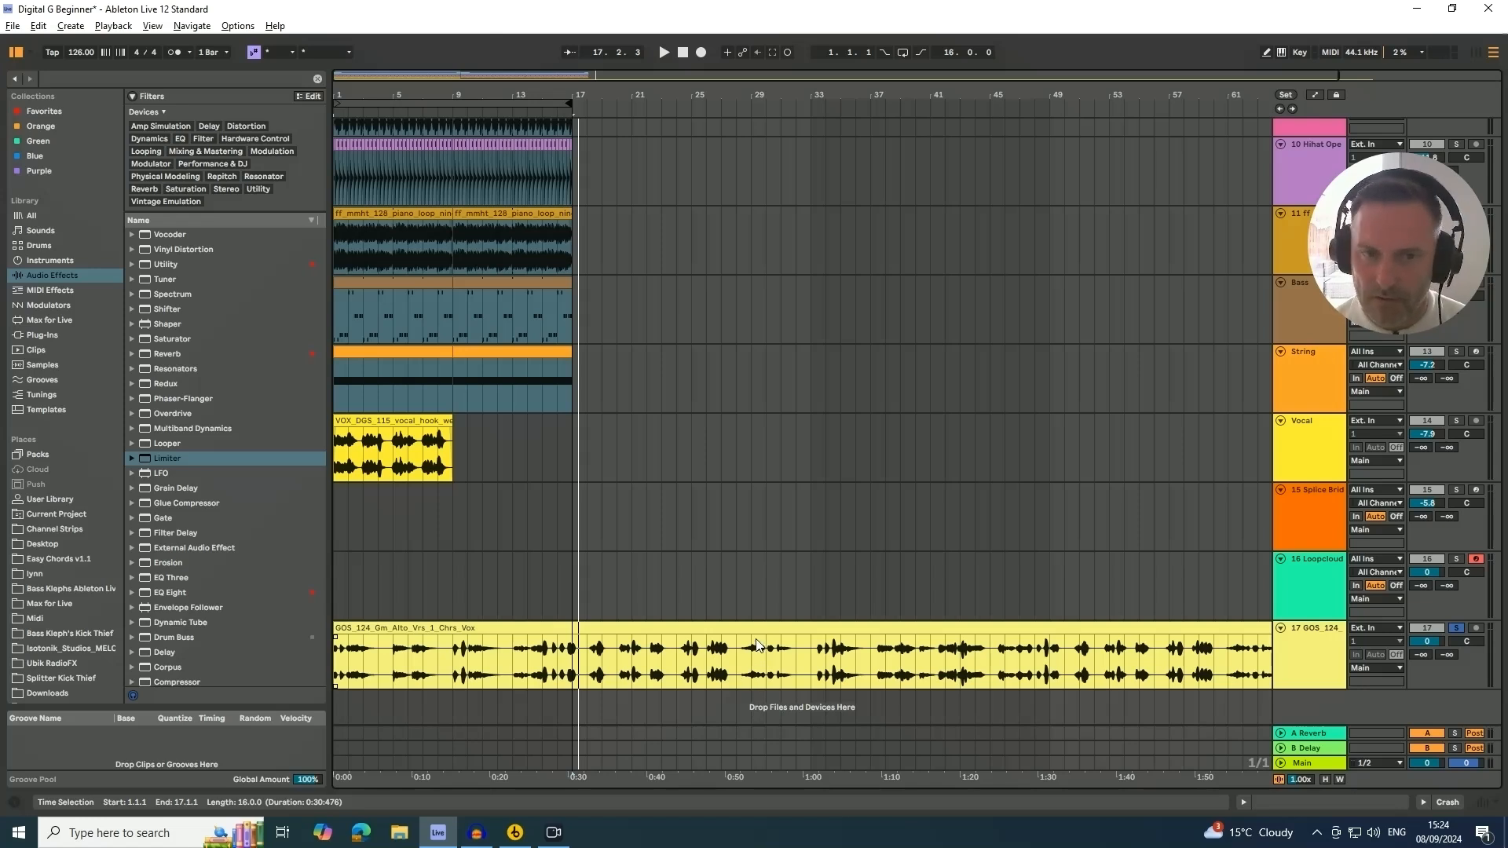
scroll(537, 492, up, 1)
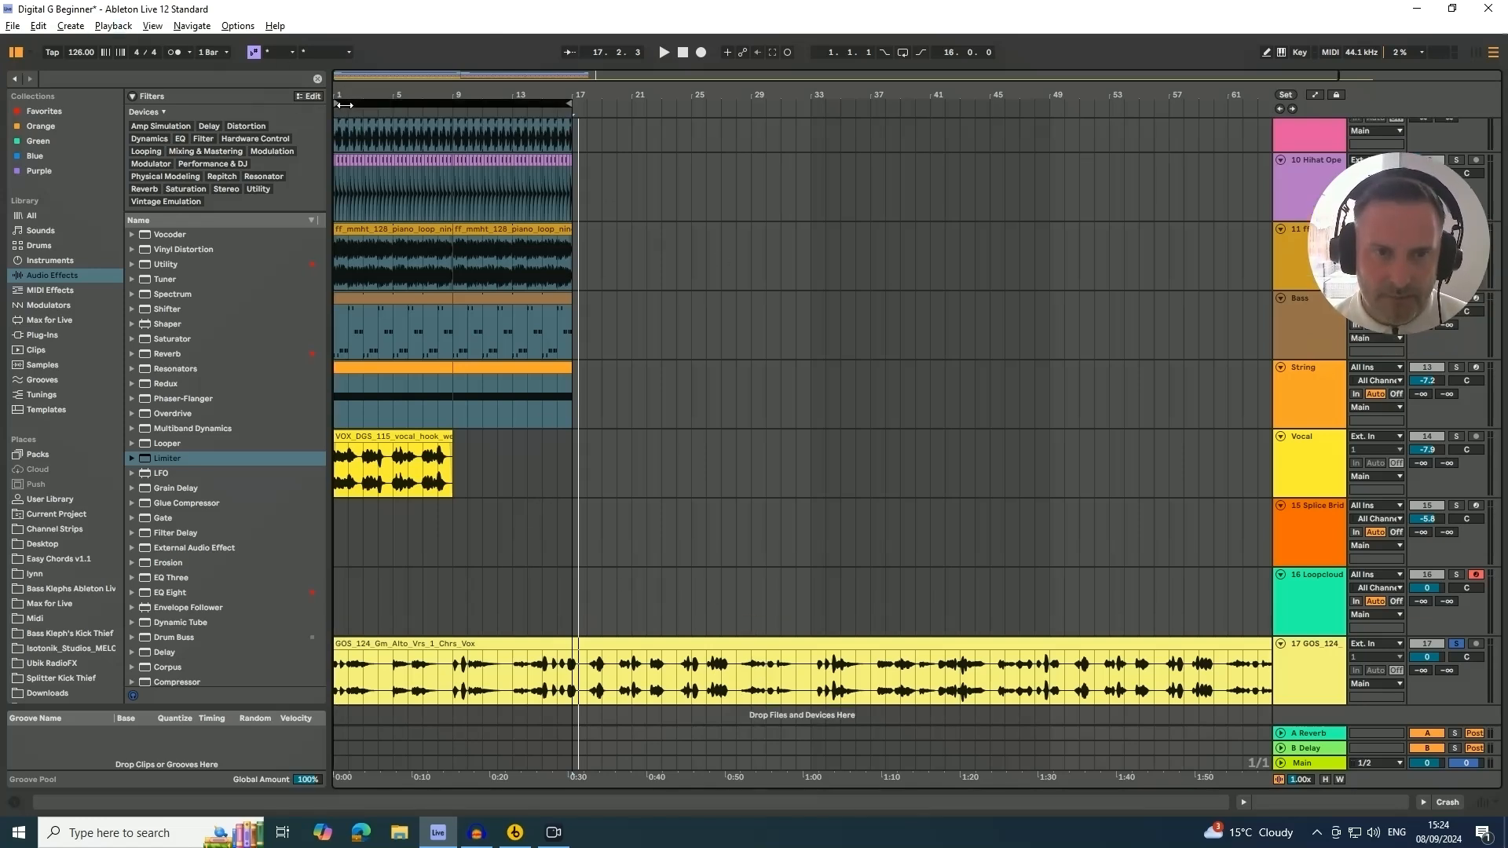
click(811, 524)
click(1305, 664)
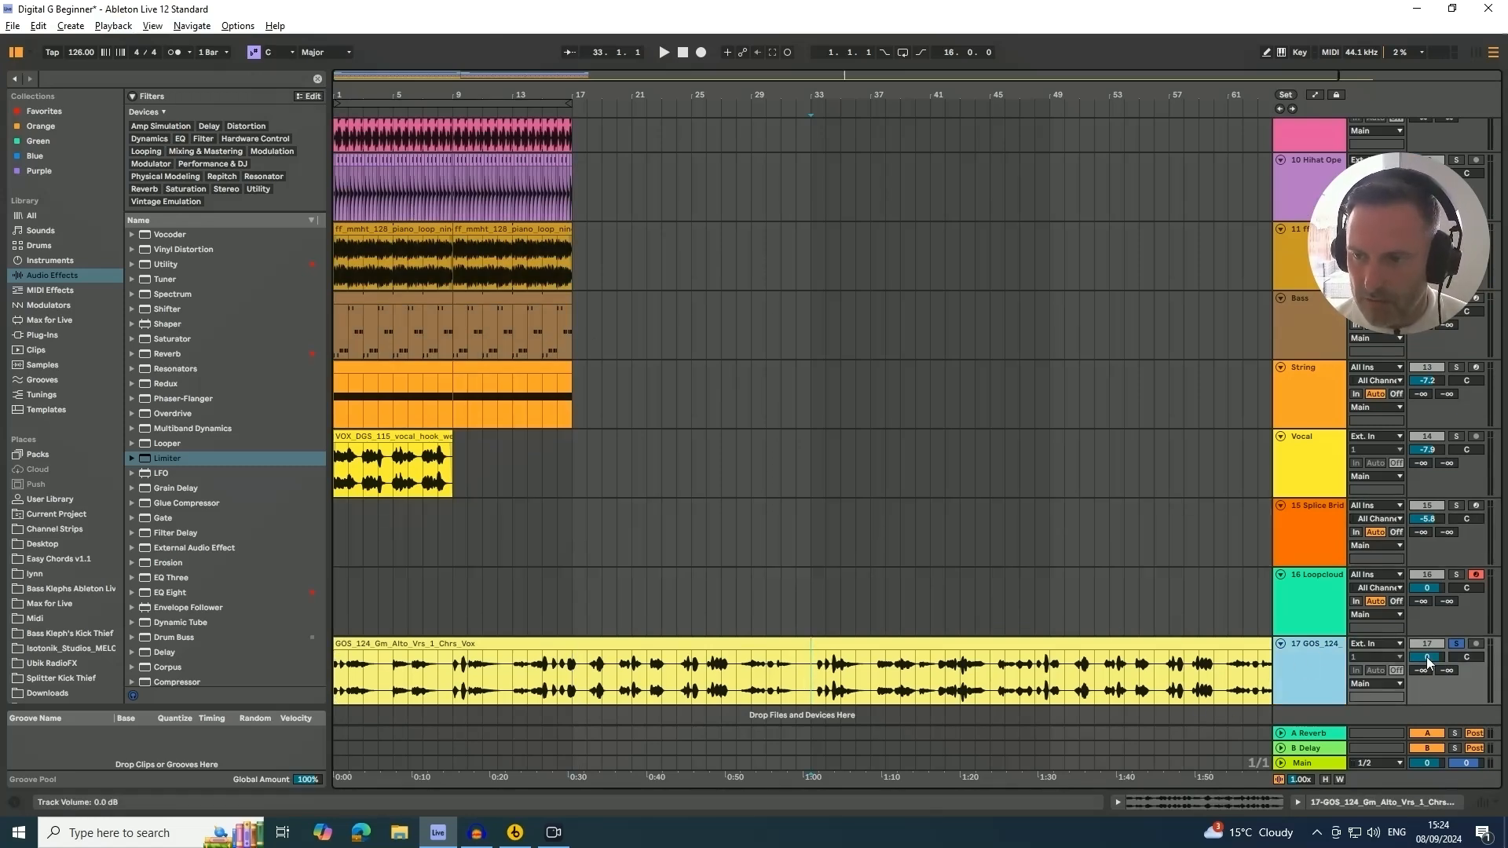
click(79, 78)
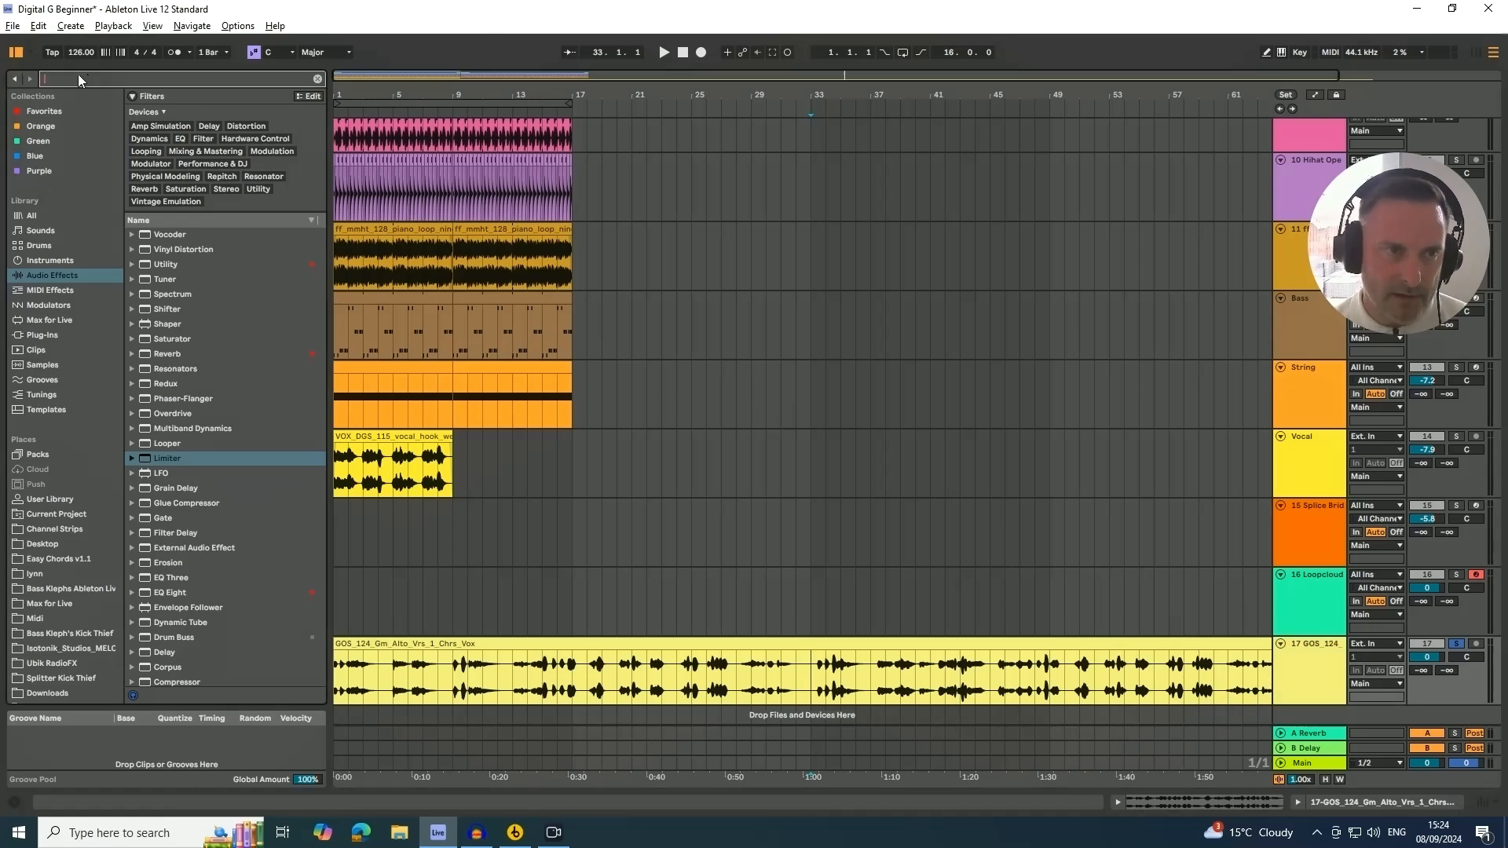
text(utility)
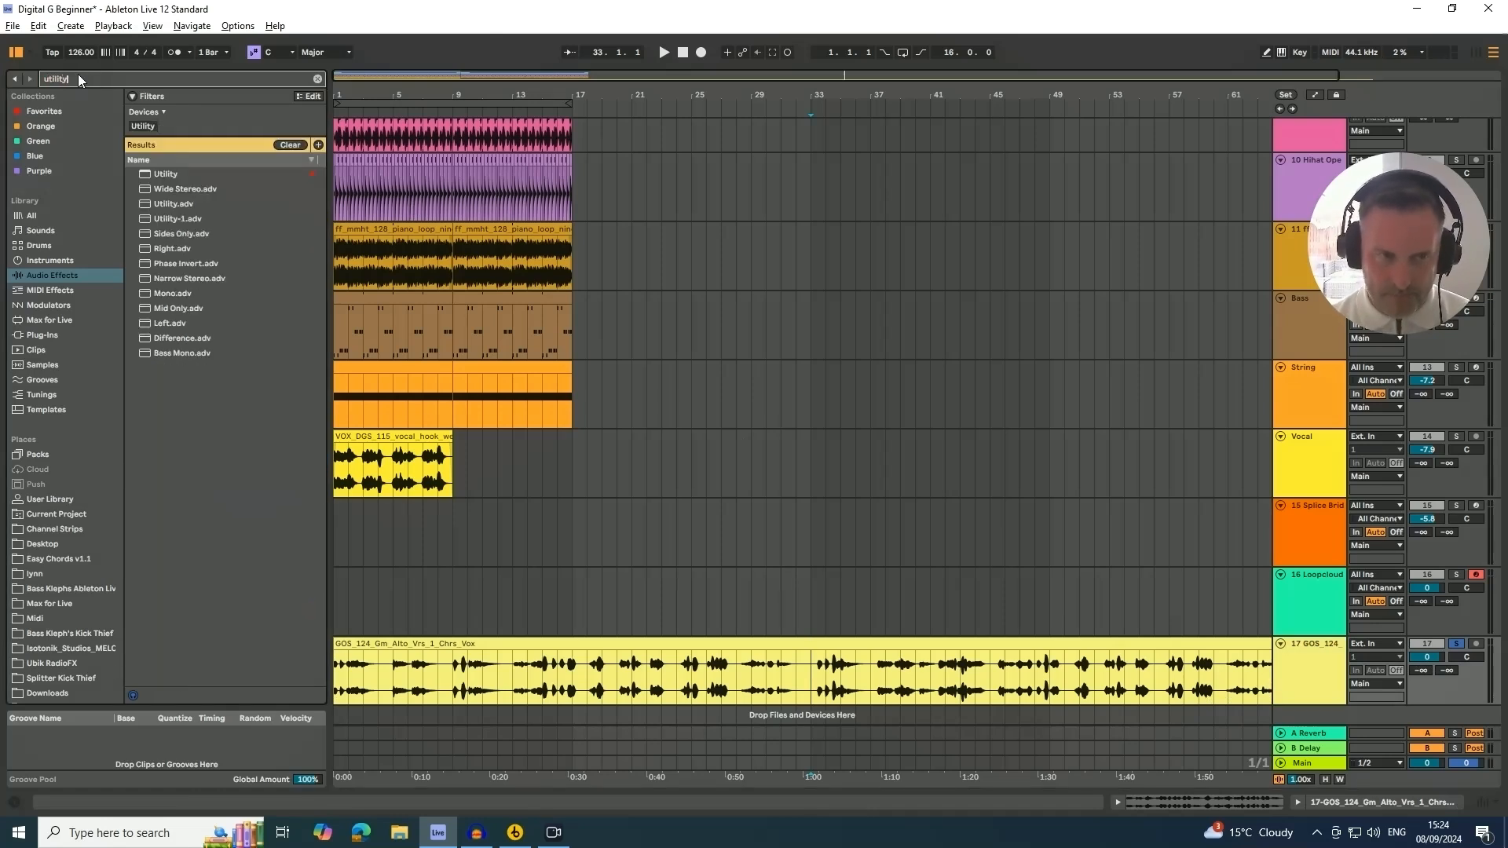
click(54, 215)
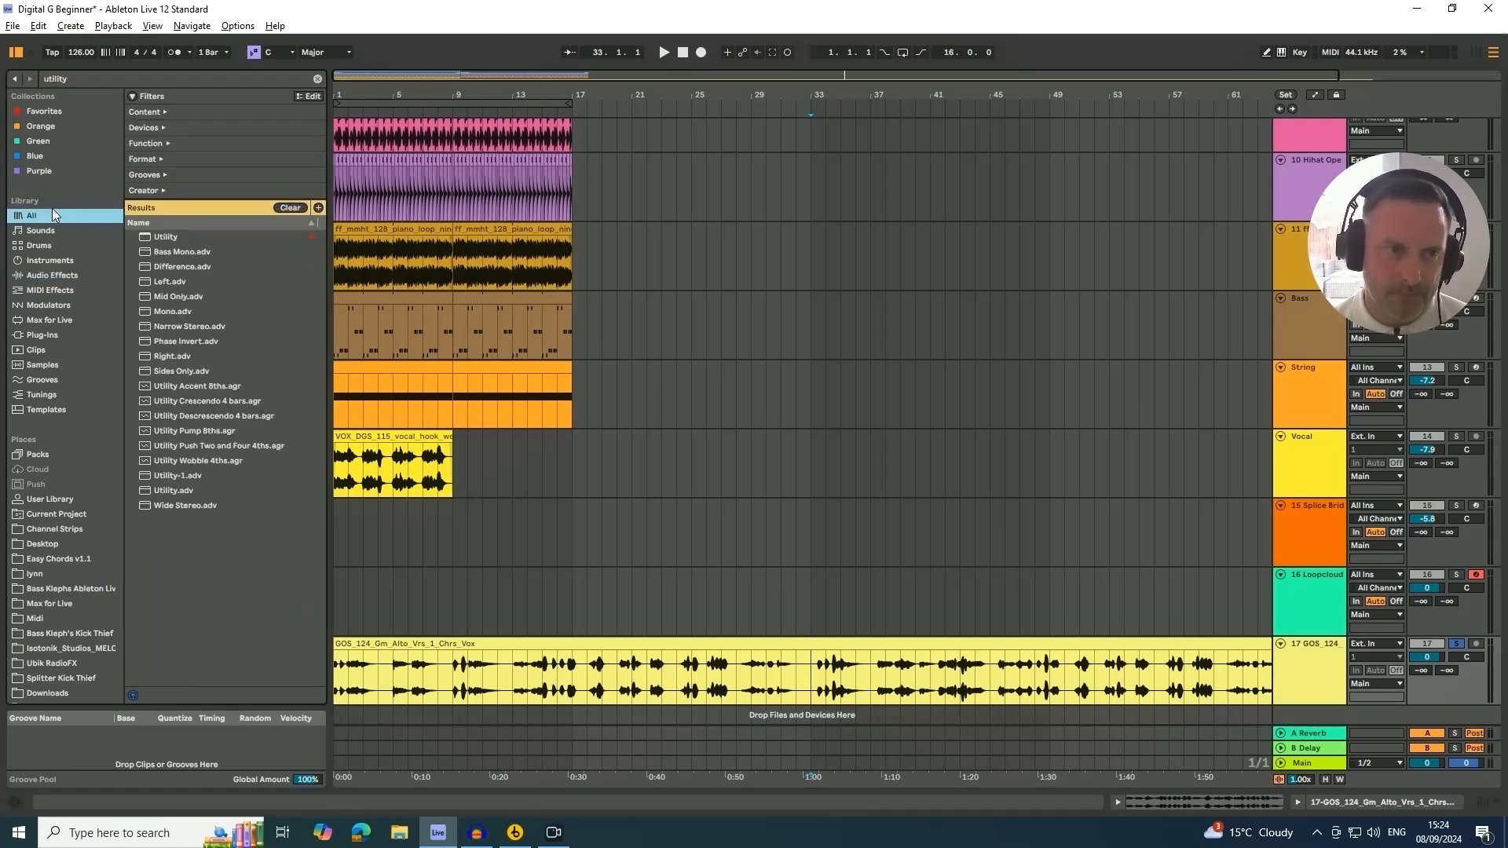
click(171, 235)
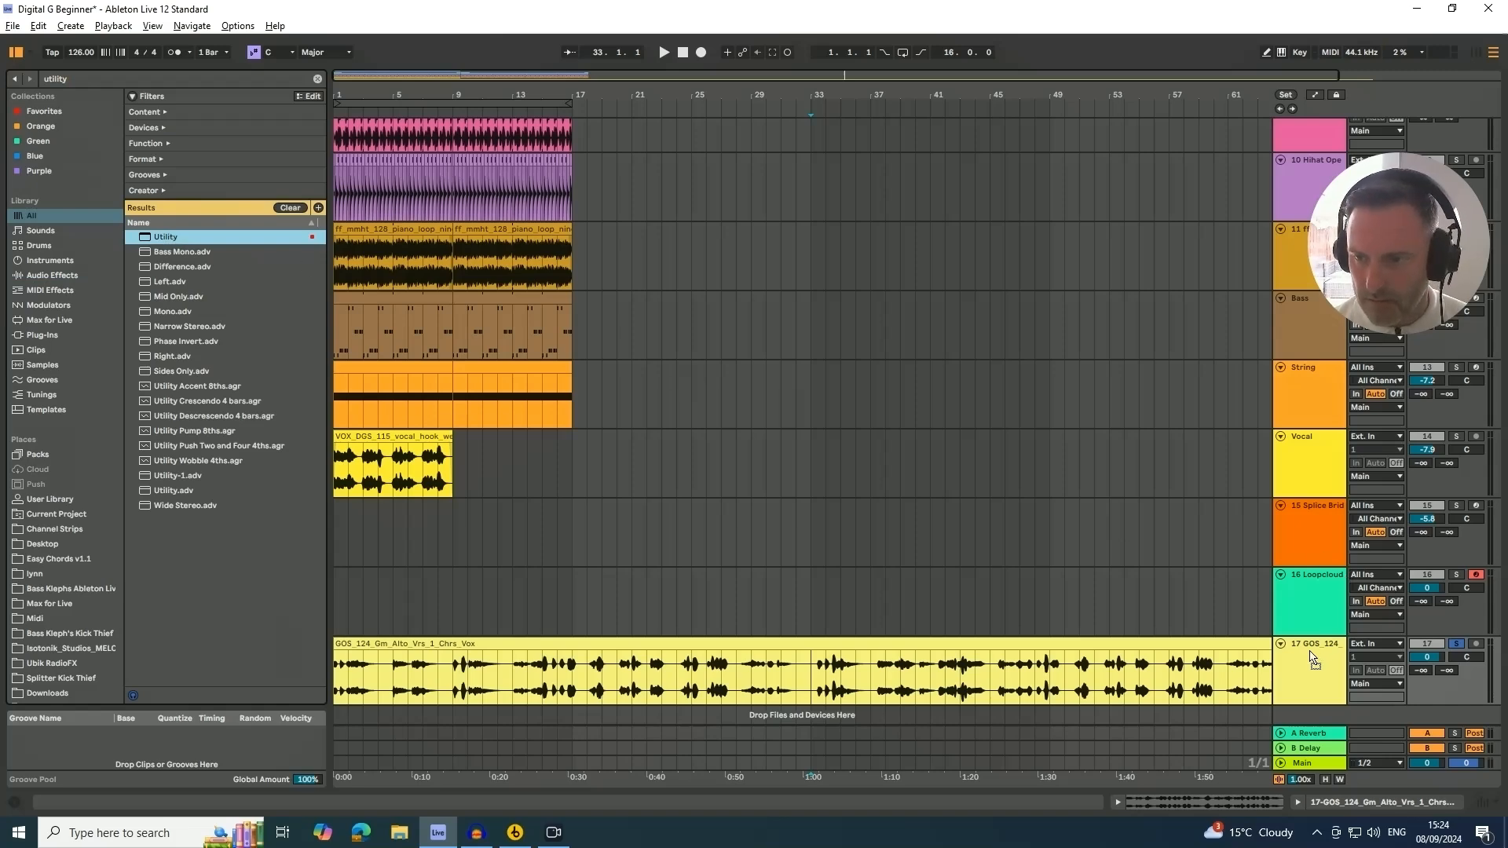
drag(1310, 652, 1308, 653)
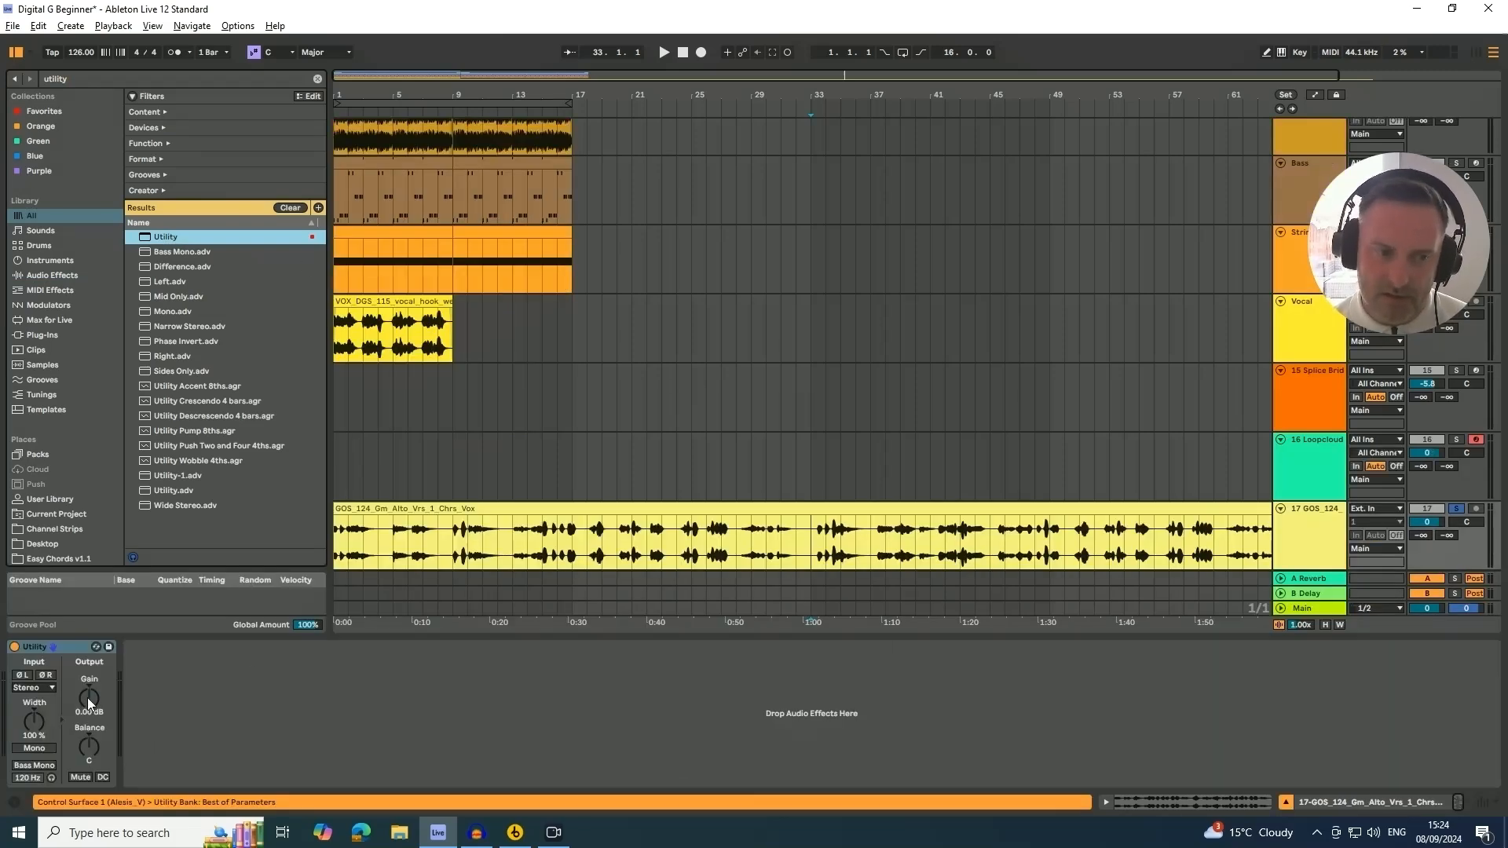
drag(88, 698, 88, 693)
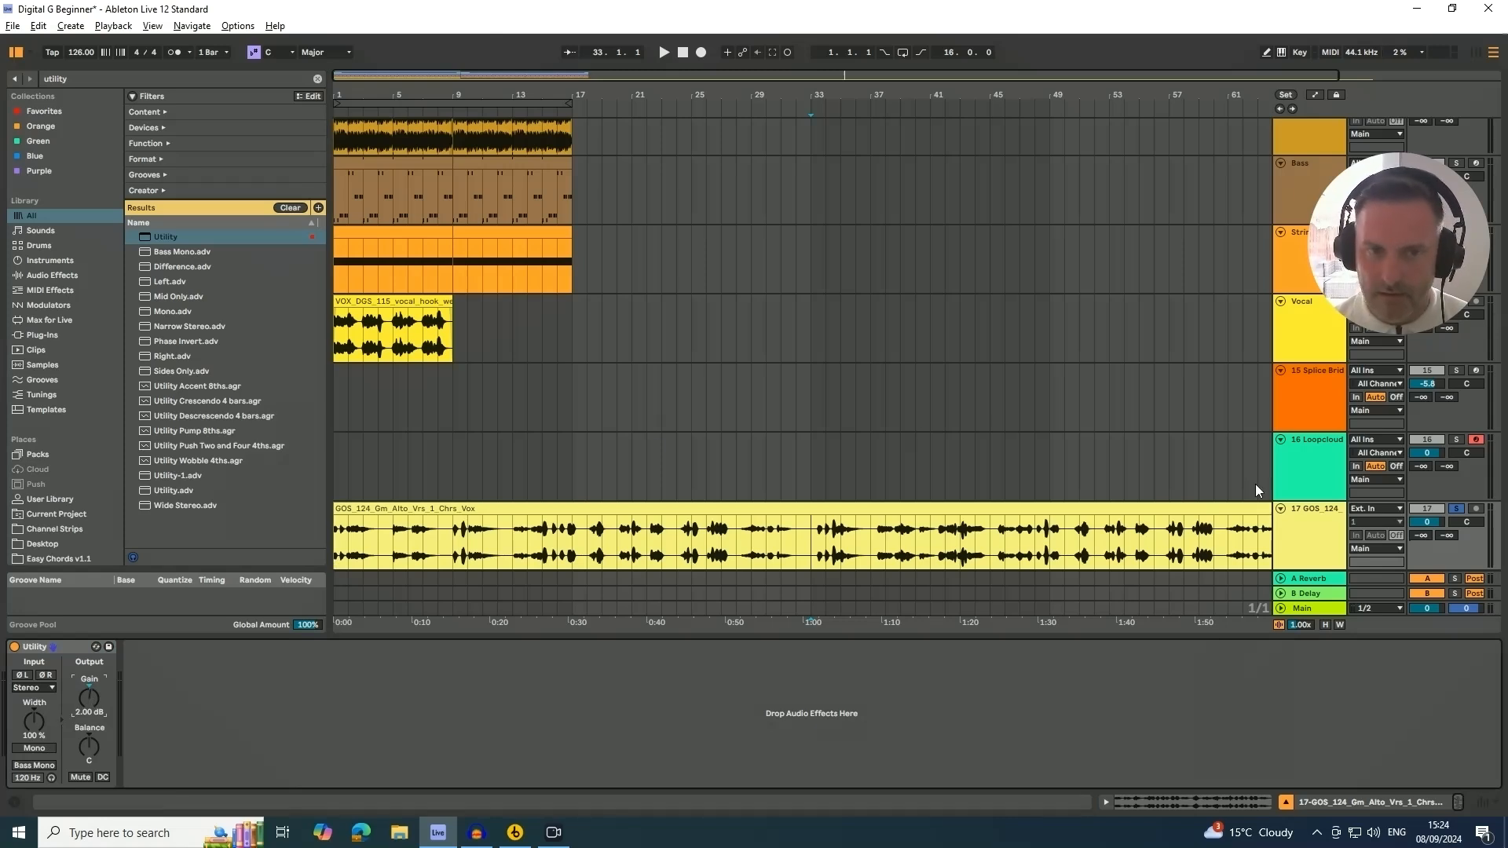
Unsolo the new vocal track and play the 16-bar loop with the full arrangement
click(351, 102)
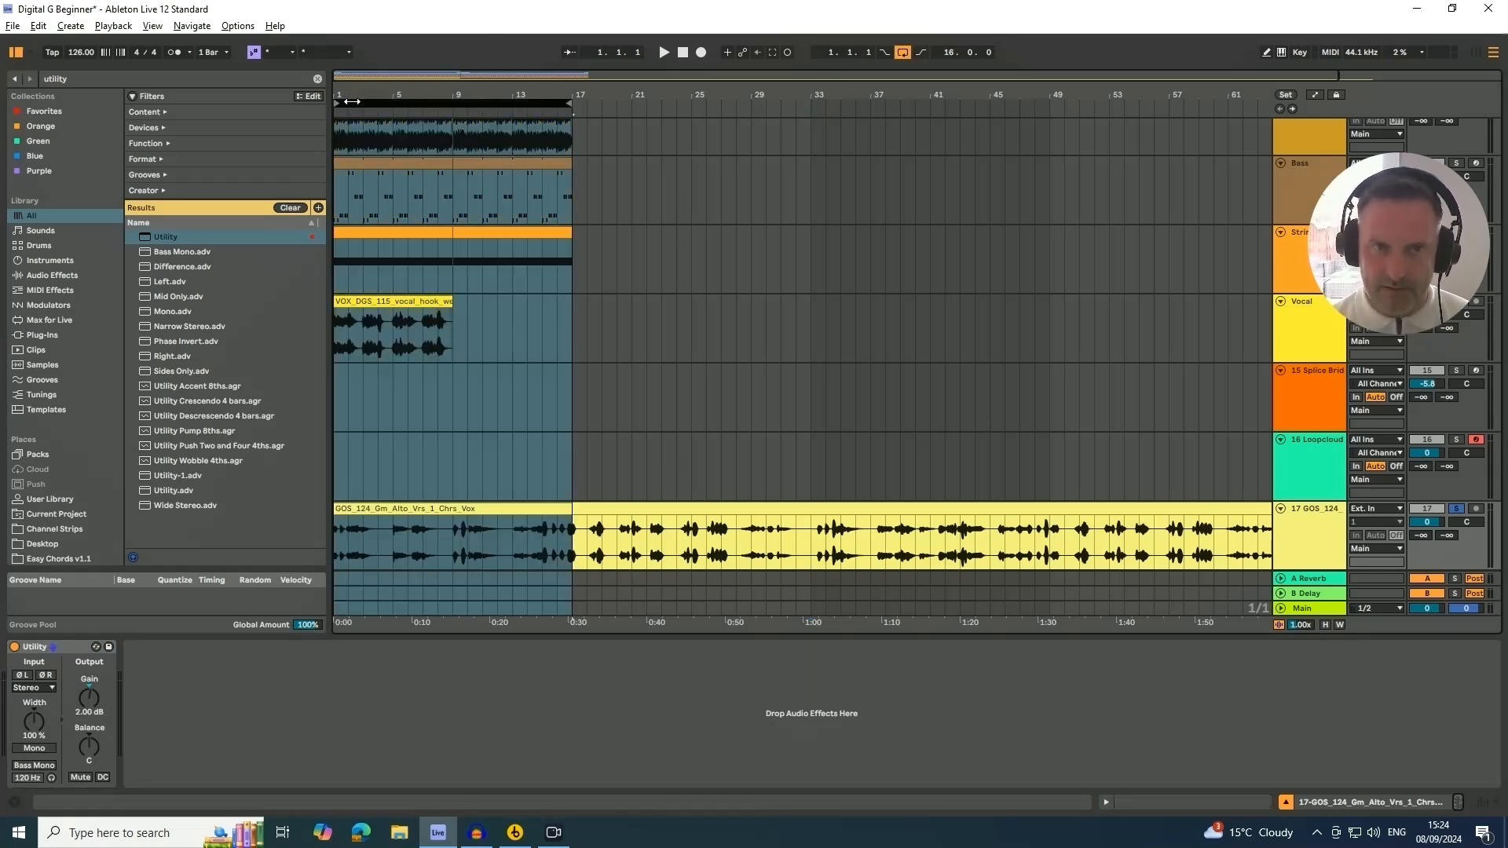
mouse_move(1402, 274)
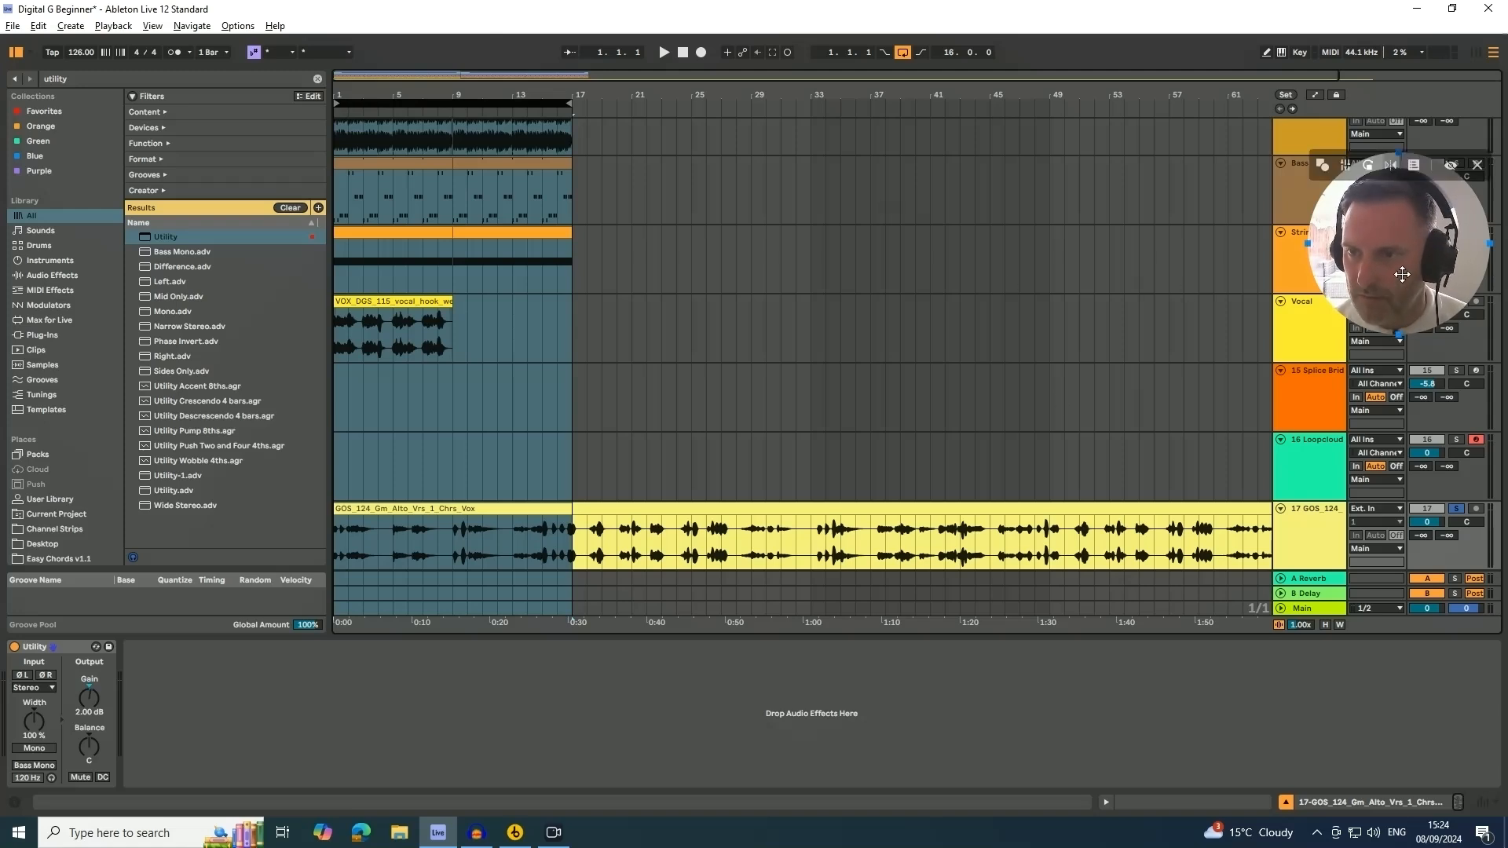
drag(1402, 274, 1409, 208)
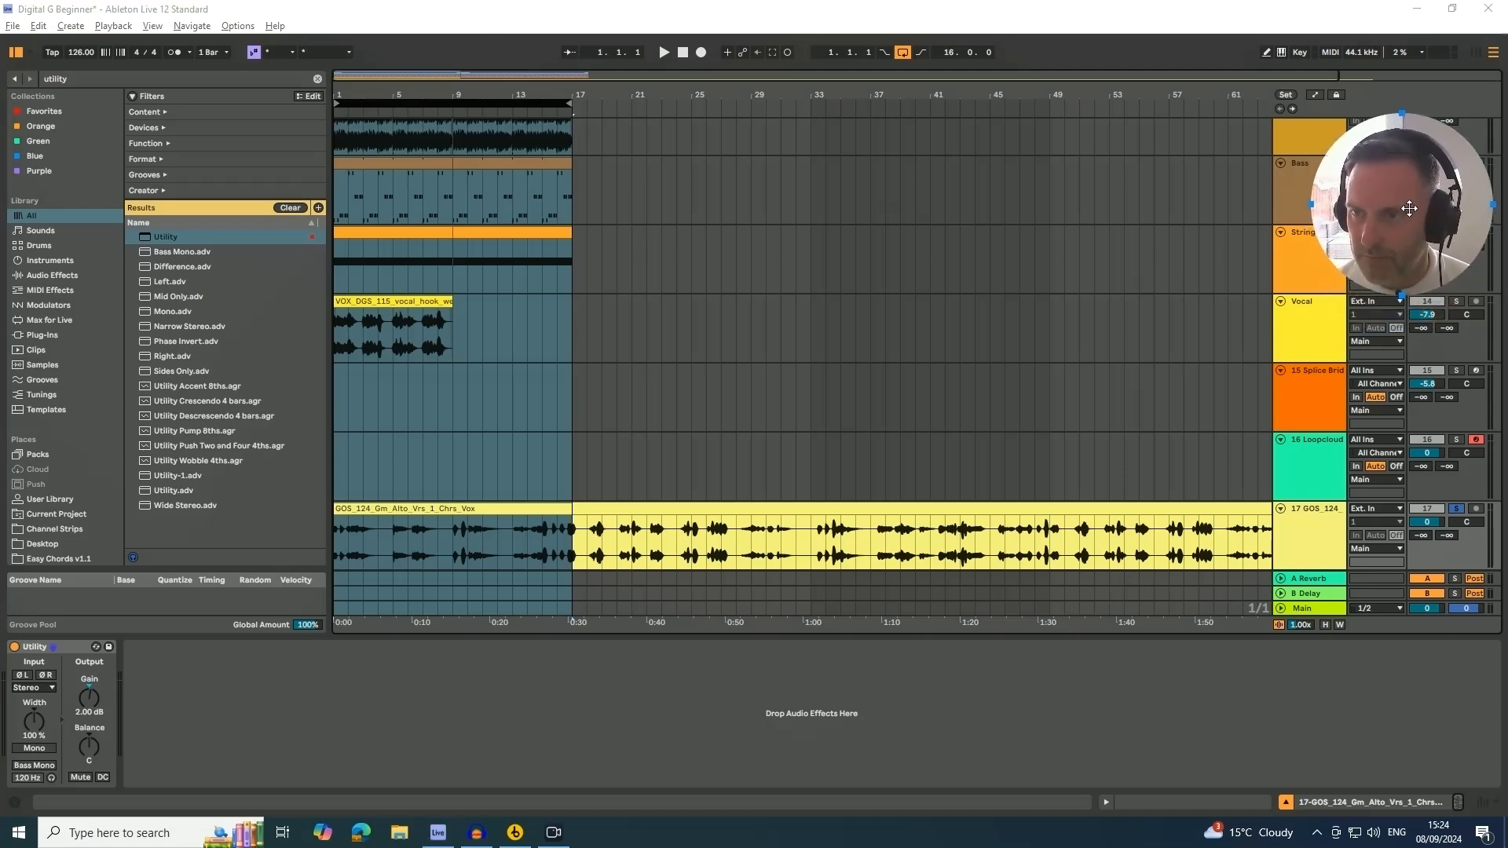
click(1459, 509)
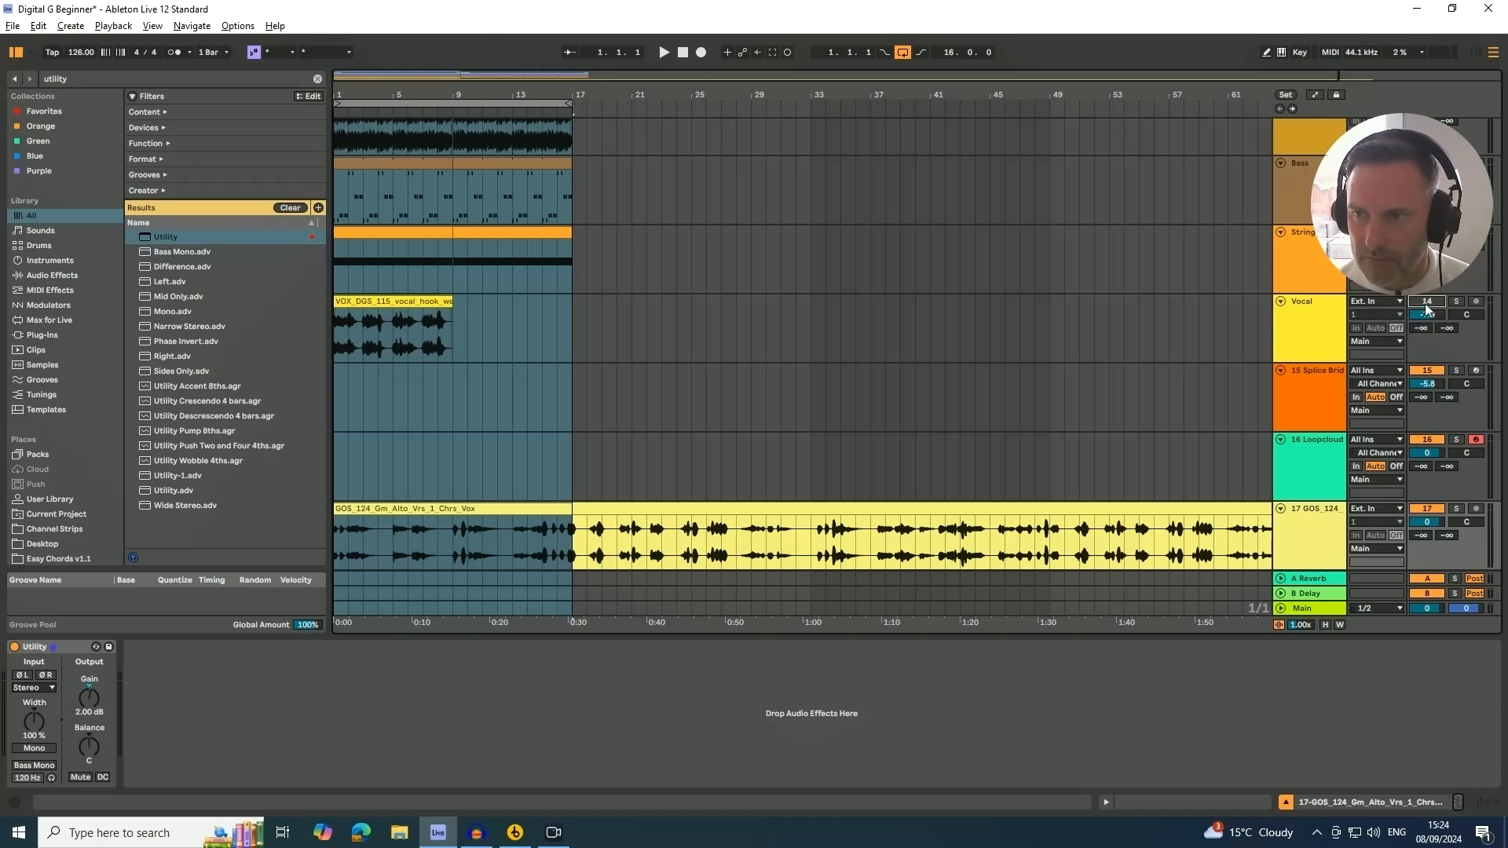
key(space)
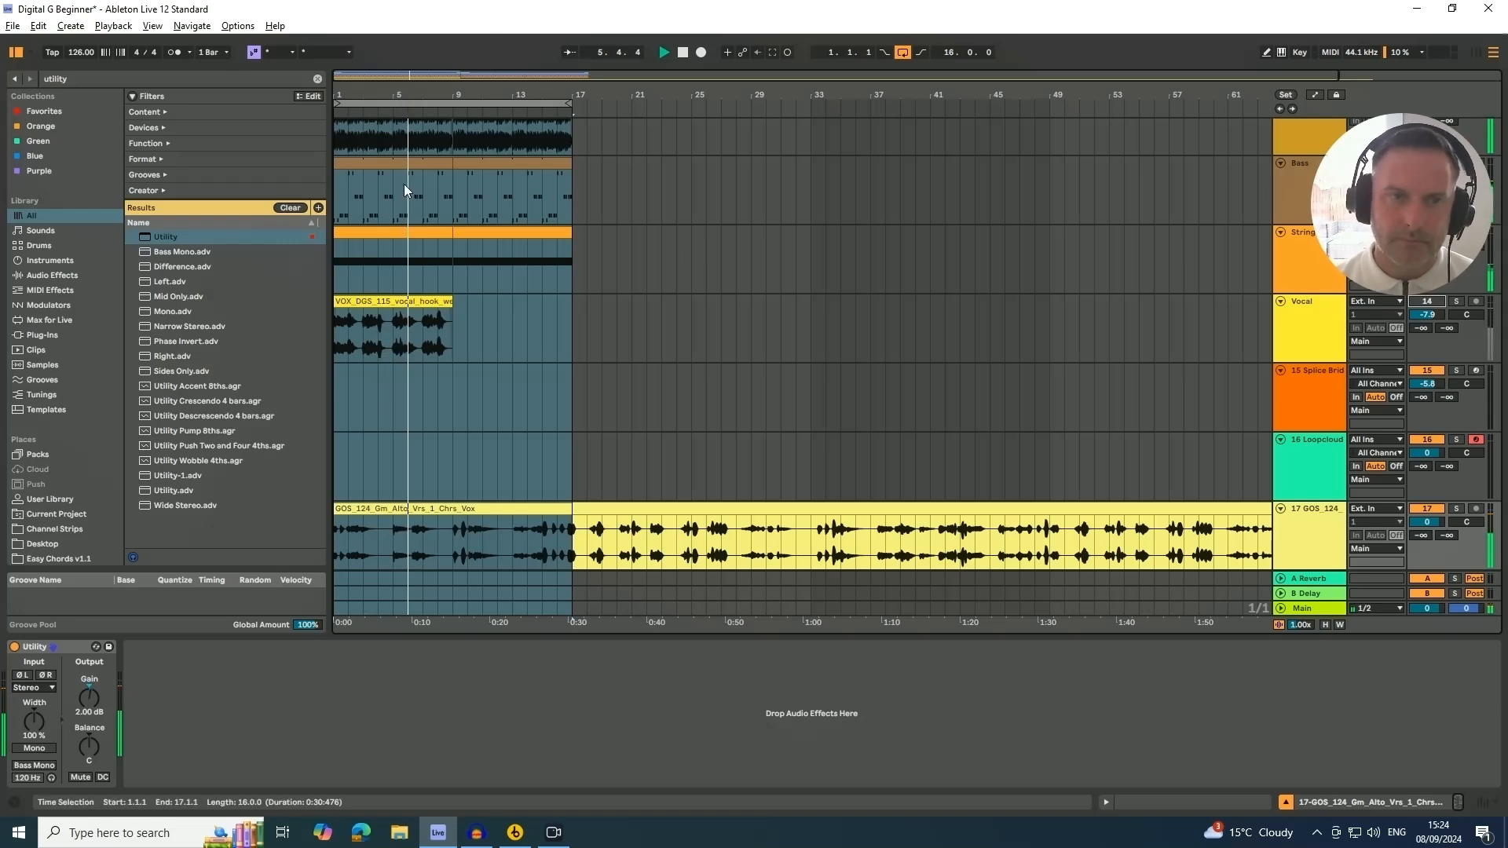
click(1312, 533)
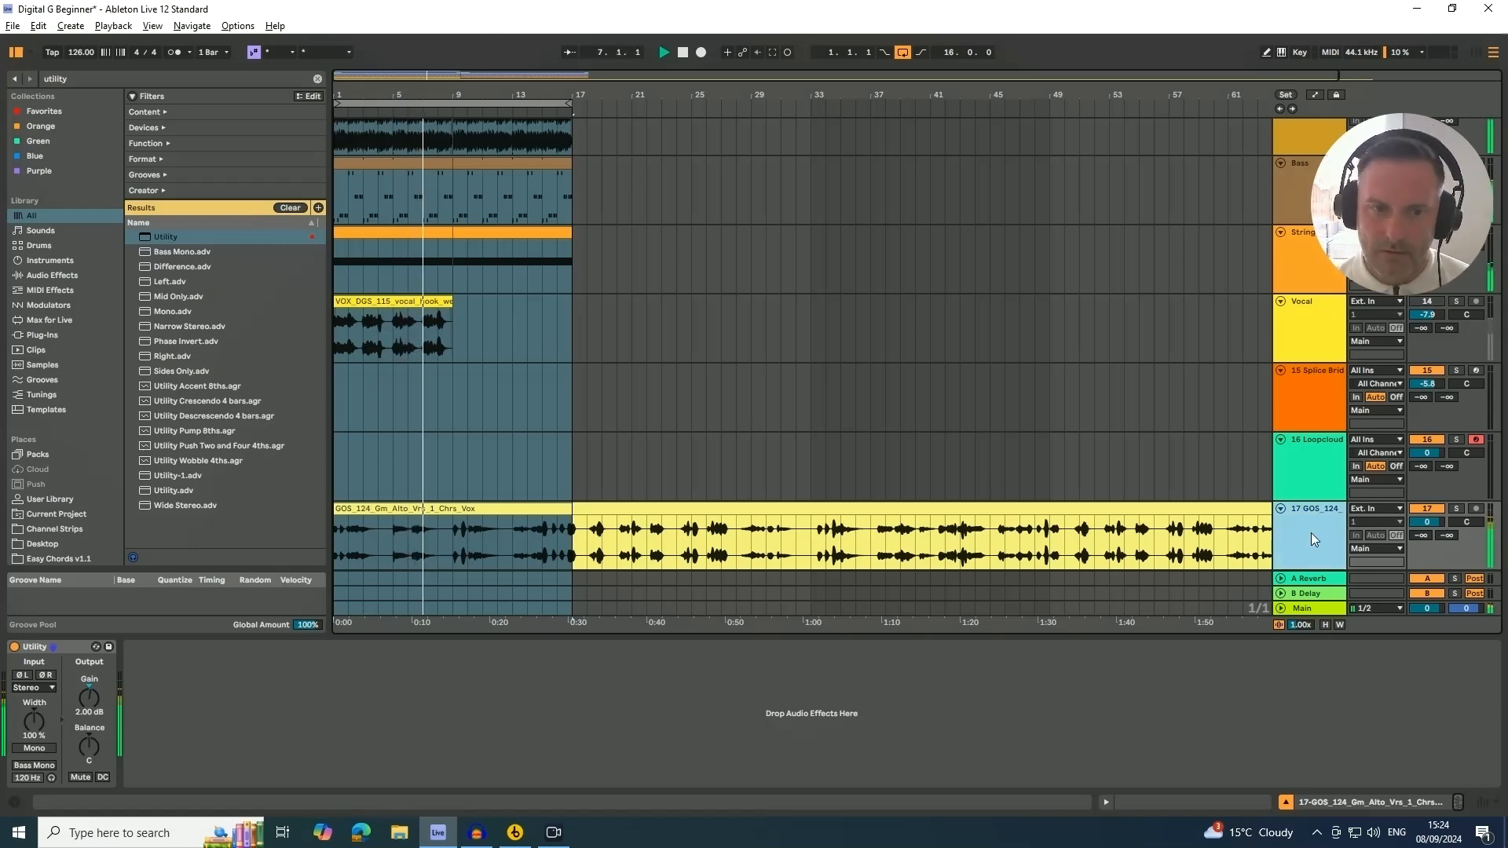
drag(371, 94, 369, 87)
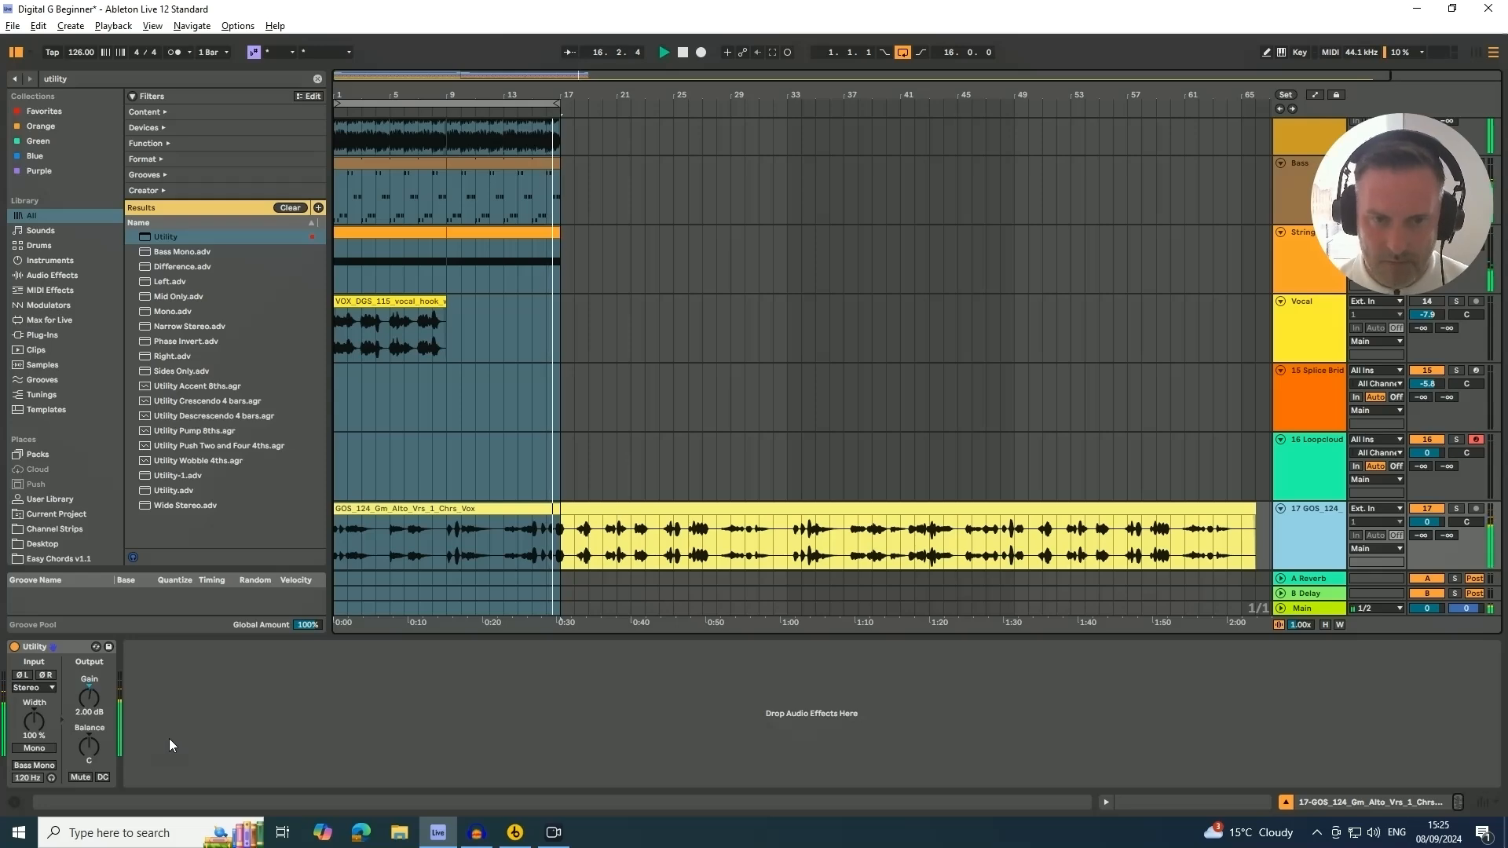
click(398, 512)
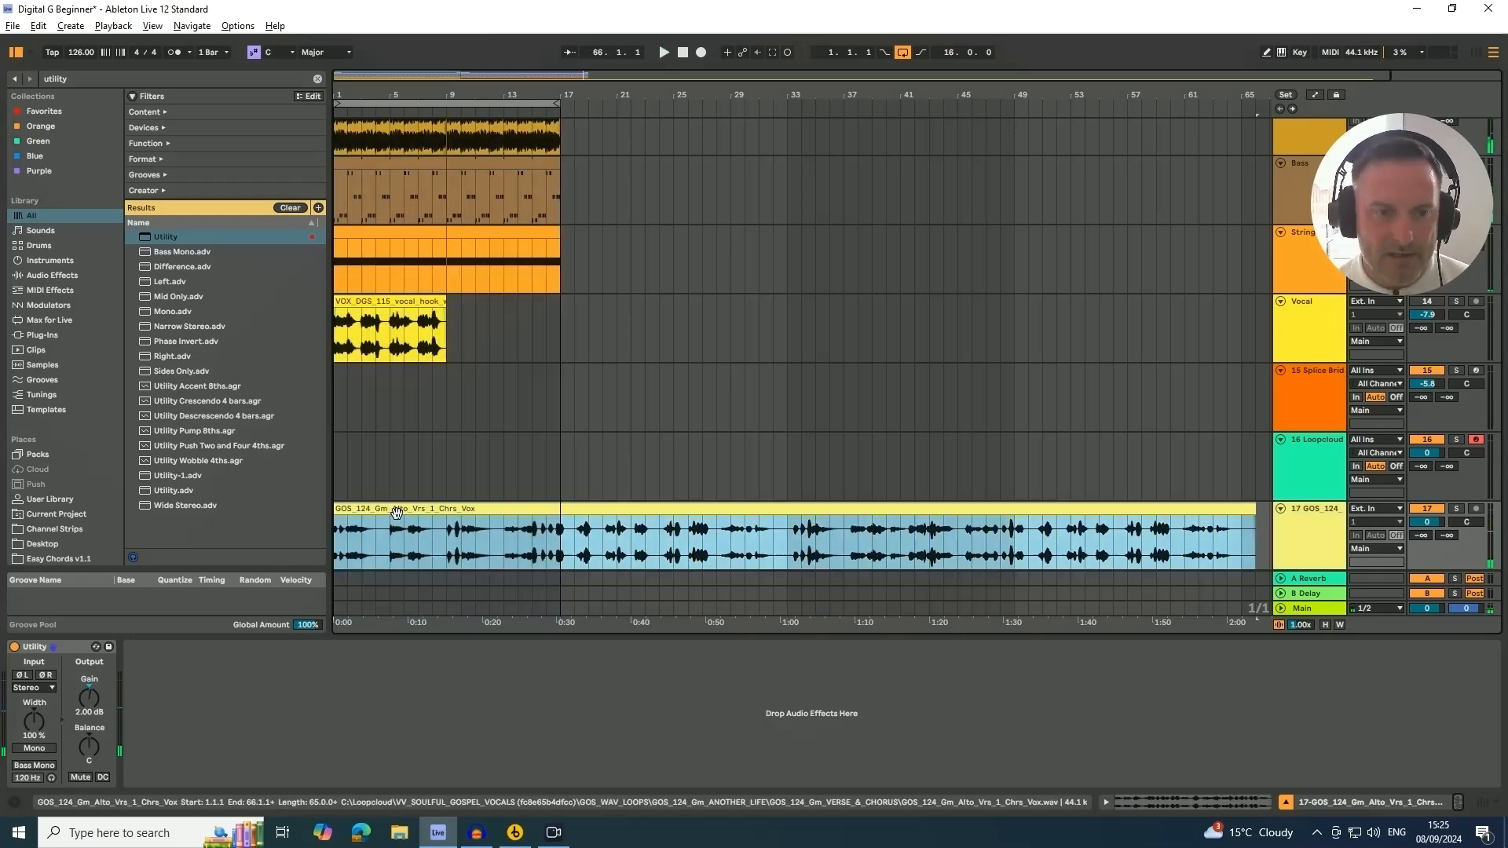
key(space)
Open the GOS_124 vocal clip, turn on warping, set the warp mode to Complex Pro and the clip BPM to 124
double_click(398, 511)
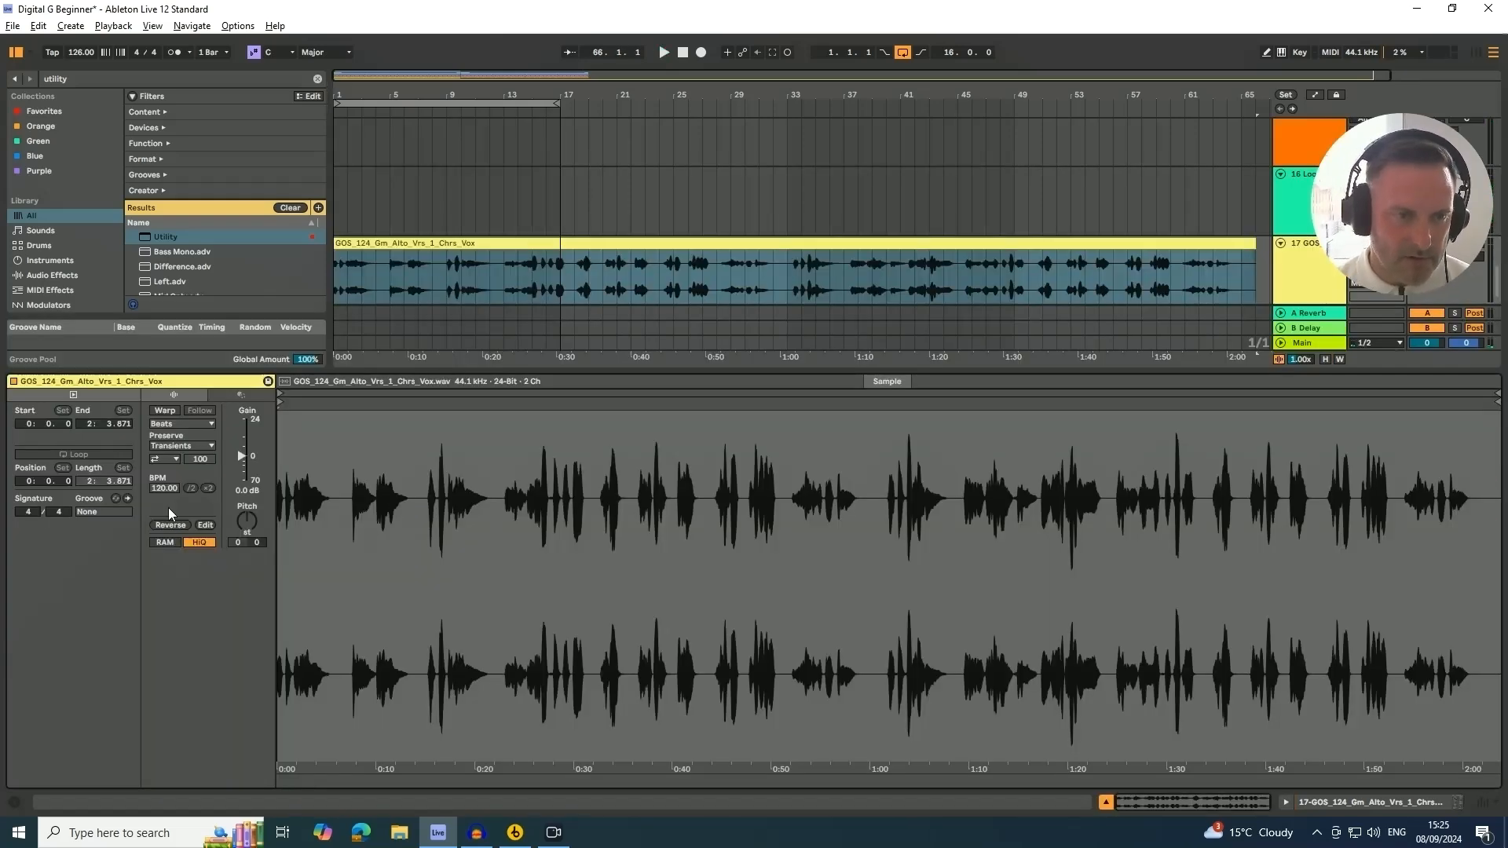
click(440, 244)
click(163, 411)
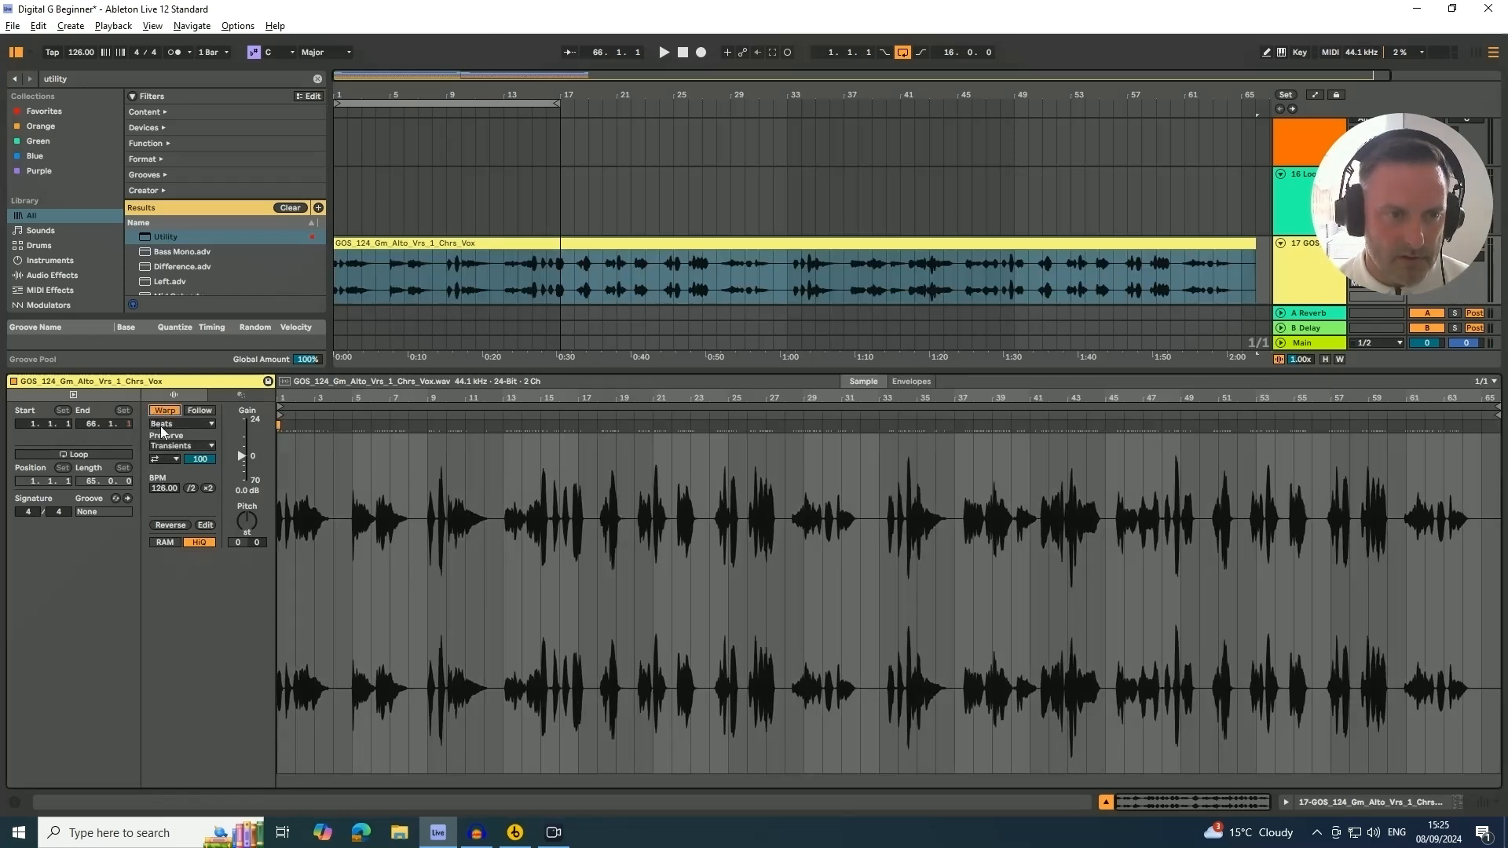
click(160, 425)
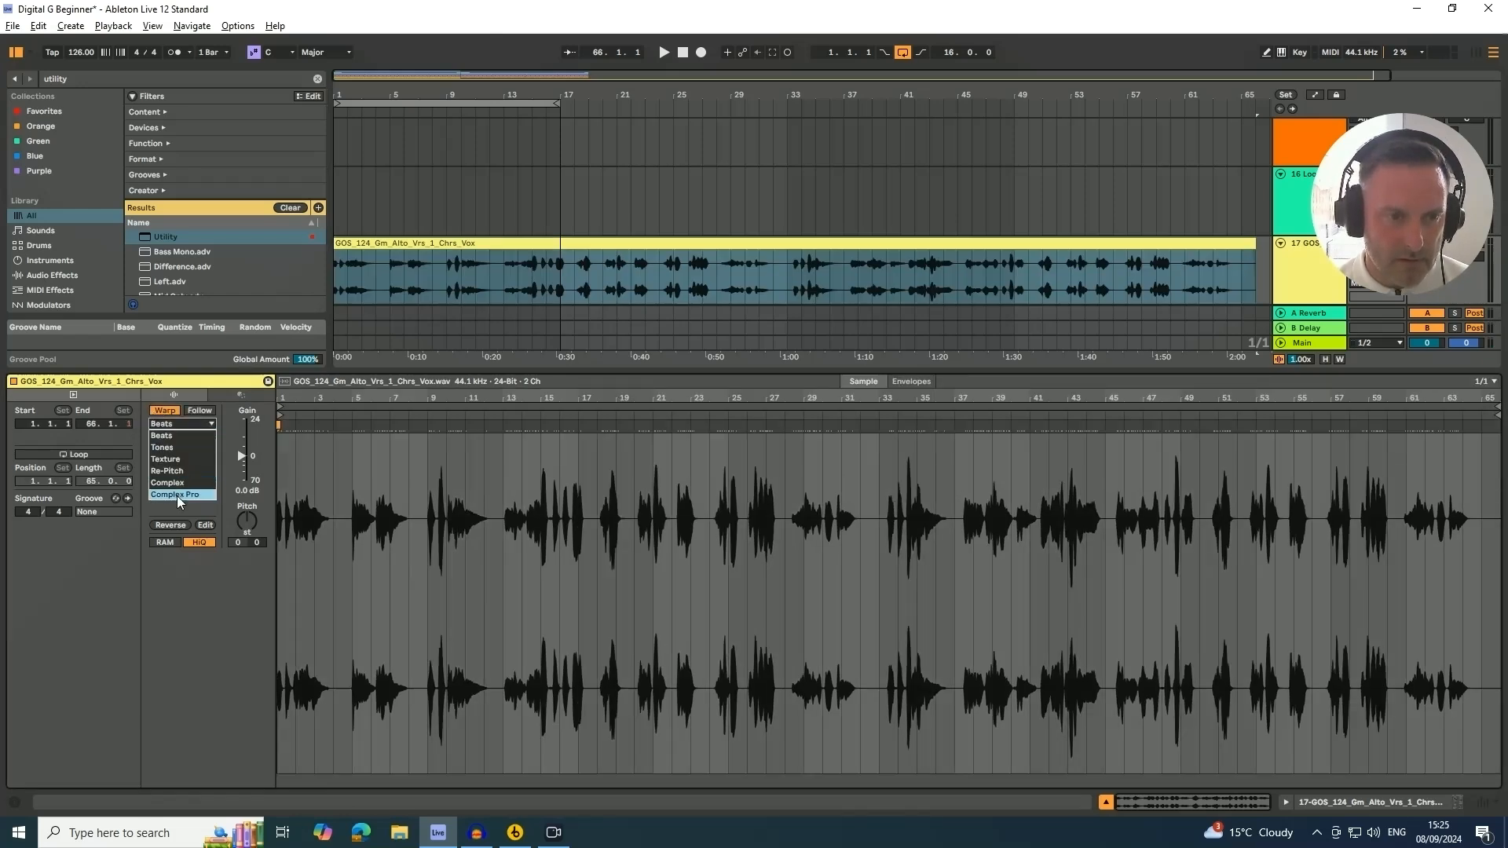
click(177, 497)
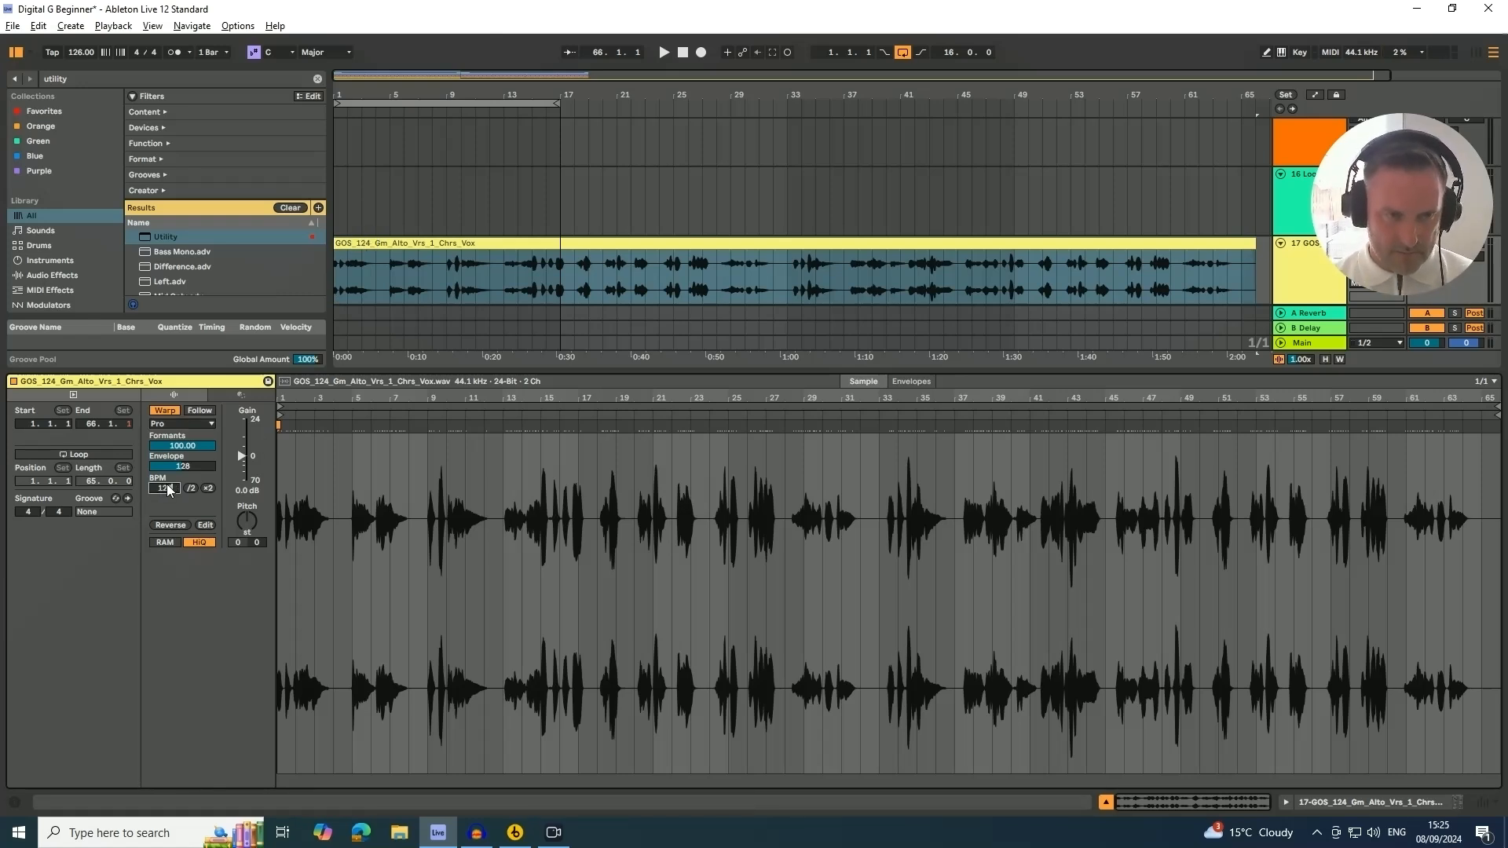
text(4)
key(Return)
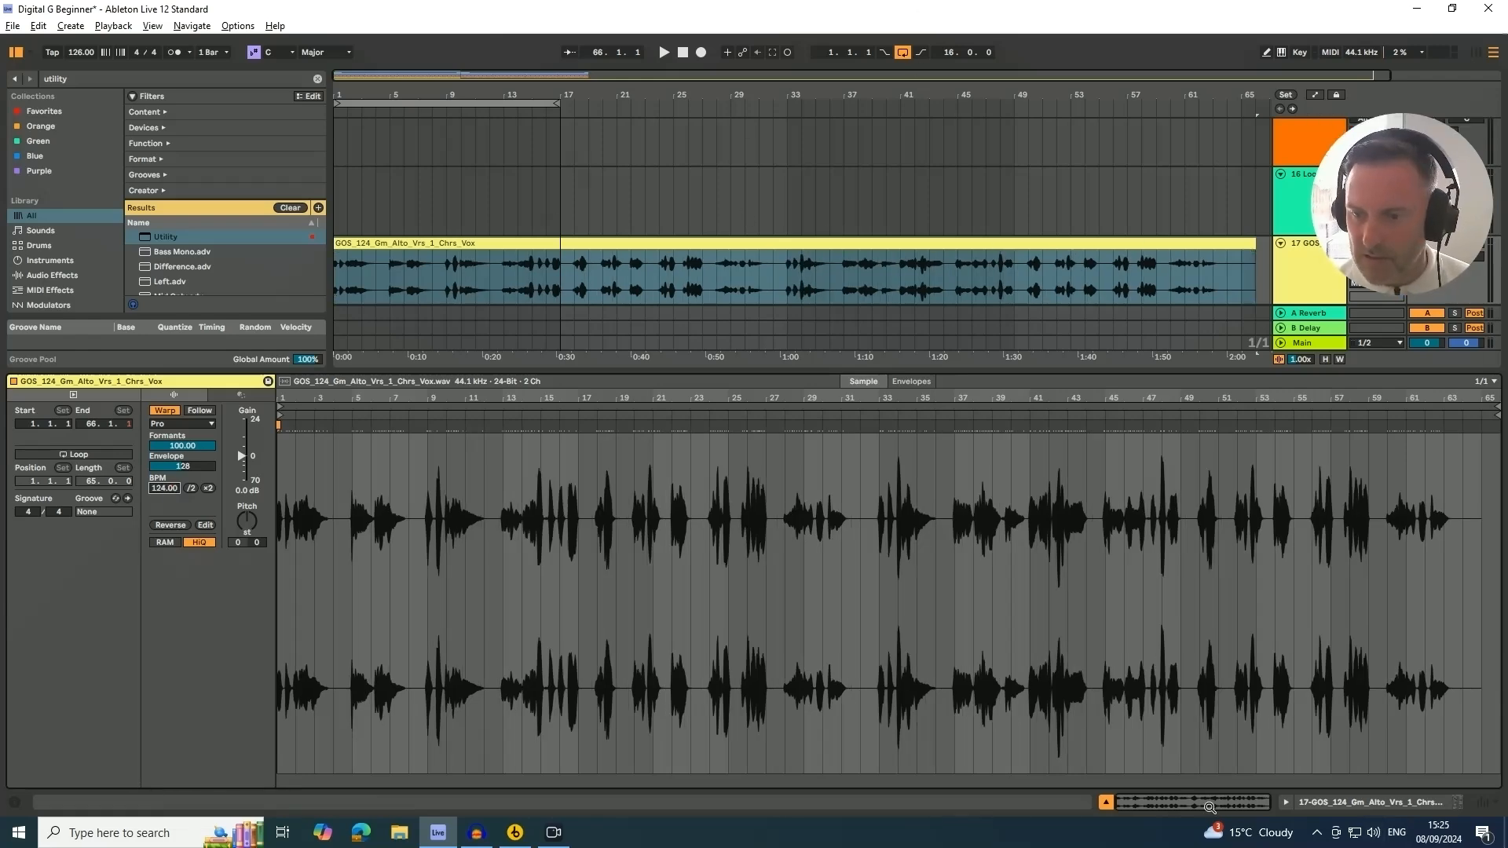
Play the arrangement and lower the GOS_124 track's volume to about -0.7 dB
click(1106, 805)
key(space)
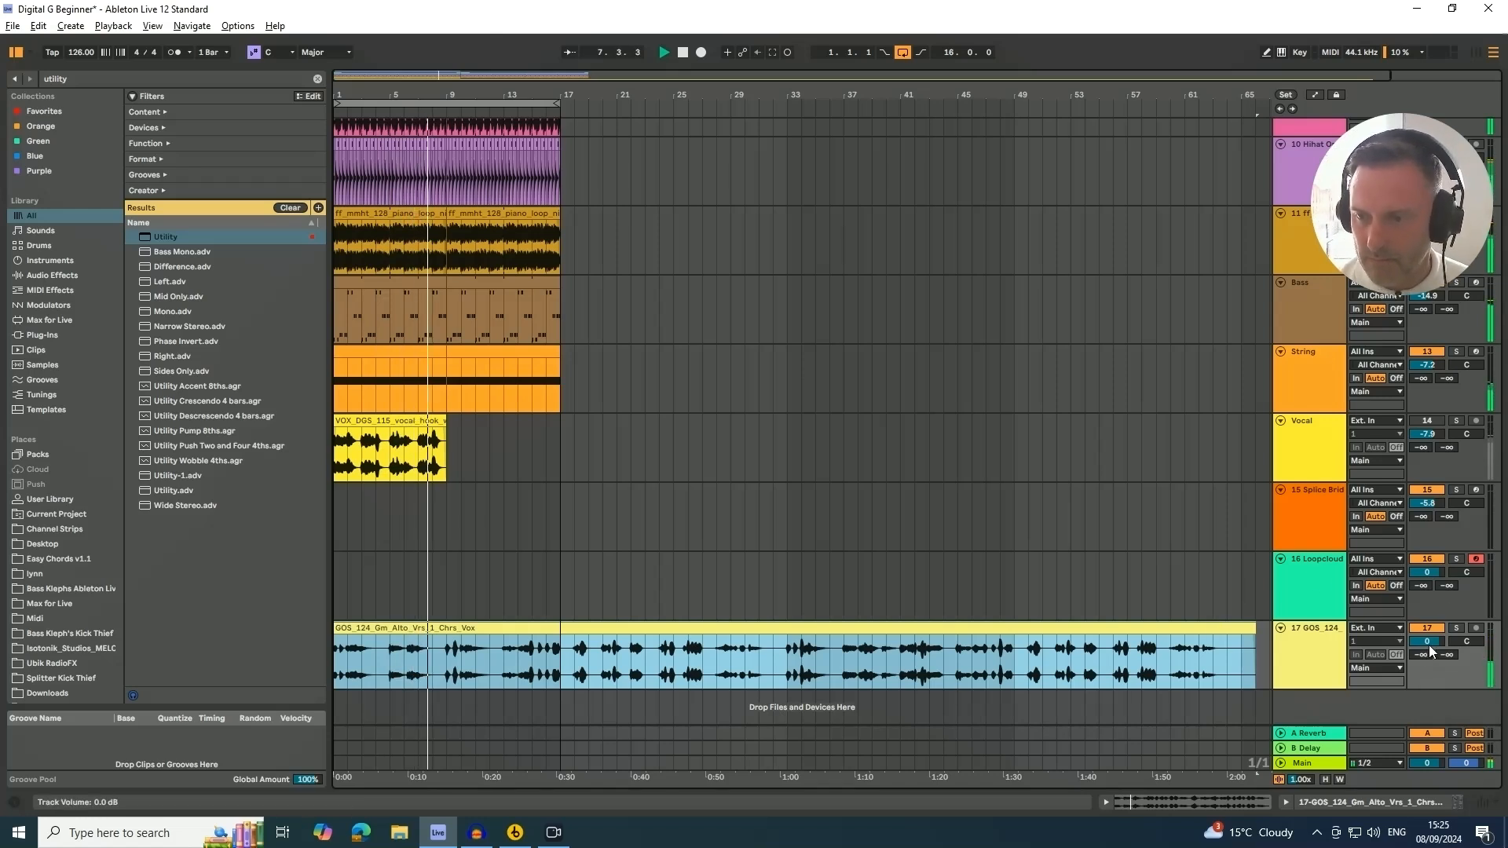
drag(1427, 642, 1428, 644)
click(1309, 662)
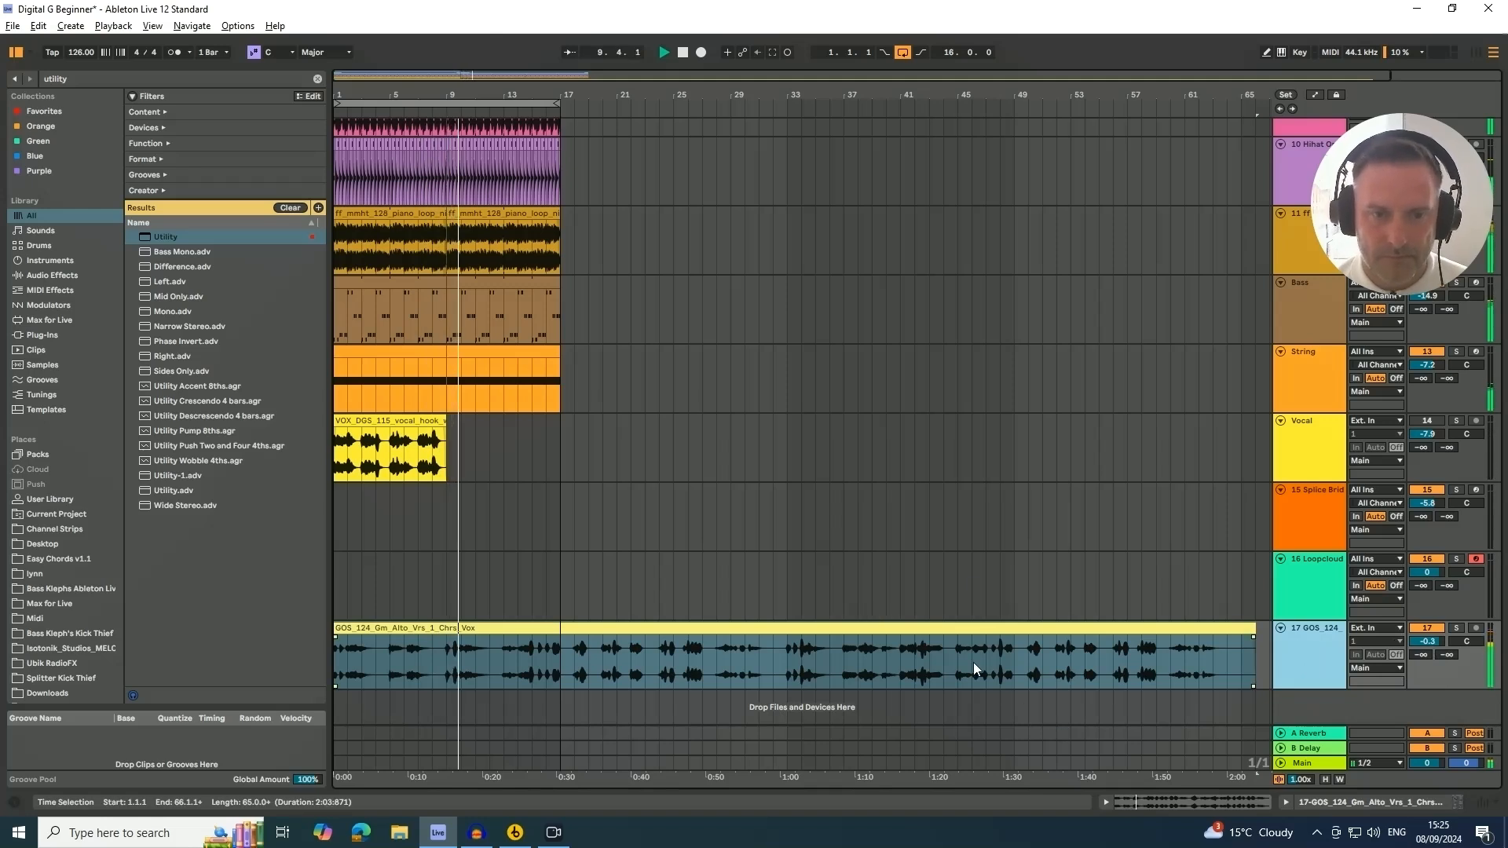
drag(1427, 642, 1428, 645)
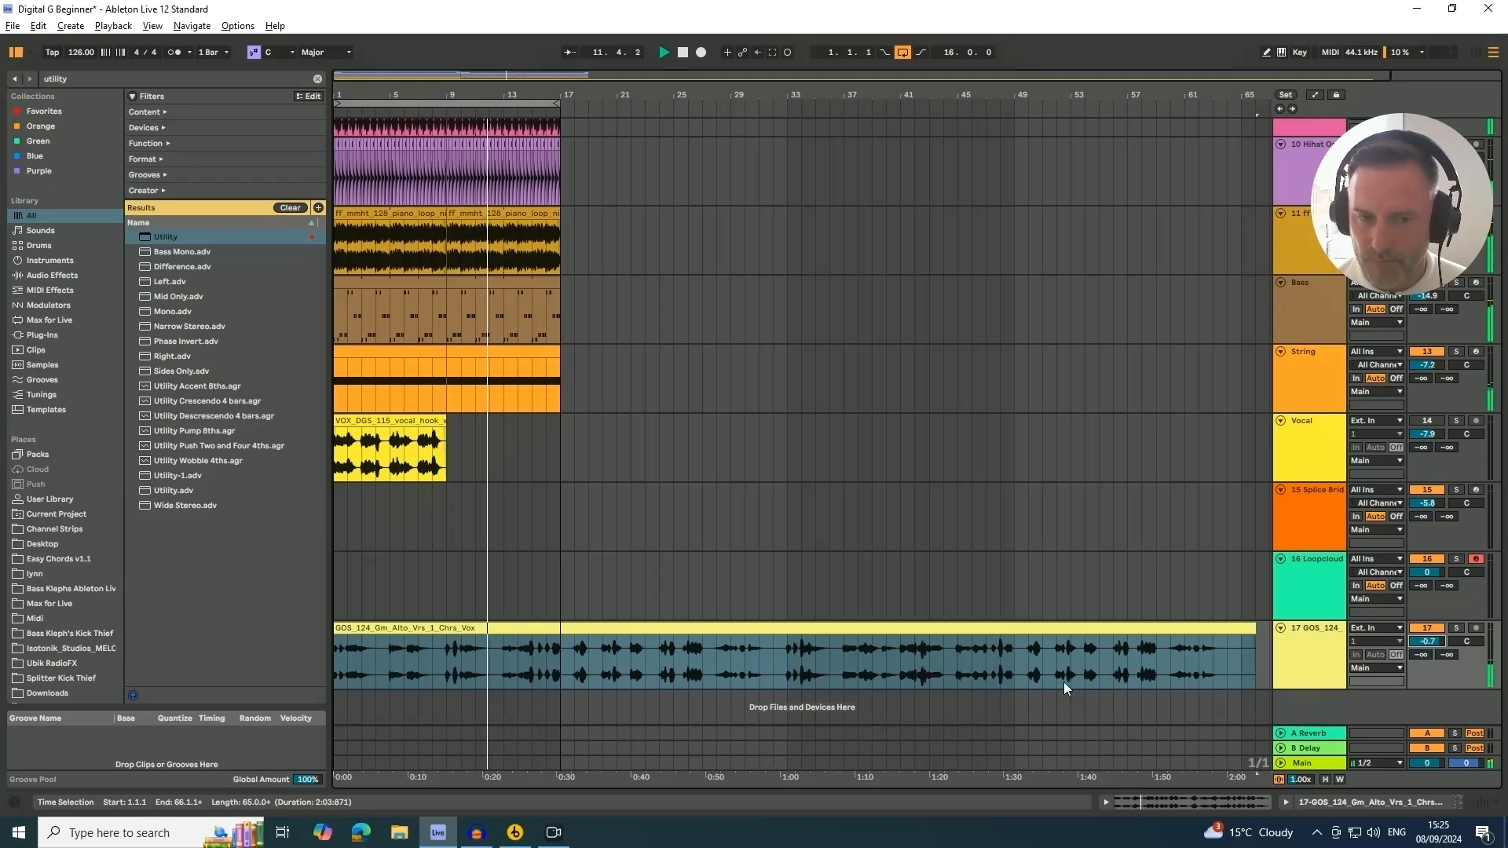
click(418, 631)
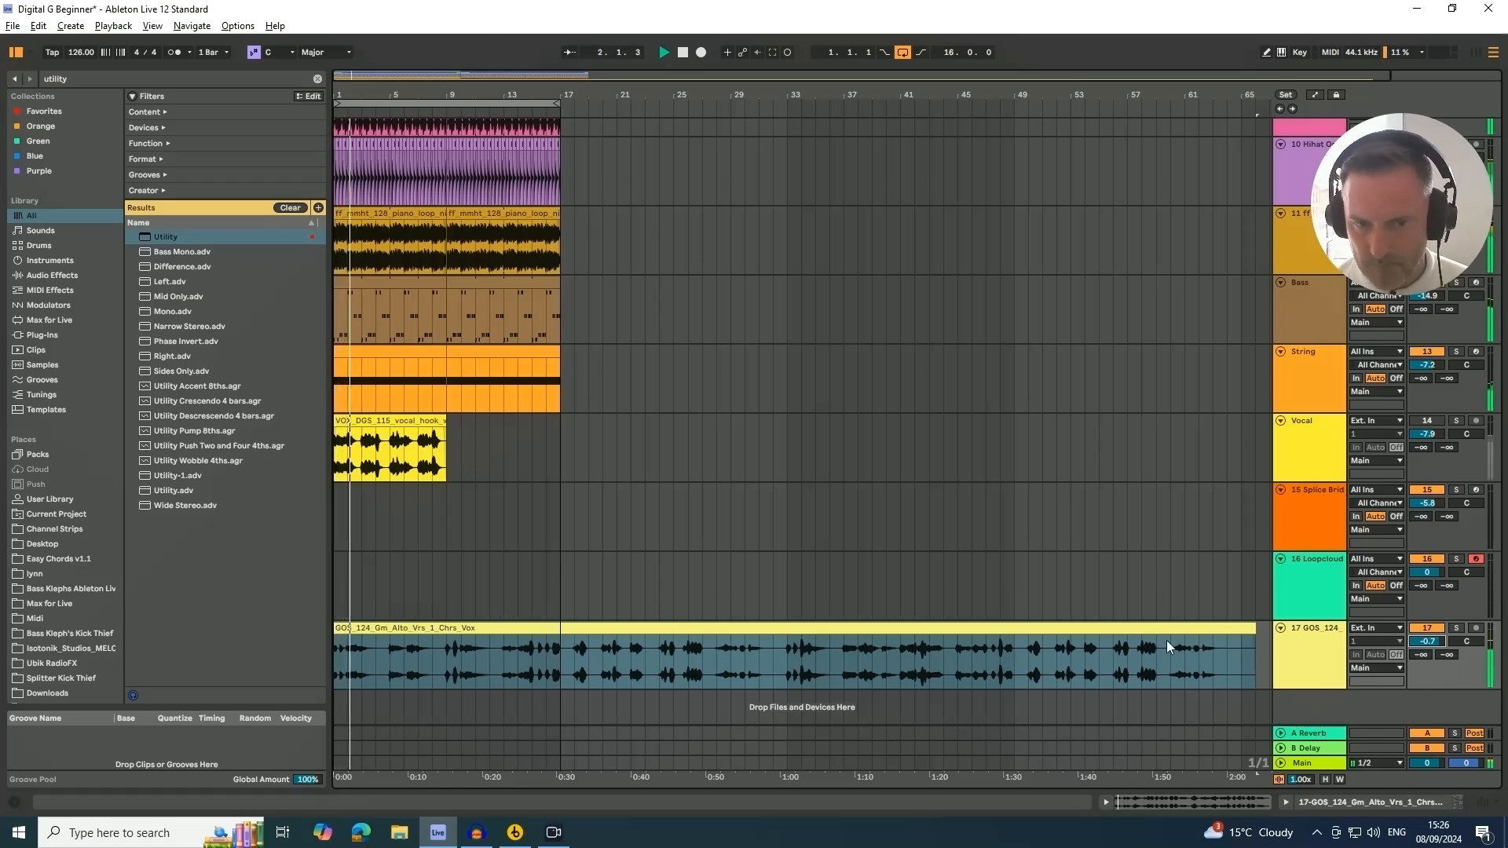
click(1434, 421)
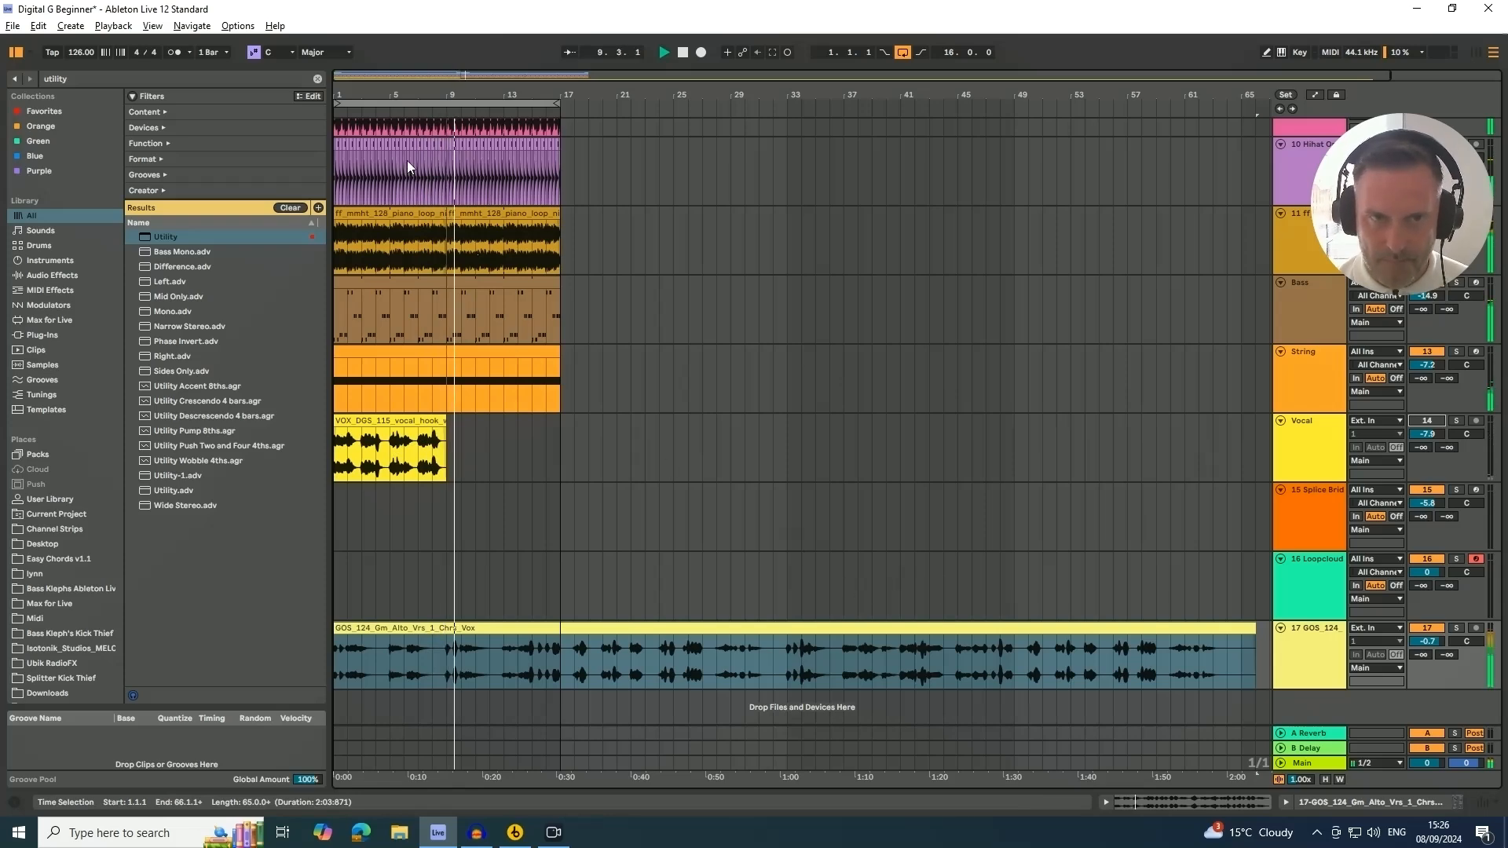
drag(364, 96, 382, 122)
key(space)
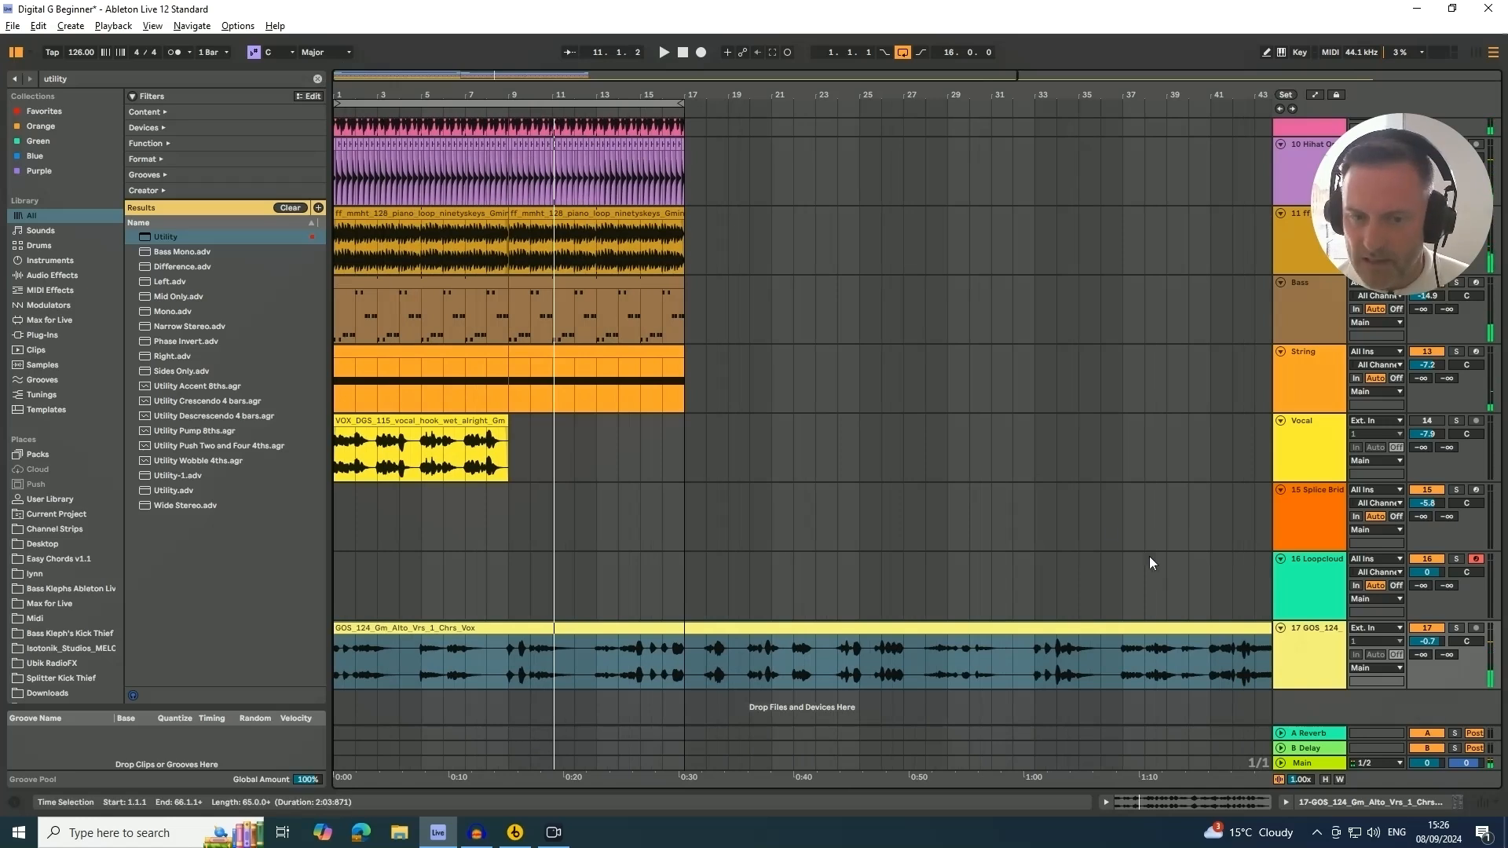
Search the browser for compres and add a Compressor to the GOS_124 vocal track
click(1308, 660)
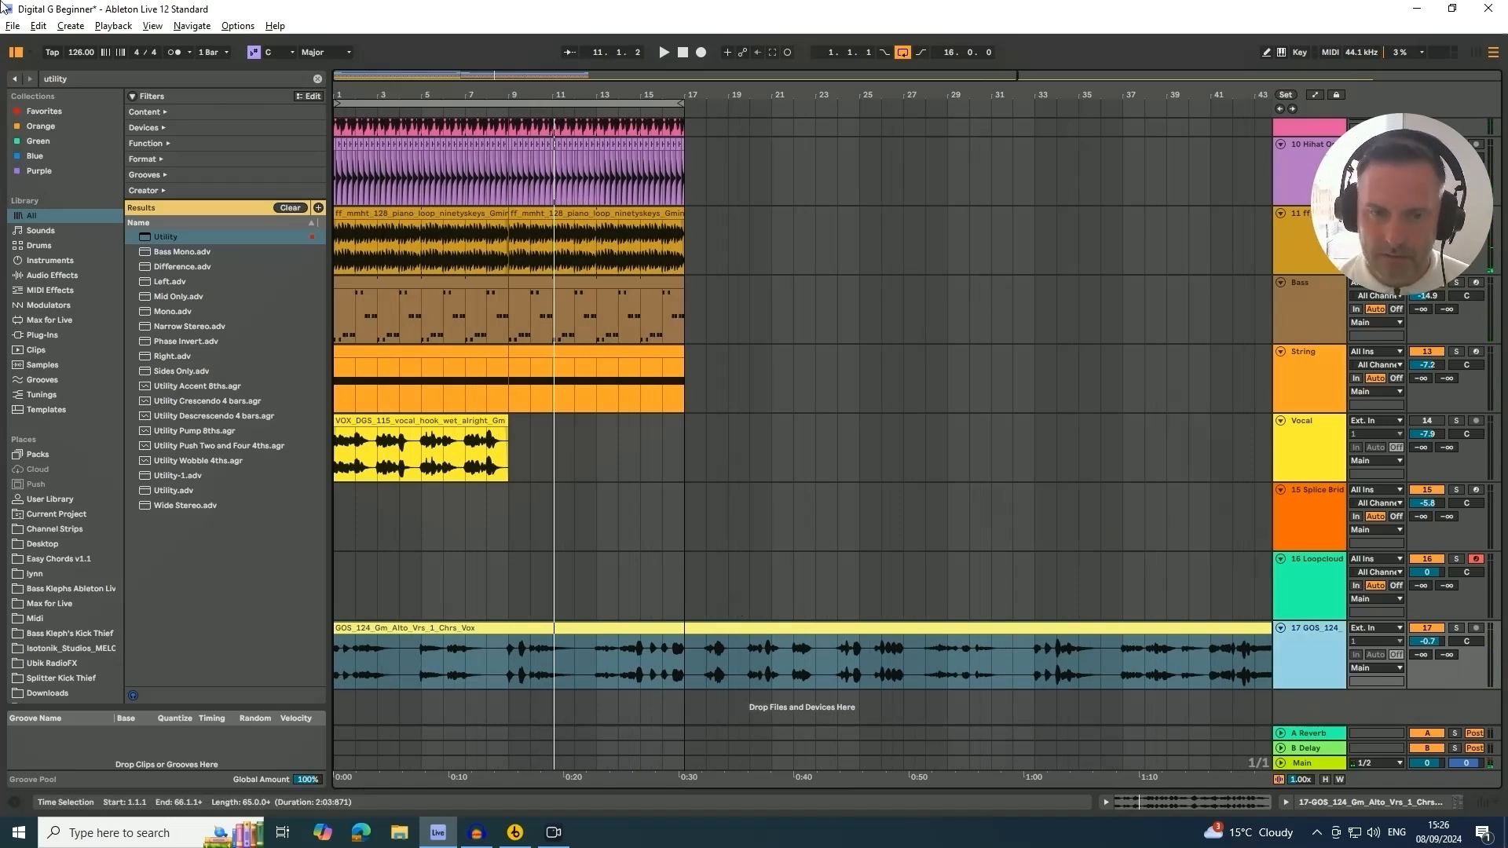
click(53, 78)
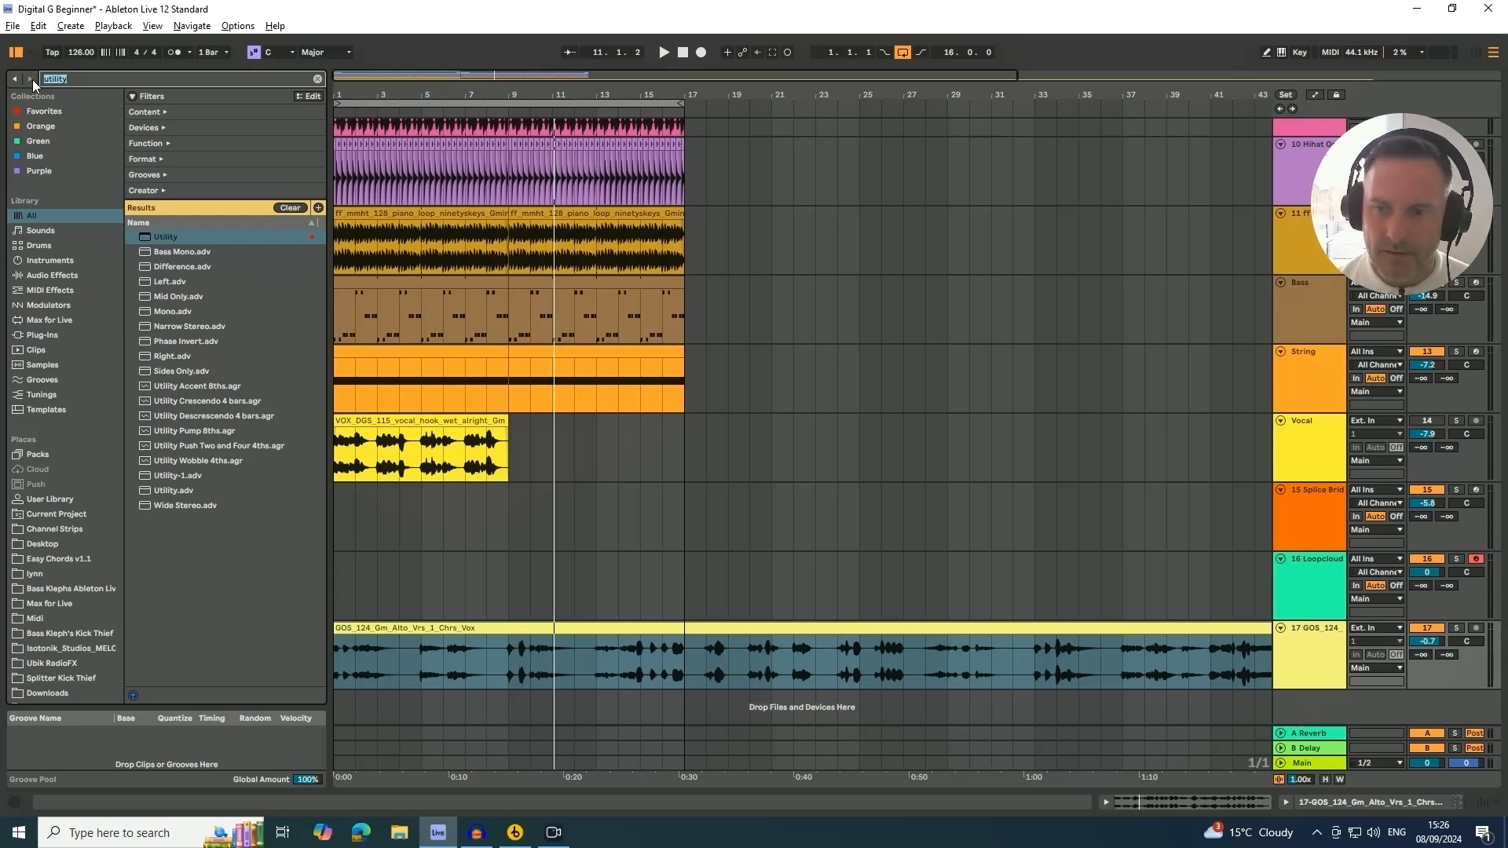
key(BackSpace)
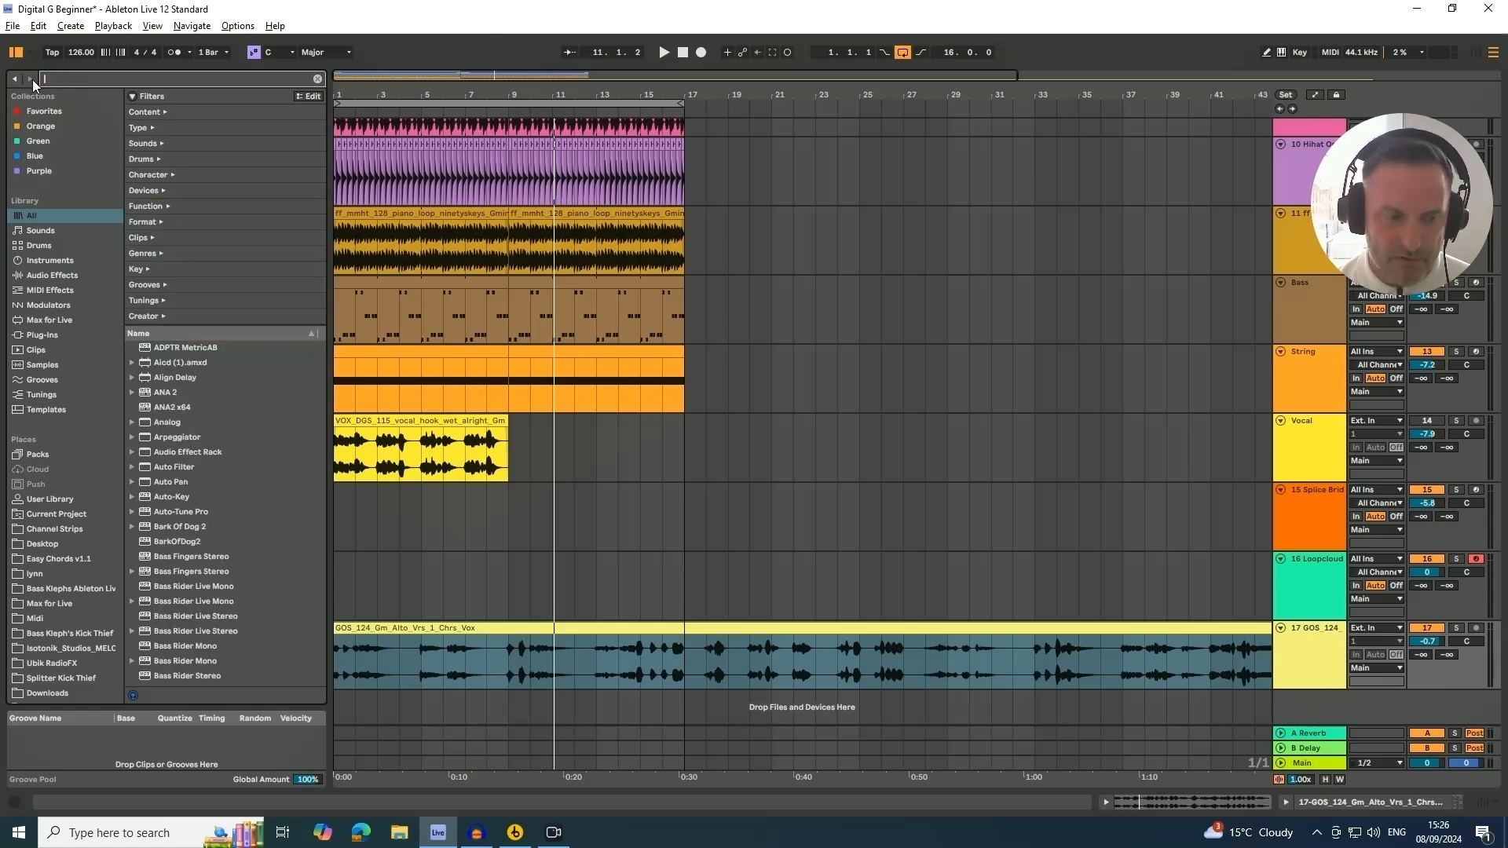
text(compres)
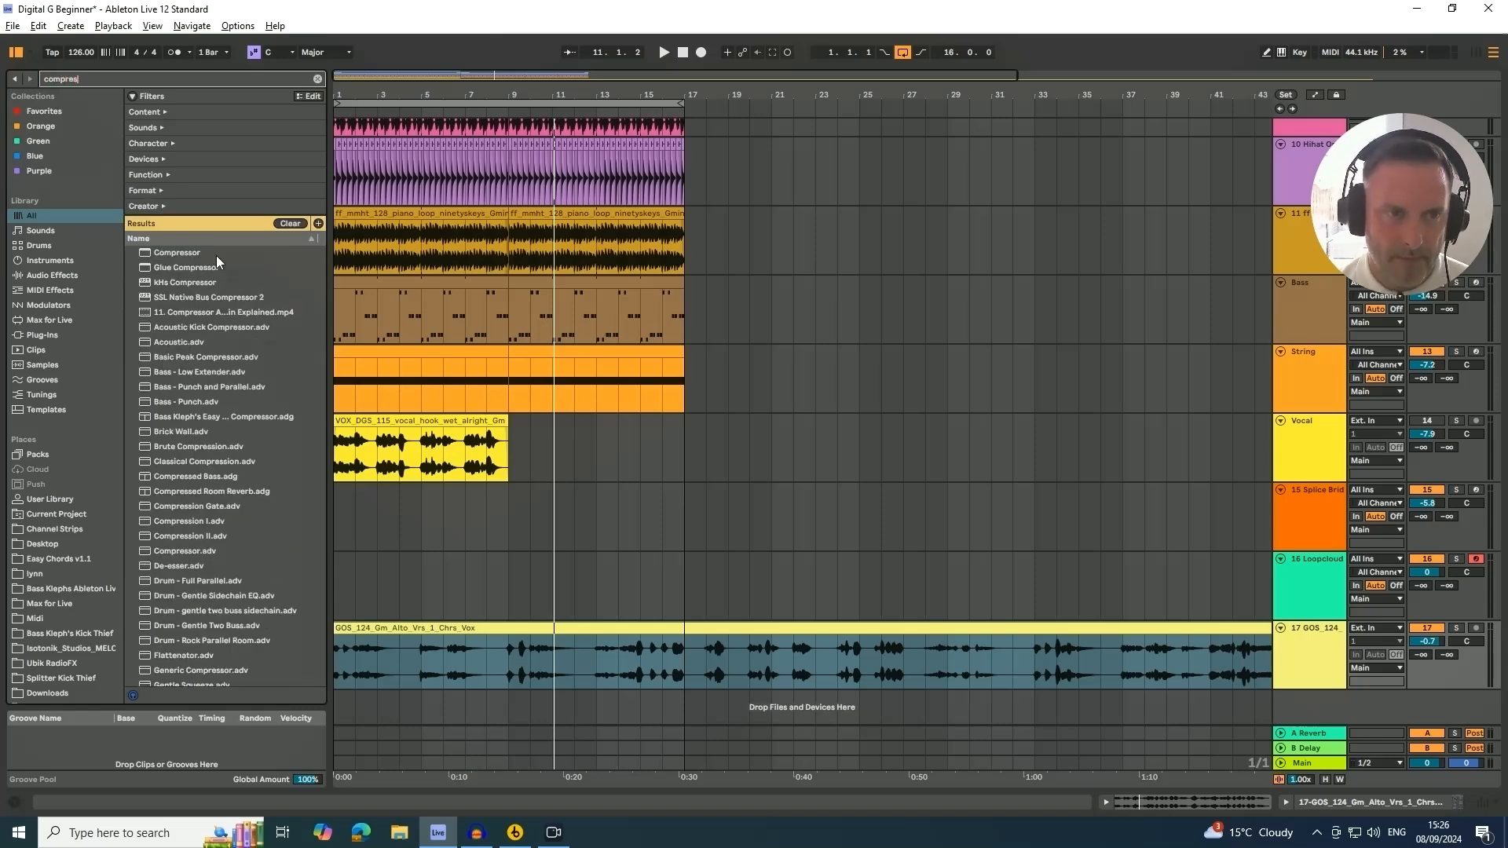
drag(179, 252, 221, 328)
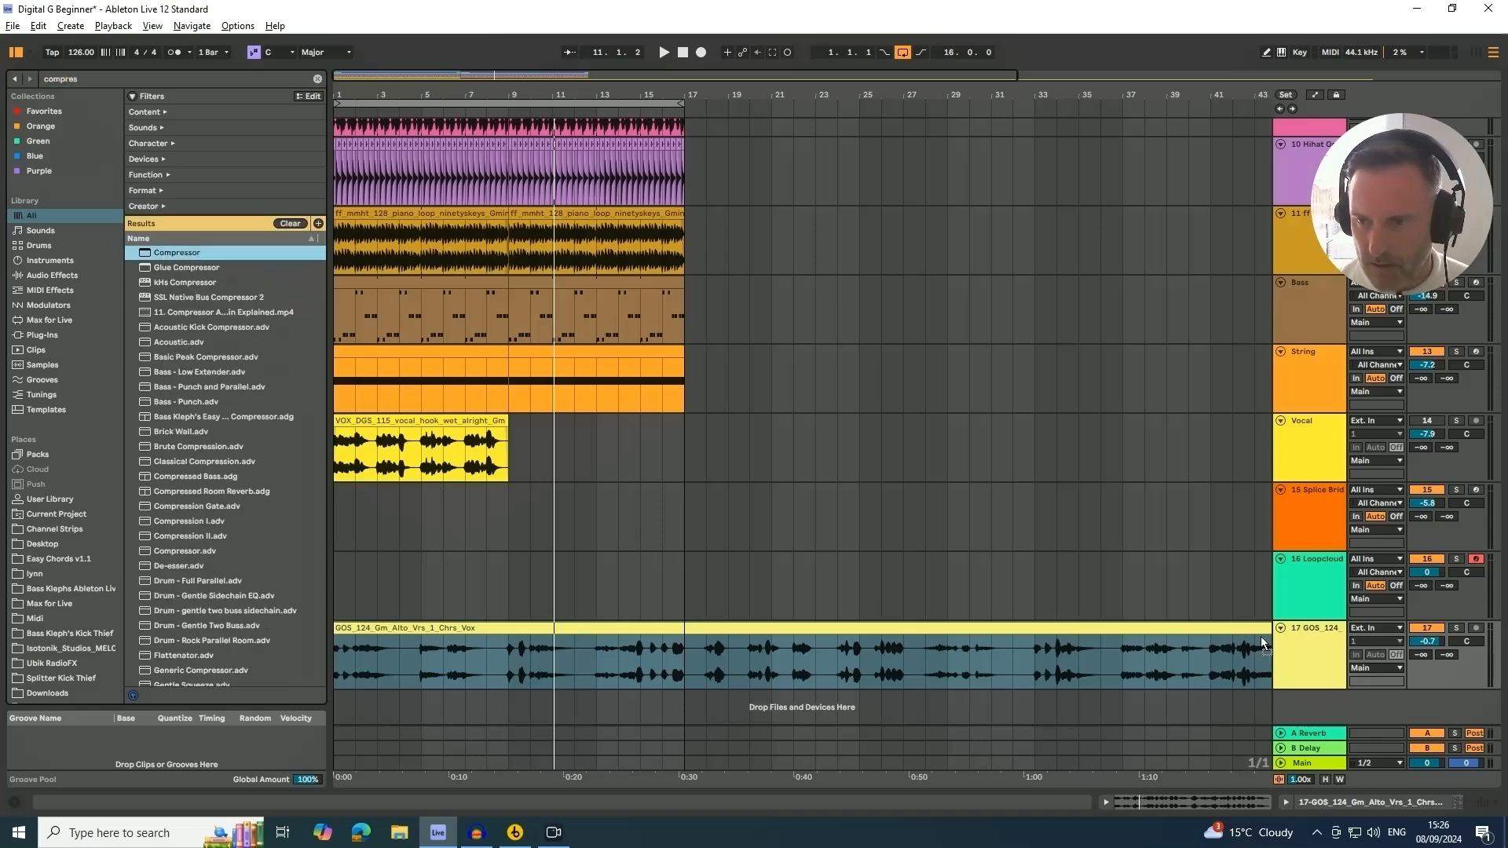
drag(1317, 658, 1306, 656)
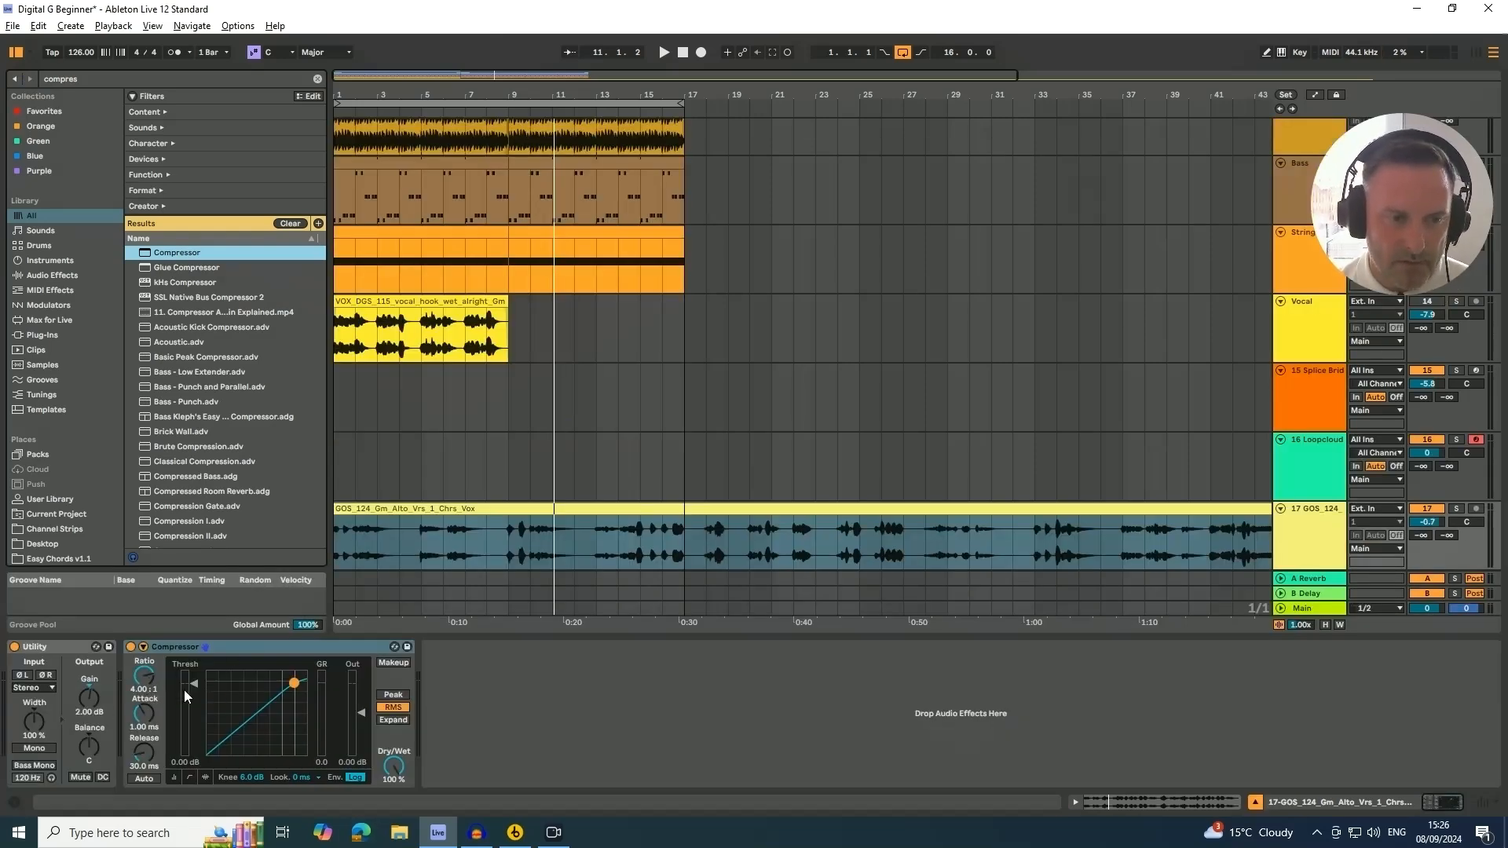
Solo the GOS_124 track and, while playing, set the Compressor threshold to -27.6 dB and attack to 0.05 ms
click(1456, 510)
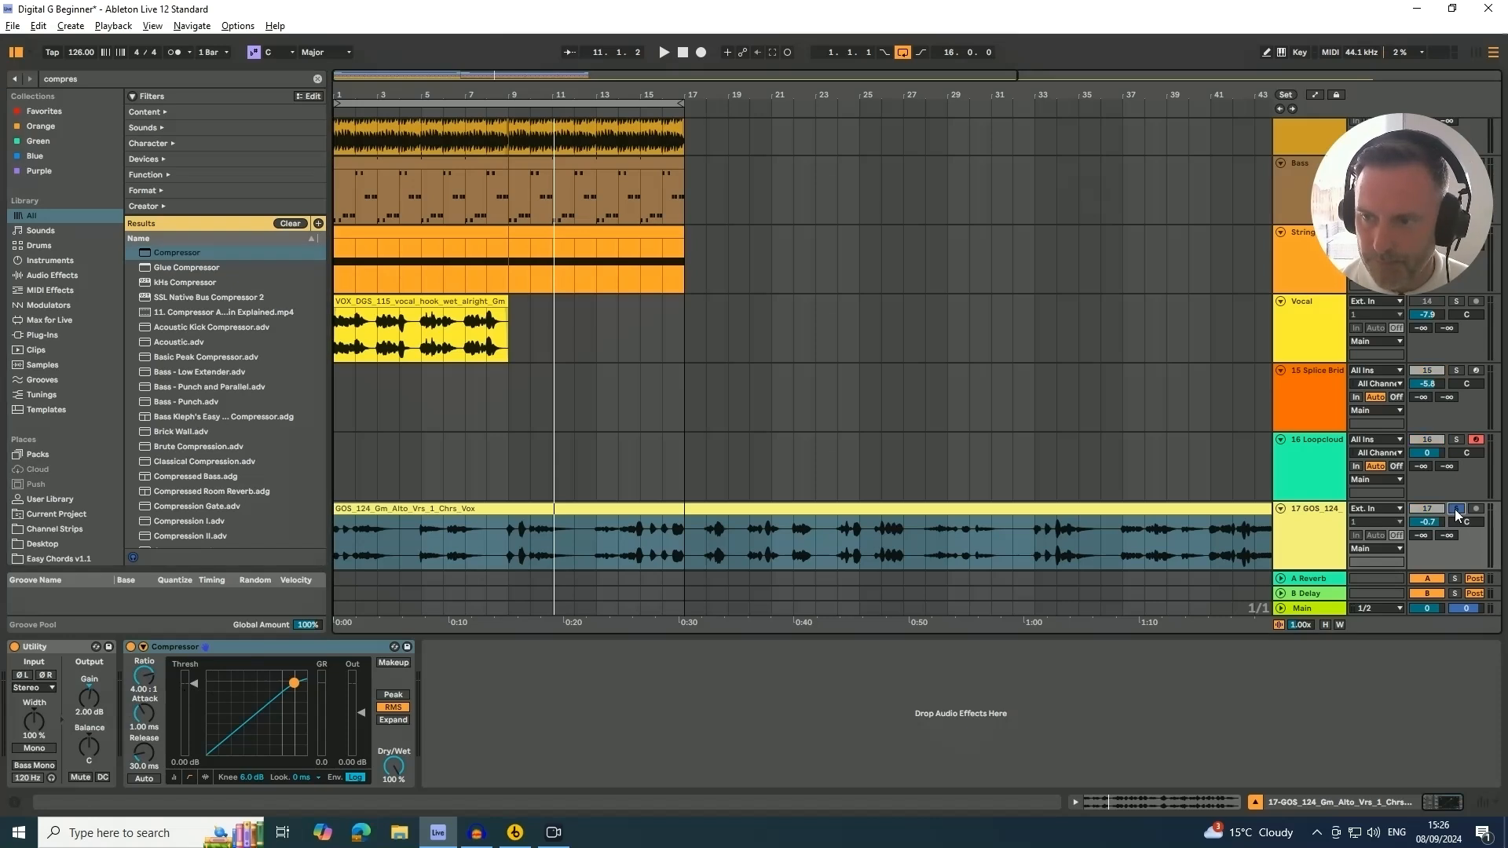
click(146, 718)
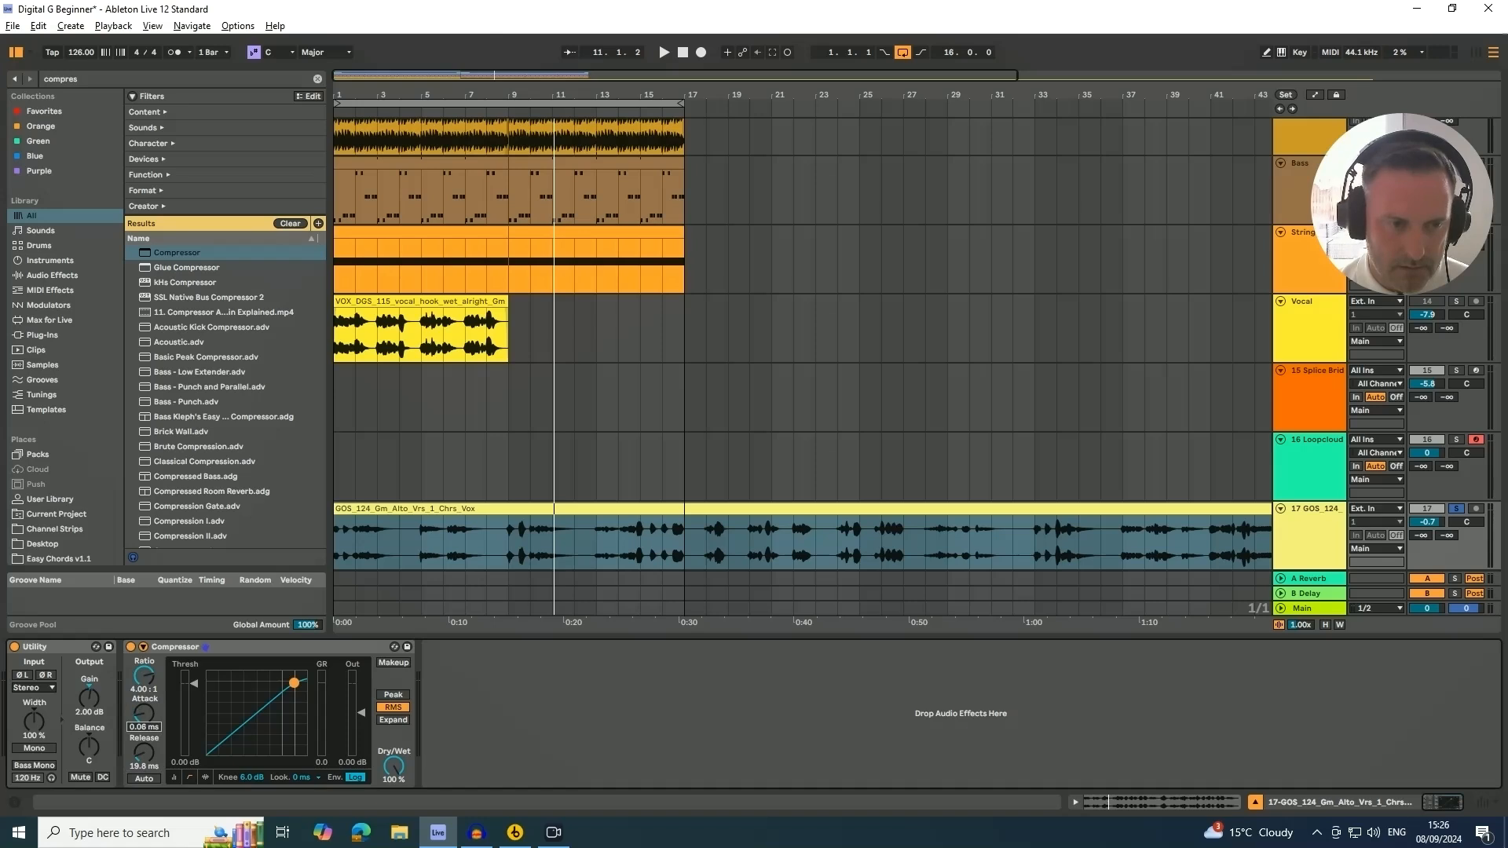
key(space)
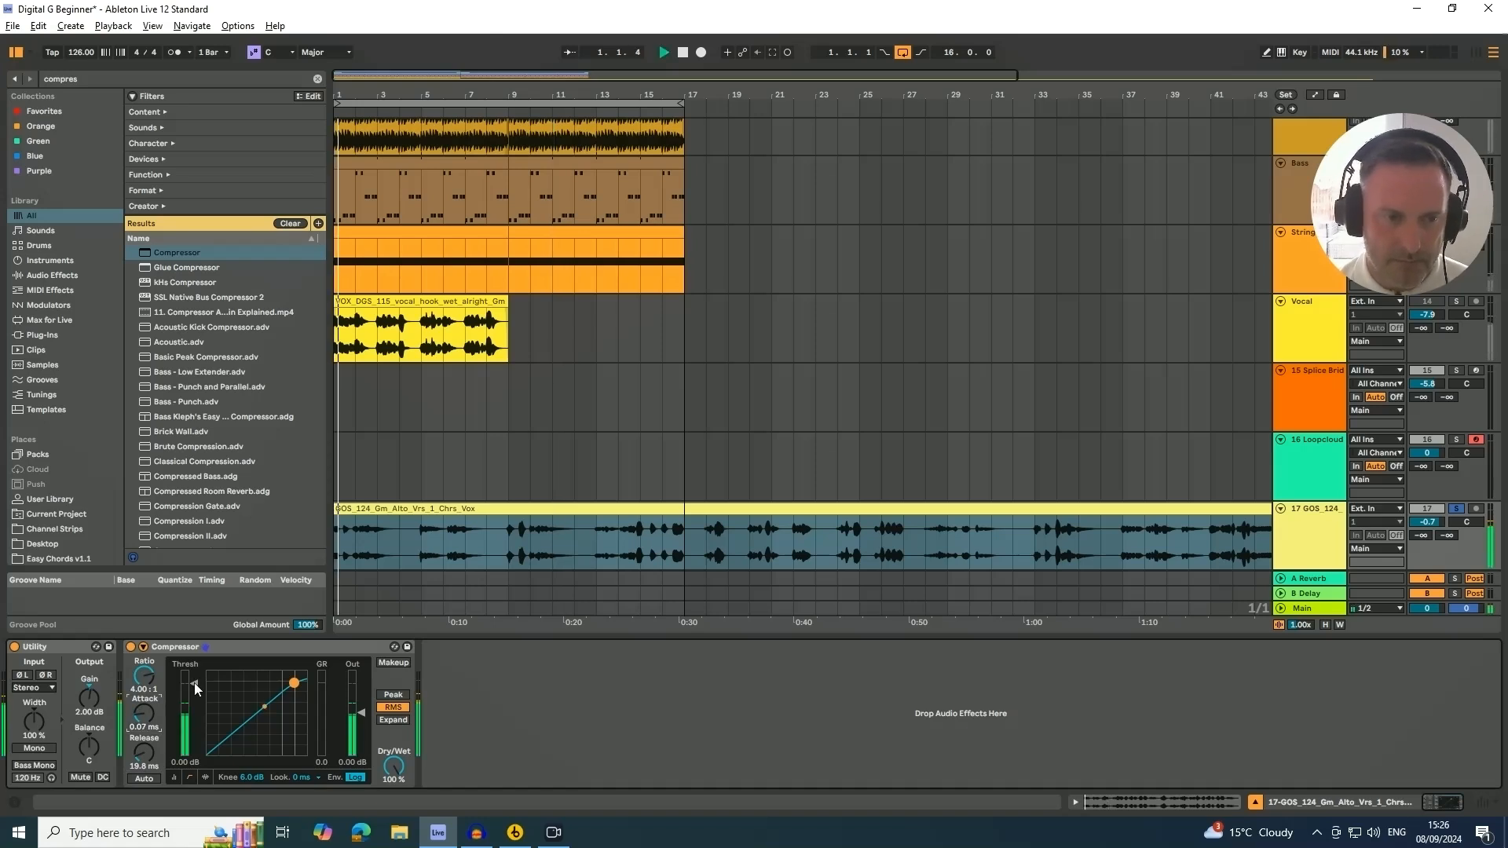
drag(195, 681, 195, 732)
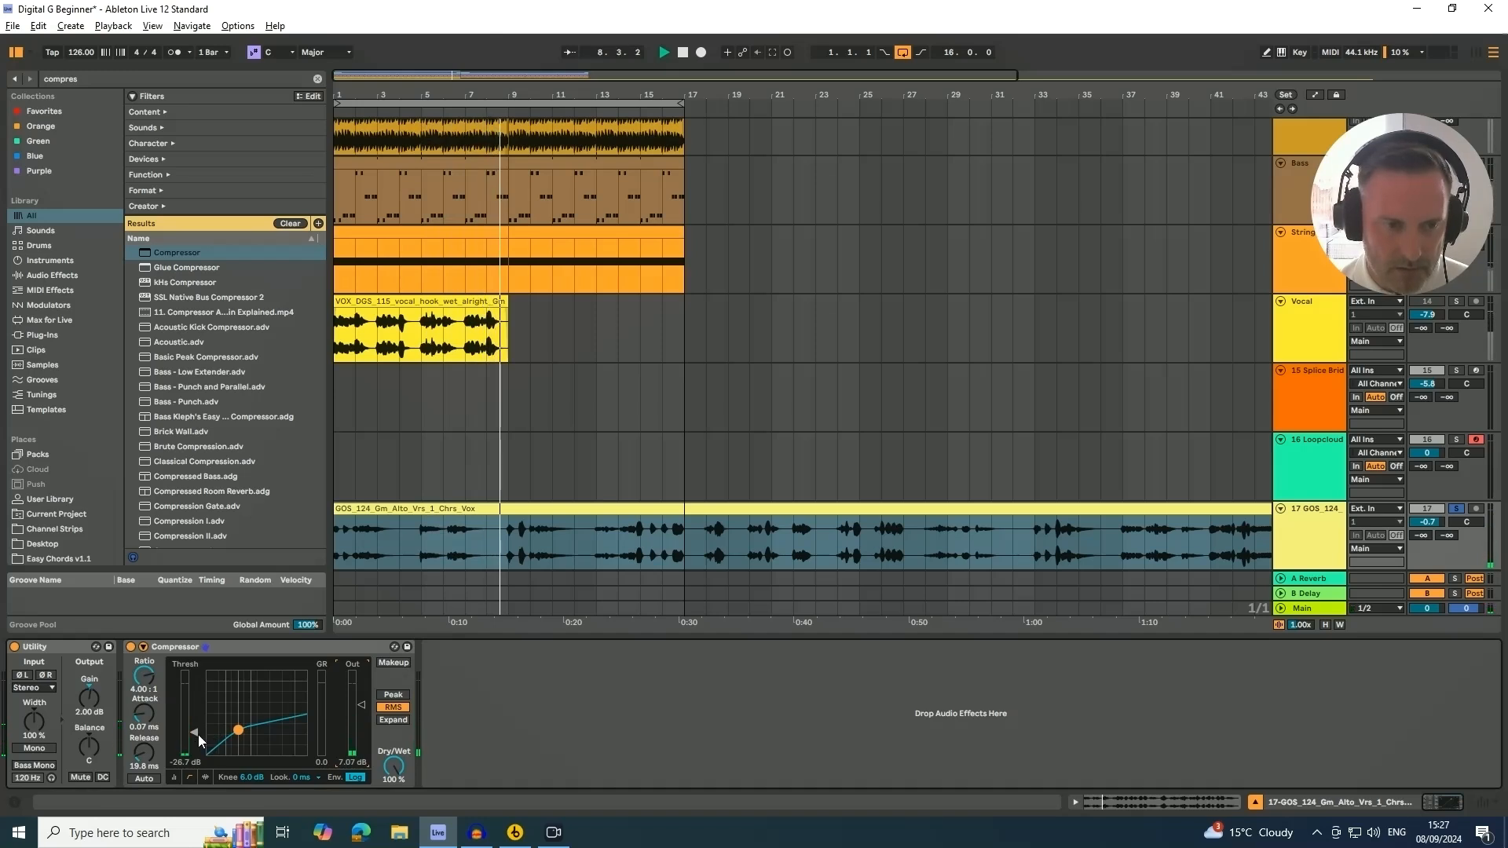
drag(196, 732, 197, 737)
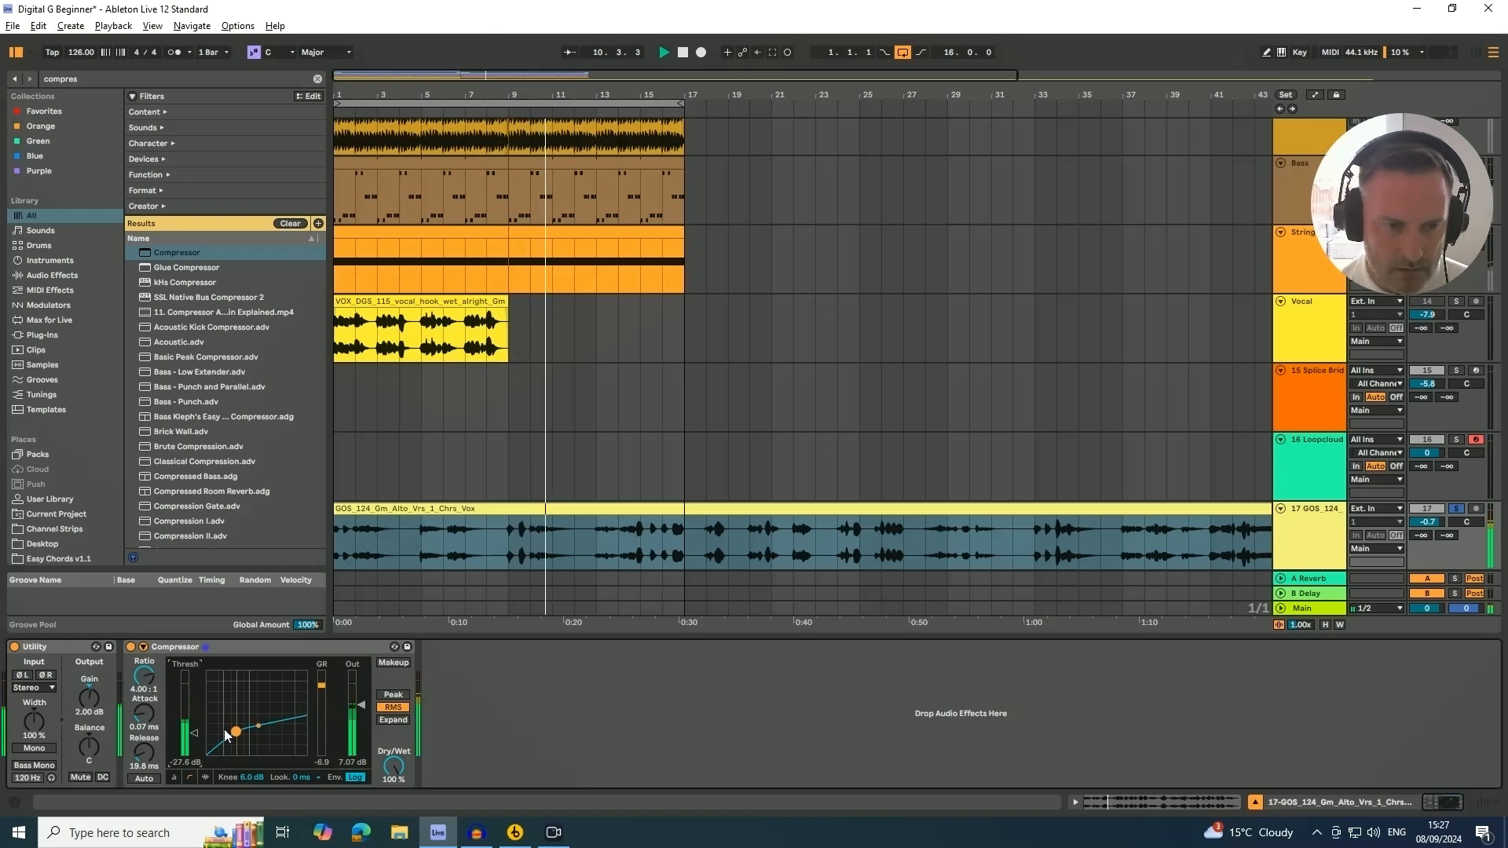
drag(144, 715, 144, 721)
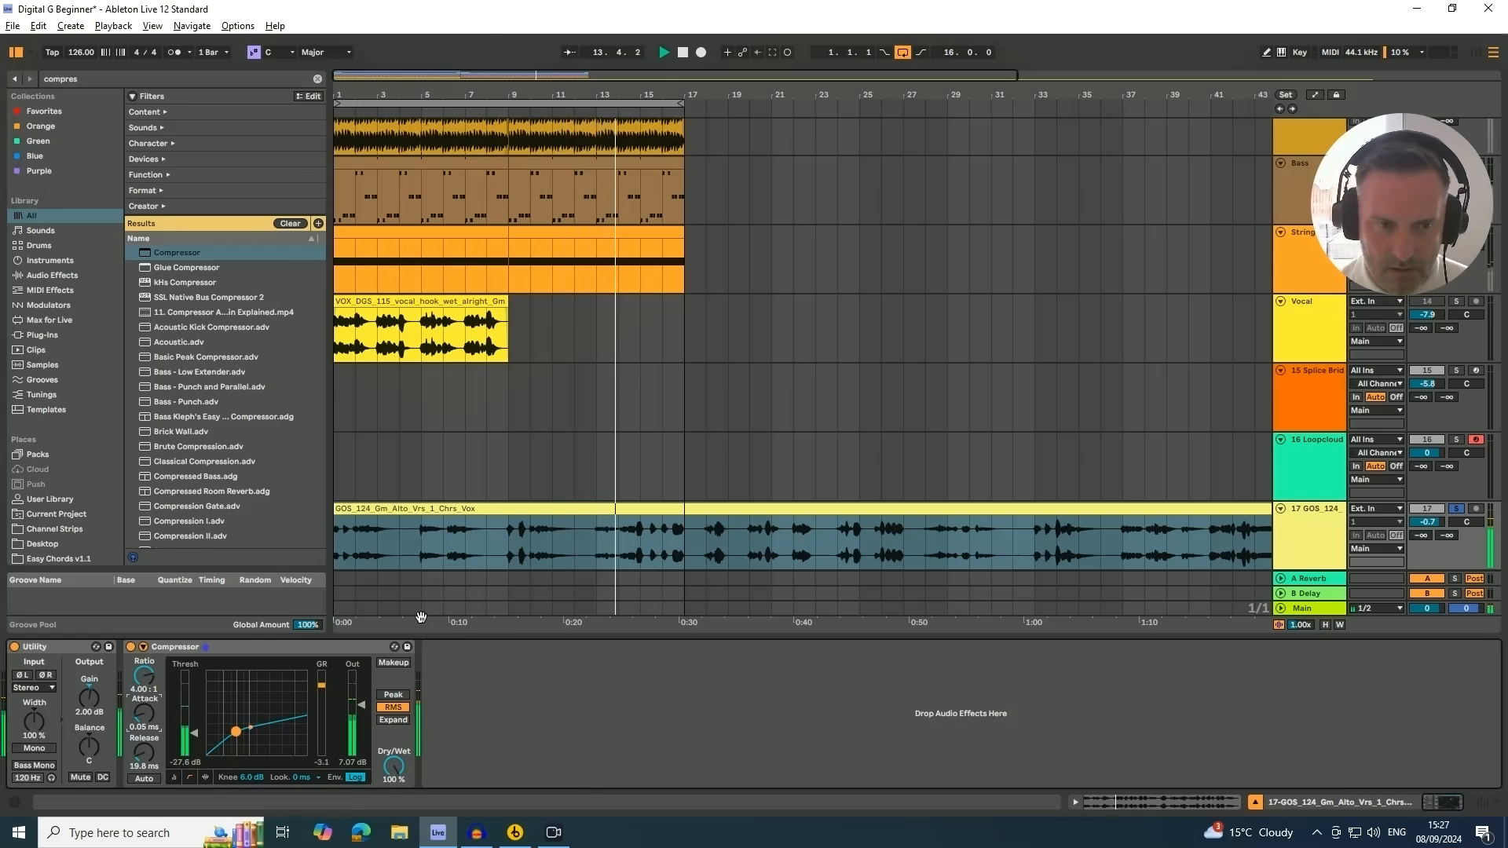
click(1308, 532)
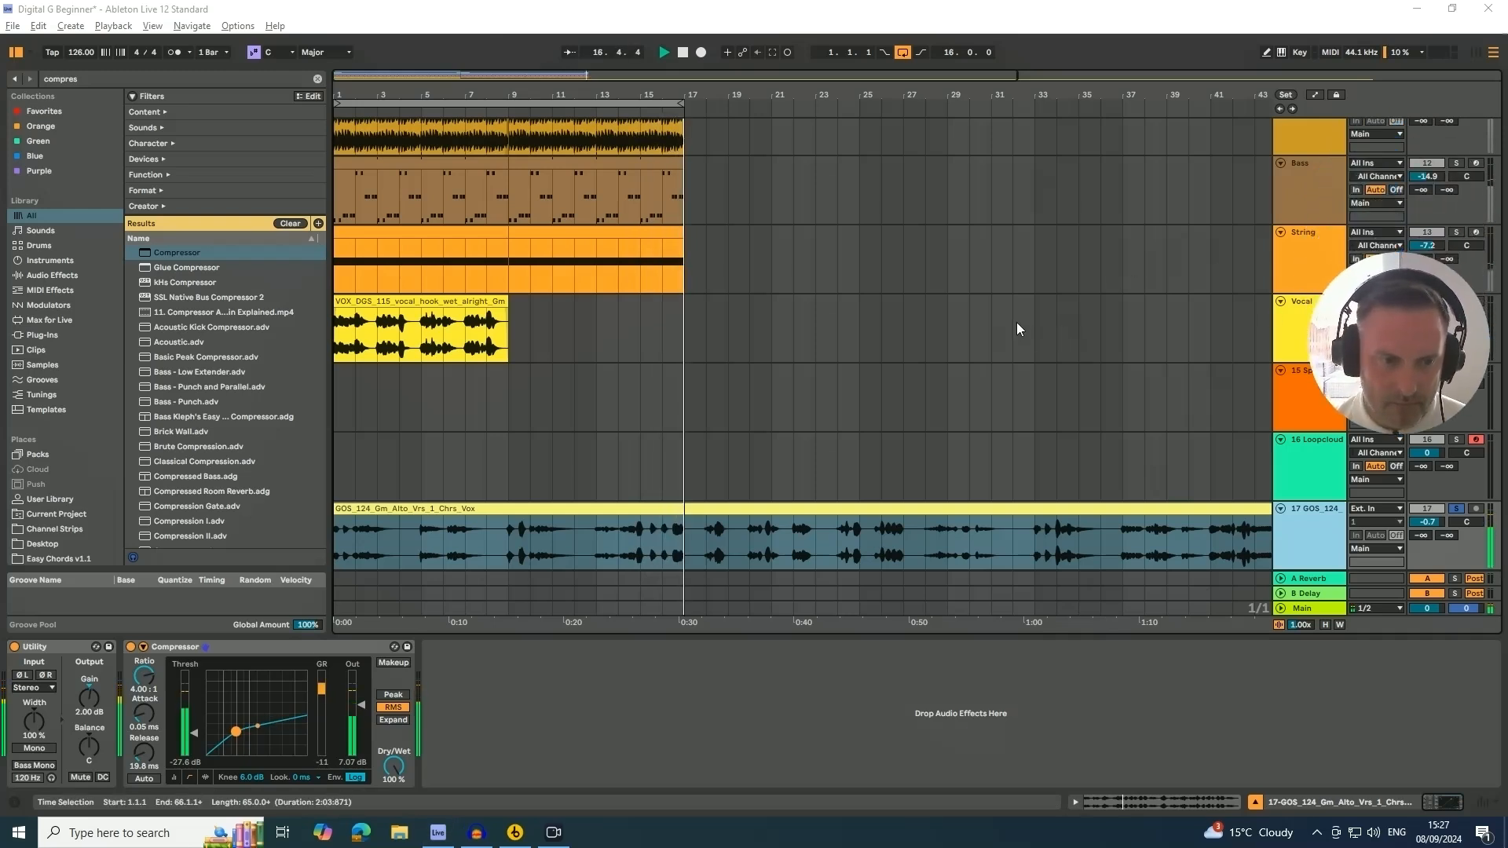
scroll(946, 252, up, 8)
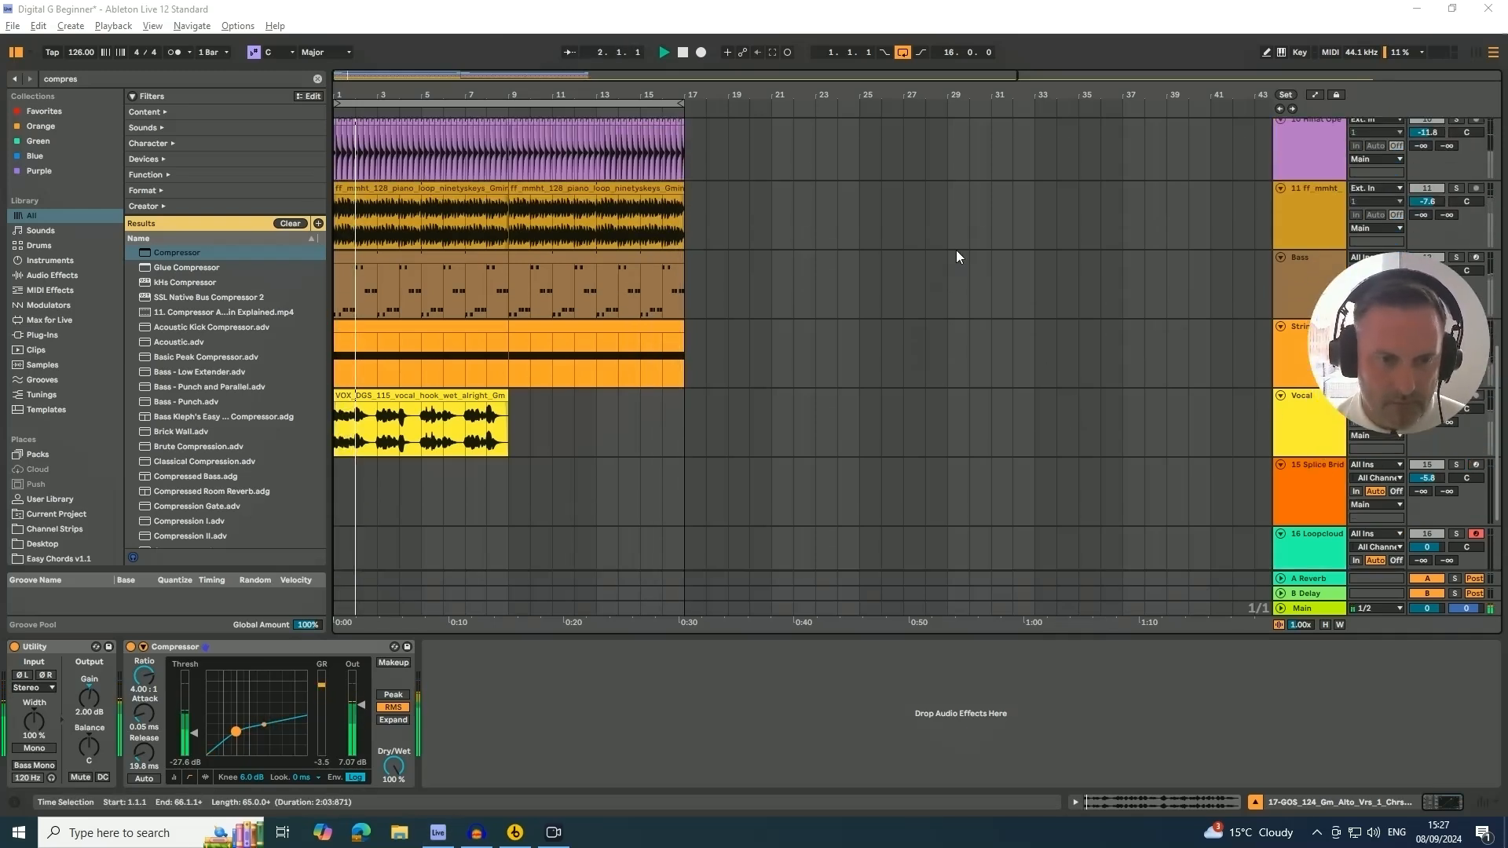
scroll(974, 235, down, 6)
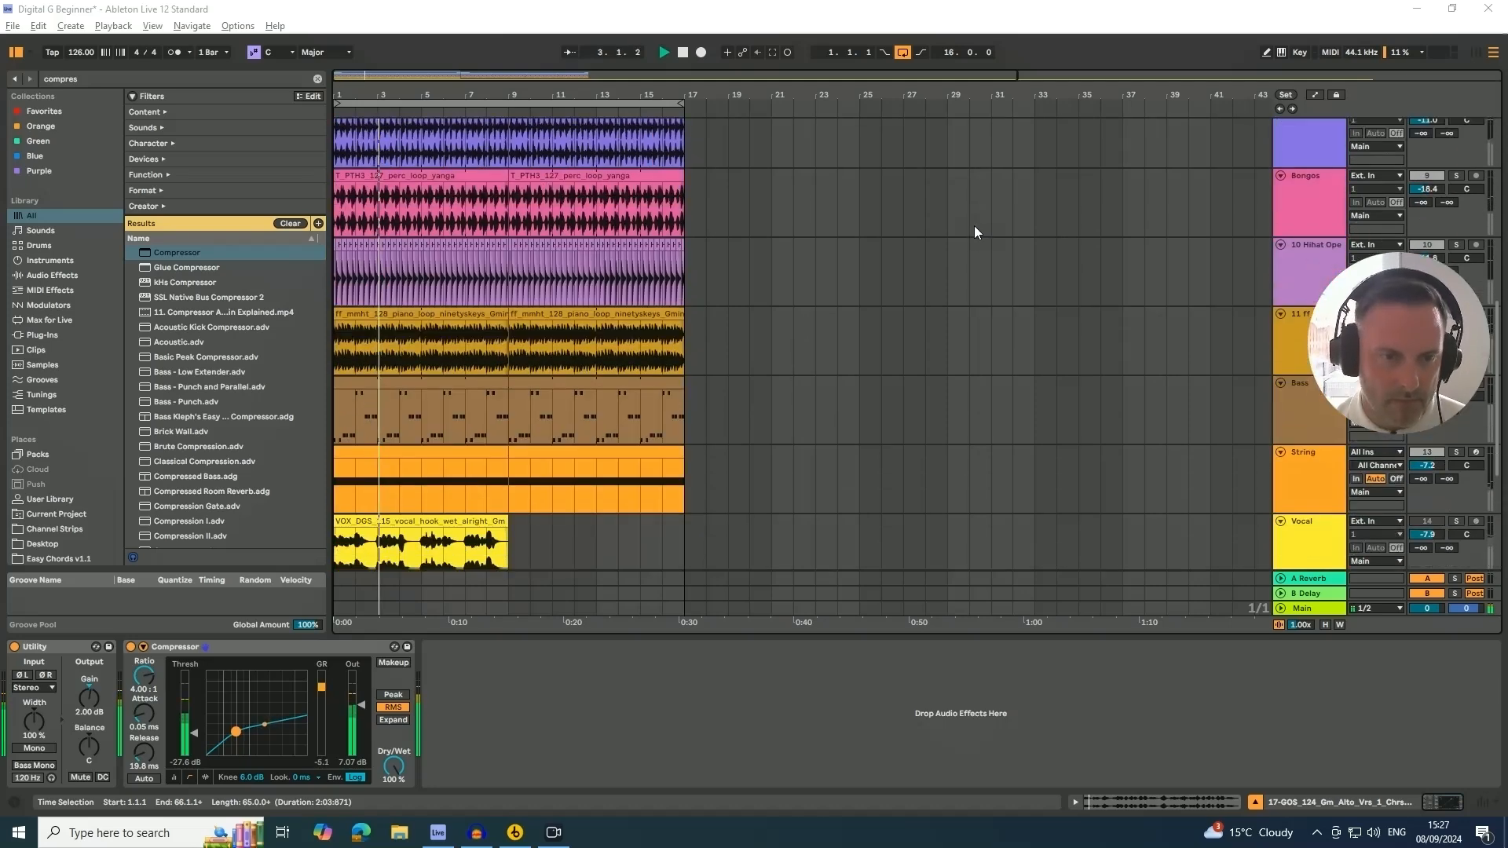
scroll(973, 217, down, 5)
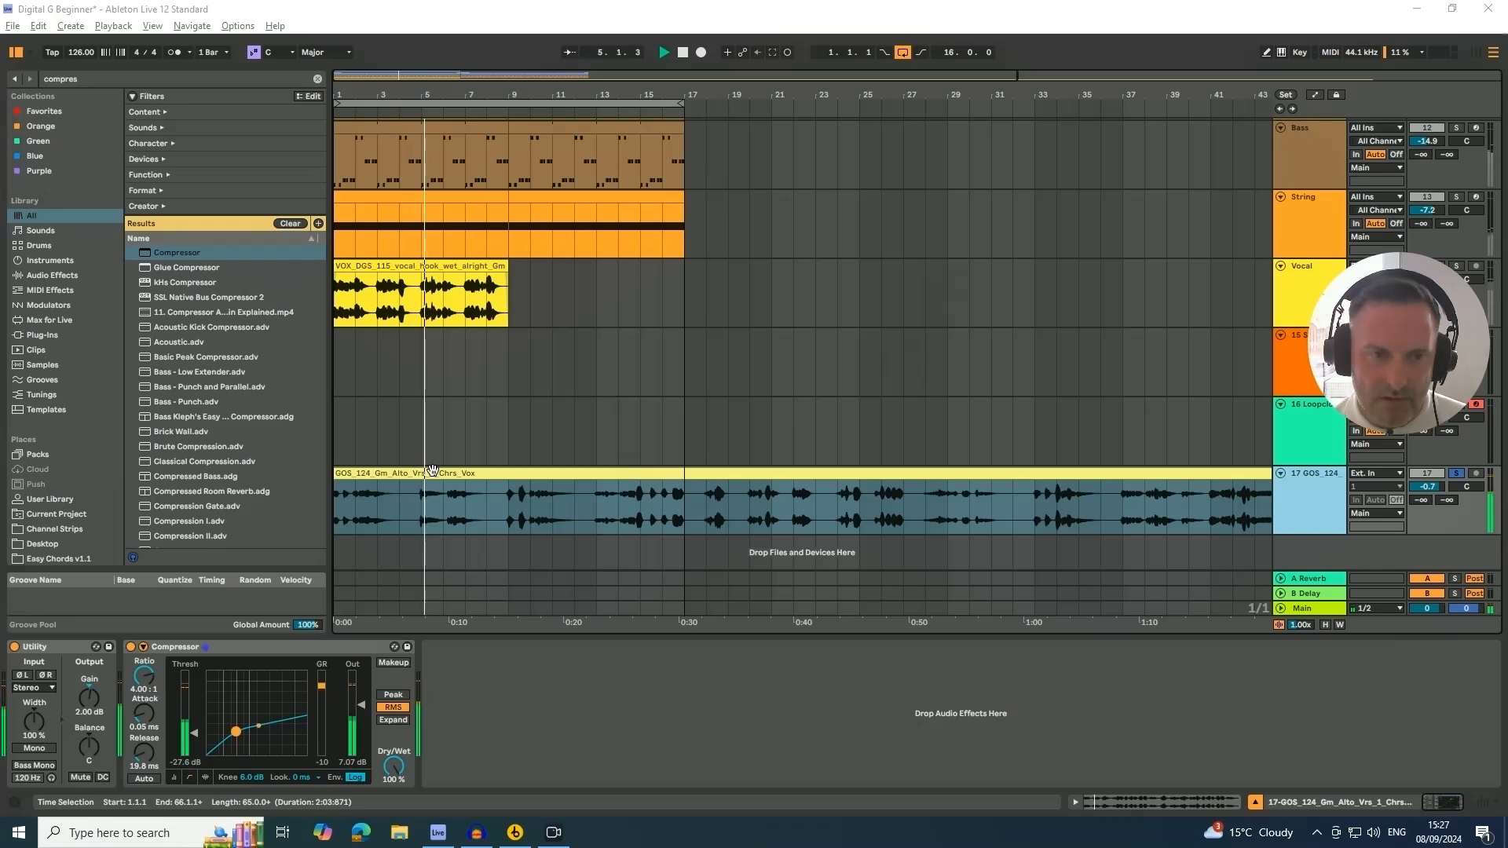
key(space)
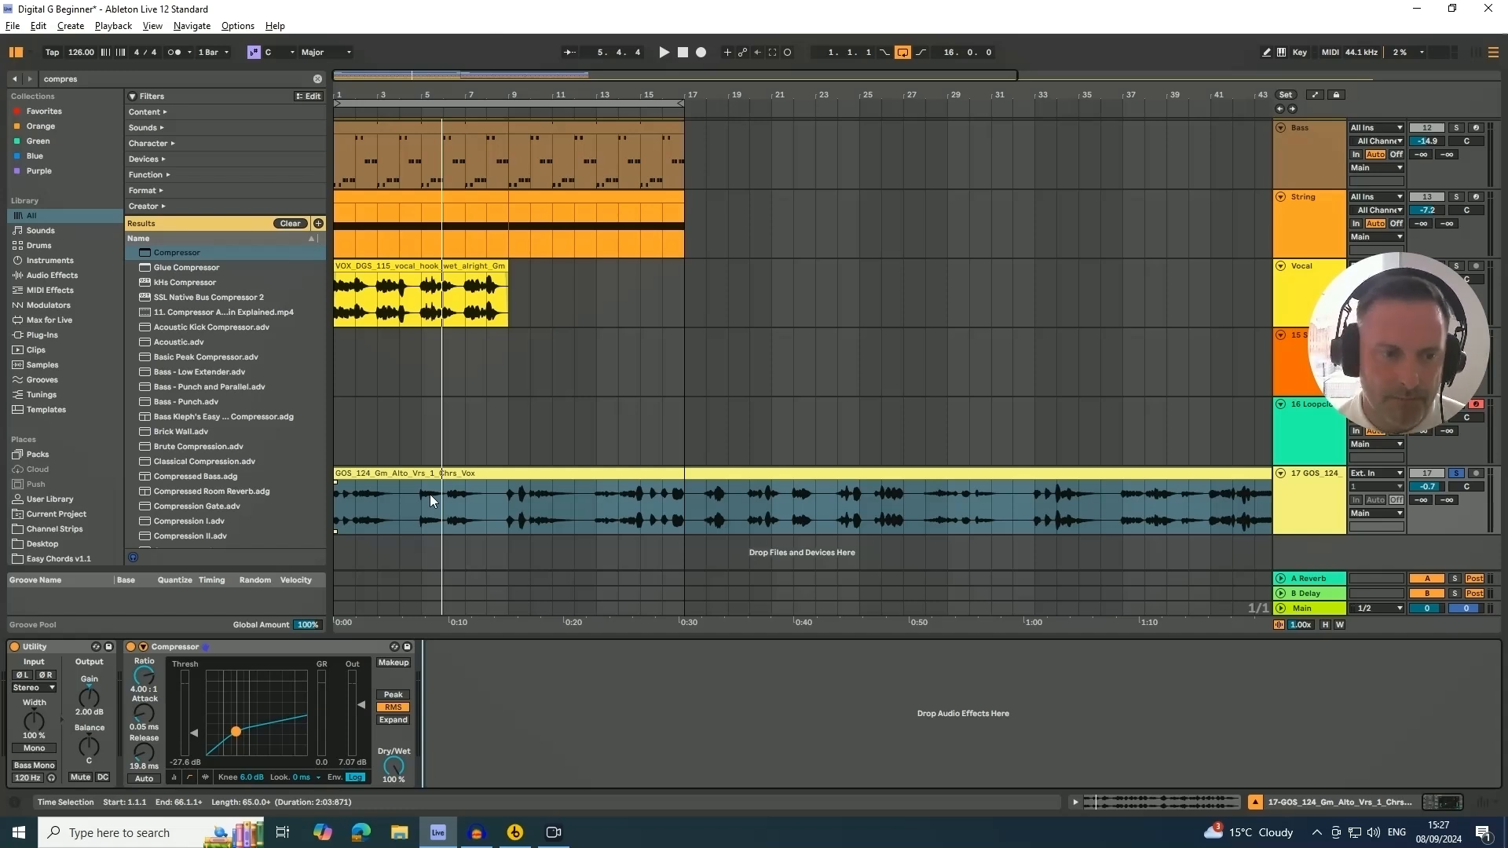
Switch to Session View and inspect the Reverb and Delay return devices and the String track's devices during playback
double_click(412, 95)
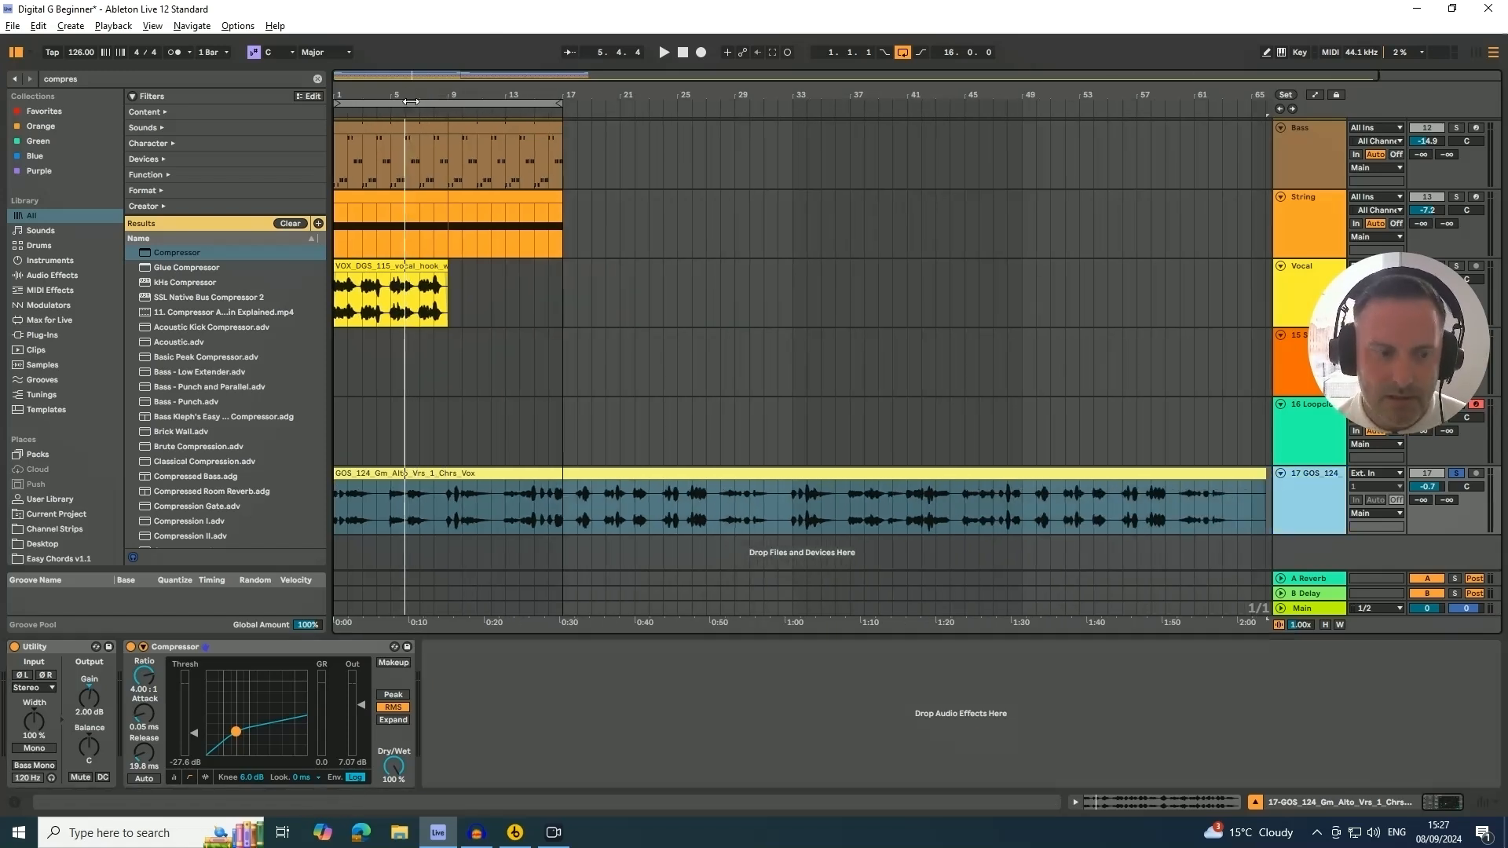
drag(1421, 375, 1422, 491)
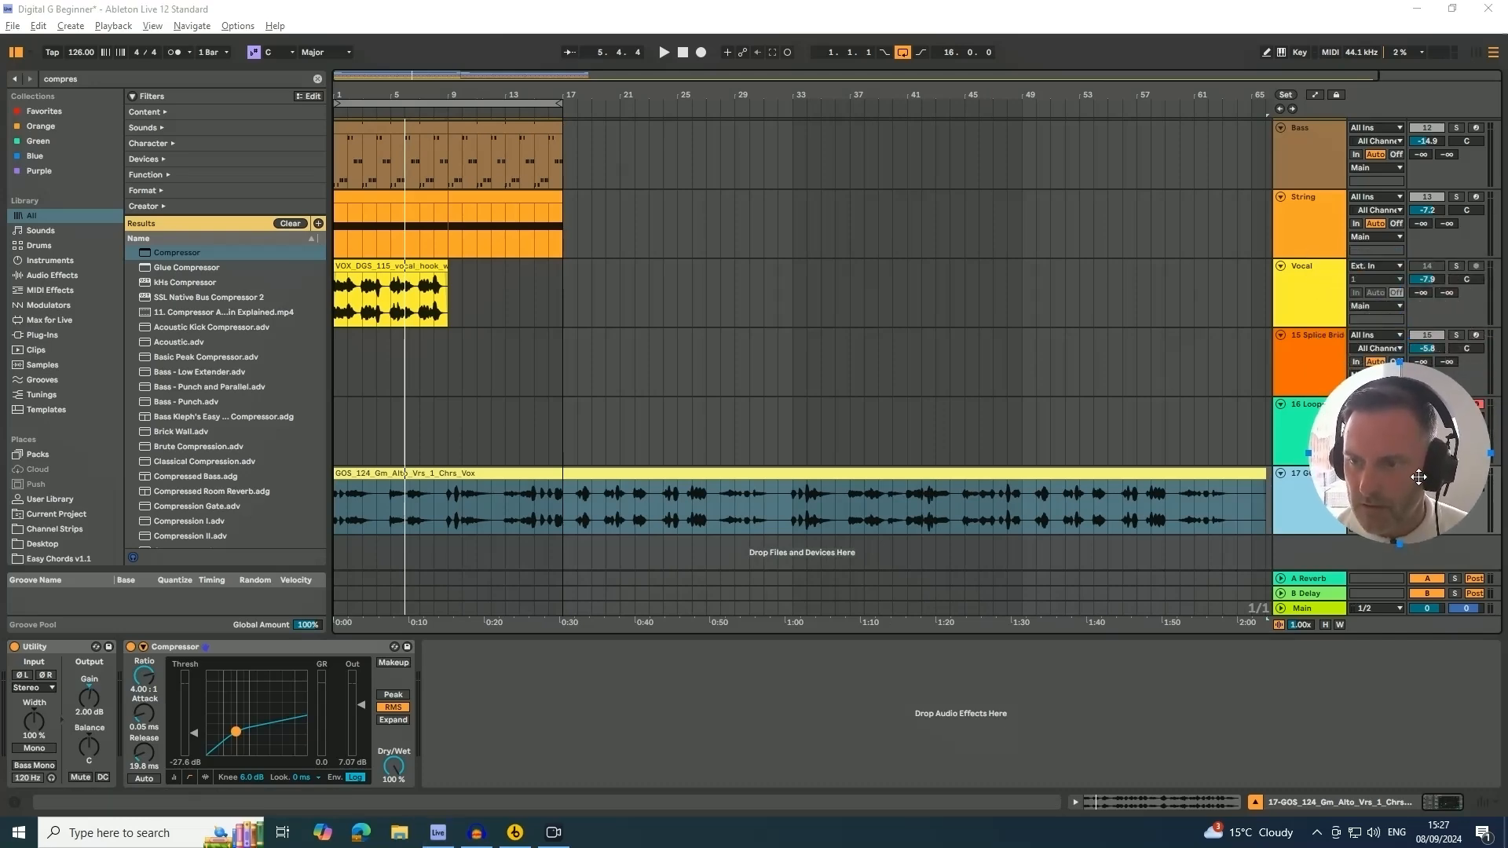
click(1322, 186)
key(Tab)
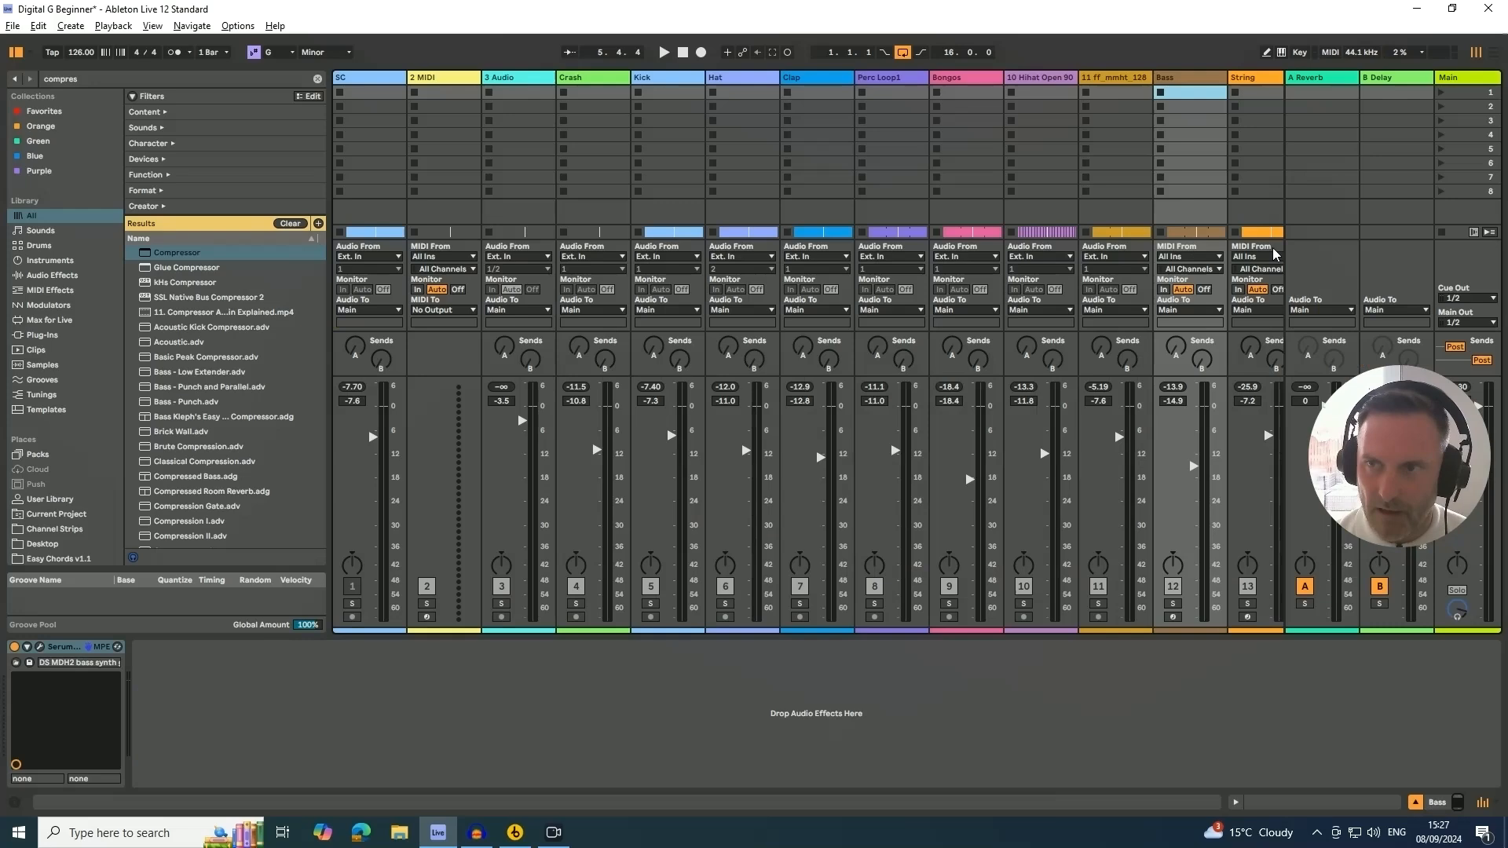
click(1320, 94)
click(1387, 81)
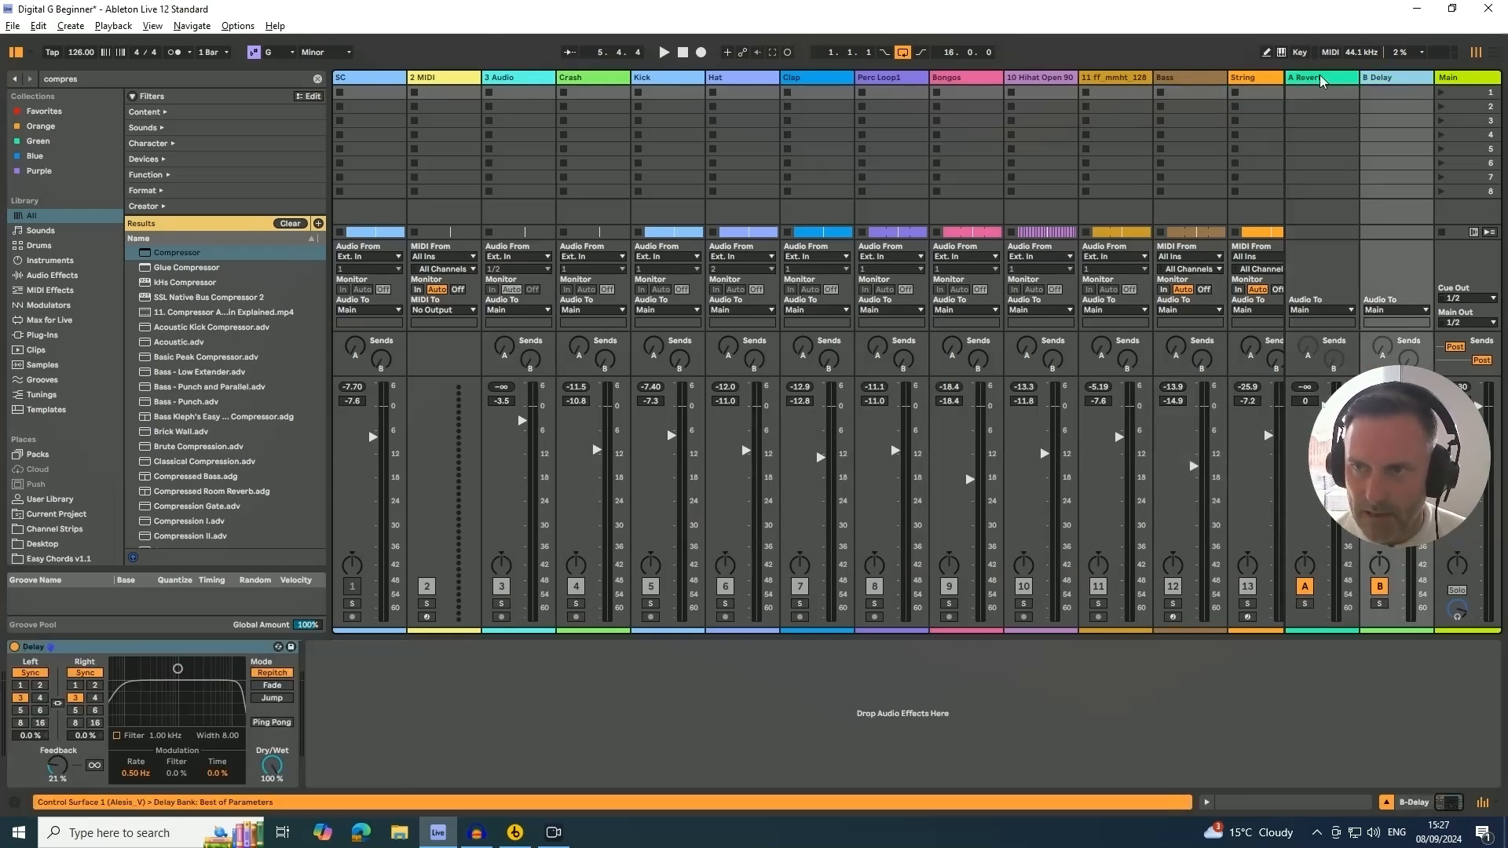
click(1321, 82)
click(1384, 82)
click(1318, 82)
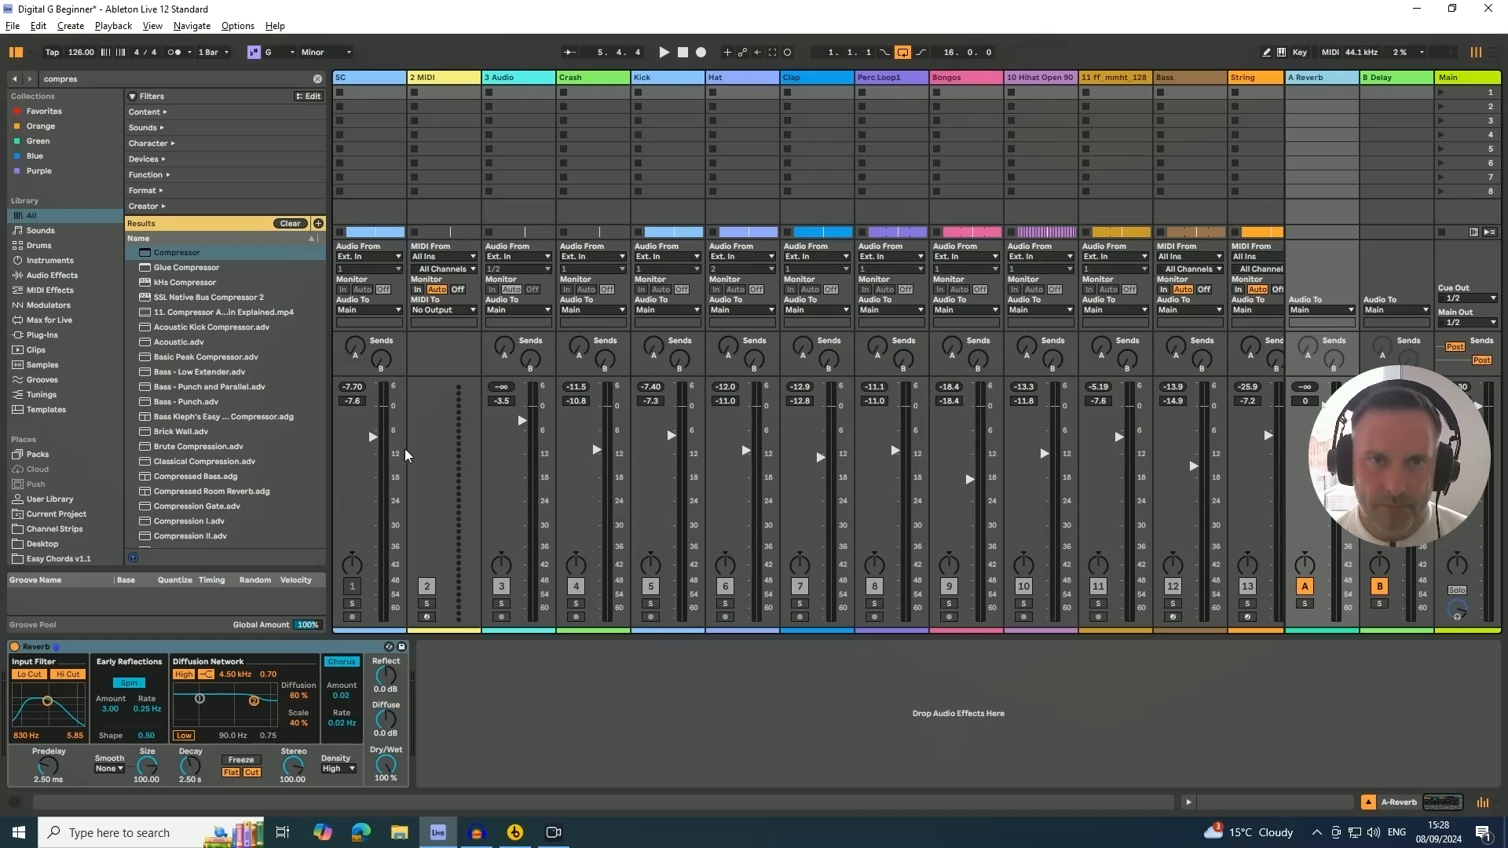
key(space)
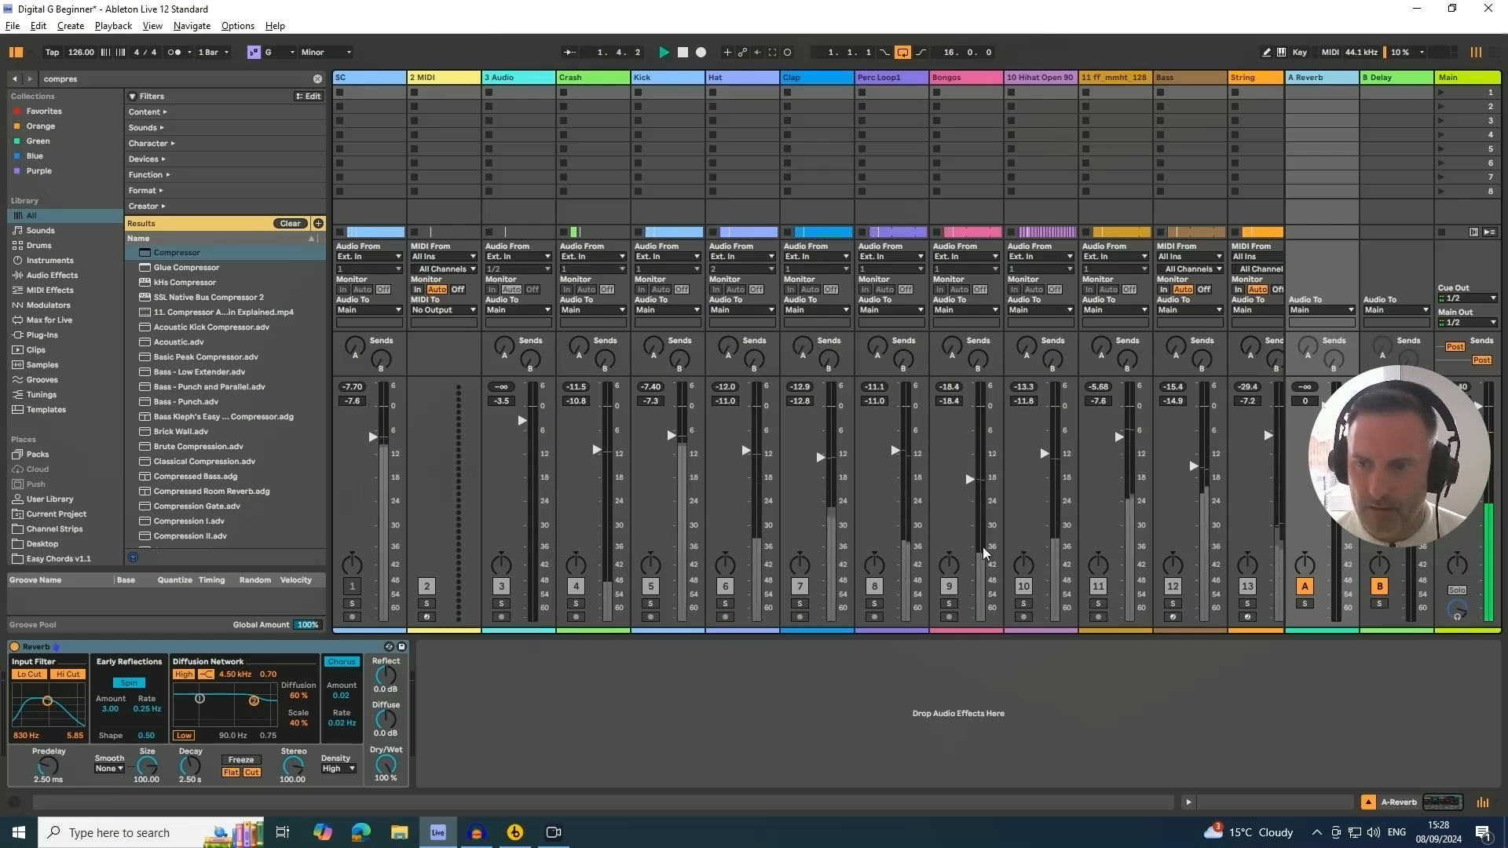
click(1260, 82)
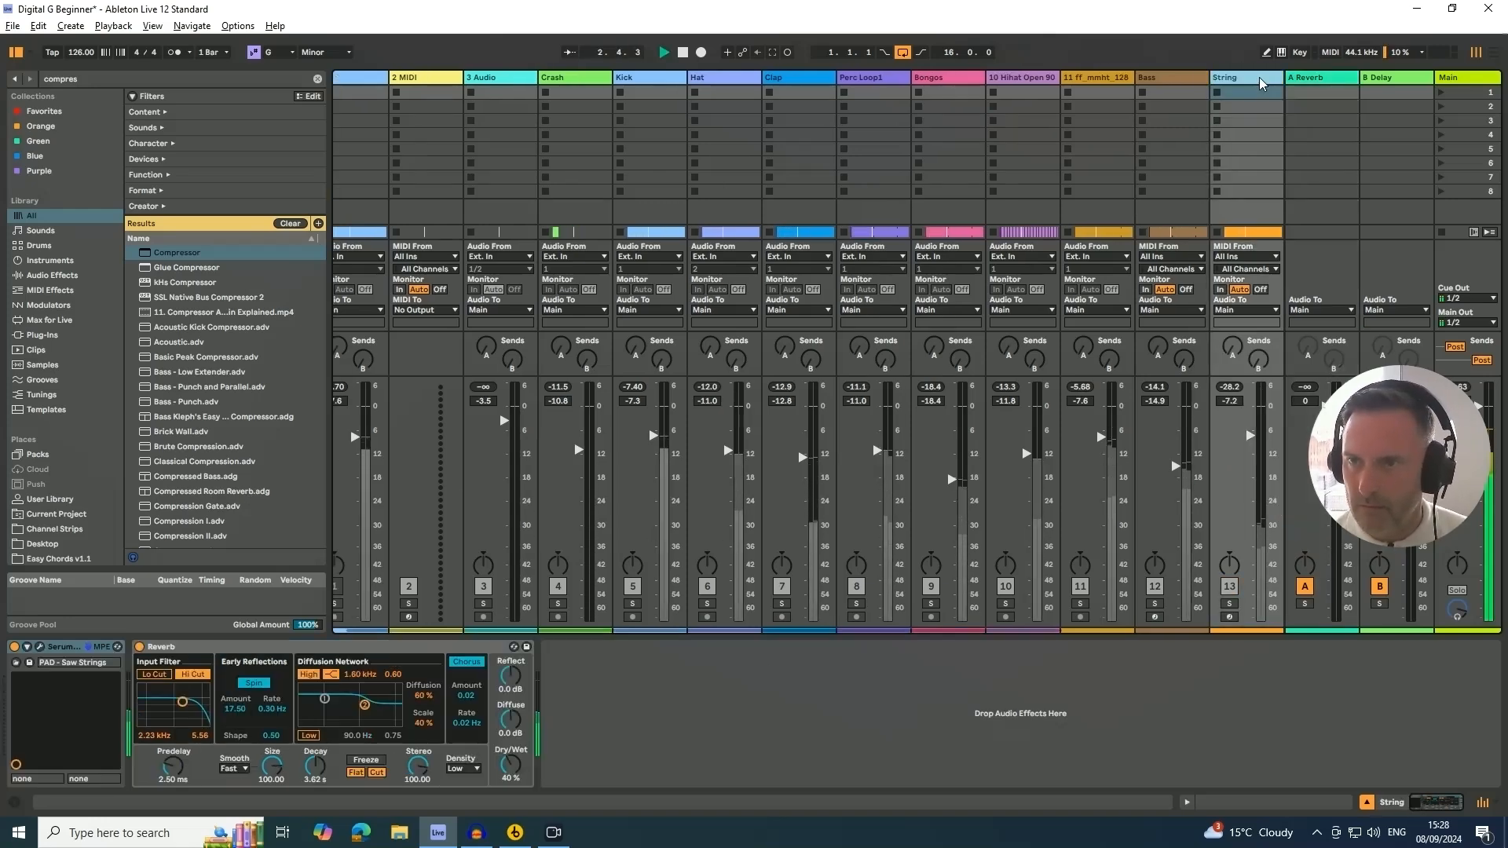
Bring the GOS_124 track into view in the mixer and raise its Reverb send to about -14.6 dB
key(Right)
key(Right)
key(Right)
key(Right)
key(Right)
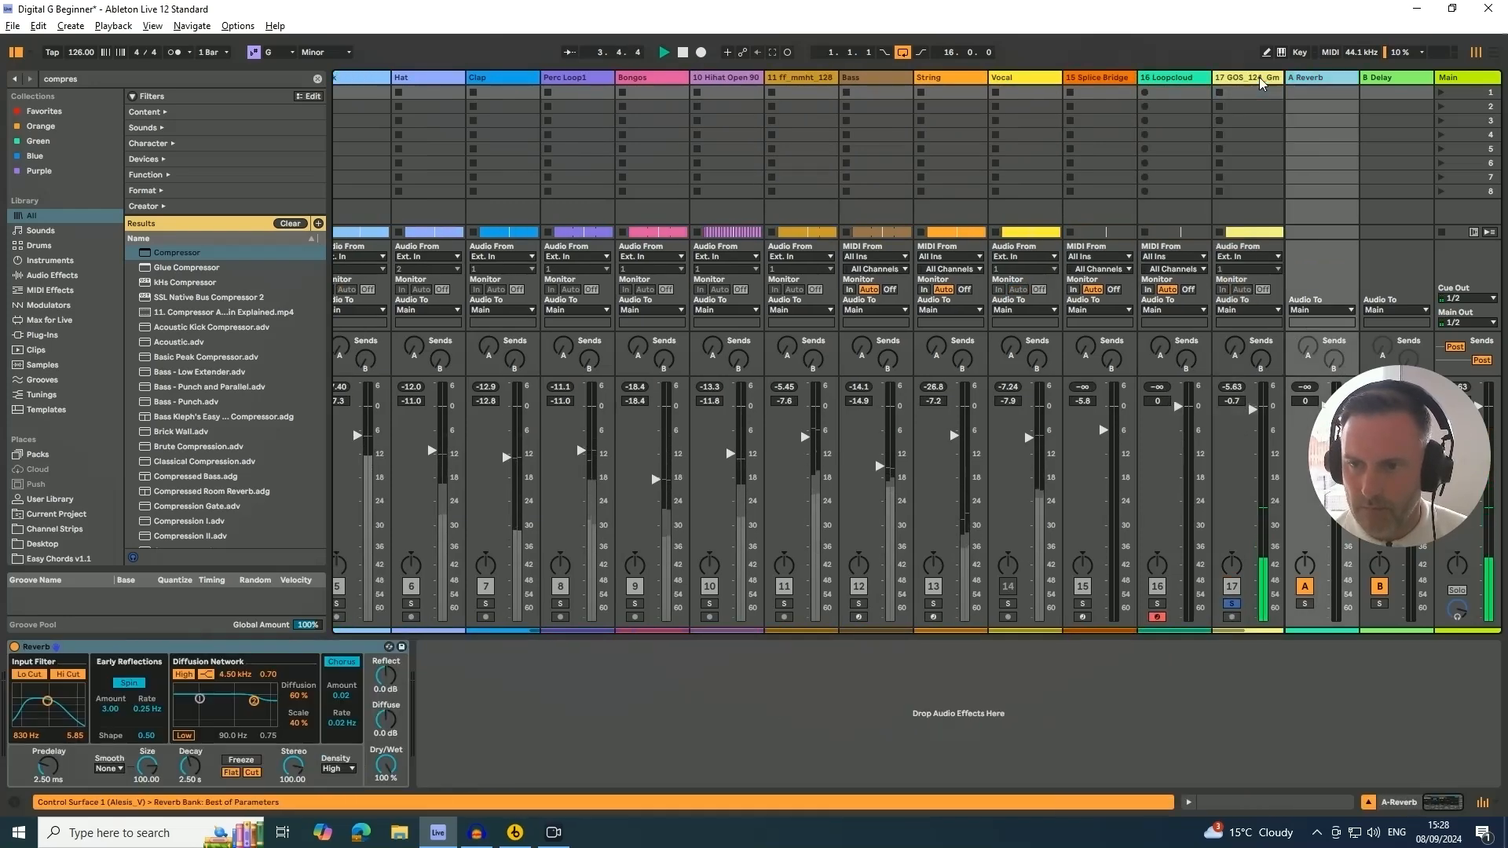
key(Left)
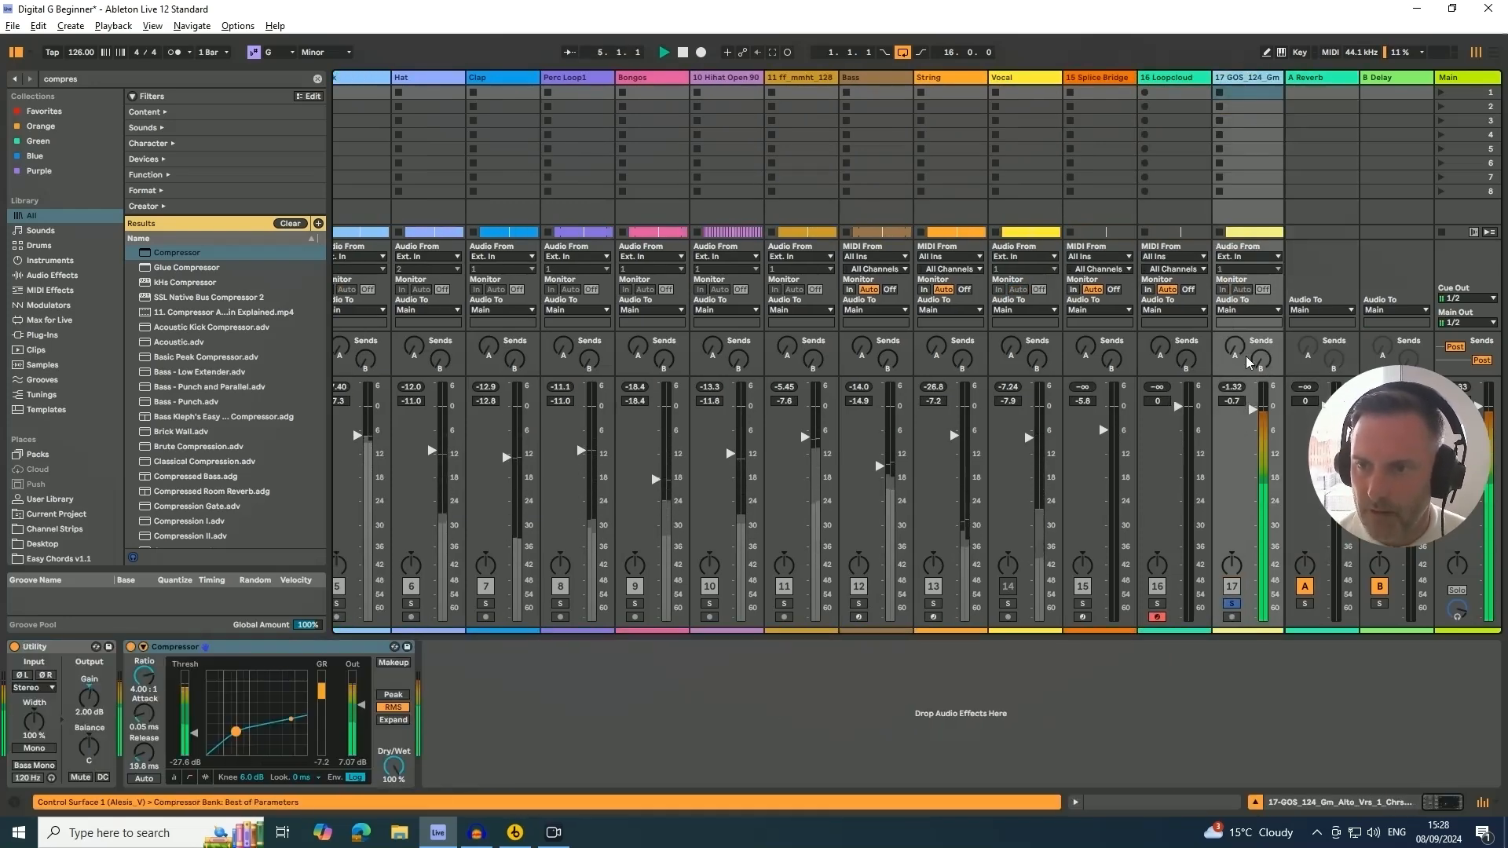
drag(1234, 345, 1235, 325)
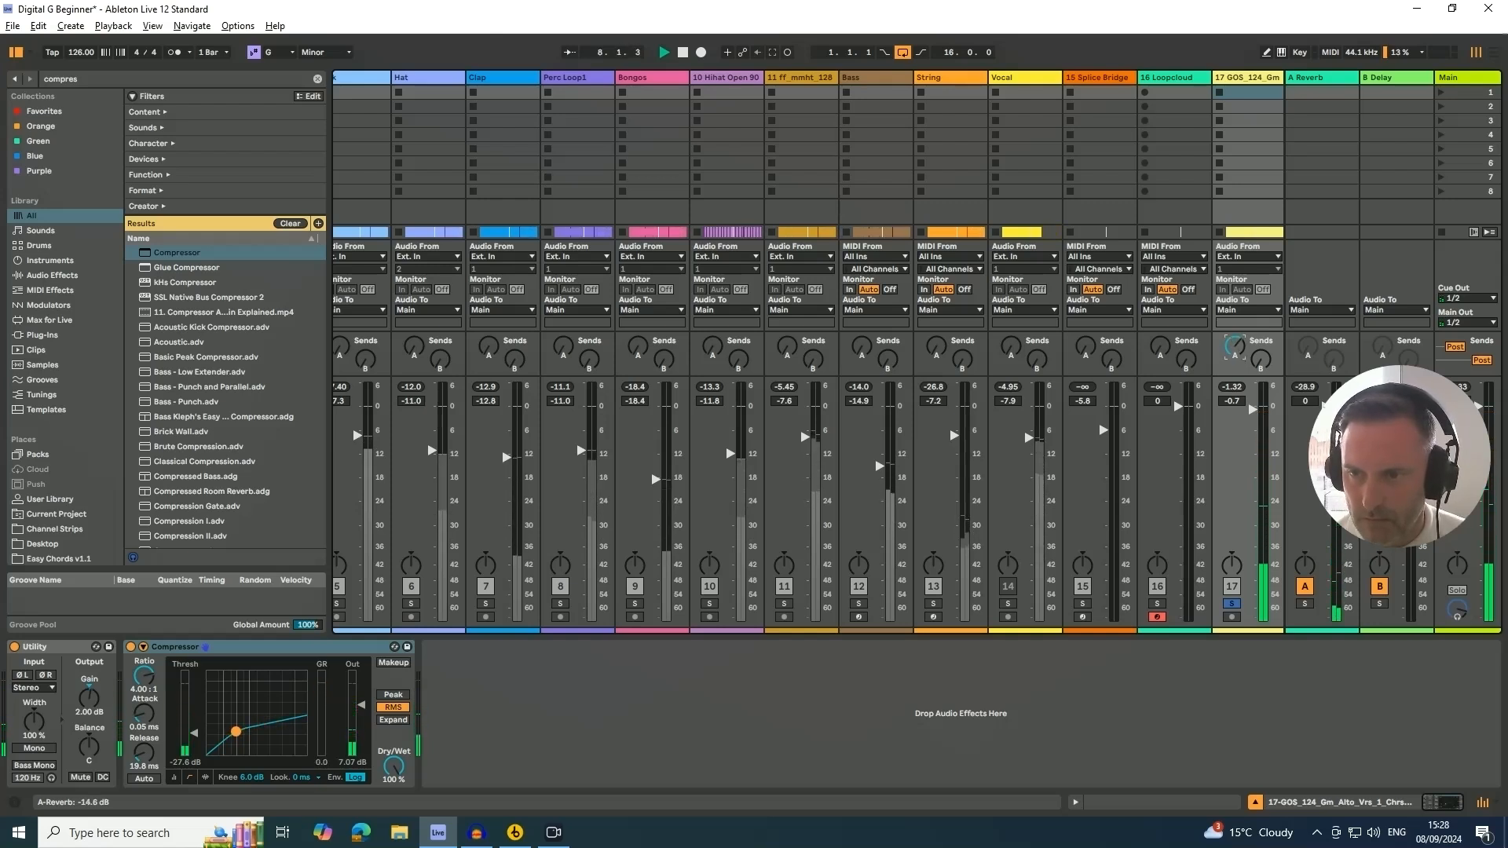
drag(1234, 326, 1234, 325)
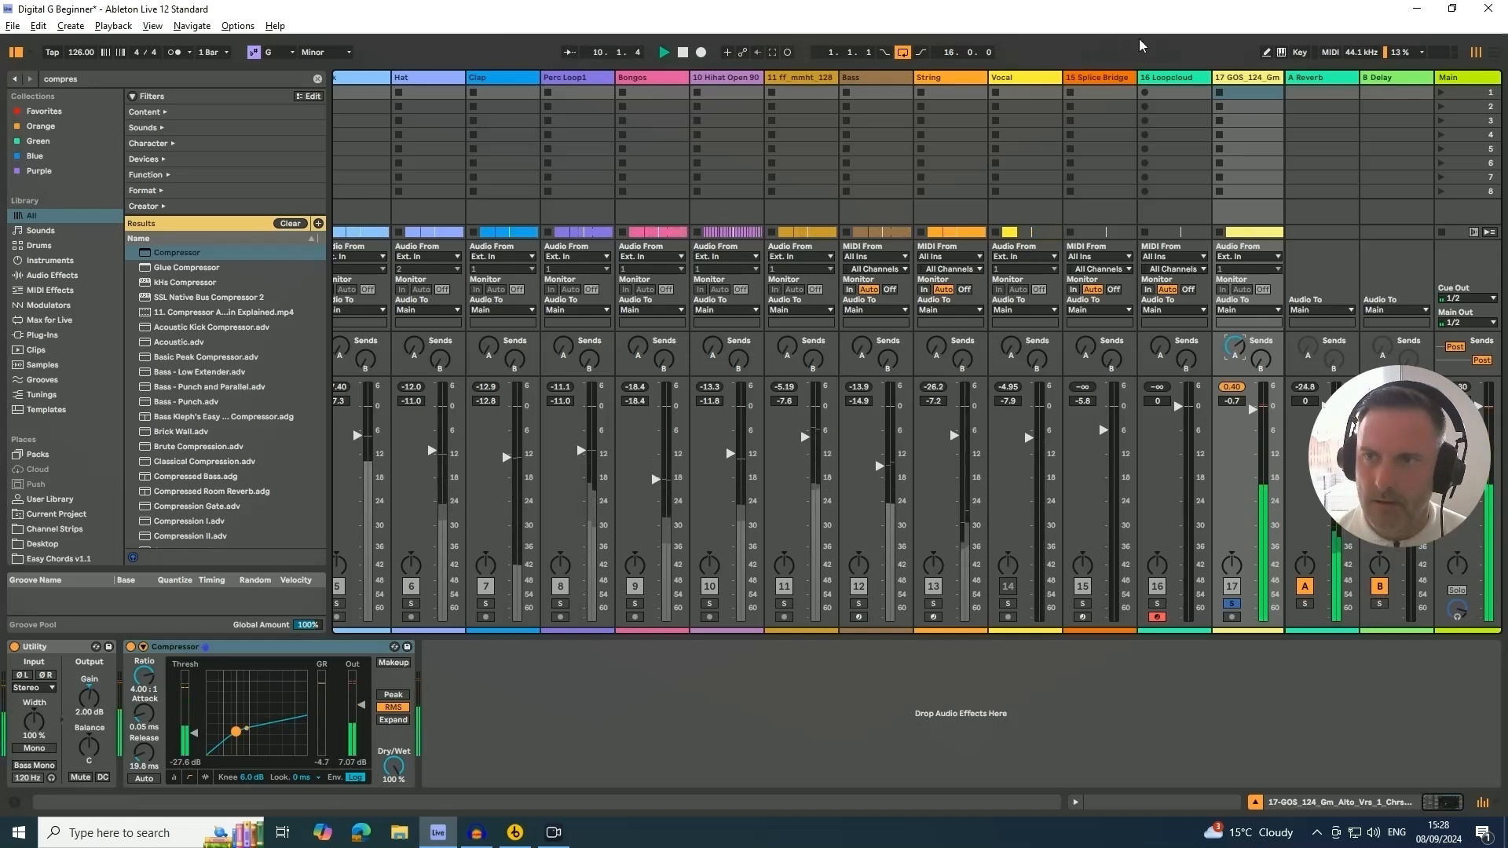
Open the A Reverb return's Reverb device and adjust its input filter to about 1.06 kHz
click(1331, 80)
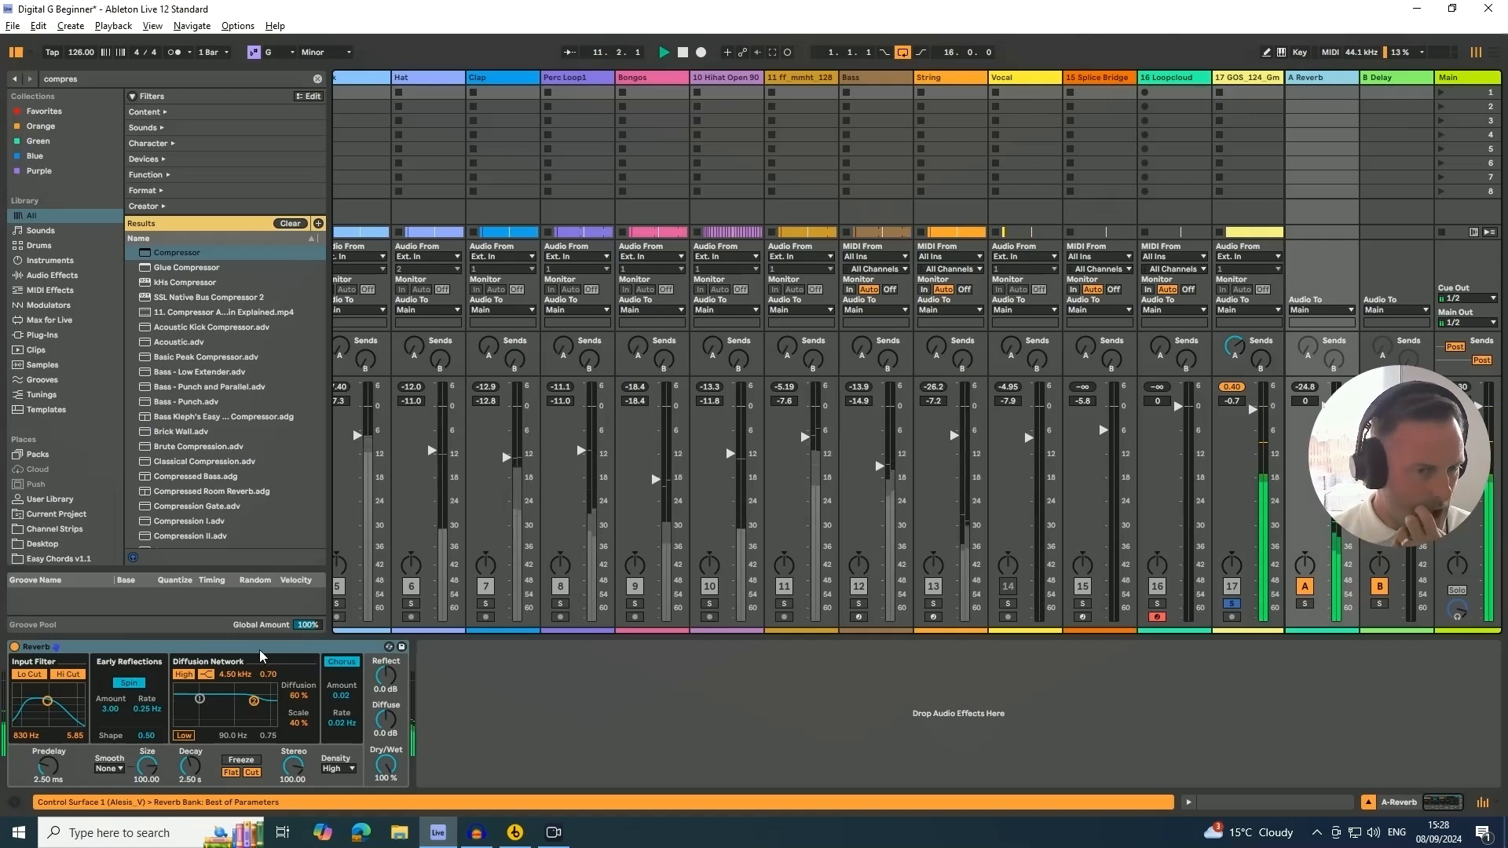
drag(49, 707, 48, 704)
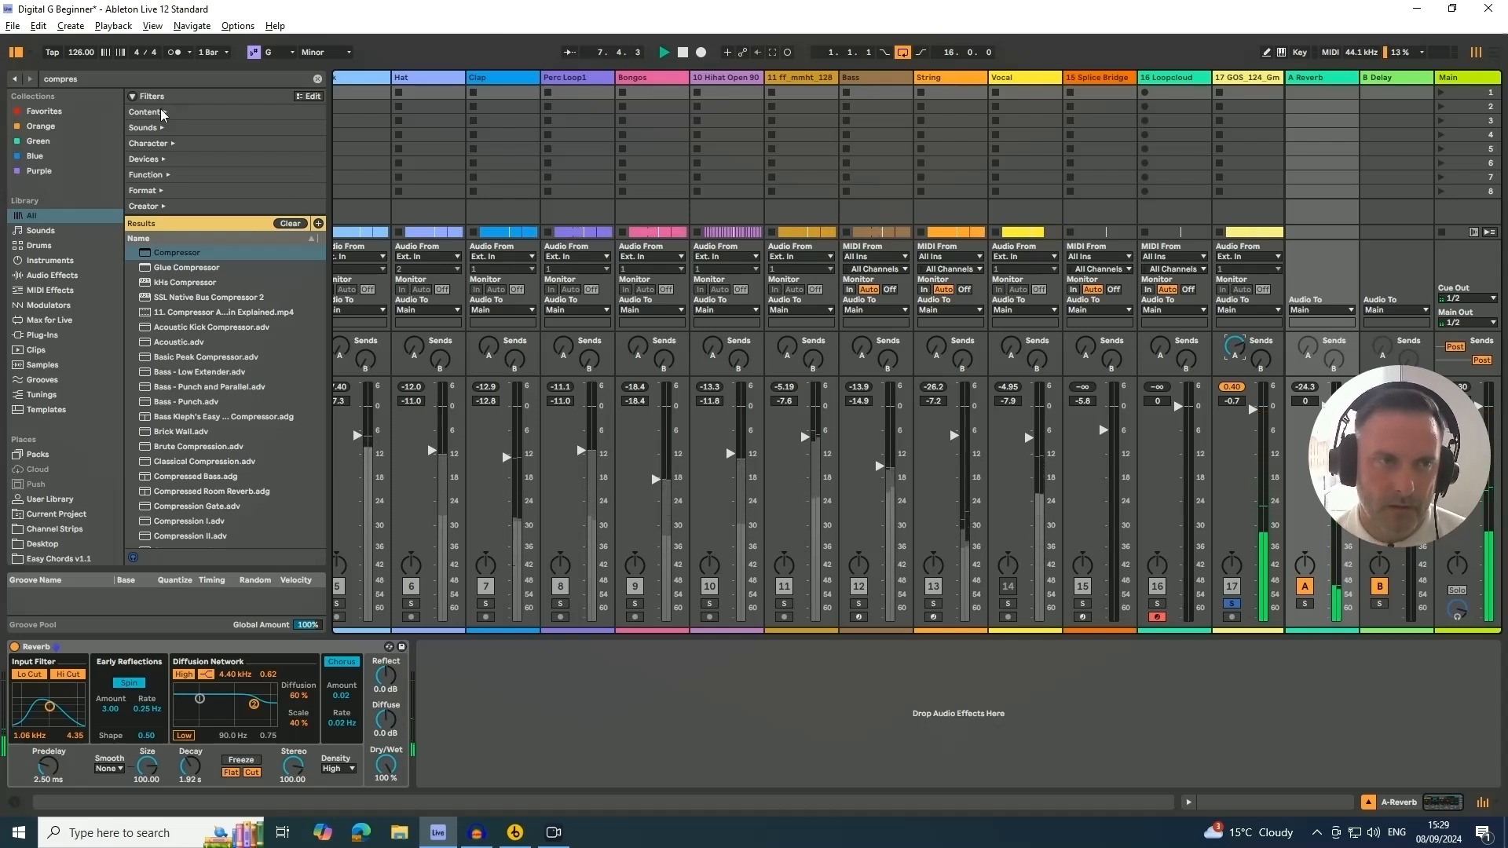
Search the browser for eq and add an EQ Eight to the A Reverb return
drag(89, 78, 17, 79)
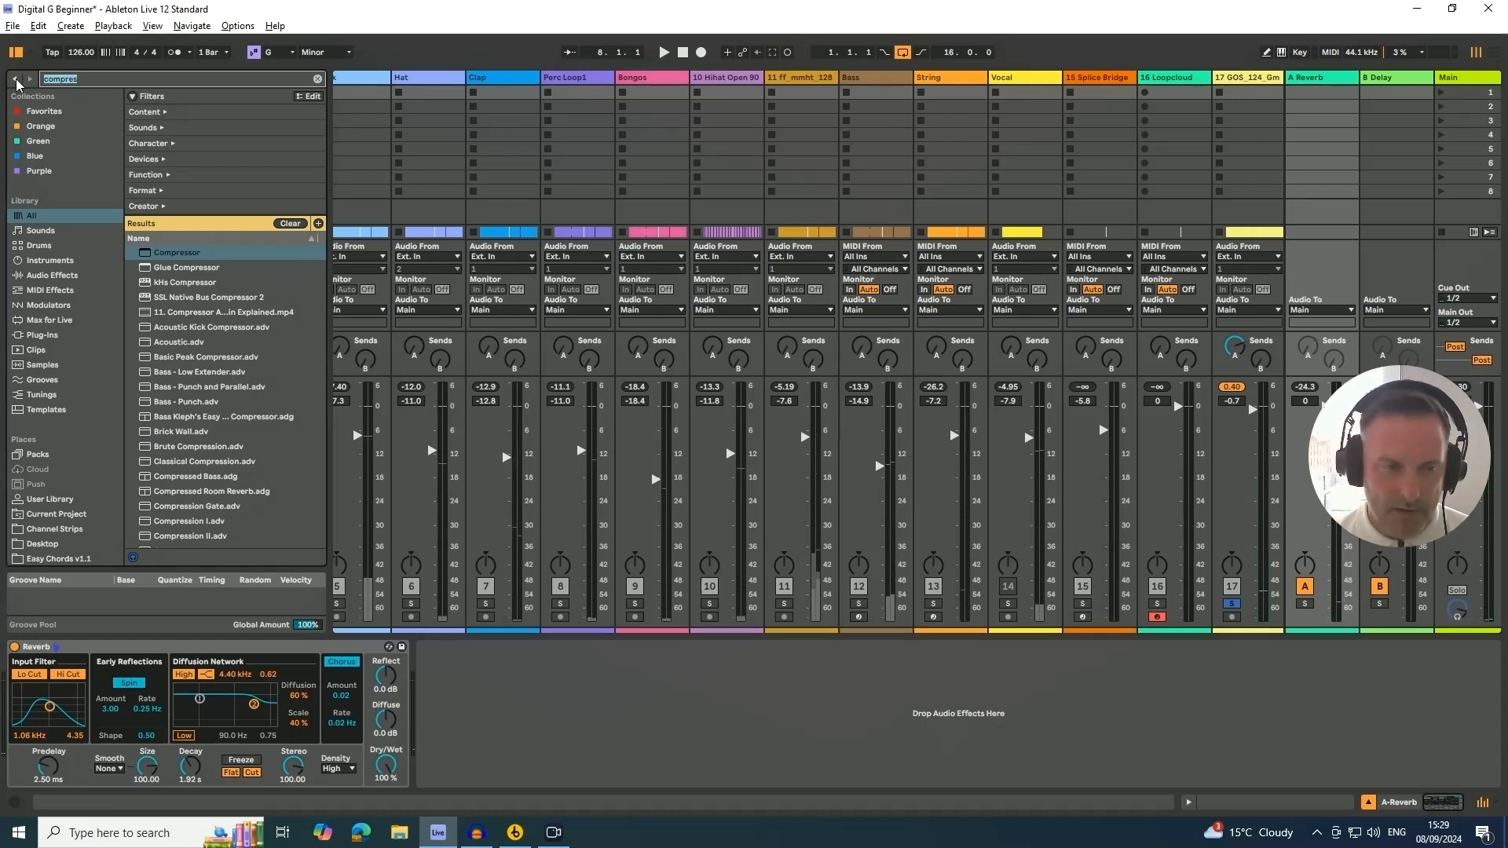
key(BackSpace)
text(eq)
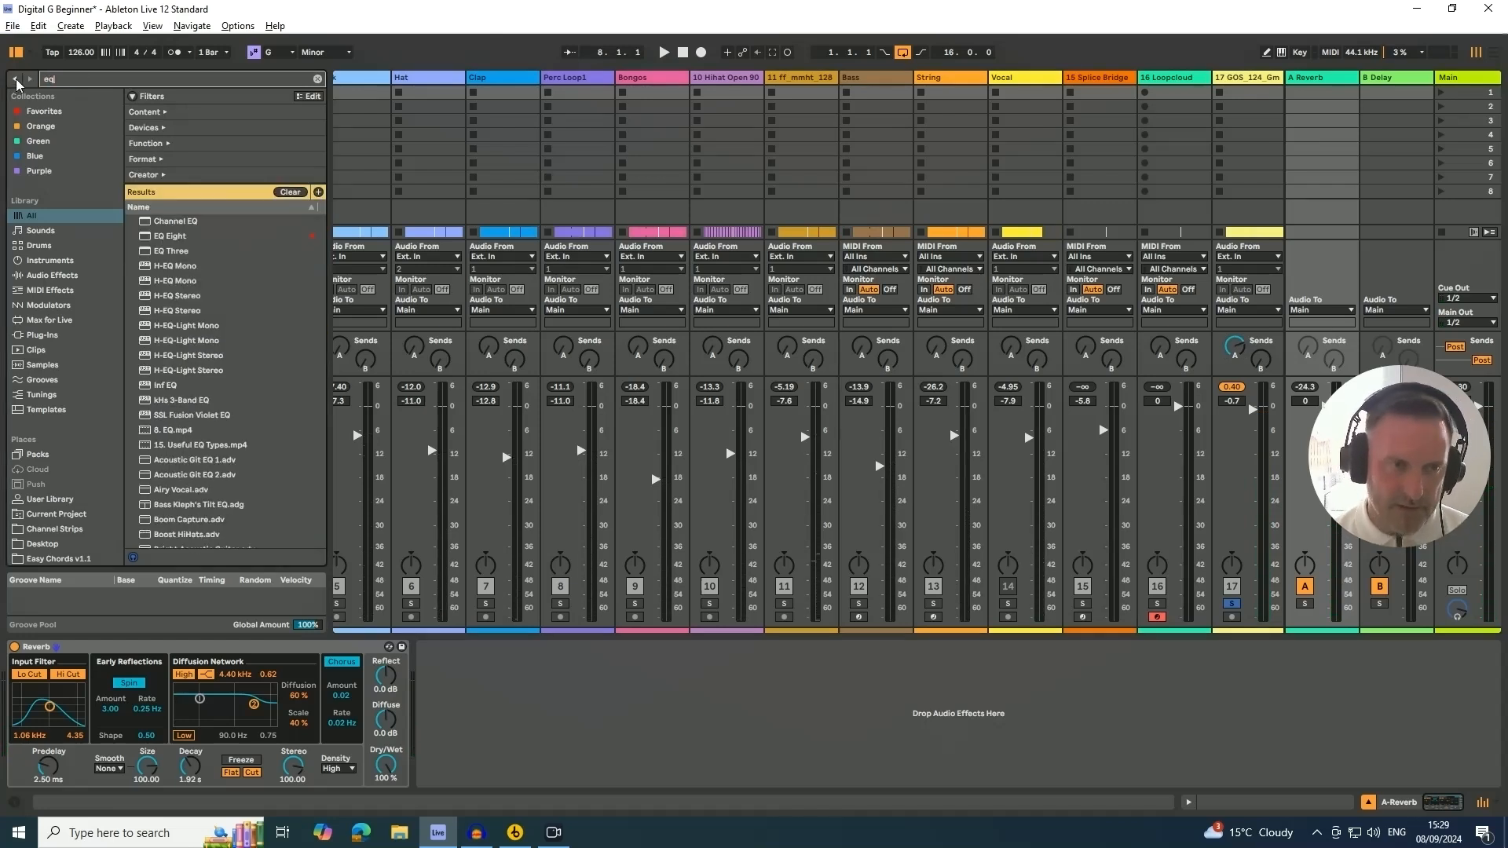
drag(170, 236, 440, 707)
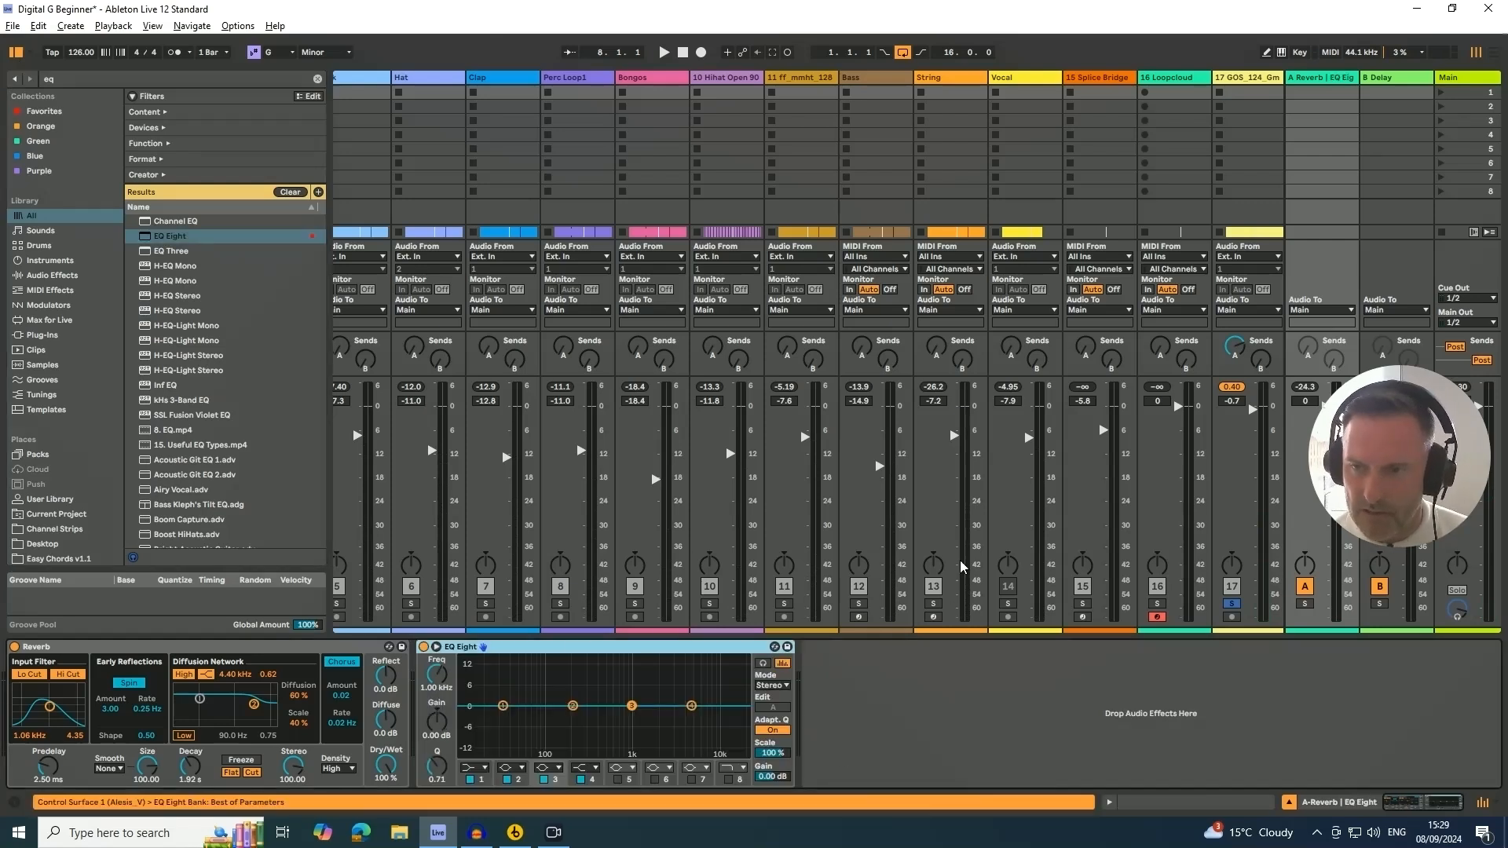
Start playback and set EQ Eight band 1 to a high-pass filter at about 349 Hz
key(space)
click(473, 768)
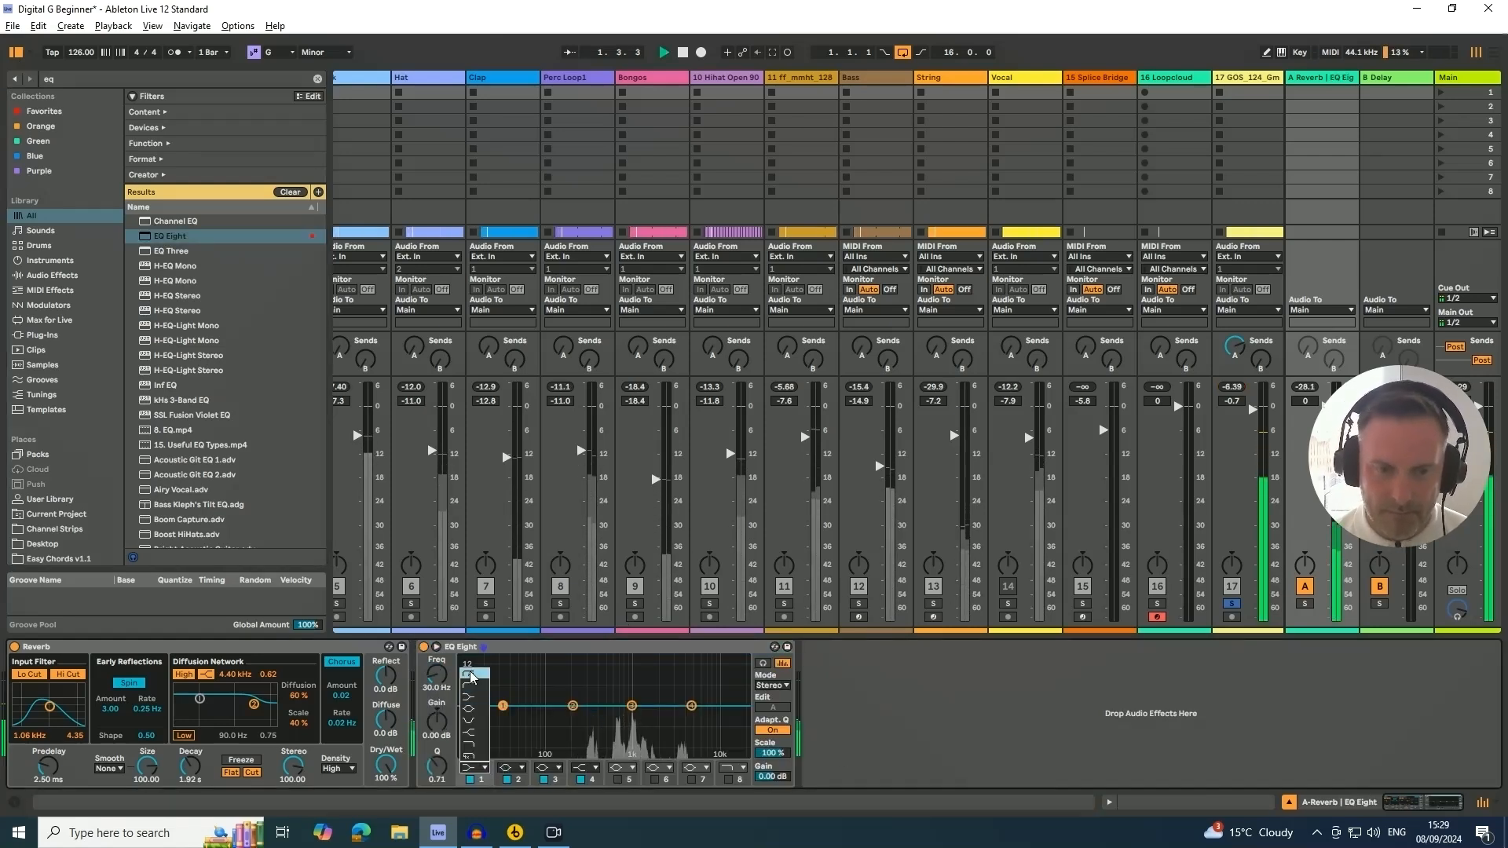
click(468, 691)
drag(502, 705, 594, 717)
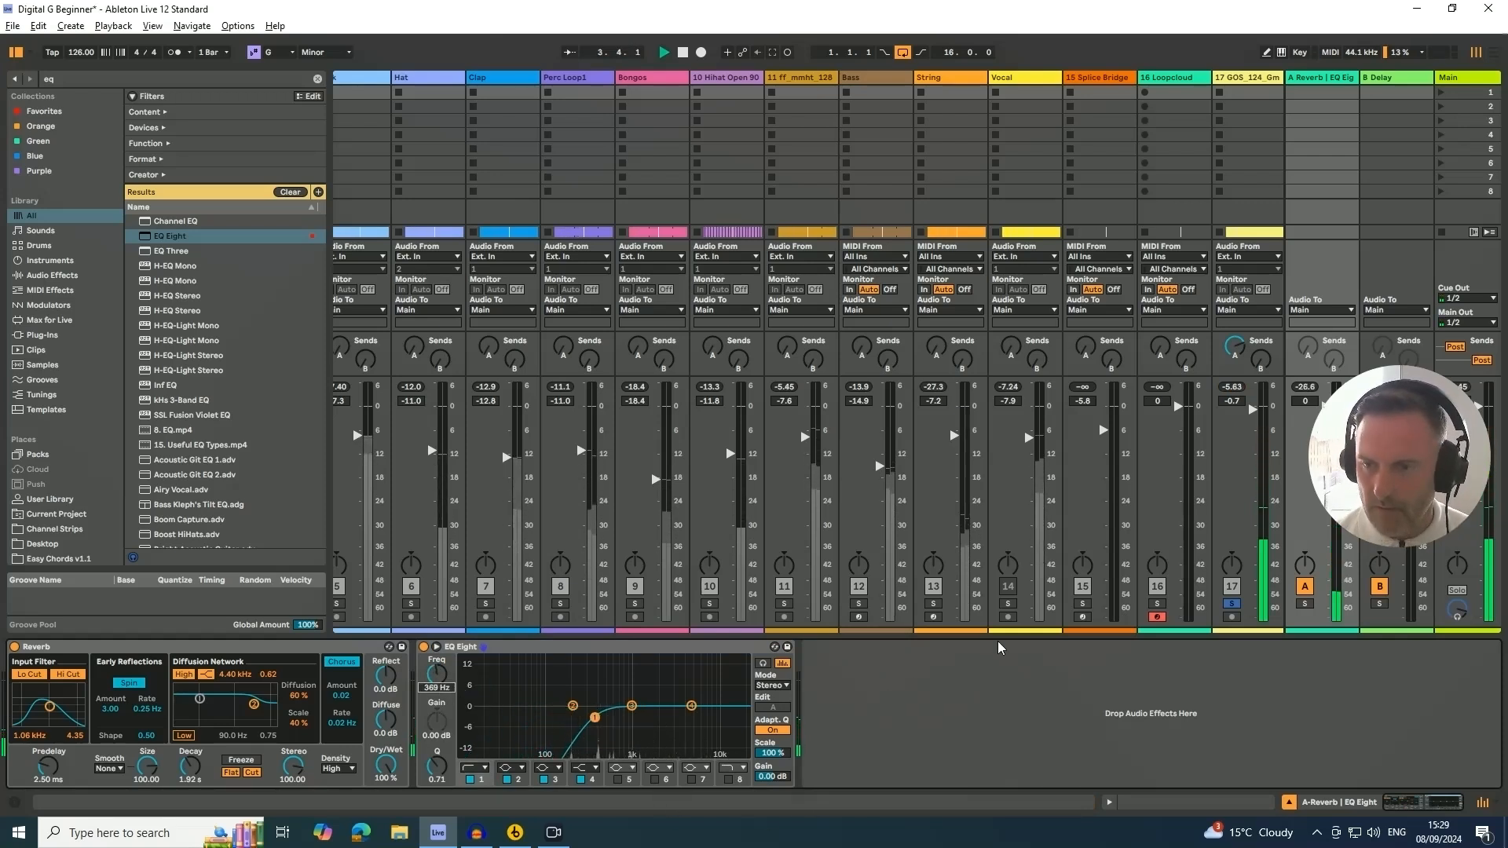
Solo the A Reverb return and set EQ Eight band 8 to a low-pass filter, shaping the band frequencies
click(1305, 605)
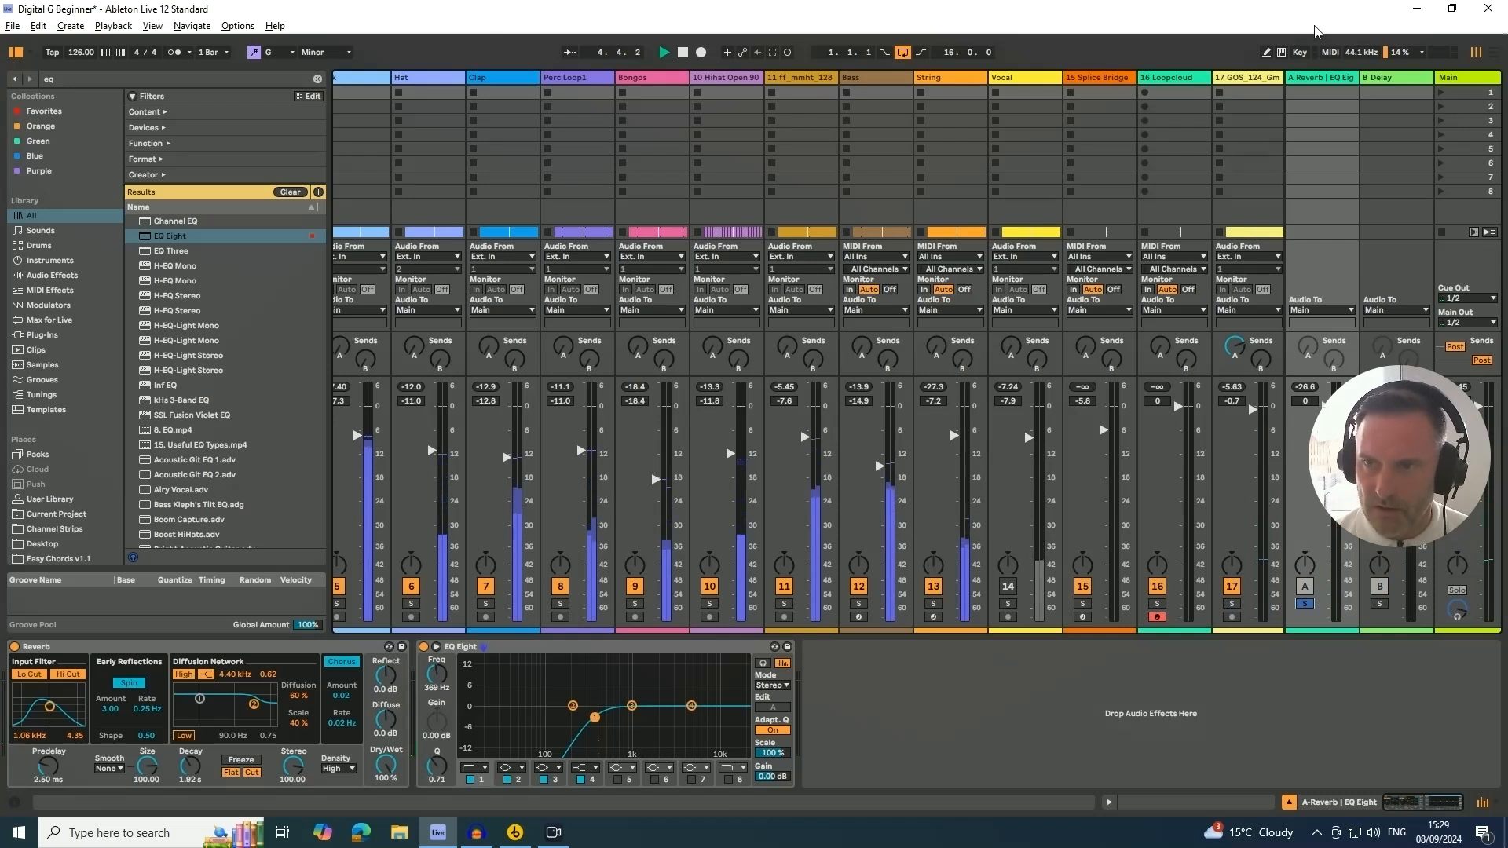
click(728, 780)
drag(724, 716, 703, 716)
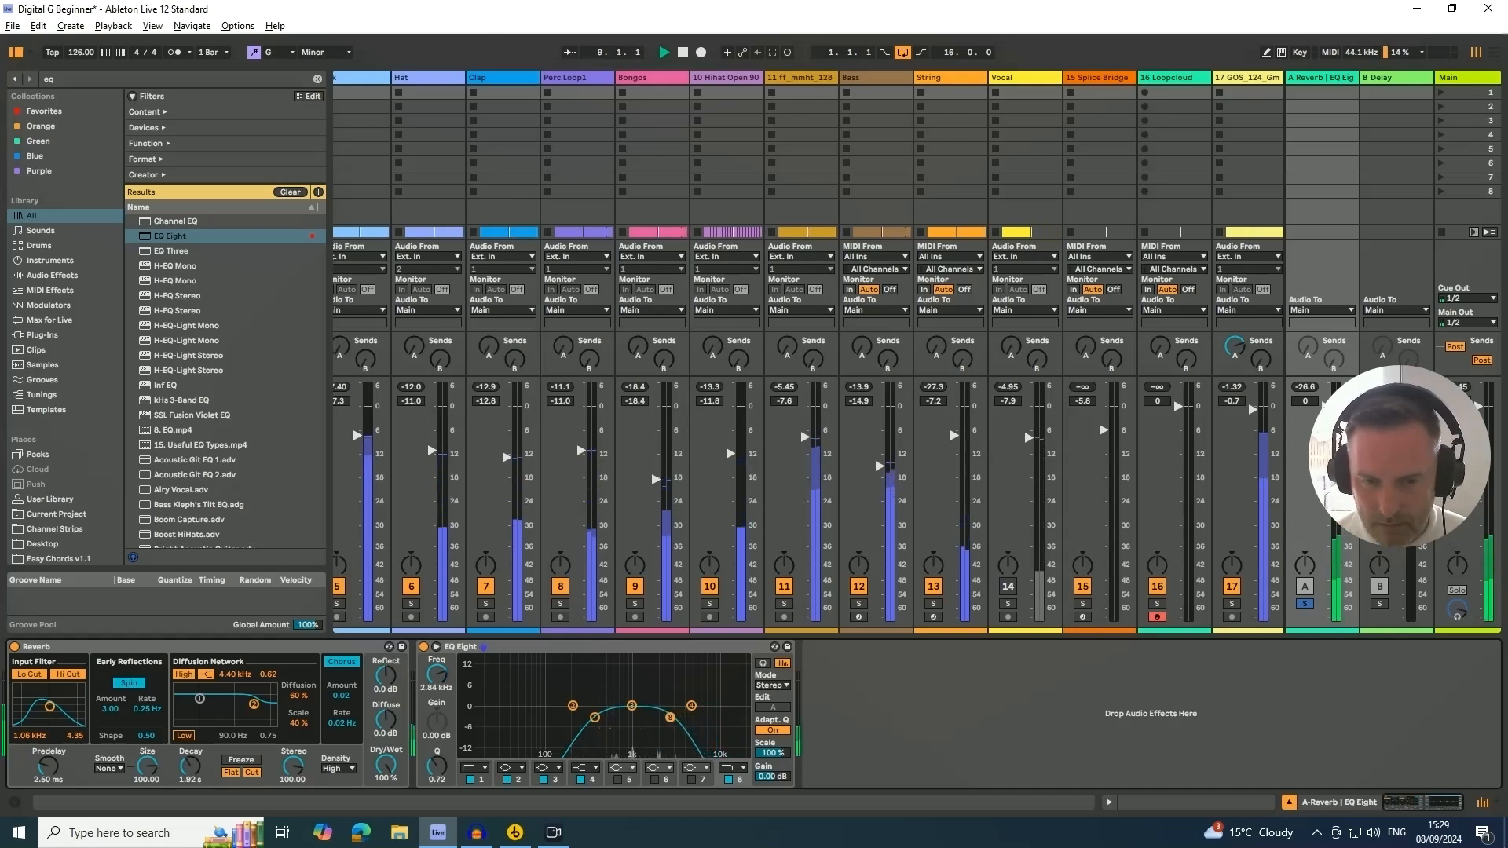
drag(680, 716, 598, 717)
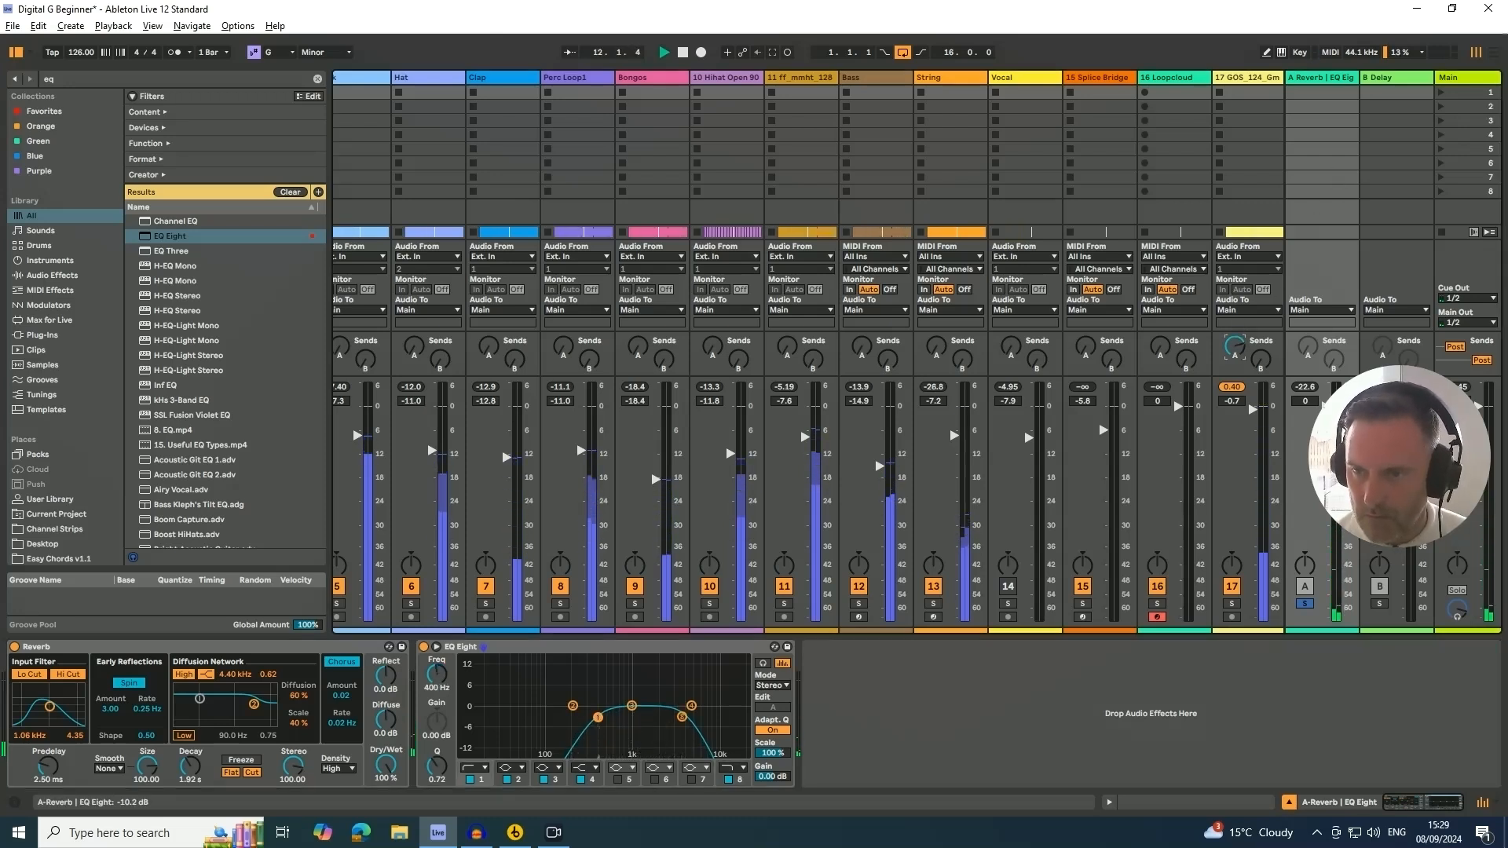
Add the GOS_124 track to the solo, show the B Delay return's device and stop playback
click(1235, 603)
drag(1402, 442, 1401, 236)
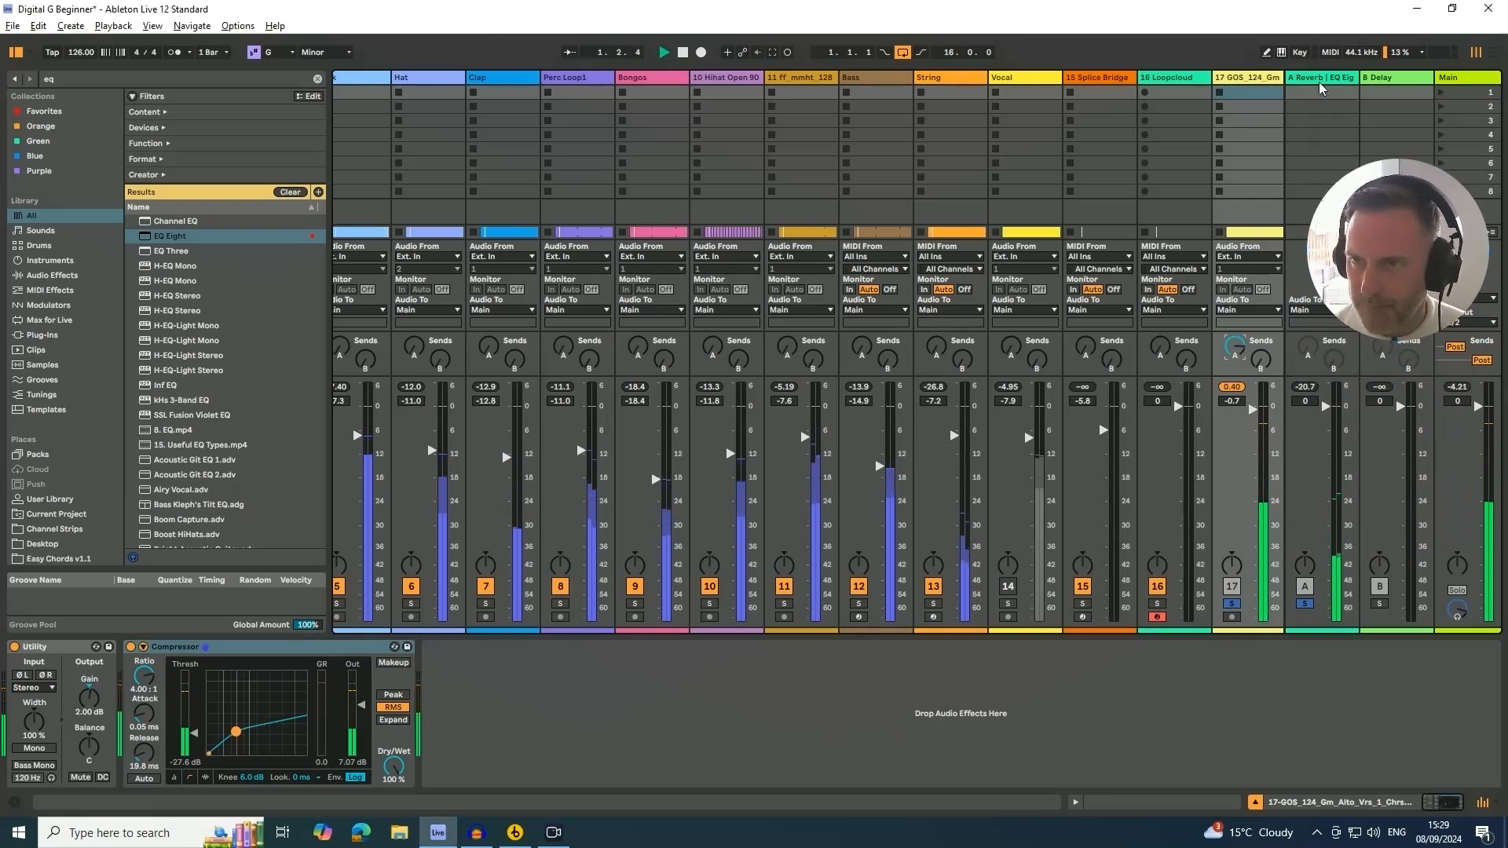
click(1384, 78)
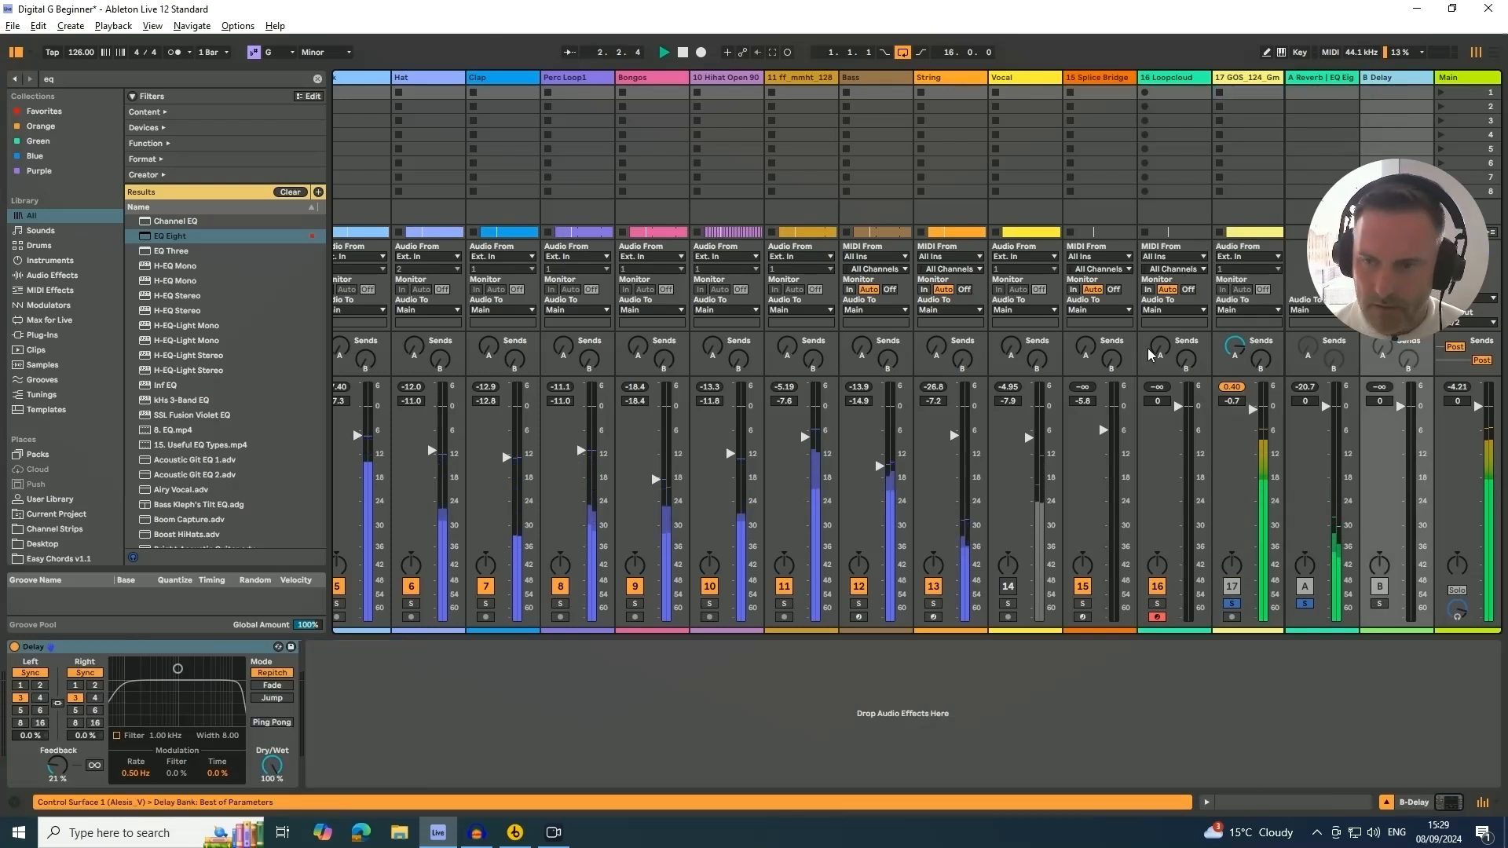
key(space)
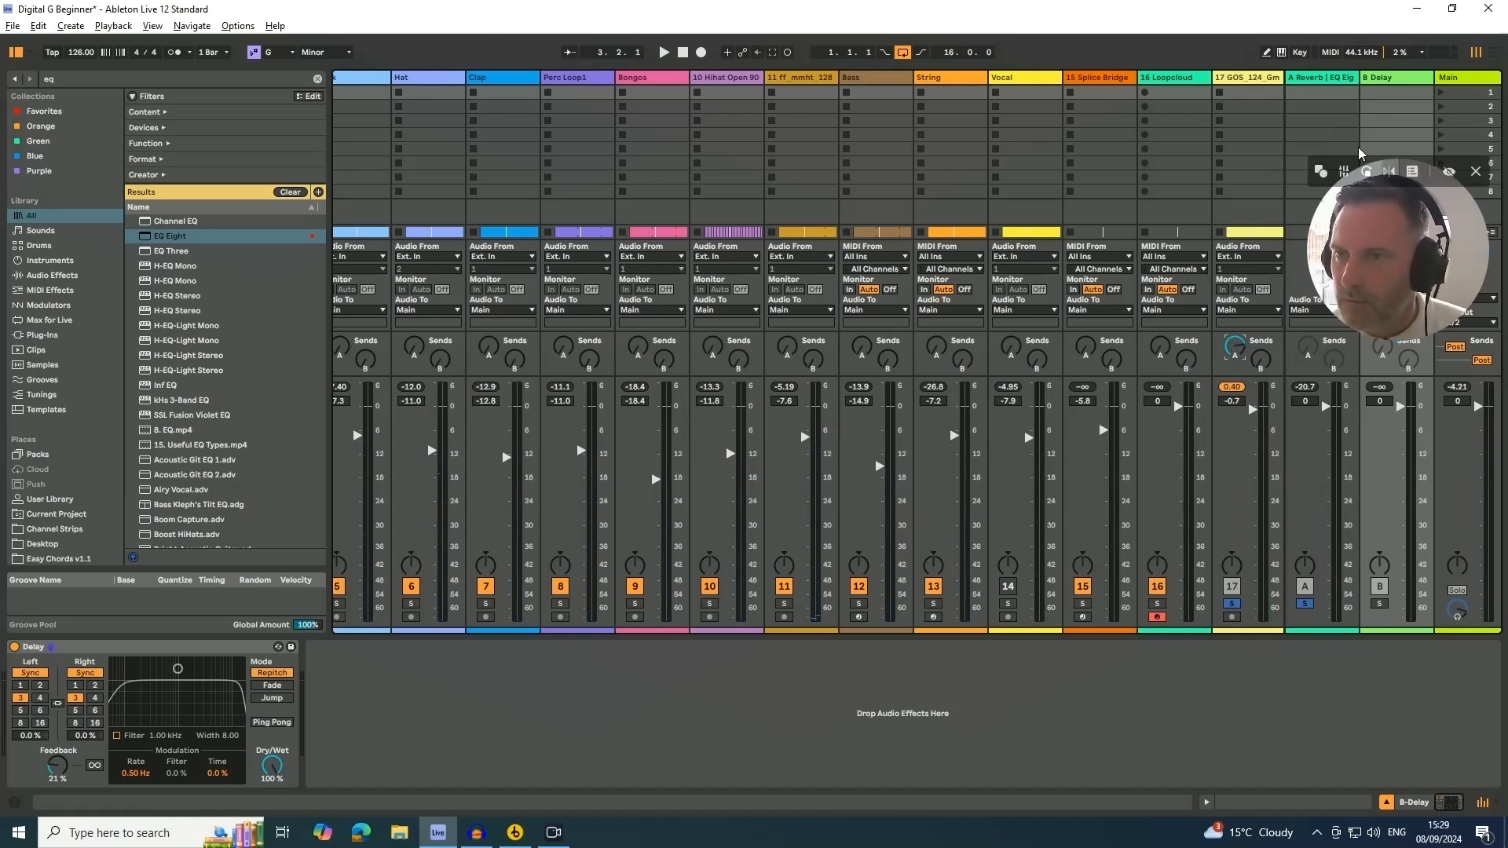
Switch between the A Reverb and B Delay return devices to review their settings
drag(1420, 269, 1427, 215)
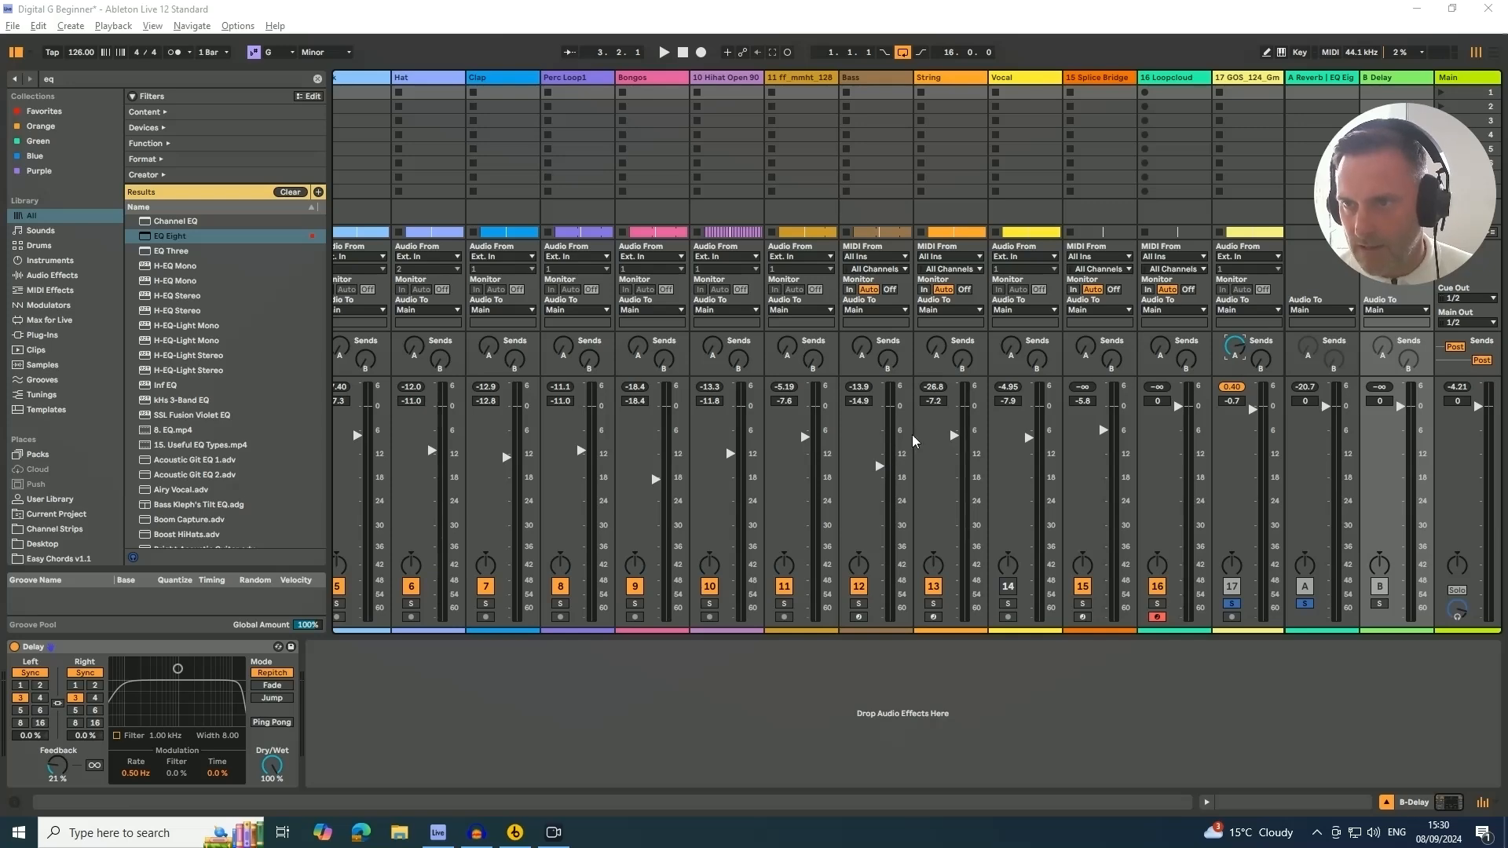
click(1311, 77)
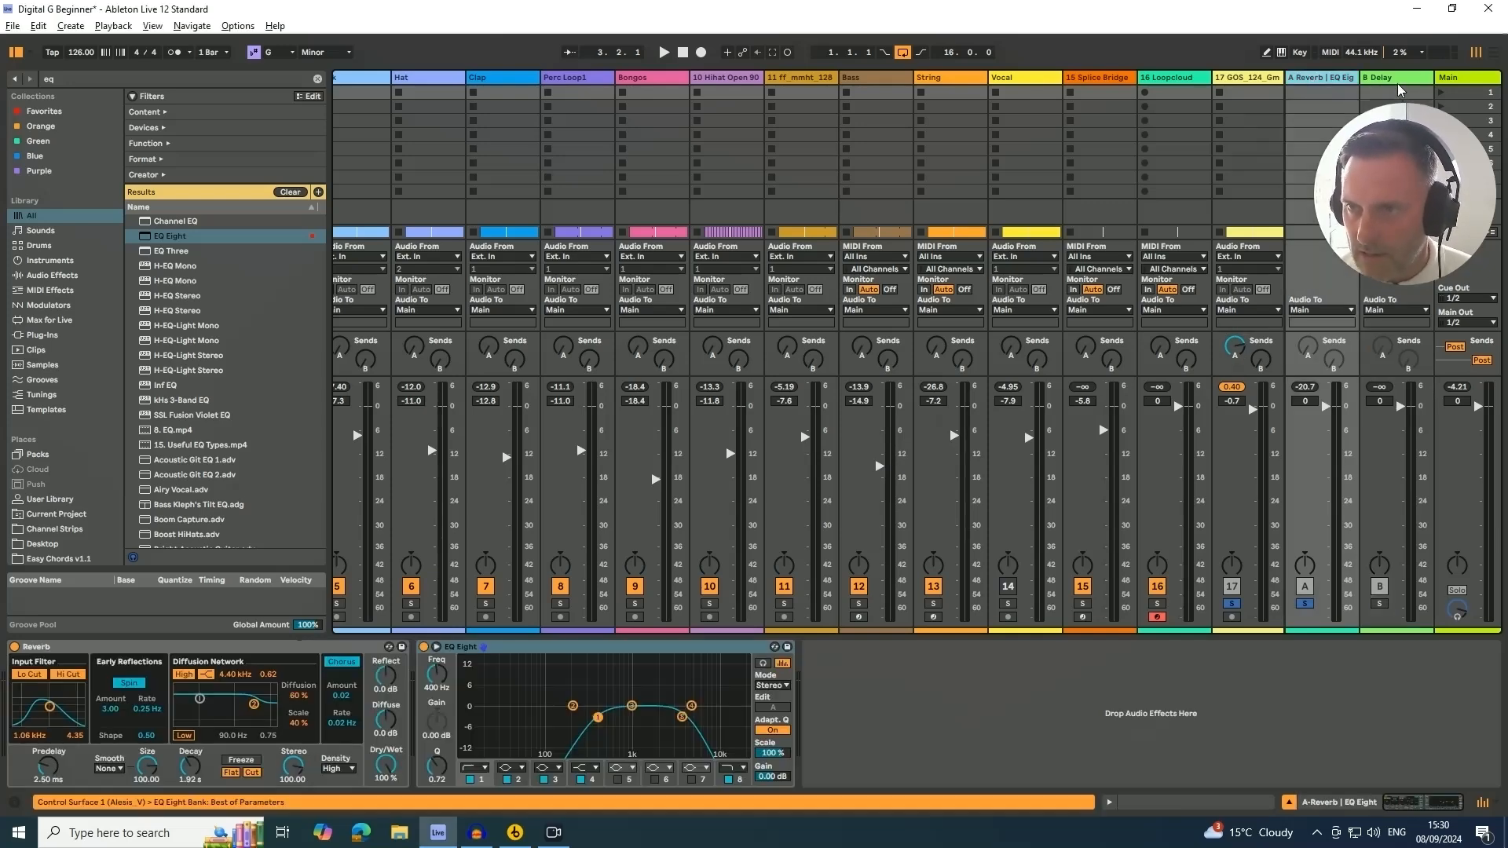
click(1397, 83)
click(1341, 79)
click(1370, 77)
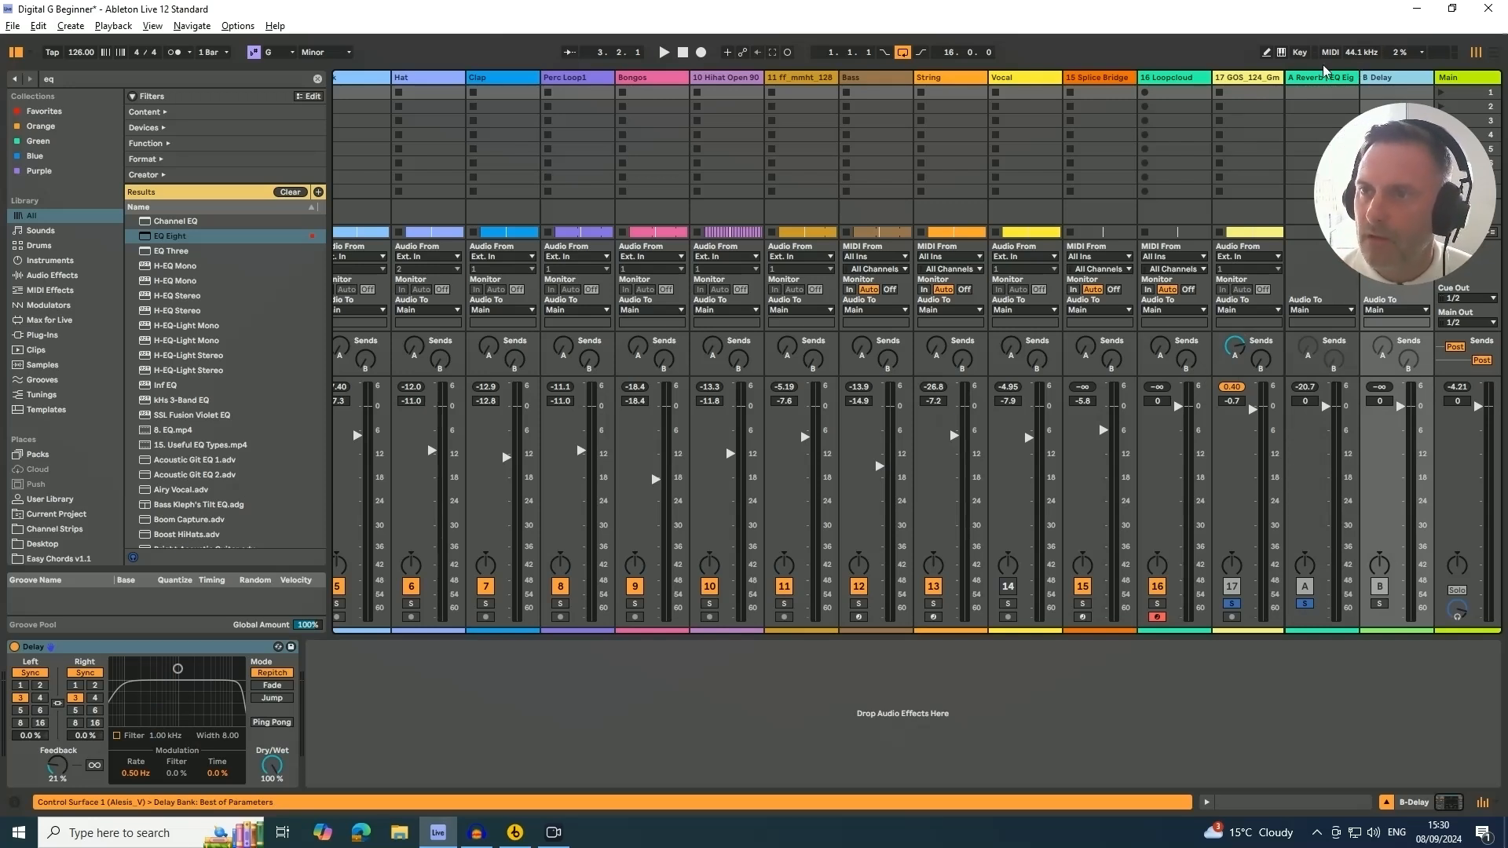
Lower the GOS_124 track's Reverb send to about -9.5 dB and restart playback
click(1235, 347)
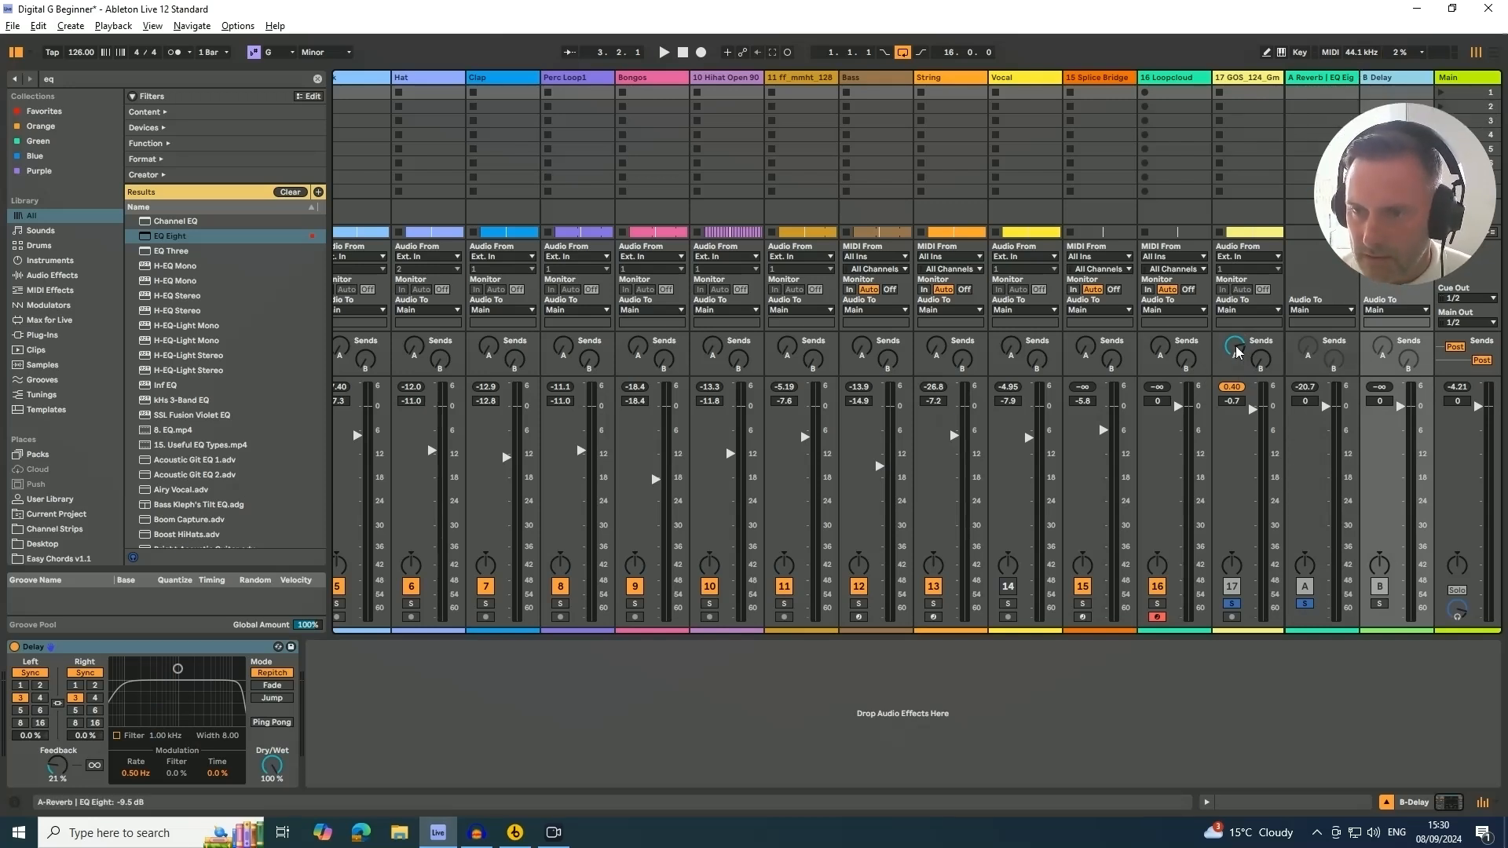
drag(1235, 347, 1235, 354)
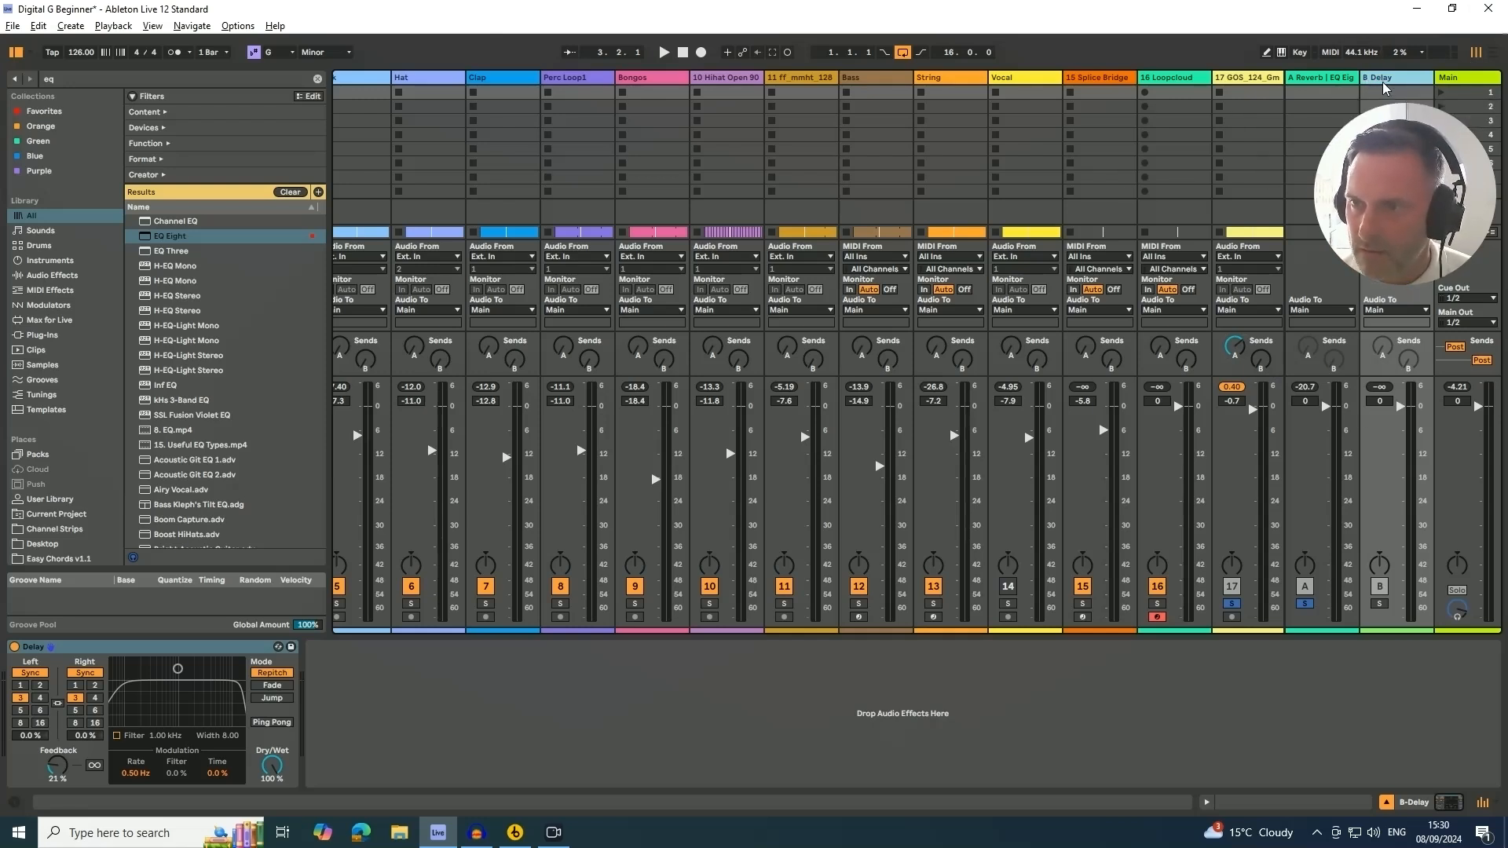
key(space)
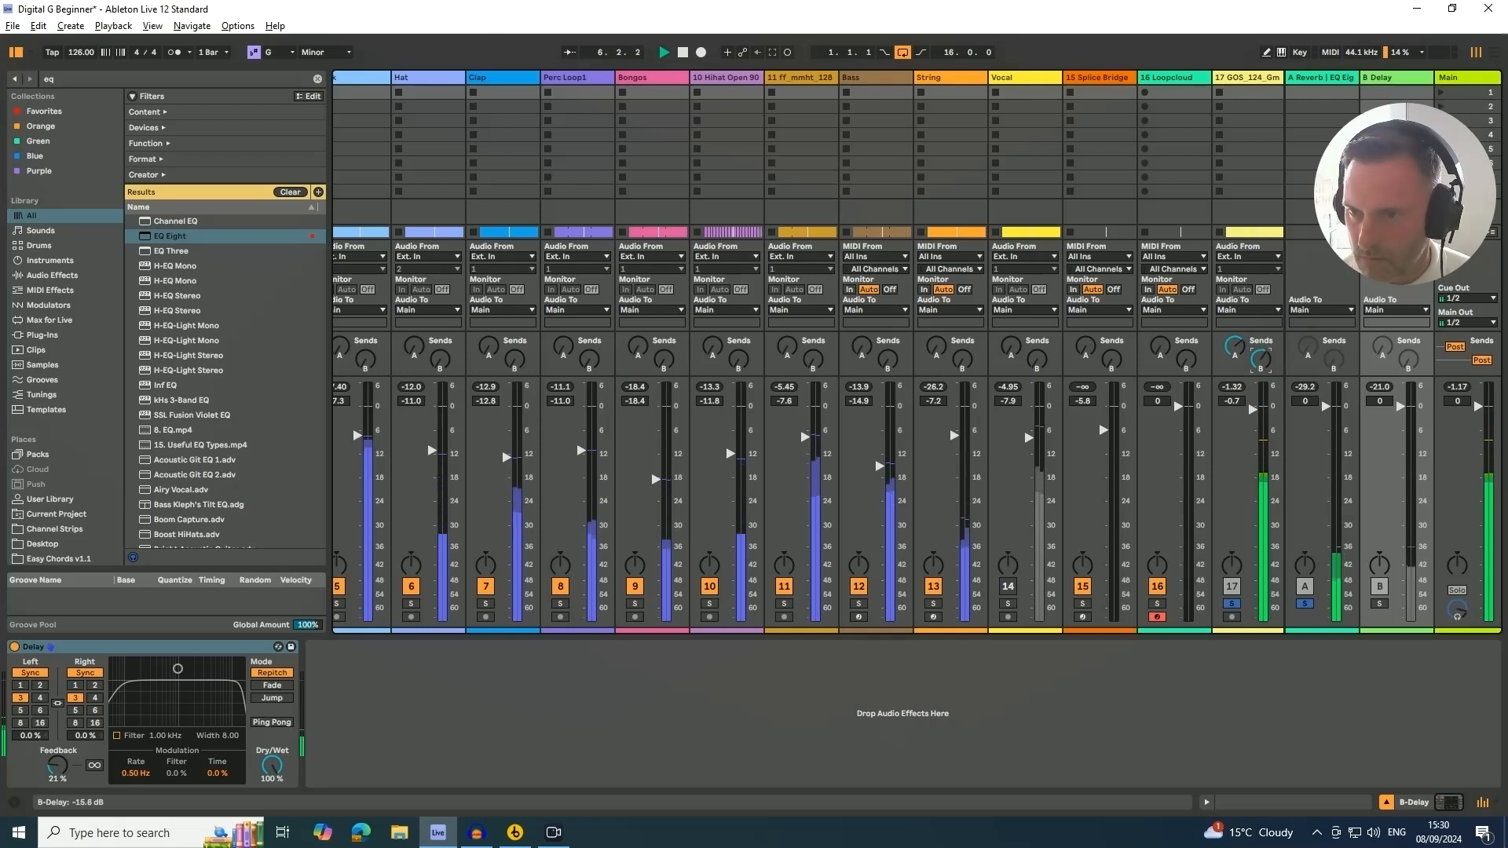
Solo the B Delay return and turn on the Delay filter at about 882 Hz with a width of 3.41
click(1382, 605)
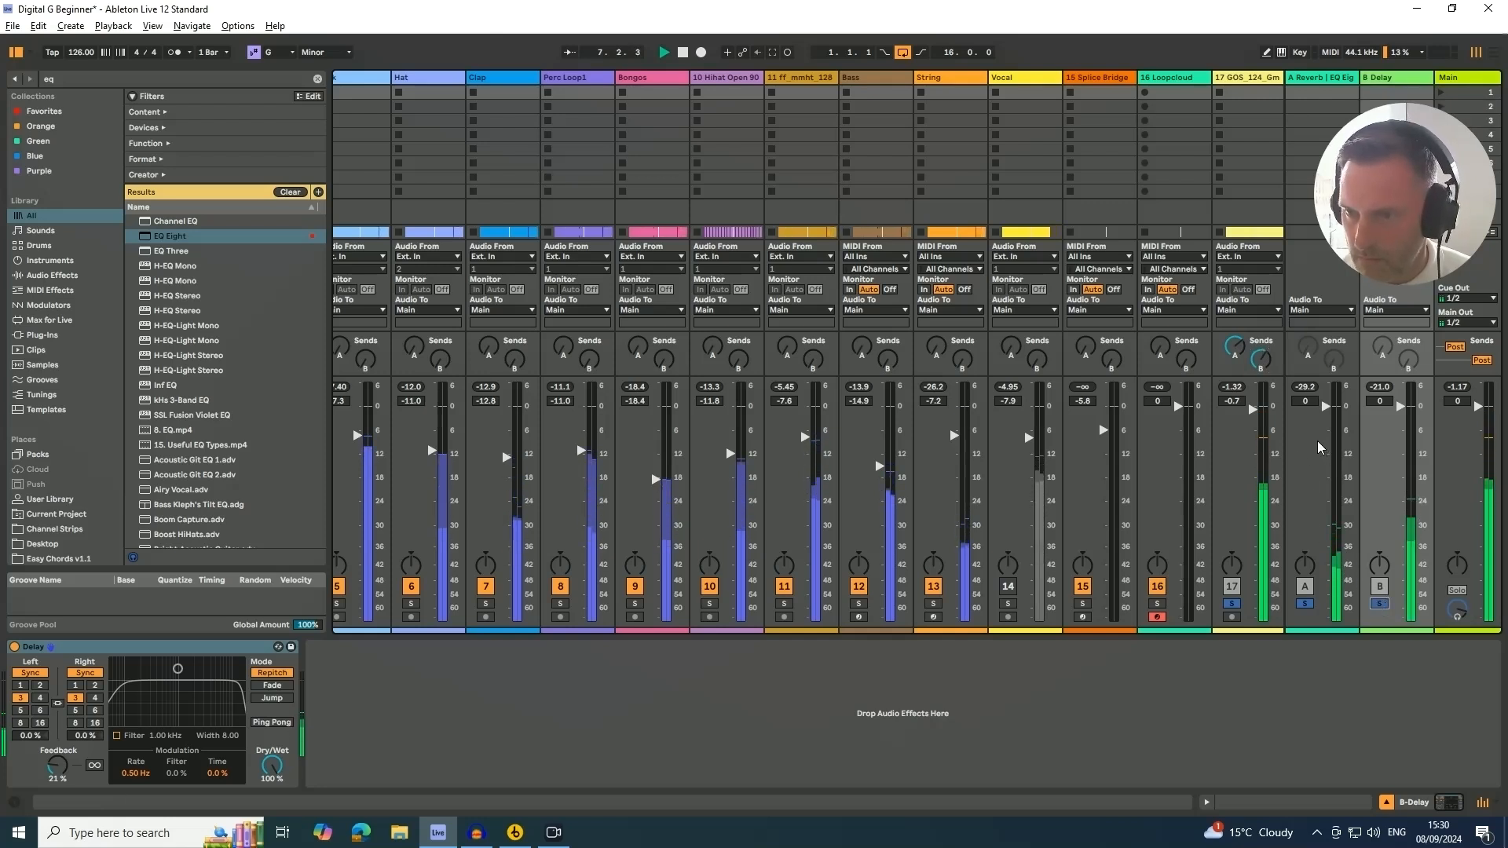
click(1260, 361)
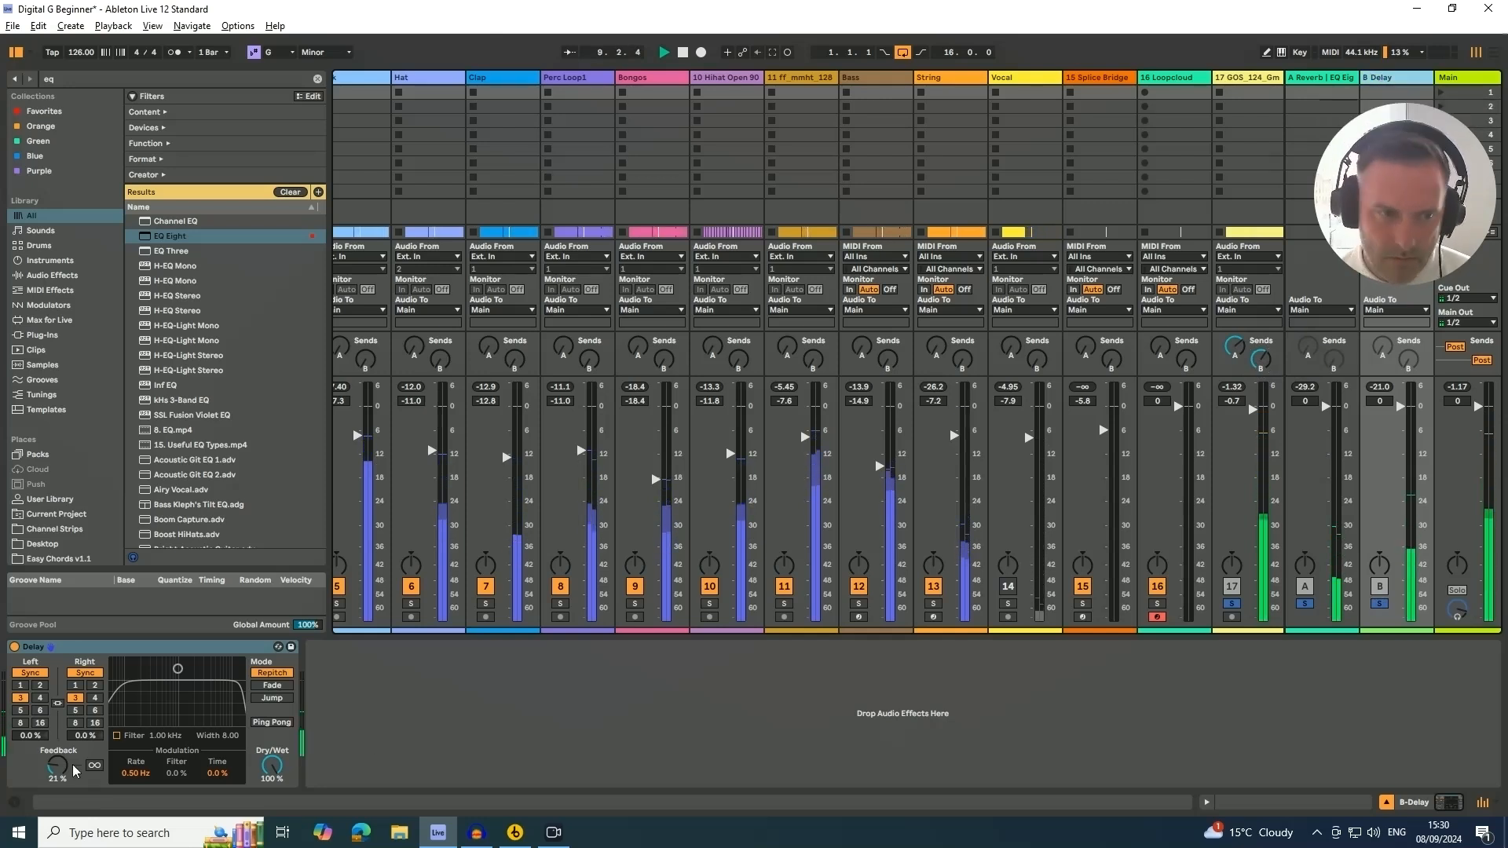
drag(172, 677, 167, 689)
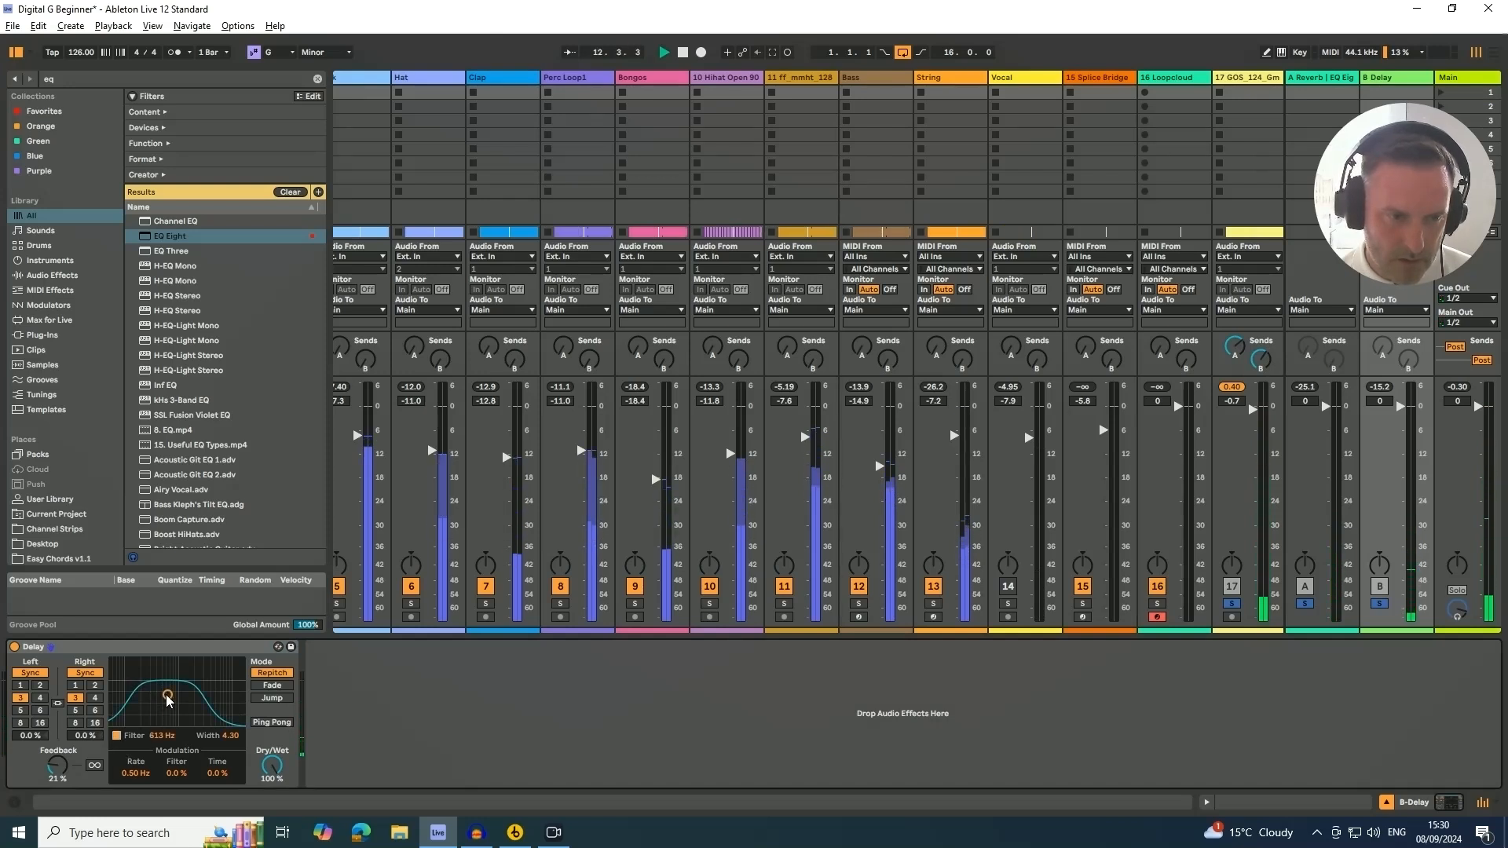
drag(168, 696, 176, 702)
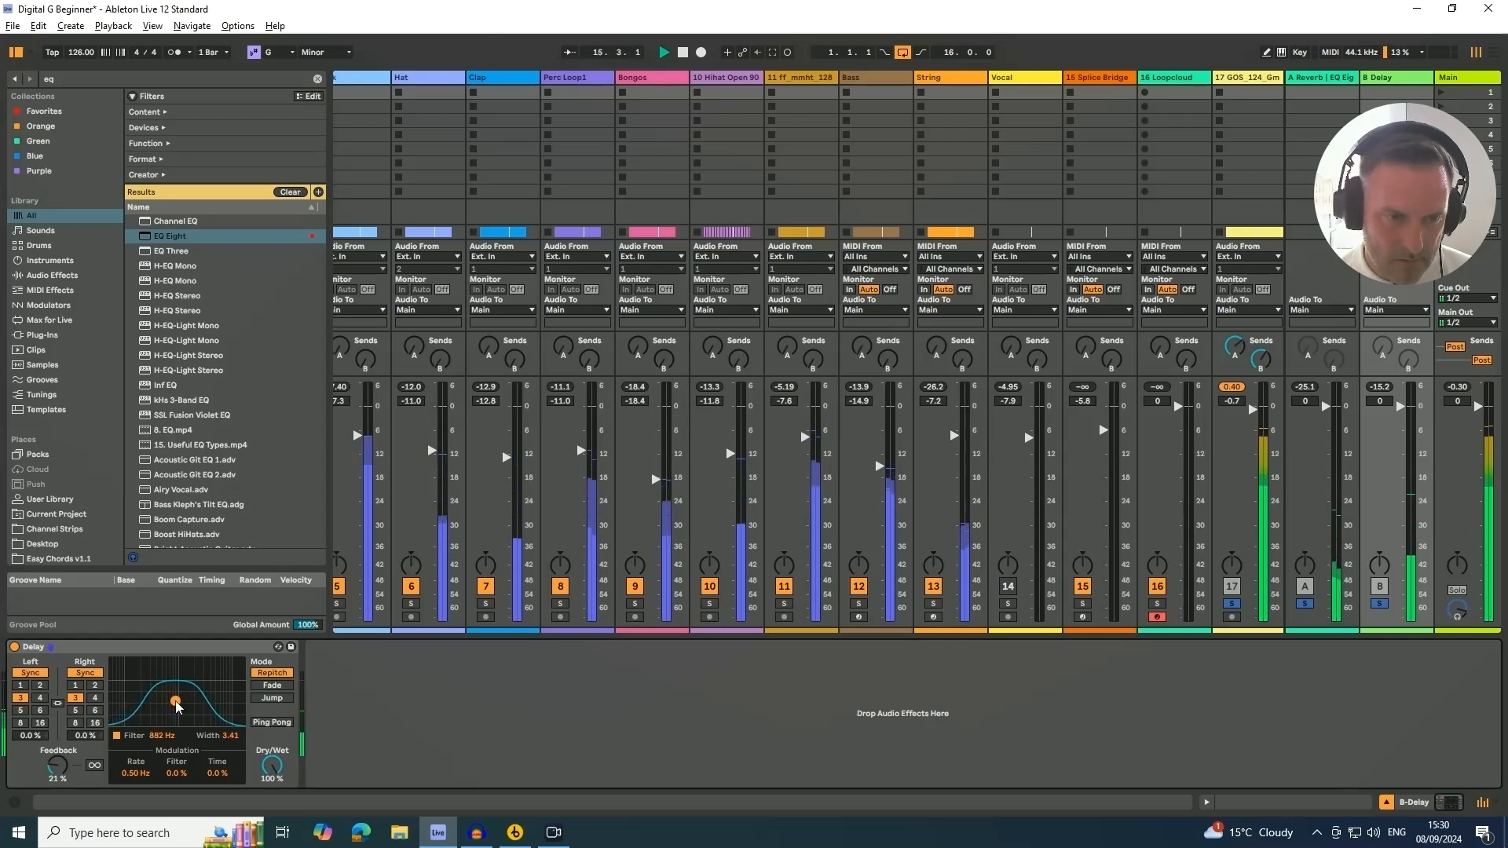
Enable Ping Pong on the Delay and lower its feedback to about 19%
click(264, 723)
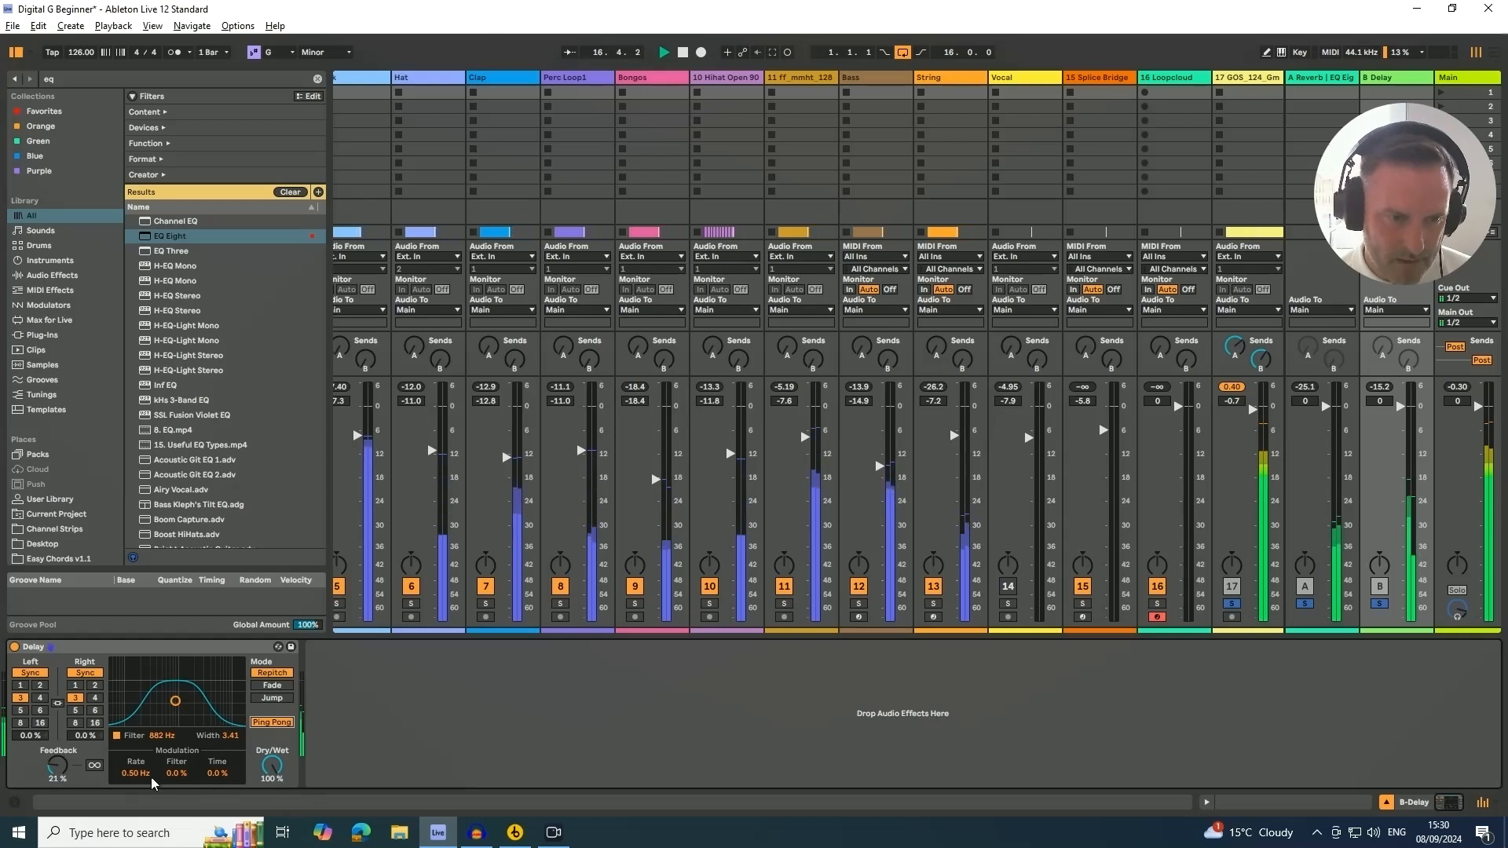
click(49, 770)
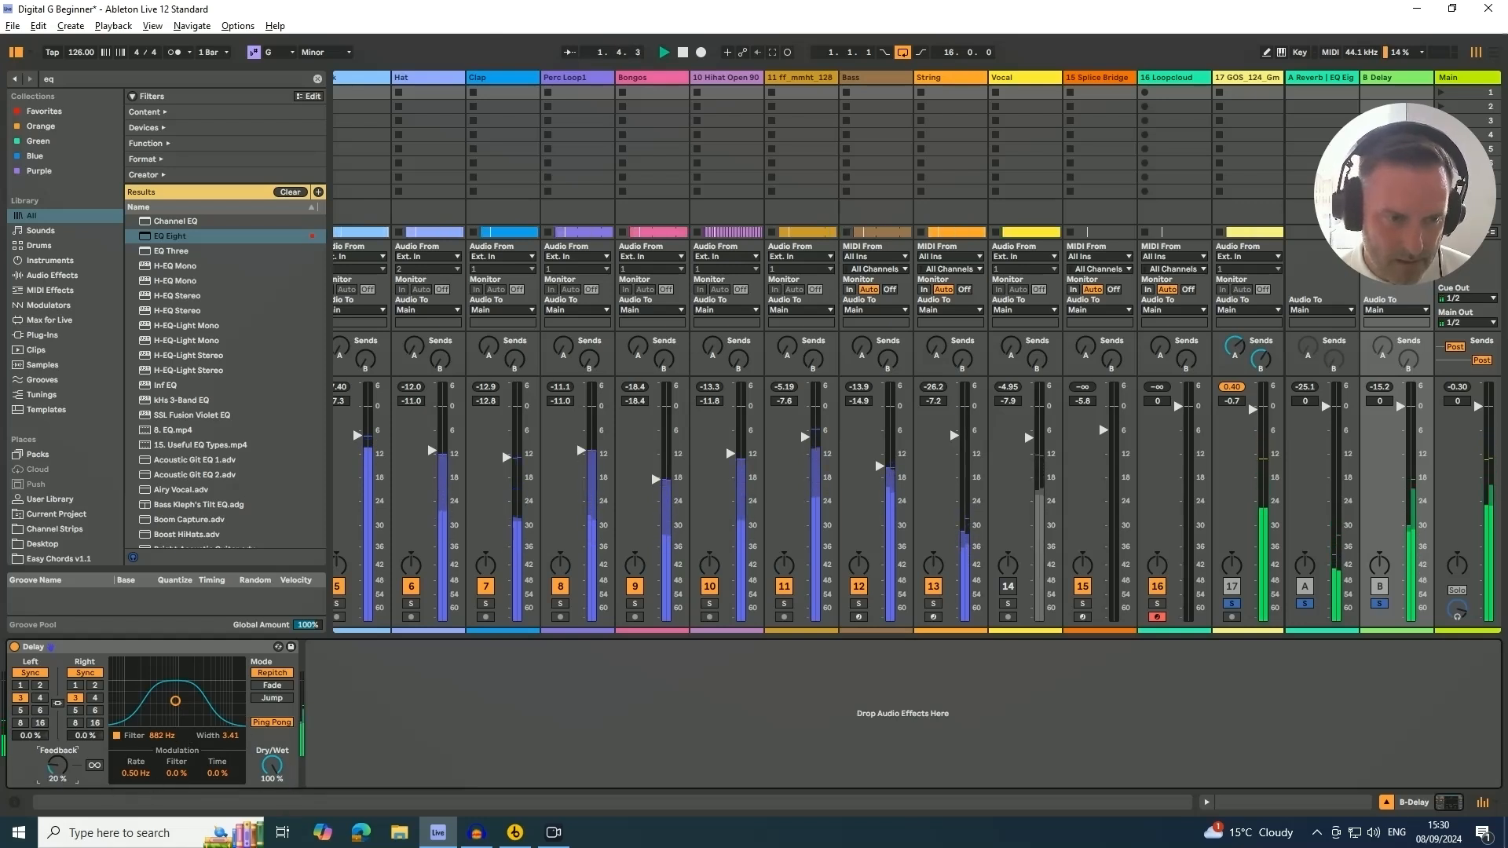
click(1261, 359)
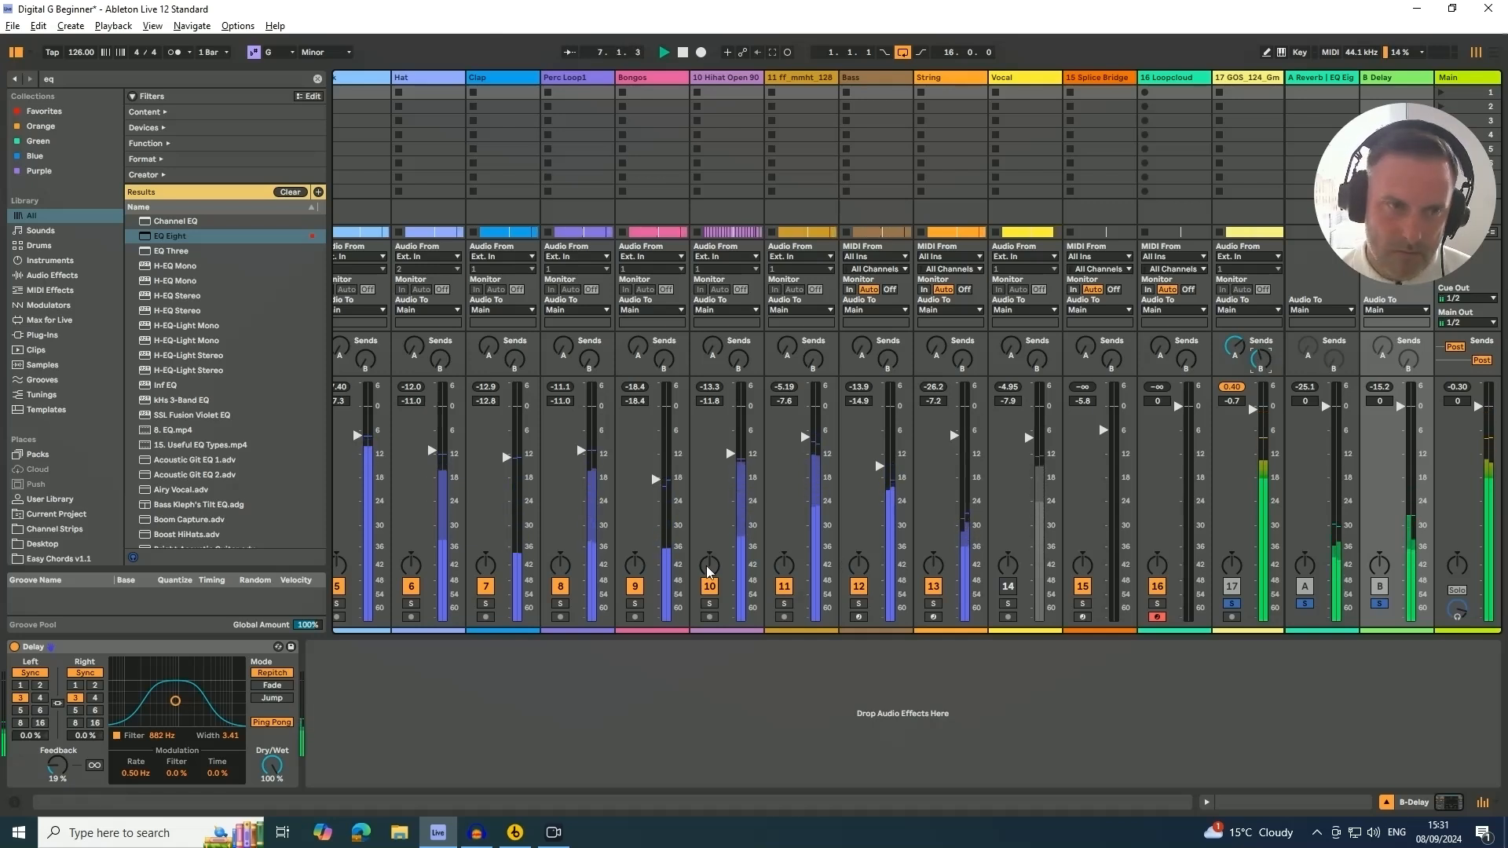
Search the browser for EQ and add EQ Eight to the B Delay return chain
click(83, 79)
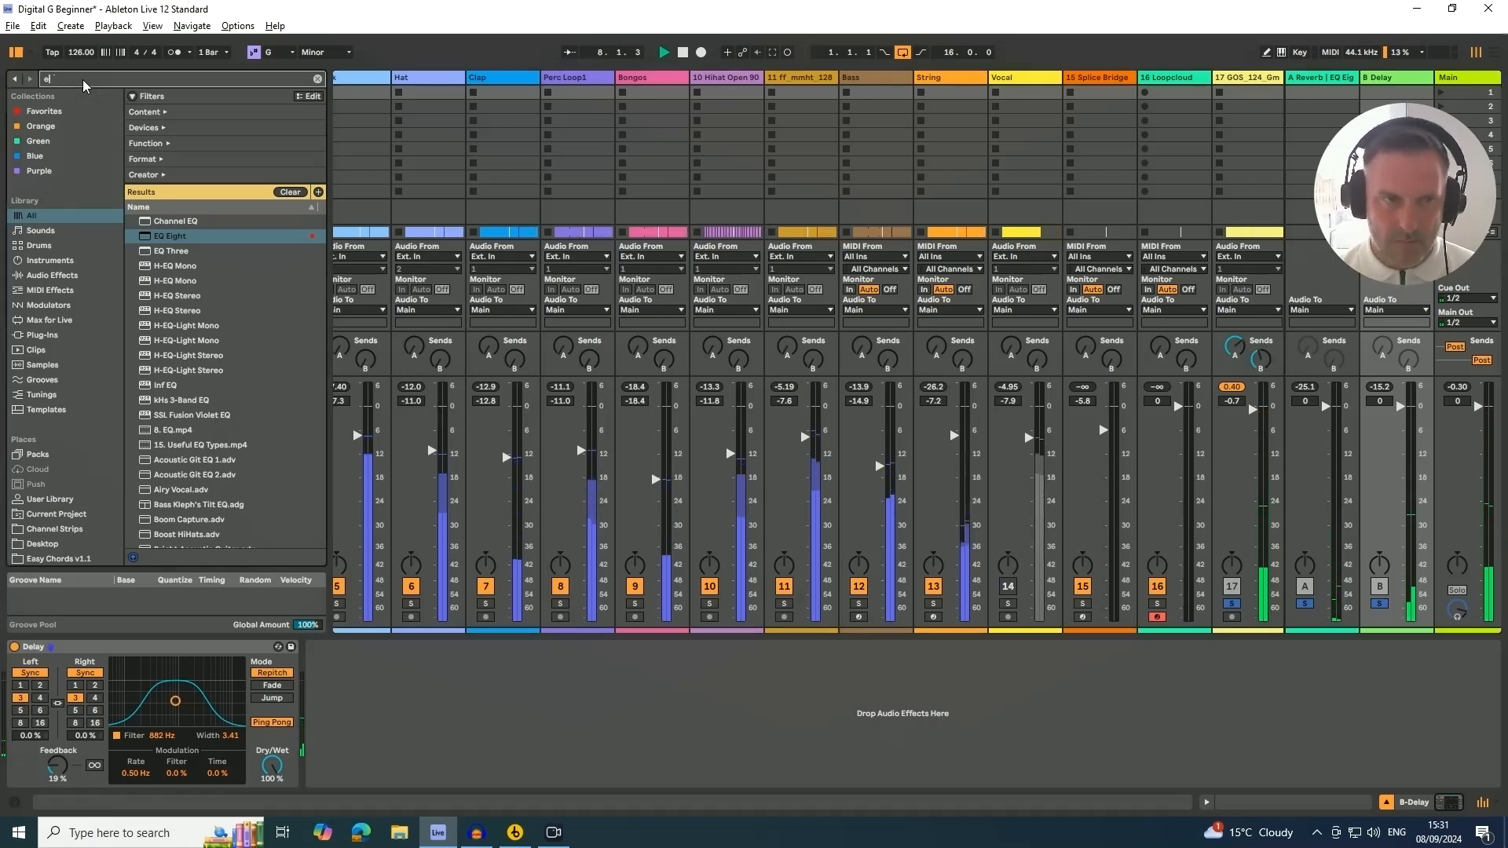
key(BackSpace)
text(eq)
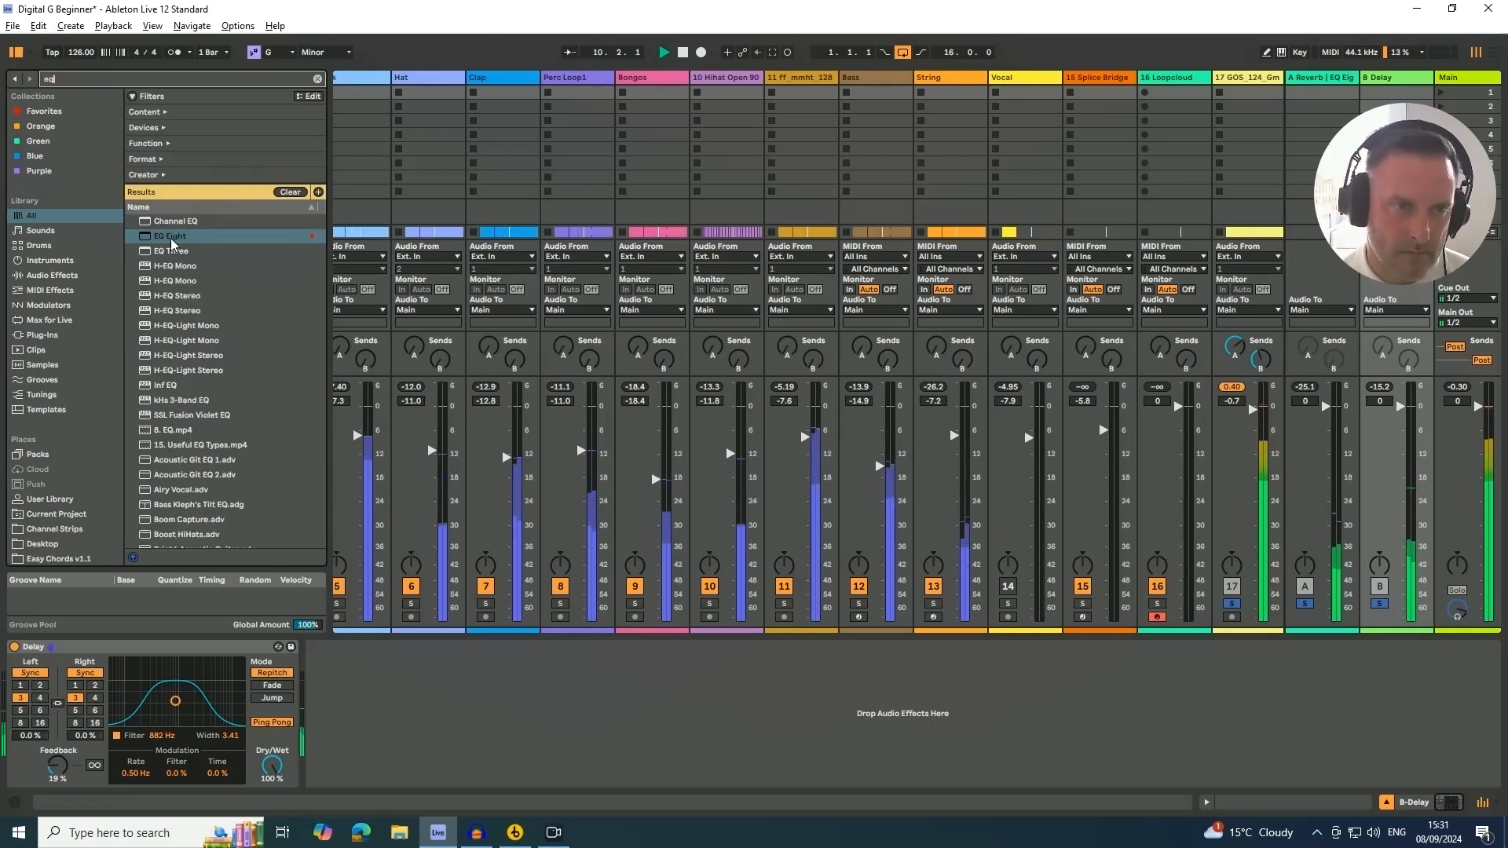
drag(171, 242, 280, 386)
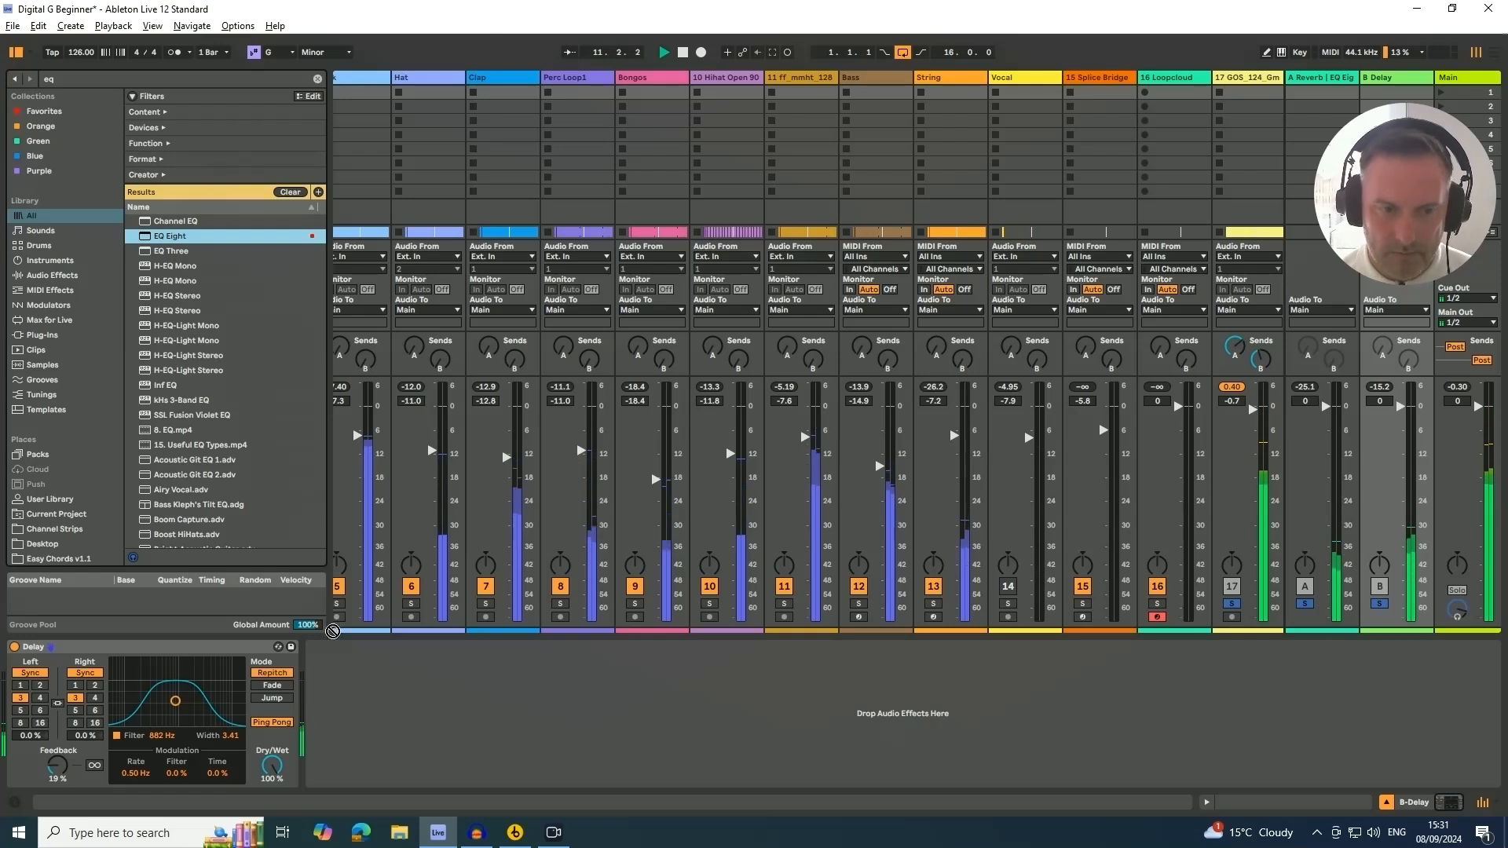
drag(347, 685, 347, 685)
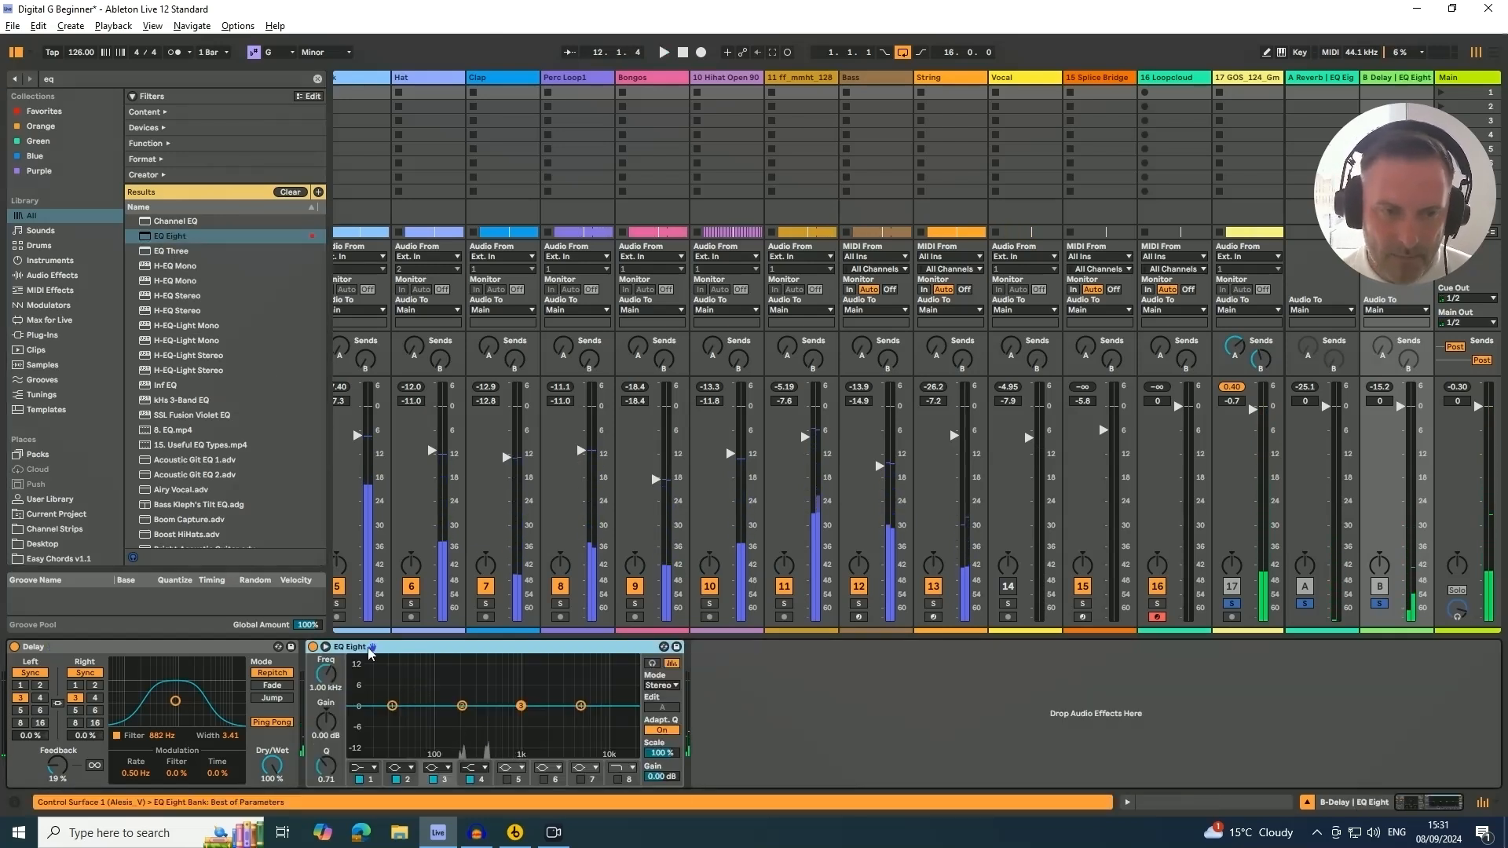
Set the first EQ Eight band to a low cut around 200 Hz and move another band to about 4.95 kHz, -1.61 dB
click(367, 771)
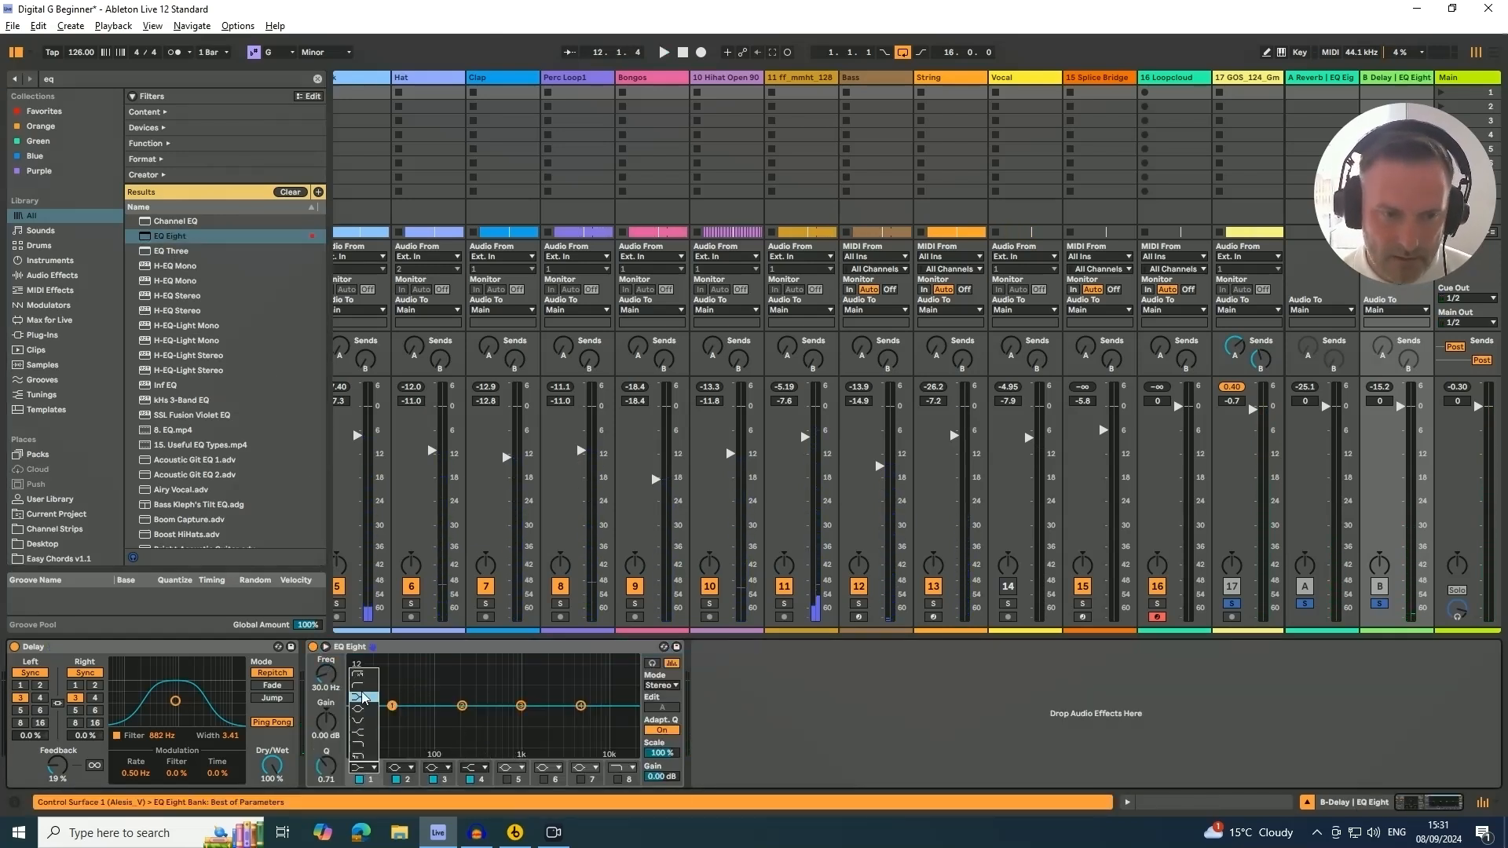
click(360, 677)
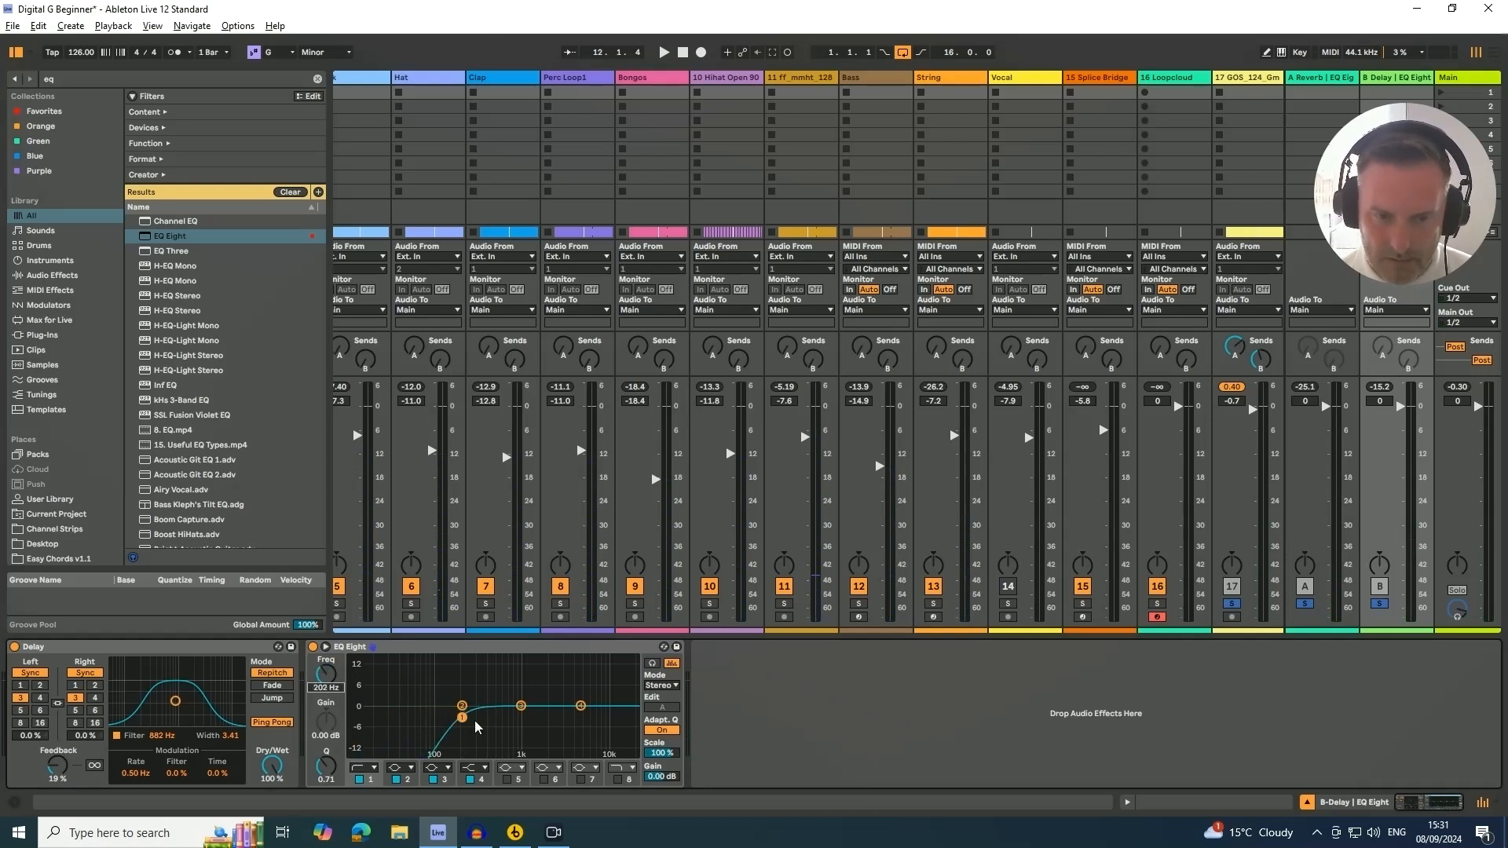
key(space)
drag(519, 707, 580, 711)
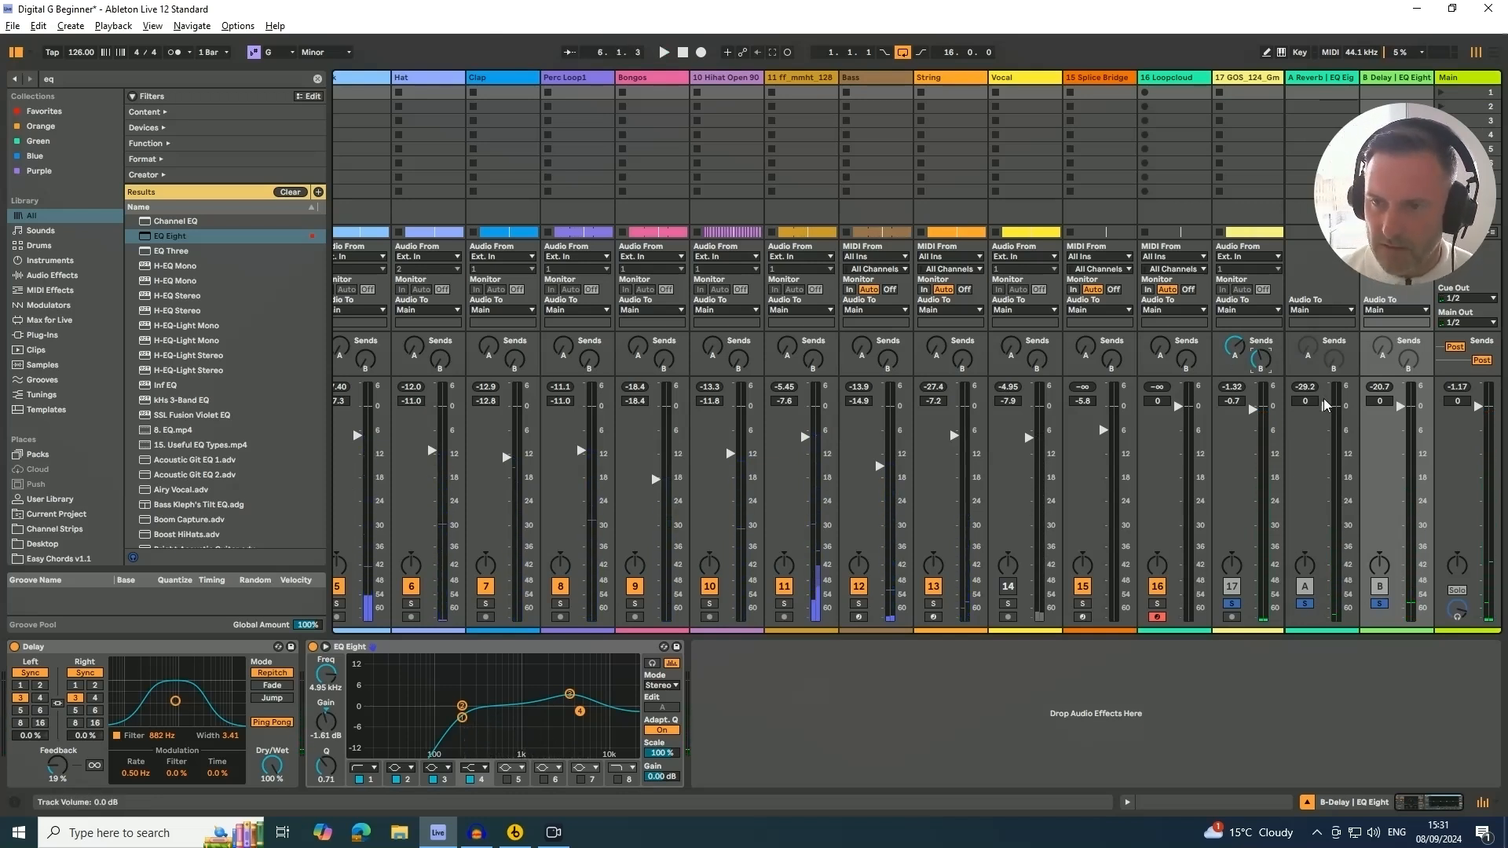
Clear the return solo, select the GOS_124 track and nudge its volume to about -0.3 dB
click(1231, 604)
key(space)
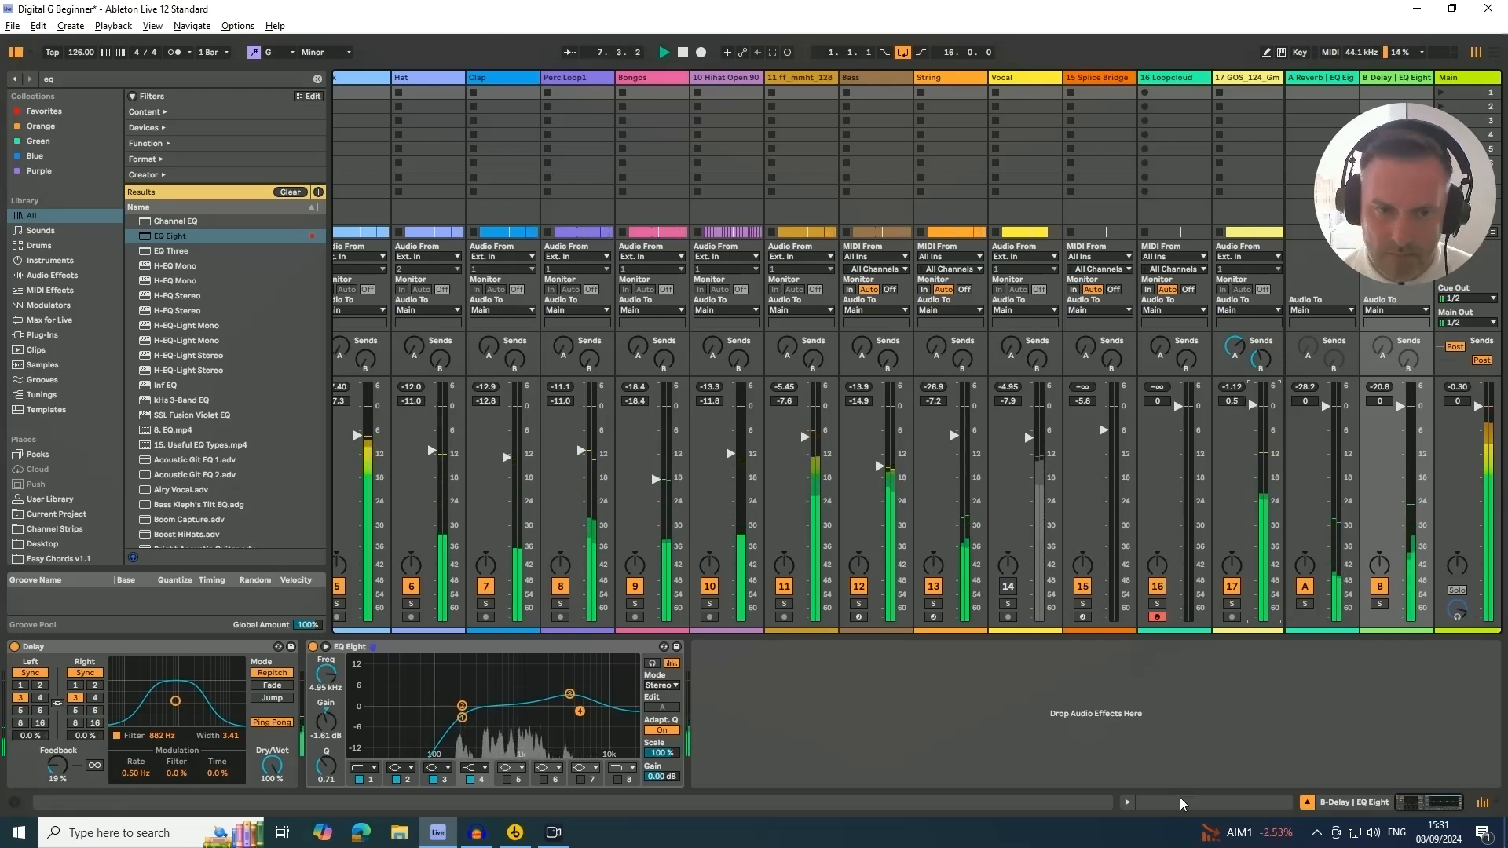
click(1237, 77)
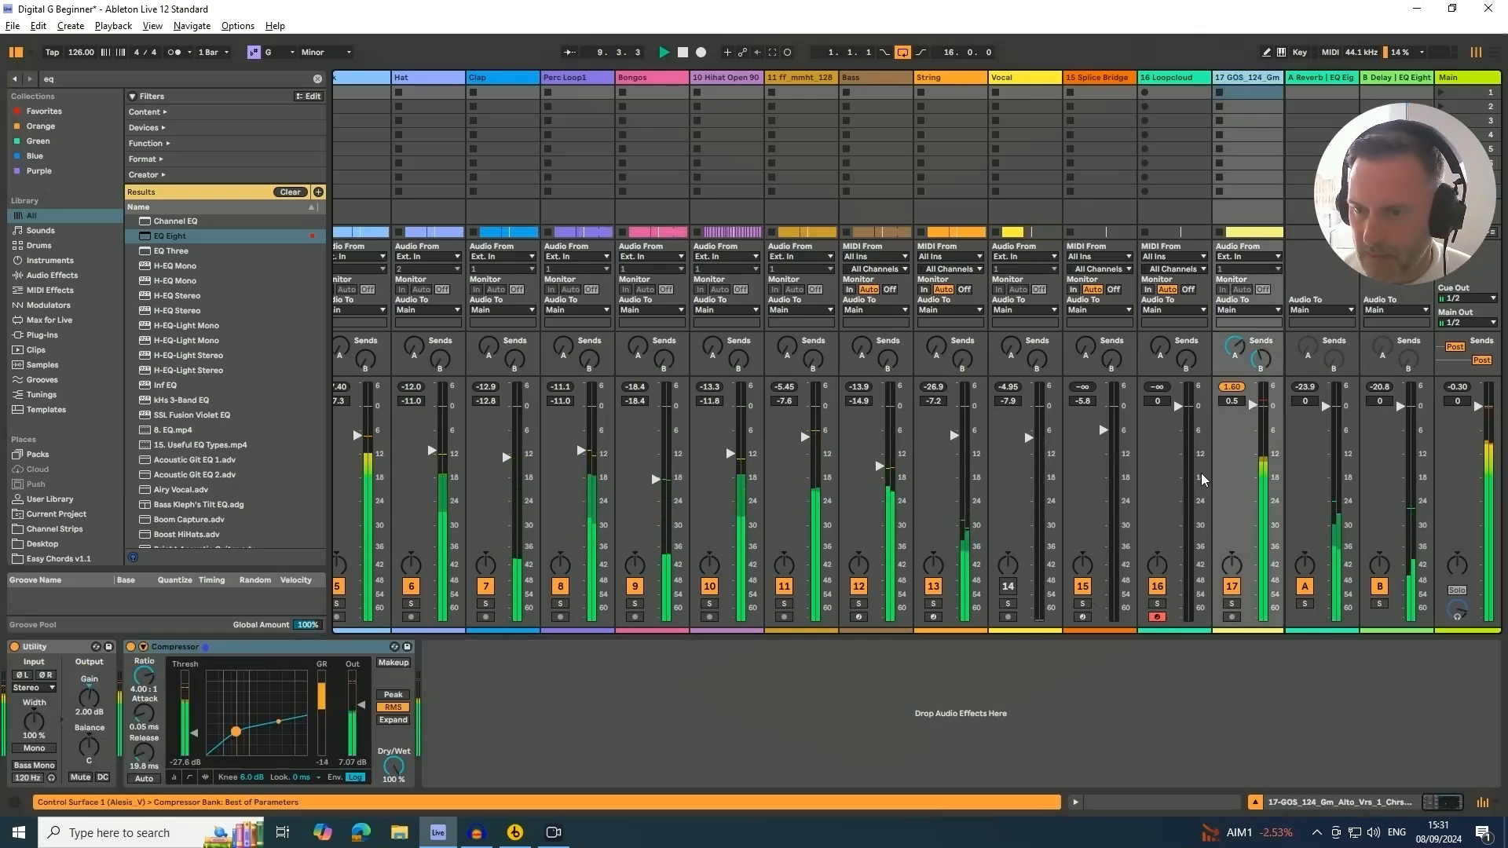
drag(1253, 406, 1253, 408)
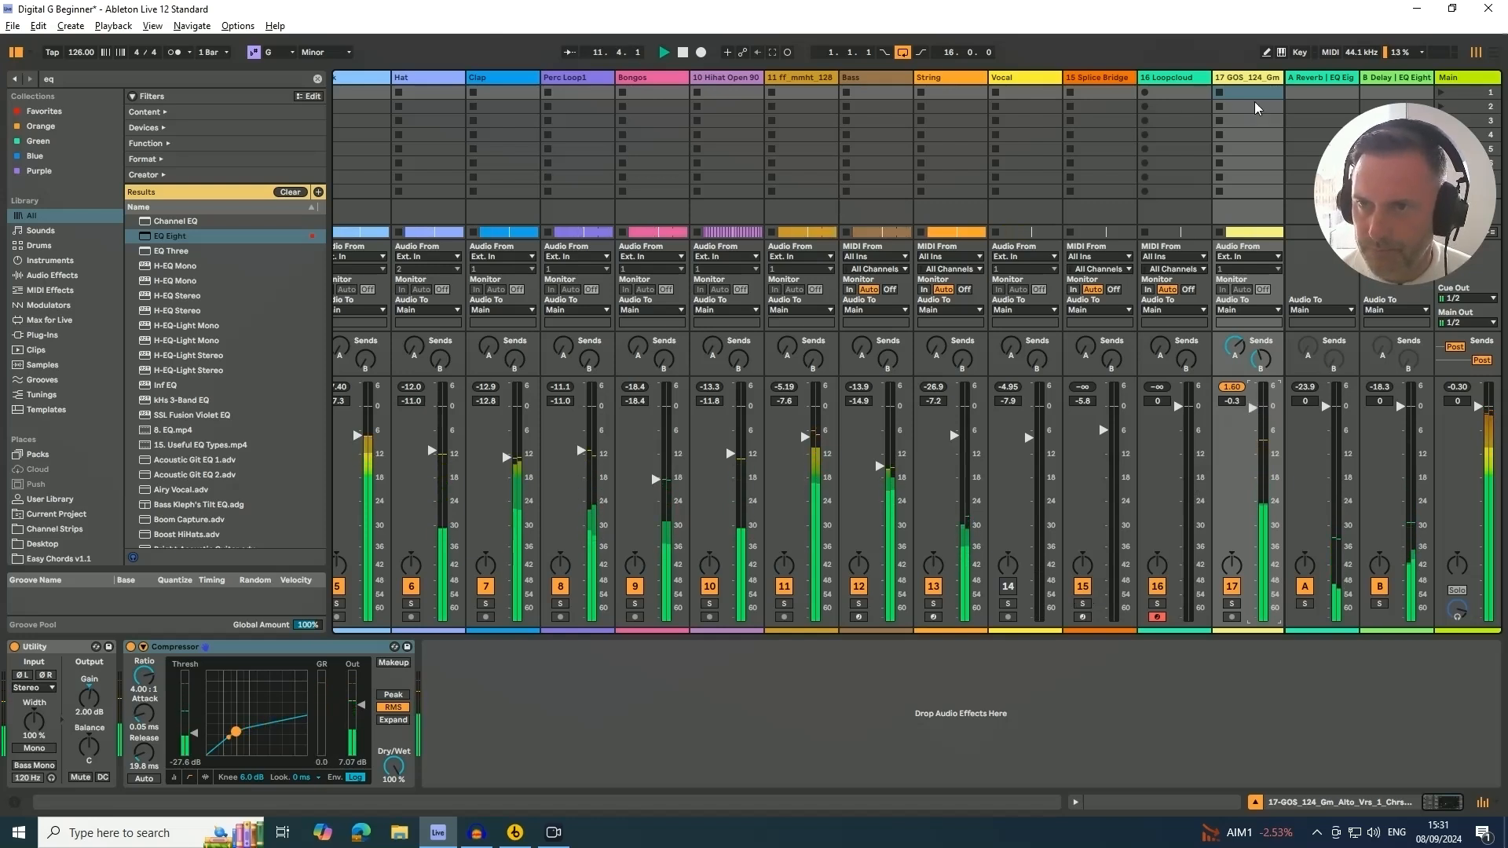
click(1250, 78)
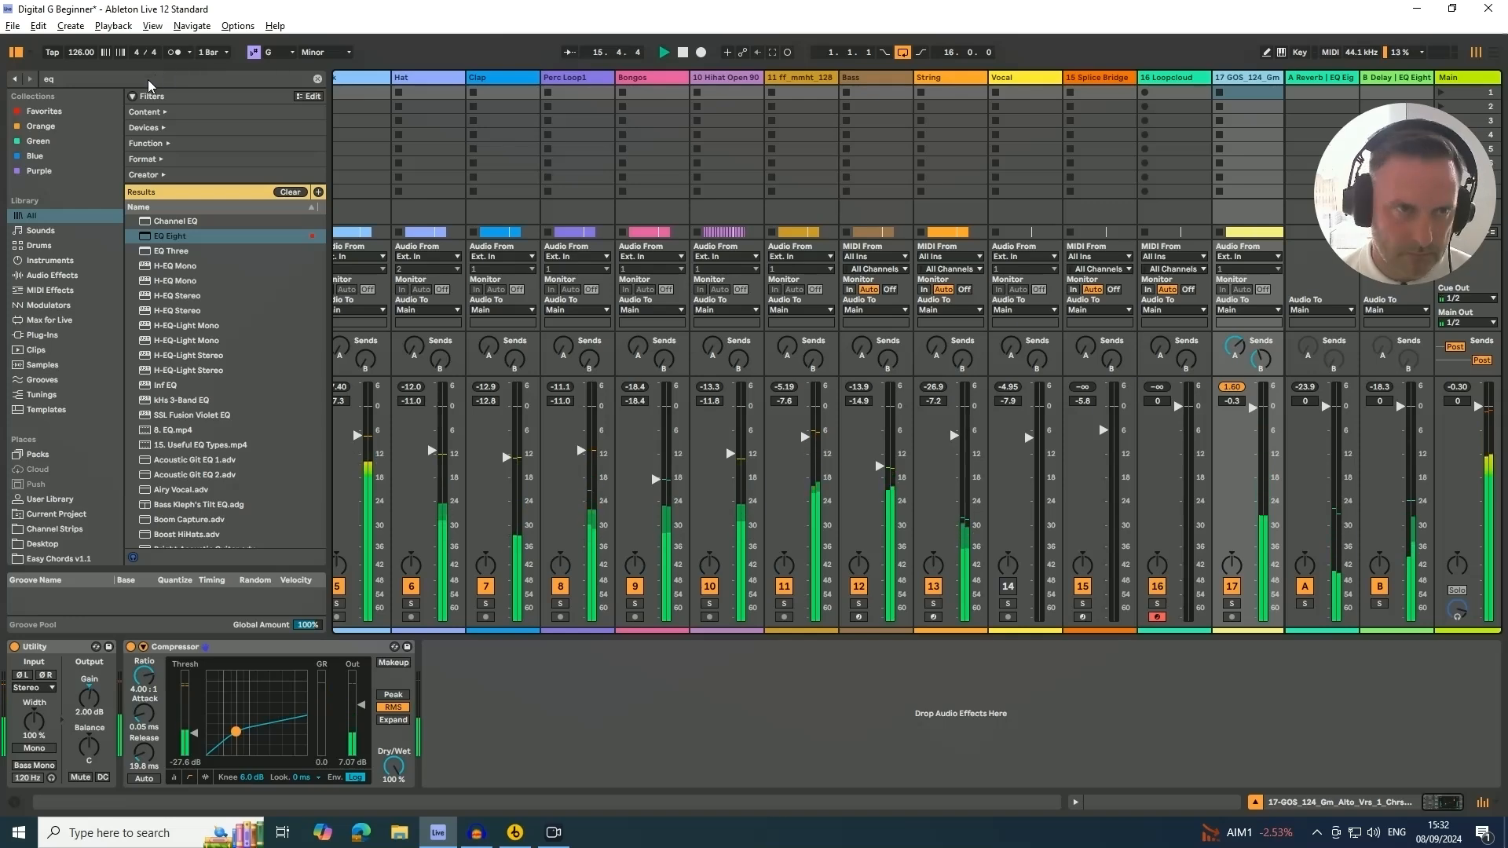
Search Audio Effects for multi and add the Multiband Compression preset after the Compressor on the GOS_124 track
drag(82, 80, 28, 78)
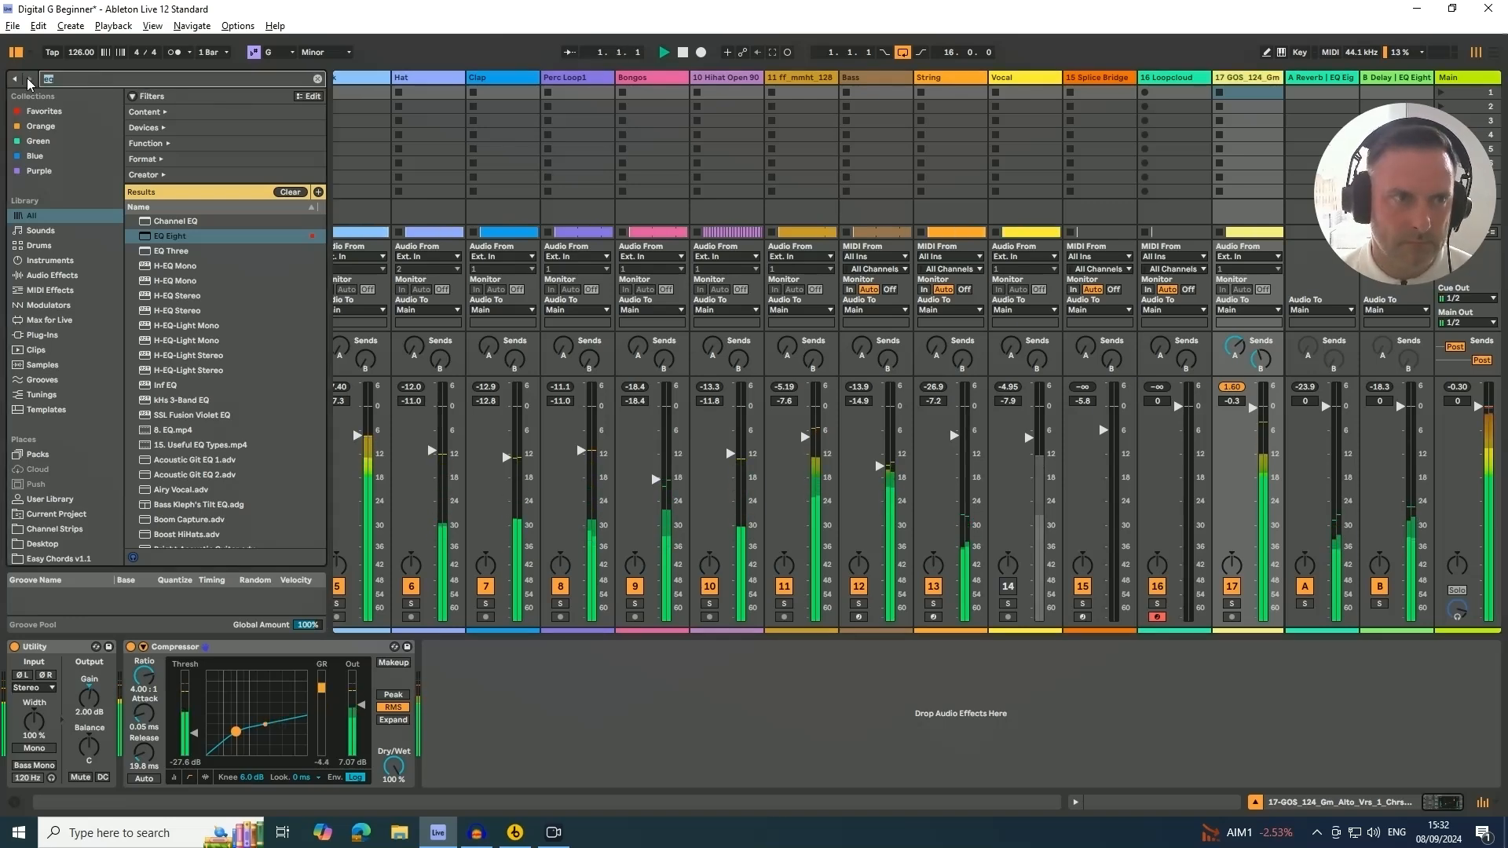
text(multi)
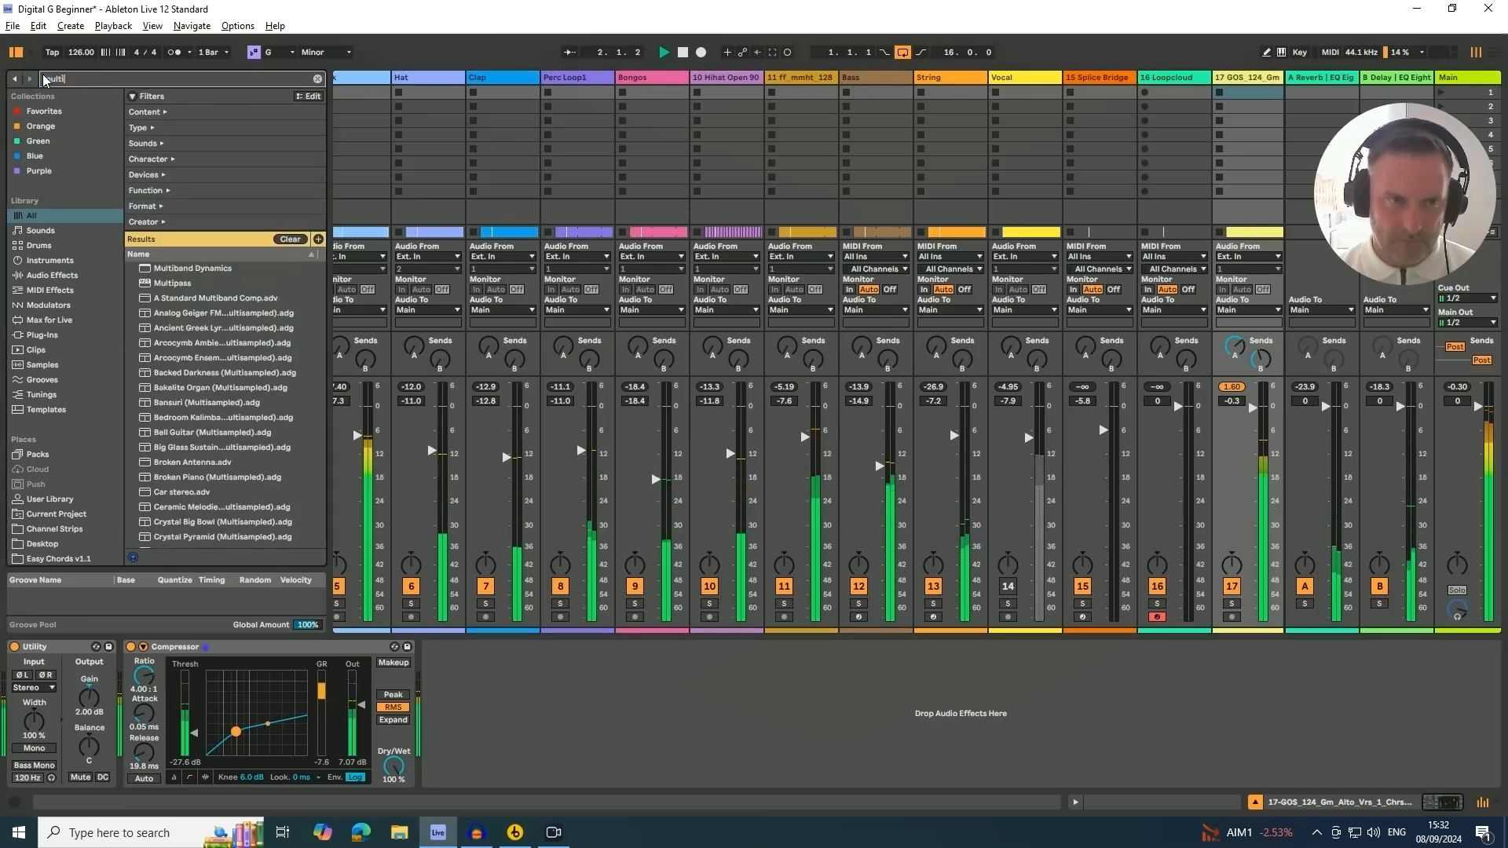
click(50, 275)
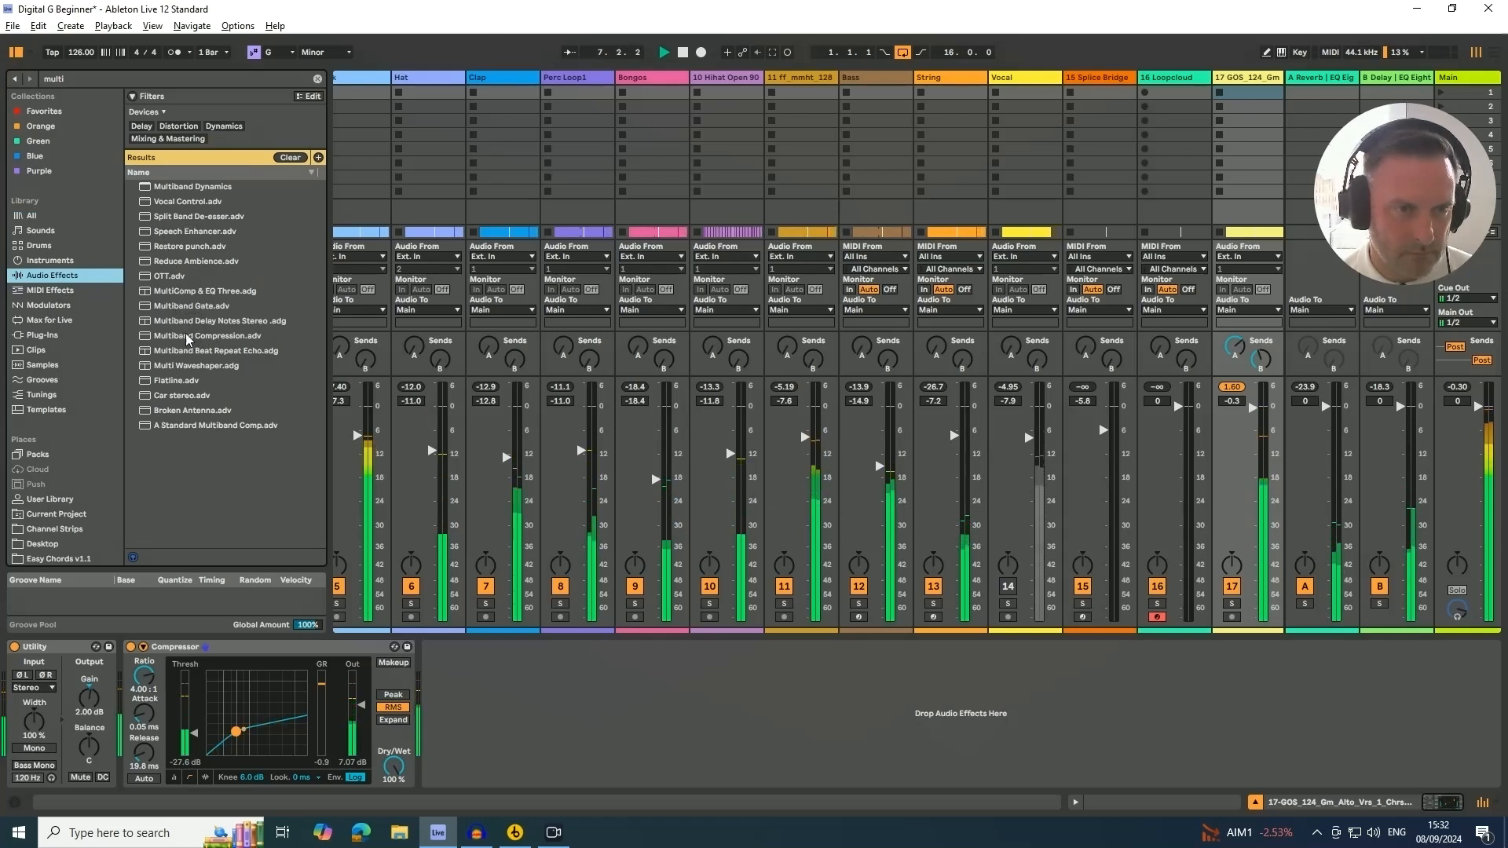
click(185, 336)
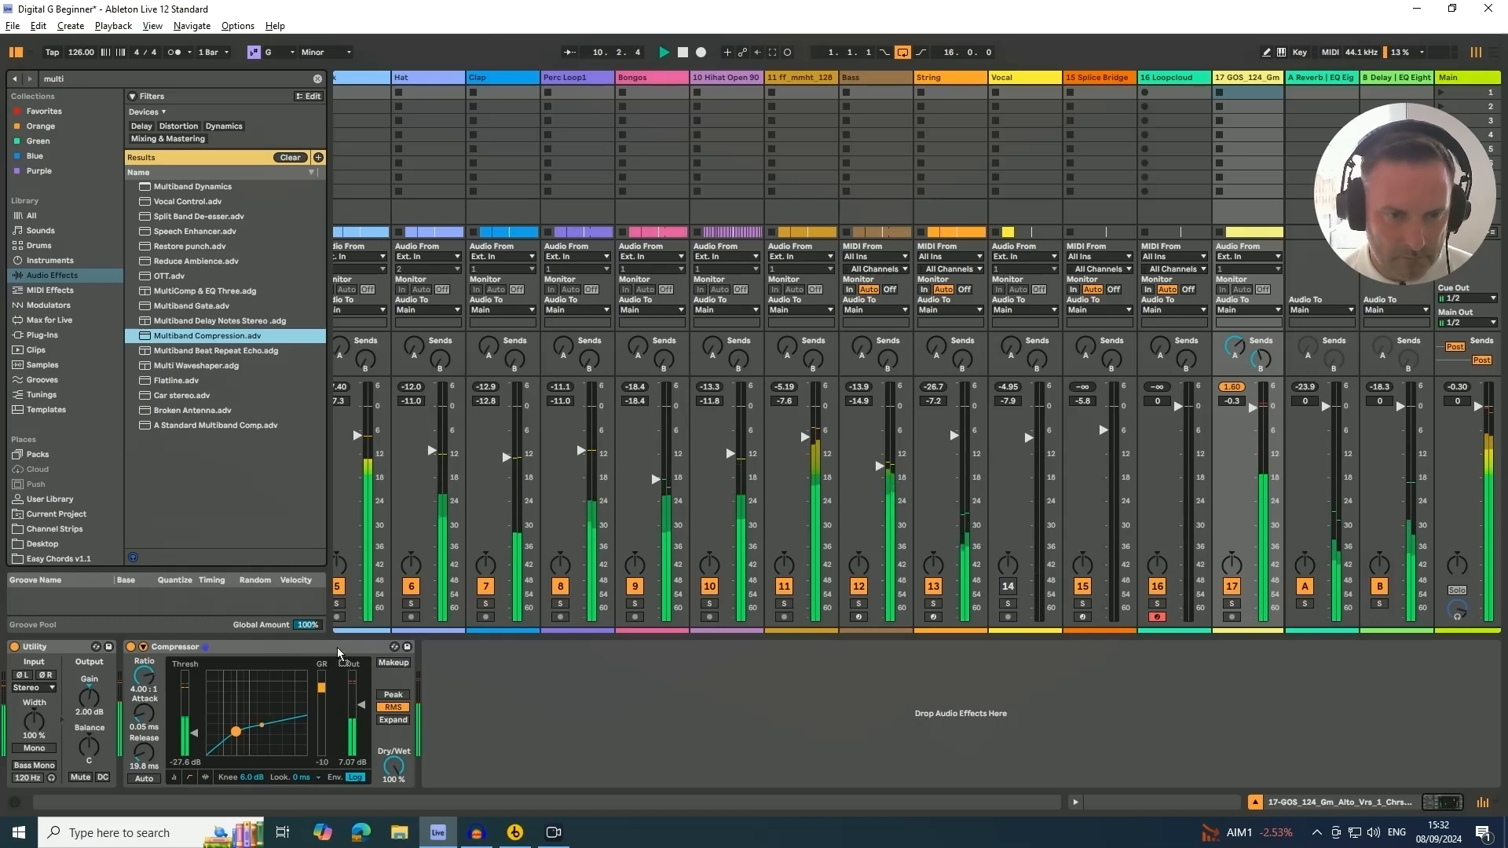
mouse_move(861, 765)
mouse_down()
mouse_move(861, 780)
mouse_move(868, 769)
mouse_up()
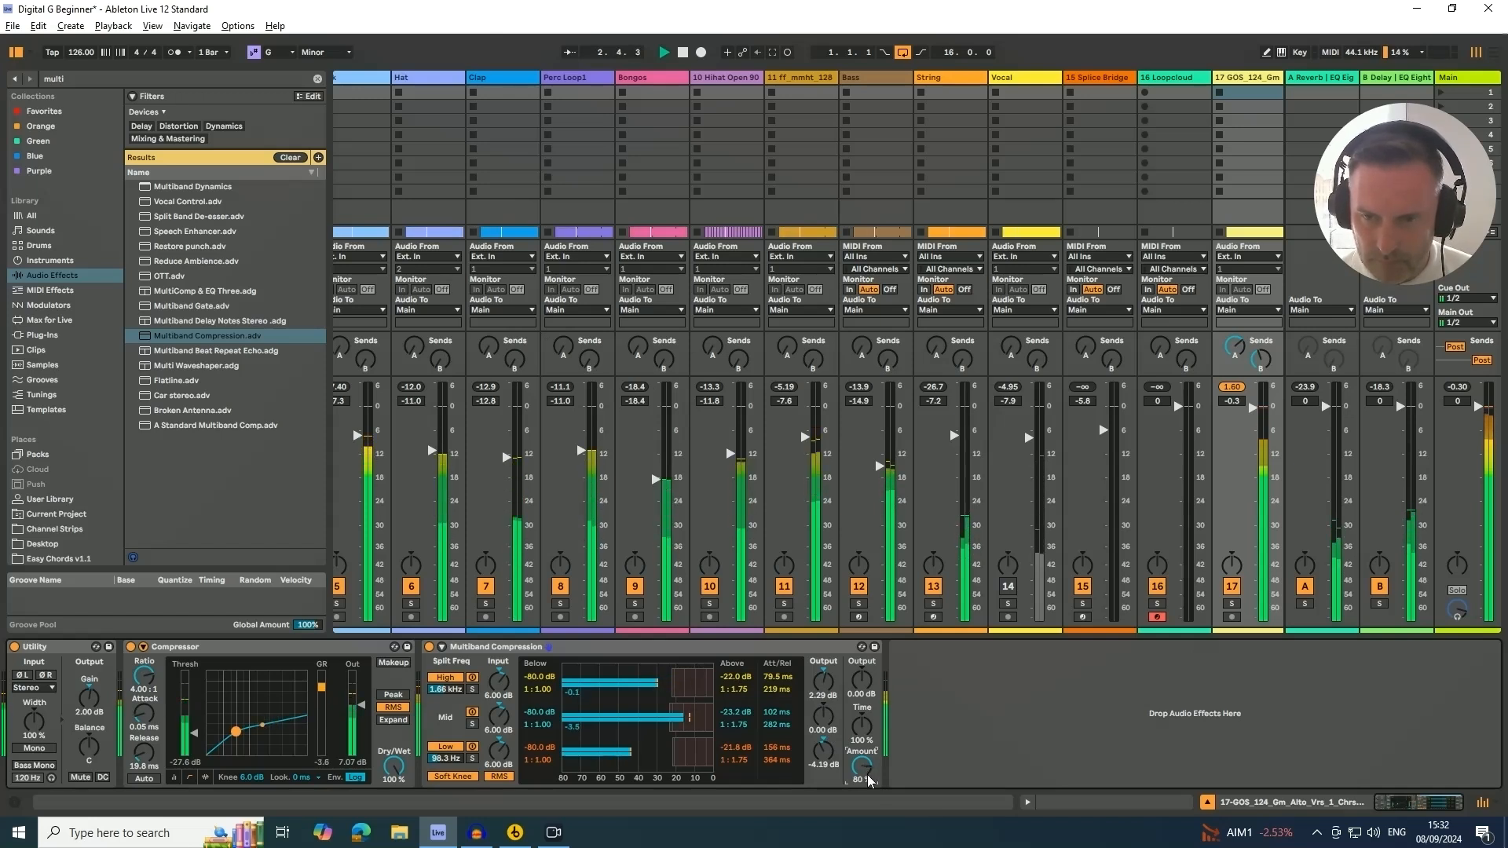
Bypass the Compressor to compare and lower the GOS_124 track volume to about -1.0 dB
click(130, 648)
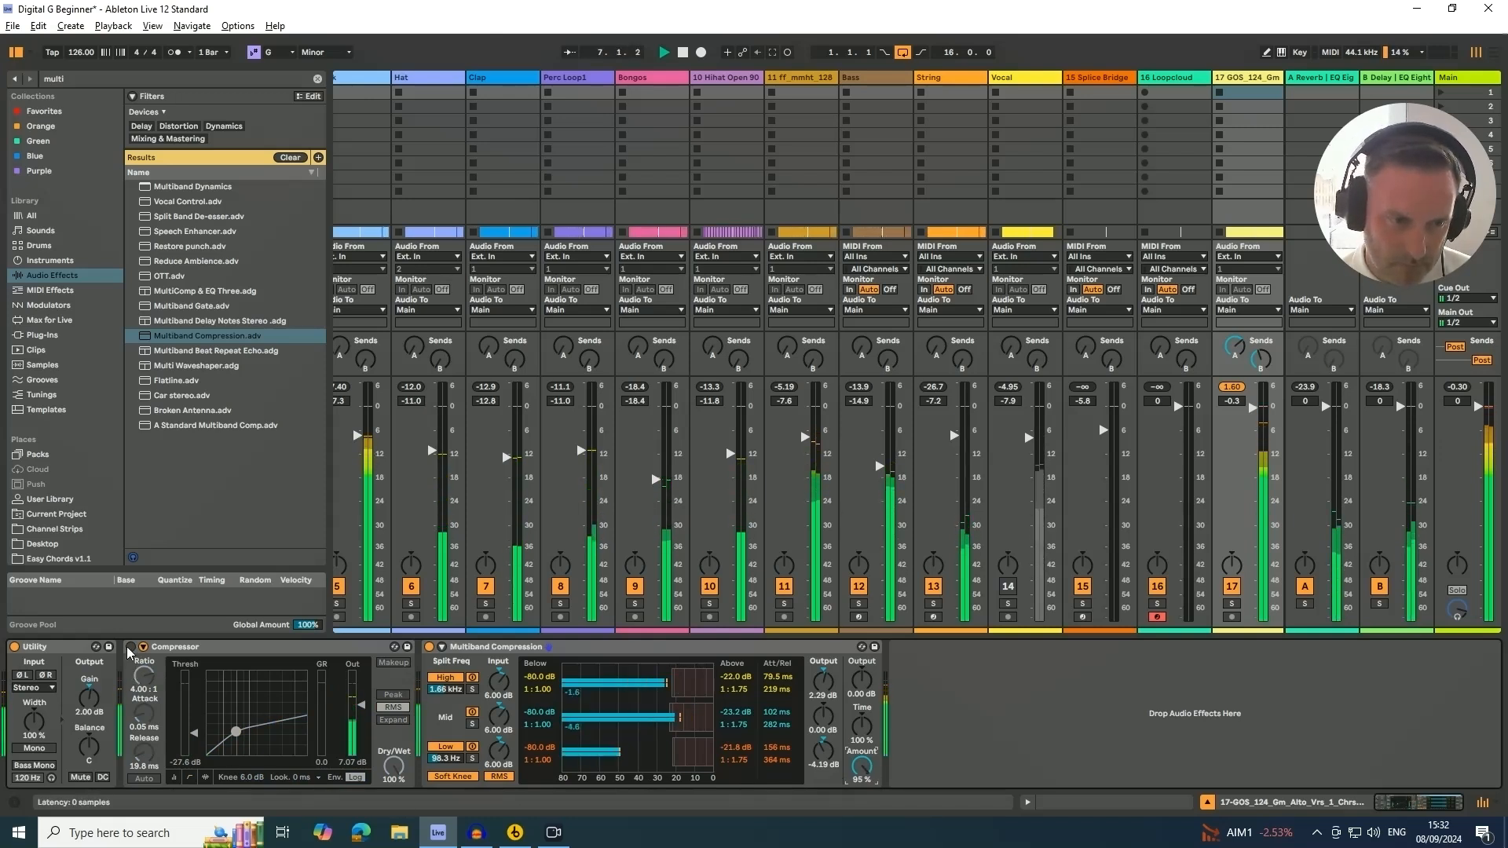
click(245, 648)
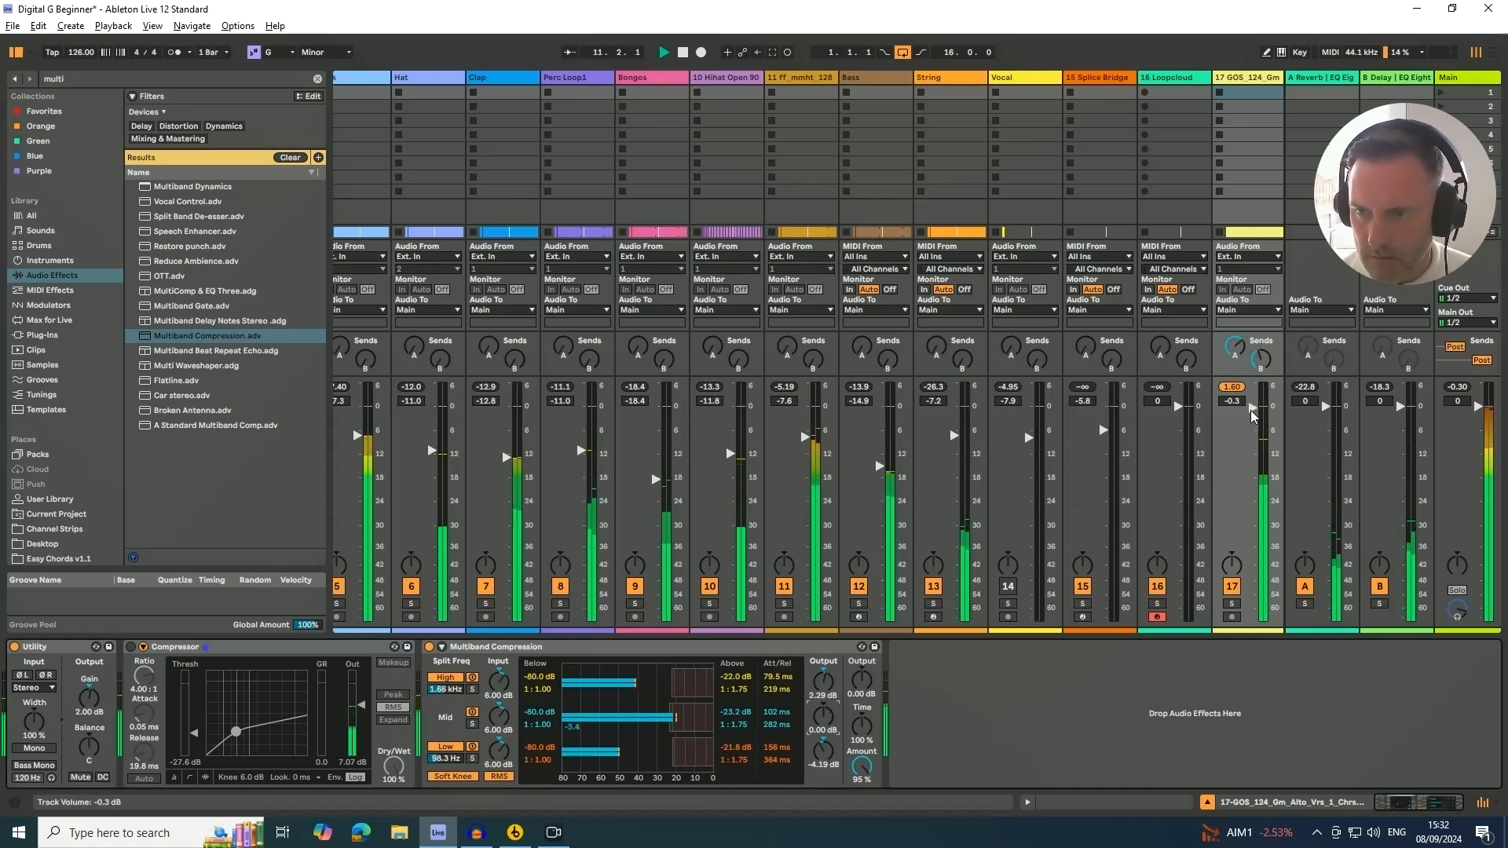
drag(1251, 410, 1250, 414)
key(space)
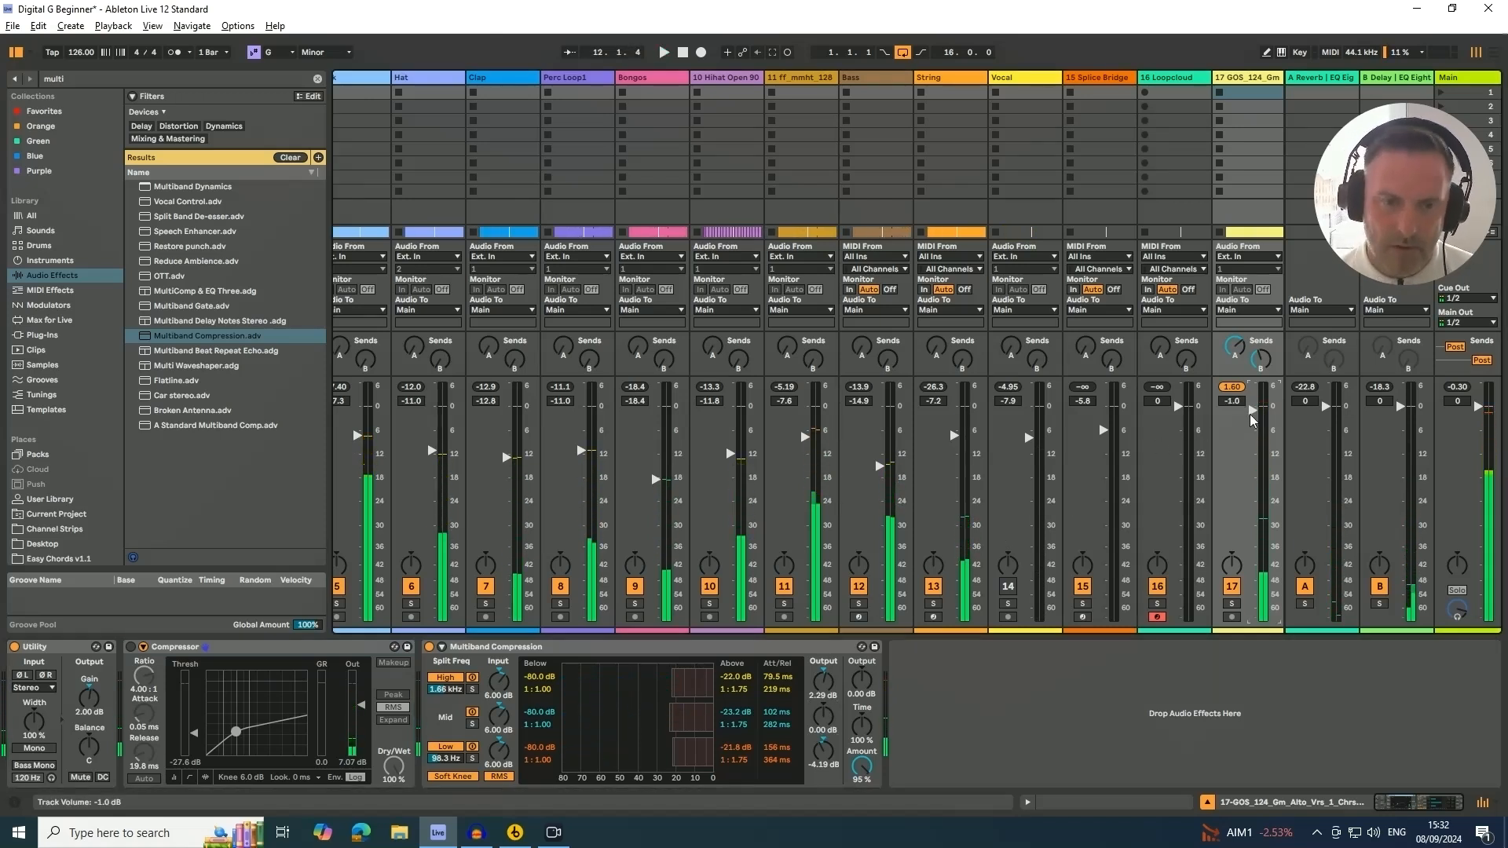
Delete the Compressor from the GOS_124 device chain
click(291, 658)
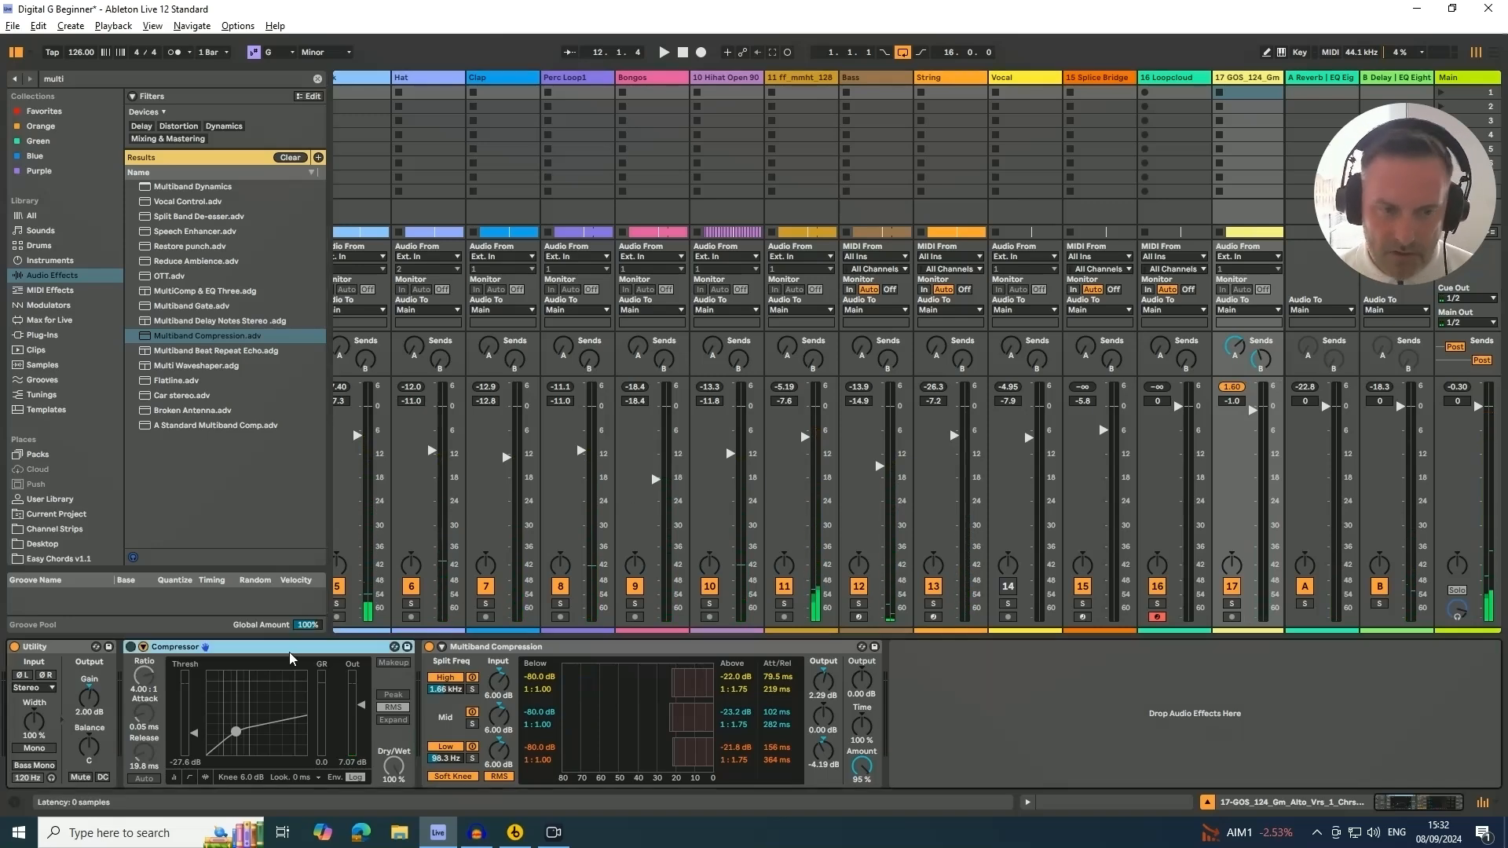
key(Delete)
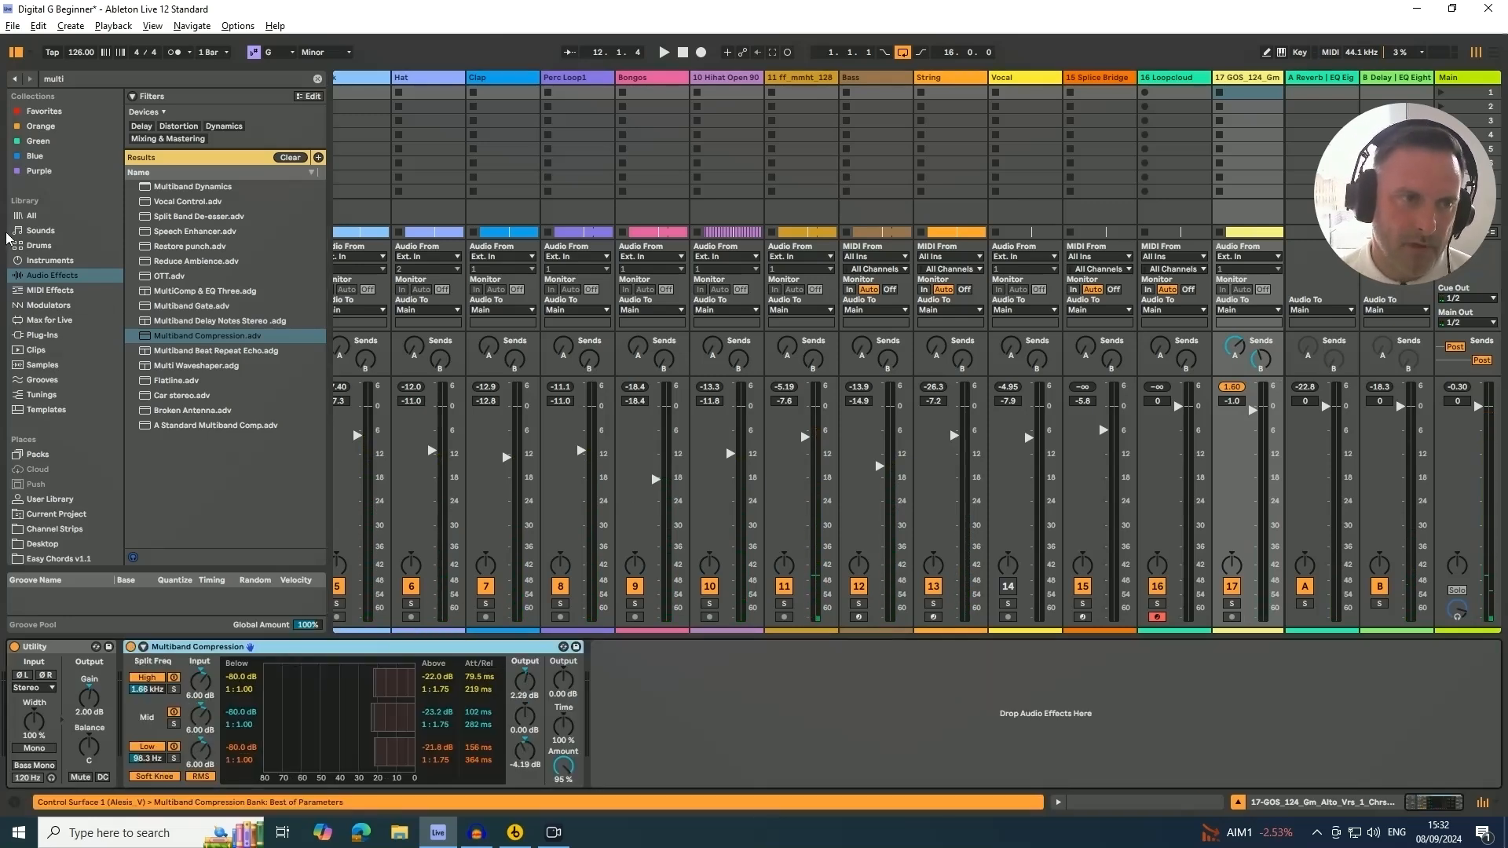
Browse the library search results for multiband compression presets
click(30, 216)
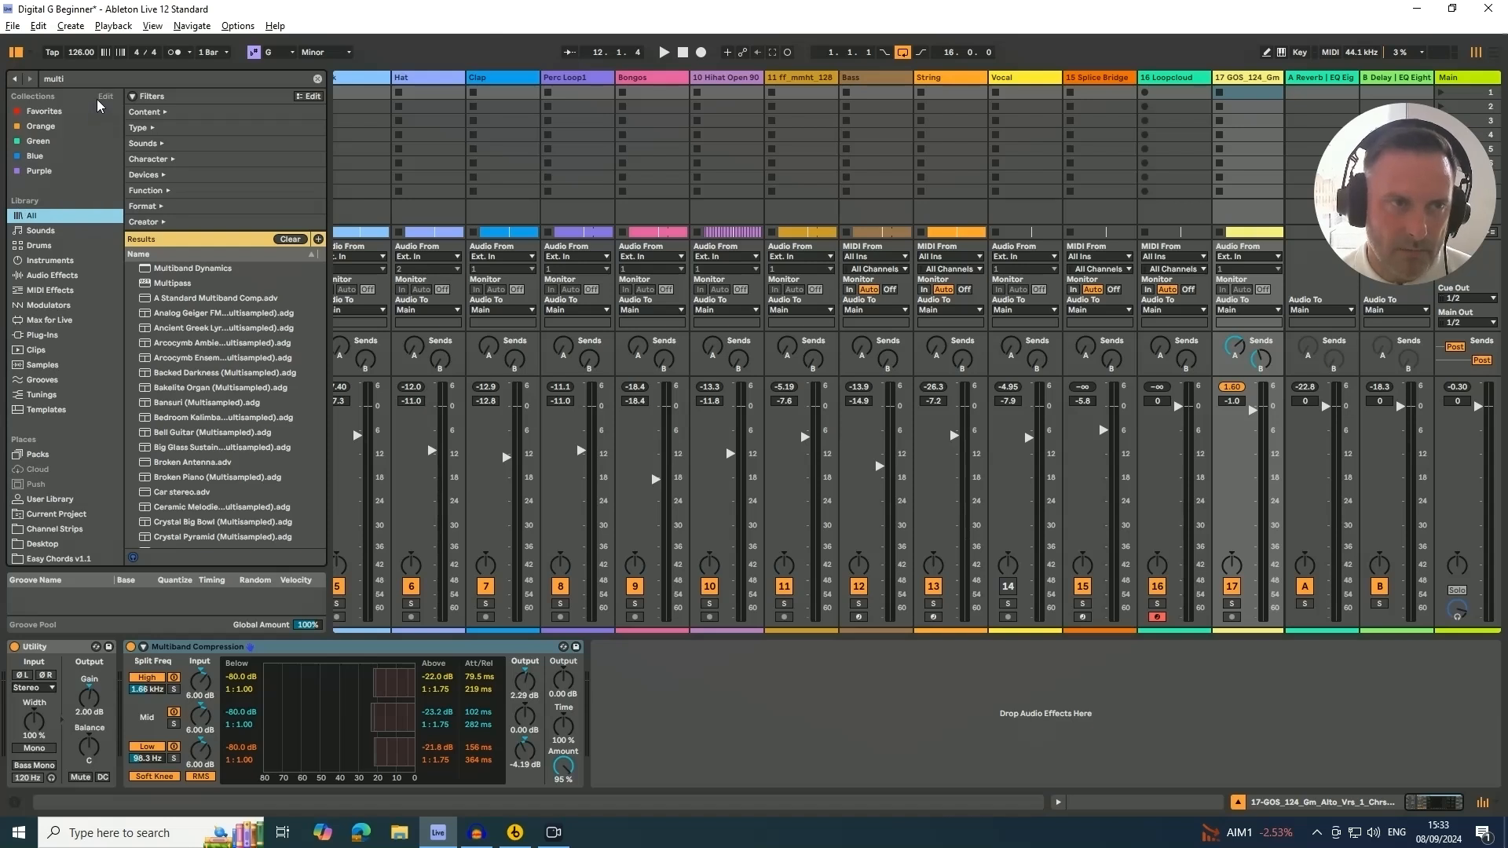
click(124, 81)
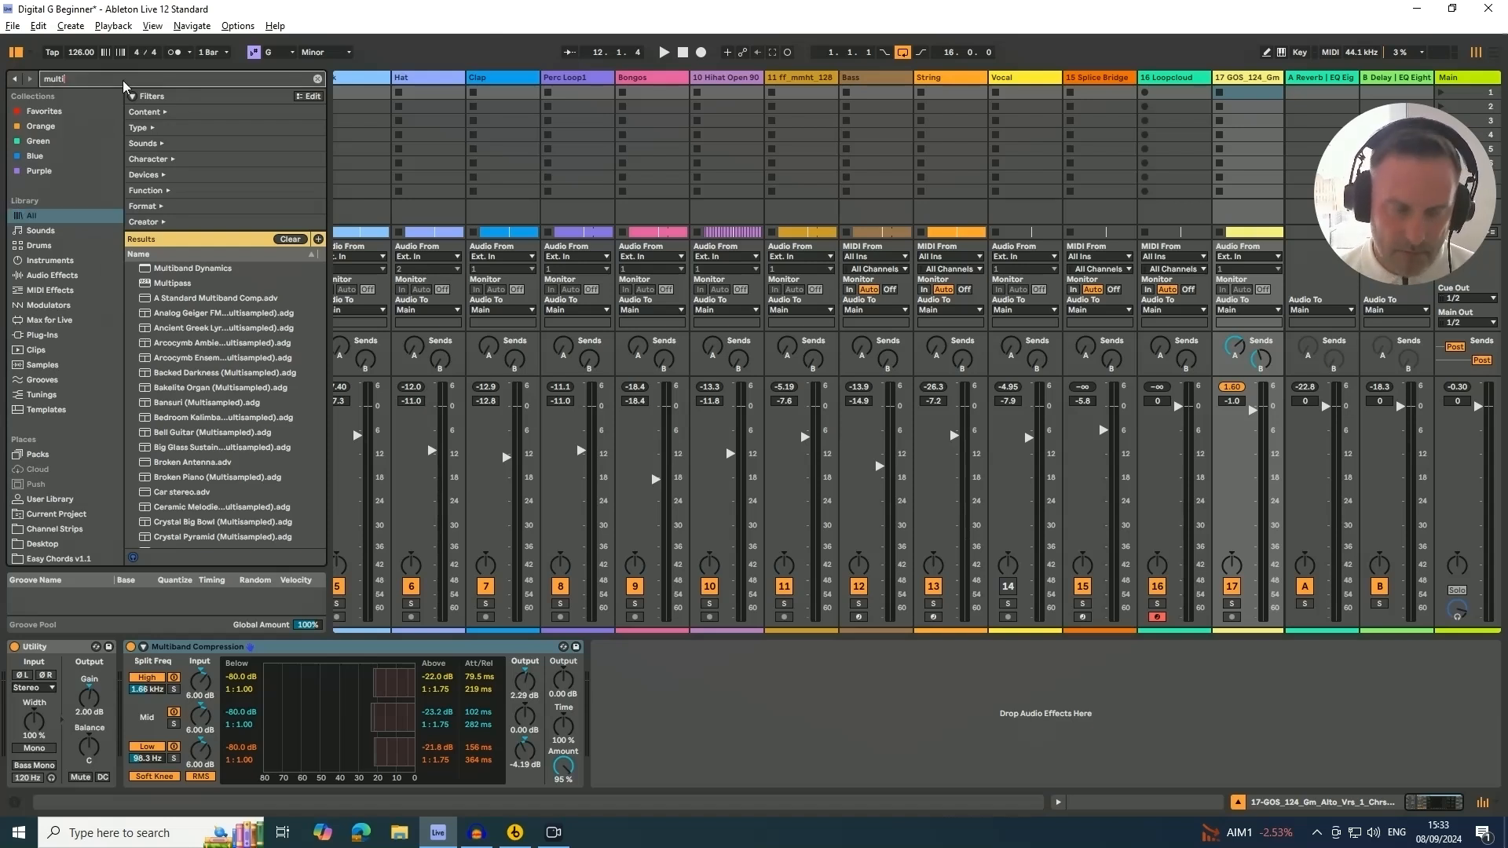
scroll(167, 431, down, 1)
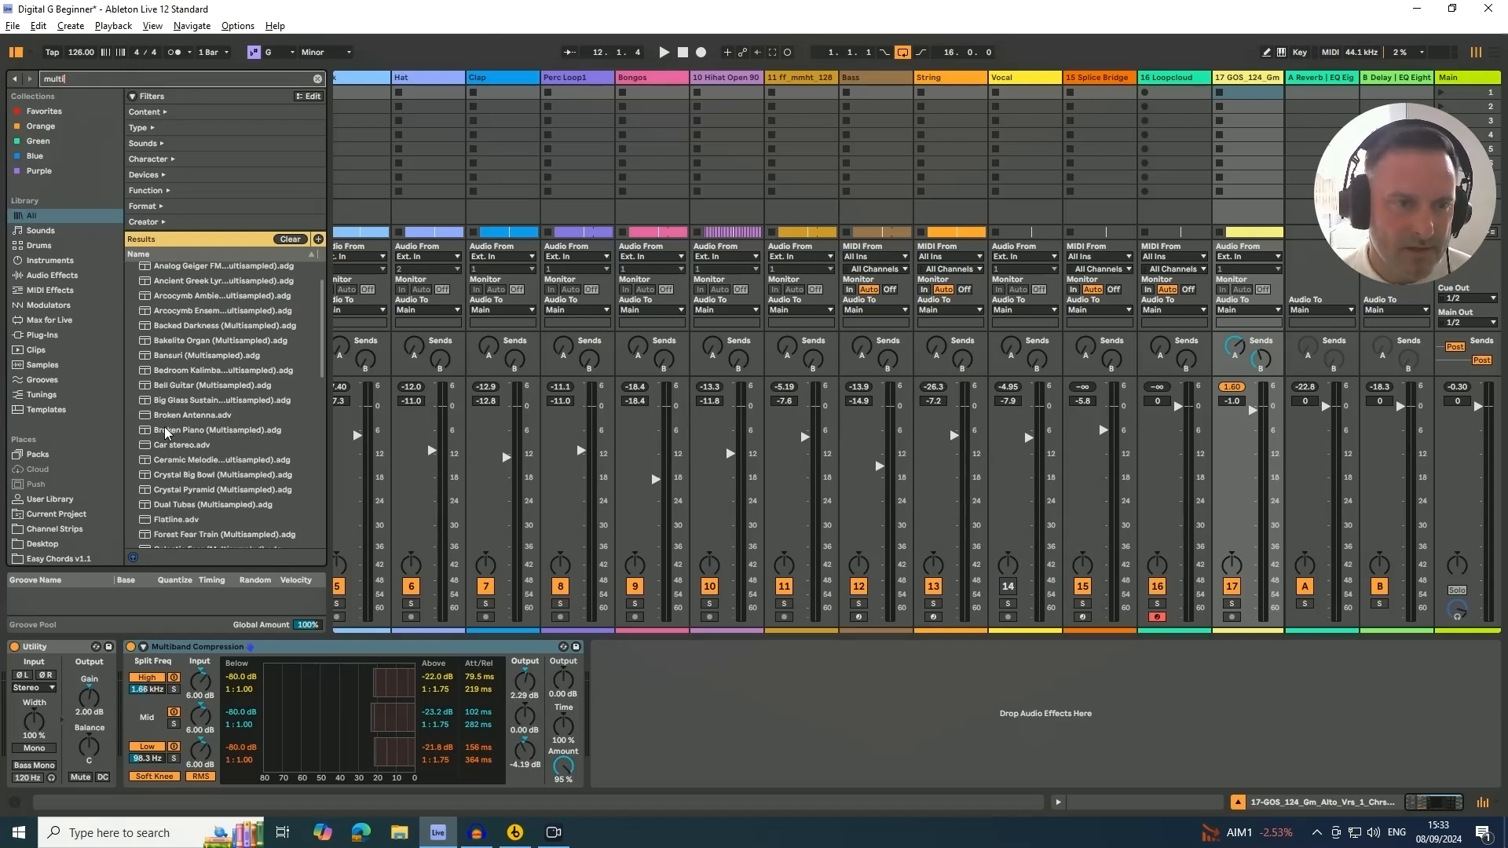
scroll(174, 428, up, 1)
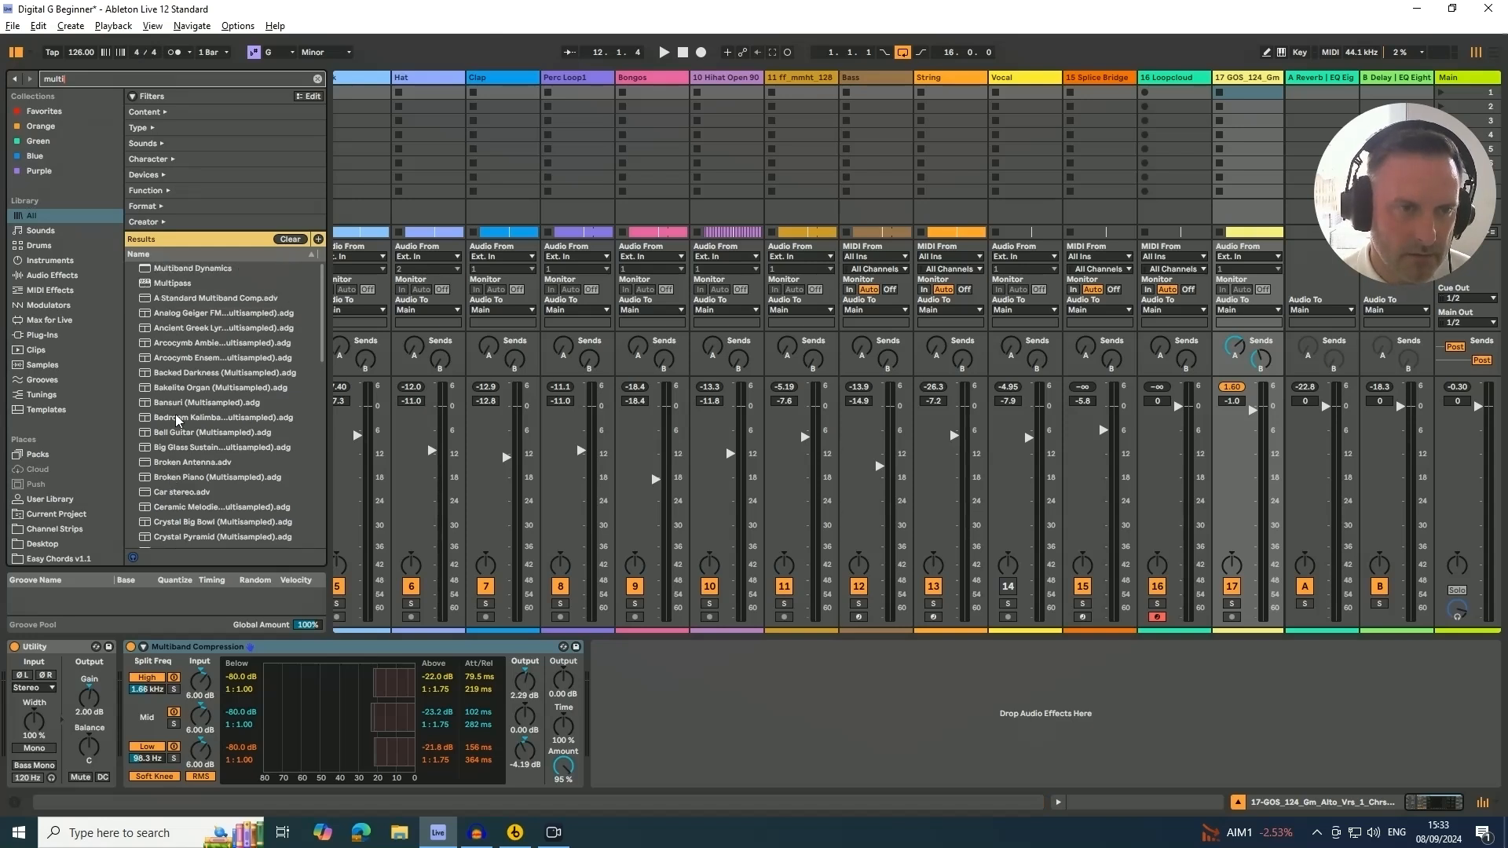
click(175, 272)
scroll(211, 330, down, 1)
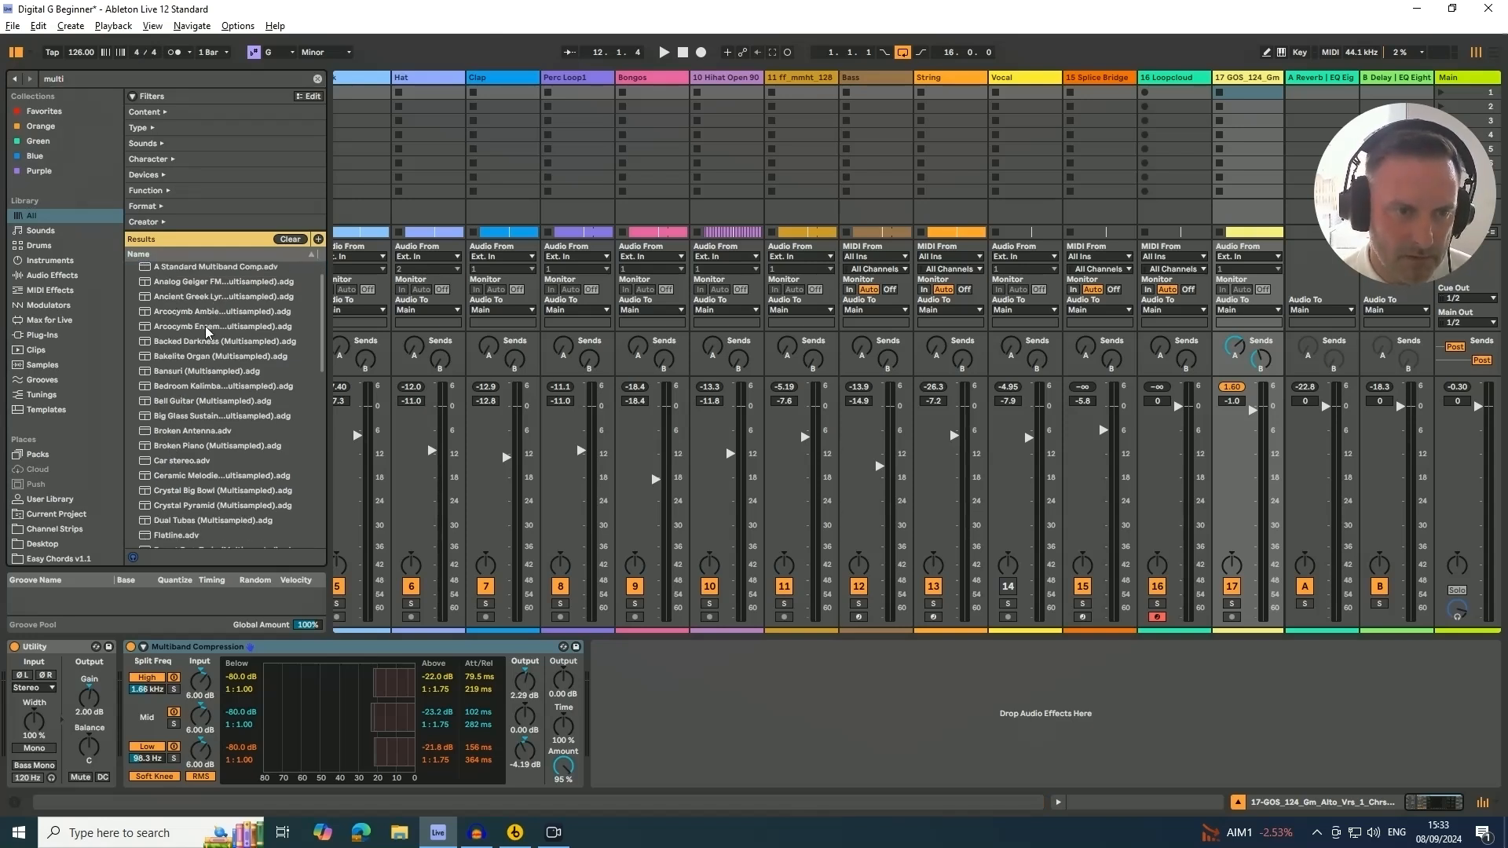
scroll(209, 333, up, 1)
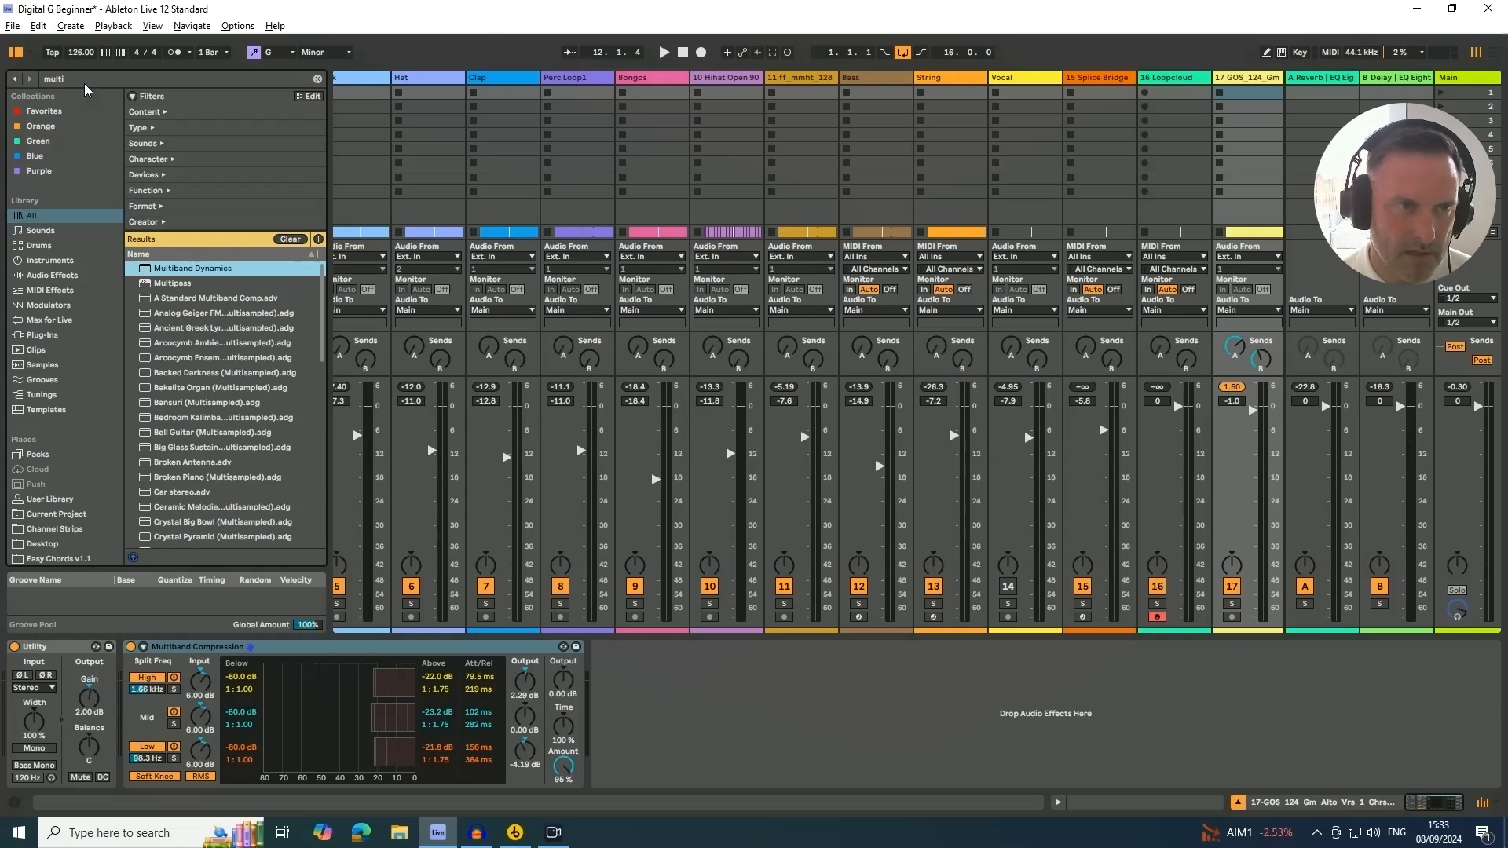
click(138, 79)
text(band co)
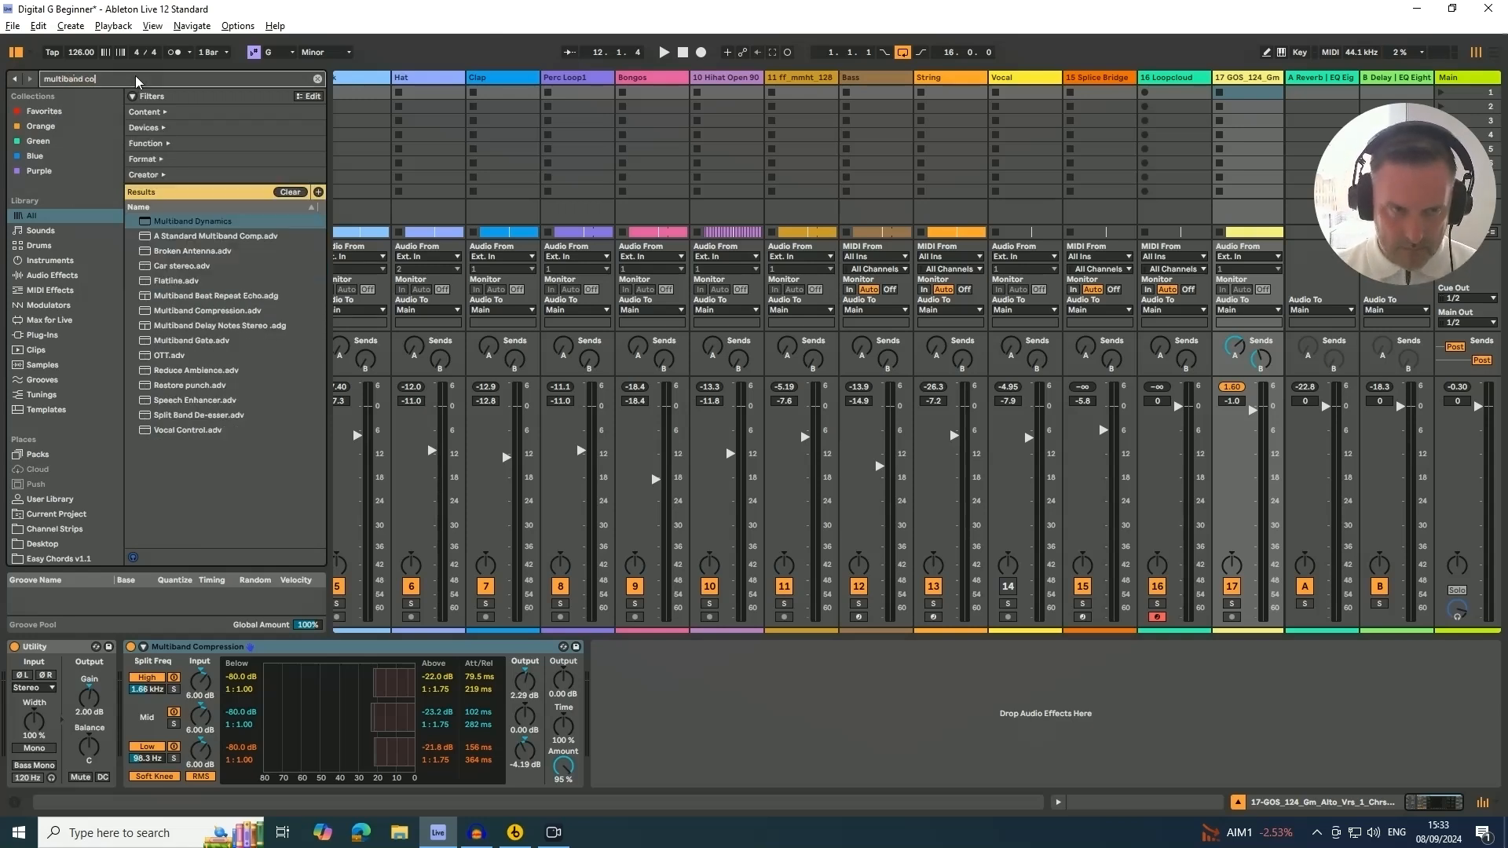
click(179, 237)
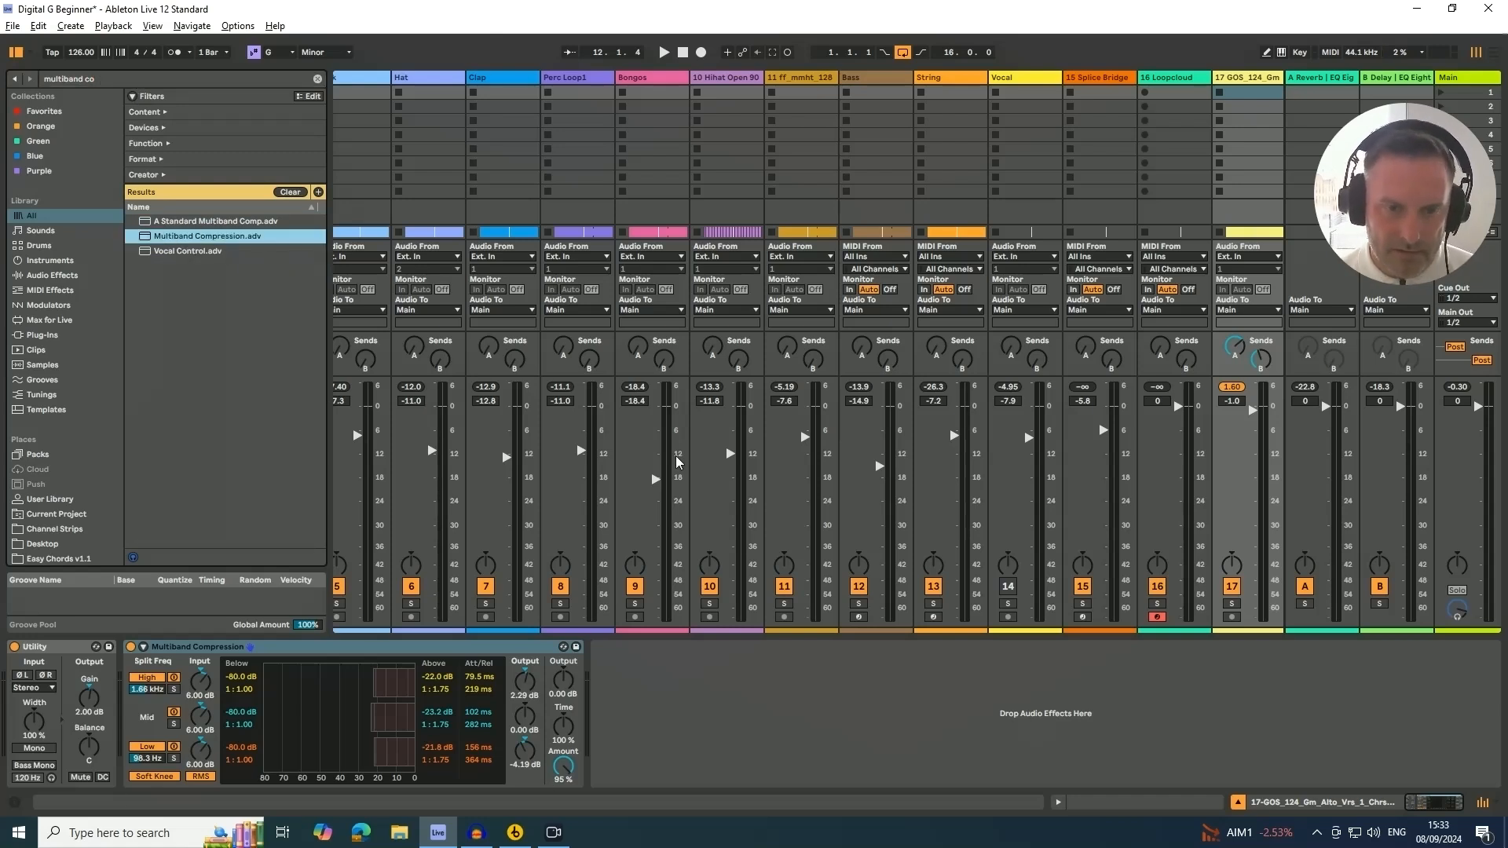
Retune Multiband Compression, setting Amount to 100% and band outputs to about 2.87, 1.52 and -2.67 dB
double_click(526, 756)
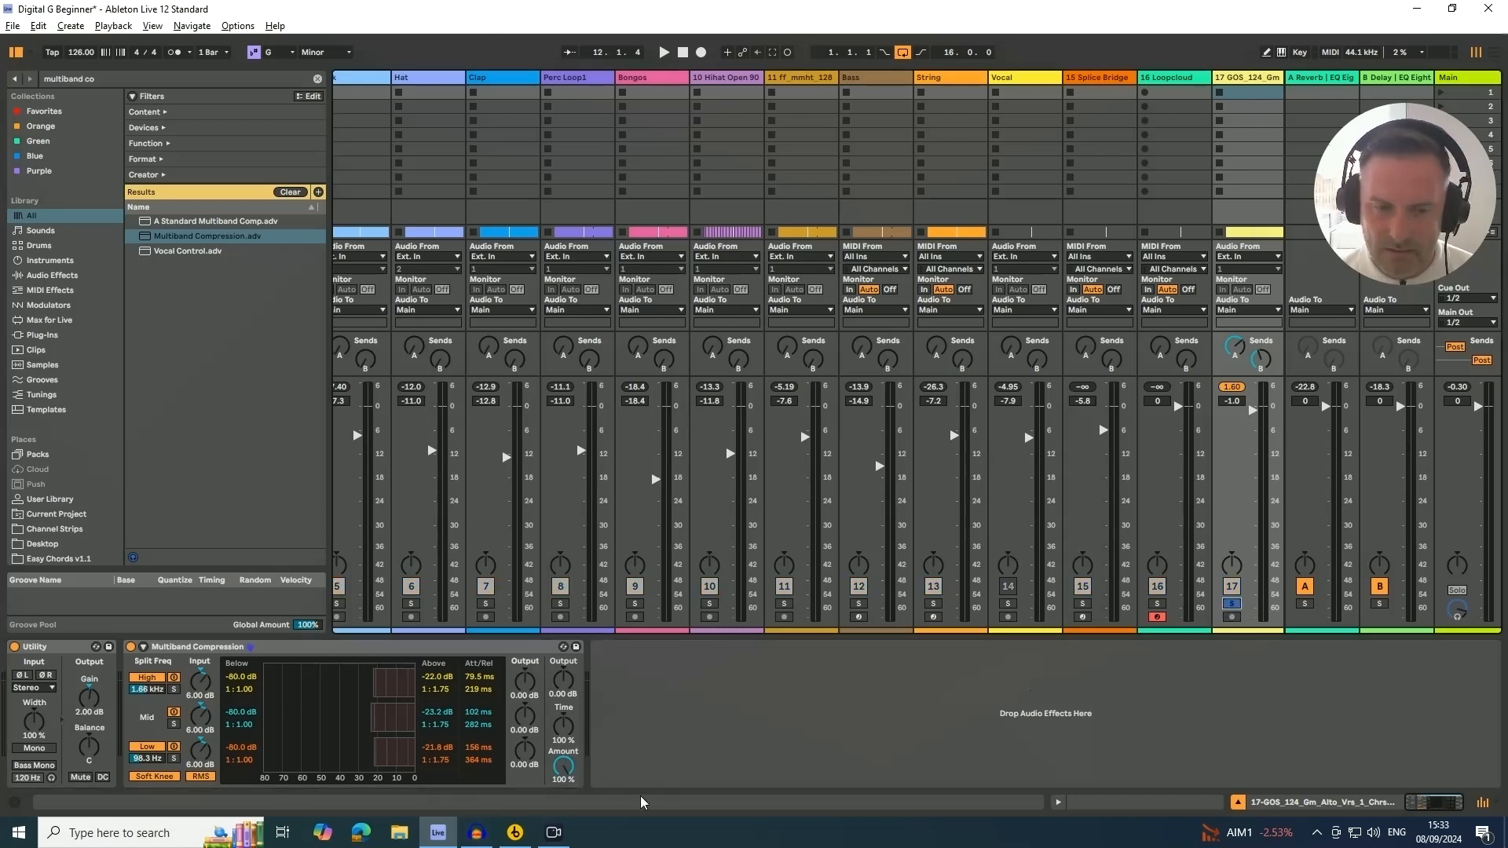
key(space)
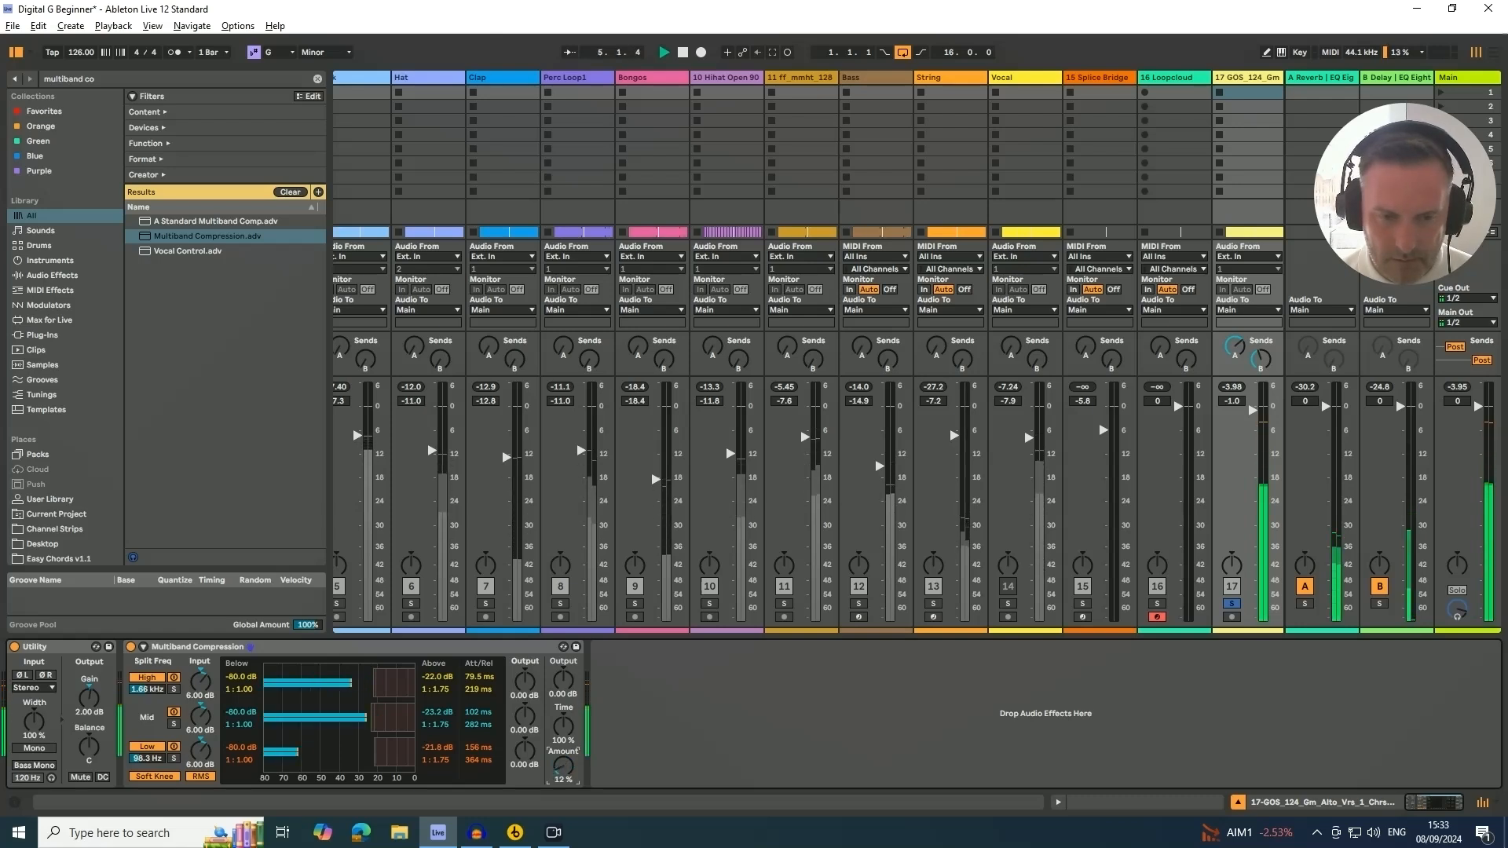
drag(561, 773, 561, 635)
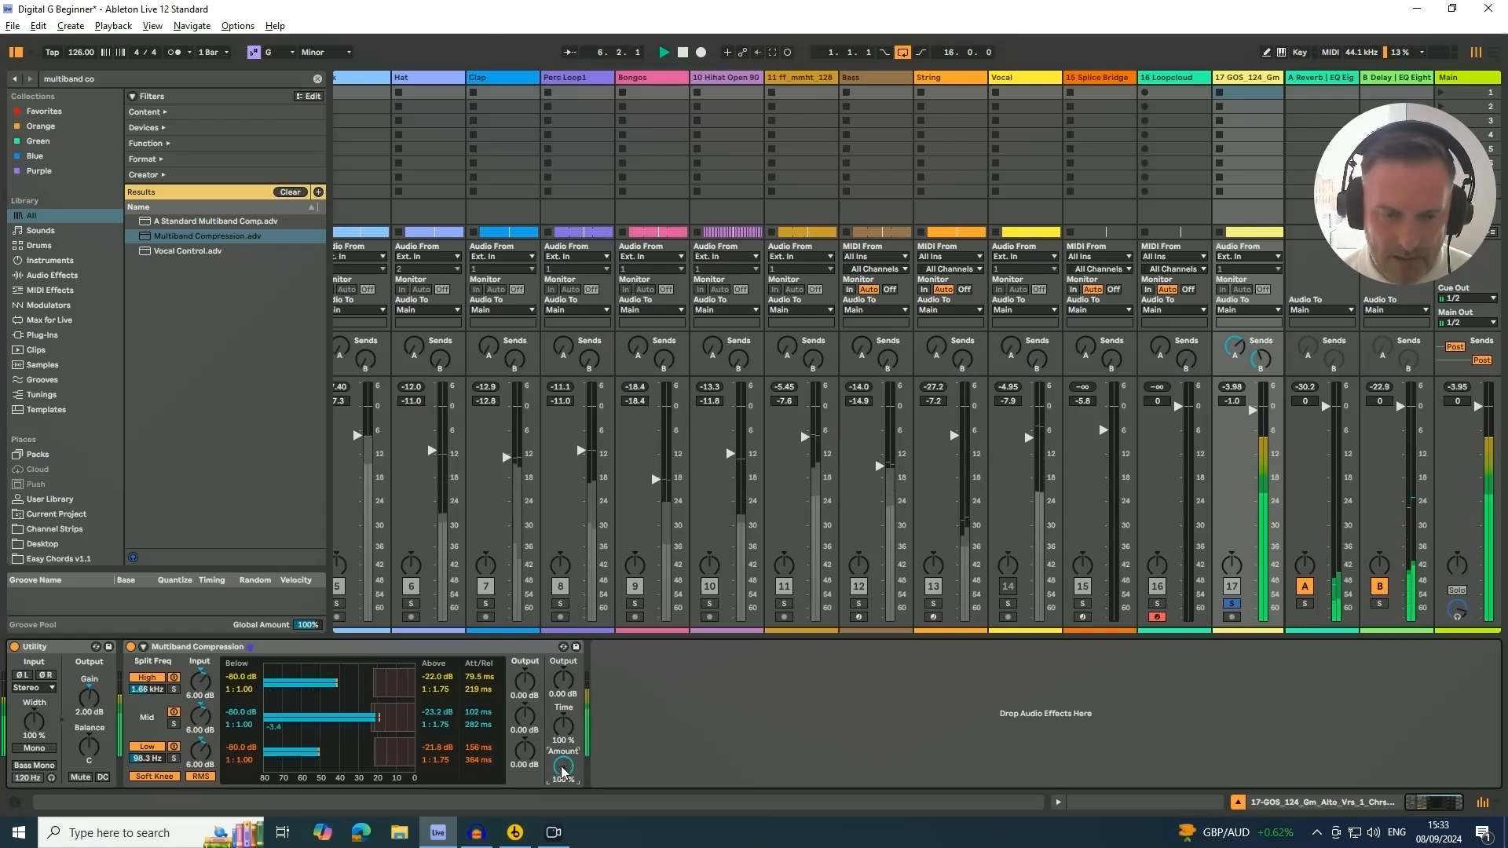
drag(528, 686, 528, 714)
key(space)
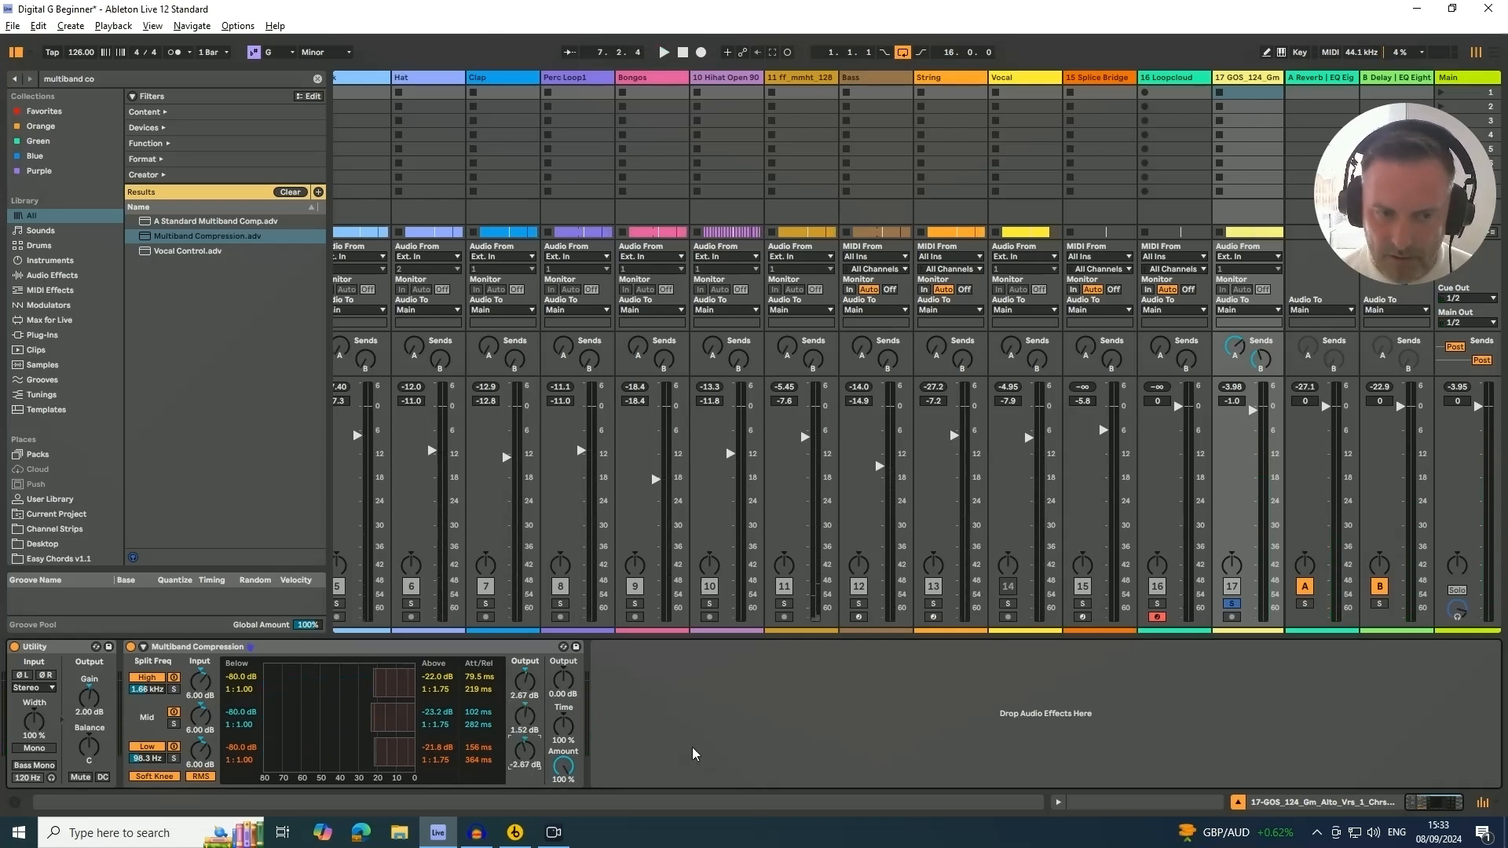
key(space)
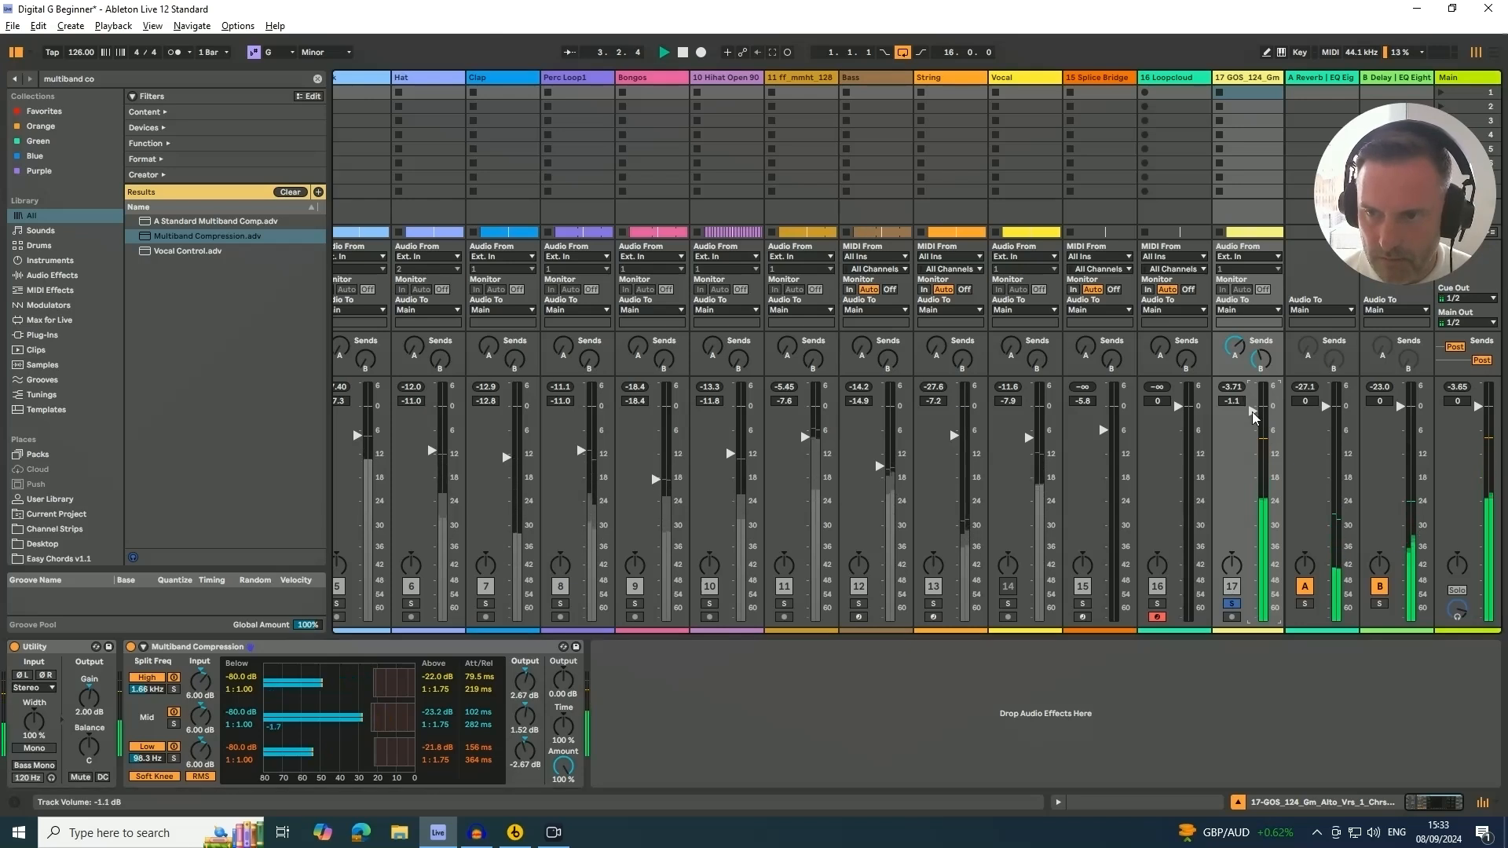
key(space)
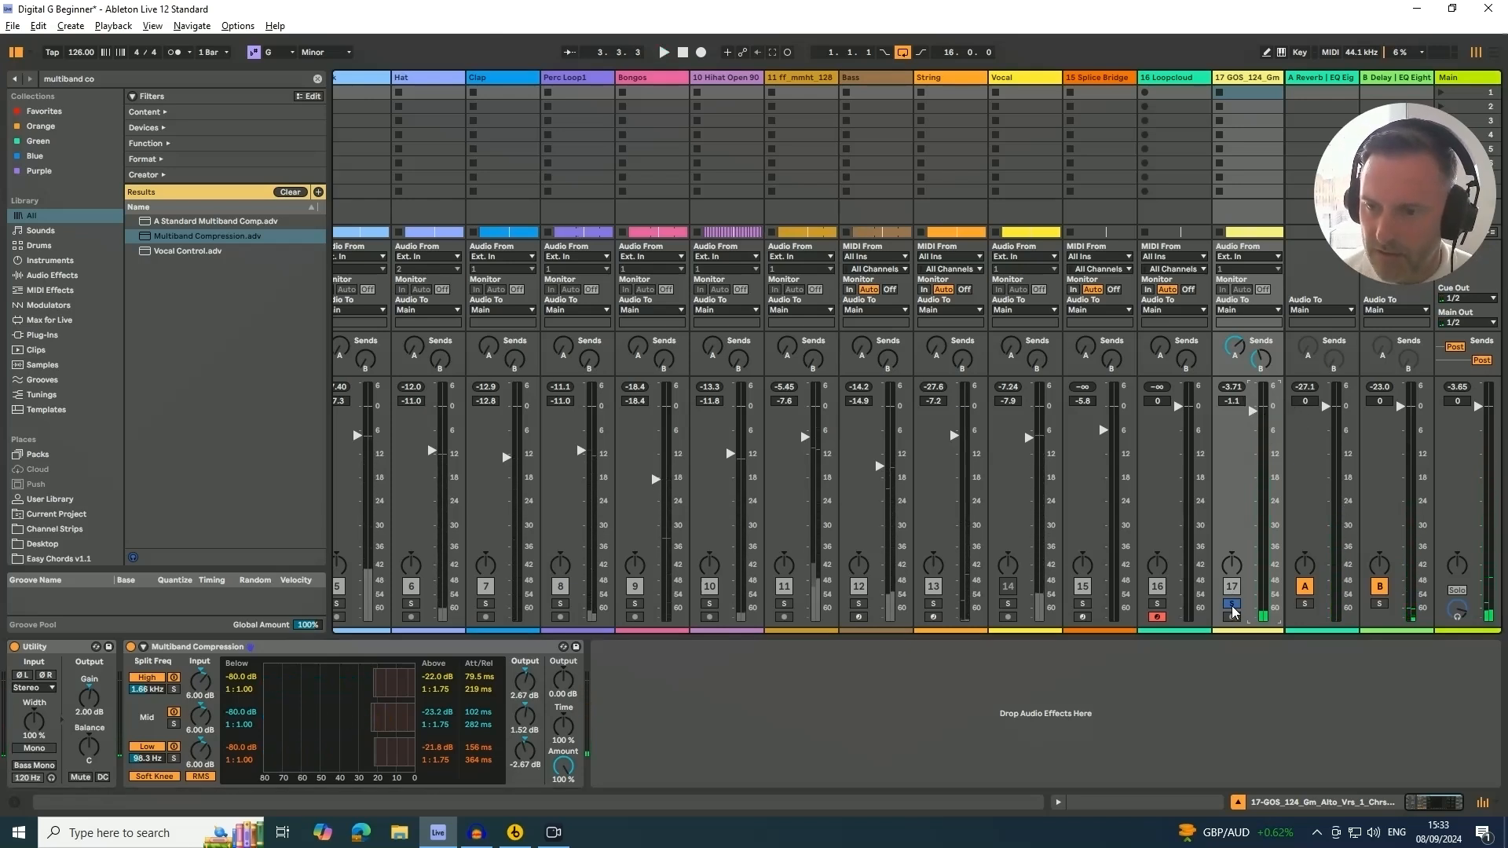
Play the mix while nudging the GOS_124 track volume down slightly, then return to the arrangement
key(space)
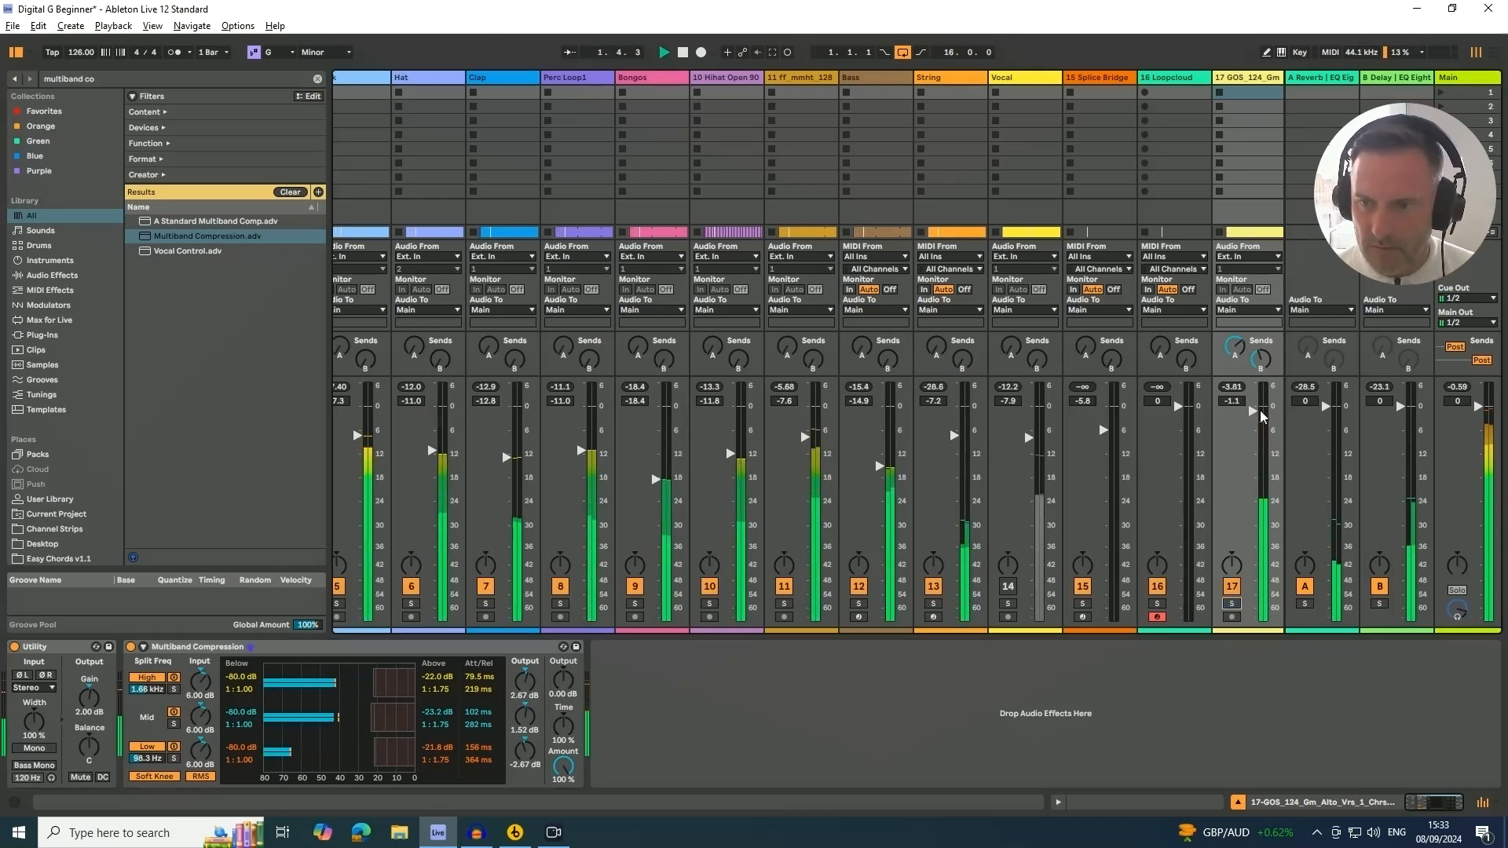
drag(1254, 411, 1255, 424)
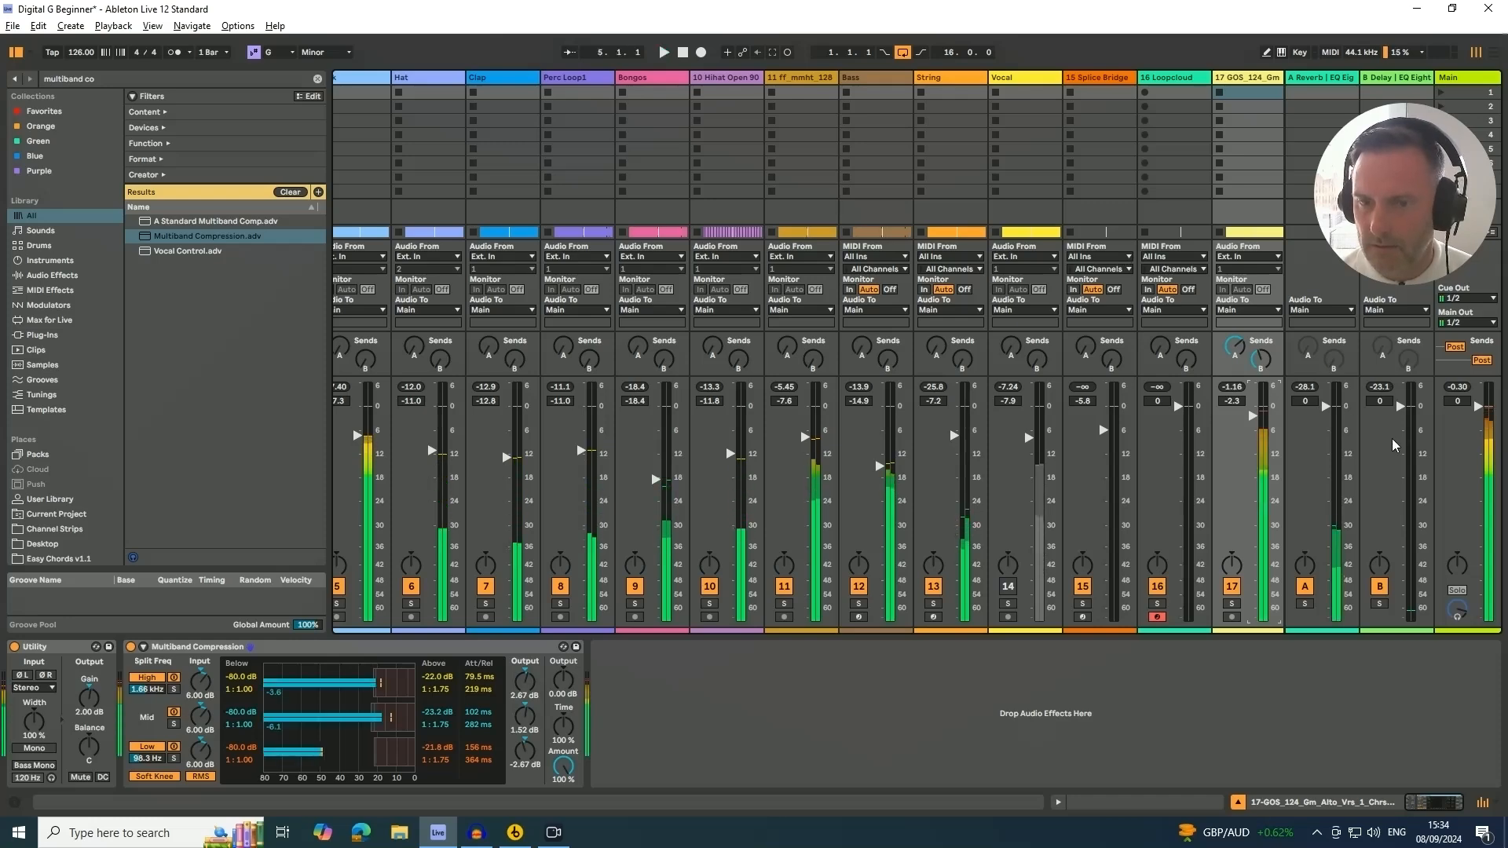
key(Tab)
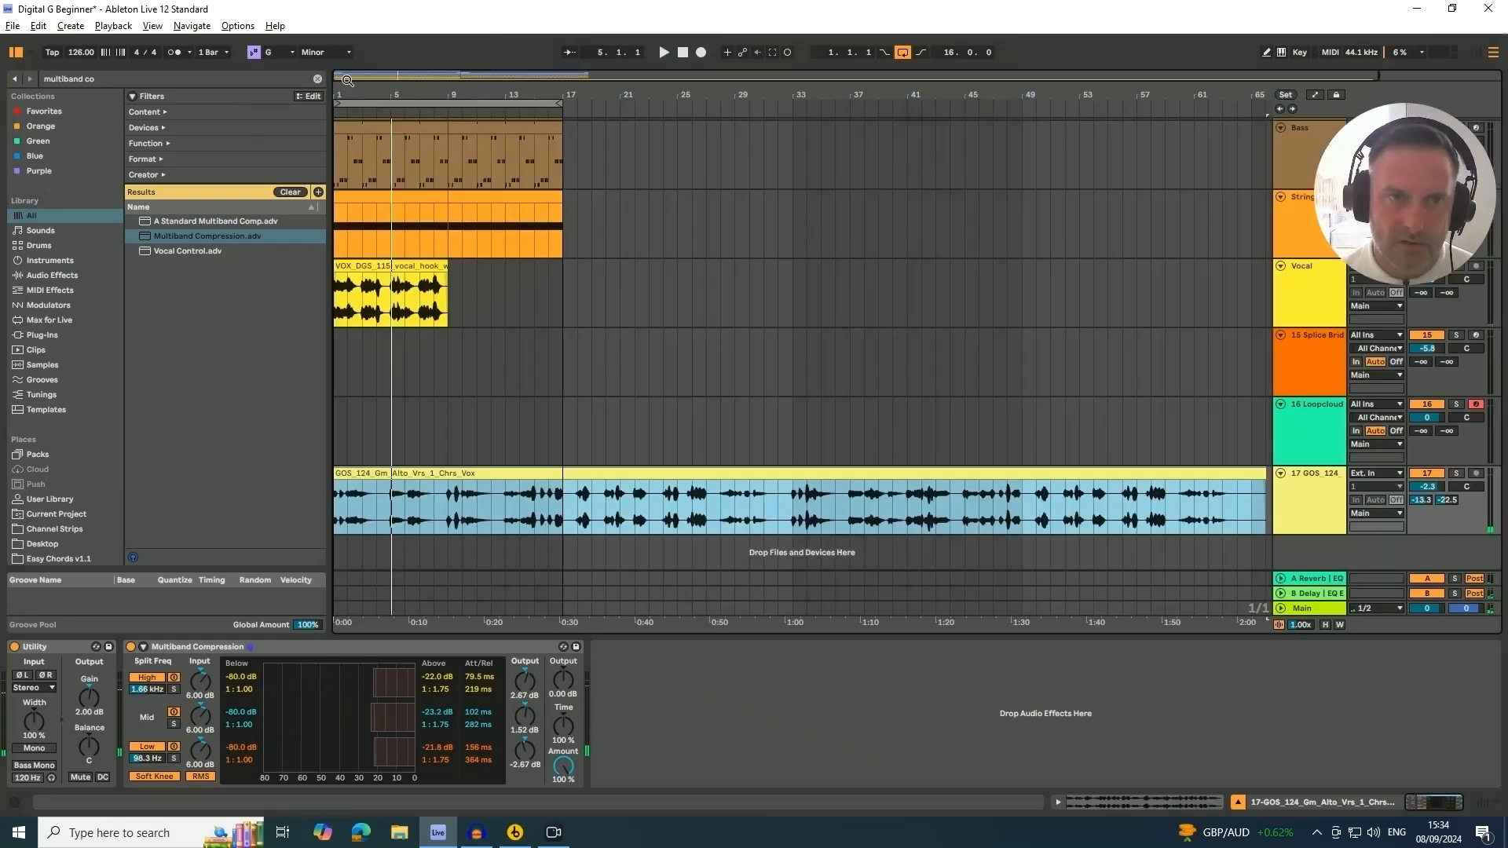
Split bars 17 to 33 out of the GOS_124 vocal clip and move a section further along the timeline
drag(358, 98, 358, 84)
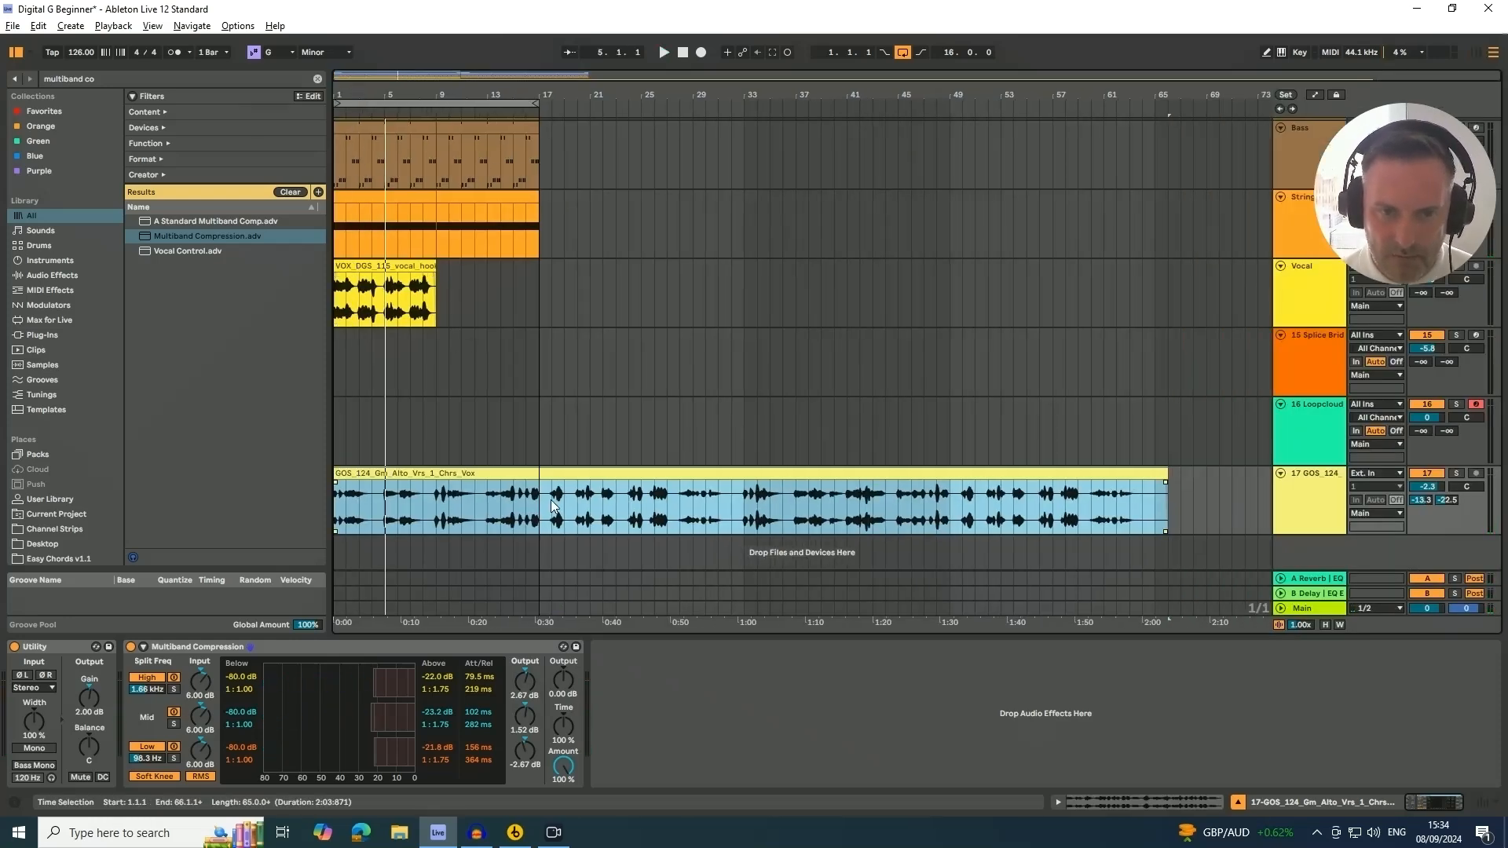
drag(539, 501, 718, 487)
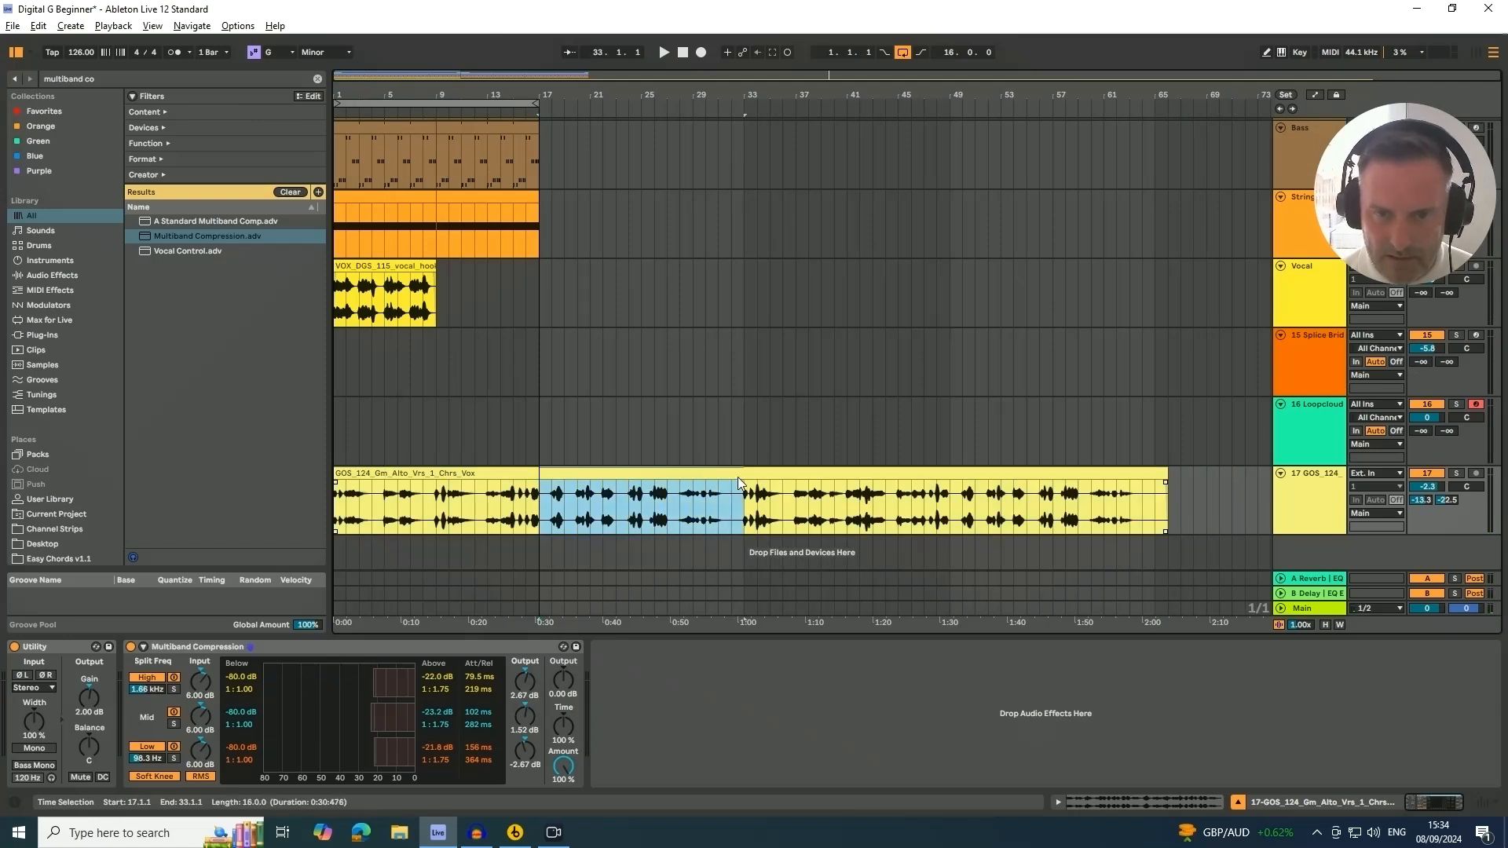
key(ctrl+e)
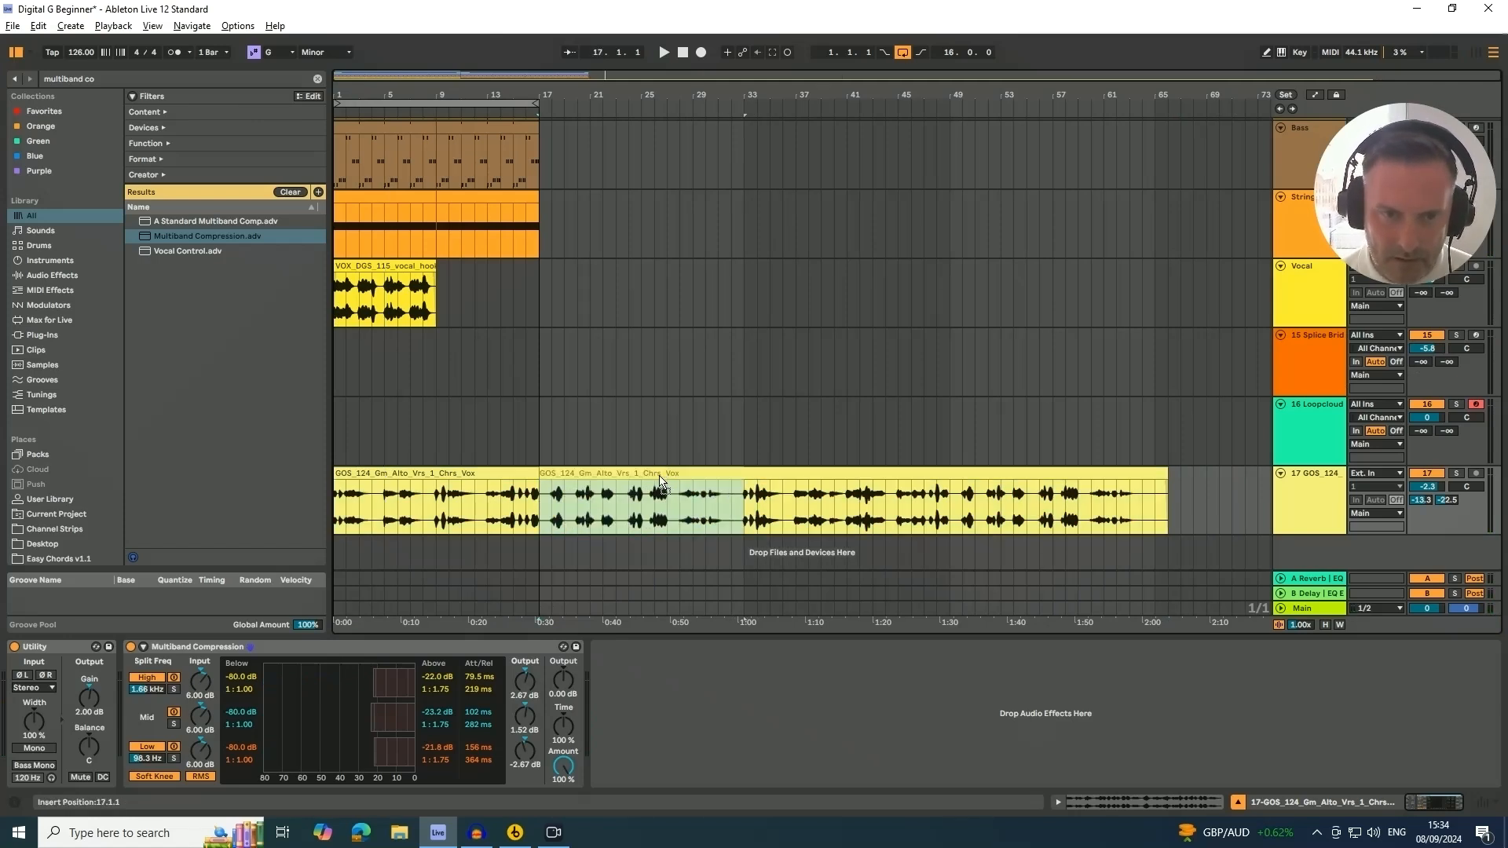
drag(660, 481, 1134, 481)
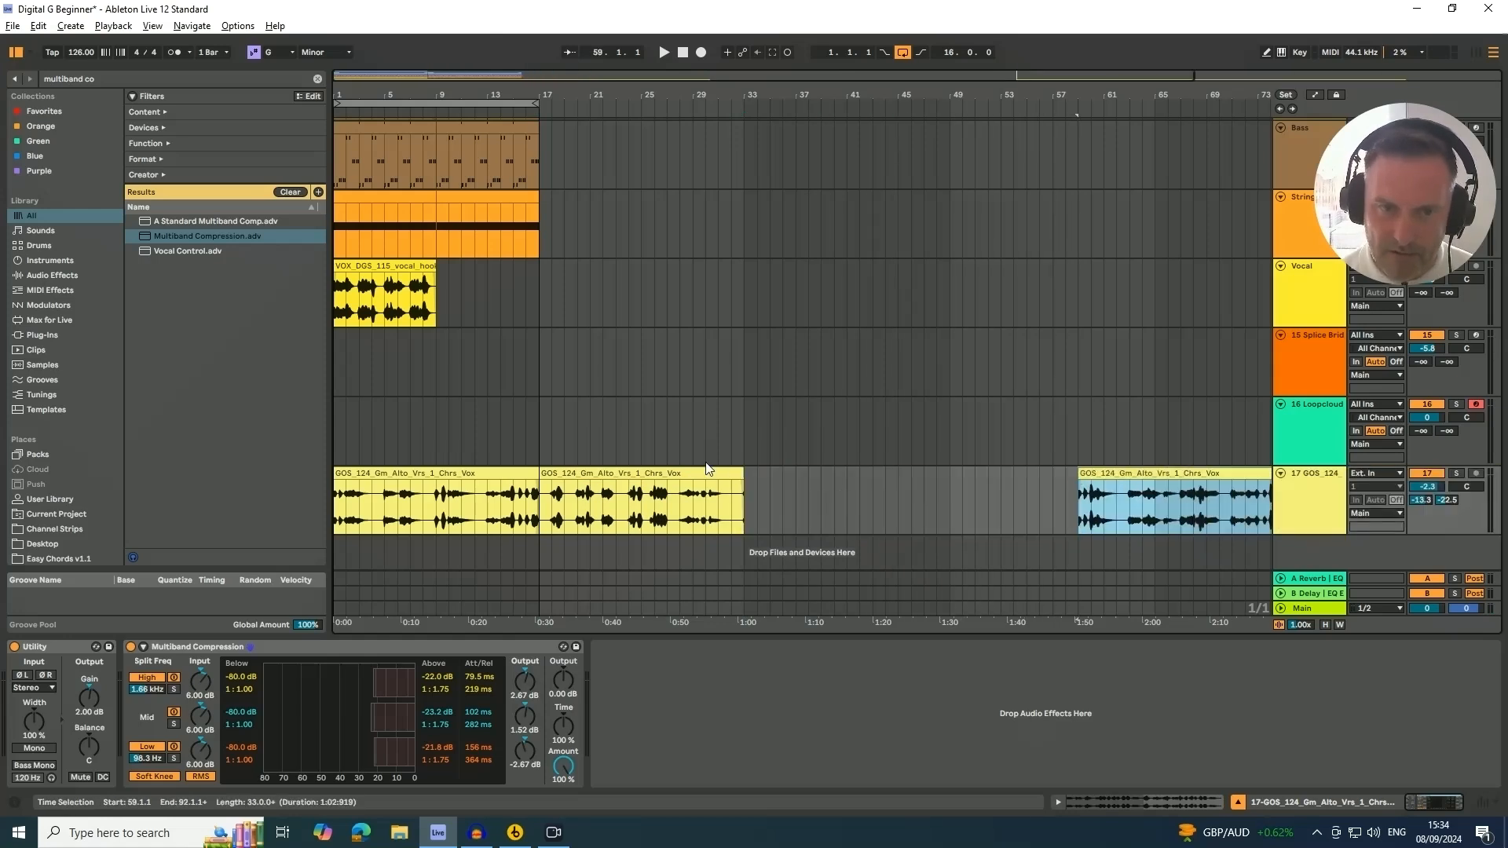
Solo the GOS_124 track and audition the split-off vocal section
click(635, 474)
click(1457, 476)
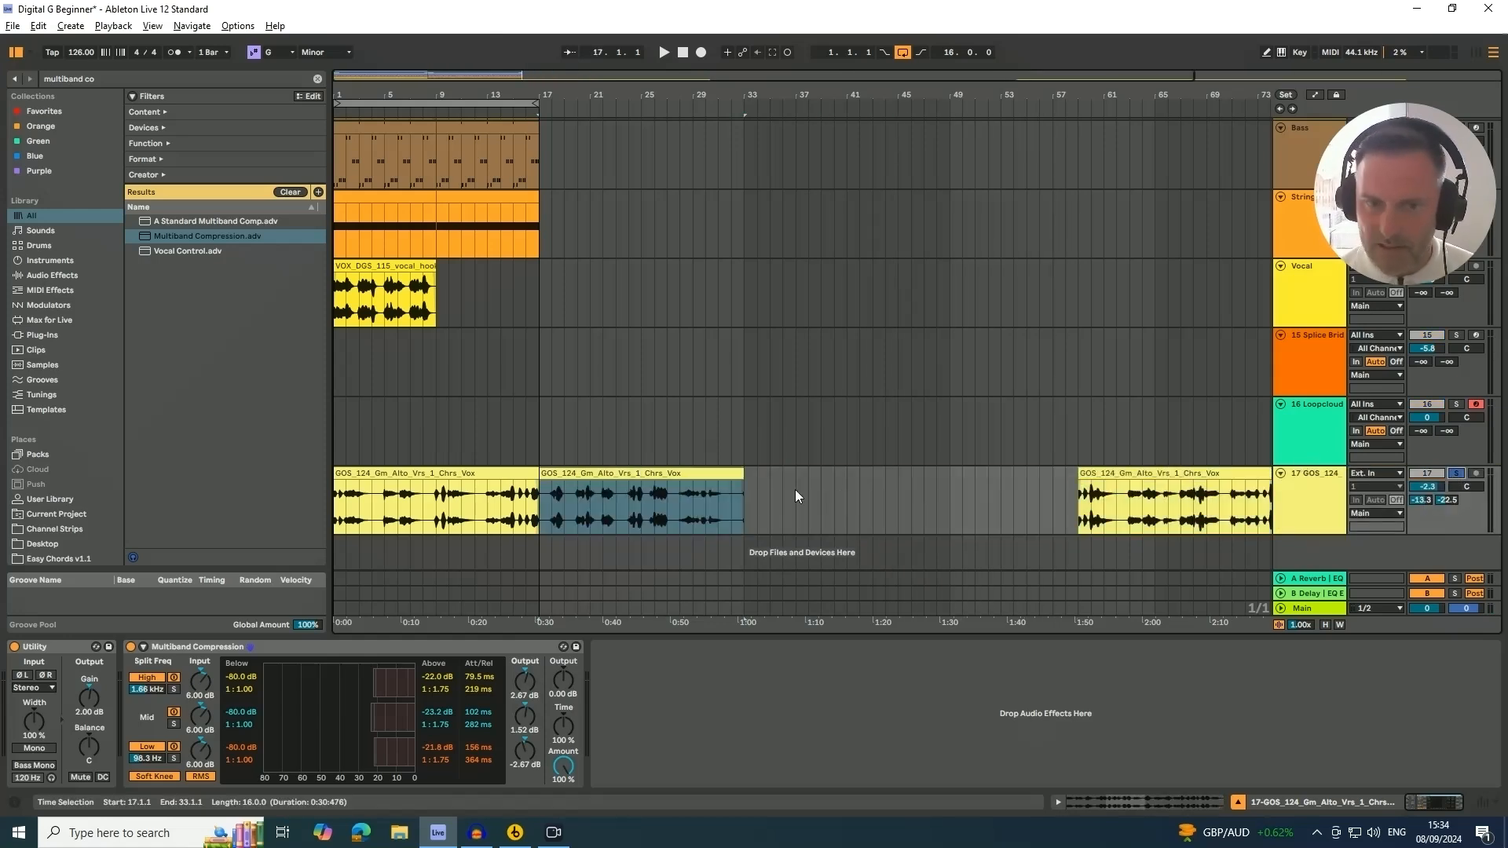
click(620, 473)
key(space)
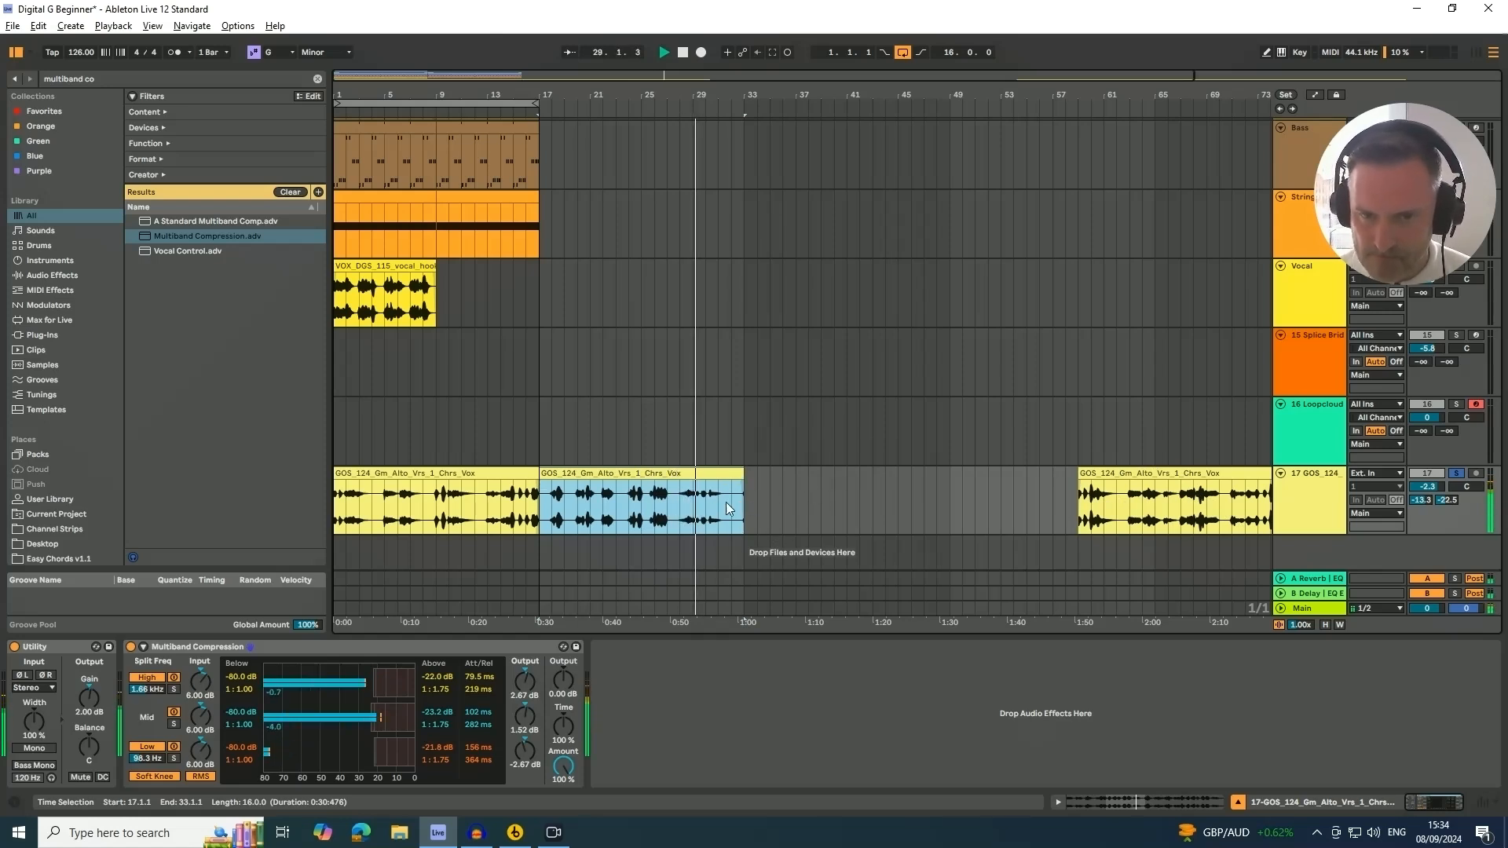
key(space)
Move the split vocal section from bar 17 to about bar 43
click(605, 410)
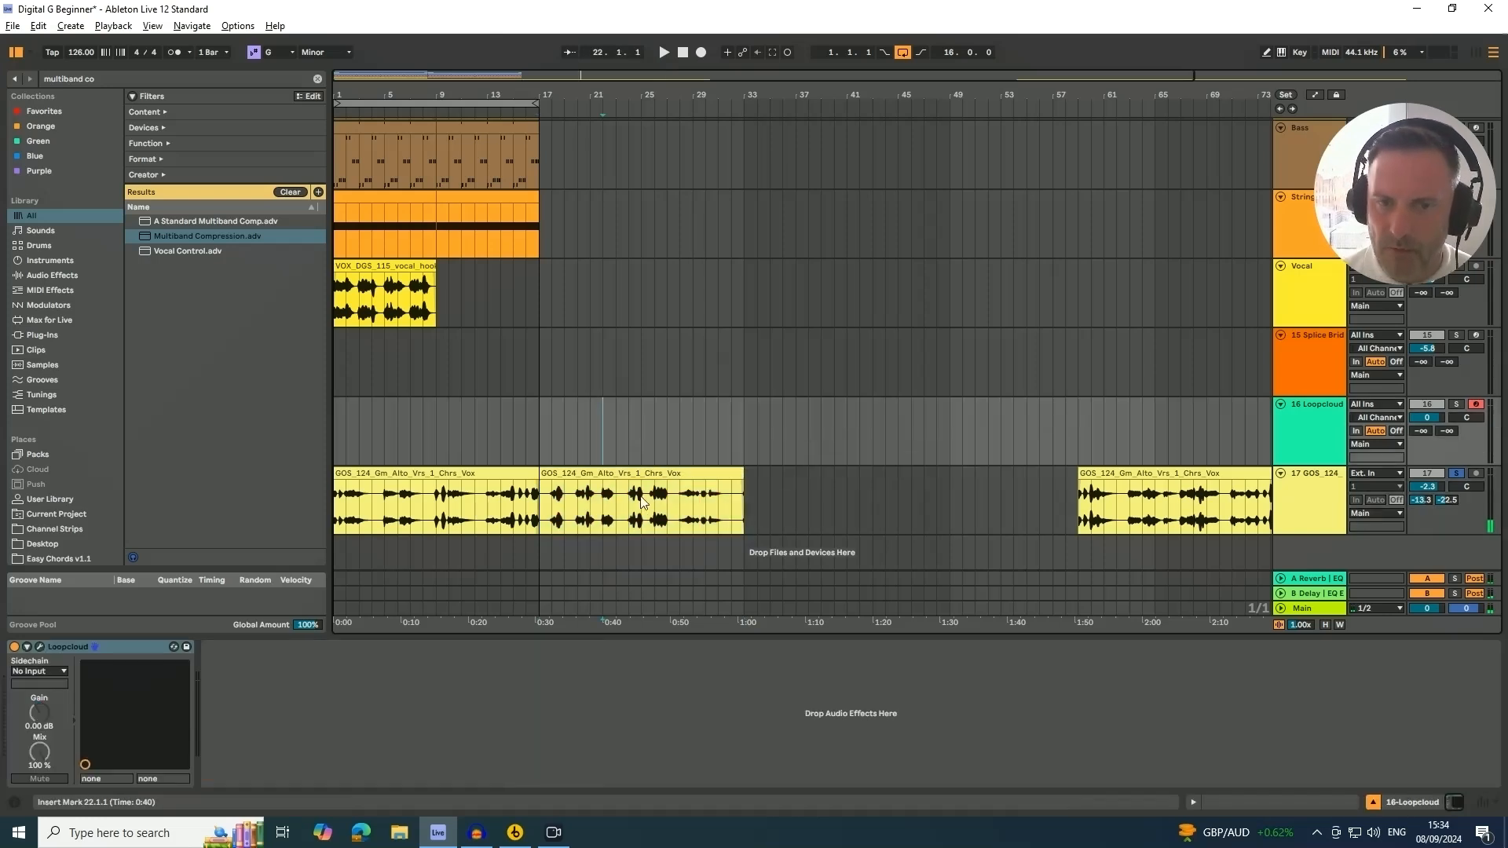
drag(606, 491, 934, 492)
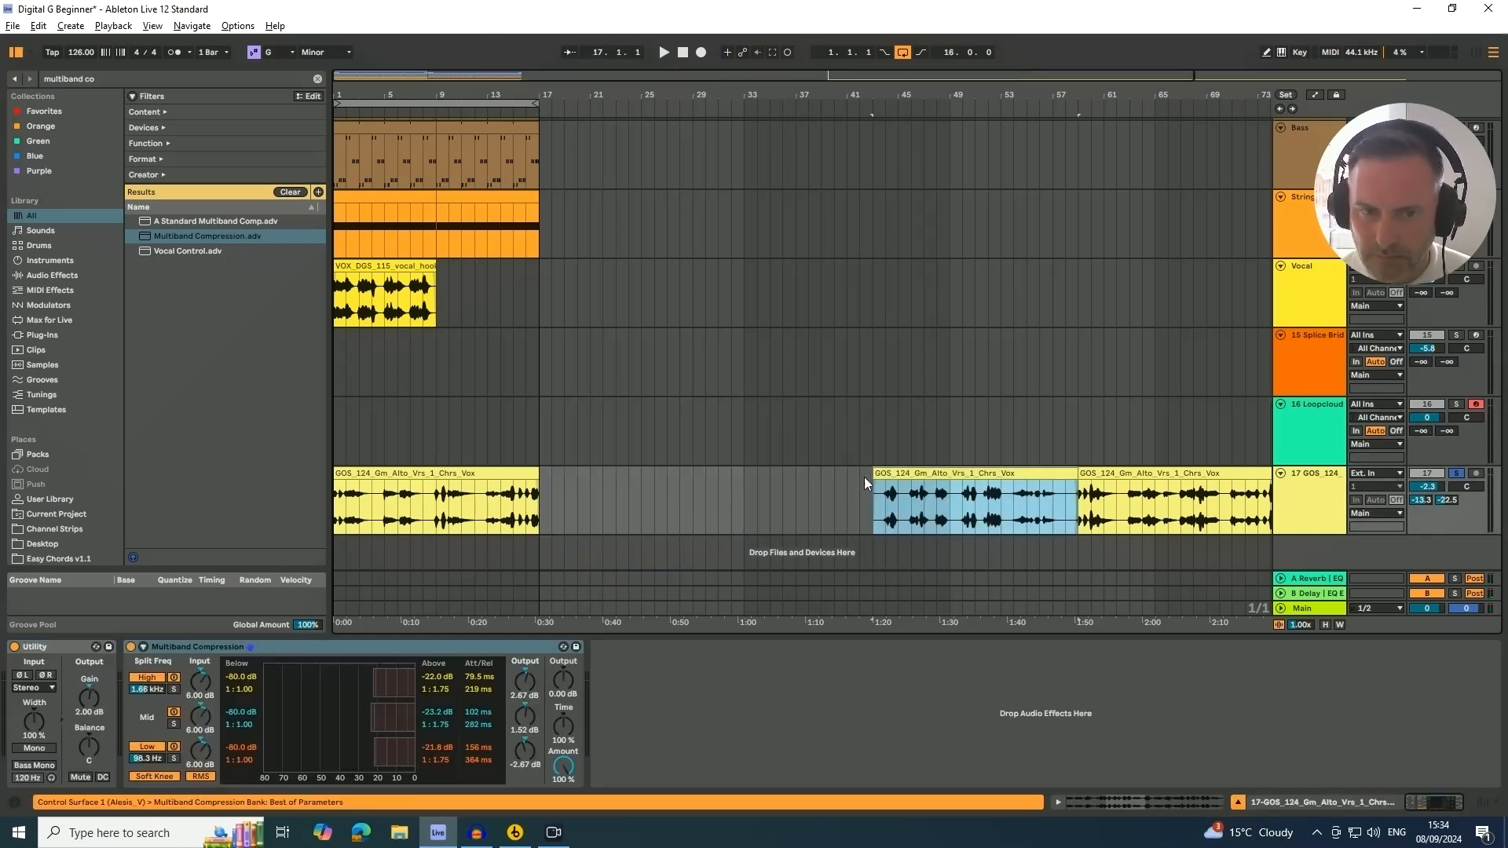
click(433, 471)
Shift all material in bars 1 to 17 across every track to start at bar 17
click(395, 101)
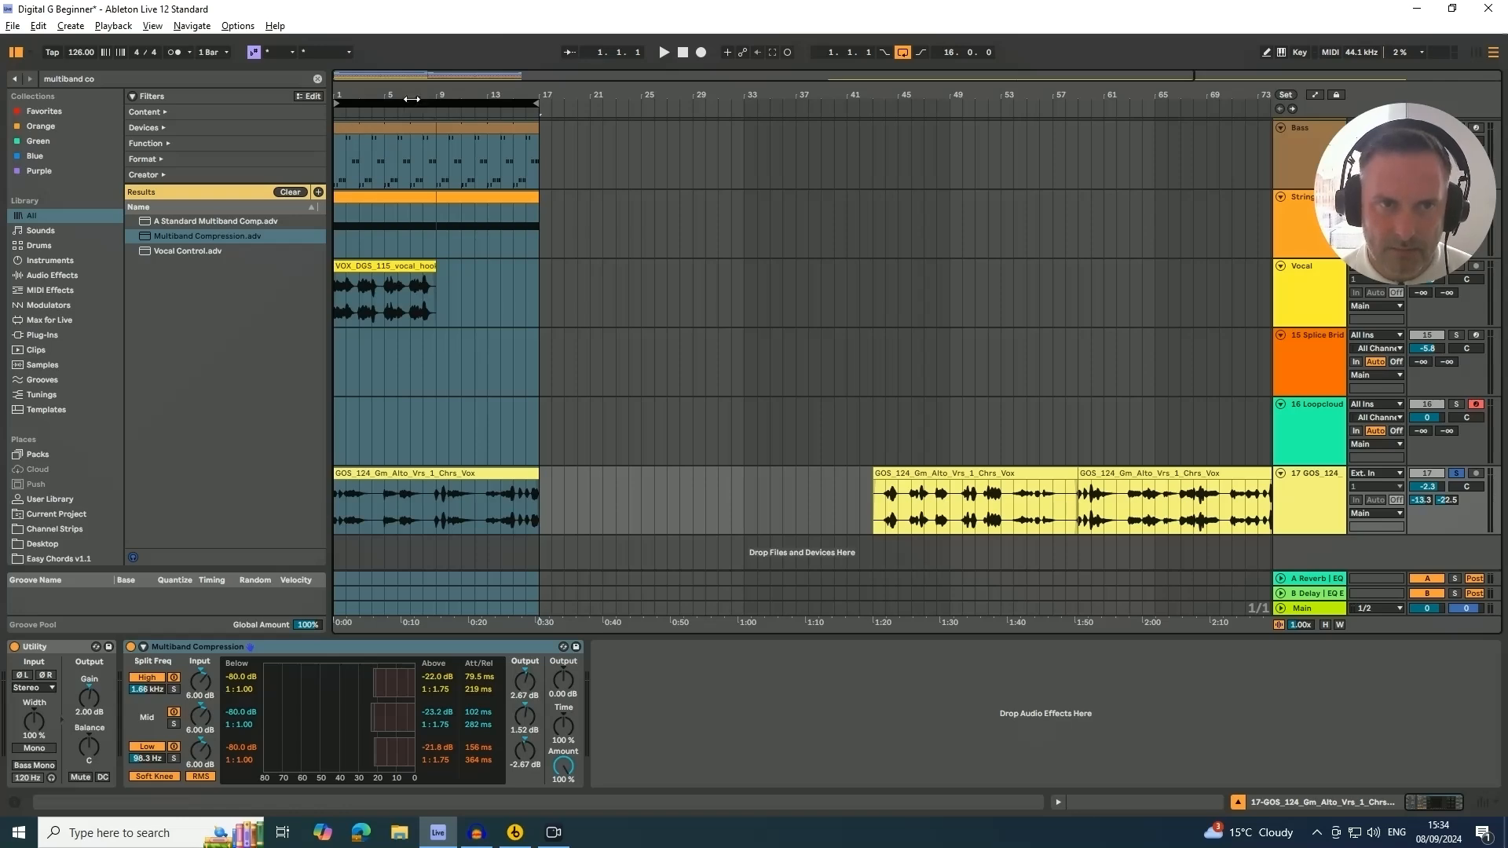
scroll(447, 227, up, 3)
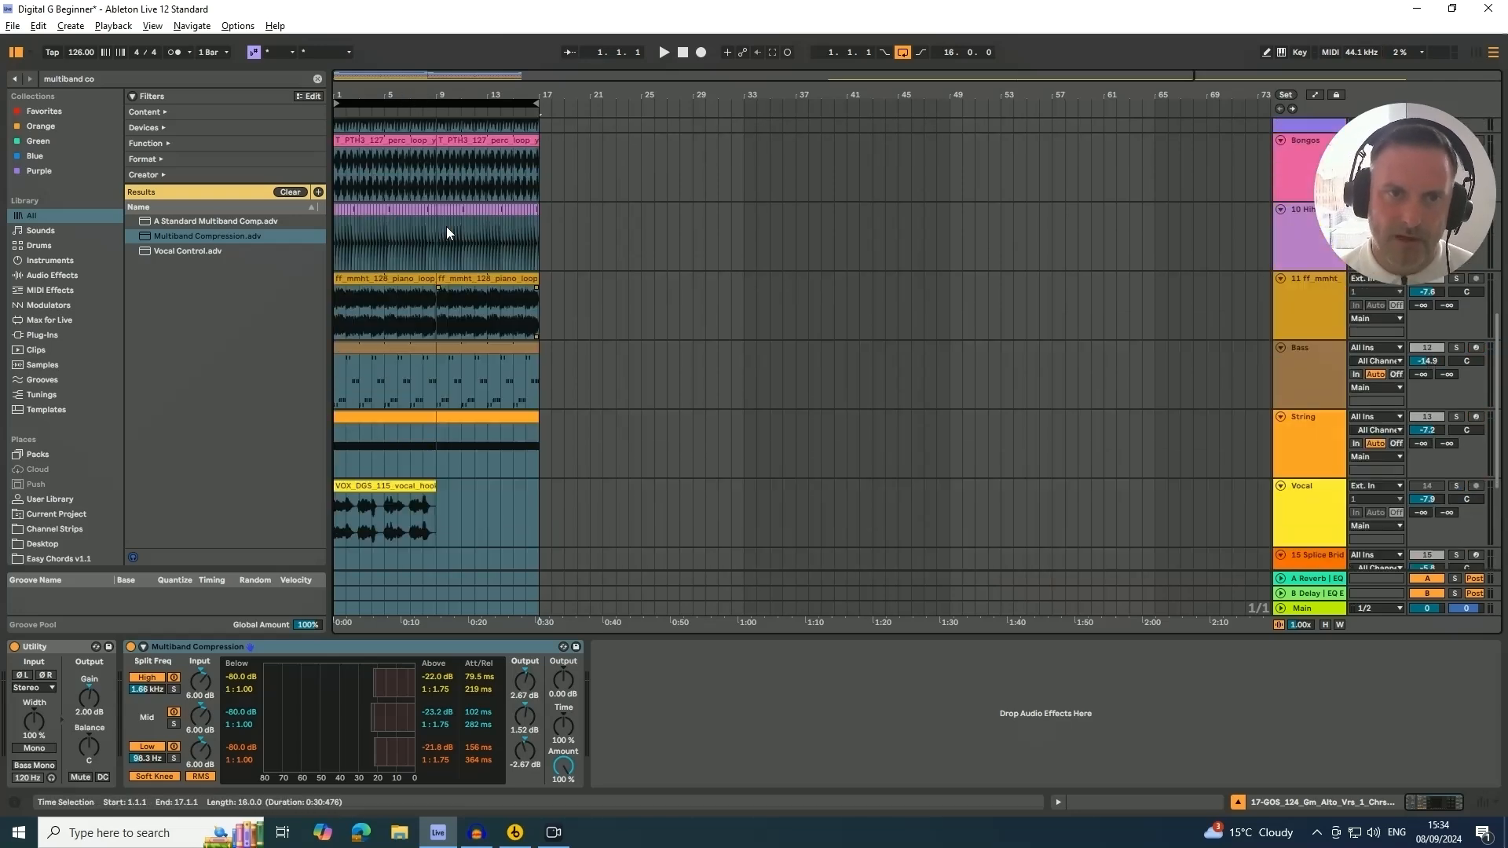
drag(369, 277, 573, 287)
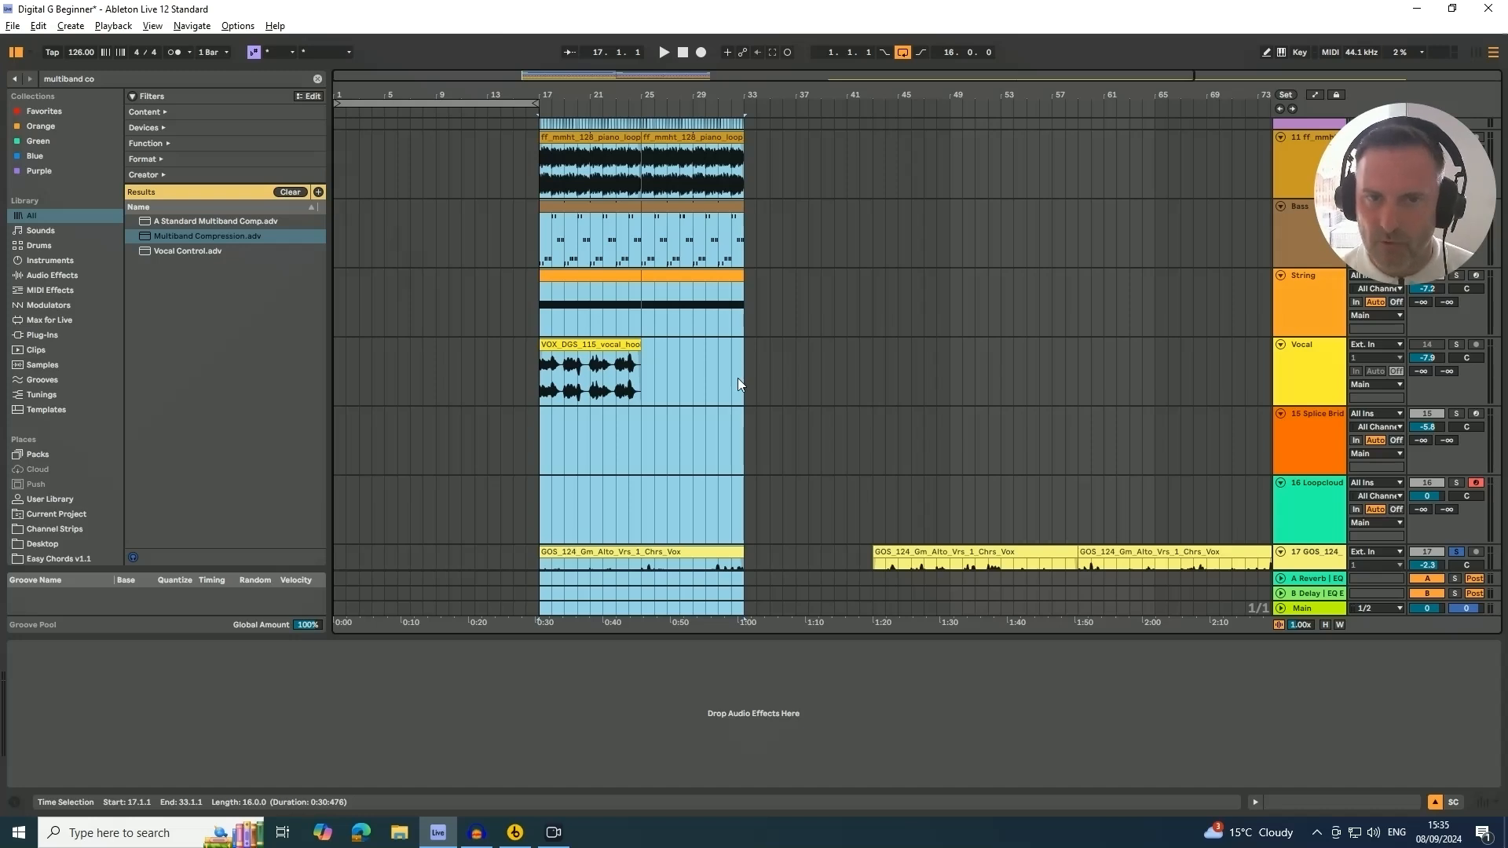
Solo the piano loop track and audition its first clip
scroll(737, 379, up, 2)
click(874, 356)
scroll(873, 356, up, 2)
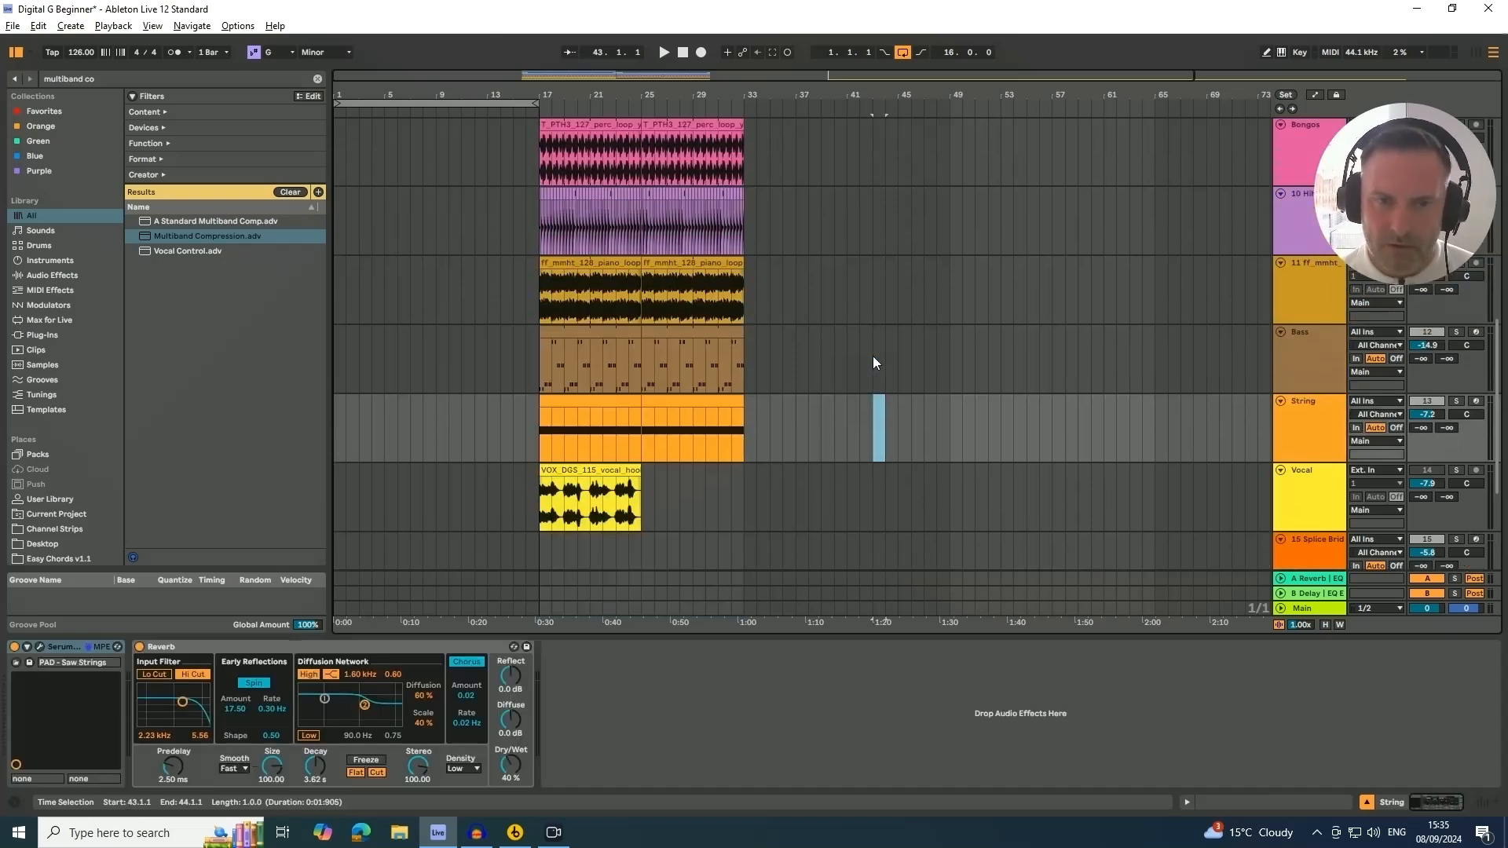
scroll(873, 356, up, 1)
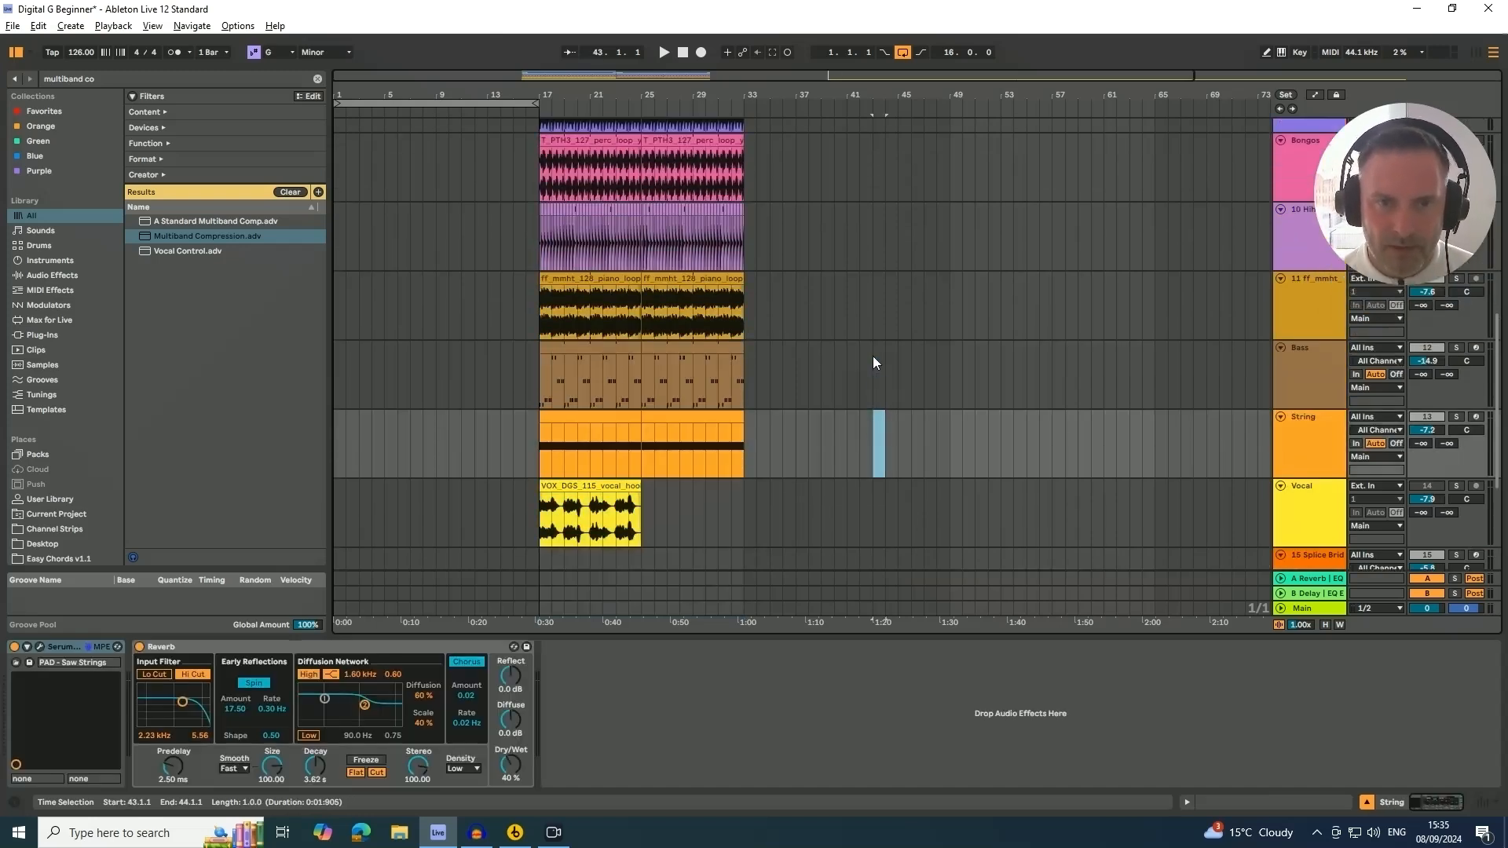
click(593, 283)
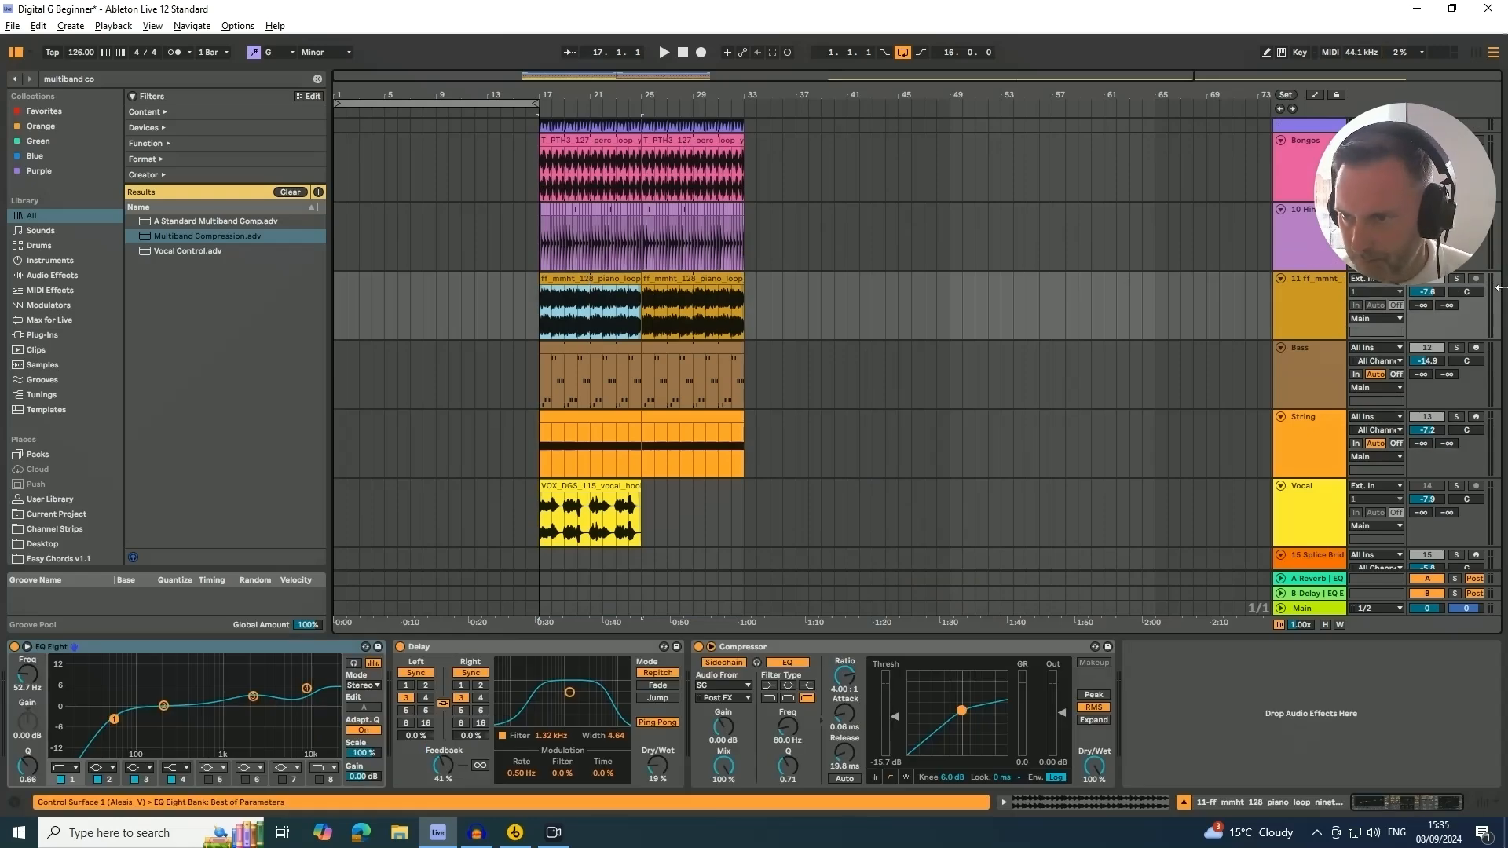
click(1459, 280)
key(alt+space)
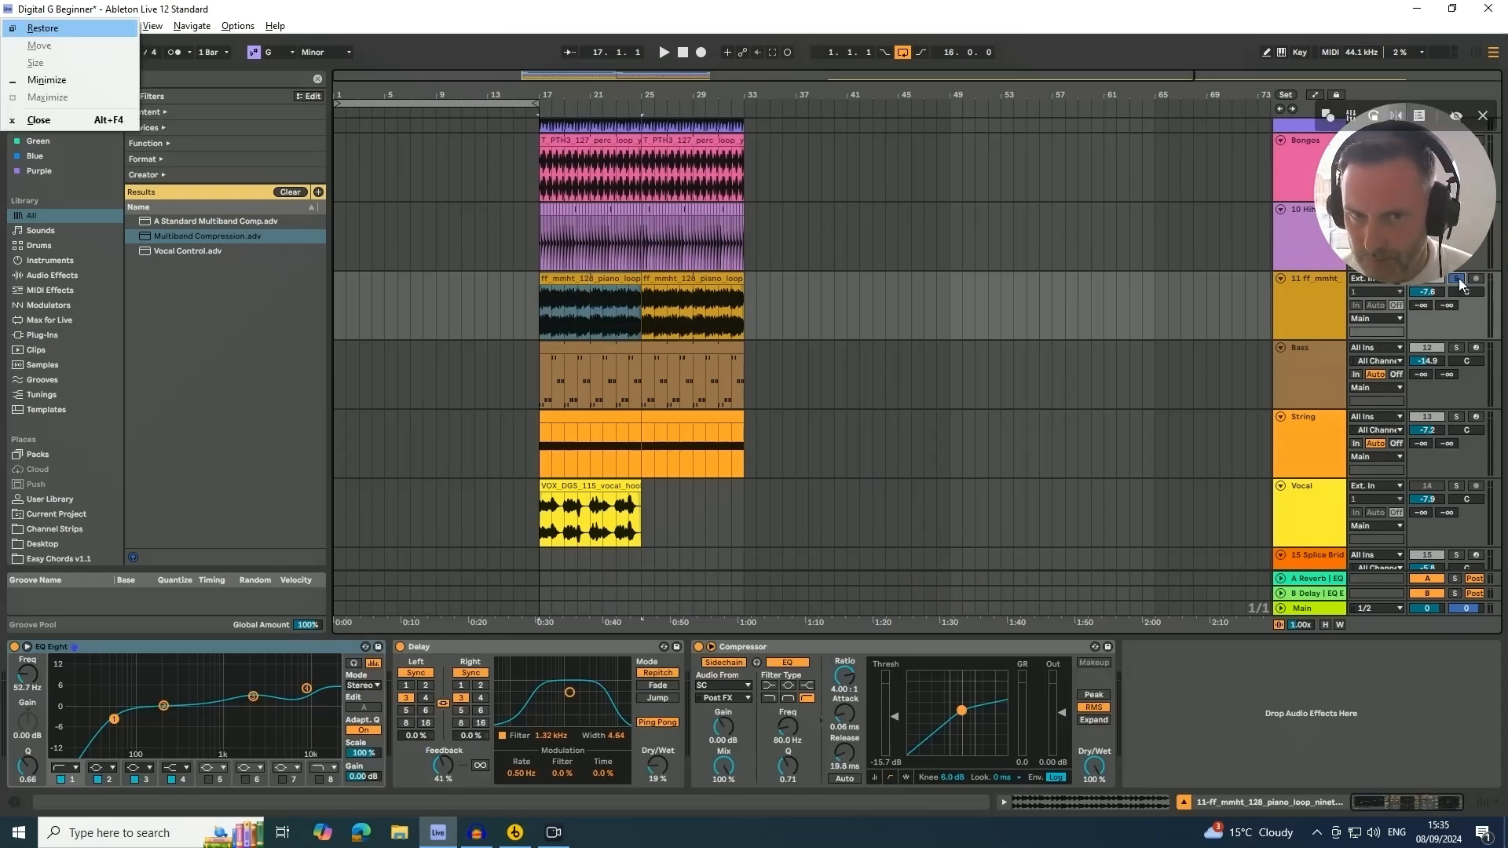
click(1043, 315)
key(space)
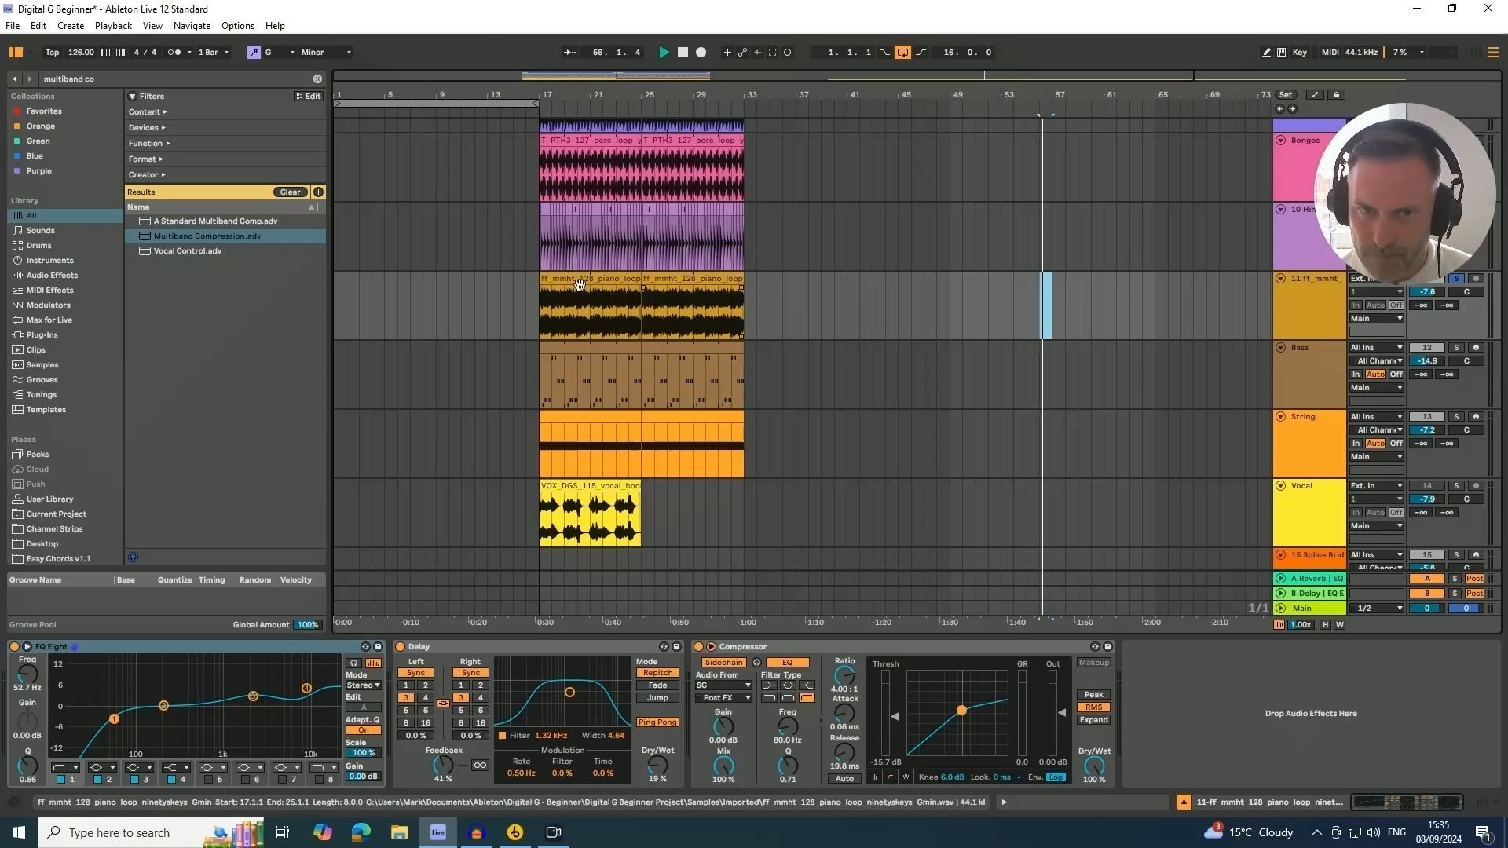
click(578, 280)
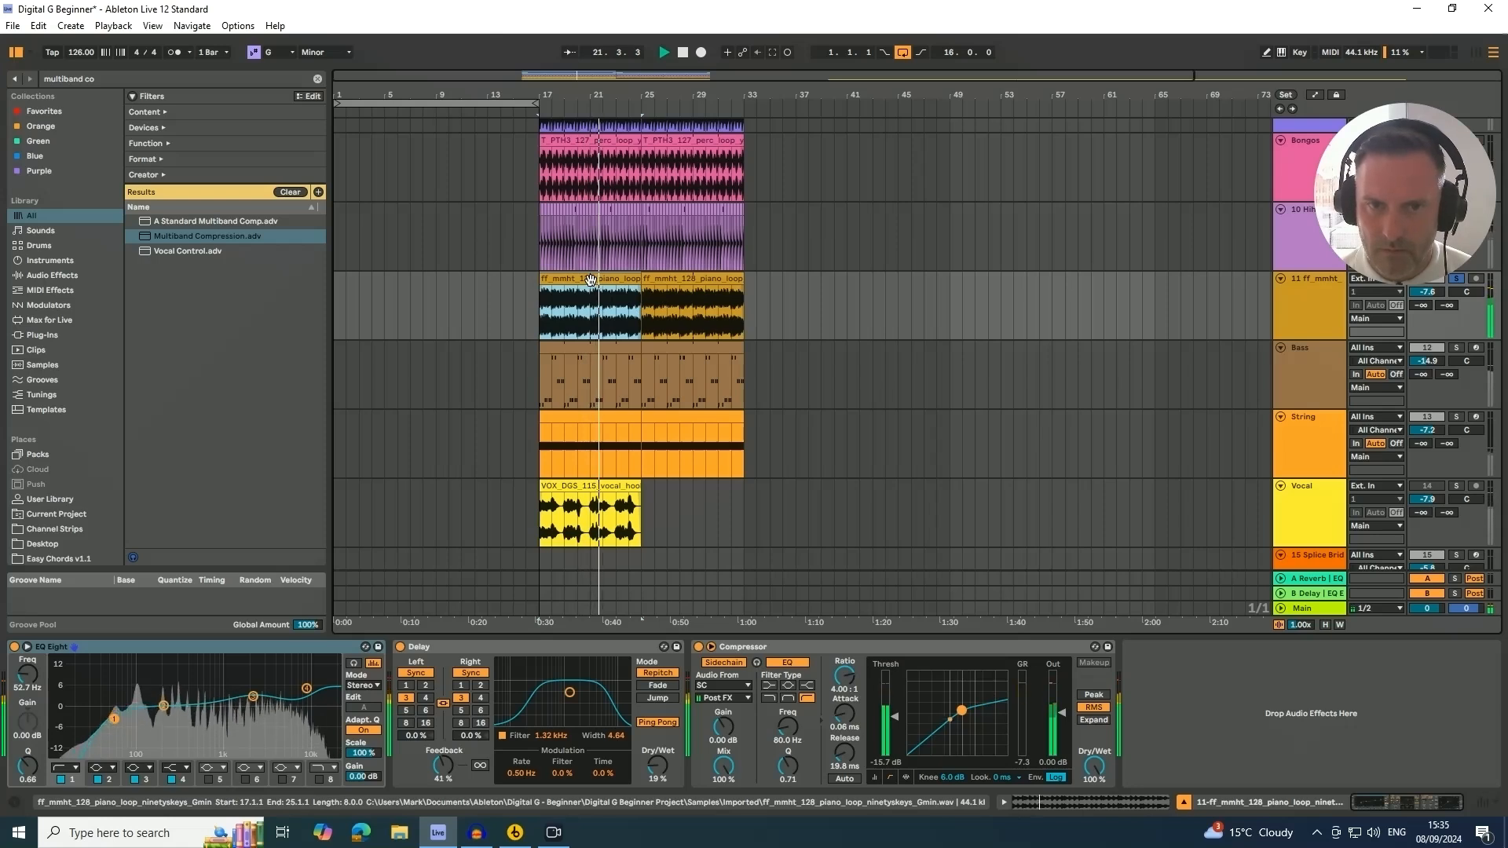
key(space)
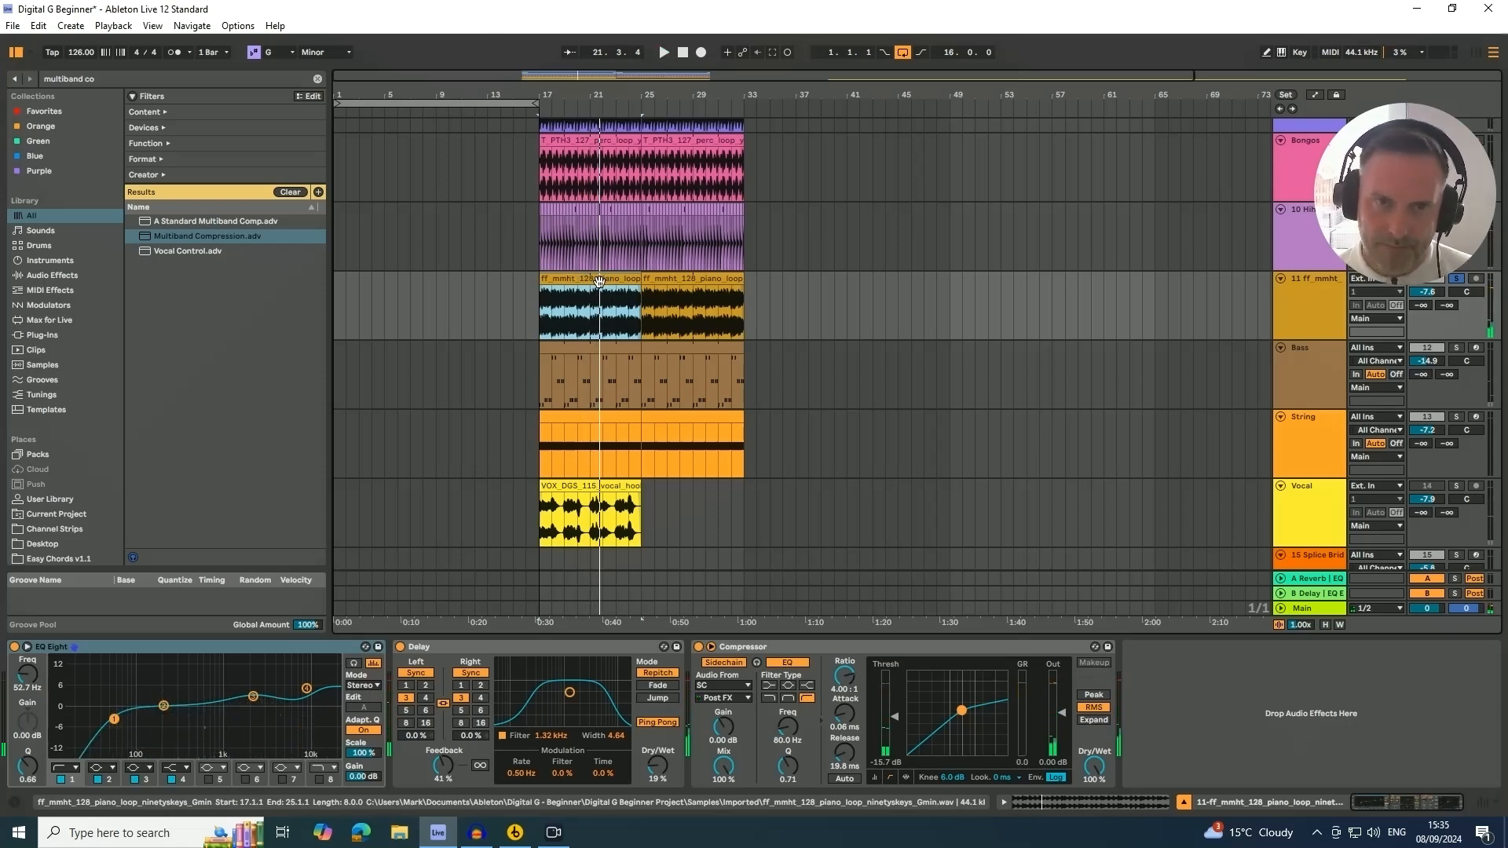
Copy the first piano loop clip to the start of the arrangement at bar 1
drag(597, 291, 381, 289)
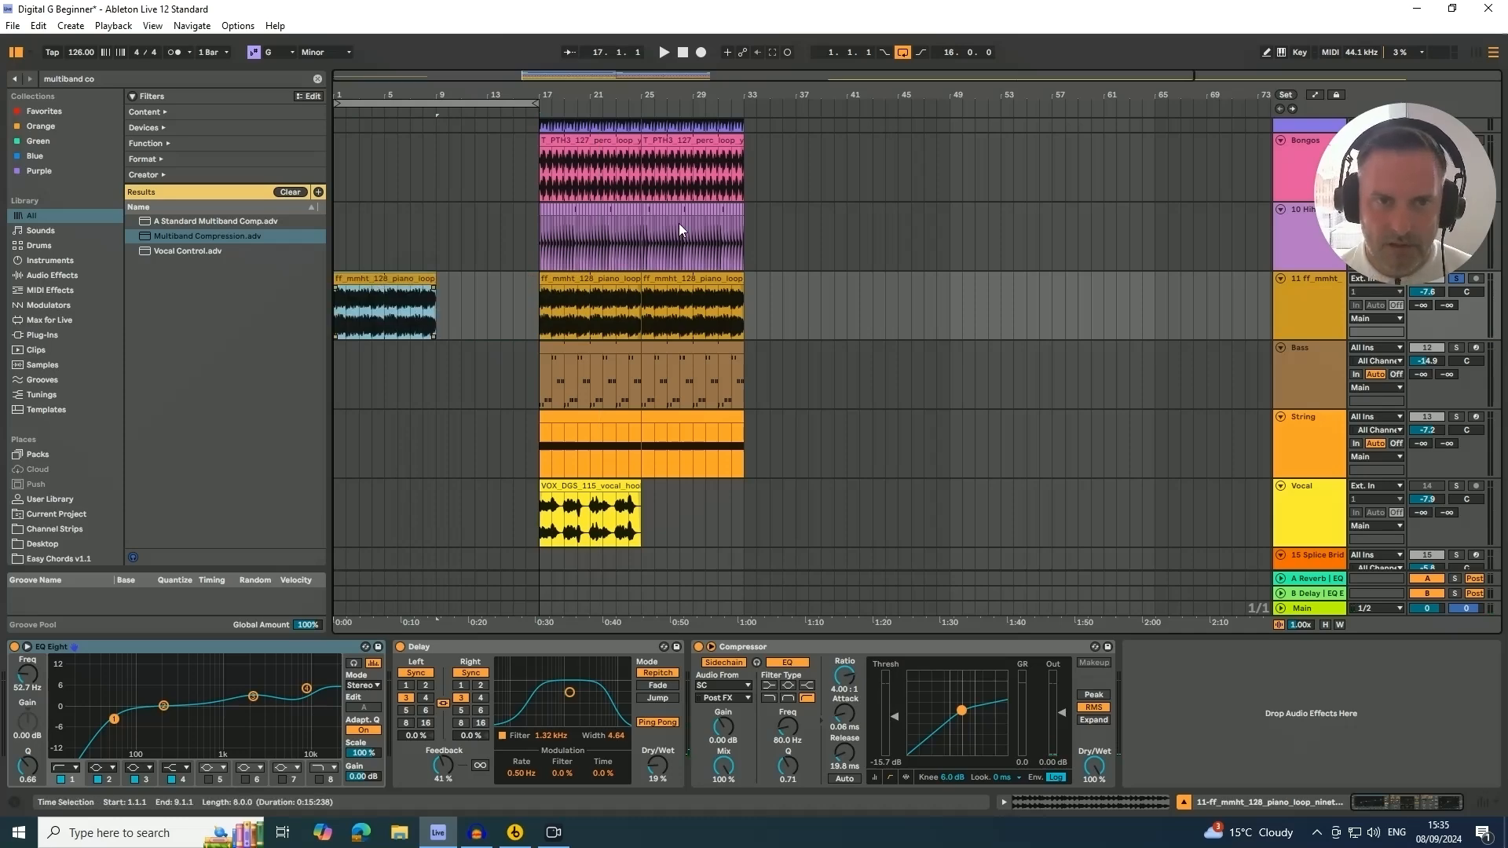
drag(377, 98, 377, 138)
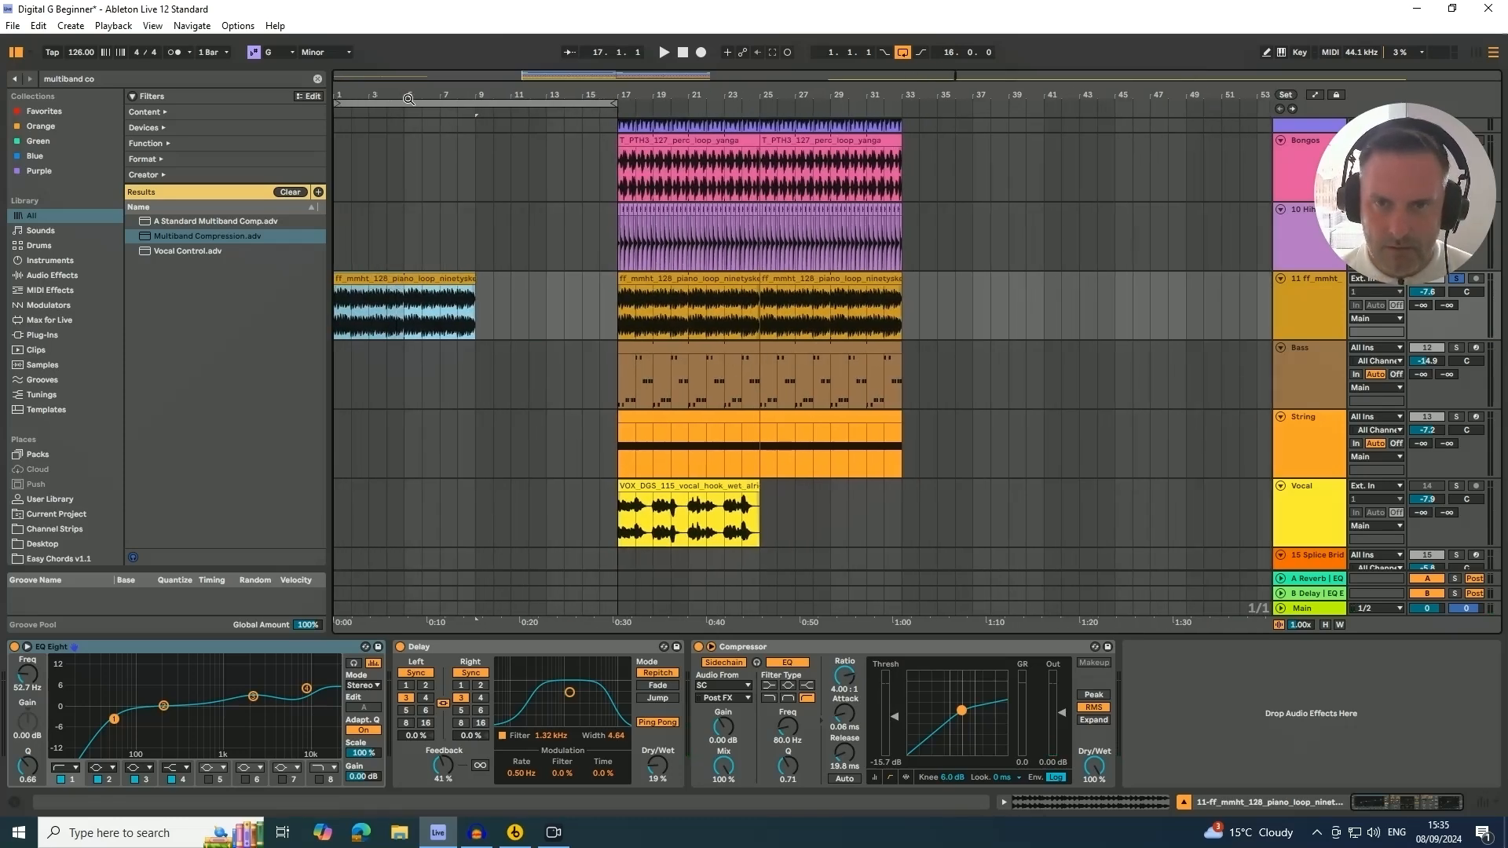
Rename the piano loop track to Piano
click(1302, 295)
key(ctrl+r)
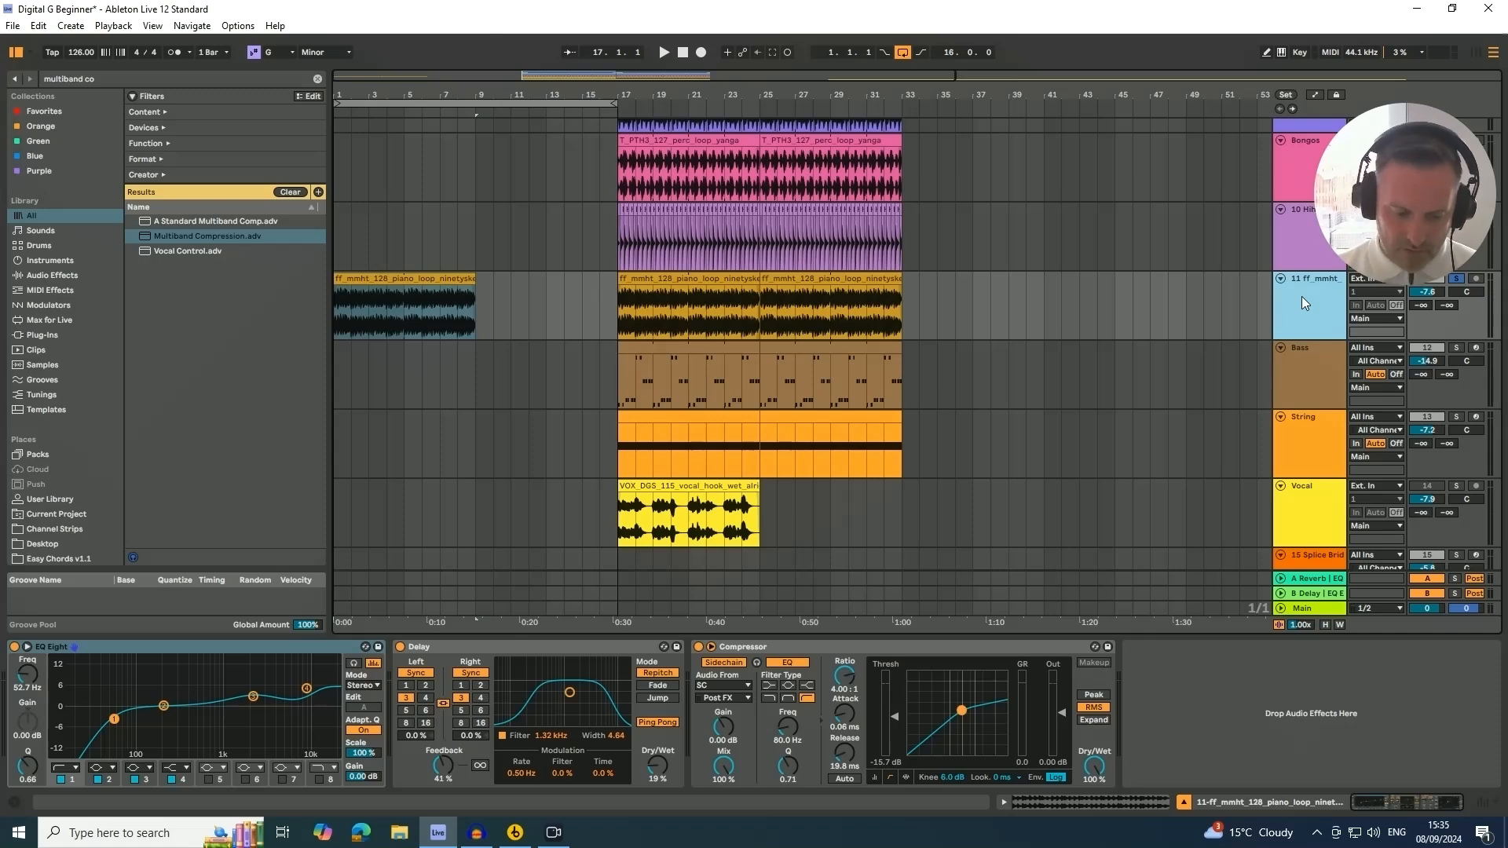
text(P)
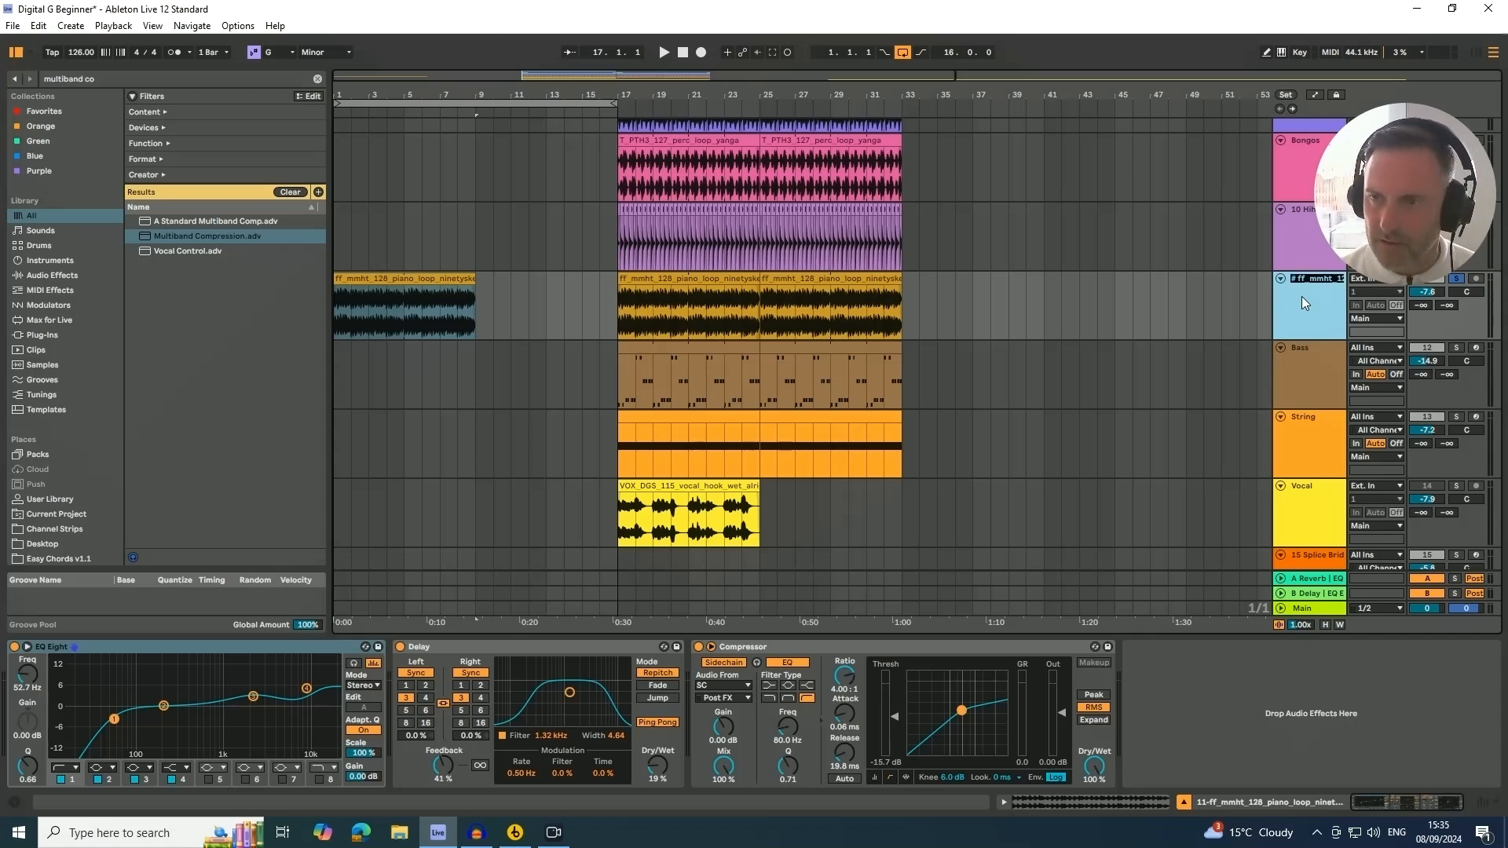
text(iano)
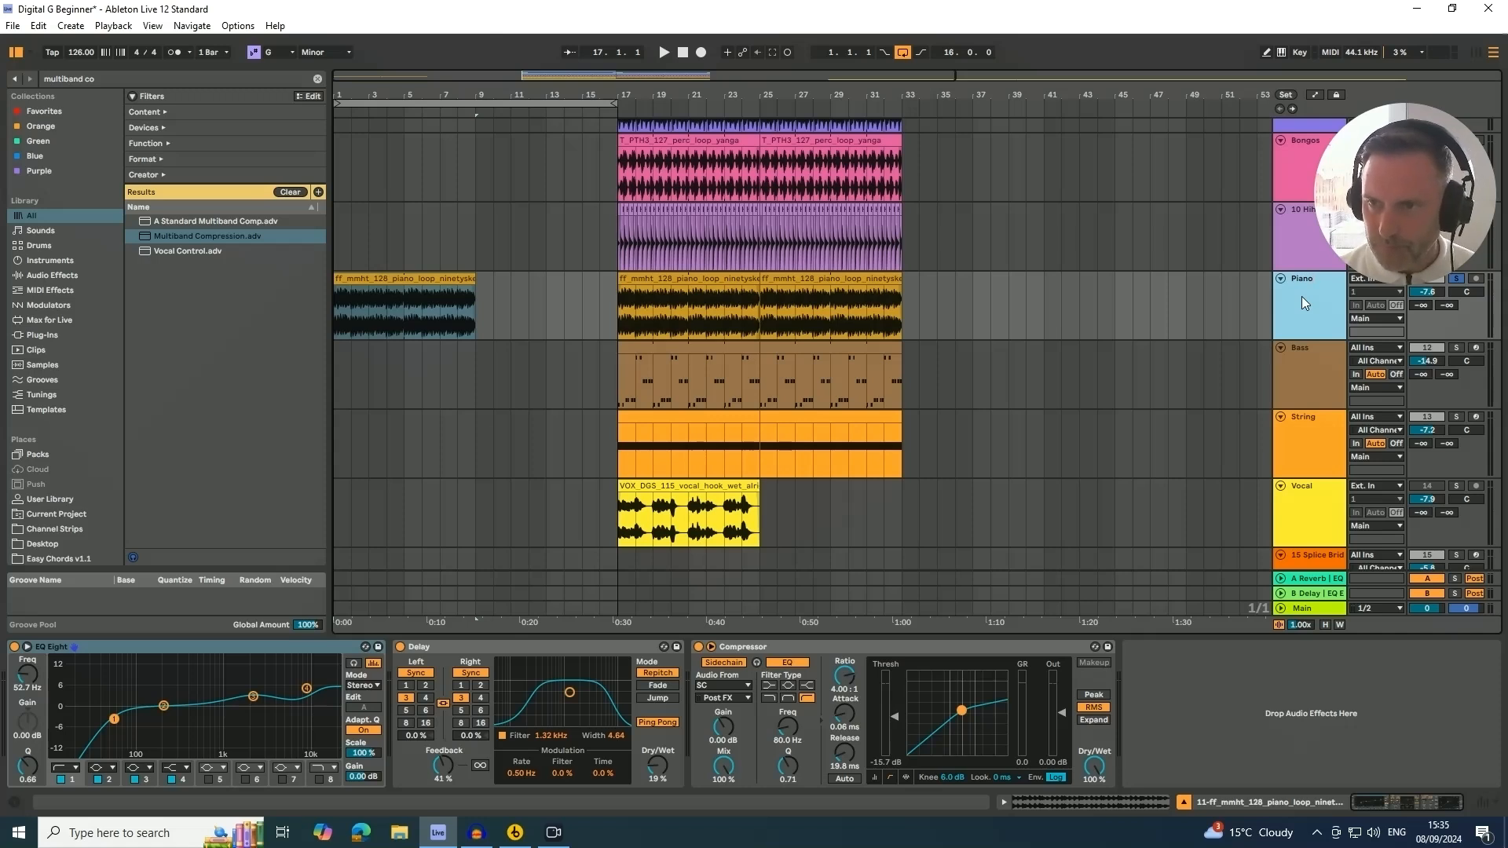
key(Return)
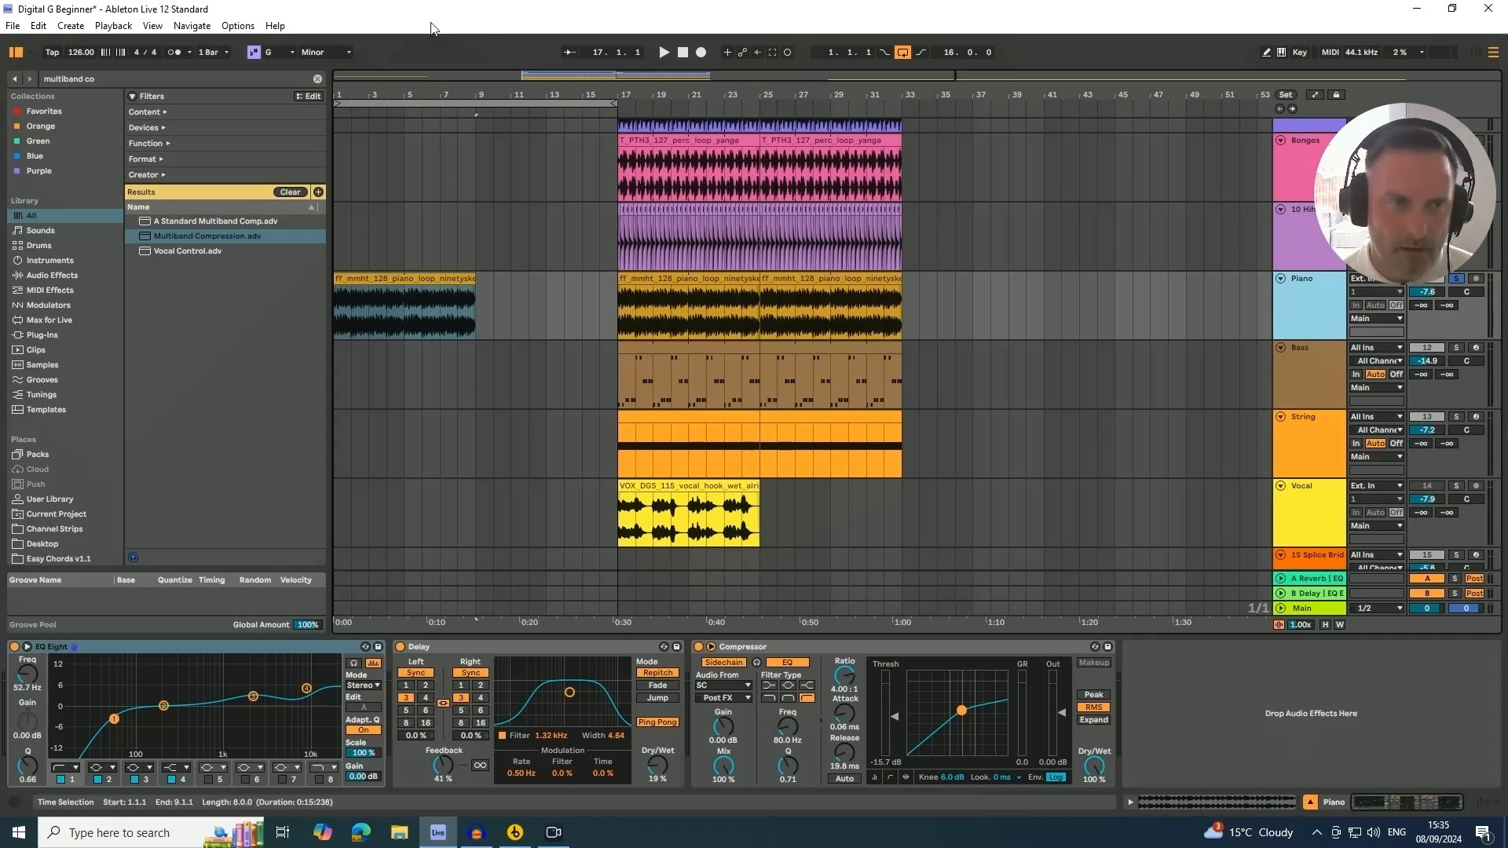
Search the browser for filter and add Auto Filter to the Piano track's device chain
click(103, 83)
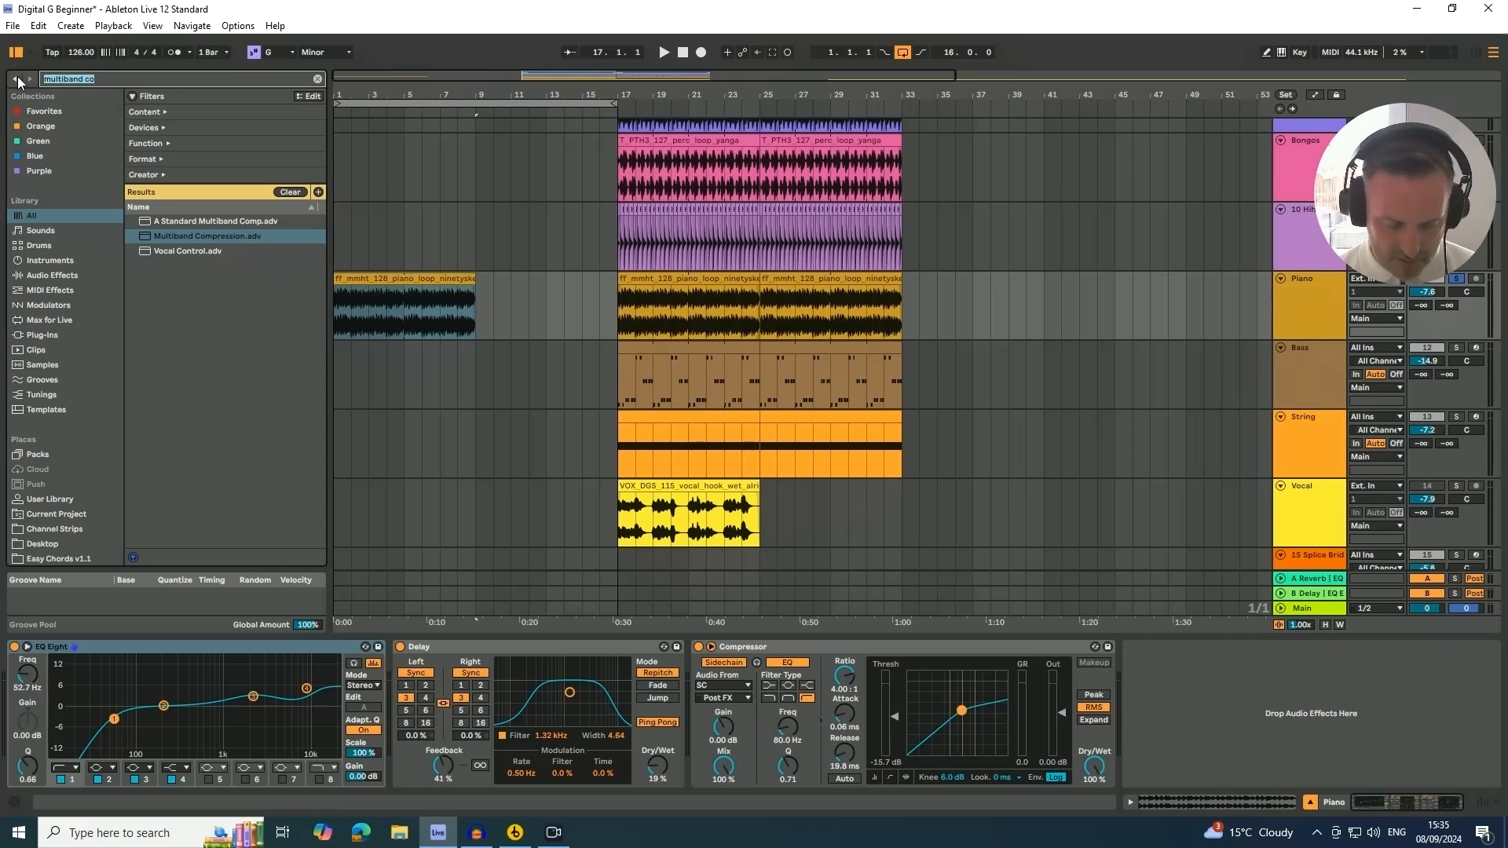
text(filter)
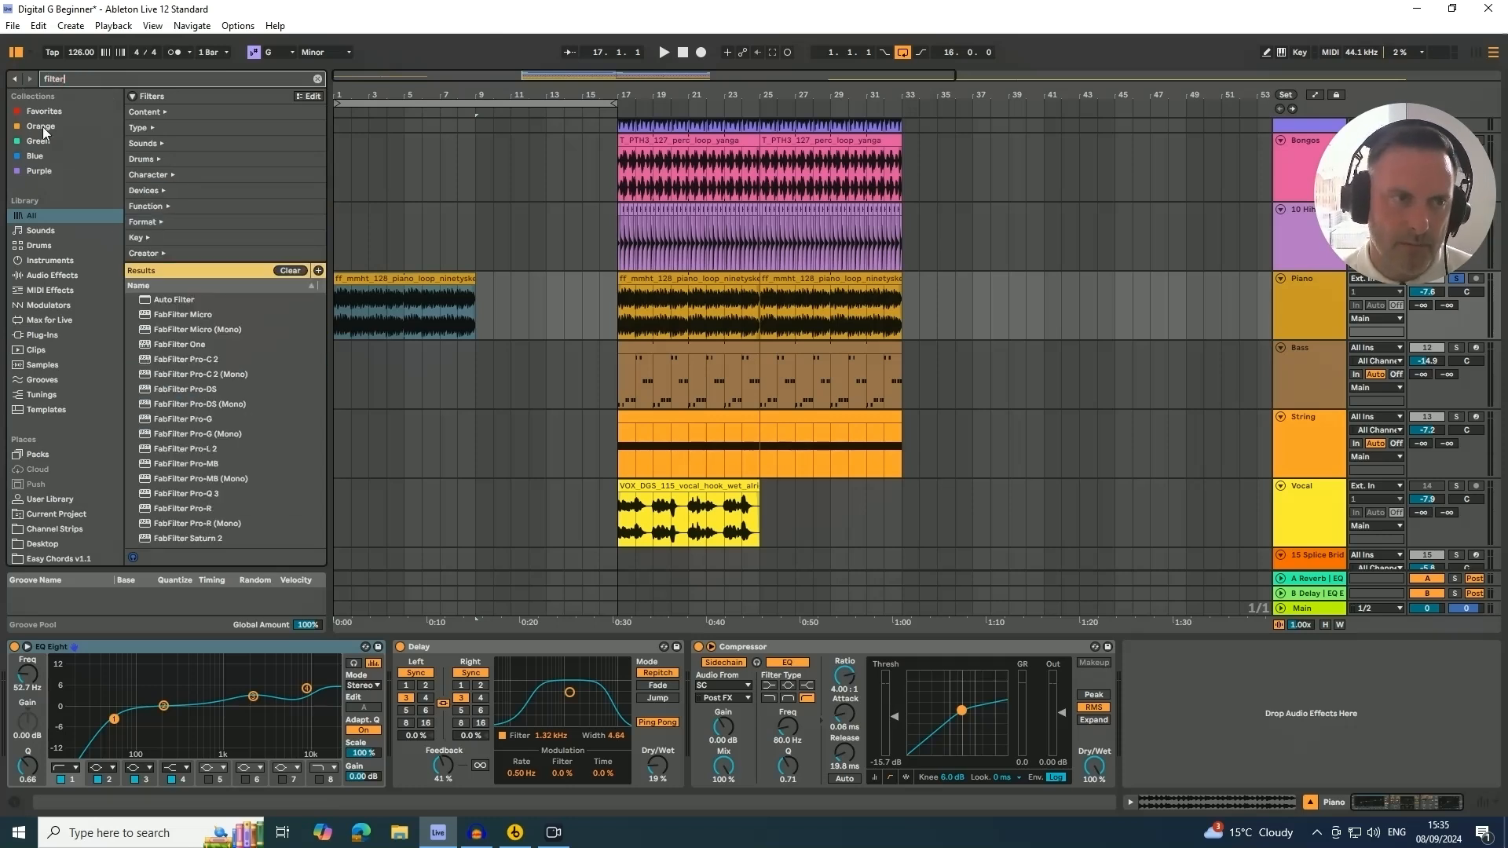
click(28, 218)
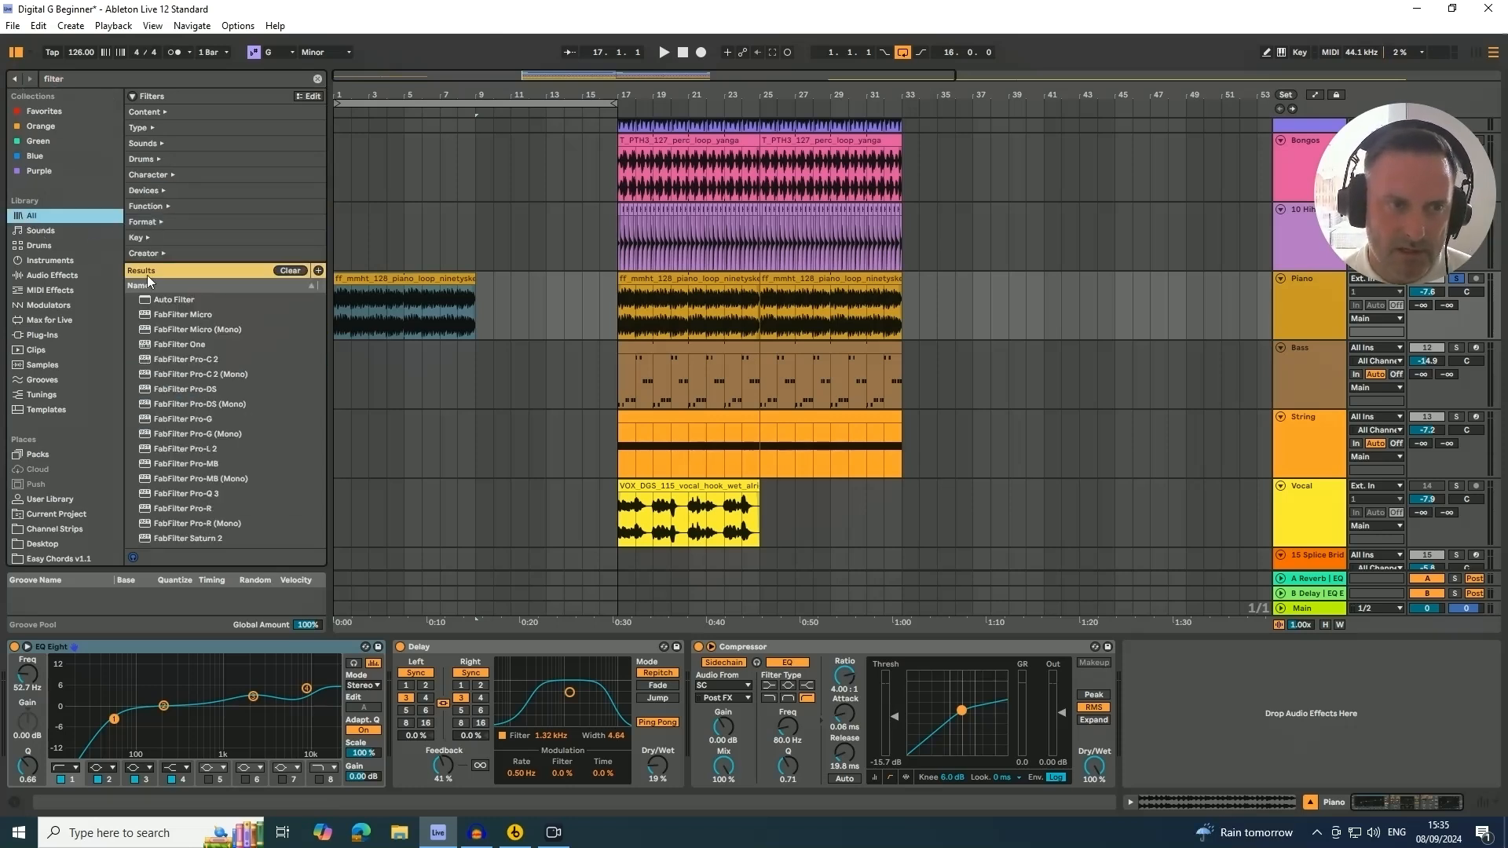
drag(176, 306, 1152, 709)
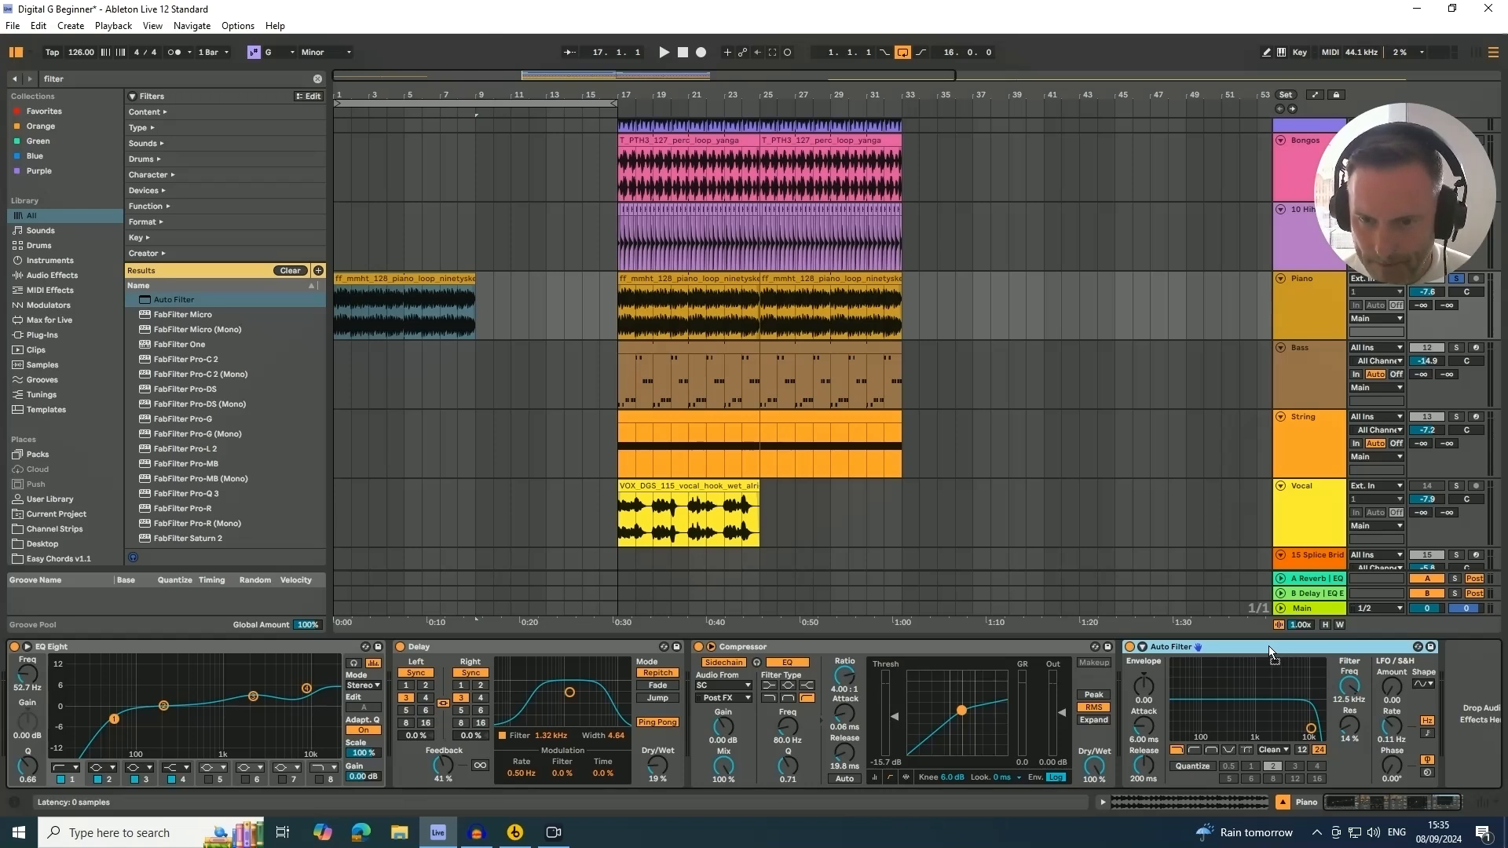
Move Auto Filter to sit right after EQ Eight and lower its filter frequency while playing
drag(1270, 647, 402, 679)
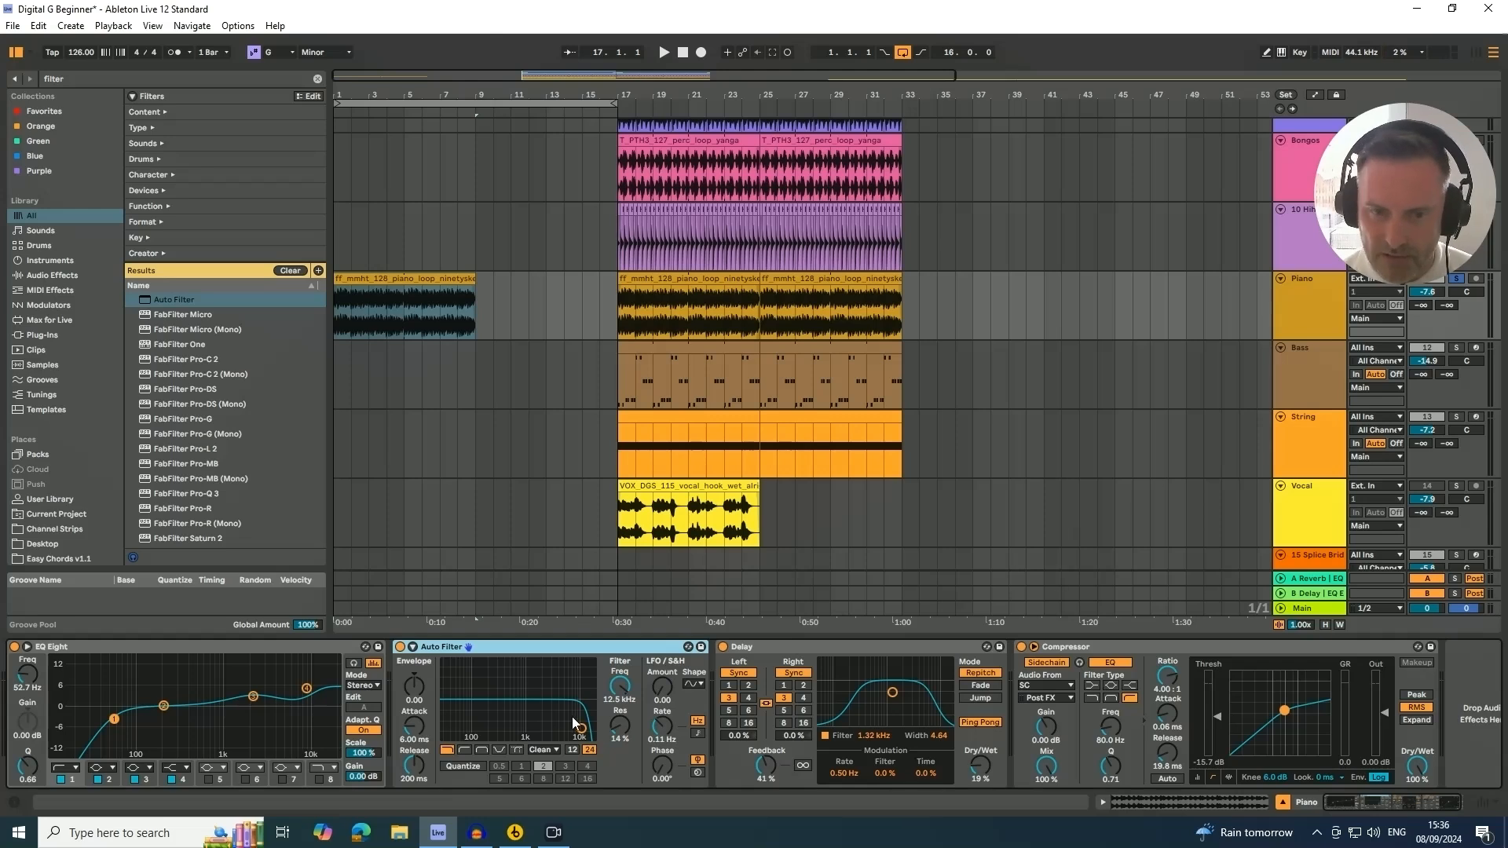
drag(620, 699, 619, 688)
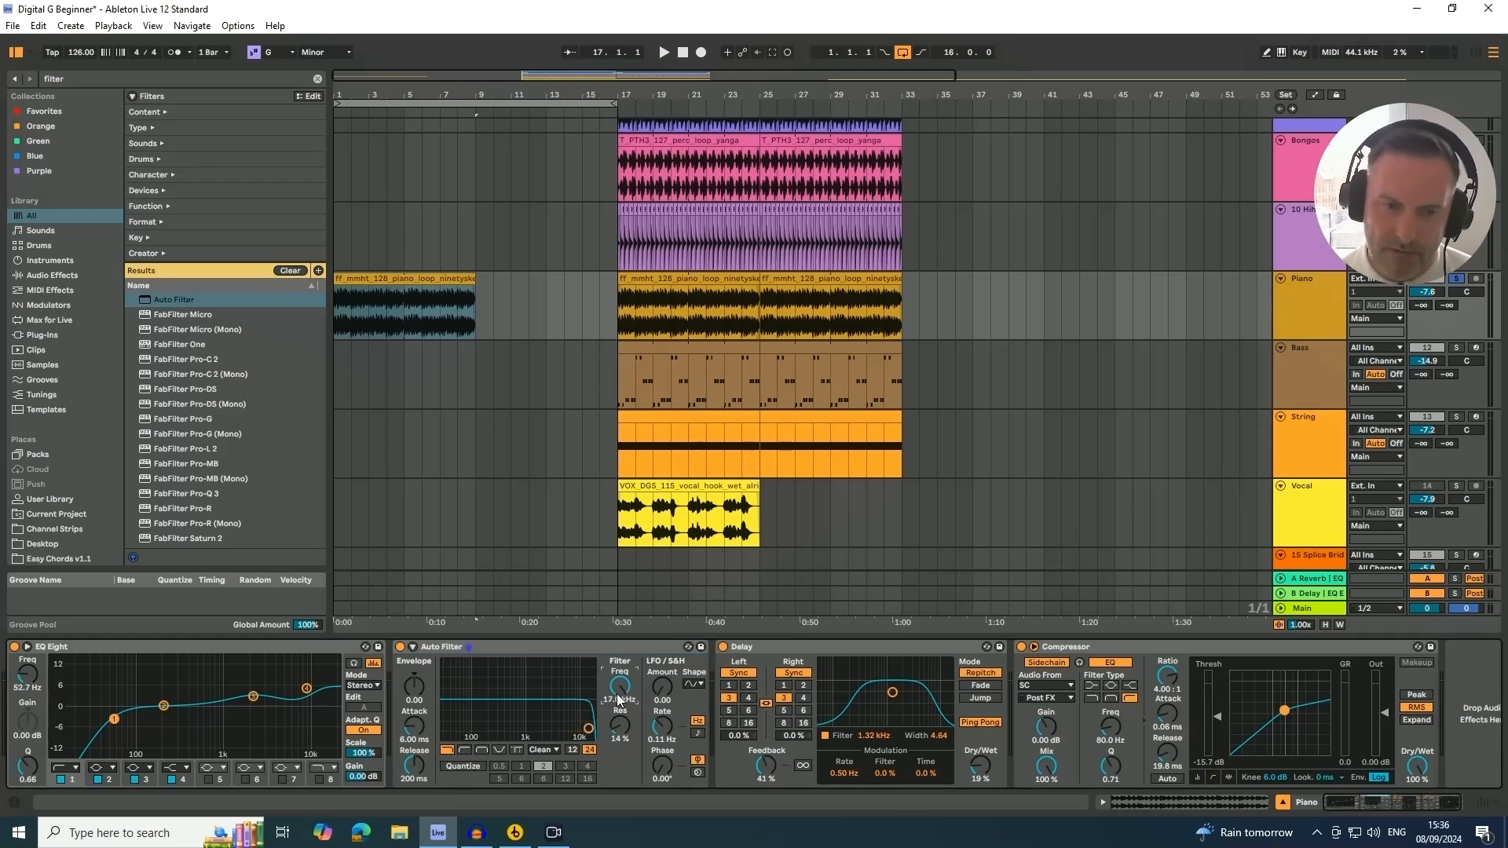
key(space)
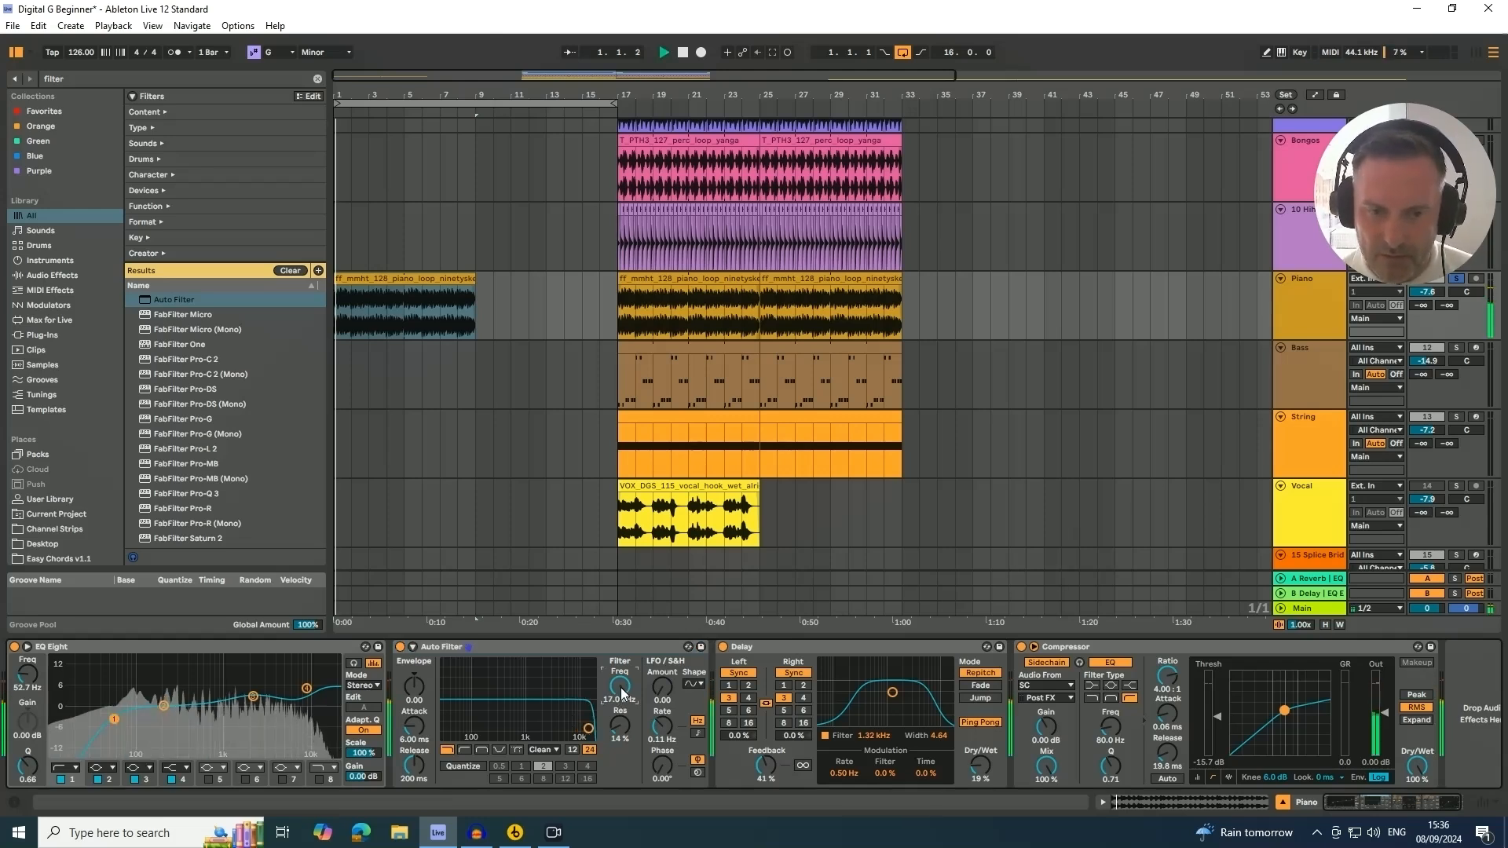
drag(618, 700, 619, 788)
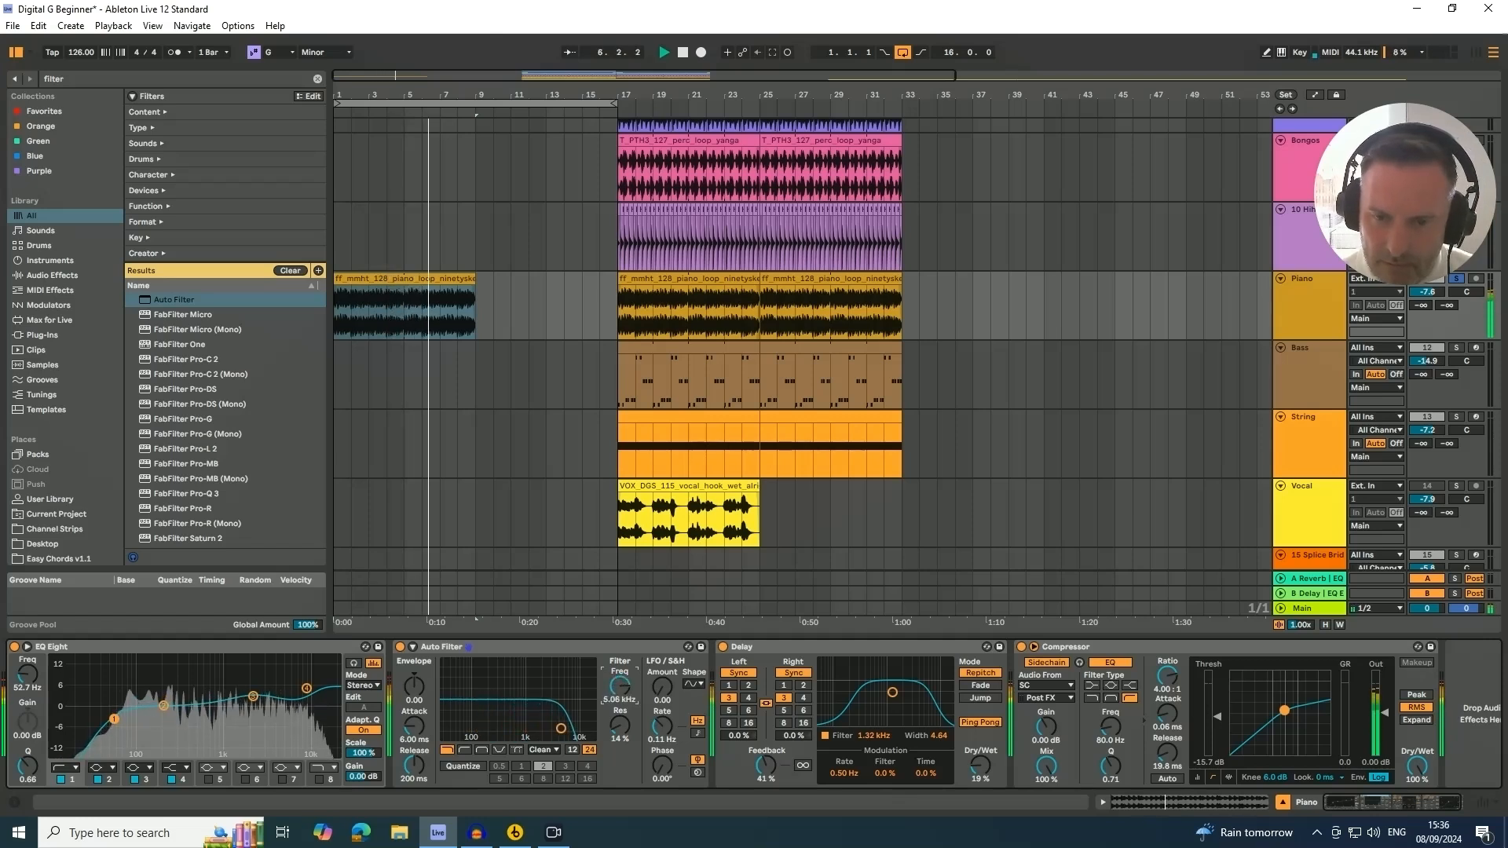
Try Auto Filter at the end of the Piano device chain while sweeping its frequency, then move it back after EQ Eight
click(534, 659)
drag(1442, 666, 1442, 666)
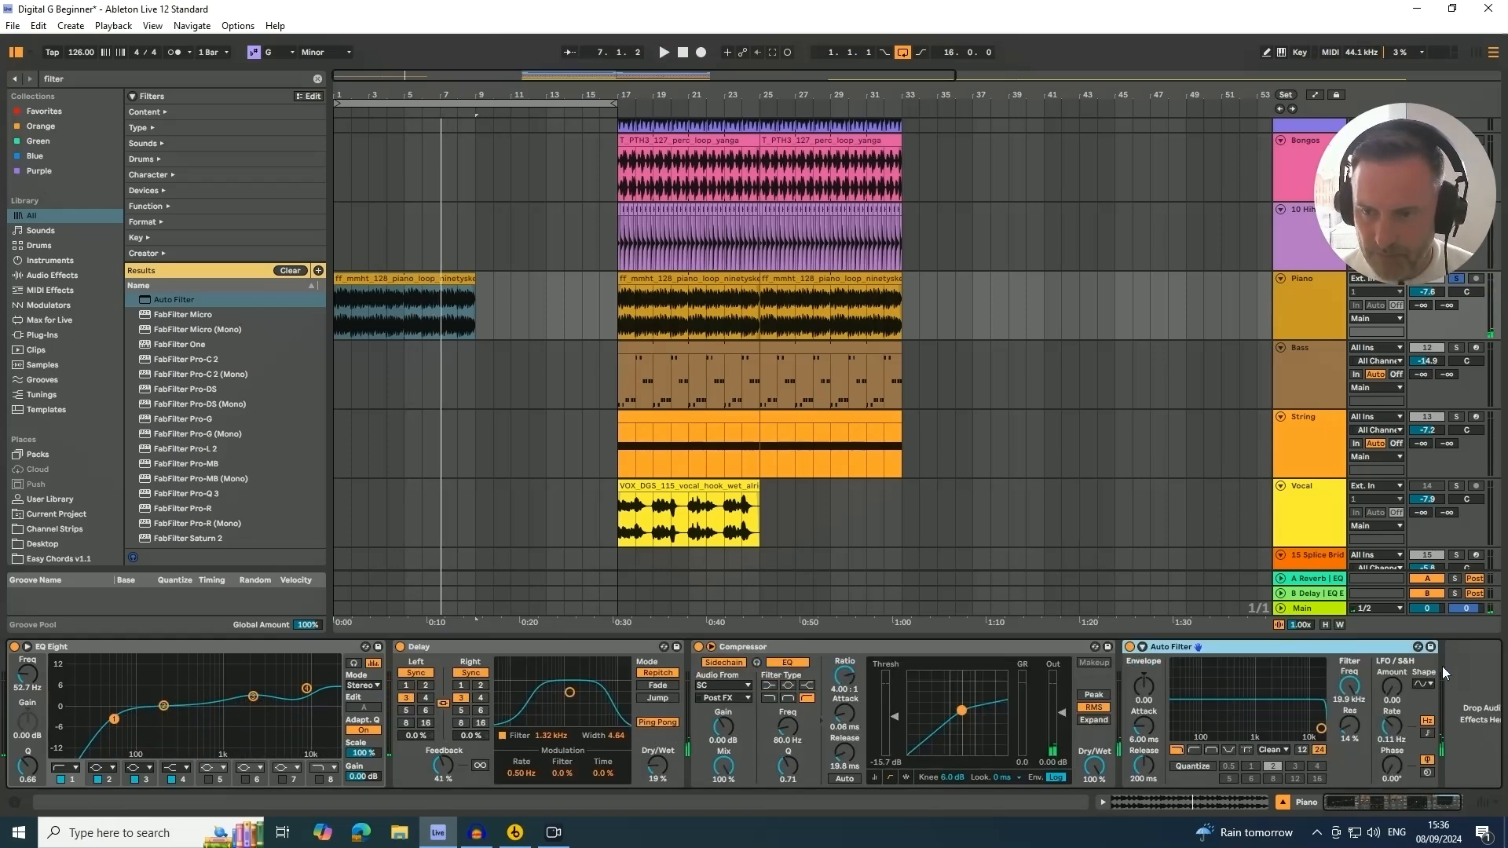
key(space)
drag(1350, 686, 1350, 789)
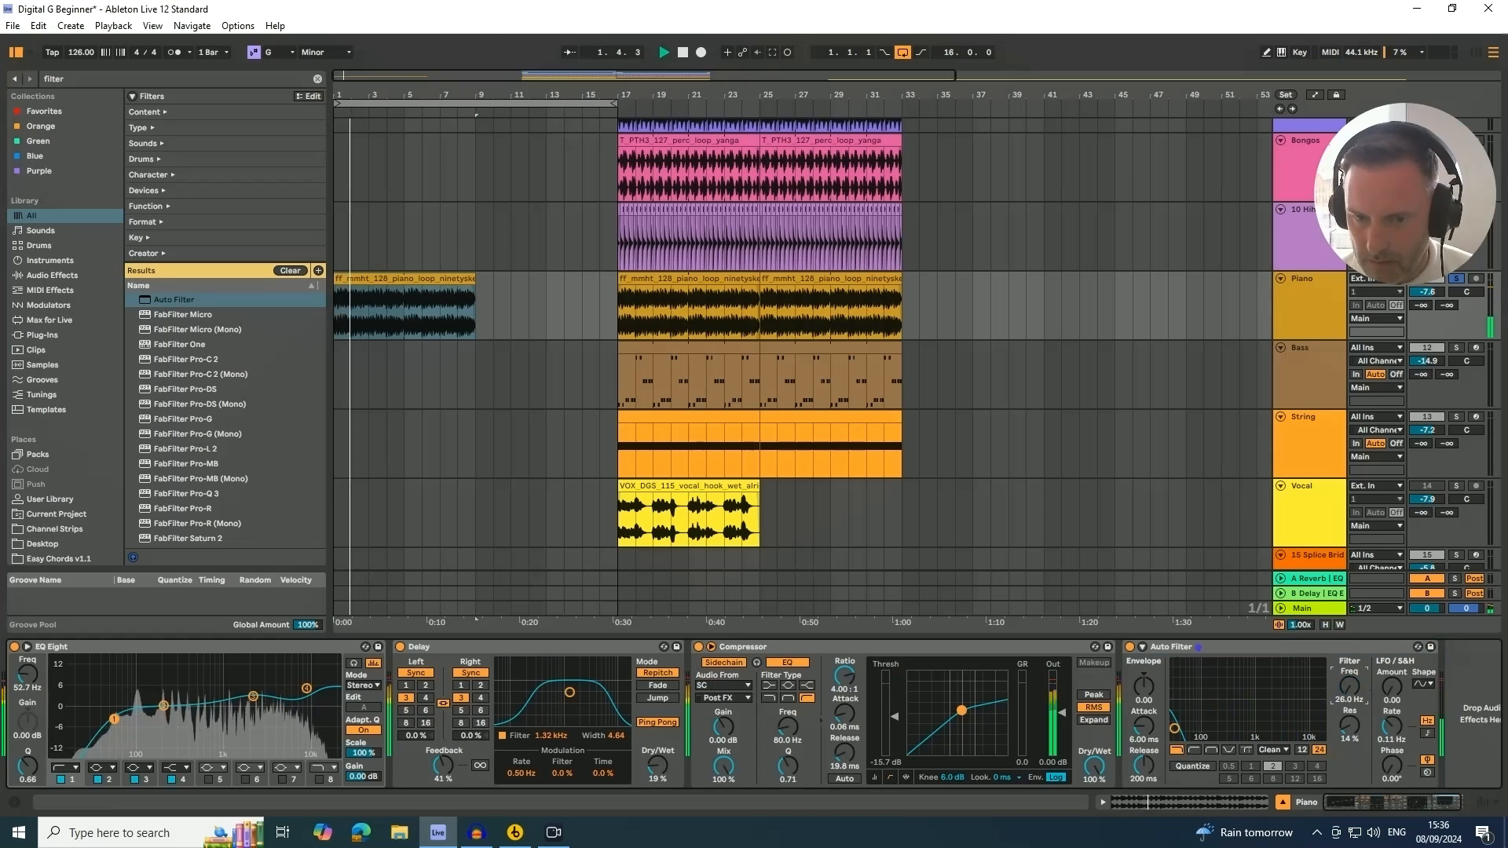
drag(1349, 686, 1349, 578)
click(1287, 650)
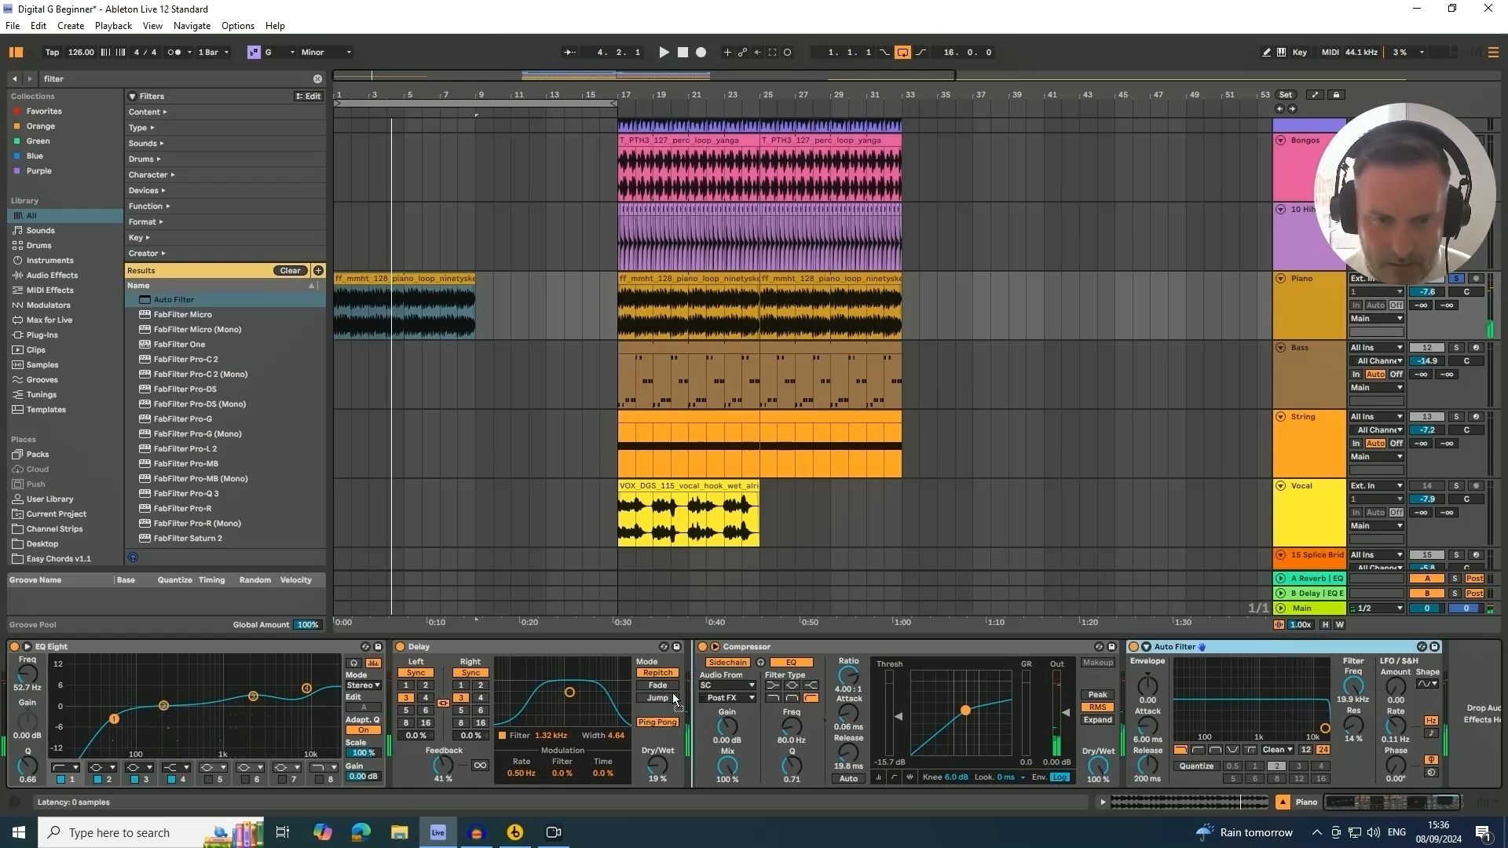
drag(403, 661, 403, 662)
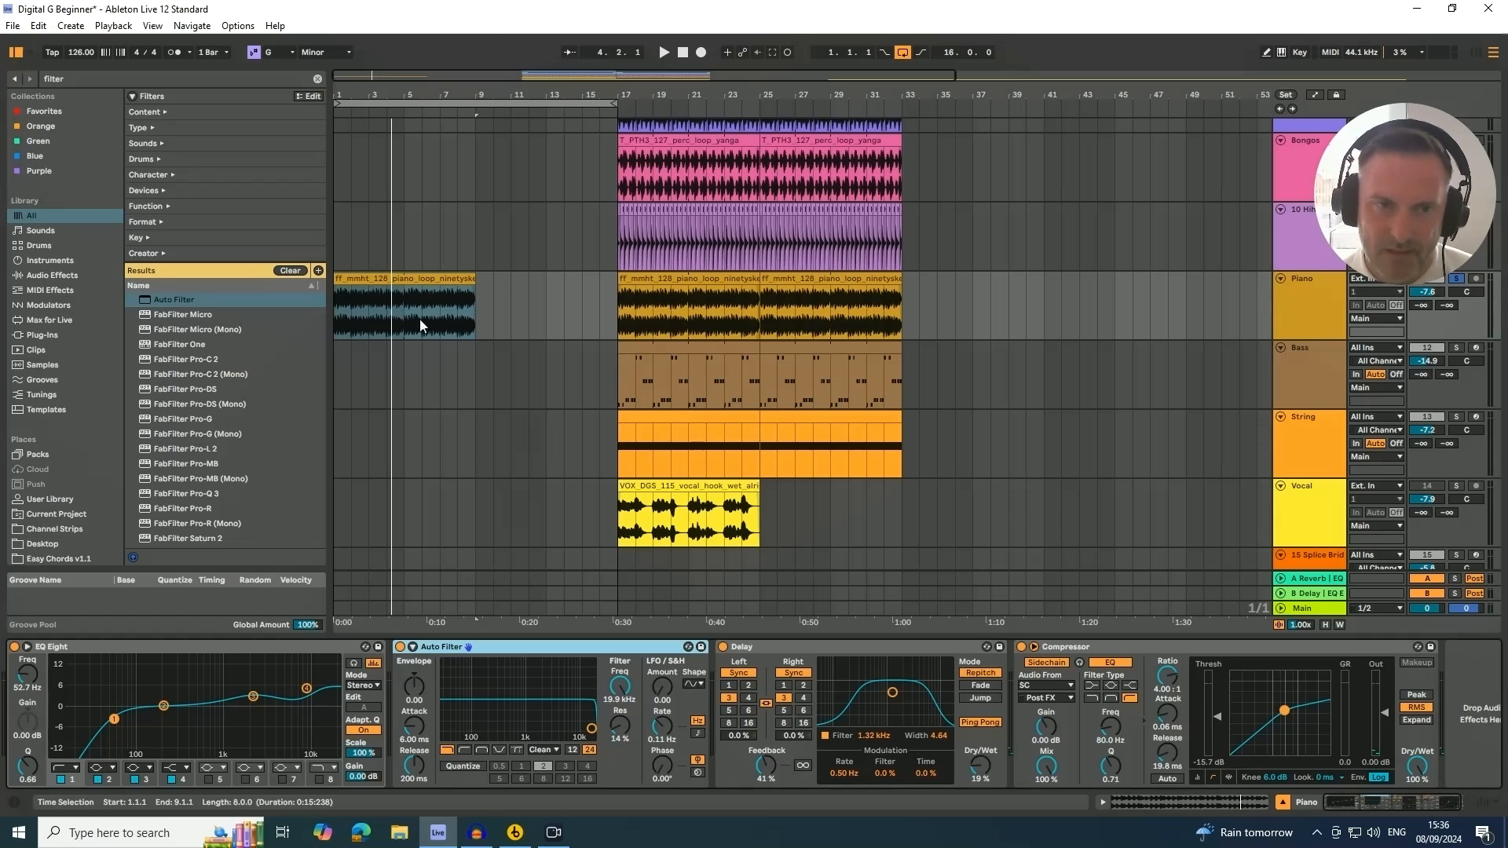
Select the intro piano clip and lower Auto Filter's frequency to about 1.28 kHz while playing
click(359, 281)
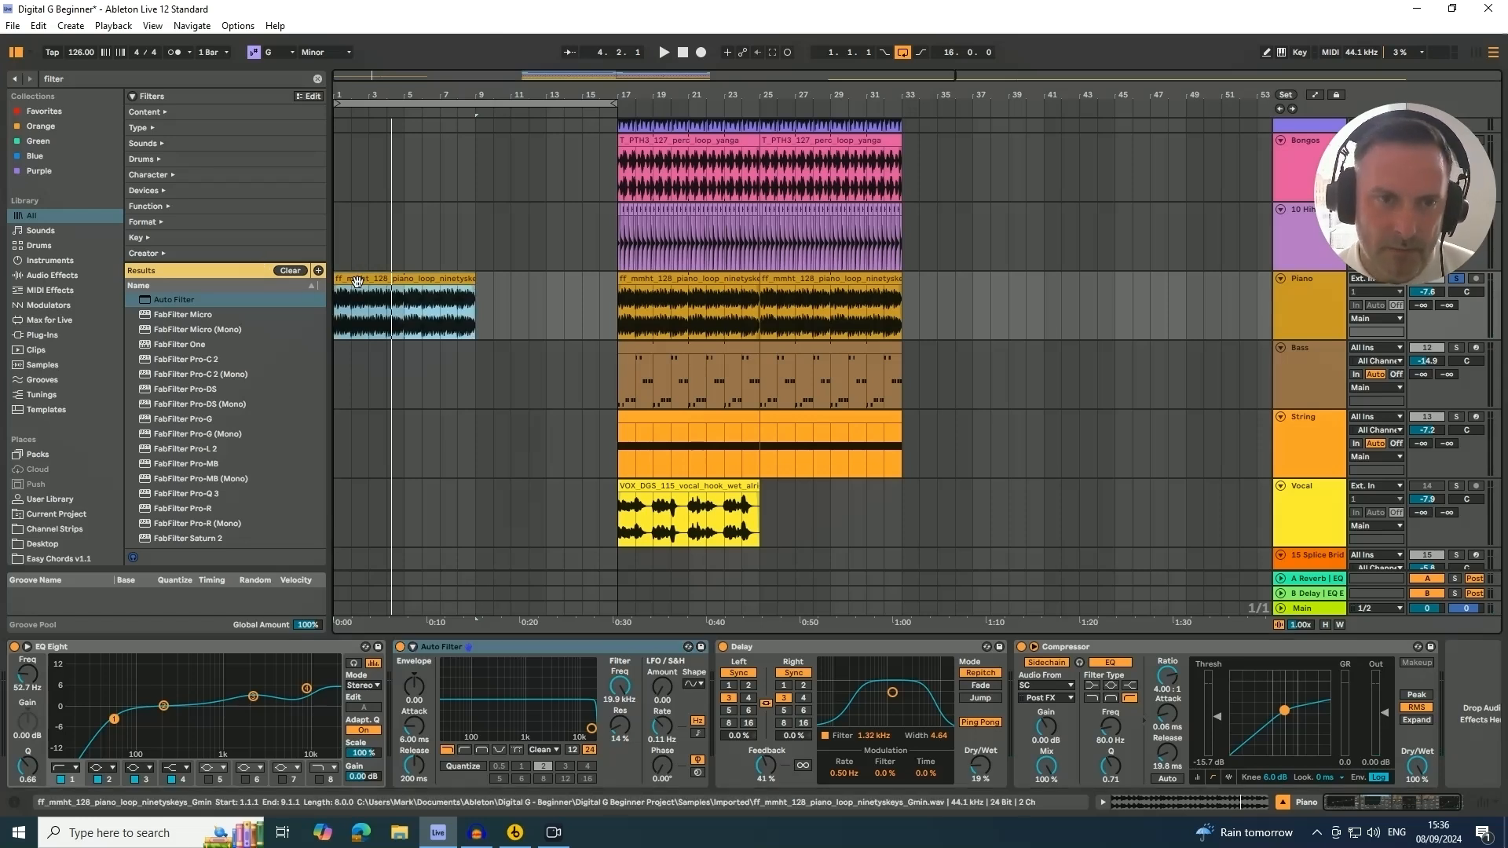
click(617, 697)
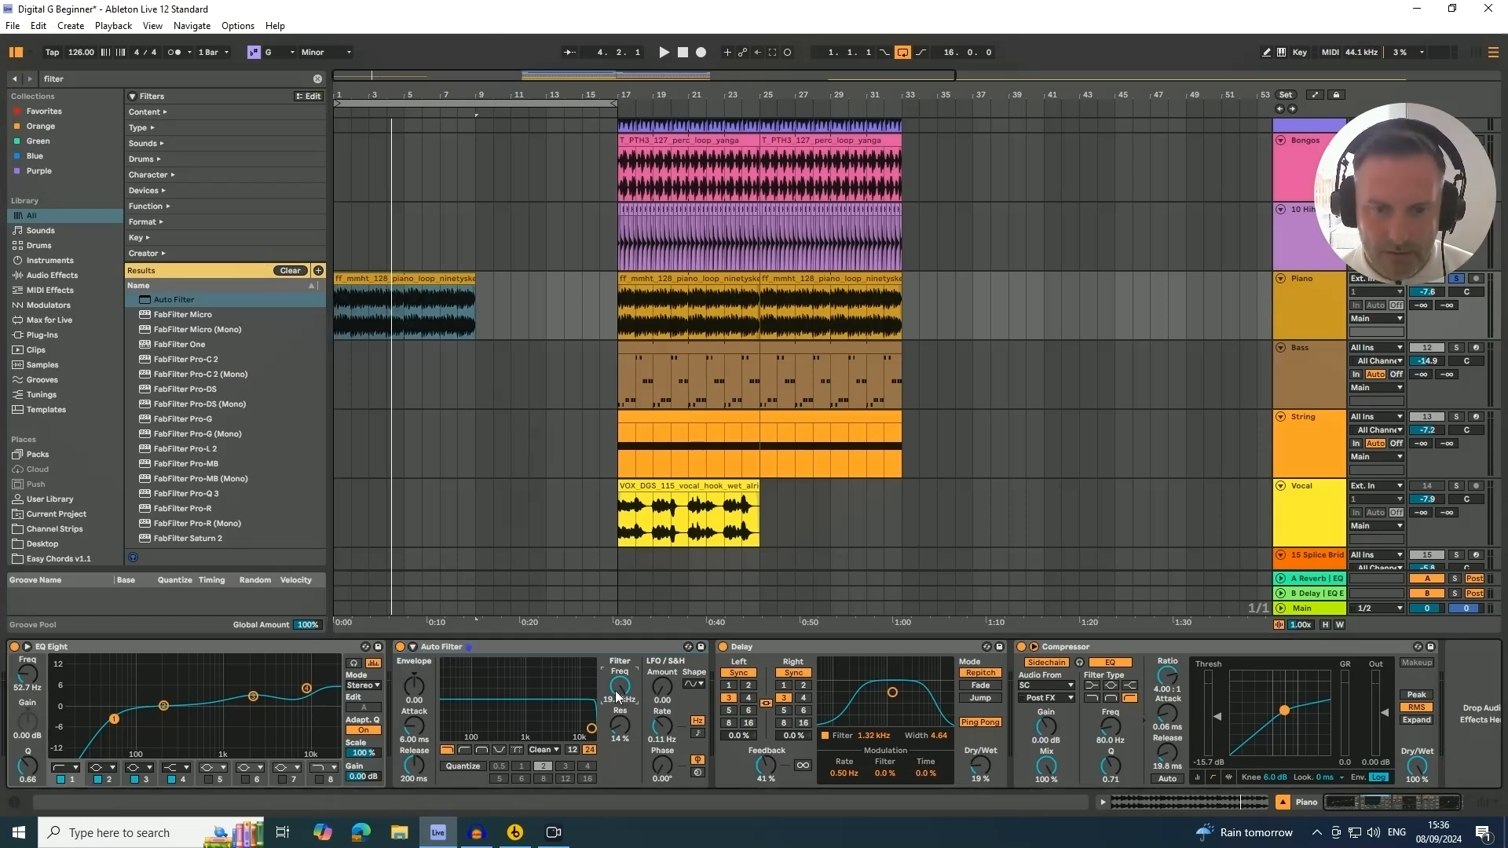
key(space)
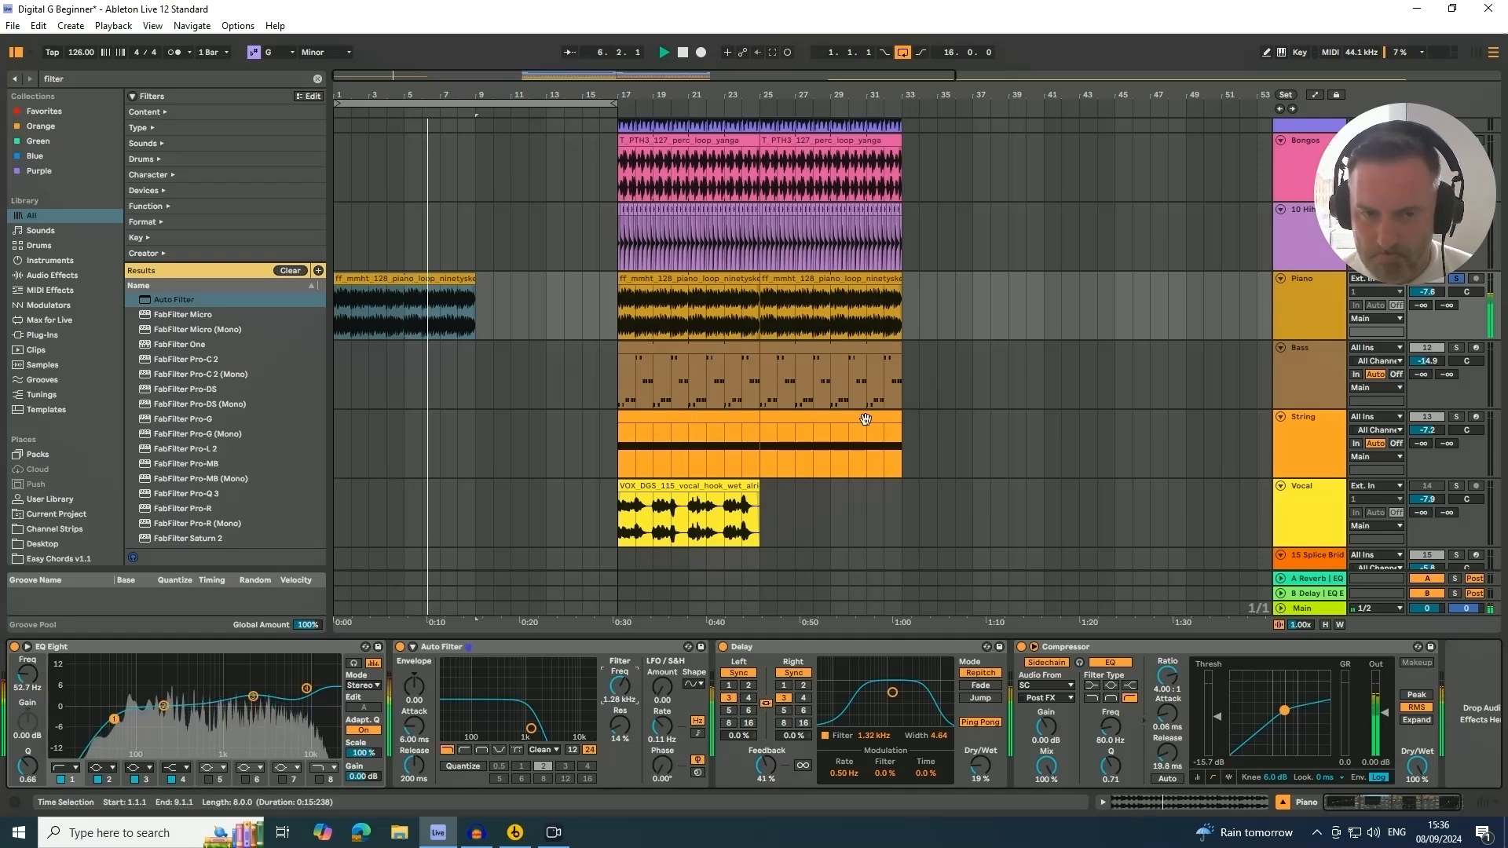
Duplicate the intro piano clip so it fills bars 9 to 17
scroll(691, 403, up, 1)
scroll(690, 401, up, 2)
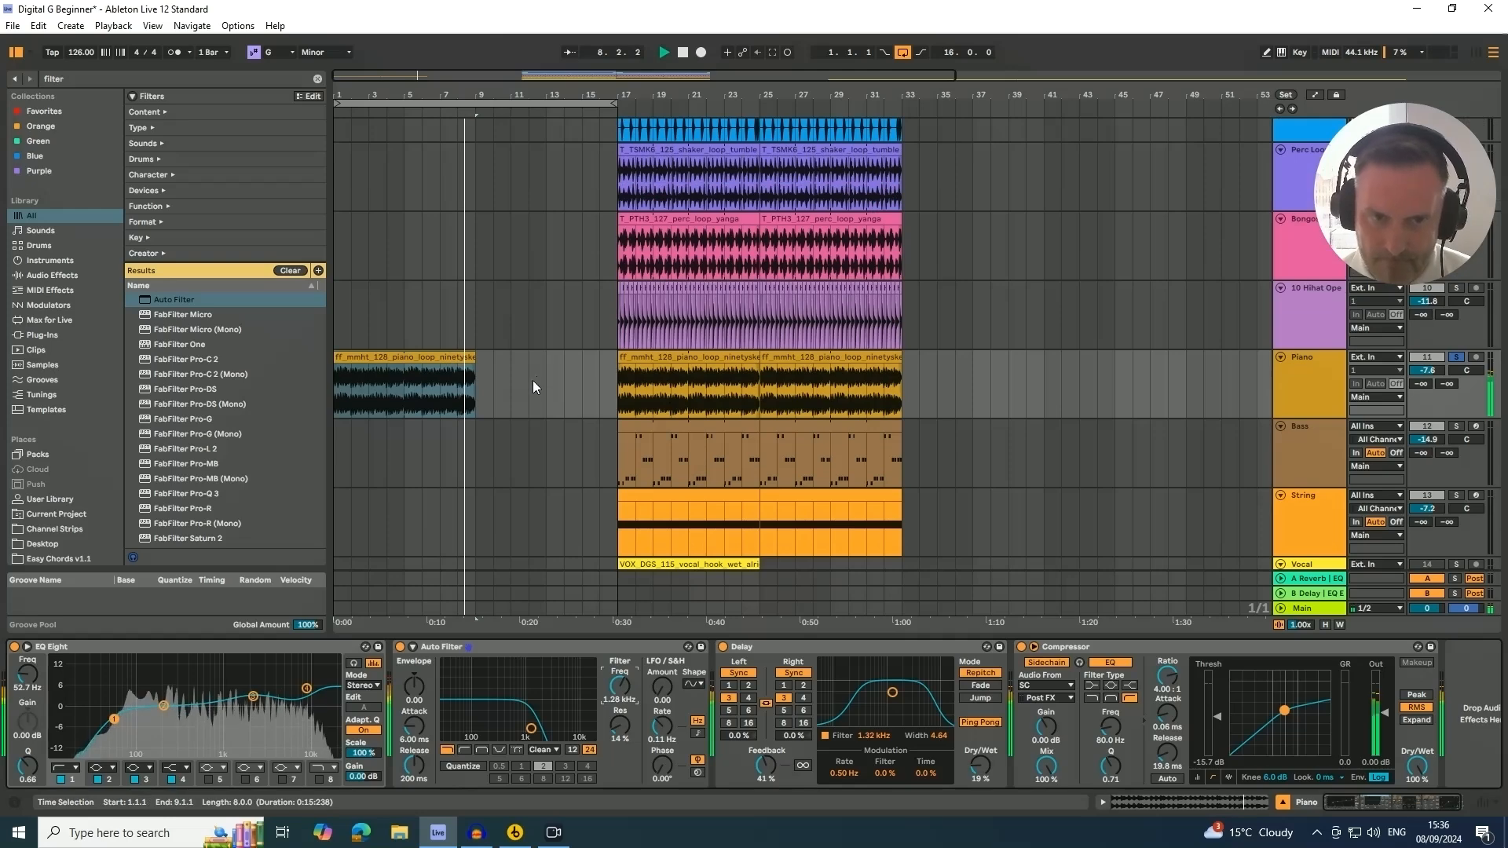
click(417, 356)
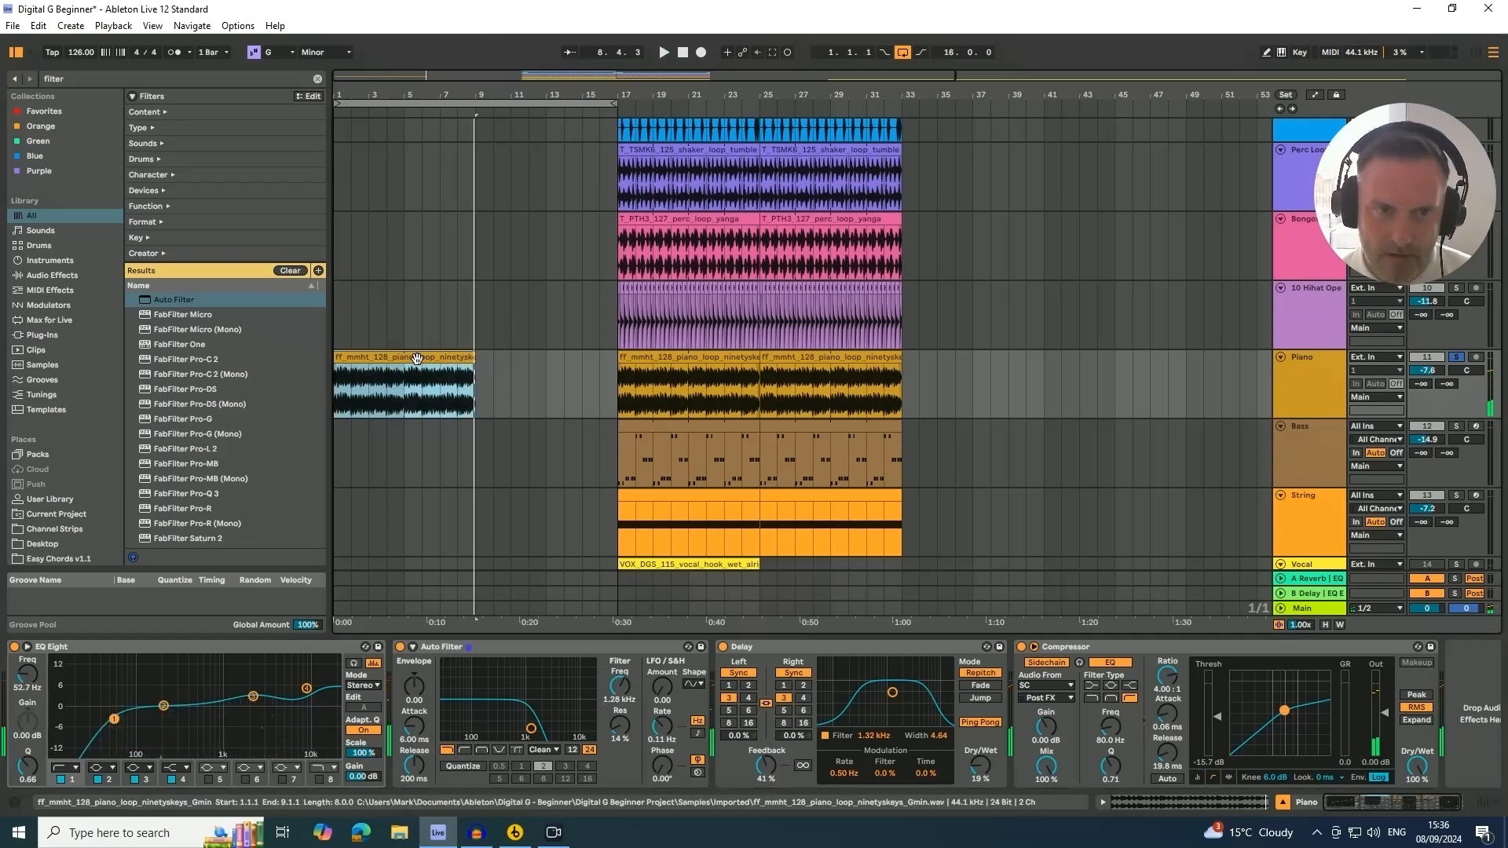
key(ctrl+d)
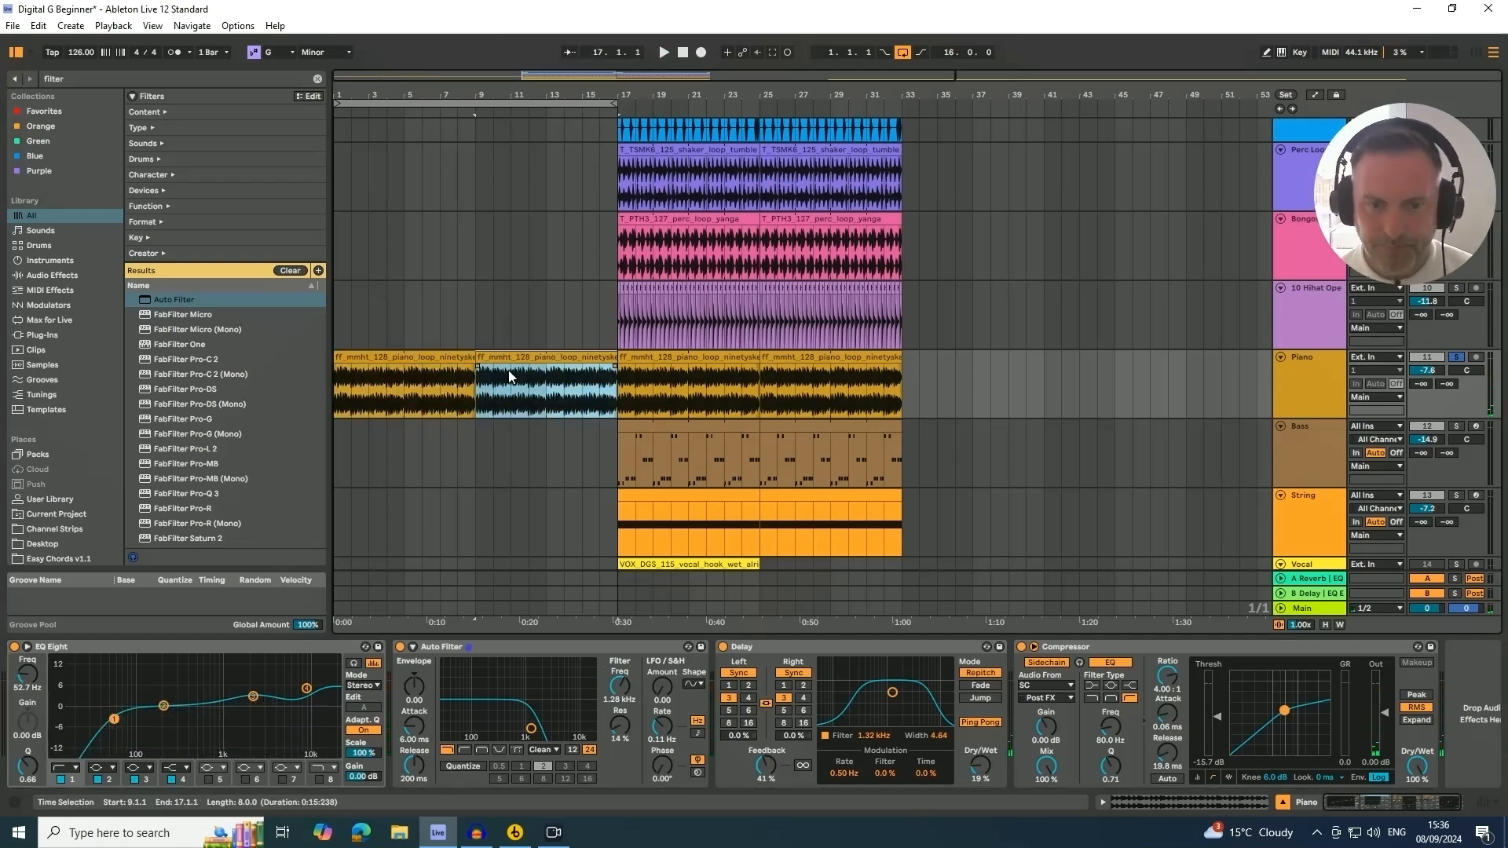
Draw Auto Filter frequency automation on the Piano track ramping up from bar 1 to bar 17
key(a)
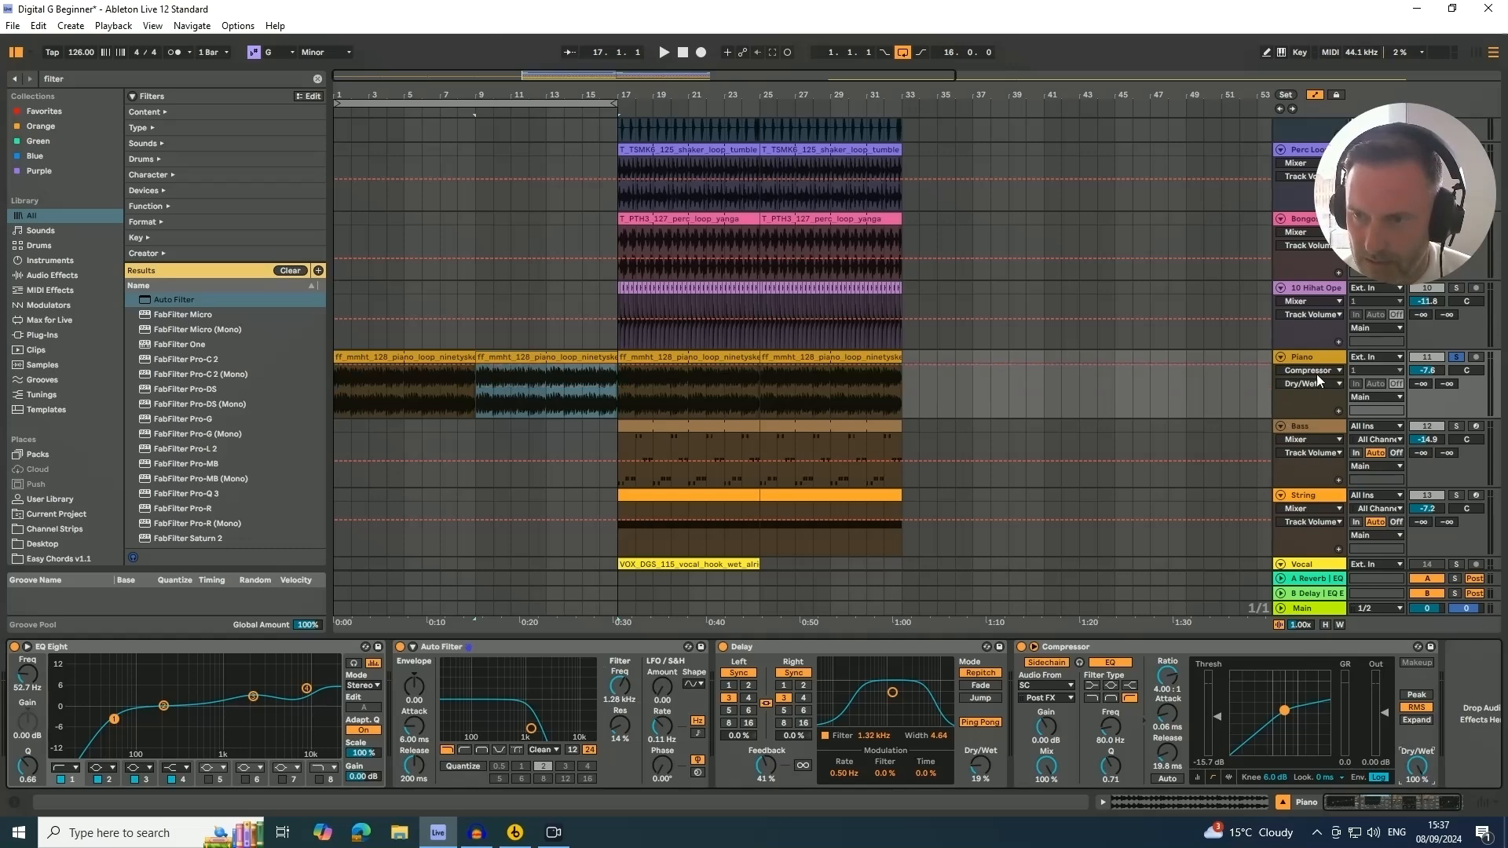
click(620, 385)
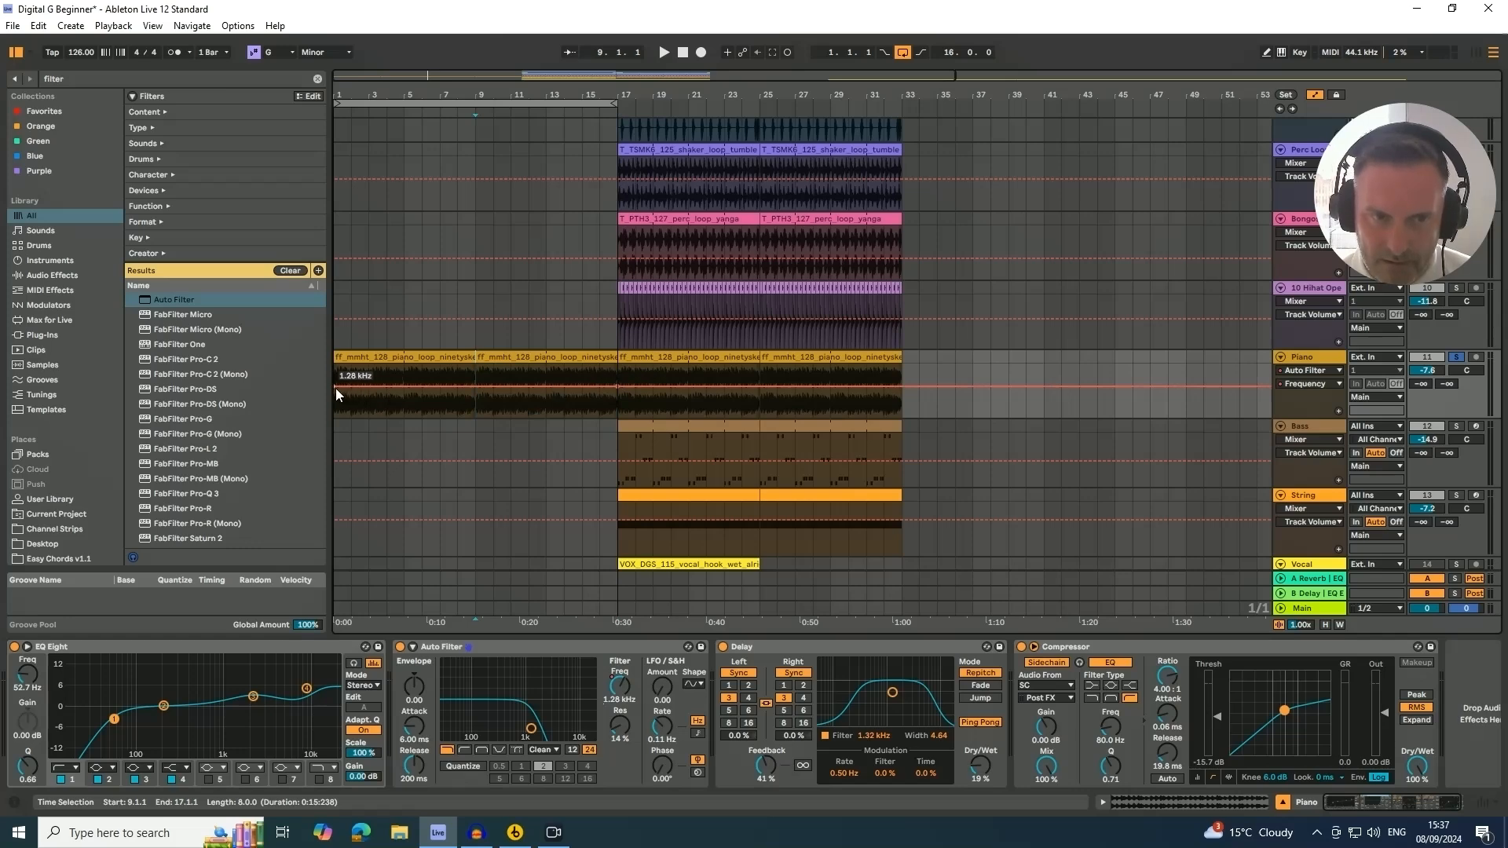
drag(337, 388, 337, 391)
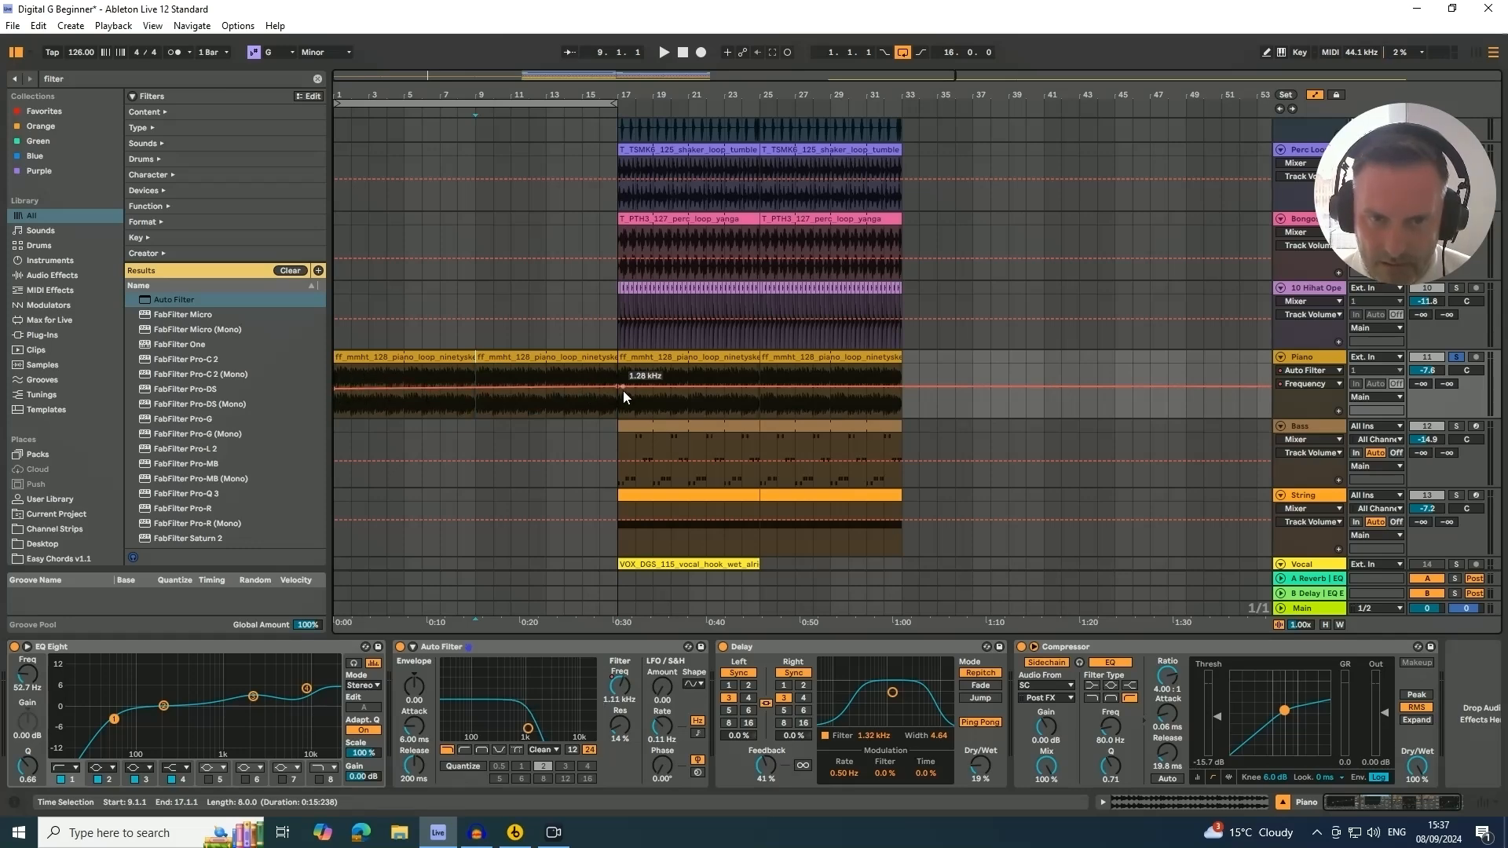
drag(614, 387, 615, 366)
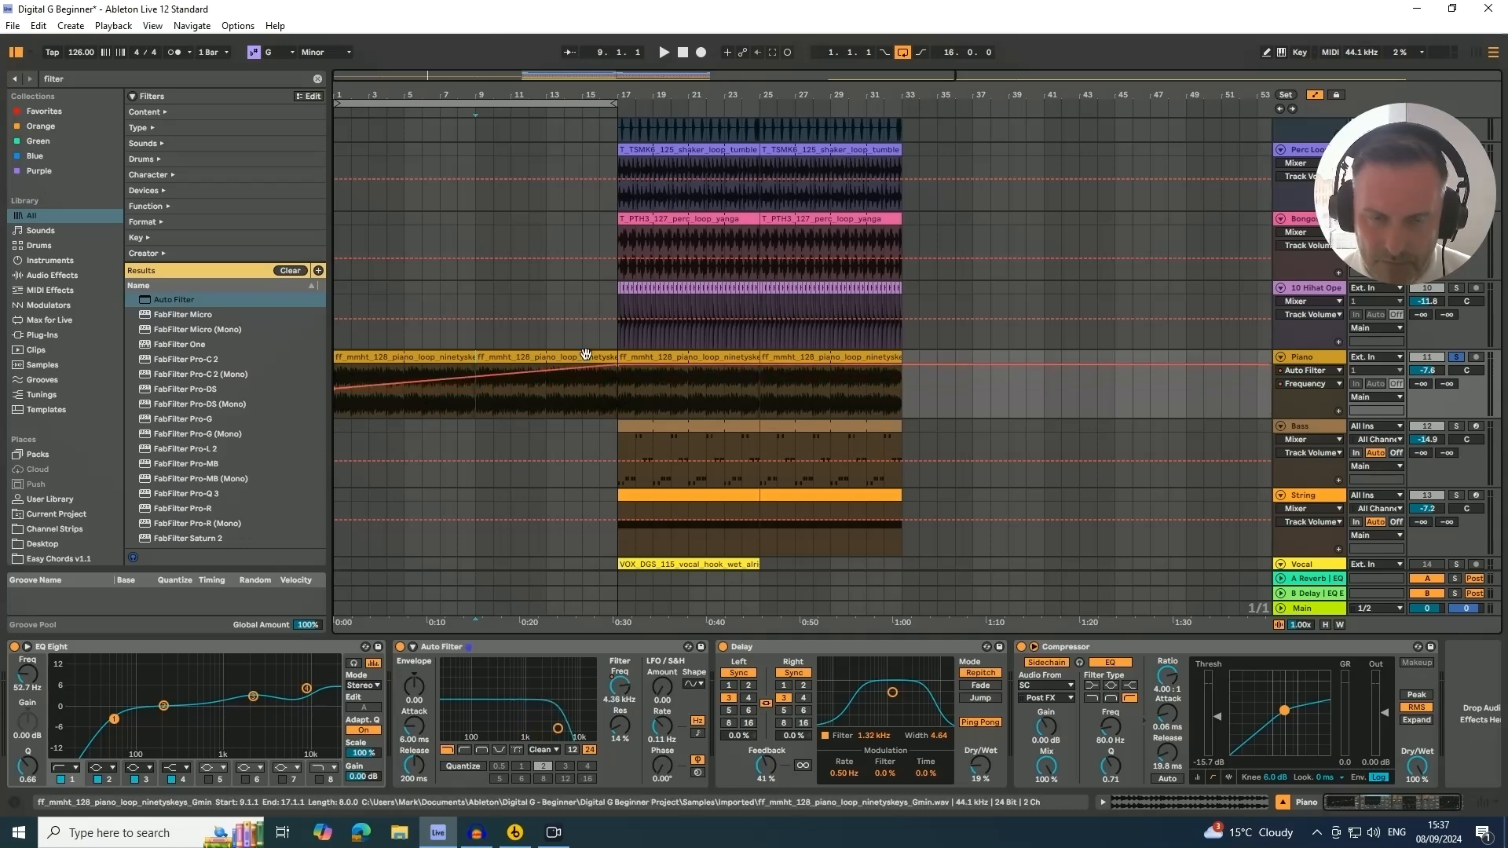
key(space)
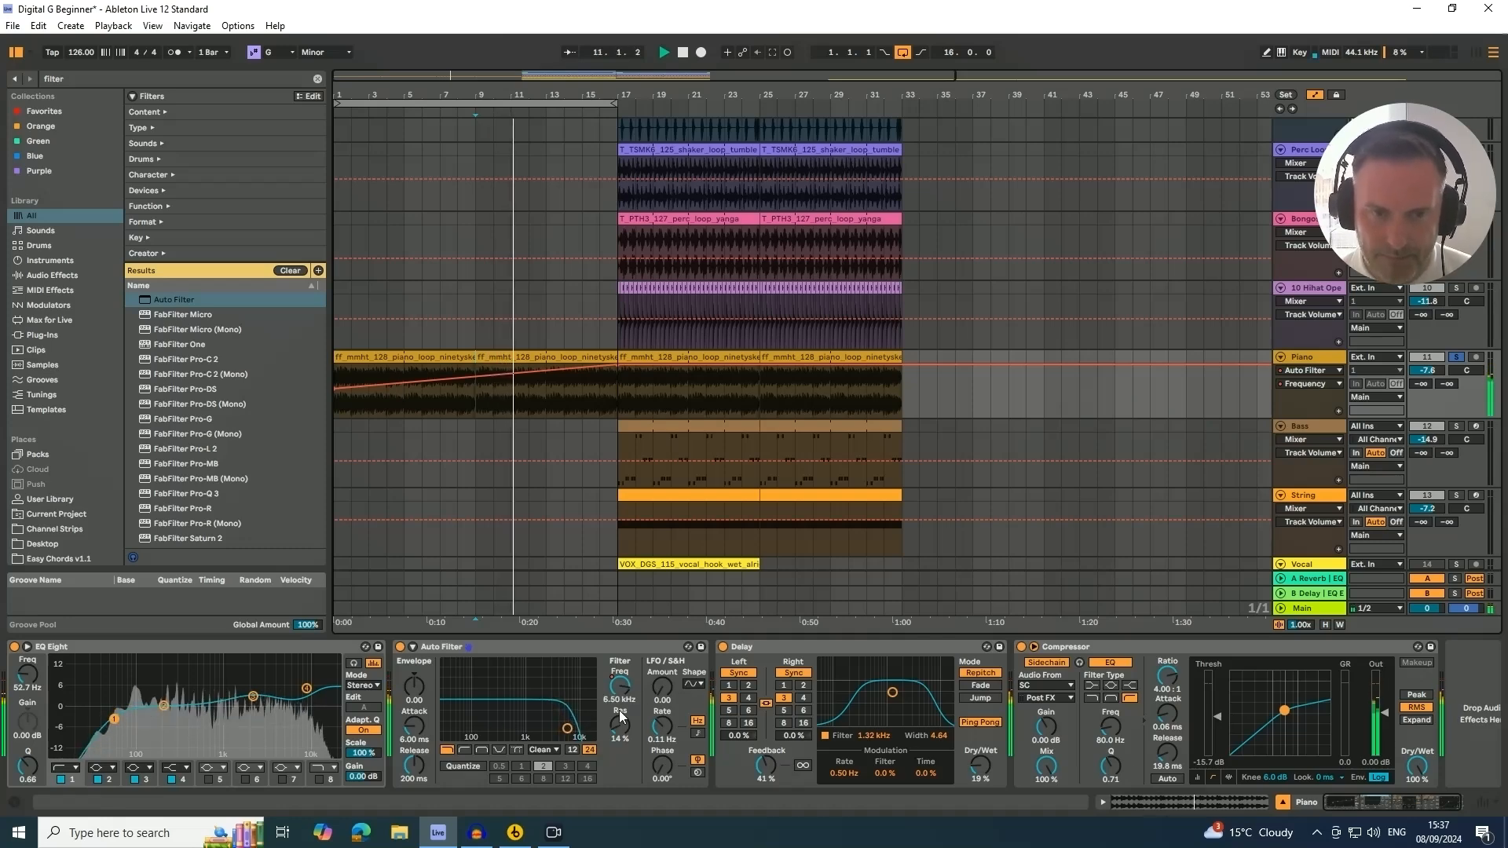
Play back the arrangement and scroll through the tracks to review the filtered intro
drag(514, 94, 514, 82)
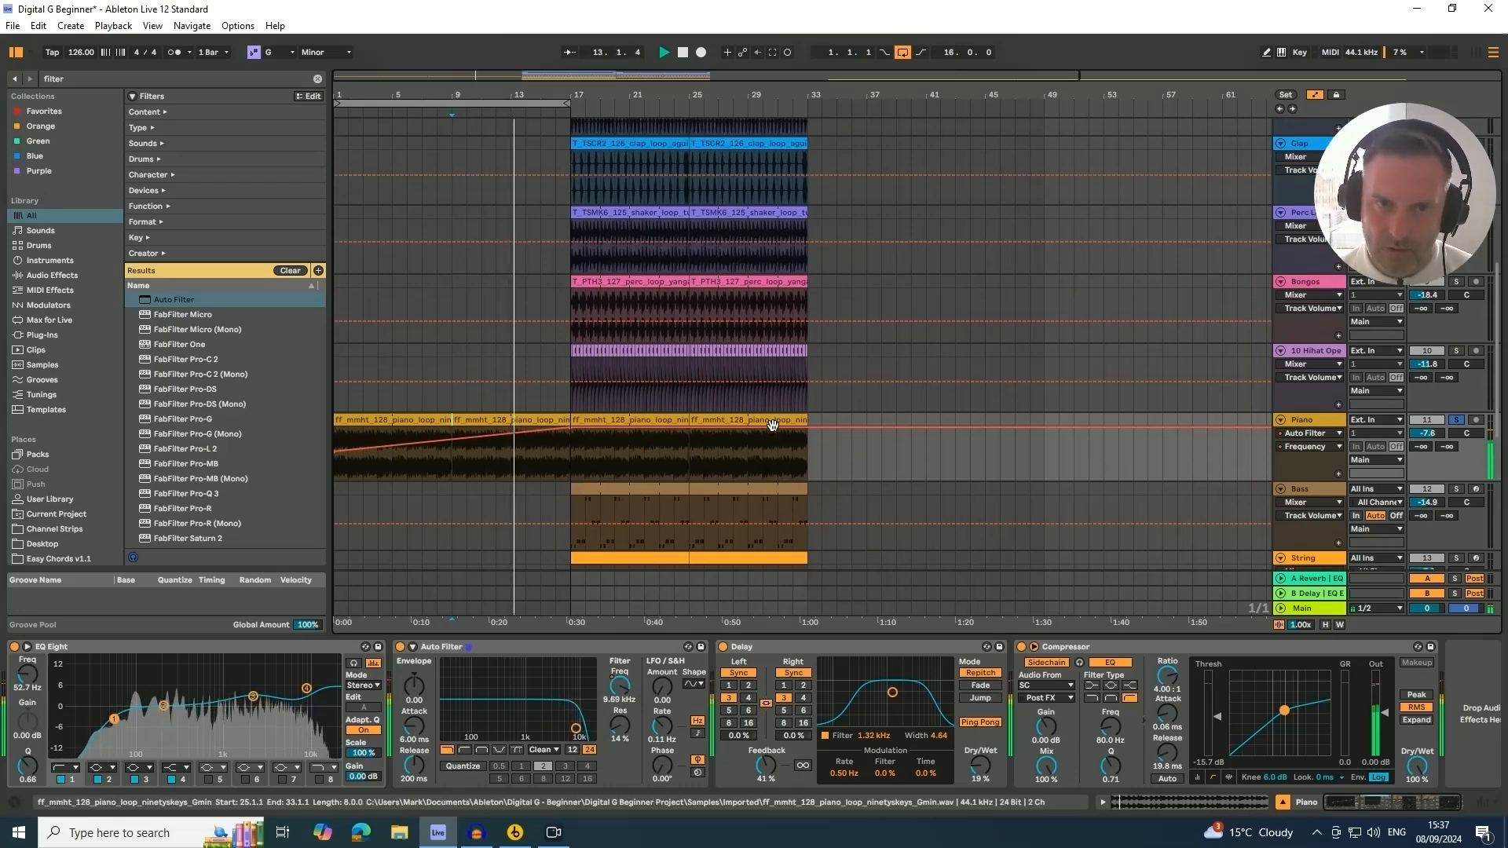
scroll(777, 425, up, 5)
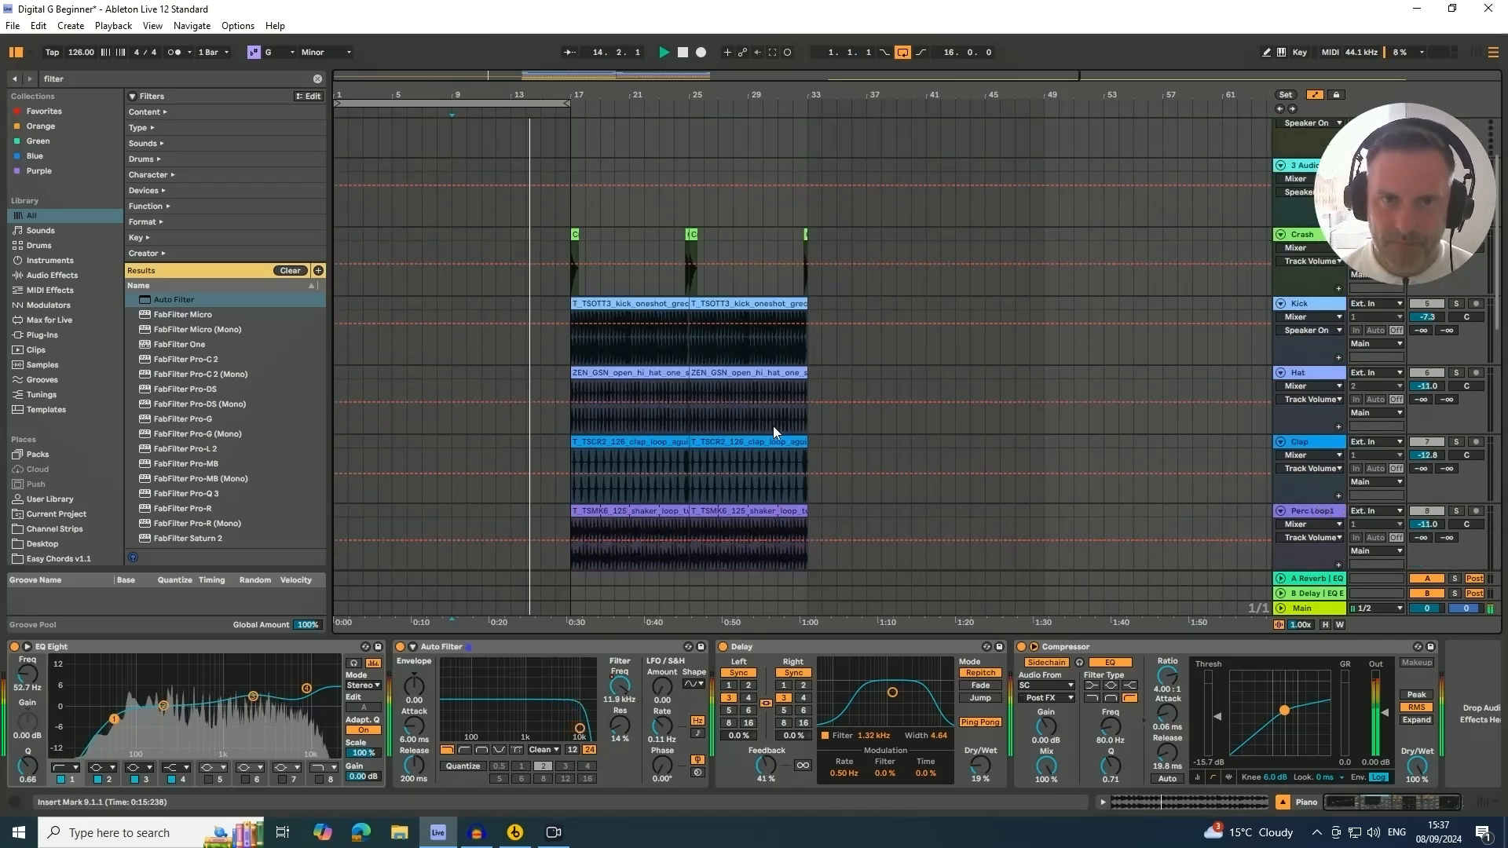
scroll(770, 421, down, 5)
scroll(734, 382, up, 3)
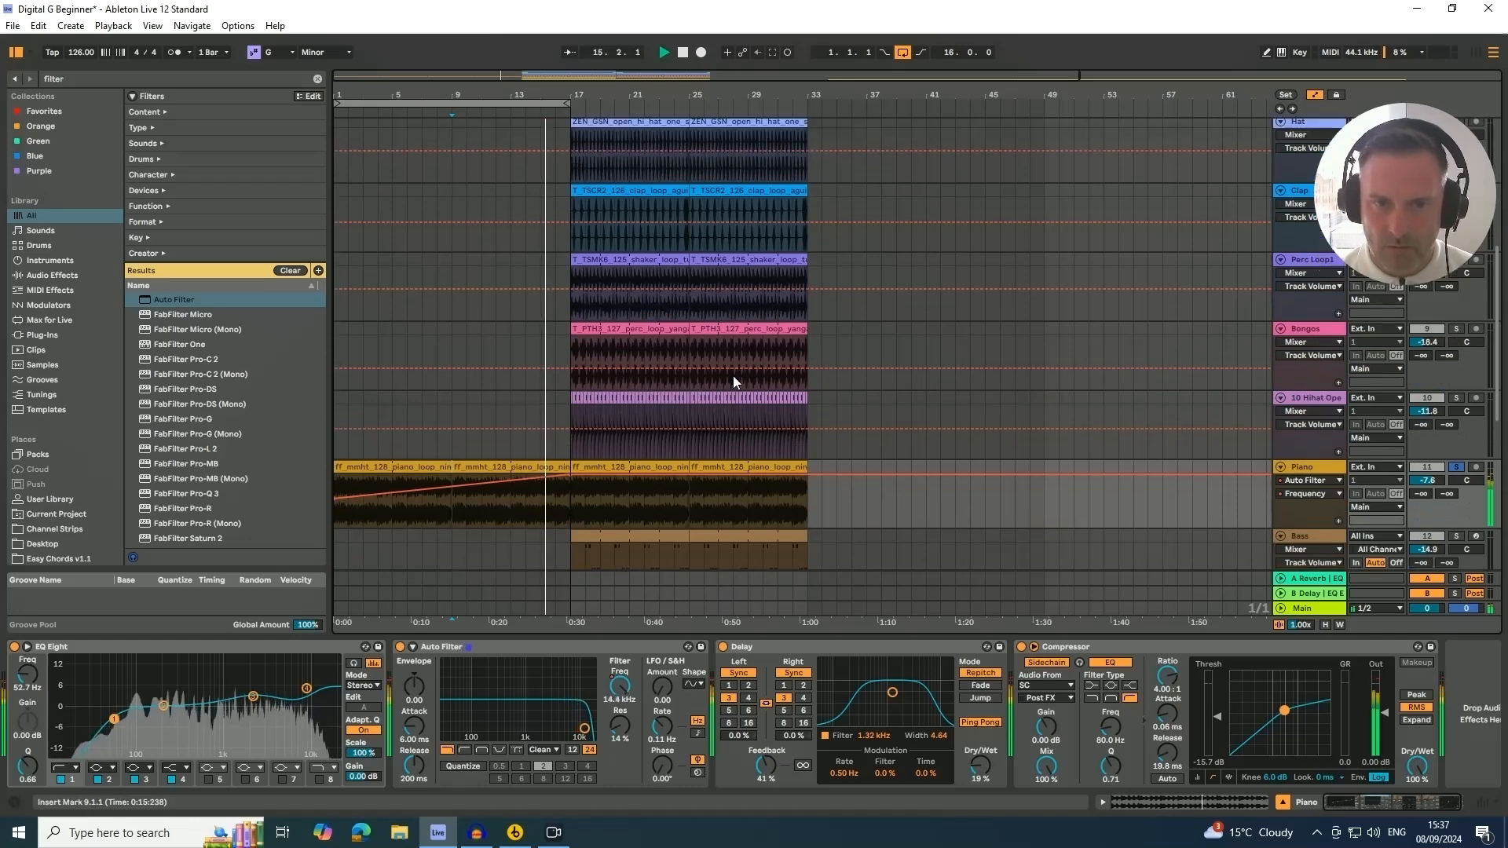
drag(378, 94, 378, 66)
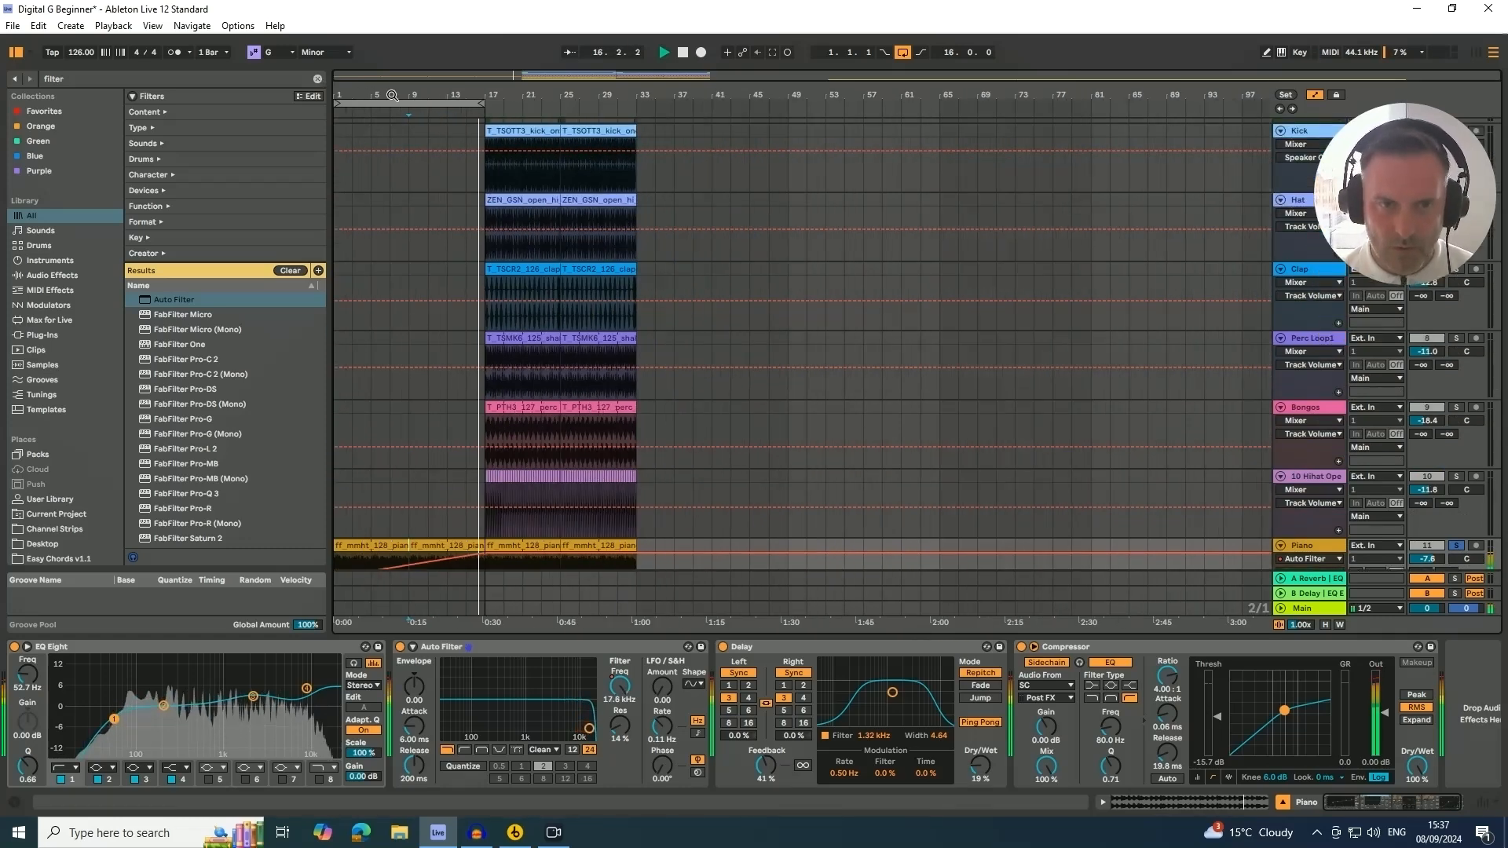
scroll(408, 124, down, 4)
key(space)
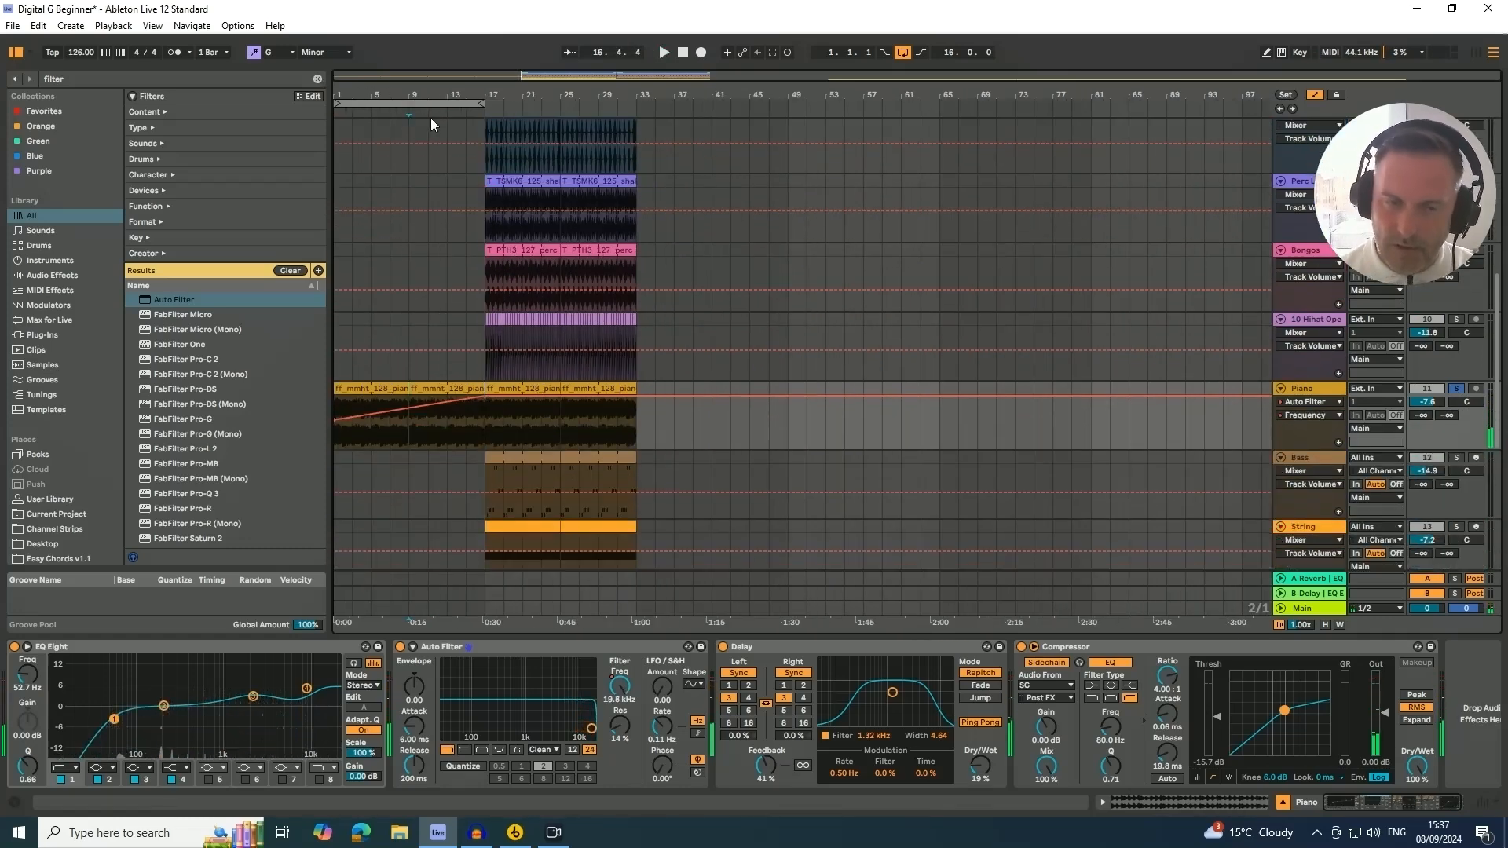
scroll(395, 210, up, 3)
scroll(401, 218, up, 4)
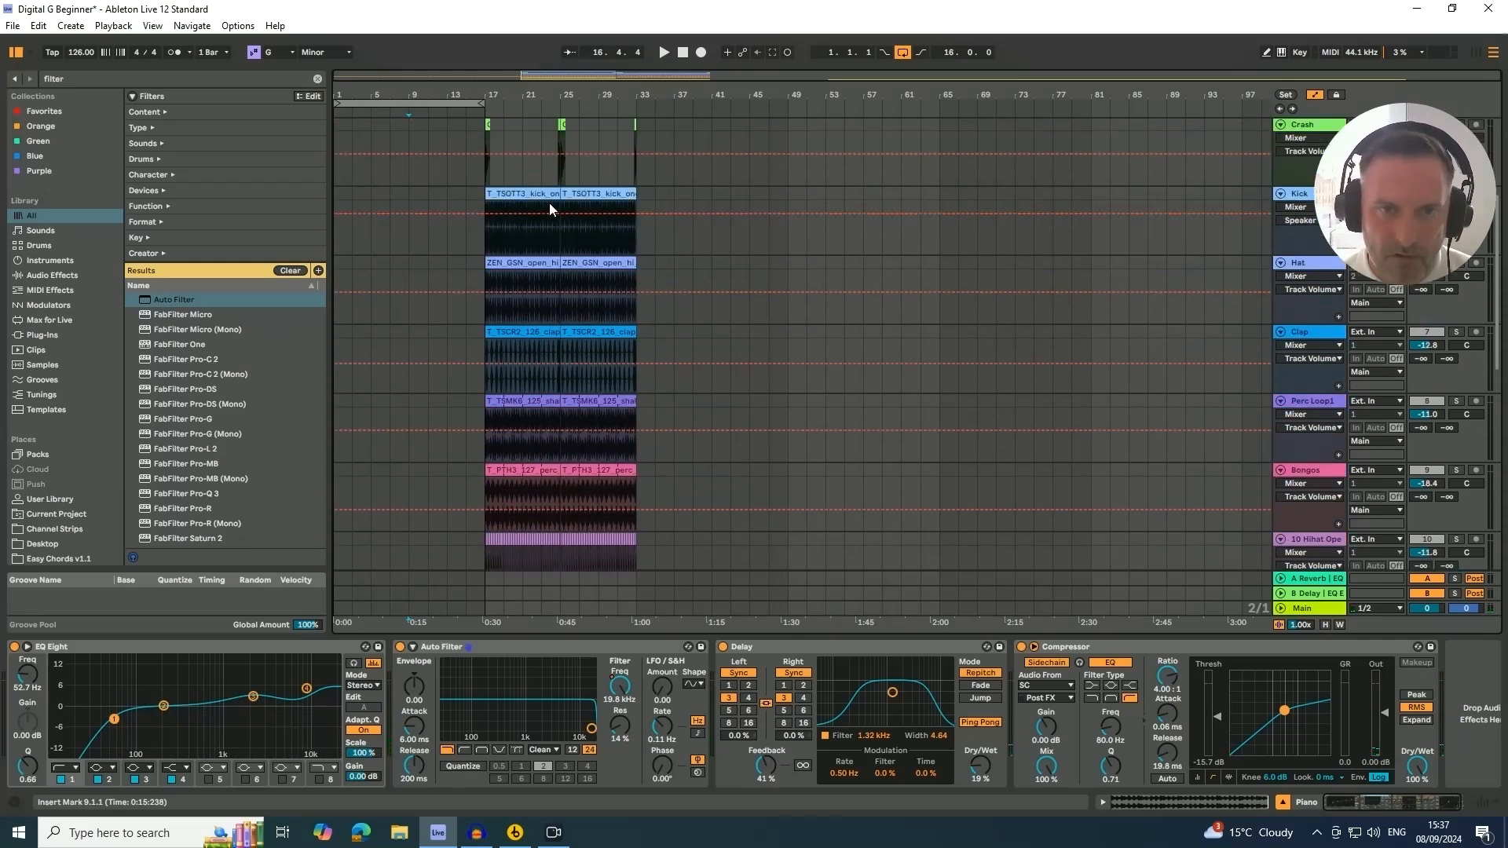
Solo the Hat track and extend its clip back to start at bar 9
click(521, 195)
click(524, 263)
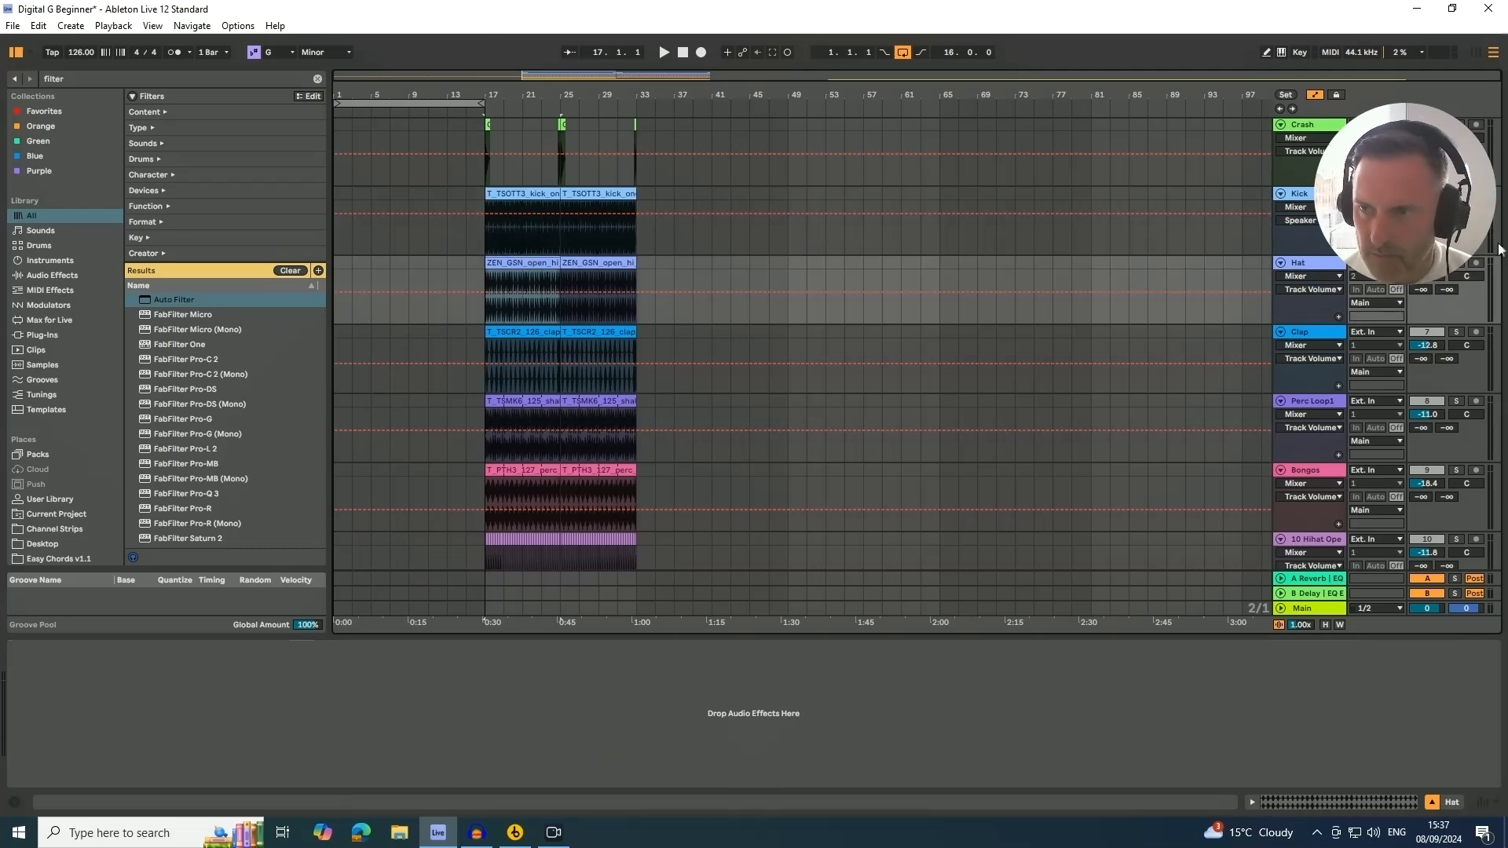
drag(1423, 241, 1427, 199)
click(1458, 265)
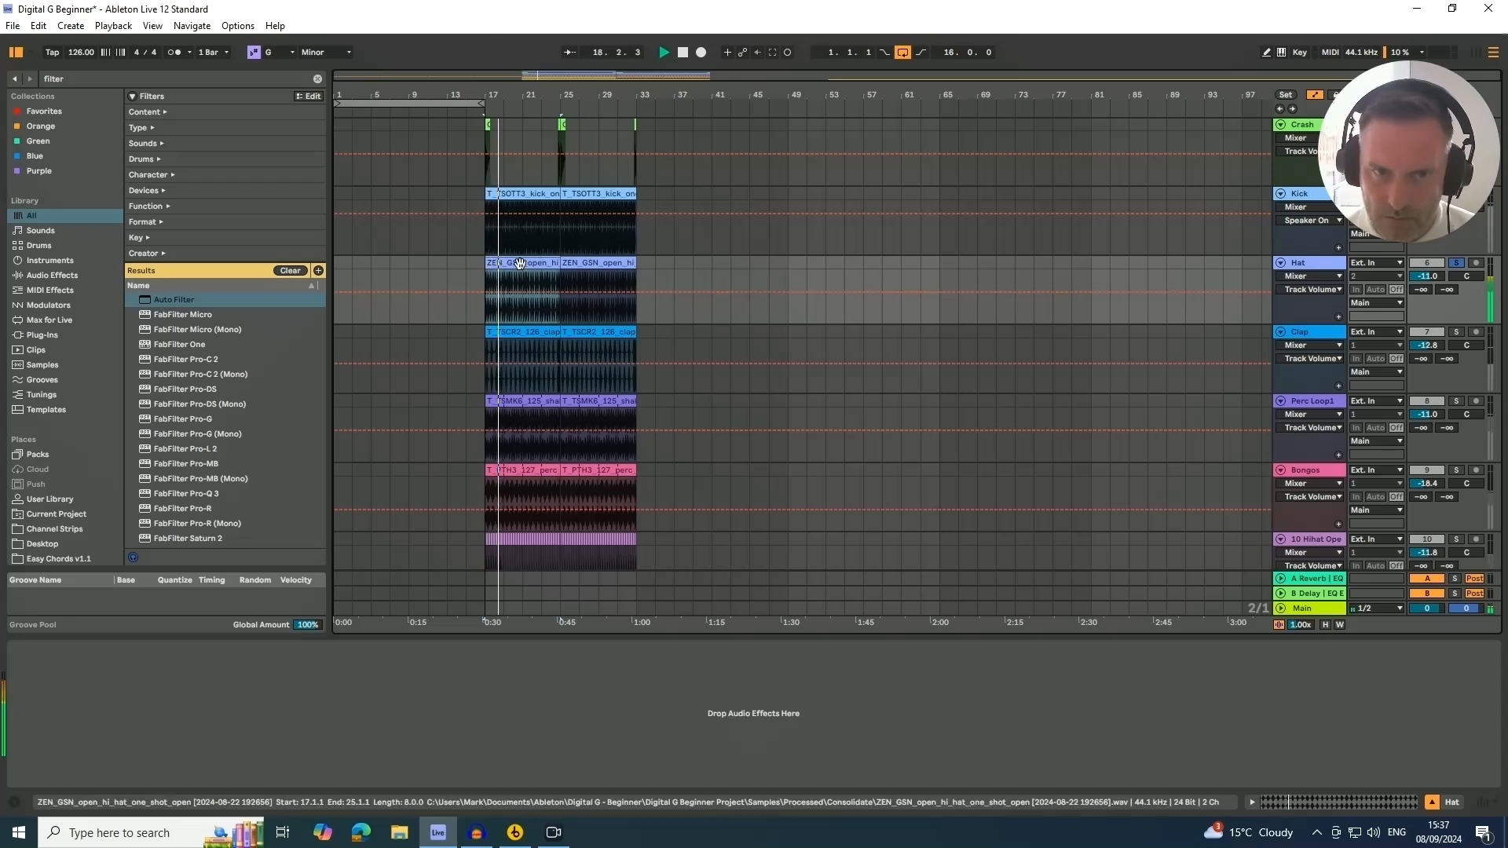
drag(519, 259, 441, 263)
key(space)
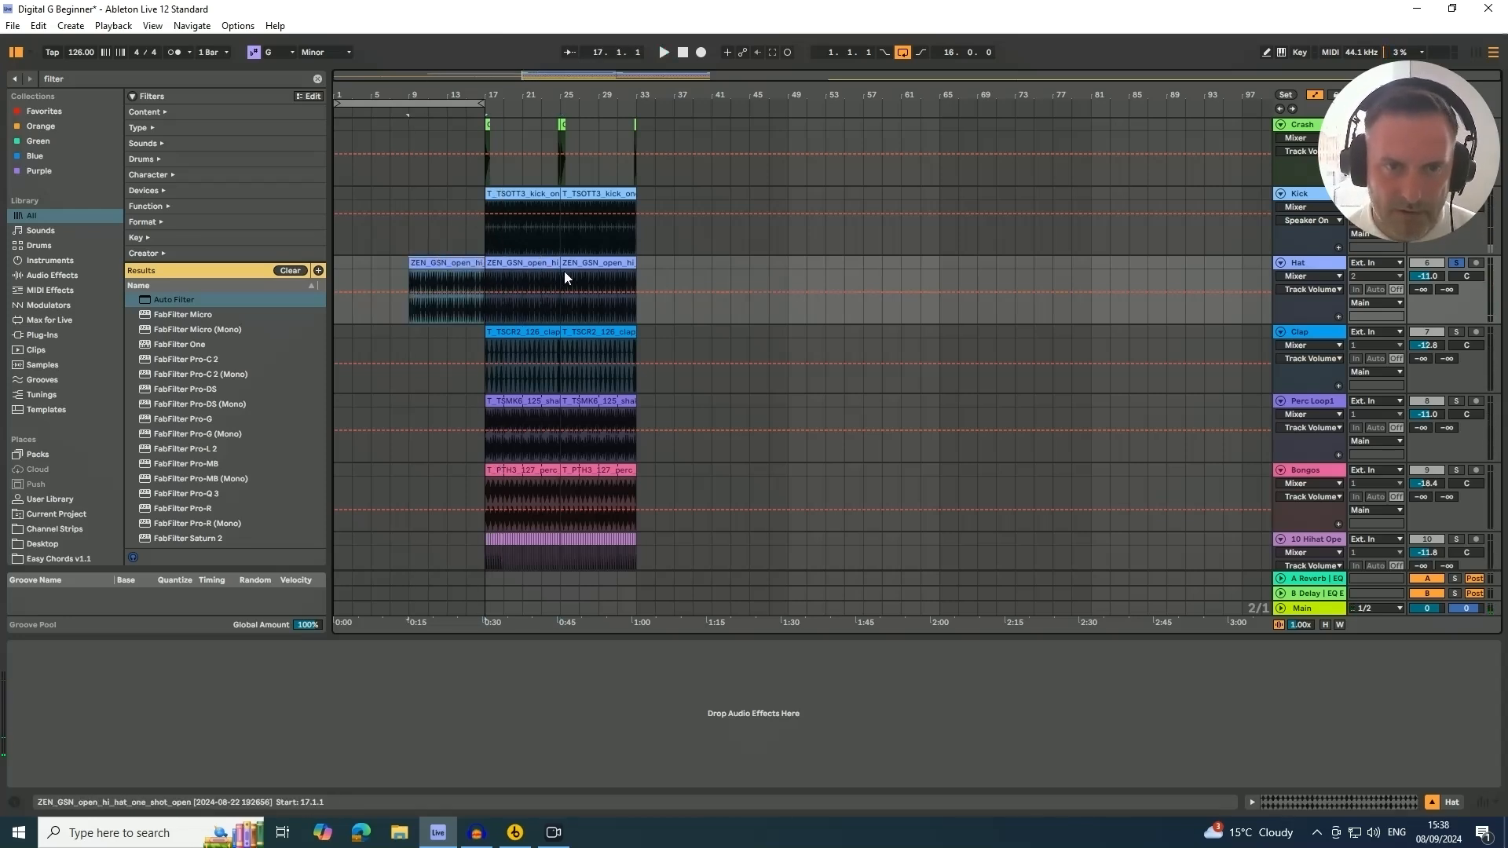
Solo the Clap track and extend its clip back to start at bar 9
click(1458, 330)
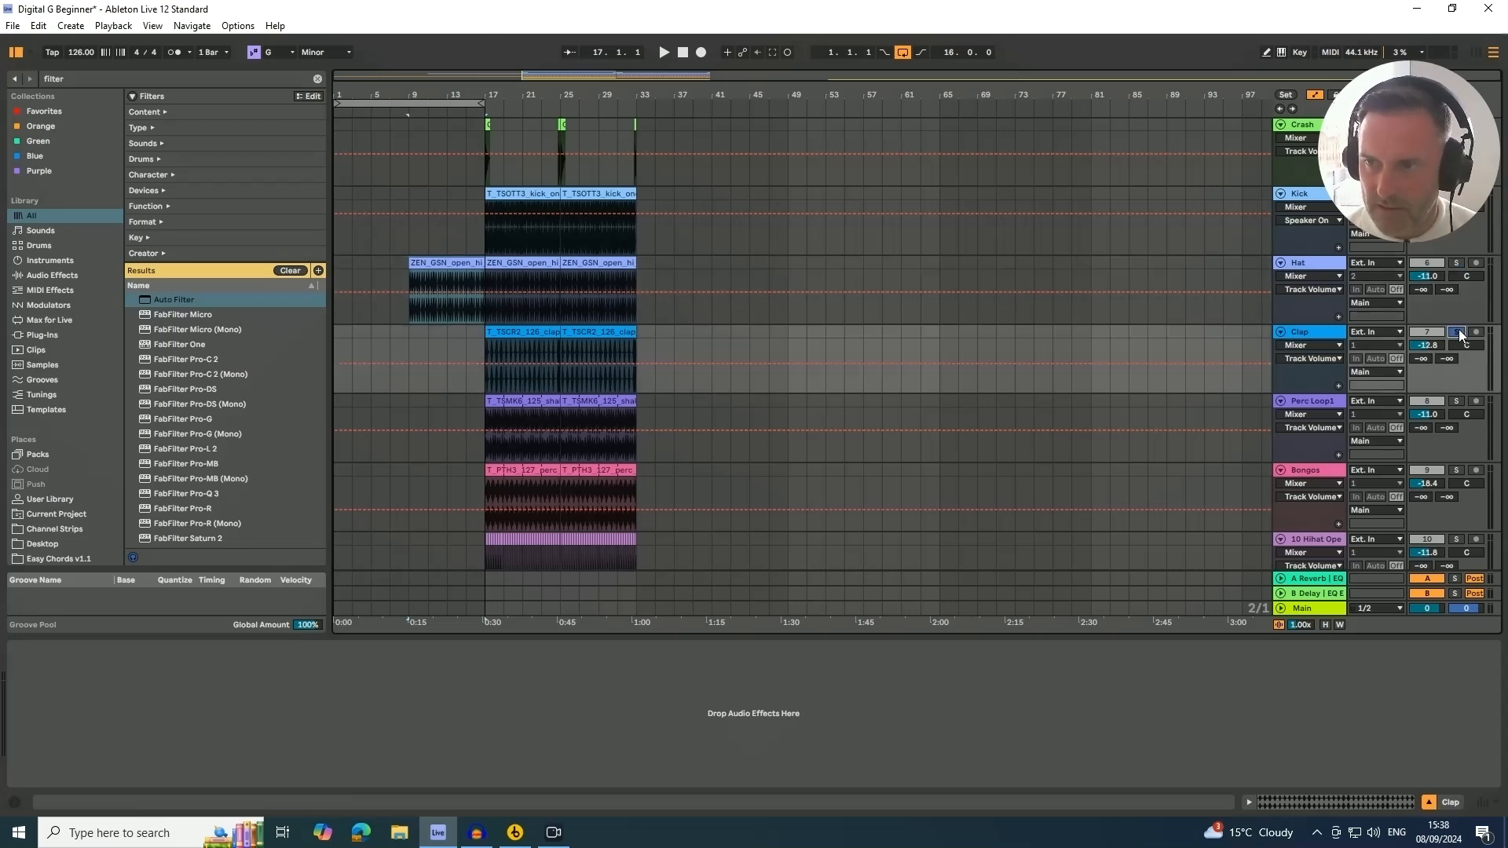
click(546, 334)
key(space)
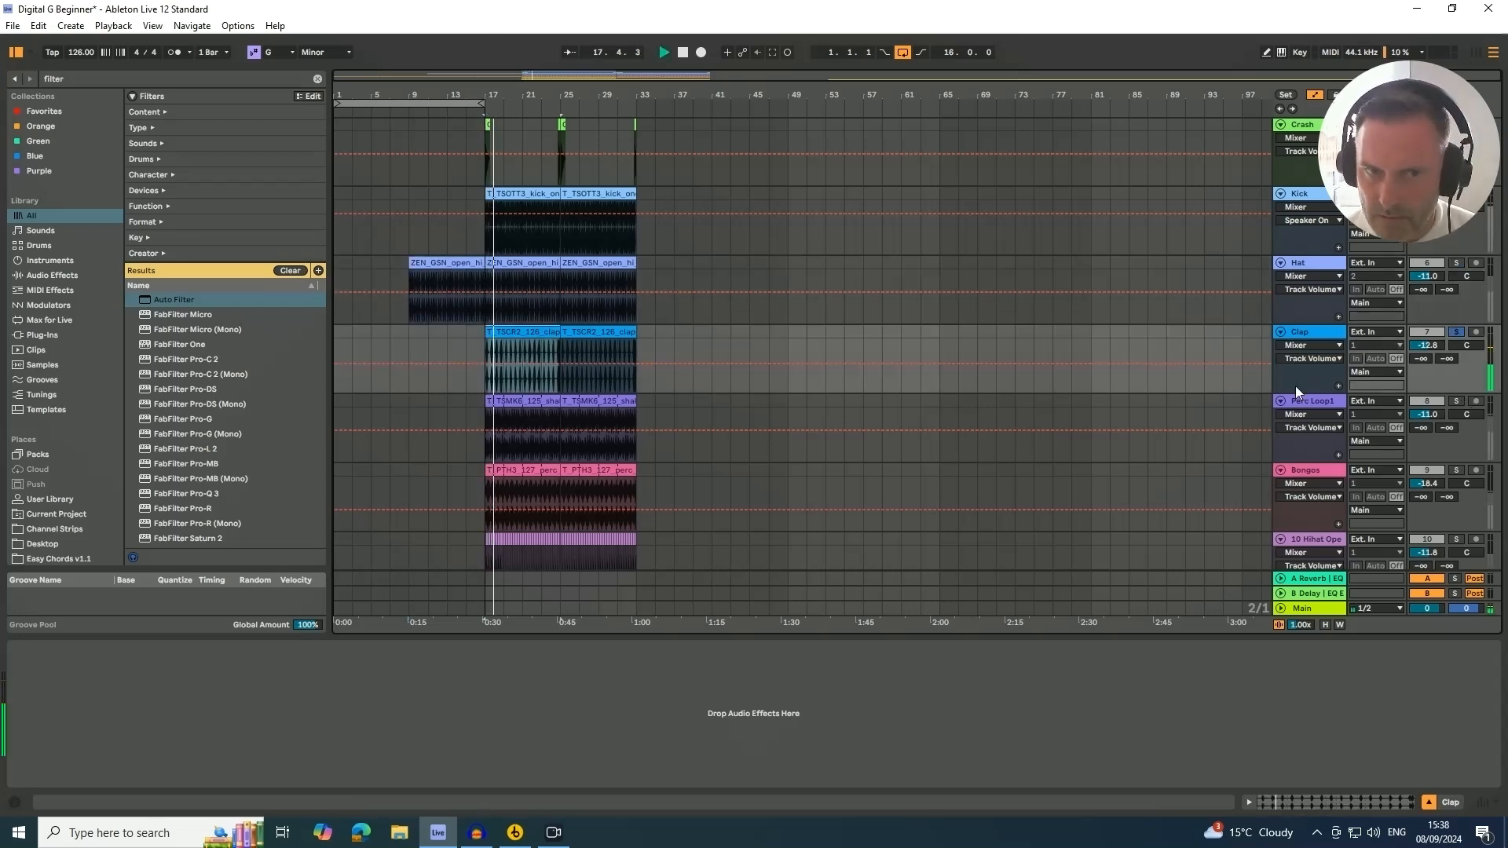
key(space)
drag(507, 334, 437, 343)
Solo and audition the Perc Loop1, Bongos and 10 Hihat tracks in turn
scroll(485, 363, down, 1)
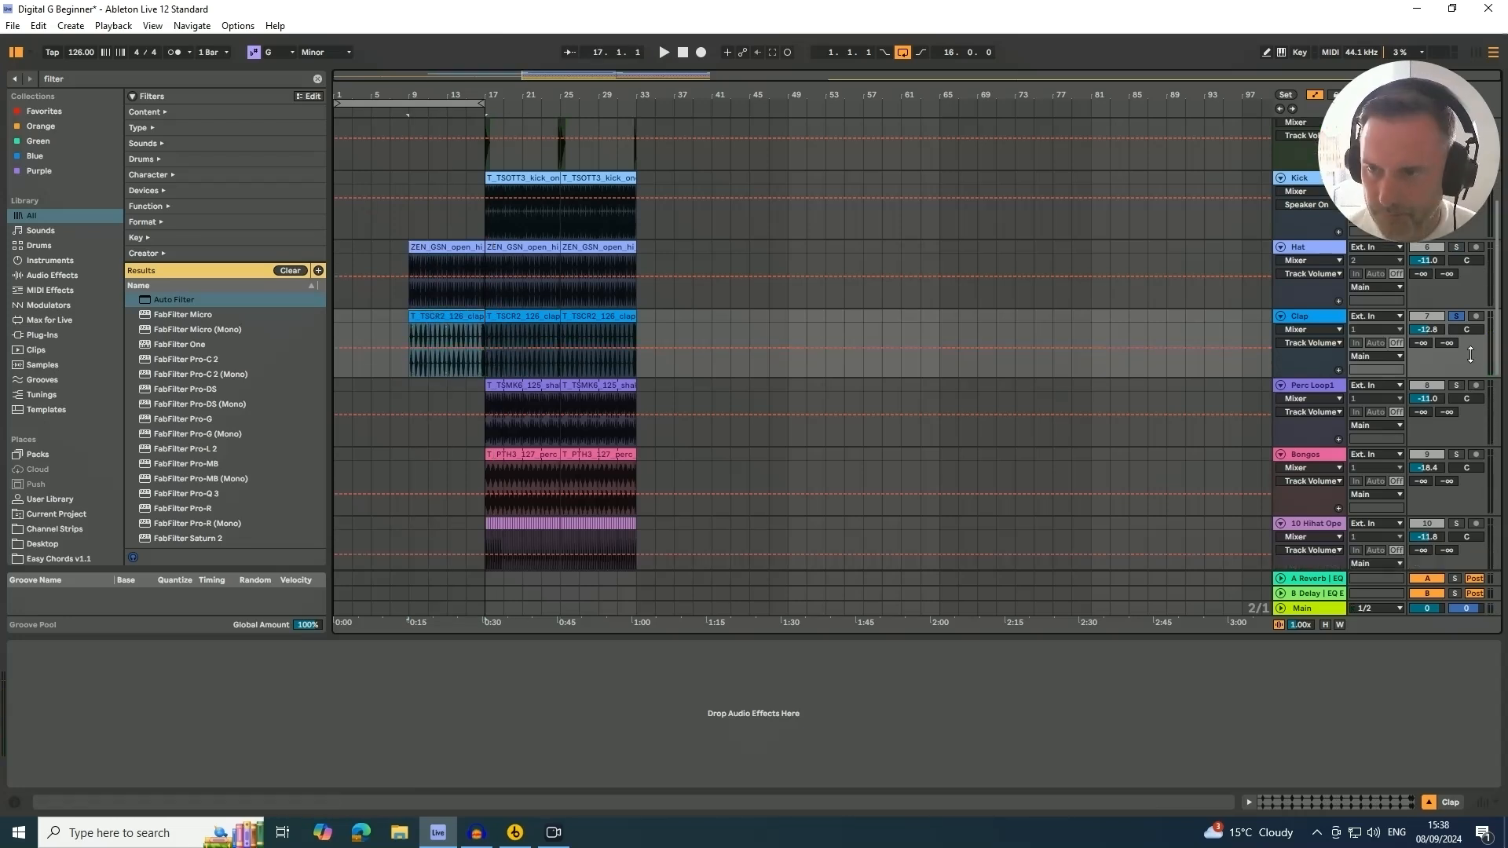
click(1455, 388)
click(512, 387)
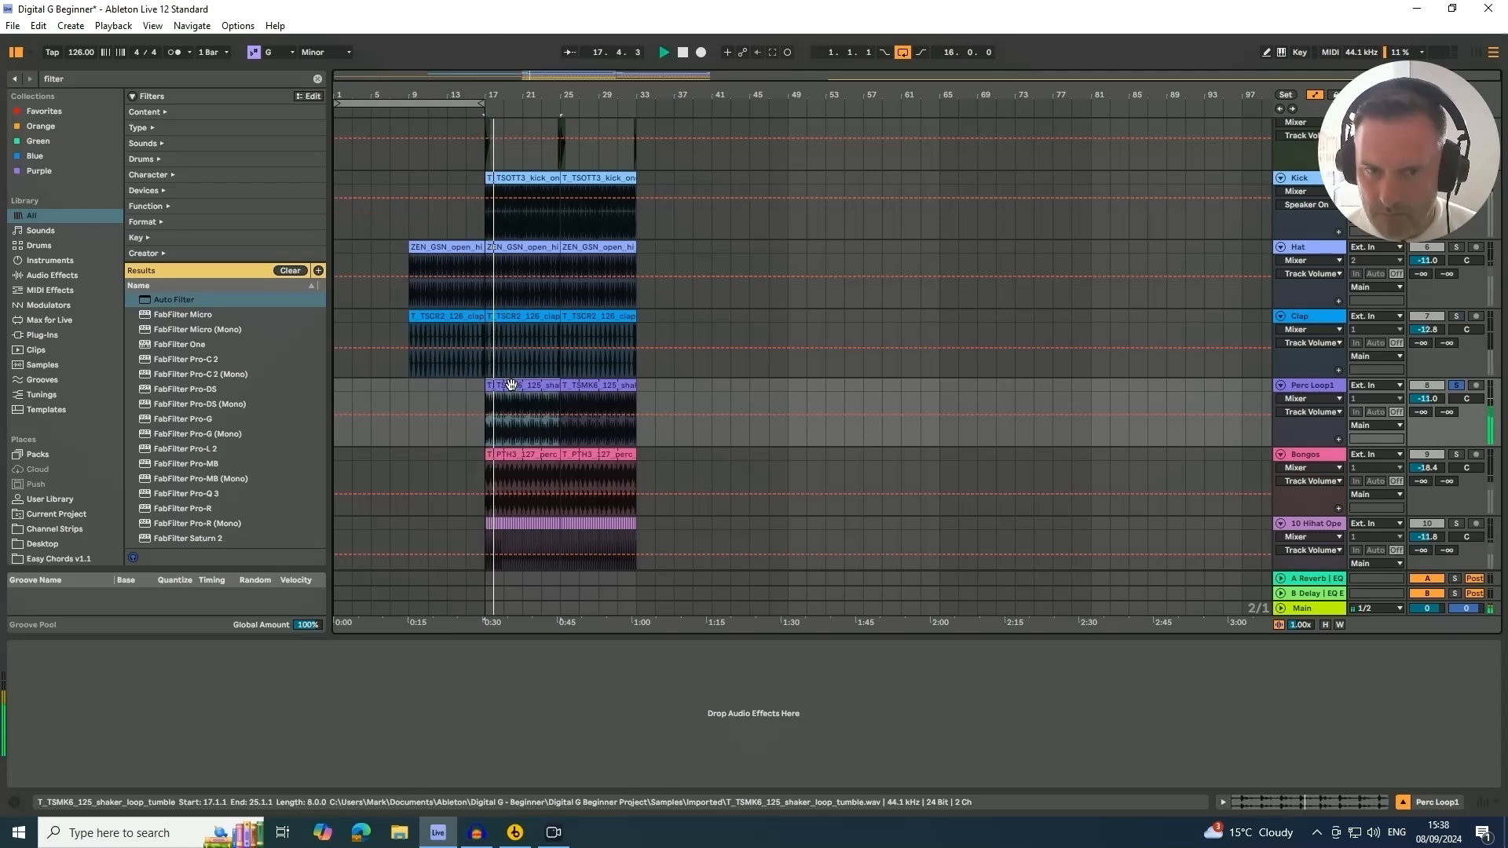
key(space)
click(1458, 455)
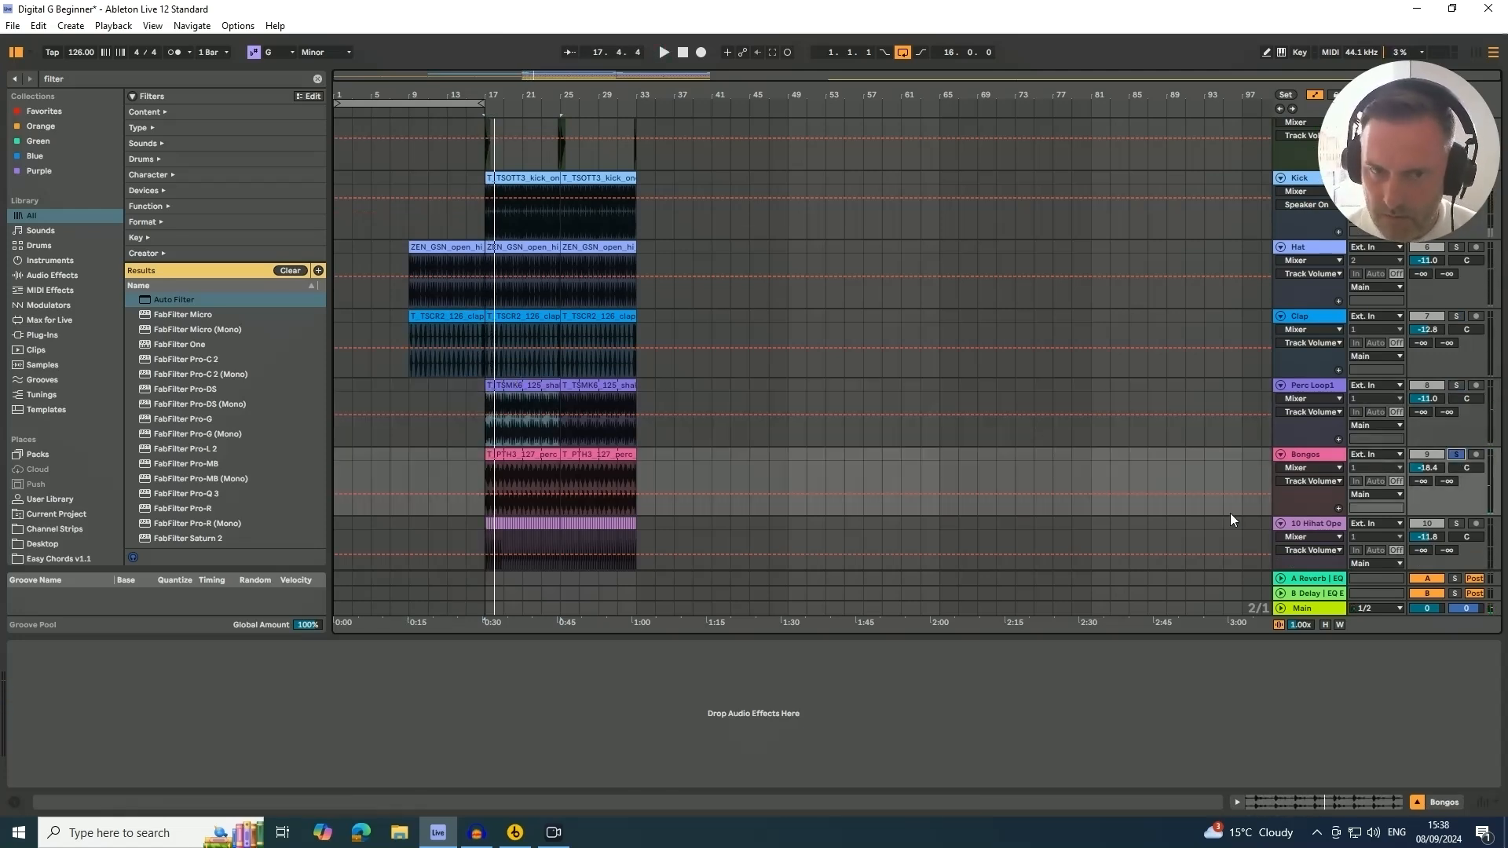
click(494, 453)
key(space)
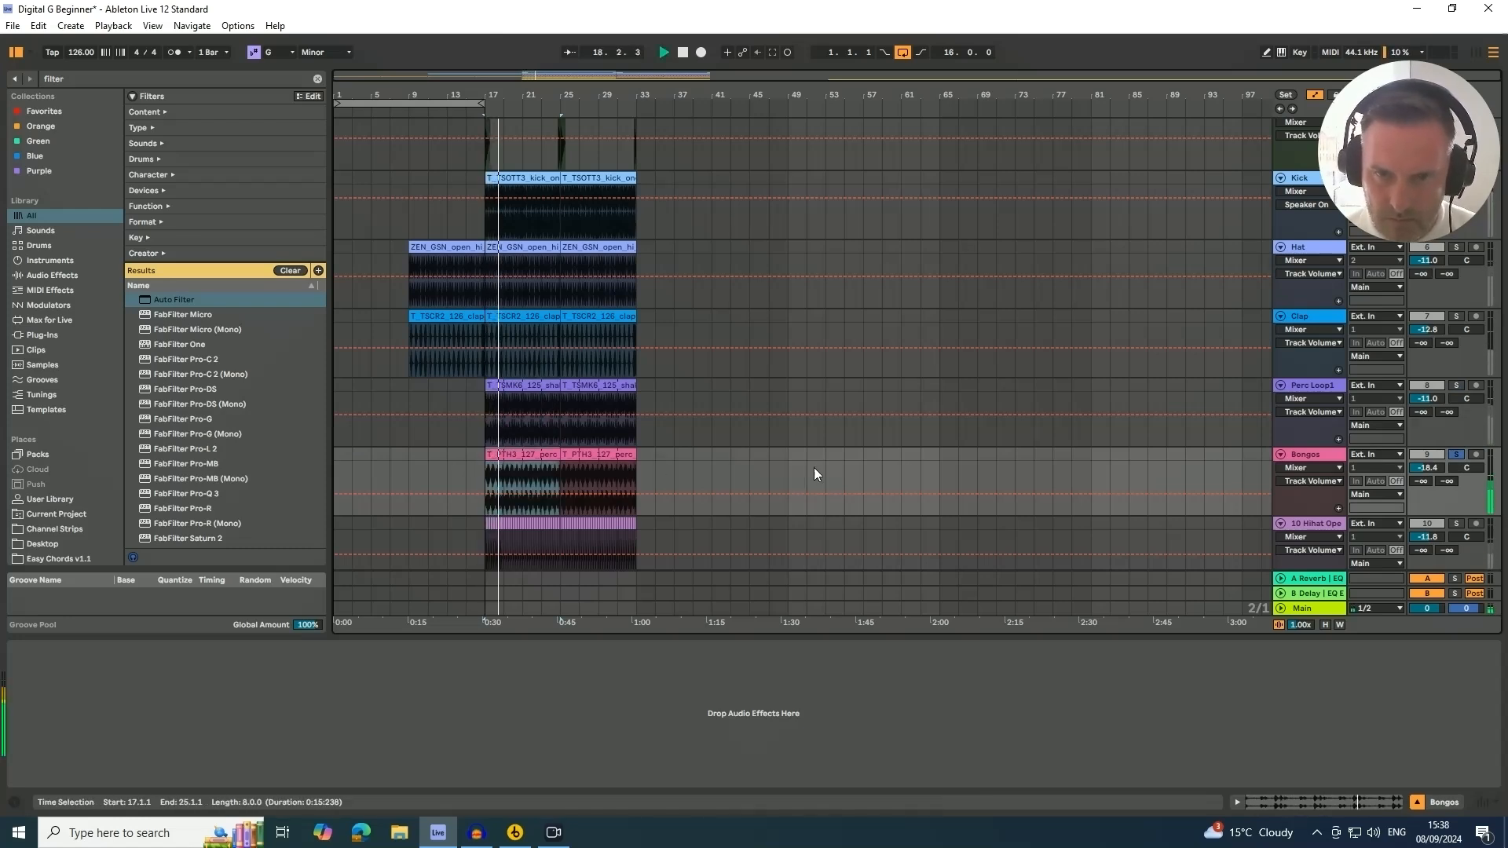
click(1455, 455)
scroll(1255, 431, down, 2)
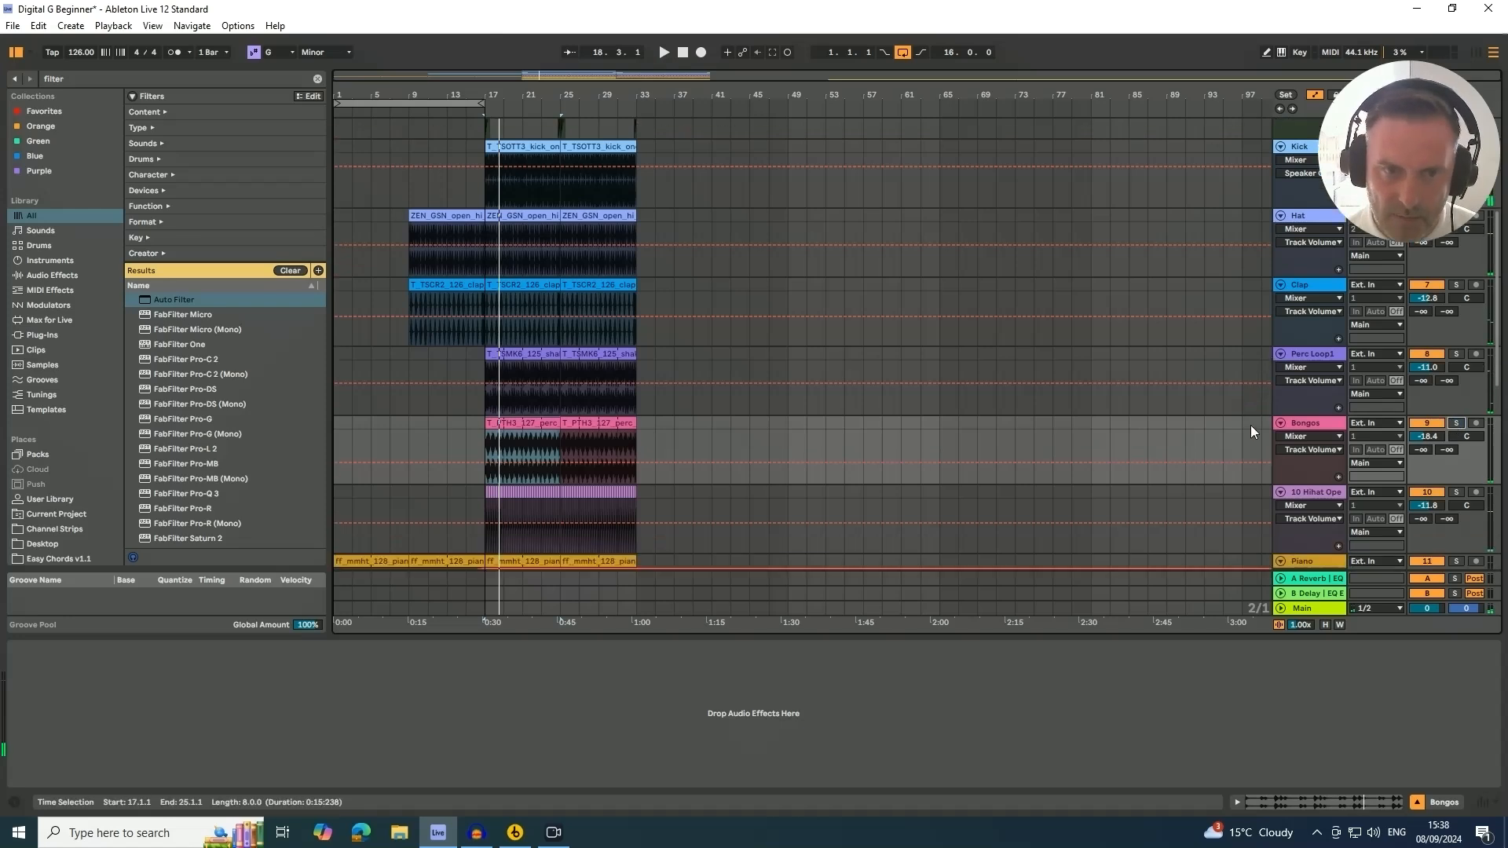
click(1457, 462)
key(space)
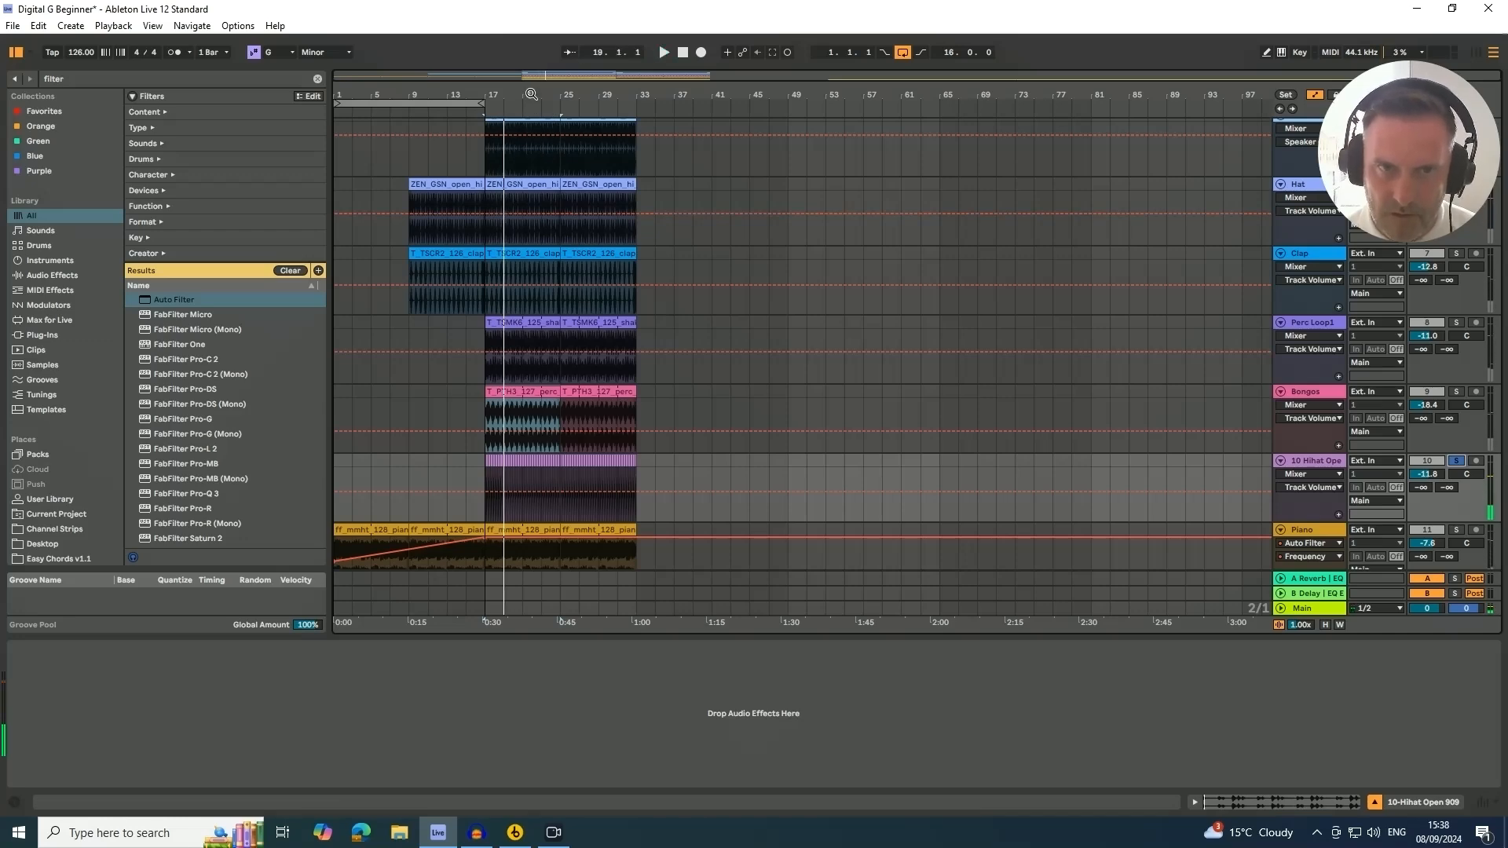
Consolidate the 10 Hihat clips from bar 17 to bar 33 into one clip
drag(531, 93, 487, 466)
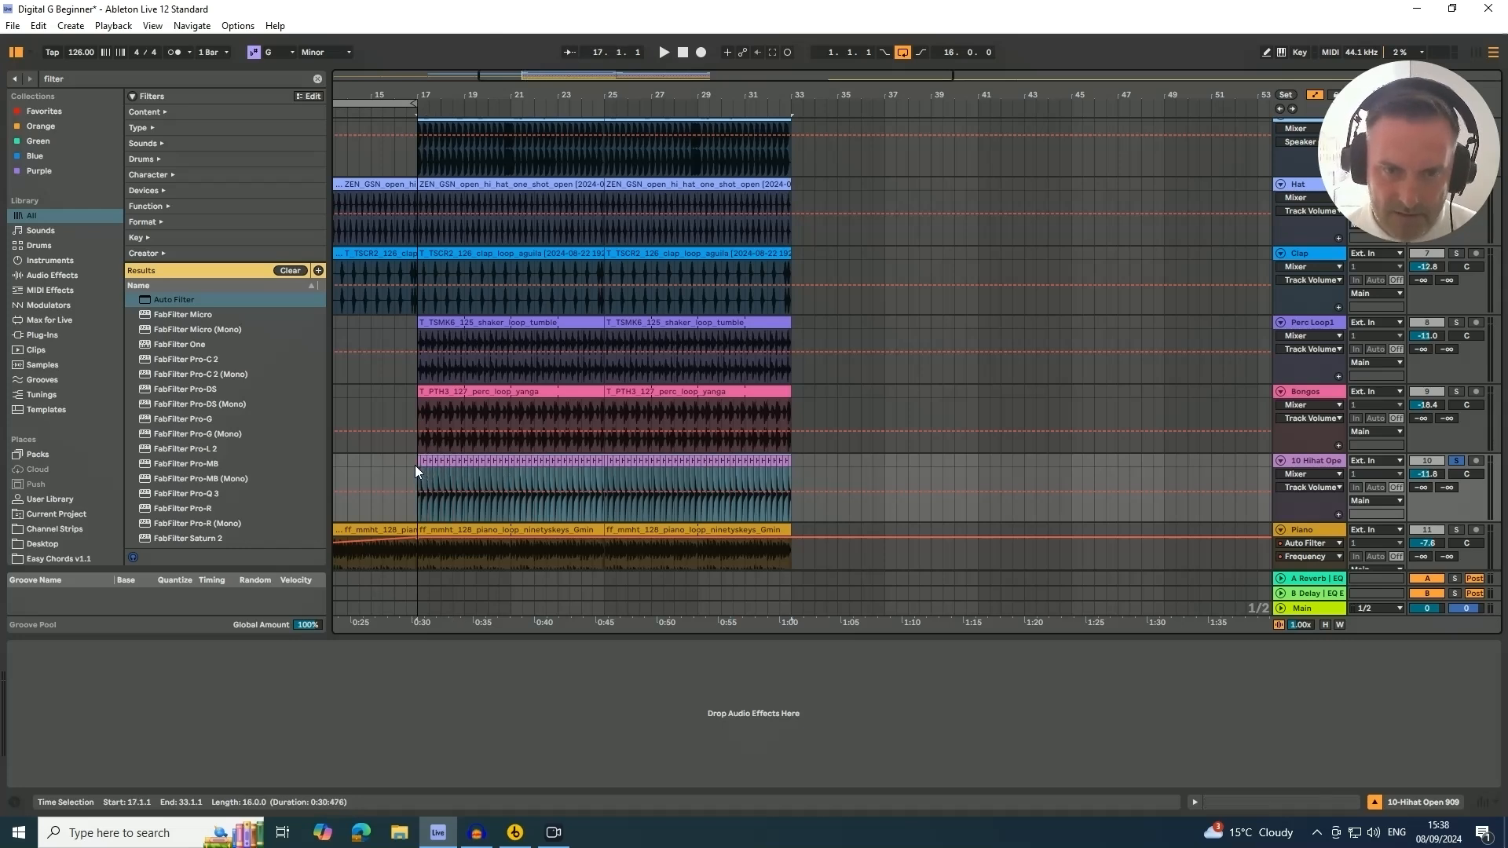
key(ctrl+j)
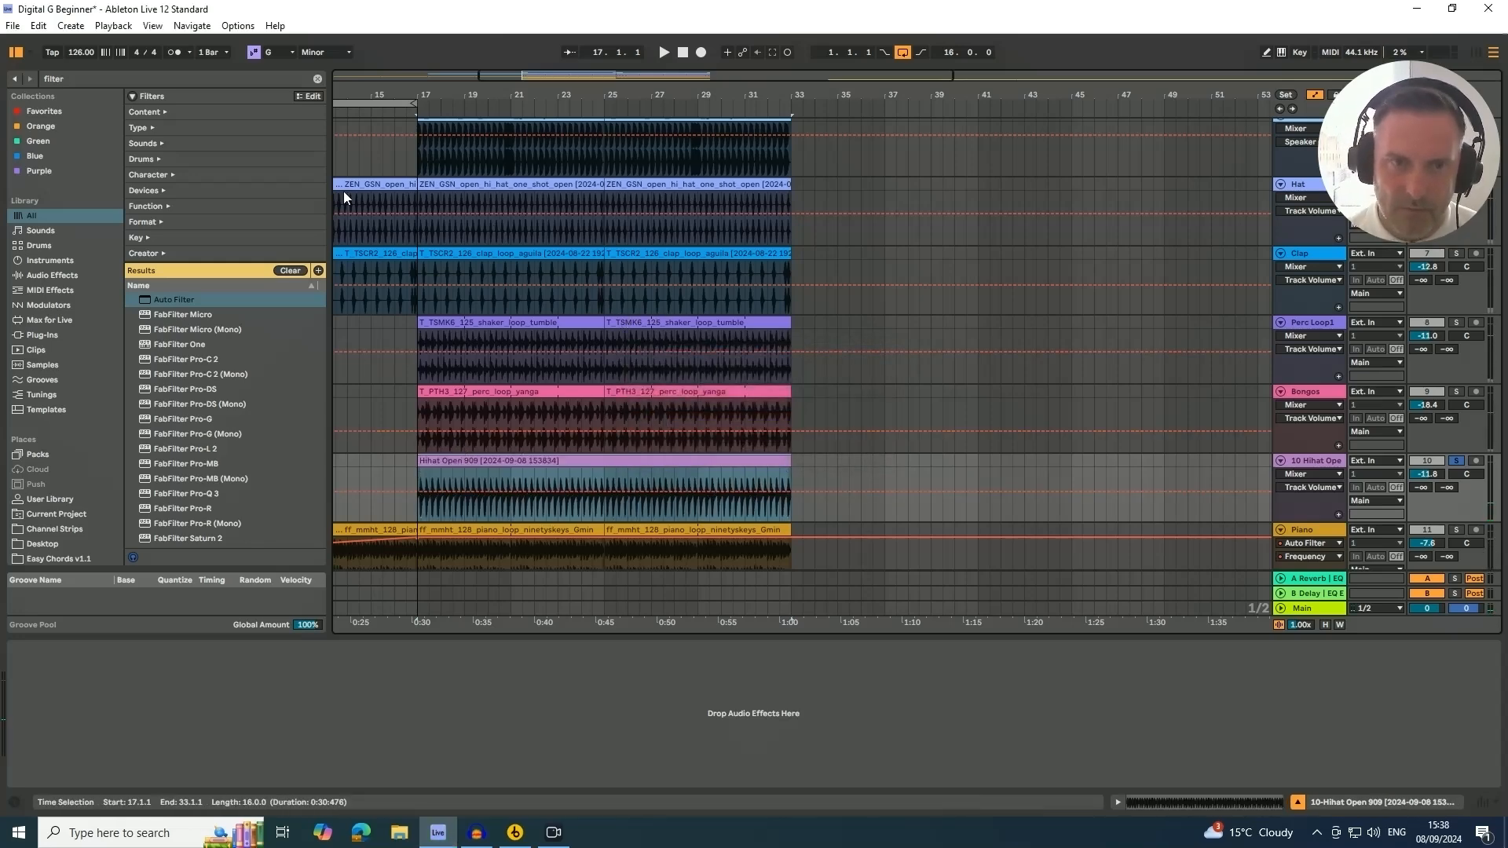
Set playback to start at bar 1, unsolo the 10 Hihat track and play the arrangement to hear the intro
drag(369, 94, 595, 102)
click(351, 103)
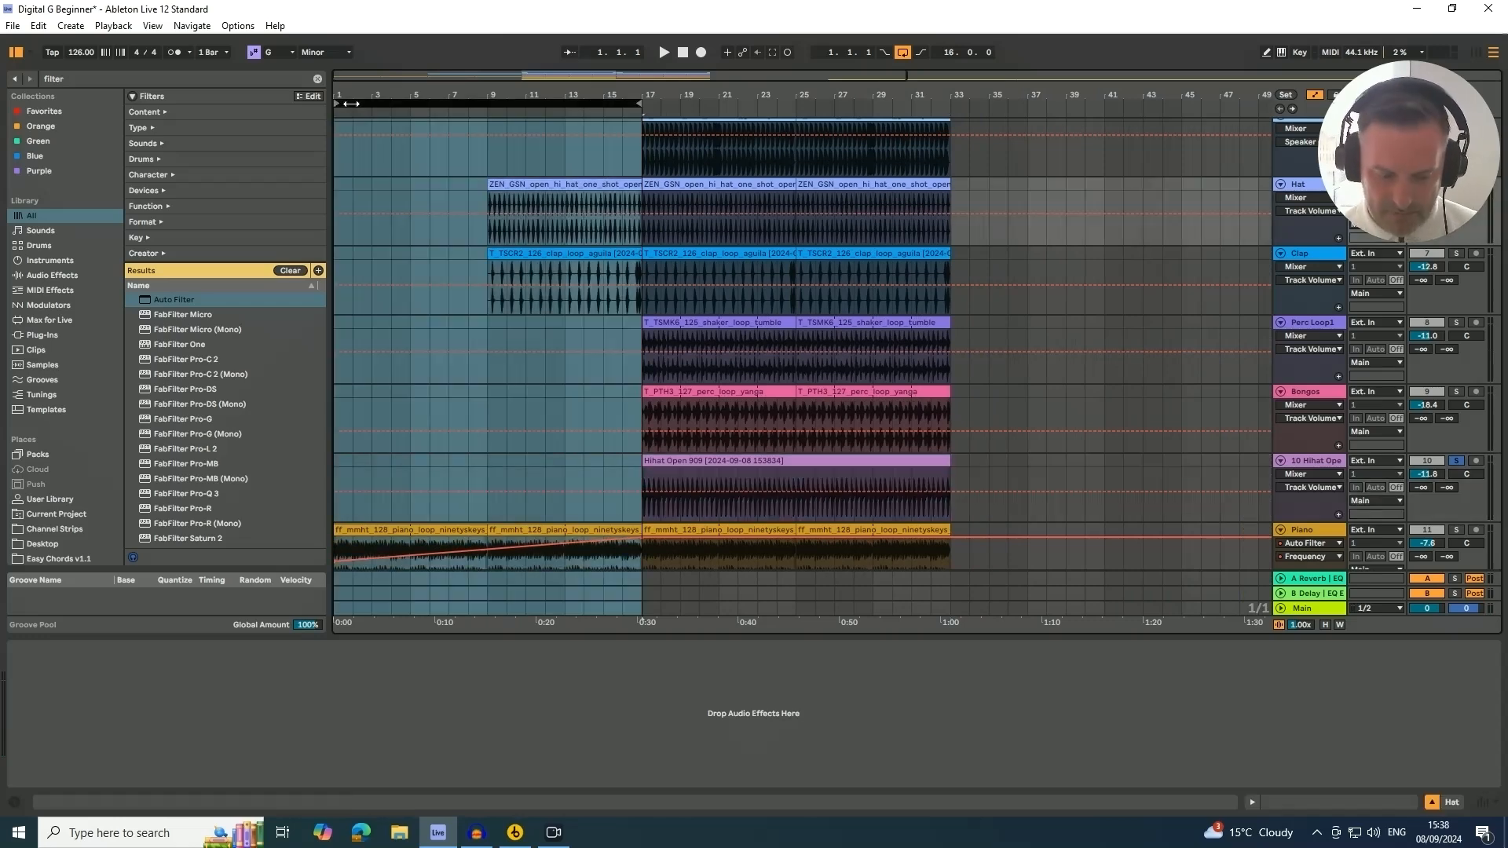
key(space)
click(1455, 462)
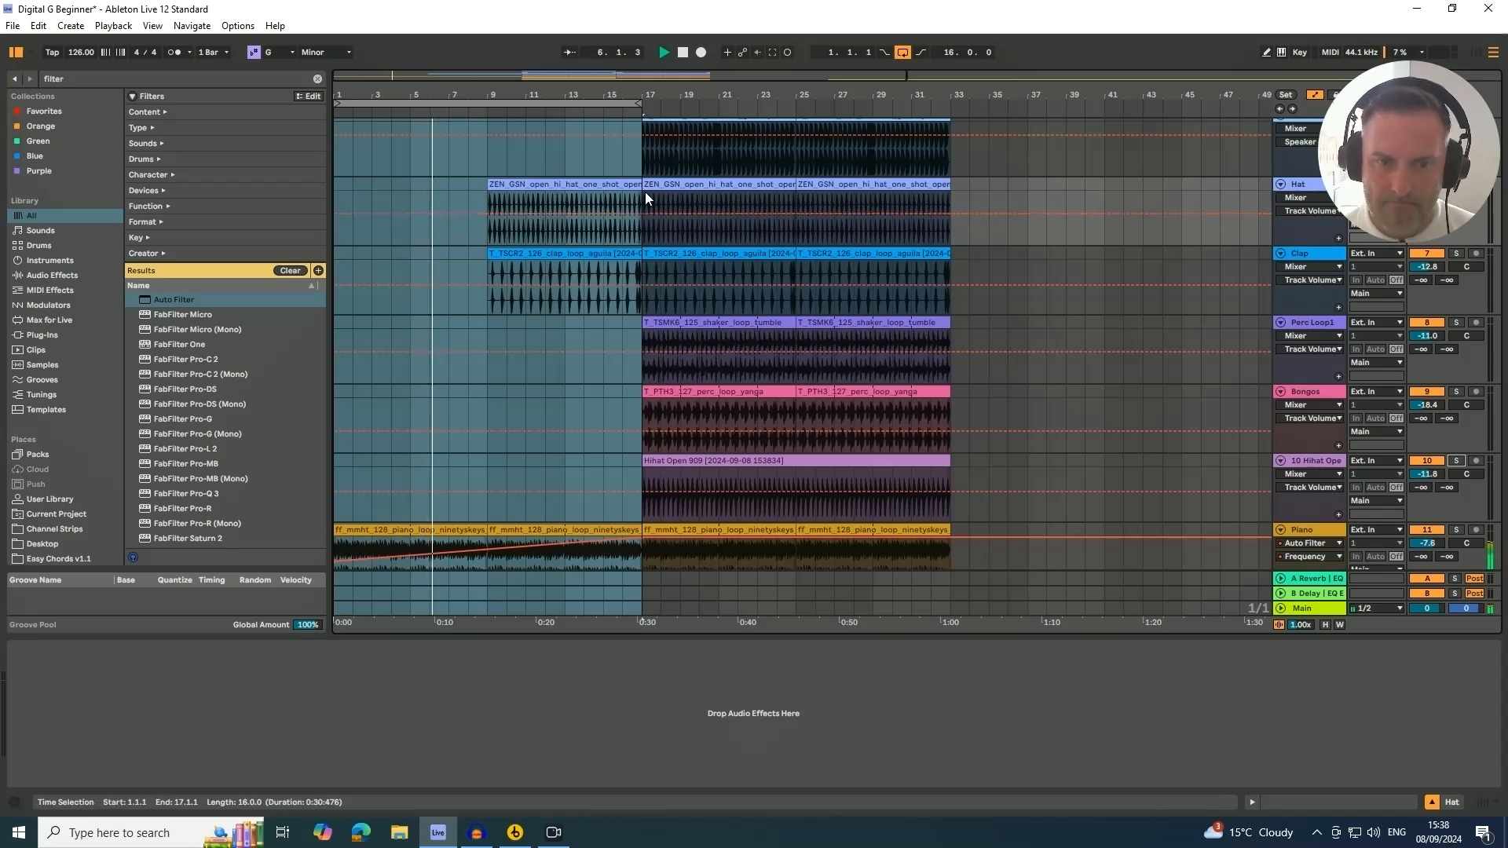
scroll(938, 478, up, 3)
scroll(938, 477, down, 4)
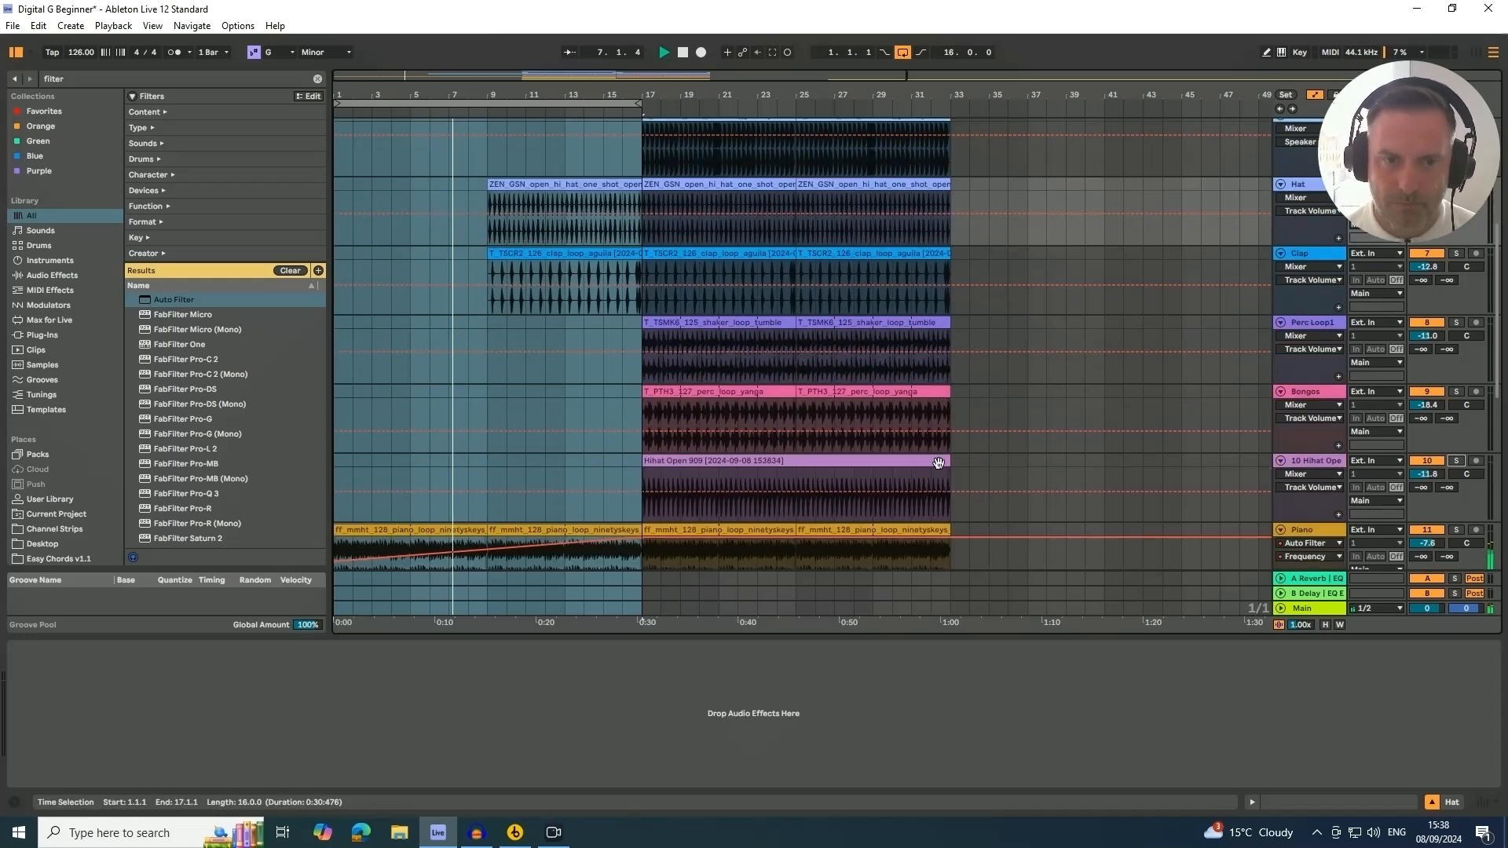
scroll(919, 462, up, 3)
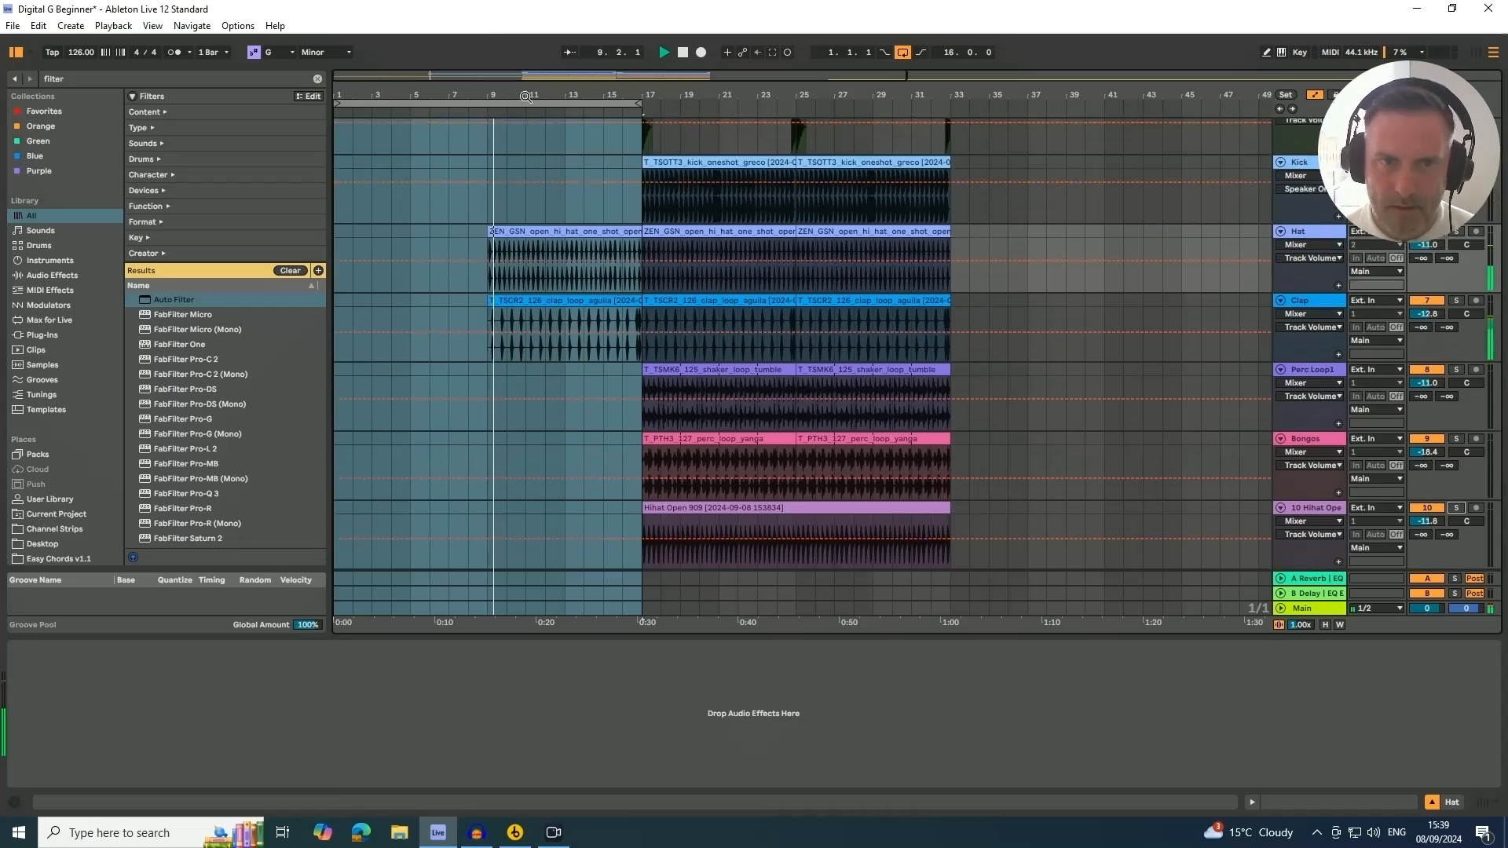
Browse down through the tracks to the gospel vocal clip while the arrangement plays
drag(524, 95, 524, 66)
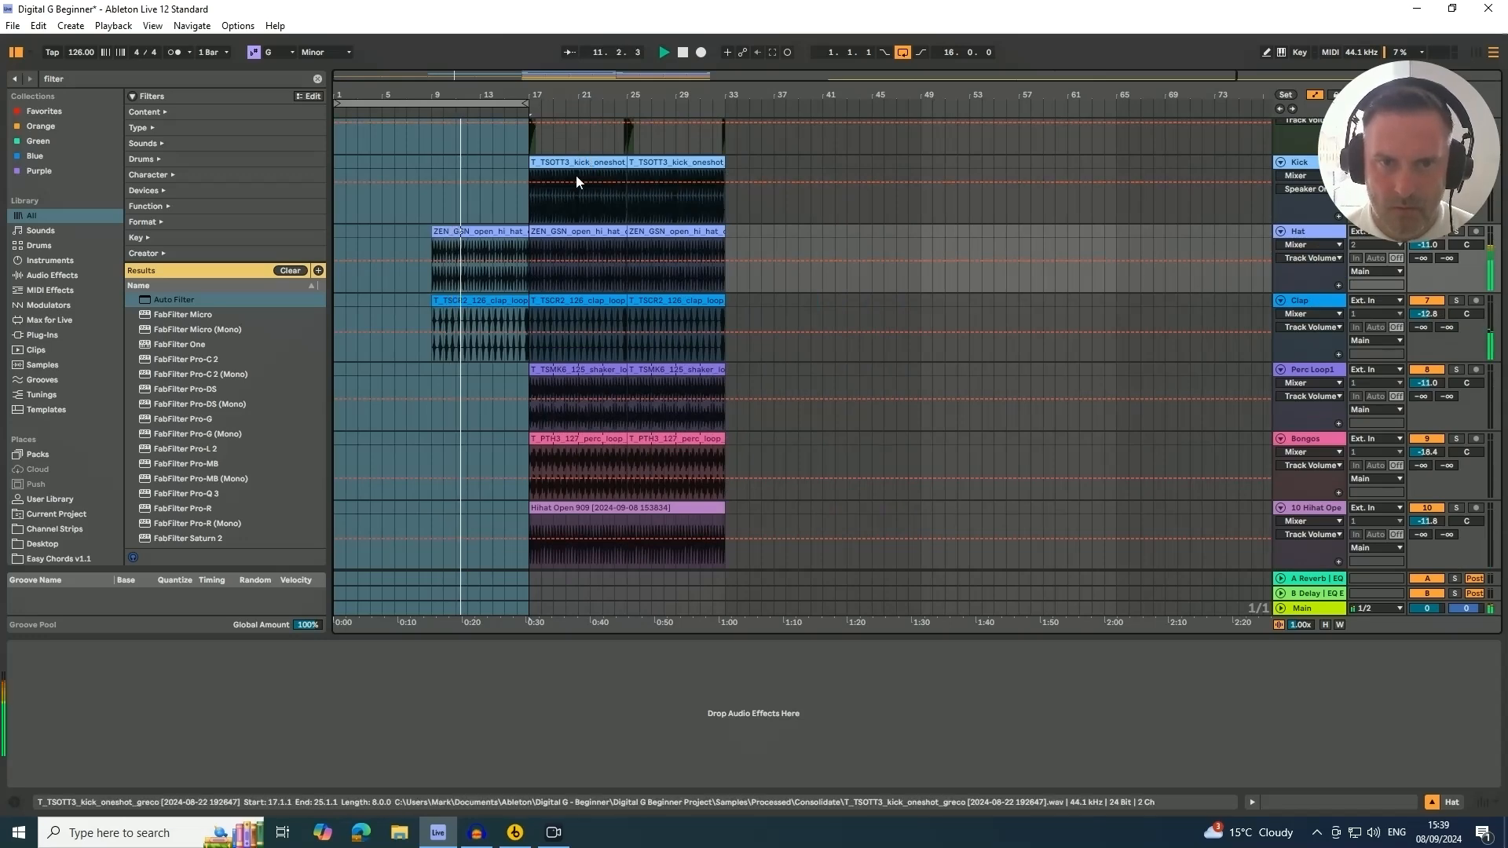
click(576, 373)
key(Down)
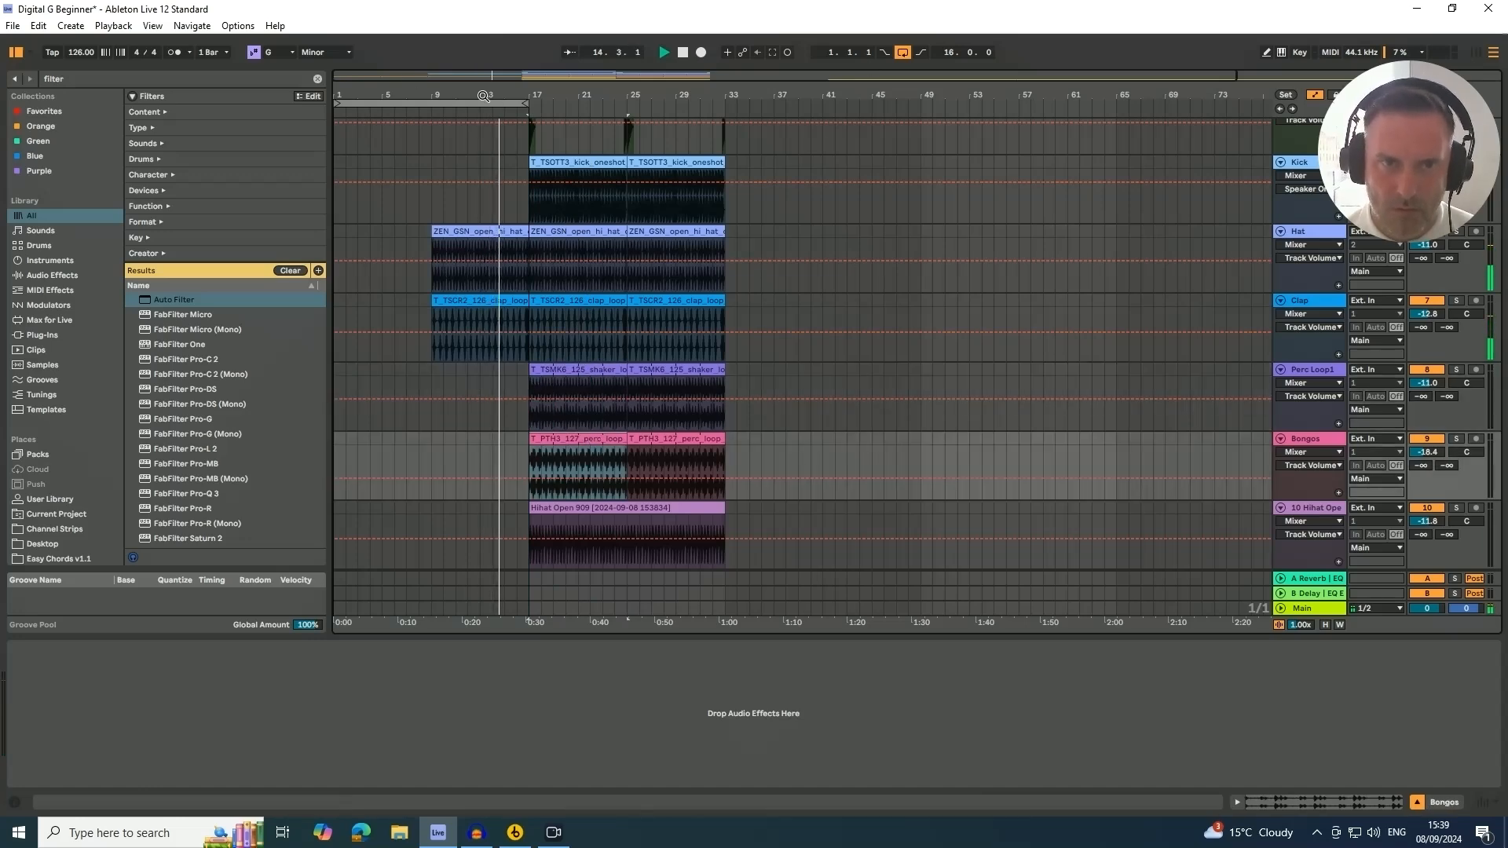
drag(481, 96, 482, 81)
scroll(581, 391, down, 6)
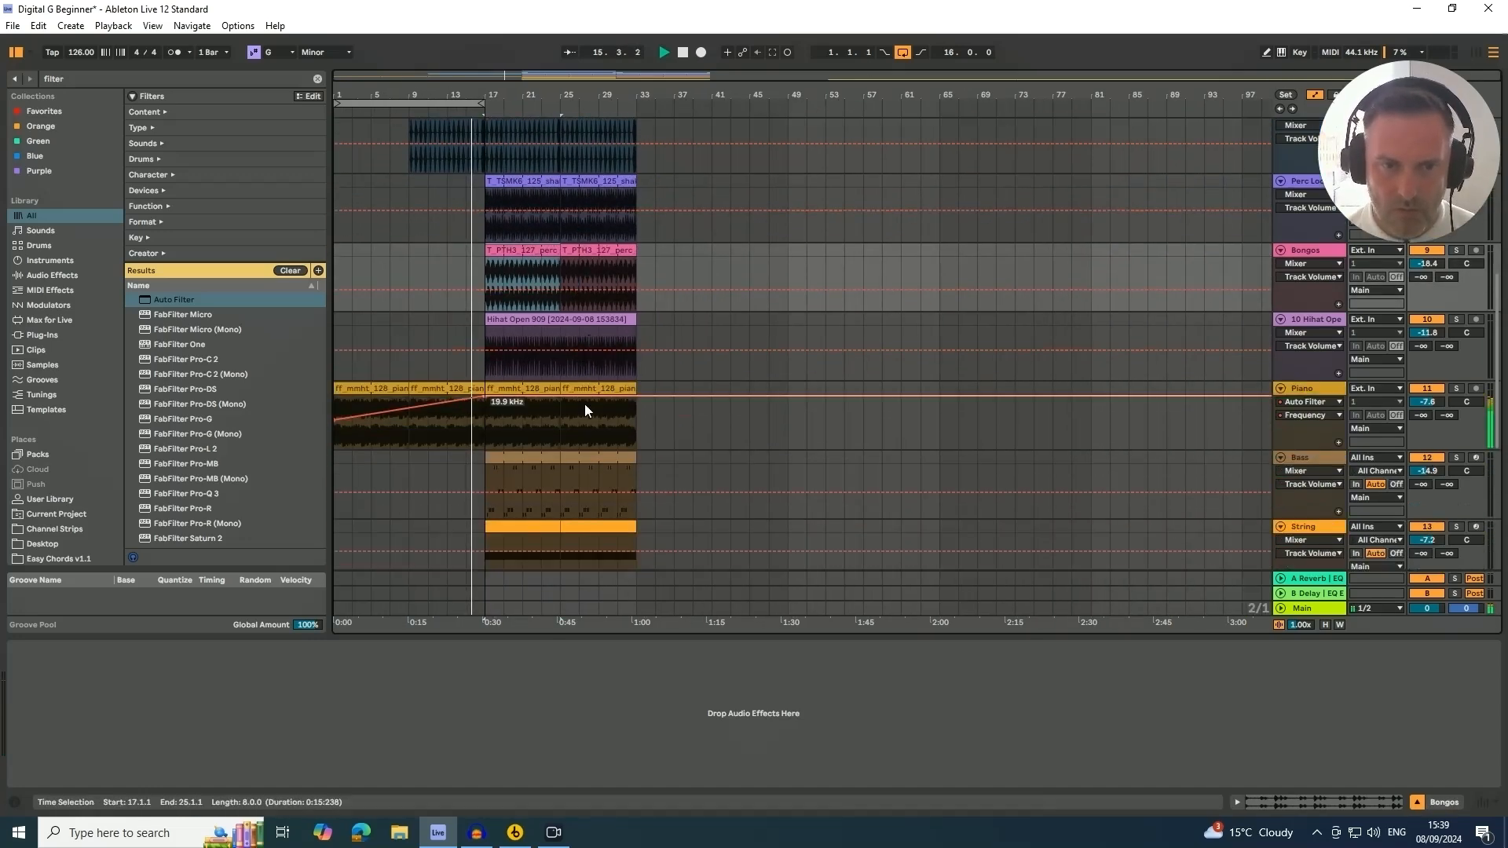
scroll(582, 412, down, 4)
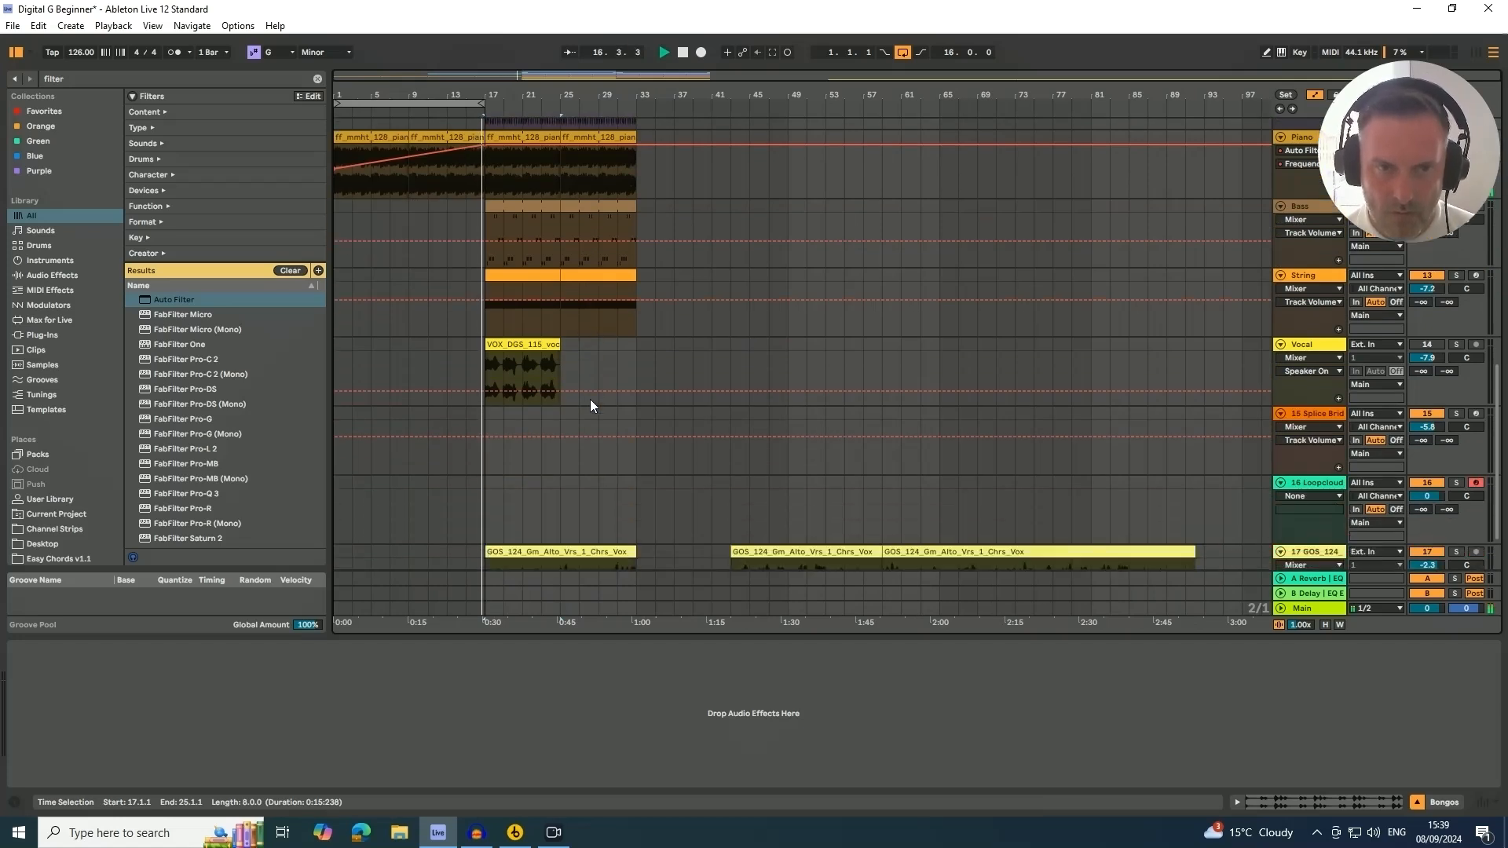
scroll(562, 399, down, 2)
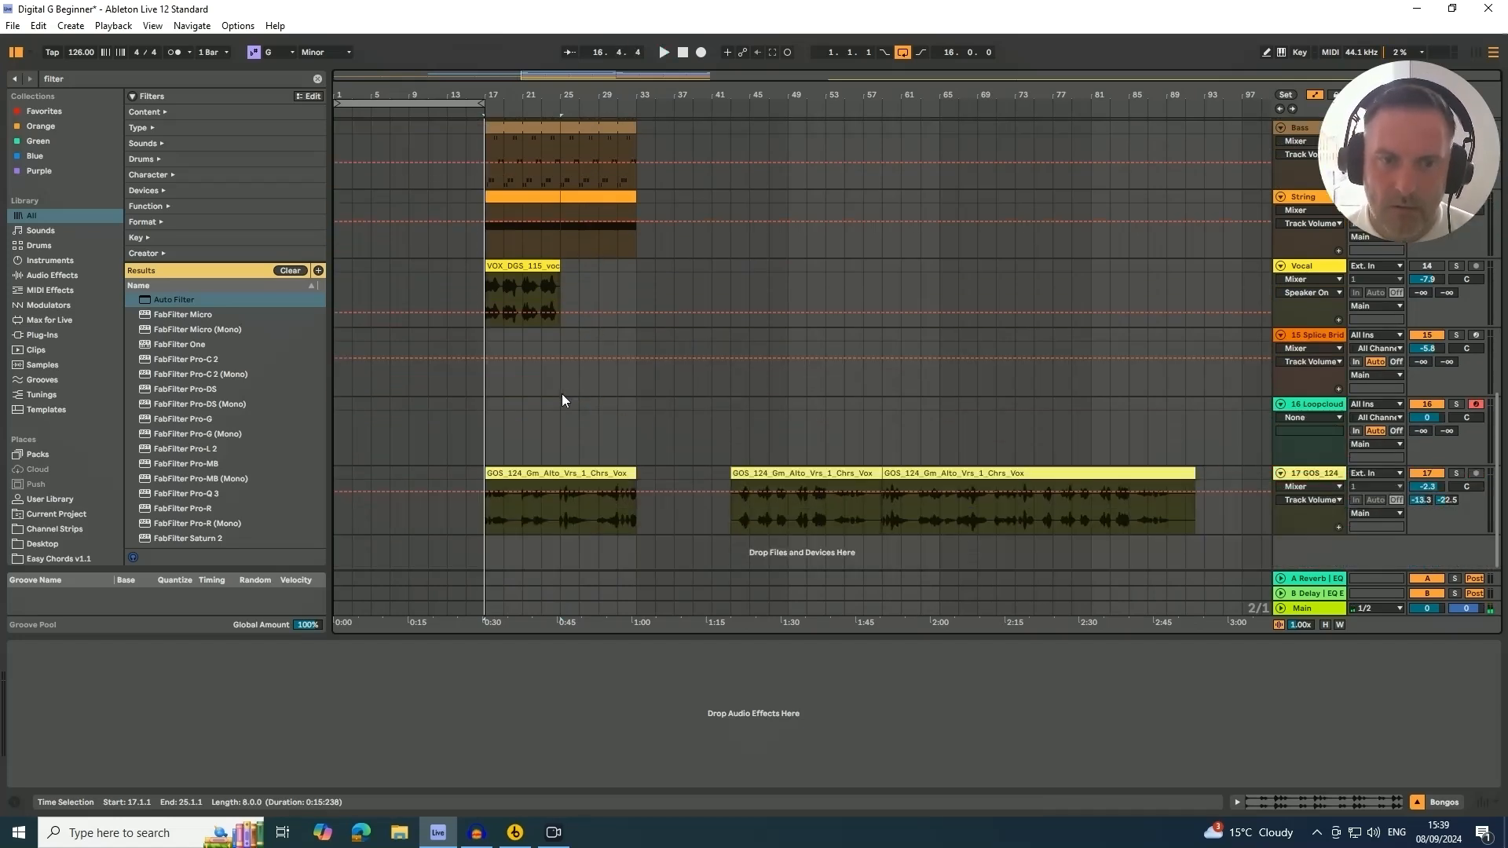
click(579, 501)
Move the Vocal, String and Hihat Open 909 clips from bar 17 to start at bar 57
scroll(563, 475, up, 5)
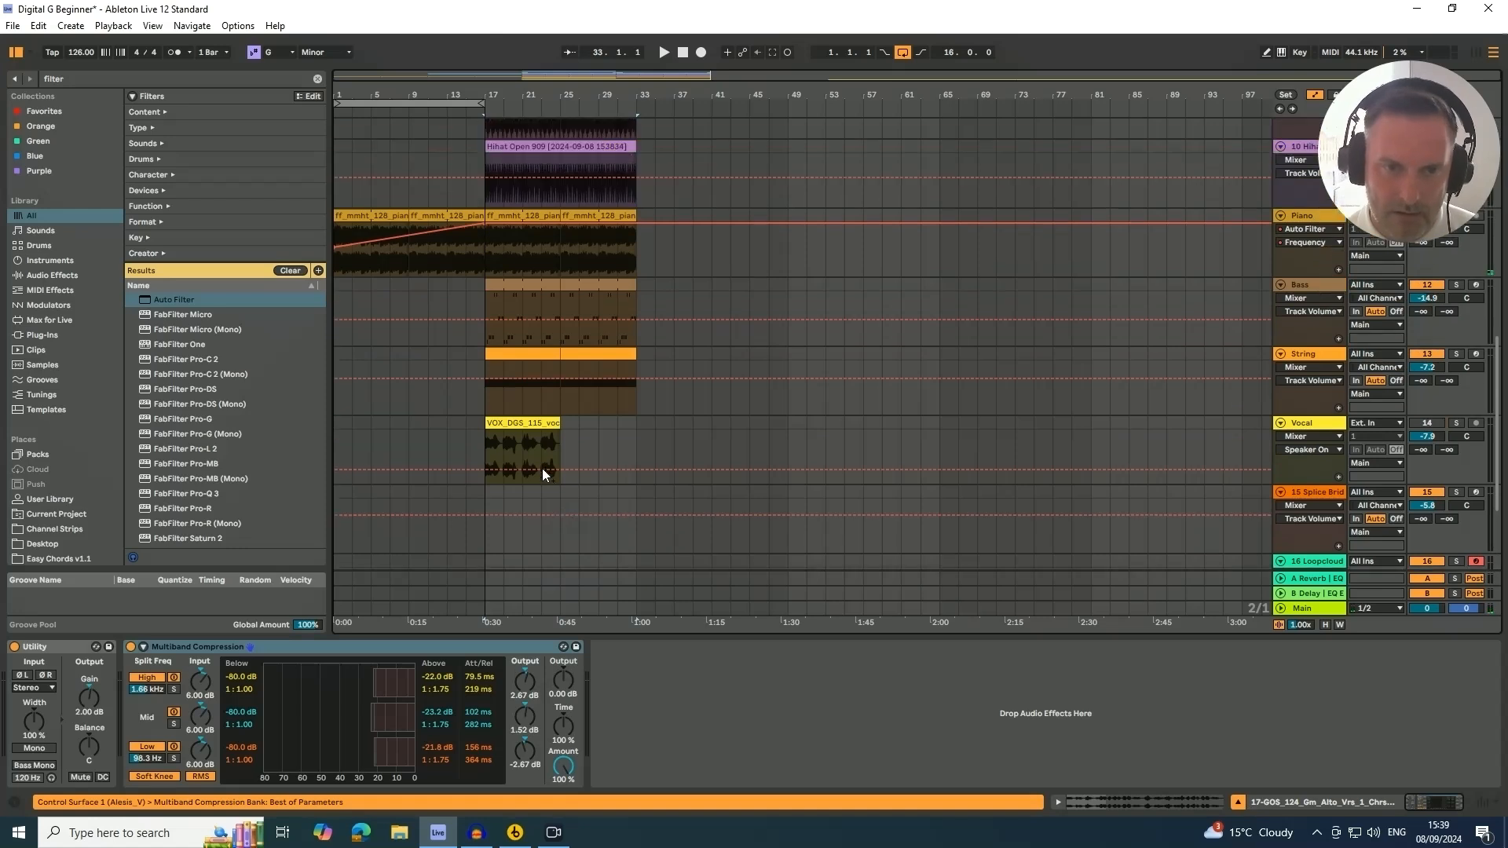
drag(509, 423, 906, 423)
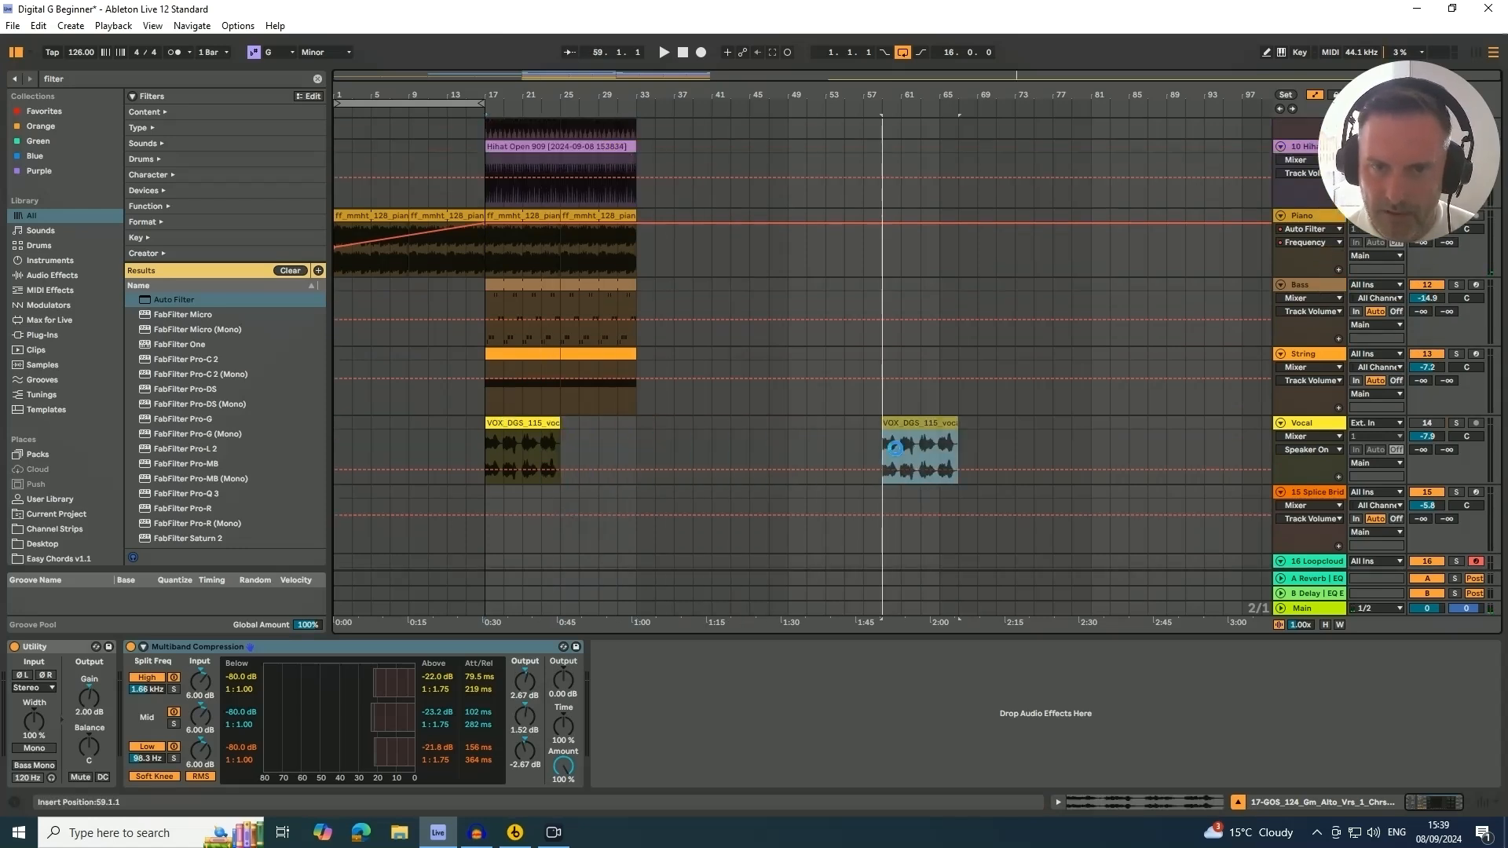
scroll(765, 441, up, 2)
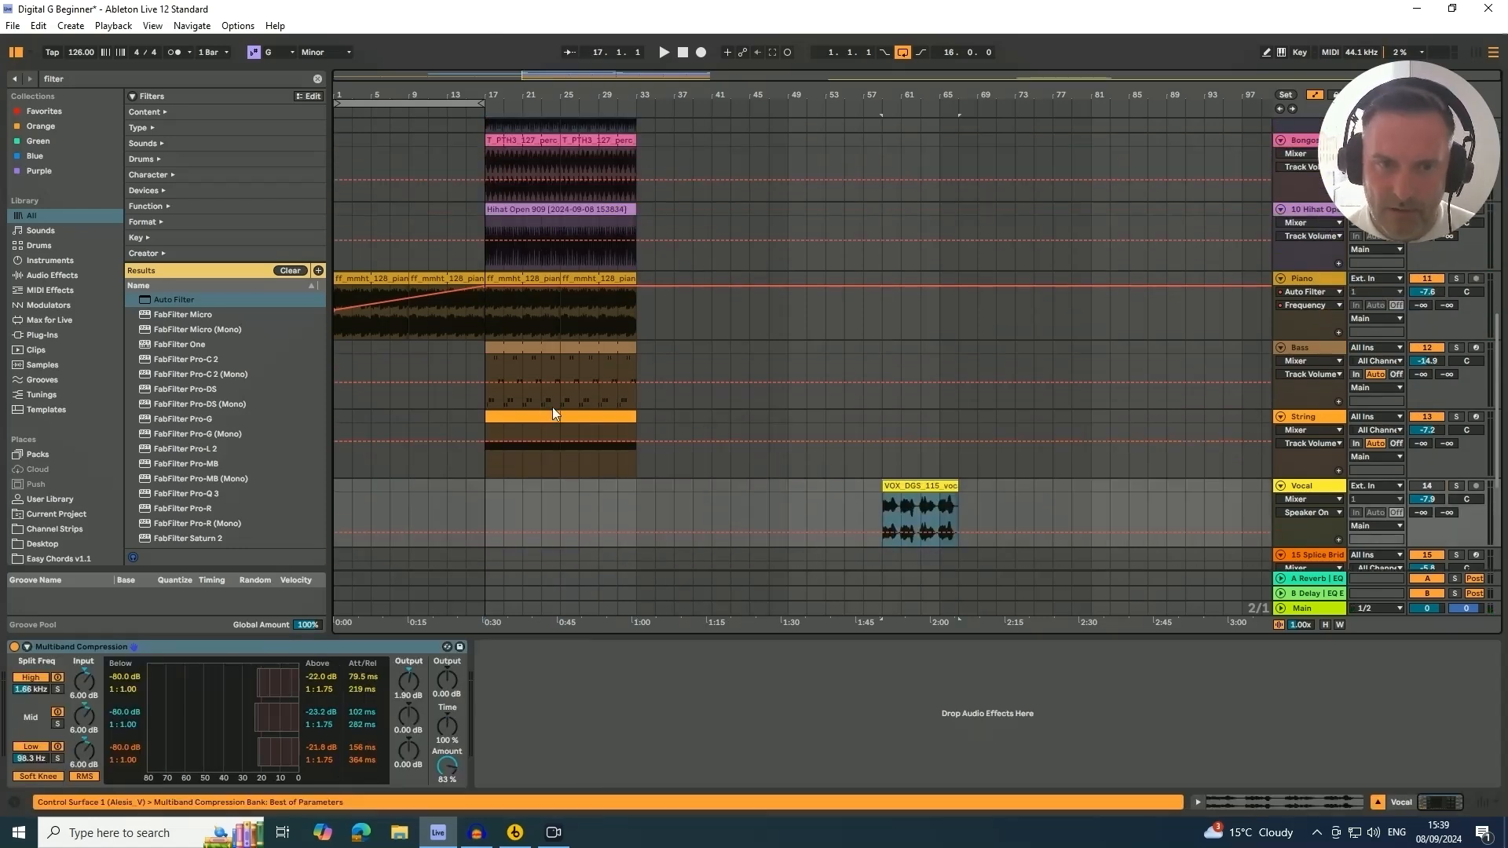
click(635, 416)
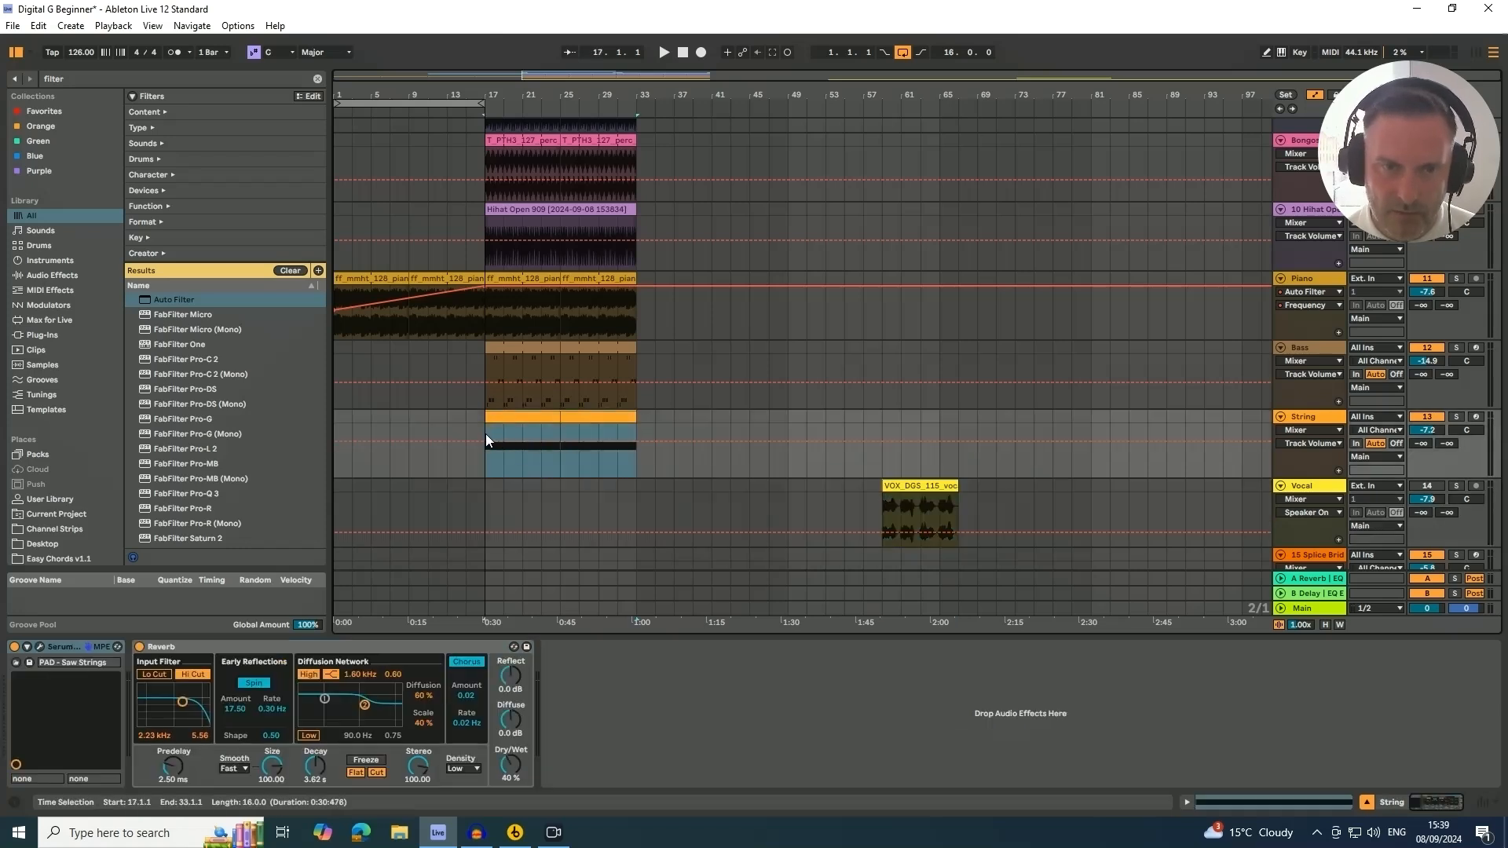
drag(495, 416, 898, 421)
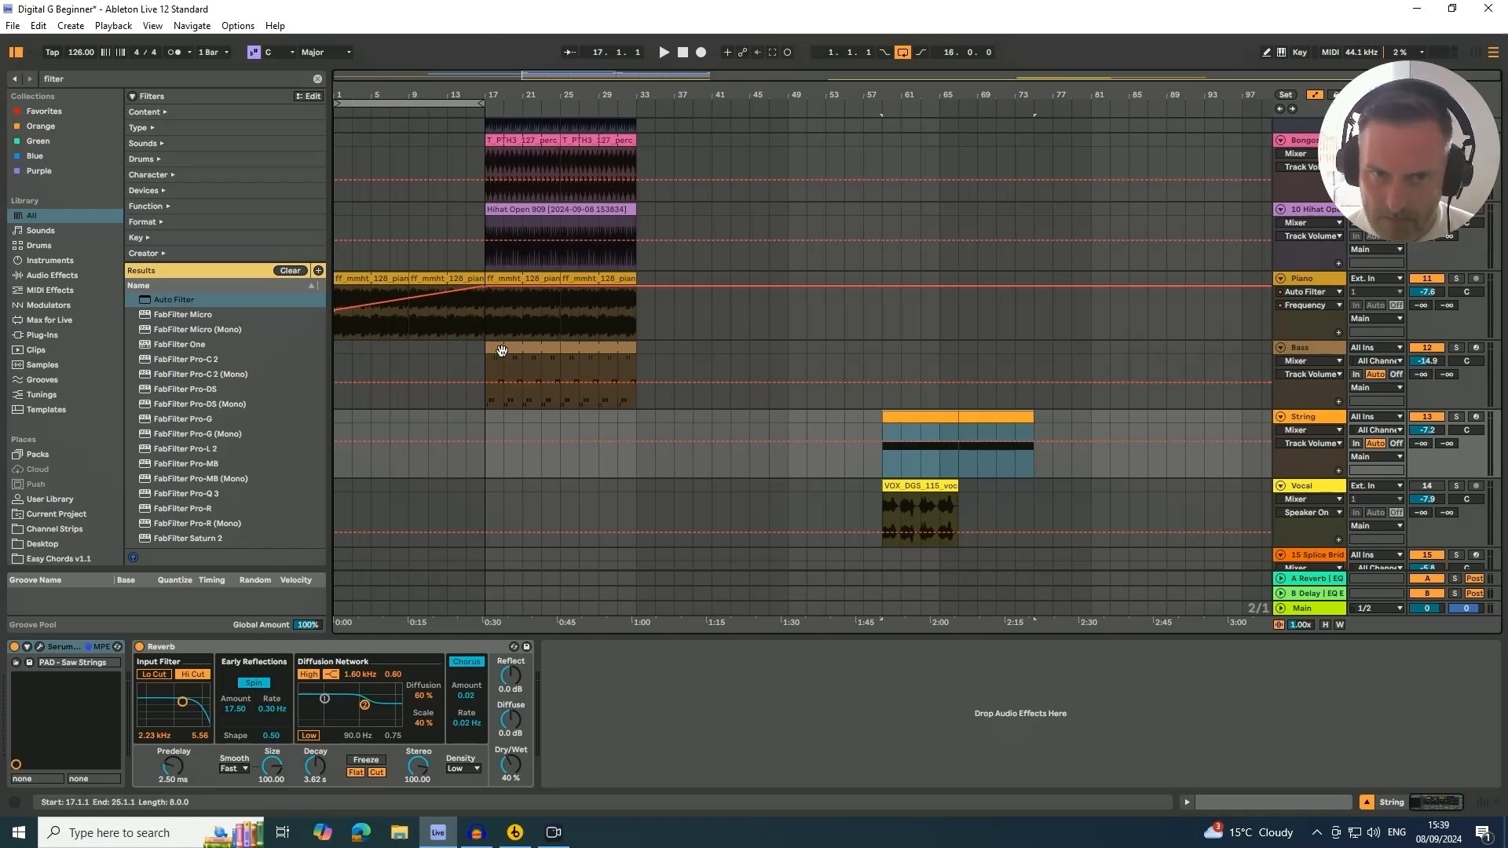
scroll(600, 397, up, 3)
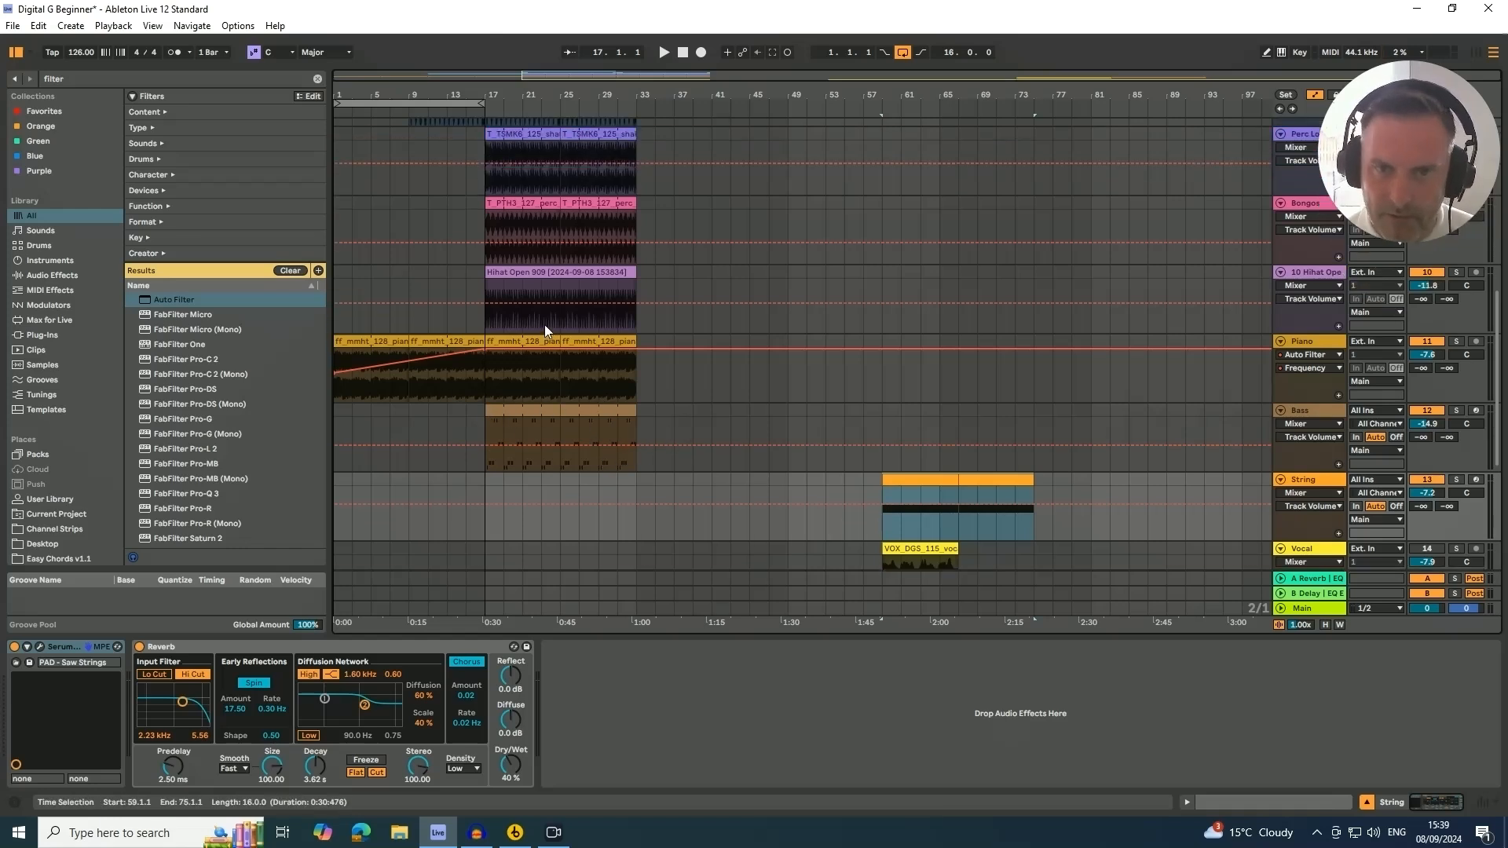
drag(538, 331, 971, 334)
Solo and audition the Bongos and Perc Loop1 tracks in turn from bar 17
scroll(617, 343, up, 1)
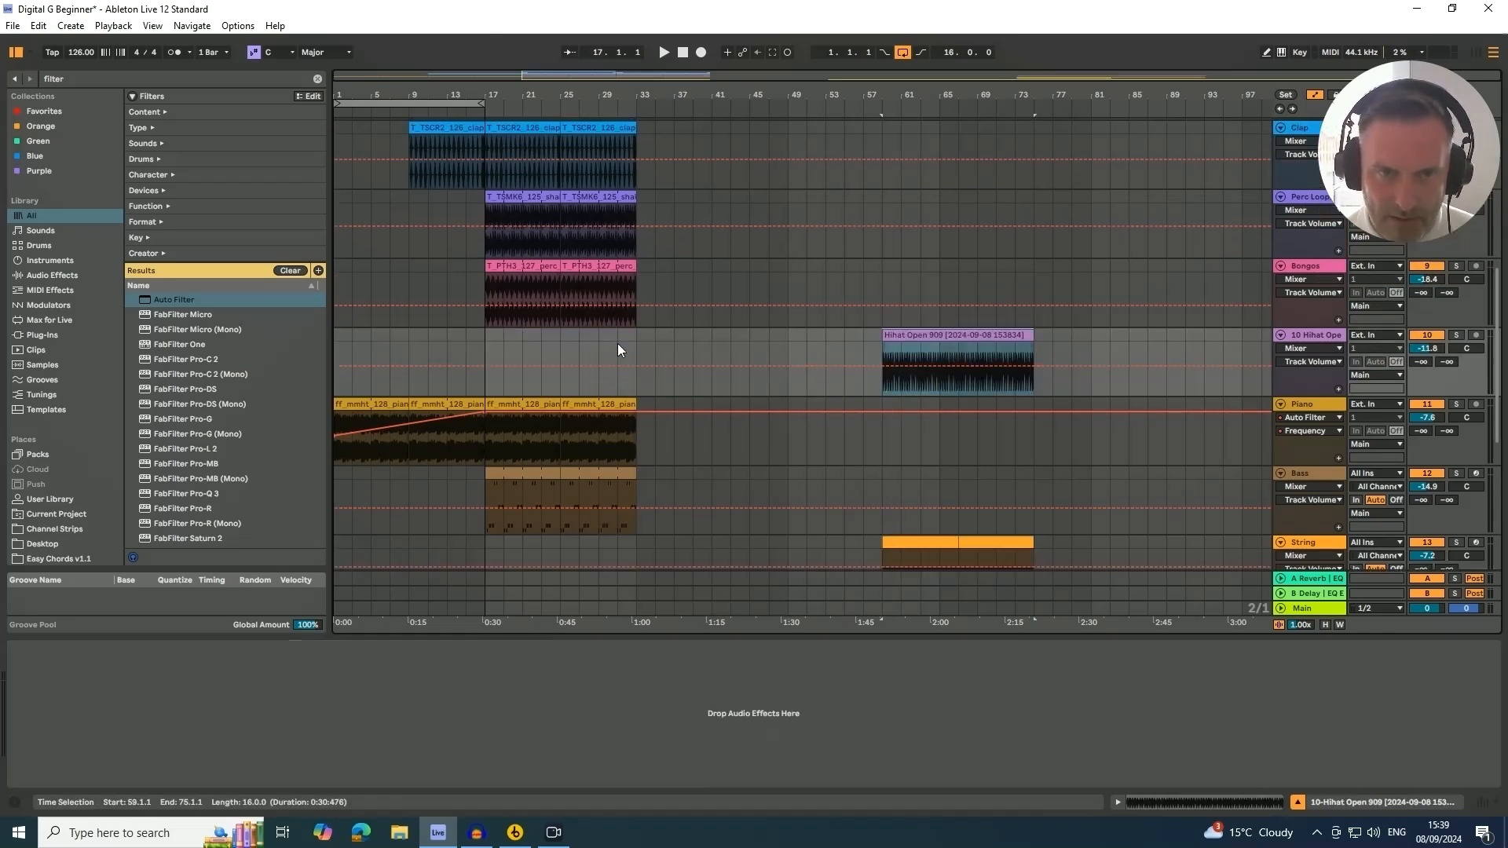
click(1456, 266)
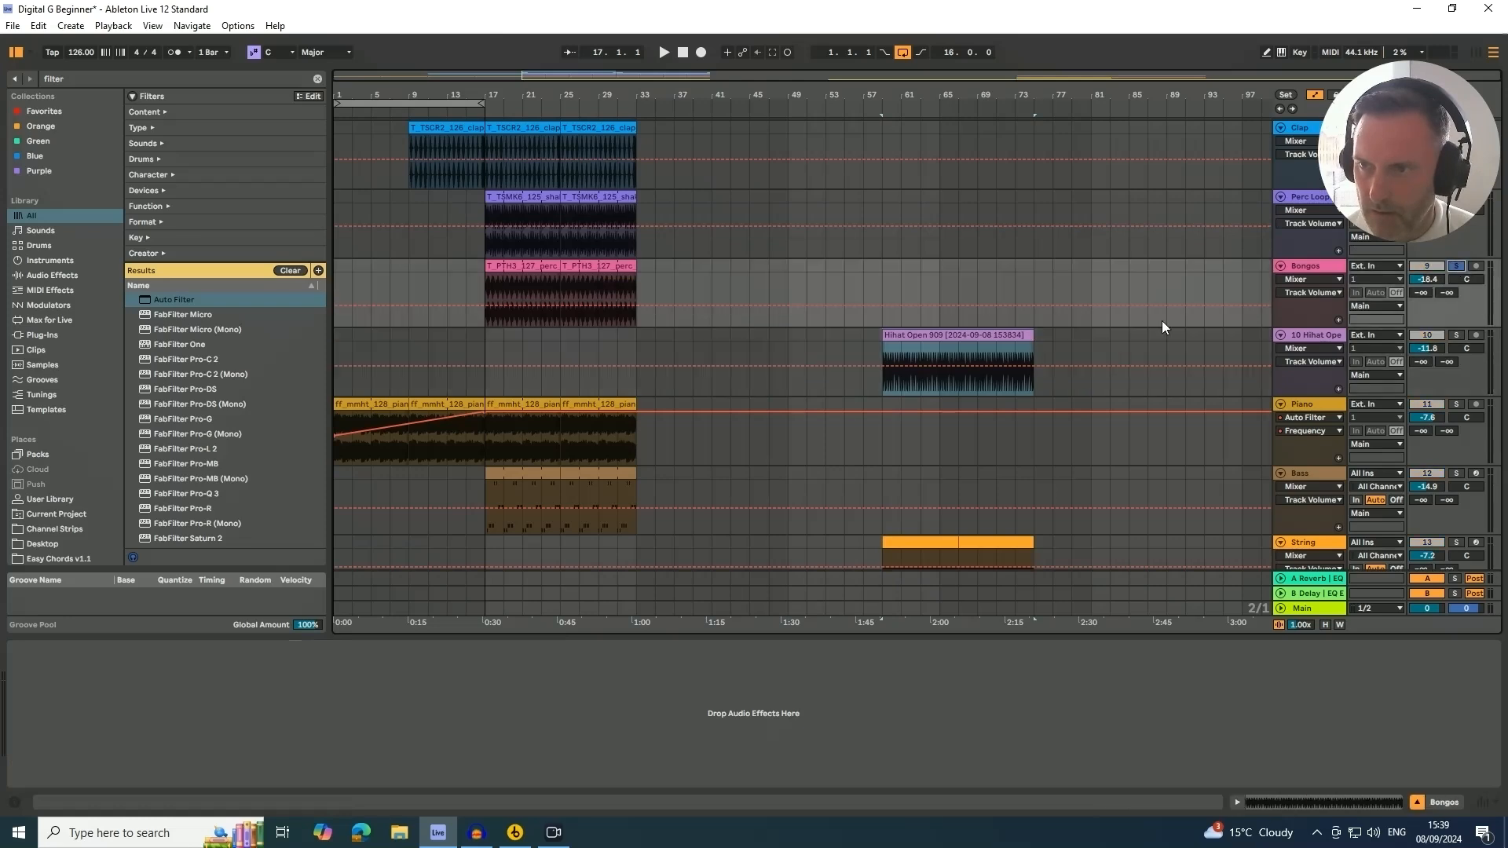
key(space)
click(496, 266)
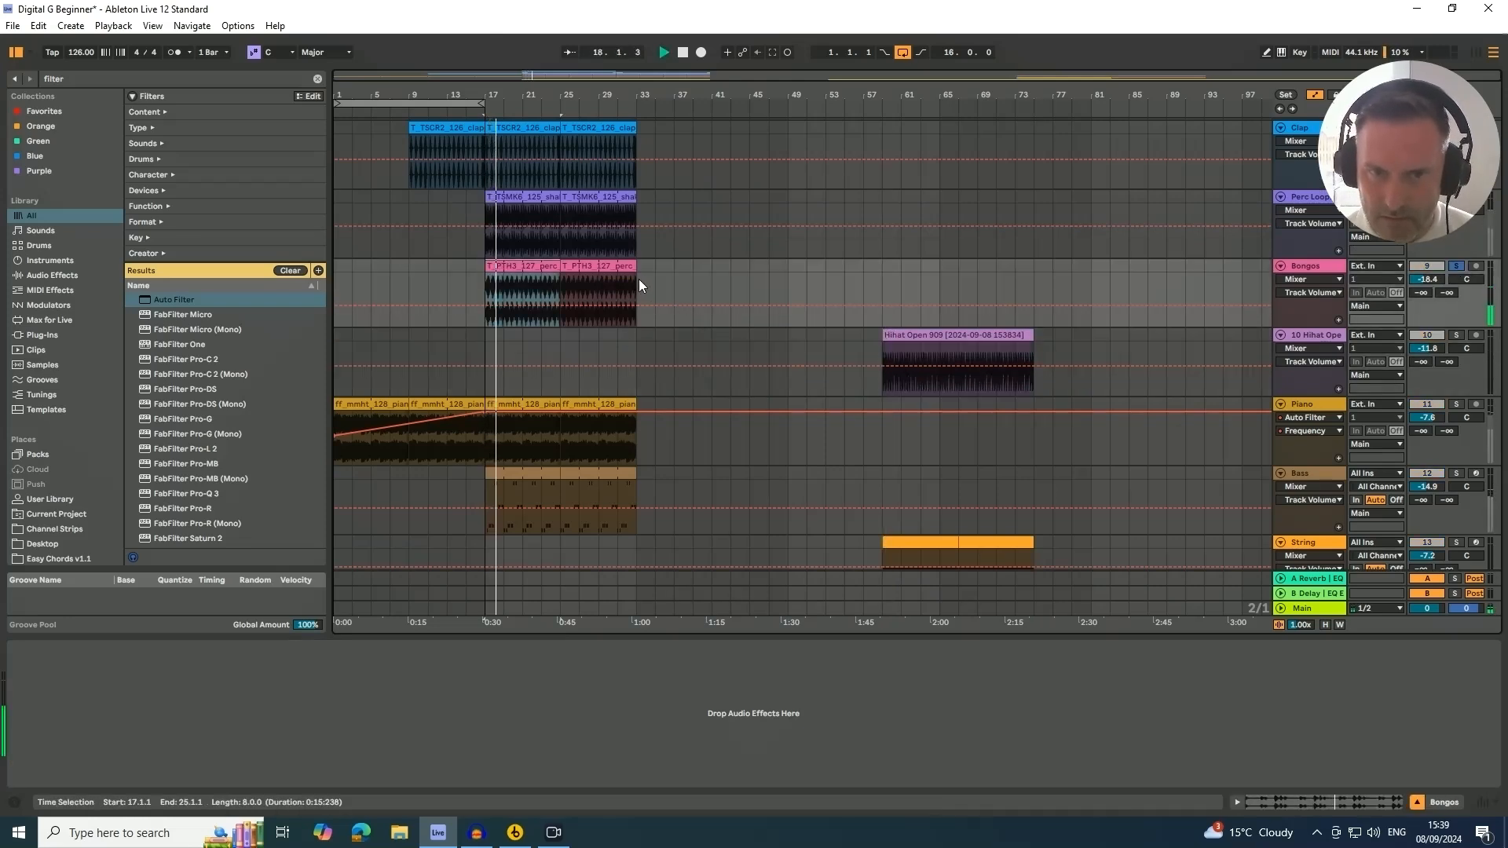
click(1454, 267)
scroll(1176, 312, up, 2)
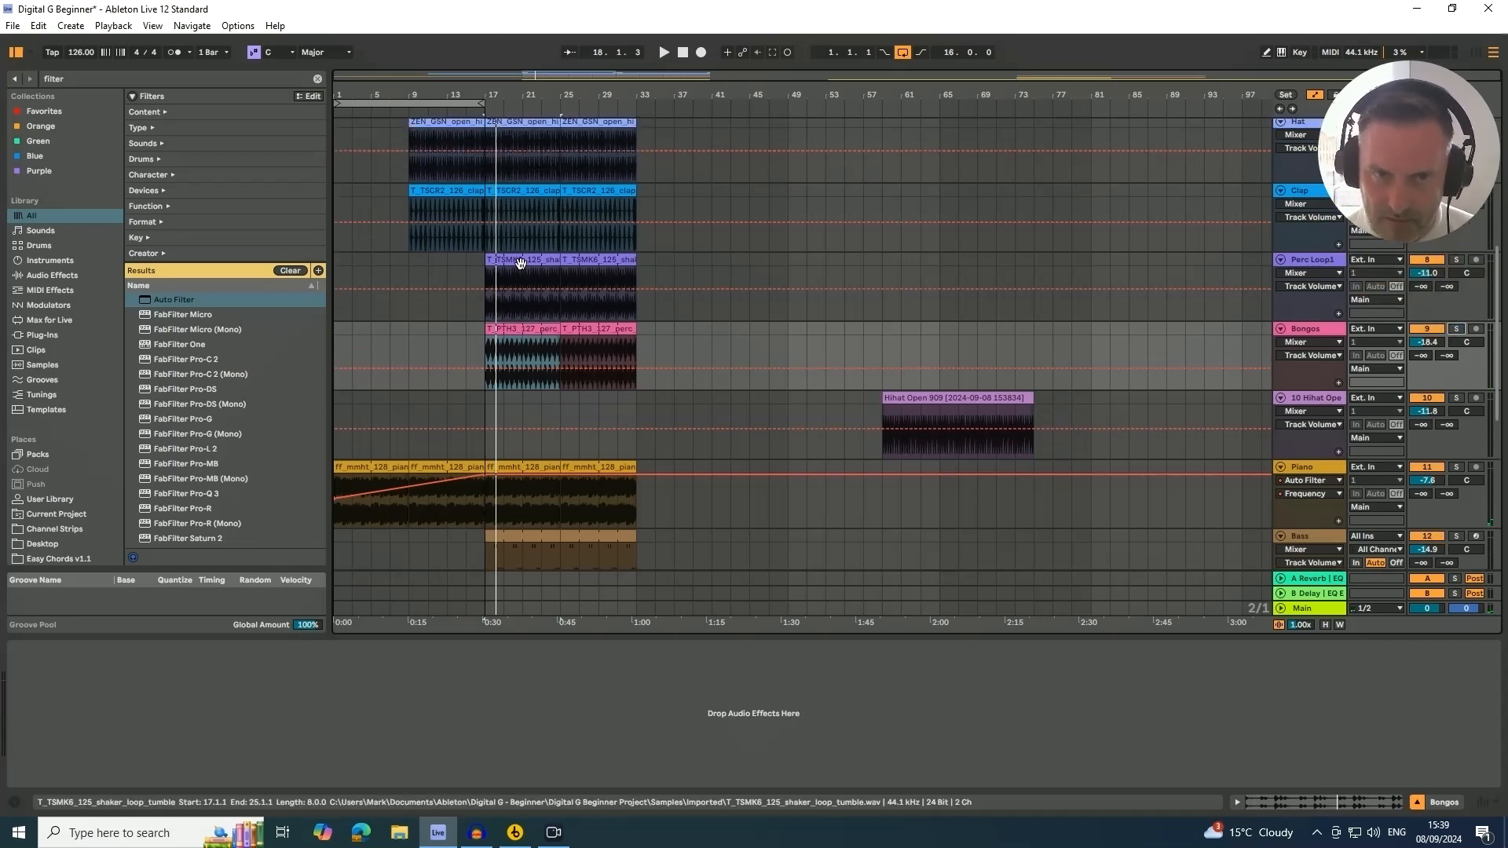
click(752, 280)
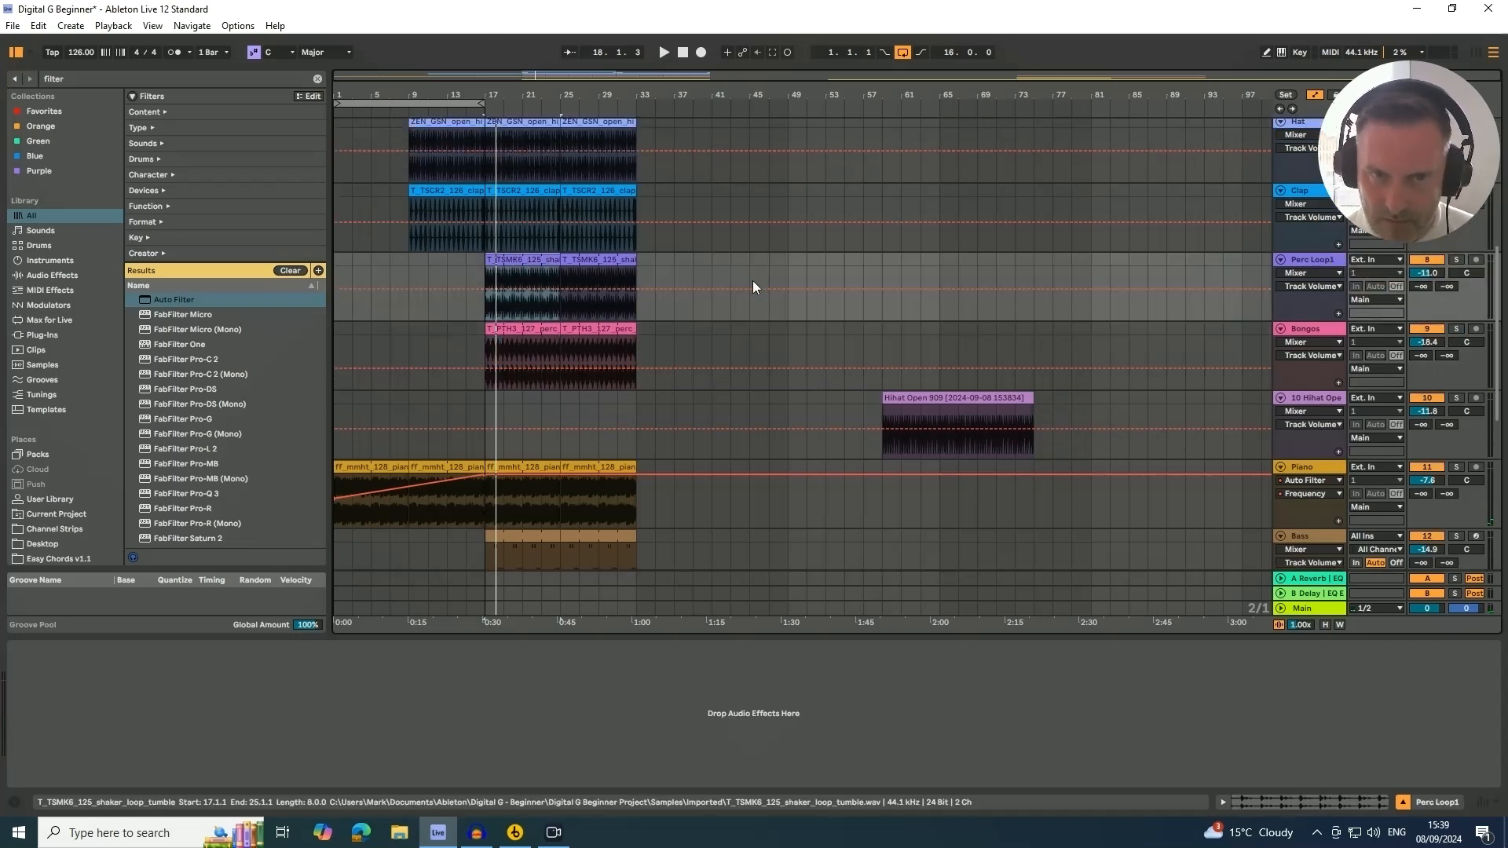
click(1457, 261)
Select bars 1 to 33 for playback and lower the GOS vocal track volume to -5.3 dB
scroll(963, 380, down, 2)
scroll(957, 380, down, 8)
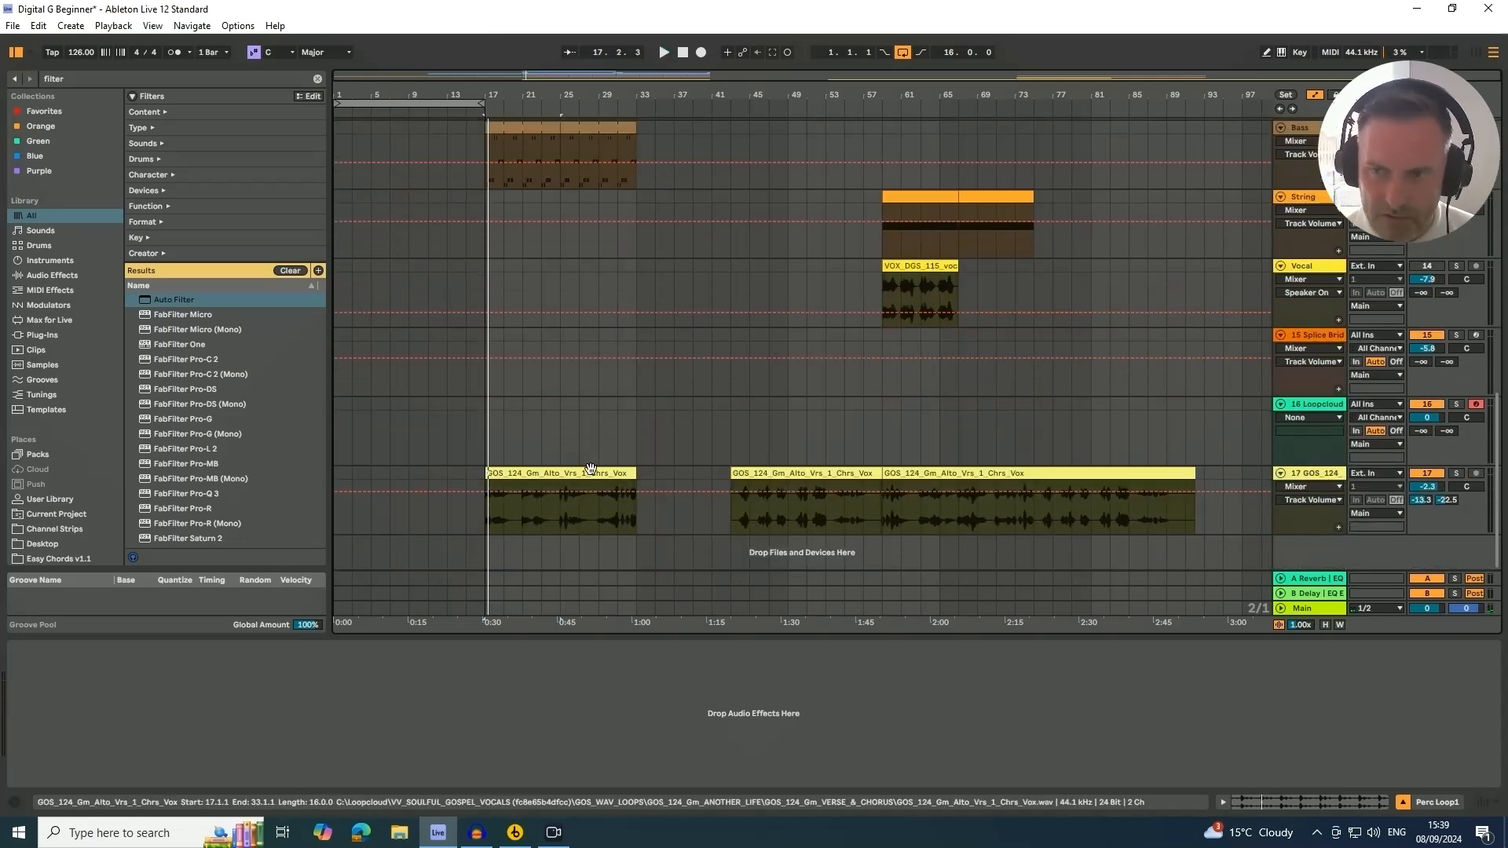
scroll(895, 436, up, 4)
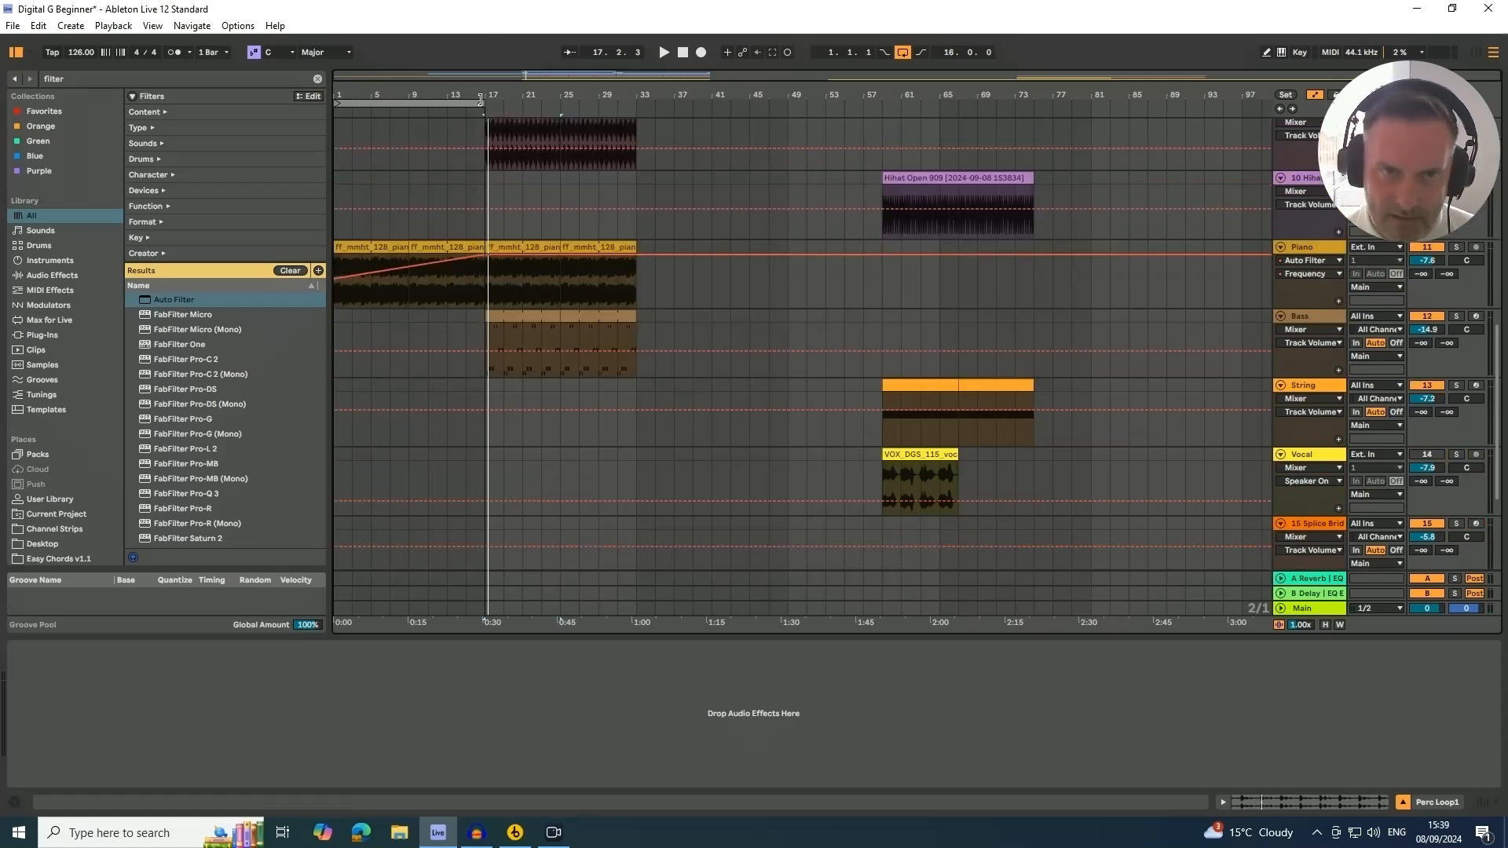
drag(483, 103, 616, 103)
click(468, 117)
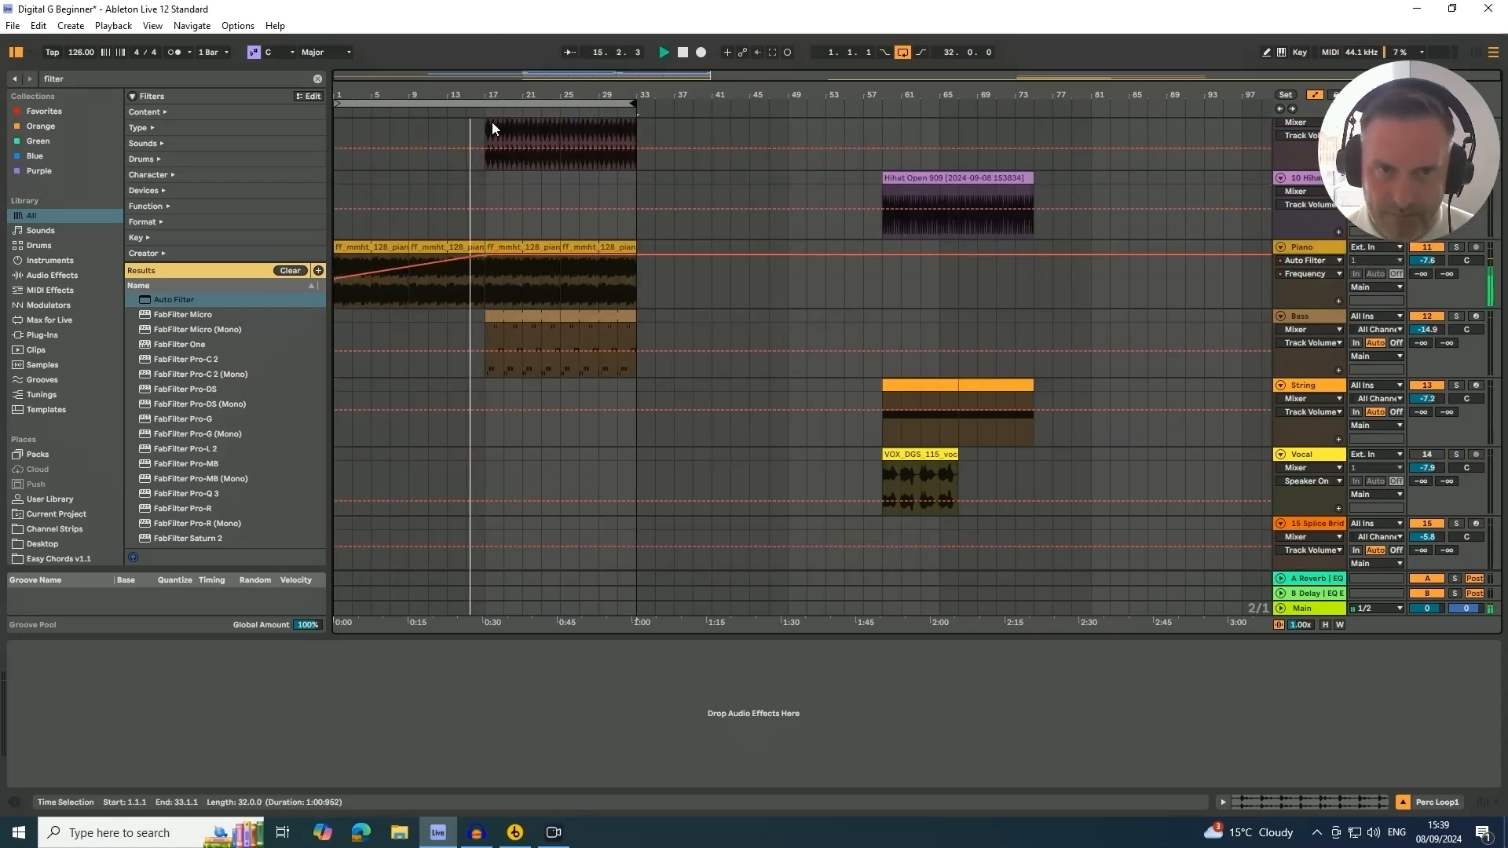
scroll(1029, 289, down, 4)
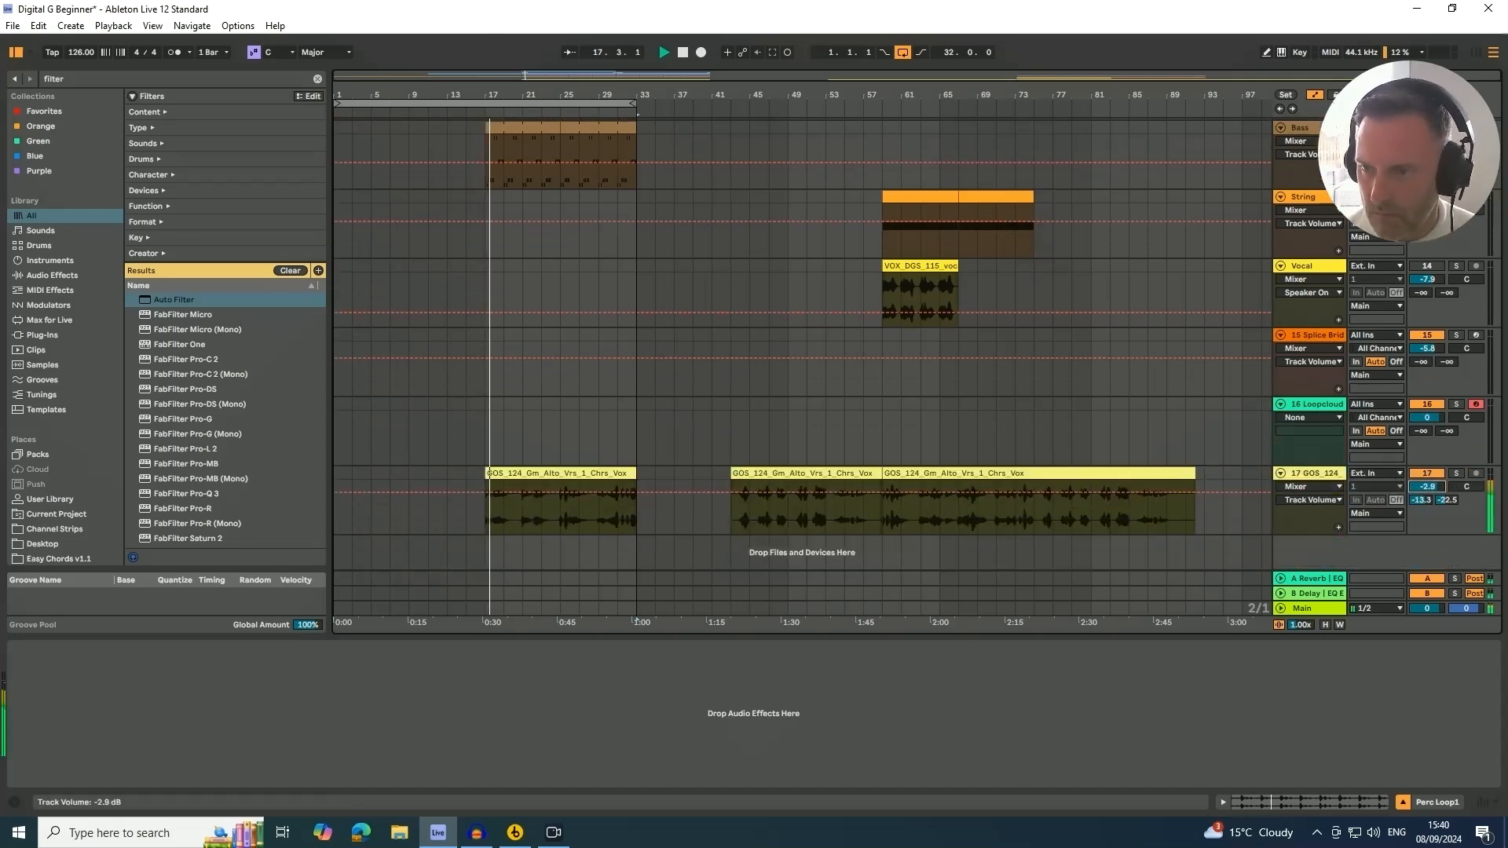
drag(1427, 487, 1428, 504)
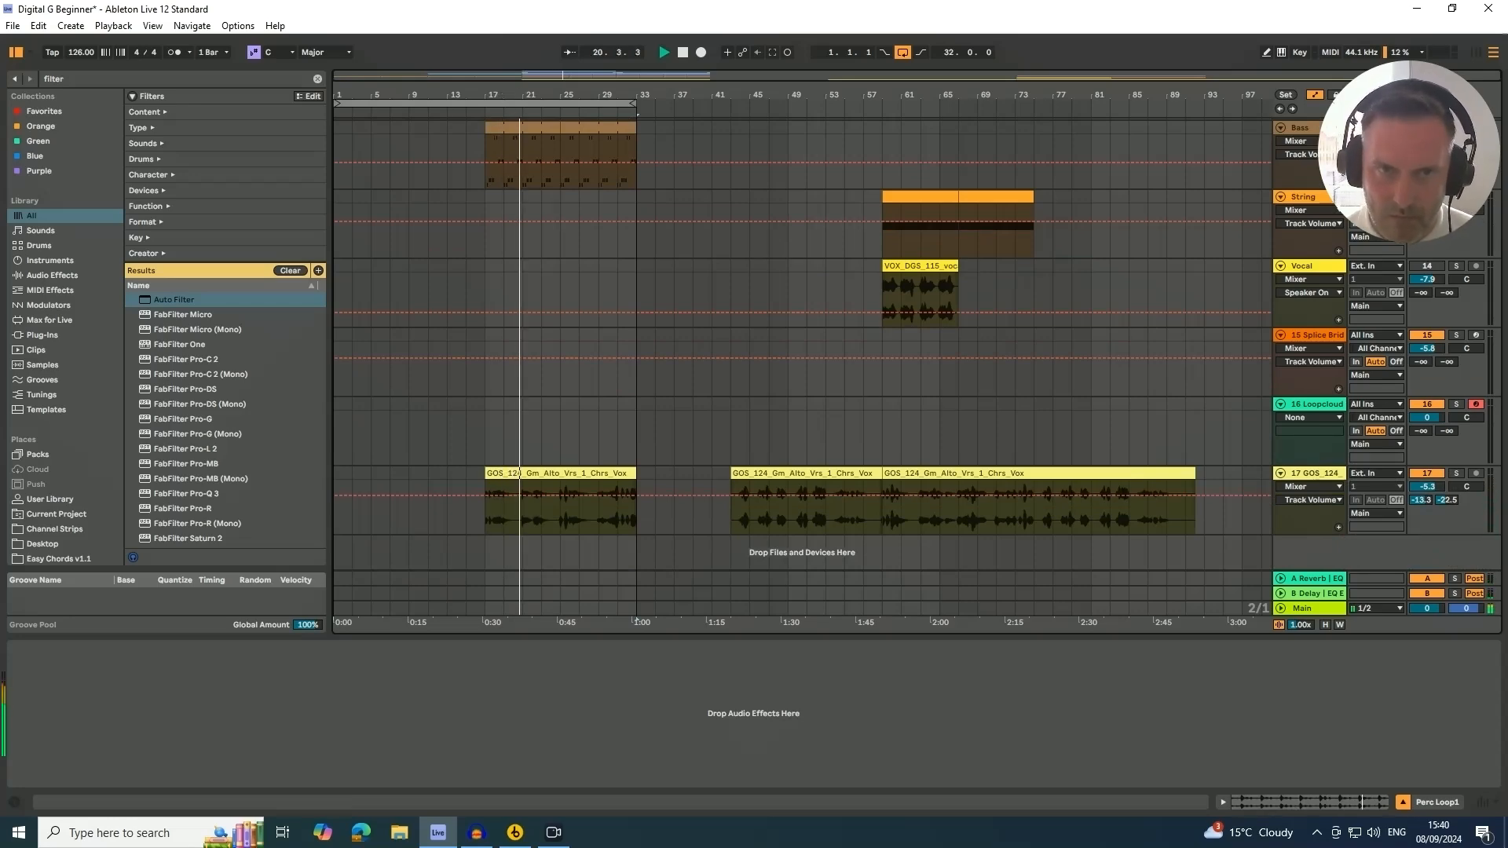
click(515, 101)
Copy the Hihat Open 909 clip to bar 25 and trim its end to bar 33
scroll(575, 281, up, 8)
scroll(574, 281, up, 5)
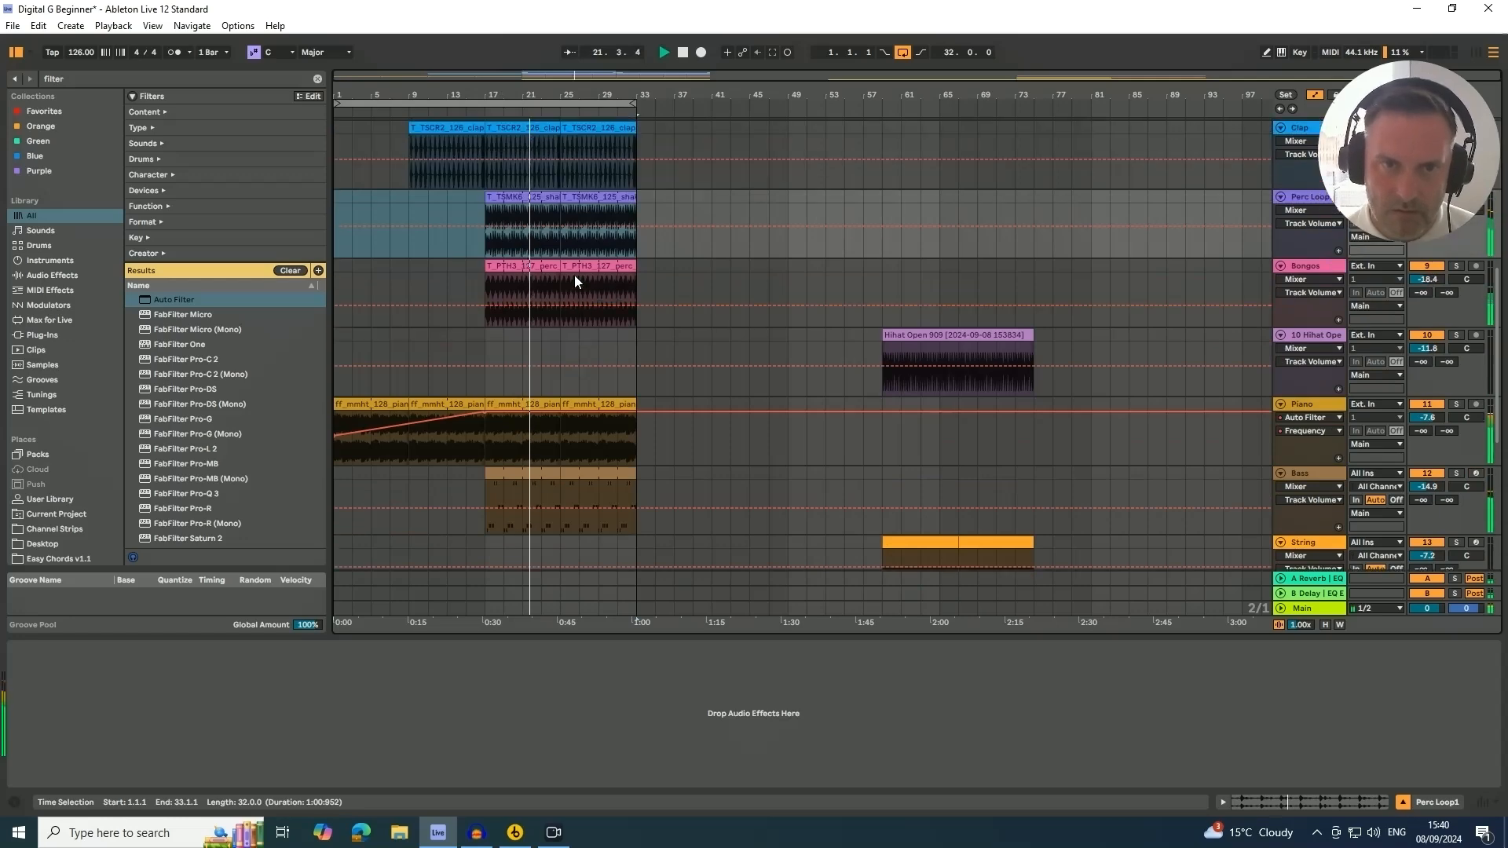
scroll(870, 428, up, 5)
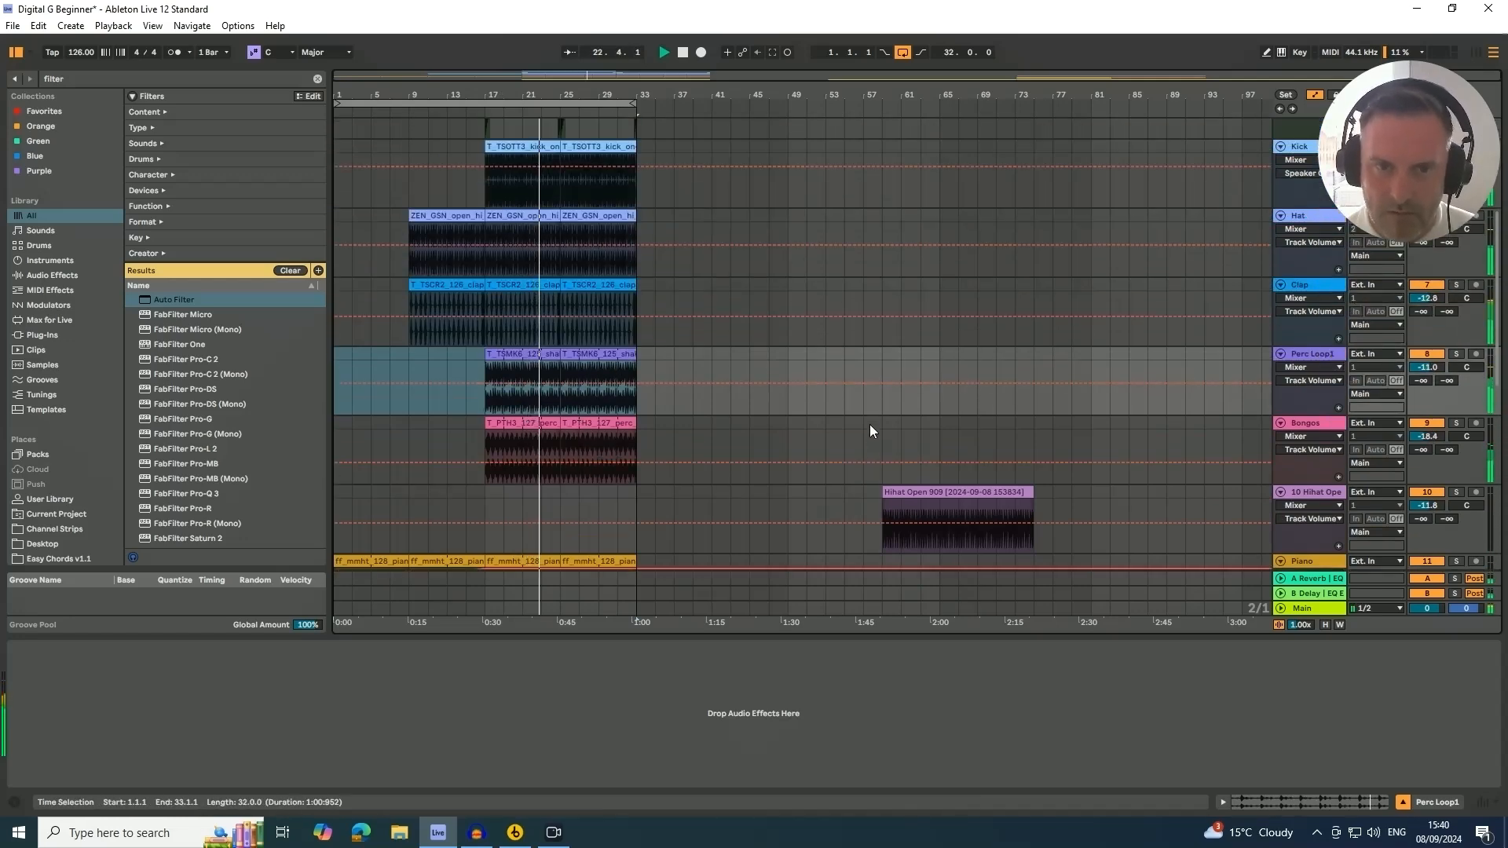
scroll(864, 440, down, 7)
scroll(861, 448, down, 2)
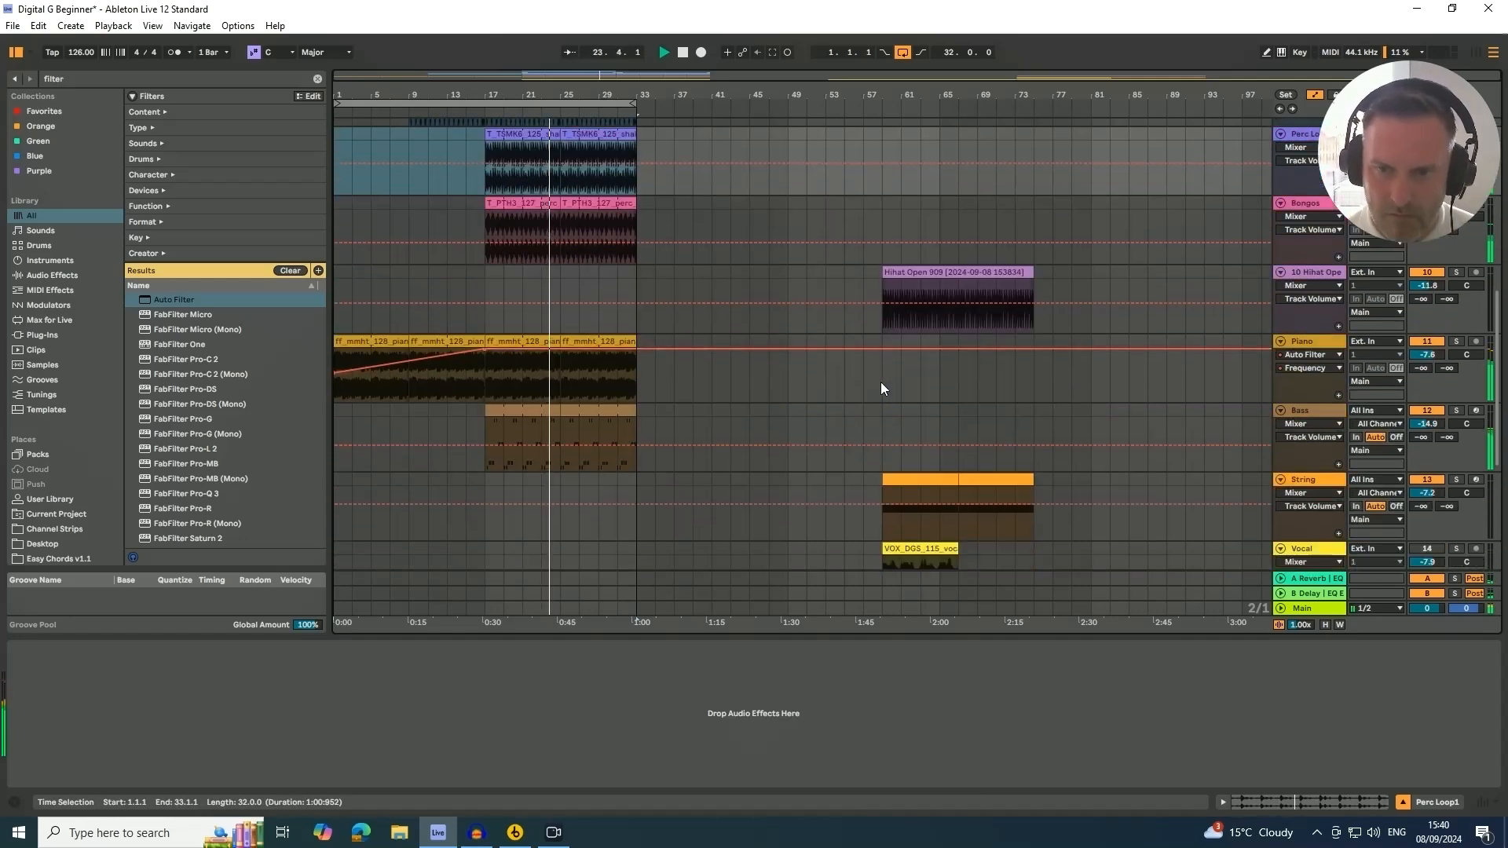
drag(928, 272, 591, 306)
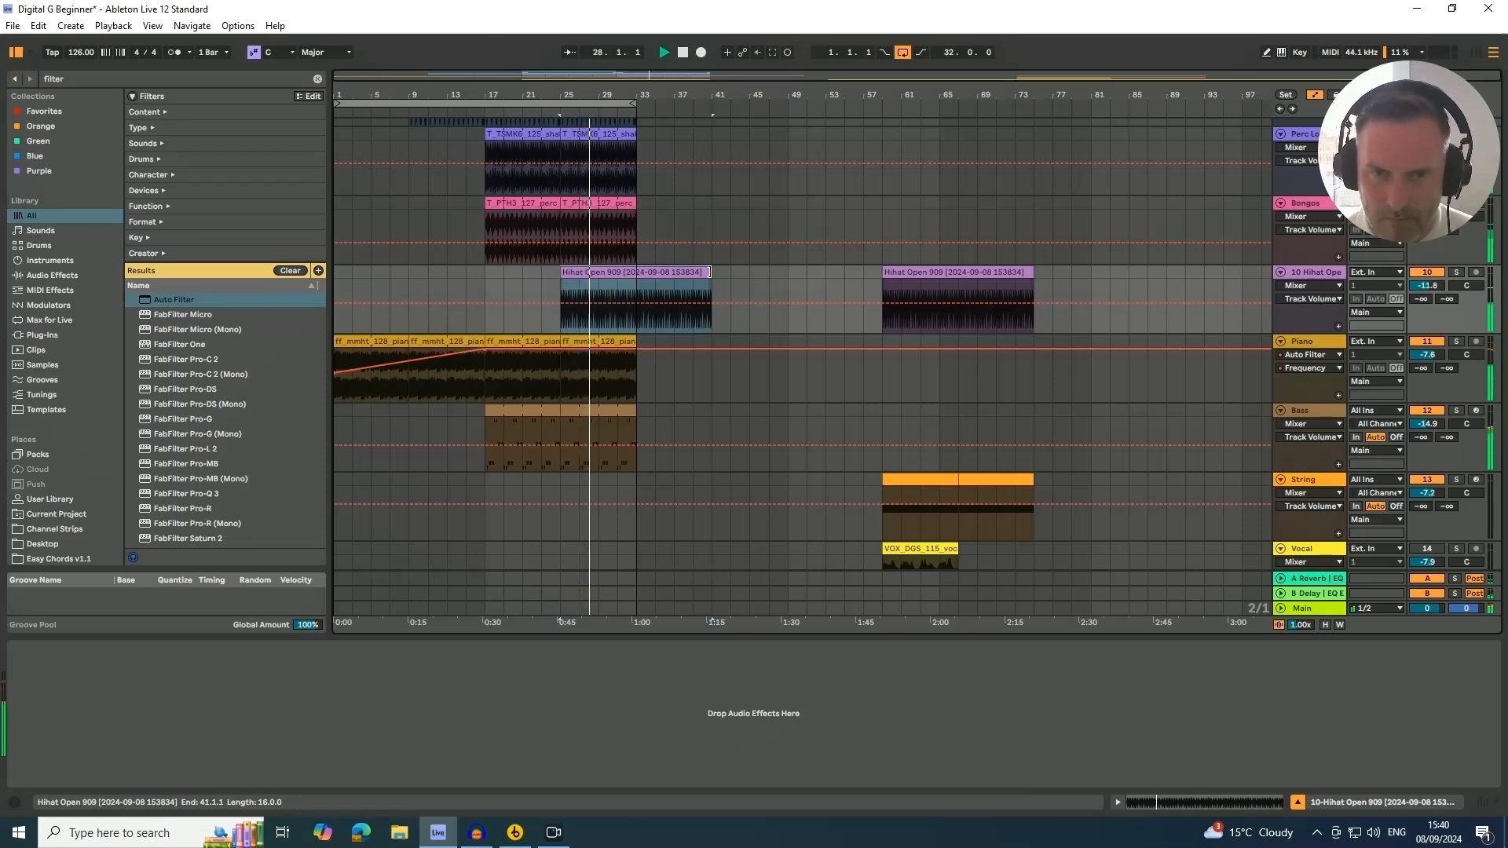
drag(709, 272, 637, 284)
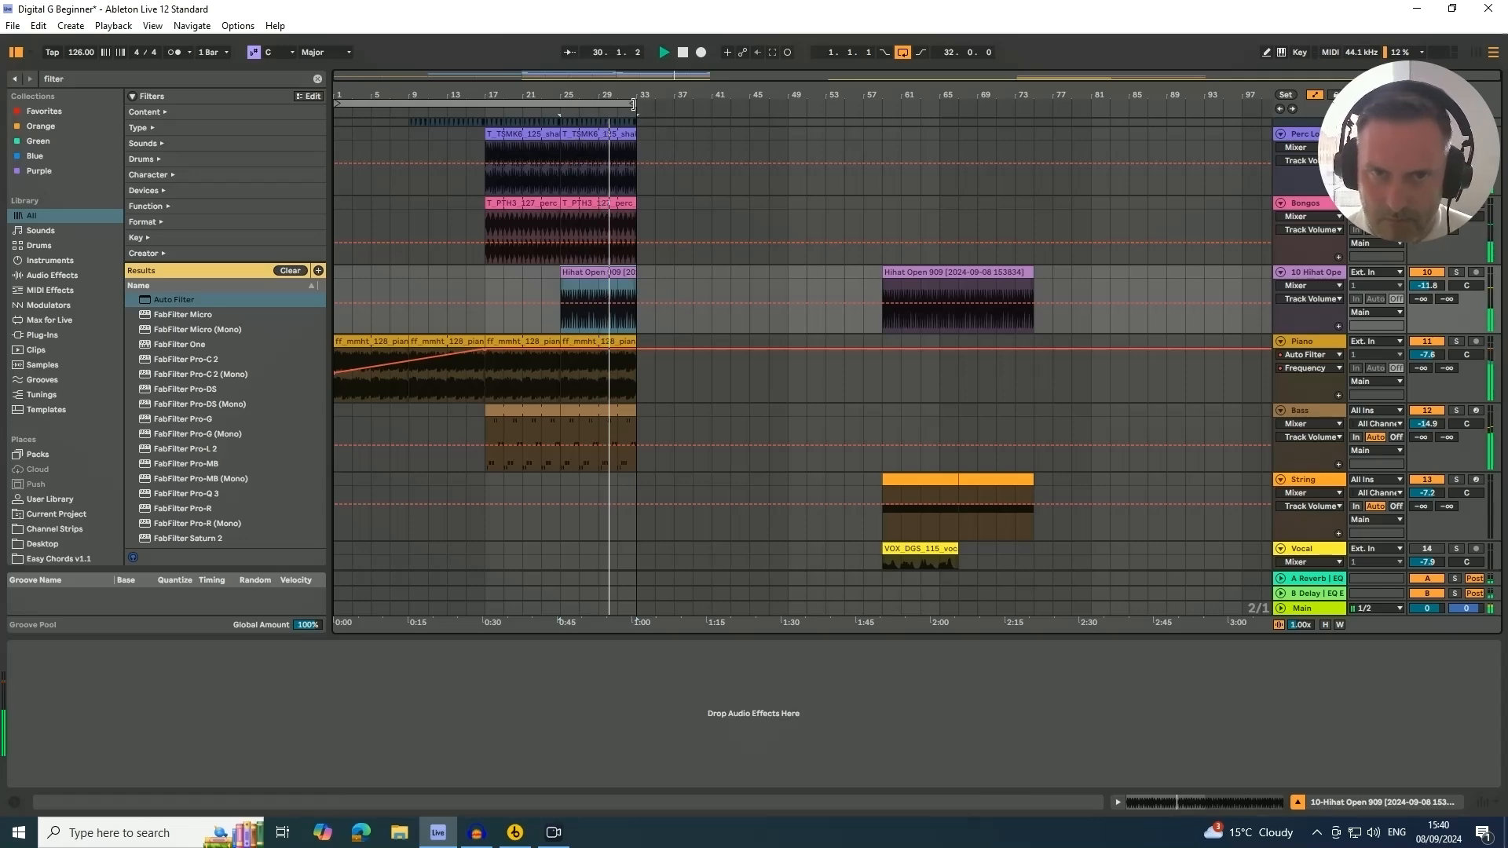
Extend the playback time selection to span bars 1 to 49
scroll(720, 336, down, 8)
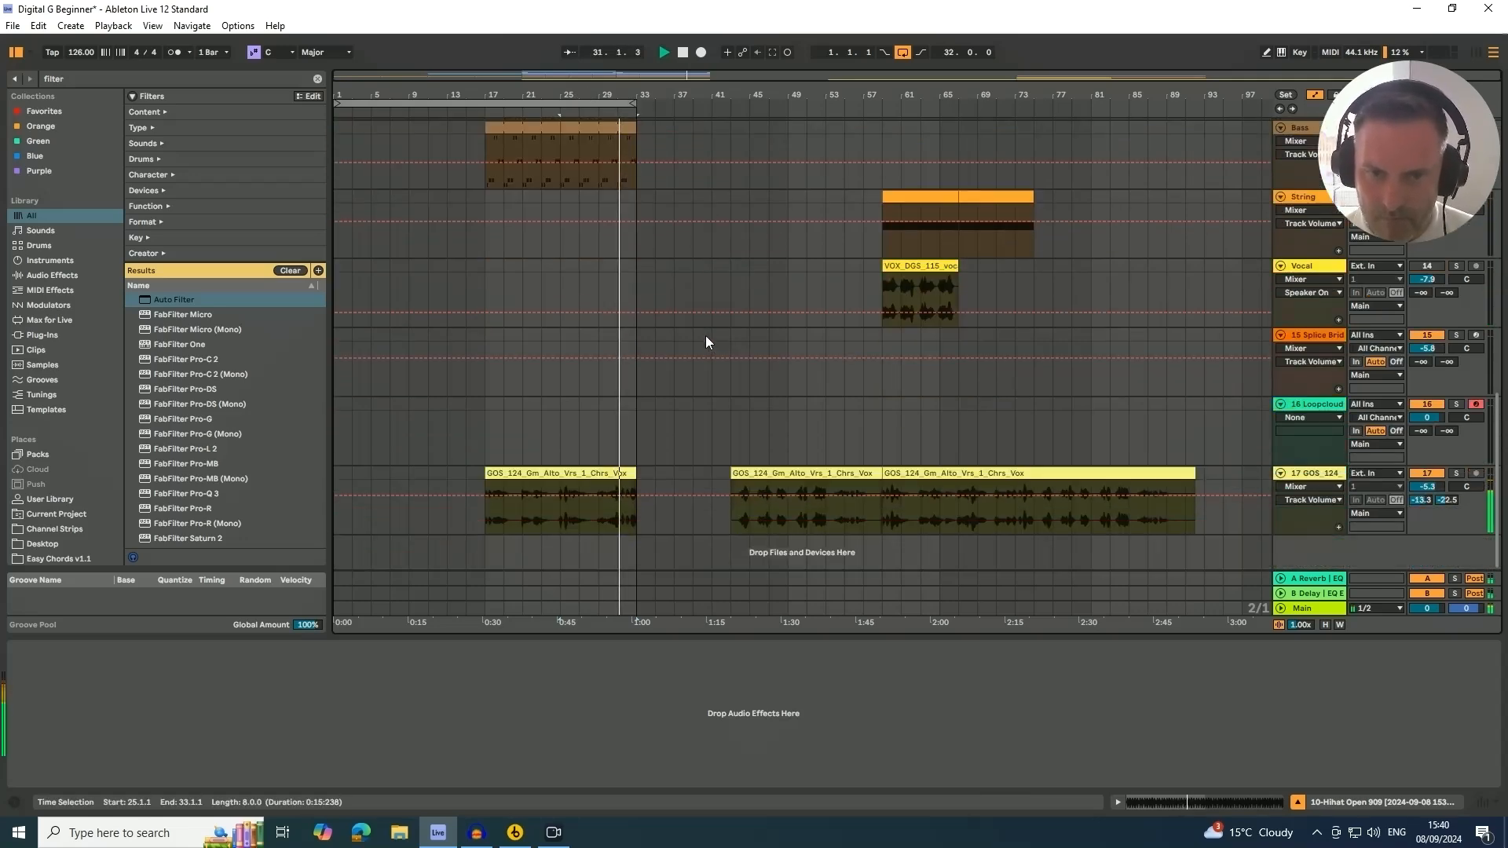
drag(637, 103, 788, 105)
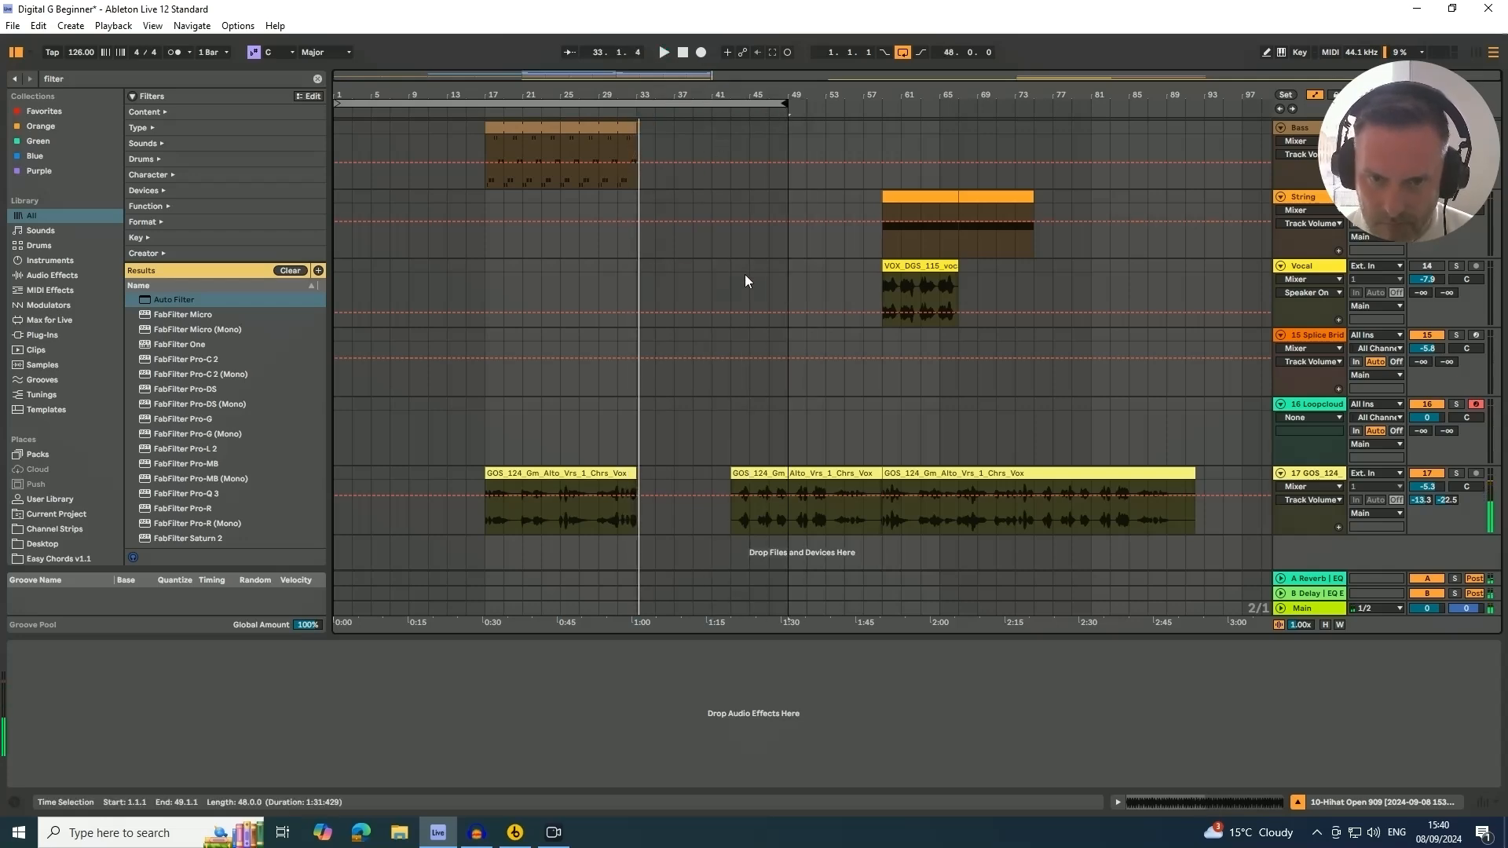
Open the kick clip on the SC track at bar 17 and turn on its loop
scroll(699, 397, up, 10)
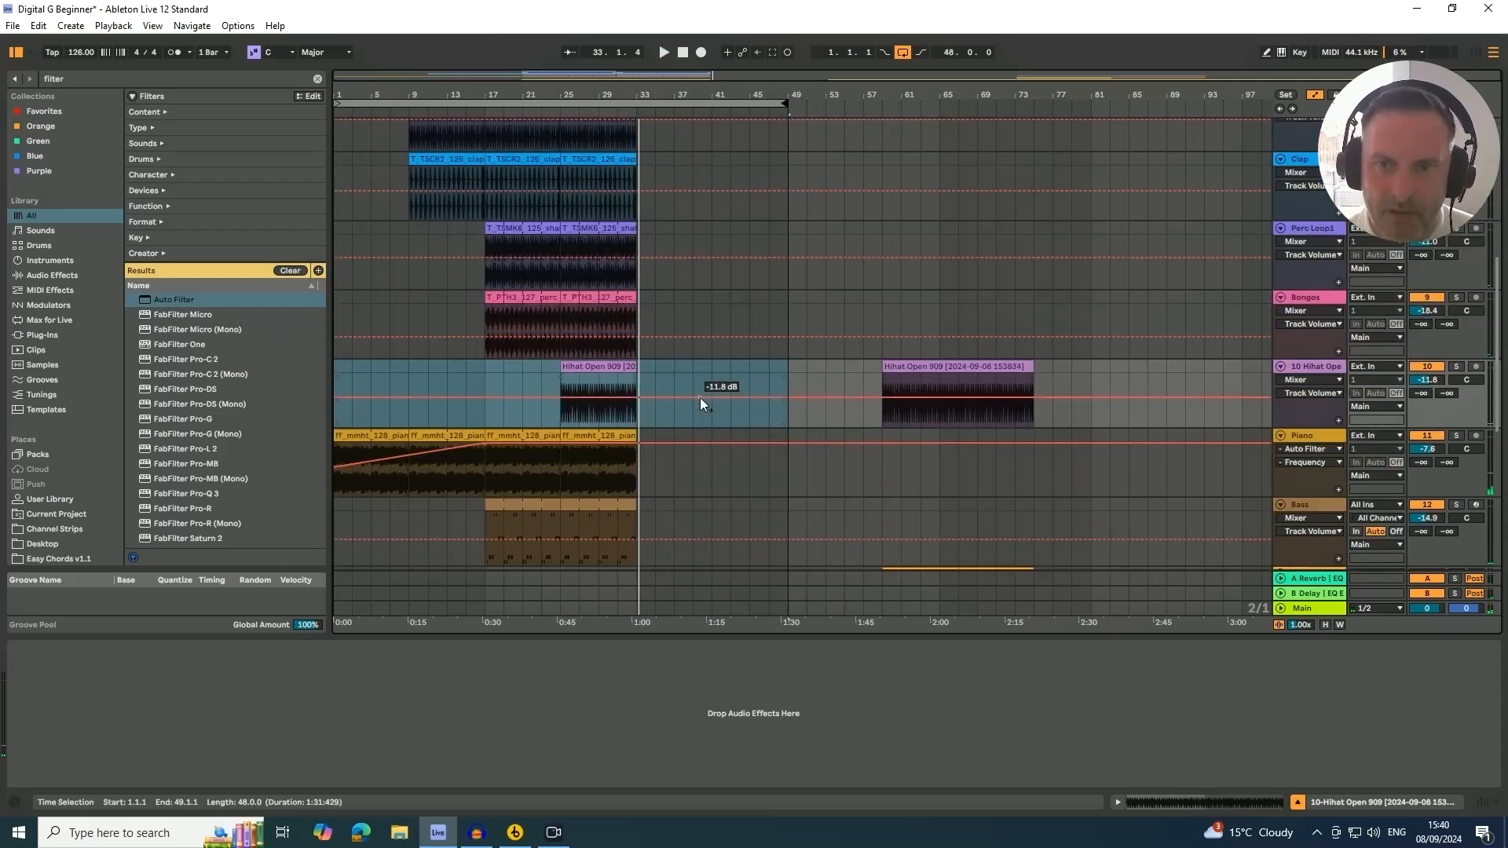
scroll(700, 397, up, 1)
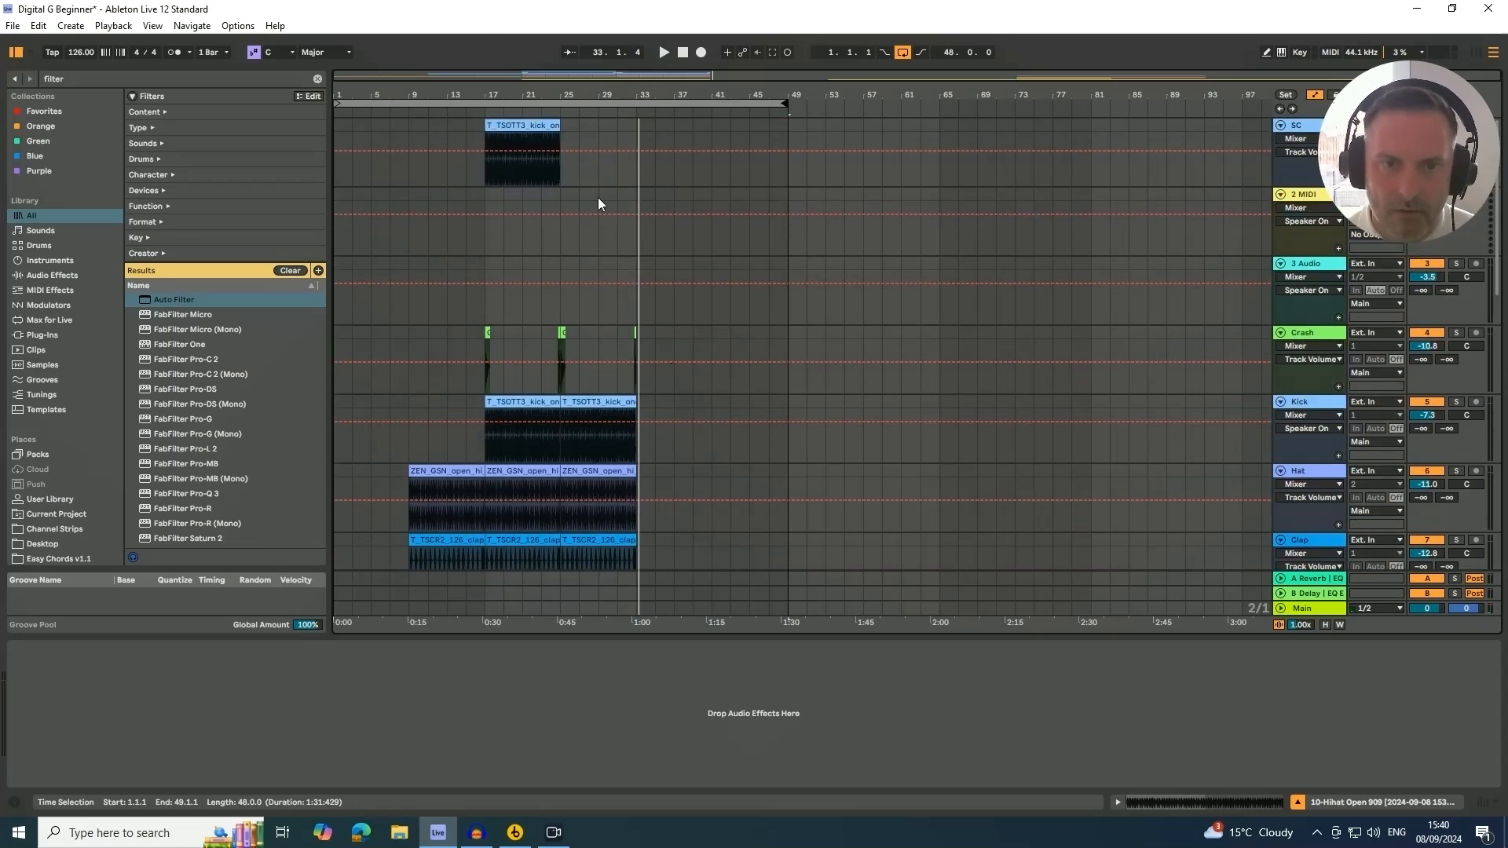
click(548, 126)
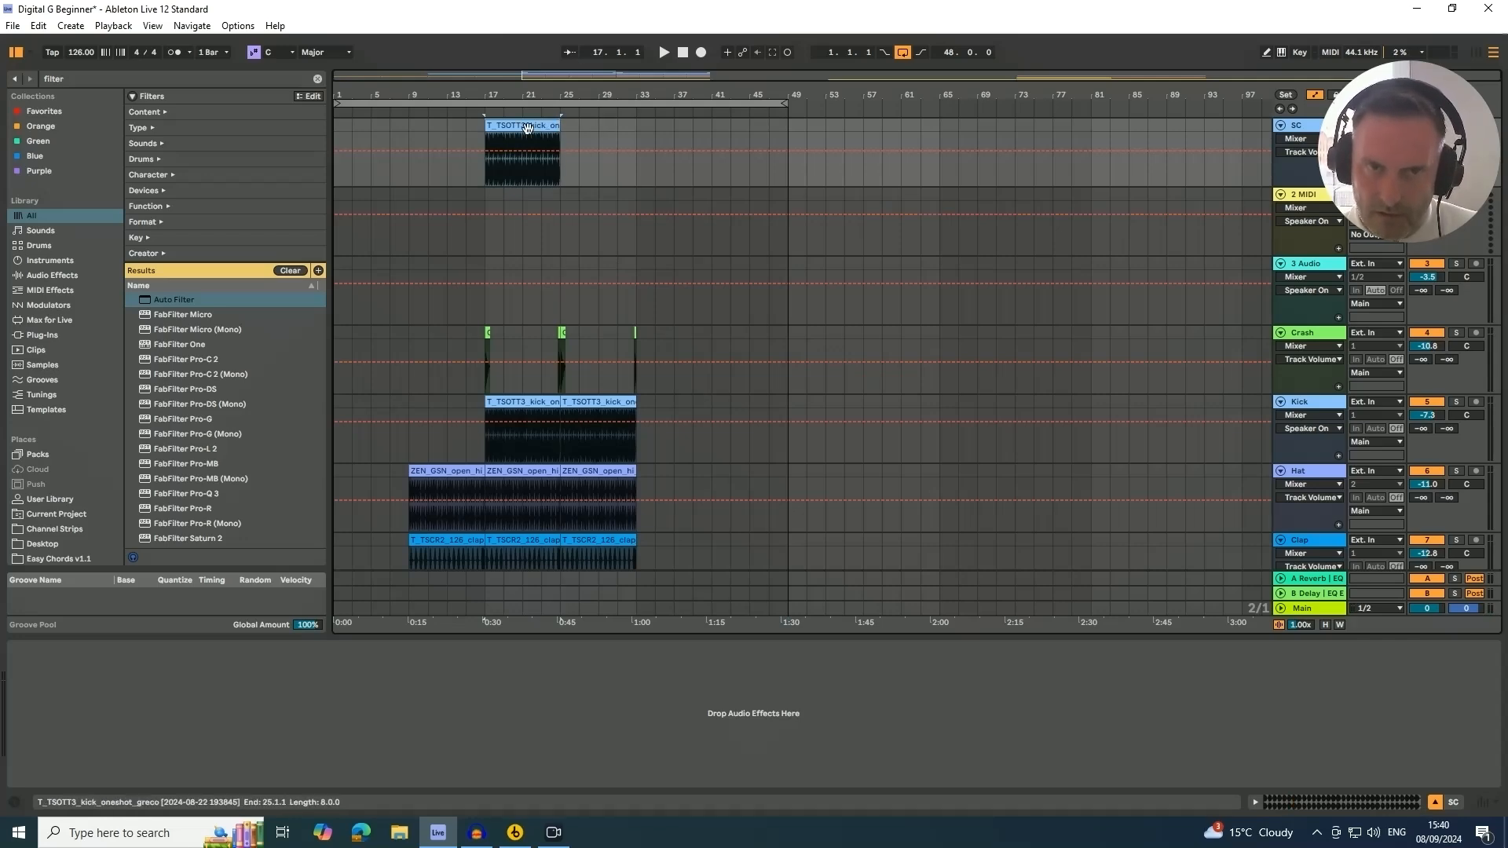
double_click(500, 144)
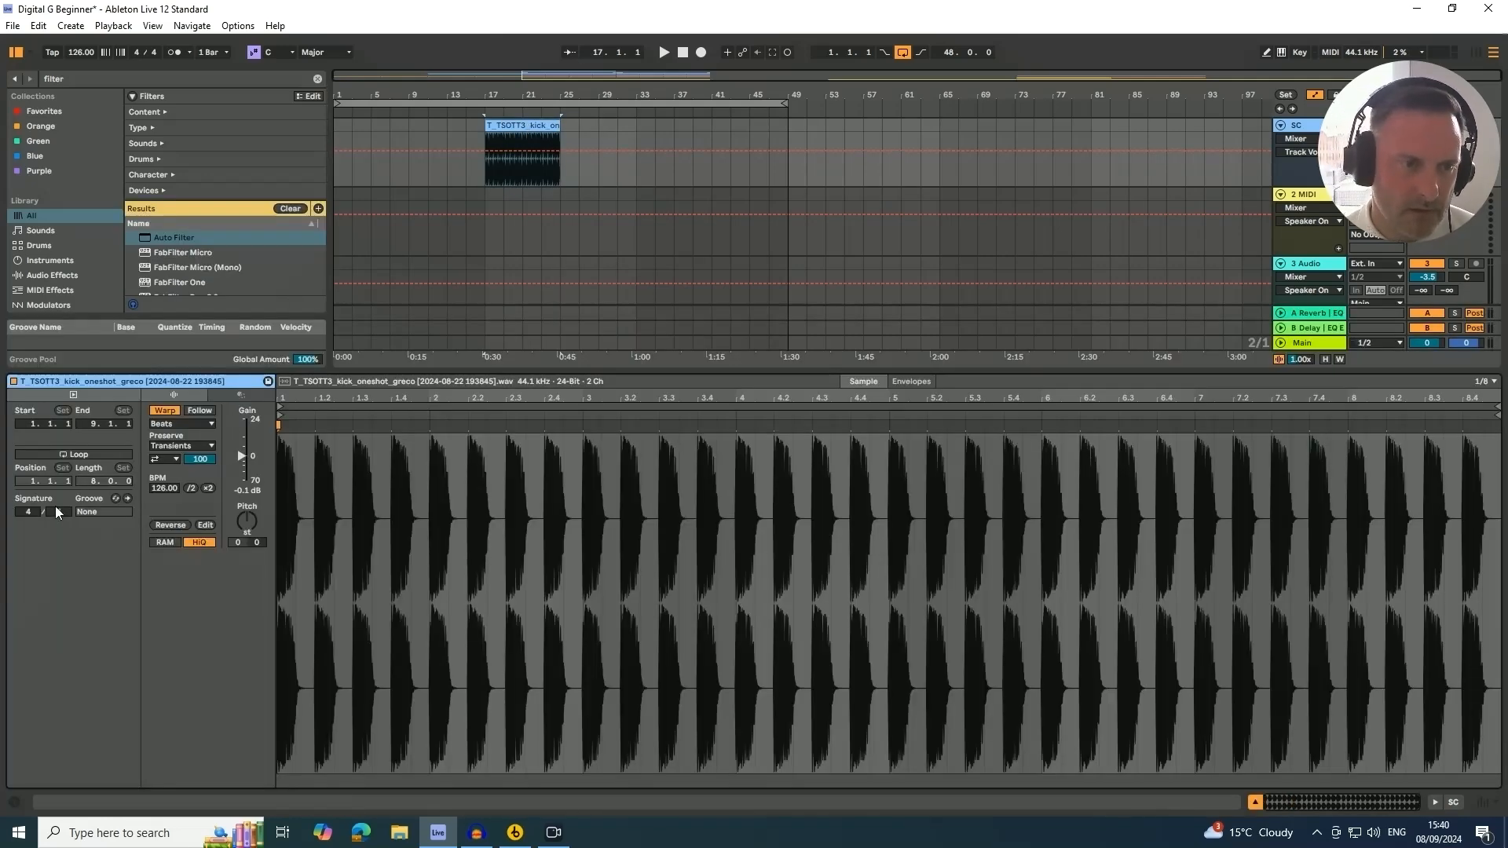
click(62, 454)
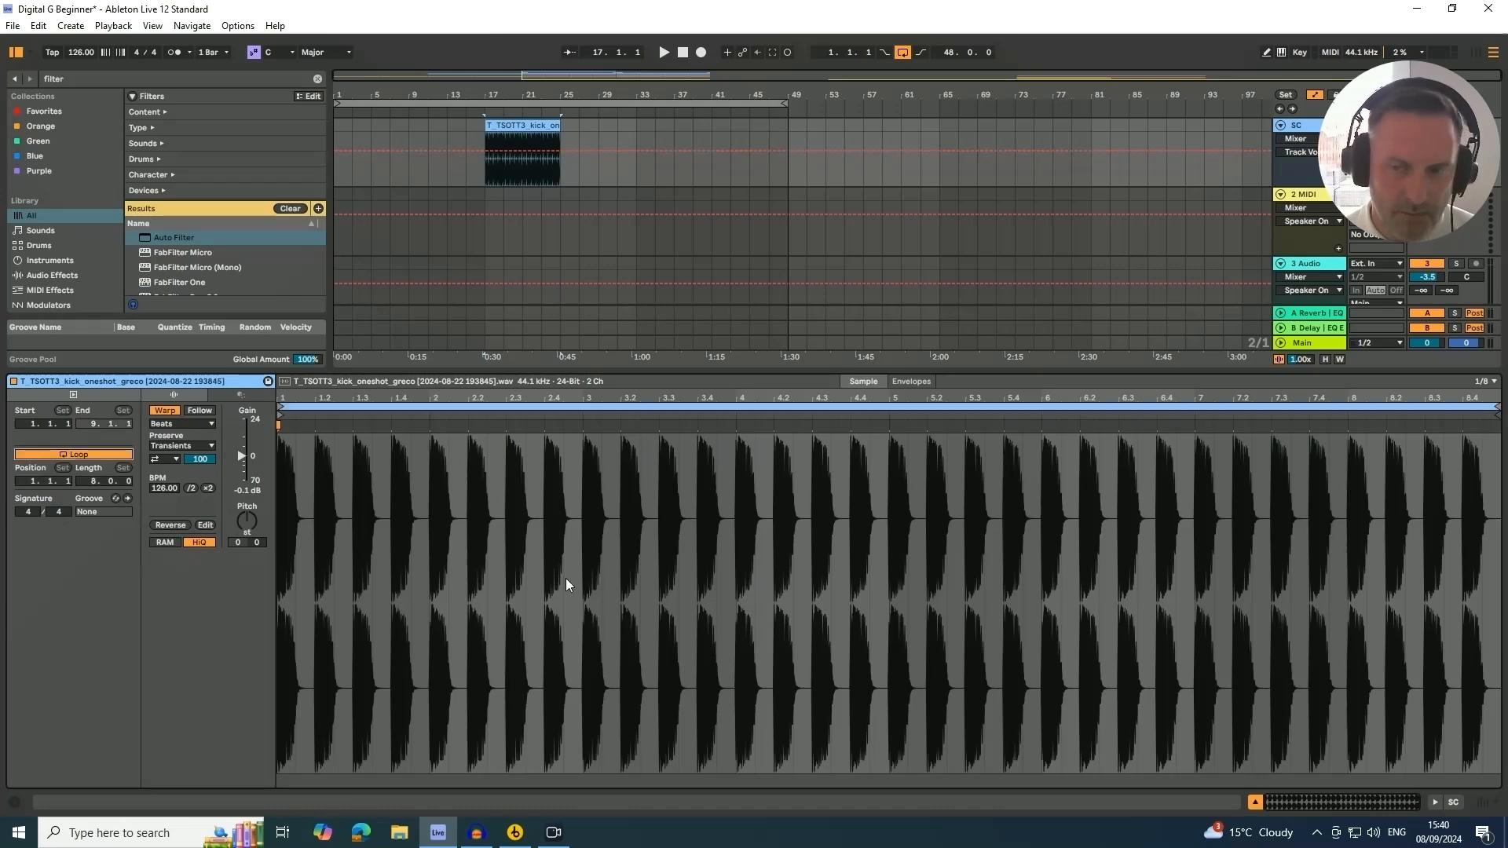
Lengthen the looped SC kick clip so it runs from bar 17 to bar 49
click(1257, 803)
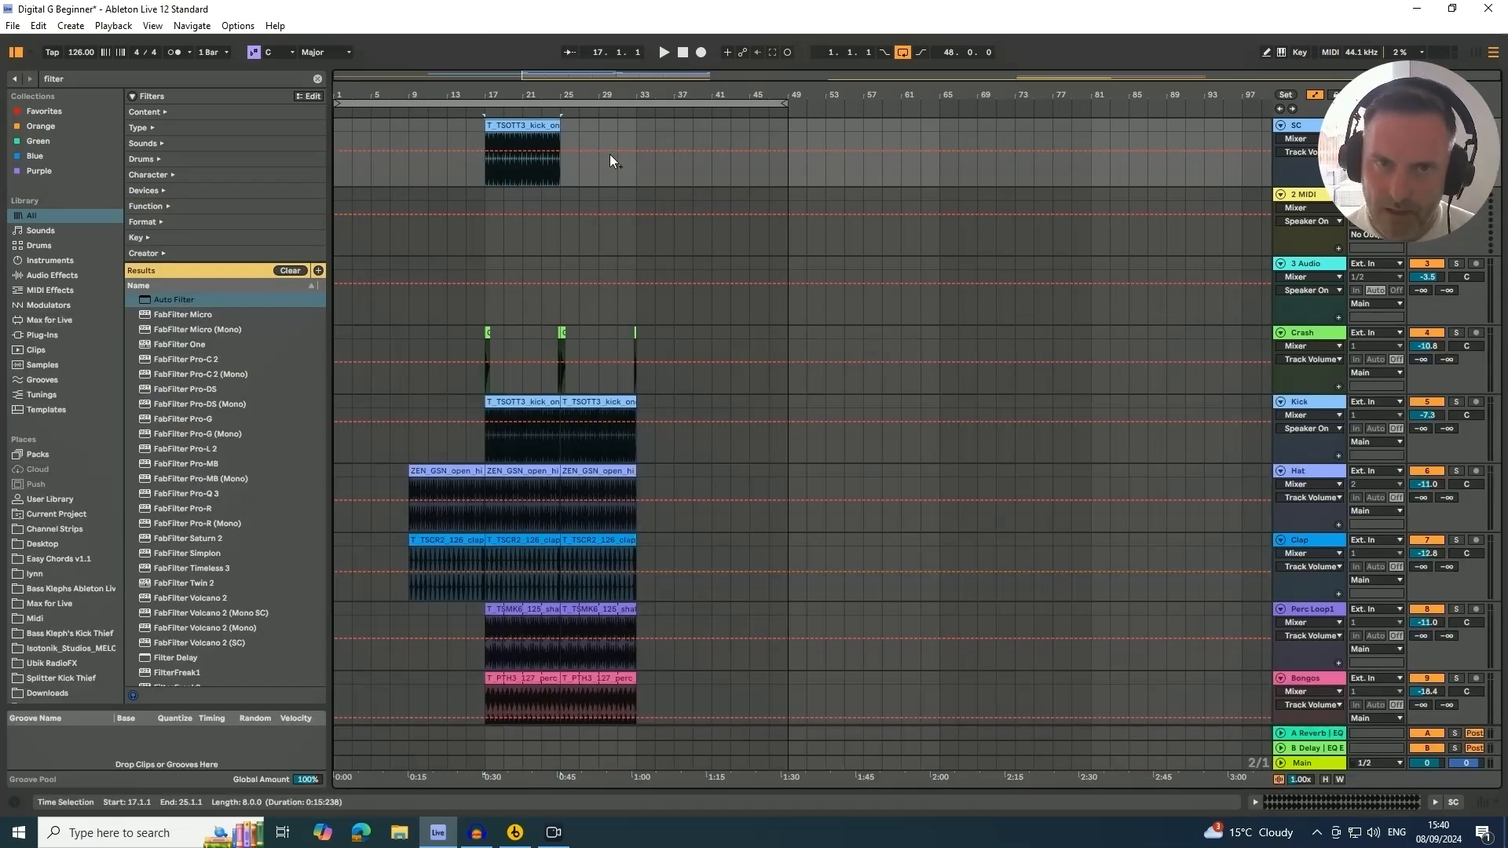
drag(559, 129, 788, 143)
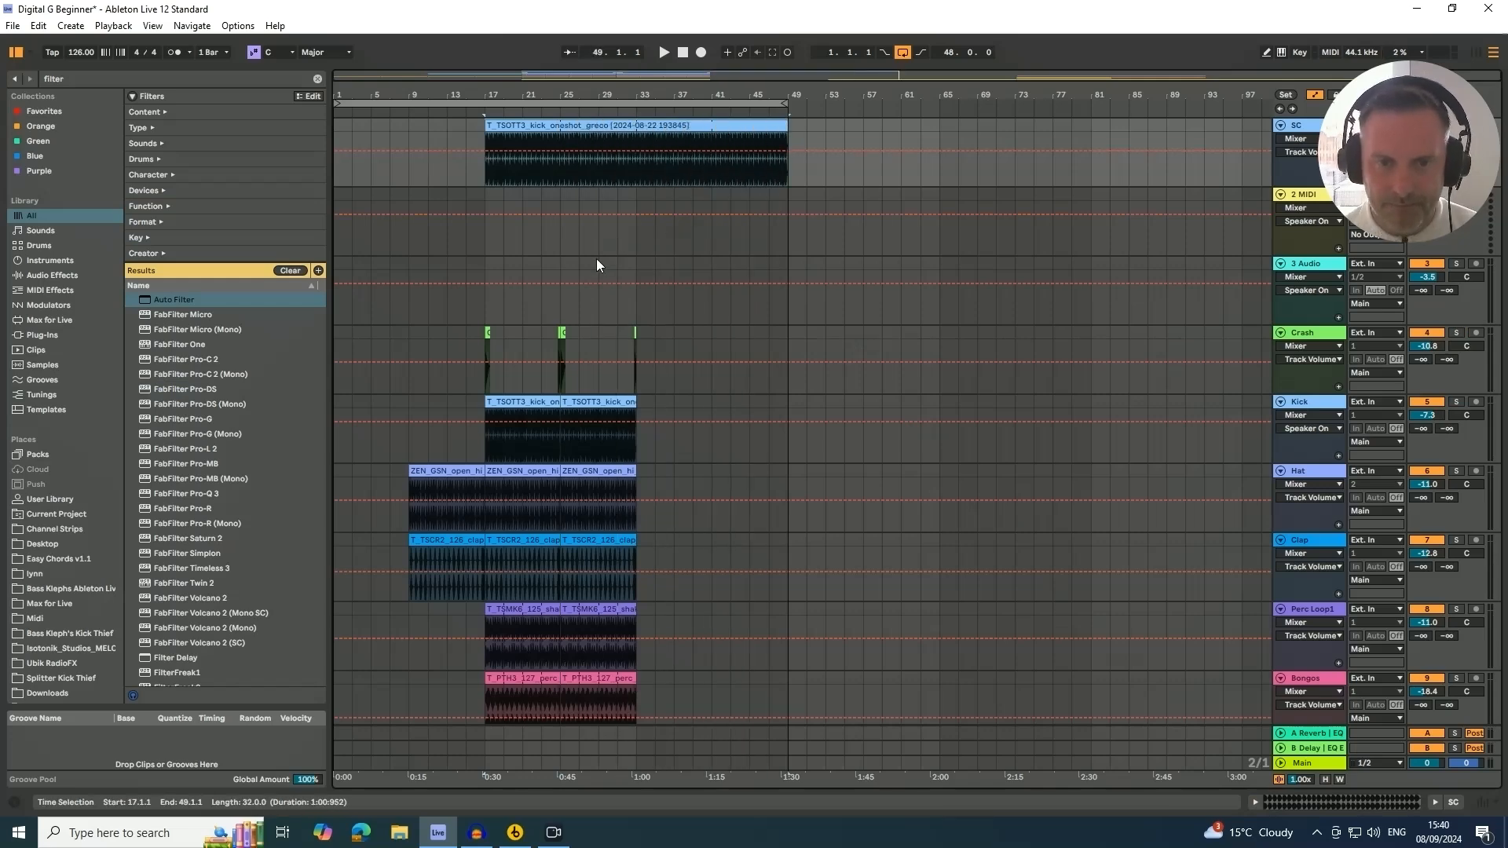
scroll(572, 140, down, 10)
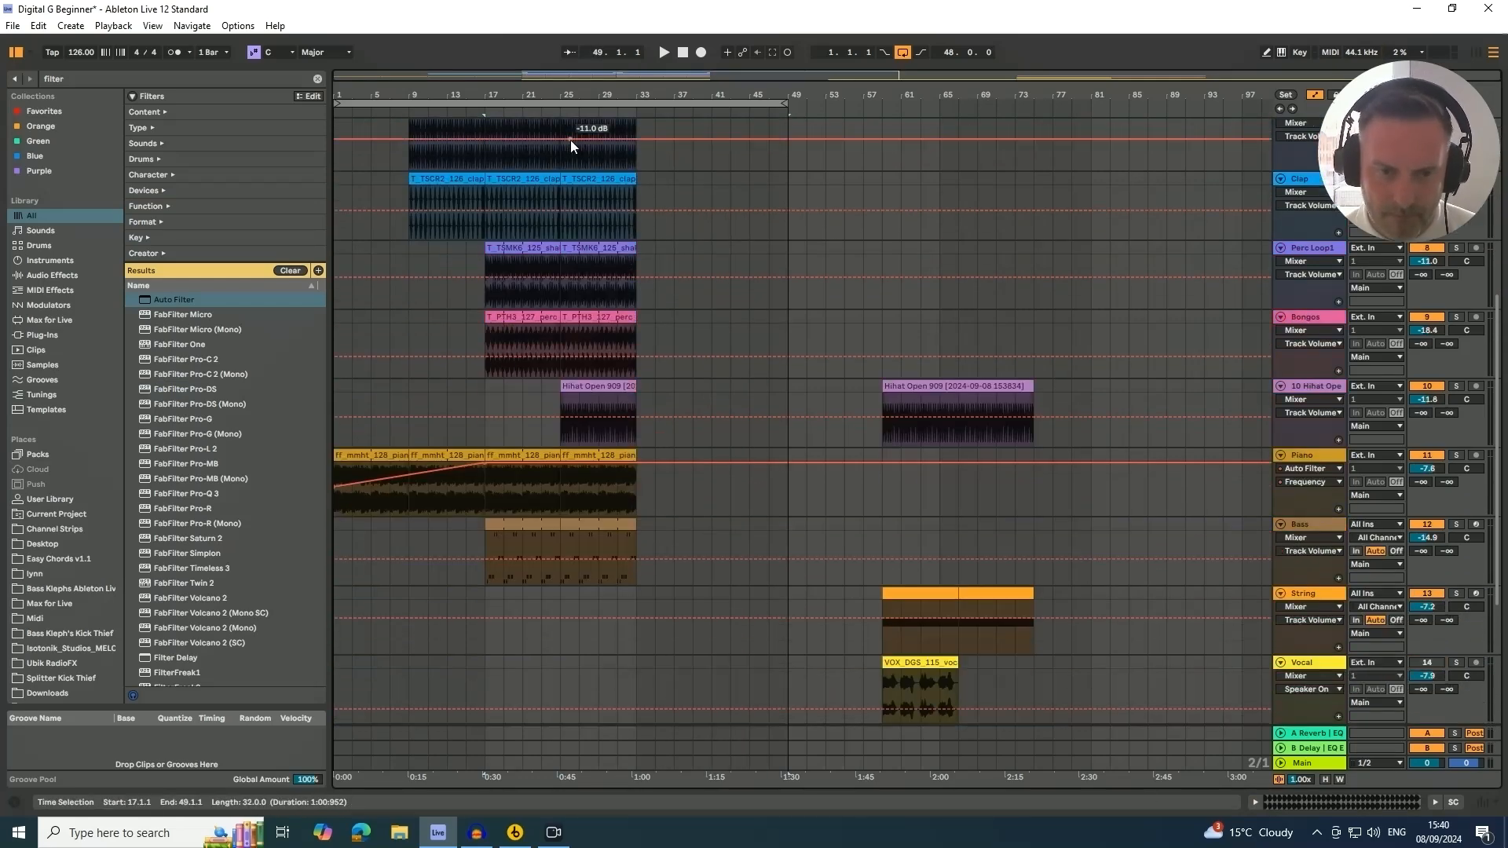
scroll(570, 139, down, 4)
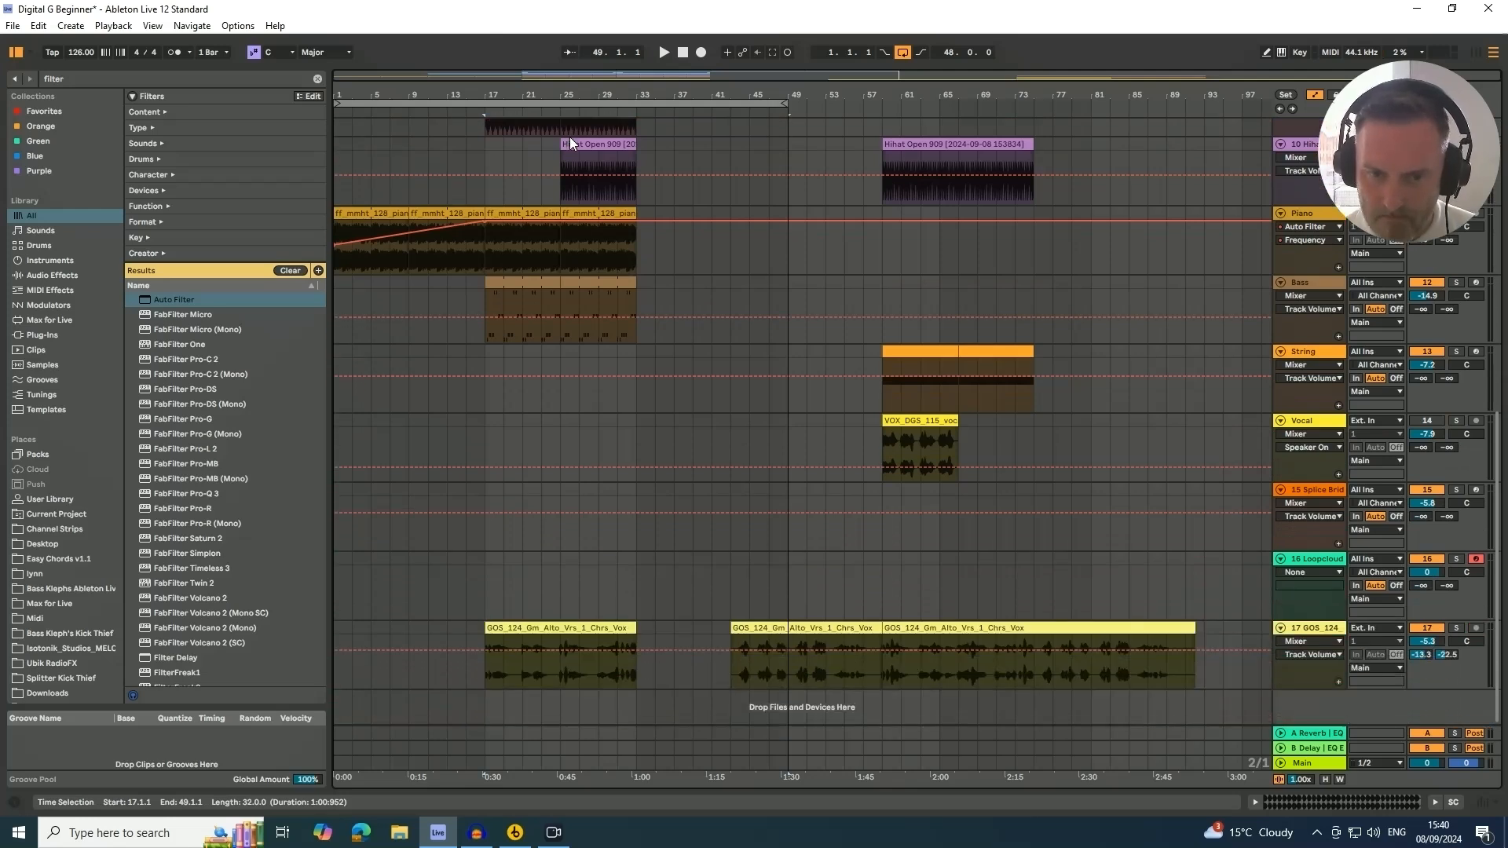
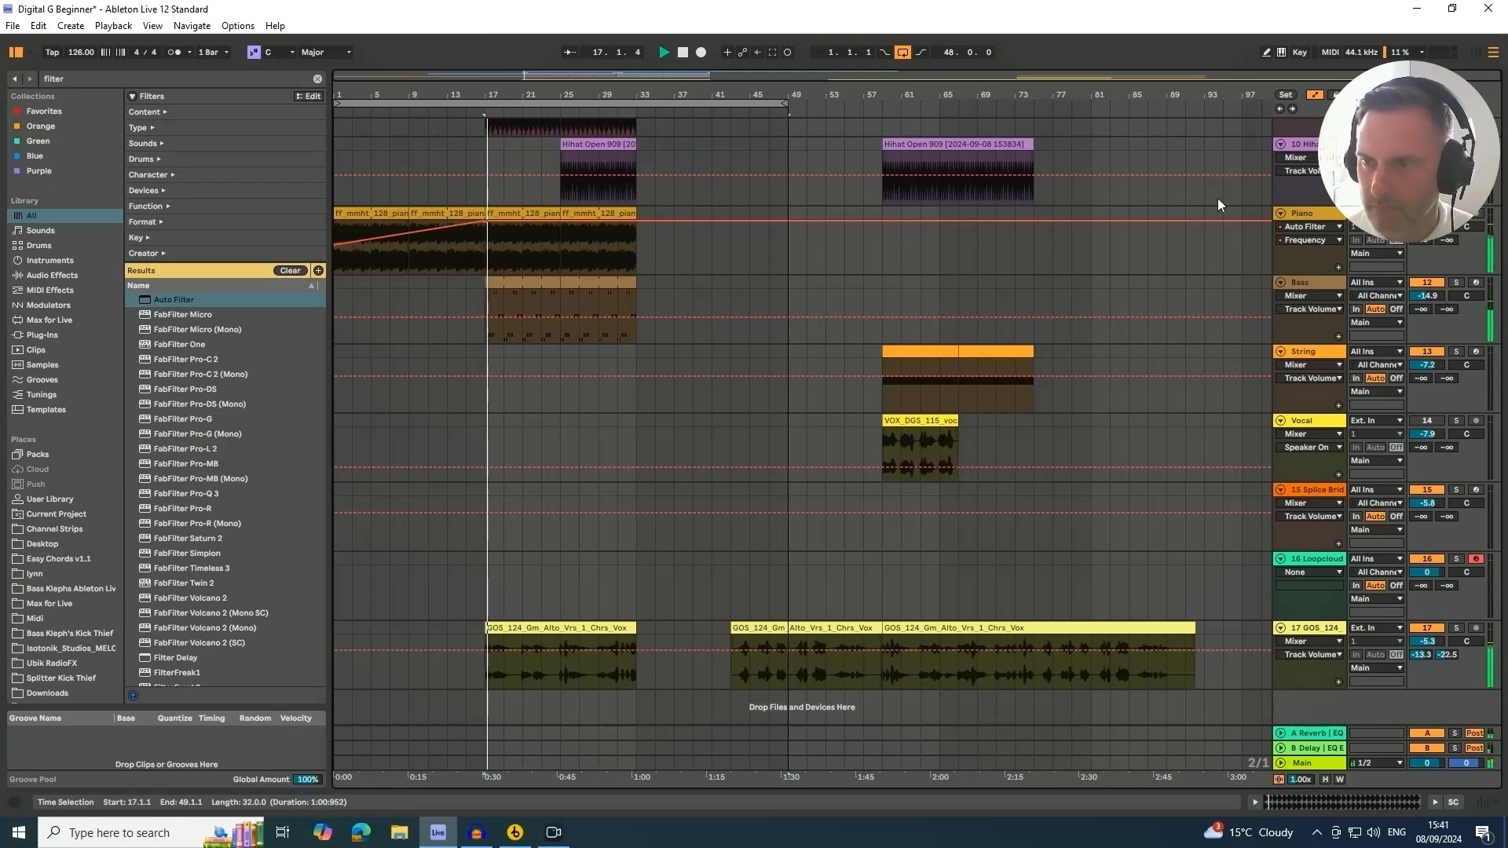
Add an EQ Eight to the GOS gospel vocal track after the compressor and adjust its band settings
scroll(997, 273, up, 5)
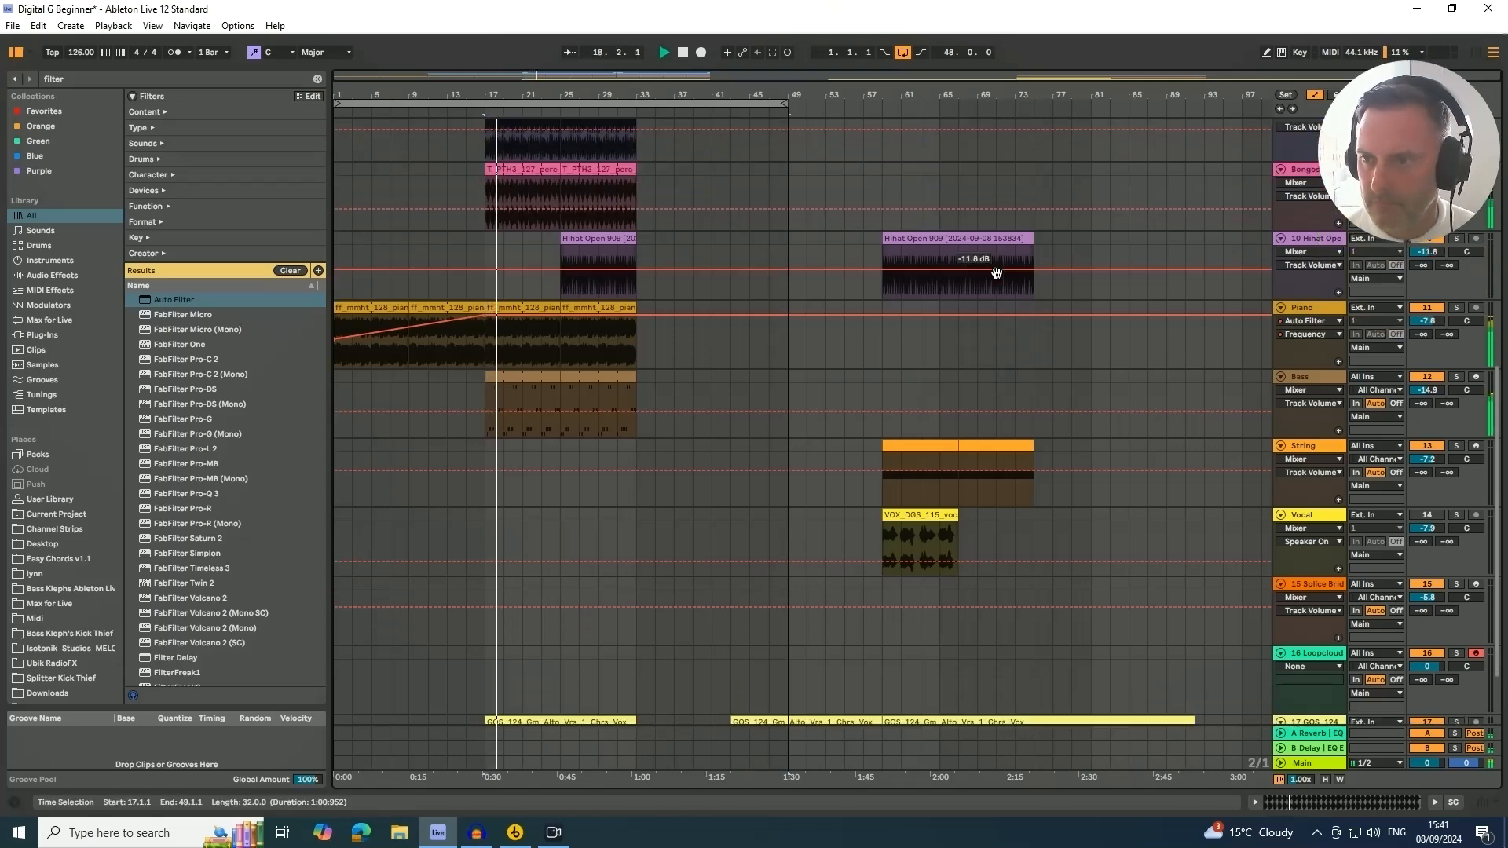
scroll(996, 273, down, 3)
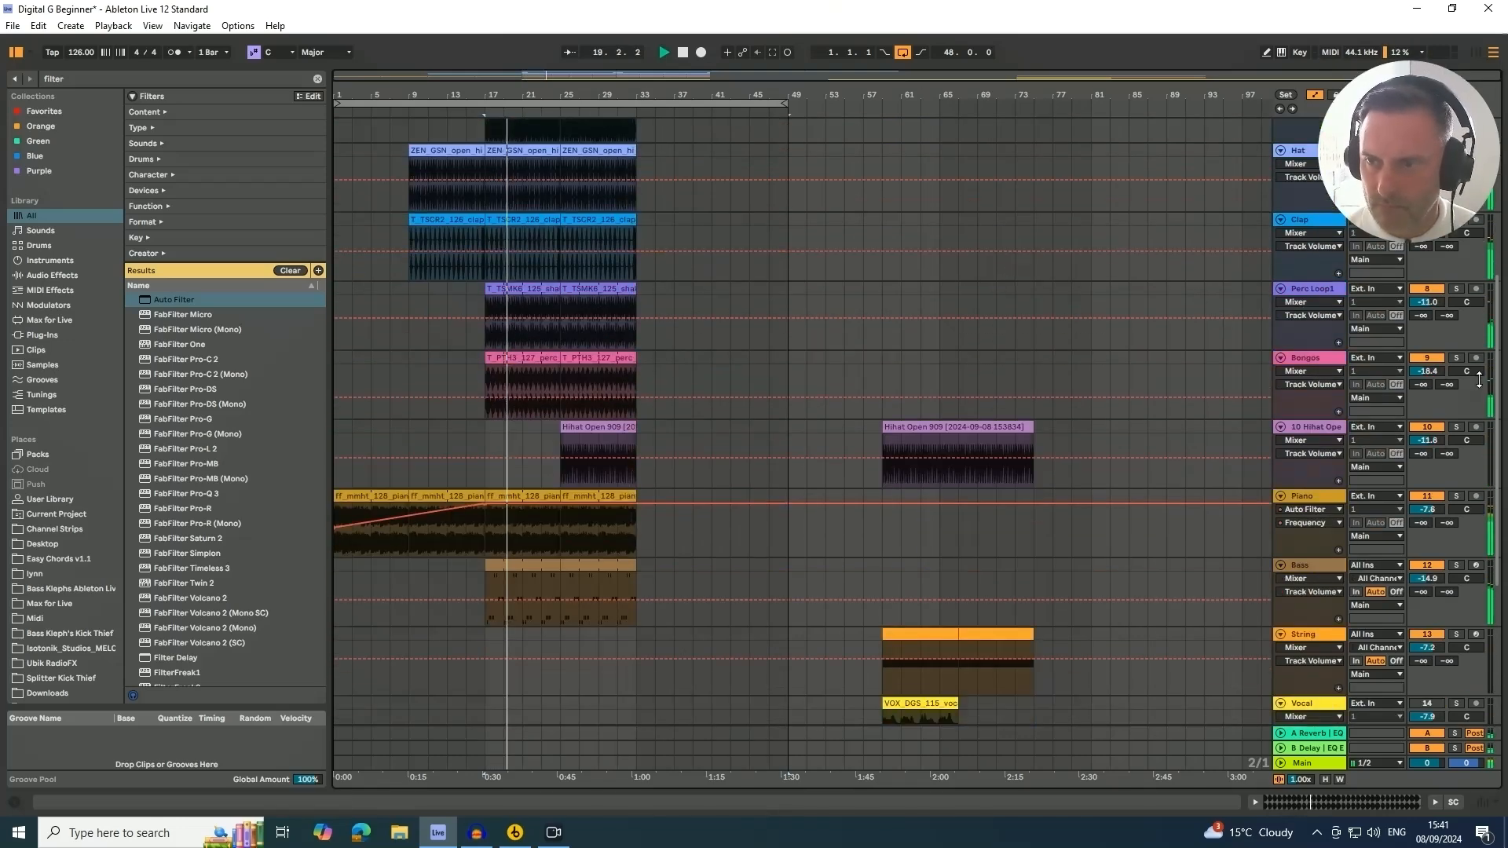
scroll(1496, 471, down, 5)
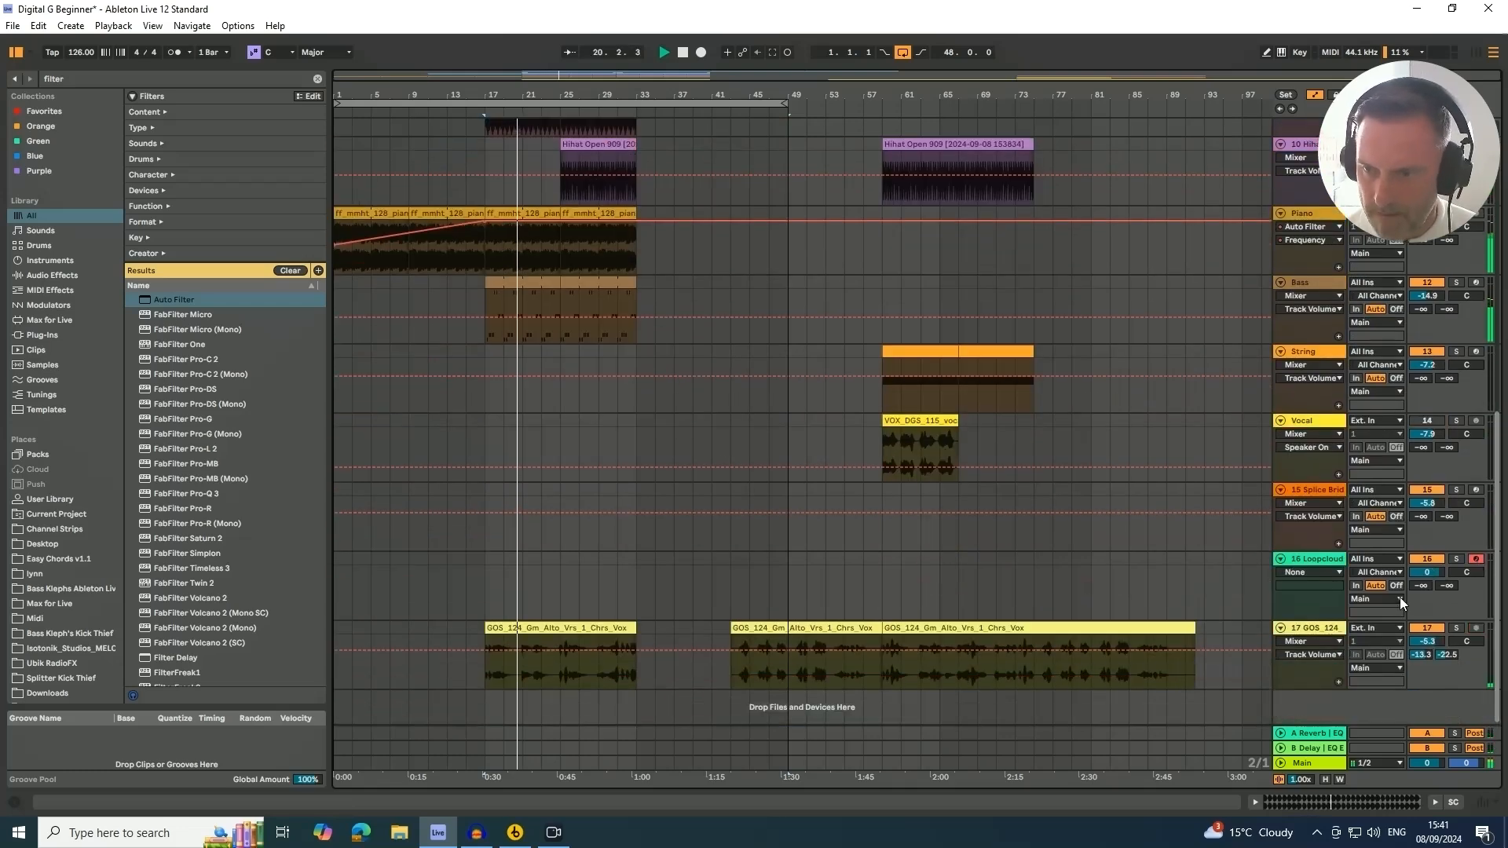
click(1443, 800)
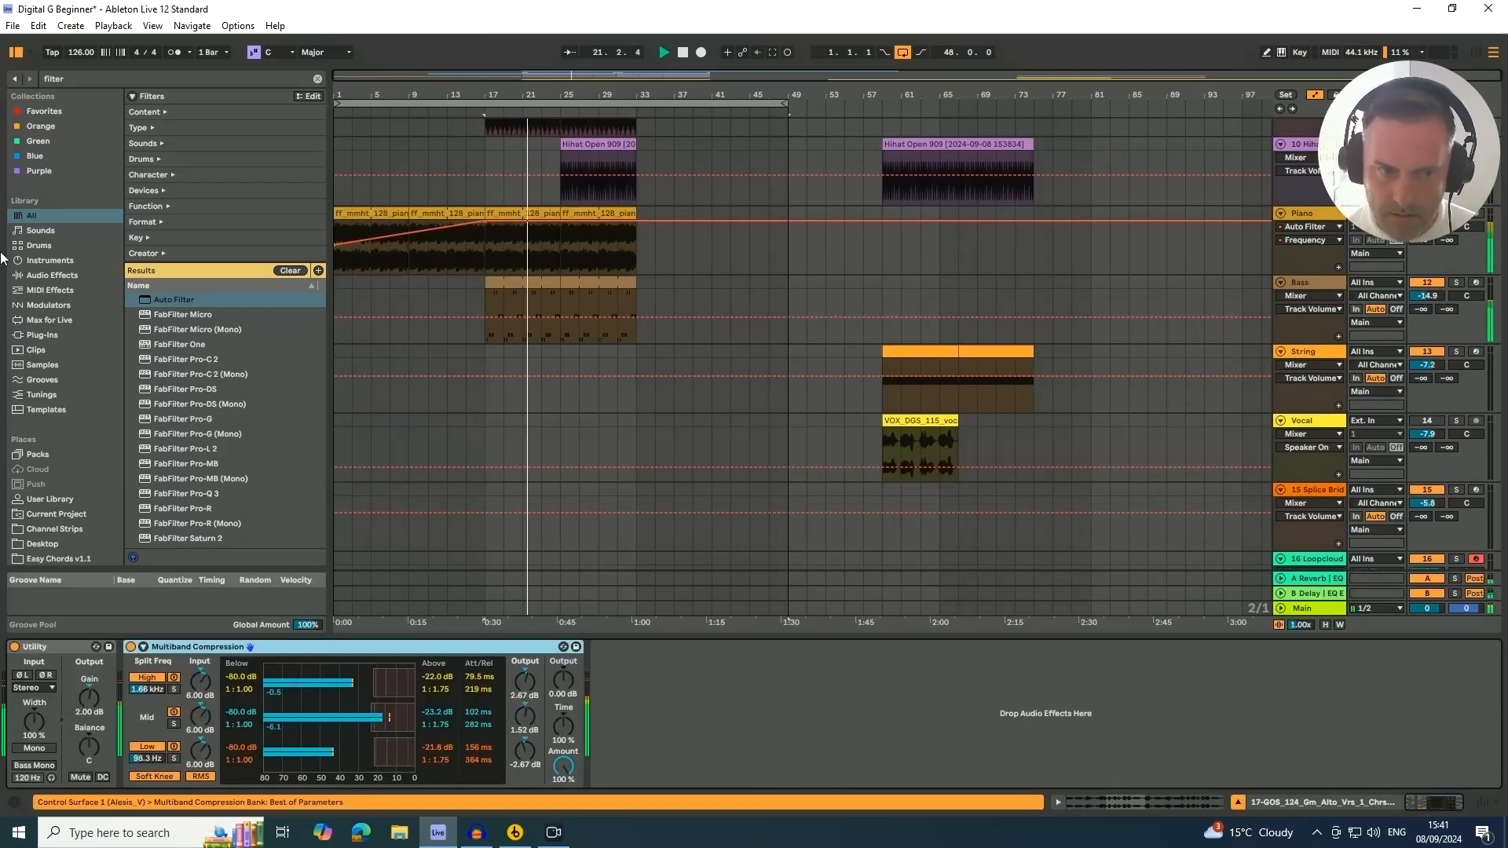
drag(161, 80, 2, 80)
text(eqw)
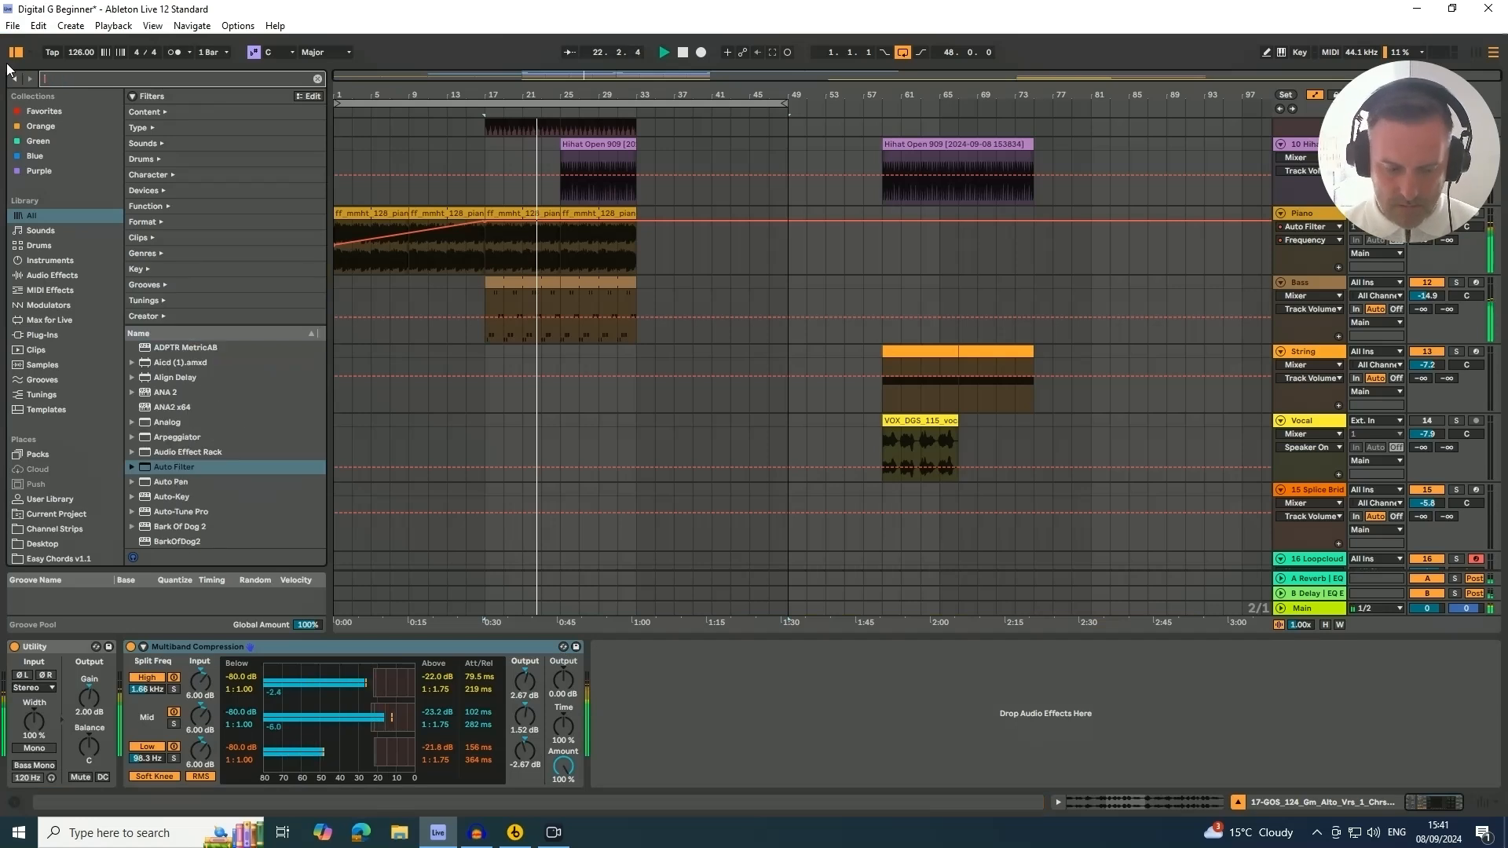
key(BackSpace)
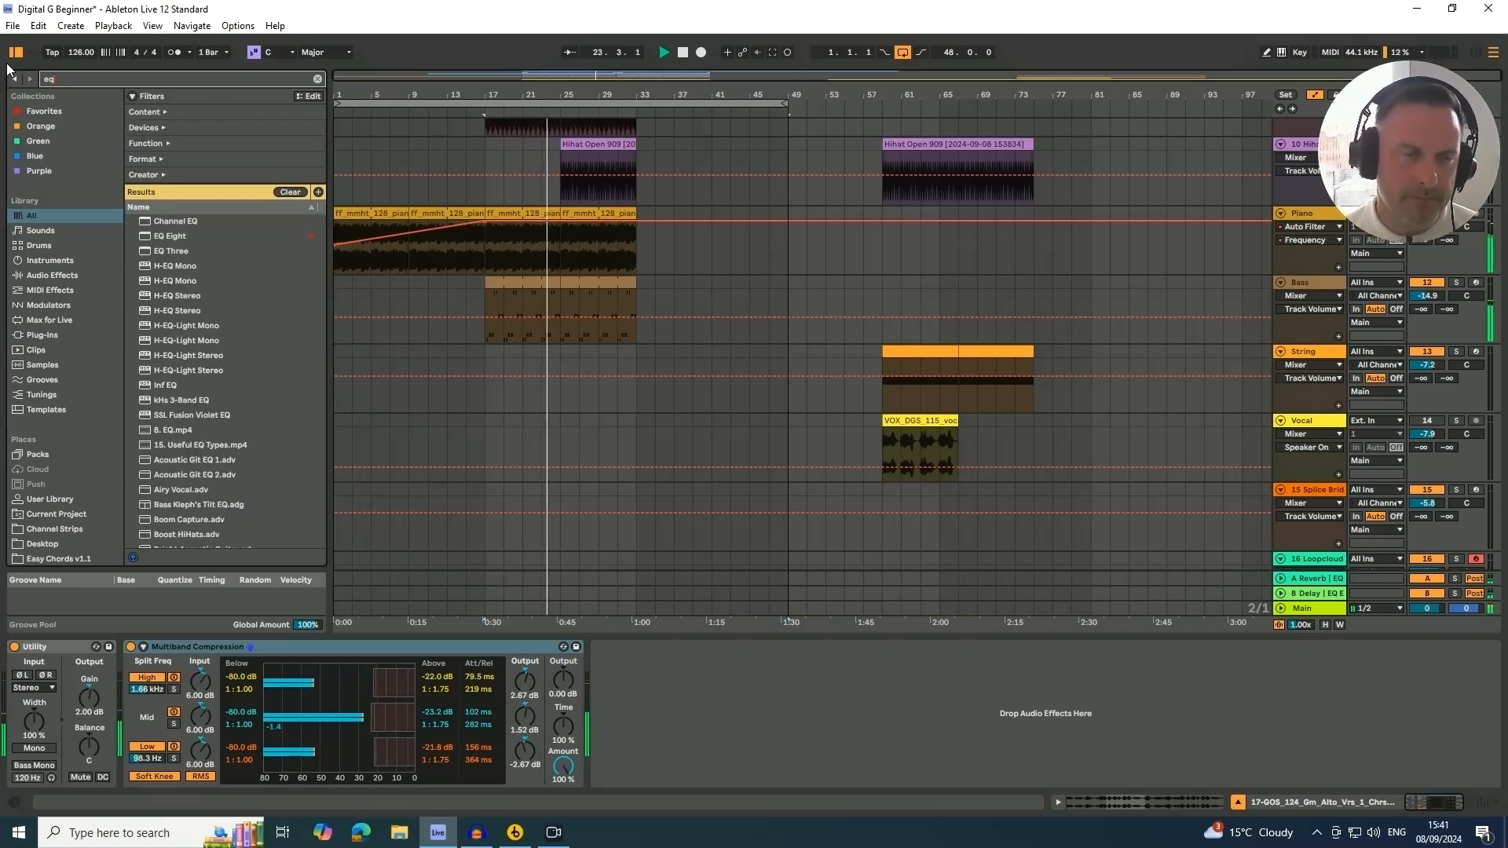
drag(158, 236, 641, 705)
drag(817, 700, 842, 699)
drag(746, 706, 745, 709)
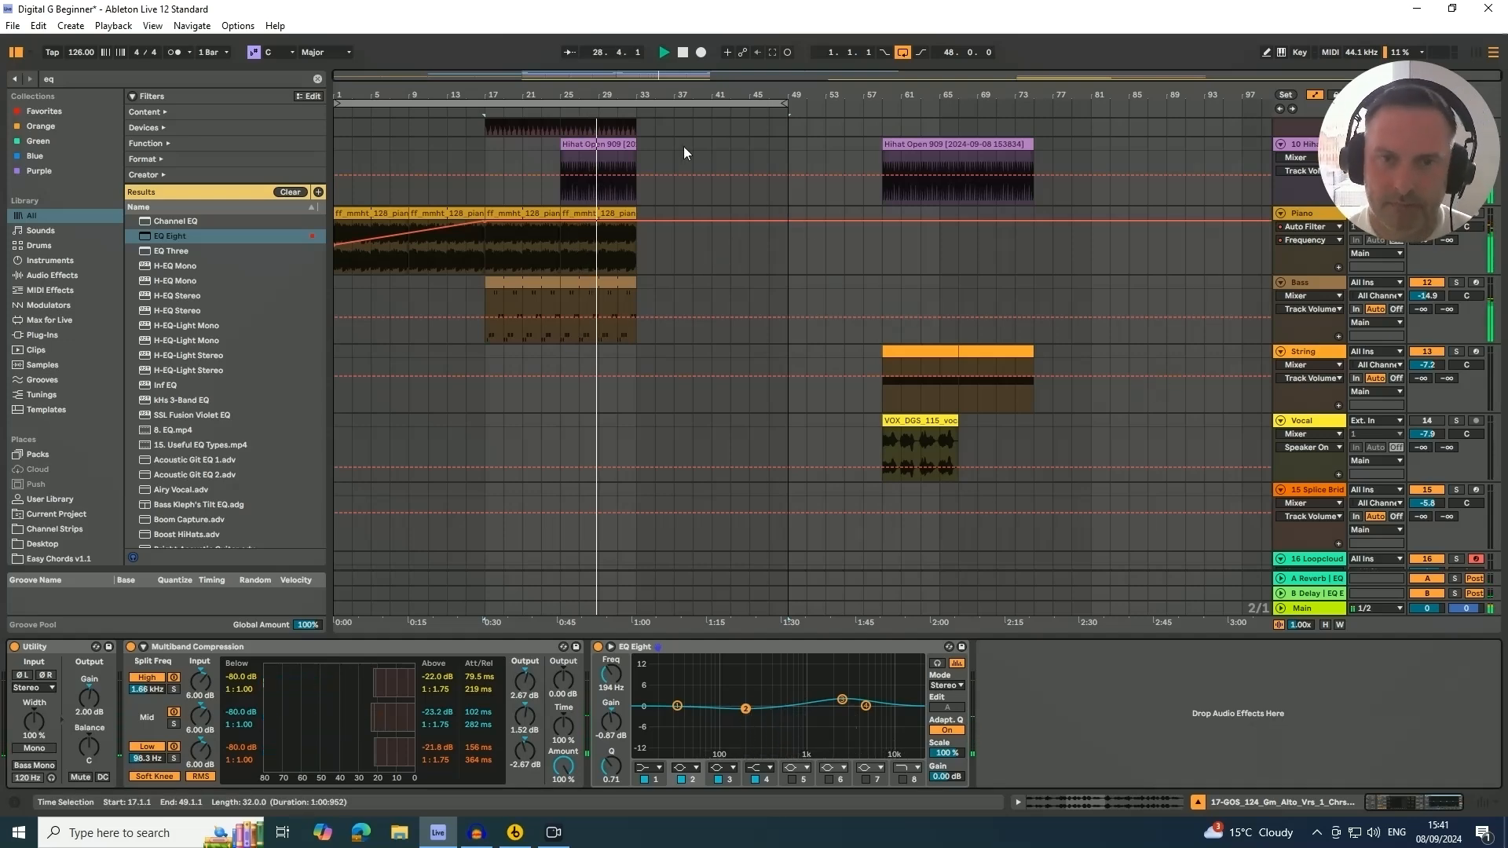
Preview the VOX_DGS_115 vocal clip and move it to start at bar 33
scroll(638, 324, down, 3)
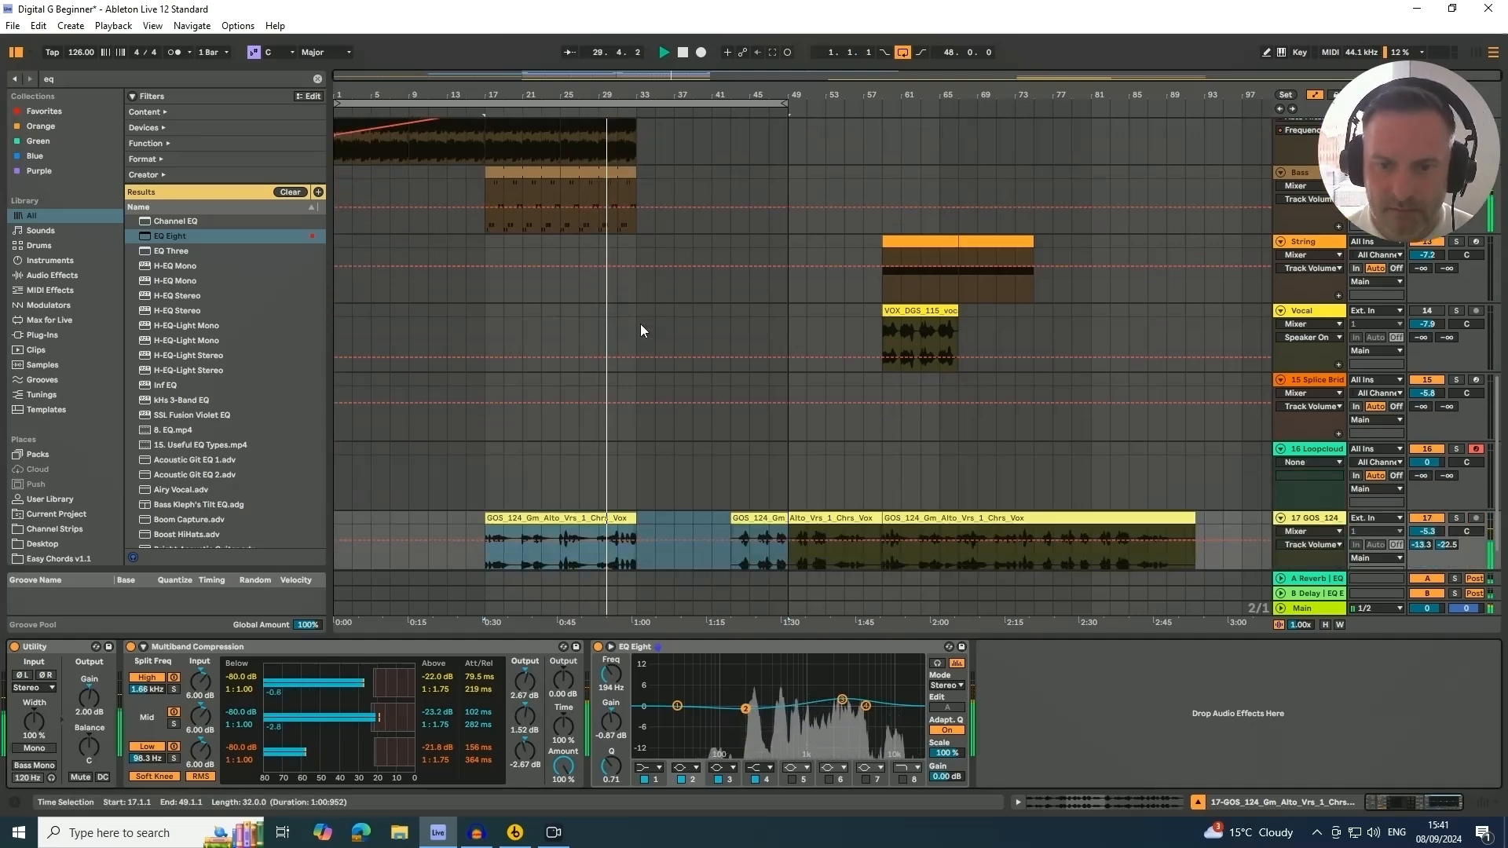
scroll(640, 325, down, 1)
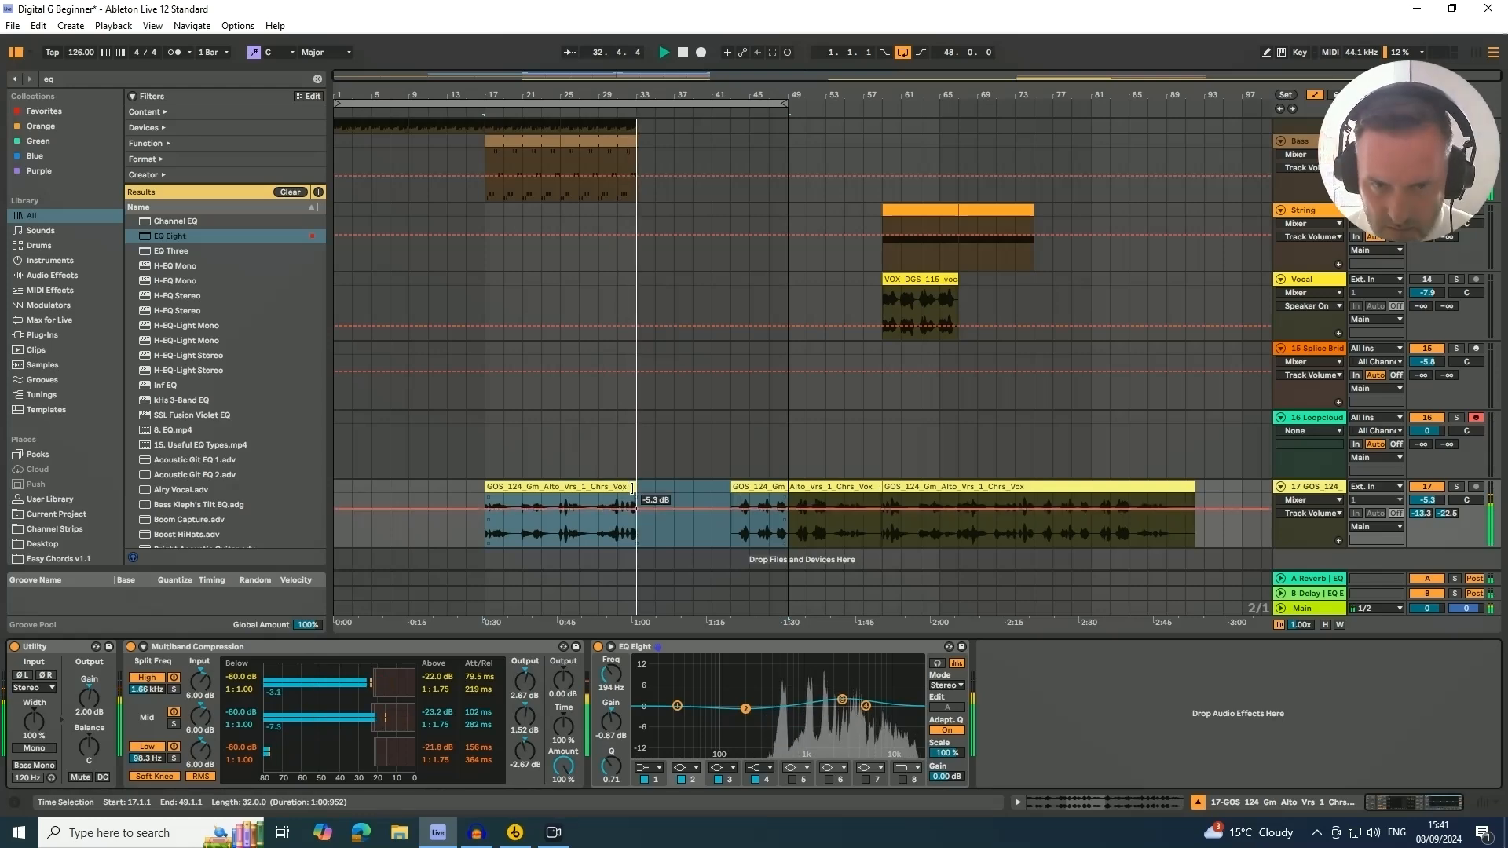
click(904, 277)
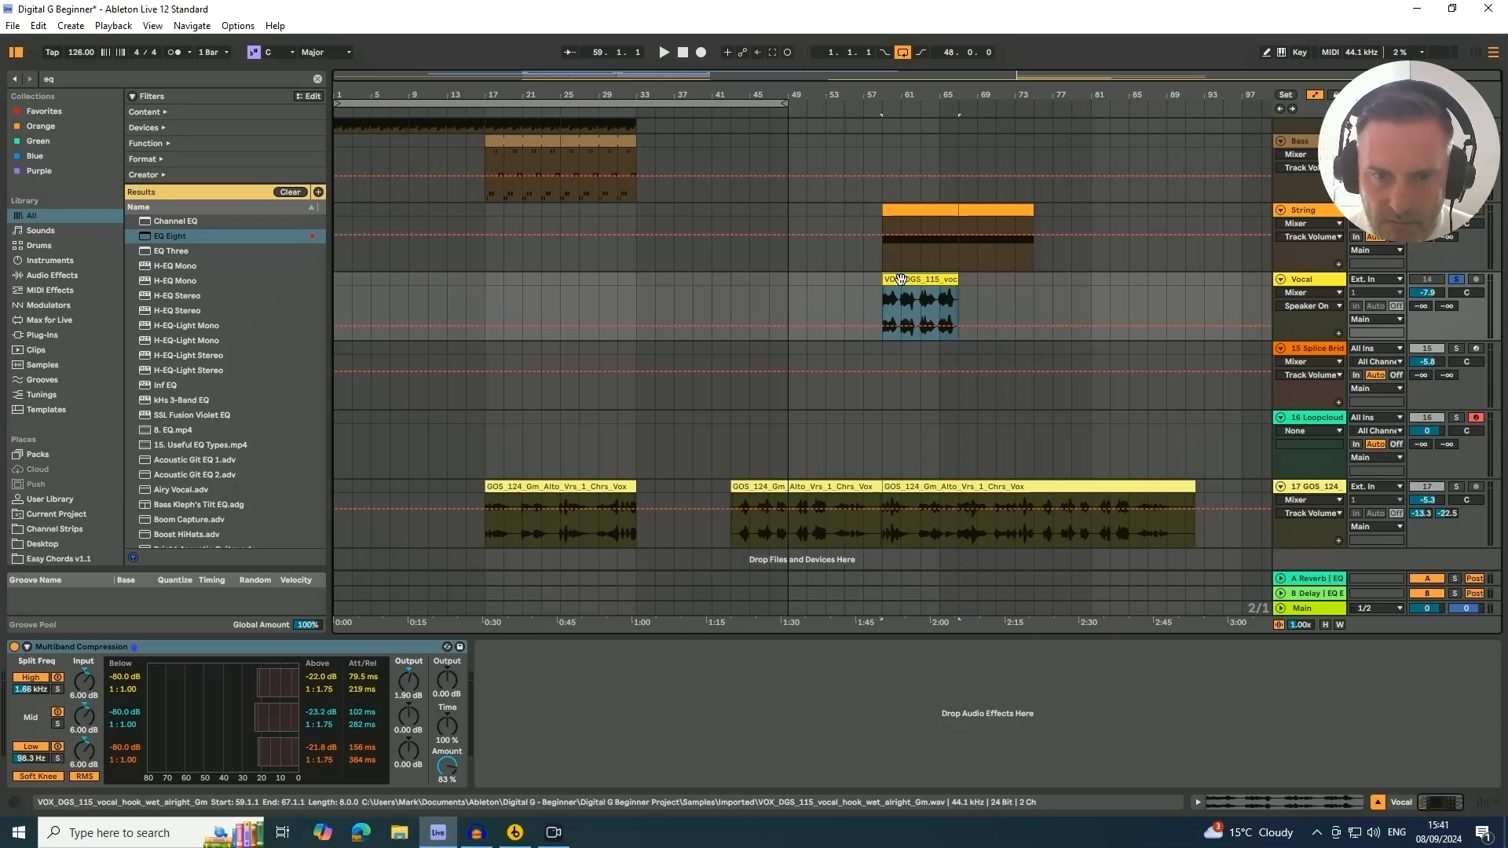
key(space)
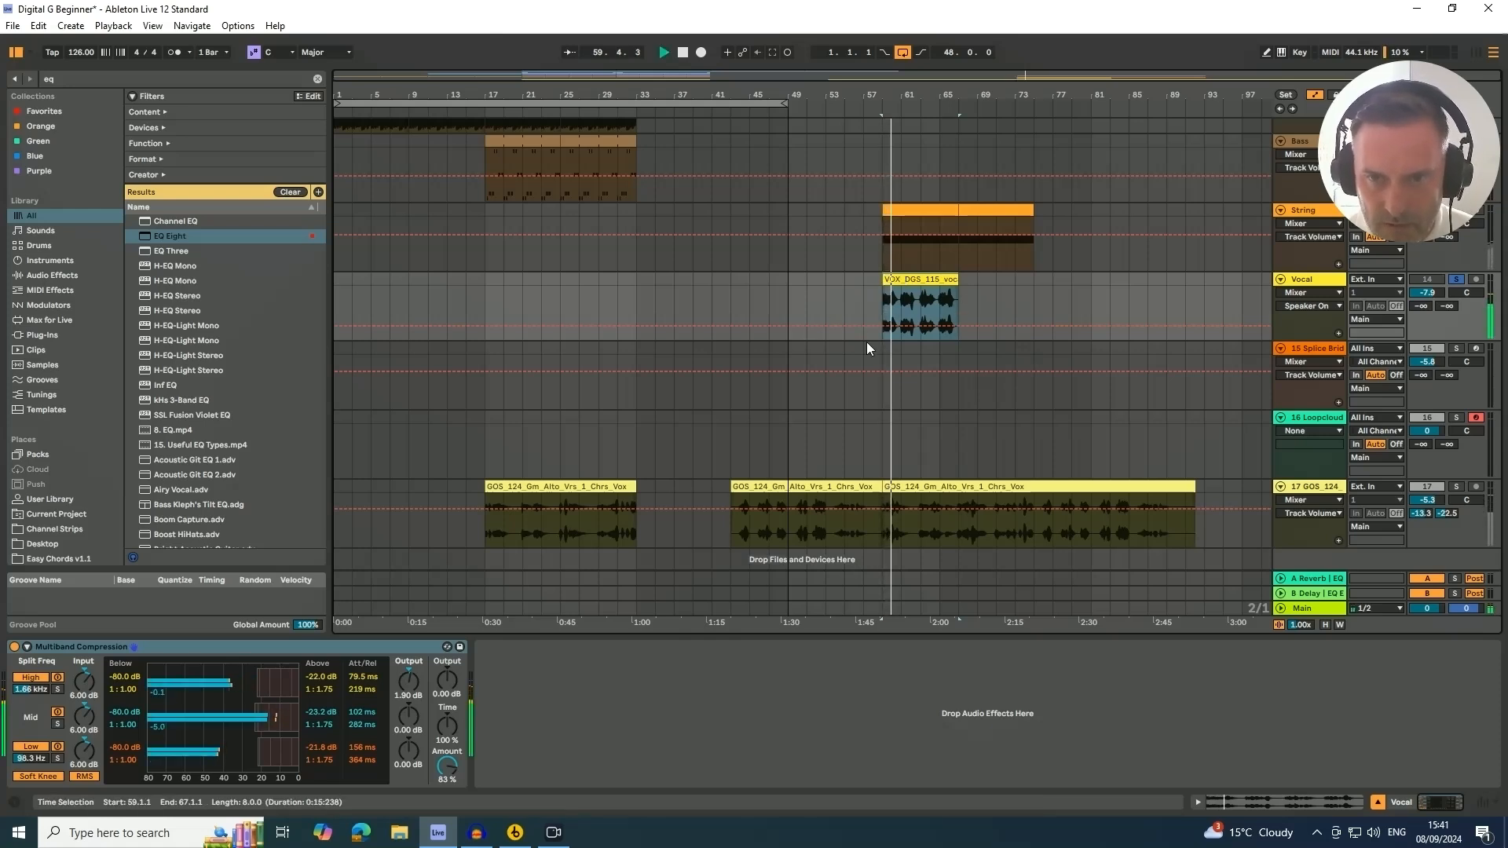
key(space)
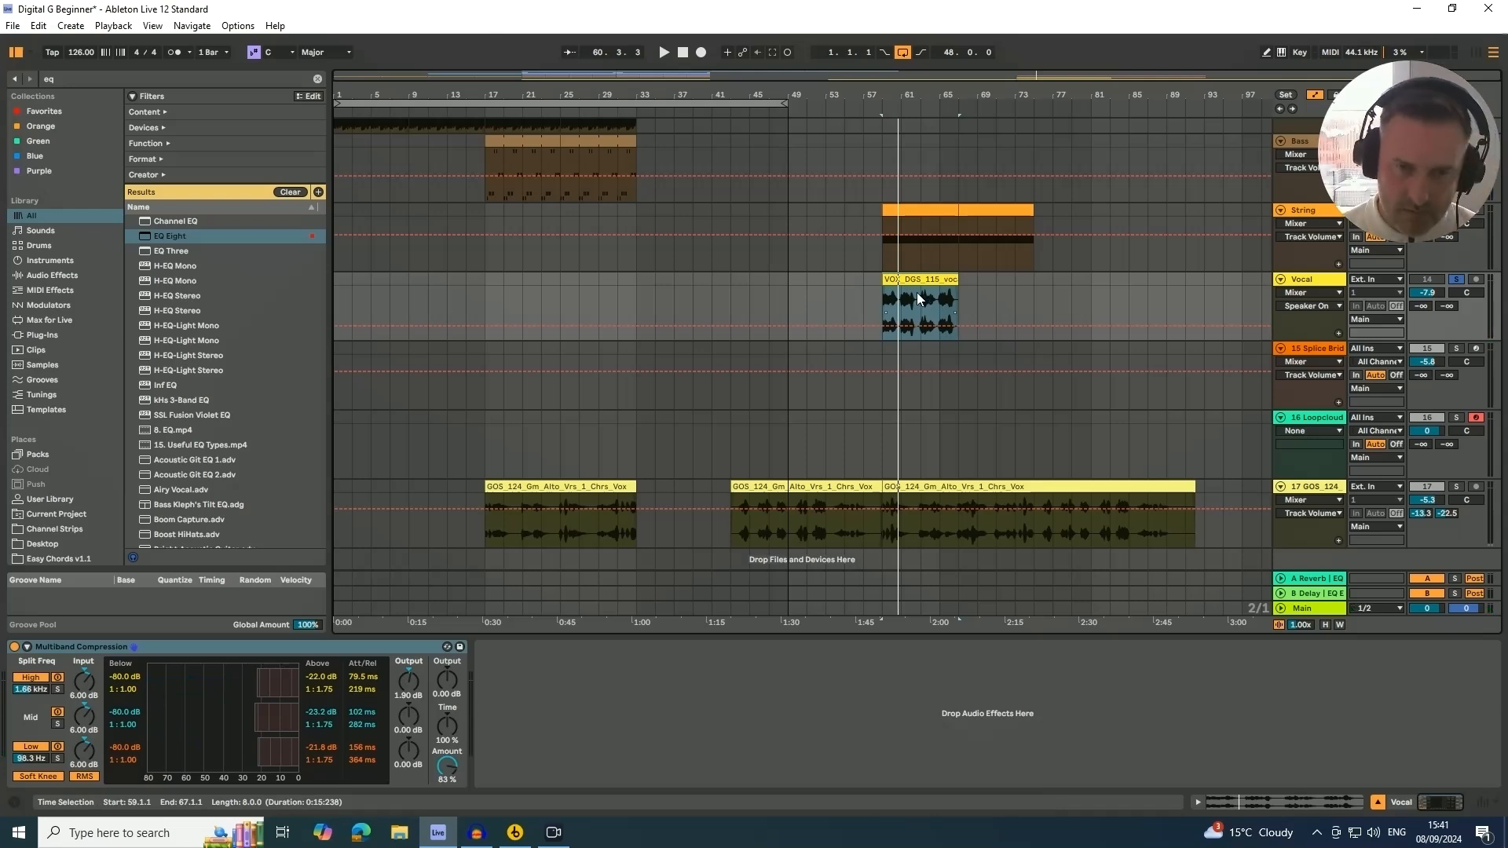
drag(929, 279, 683, 305)
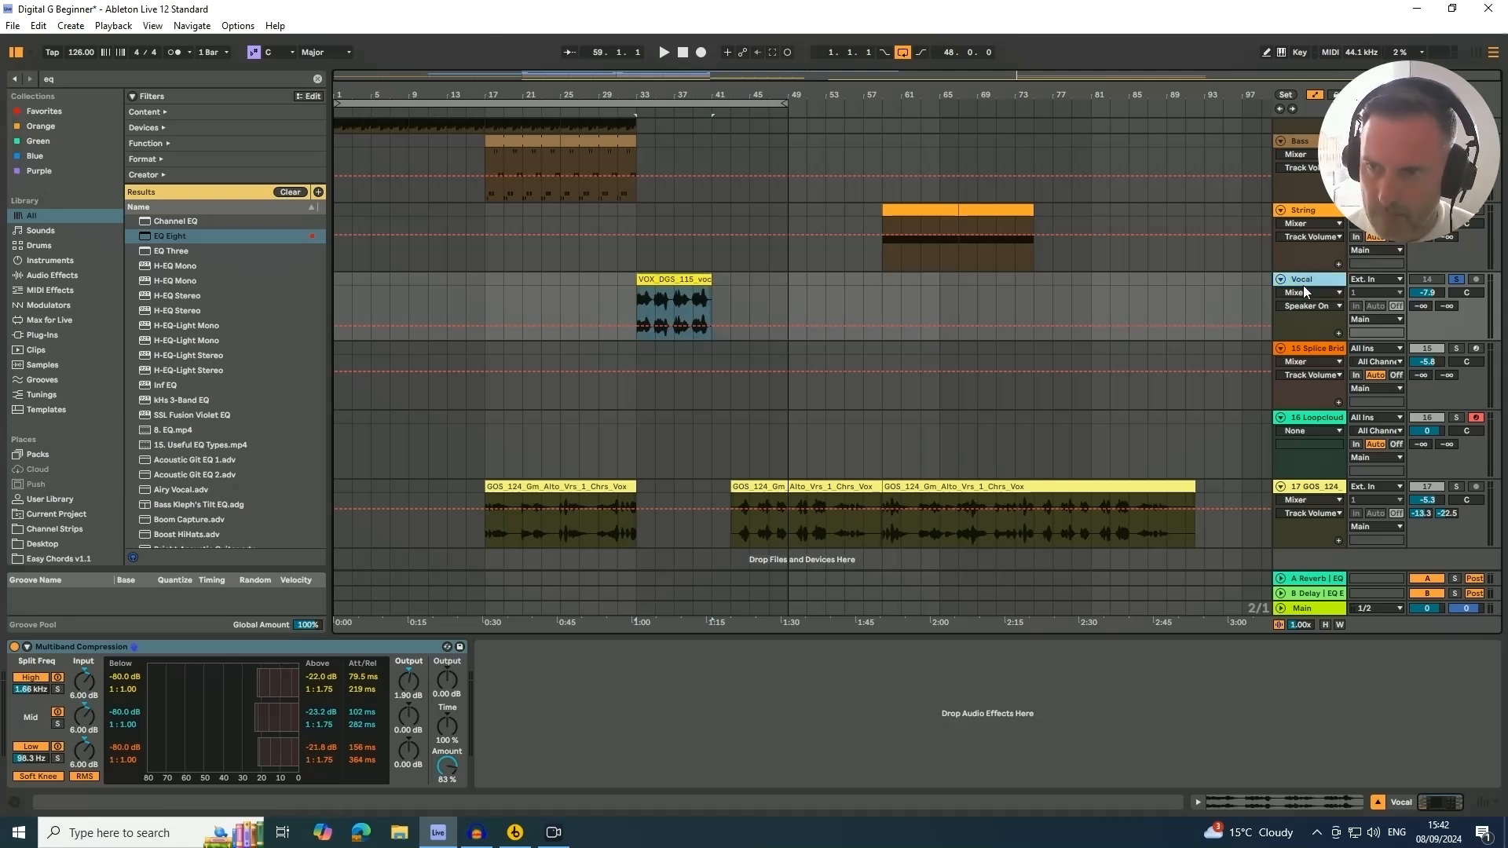
Add an Auto Filter to the Vocal track and lower its filter frequency to about 1.28 kHz
click(49, 80)
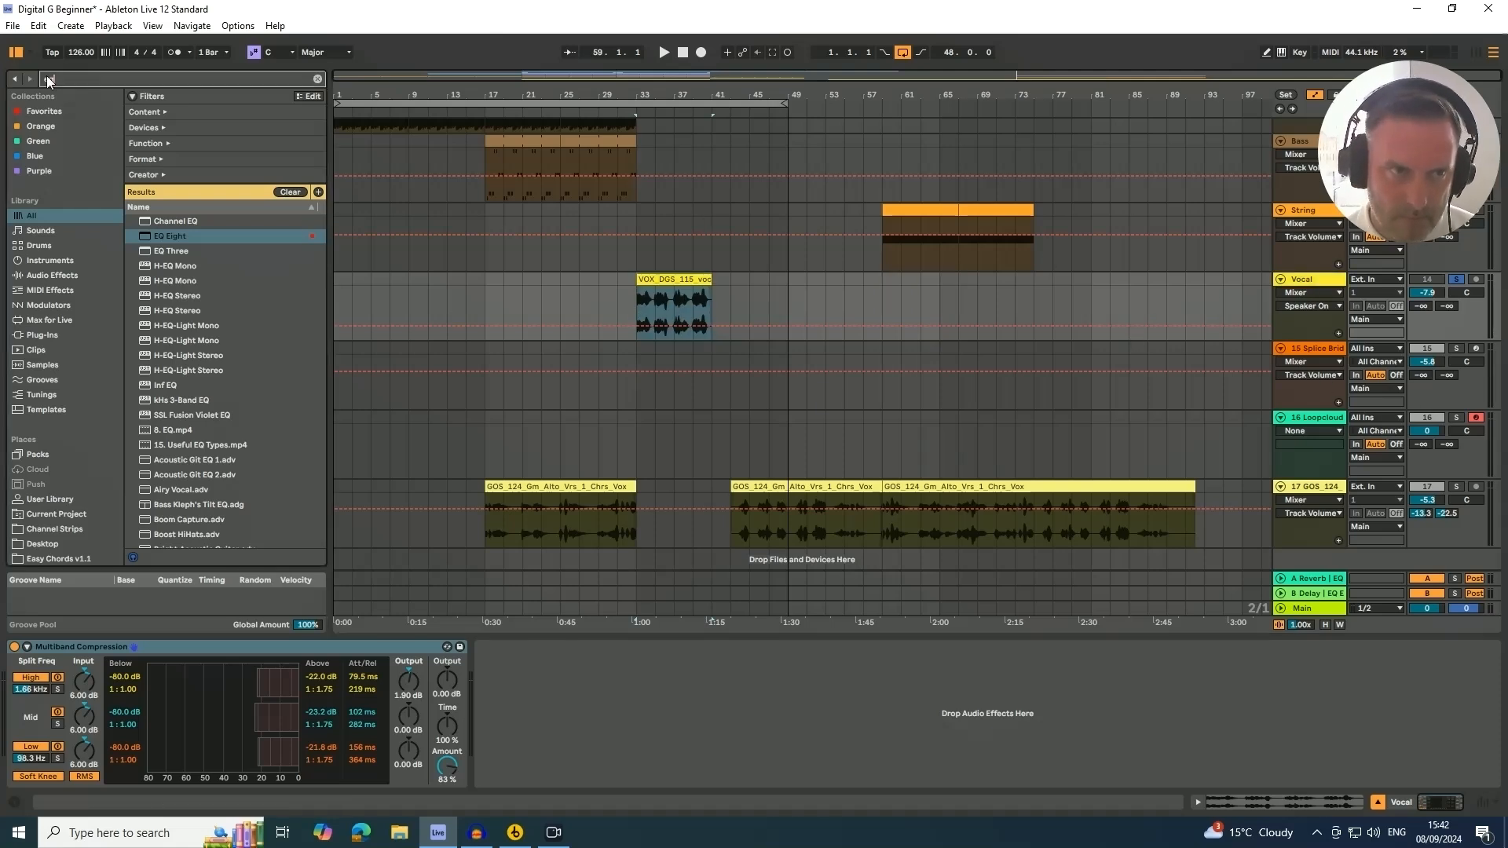
click(13, 80)
text(f)
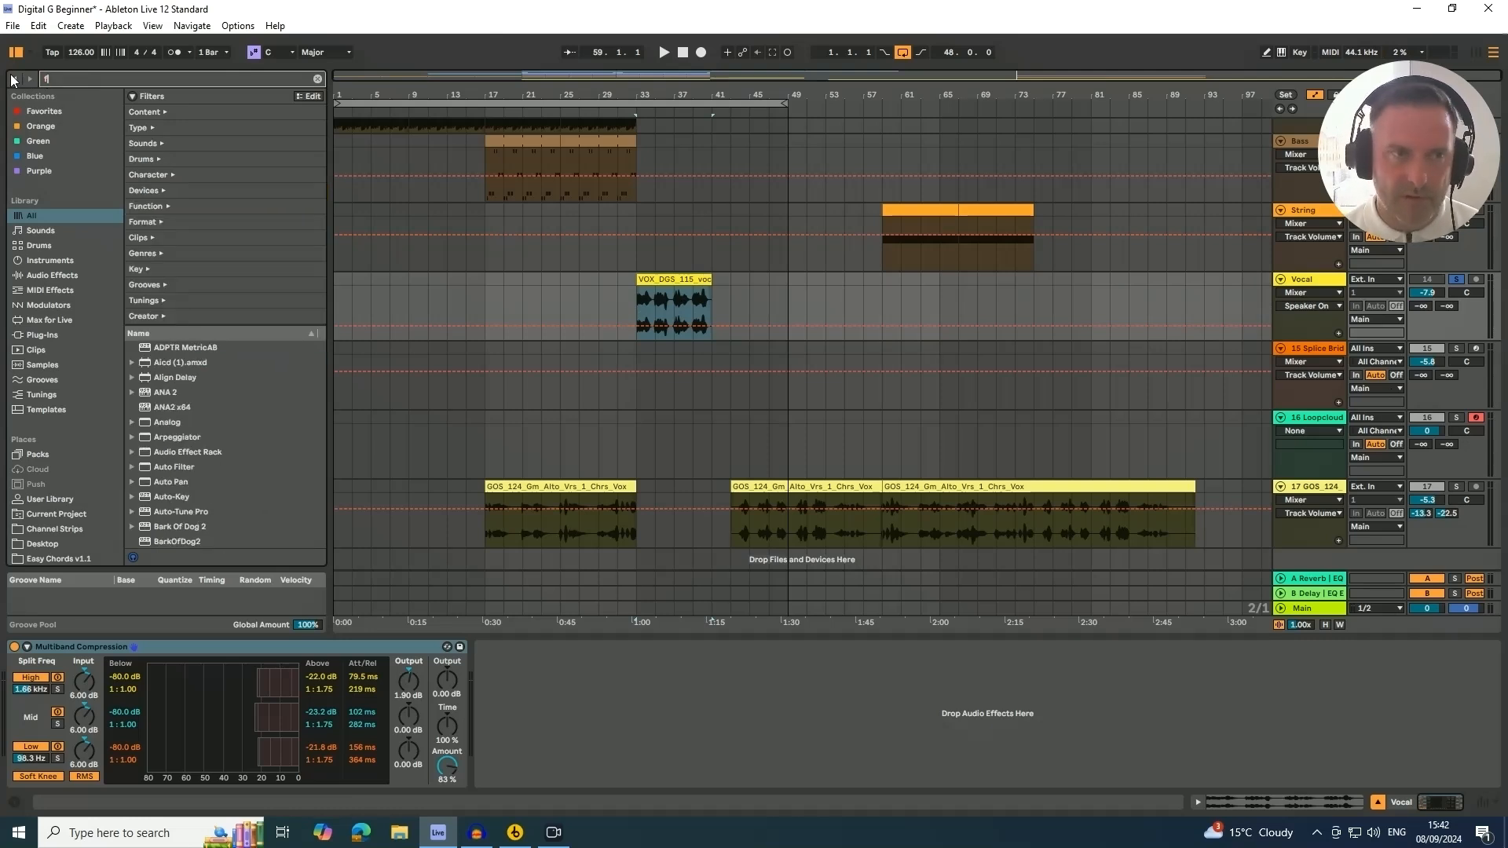
text(il)
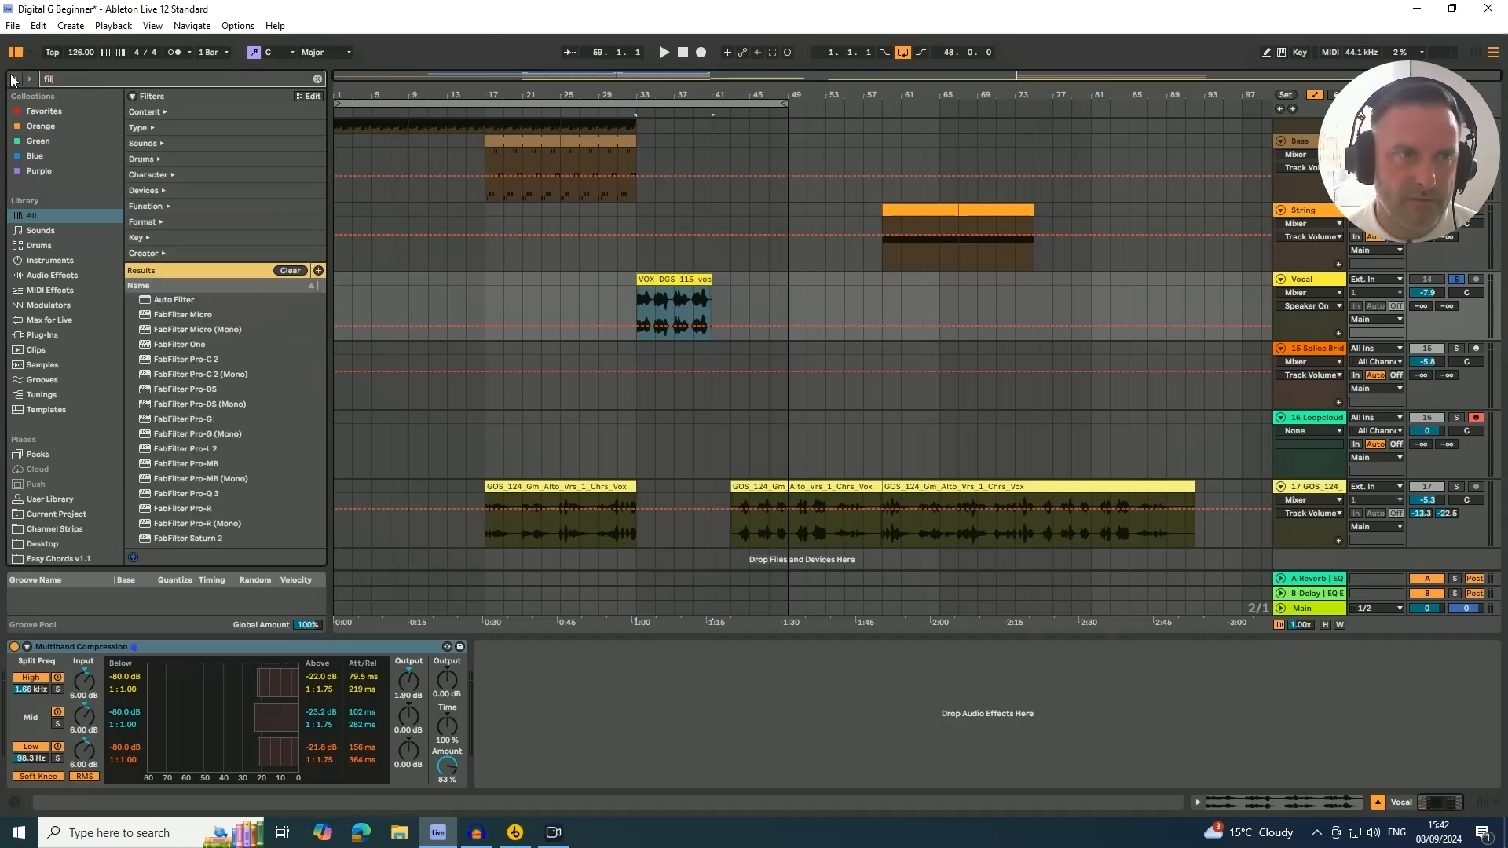
click(157, 301)
drag(657, 304, 654, 300)
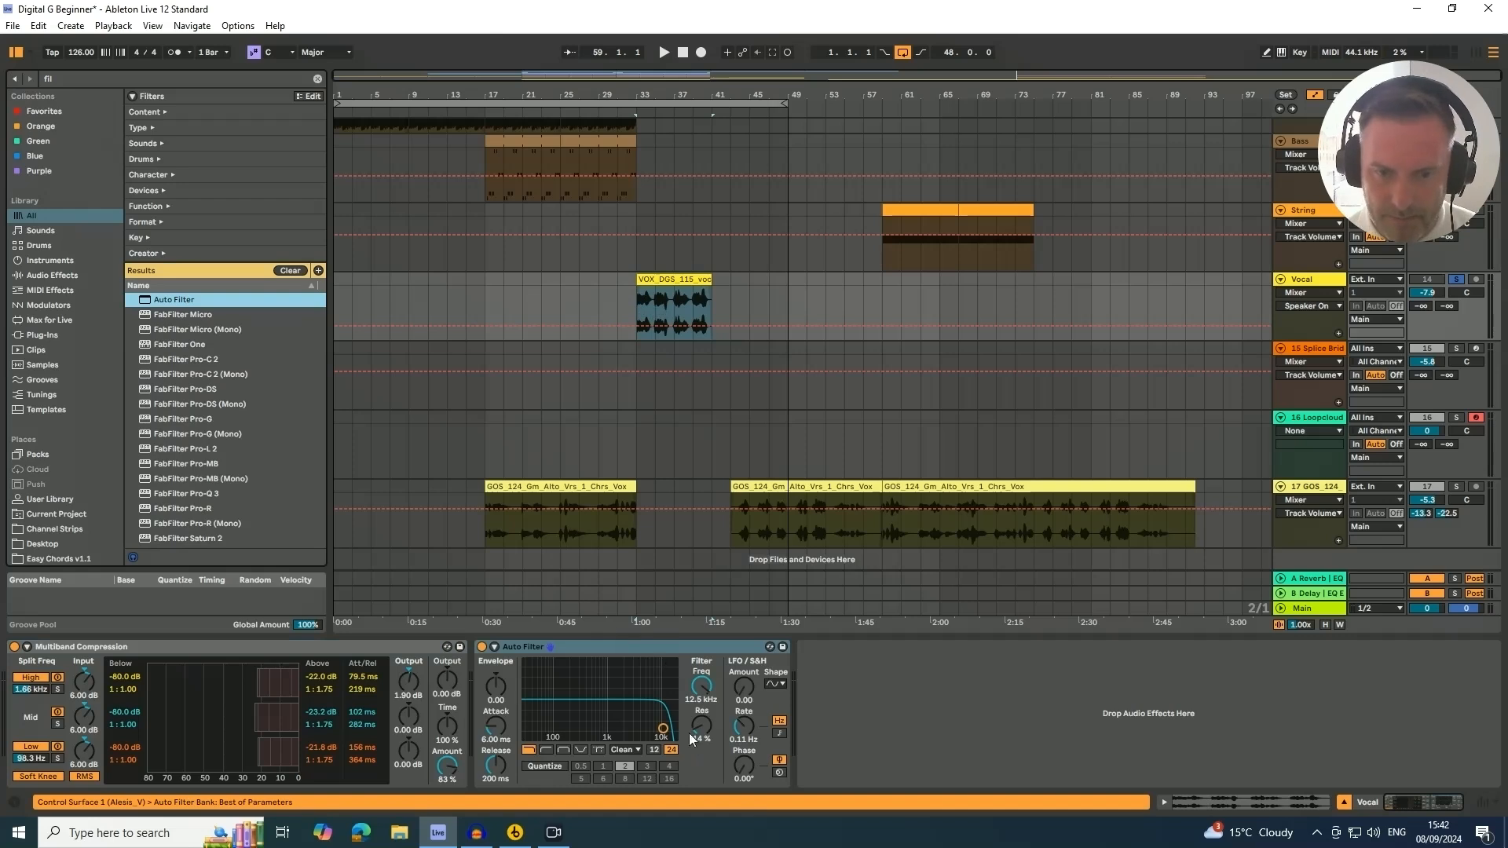
drag(703, 689, 703, 715)
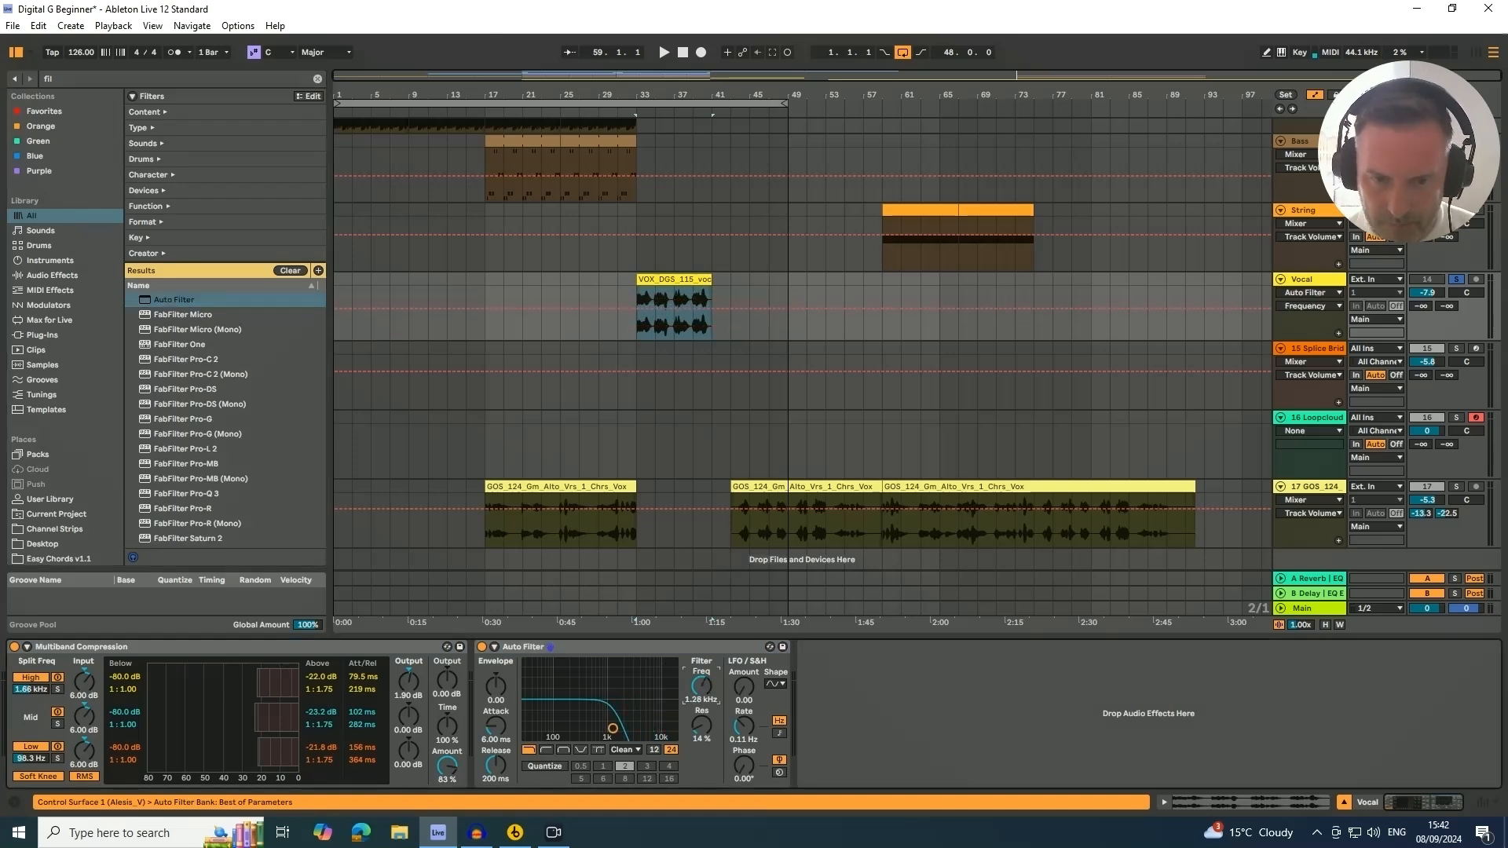
Duplicate the last piano loop clip so the piano continues through bar 37
key(space)
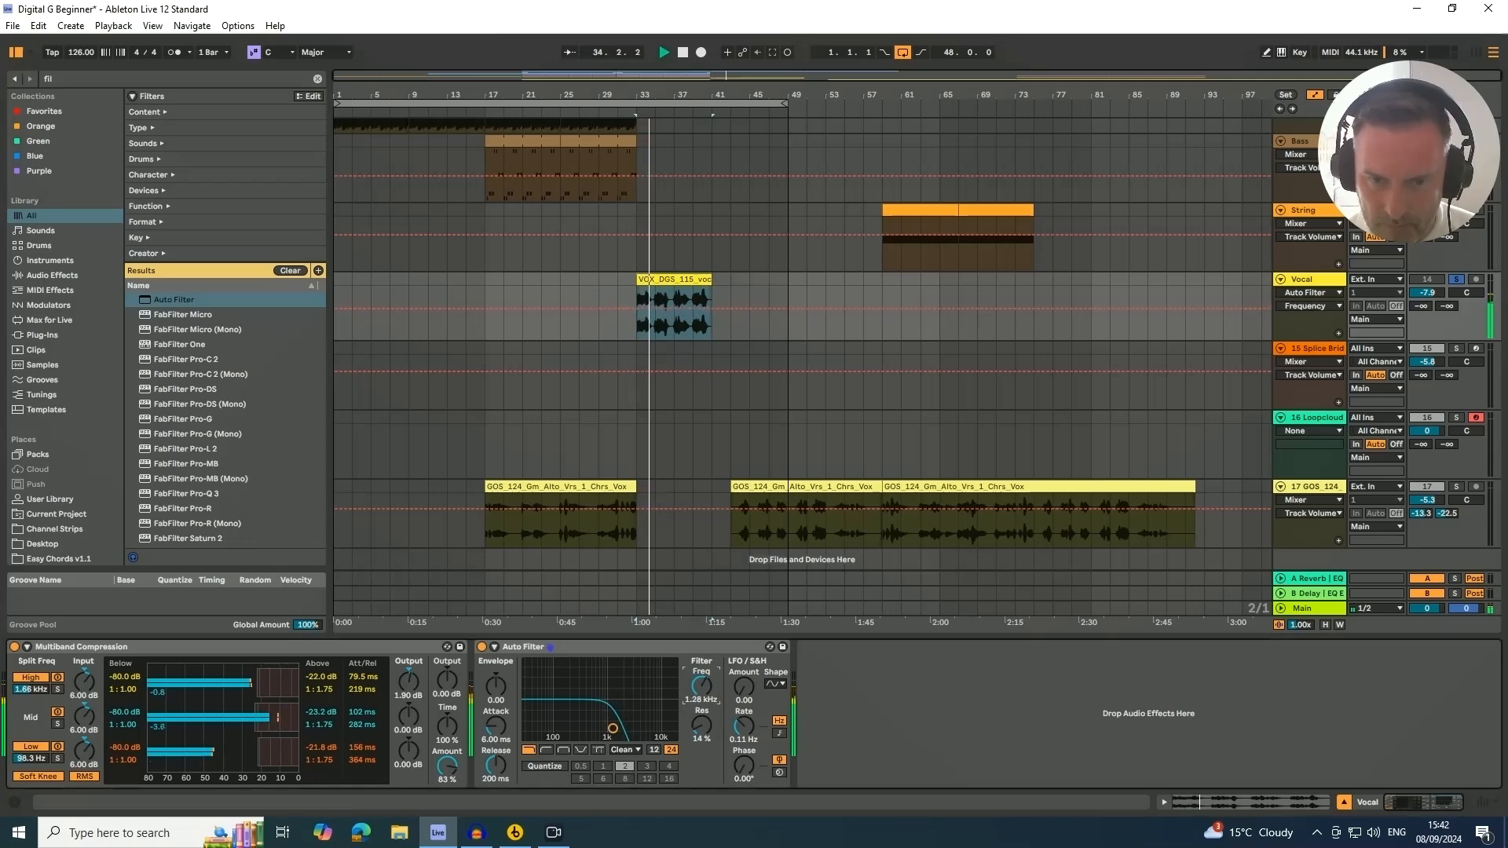
scroll(672, 303, up, 2)
scroll(672, 304, up, 5)
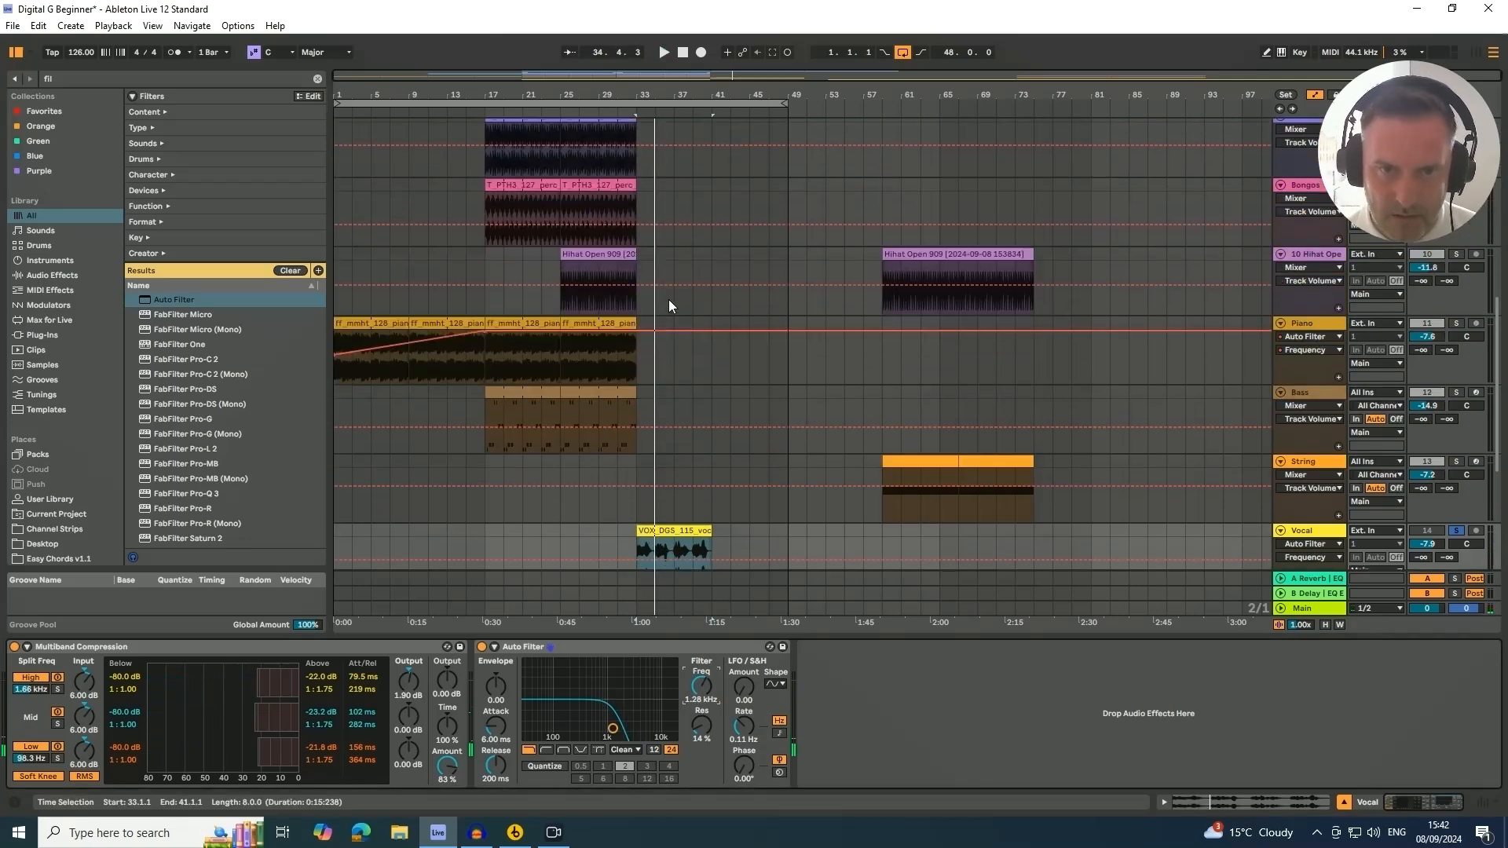
click(612, 323)
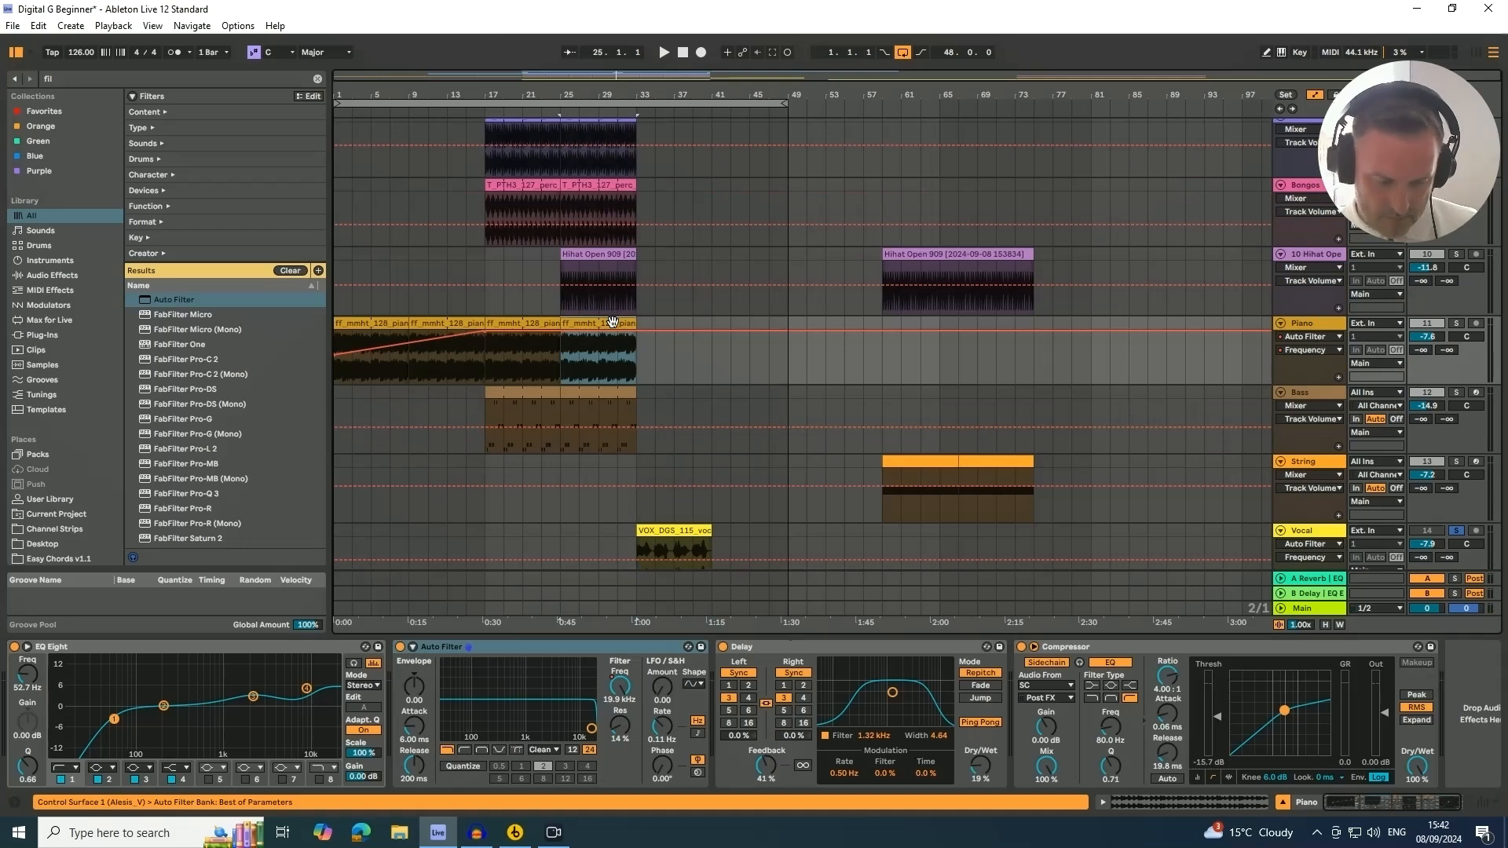
key(ctrl+d)
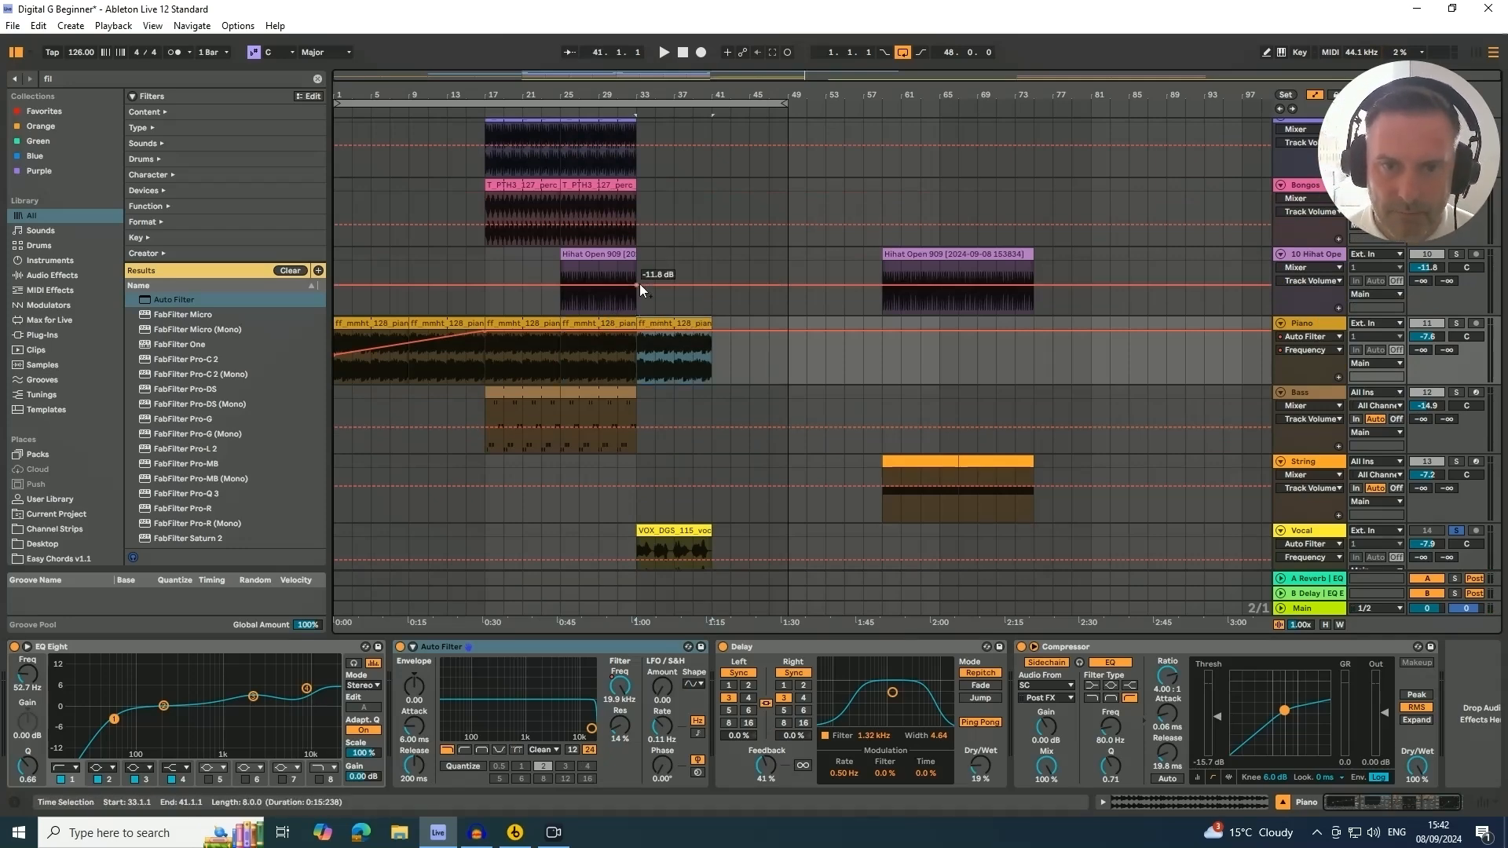
Duplicate the last Bongos and Perc Loop1 clips to extend both through bar 37
click(619, 113)
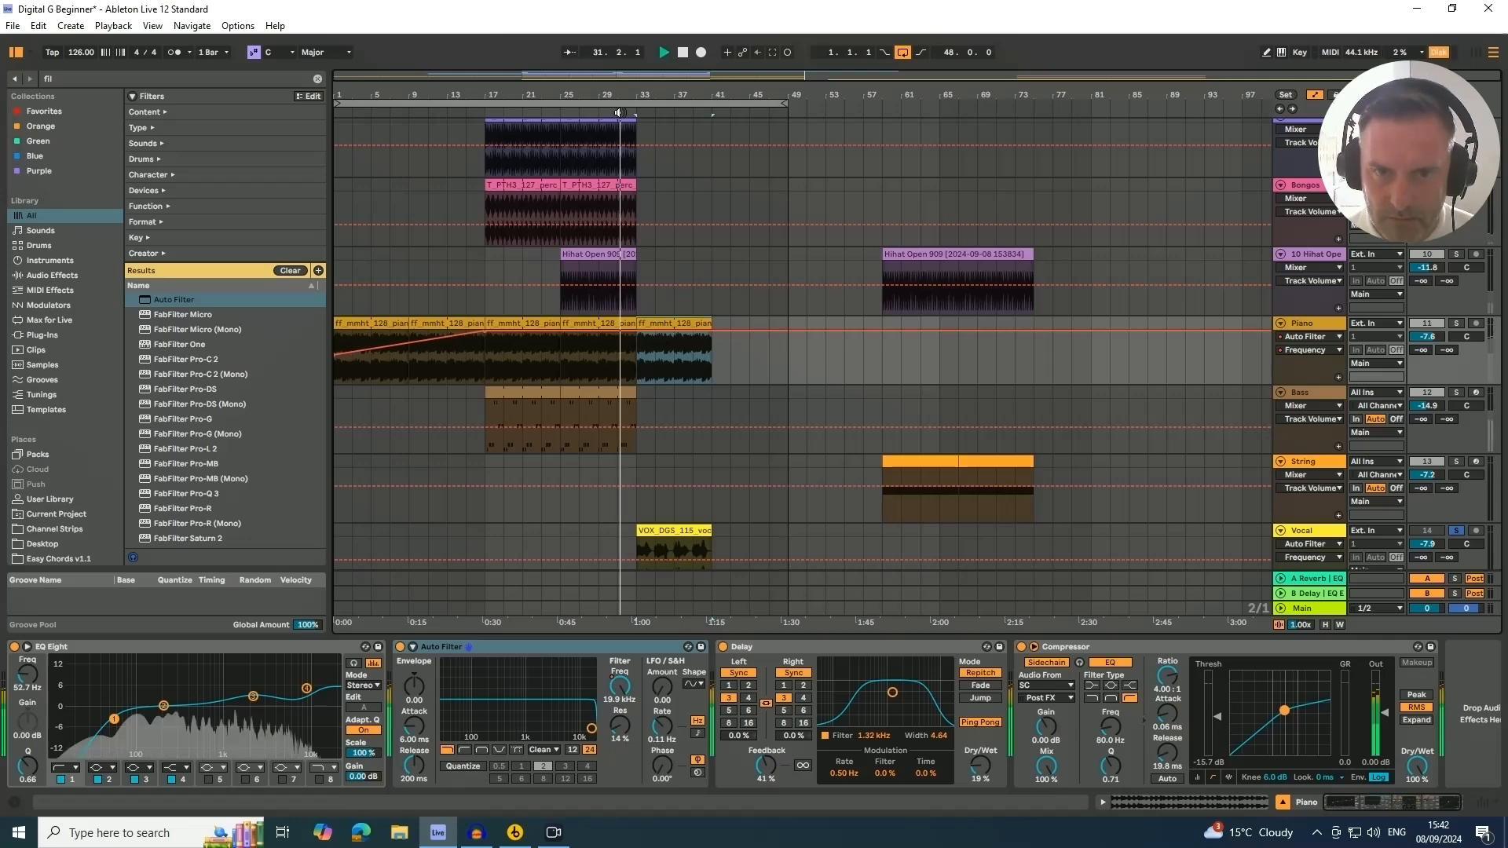
scroll(666, 259, up, 2)
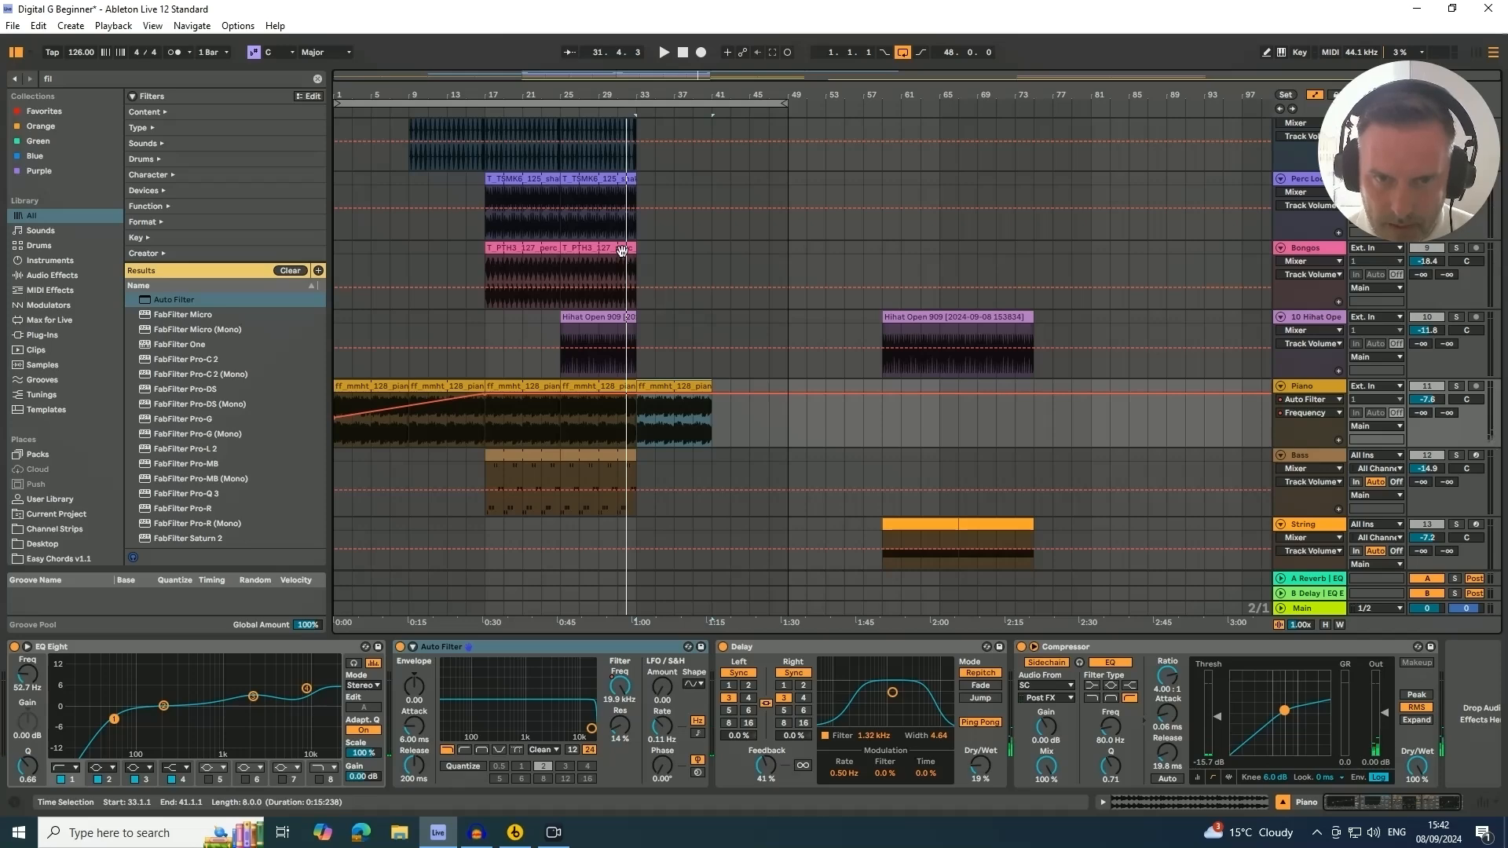
scroll(600, 246, up, 1)
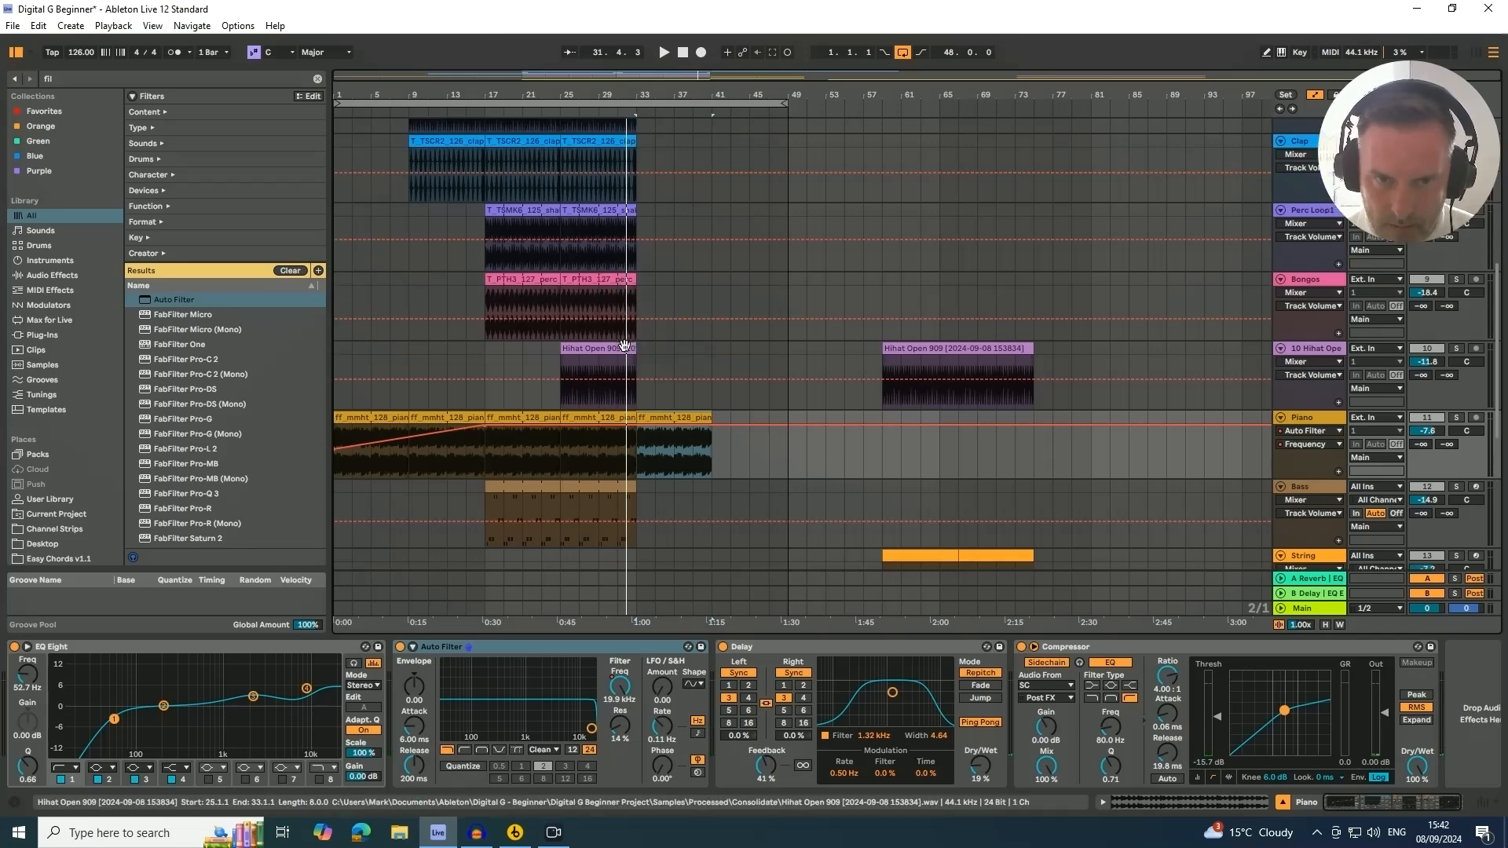
click(625, 347)
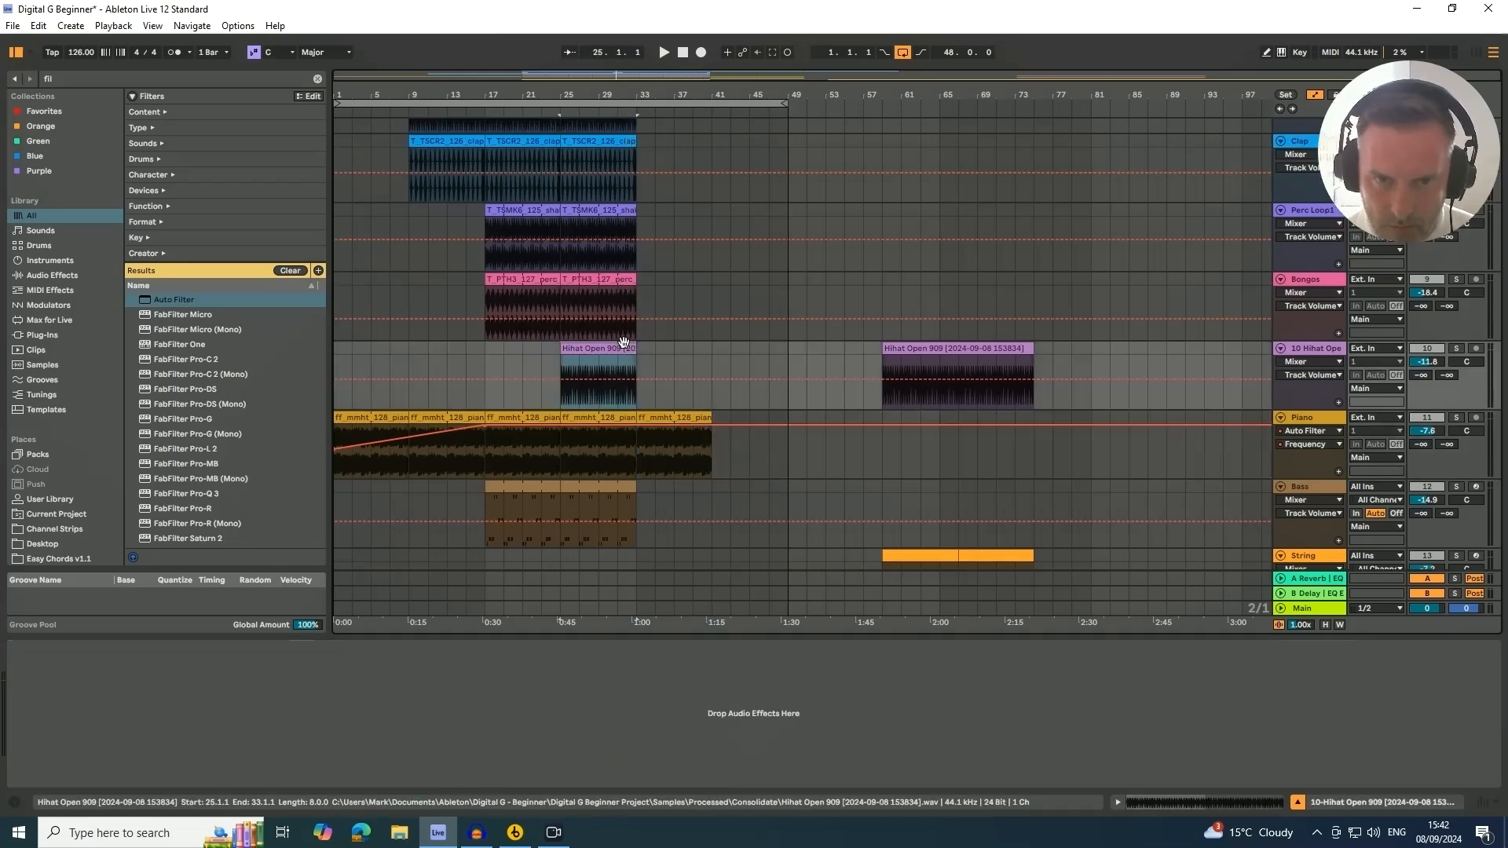
click(622, 284)
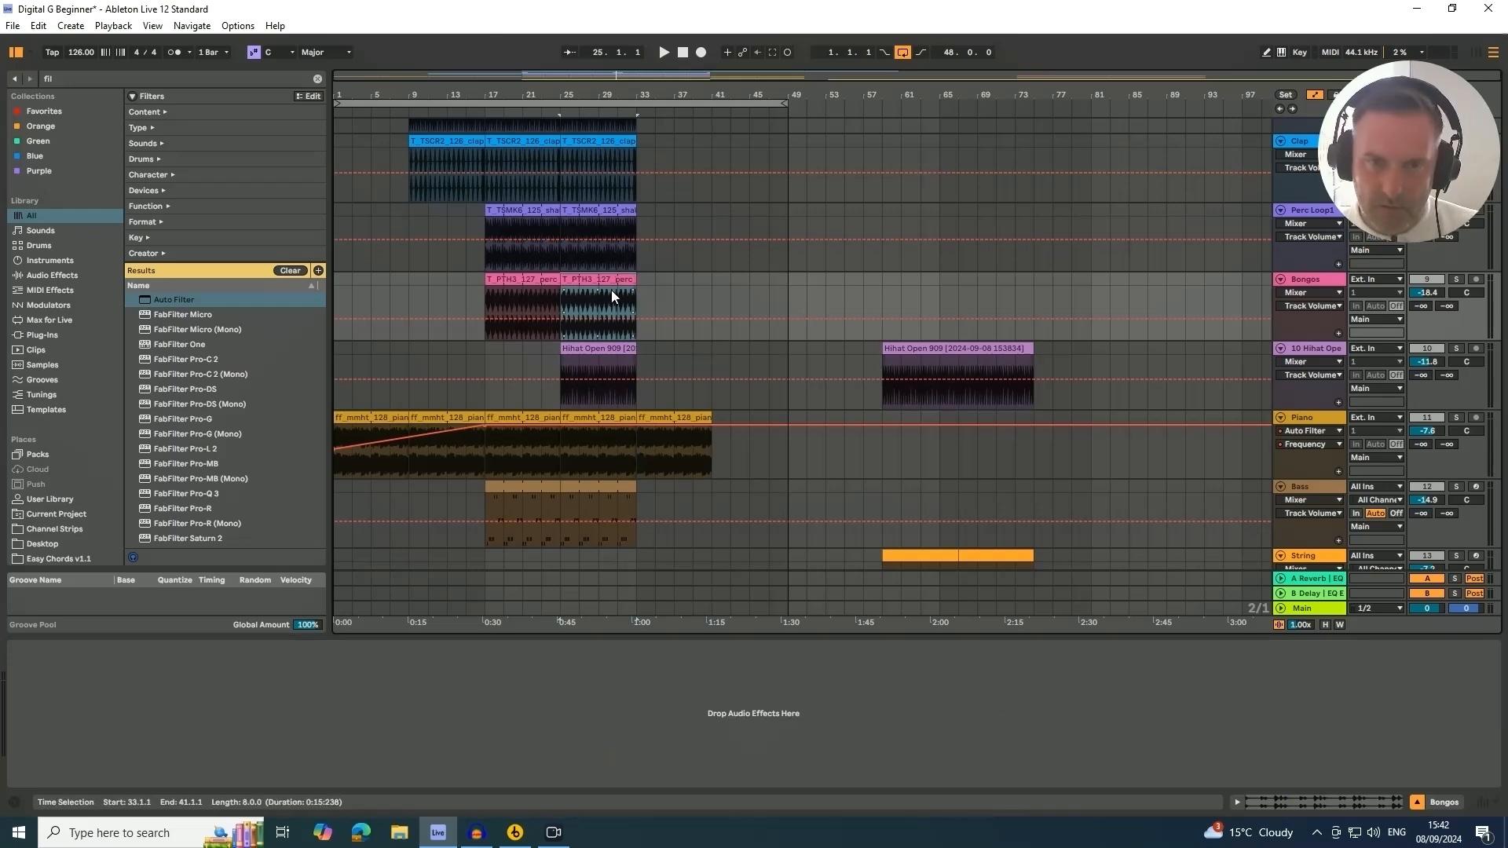
key(ctrl+d)
click(606, 213)
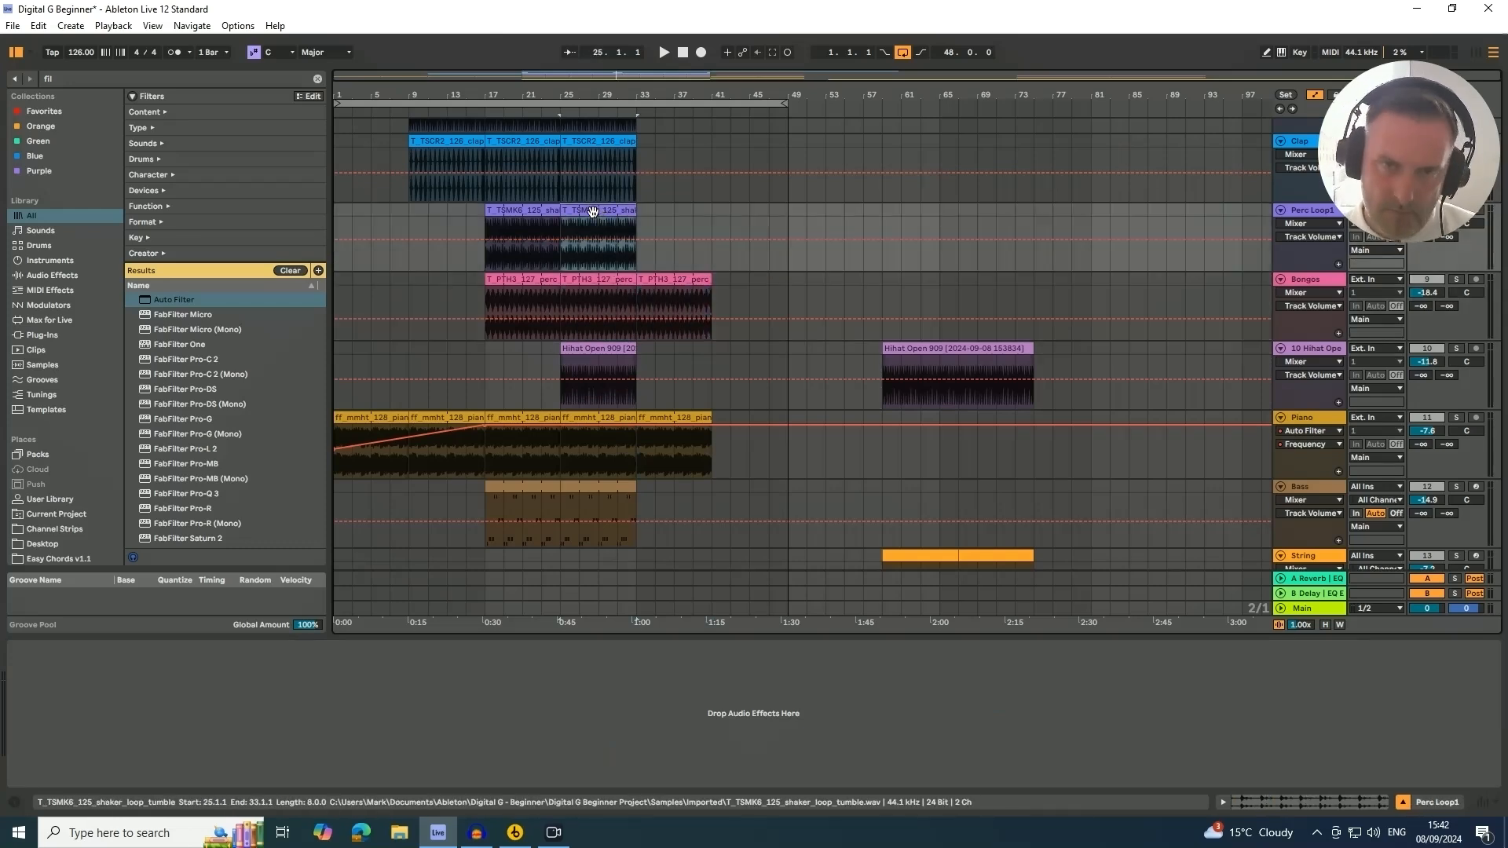
key(ctrl+d)
Duplicate the last Clap and Hat clips to extend both through bar 37
scroll(608, 188, up, 1)
click(607, 182)
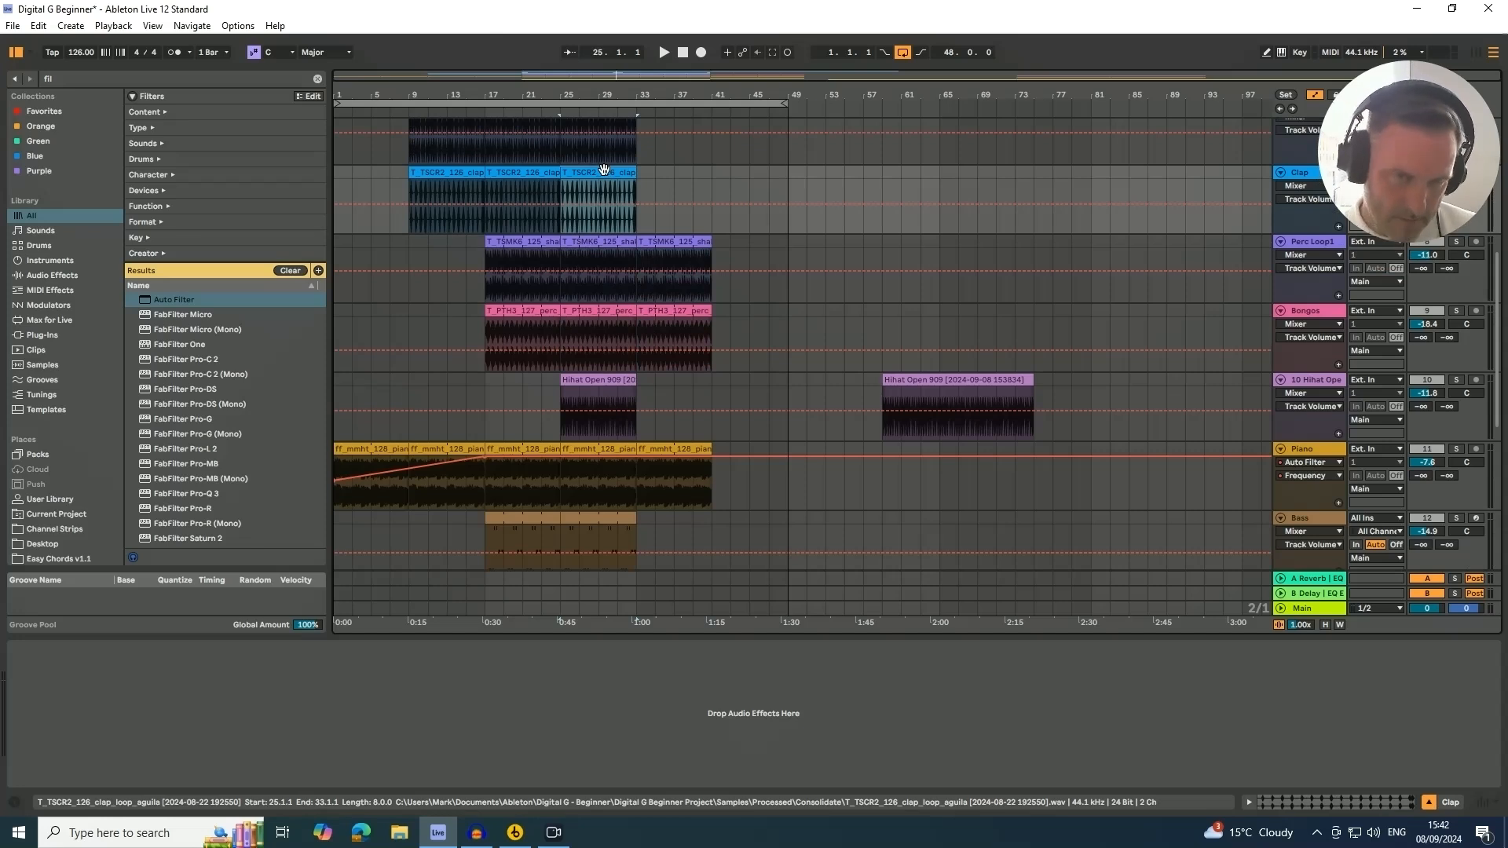
key(ctrl+d)
scroll(605, 175, up, 1)
click(608, 168)
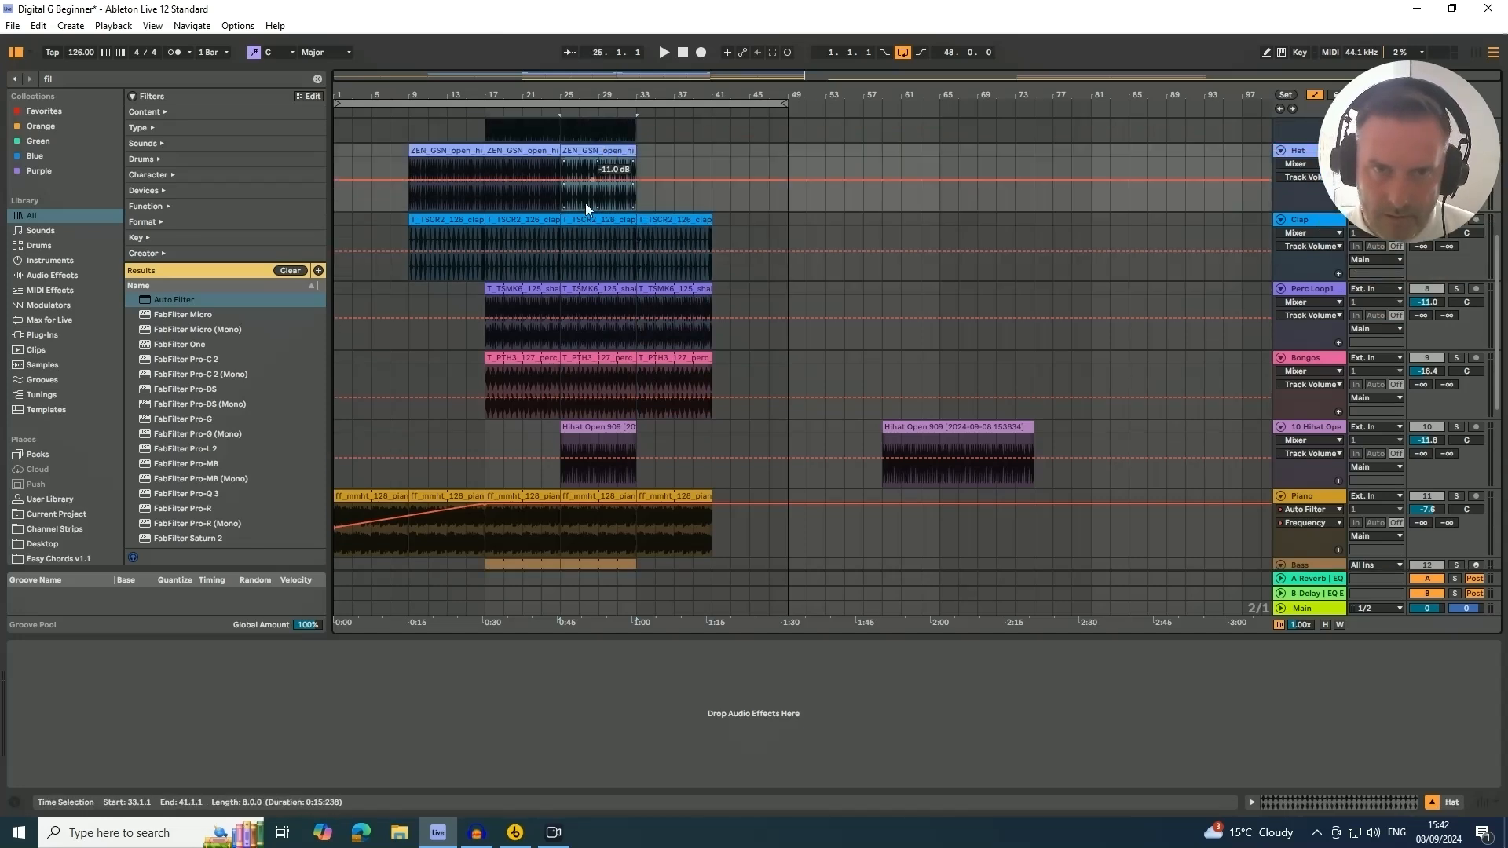
key(ctrl+d)
Group the Hat, Clap, Perc Loop1 and Bongos tracks into a single group track
scroll(597, 227, up, 2)
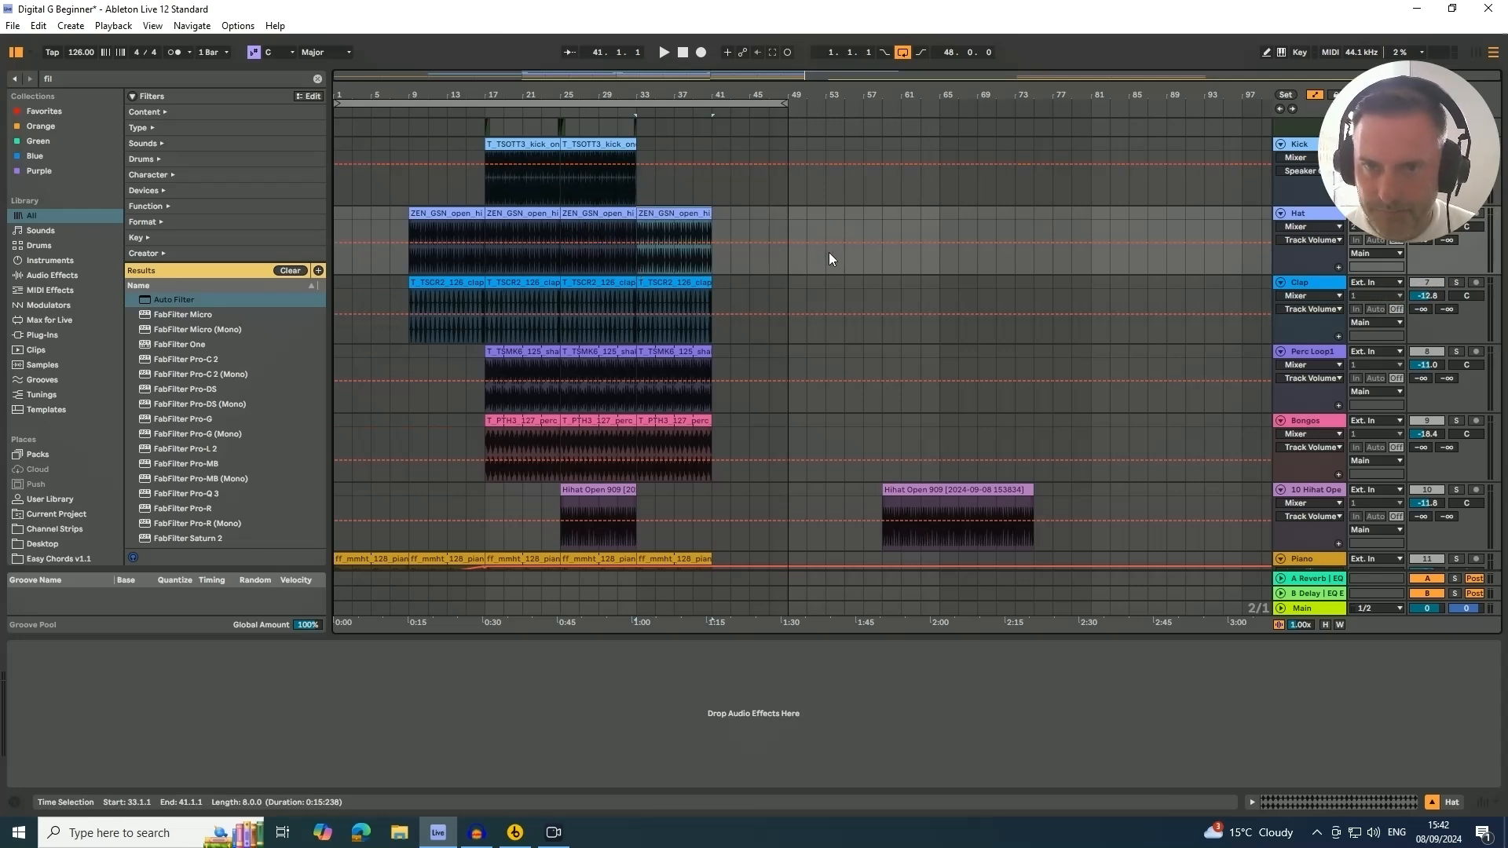
mouse_move(1406, 127)
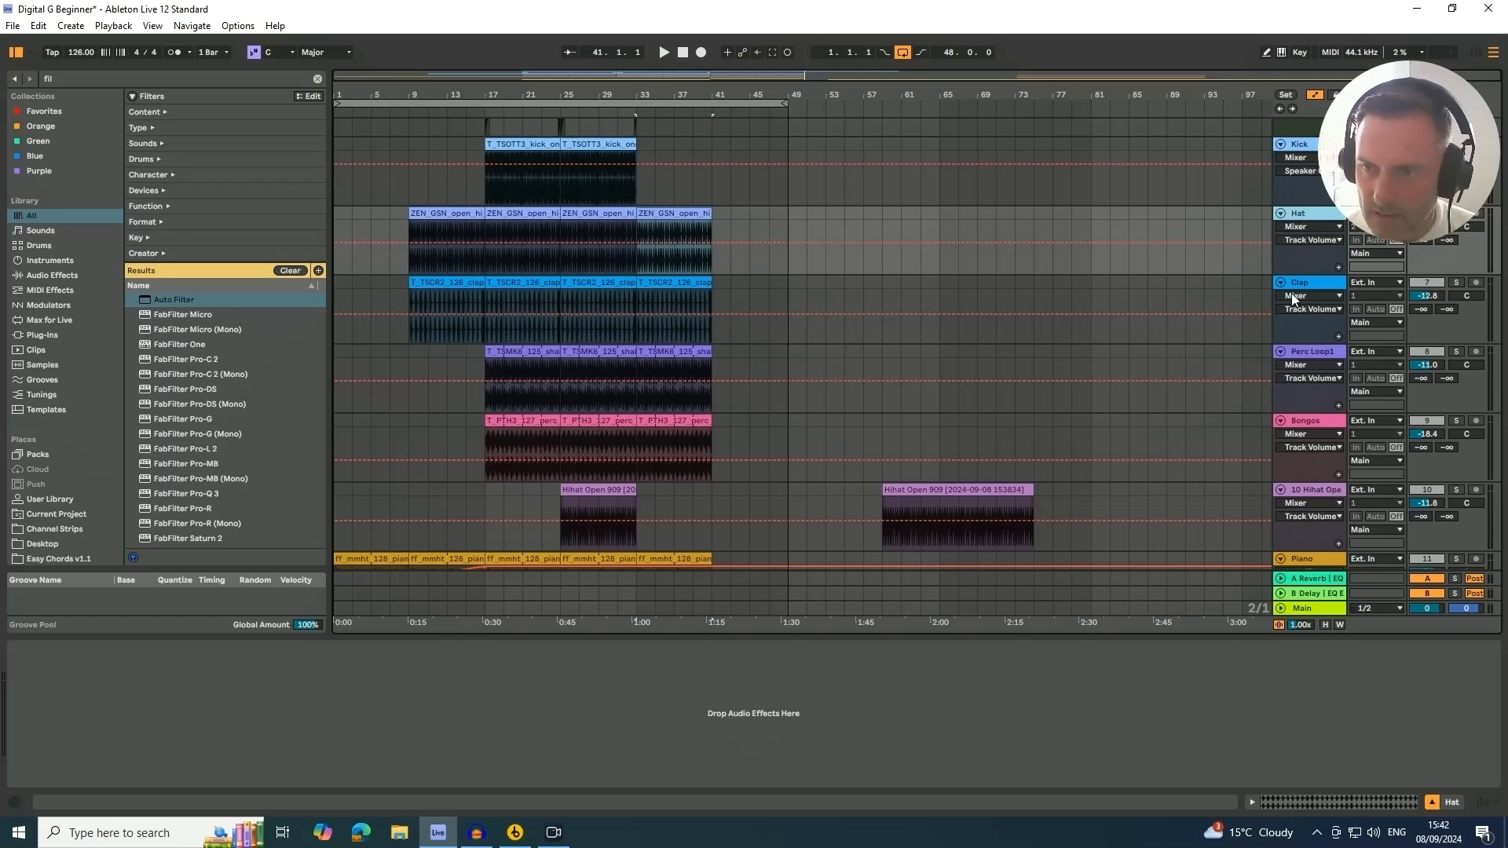
shift+click(1310, 491)
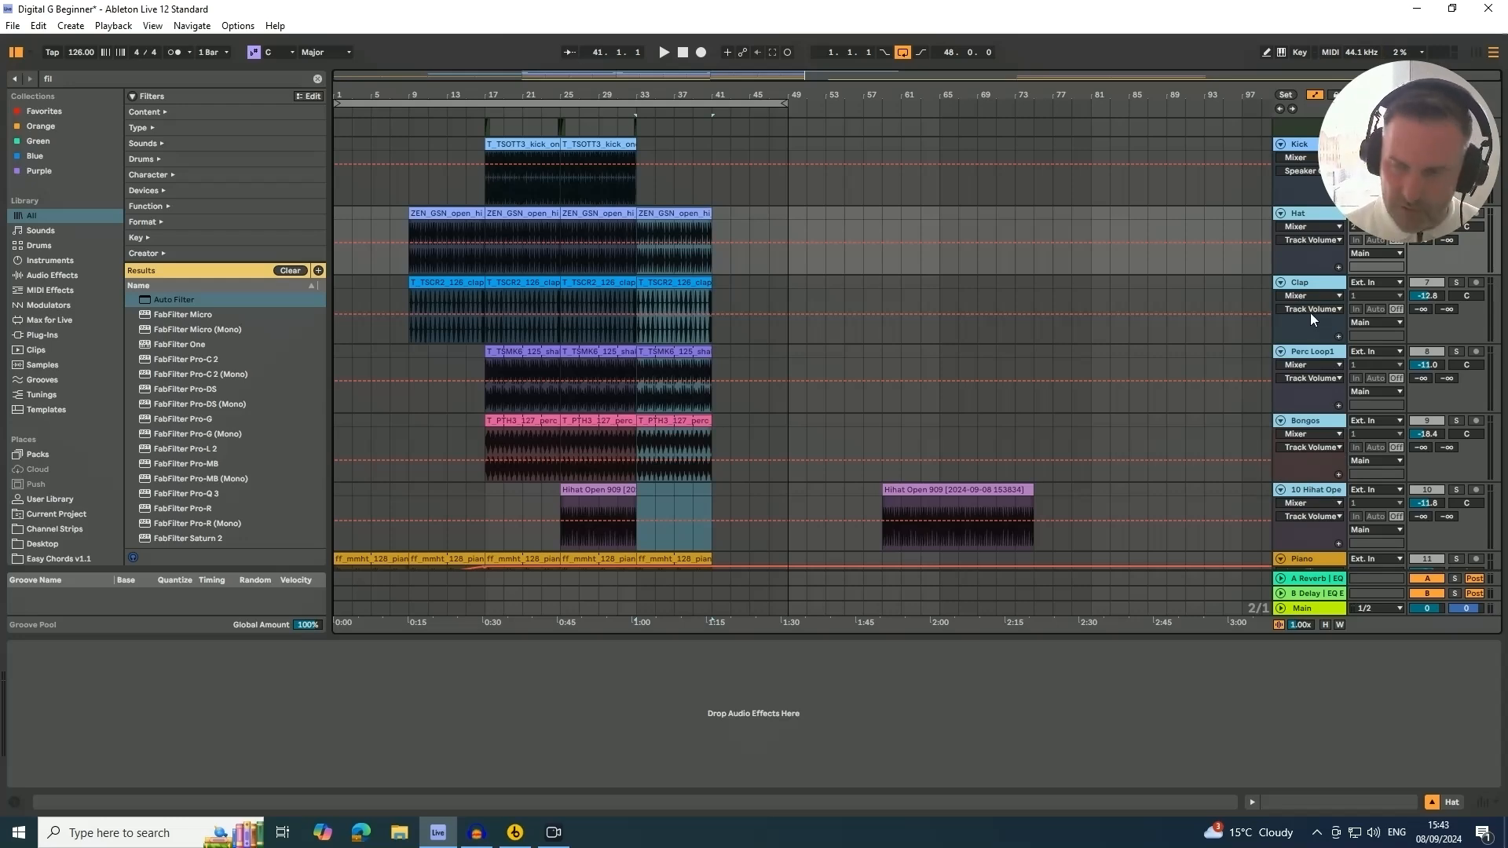
key(ctrl+g)
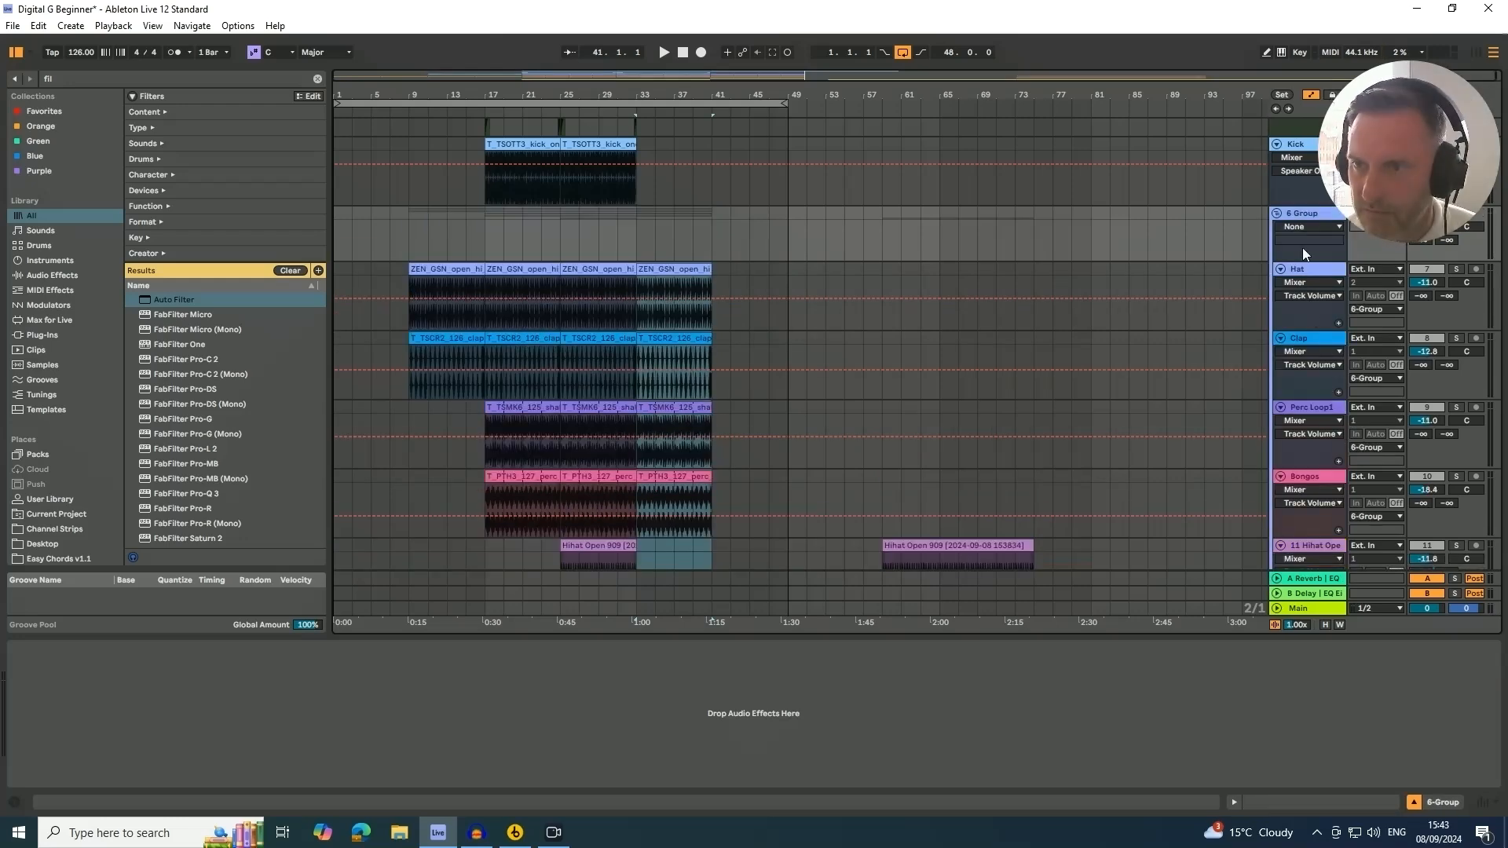
click(1309, 217)
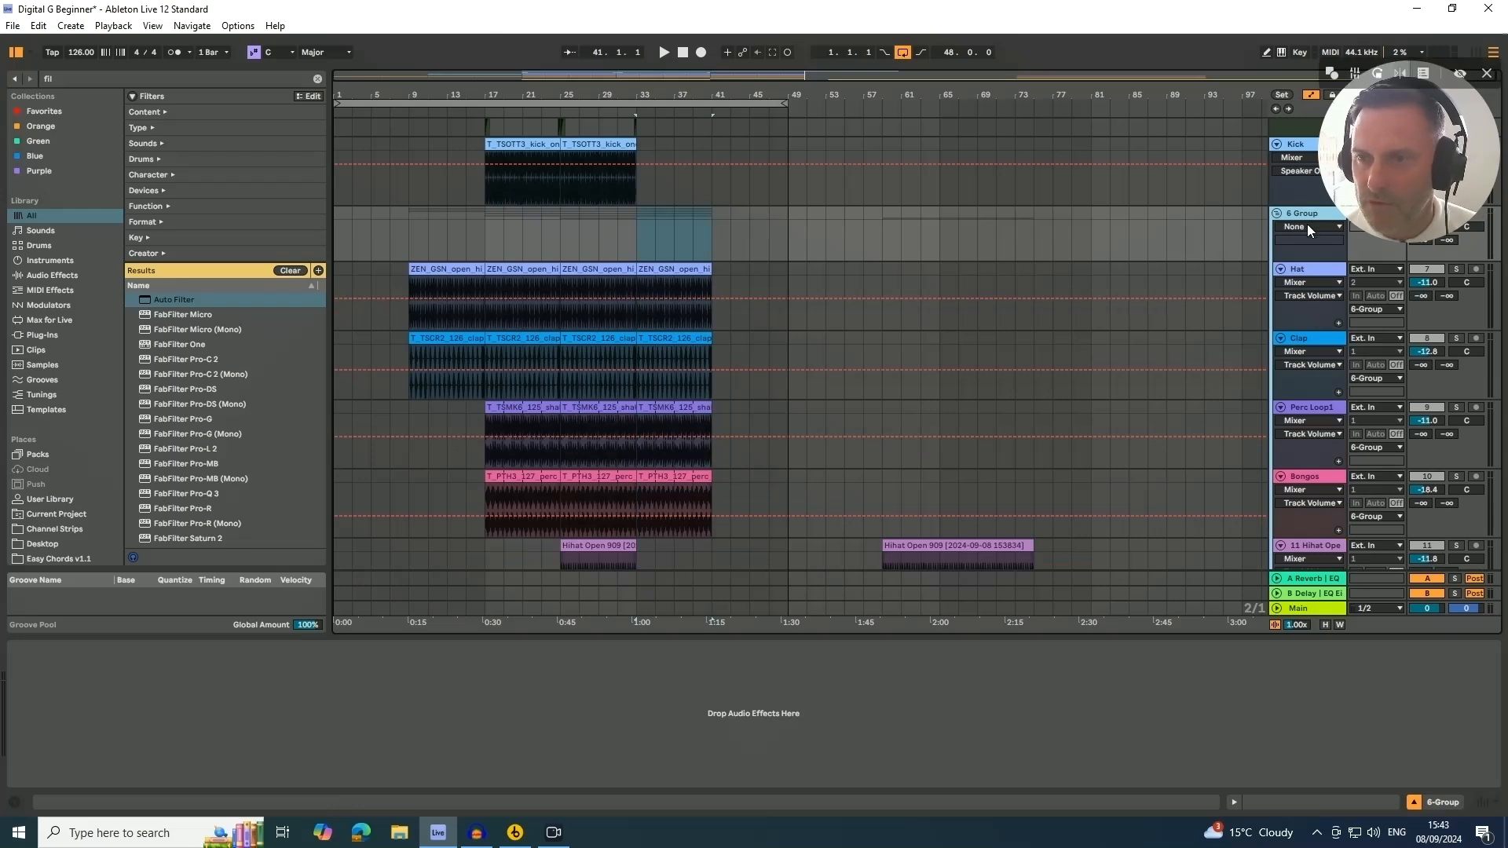
Rename the new group track as Percussion
key(ctrl+r)
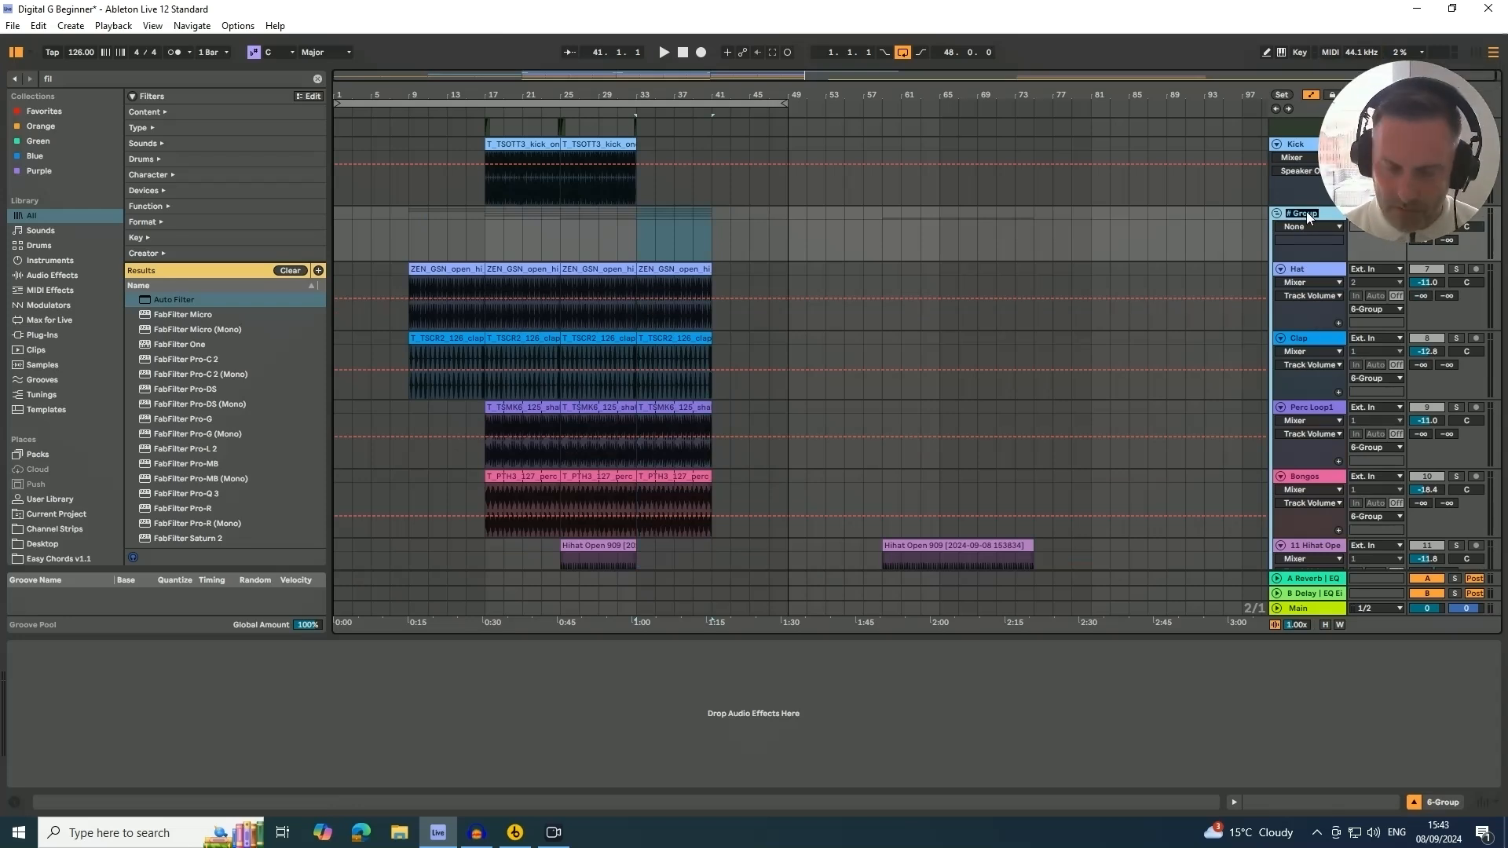
text(Percussion)
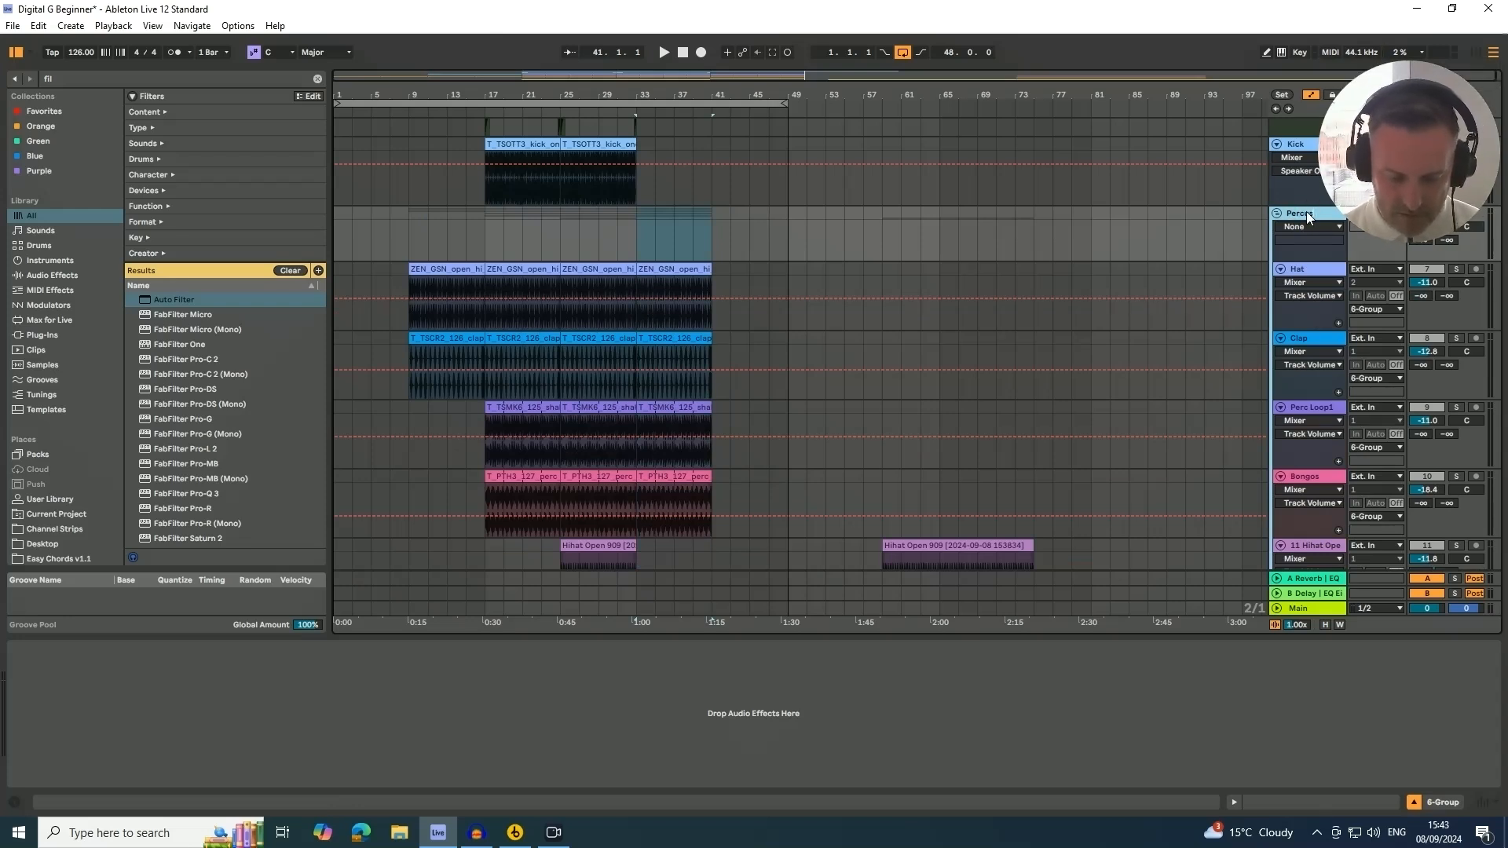
key(Return)
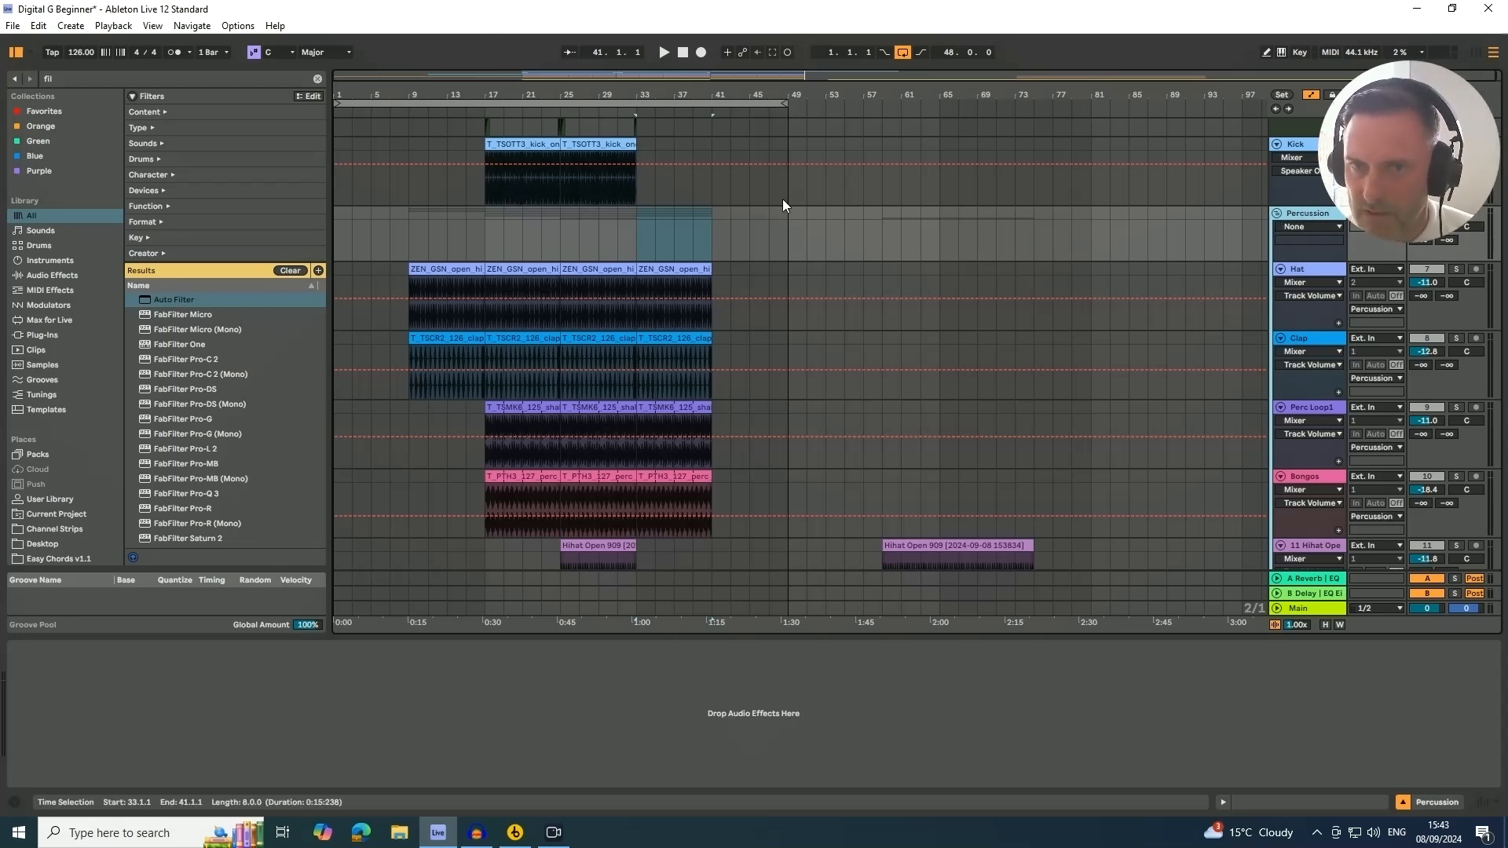
Search the browser for filter and load an Auto Filter onto the Percussion group track
click(58, 78)
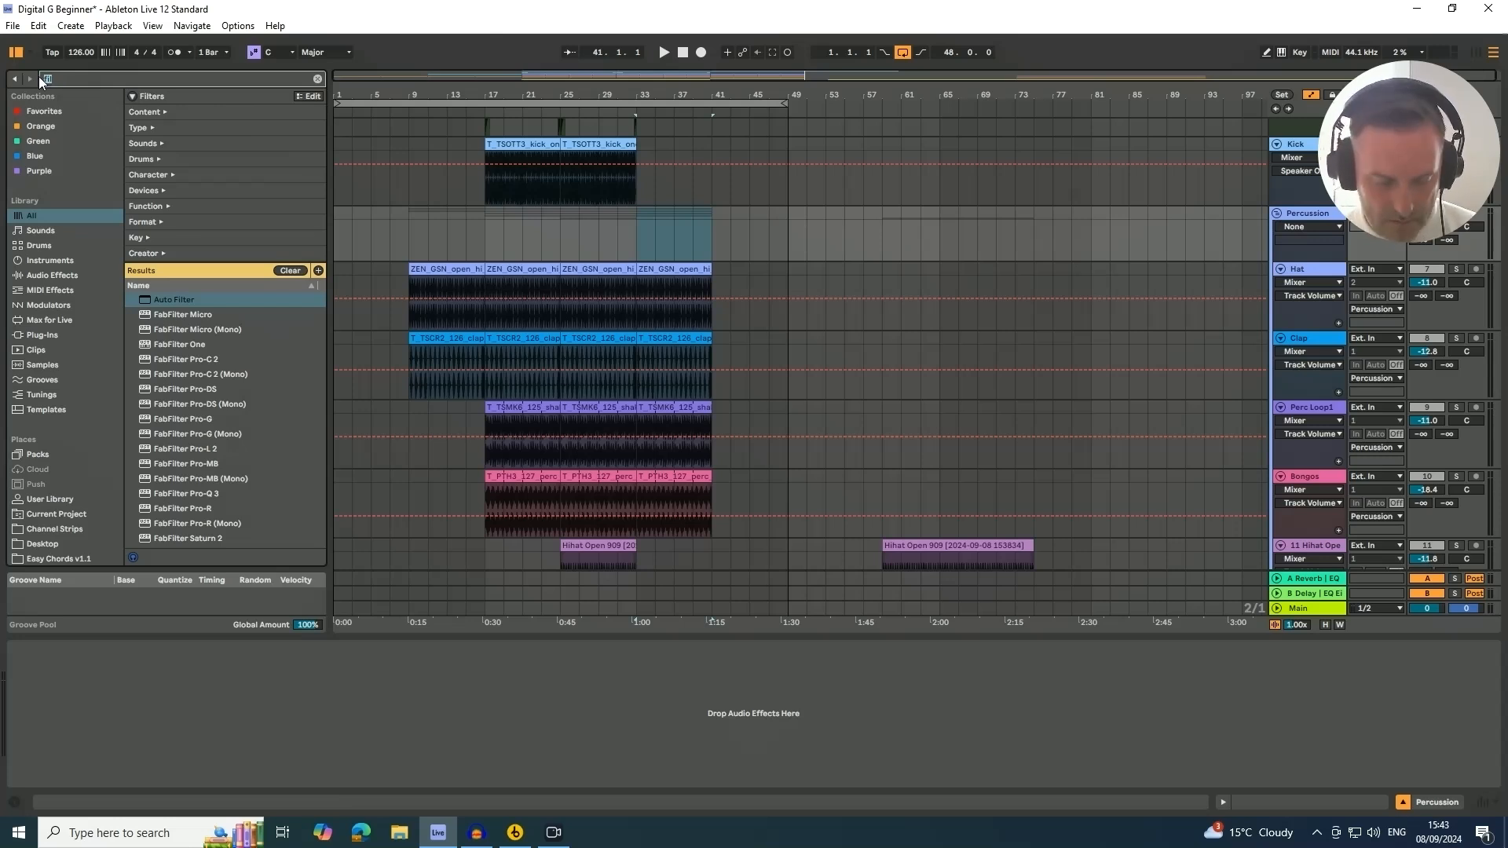
text(filter)
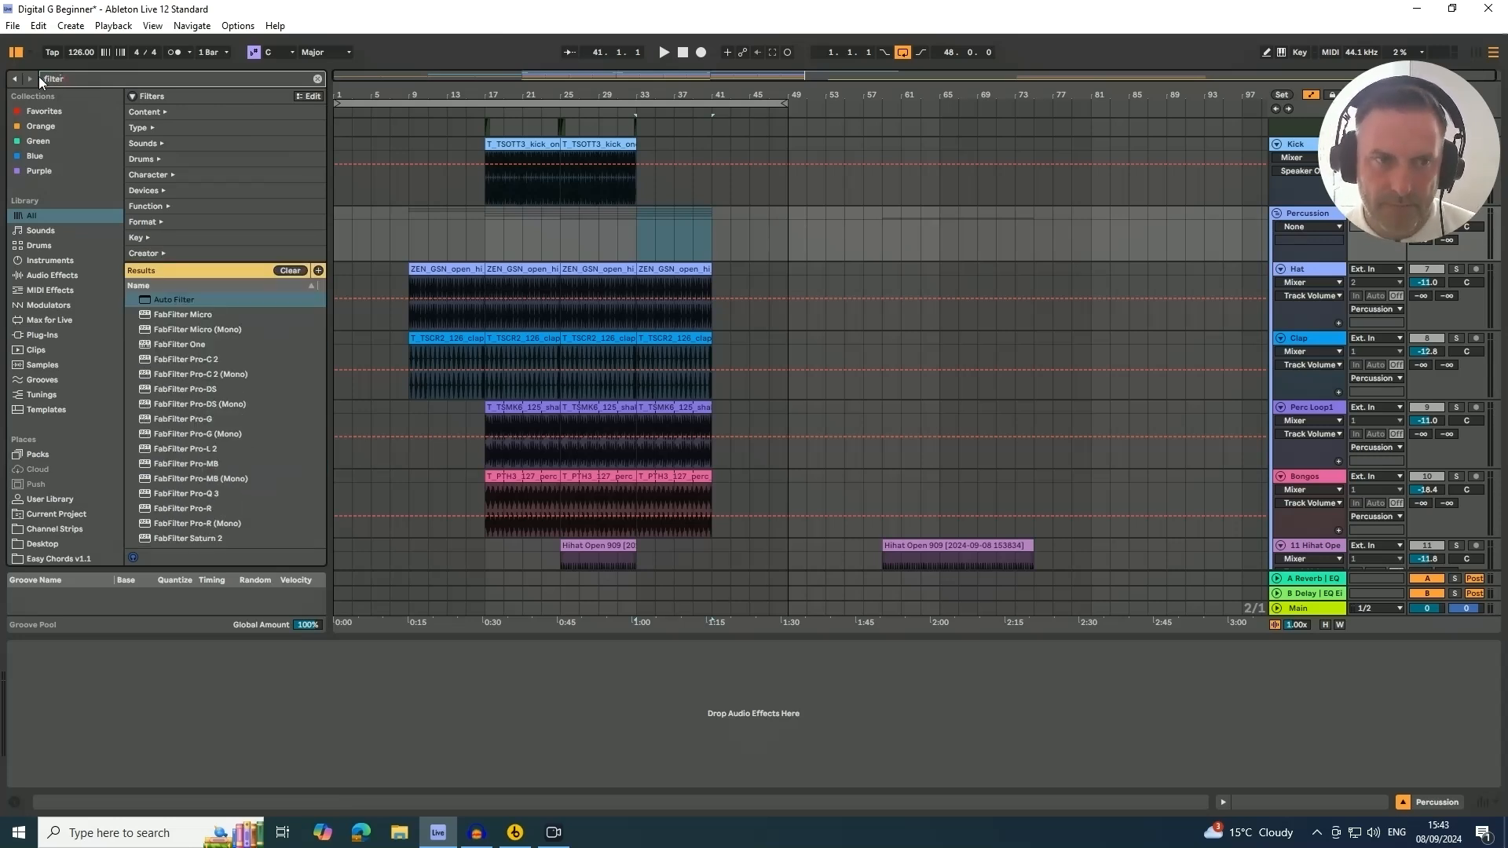
click(167, 295)
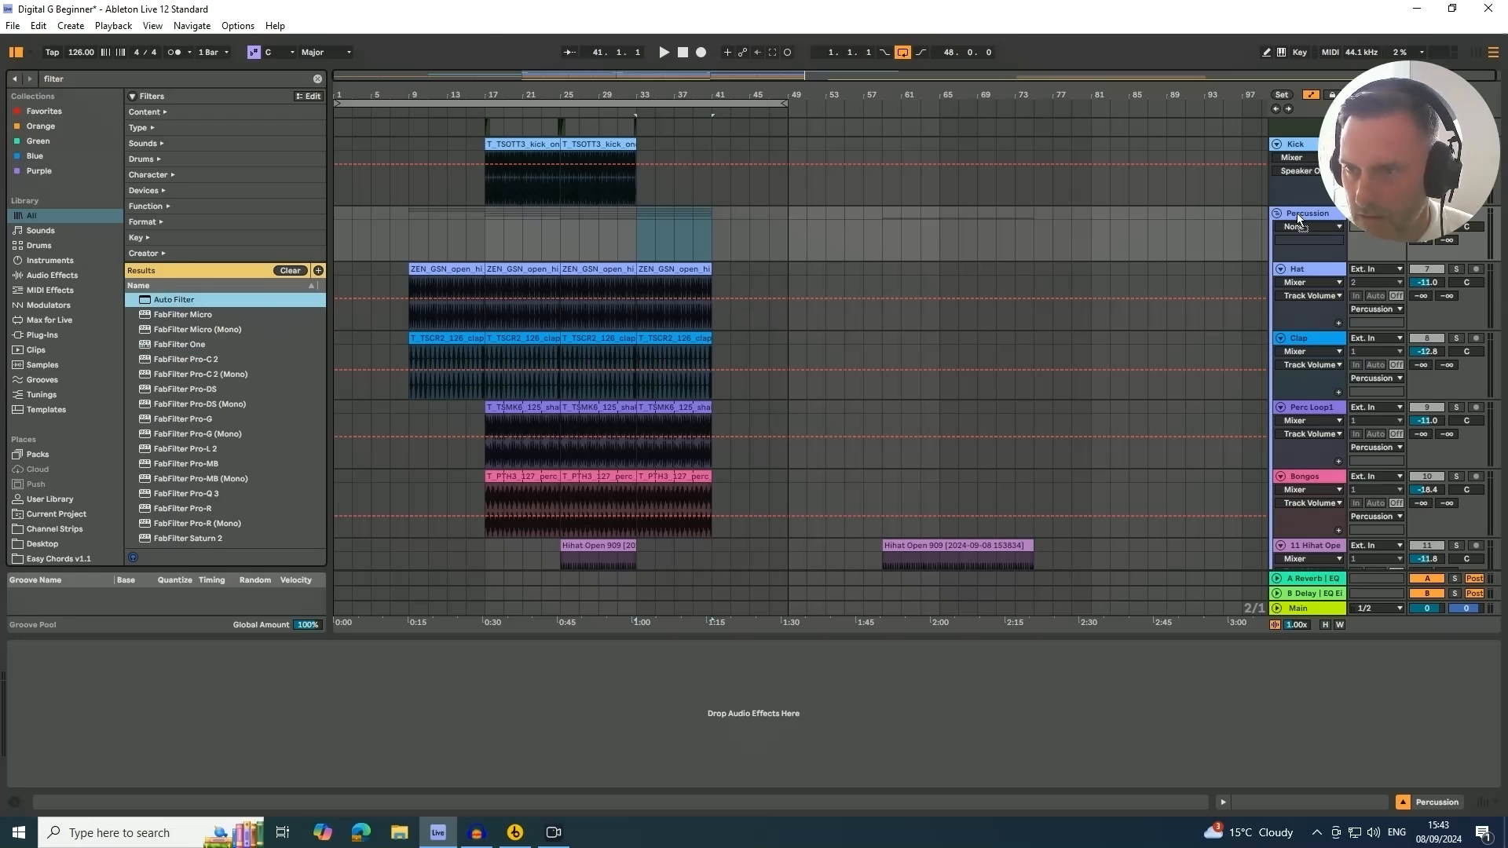
key(Return)
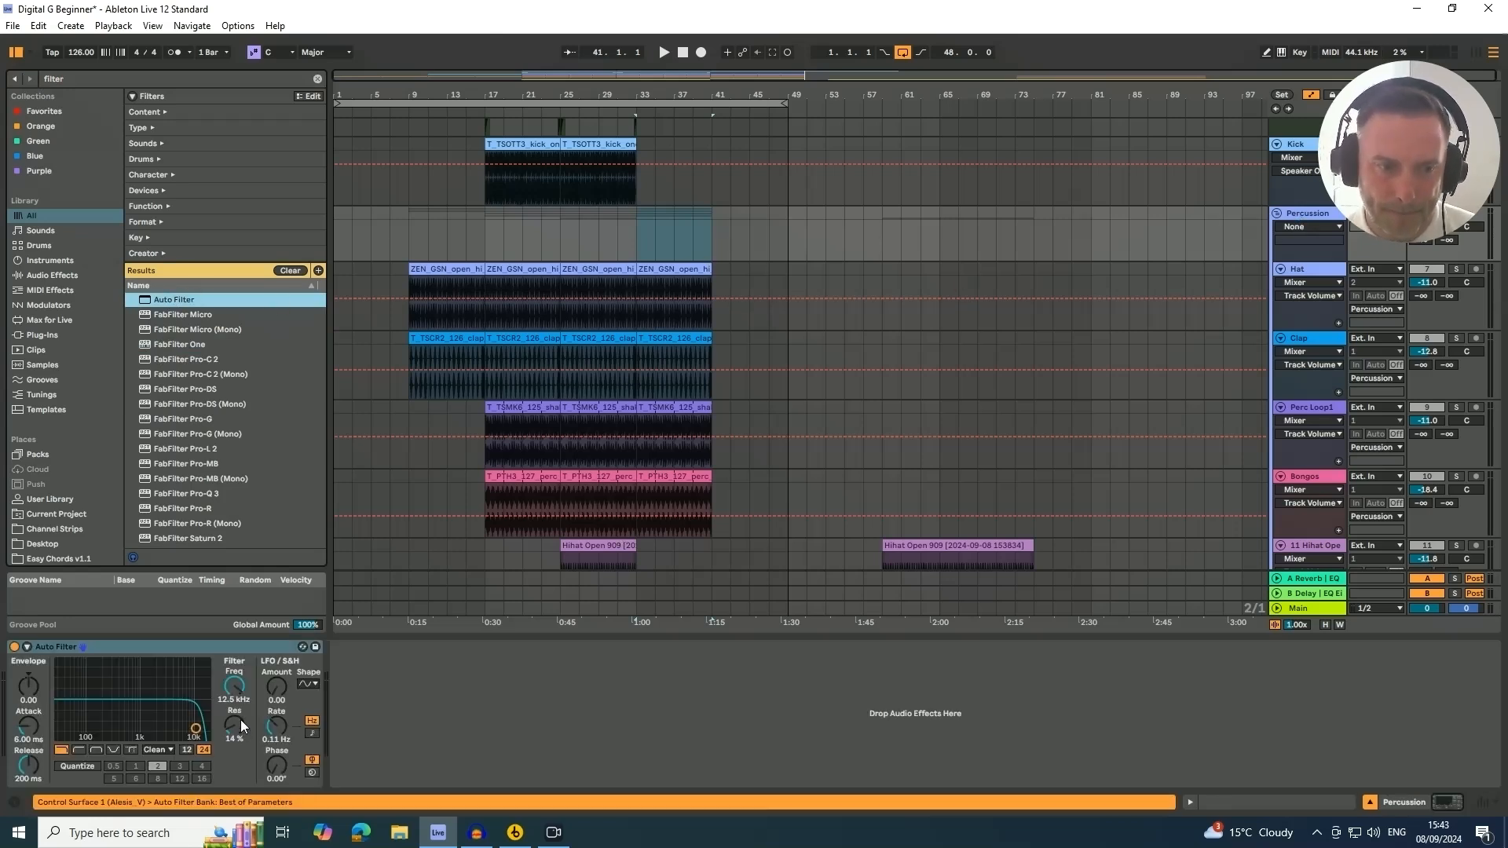
Automate the Percussion filter frequency to sweep down from 19.9 kHz at bar 33 to about 719 Hz at bar 41
drag(239, 695, 285, 677)
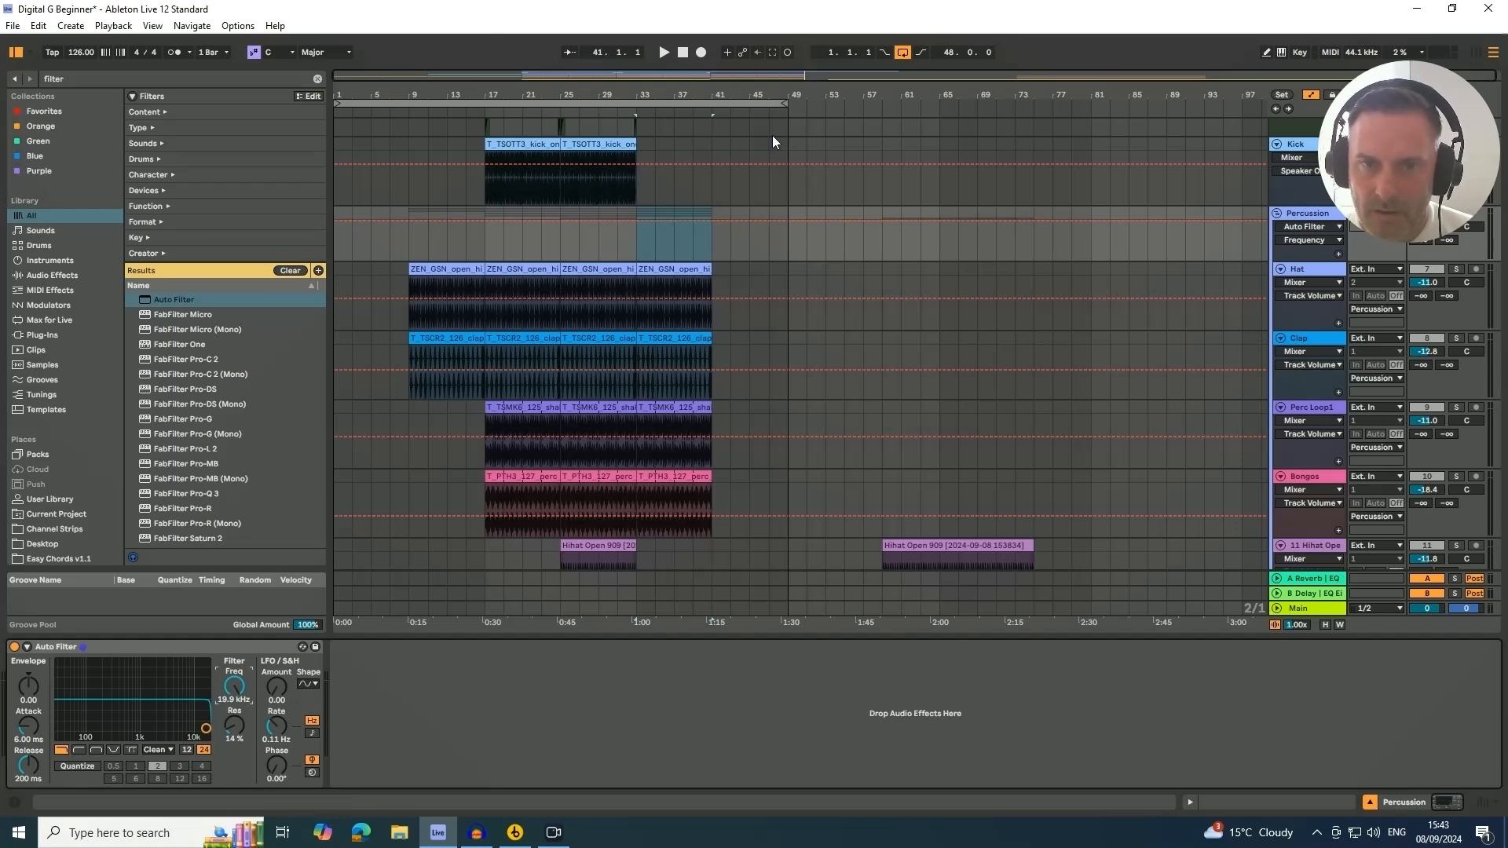
click(635, 223)
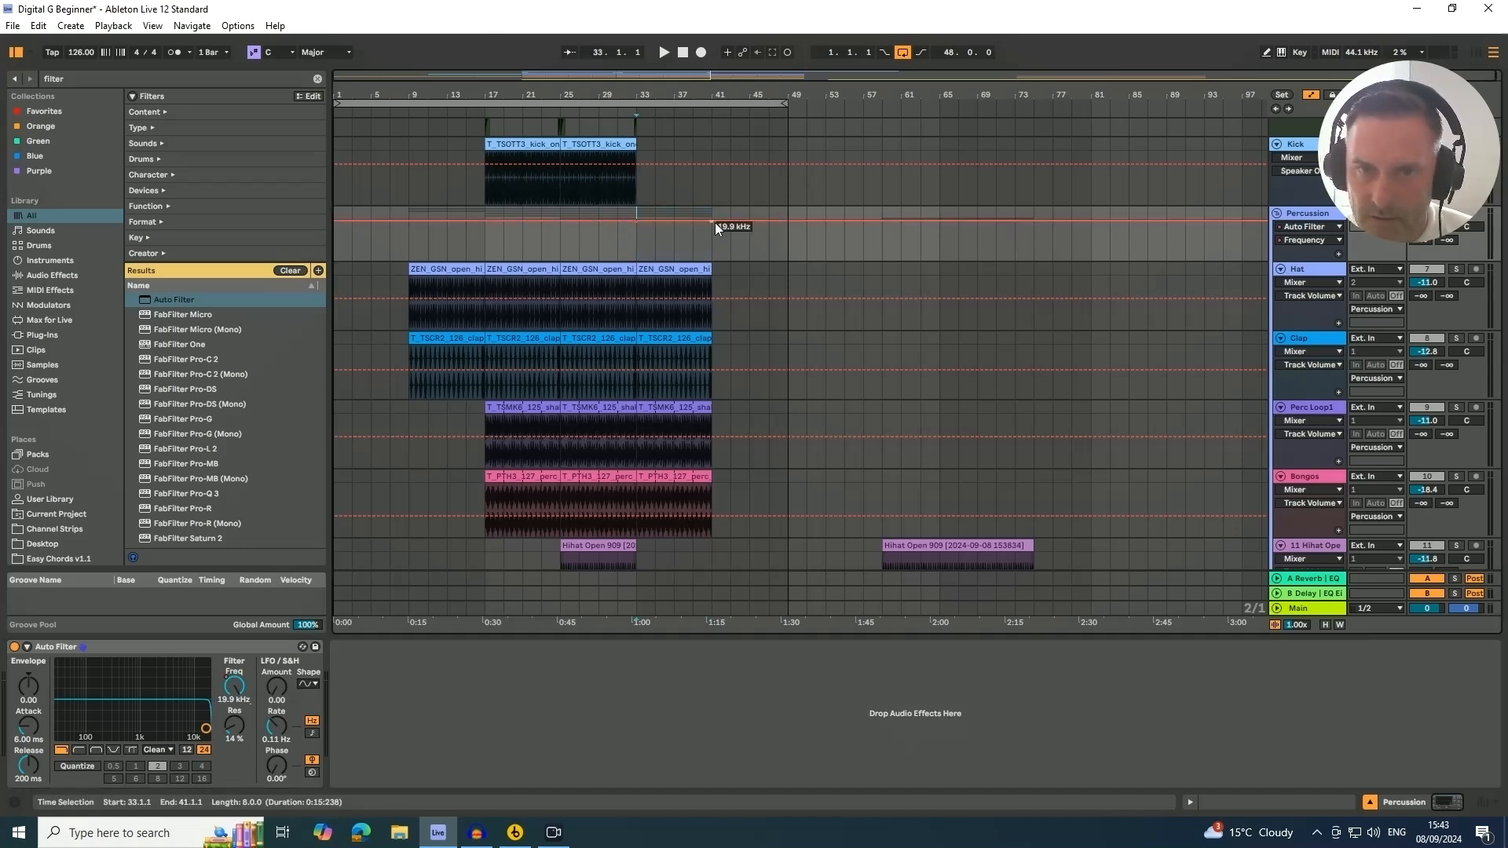
drag(713, 223, 712, 238)
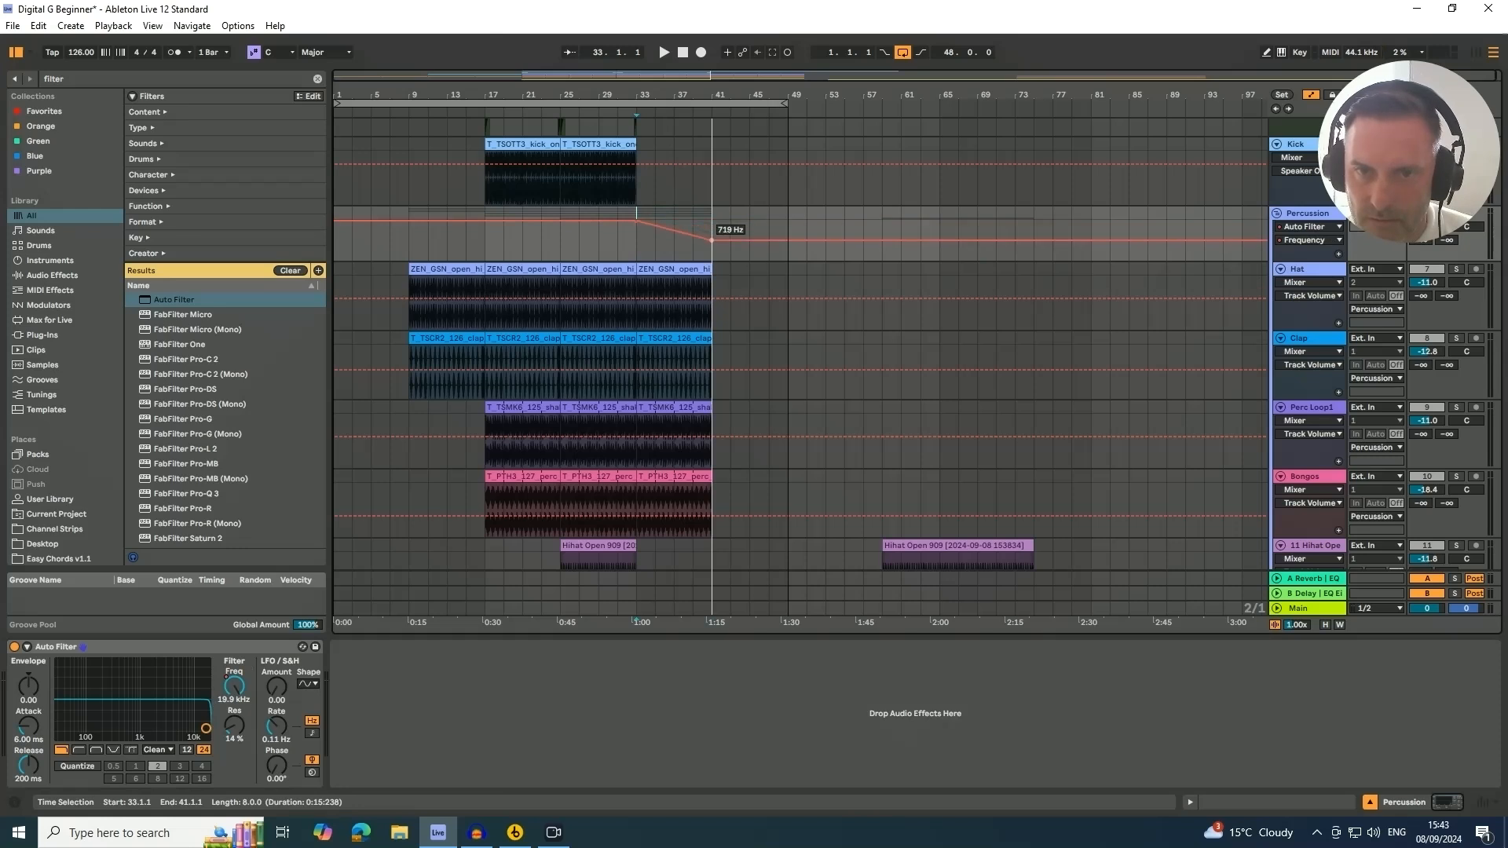
Play the arrangement from around bar 31 to audition the percussion filter sweep
click(623, 110)
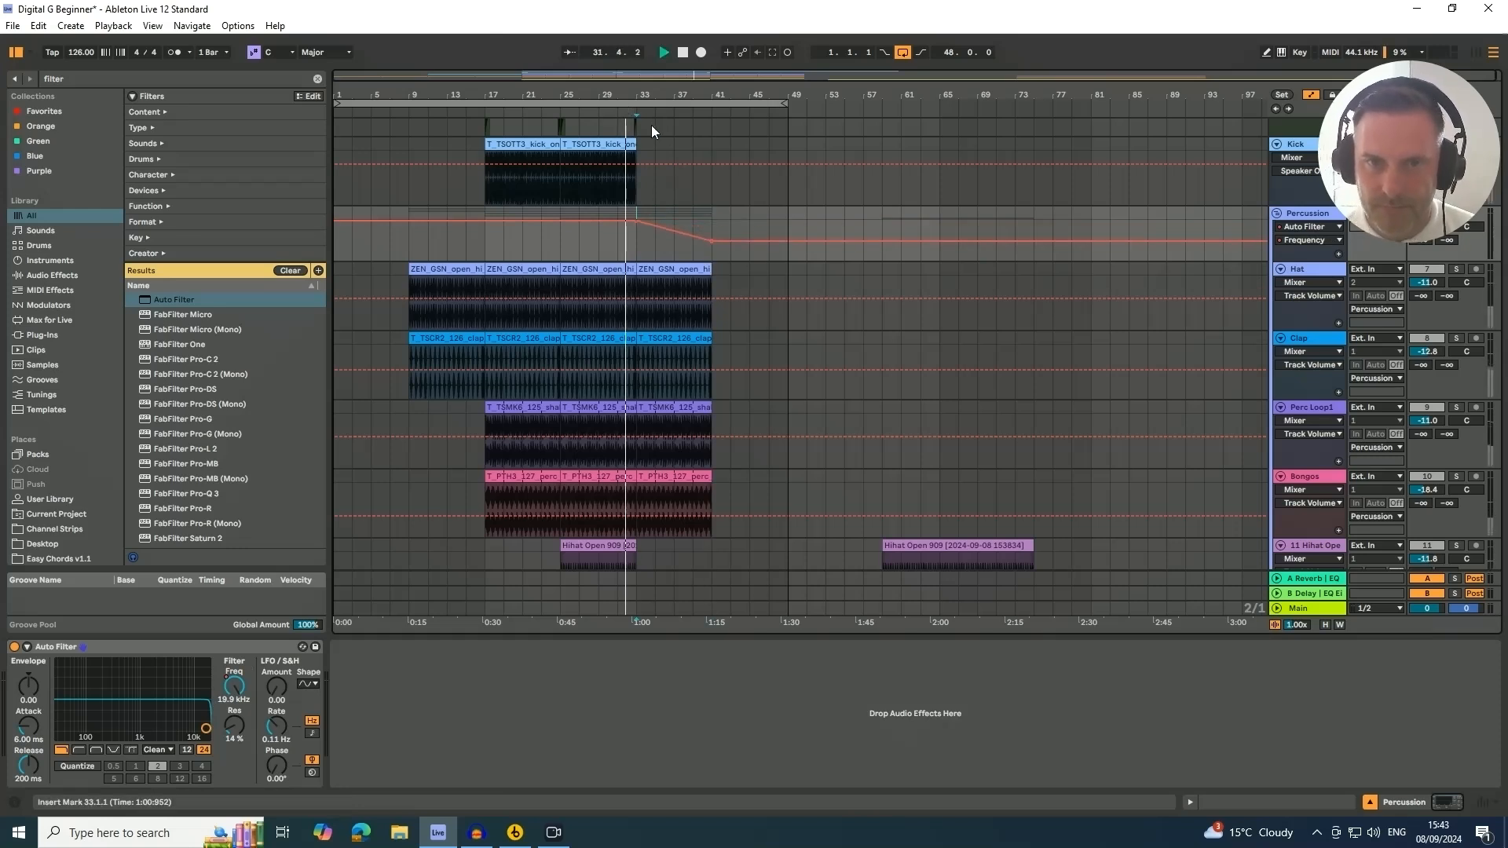
double_click(1454, 340)
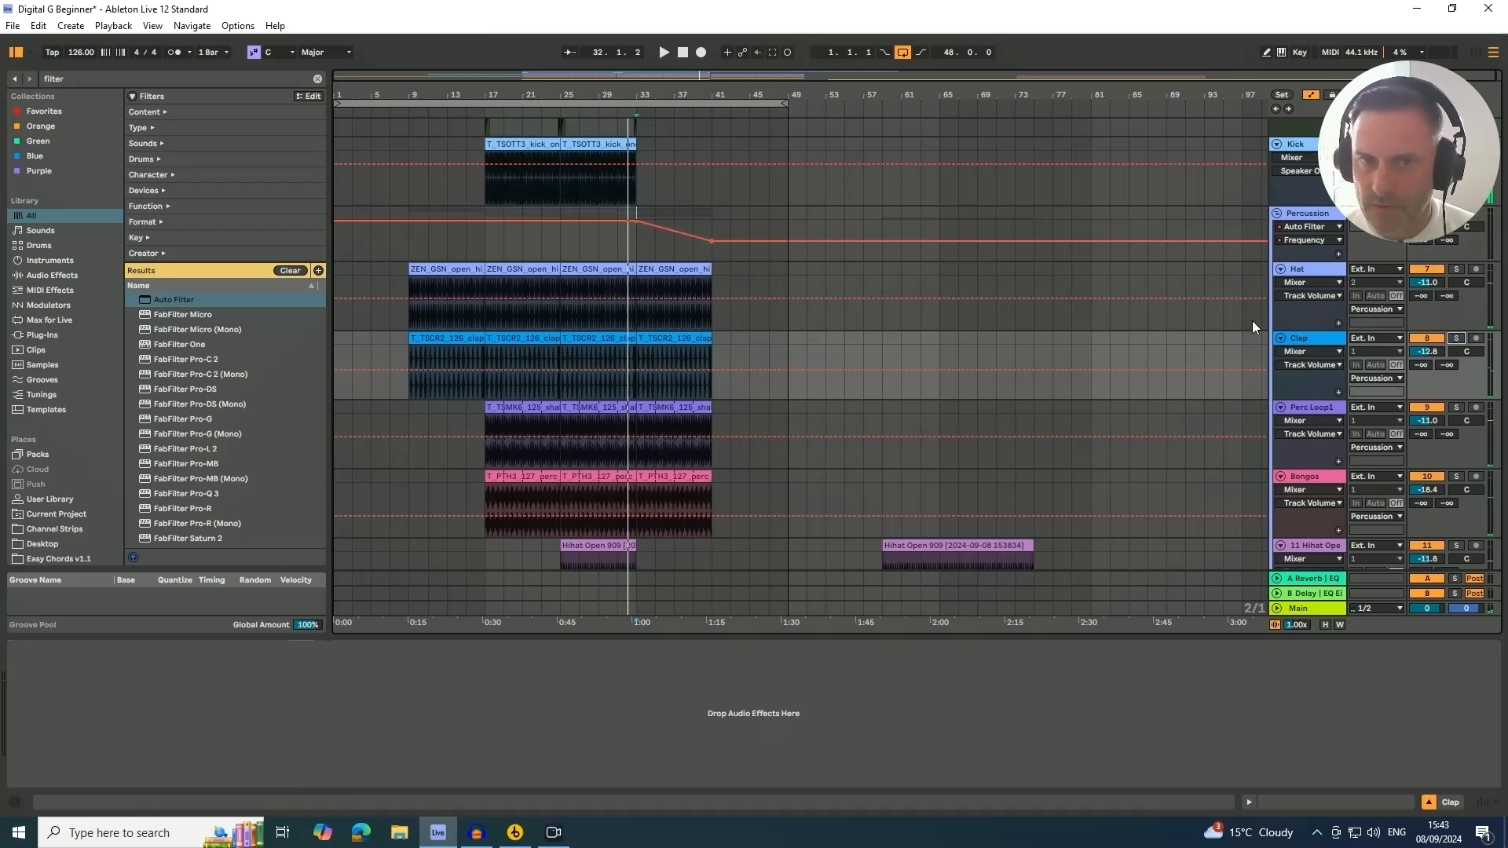
click(610, 111)
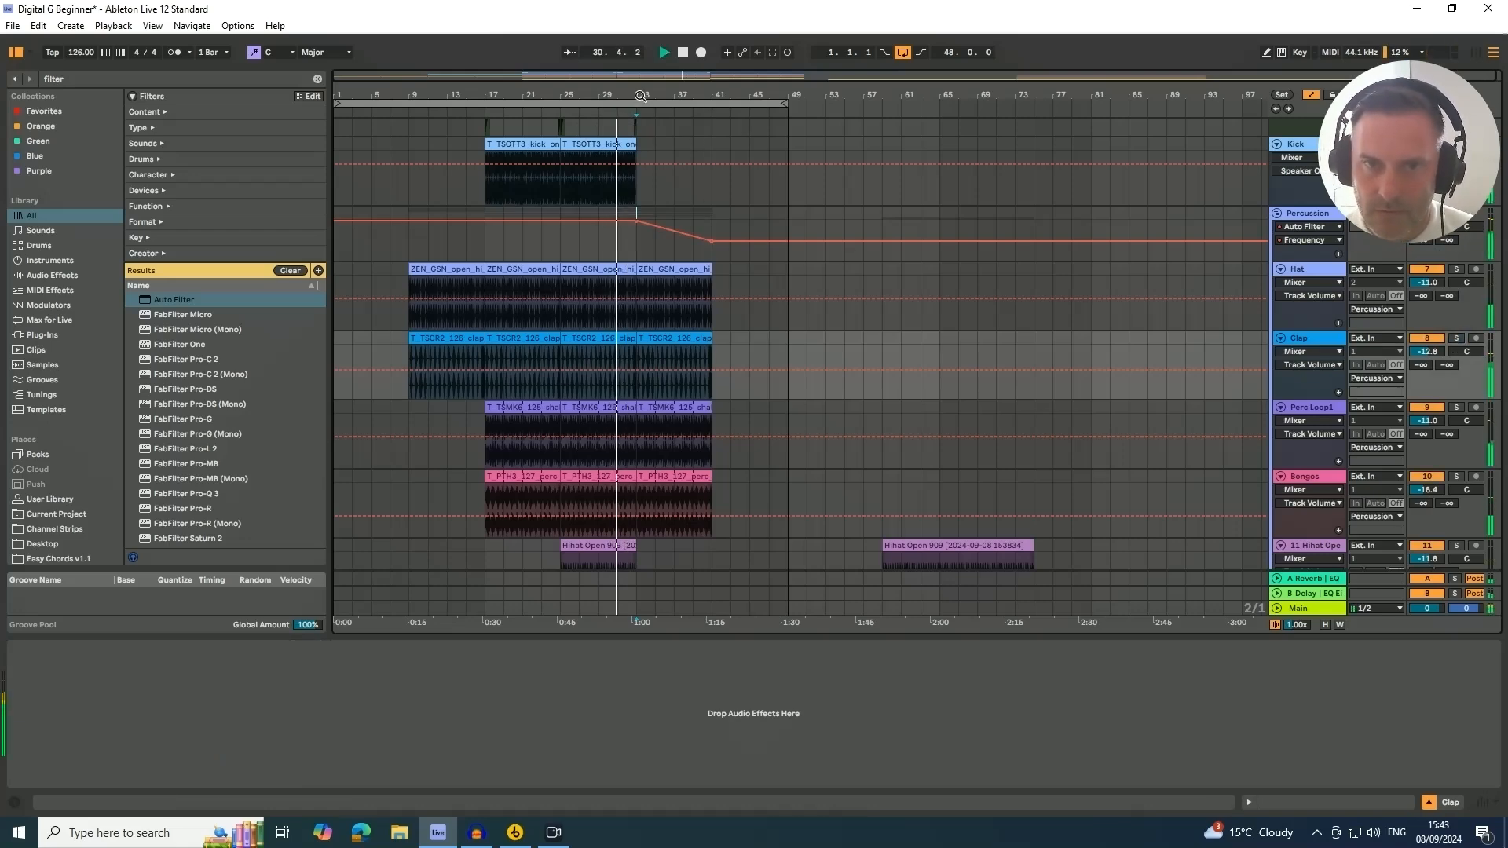
drag(683, 114, 656, 211)
Automate the Vocal track's Auto Filter frequency to rise from about 1.75 kHz to 2.57 kHz across the vocal hook clip
scroll(717, 243, down, 10)
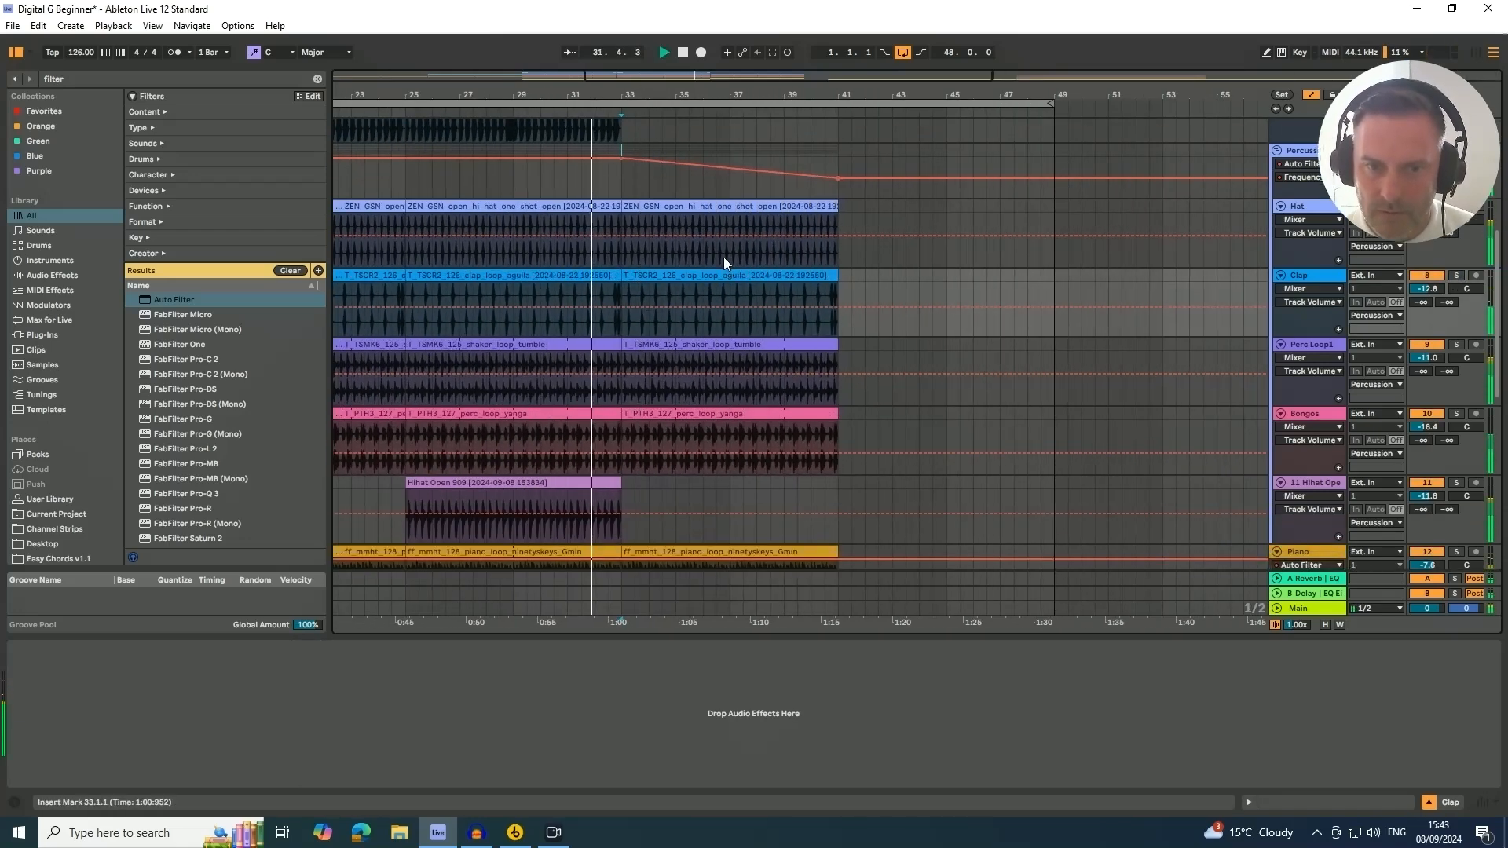
scroll(713, 238, down, 3)
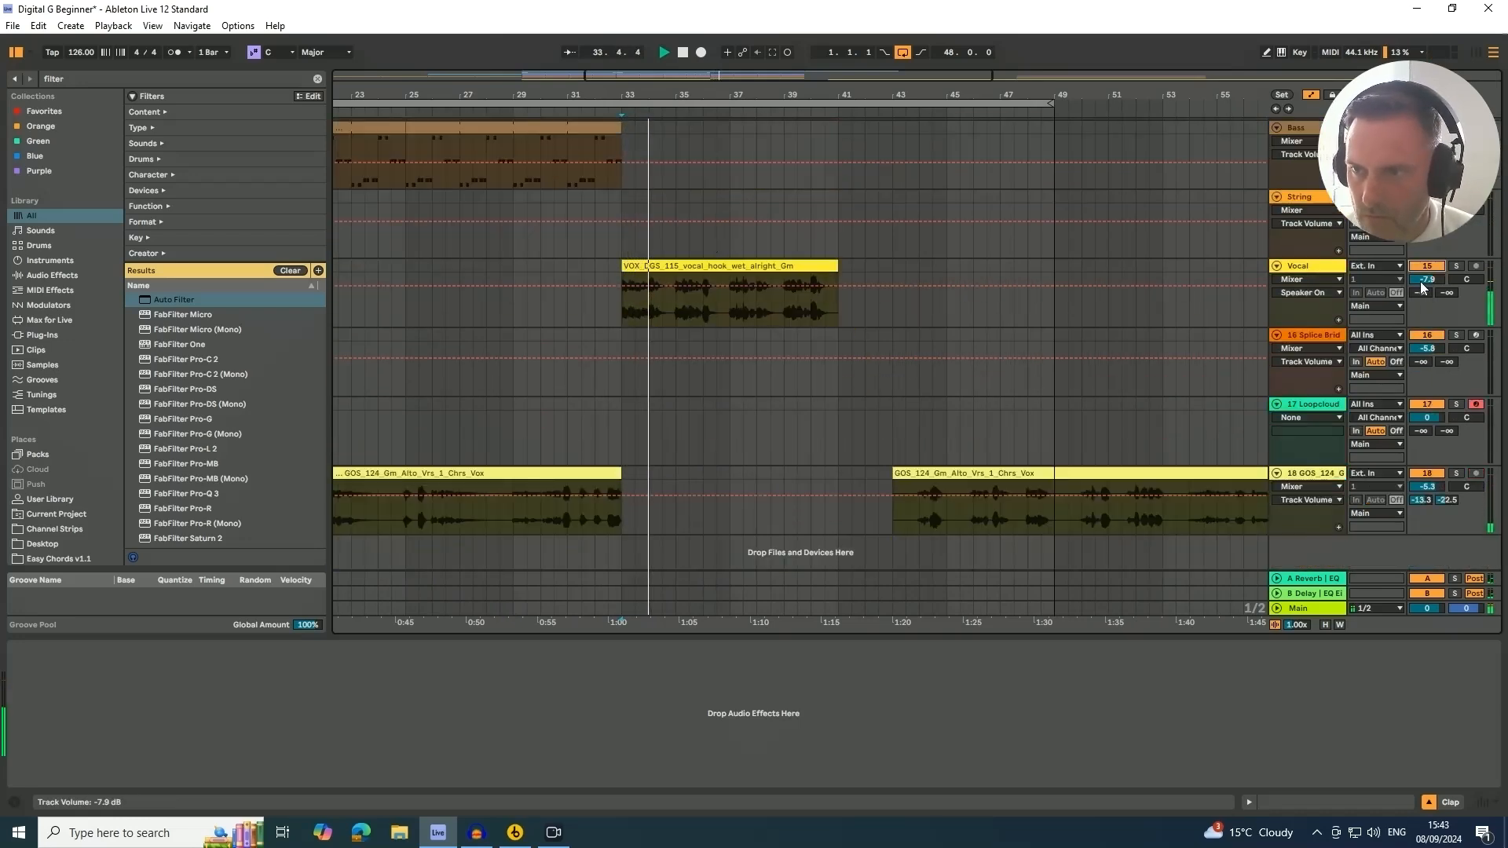
click(1314, 268)
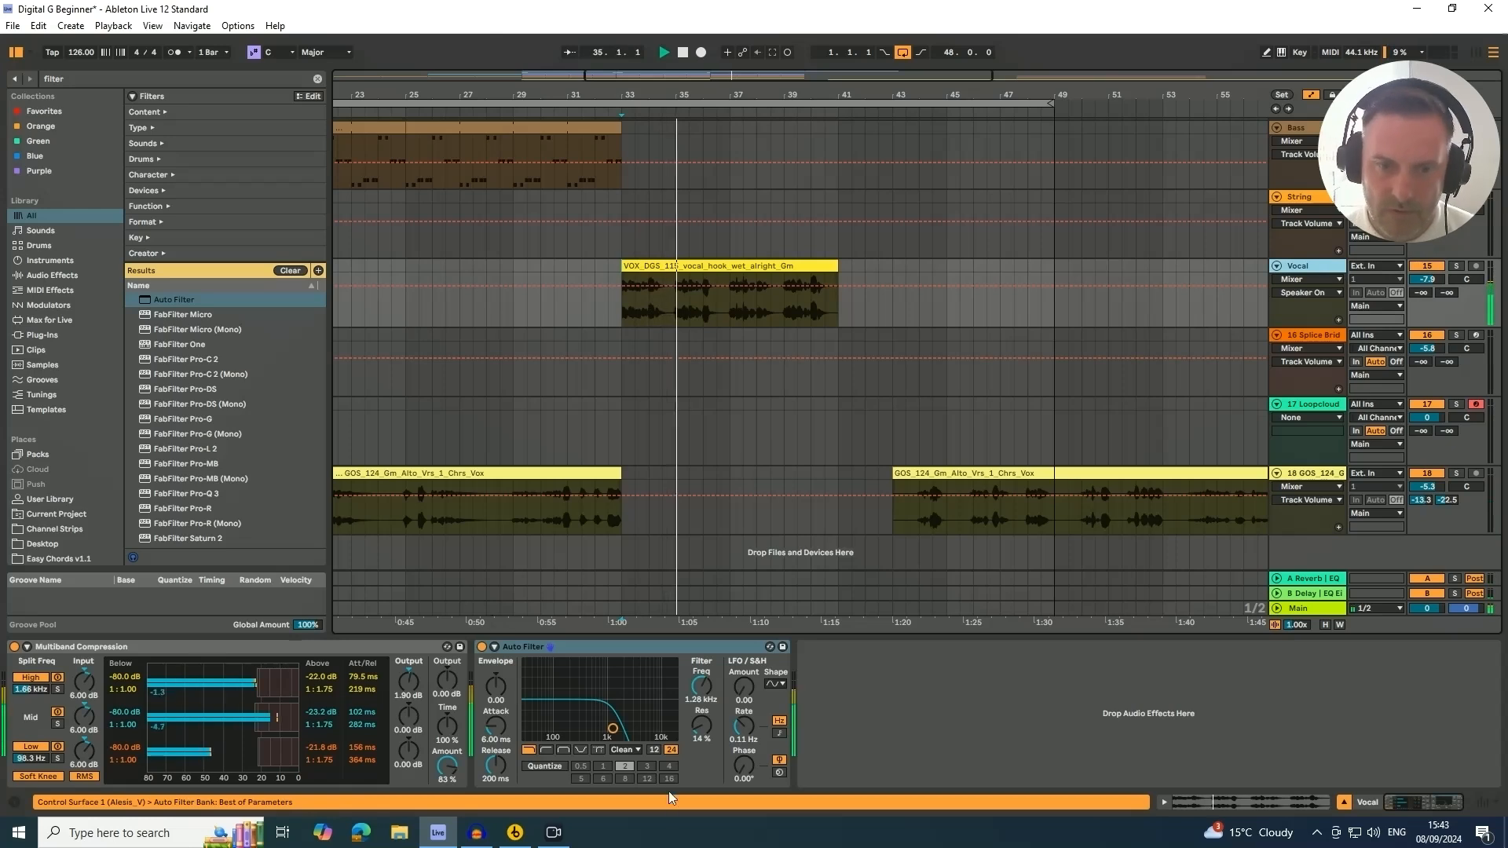
click(699, 690)
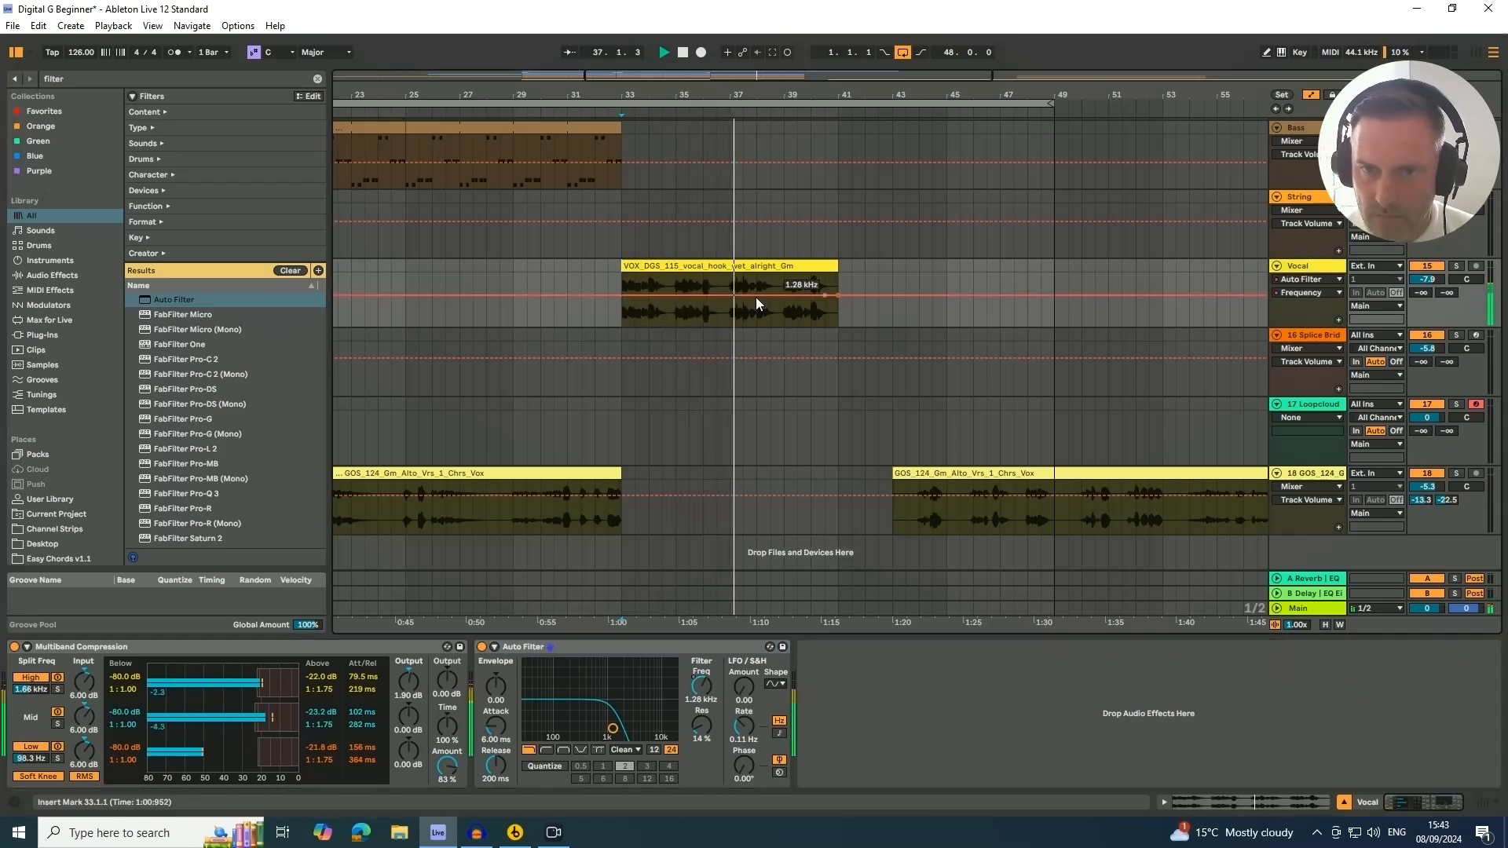
drag(625, 297, 626, 289)
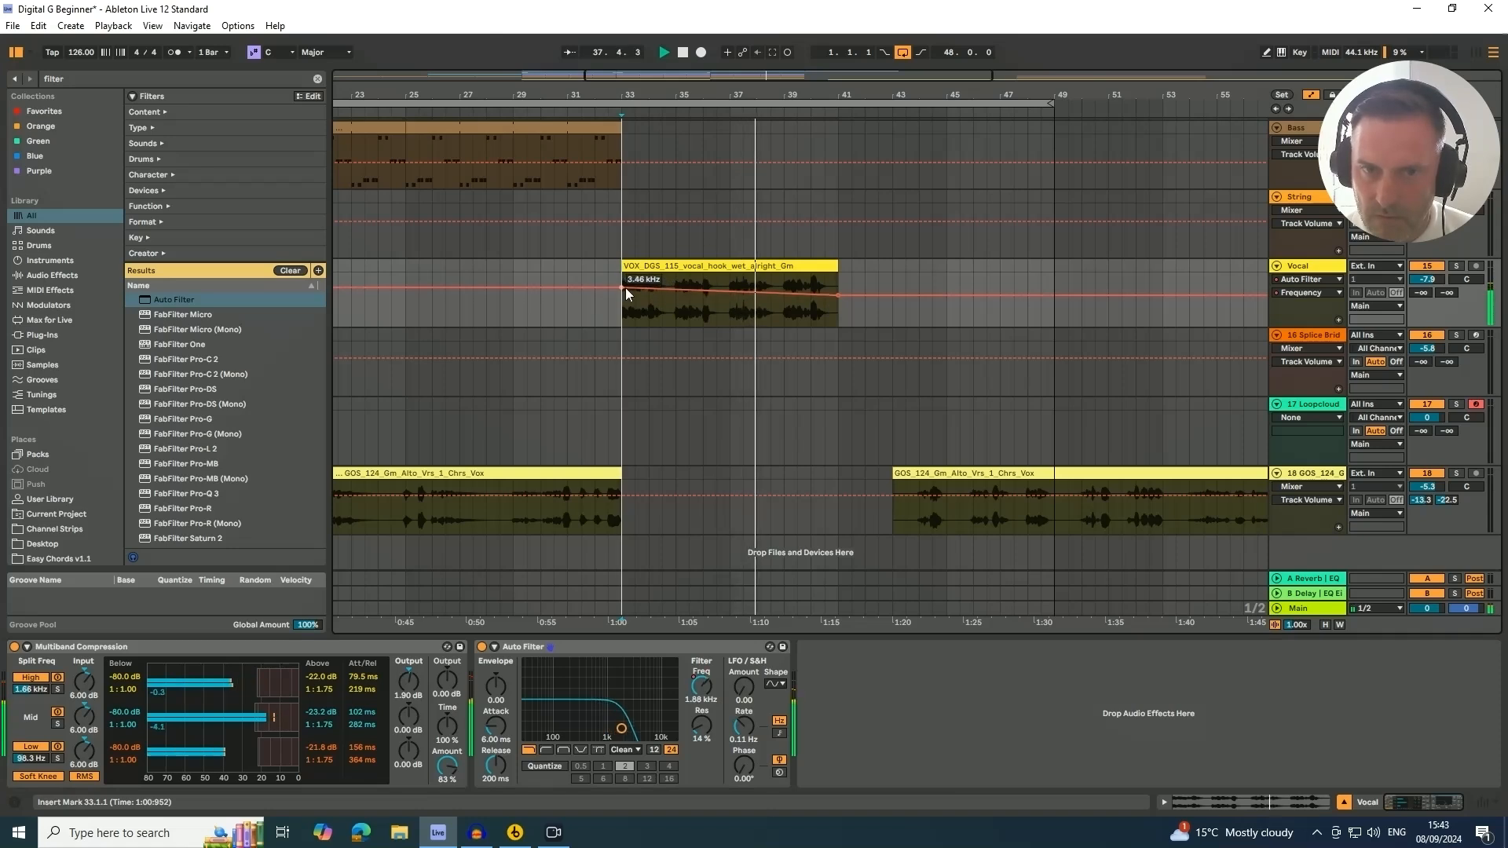
click(772, 295)
drag(834, 295, 835, 289)
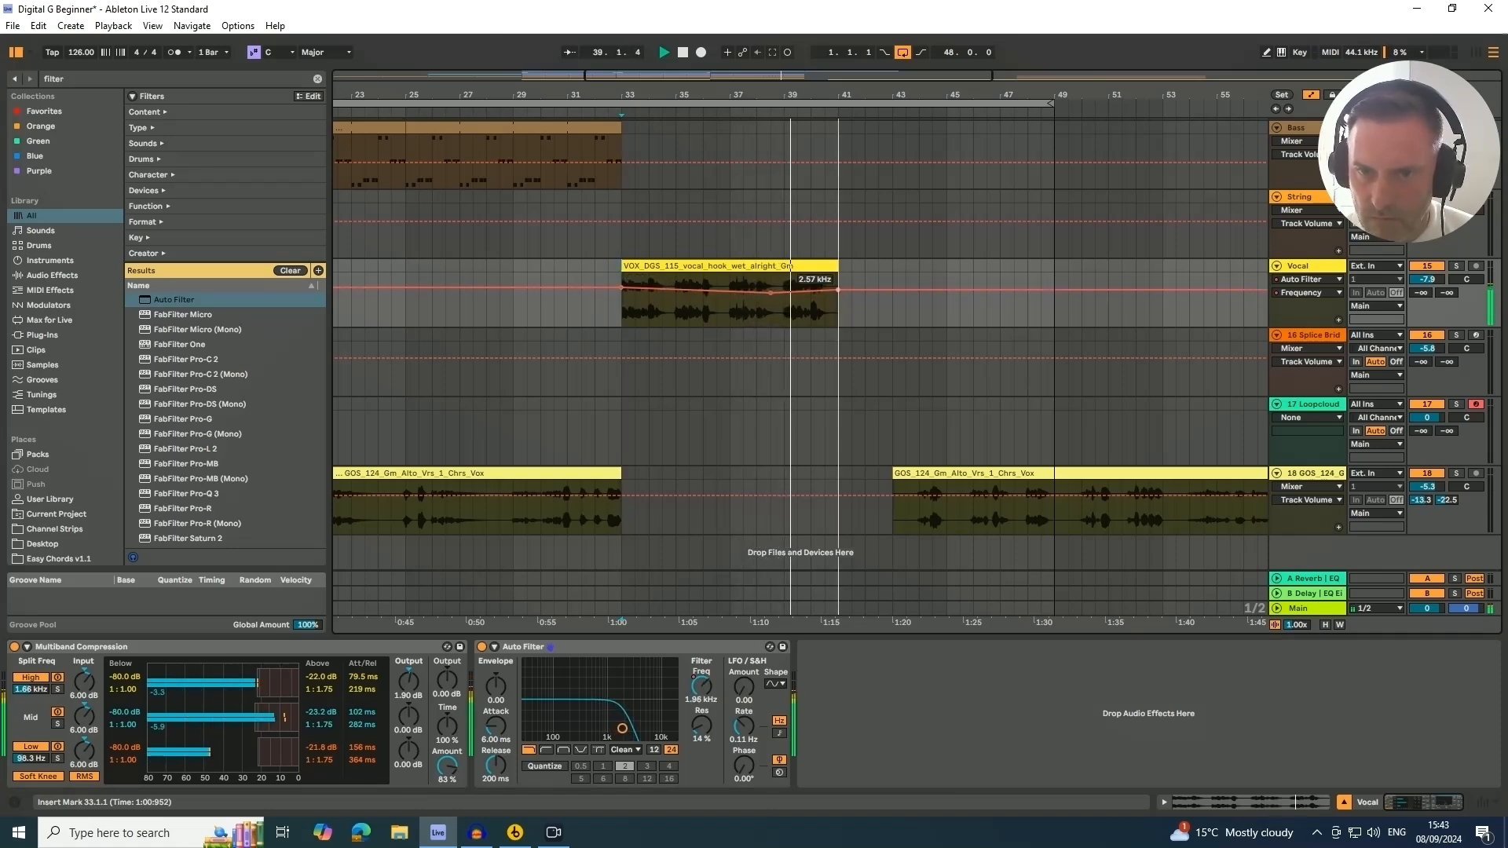
Duplicate the vocal hook clip so it continues from bar 41 to bar 49
click(812, 267)
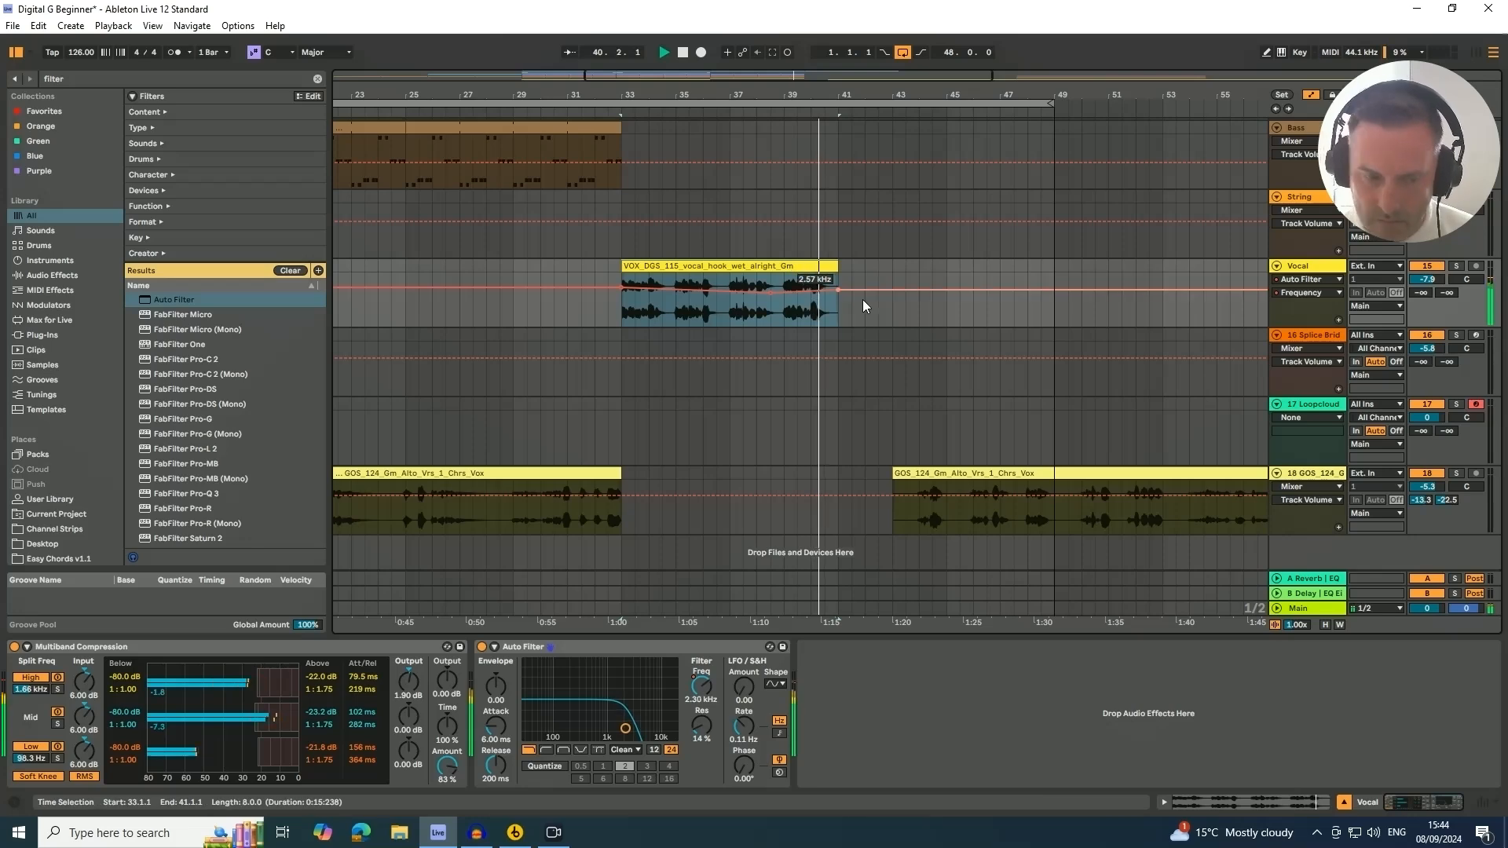
key(ctrl+d)
Enlarge the Percussion track and raise the filter sweep's end point at bar 41 slightly
scroll(830, 340, up, 12)
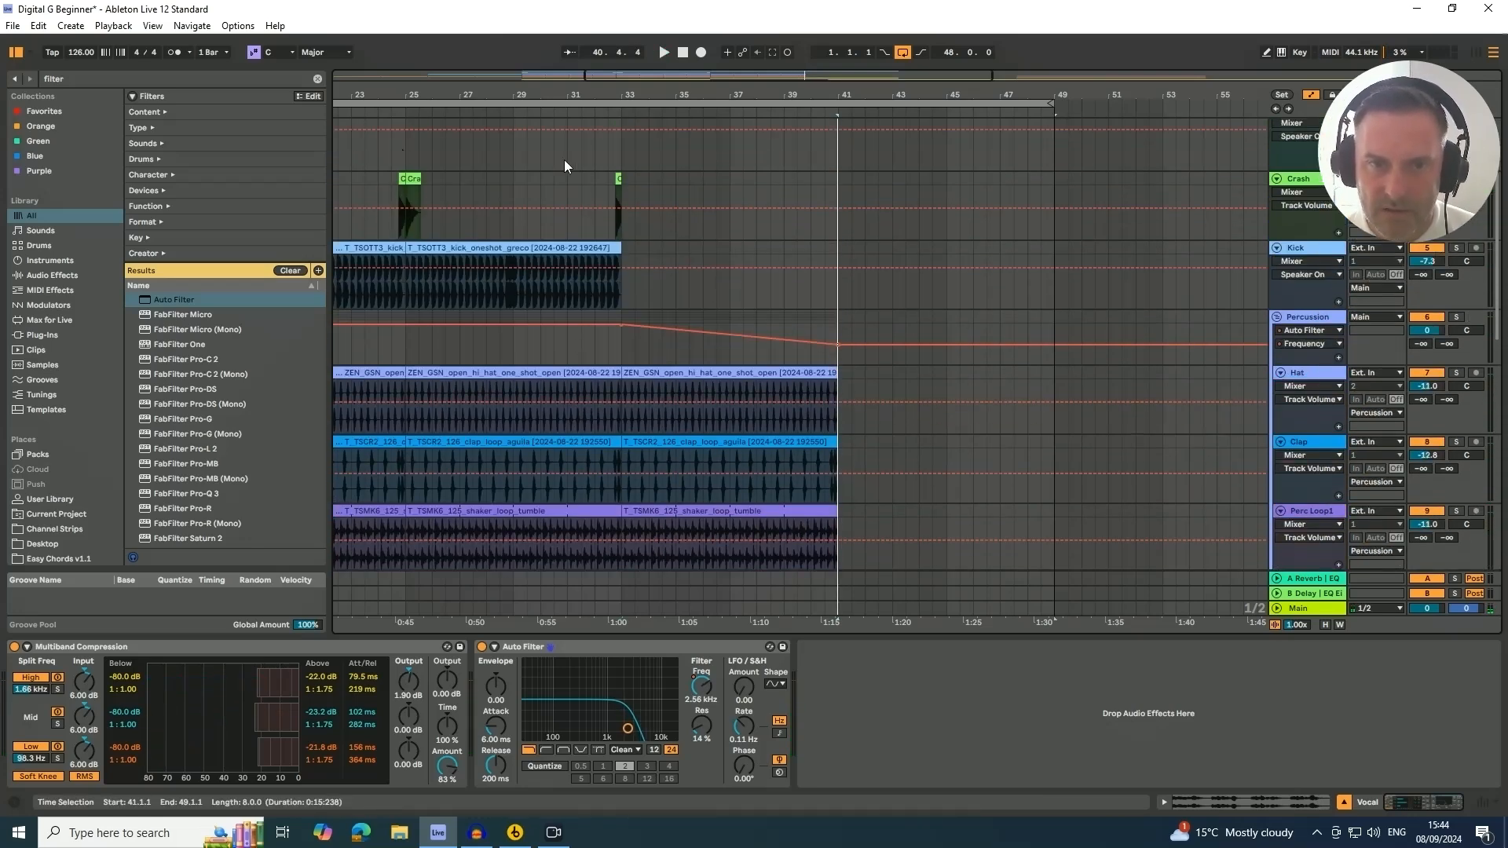
click(600, 114)
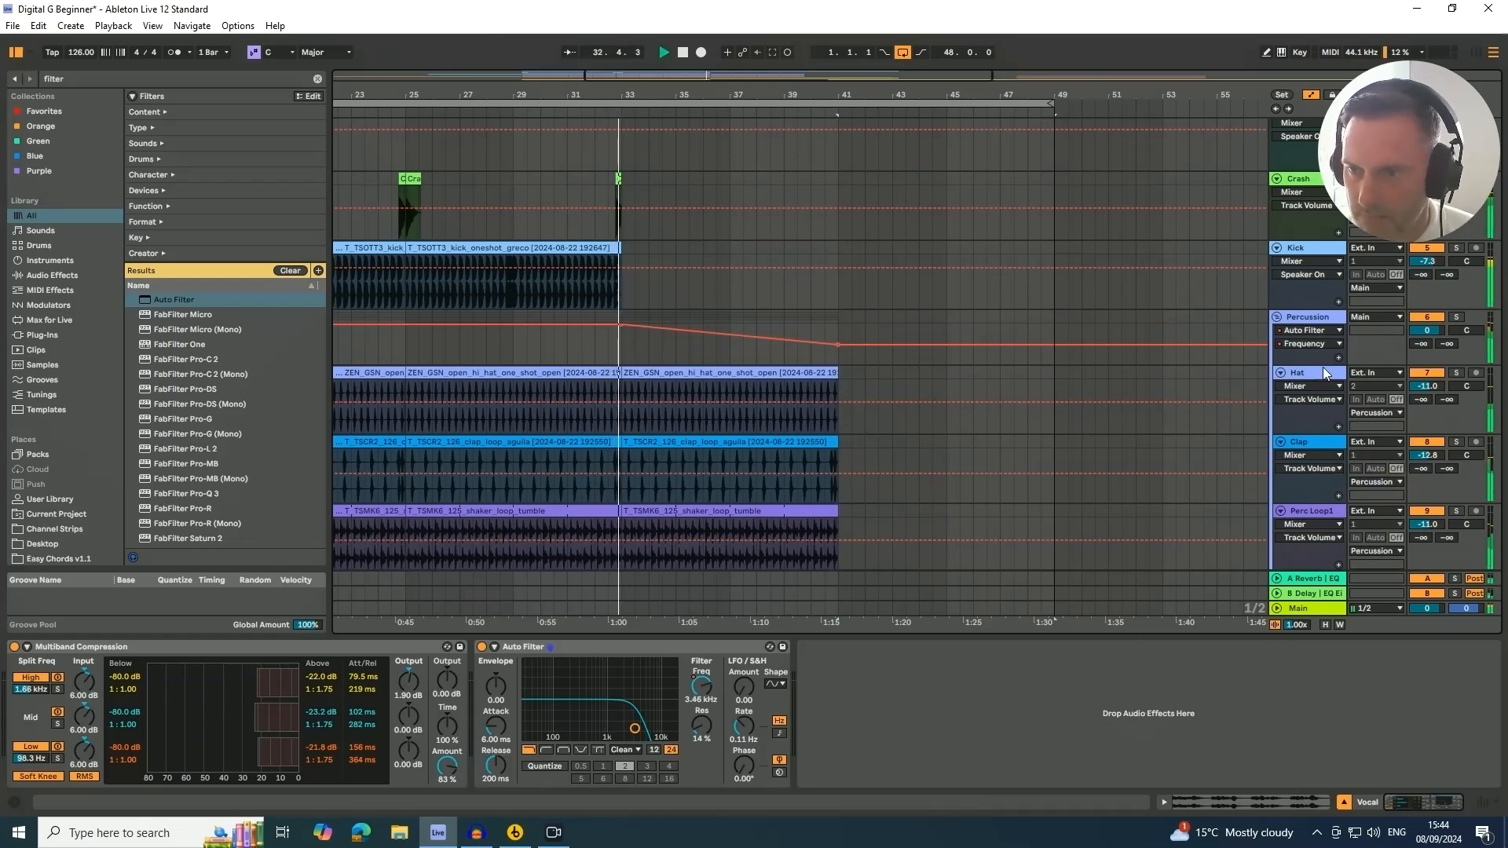
drag(1318, 363, 1319, 418)
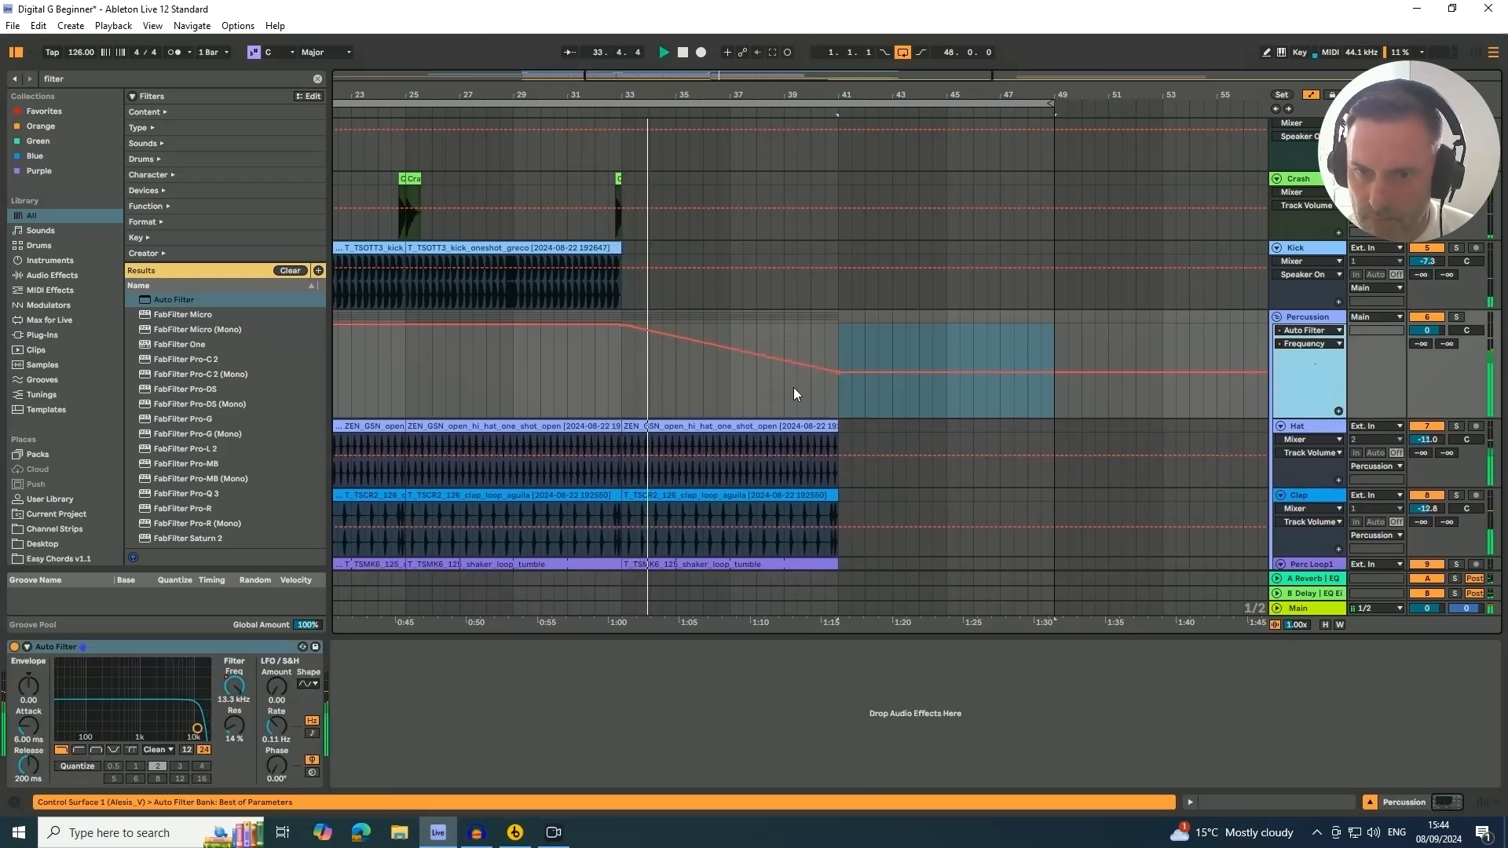
drag(835, 372, 836, 363)
Extend the Hihat Open 909 clip so it runs to bar 41
scroll(856, 377, down, 5)
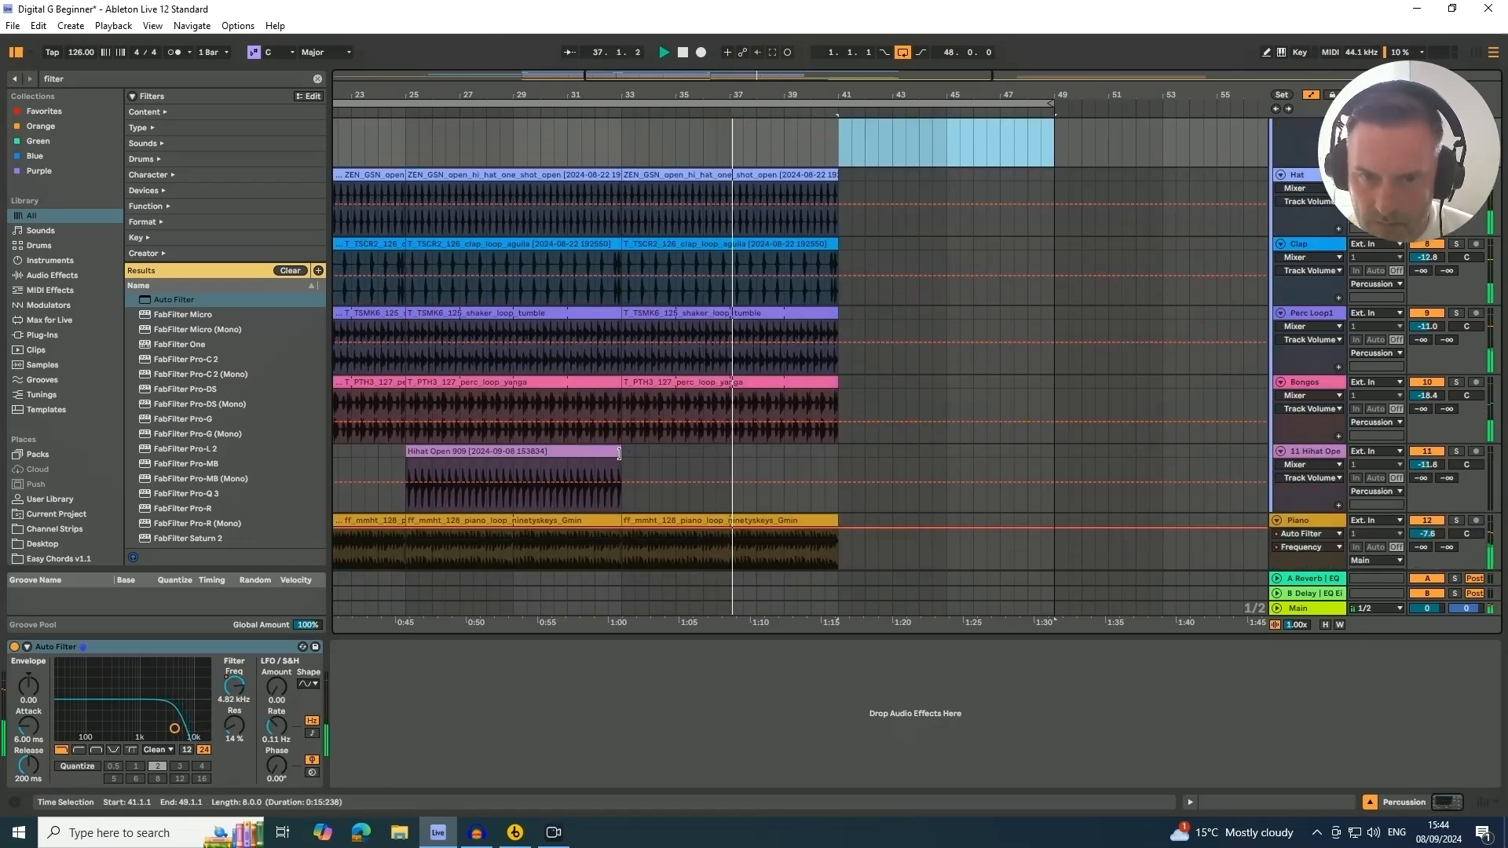
click(621, 453)
drag(621, 453, 837, 456)
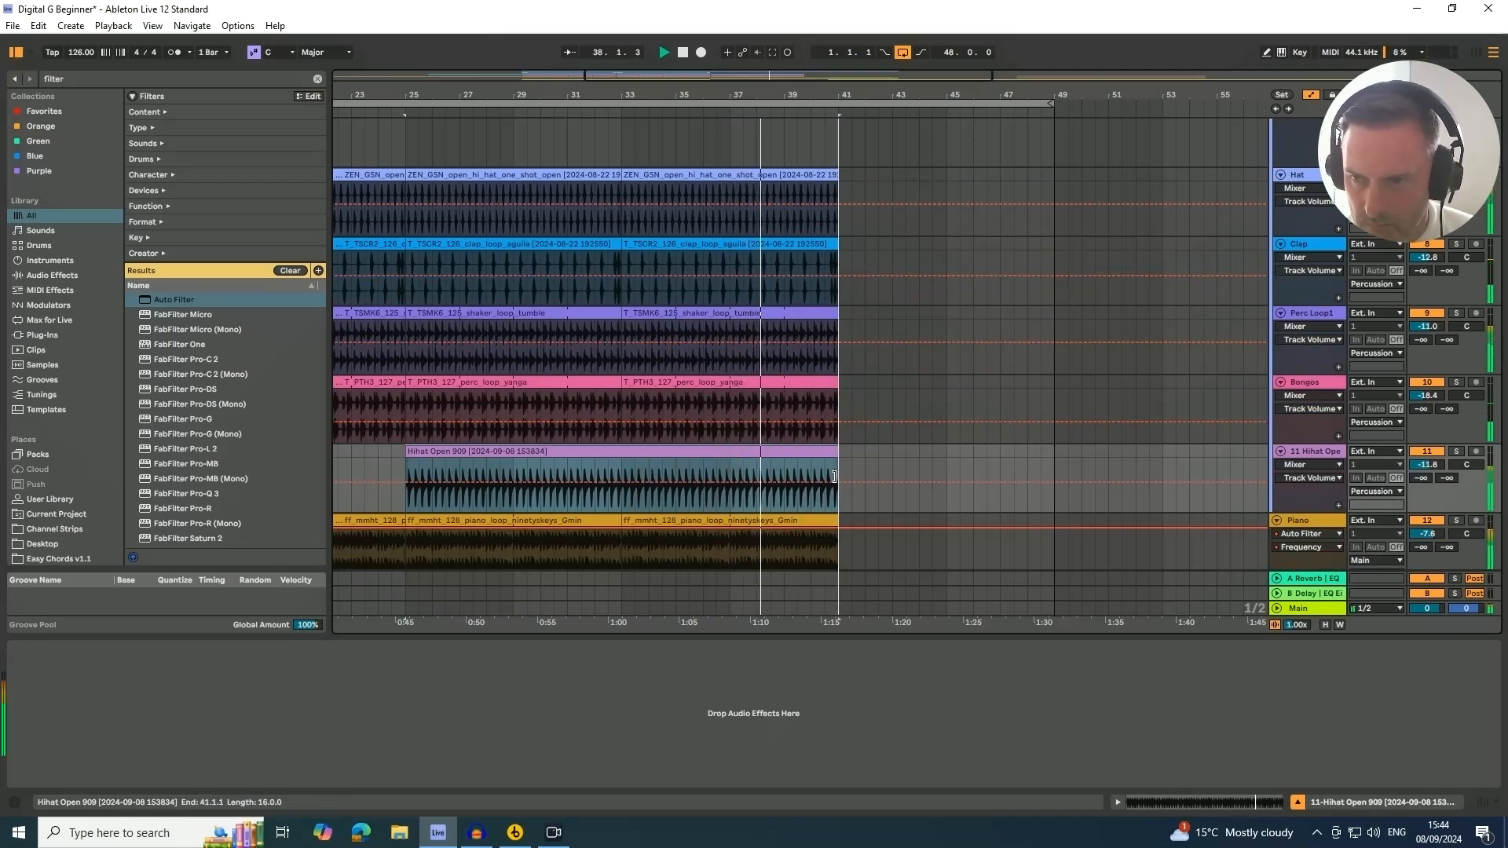
Stop playback and place a copy of the crash clip at bar 41
scroll(836, 474, down, 5)
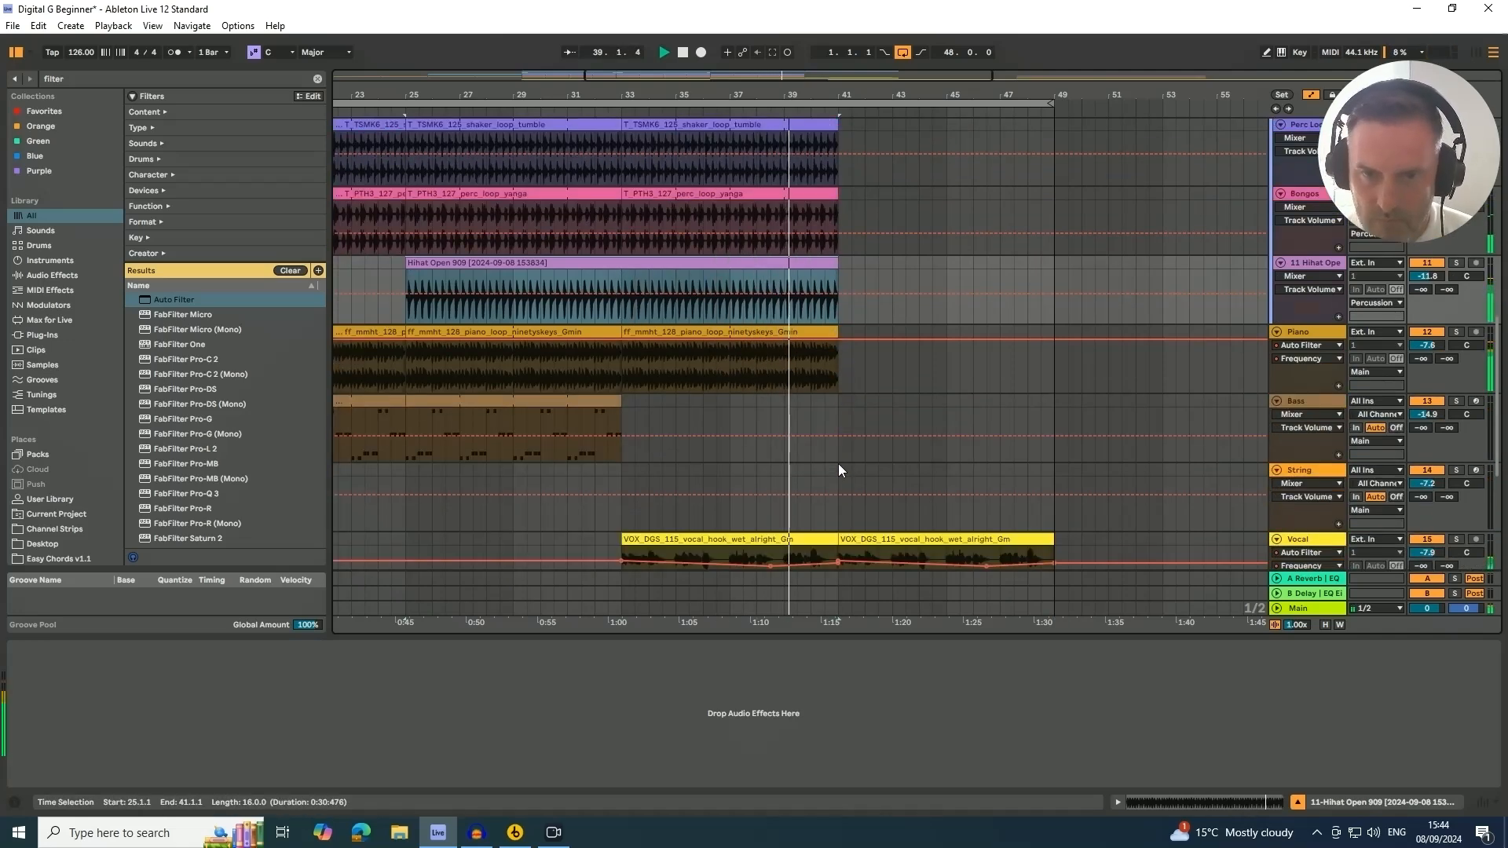
scroll(838, 464, up, 10)
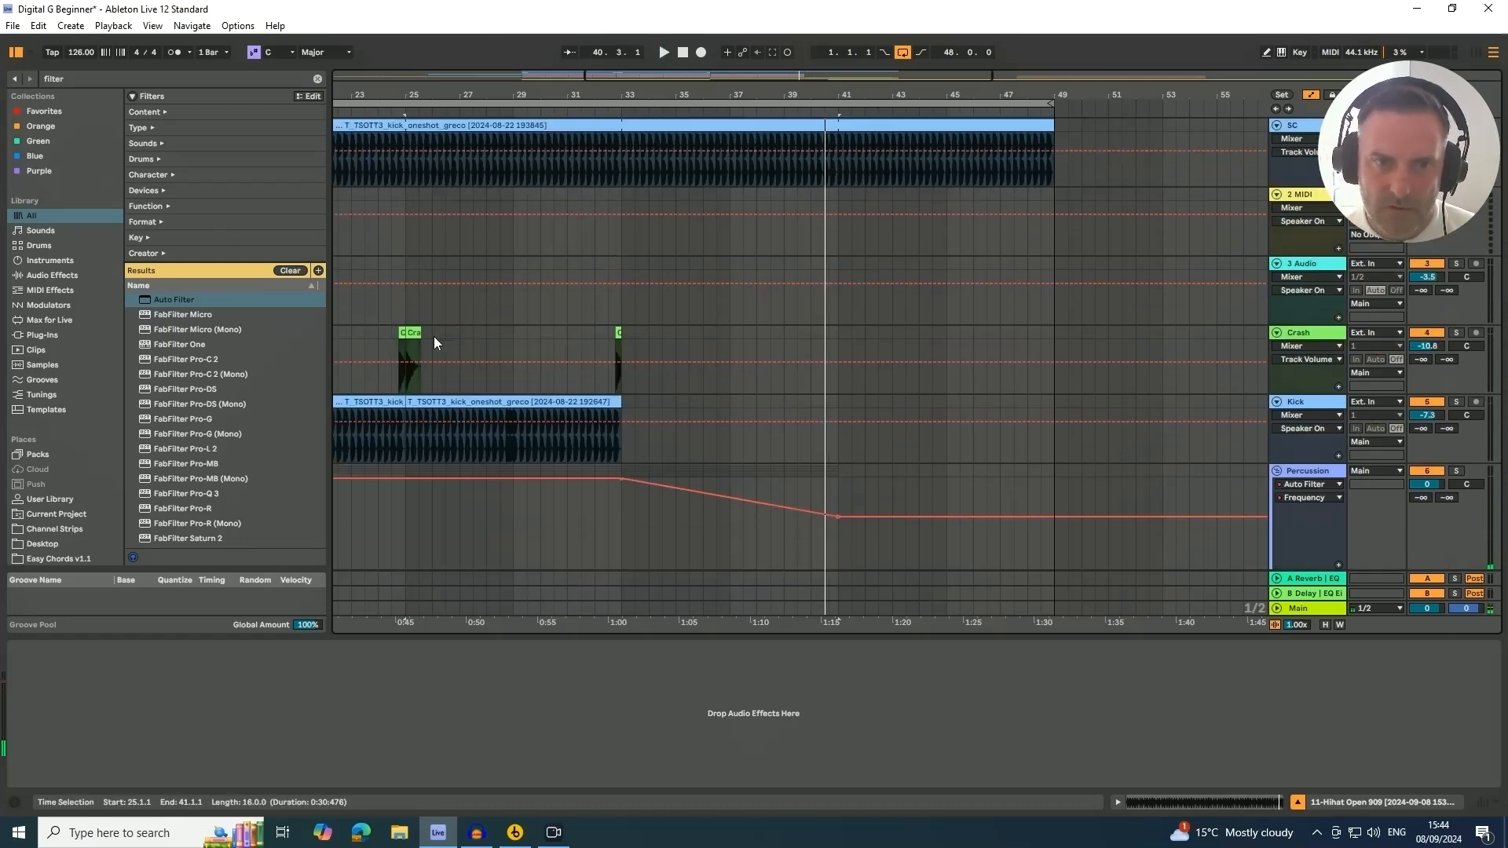
key(space)
drag(434, 337, 846, 359)
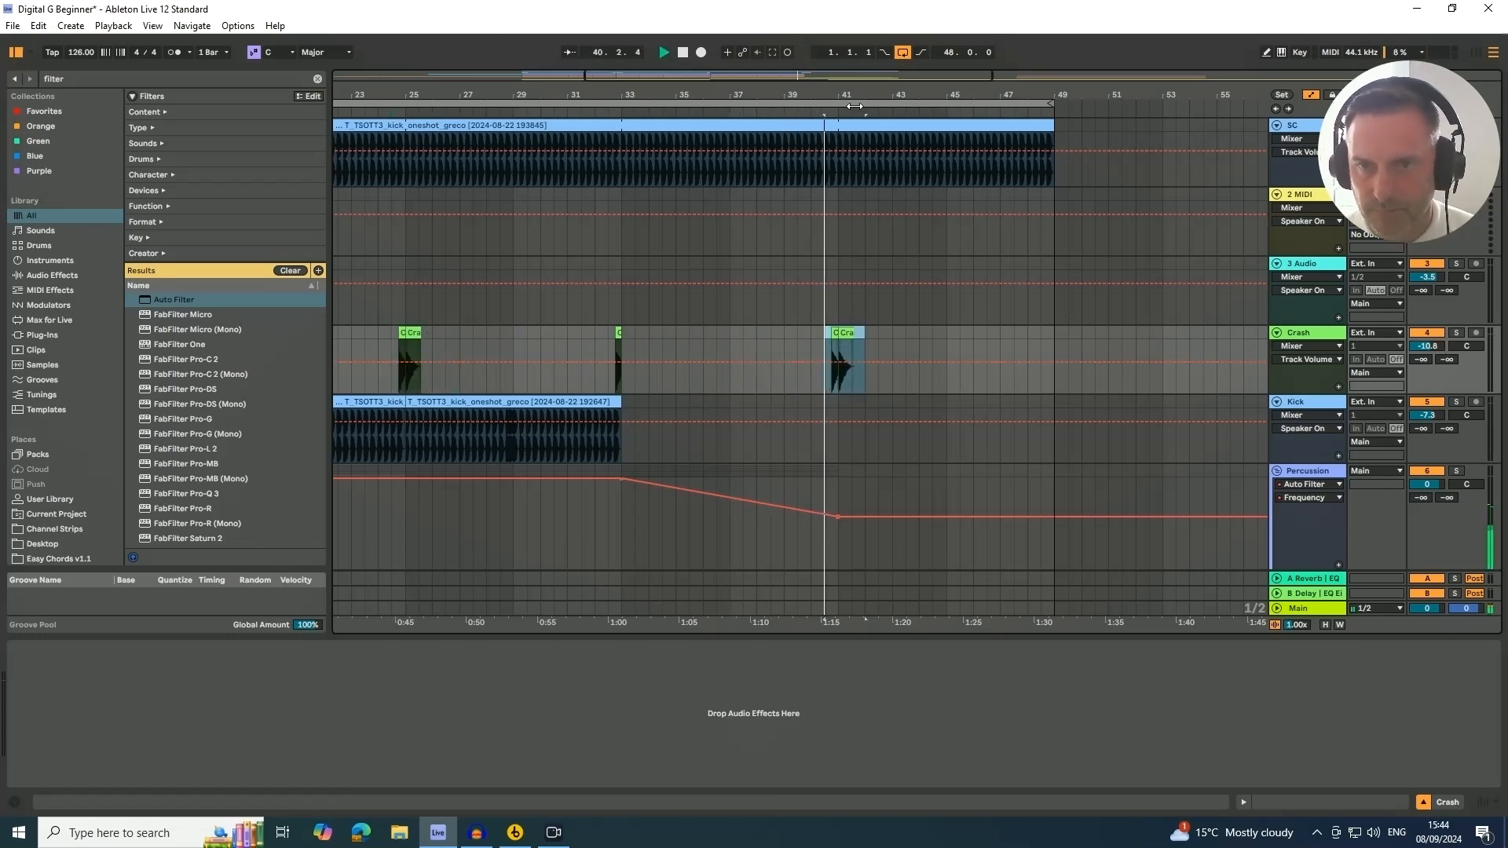
Draw a downward filter sweep over the second vocal hook clip, then deactivate that clip
scroll(941, 196, down, 10)
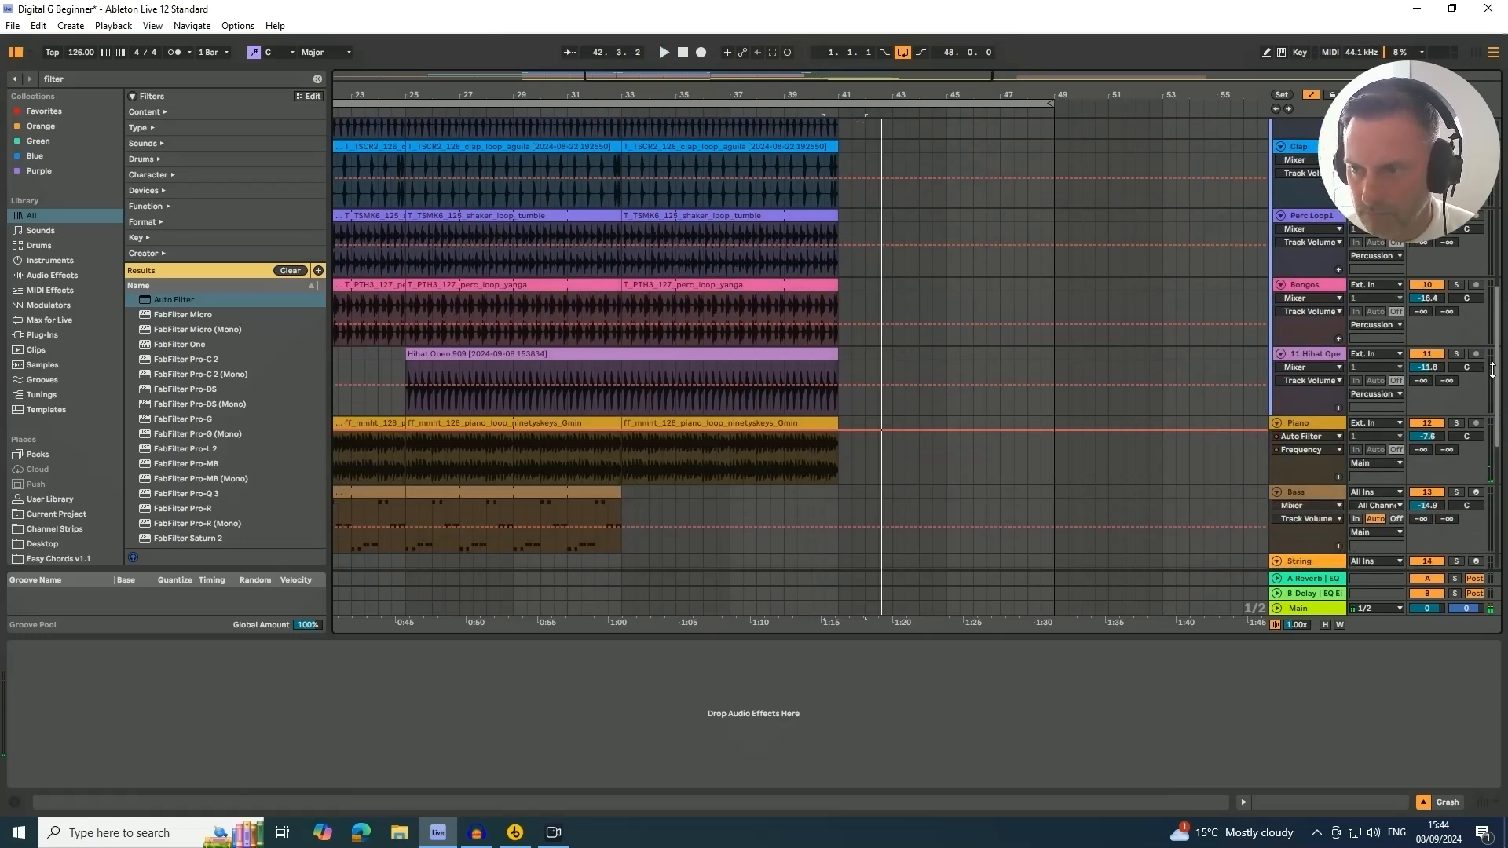
scroll(968, 314, down, 6)
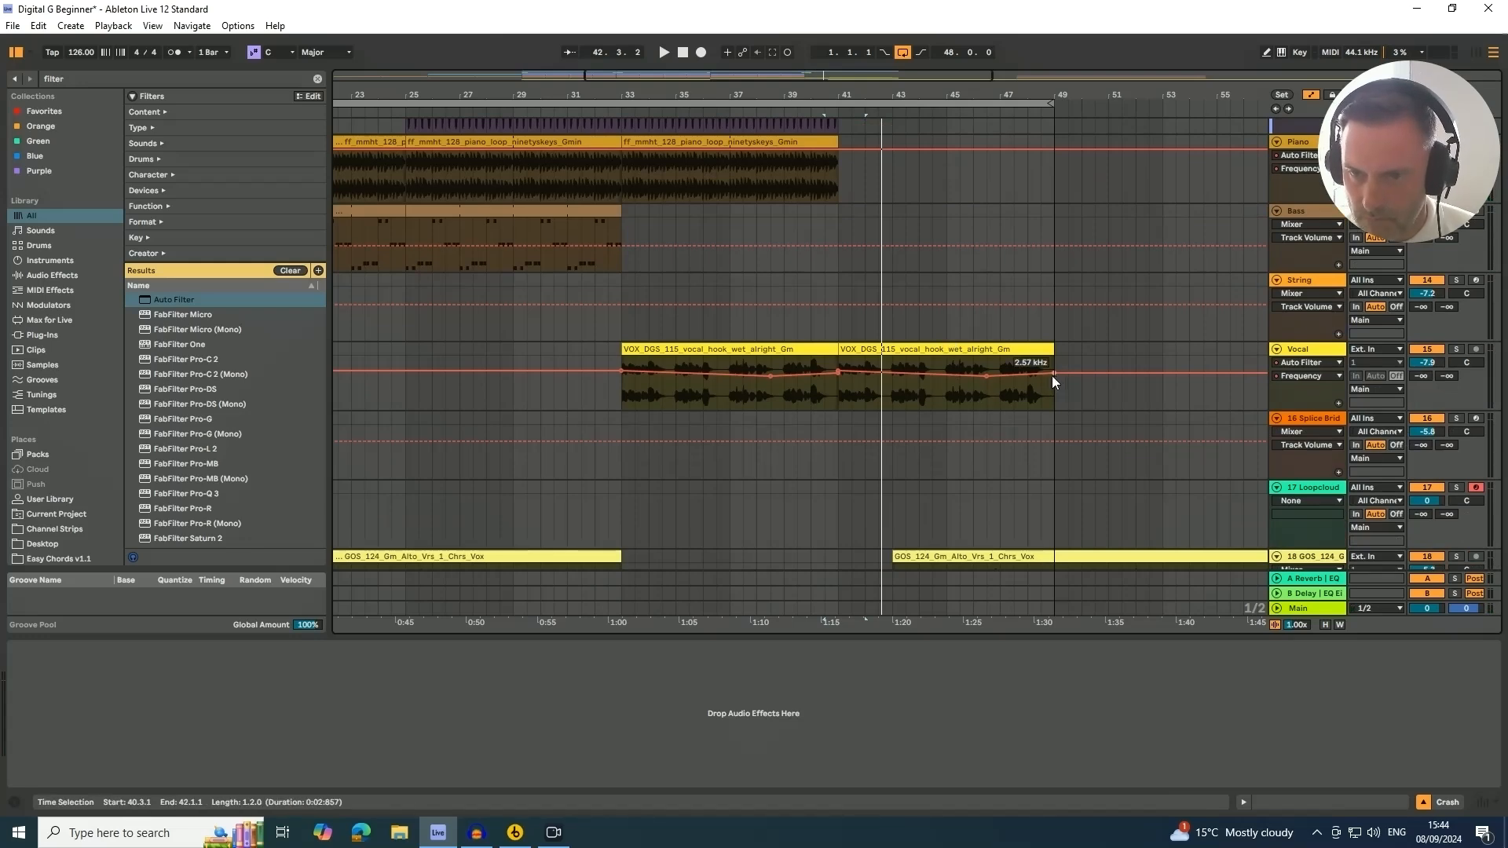
drag(1053, 376, 986, 393)
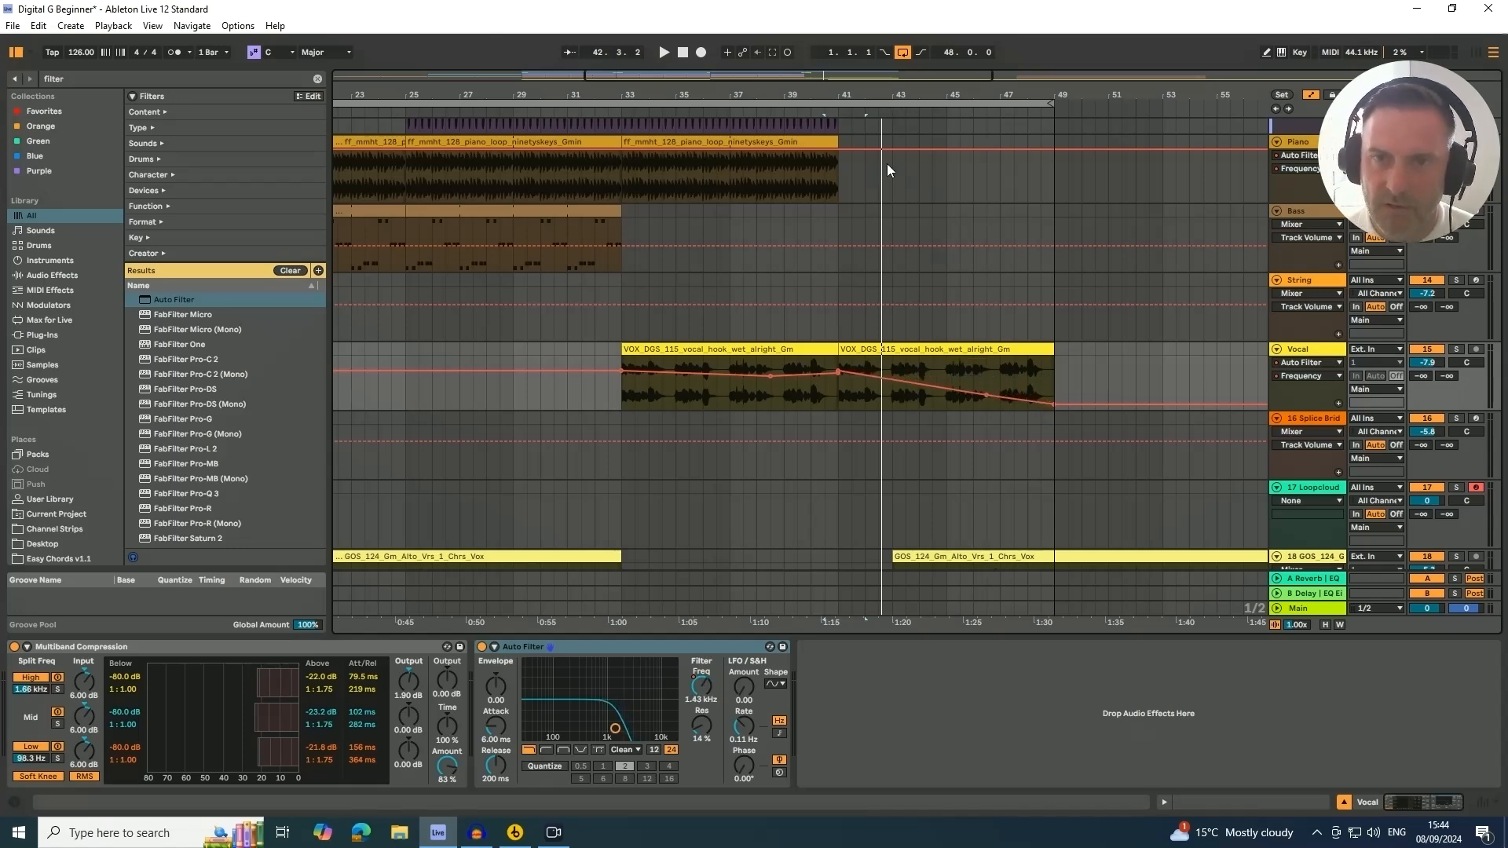
click(922, 351)
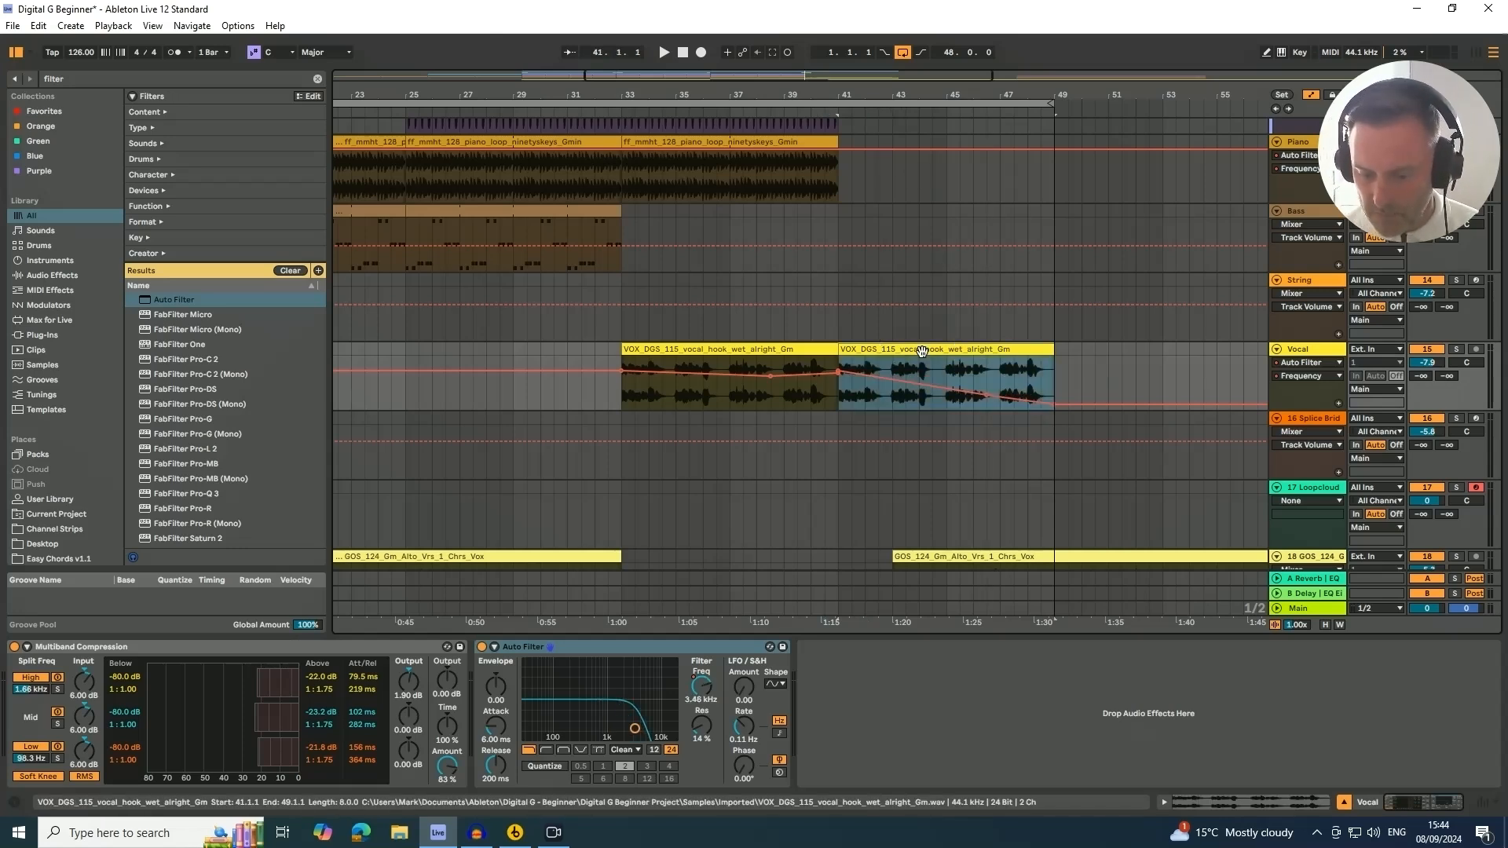
key(0)
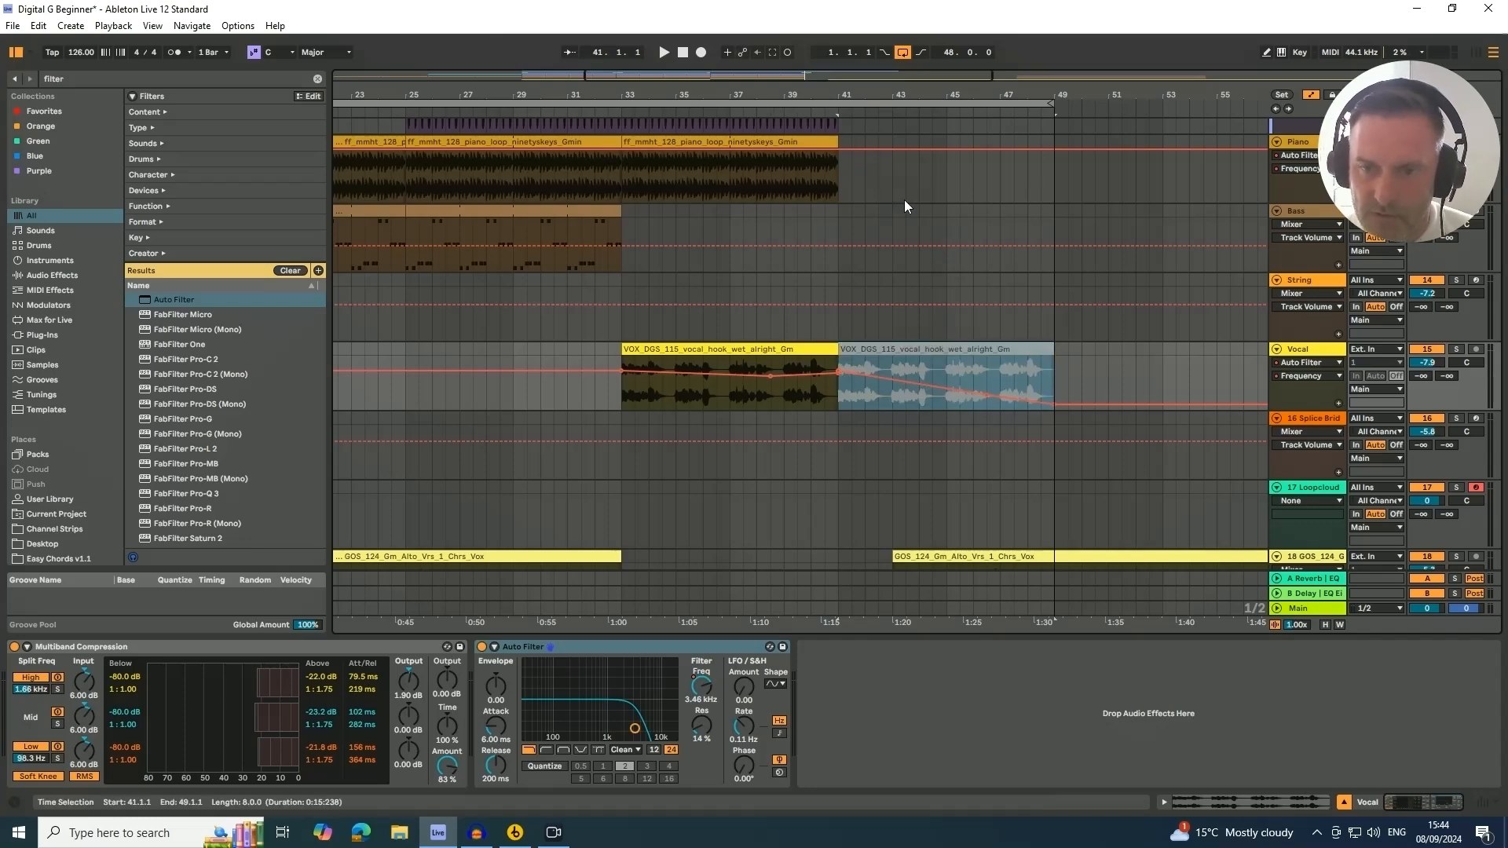
Move the GOS alto vocal clip so it starts at bar 41
scroll(890, 372, down, 2)
drag(957, 509, 888, 534)
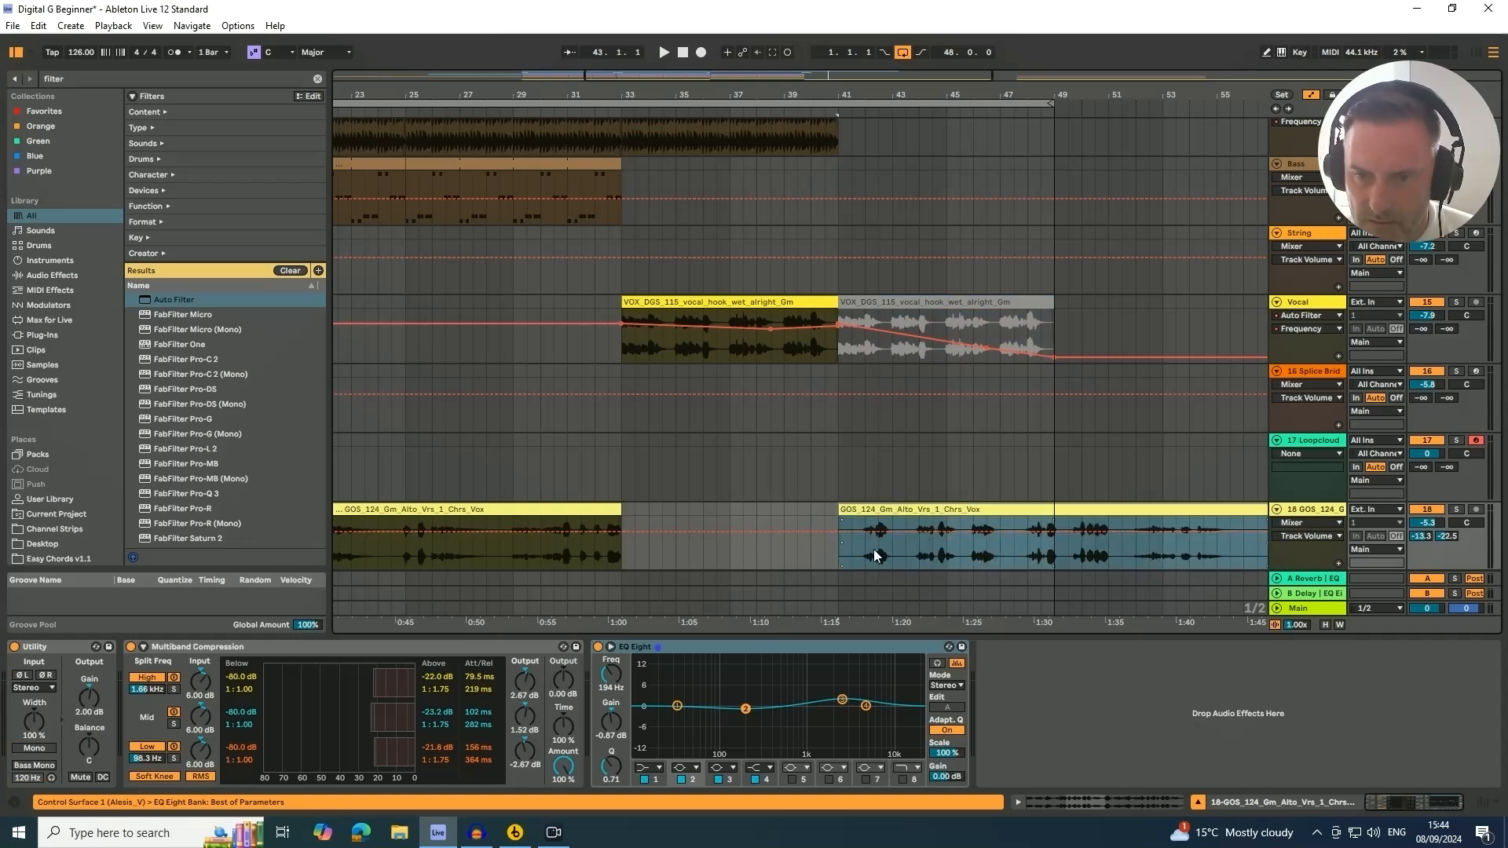
scroll(851, 219, up, 4)
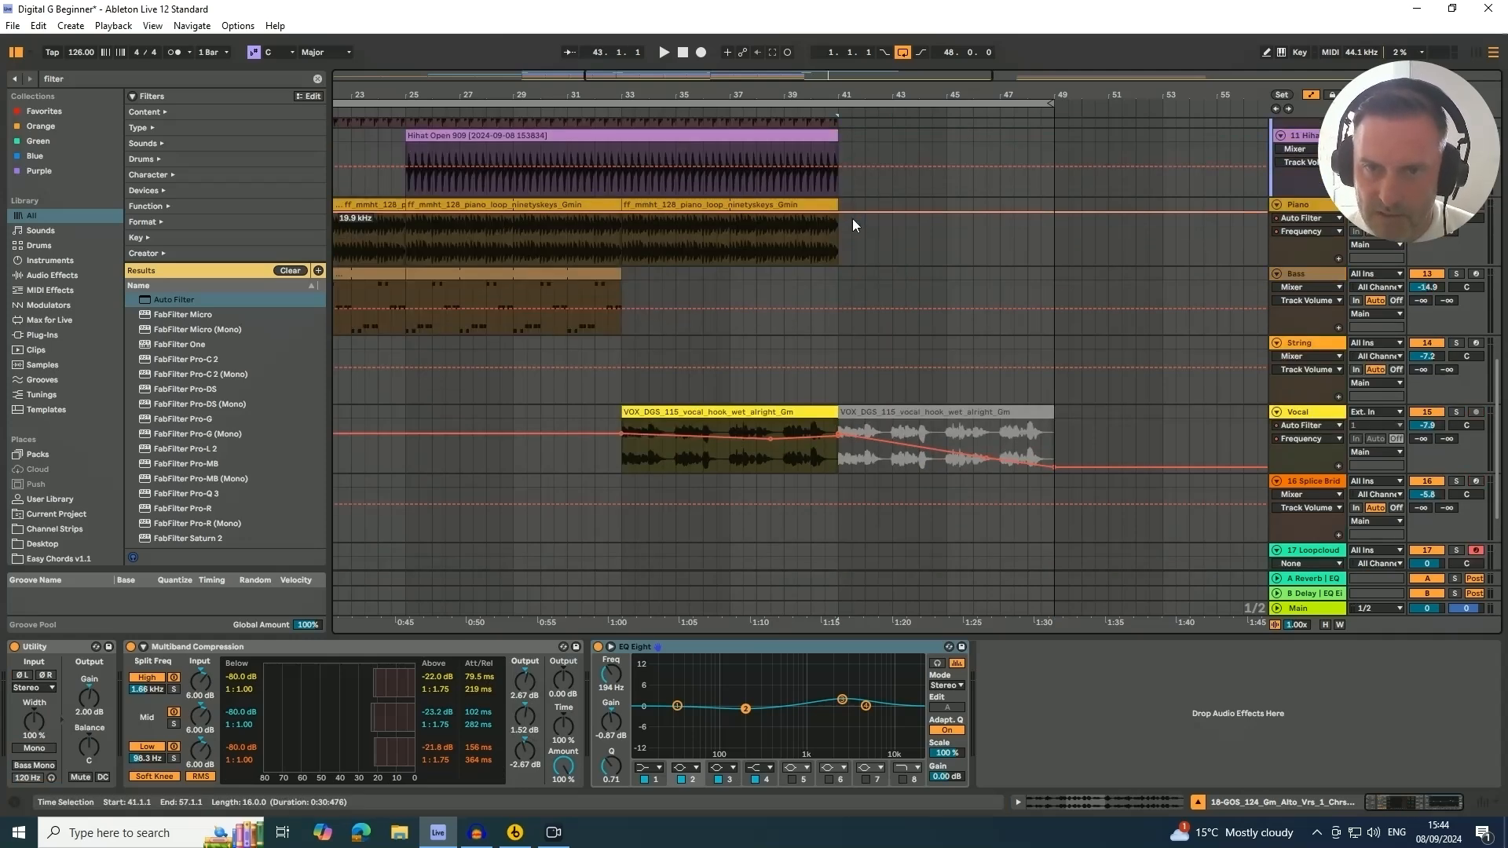
Duplicate the piano loop clip from bars 33–41 to bar 41 and drop its filter frequency automation at bar 41
click(768, 206)
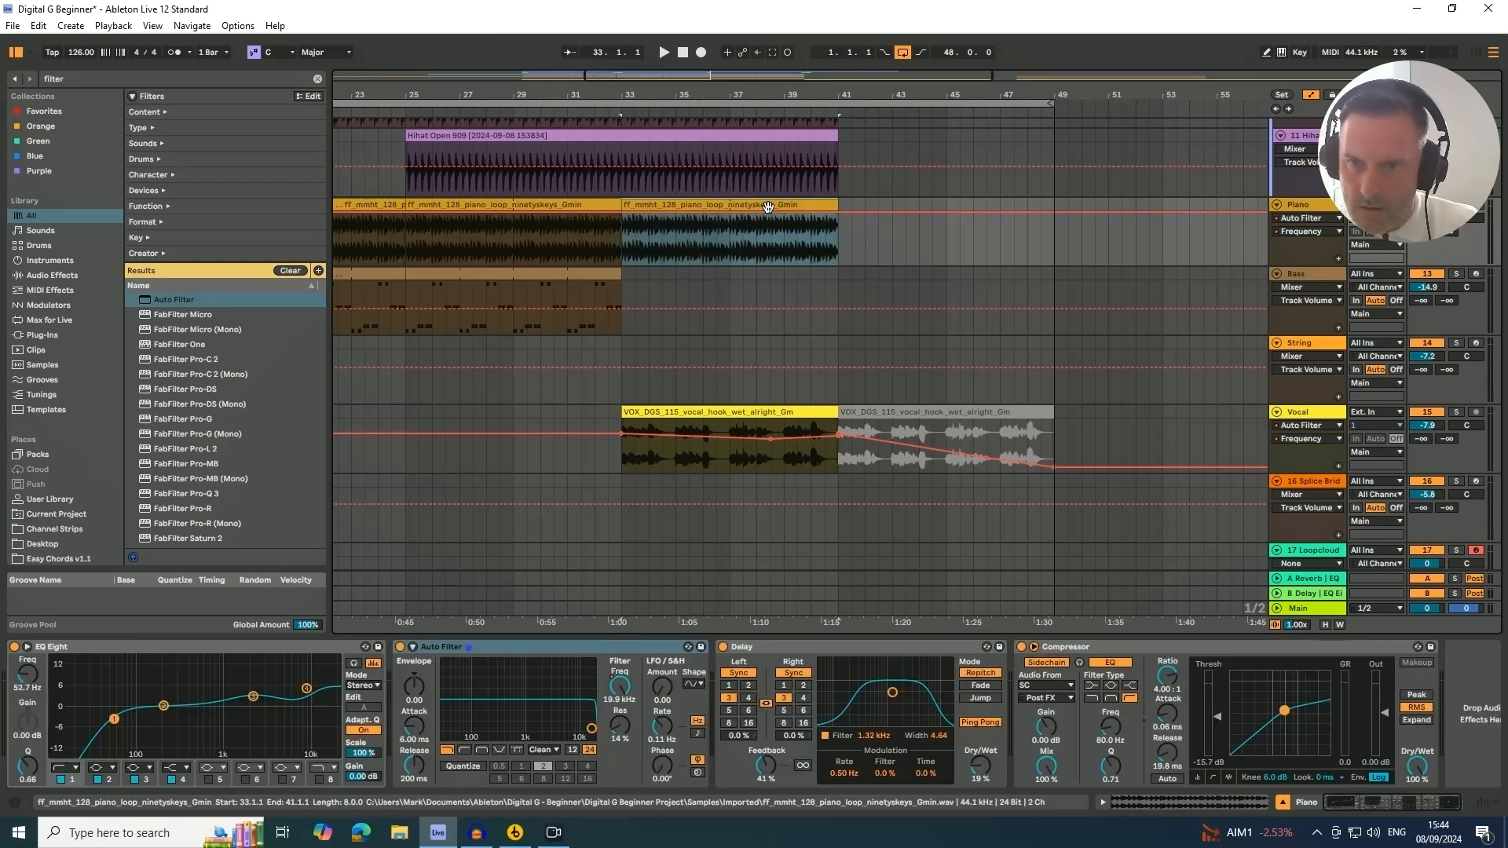
key(ctrl+d)
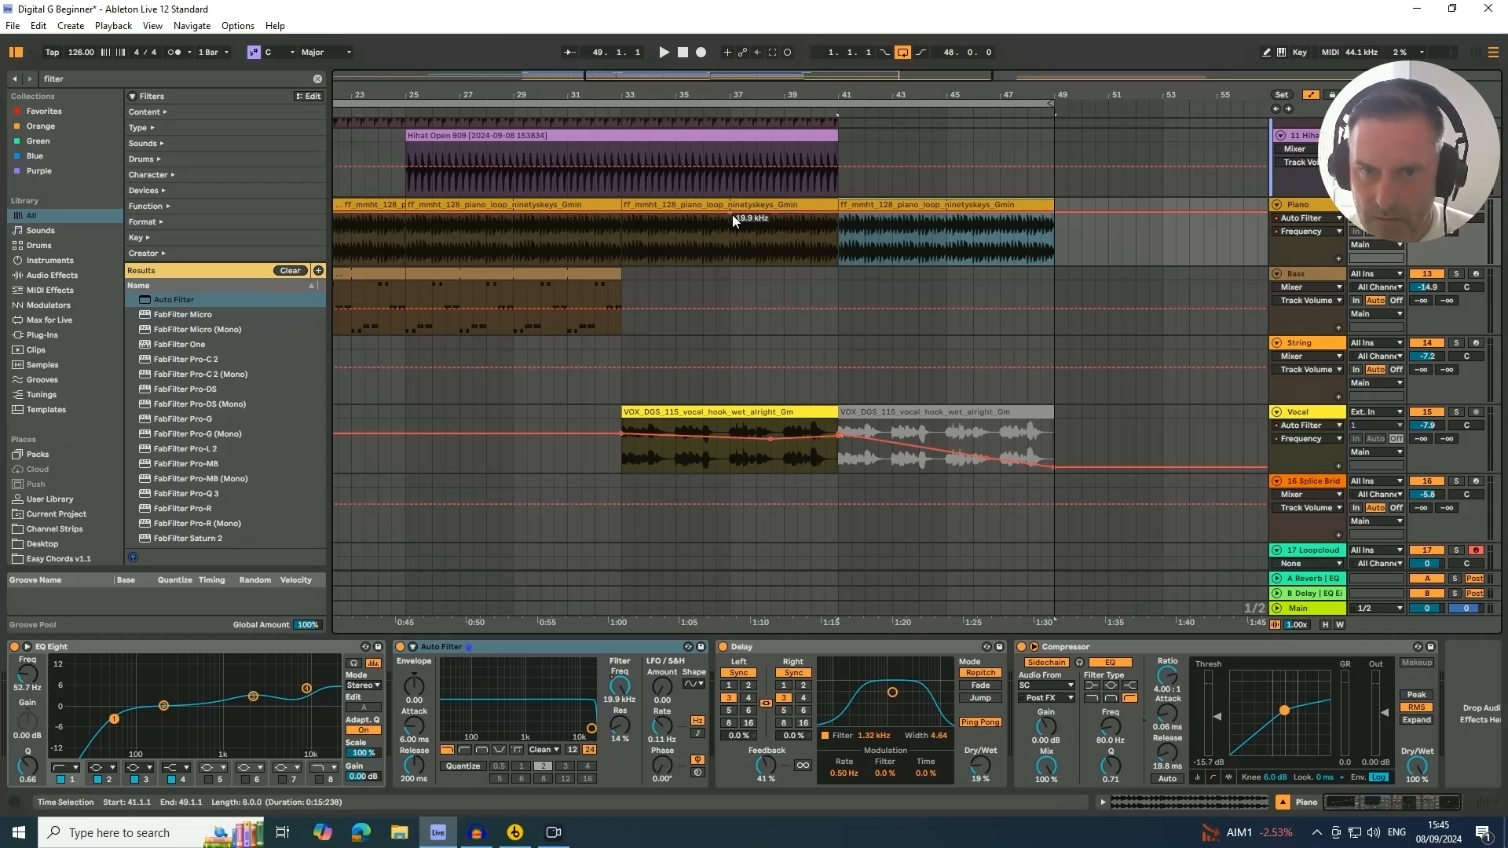
key(Left)
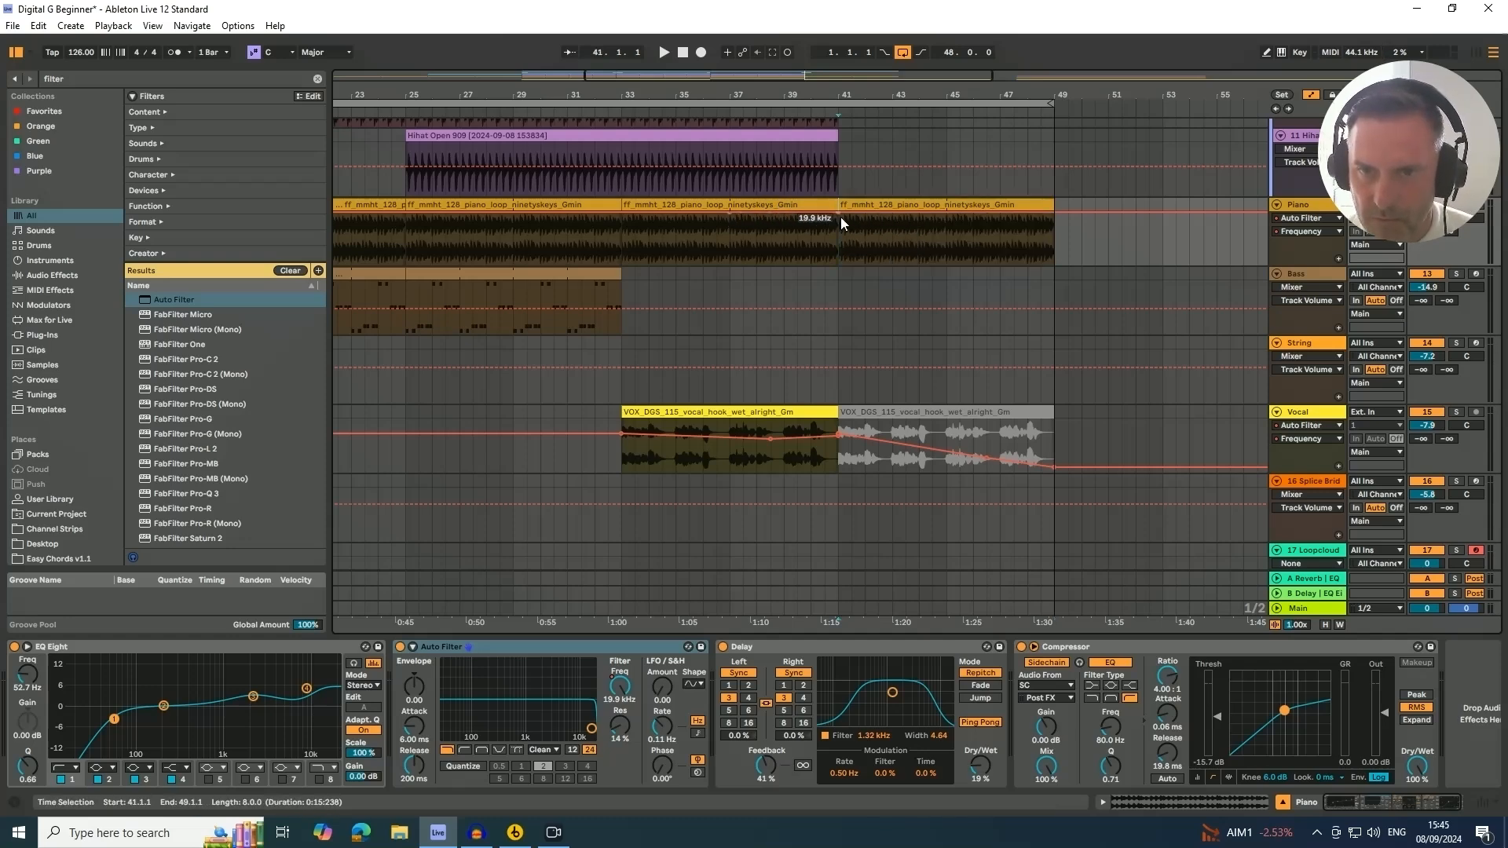
drag(841, 223, 852, 245)
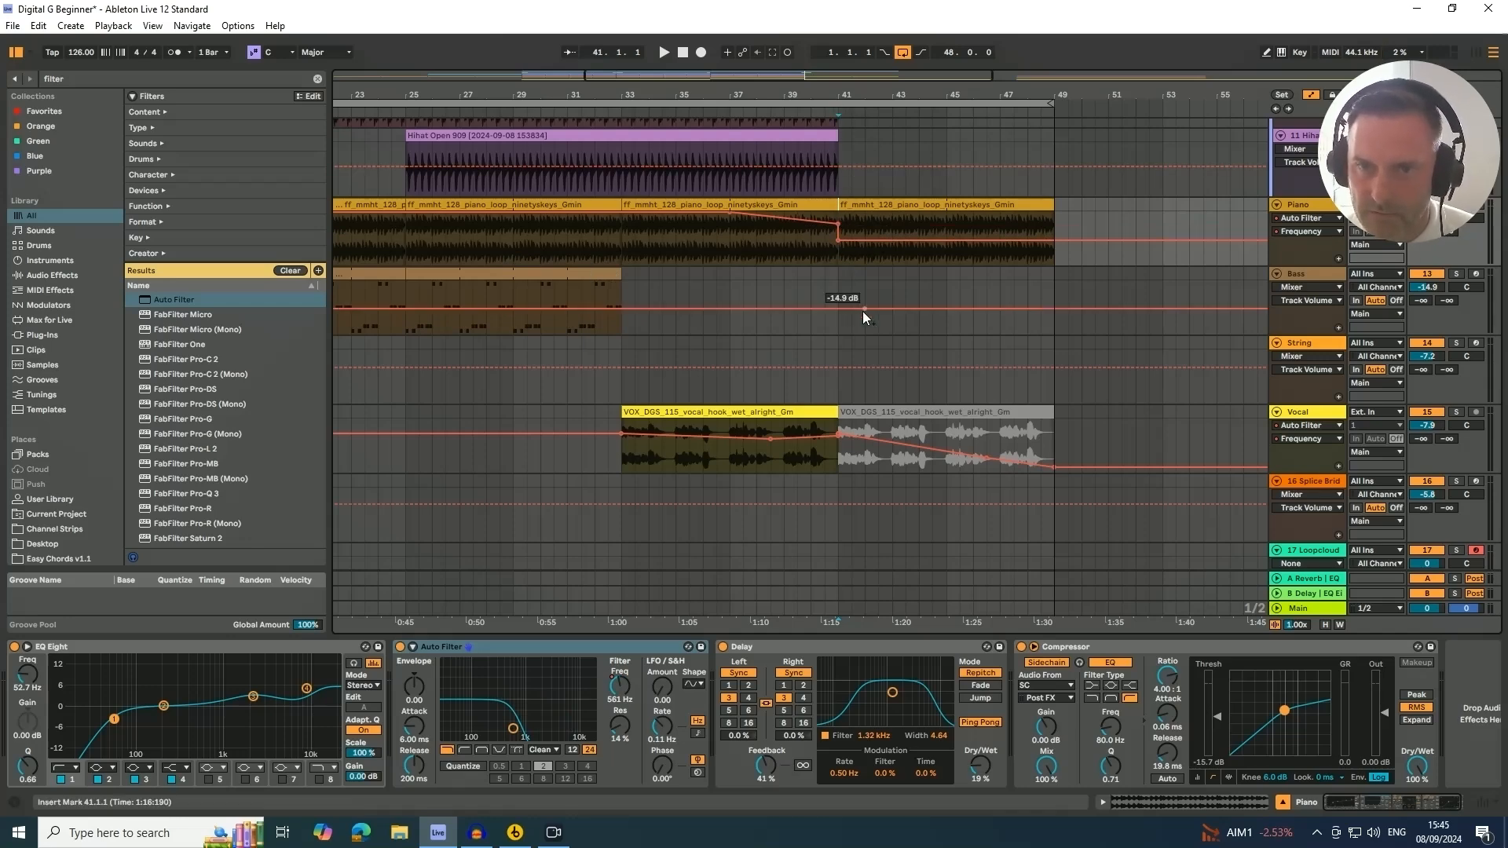
Copy the two-bar bass section from bars 31–33 to start at bar 41
click(619, 295)
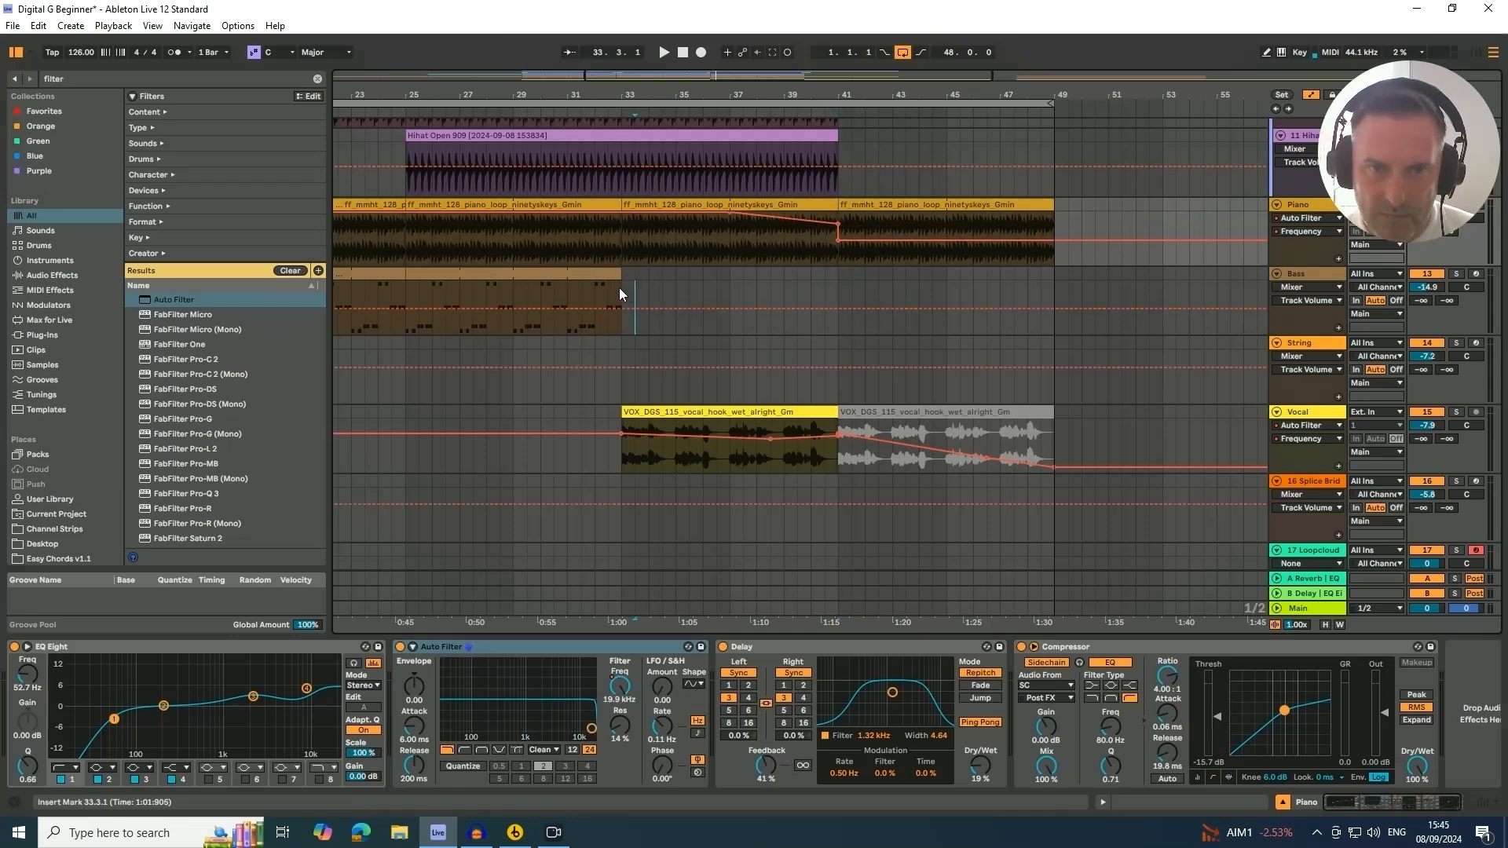
click(579, 274)
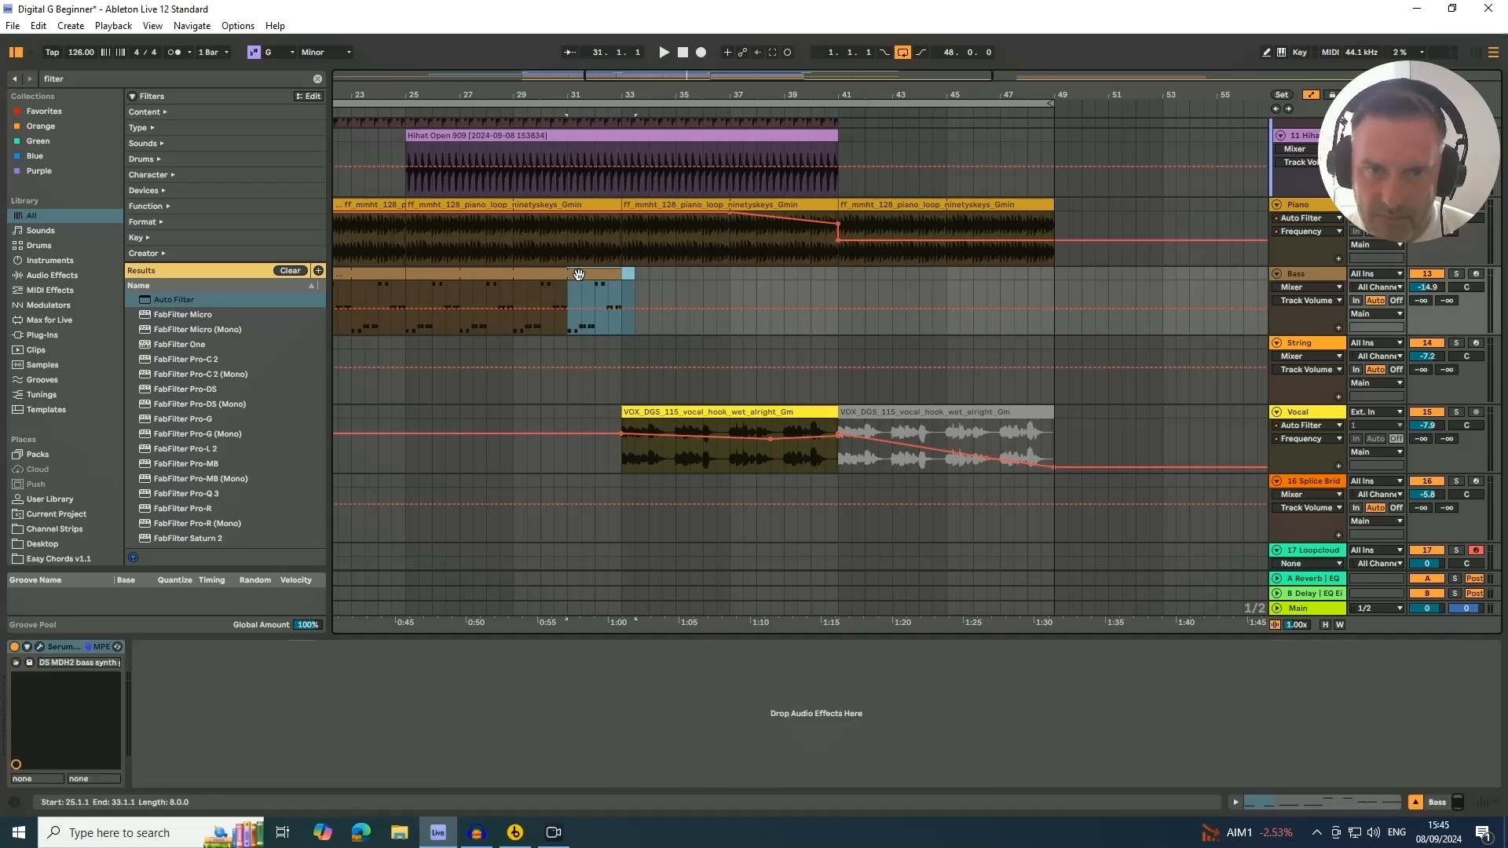
click(666, 296)
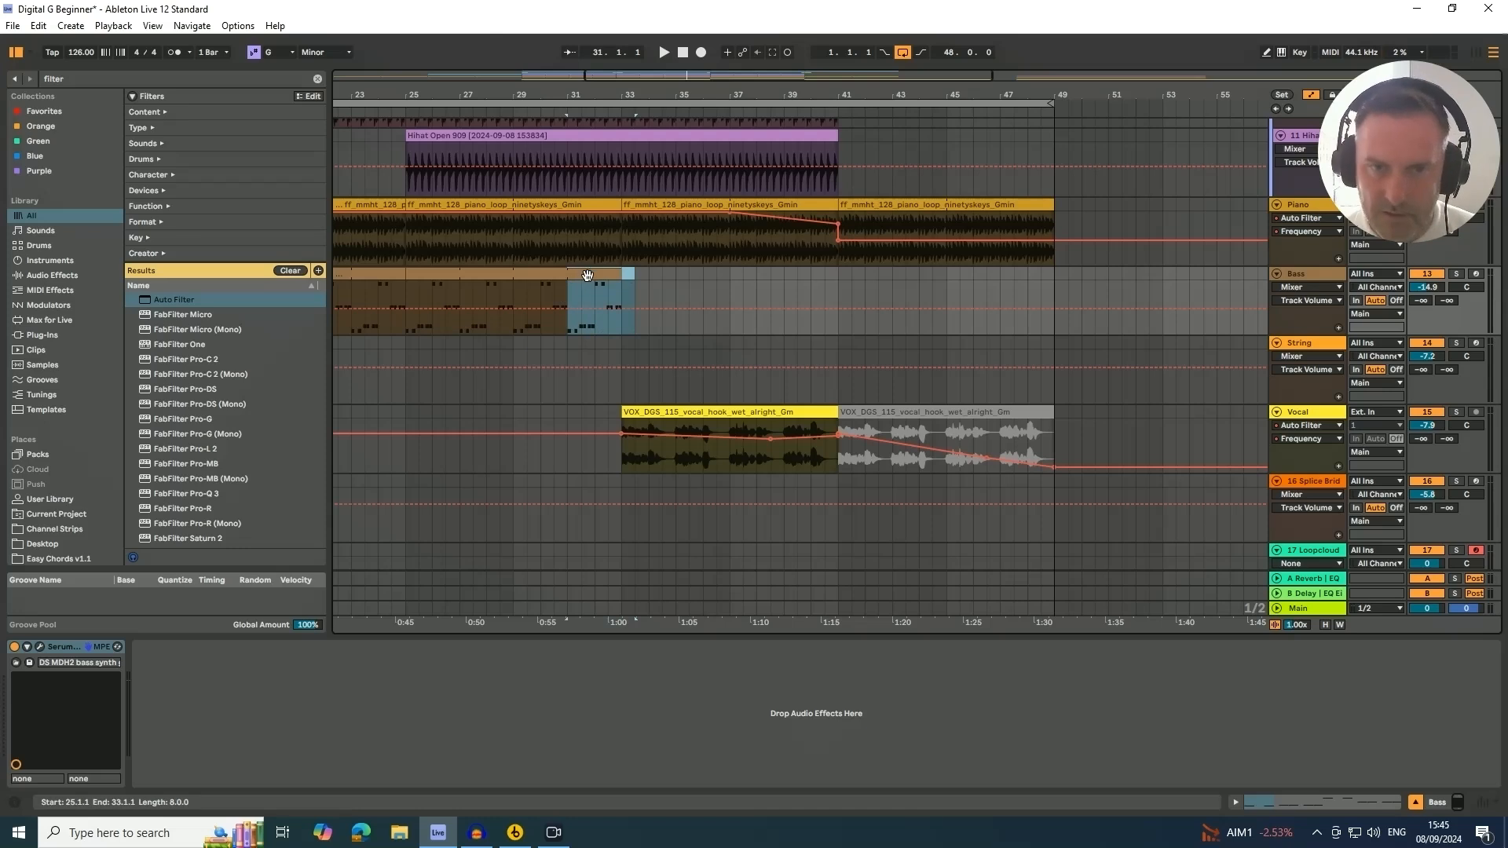
drag(578, 281, 866, 288)
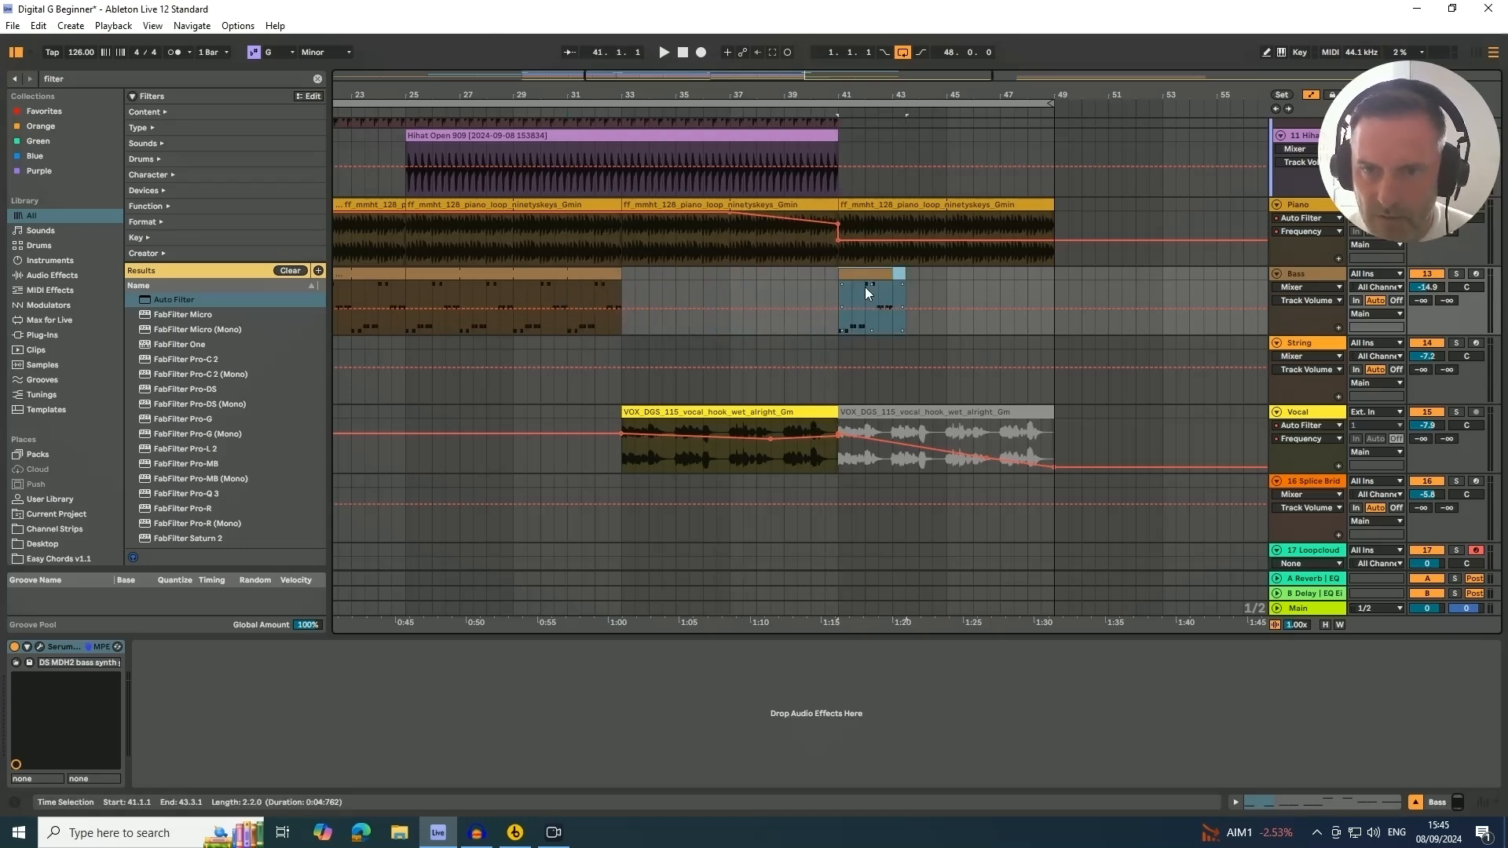
Duplicate the new bass clip three times so the bass runs from bar 41 to bar 49
click(869, 276)
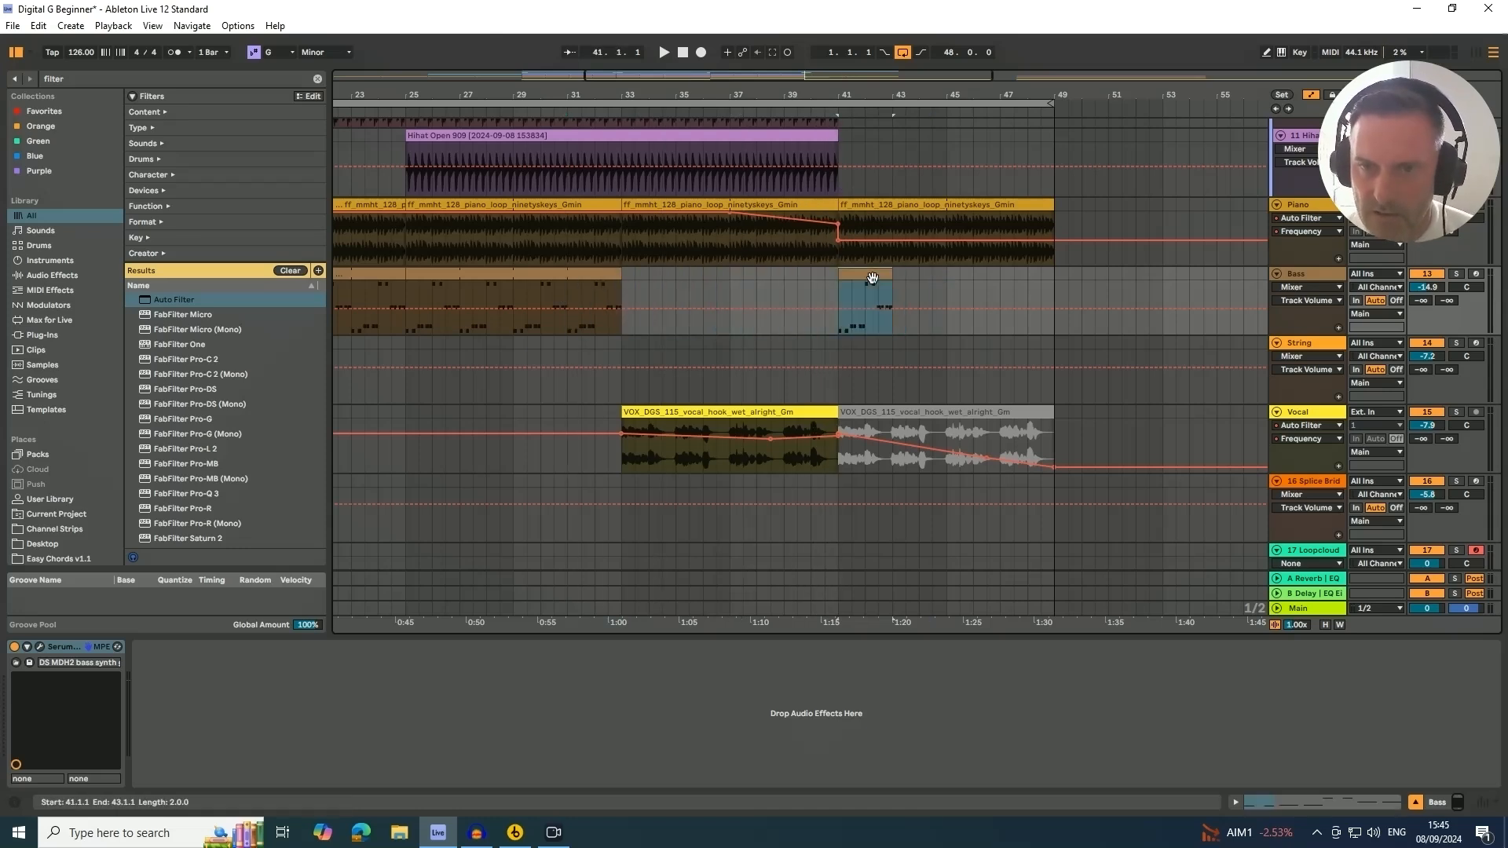
key(ctrl+a)
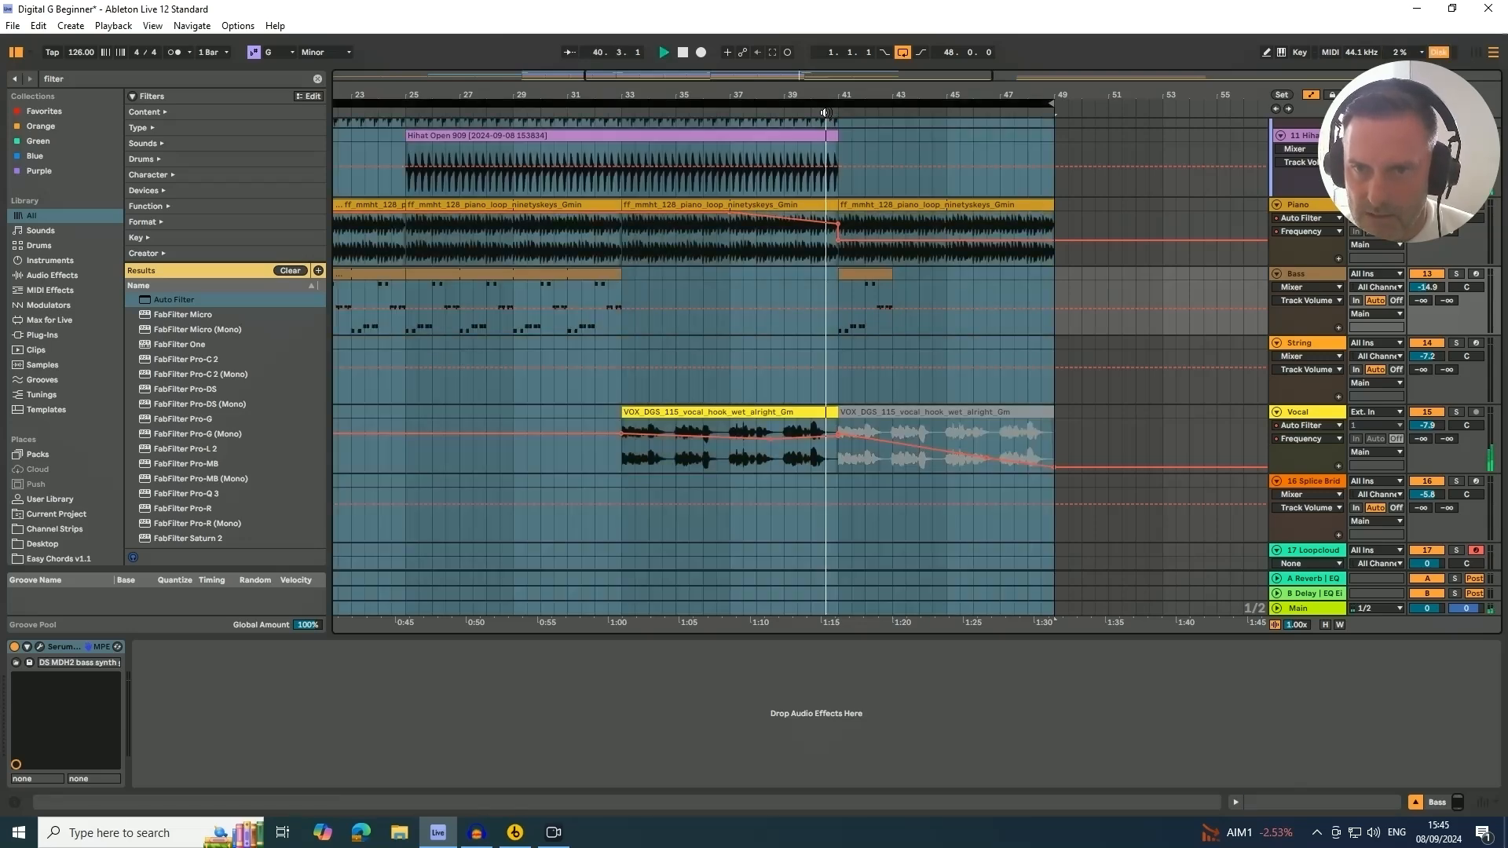
click(857, 274)
key(ctrl+d)
key(ctrl+d)
key(ctrl+d)
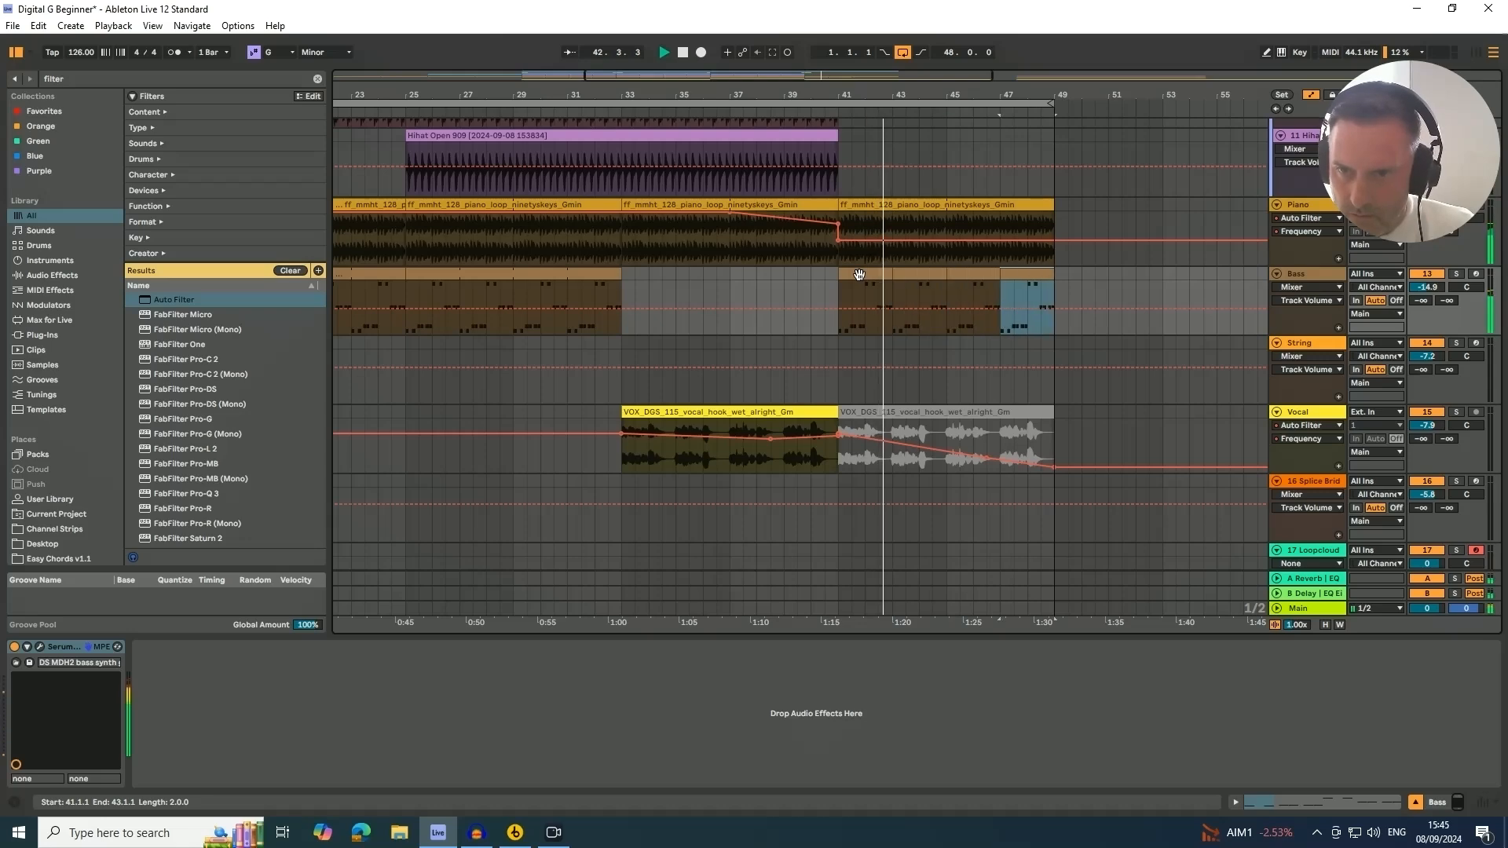
Extend the piano part to bar 57 and shape its filter automation to rise again after bar 41
drag(857, 95, 715, 41)
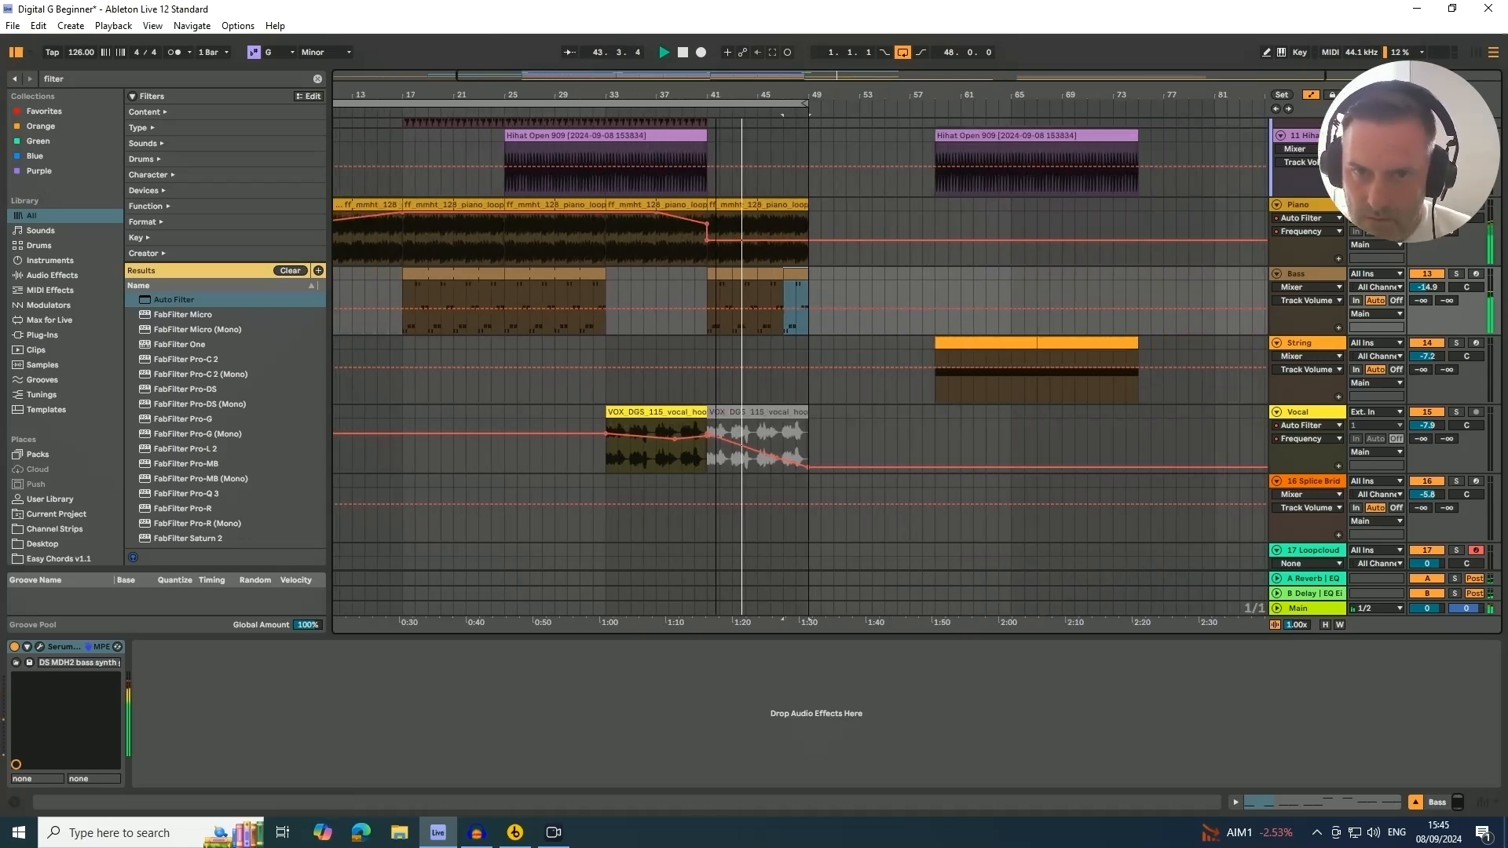
drag(807, 241, 807, 232)
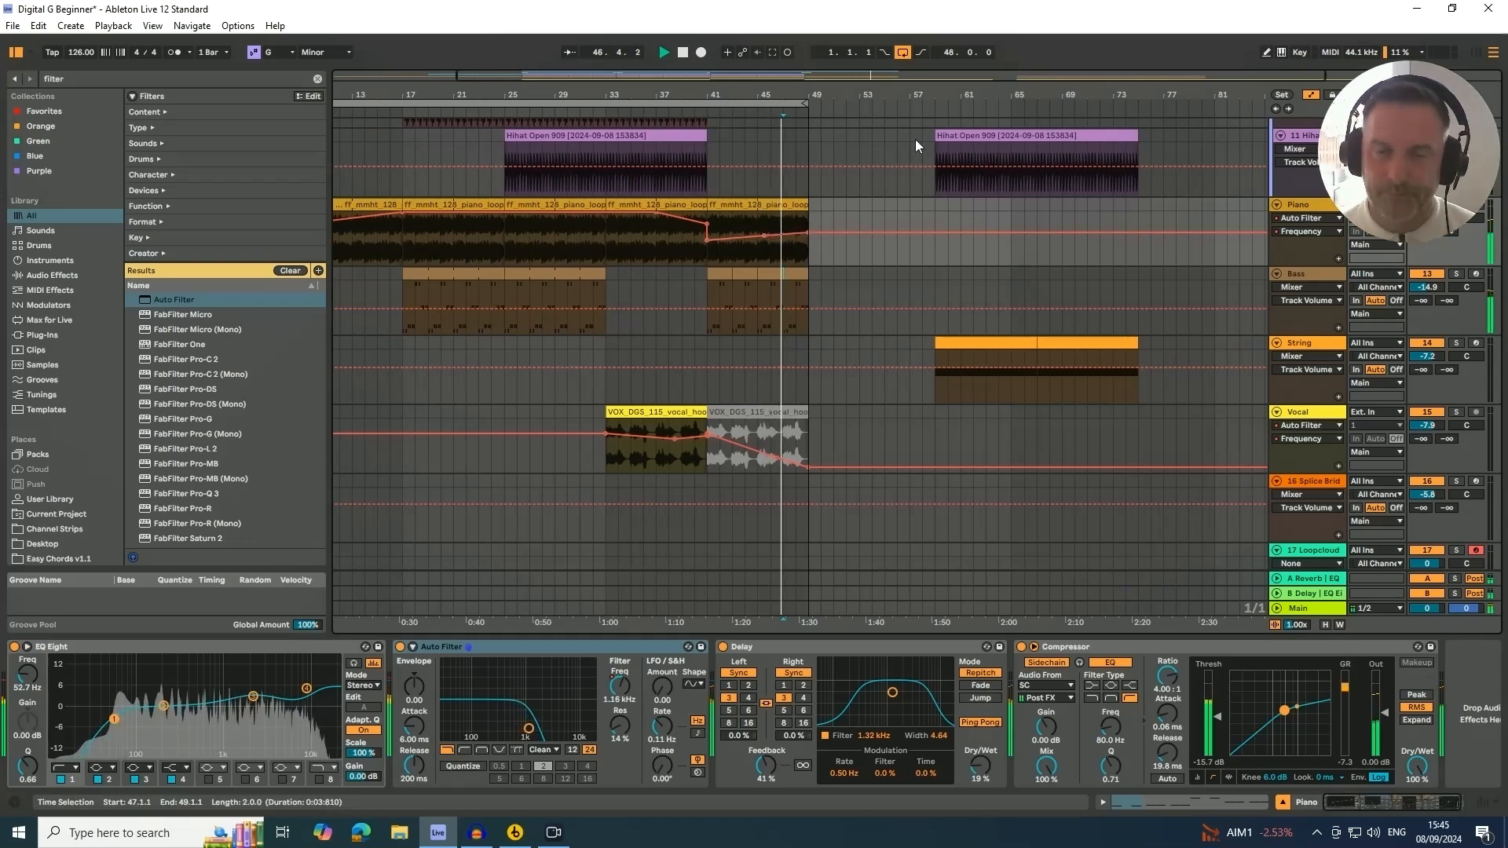
drag(754, 101, 885, 113)
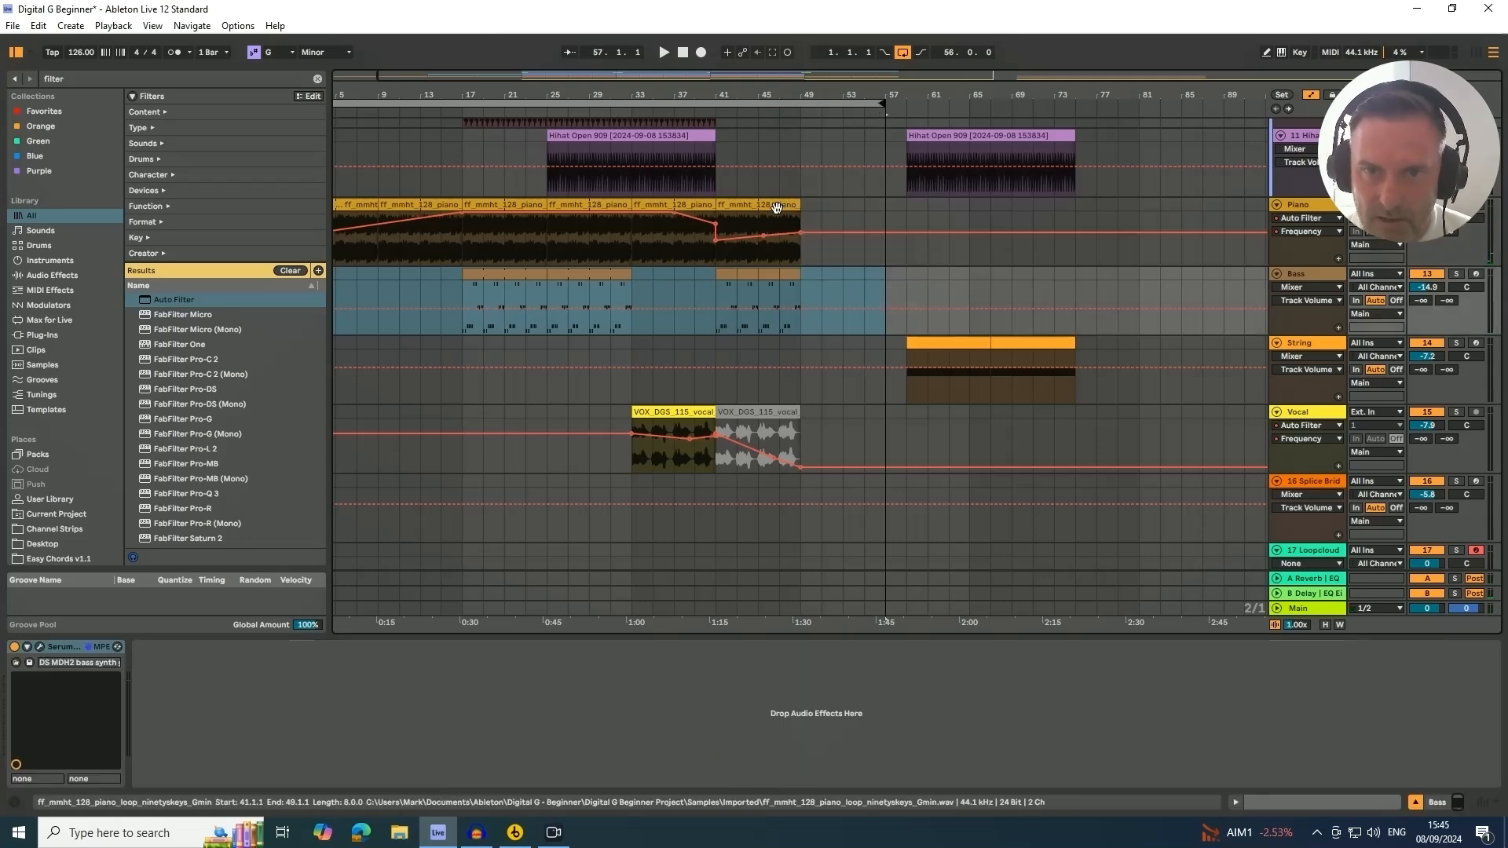
mouse_move(792, 205)
mouse_down()
mouse_move(883, 203)
mouse_move(843, 227)
mouse_move(870, 226)
mouse_up()
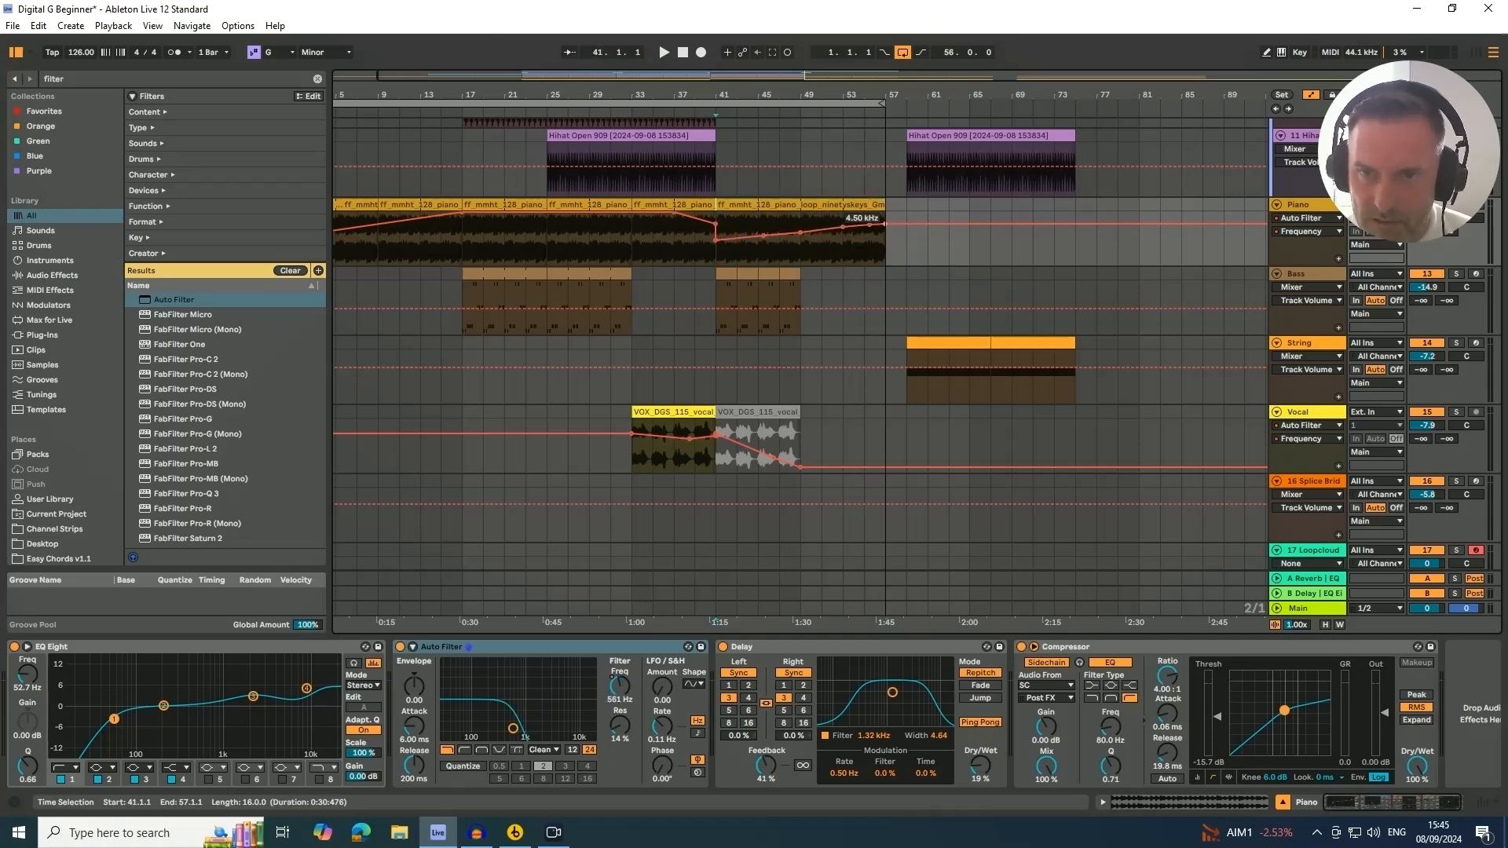
Copy the hat, clap and percussion loop clips from bars 33–41 to start at bar 49
click(790, 276)
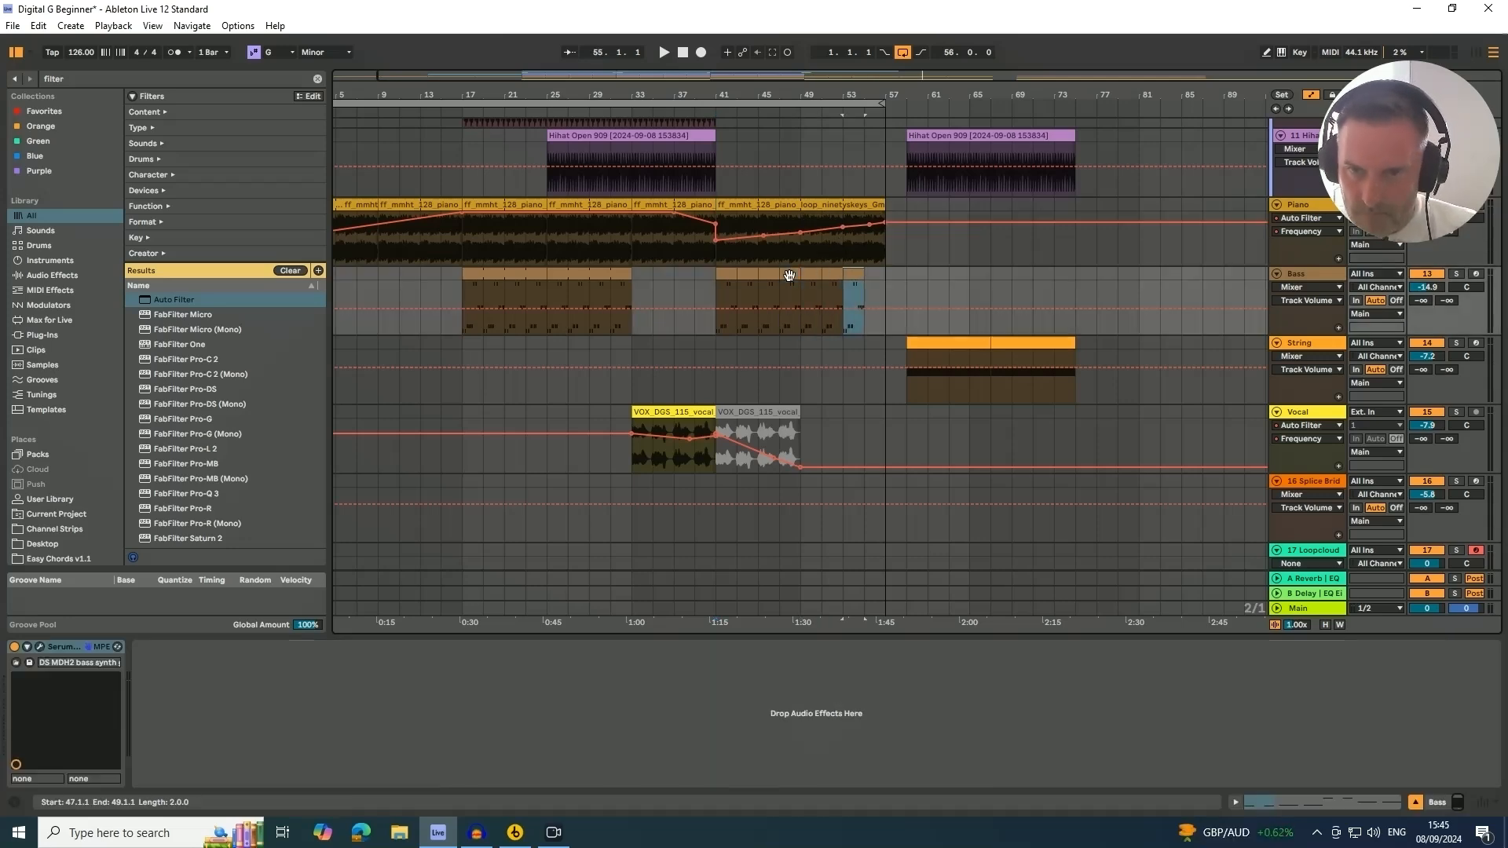
scroll(802, 323, down, 4)
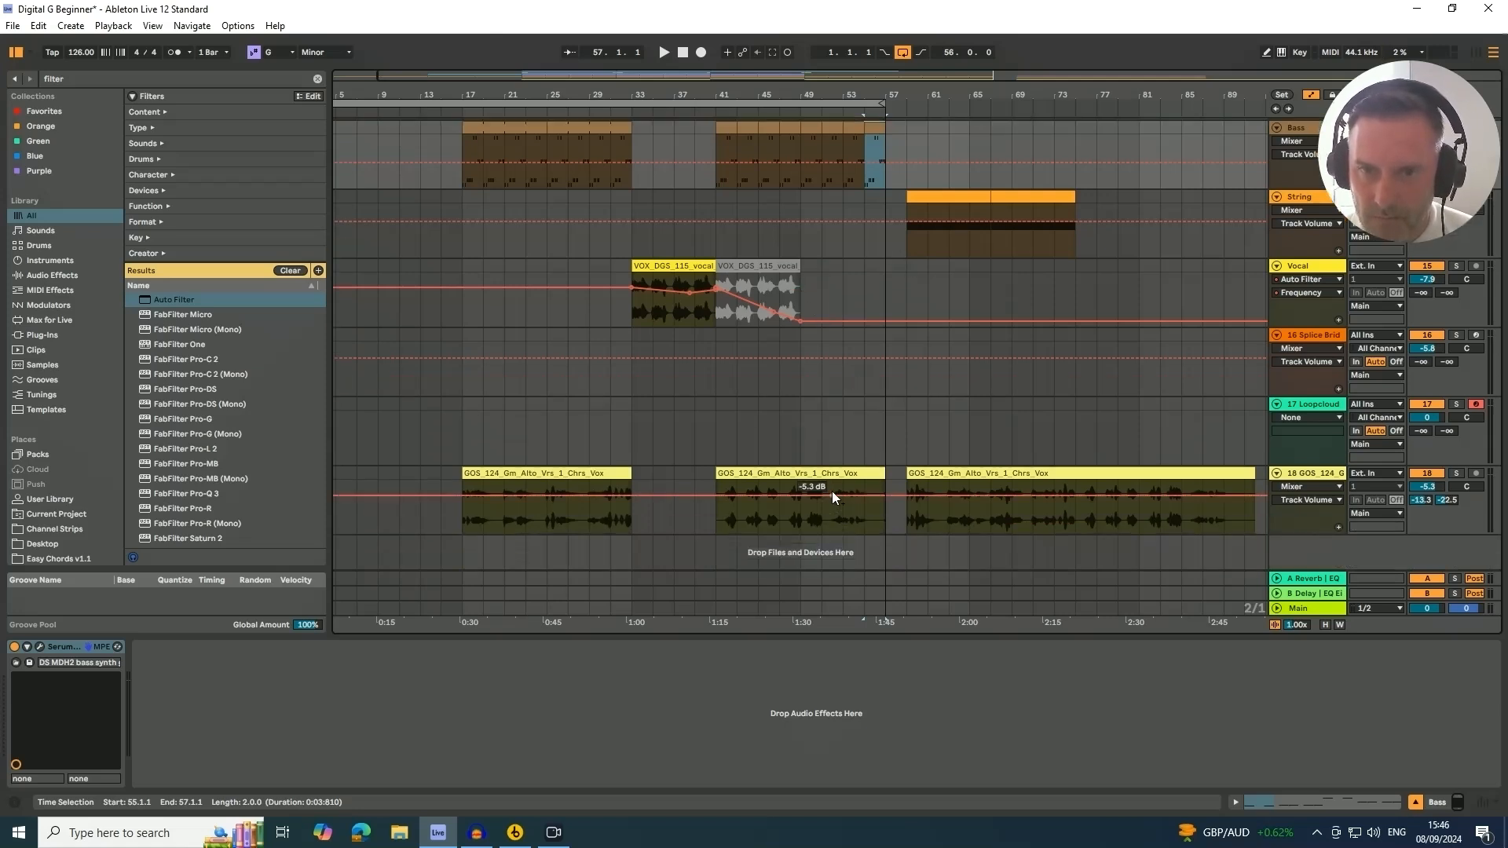
scroll(829, 463, up, 5)
scroll(828, 440, up, 6)
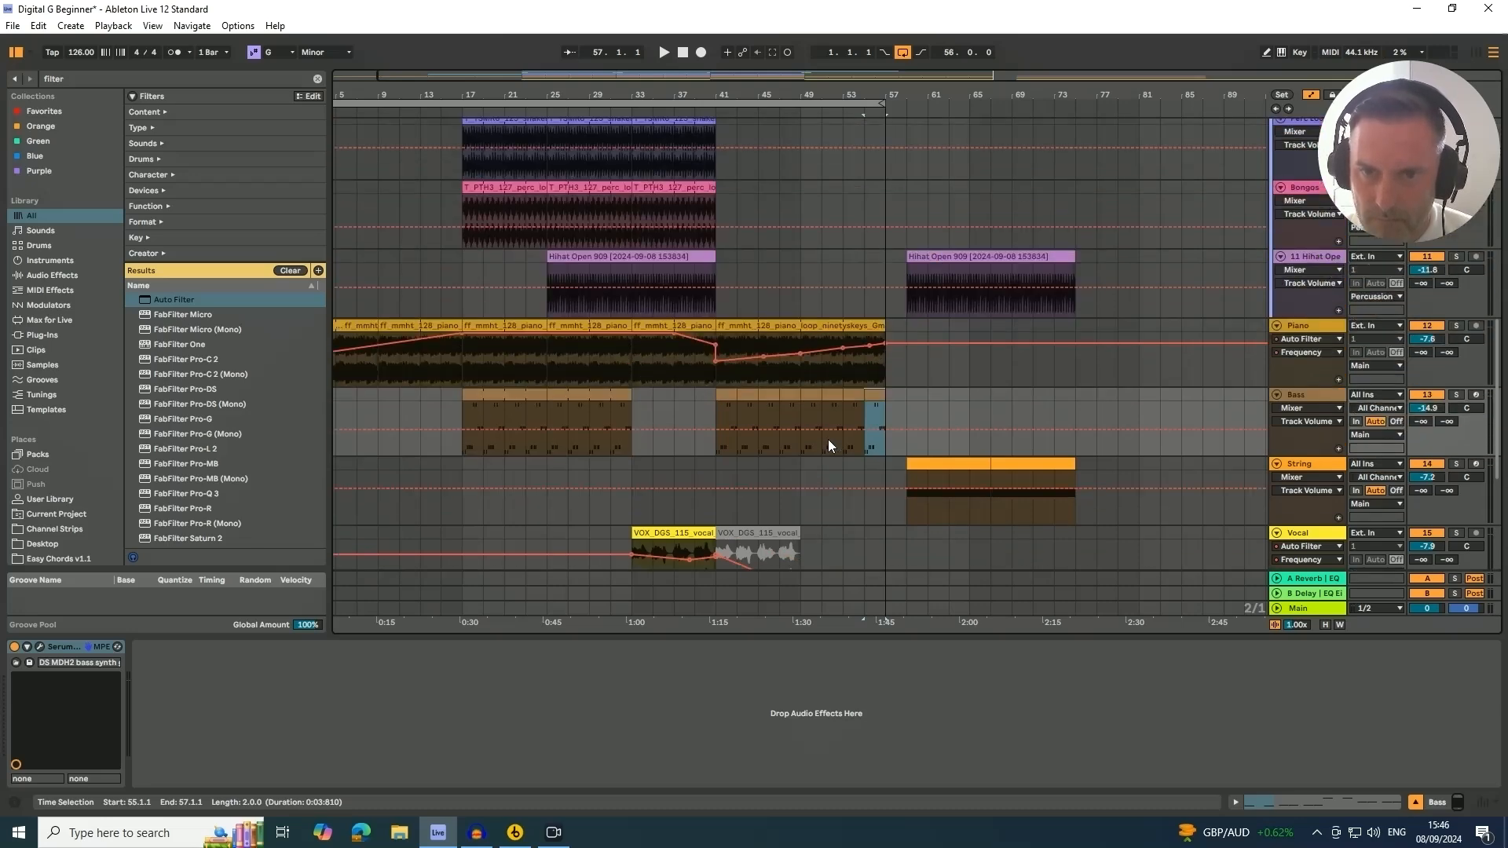
scroll(828, 440, up, 4)
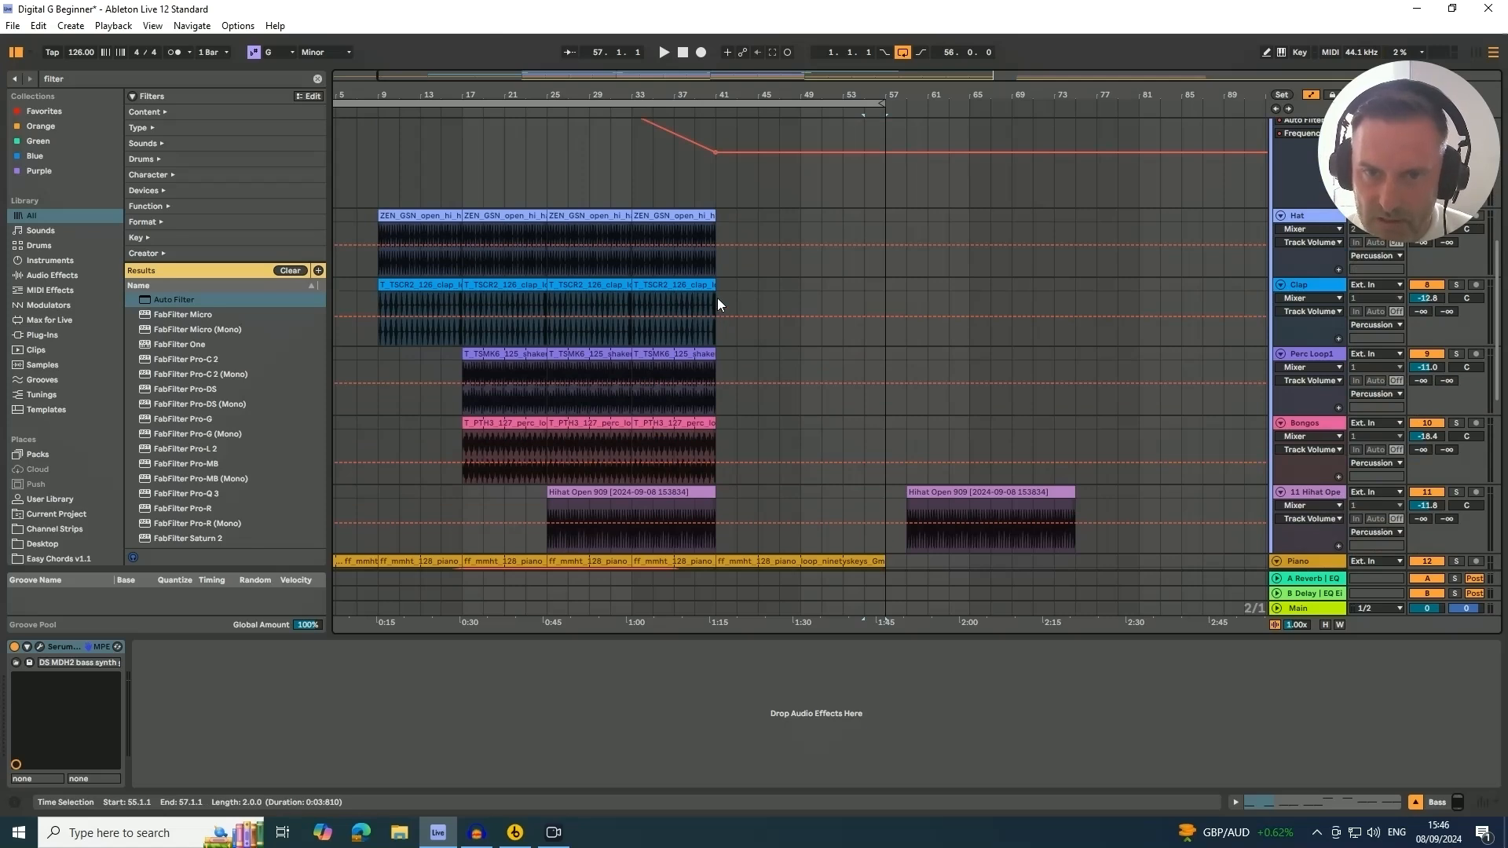
drag(717, 298, 635, 219)
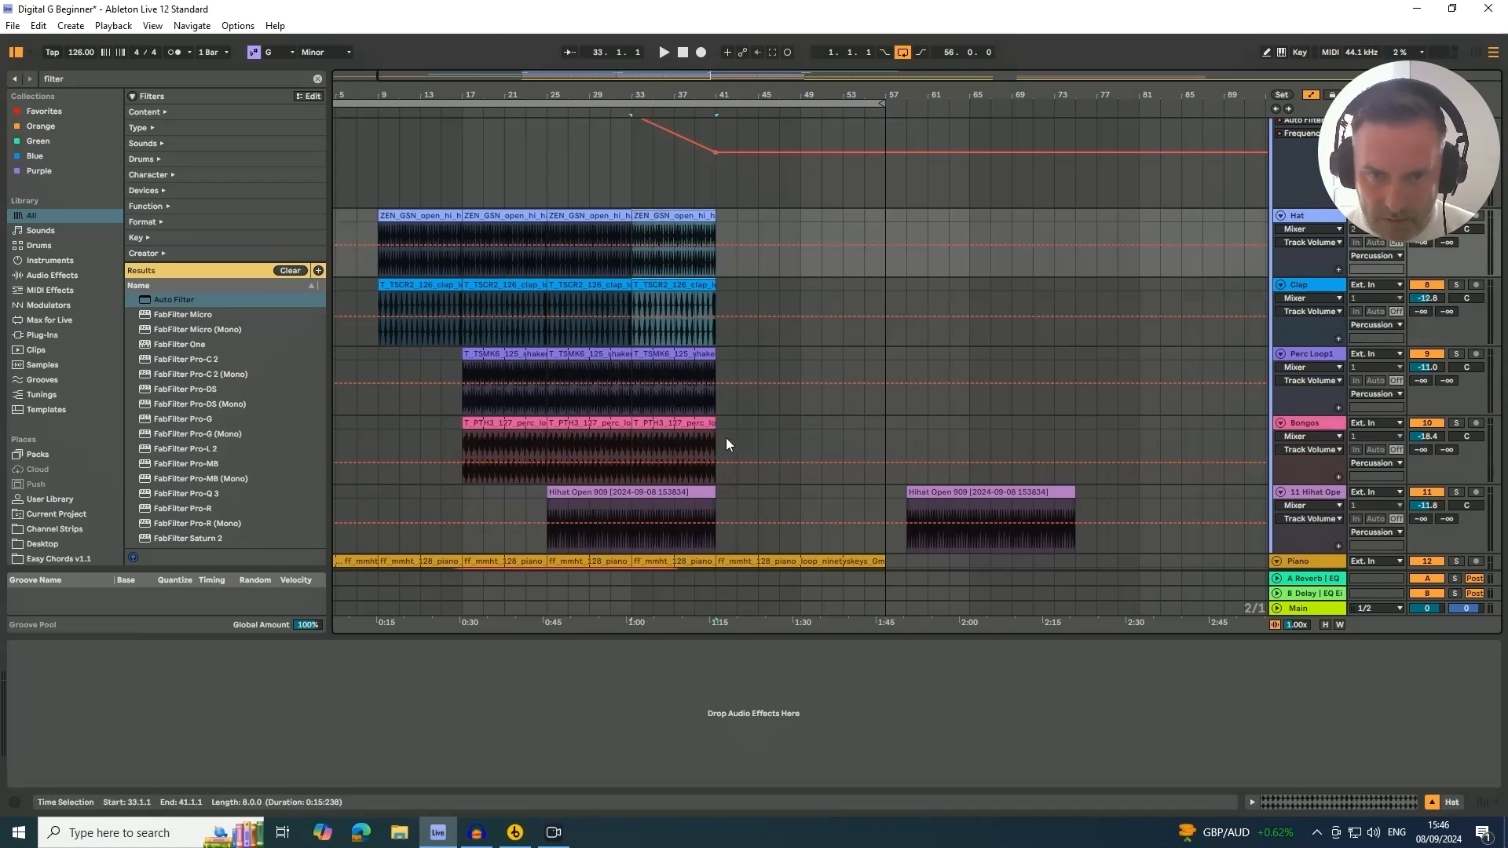
drag(719, 360, 630, 225)
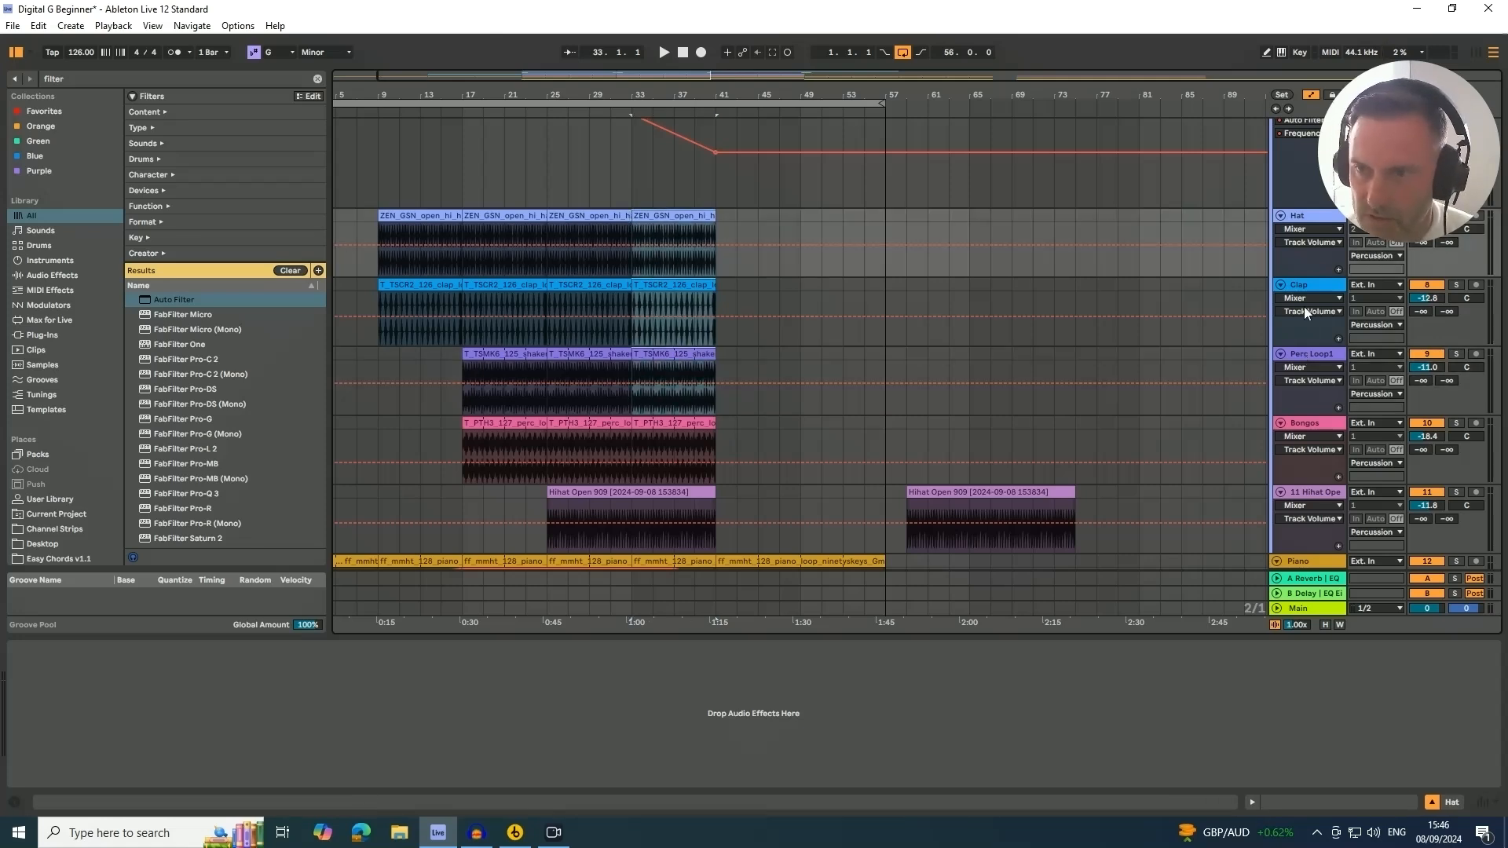
drag(673, 221, 839, 227)
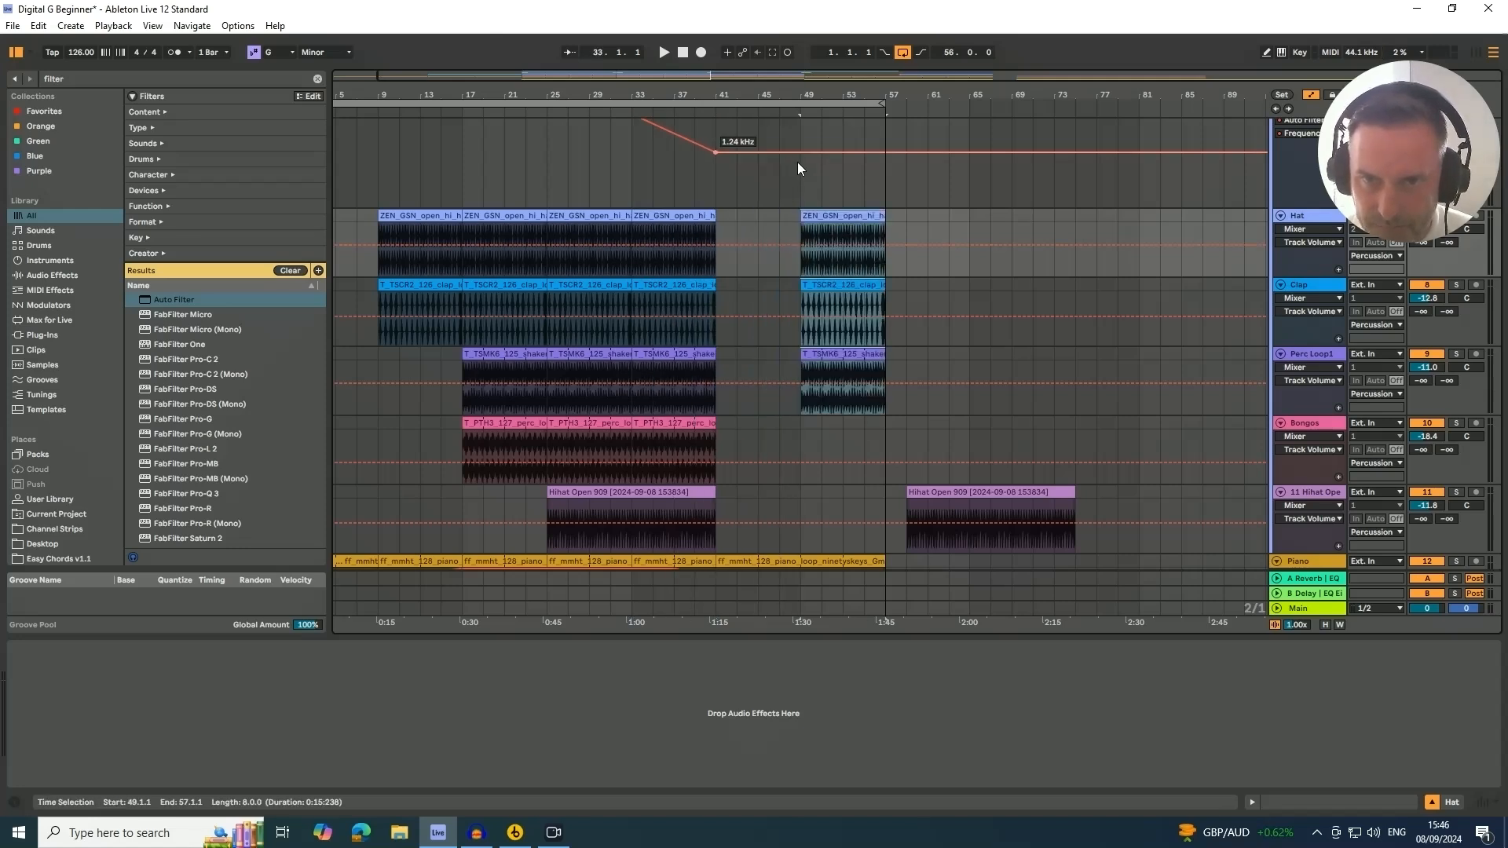
Automate the percussion group's filter frequency to rise from bar 49 back up to full by bar 57
click(843, 151)
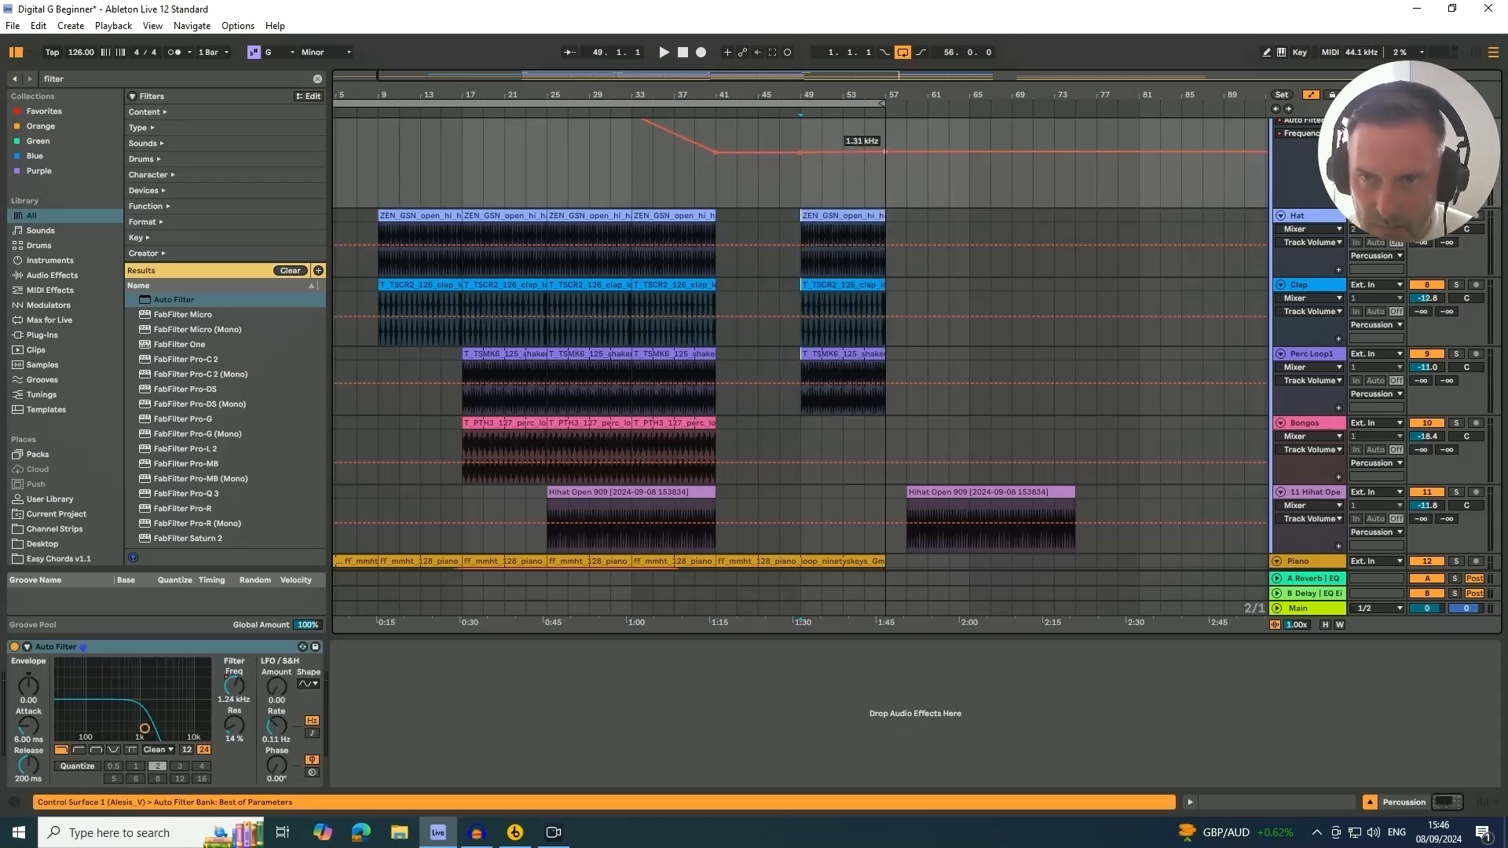
drag(886, 153, 886, 119)
scroll(872, 185, up, 3)
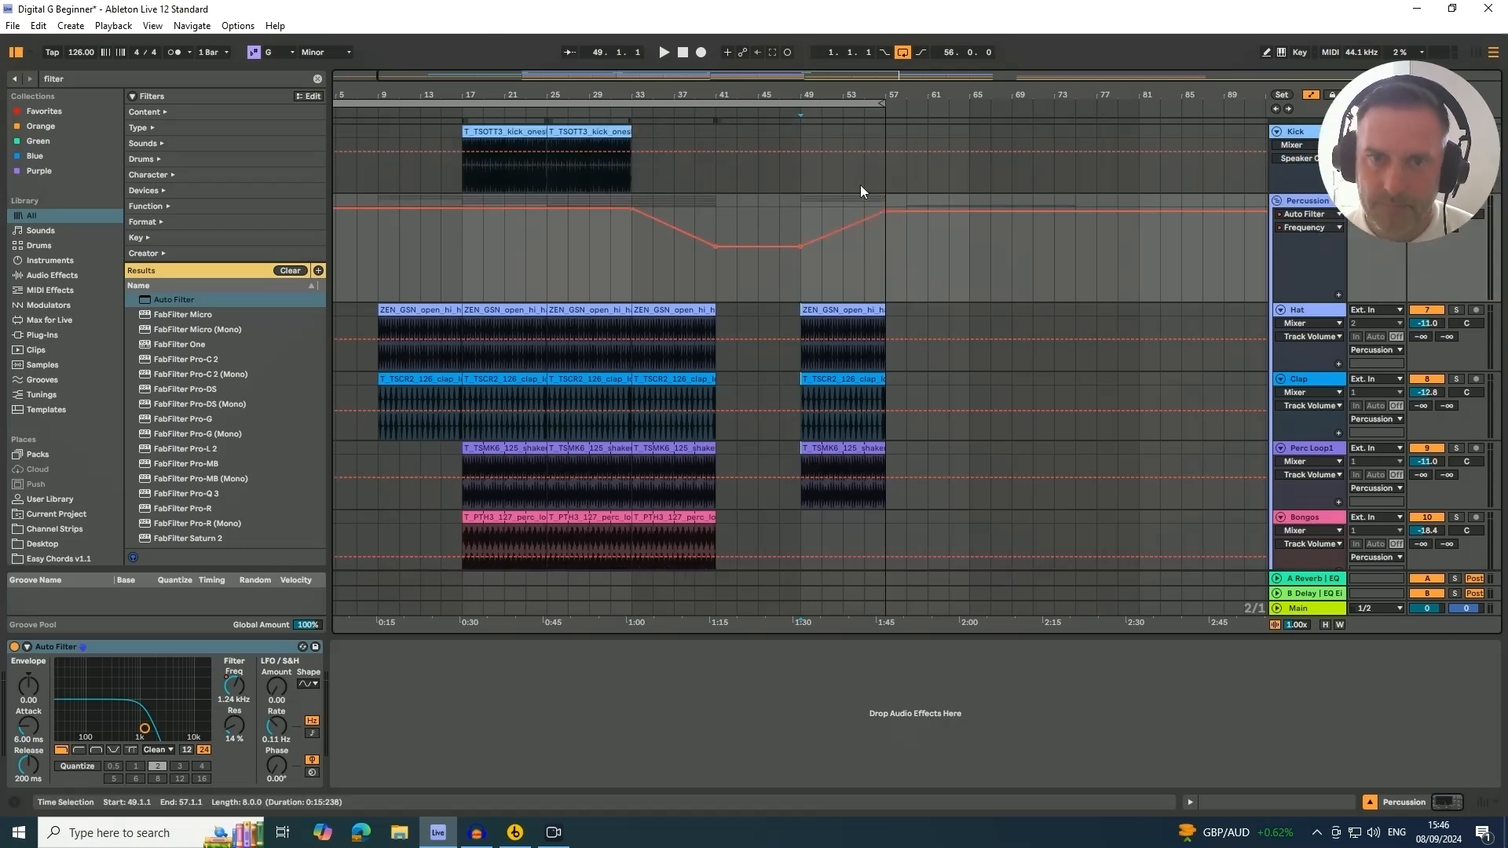
Play back from around bar 39 and review the extended section across all tracks
click(695, 103)
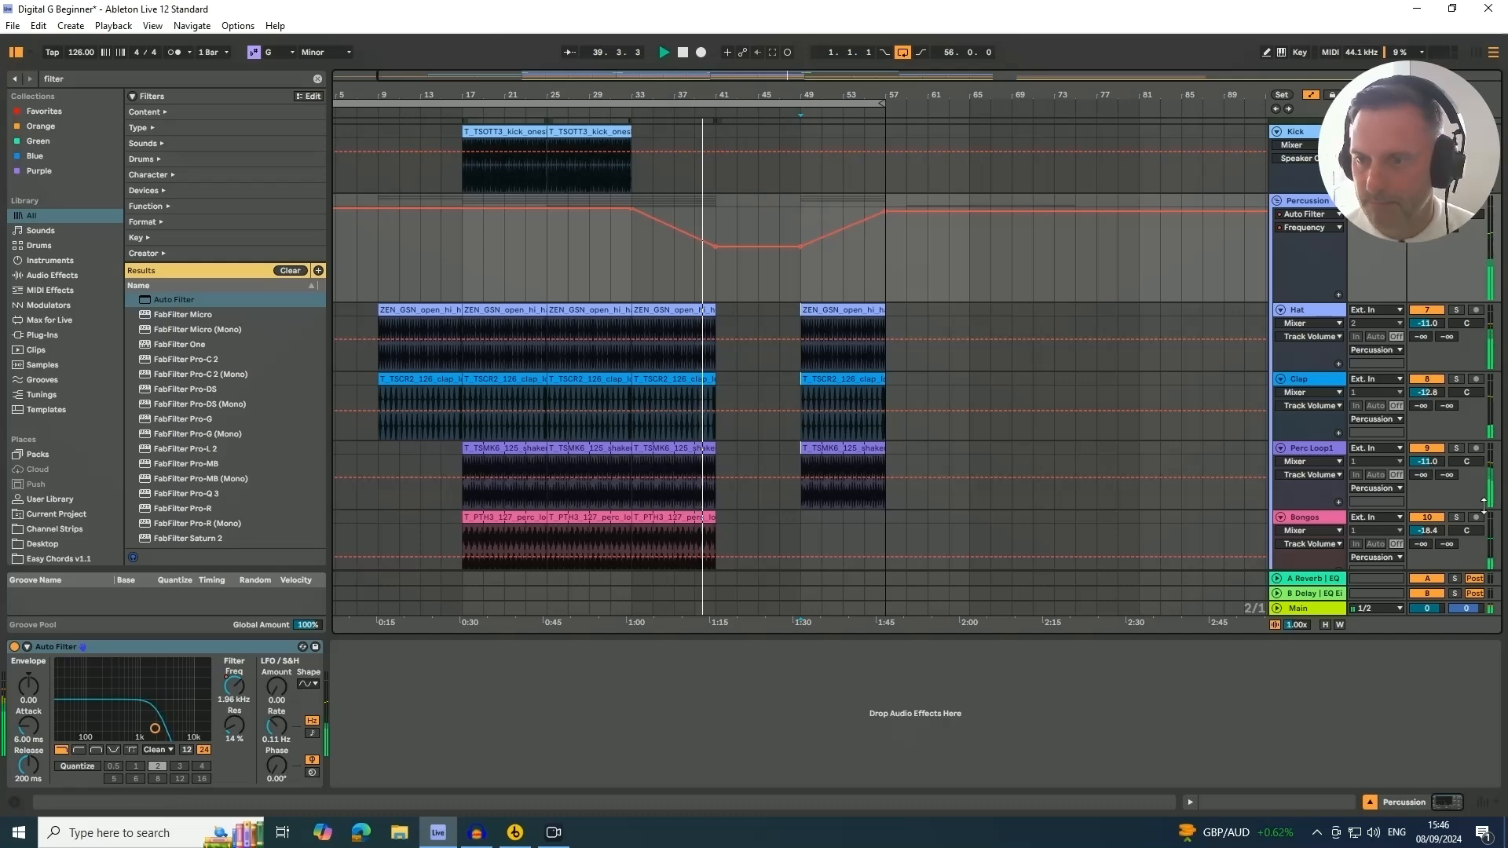
scroll(864, 424, down, 3)
scroll(866, 438, down, 8)
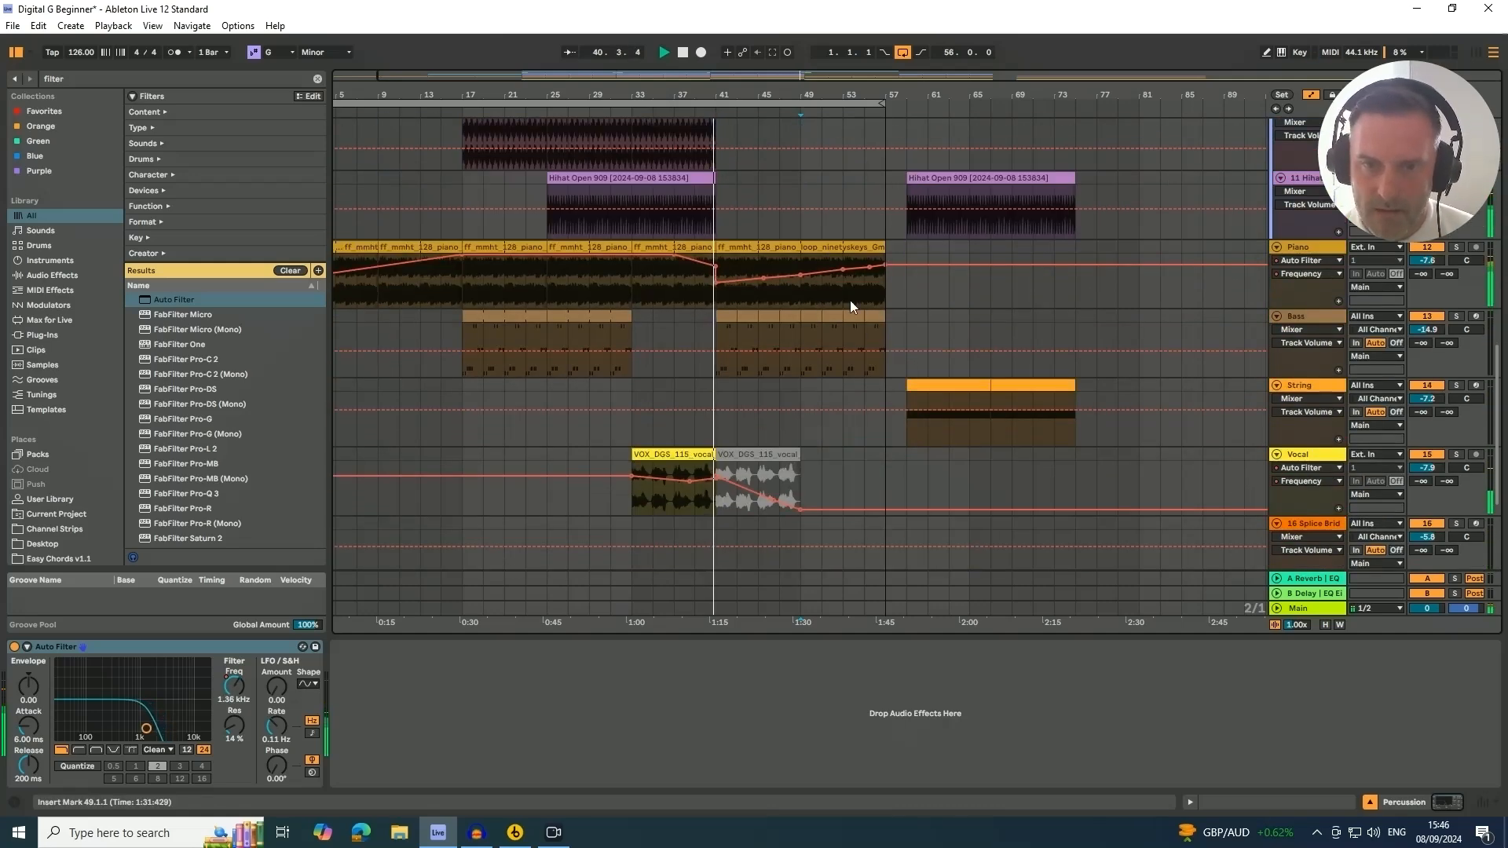
click(1308, 317)
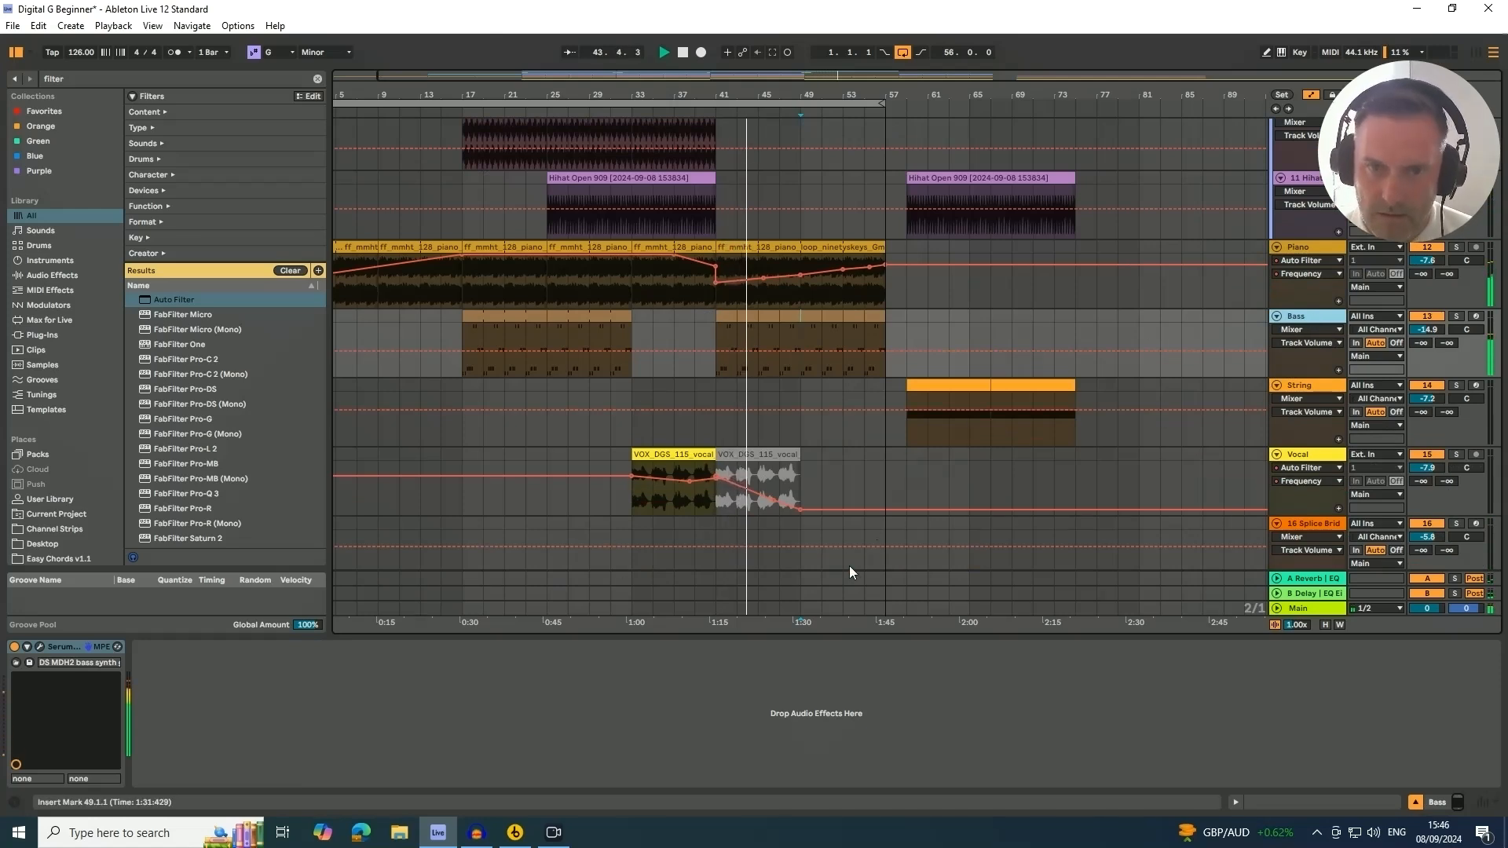
scroll(757, 518, down, 5)
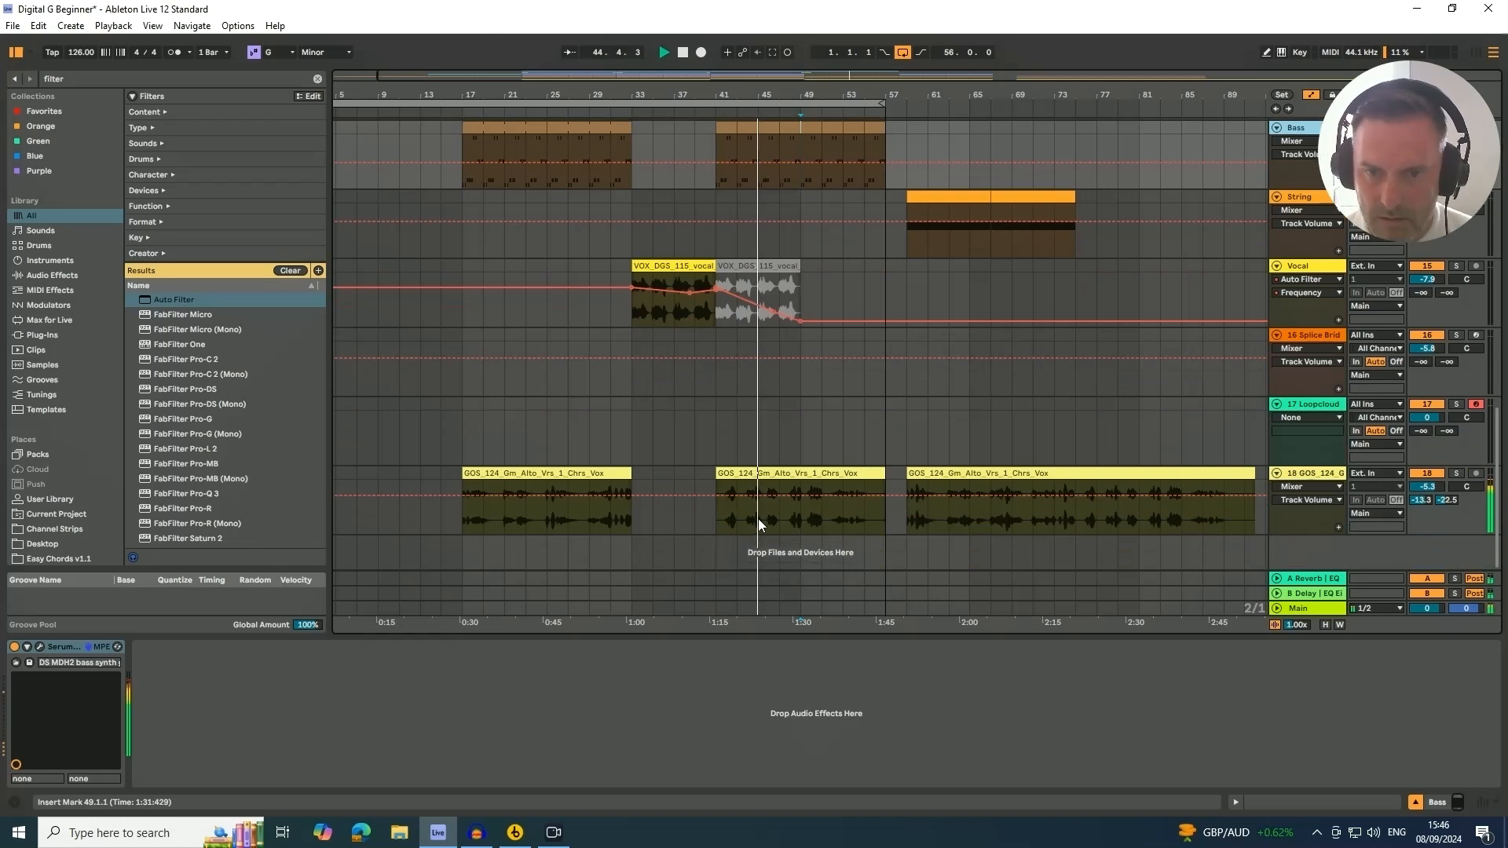
scroll(757, 518, down, 1)
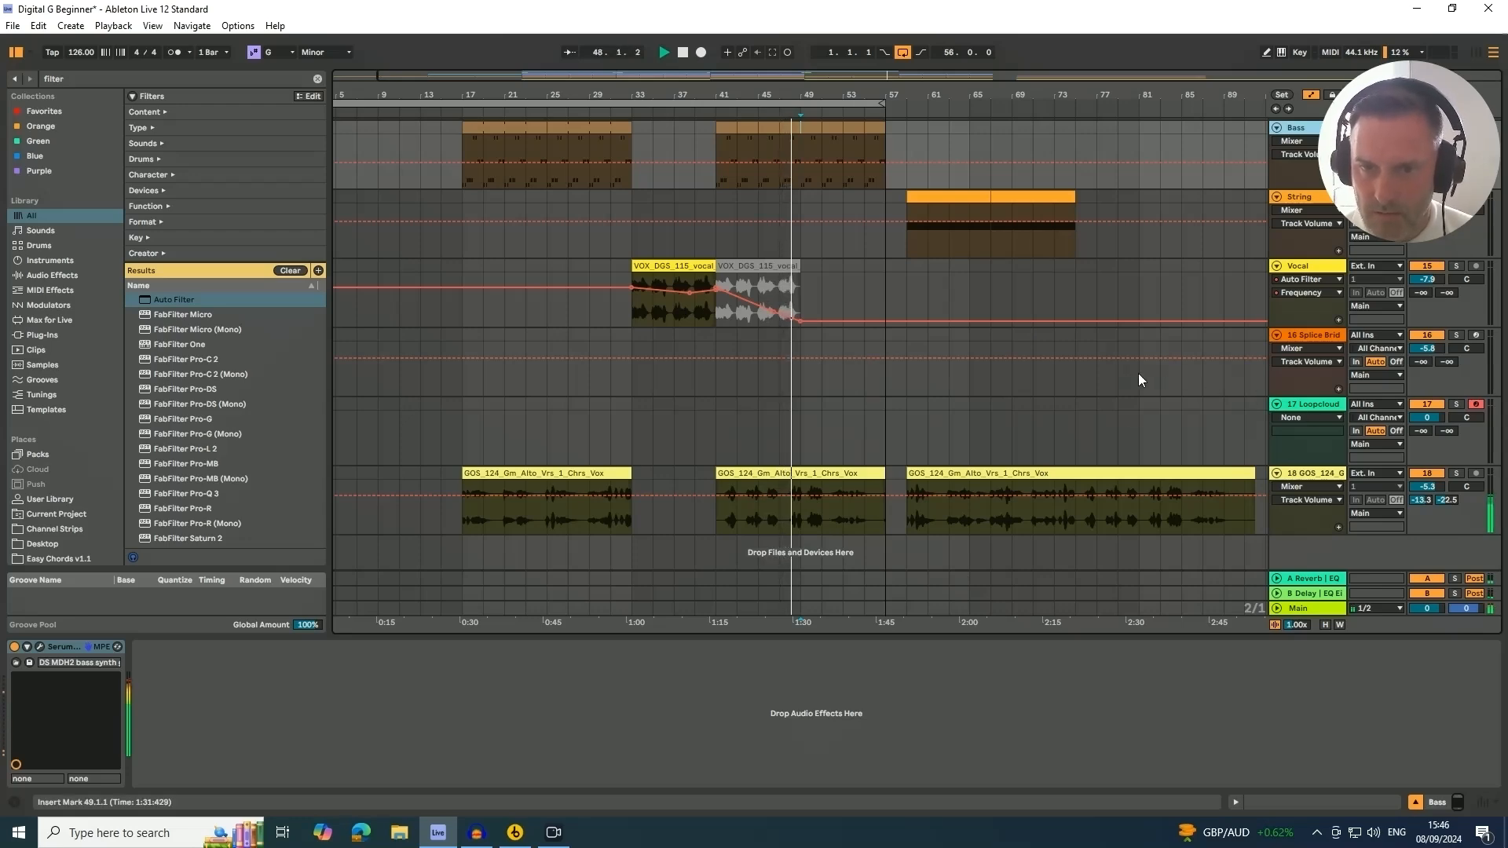
scroll(841, 418, up, 5)
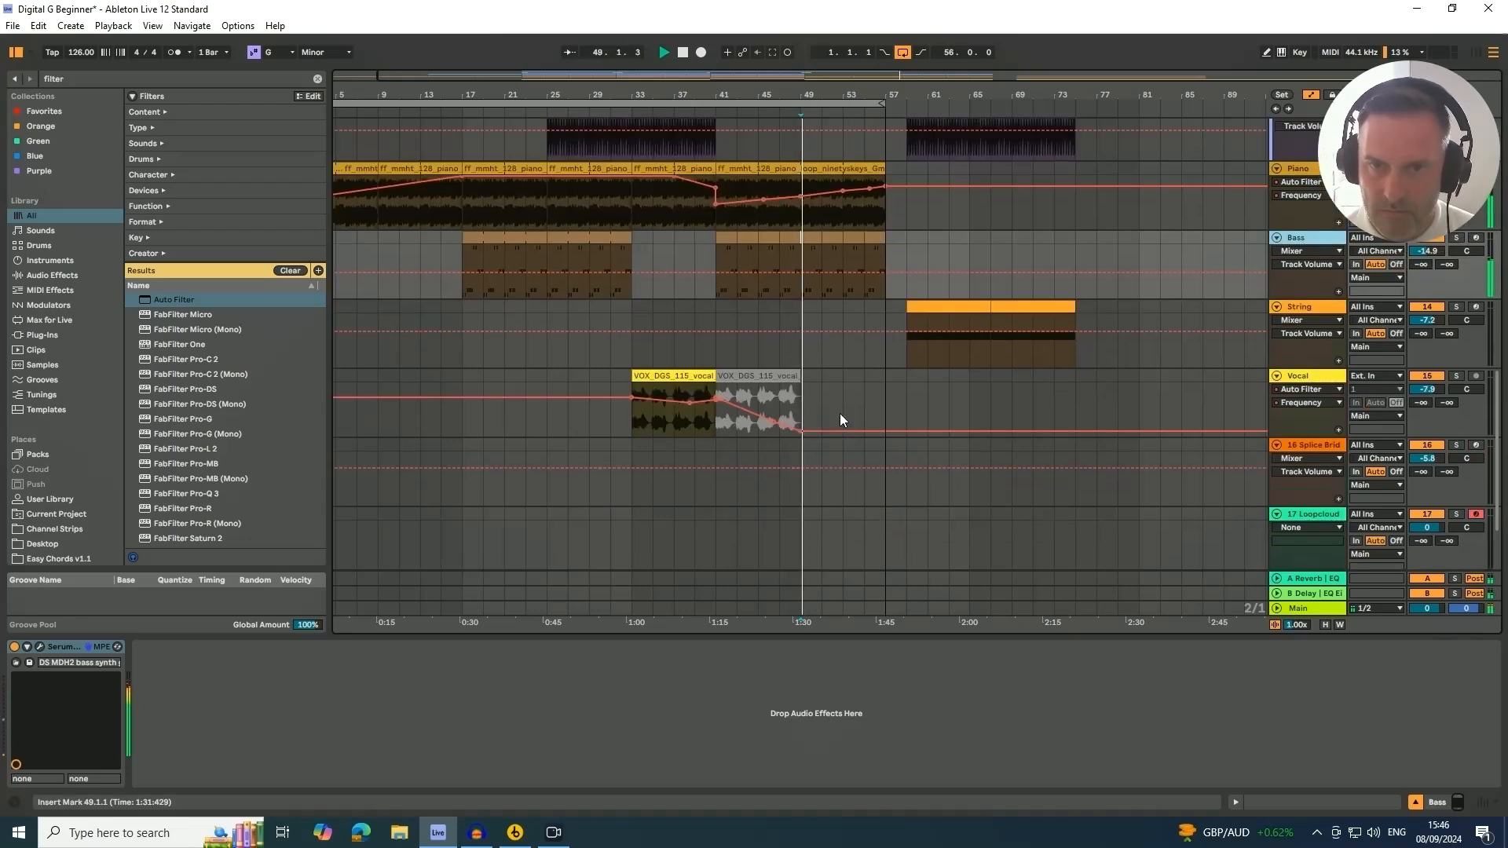
scroll(841, 413, up, 10)
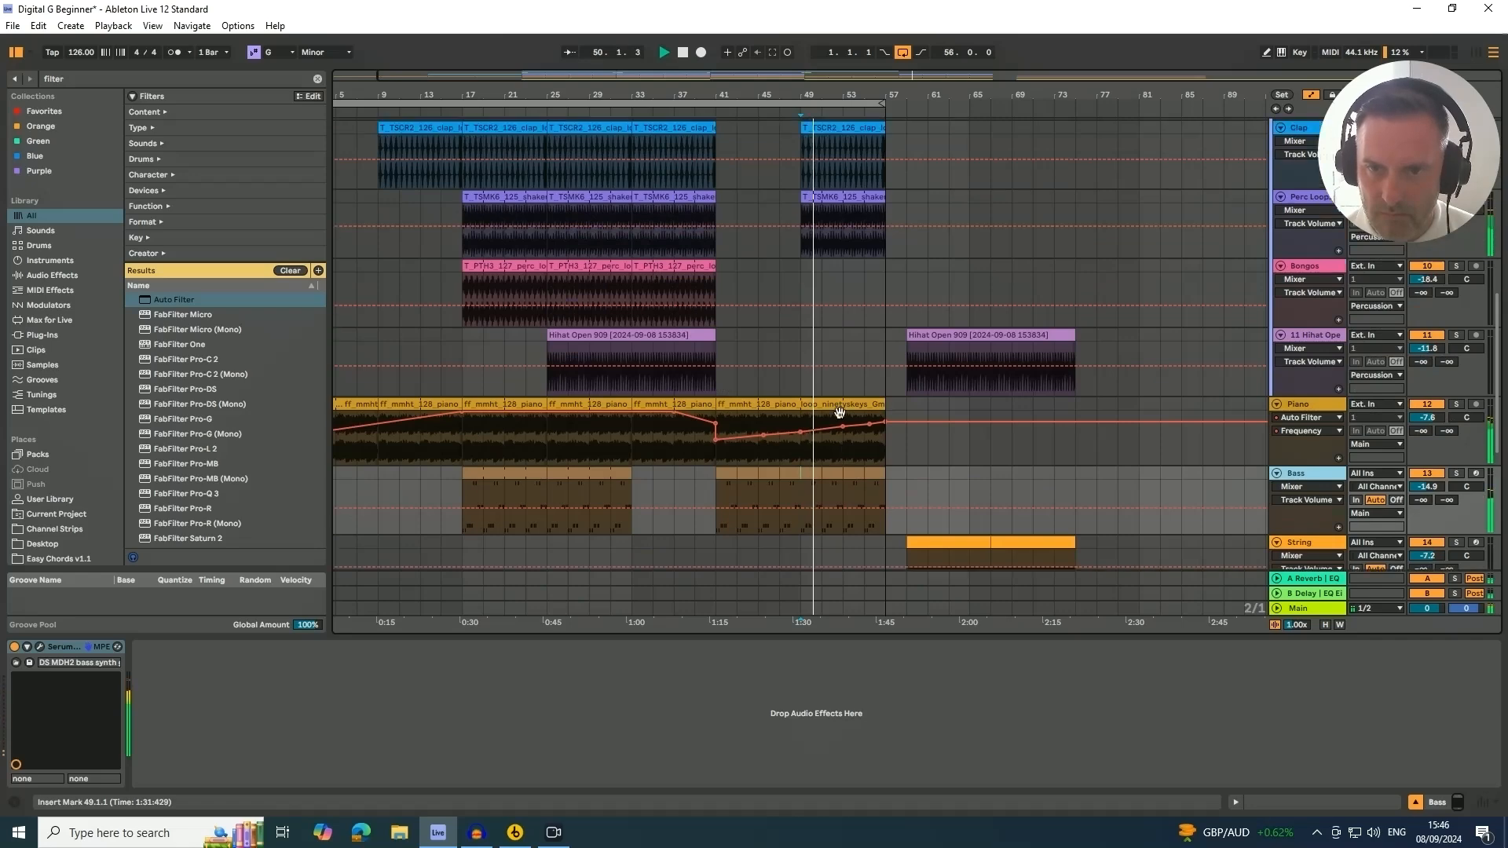
scroll(840, 413, up, 15)
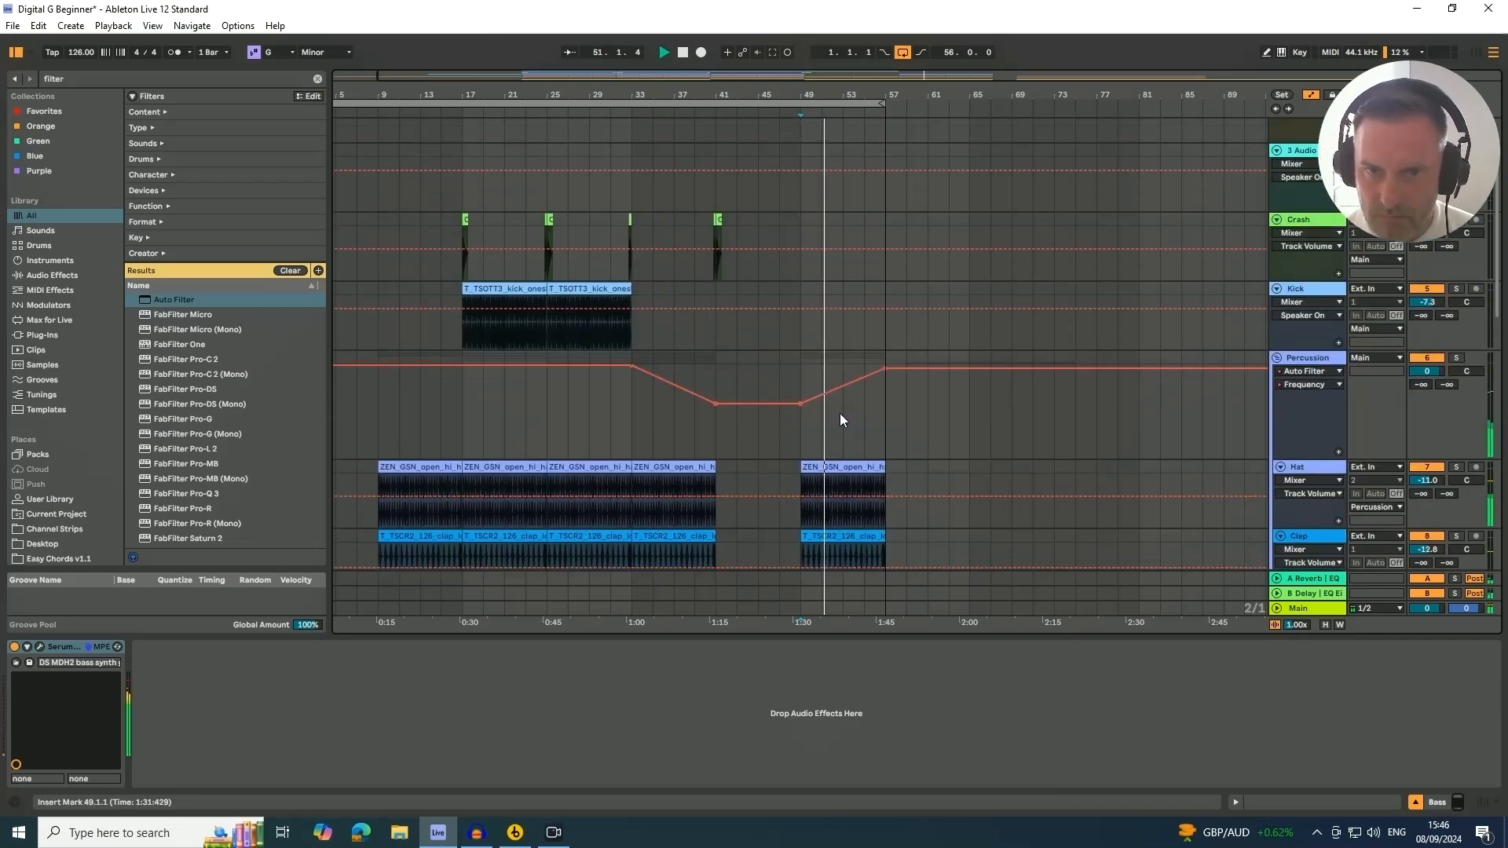
scroll(841, 413, up, 5)
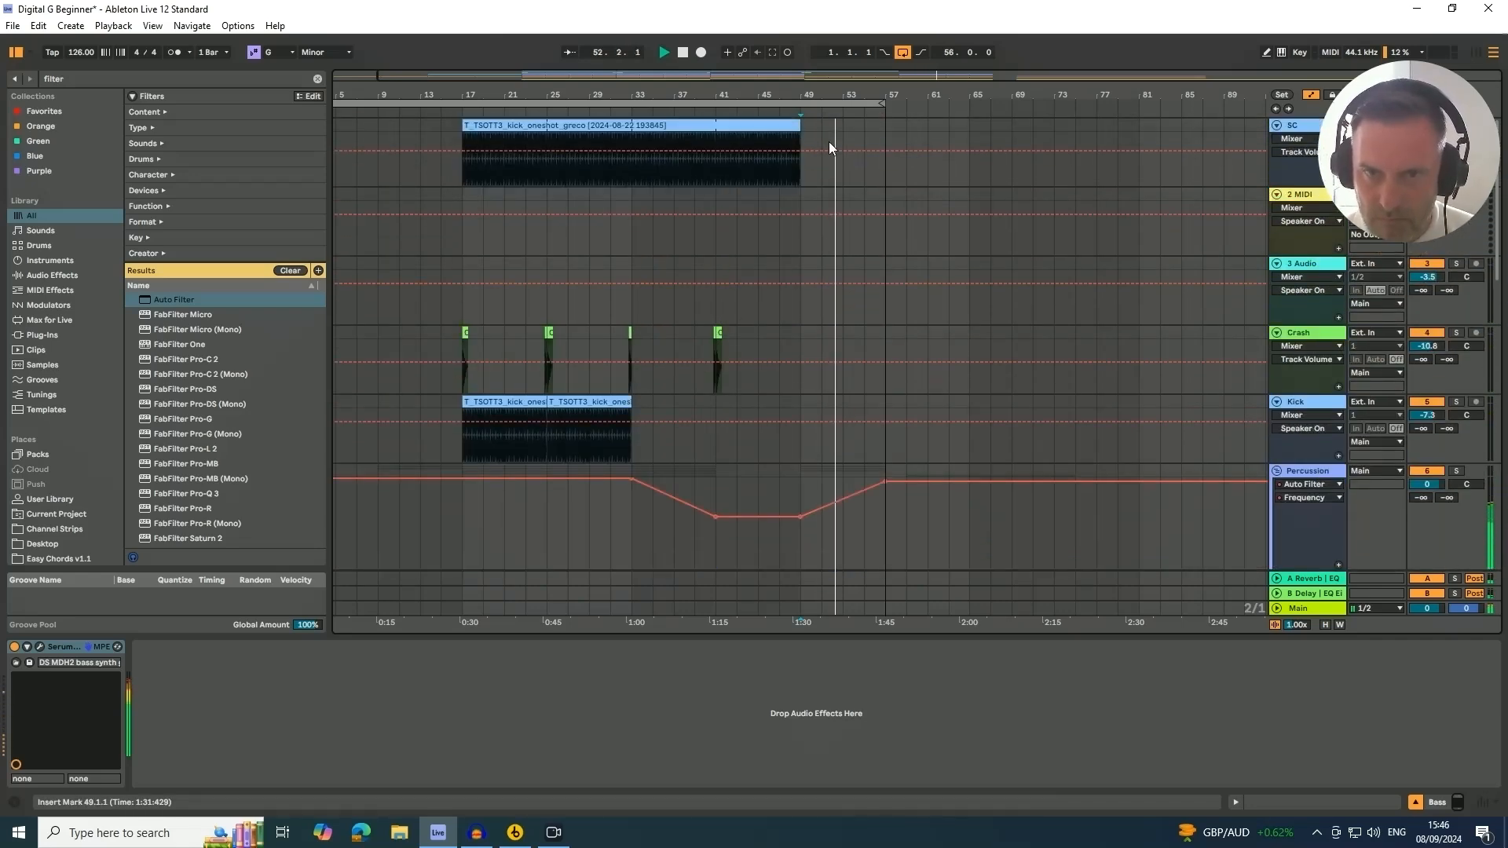
Extend the SC kick clip so it runs to bar 57
drag(801, 129, 874, 132)
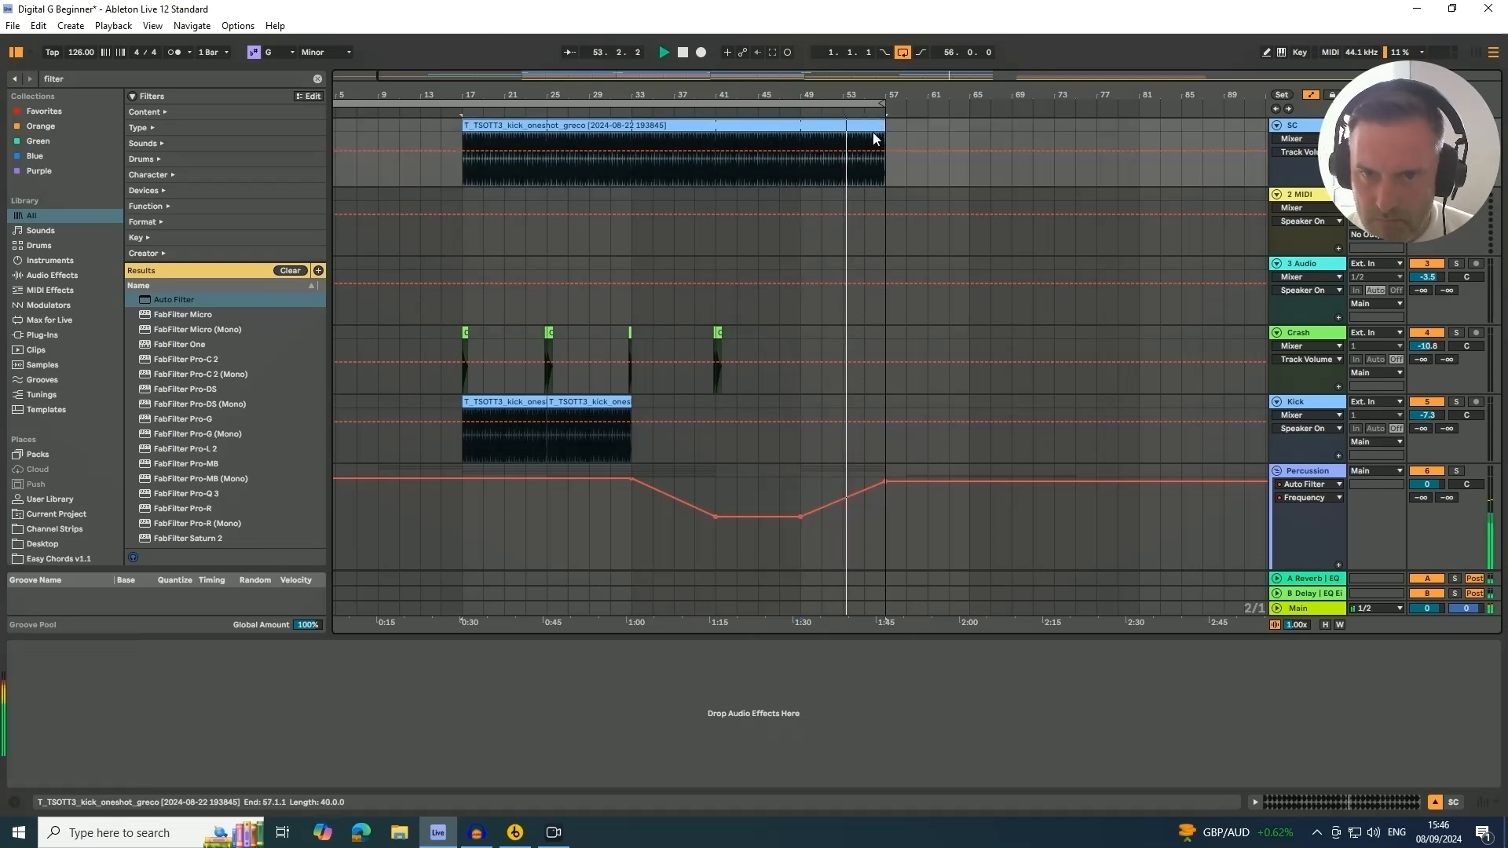
scroll(865, 374, down, 3)
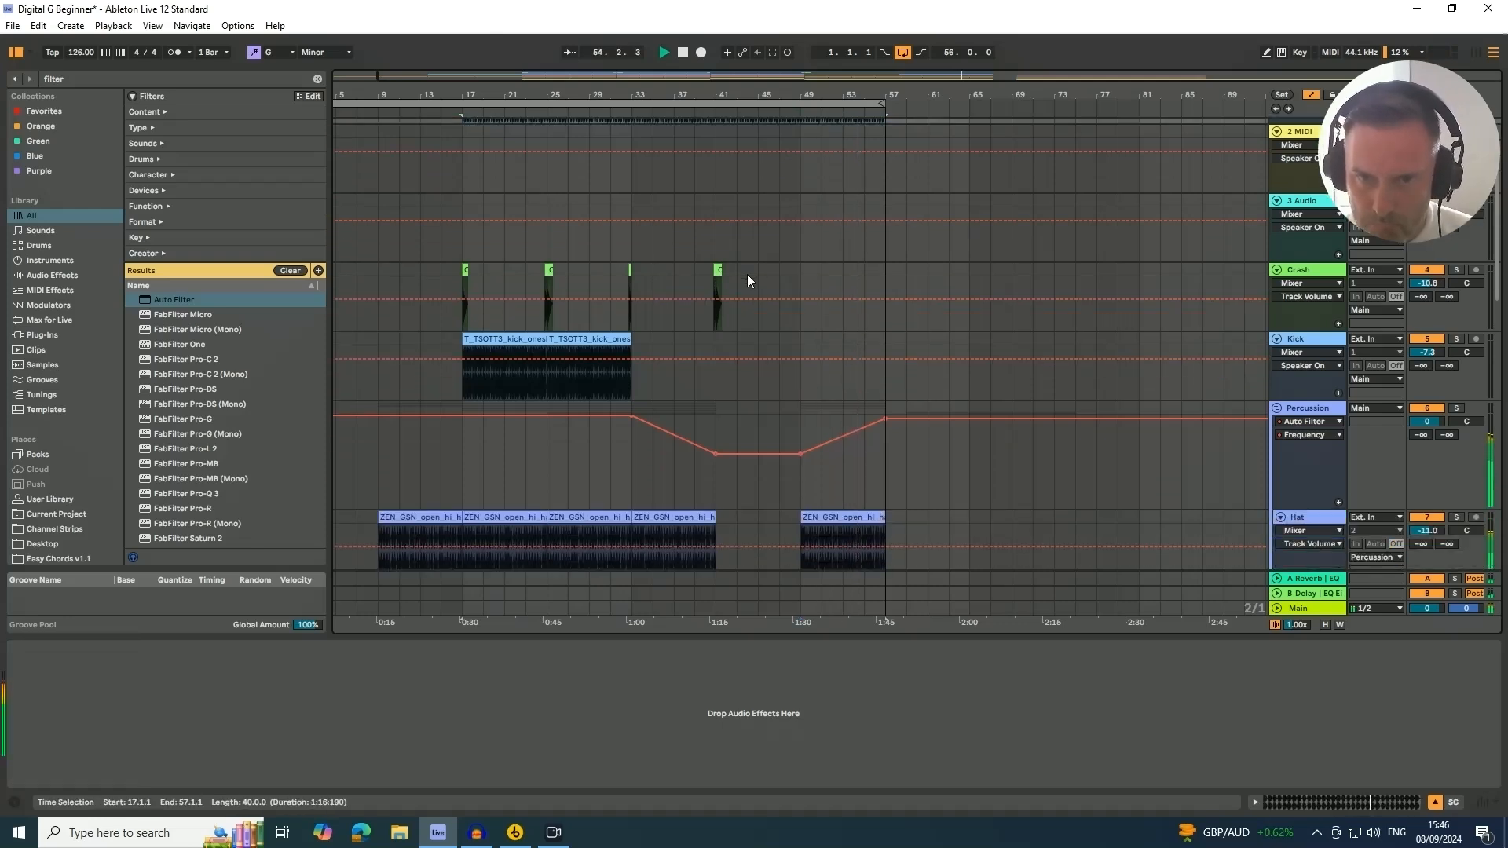
Copy the crash hit to just before bar 57 and duplicate it into a short run of crash hits
drag(868, 90, 818, 143)
key(space)
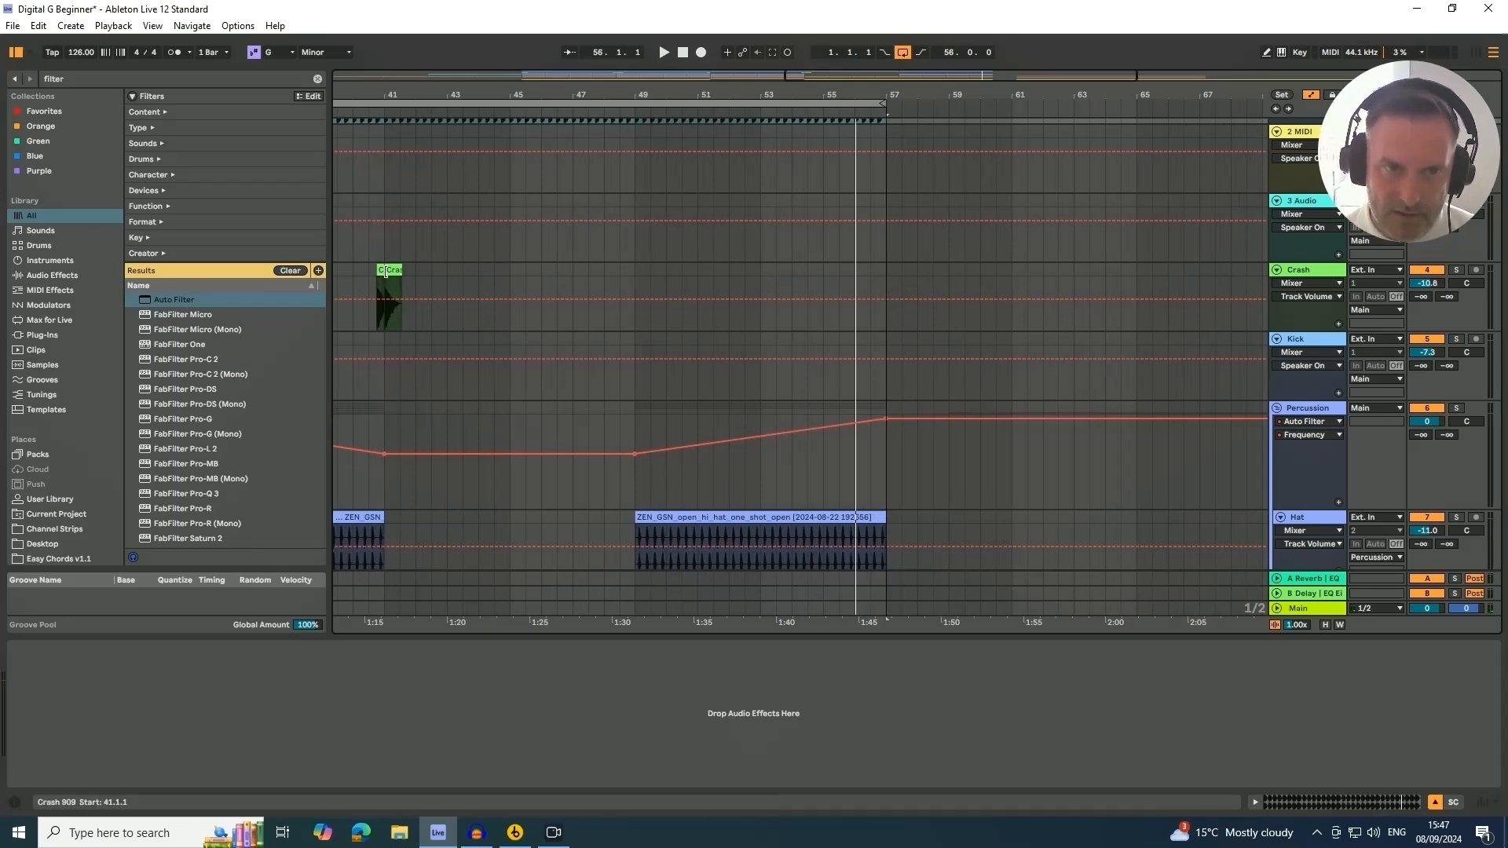
mouse_move(381, 271)
mouse_down()
mouse_move(539, 293)
mouse_move(859, 298)
mouse_up()
click(859, 299)
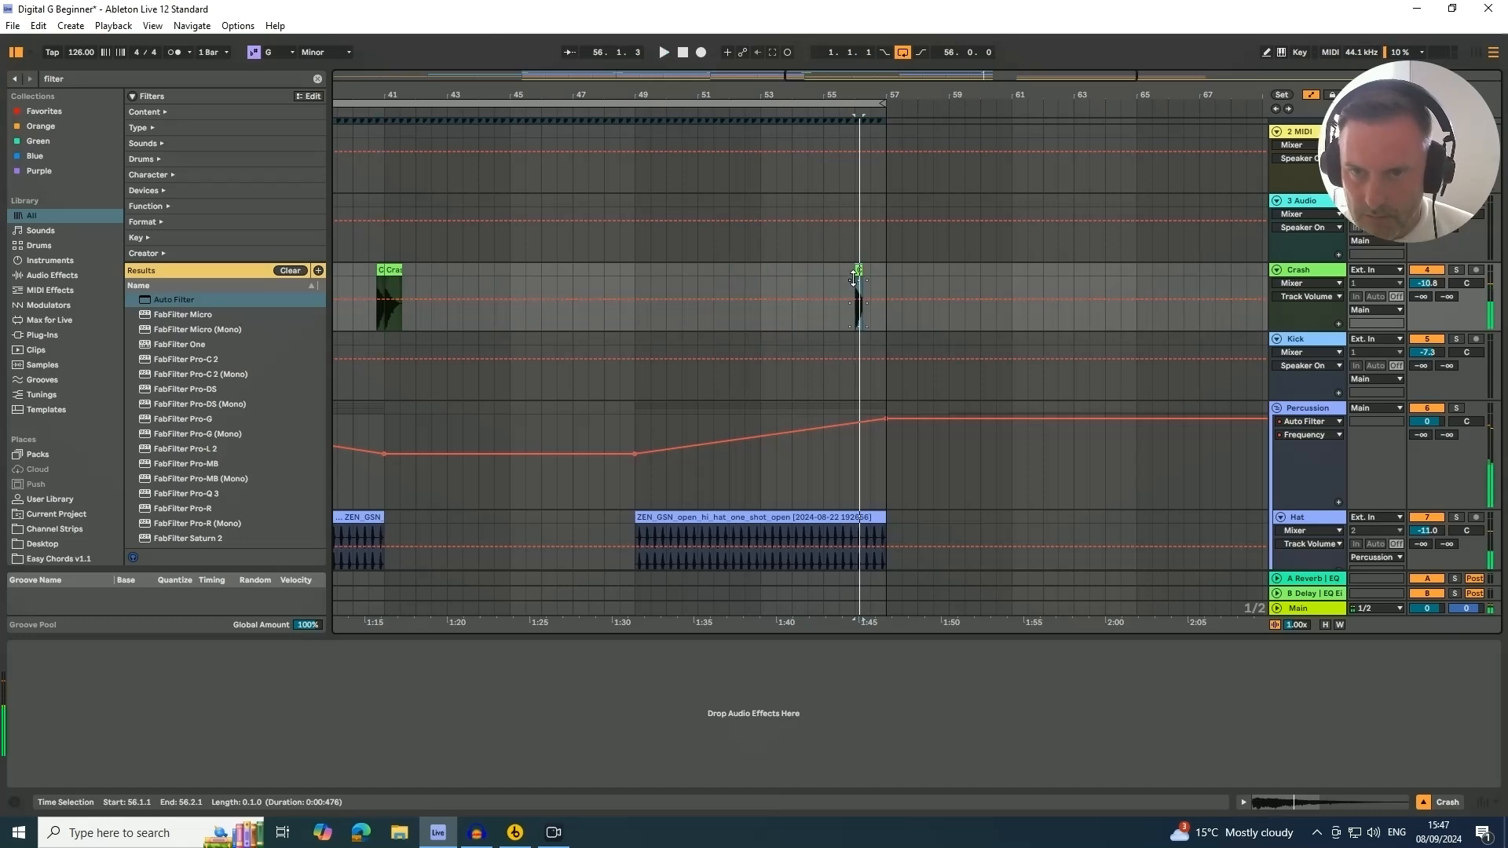
drag(874, 95, 711, 275)
drag(699, 269, 936, 289)
key(ctrl+z)
key(ctrl+d)
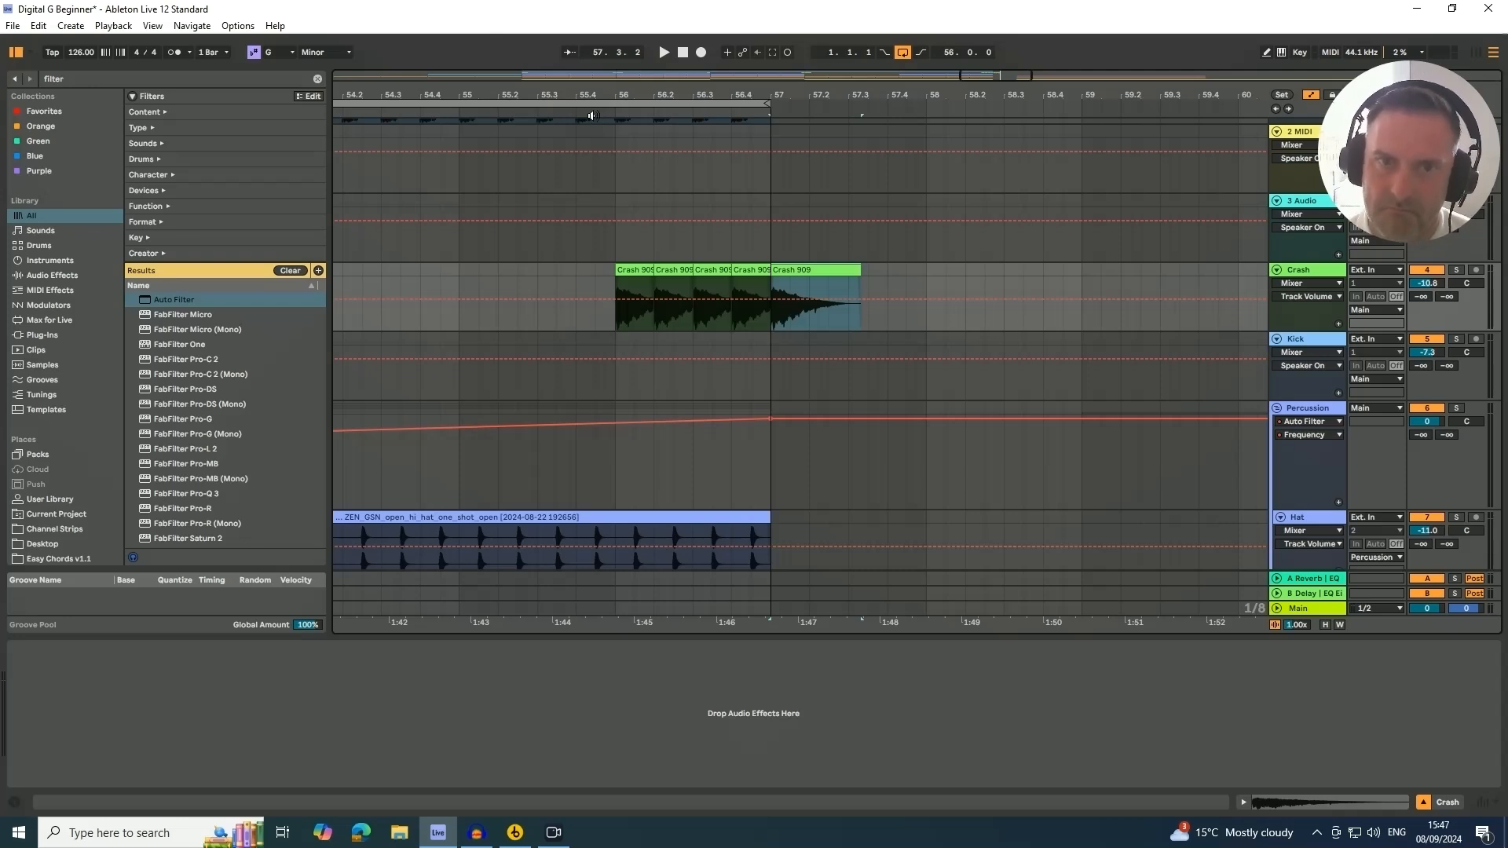
Play back from around bar 55 to review the crash hits leading into bar 57
click(593, 115)
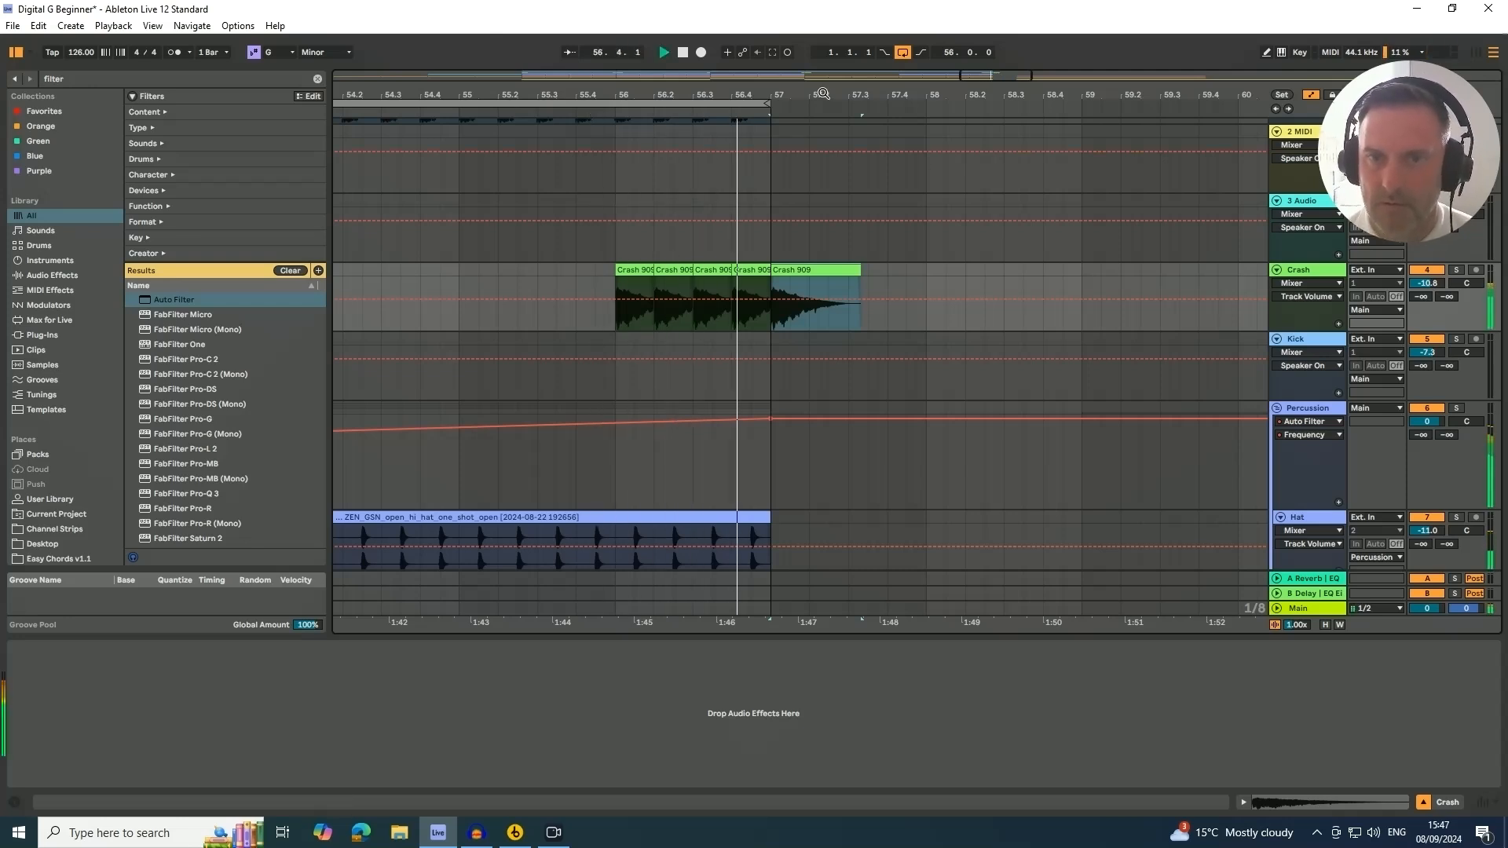
key(space)
drag(545, 94, 835, 23)
scroll(881, 402, down, 10)
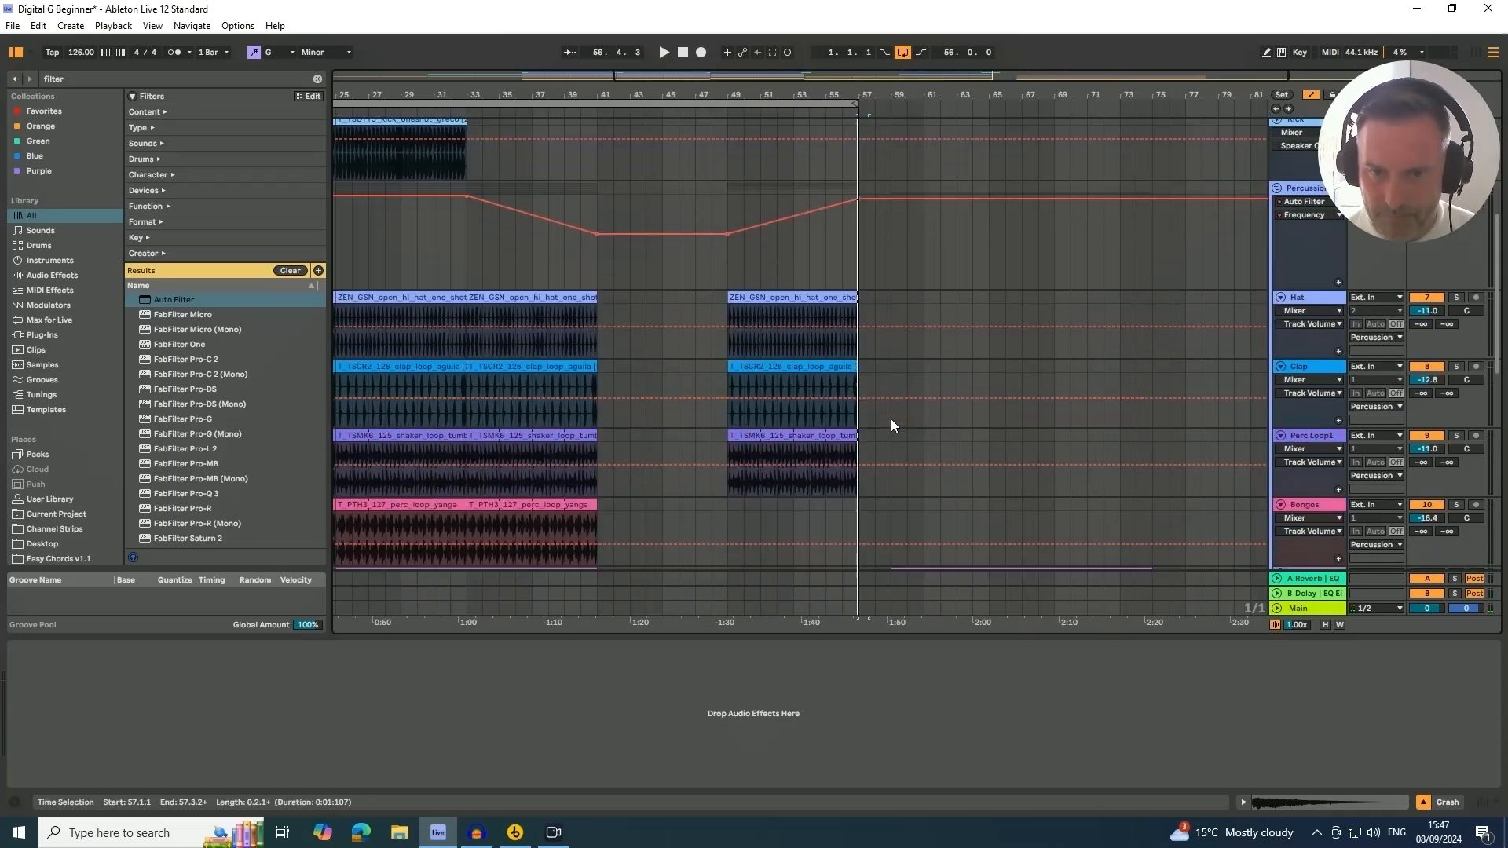
scroll(889, 435, down, 5)
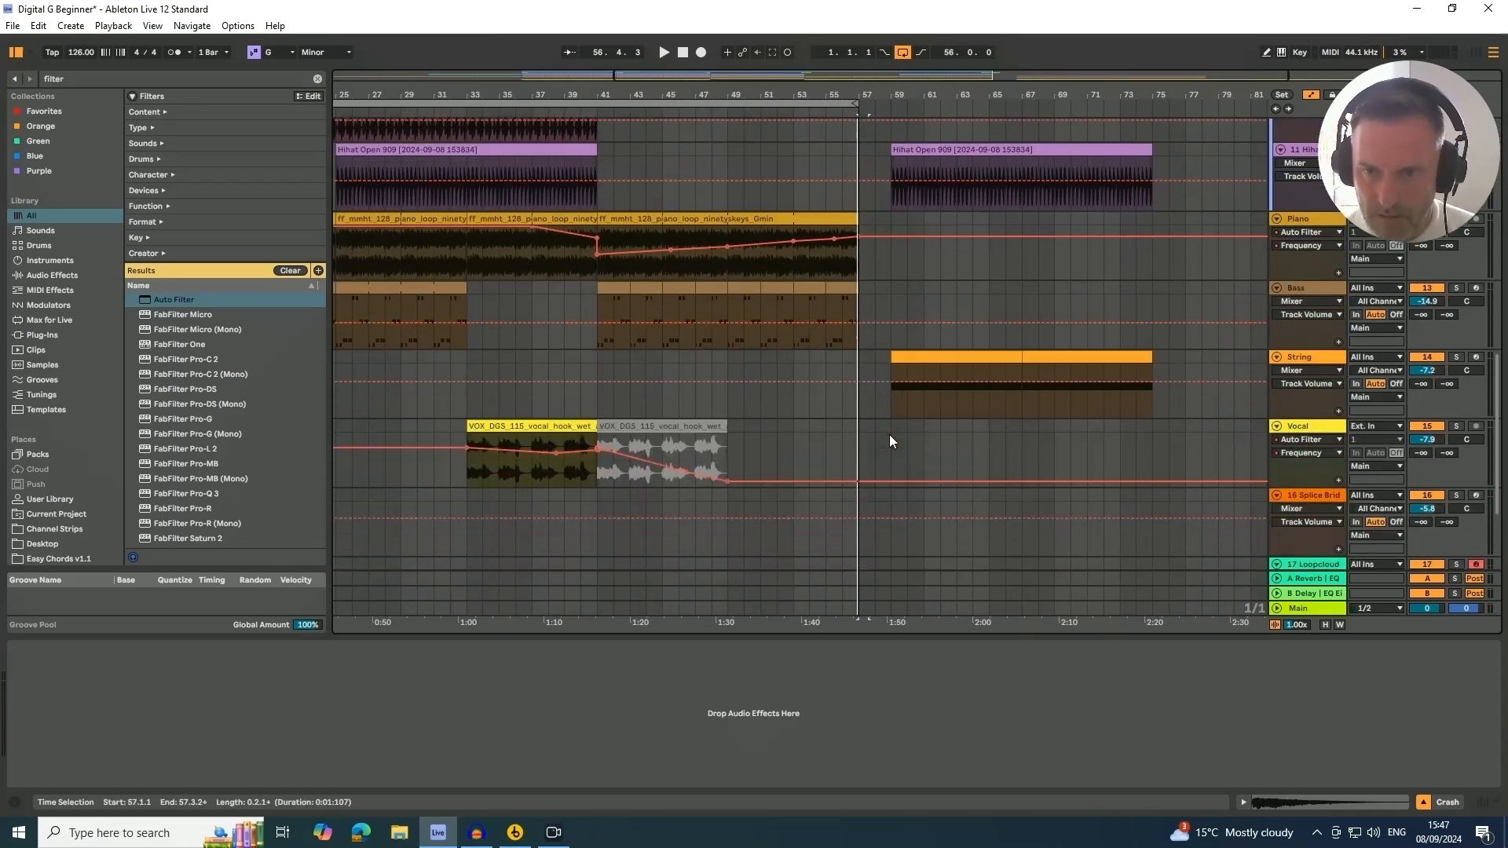
Move the string clip from bar 59 to start at bar 41 and lower the String track volume to -8.0 dB
click(945, 355)
drag(945, 355, 646, 363)
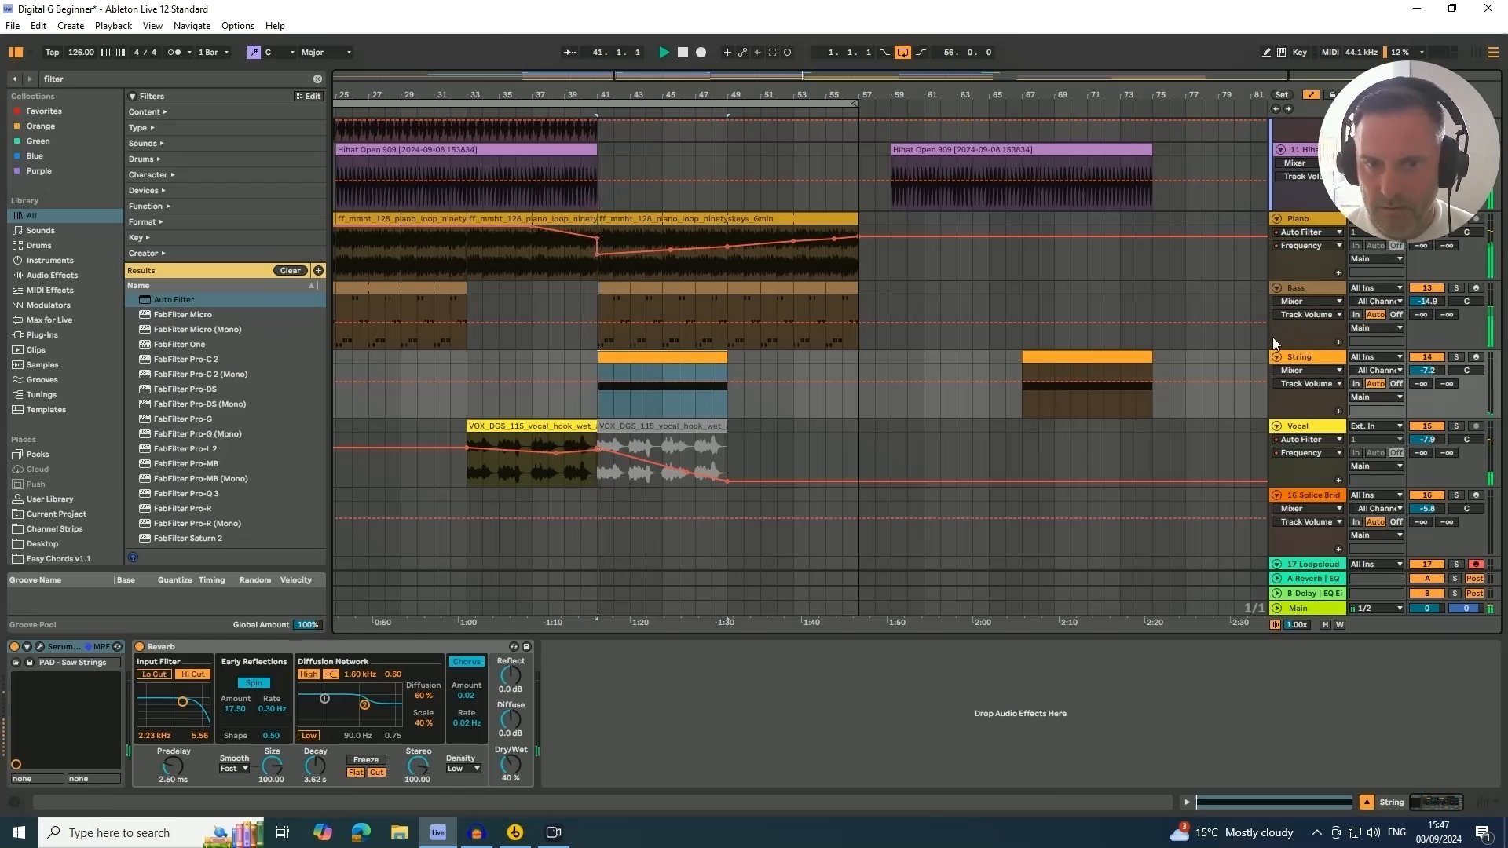
click(1304, 357)
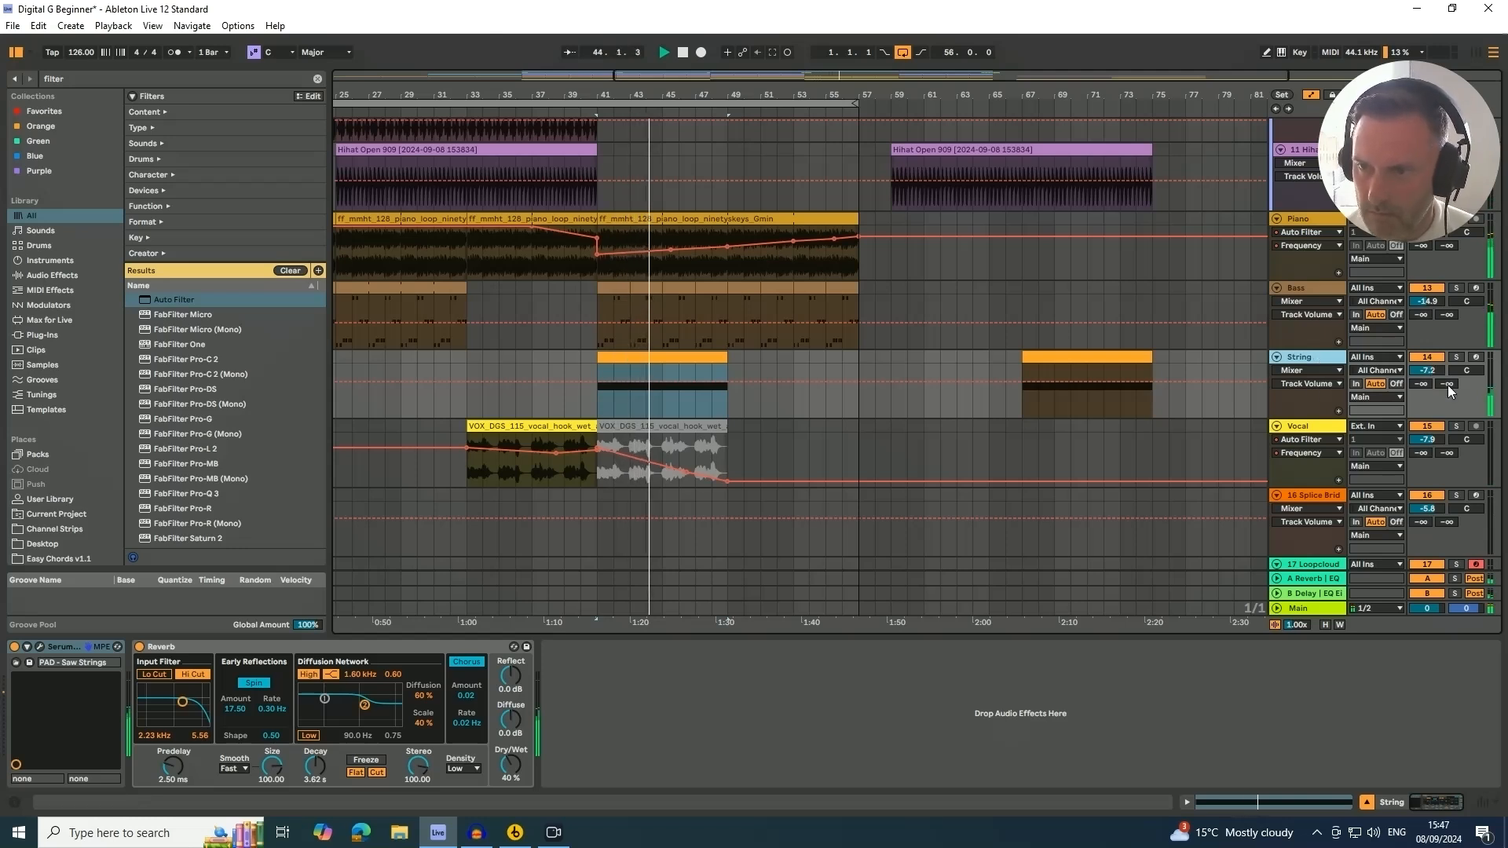
drag(1431, 372, 1431, 385)
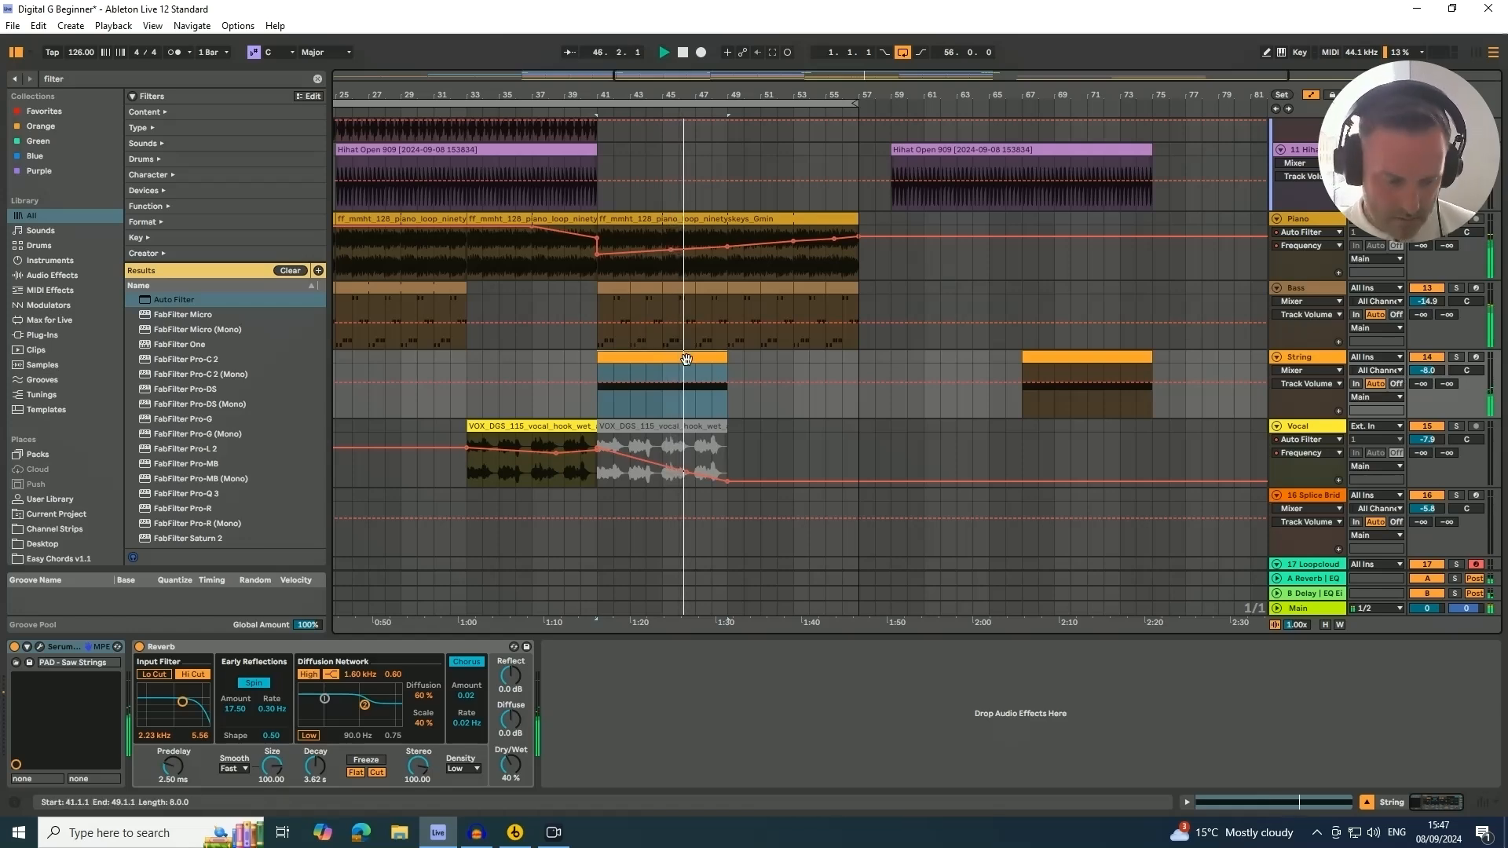
Duplicate the string clip so the strings run from bar 41 to bar 57
key(ctrl+d)
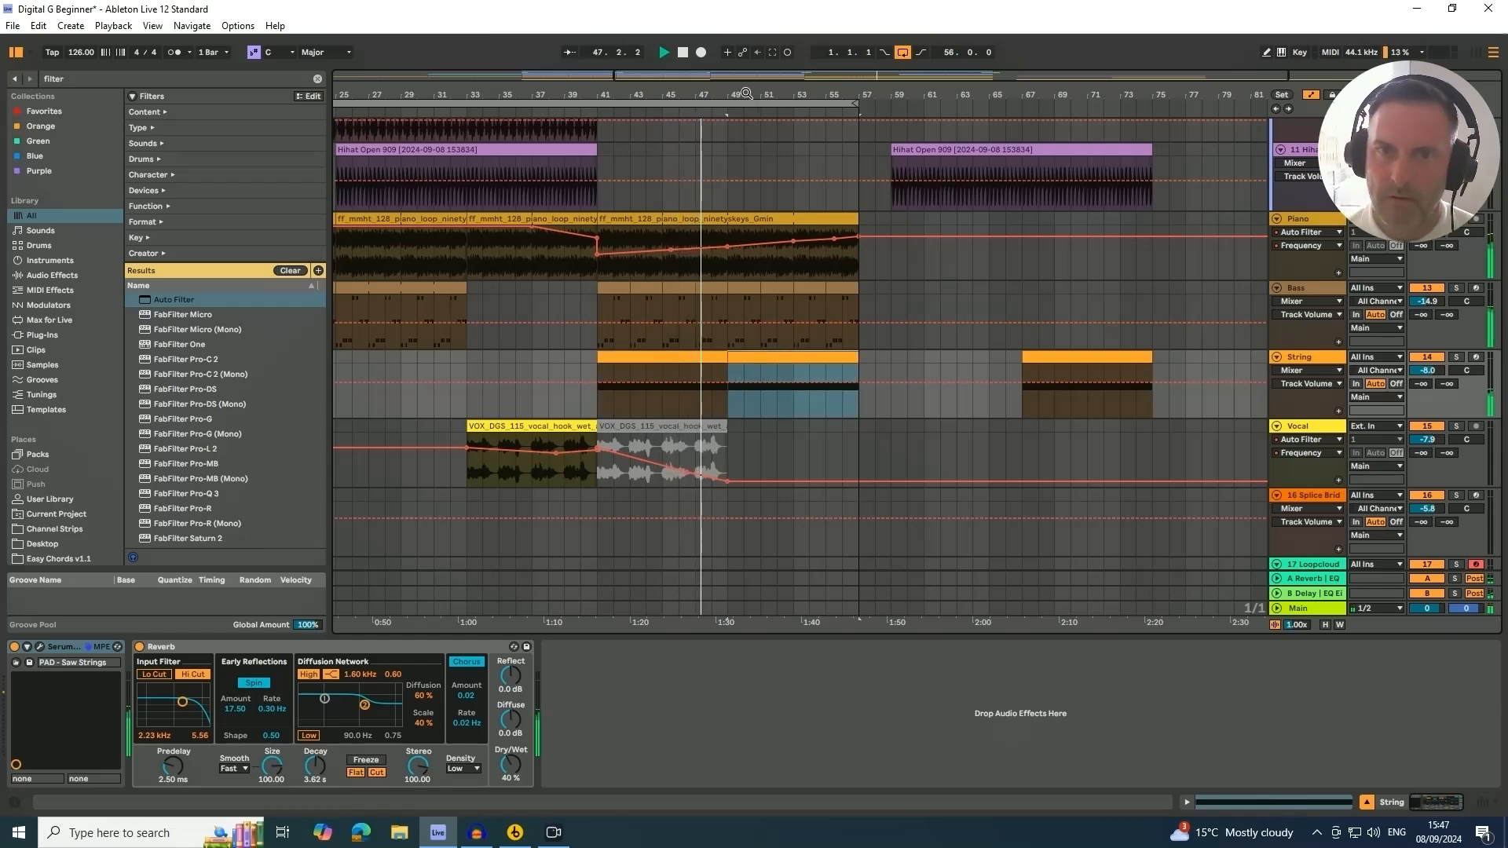
drag(733, 94, 732, 74)
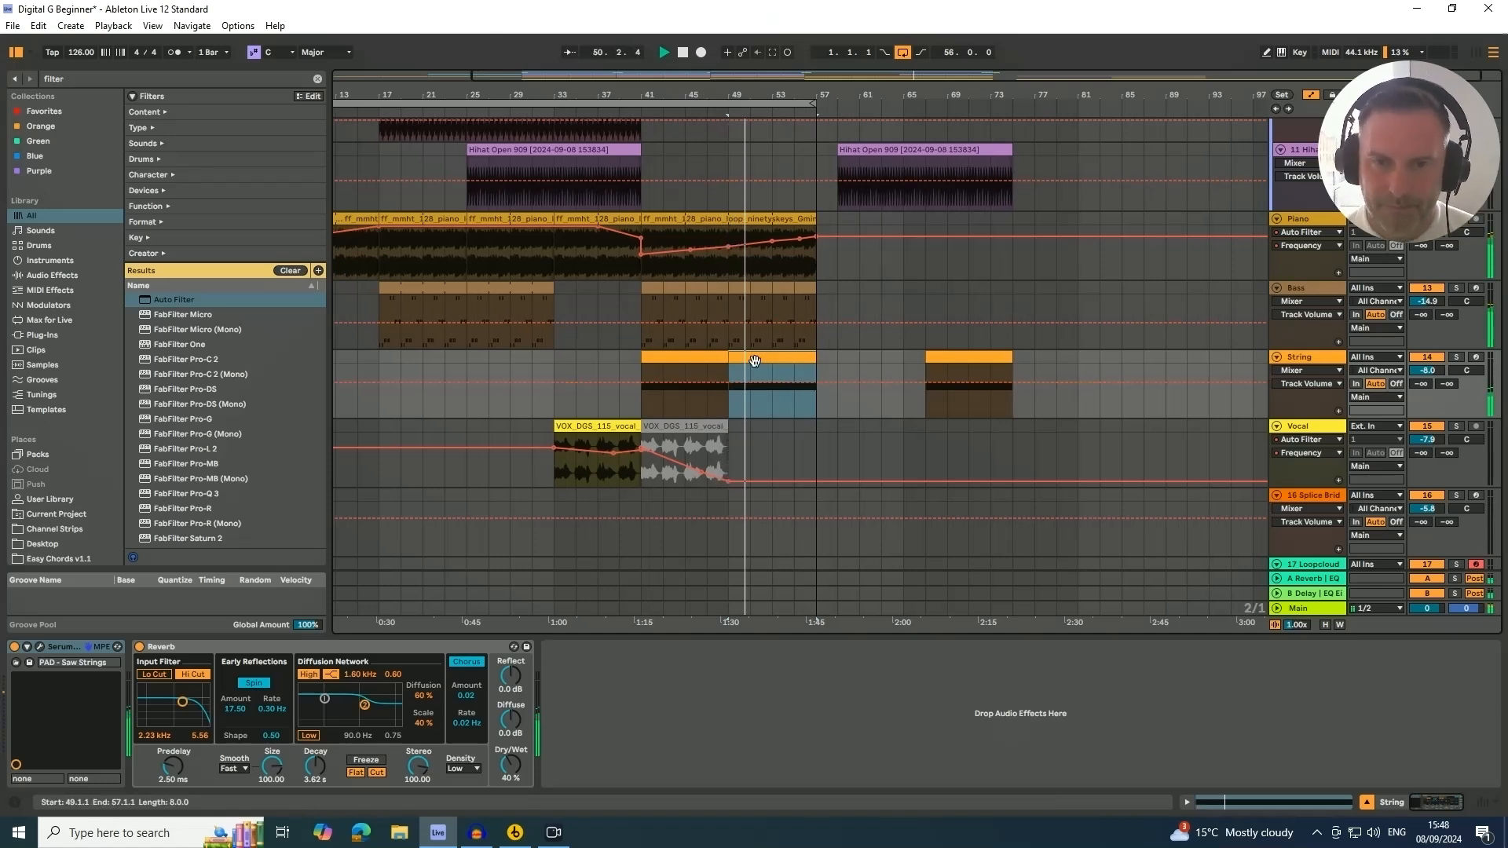
click(711, 361)
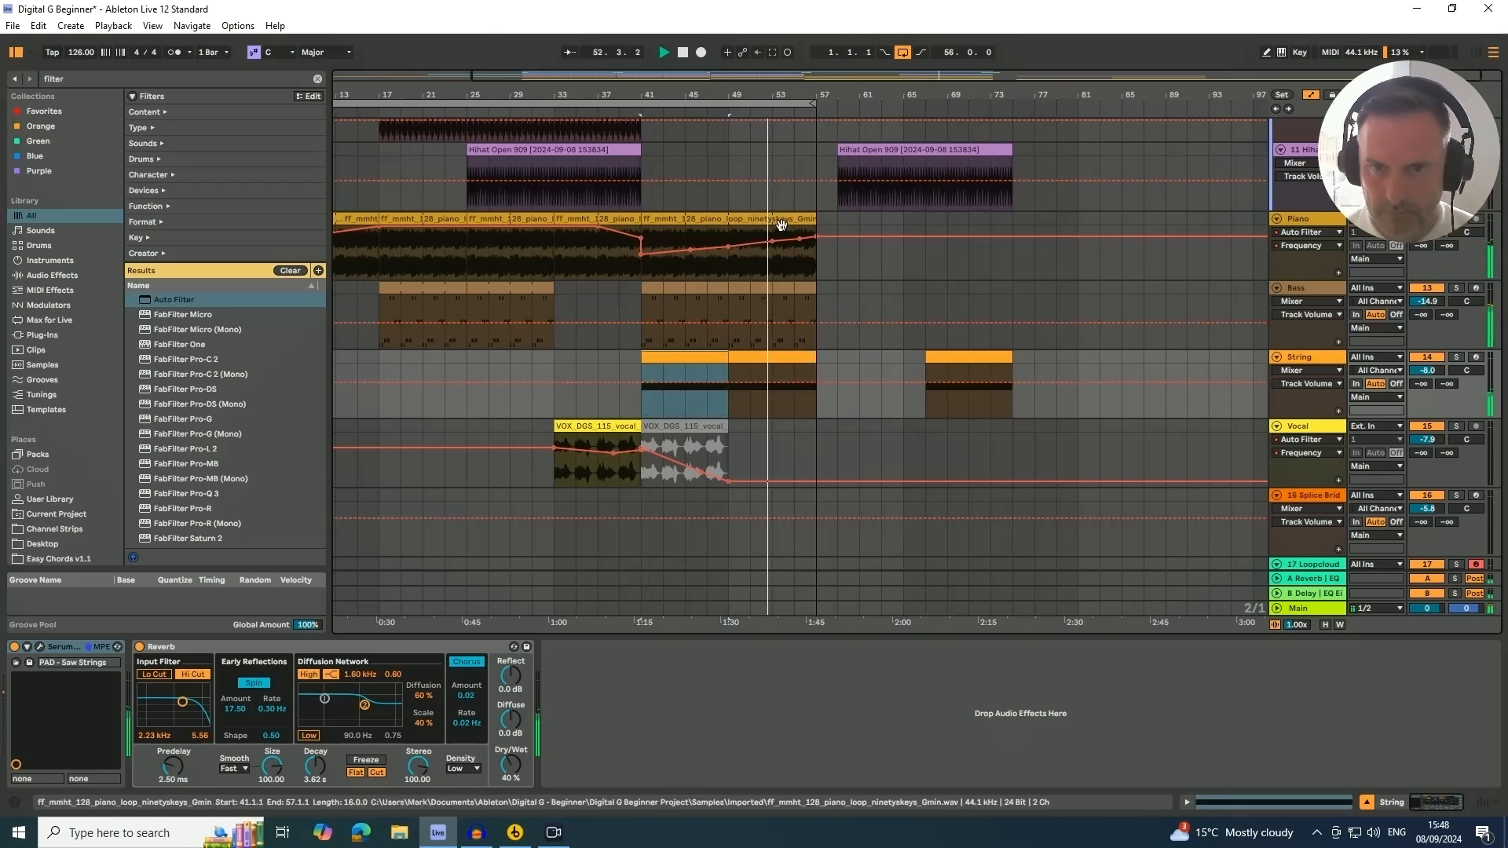
scroll(730, 405, down, 4)
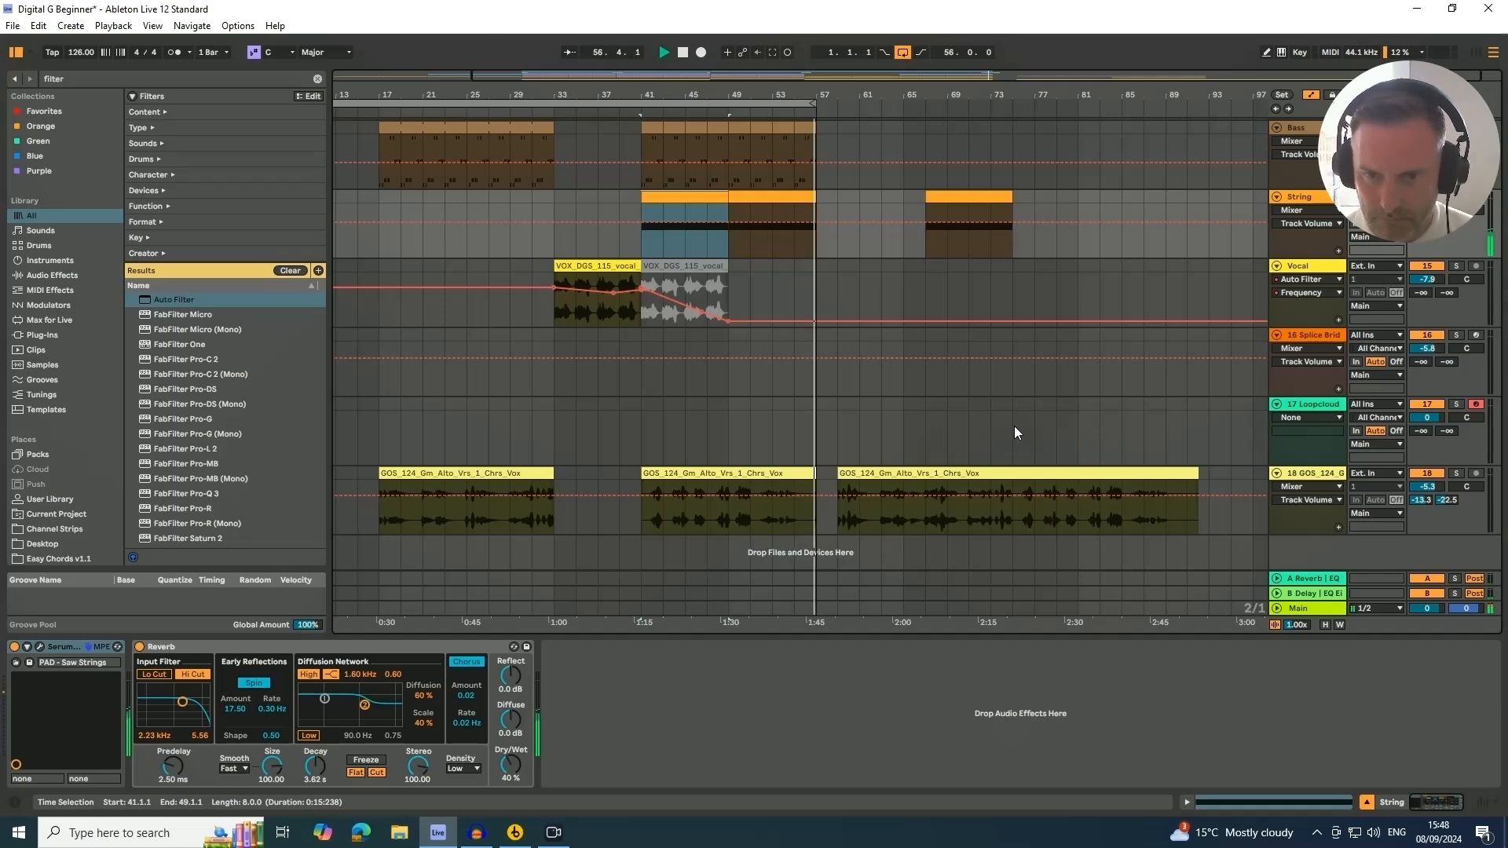
scroll(748, 297, up, 2)
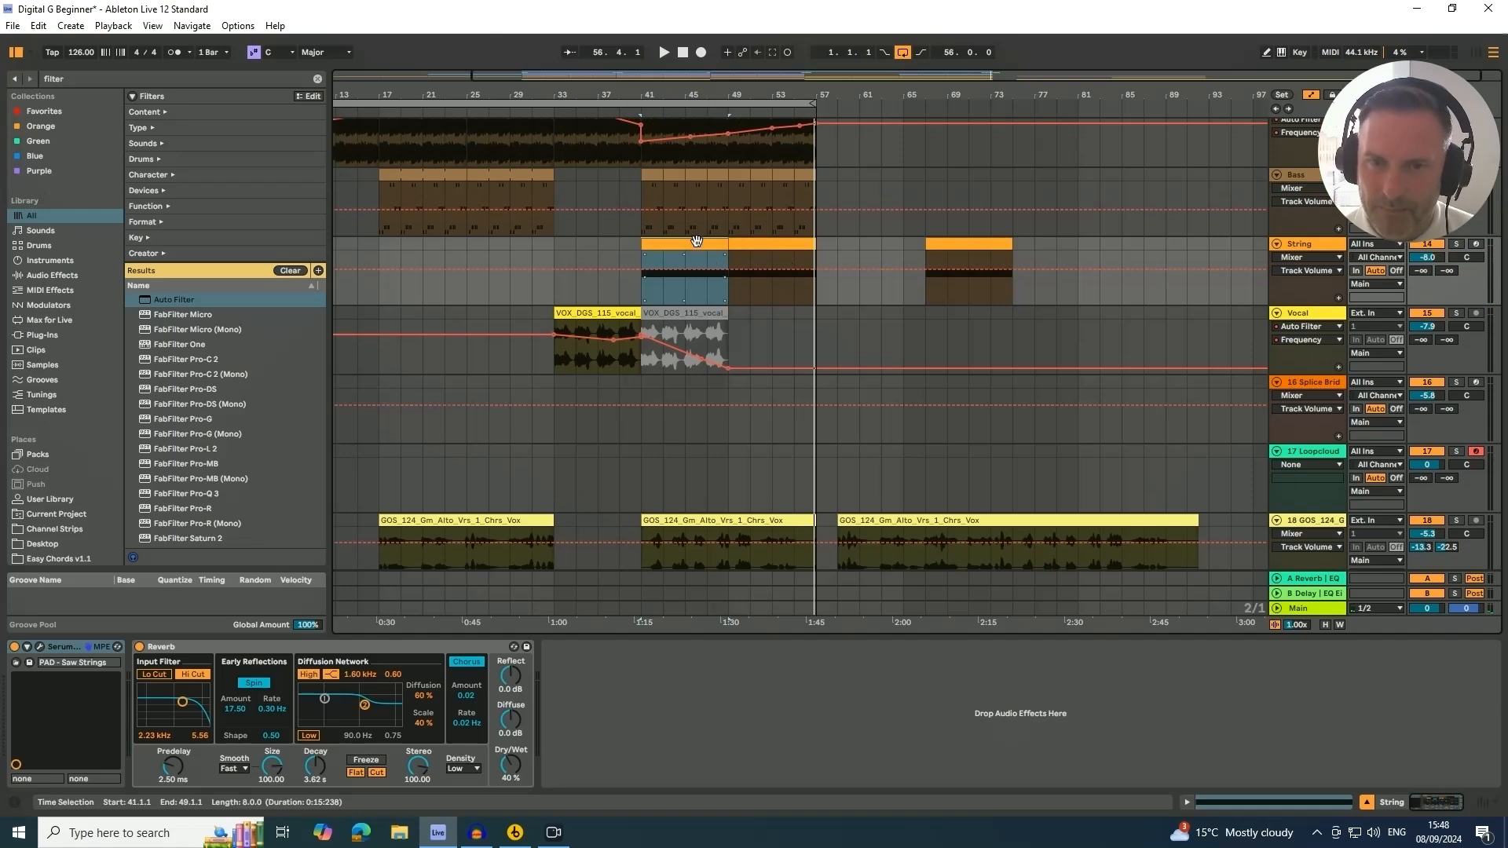
key(ctrl+d)
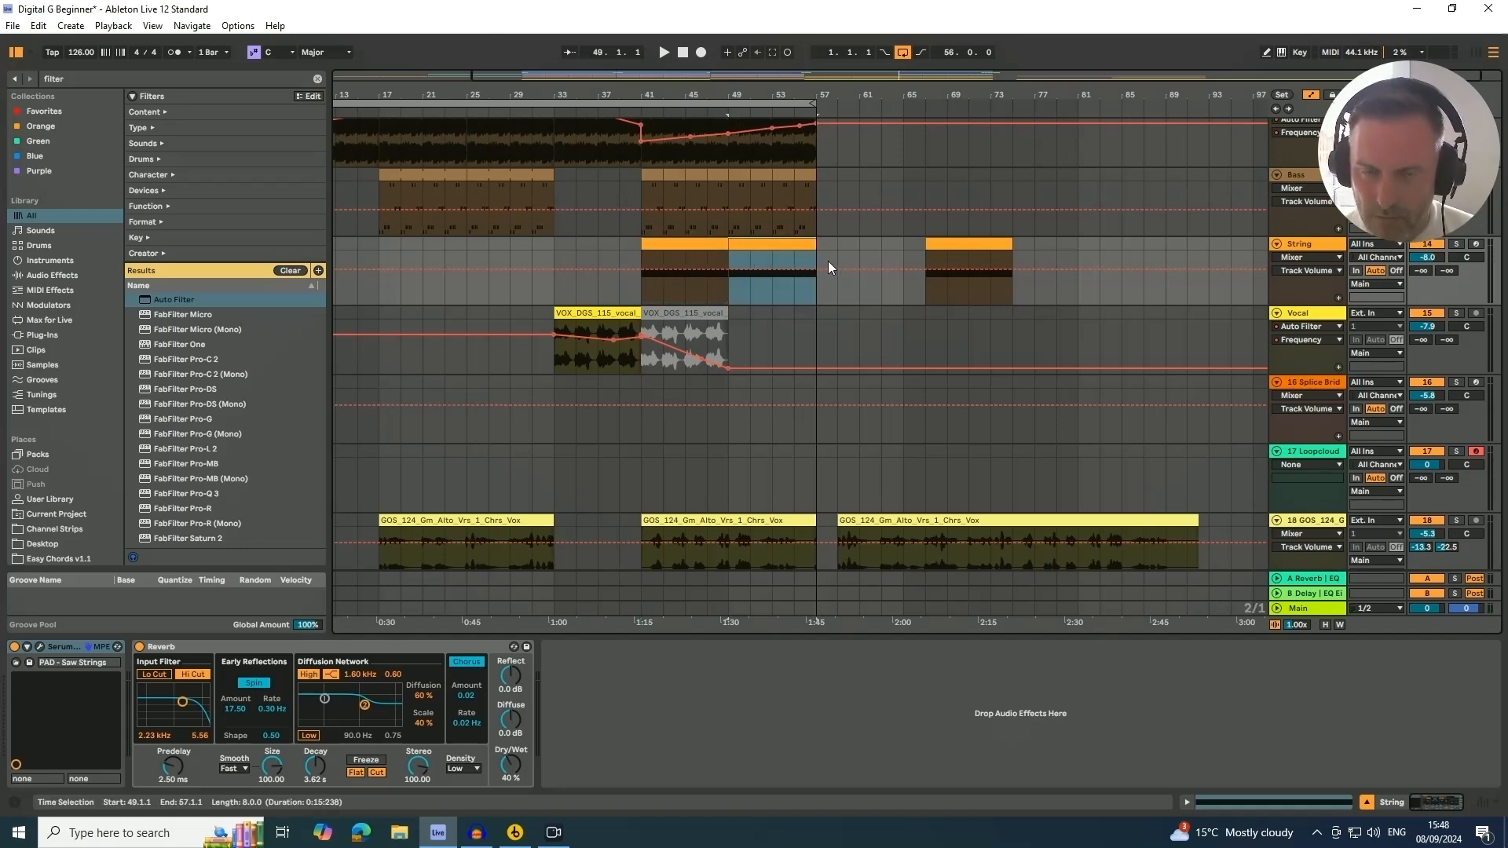
Open the string MIDI clip and lengthen the C6 note so it sustains across the whole clip
shift+click(694, 246)
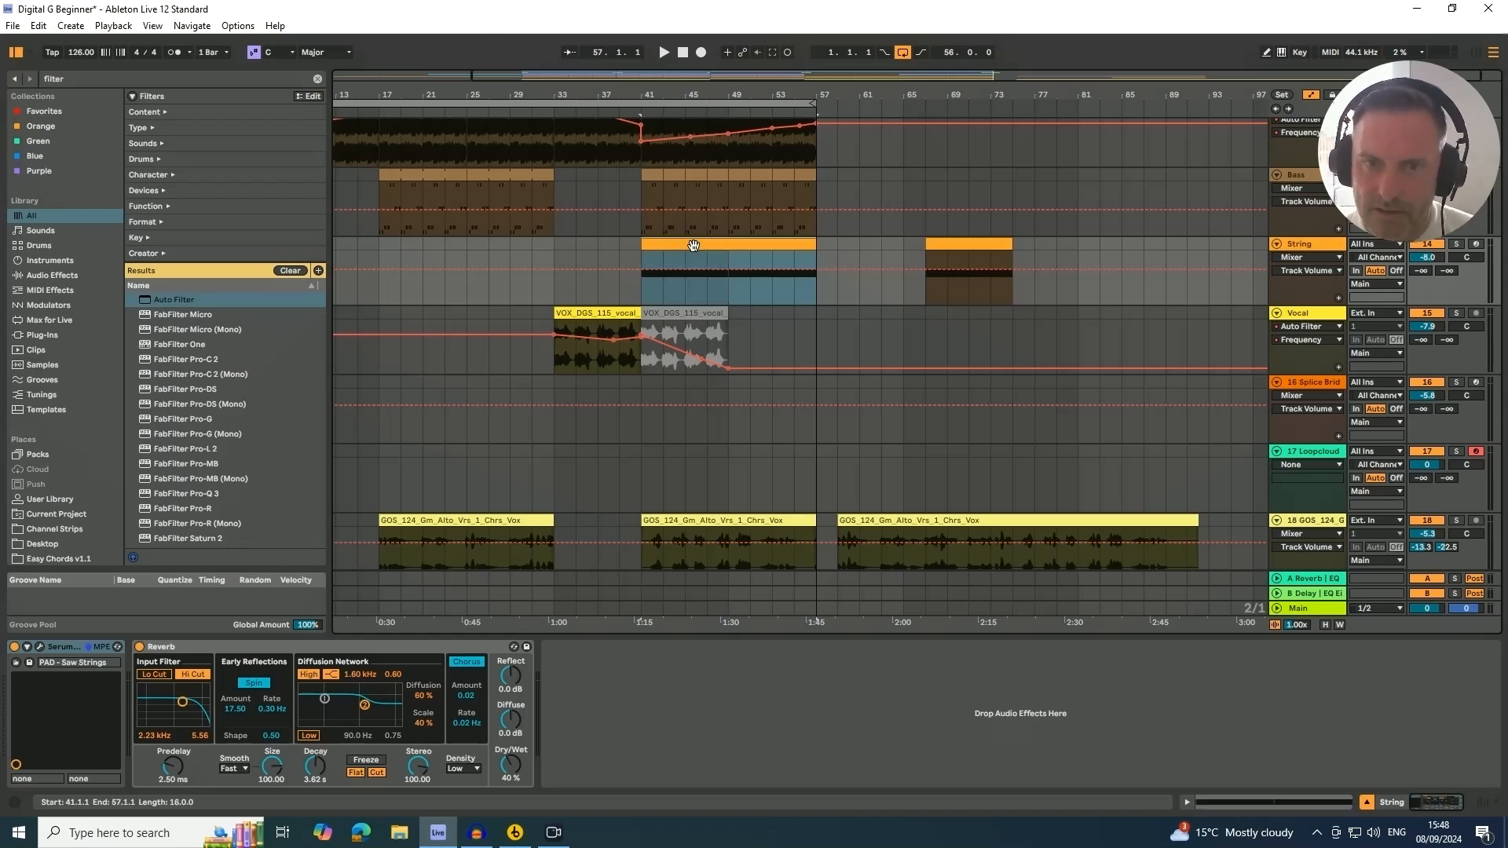
double_click(694, 246)
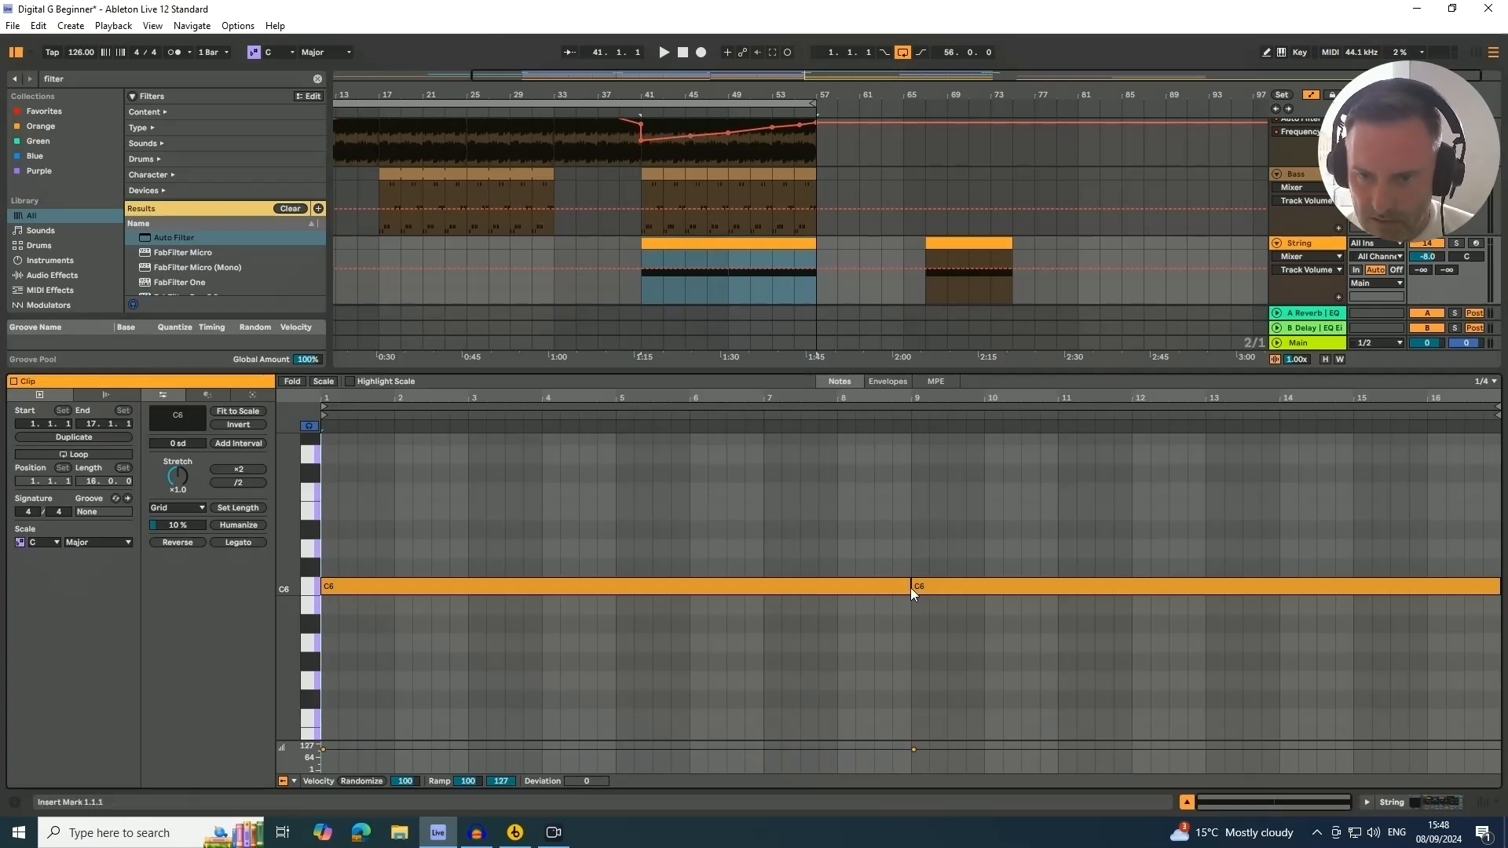
drag(911, 588, 1477, 597)
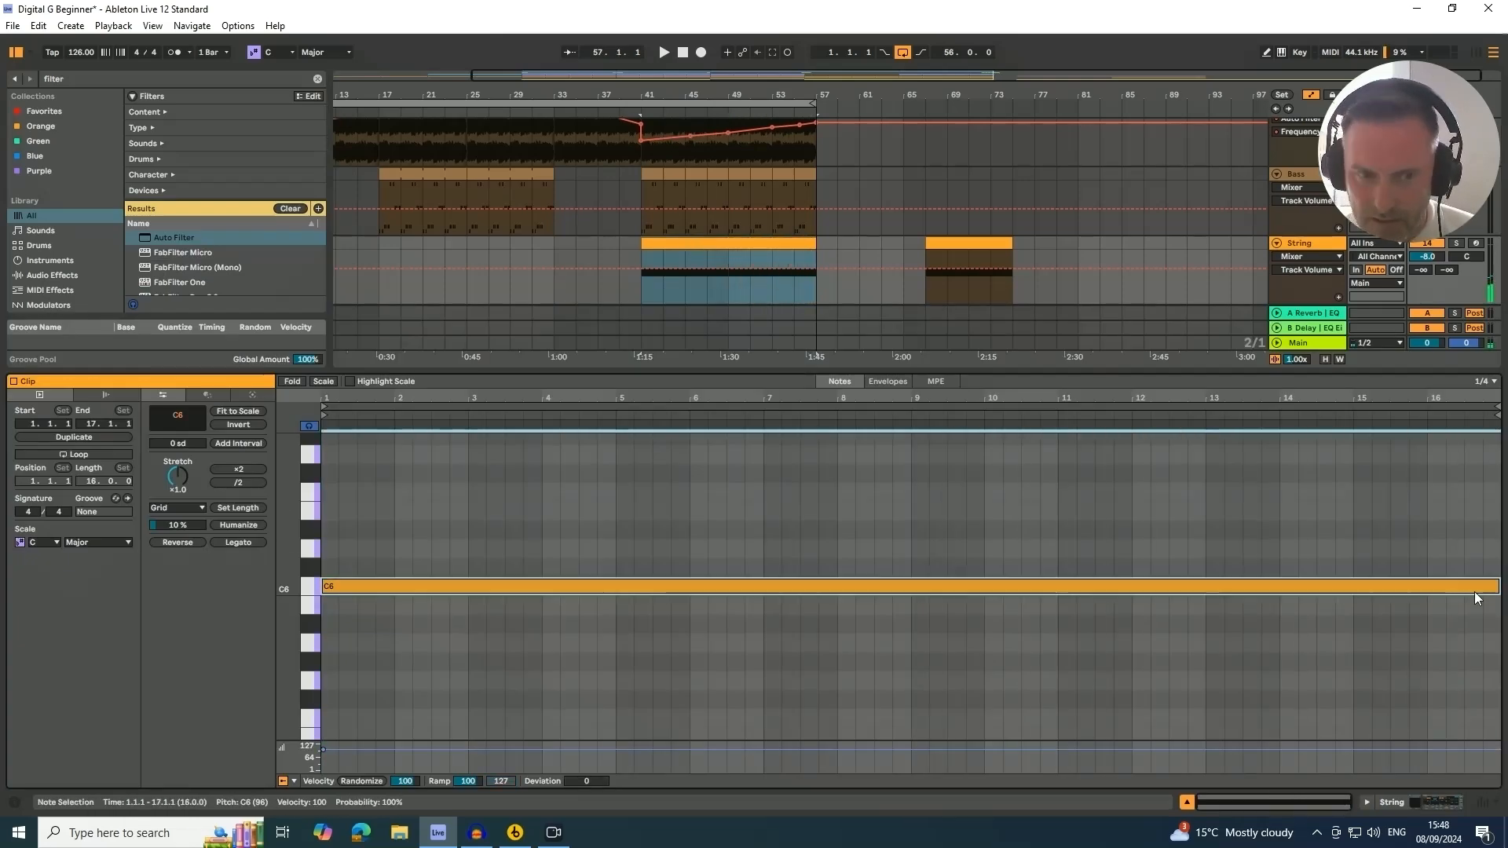
click(1187, 802)
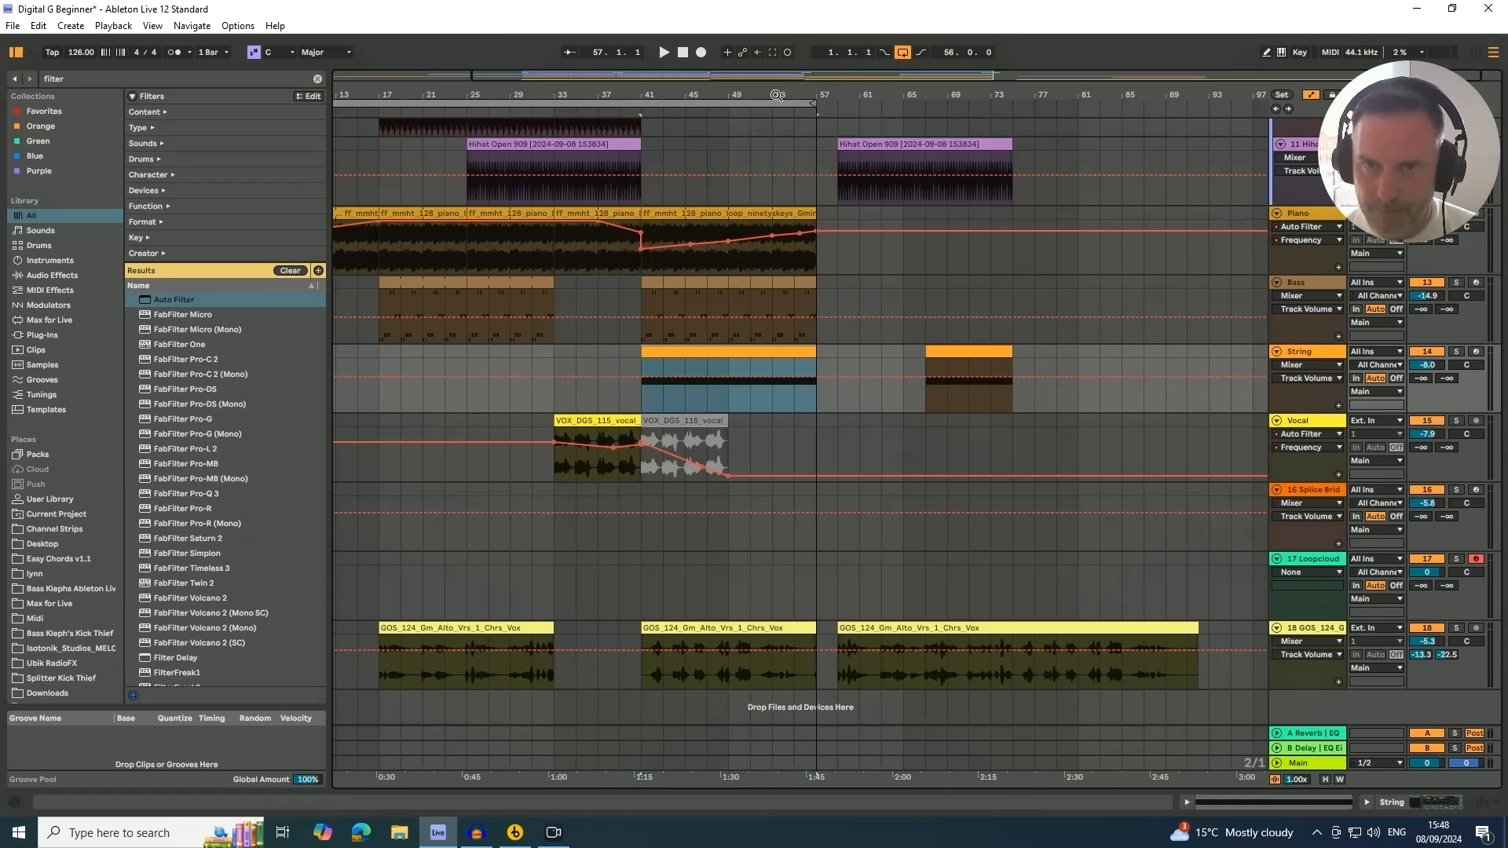
Move a short slice of the GOS vocal clip to start around bar 56.2 as a pickup into bar 57
drag(776, 96, 656, 98)
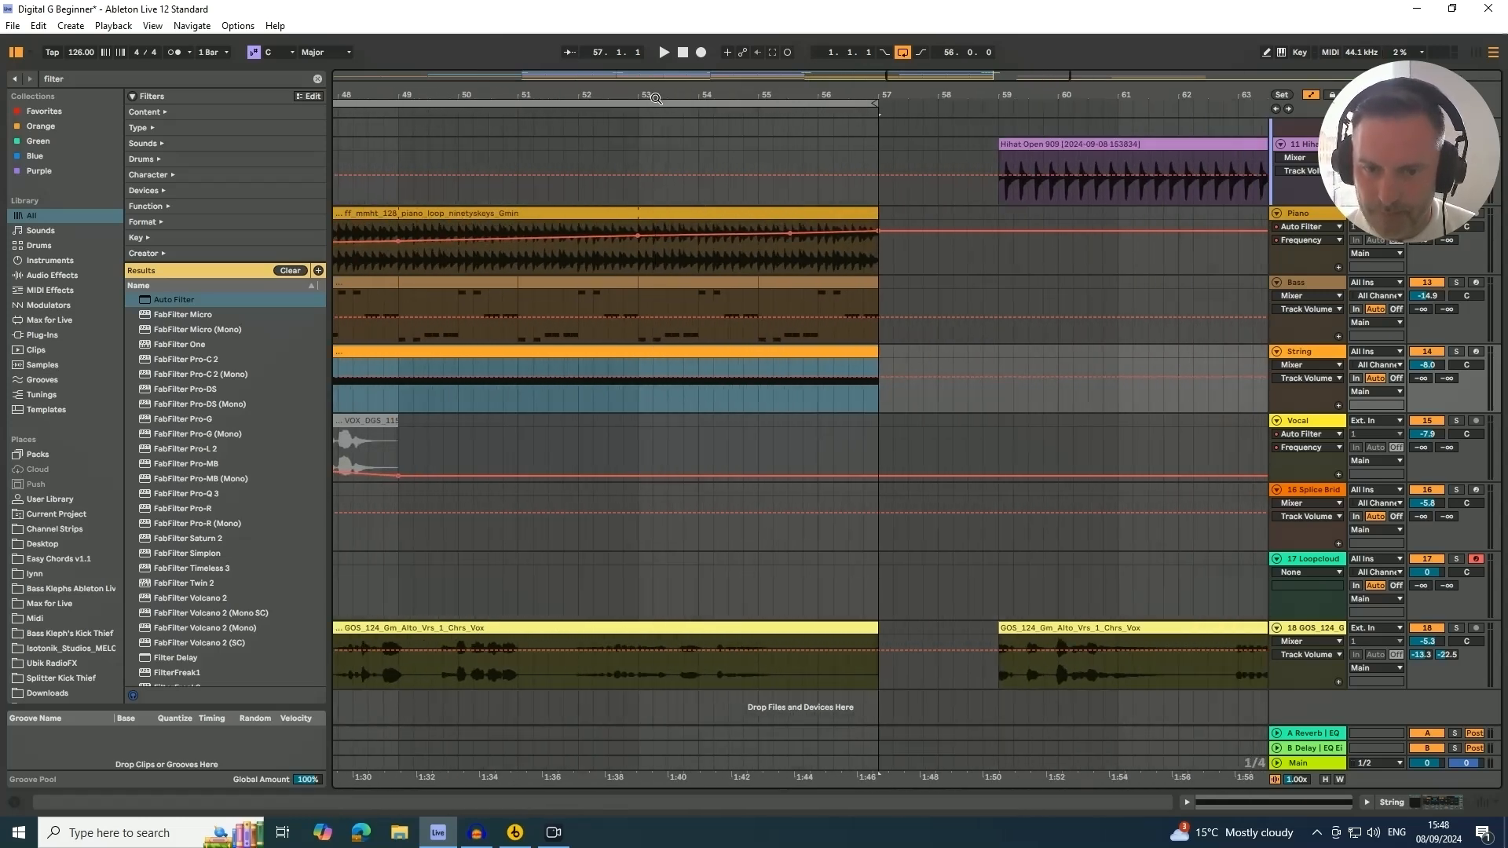
click(573, 677)
key(space)
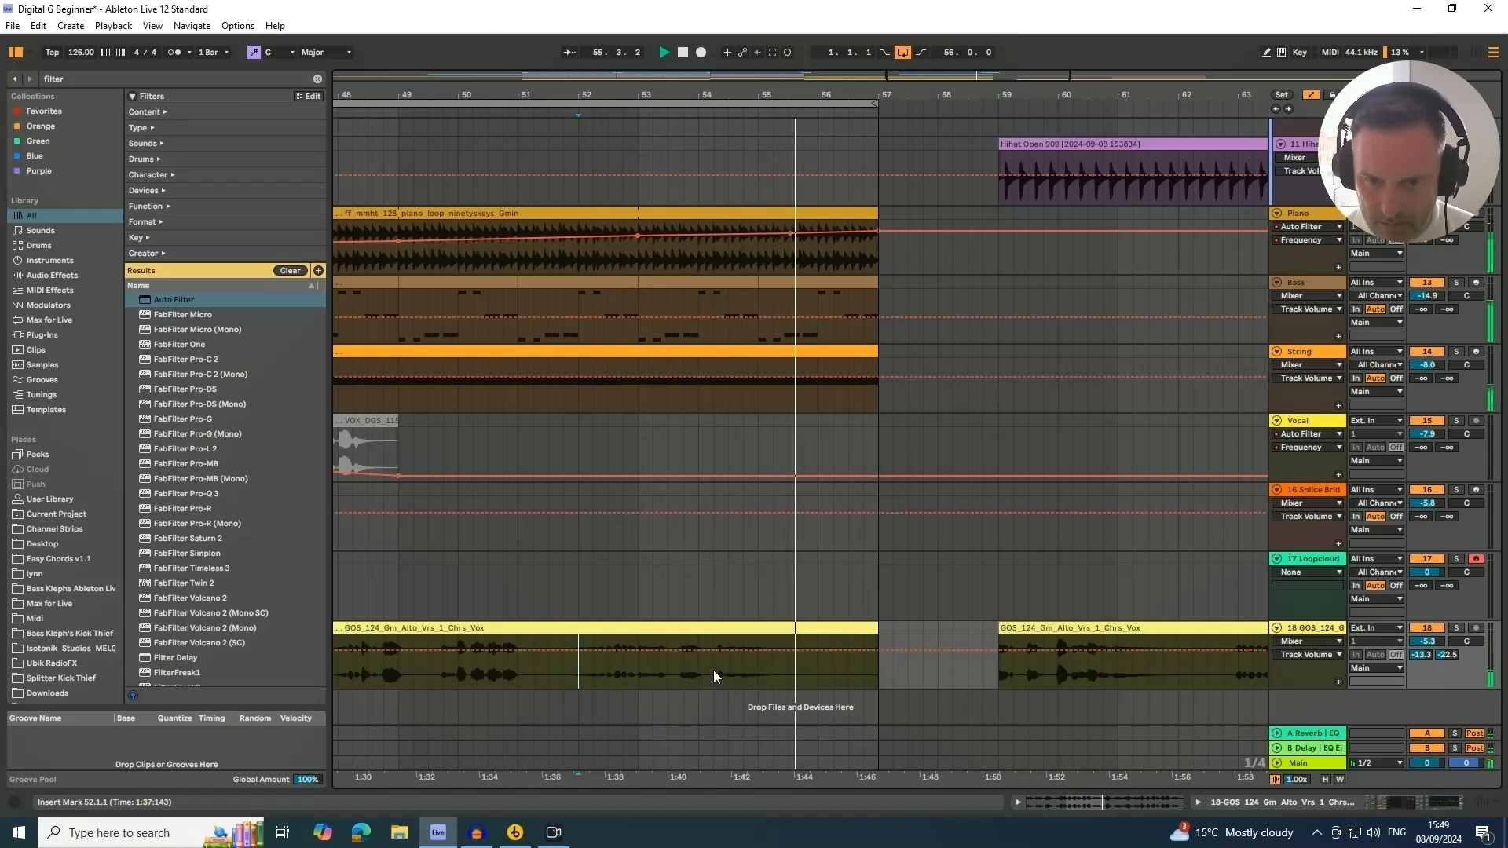
drag(713, 671, 812, 636)
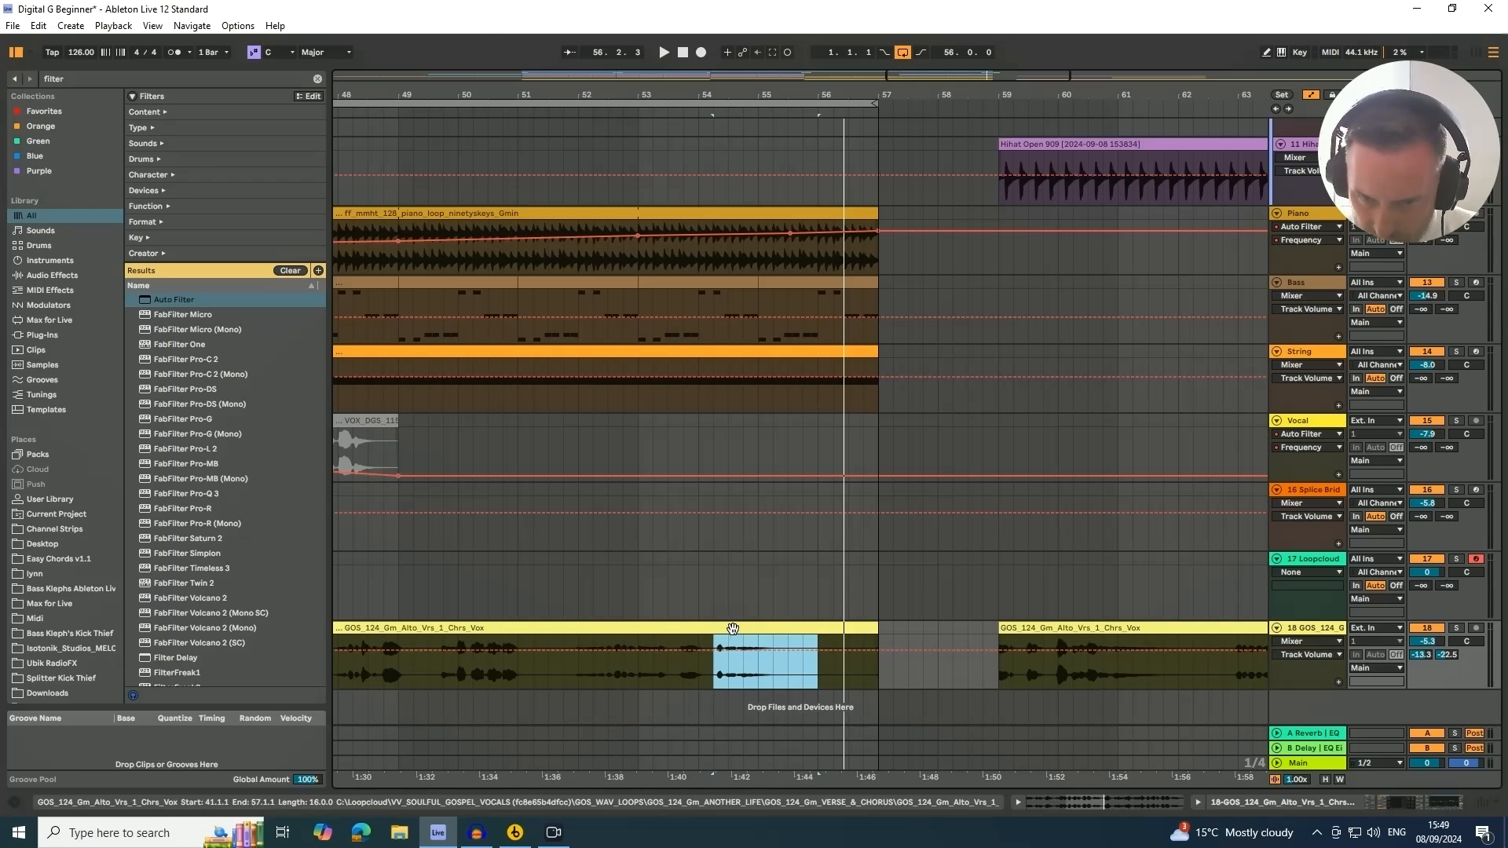
drag(733, 628, 845, 633)
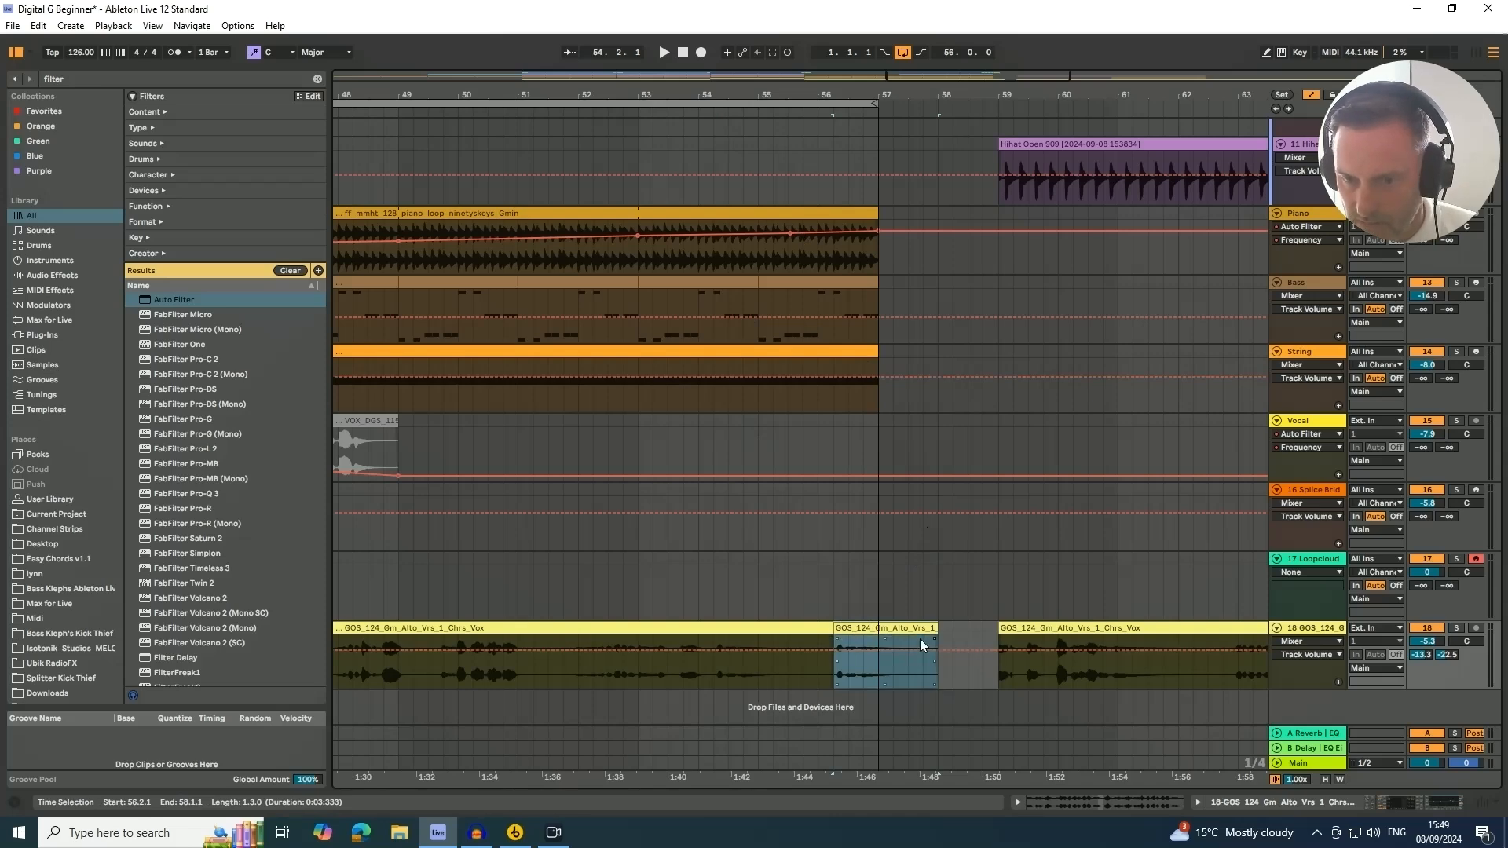
click(624, 111)
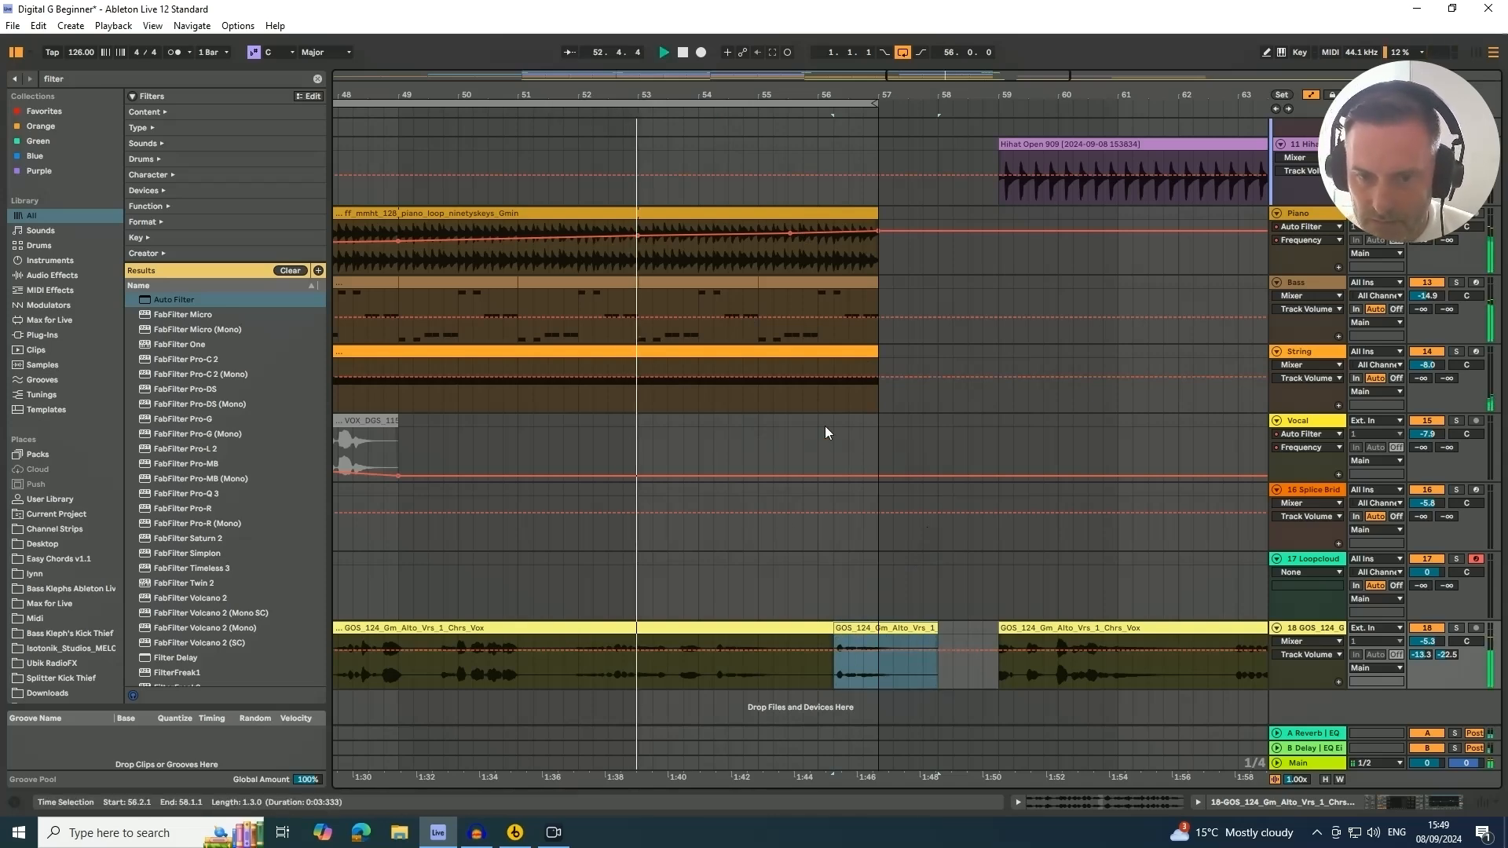
drag(904, 92, 903, 142)
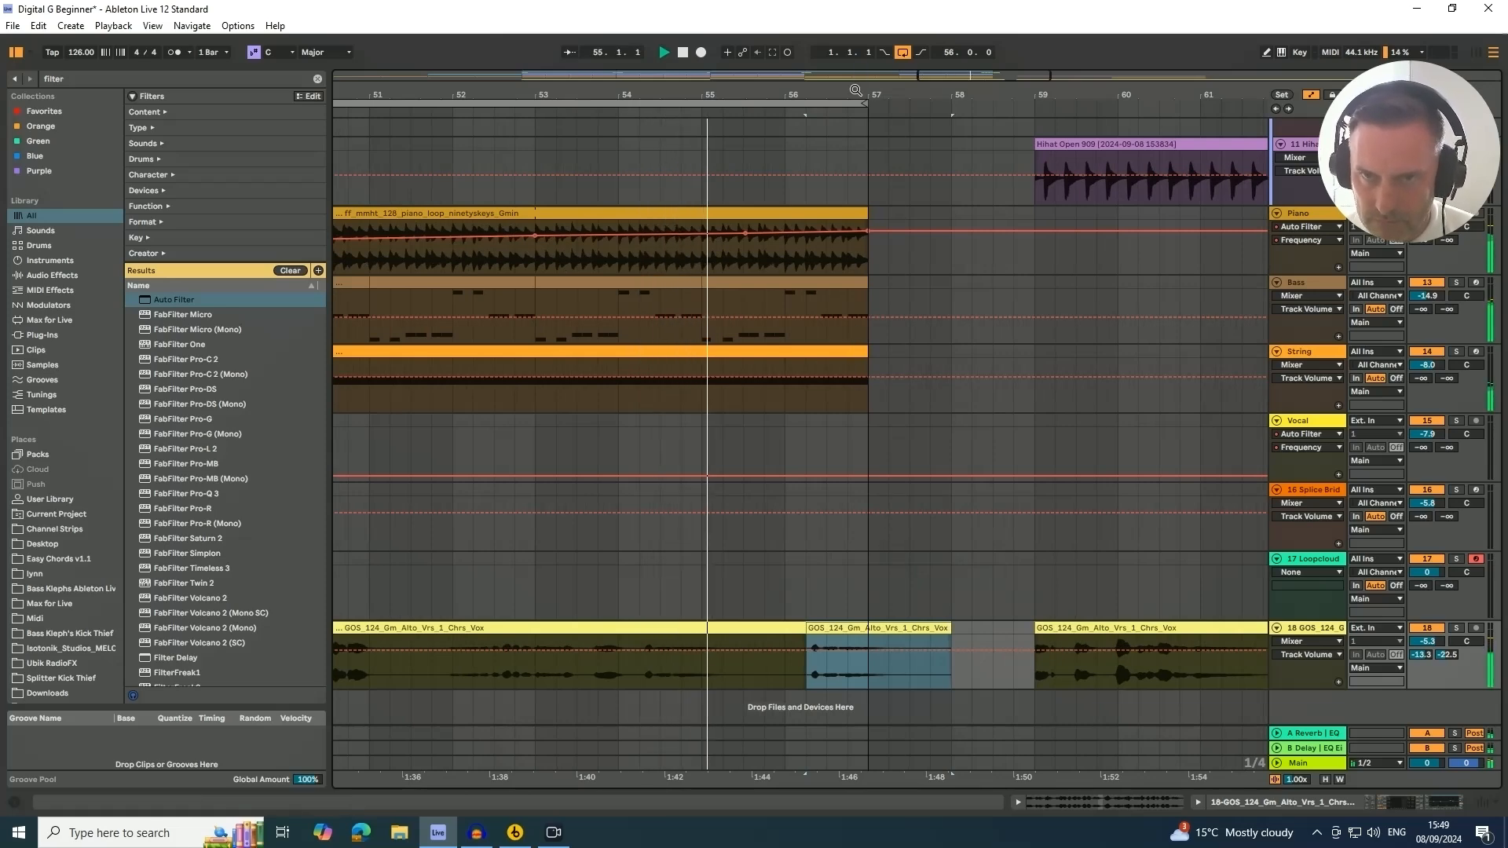
drag(856, 91, 855, 154)
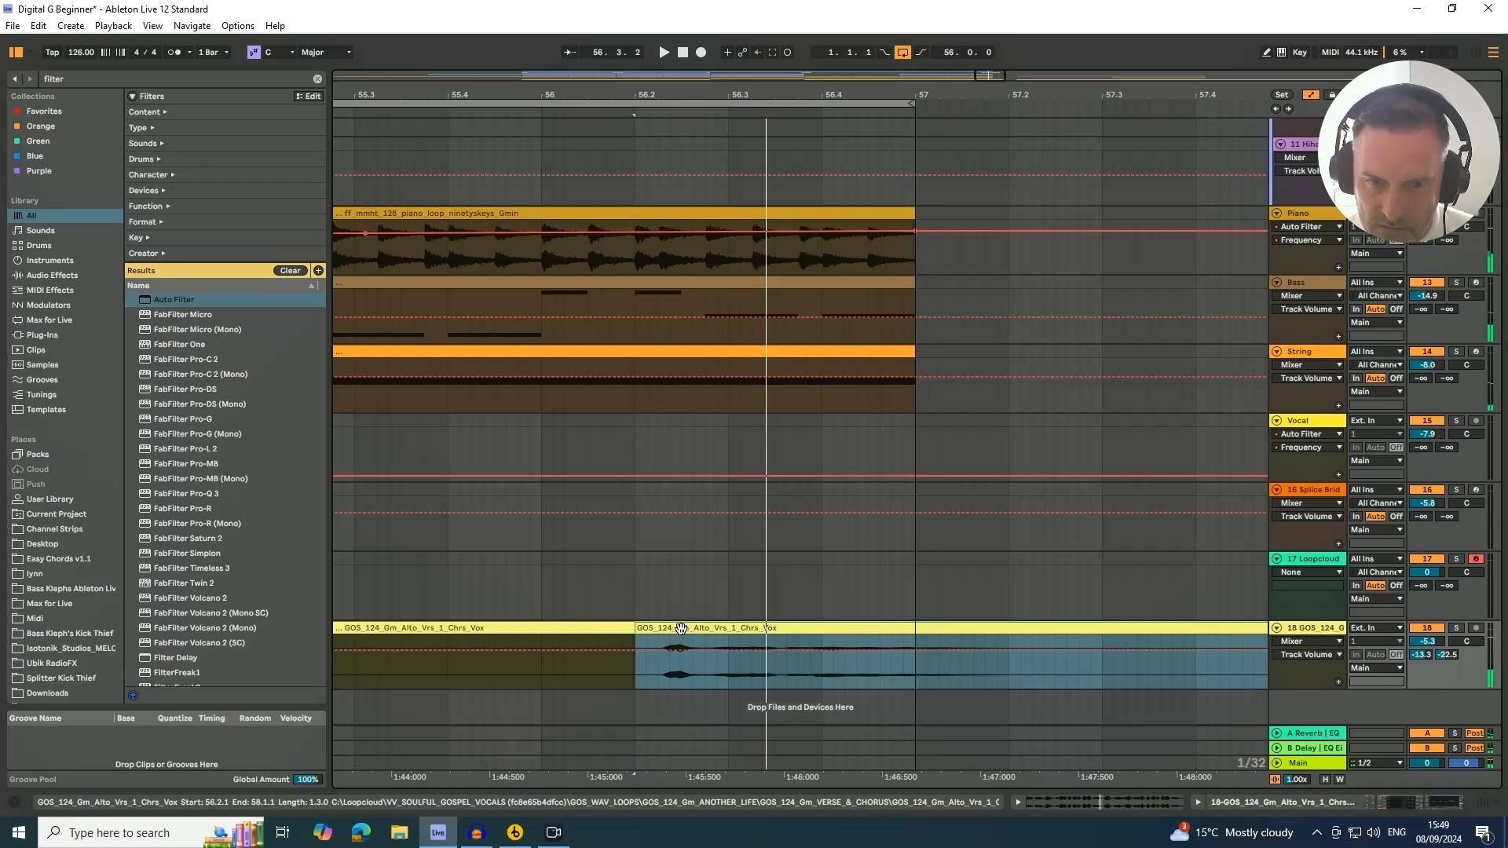
drag(682, 629, 709, 630)
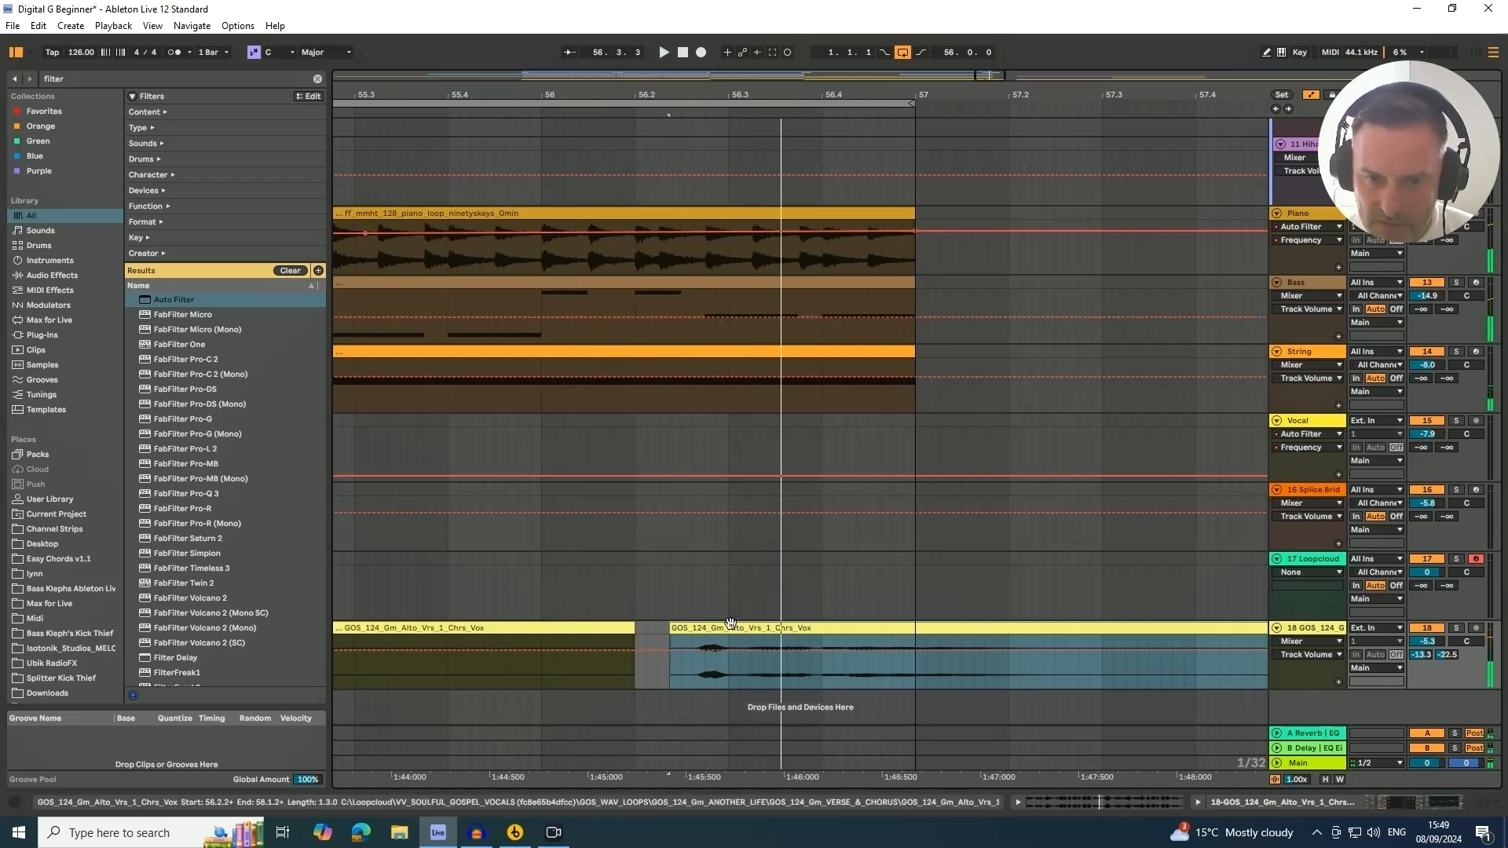
drag(724, 630, 710, 634)
Set the Vocal track volume to -7.2 dB
click(412, 116)
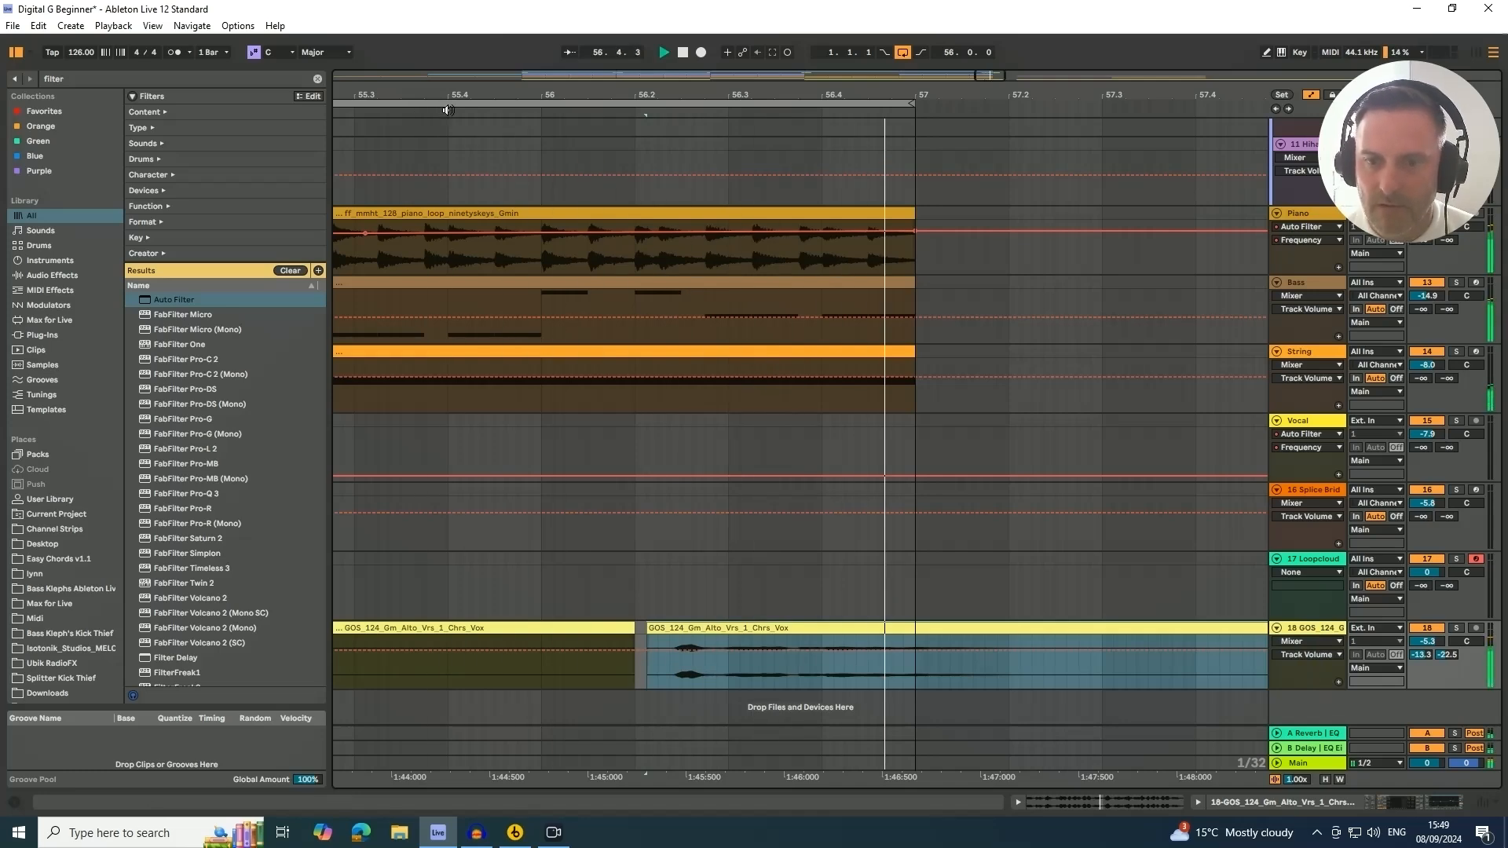
drag(605, 95, 624, 36)
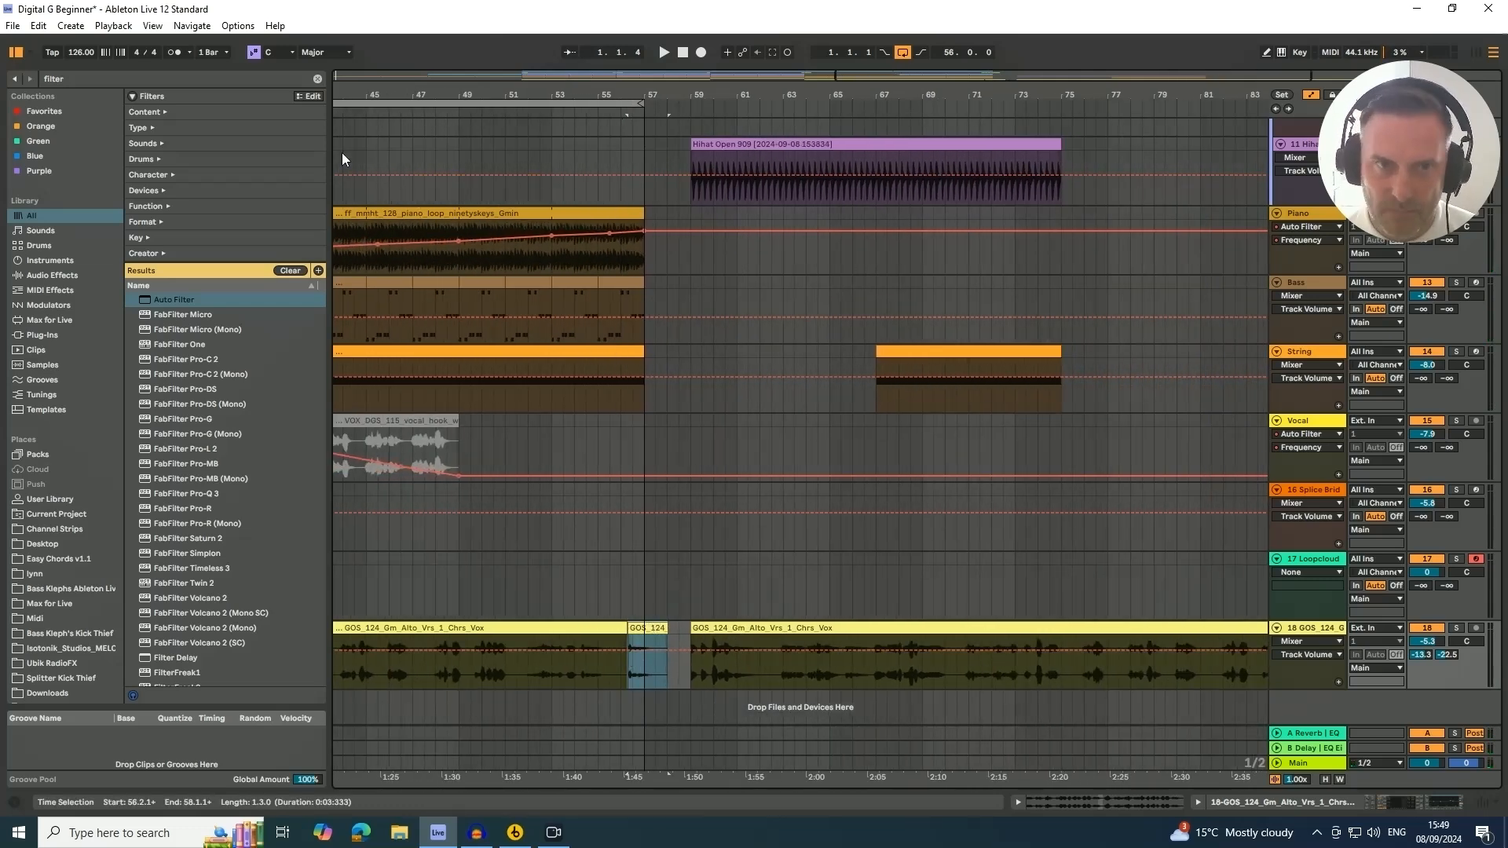
drag(403, 98, 753, 54)
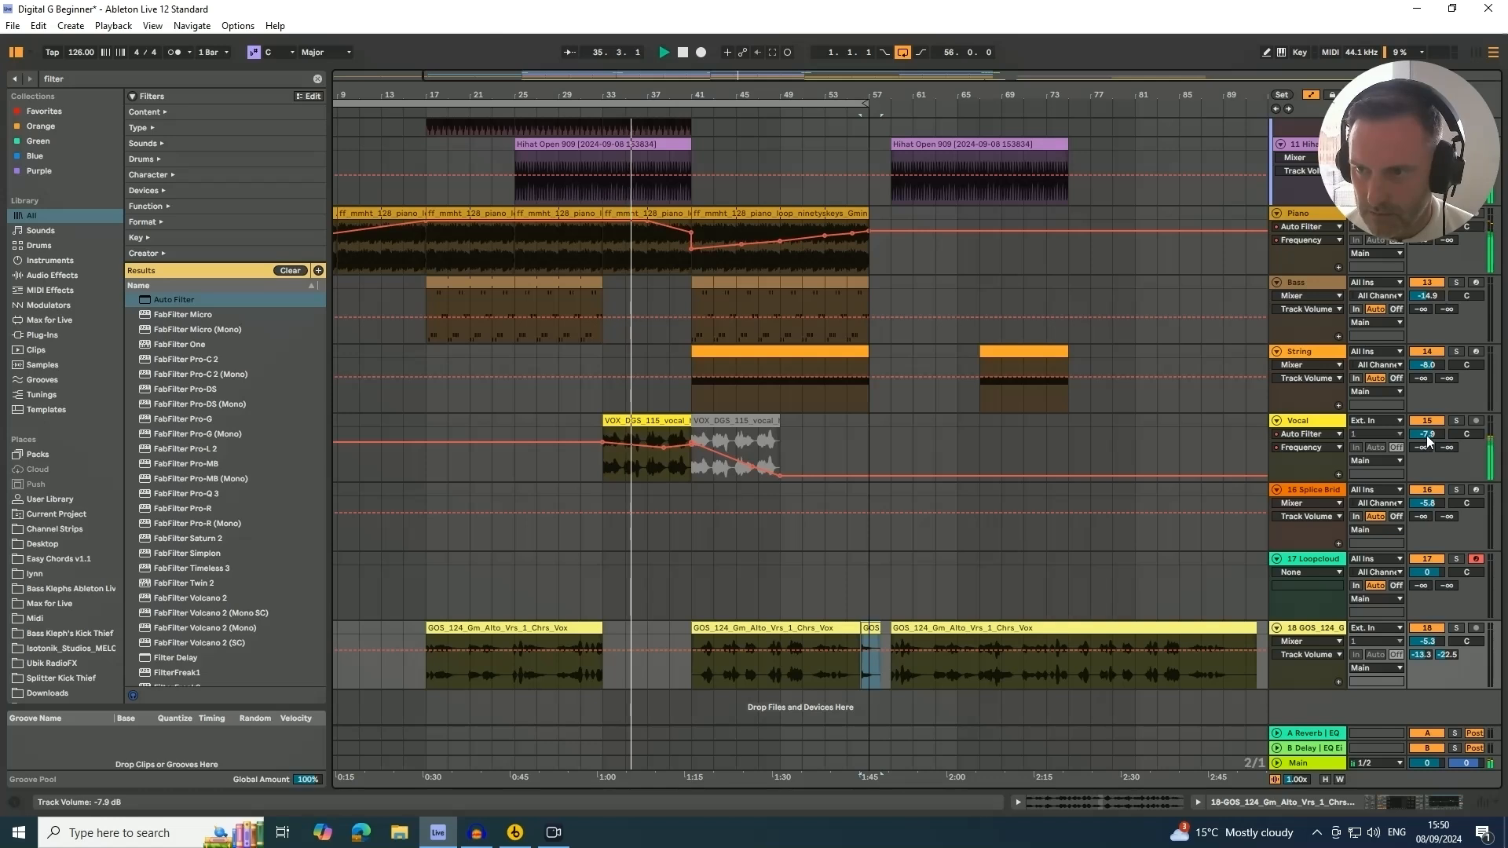
drag(1427, 436, 1428, 439)
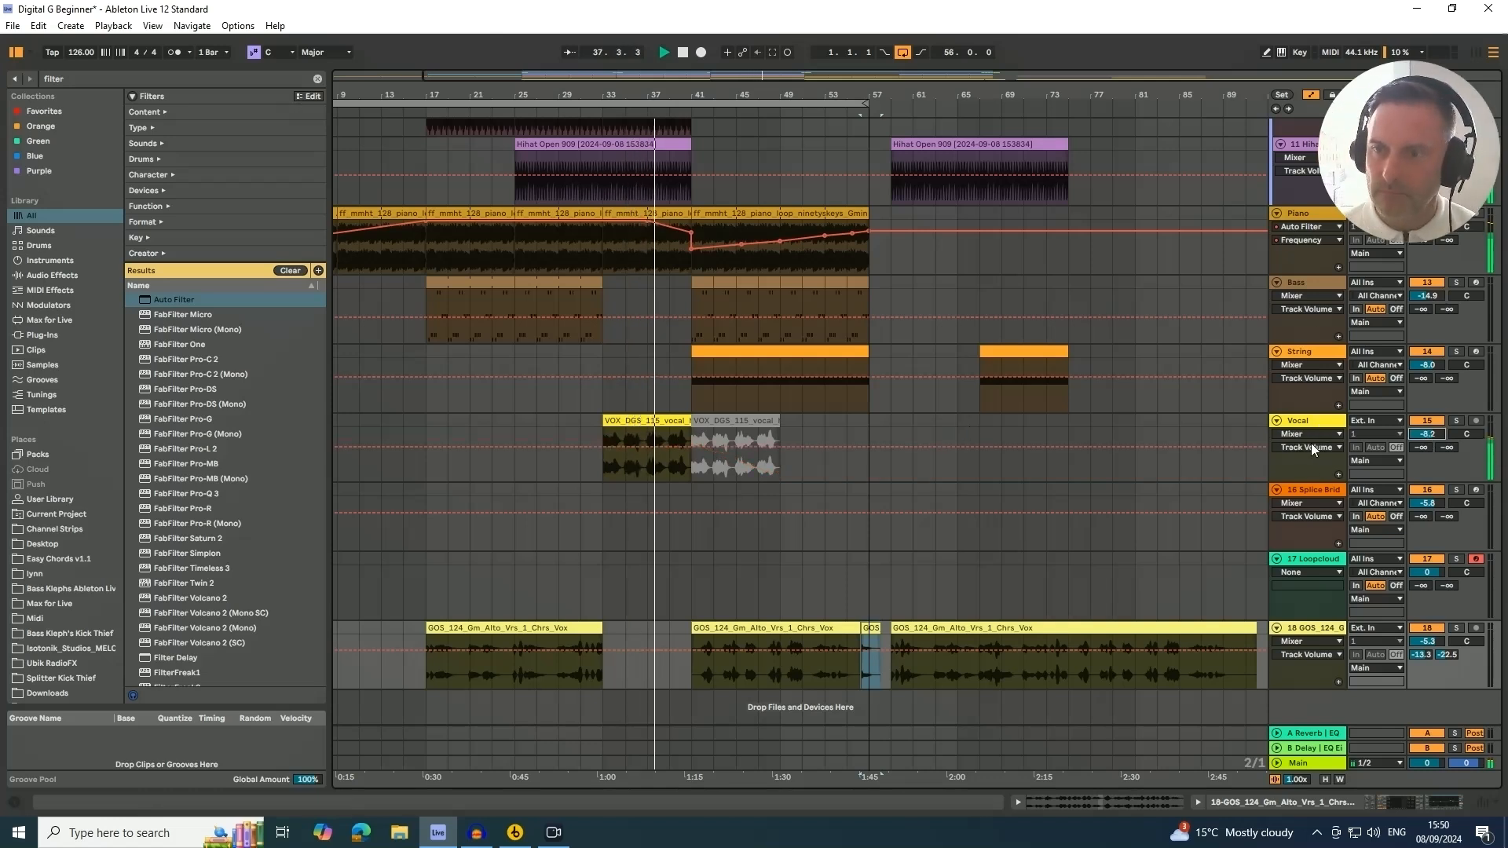
drag(1418, 438, 1417, 436)
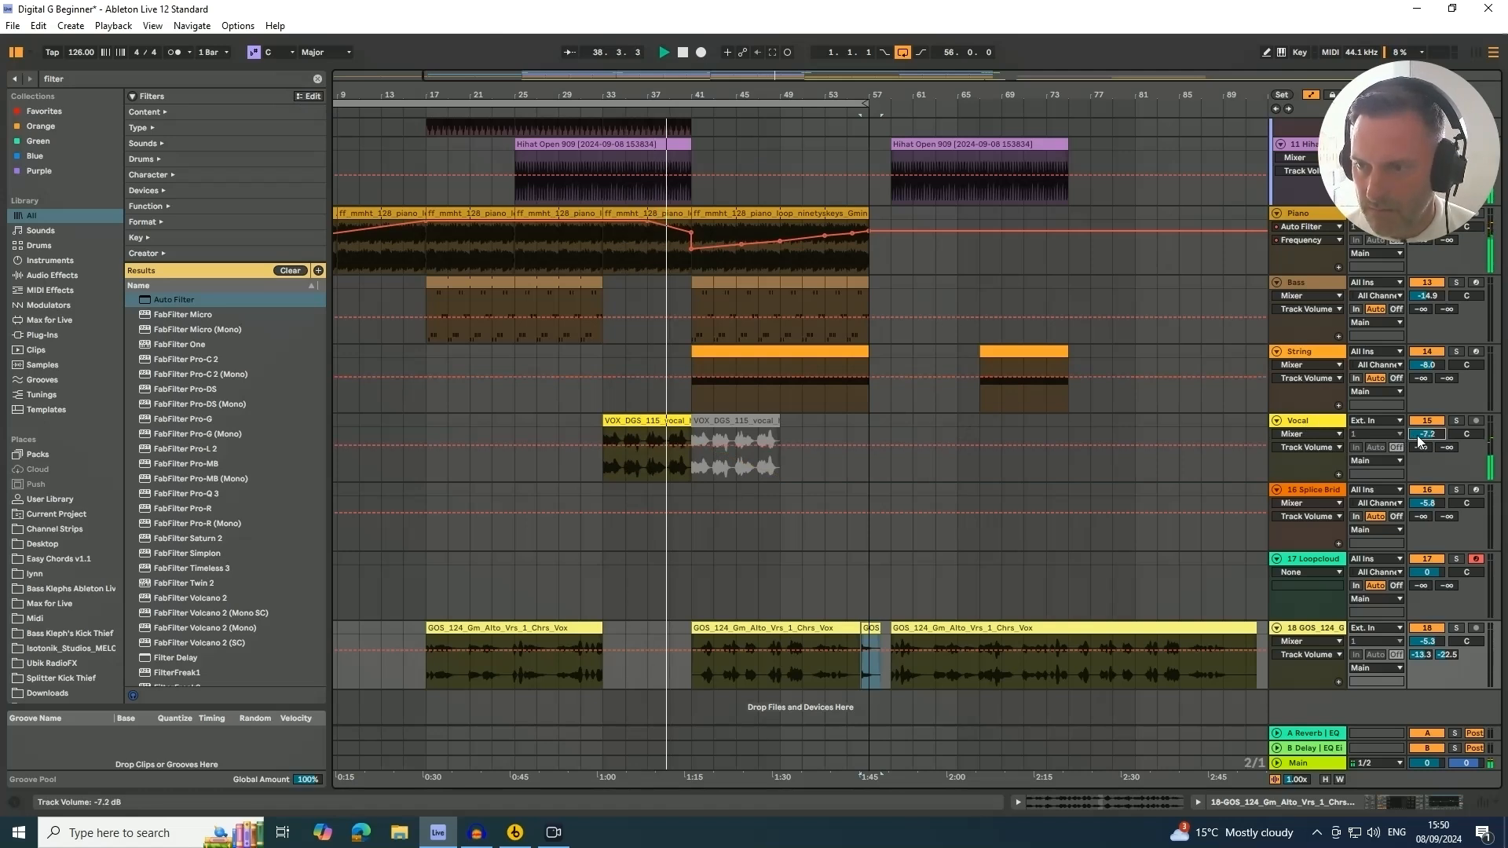
Stop playback, open the Vocal track's devices and switch off its Auto Filter
key(space)
click(1314, 424)
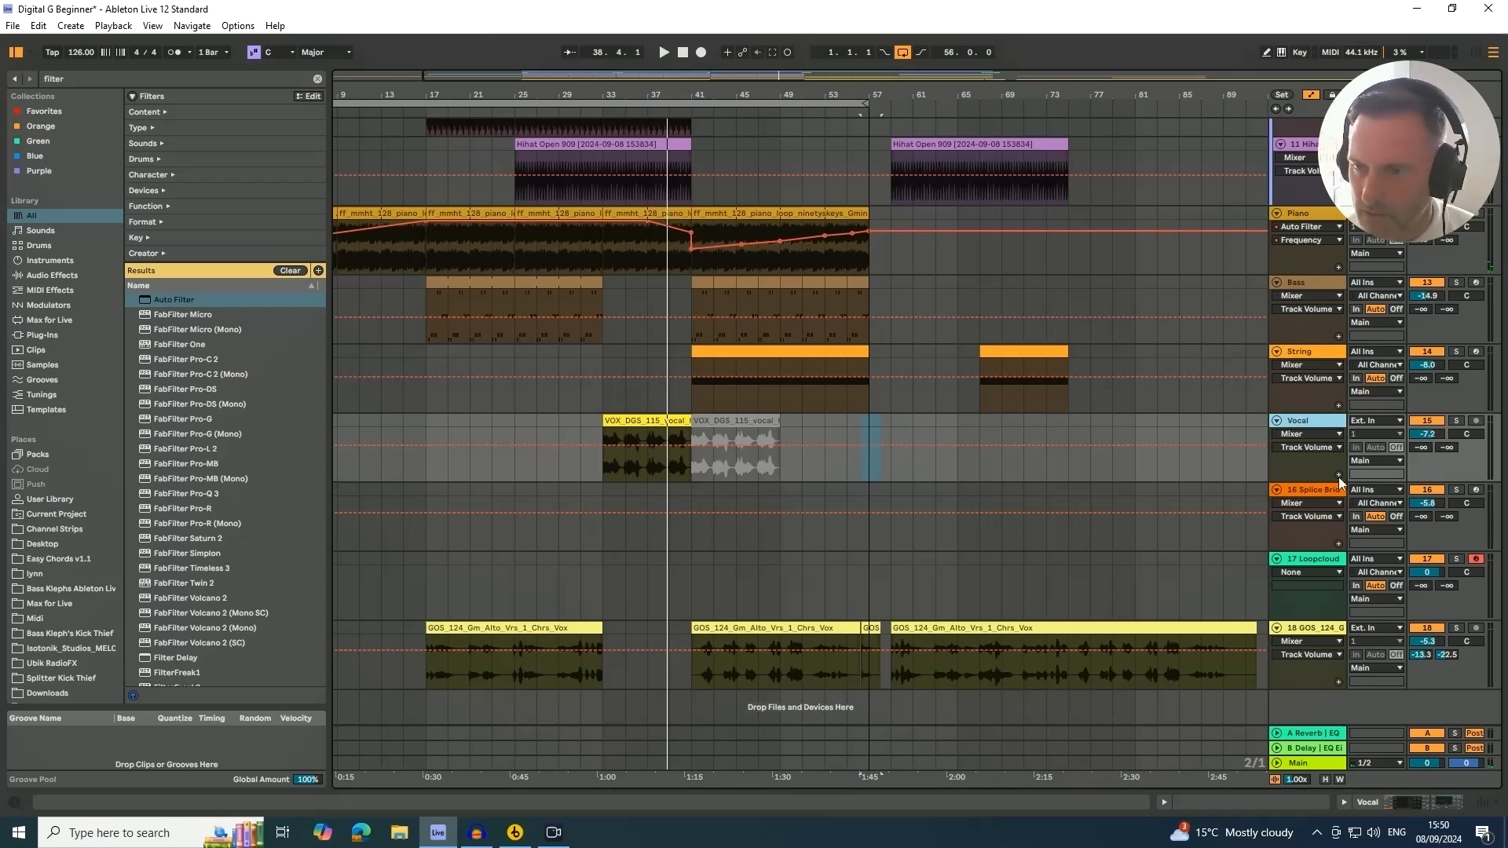
click(1398, 806)
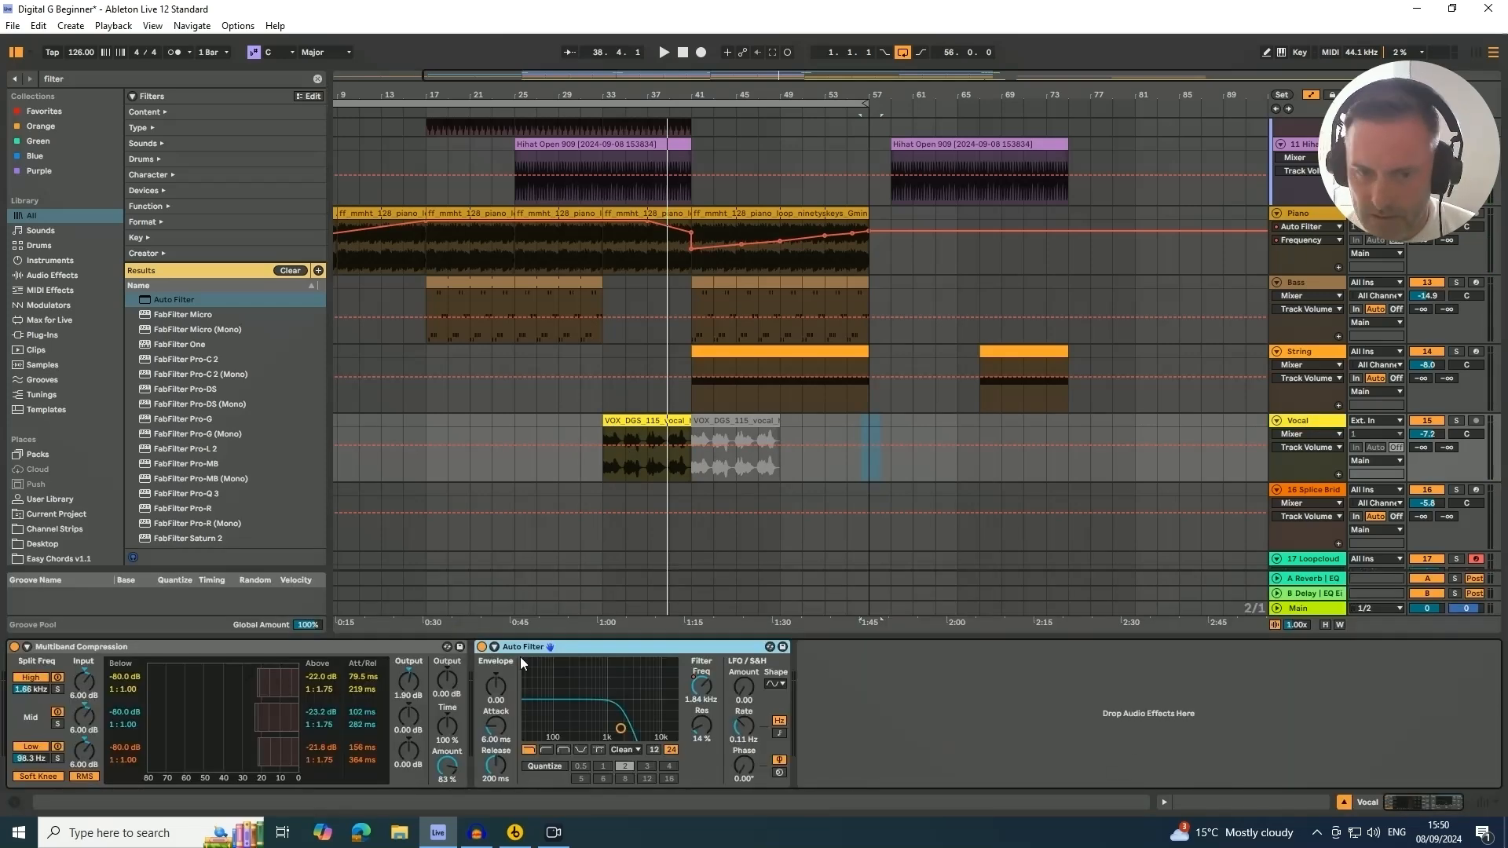
click(482, 647)
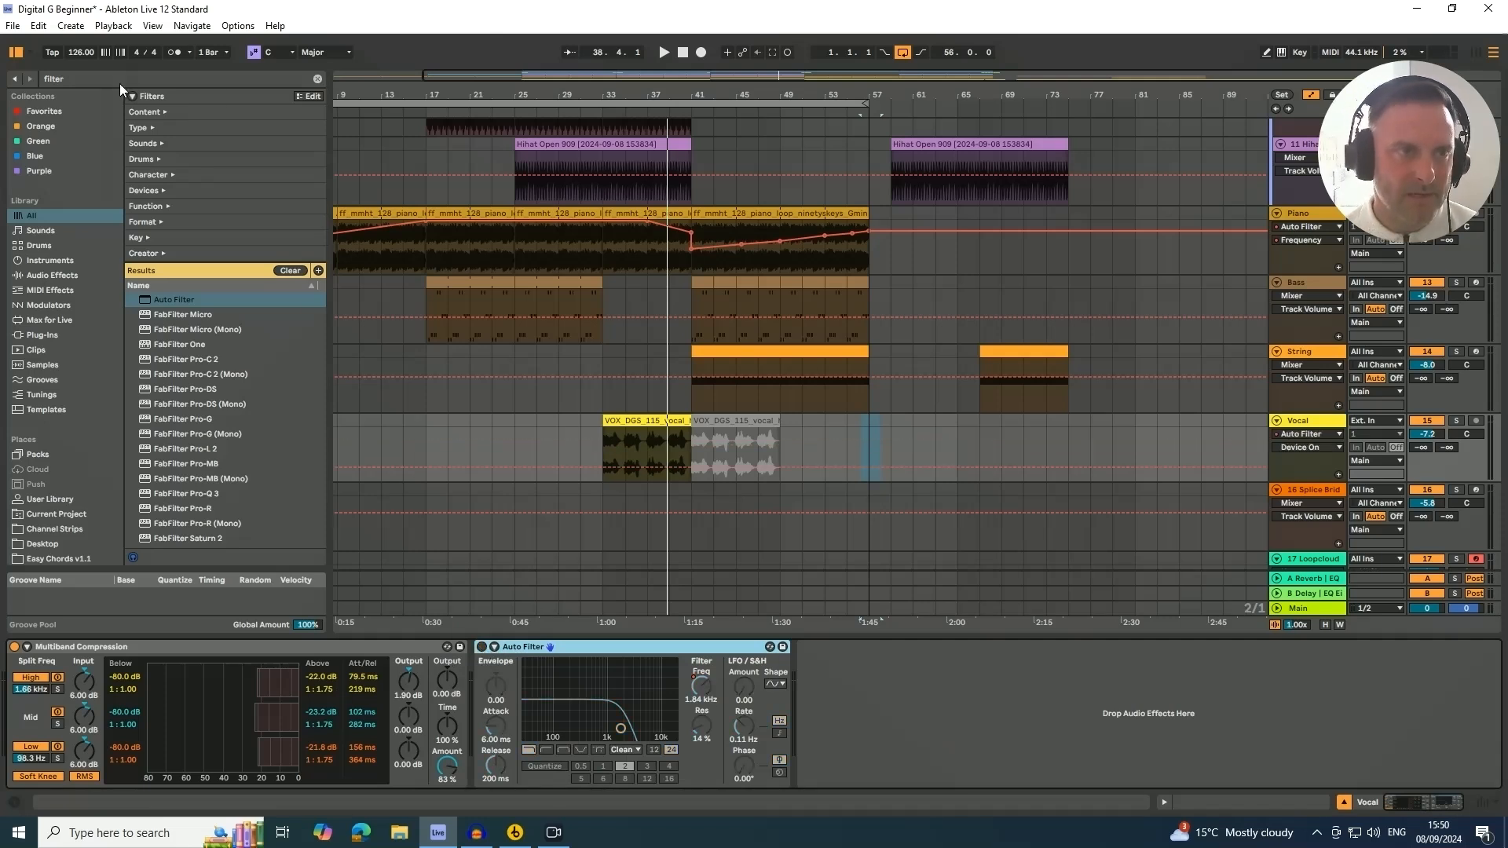
Search the browser for "tel" and add the Telephone Vocal rack to the Vocal track's device chain
key(ctrl+f)
key(BackSpace)
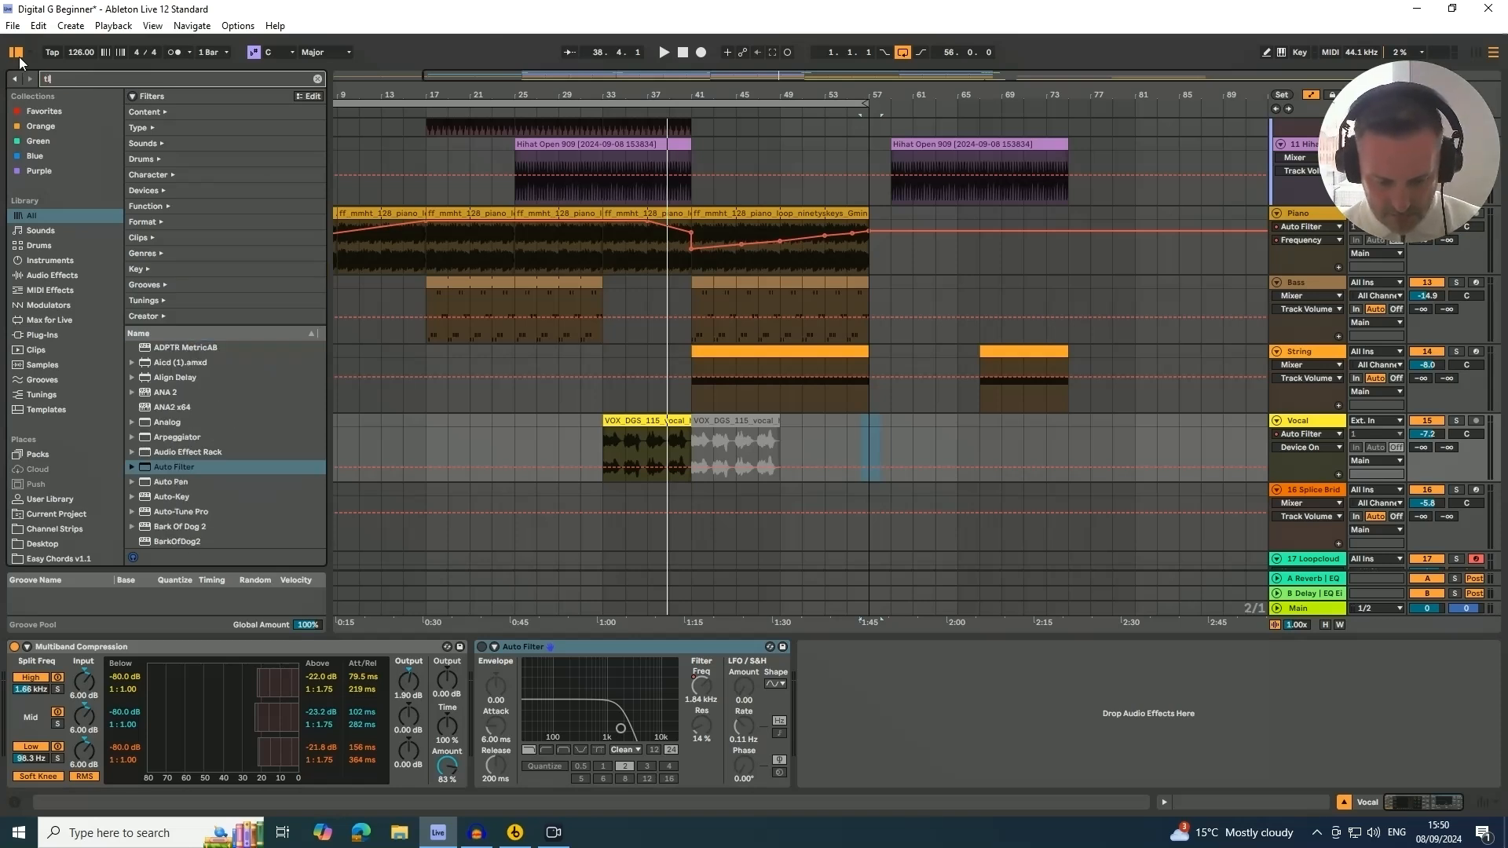
text(tle)
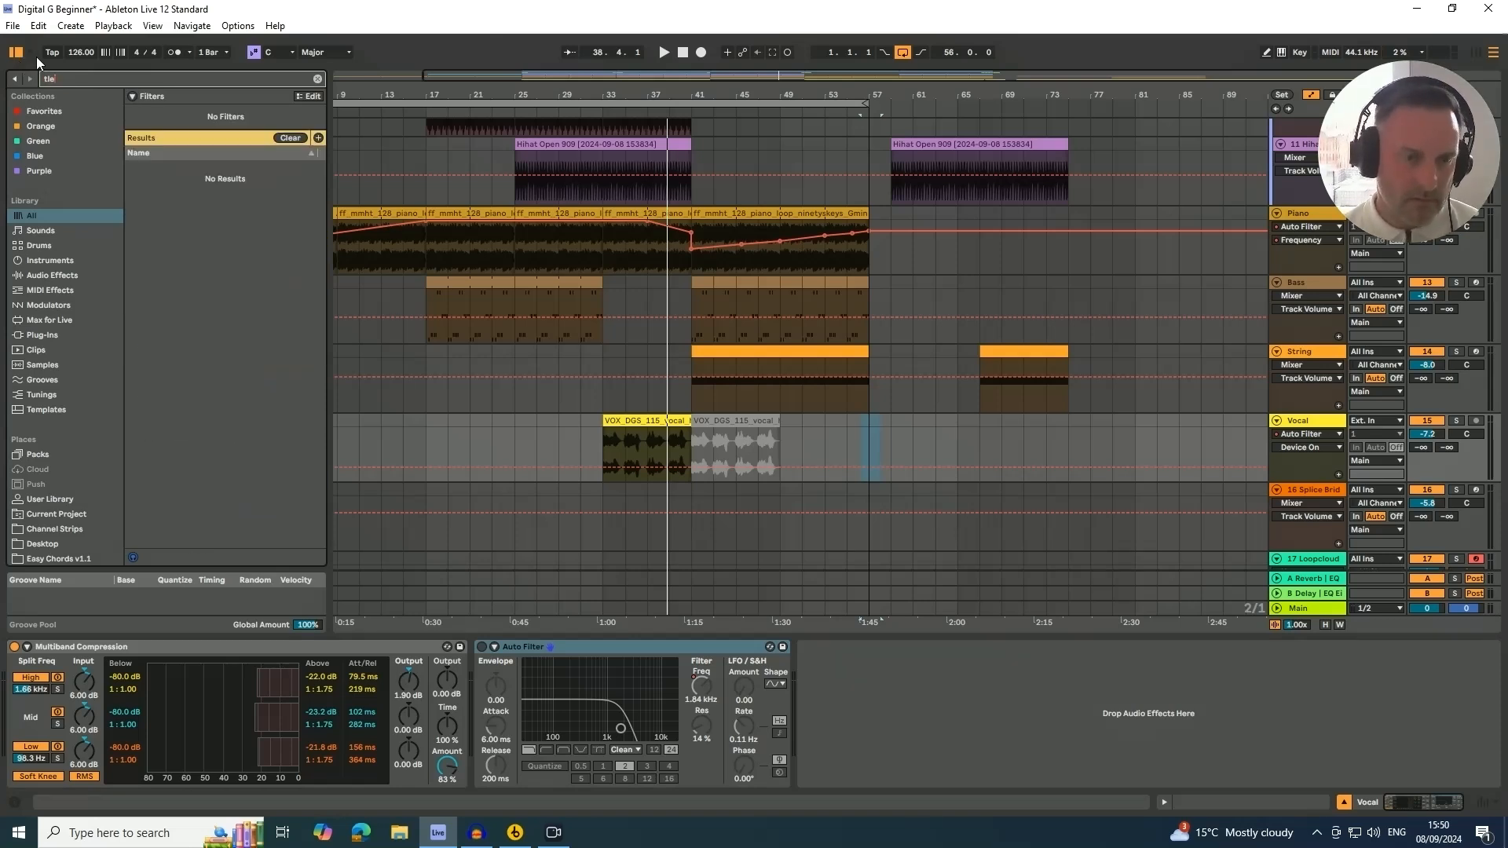
key(BackSpace)
key(BackSpace)
text(el)
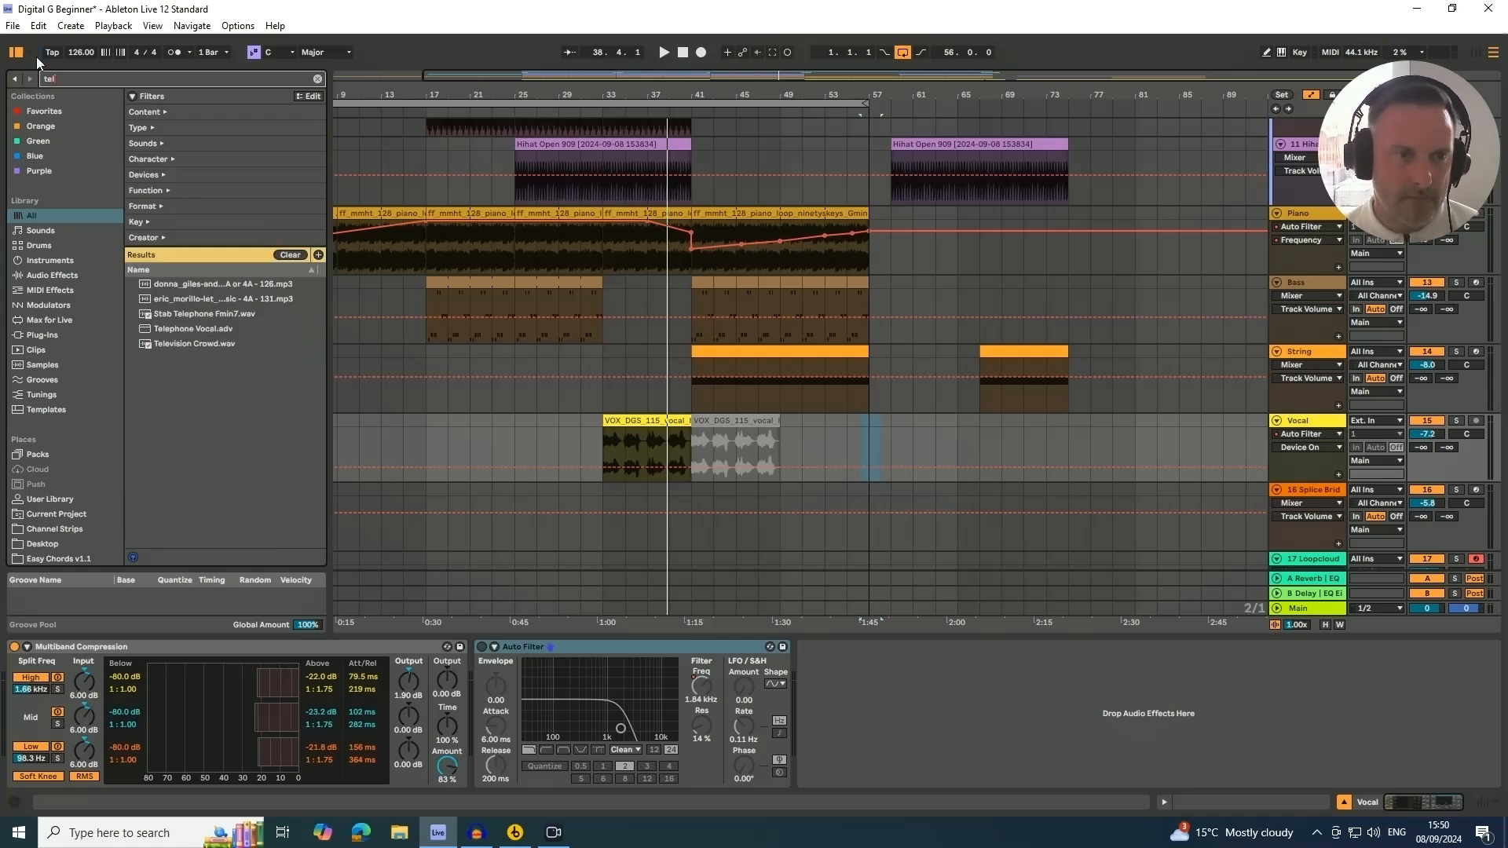
click(167, 328)
drag(163, 332, 644, 460)
Solo the Vocal track and play back from the vocal clip to audition it
click(1457, 422)
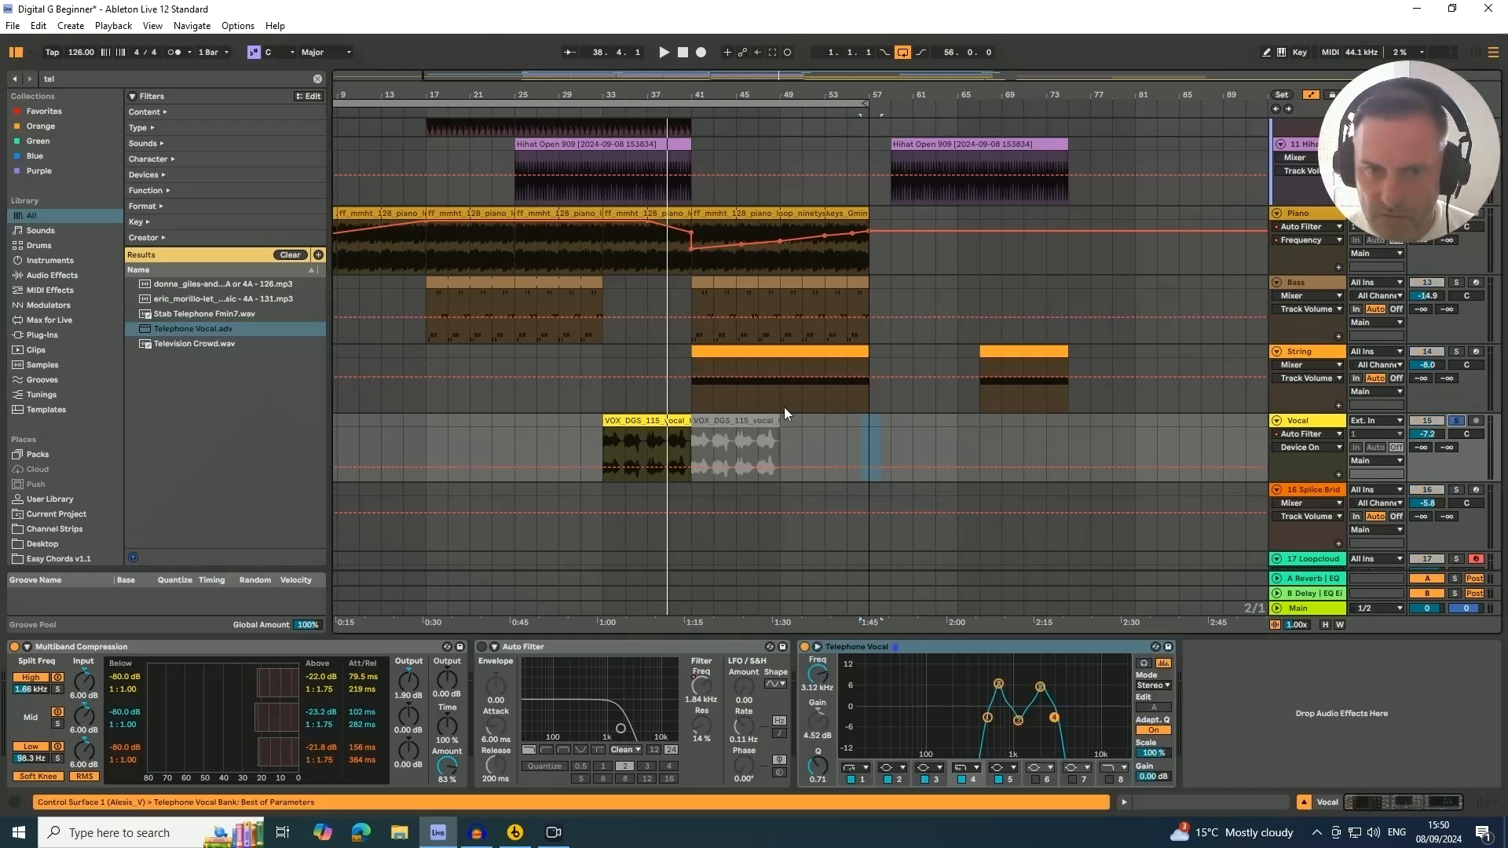
click(641, 417)
key(space)
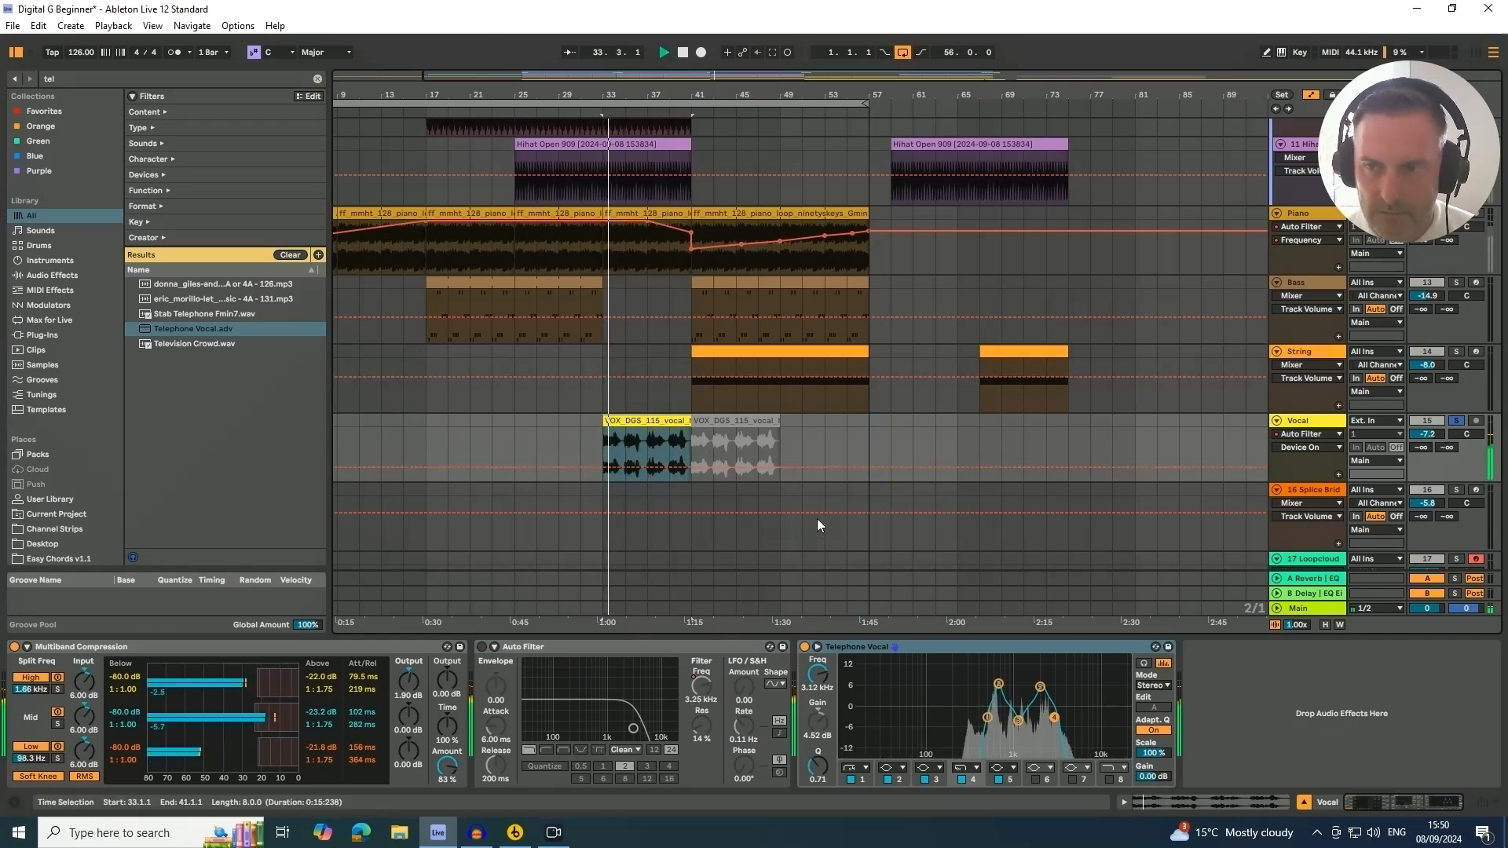
Switch the Auto Filter back on and toggle the Telephone Vocal rack off and on to compare
click(482, 647)
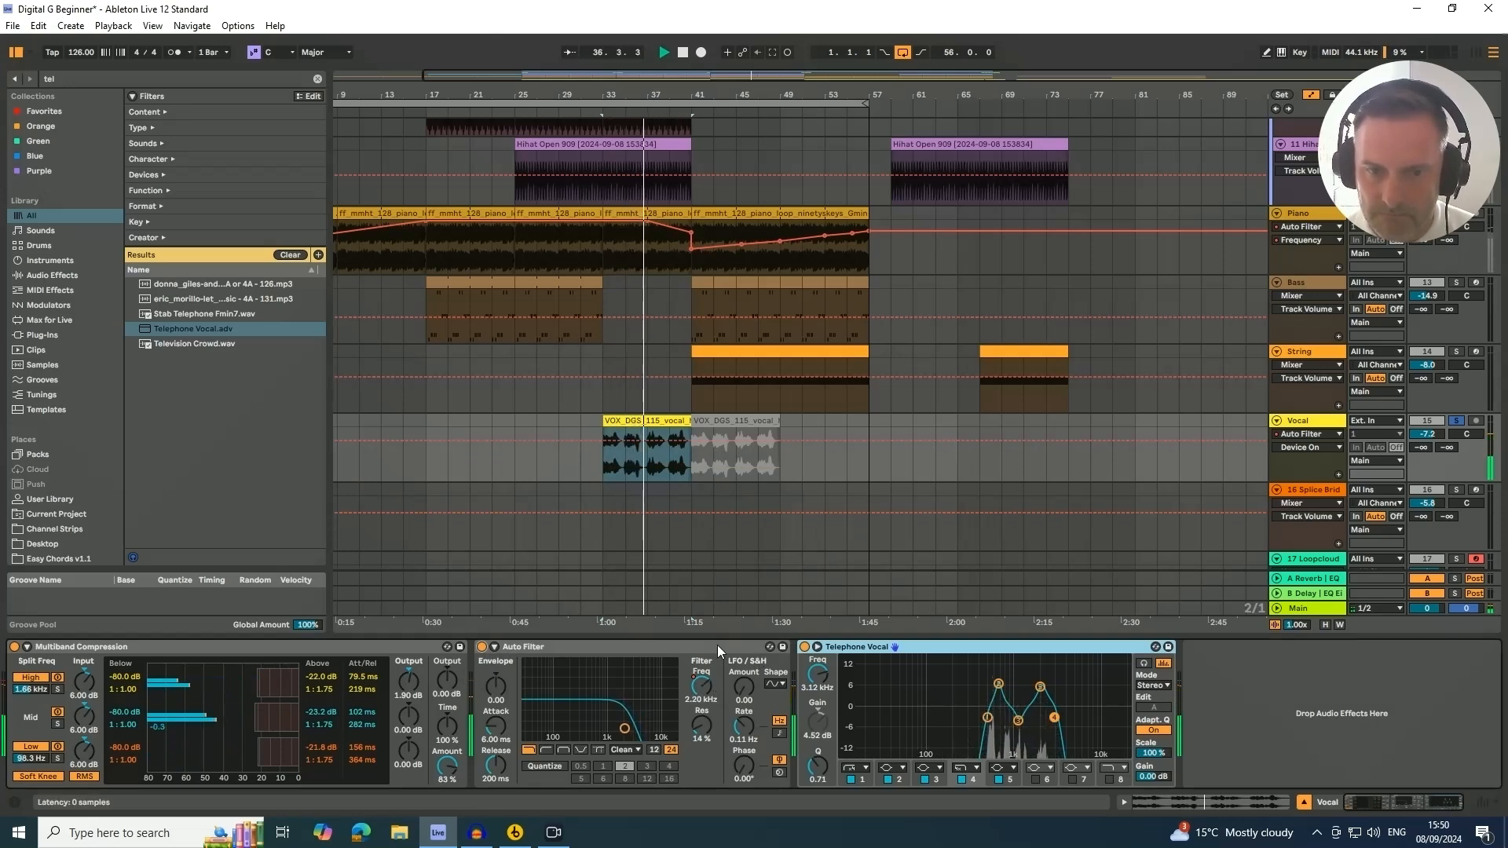
click(805, 646)
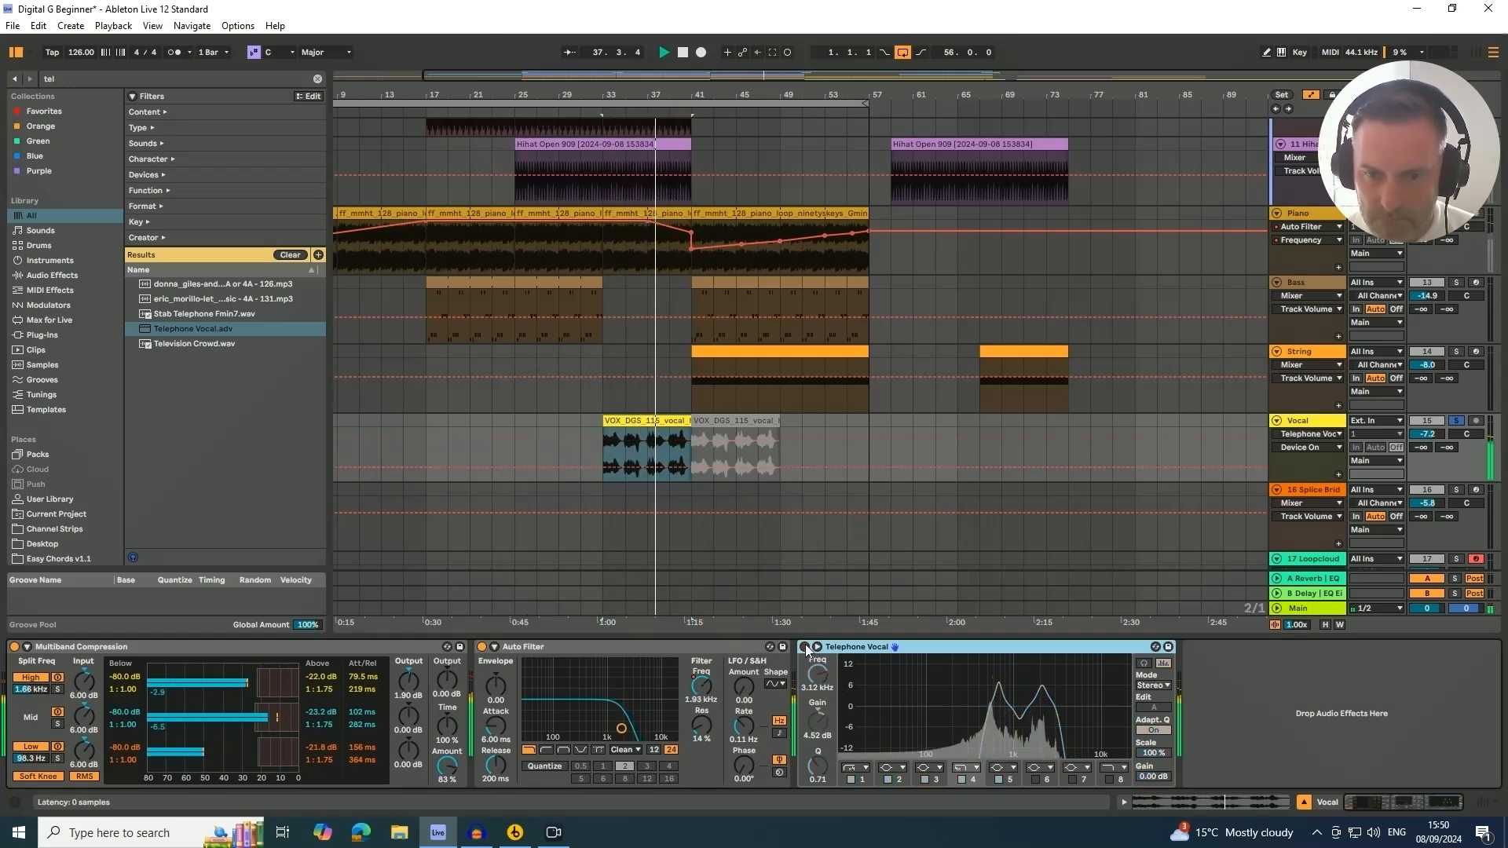
click(804, 647)
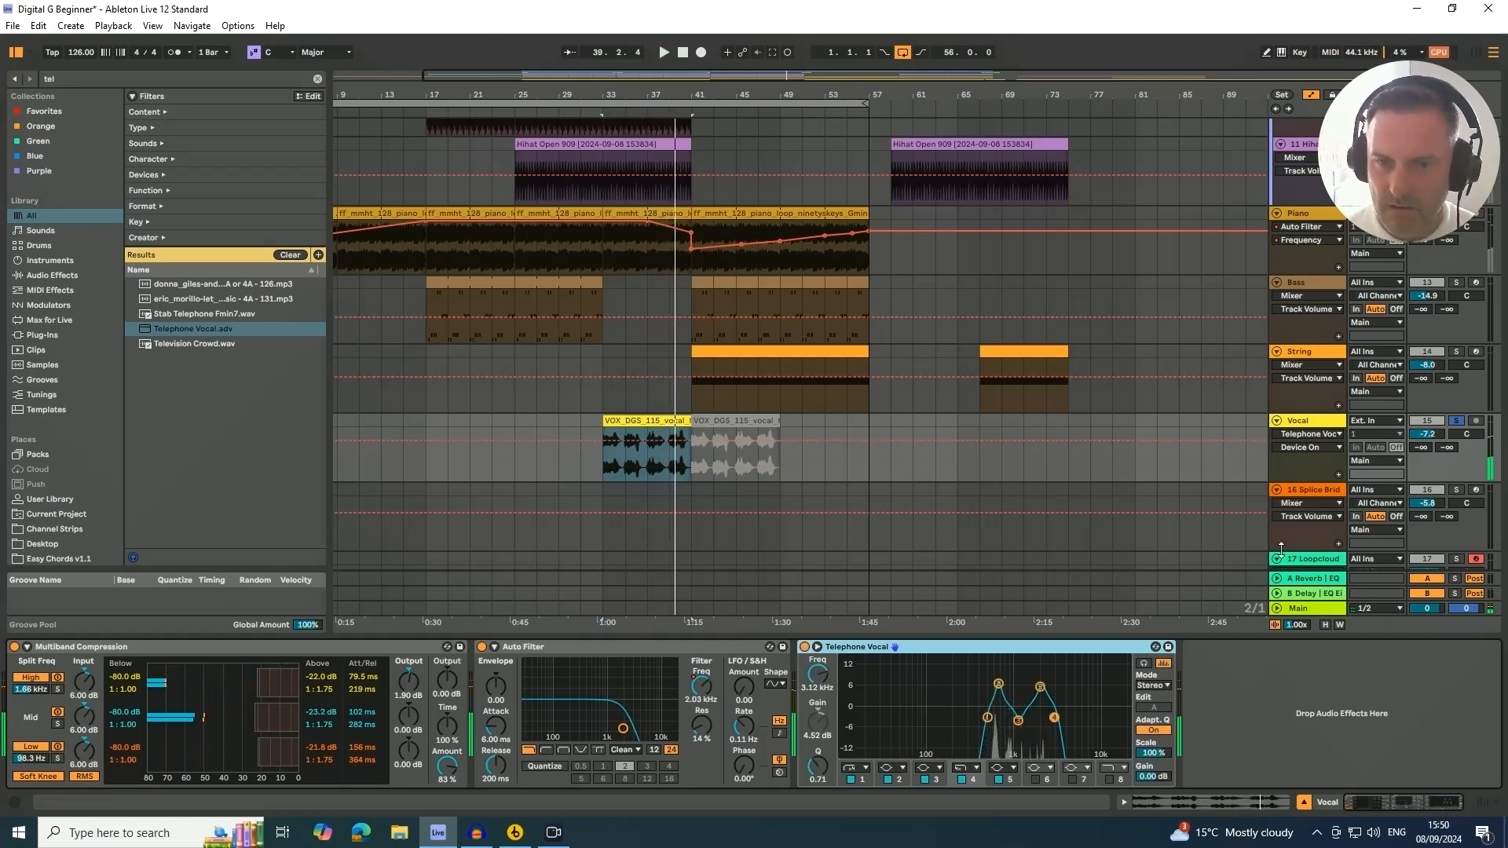
Unsolo the Vocal track and set its volume to -7.0 dB
click(1457, 422)
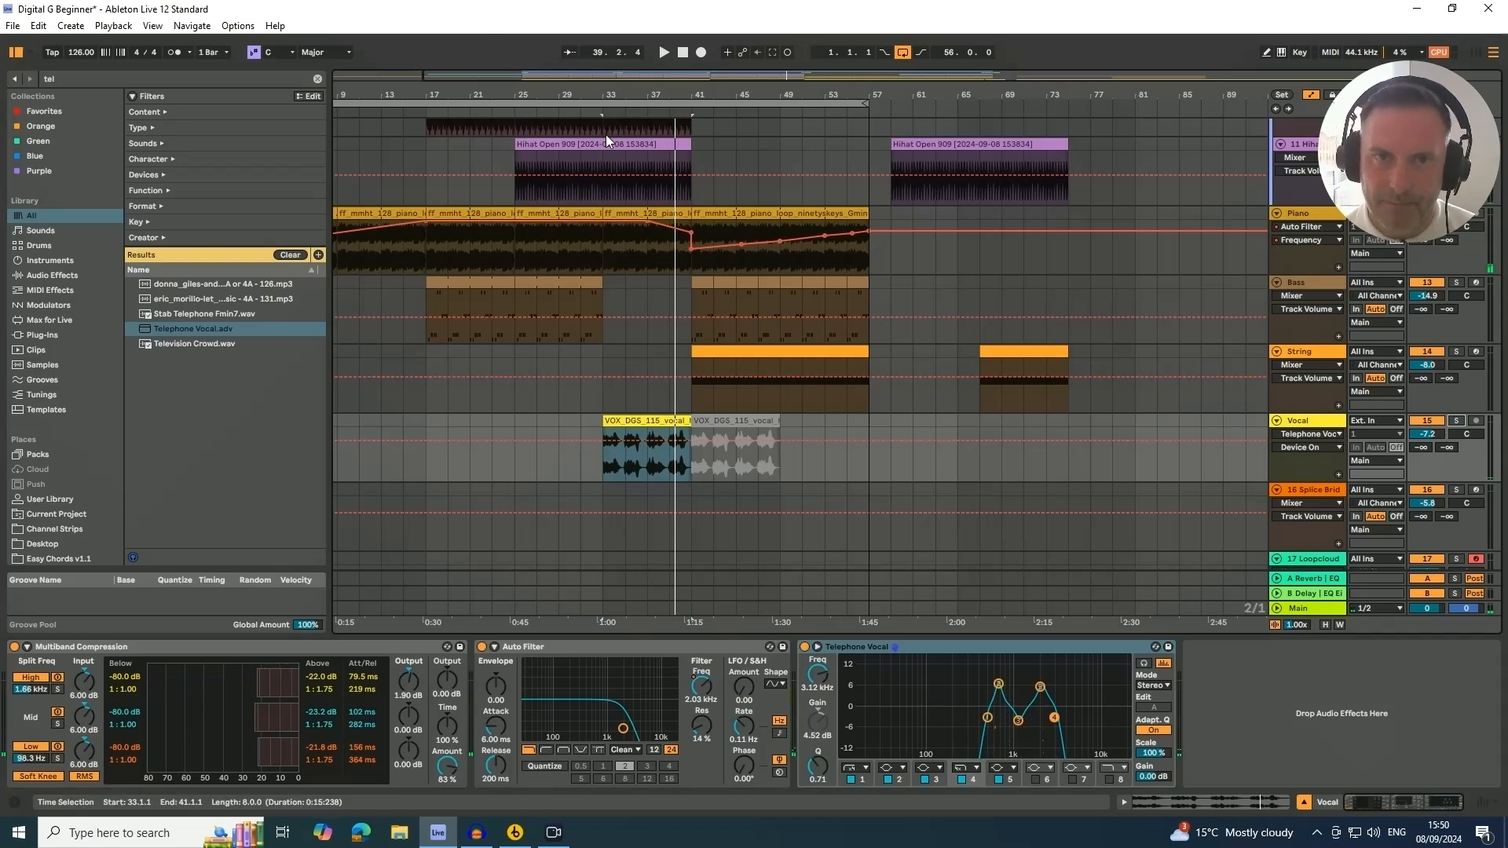
click(581, 112)
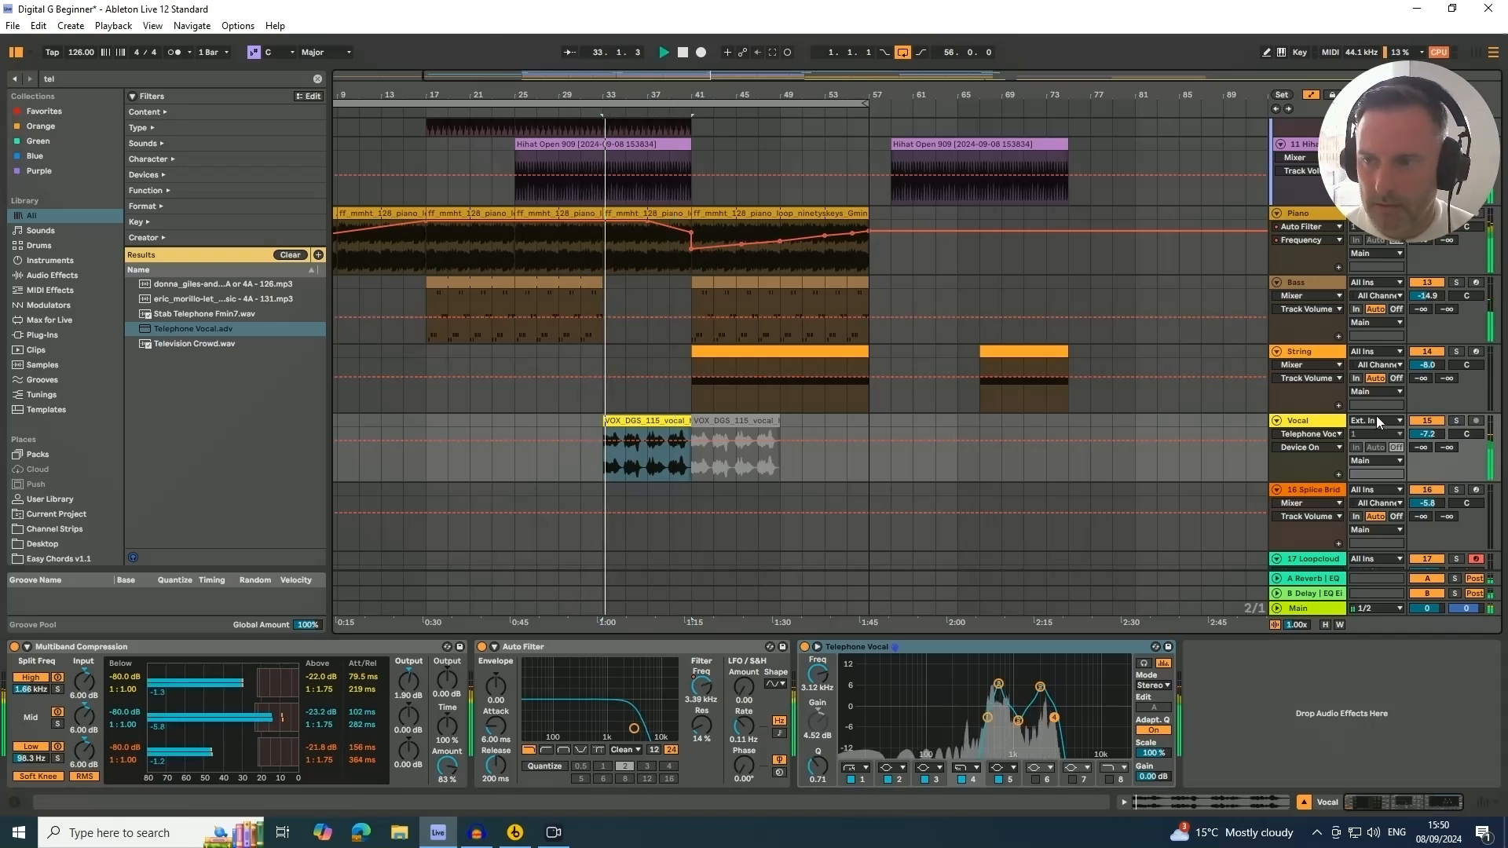
drag(1427, 435, 1427, 433)
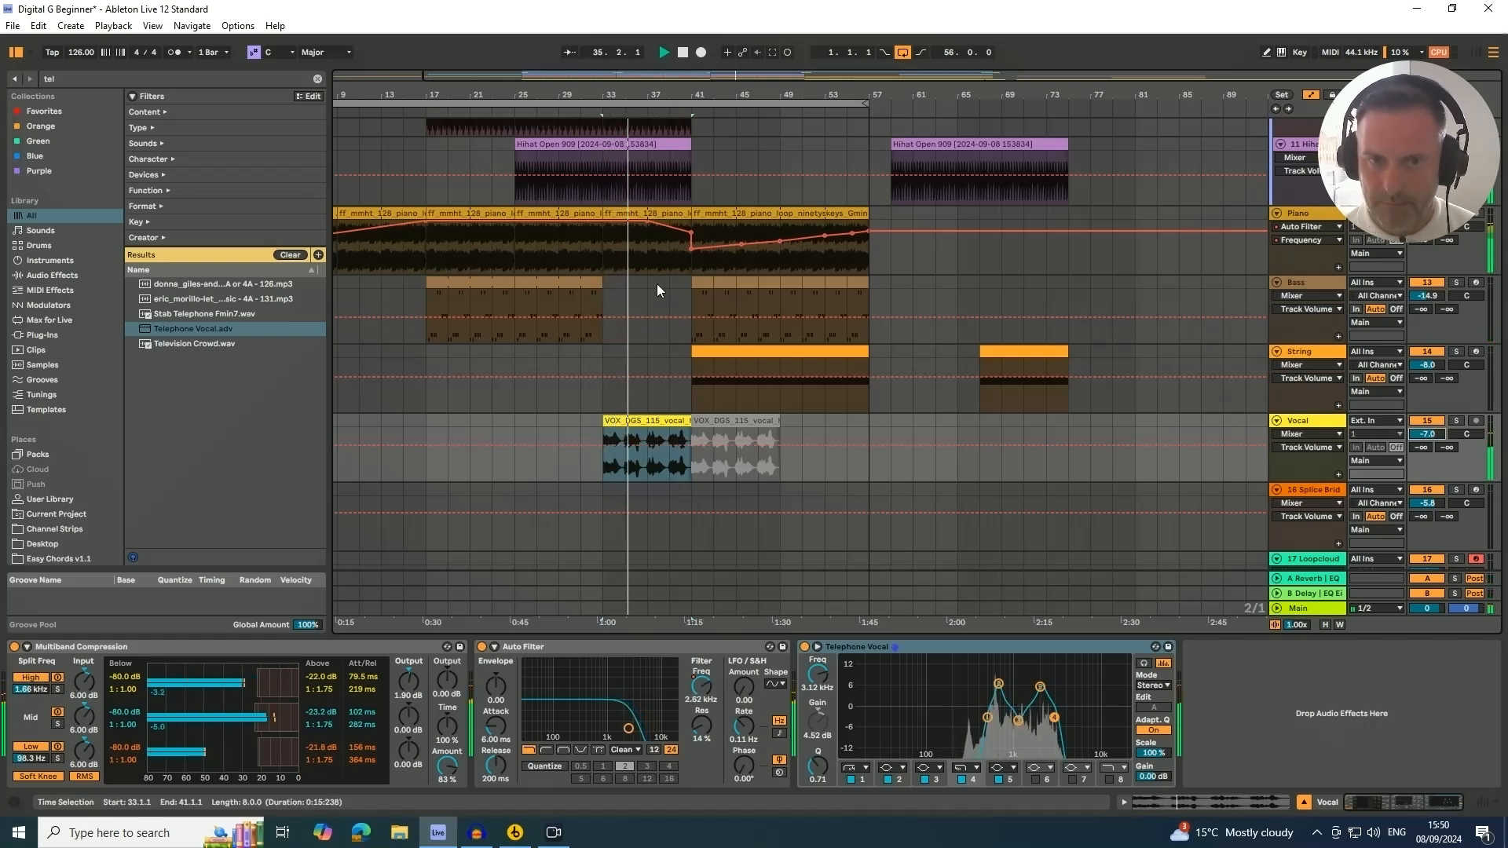
Duplicate the crash hit just before bar 33 on the Crash track and lengthen the copy into bar 33
scroll(600, 317, up, 8)
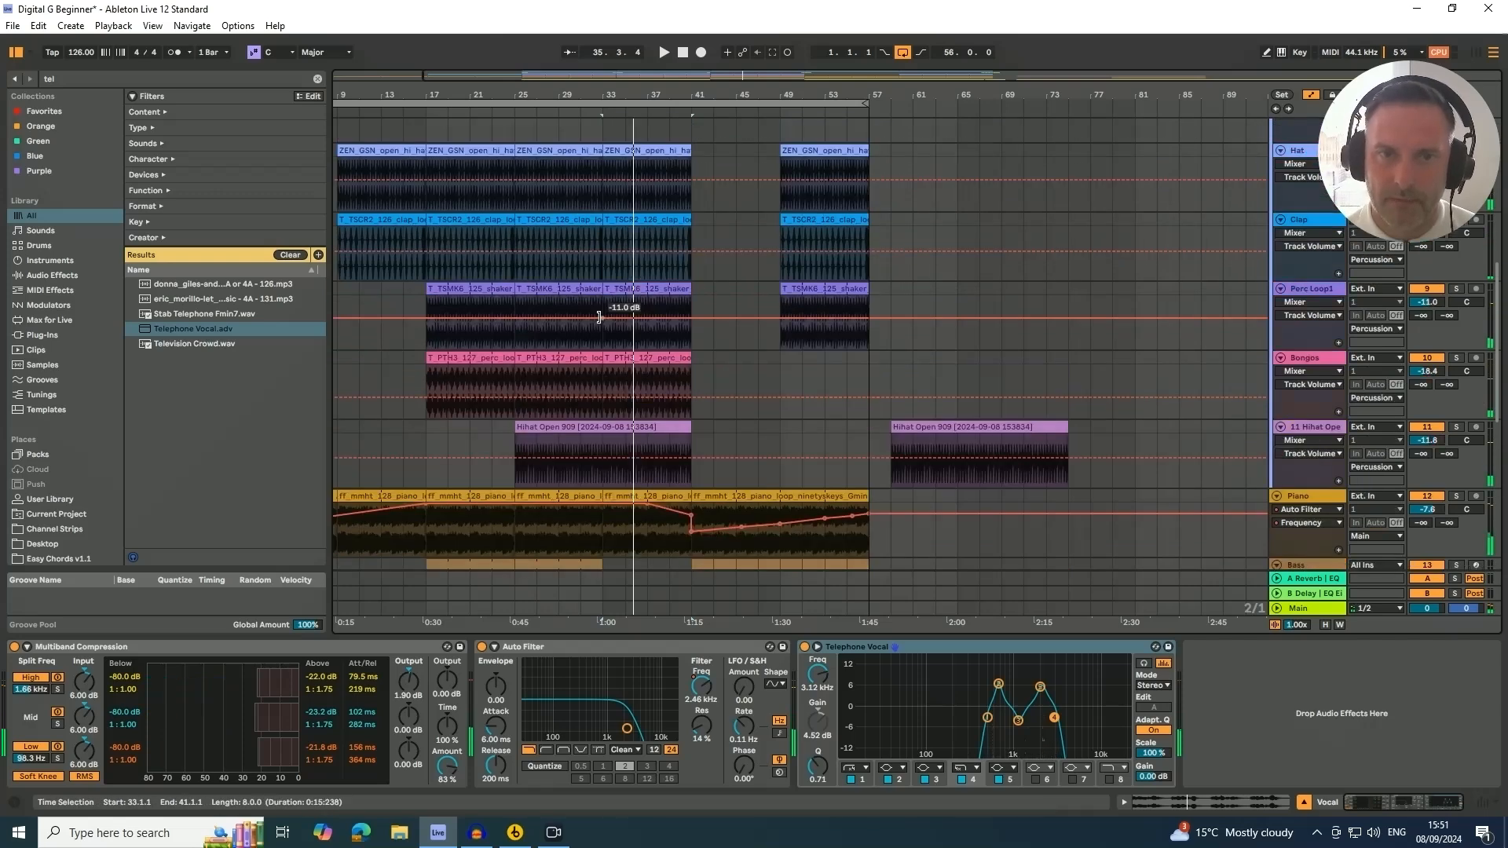
scroll(600, 318, up, 4)
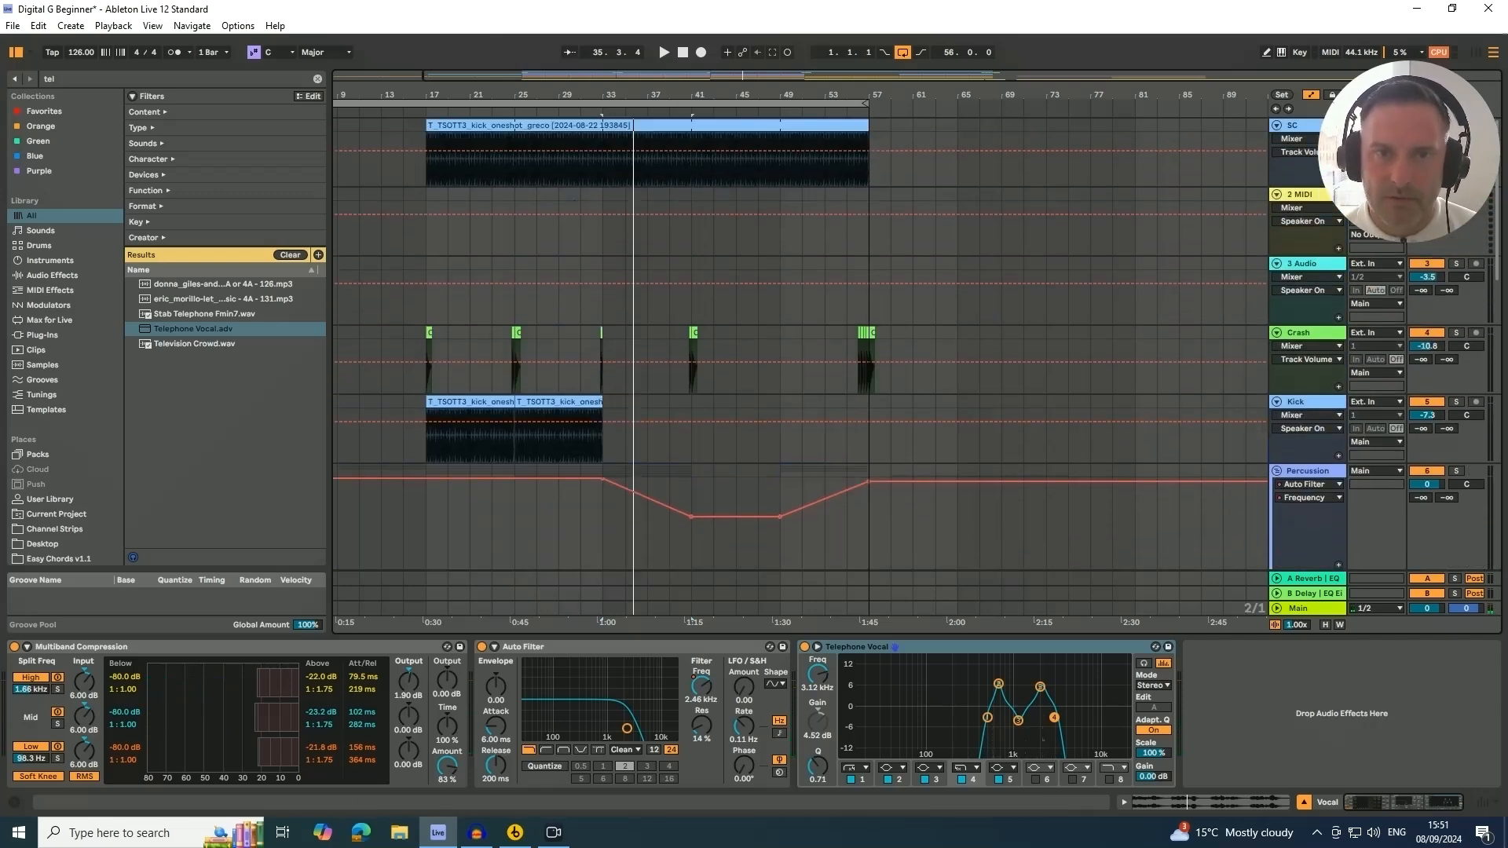
drag(600, 94, 601, 141)
click(592, 330)
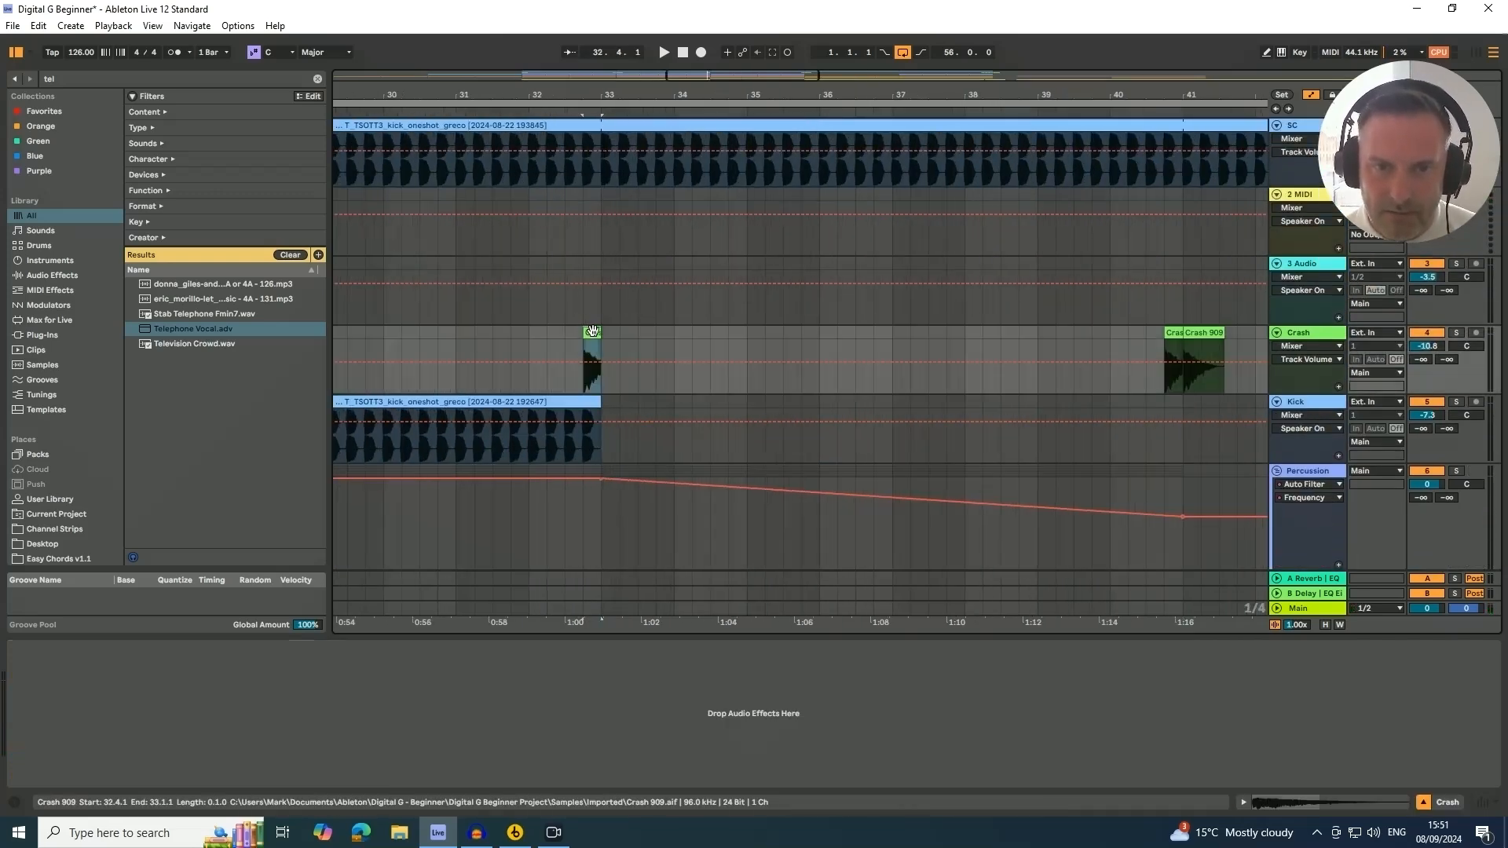
key(ctrl+d)
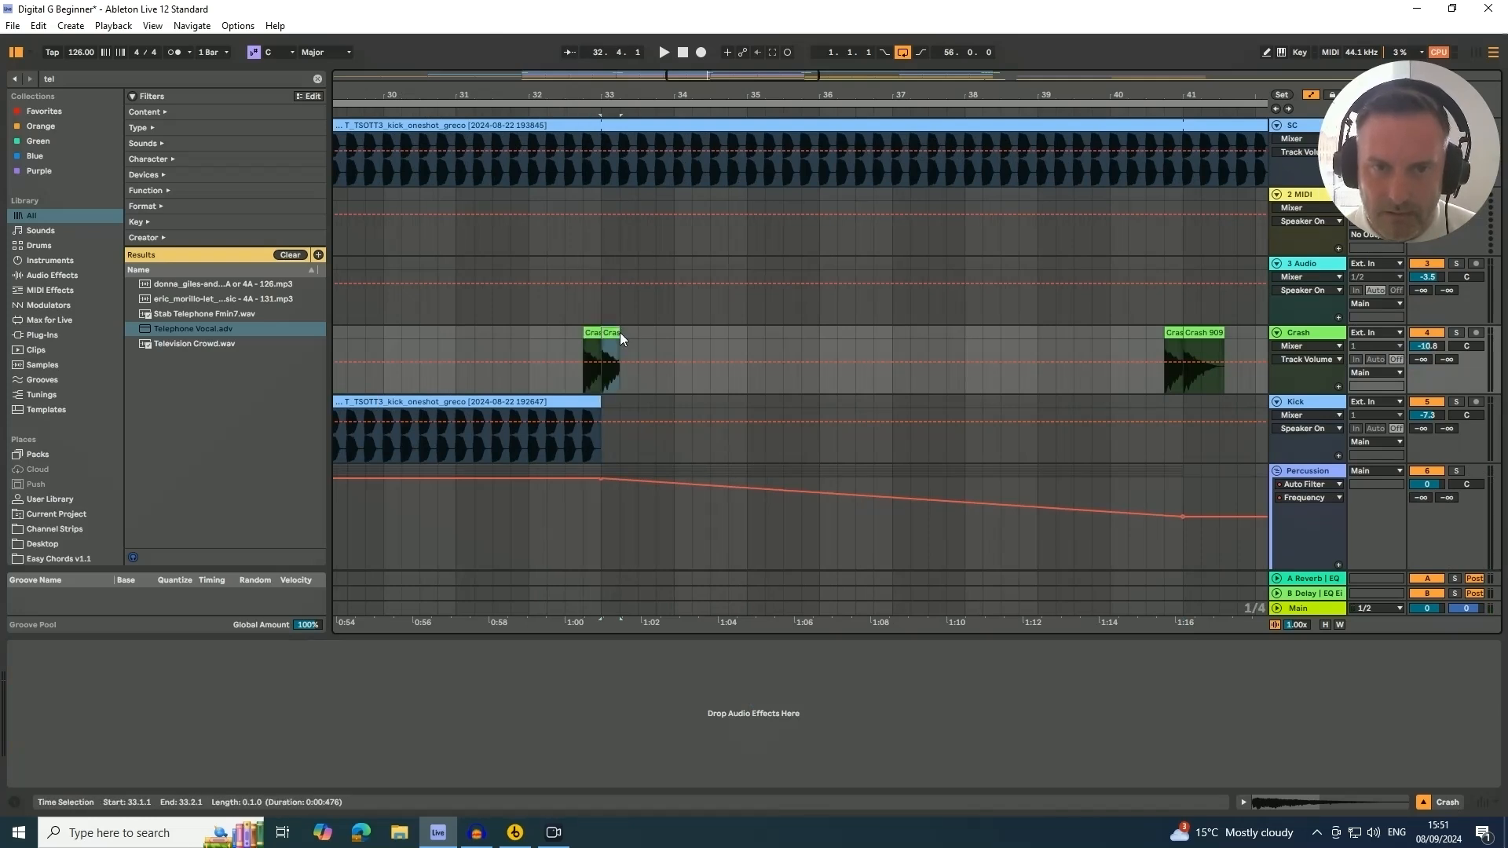
drag(615, 333, 689, 337)
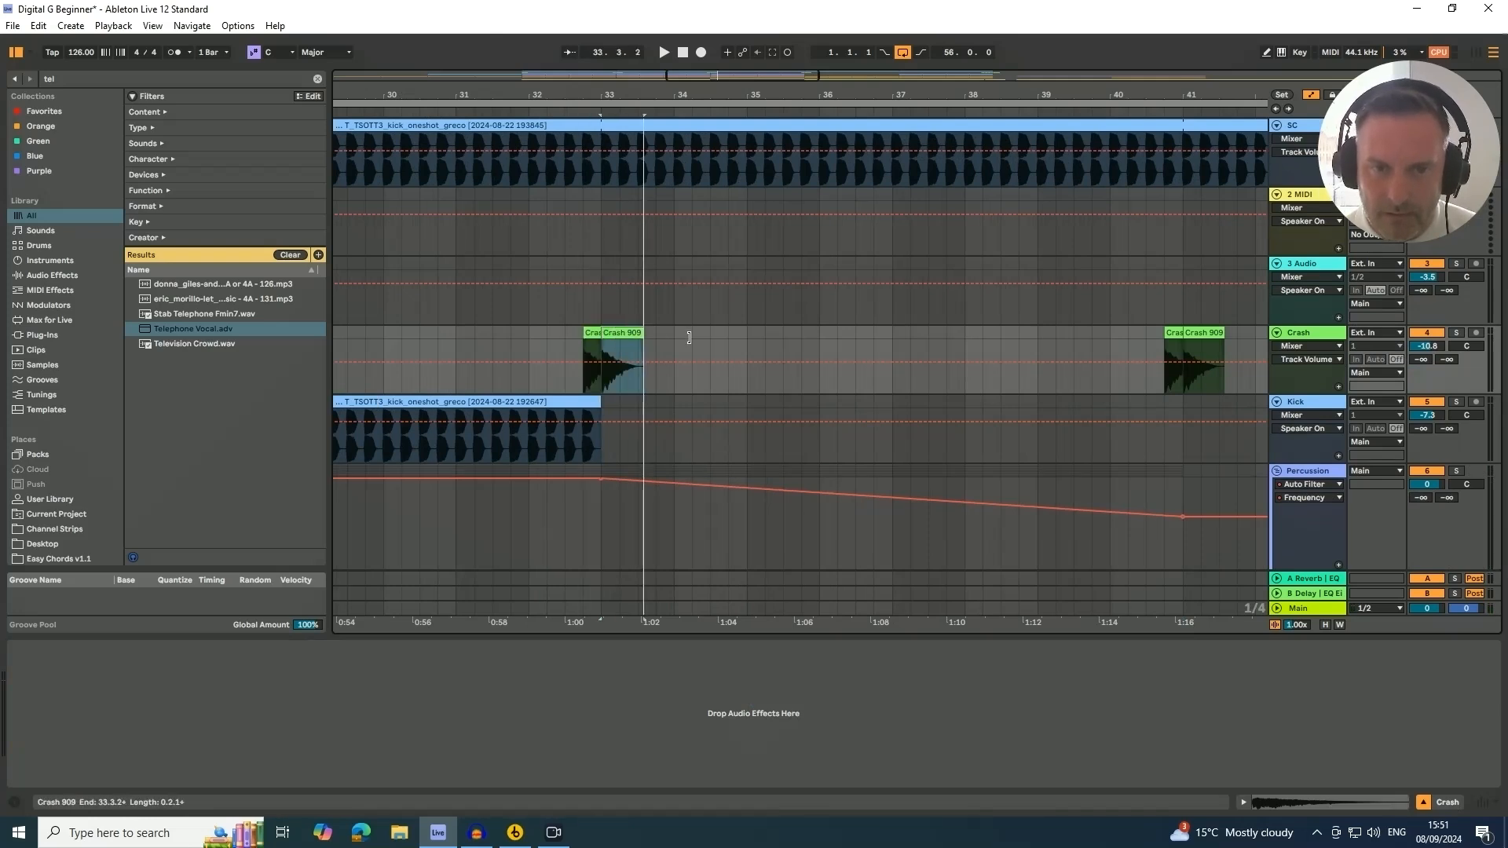
Duplicate a short slice of the kick clip and move it to bar 41
click(582, 450)
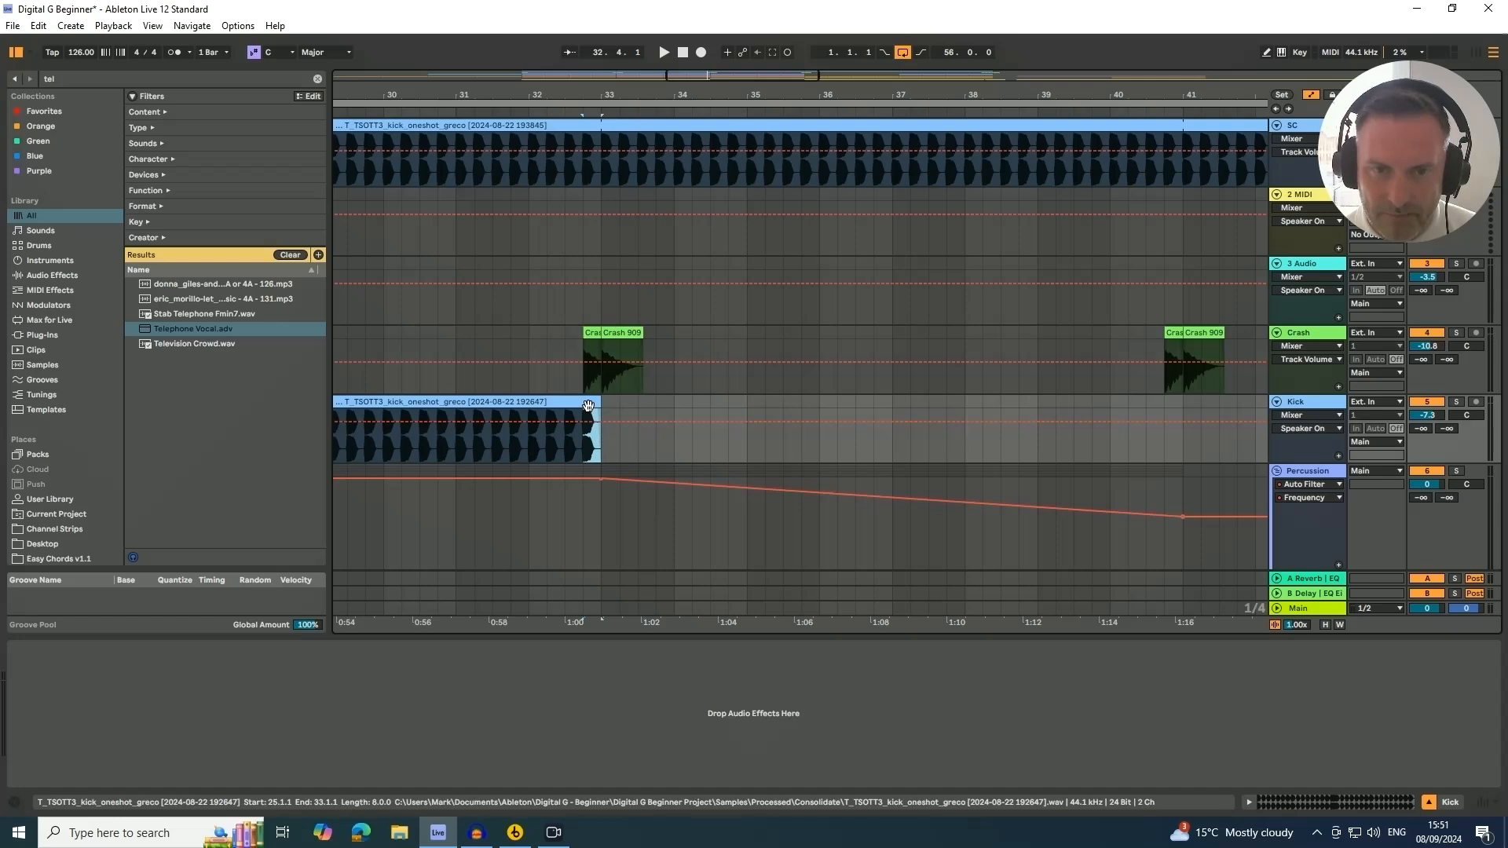
key(ctrl+d)
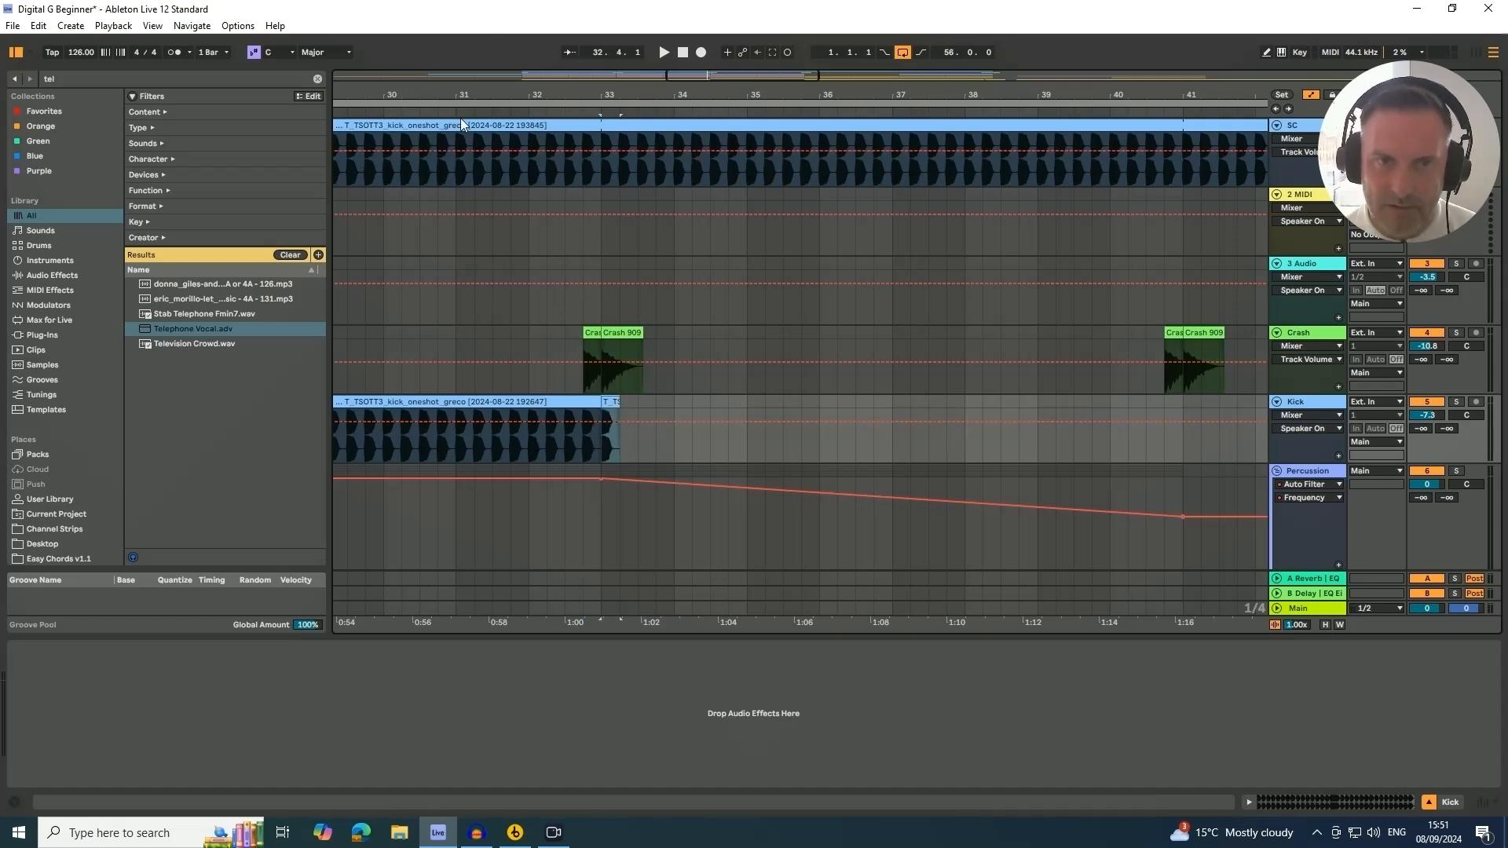
click(569, 215)
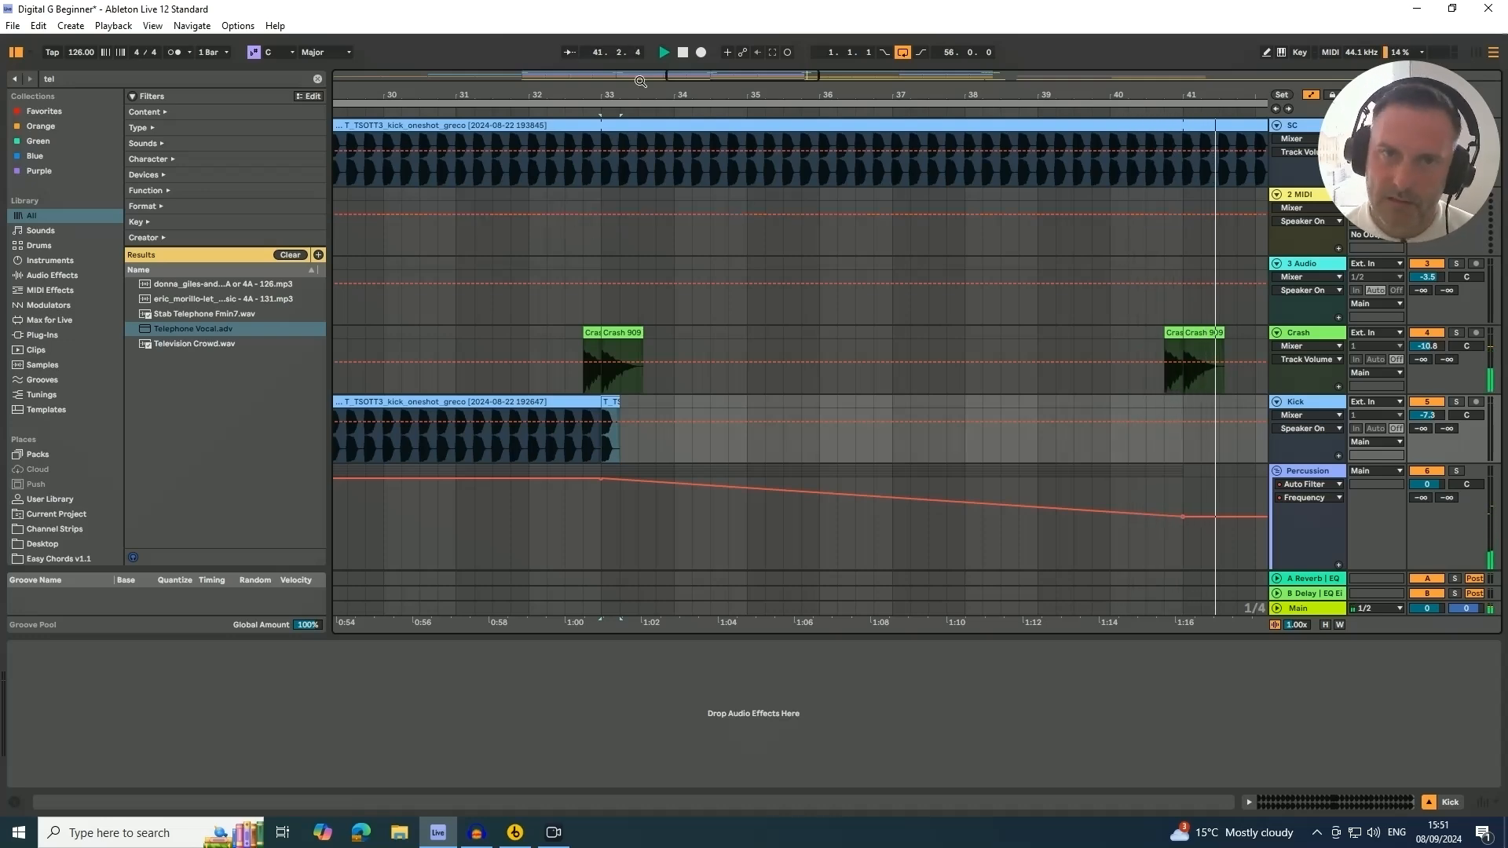
drag(641, 81, 630, 219)
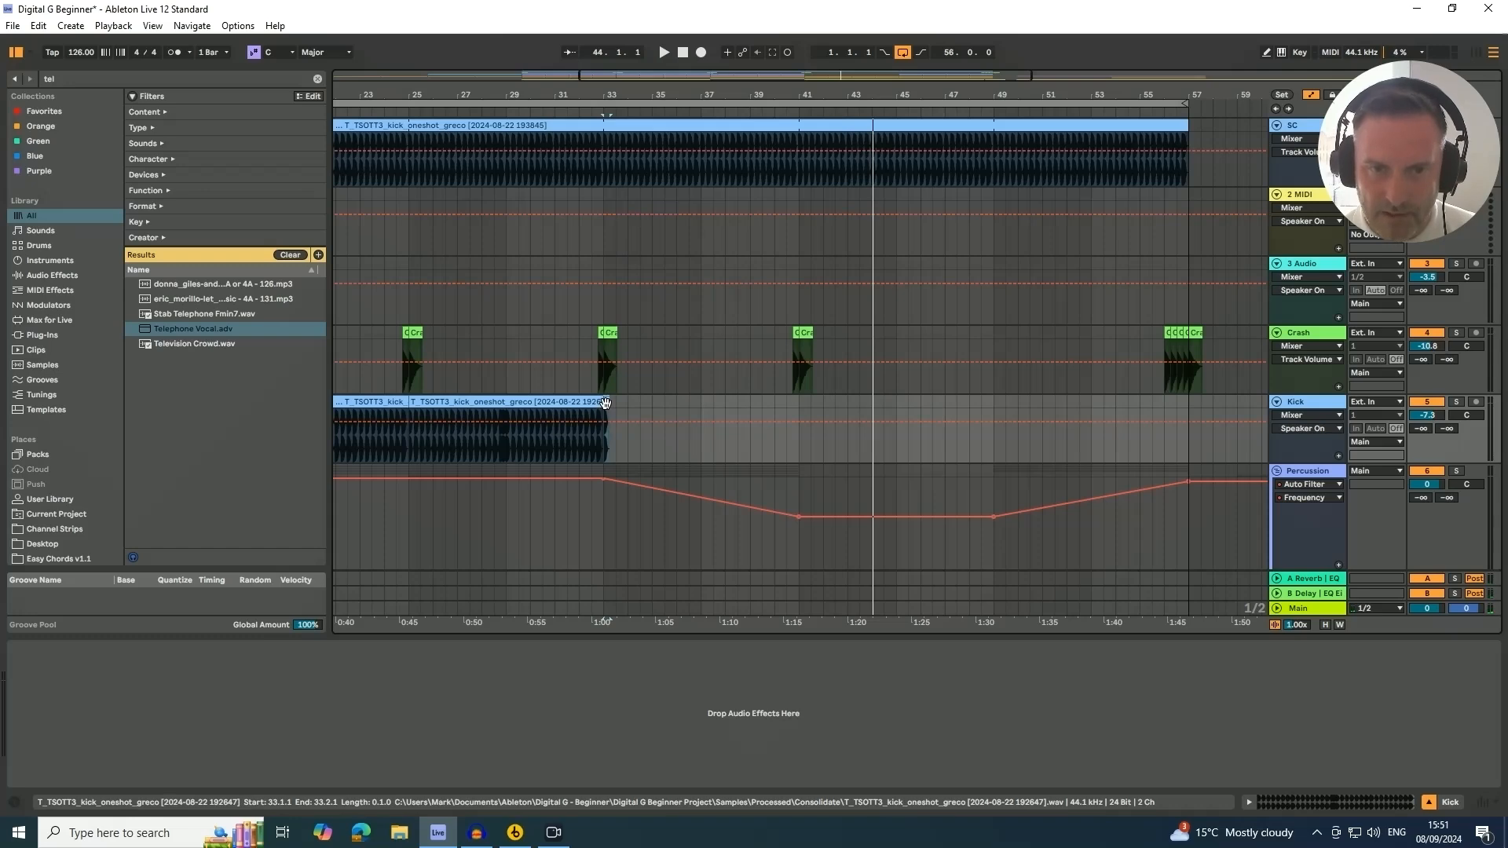
drag(605, 402, 675, 412)
drag(779, 420, 802, 422)
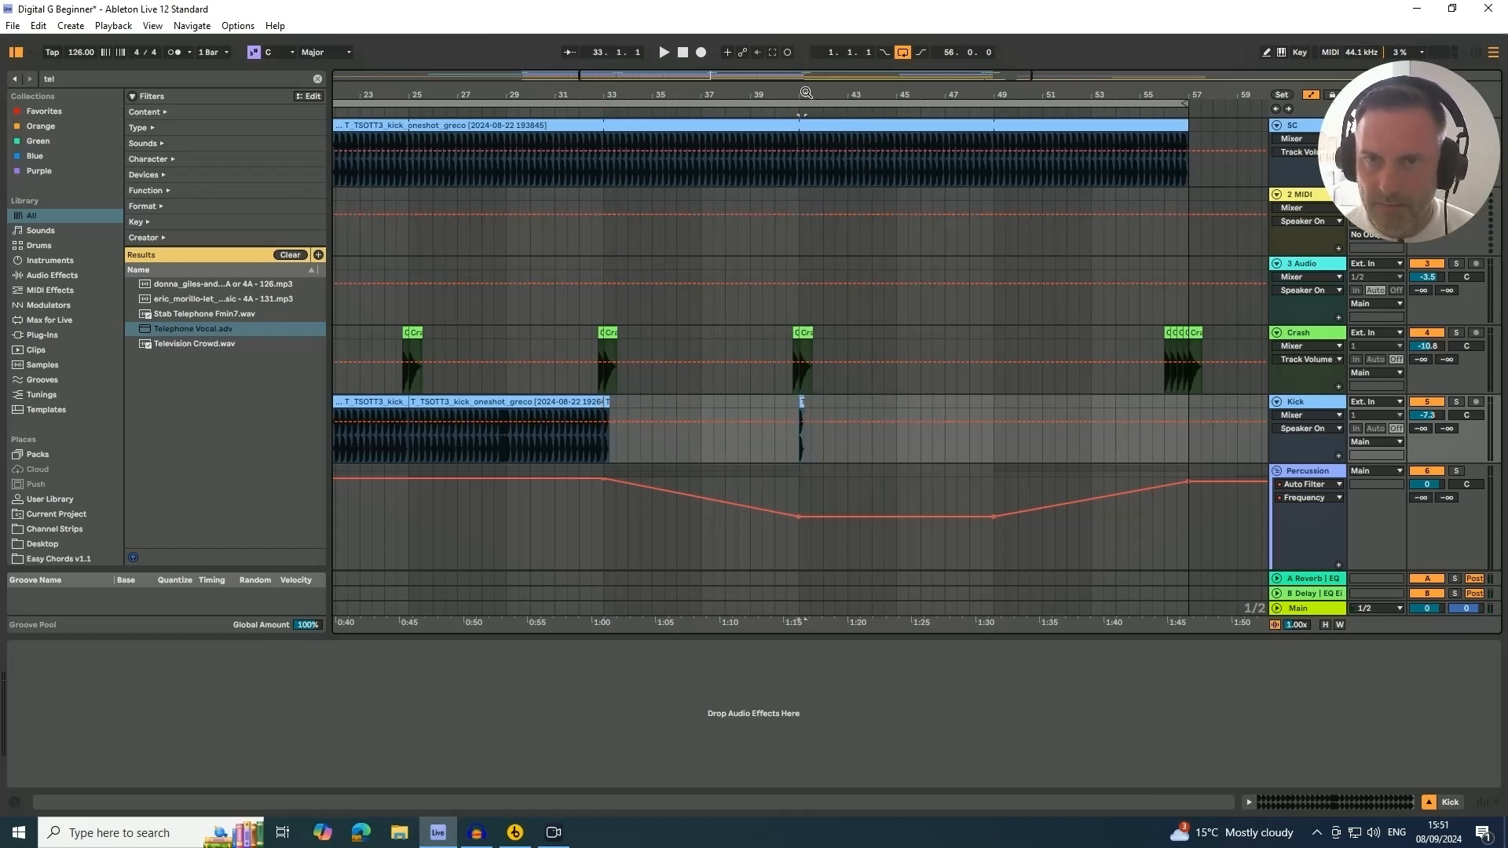
Play the arrangement around bar 41 and scroll through the tracks to review the crash and kick changes
drag(805, 92, 767, 130)
click(768, 109)
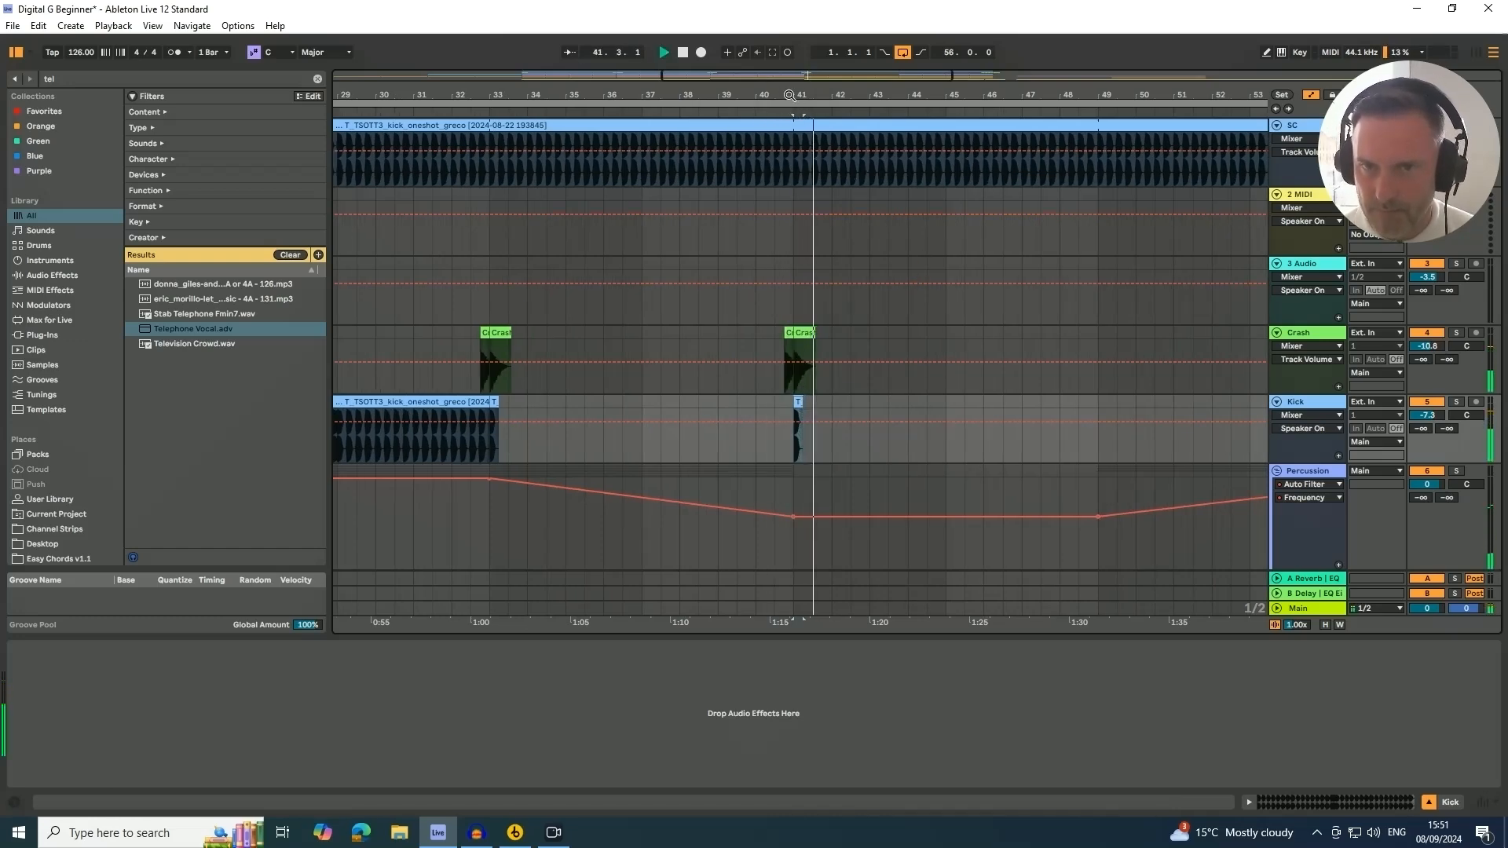
drag(792, 95, 764, 32)
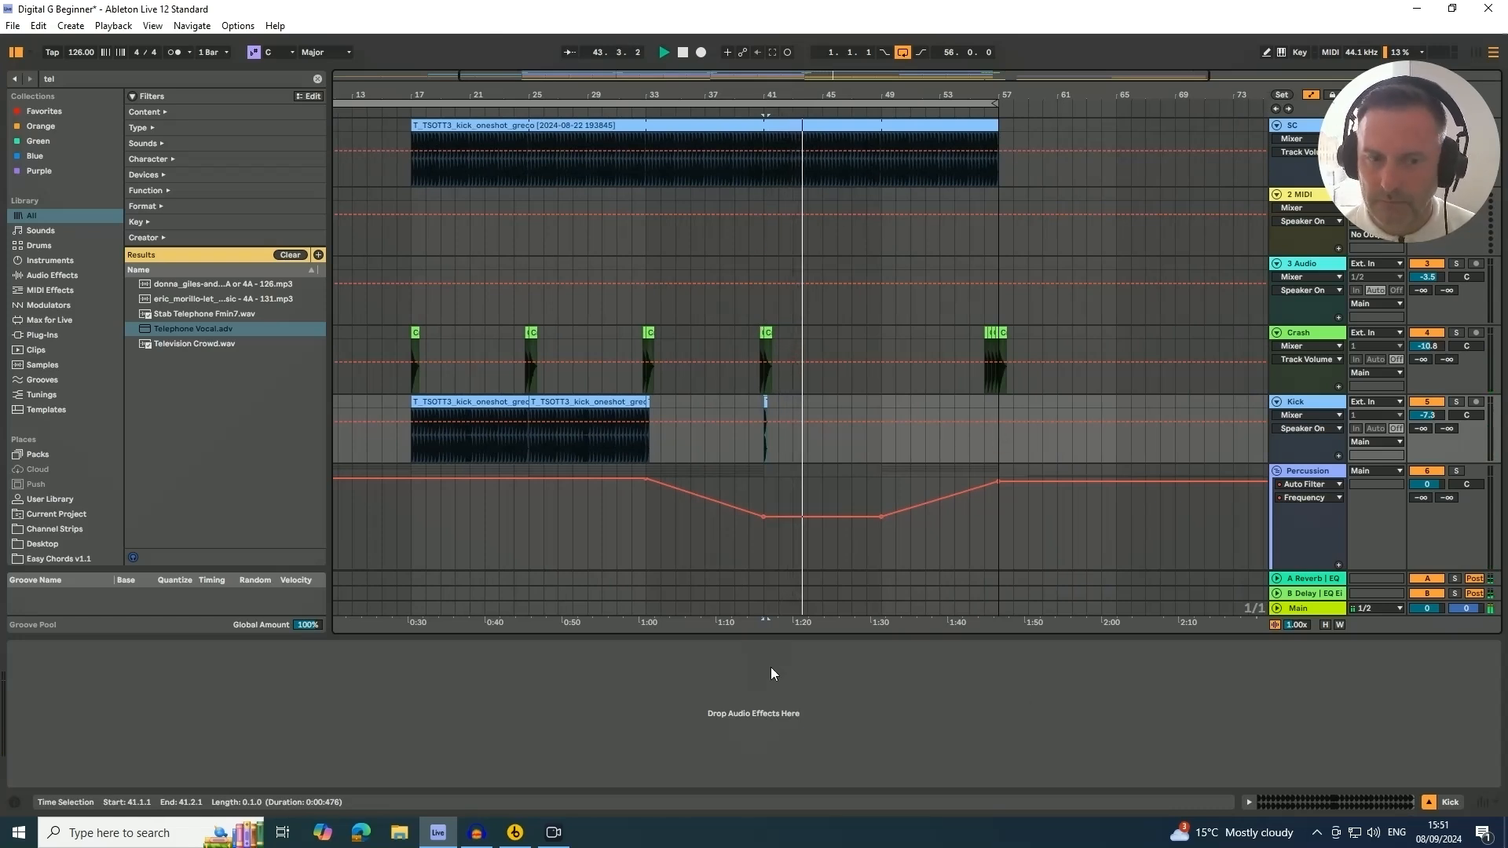
click(1431, 806)
scroll(1124, 311, down, 3)
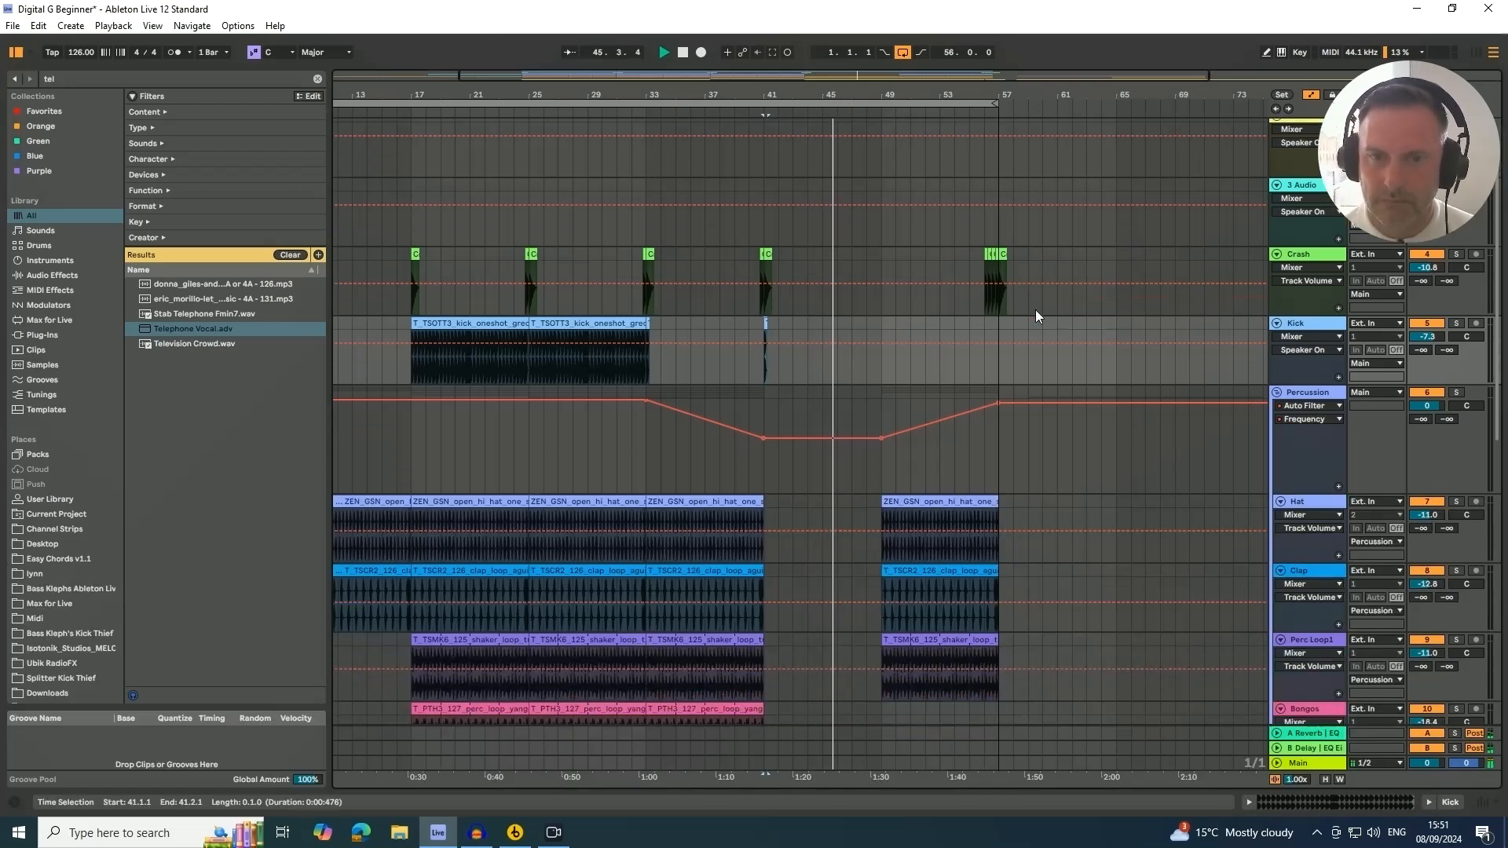
drag(796, 108, 797, 86)
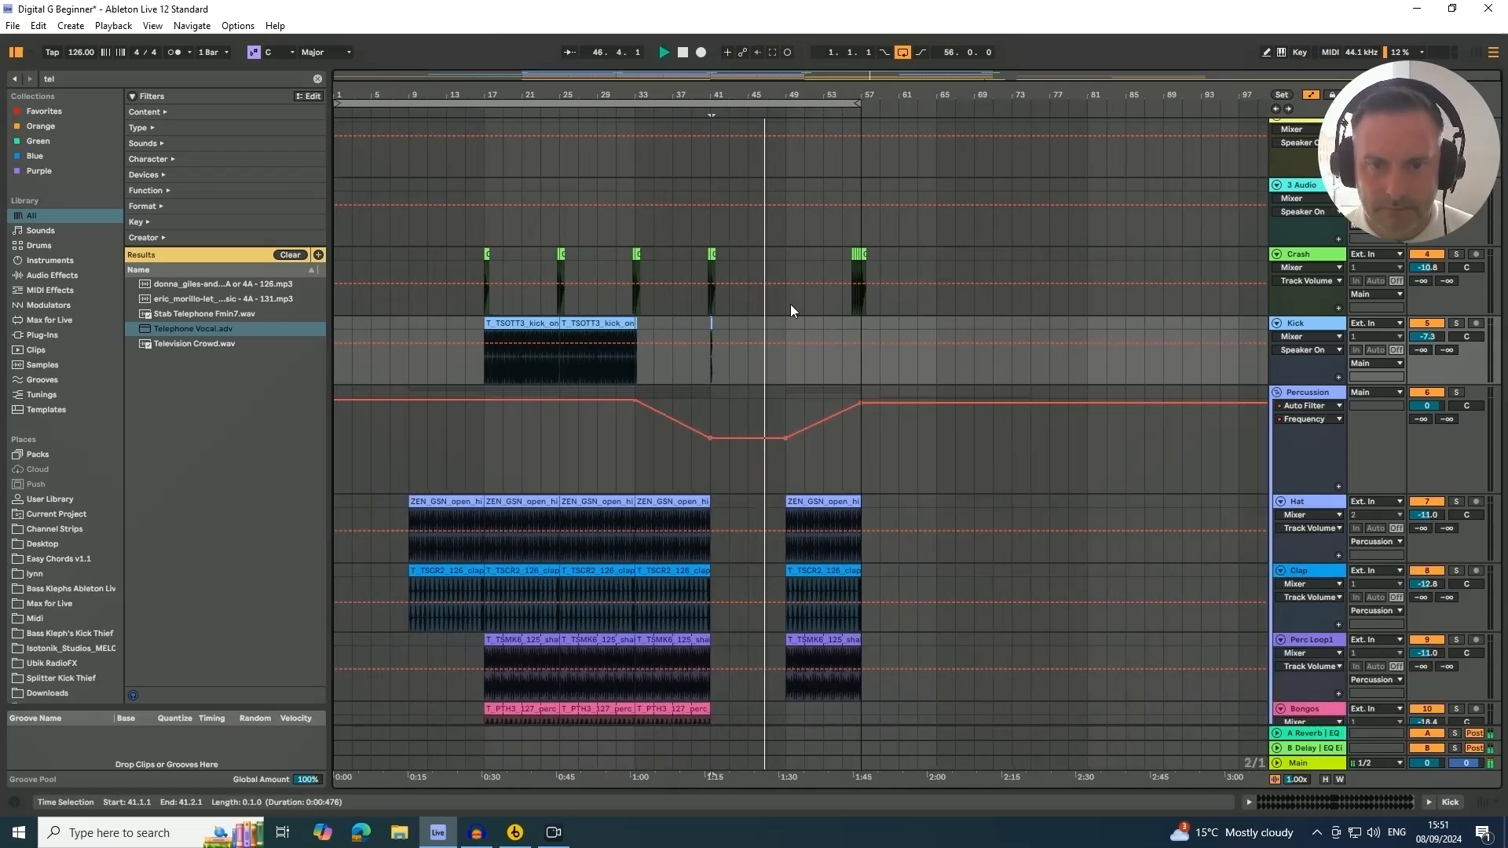
scroll(790, 313, down, 2)
scroll(790, 313, down, 6)
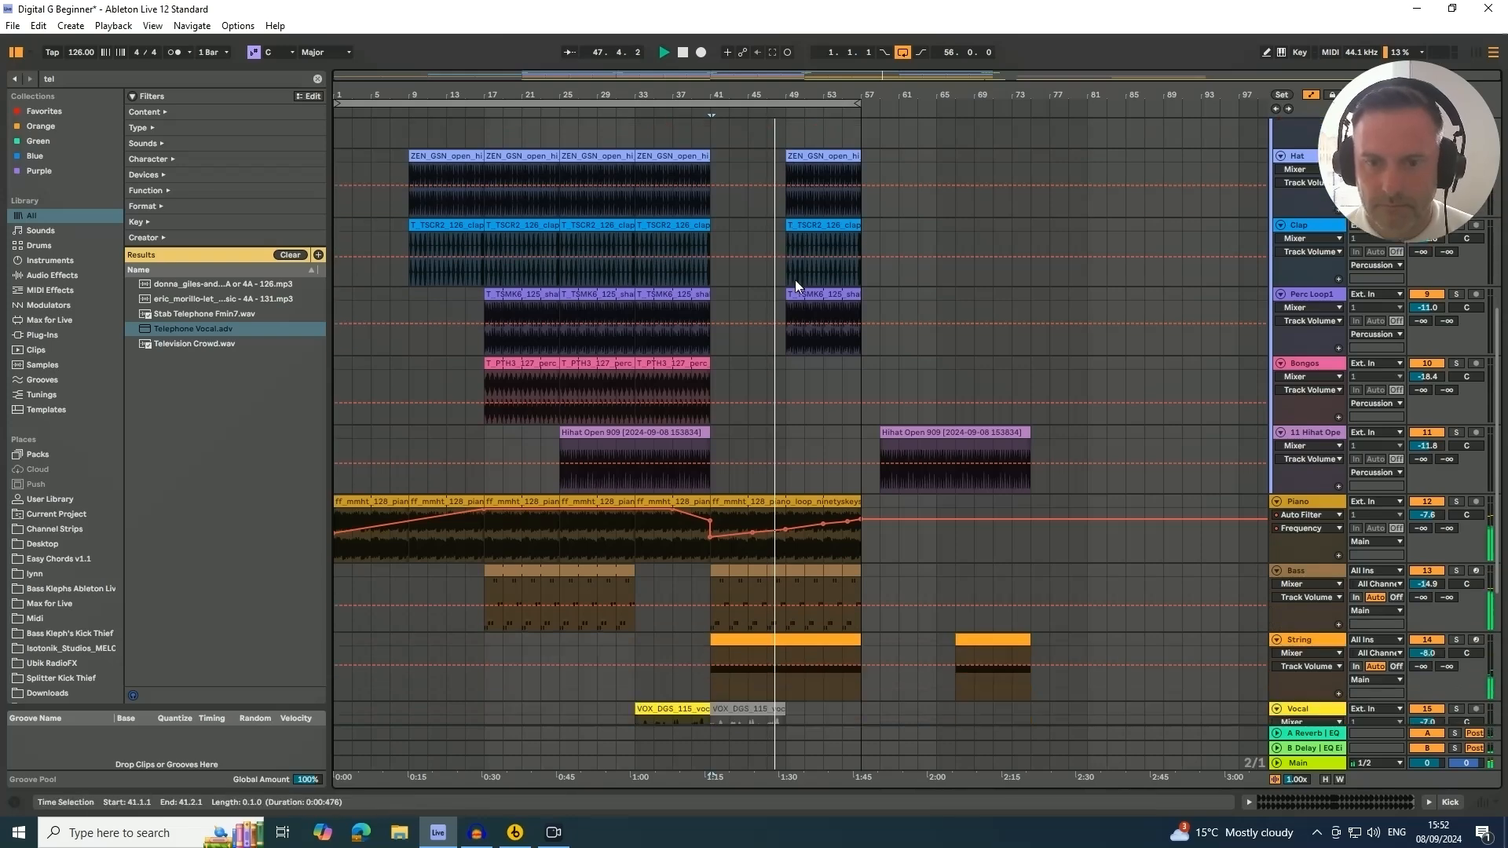
scroll(790, 280, down, 3)
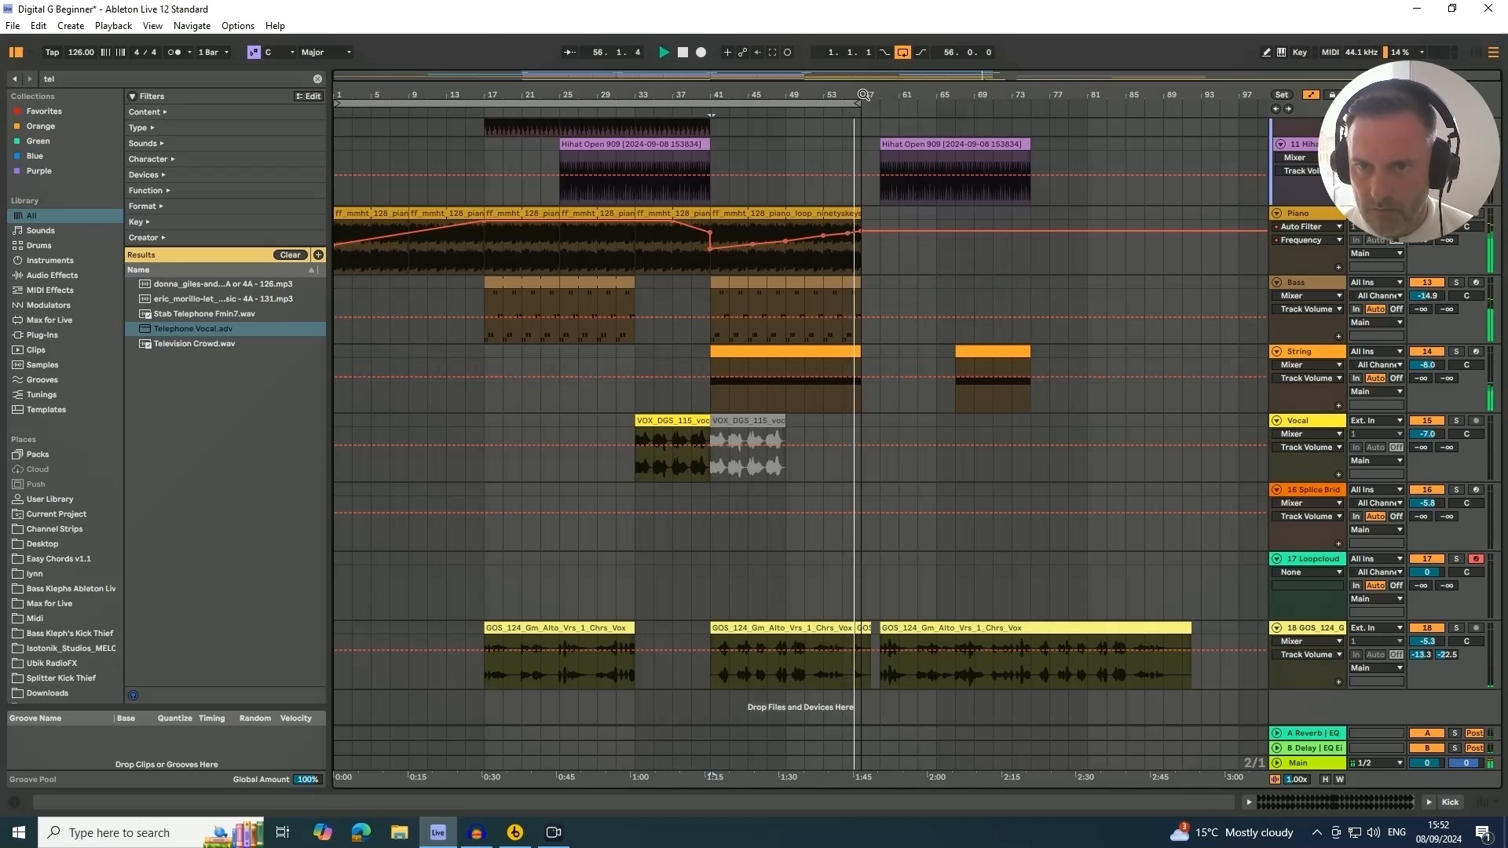
Stop playback and move the last GOS vocal clip out to around bar 105
key(space)
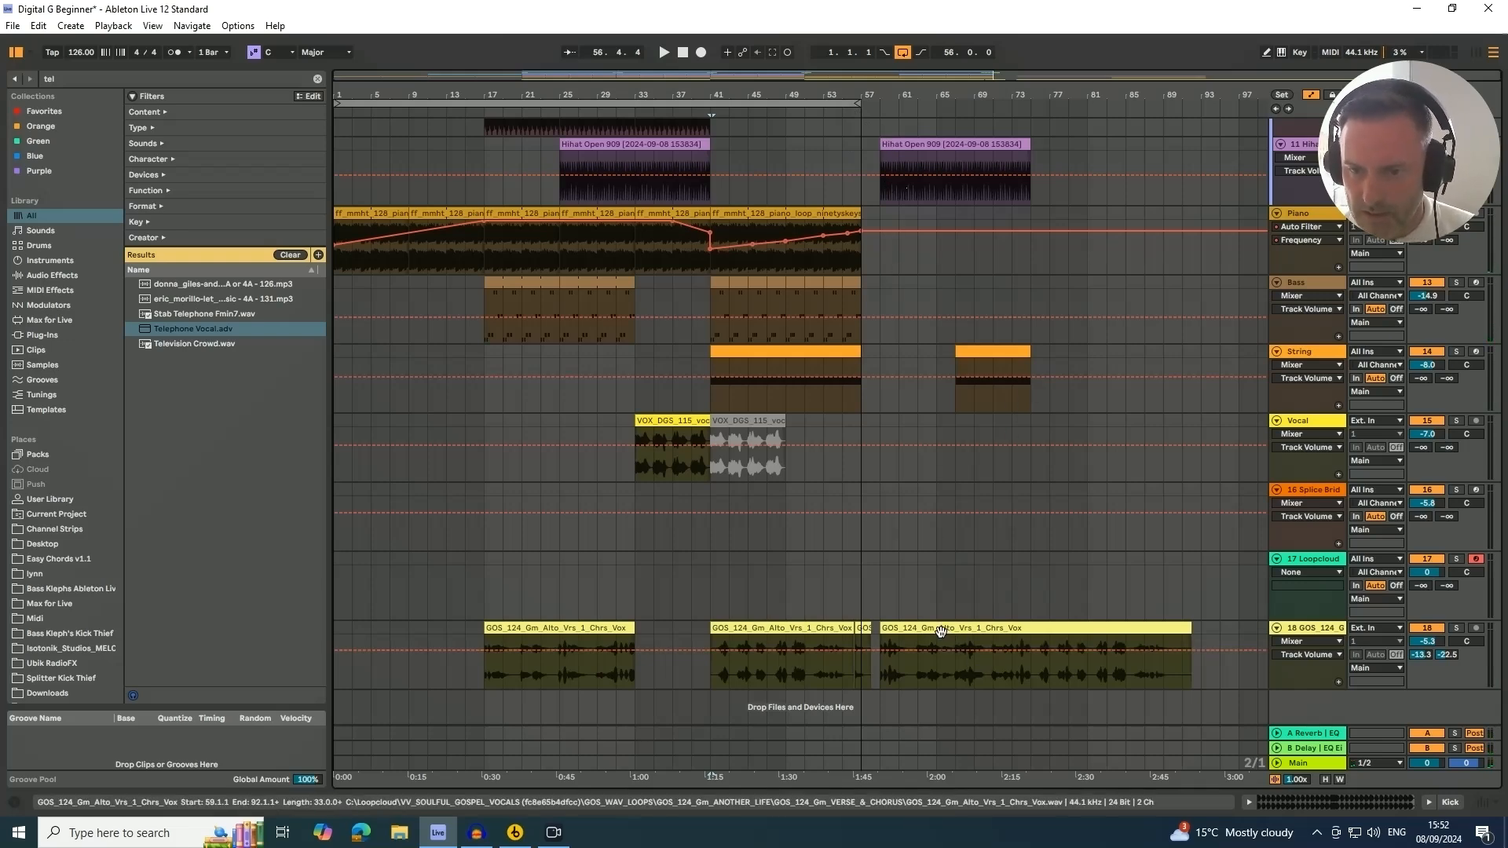
drag(943, 630, 1207, 635)
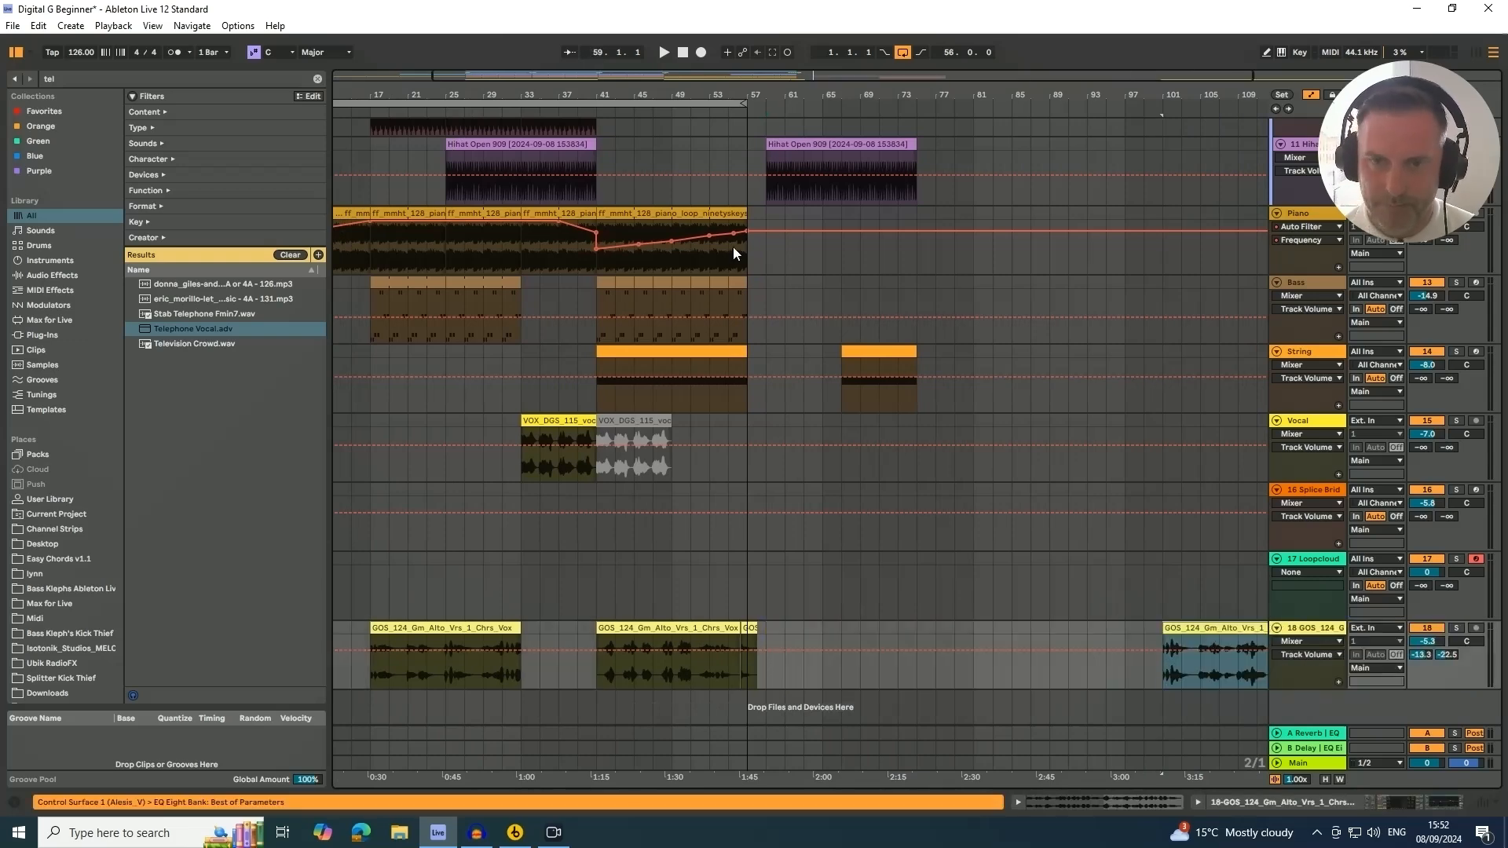
Delete the second String clip around bar 67
click(874, 353)
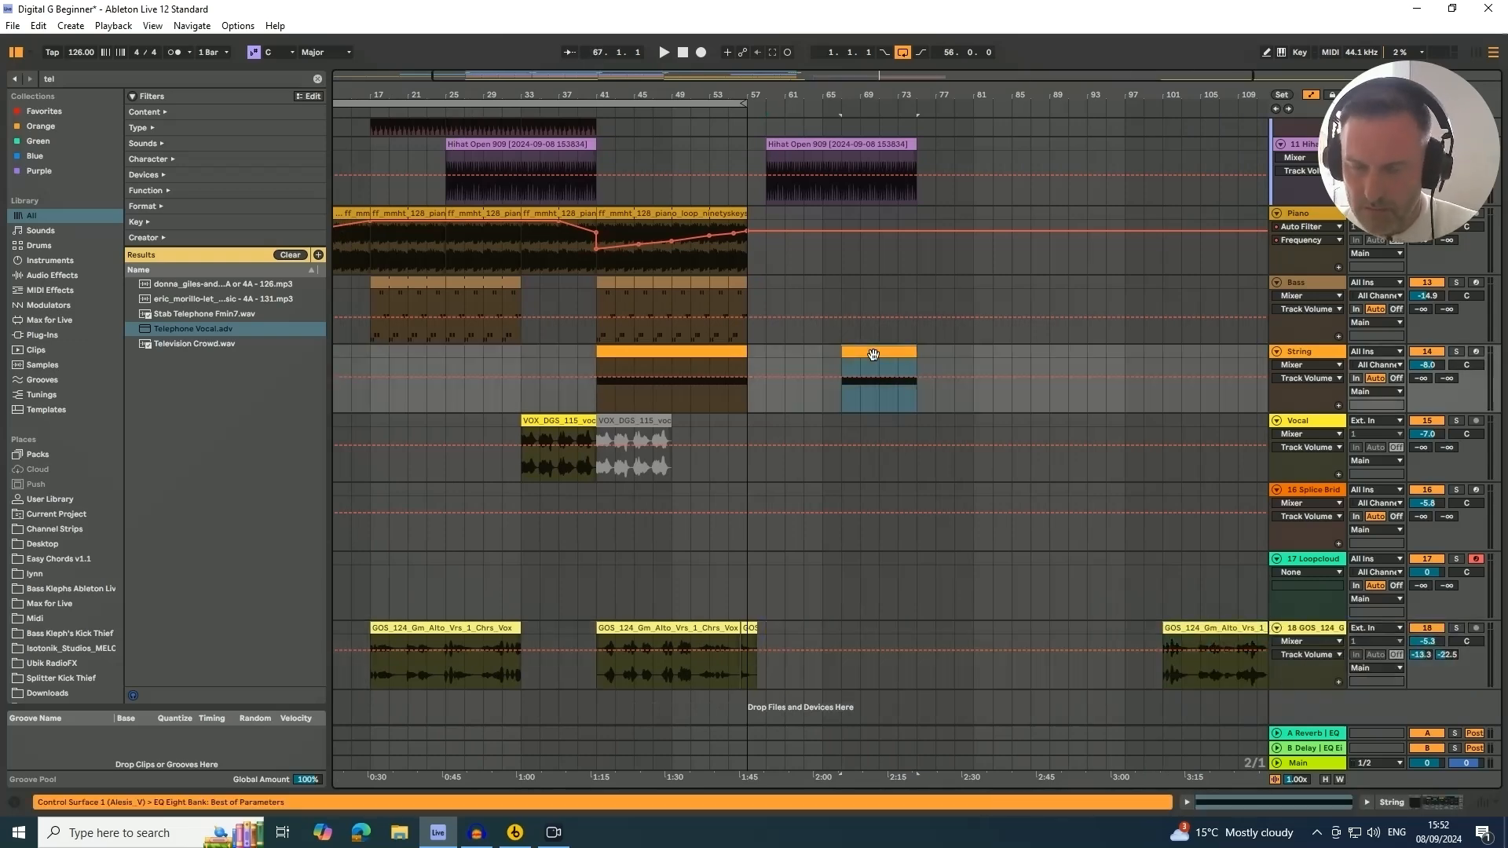
key(Delete)
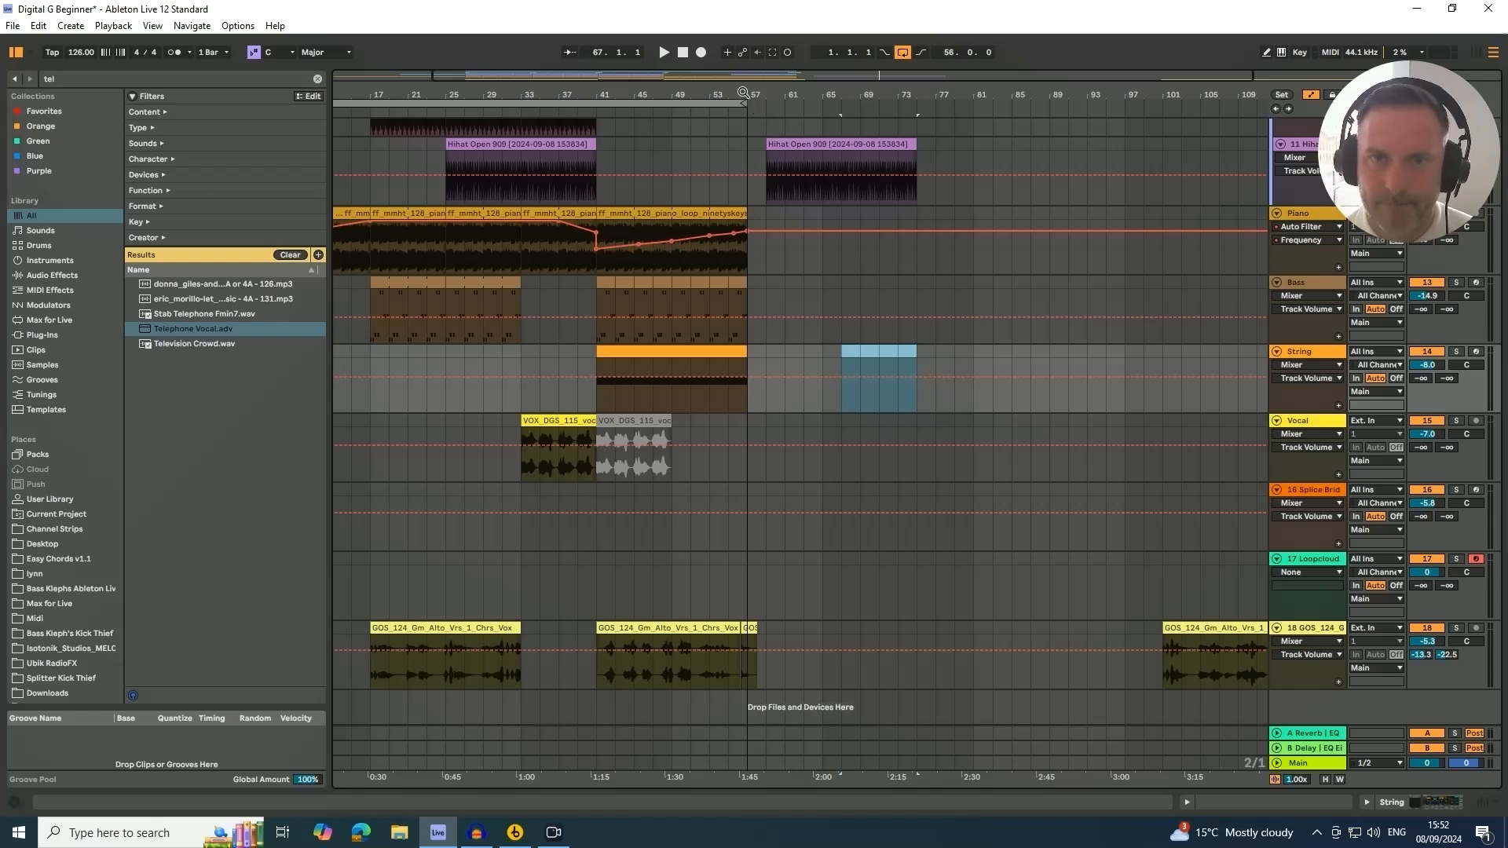
Zoom in around bar 57 and scroll up to review the upper tracks after the end point
drag(743, 93, 782, 154)
click(817, 148)
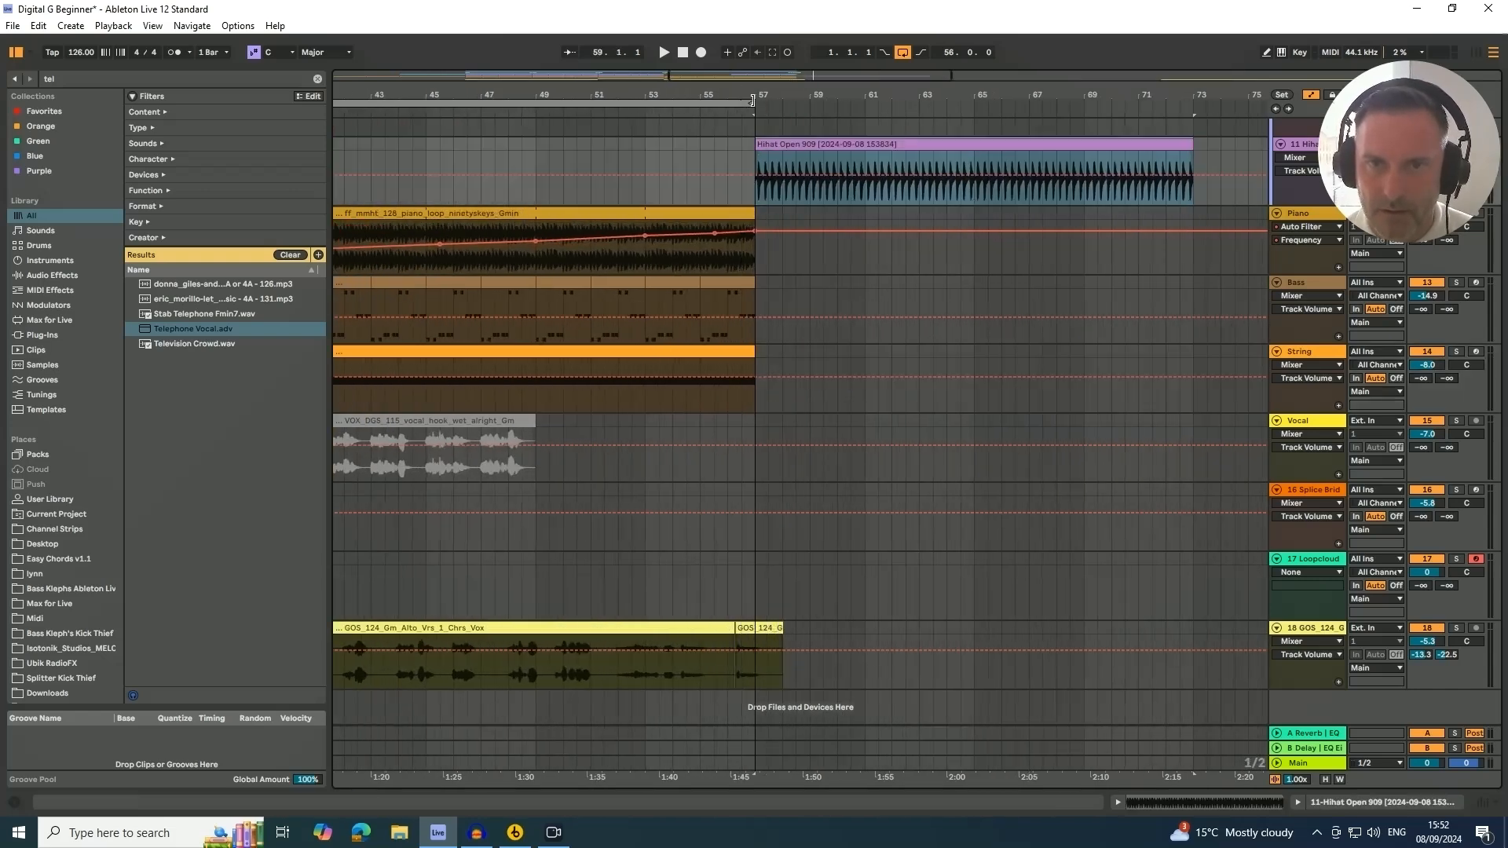
scroll(812, 191, up, 3)
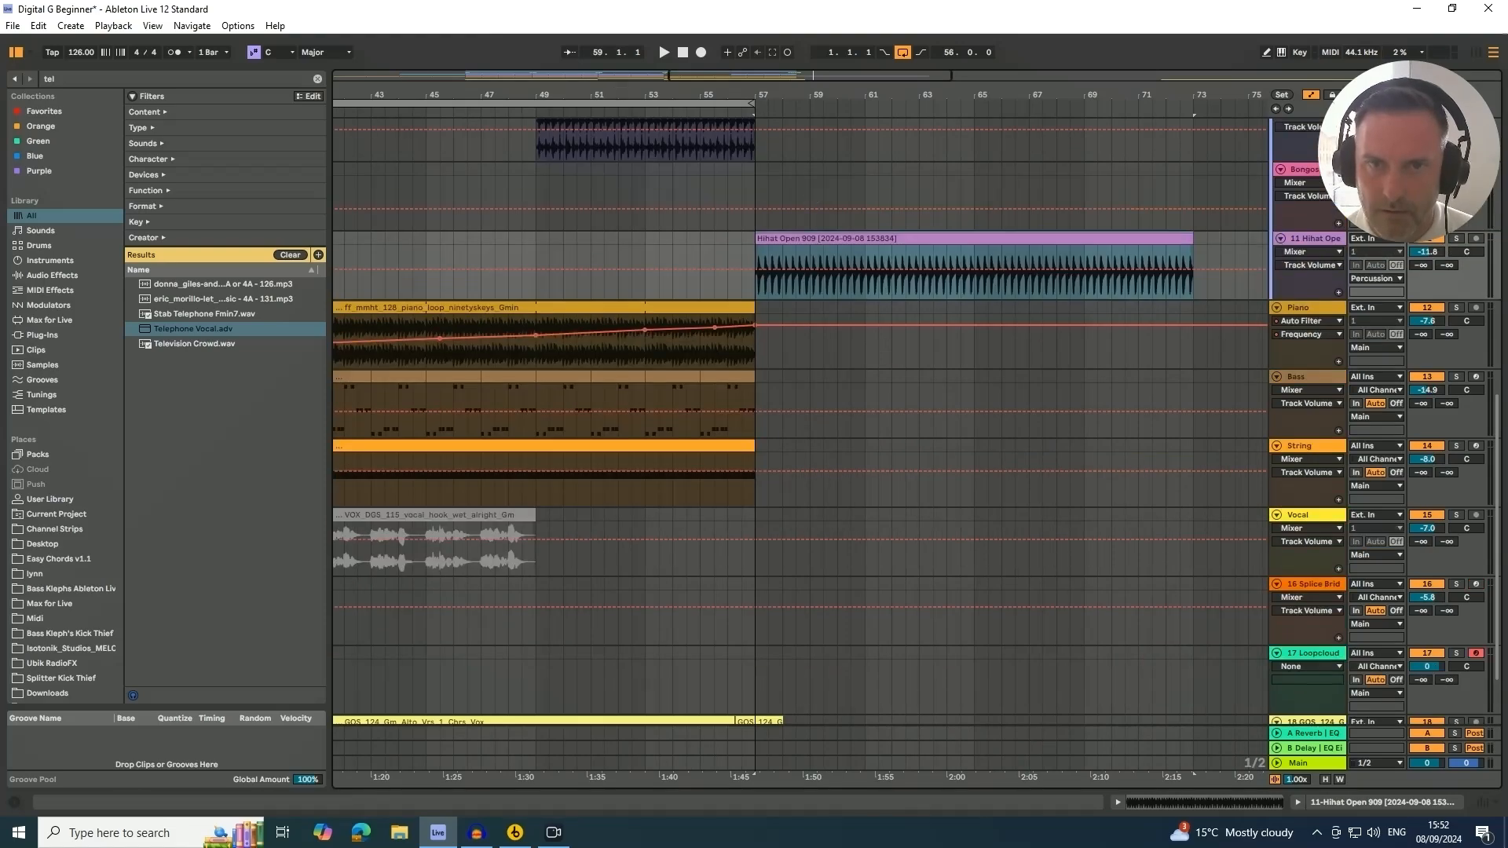
drag(732, 93, 730, 56)
scroll(728, 184, up, 3)
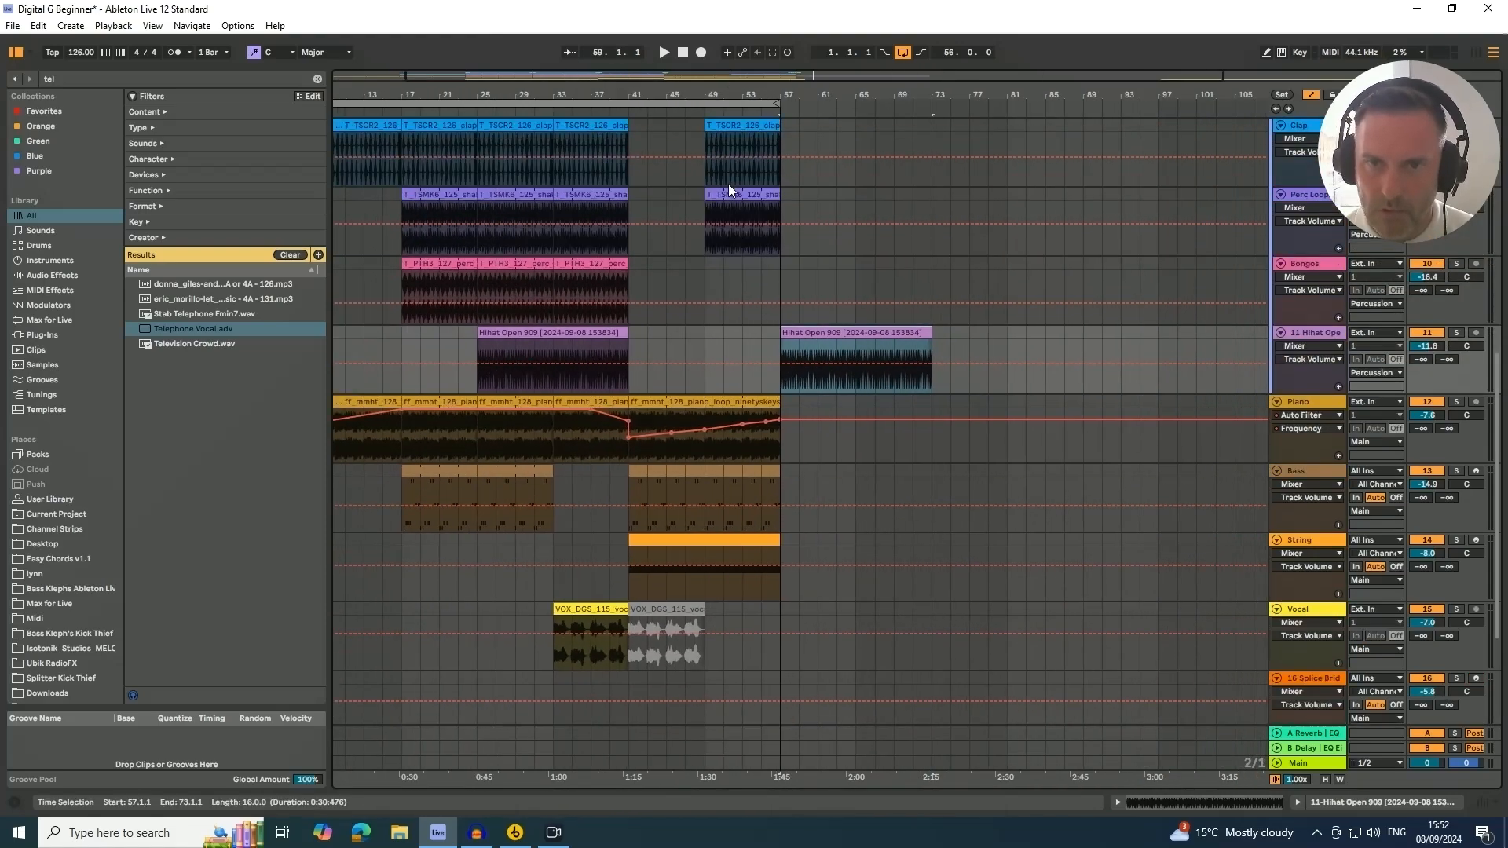
scroll(728, 183, up, 6)
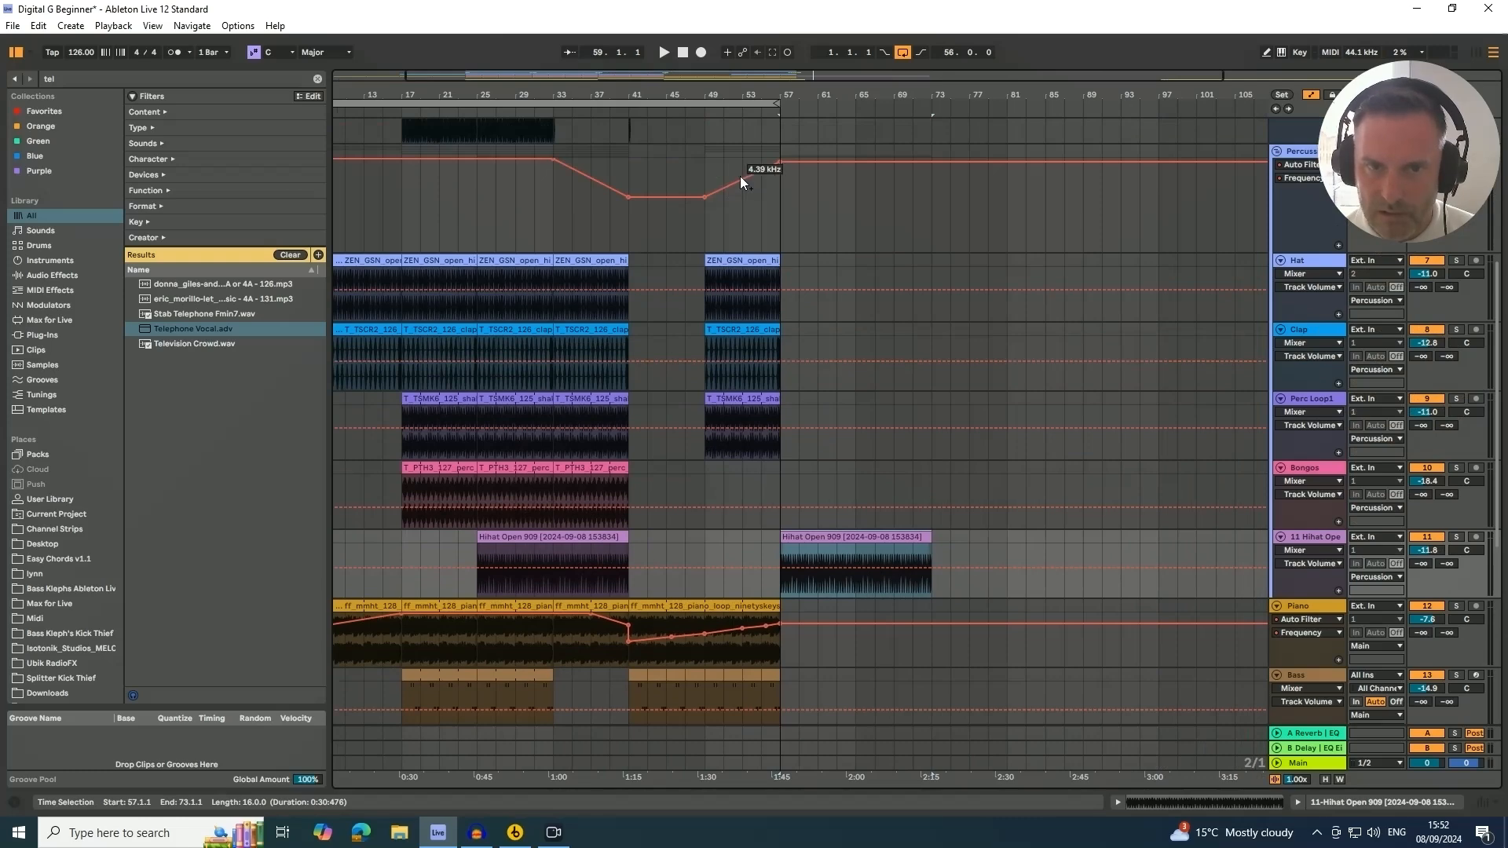
Copy the hat, clap, percussion loop and bongo clips from bars 17–25 to bar 57 and duplicate them once more
click(509, 262)
click(431, 262)
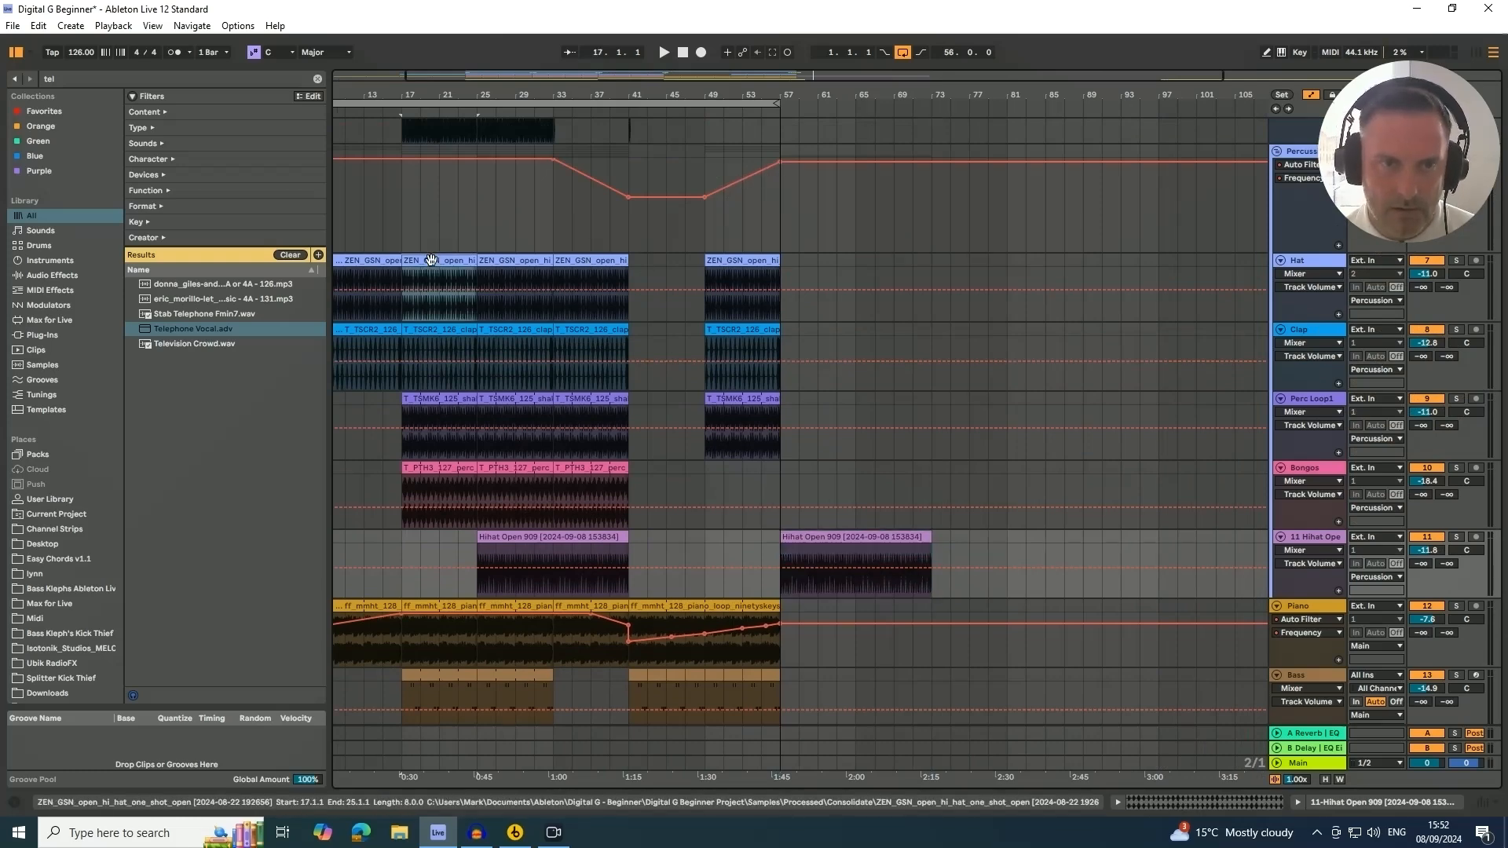
shift+click(430, 330)
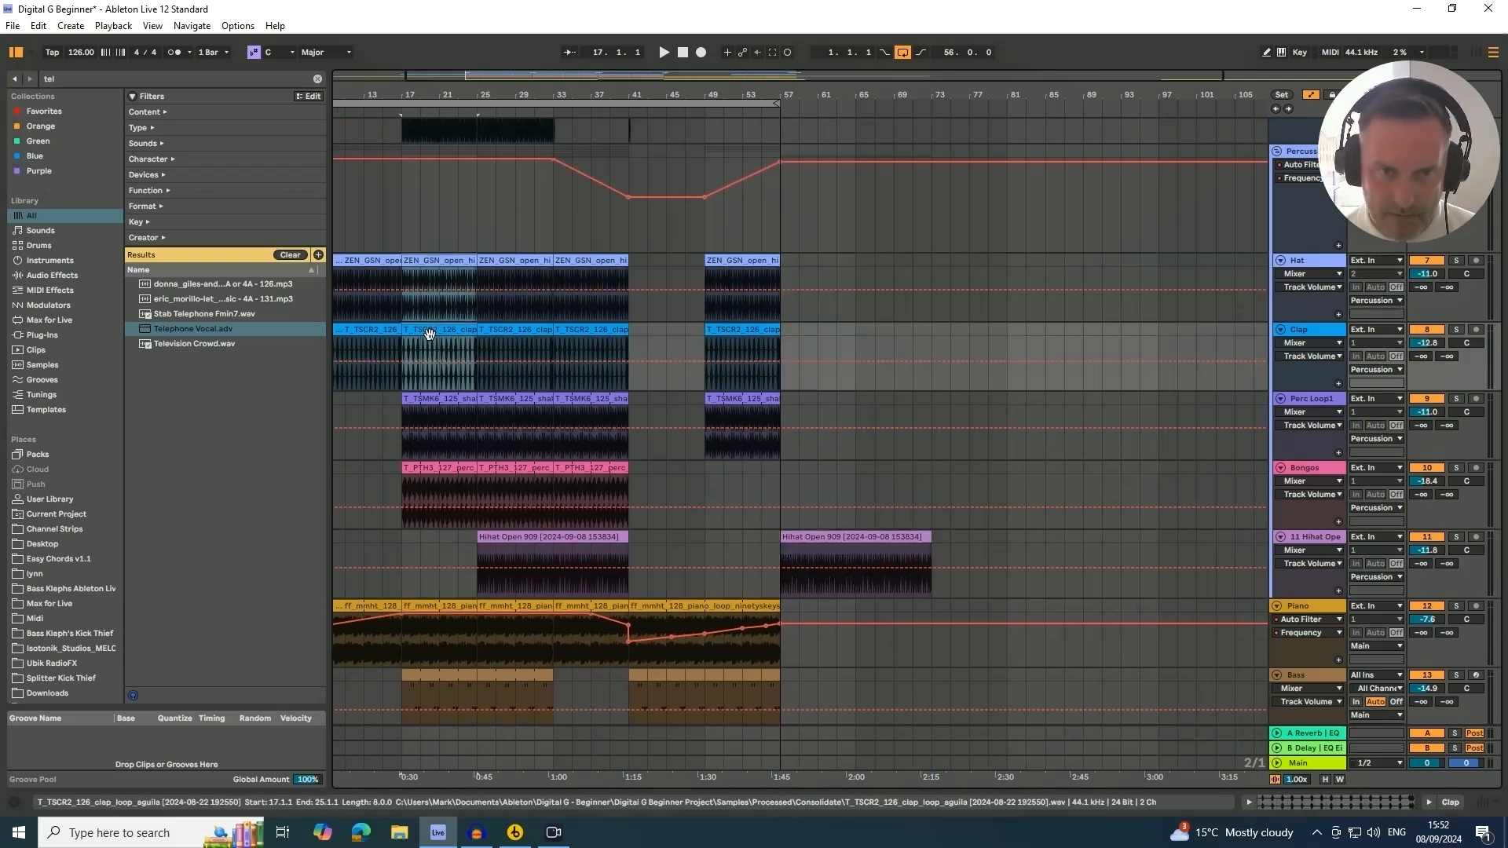
shift+click(431, 400)
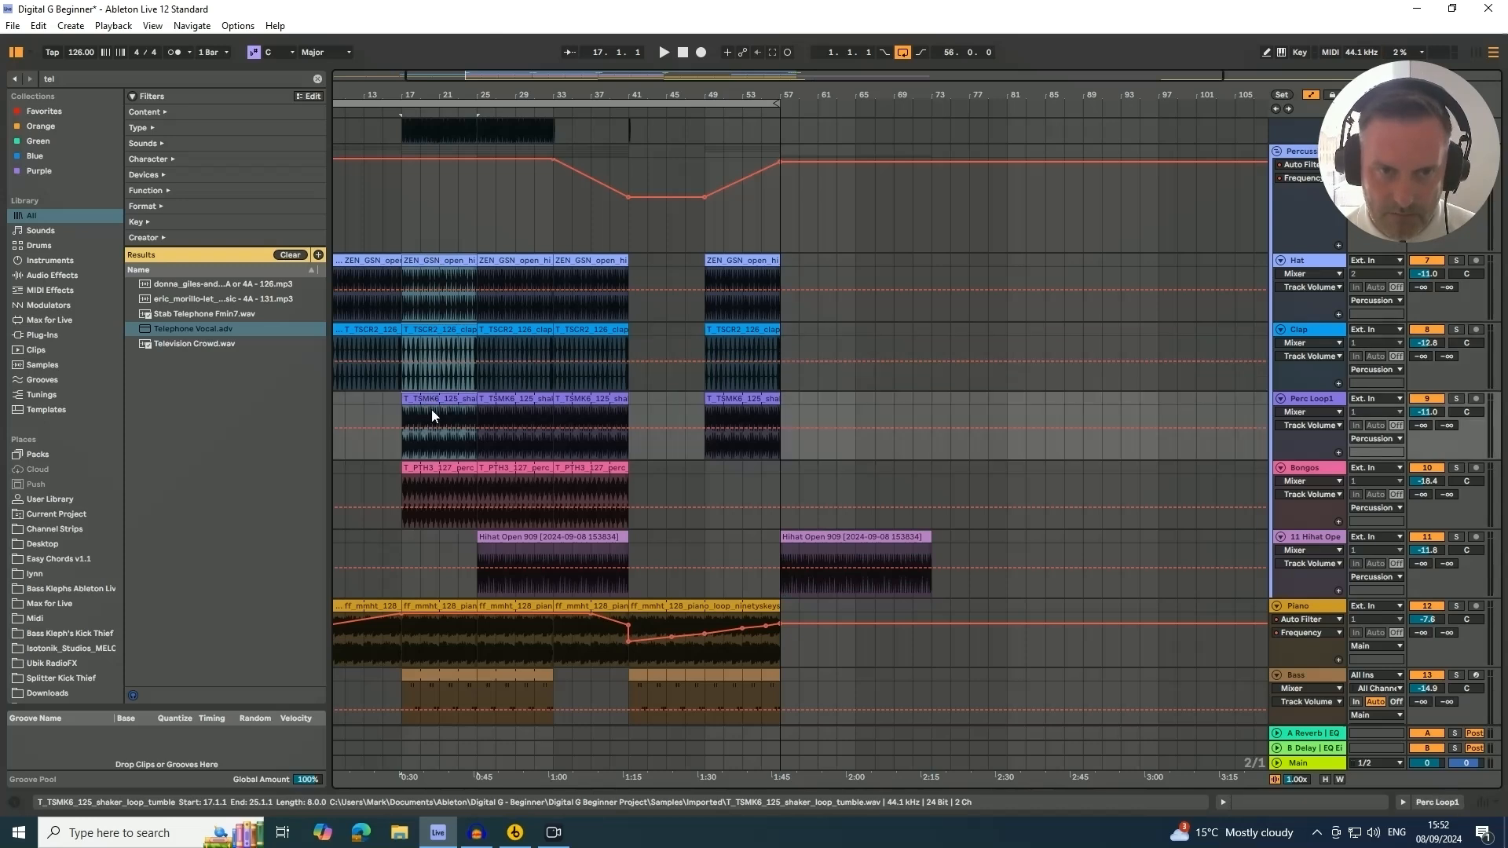
shift+click(431, 475)
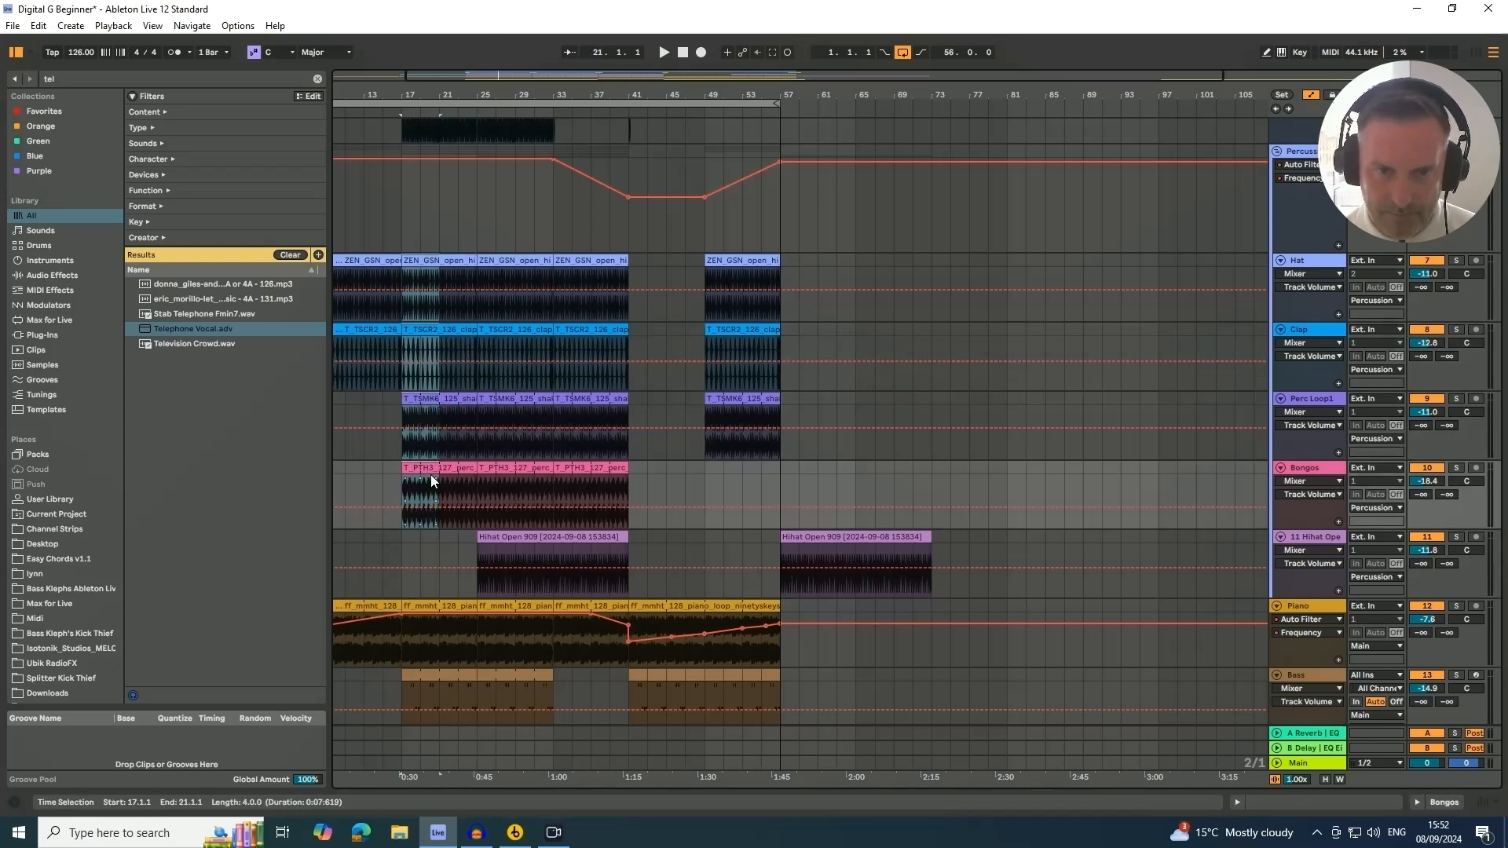
click(425, 261)
click(419, 327)
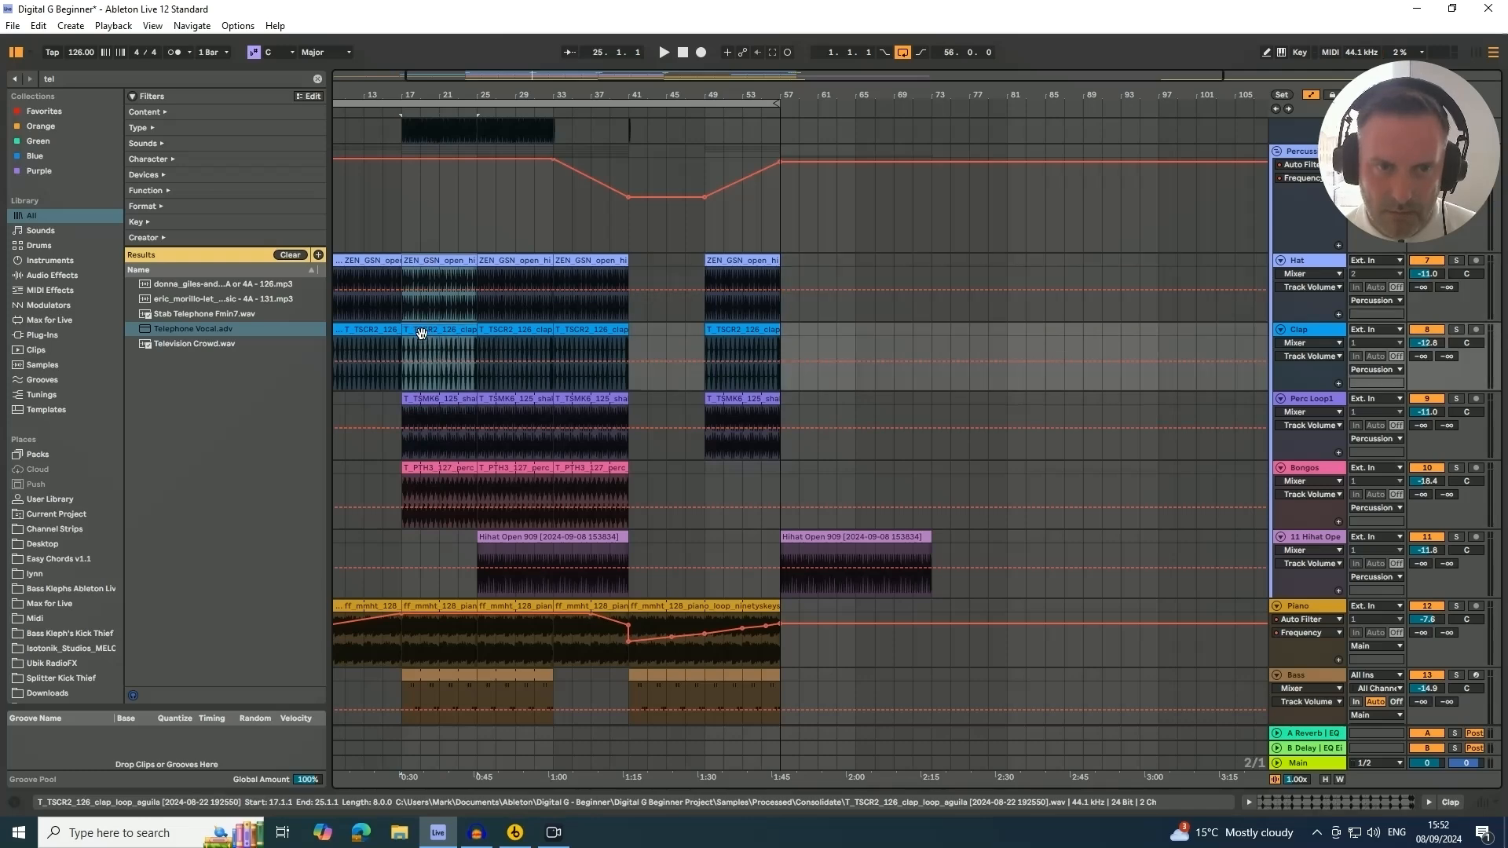
click(432, 421)
click(432, 466)
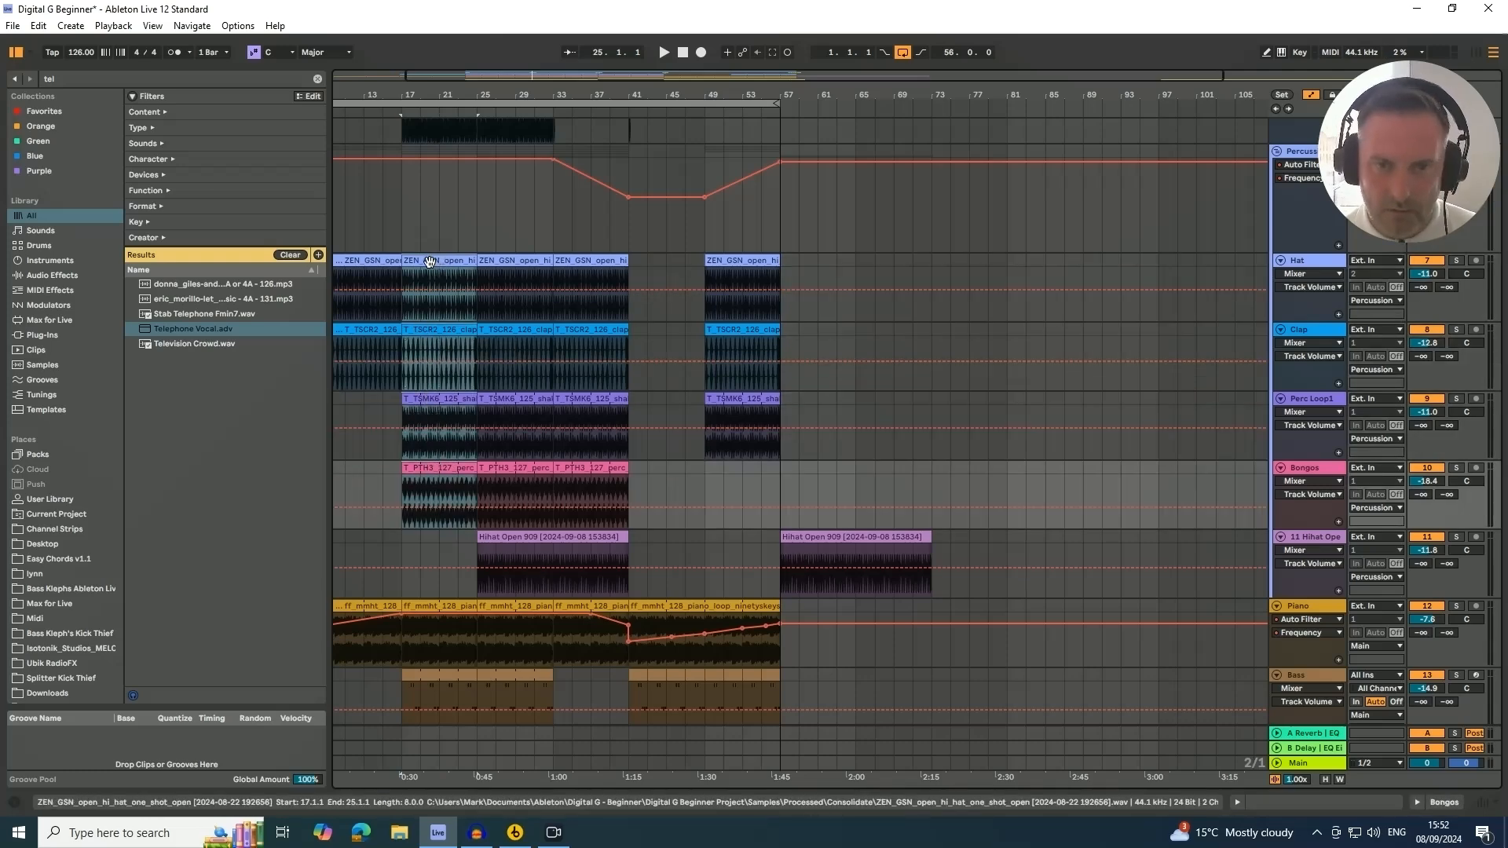
drag(430, 262, 809, 284)
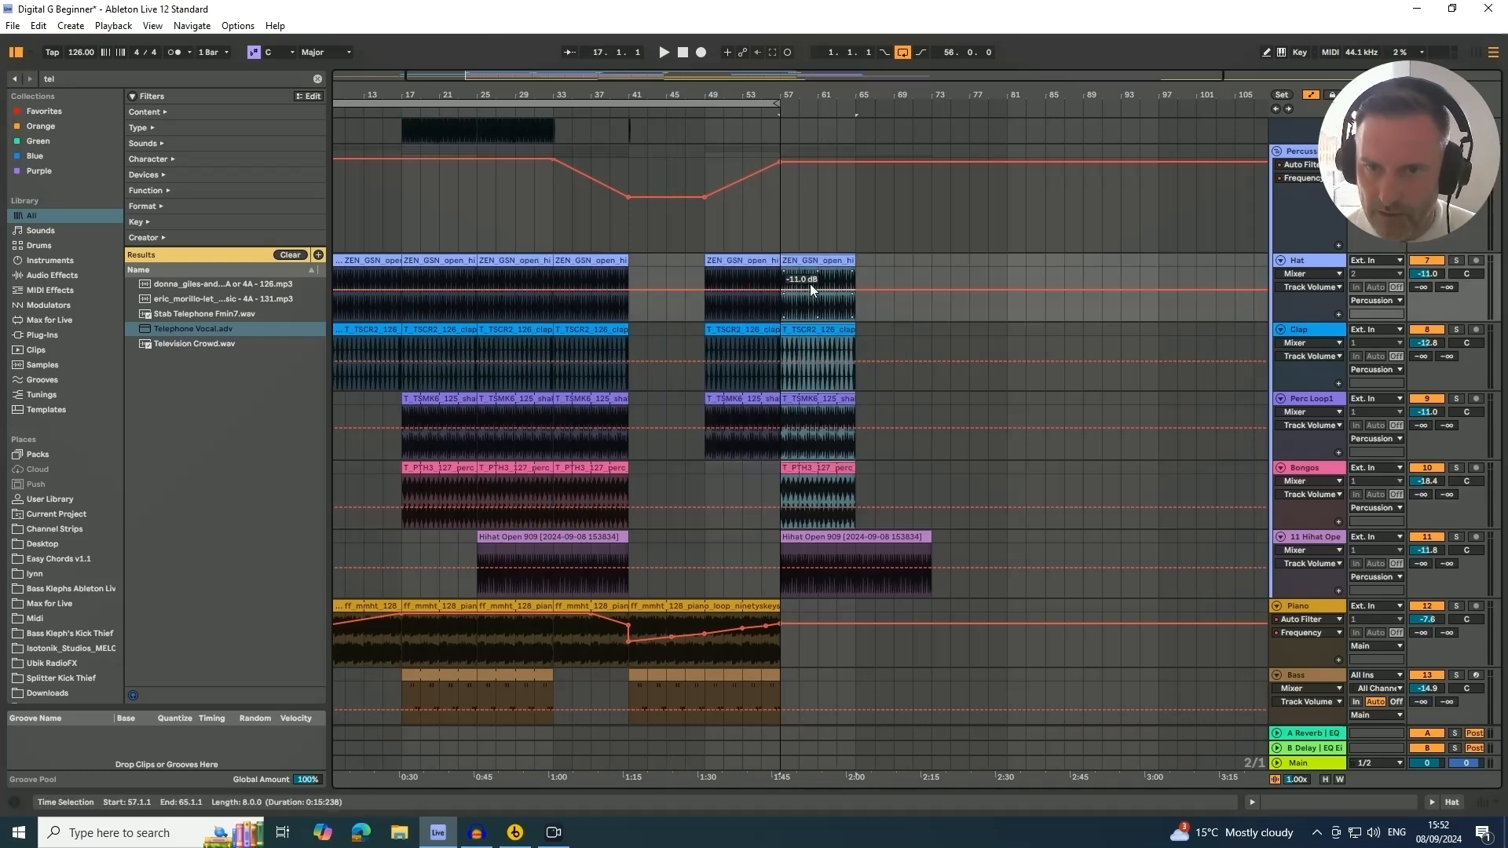
key(ctrl+d)
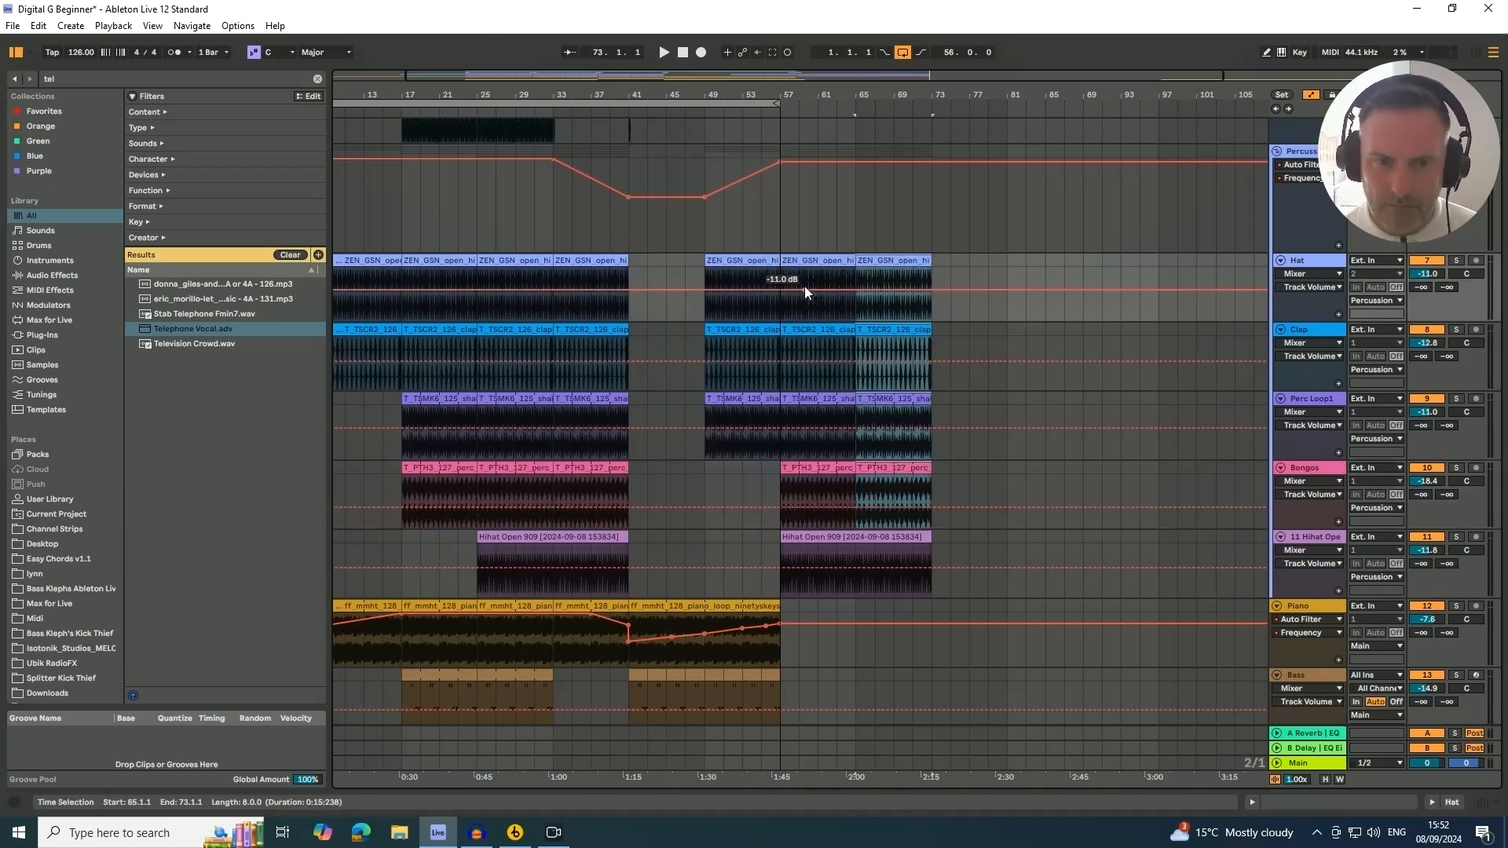
Copy the piano clip section from bar 17 to bar 57 and duplicate it once more
scroll(805, 294, down, 3)
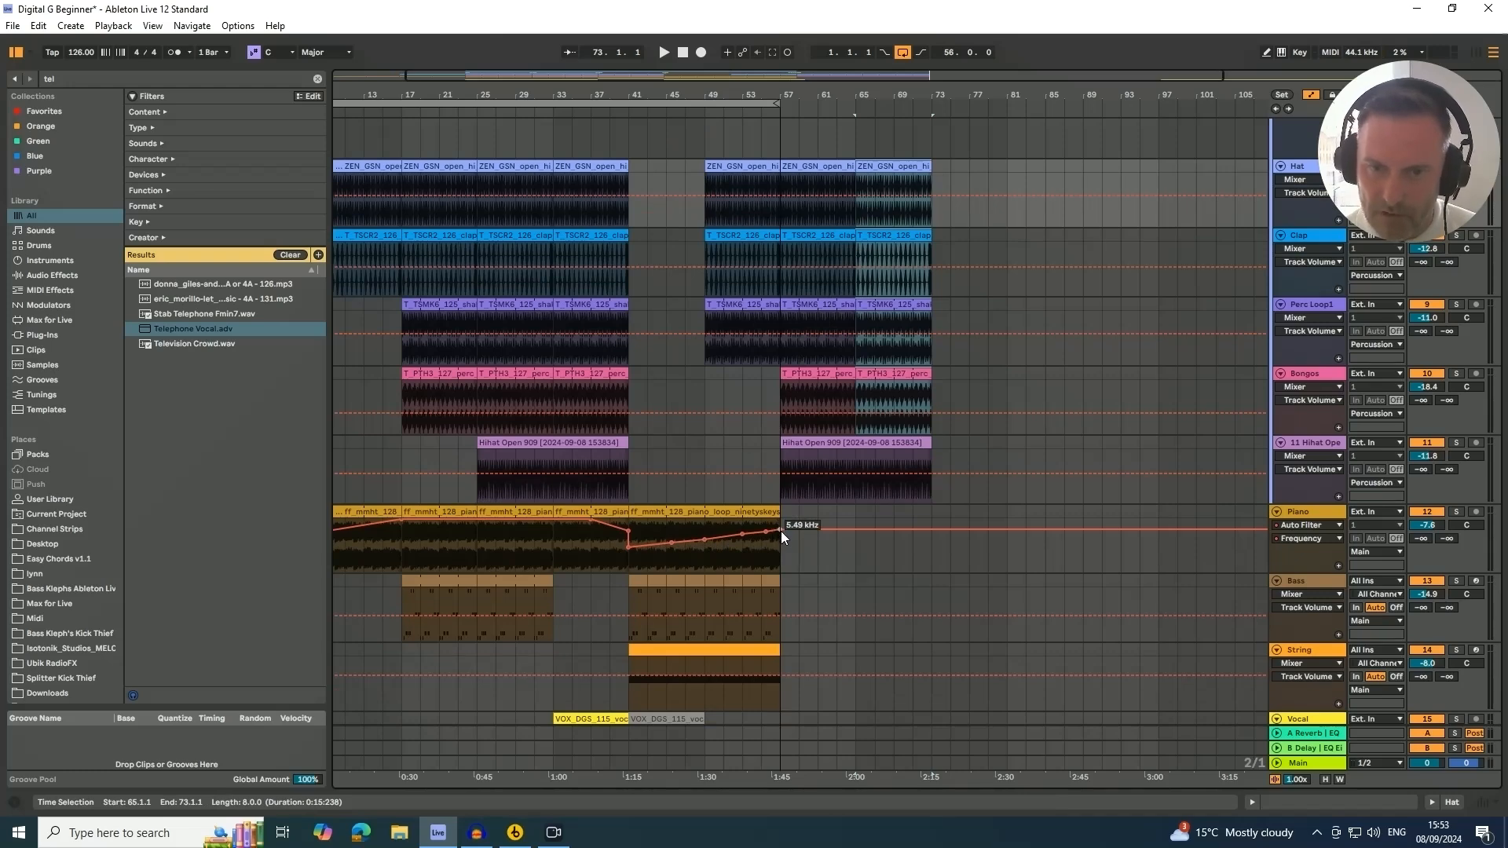
click(432, 515)
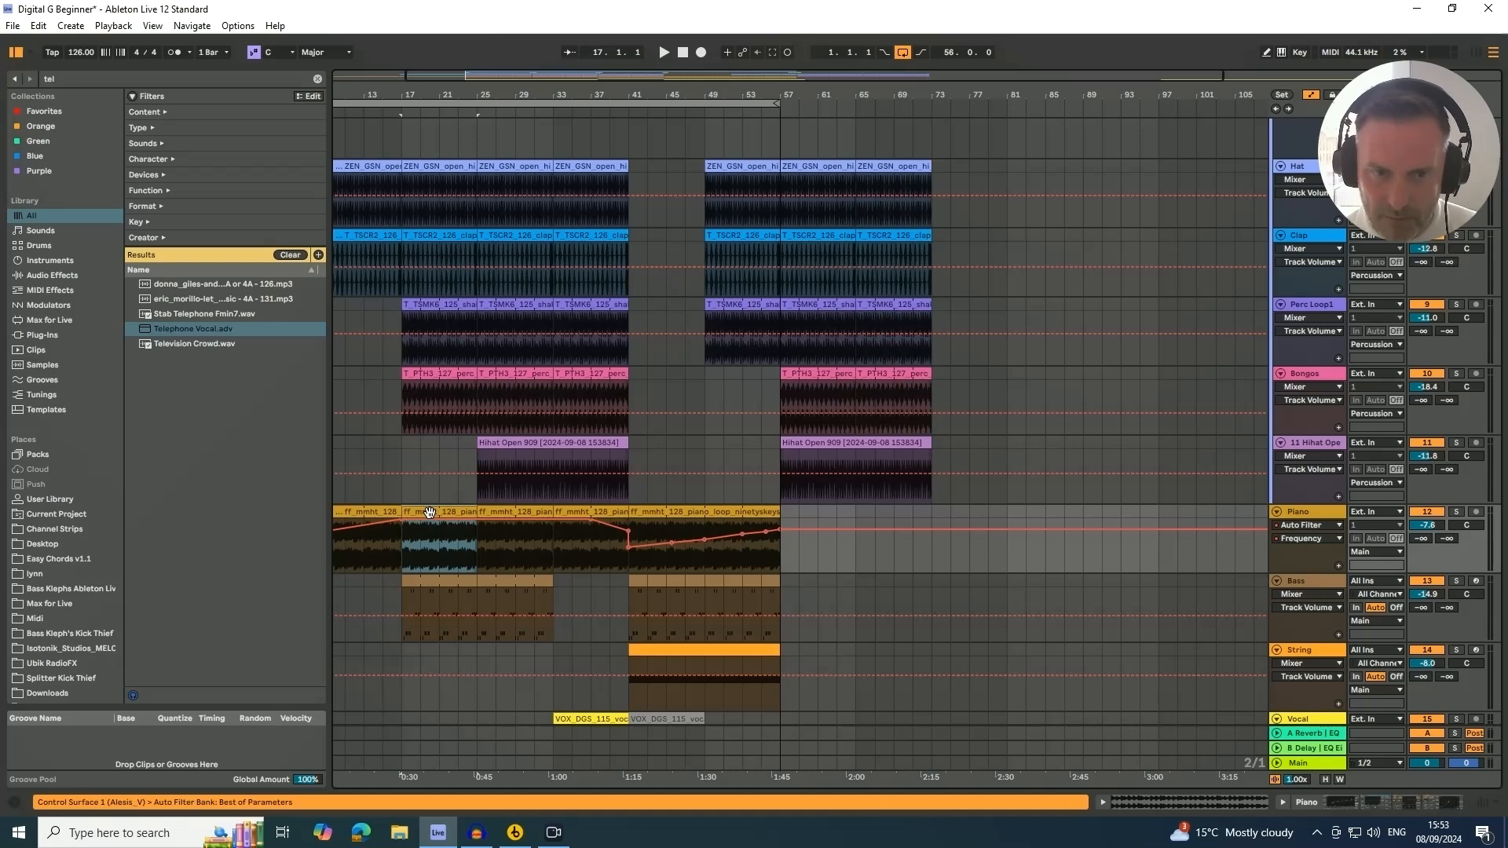
drag(430, 513, 809, 515)
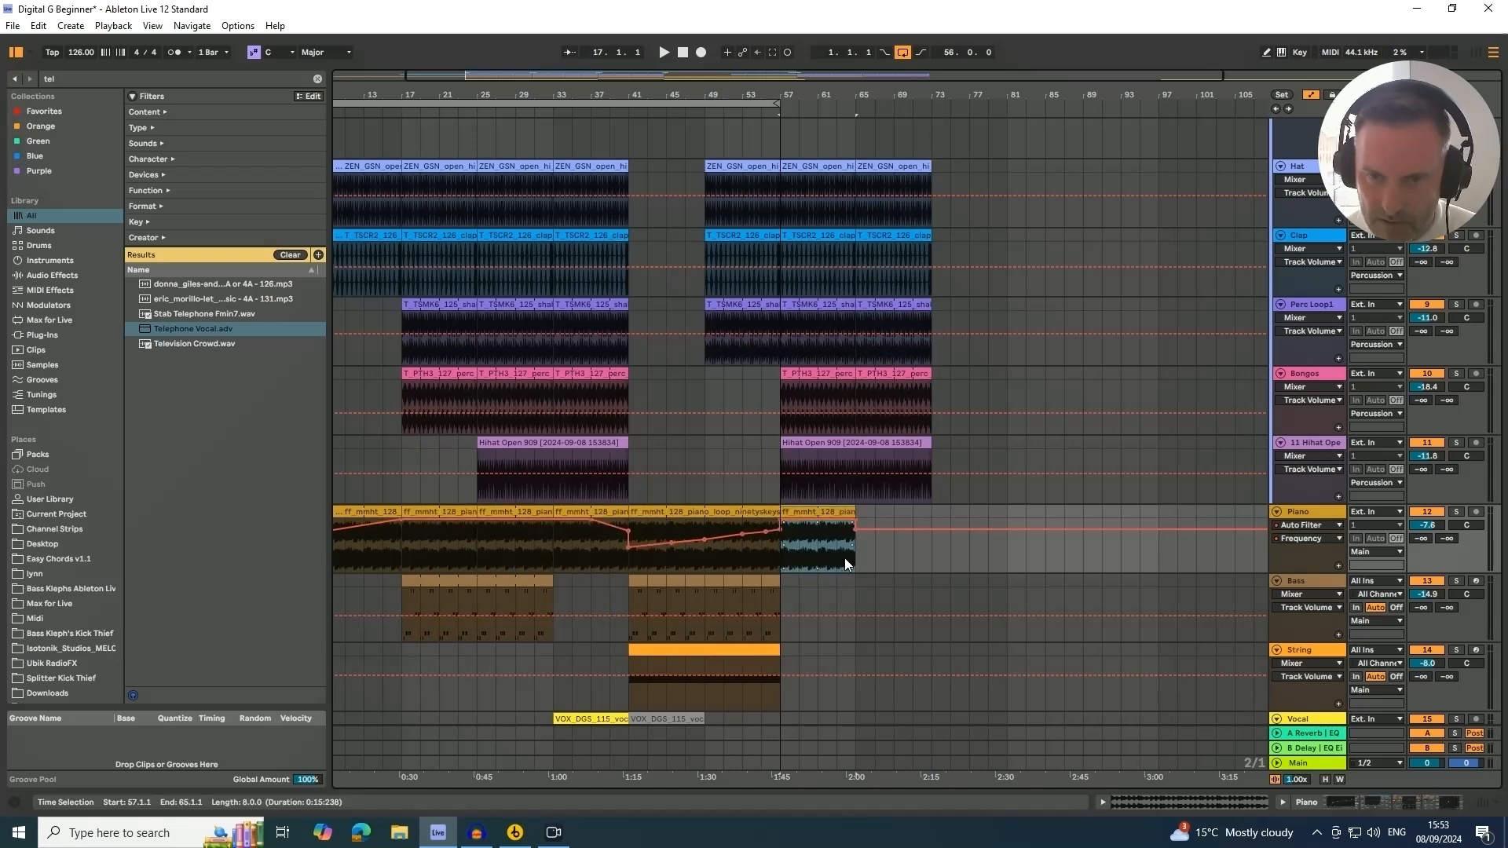
key(ctrl+d)
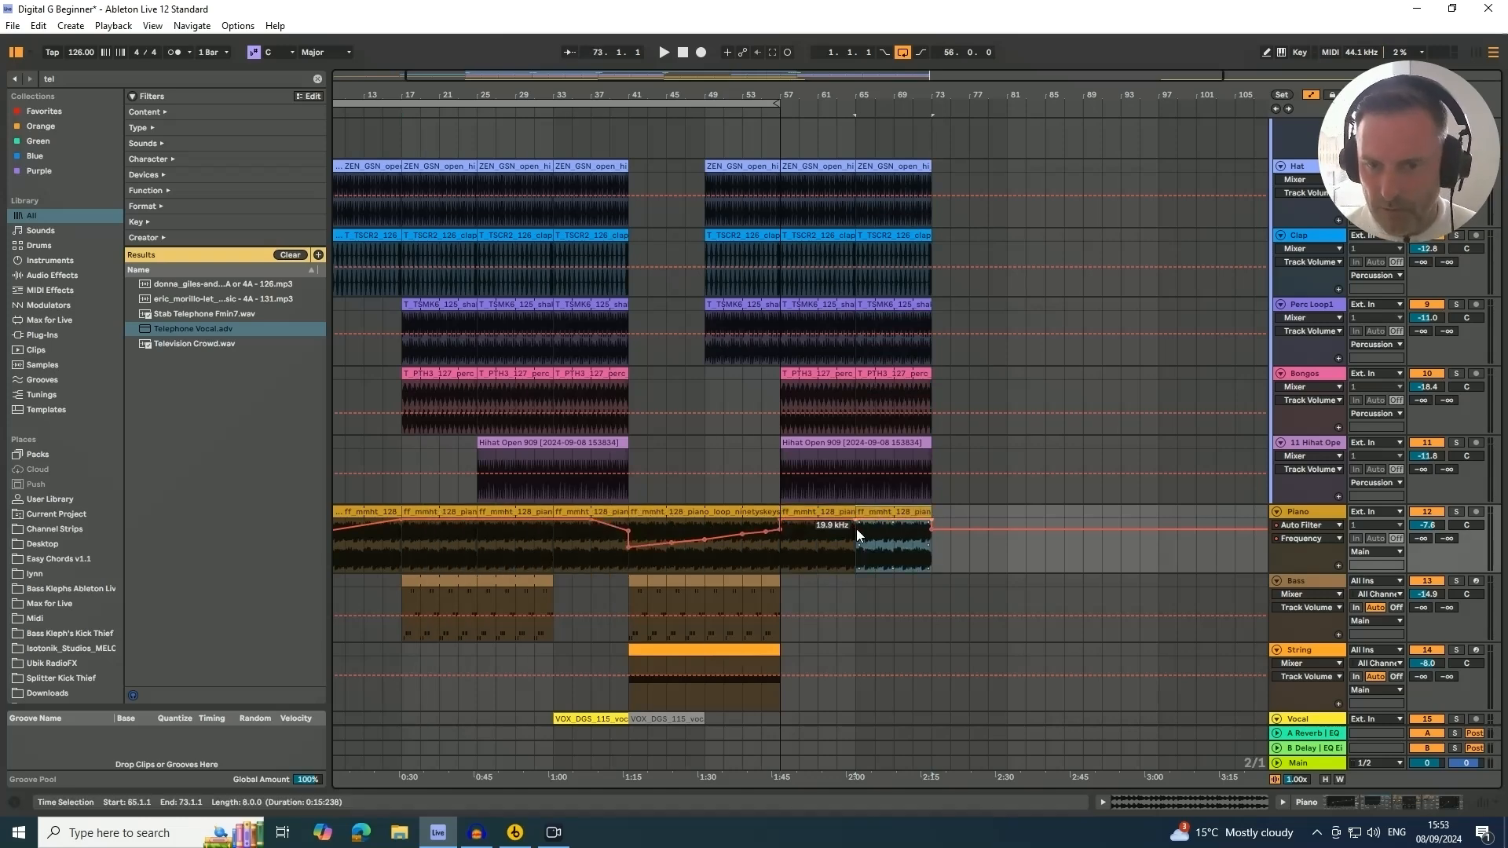
Duplicate the final two-bar bass section three times past bar 57
click(775, 593)
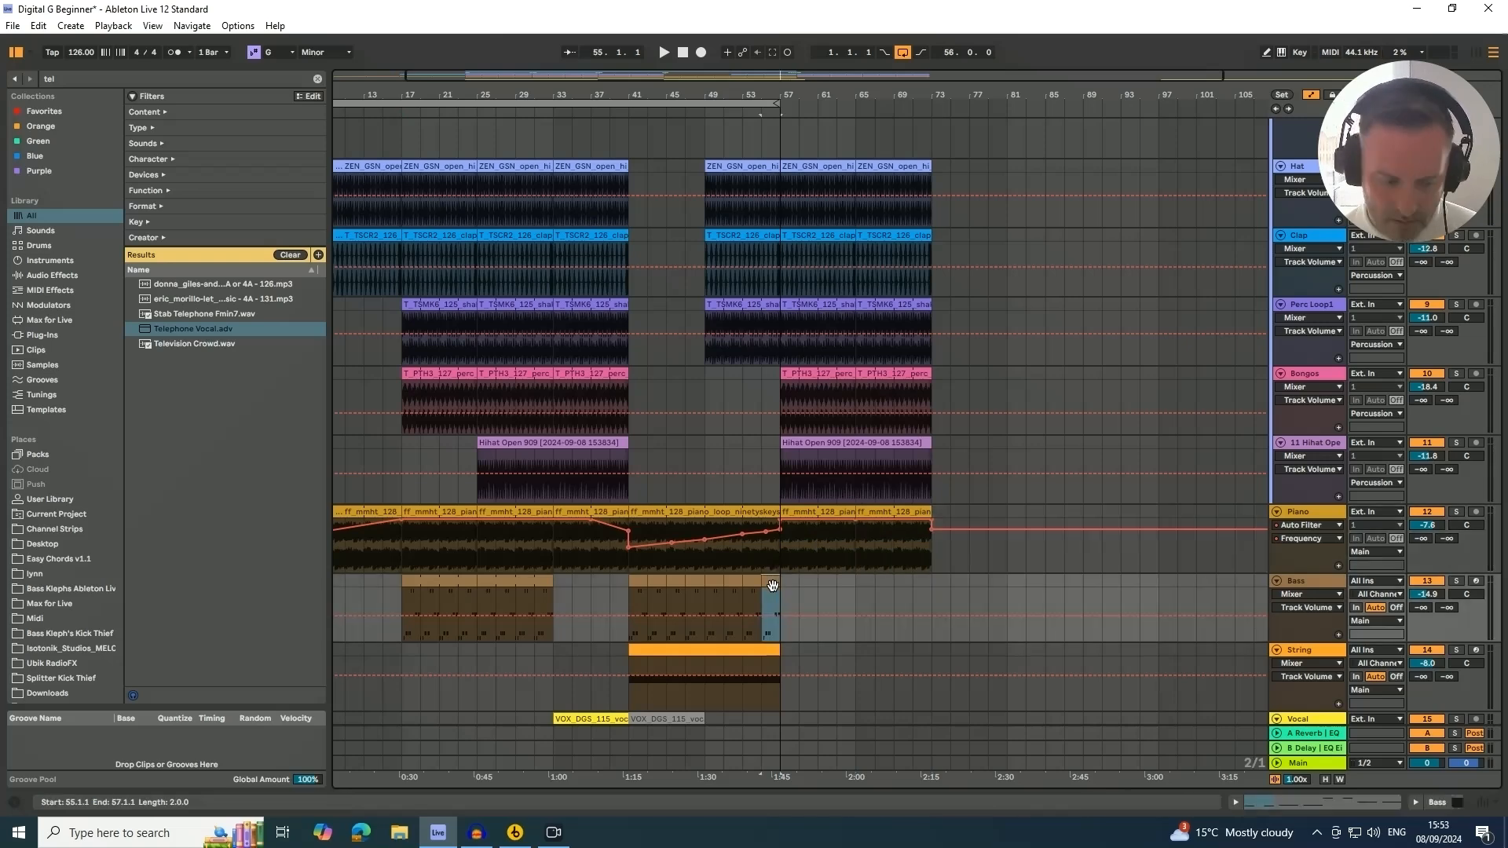
key(ctrl+d)
key(ctrl+d)
key(ctrl+d)
key(ctrl+d)
key(ctrl+d)
key(ctrl+d)
key(ctrl+d)
key(ctrl+d)
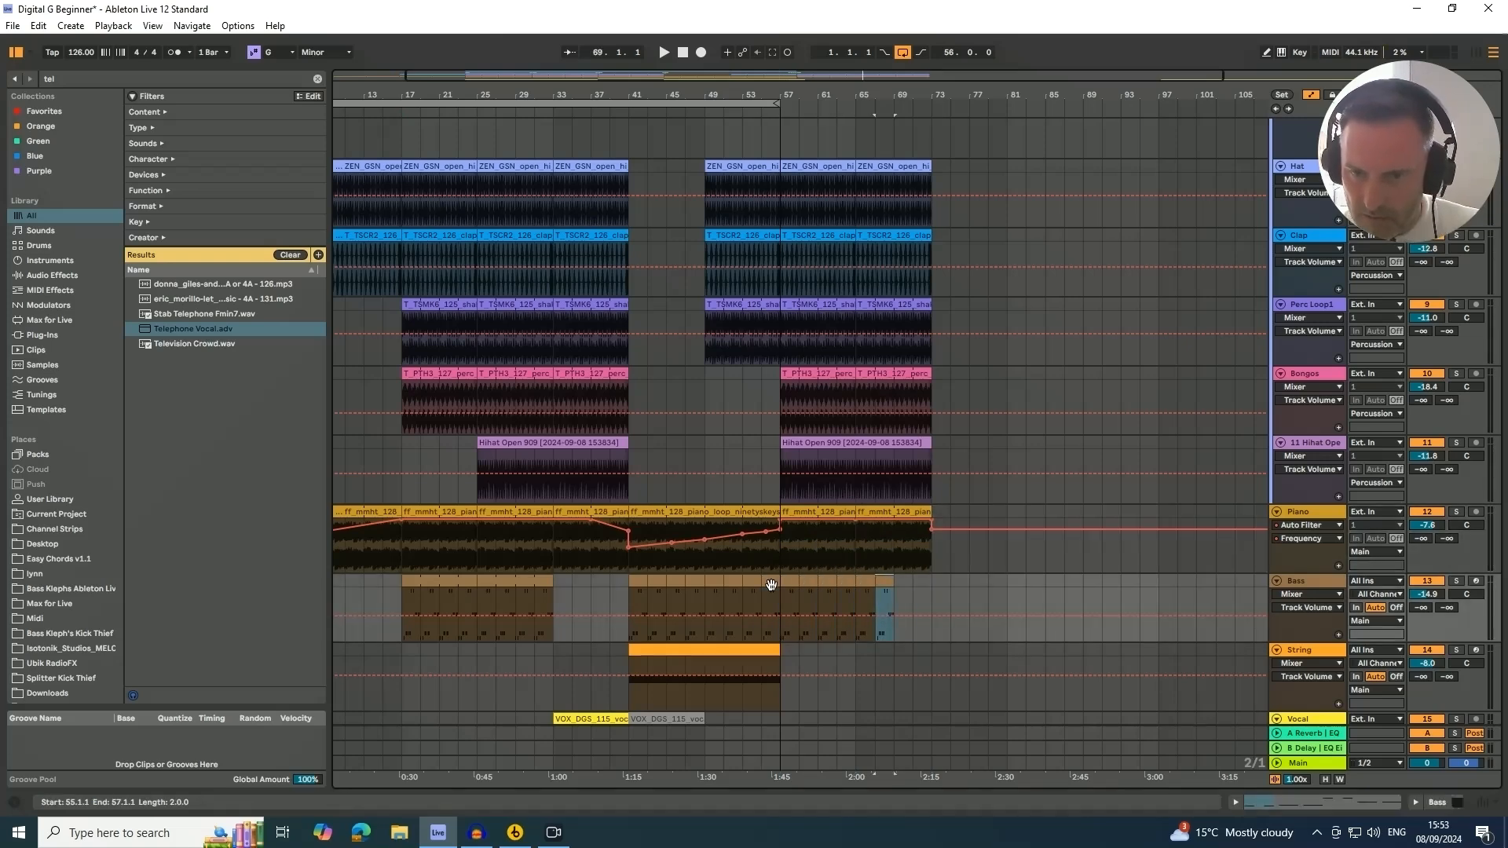
Duplicate the GOS vocal track
scroll(776, 564, down, 4)
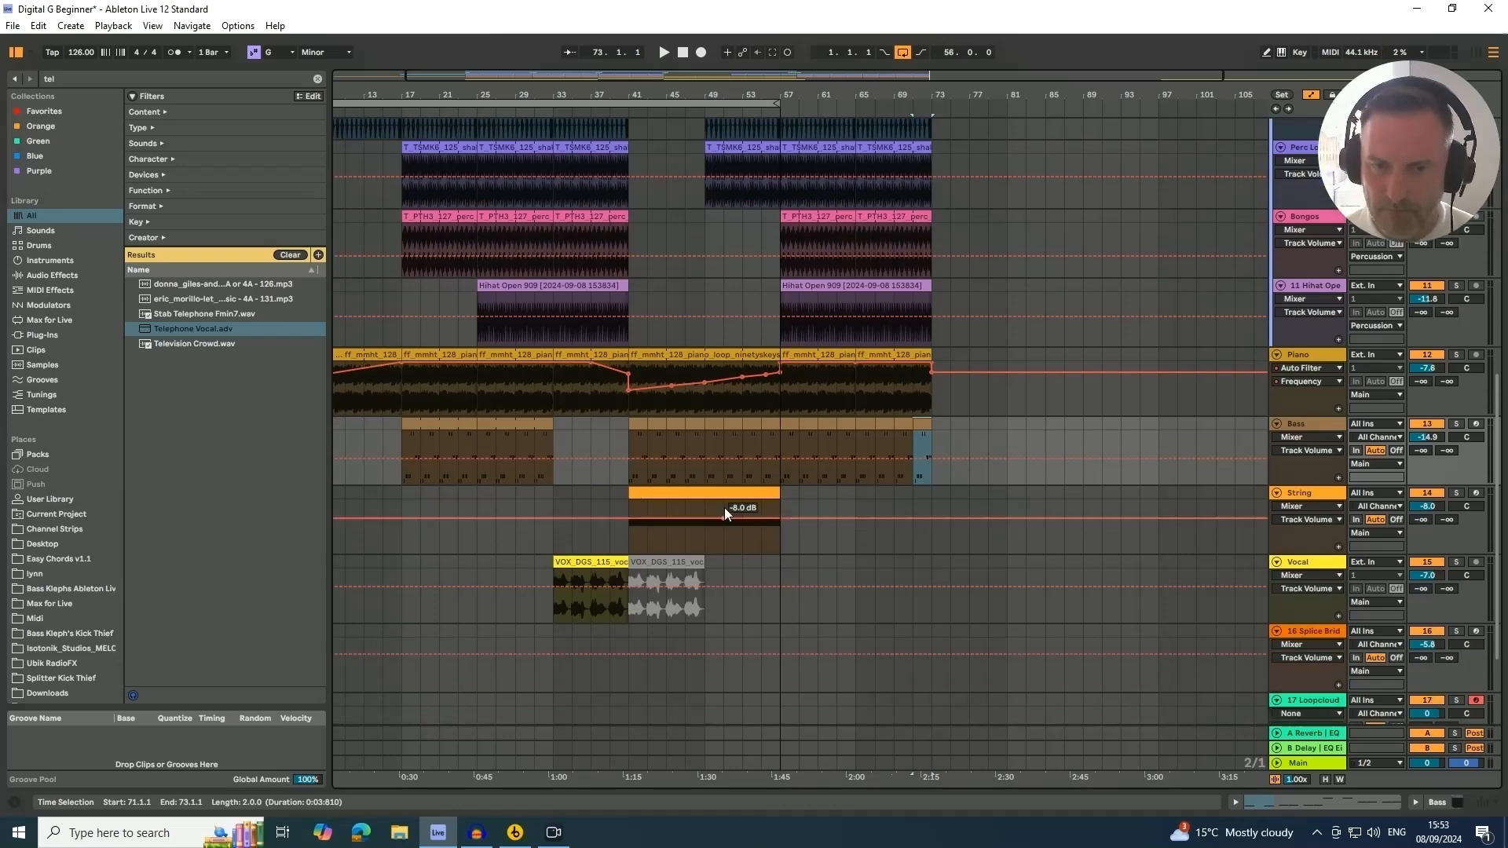
scroll(723, 510, down, 4)
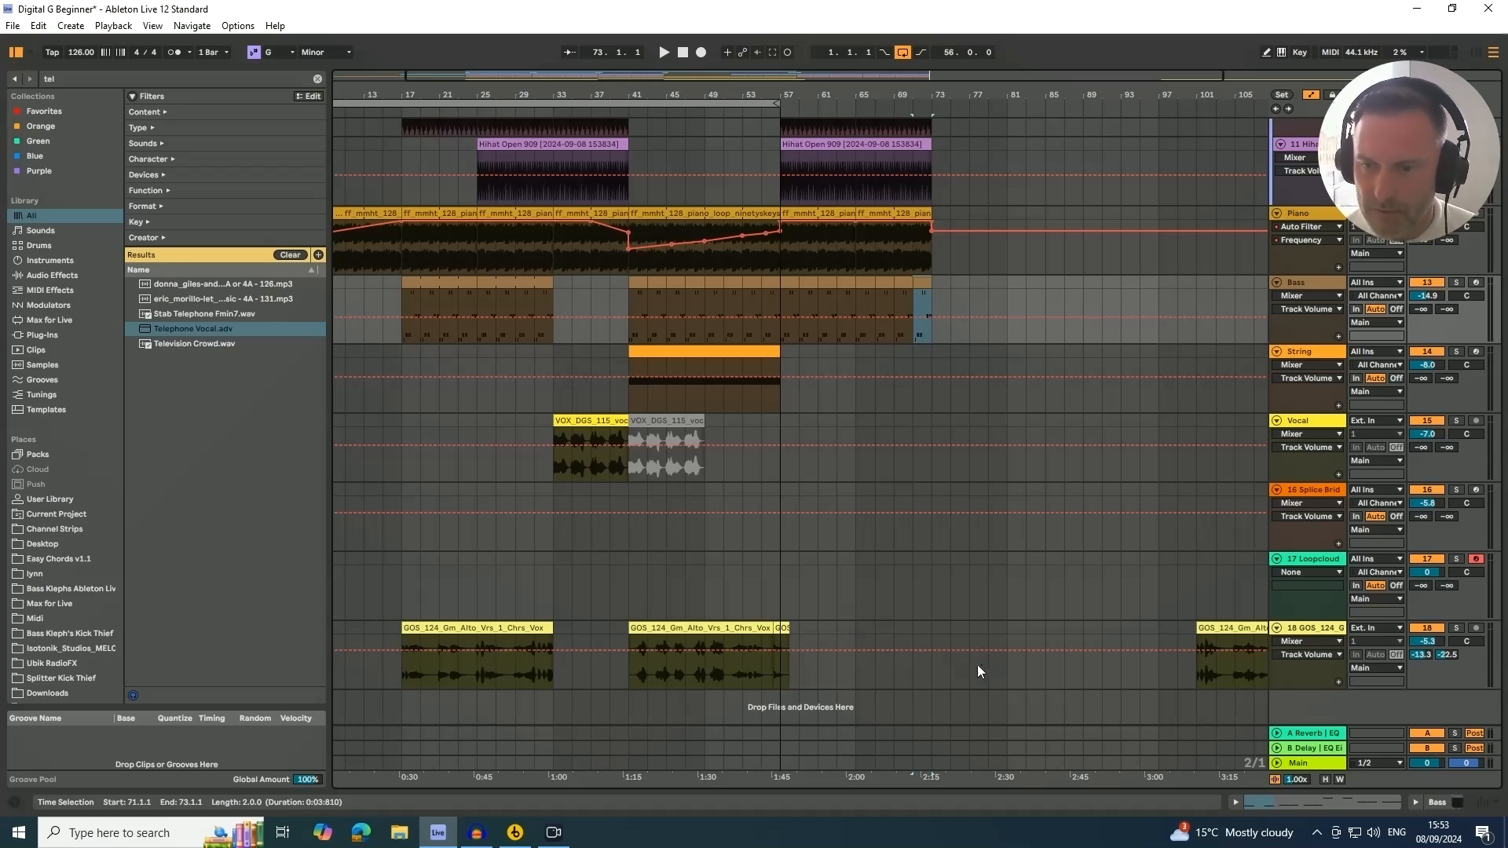
click(1298, 629)
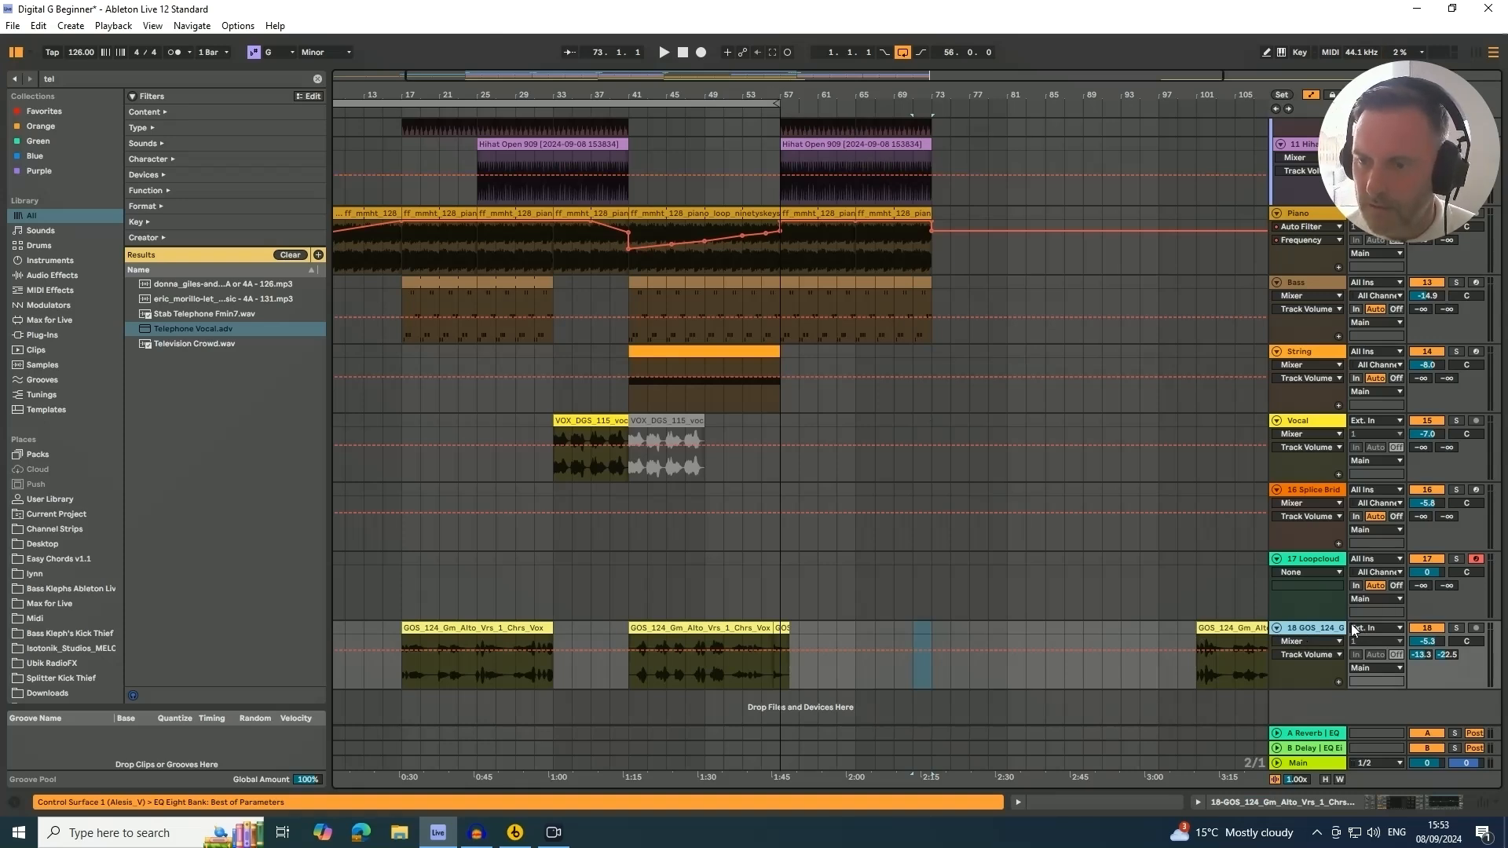
right_click(1315, 627)
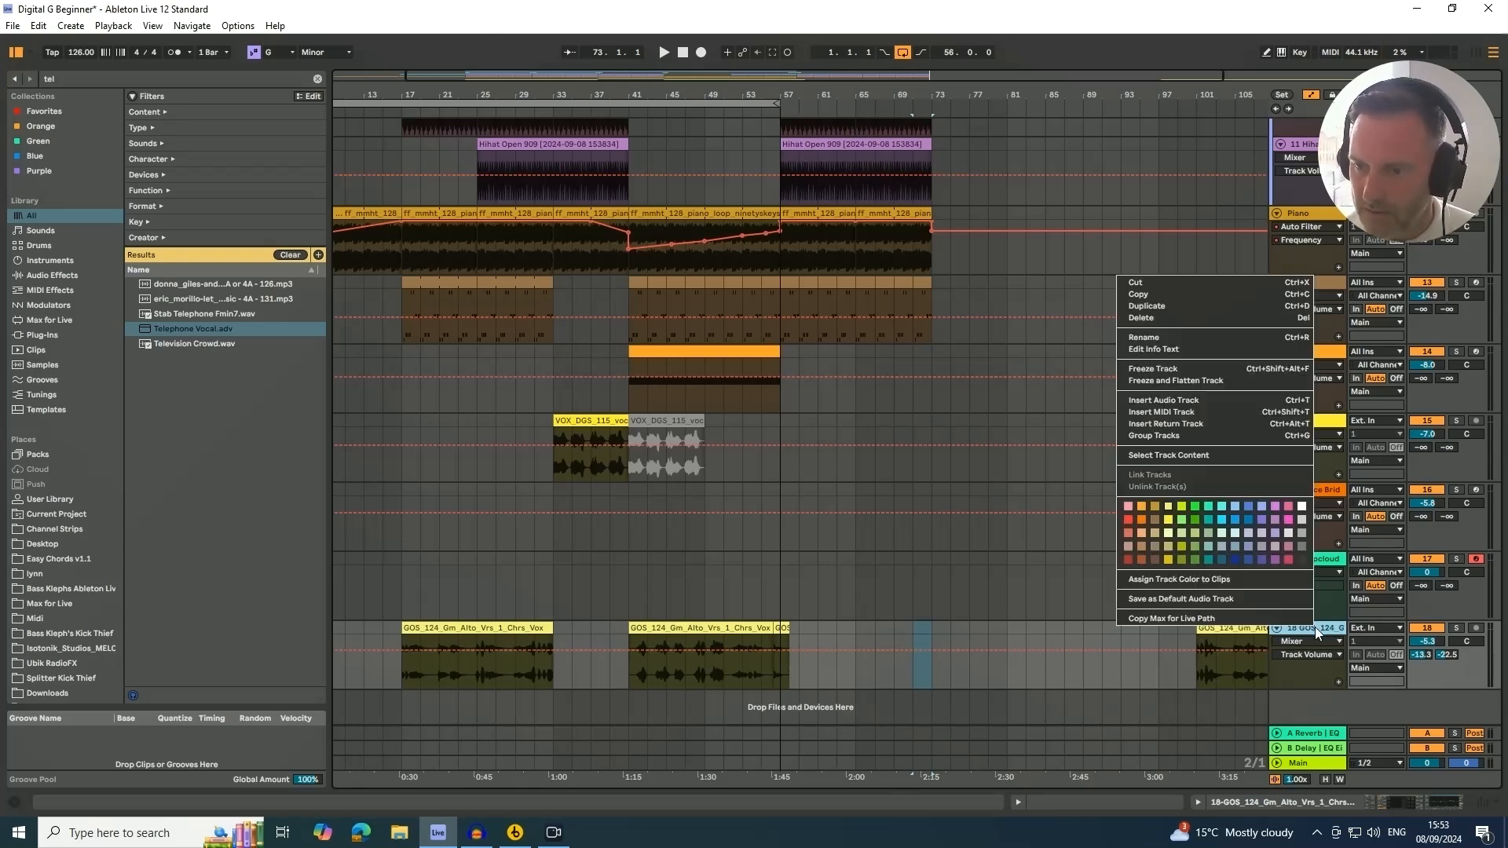
click(1171, 306)
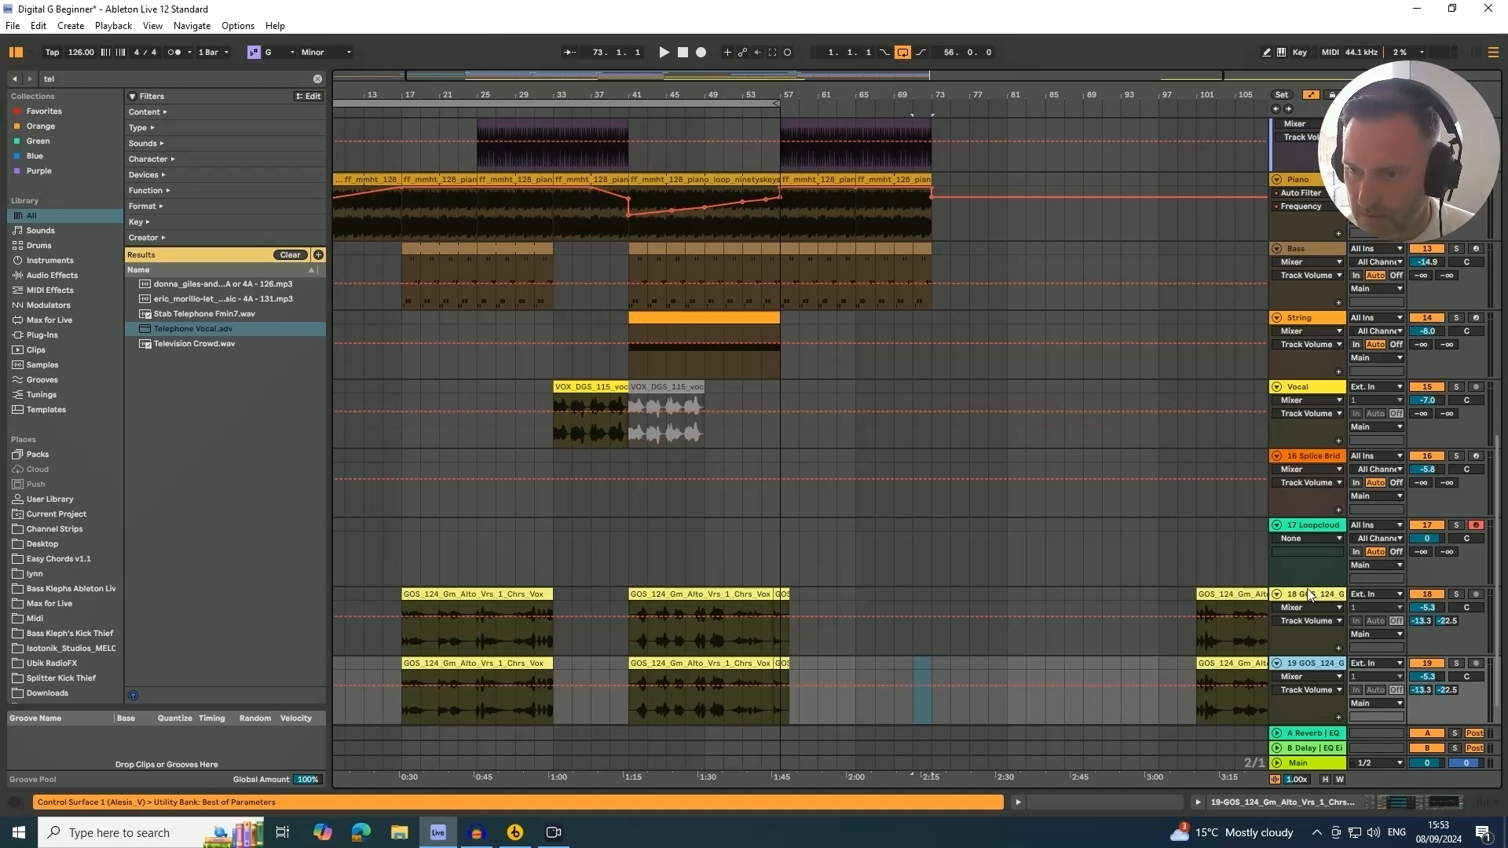
Delete the duplicated GOS track's clips, keeping only the short section around bar 57
click(1307, 589)
click(1312, 661)
click(1310, 594)
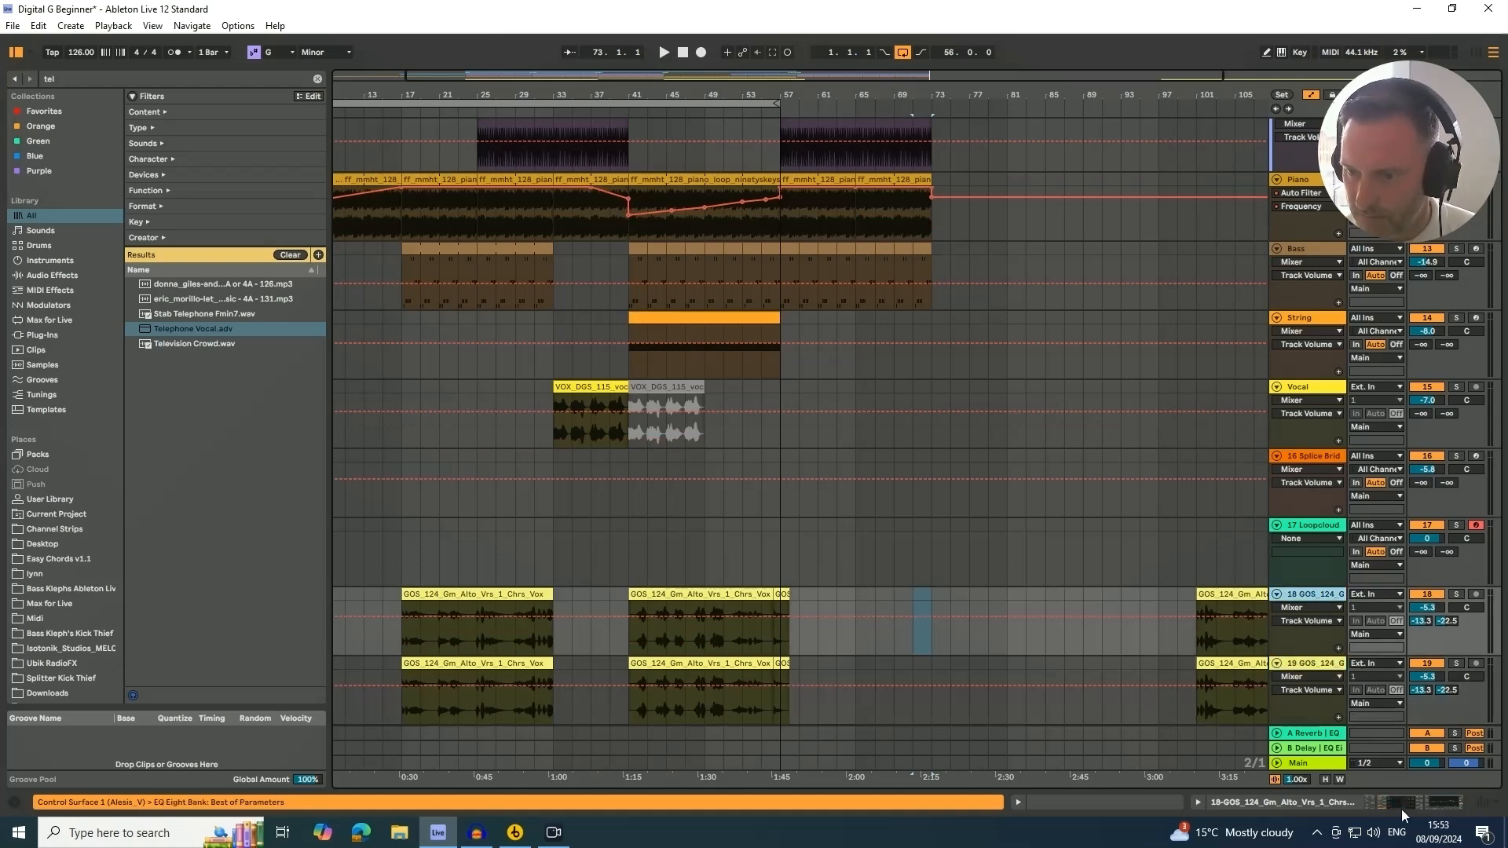
click(1401, 805)
scroll(1364, 524, down, 5)
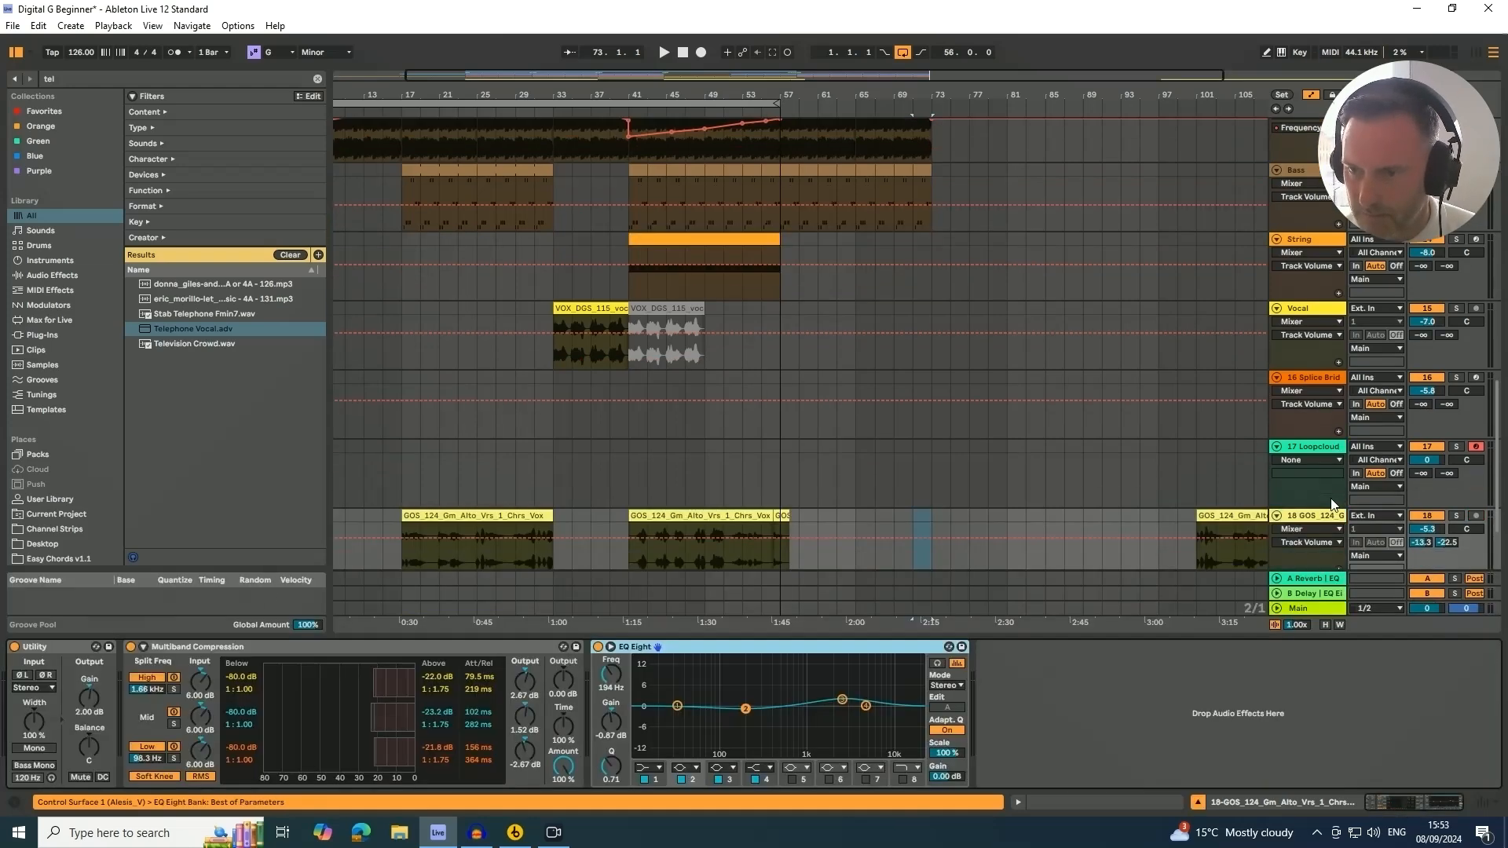
click(1312, 478)
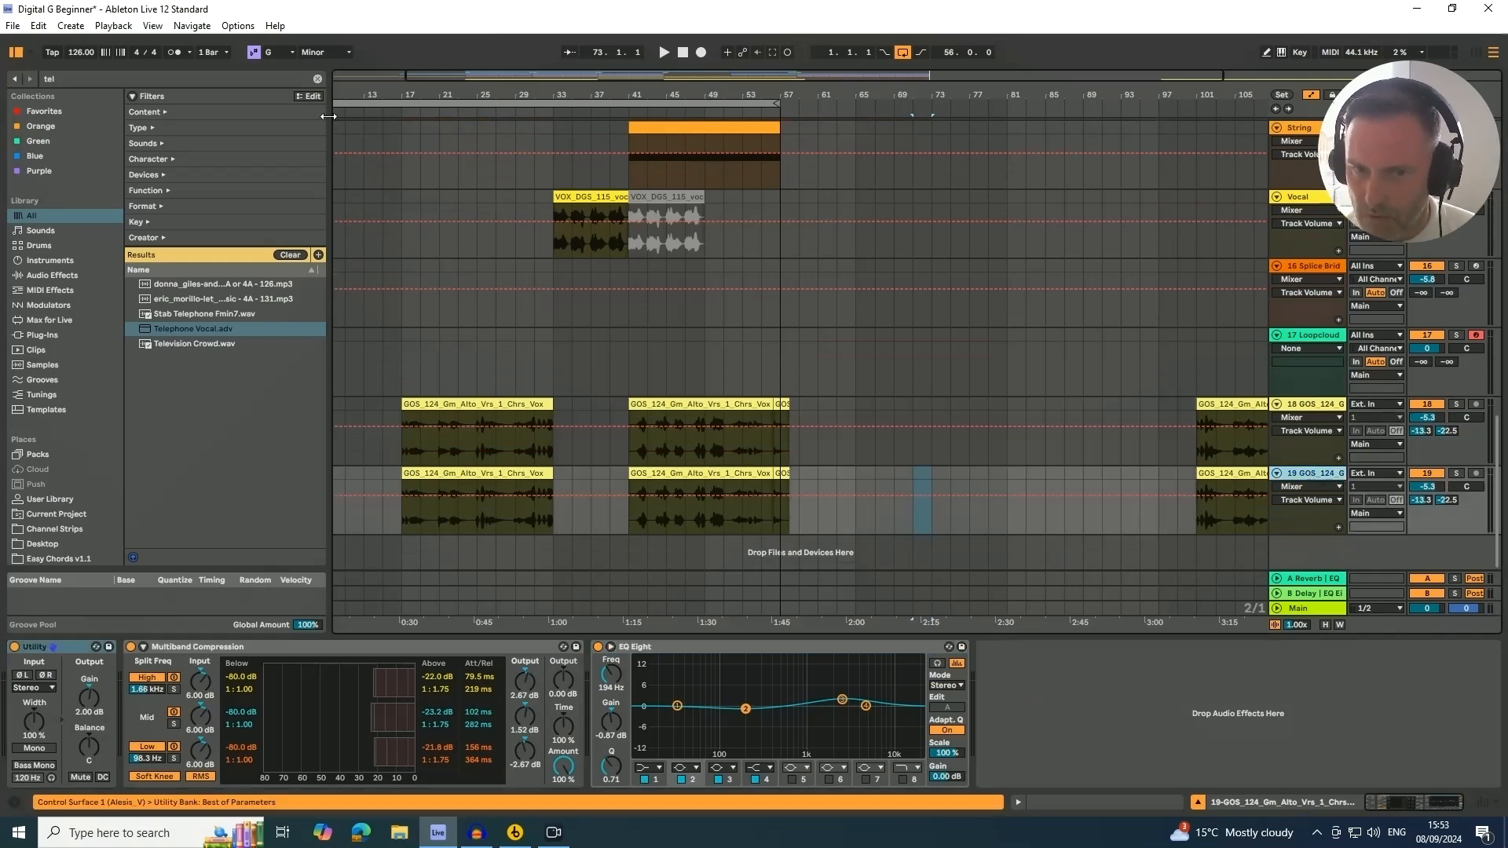
drag(586, 94, 568, 79)
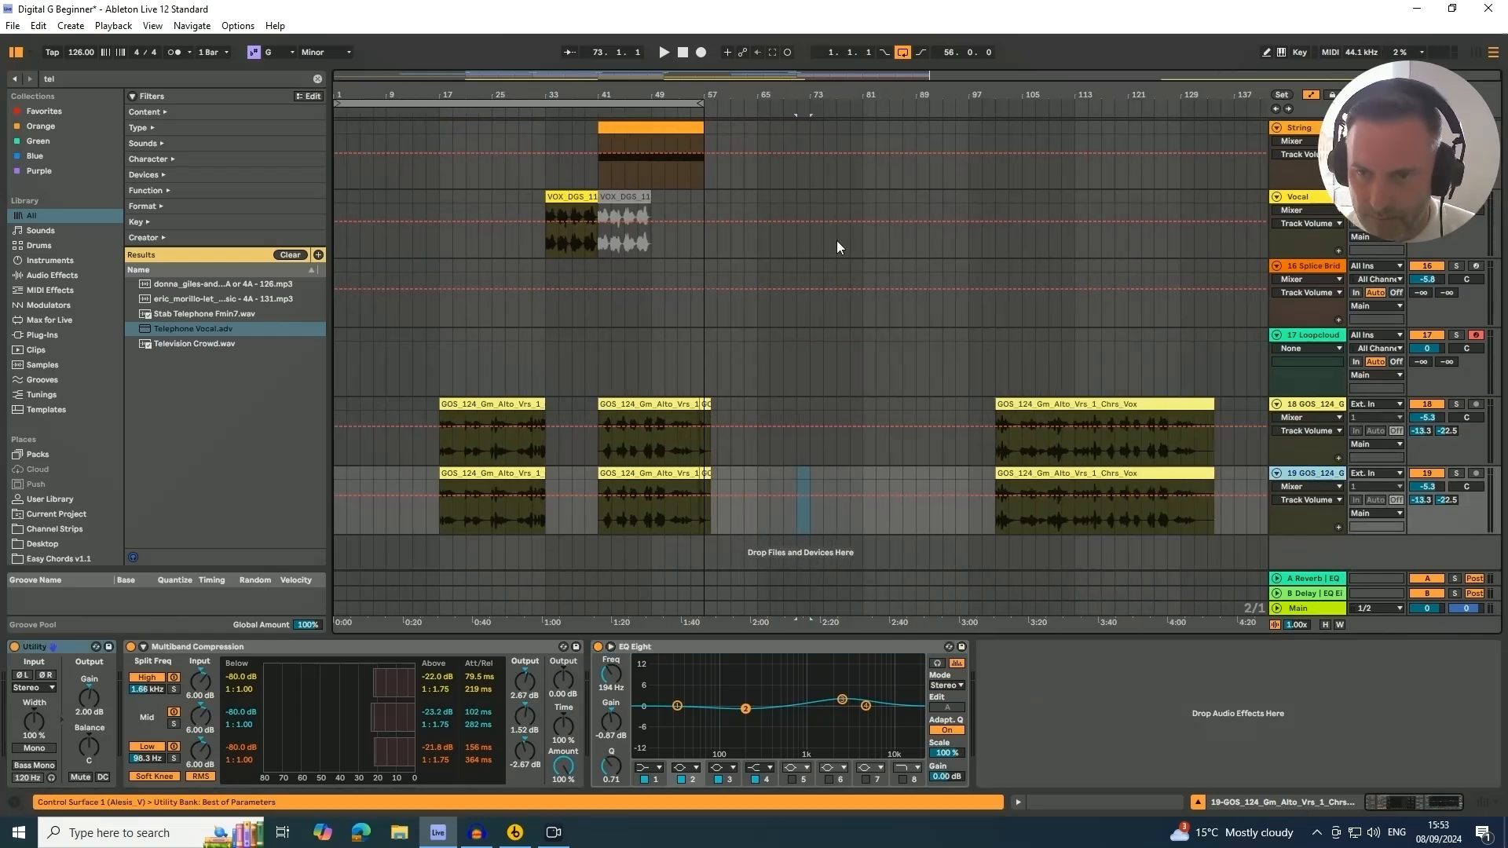
drag(1225, 482, 982, 474)
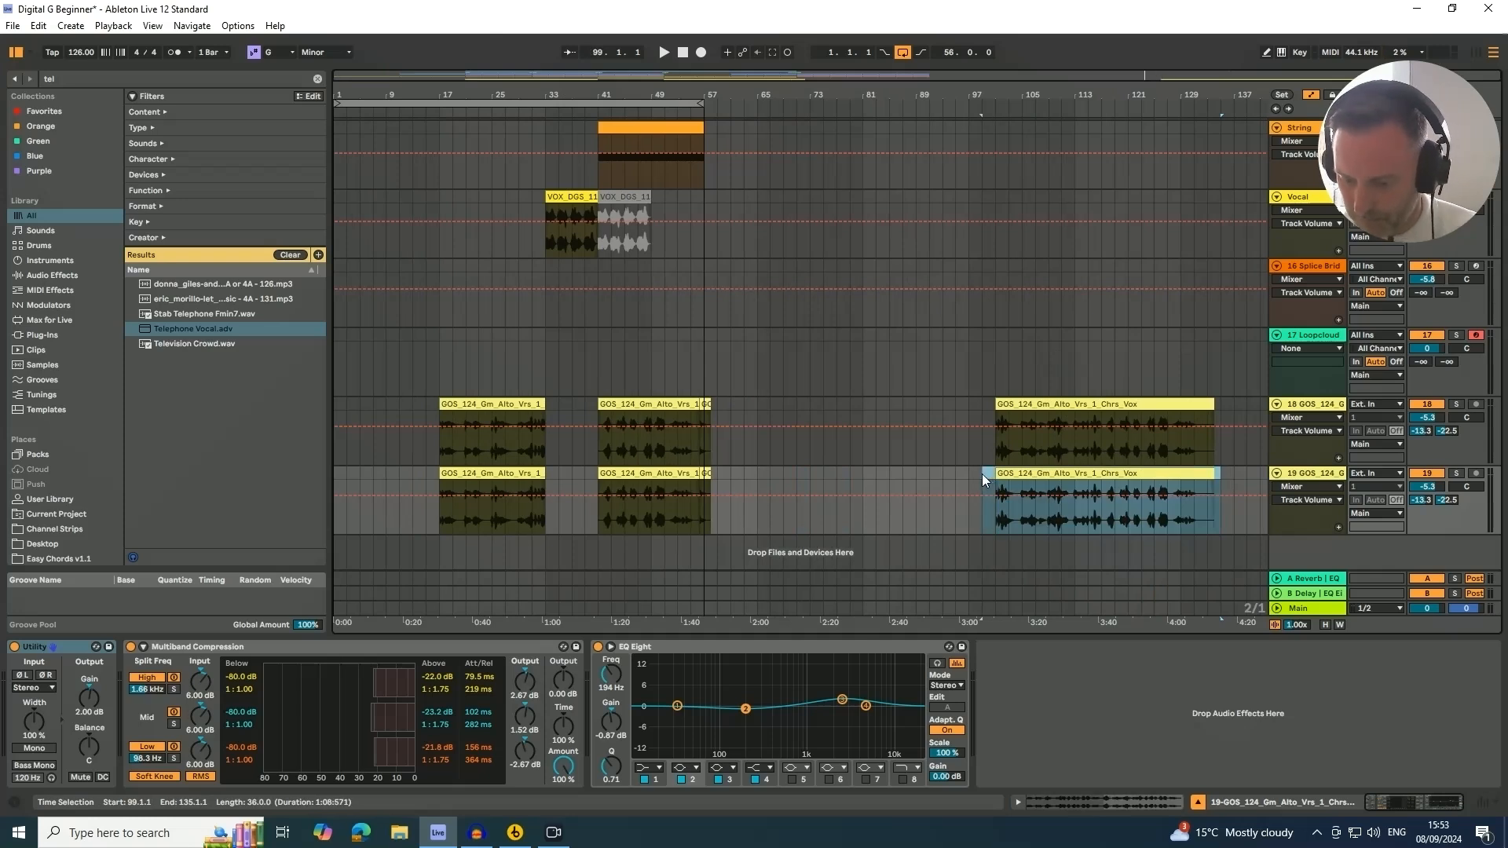
click(469, 475)
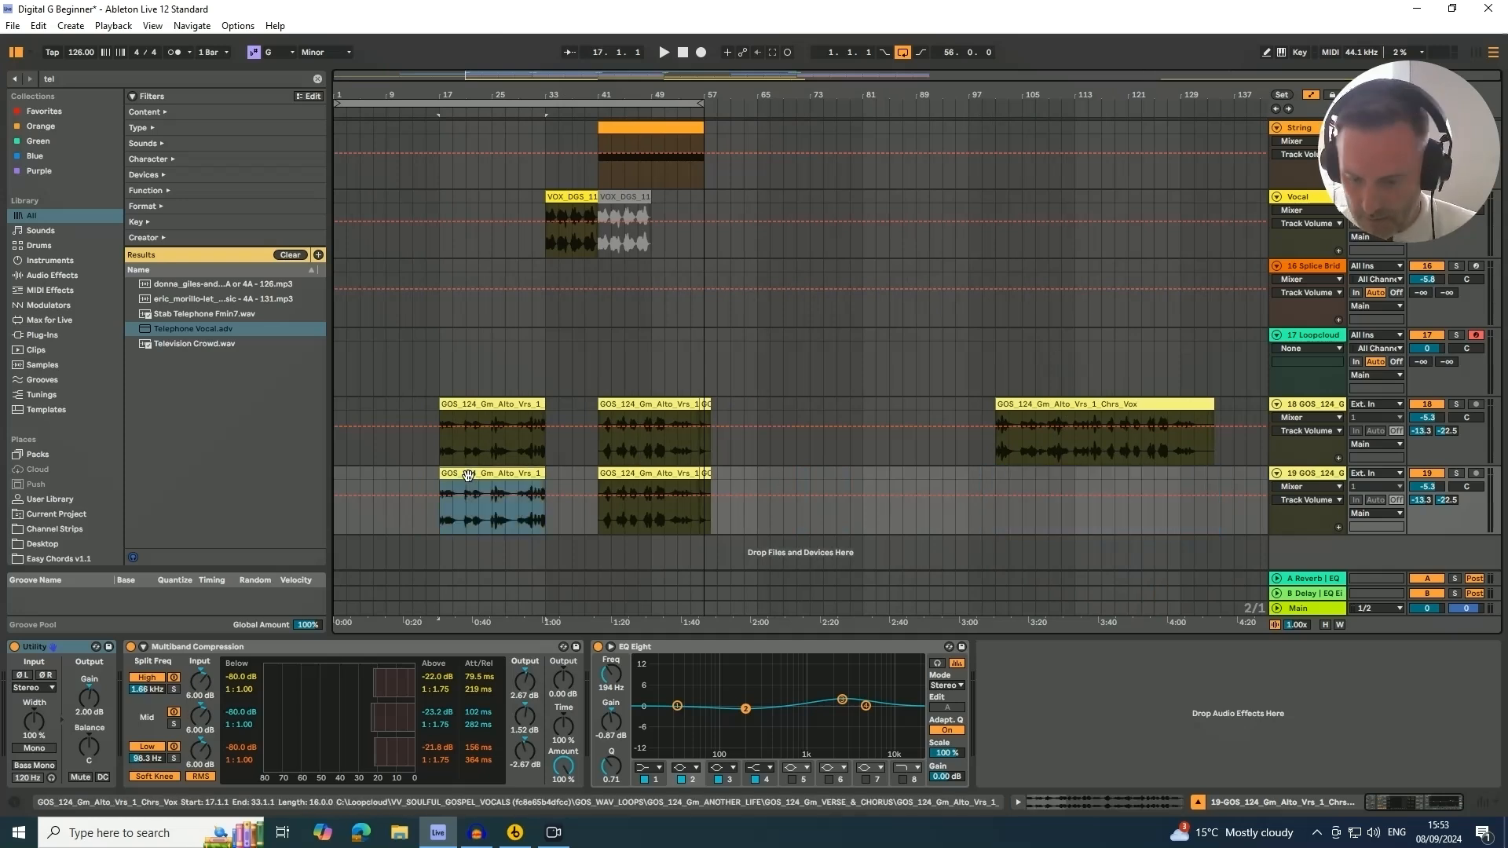
click(660, 473)
key(Delete)
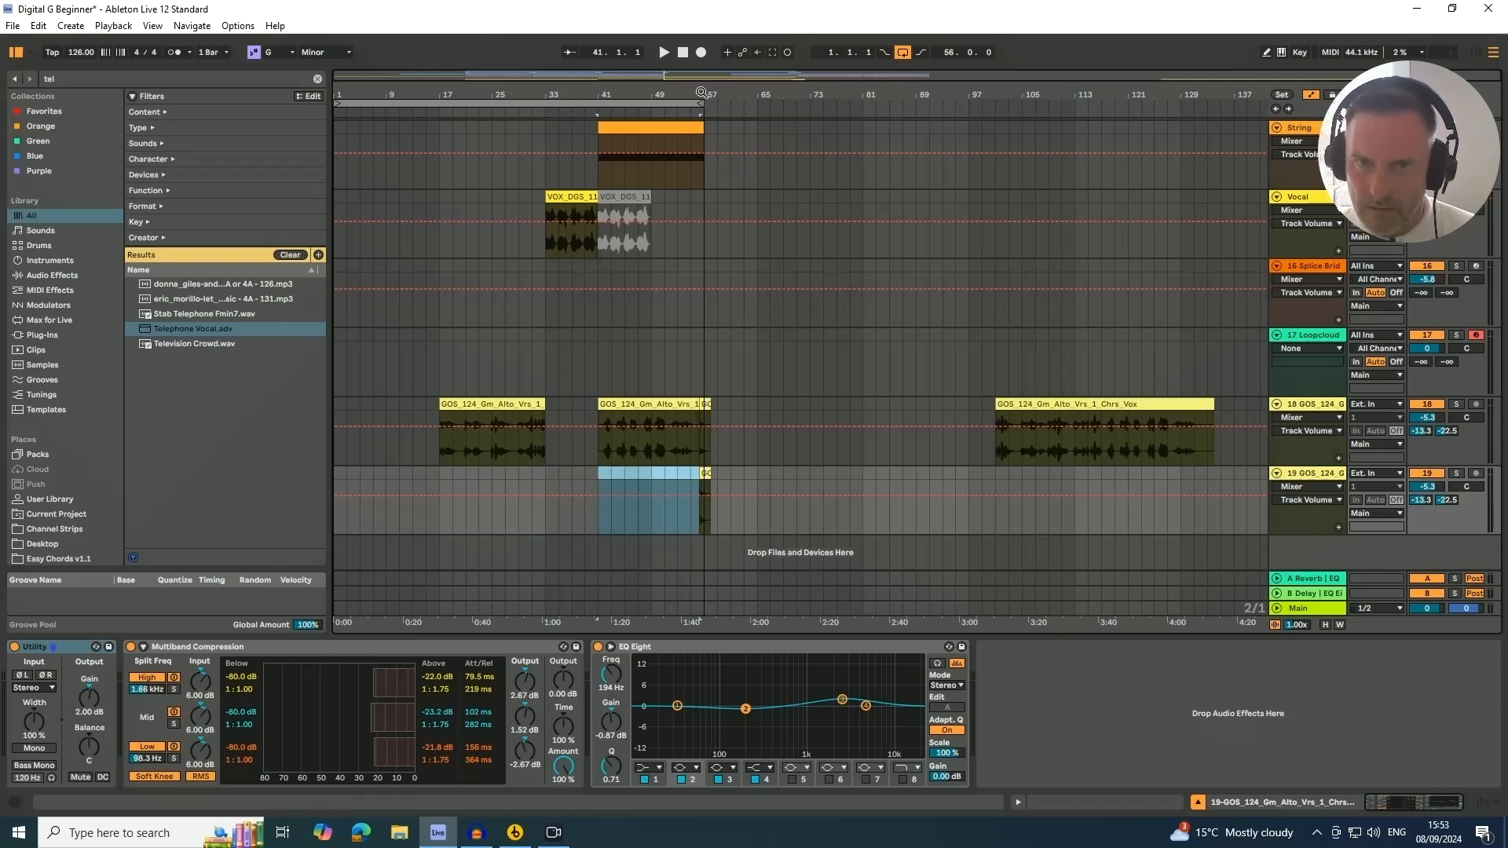
Delete the original GOS track's clip section that starts just before bar 57
drag(701, 95, 700, 236)
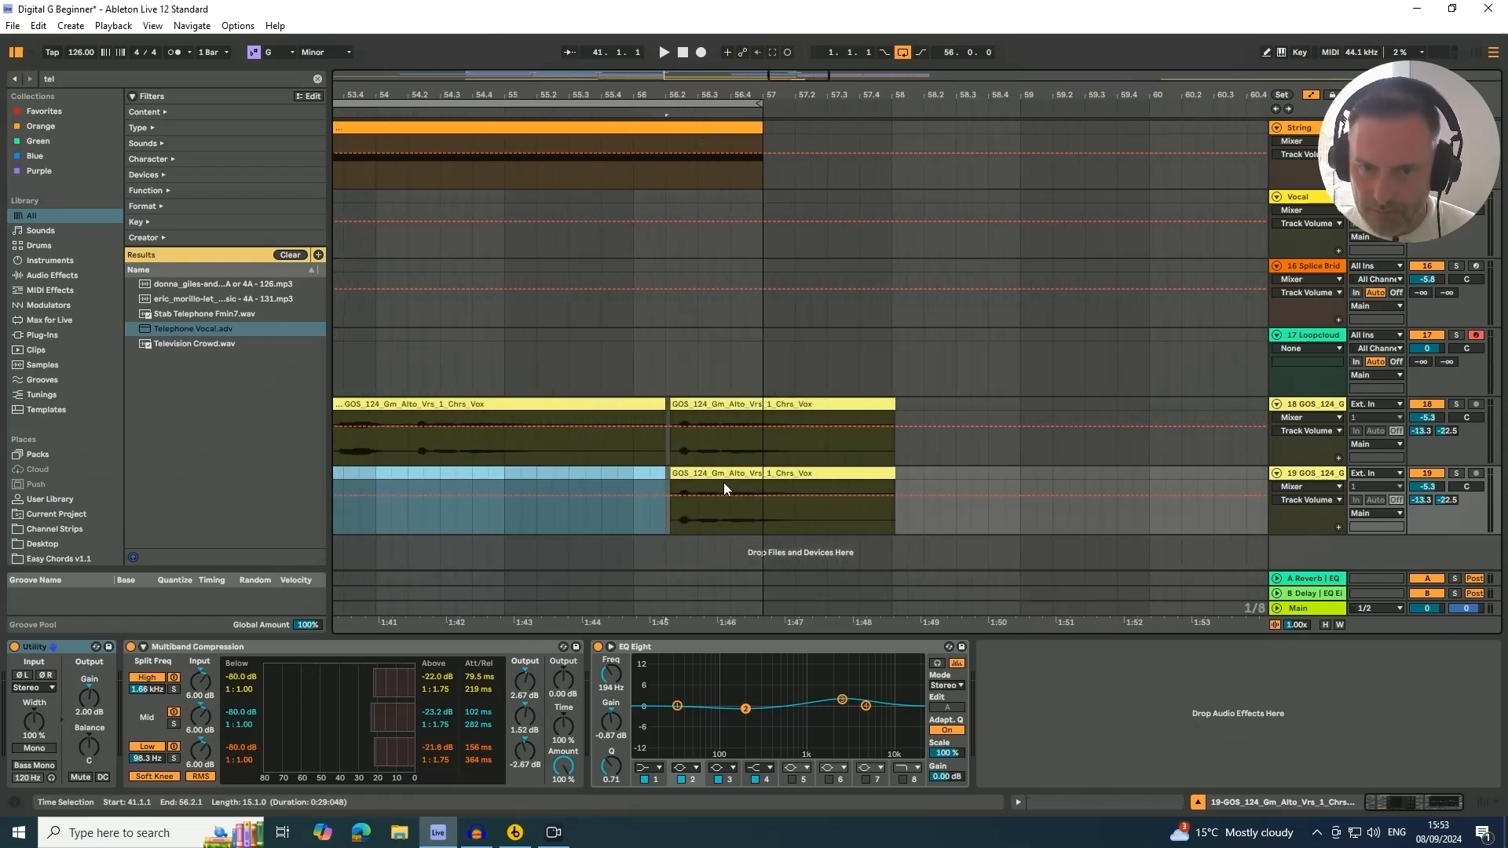
click(733, 405)
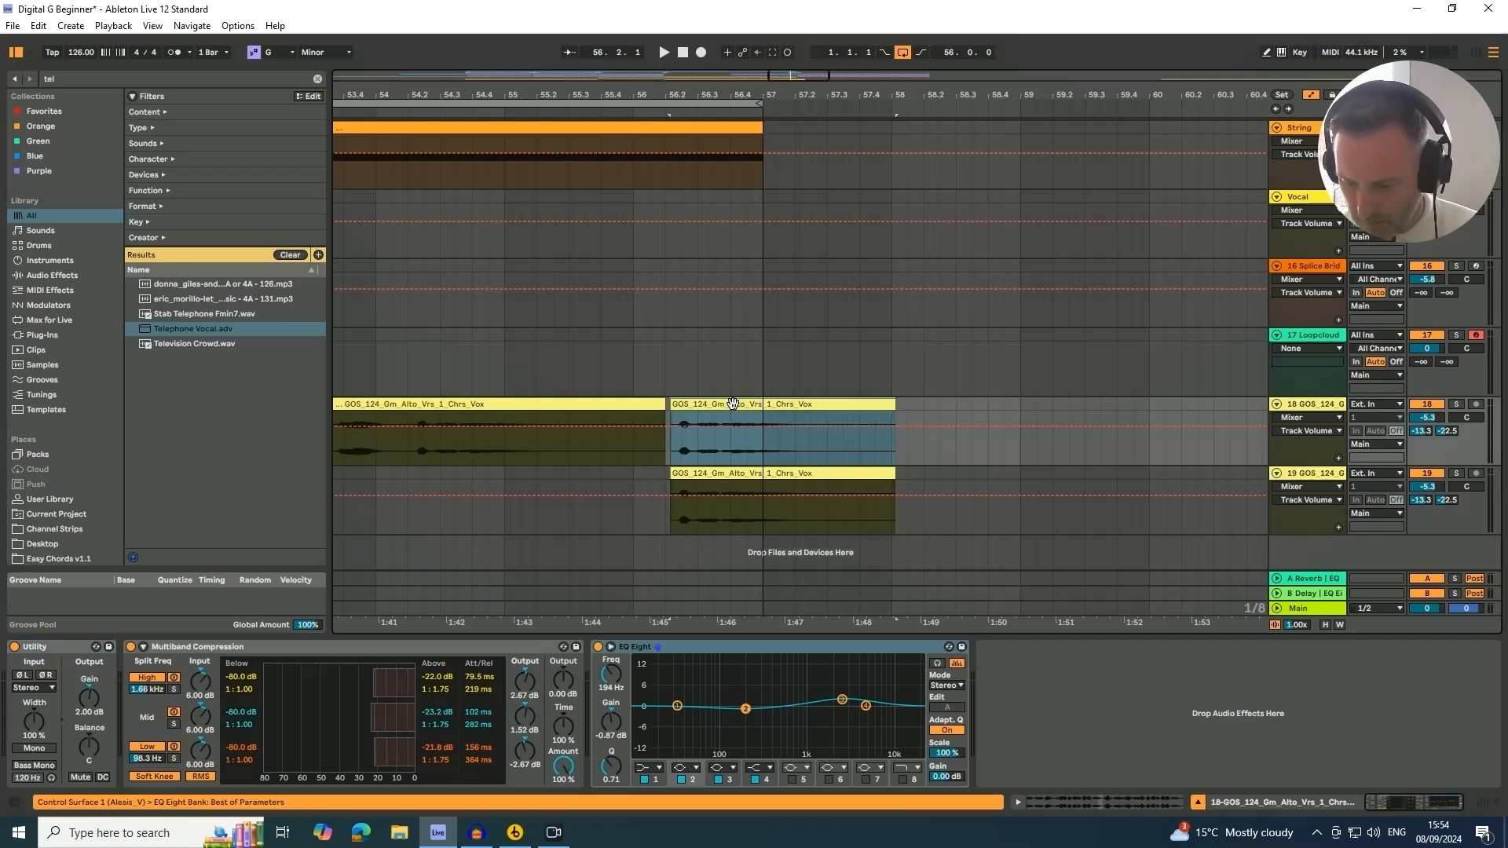
key(Delete)
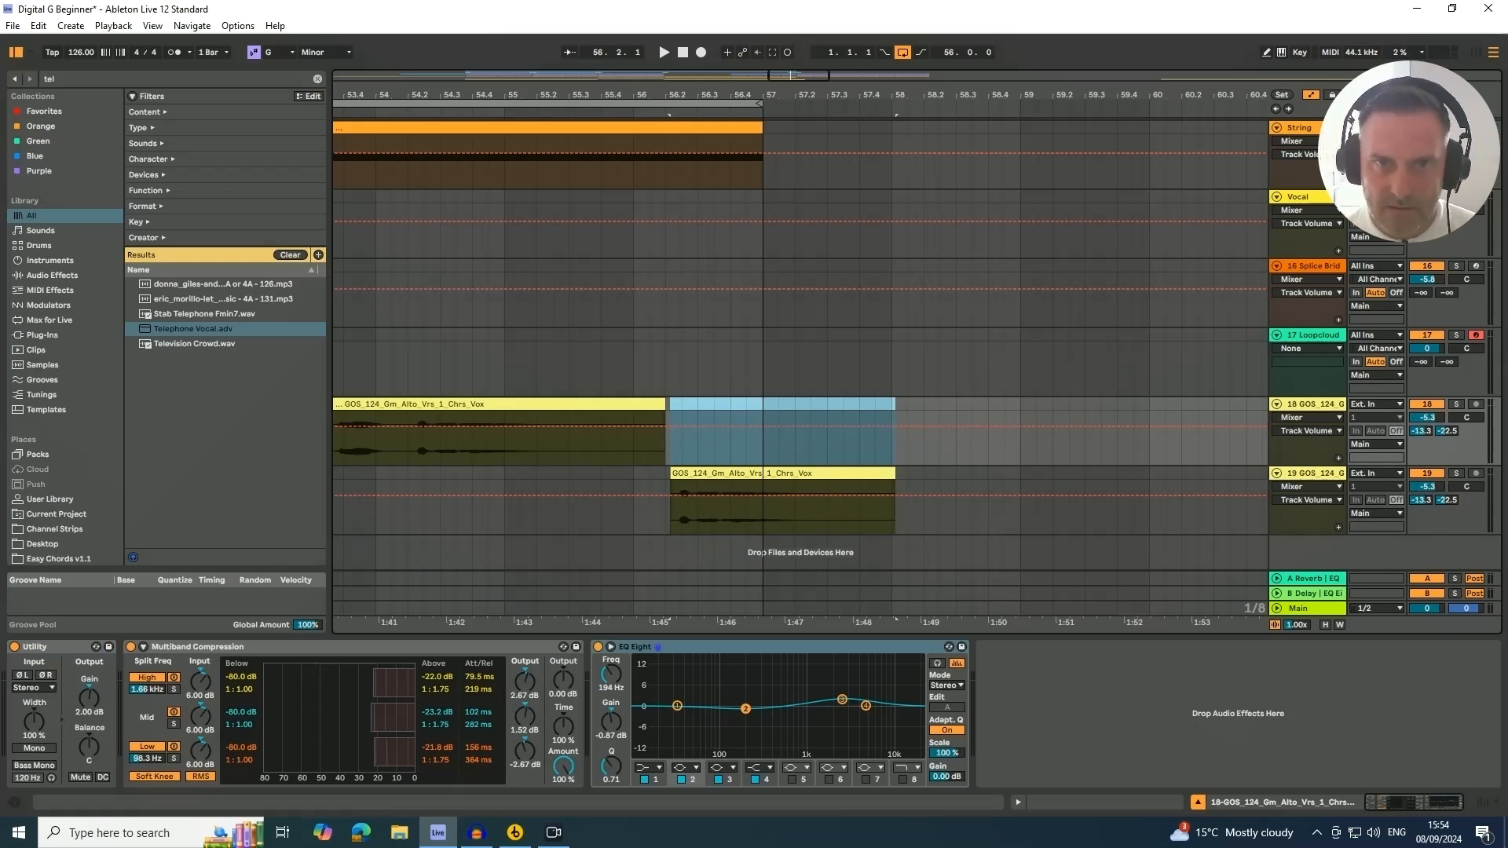
Solo the duplicated GOS vocal track and select its pickup clip
drag(577, 93, 703, 93)
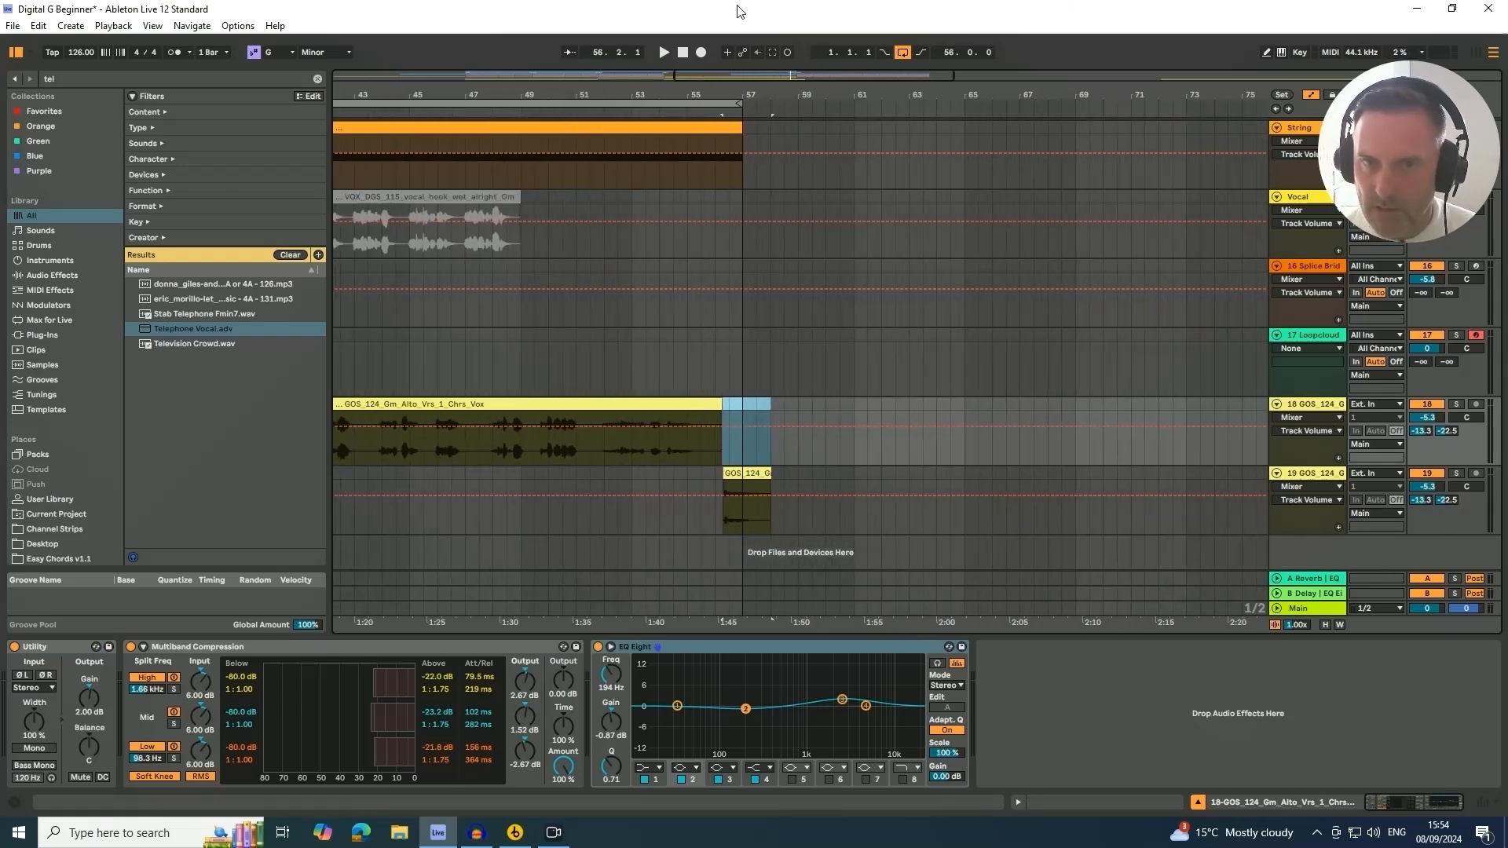
click(636, 112)
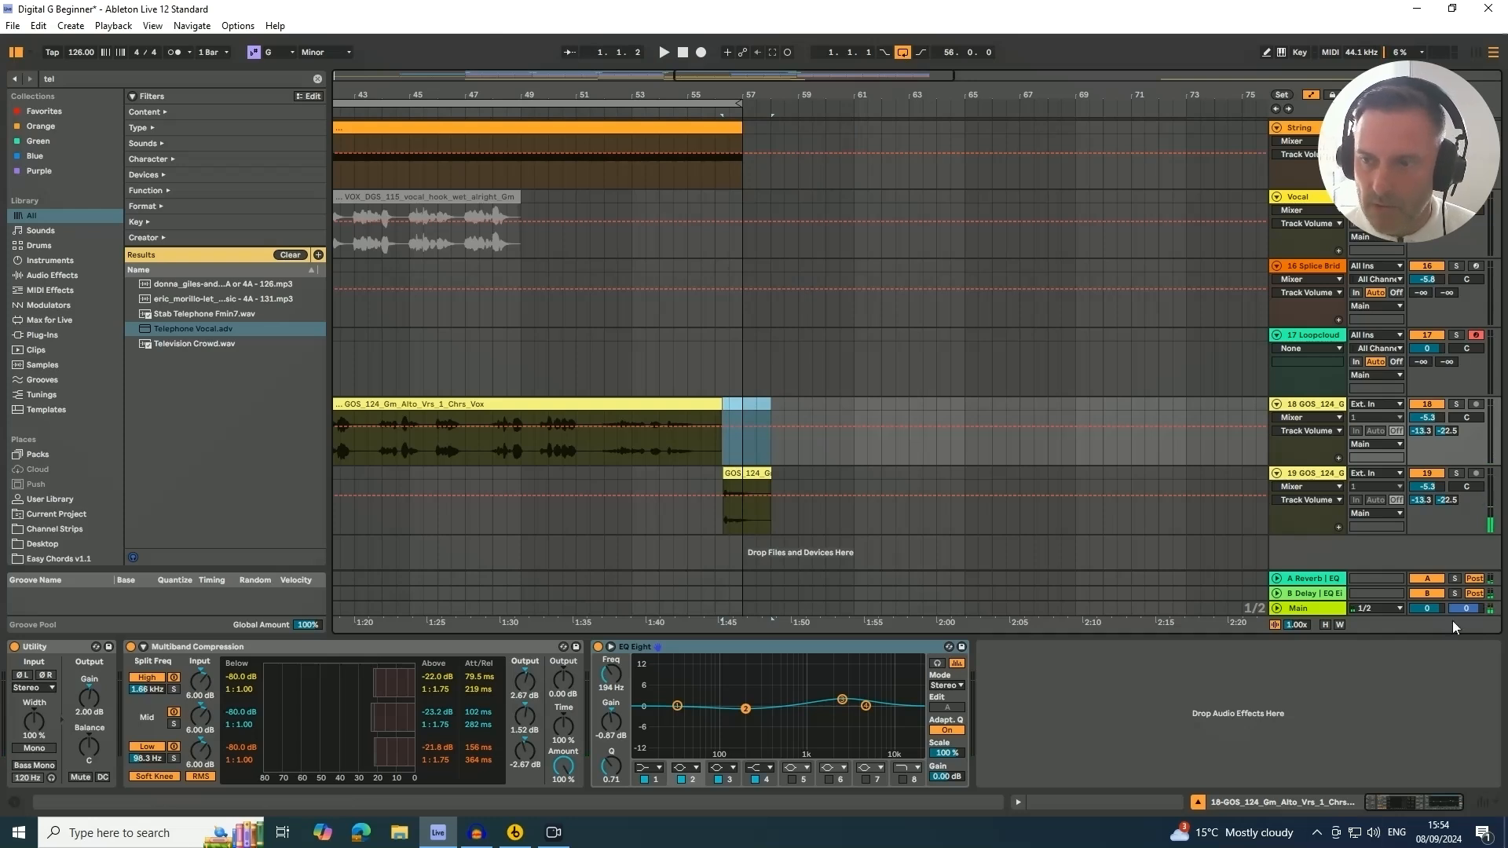
click(1457, 473)
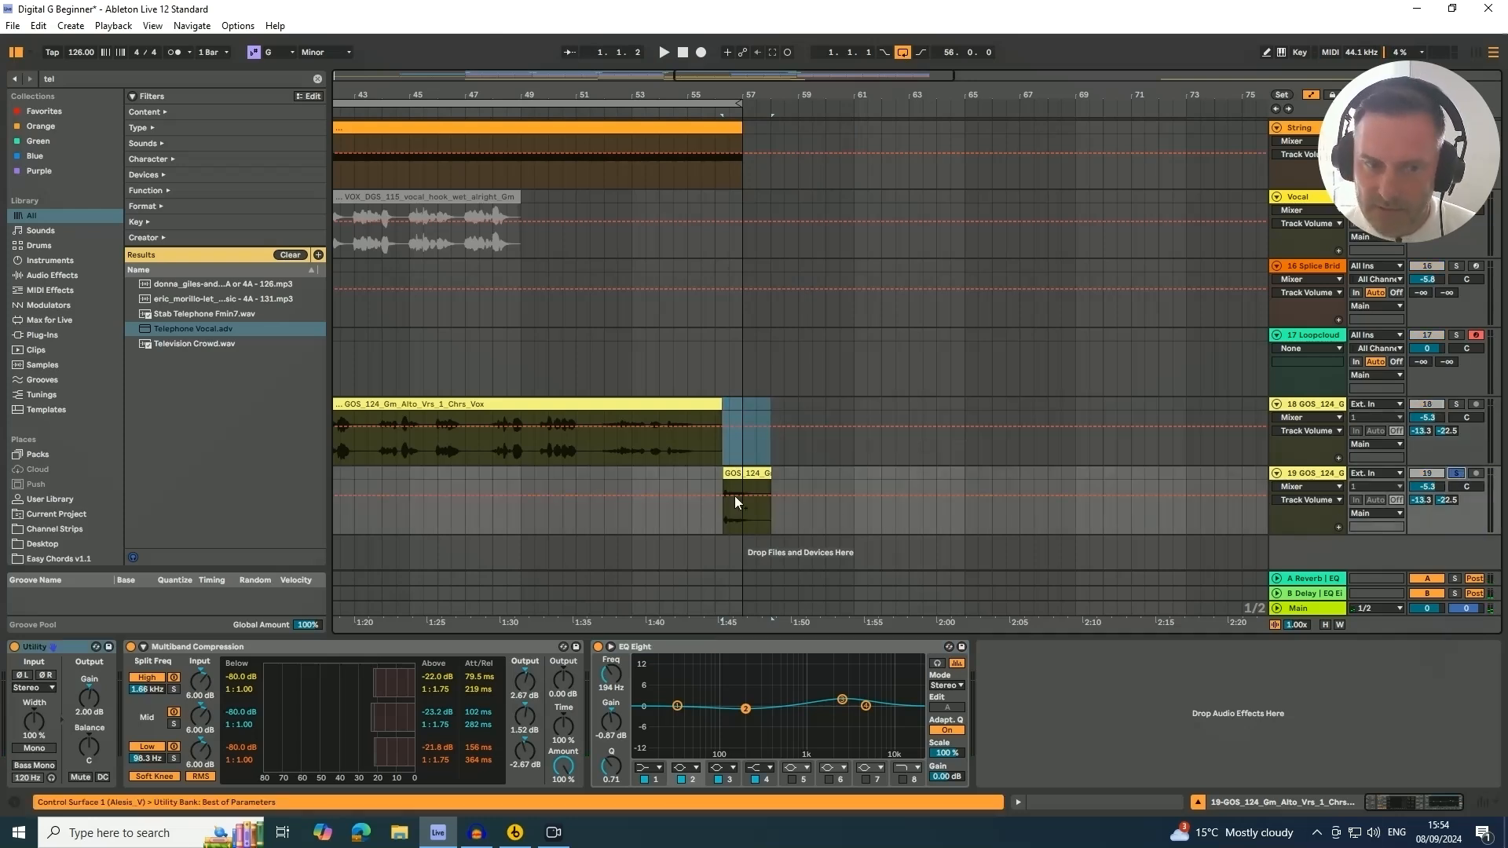
click(737, 473)
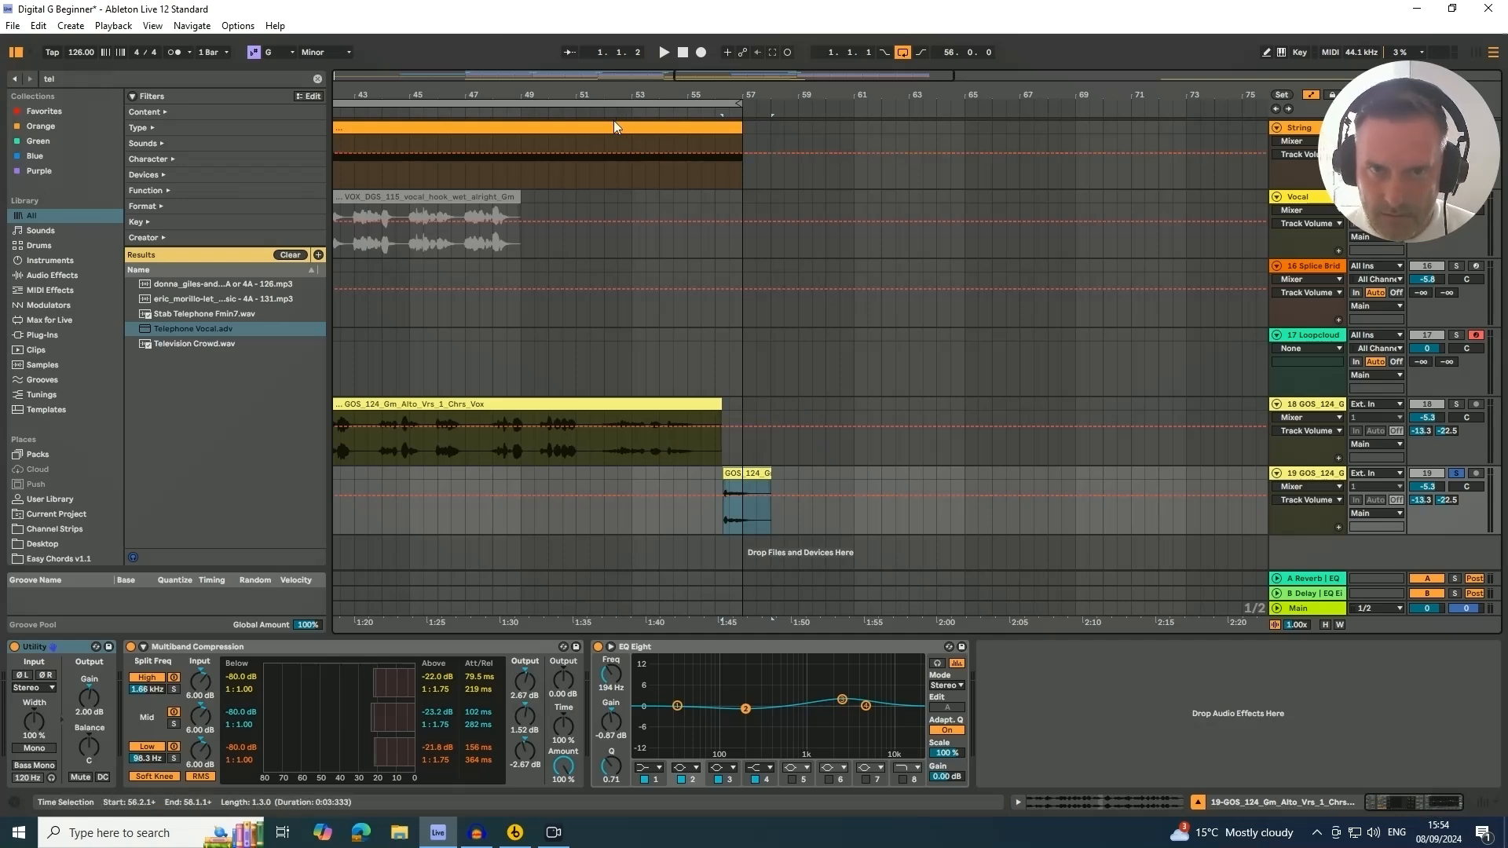
Search the browser for "del" and add the Delay effect to the duplicated GOS vocal track
click(20, 77)
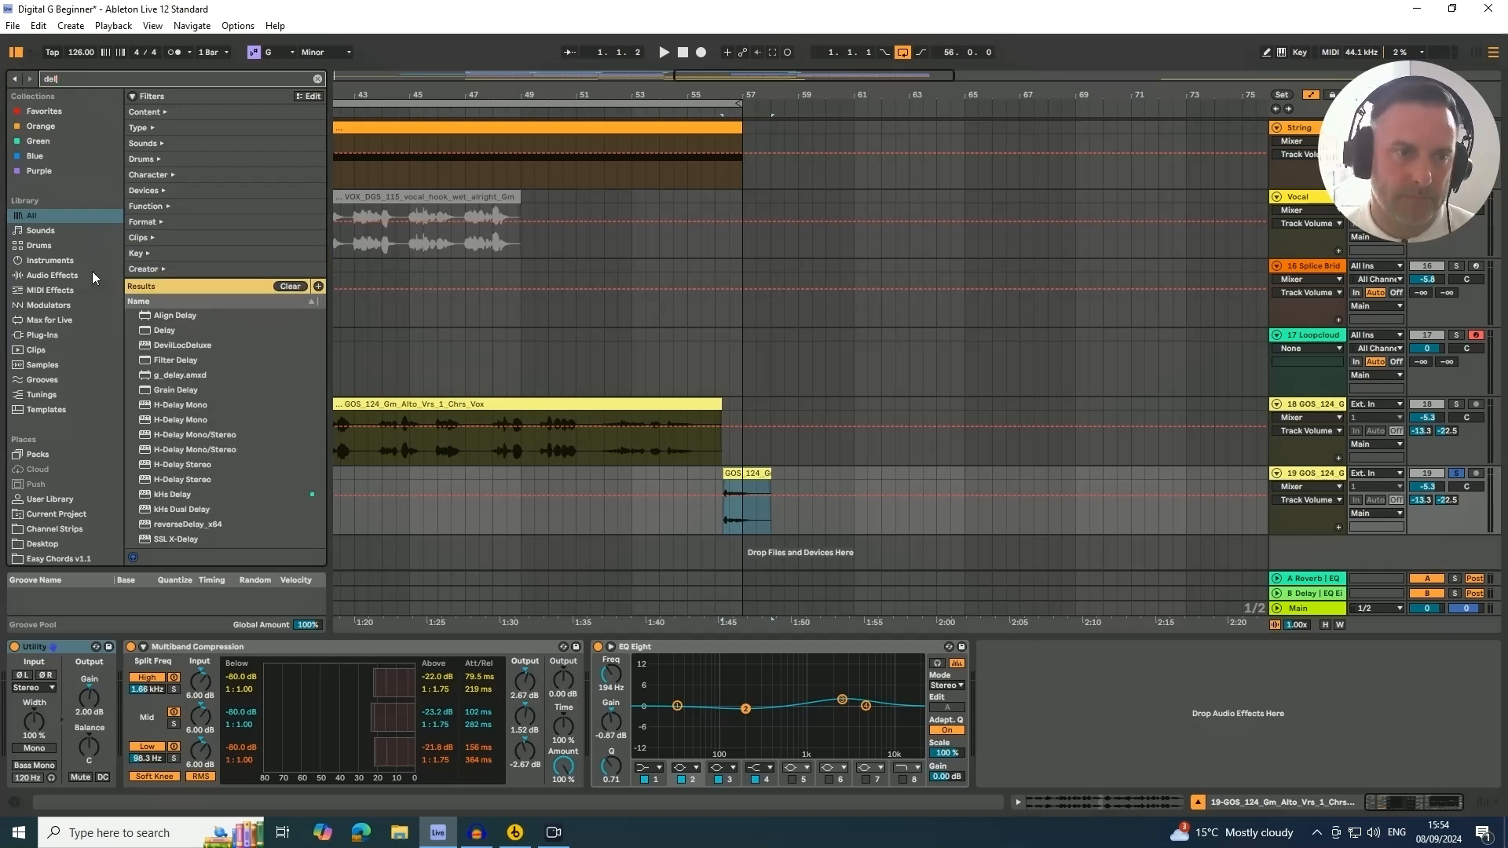
click(165, 334)
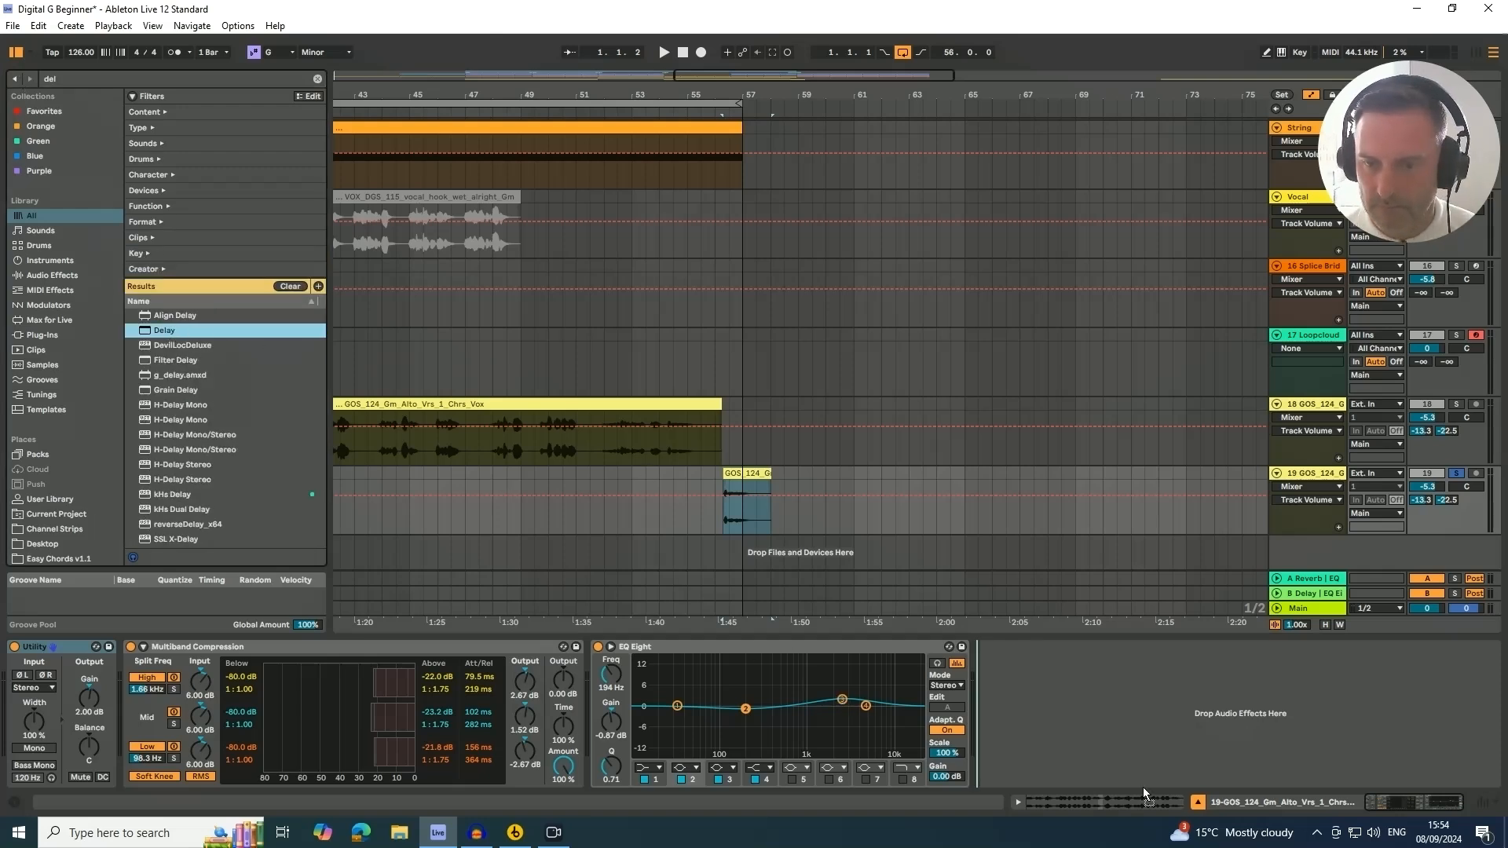
drag(1056, 723, 1055, 722)
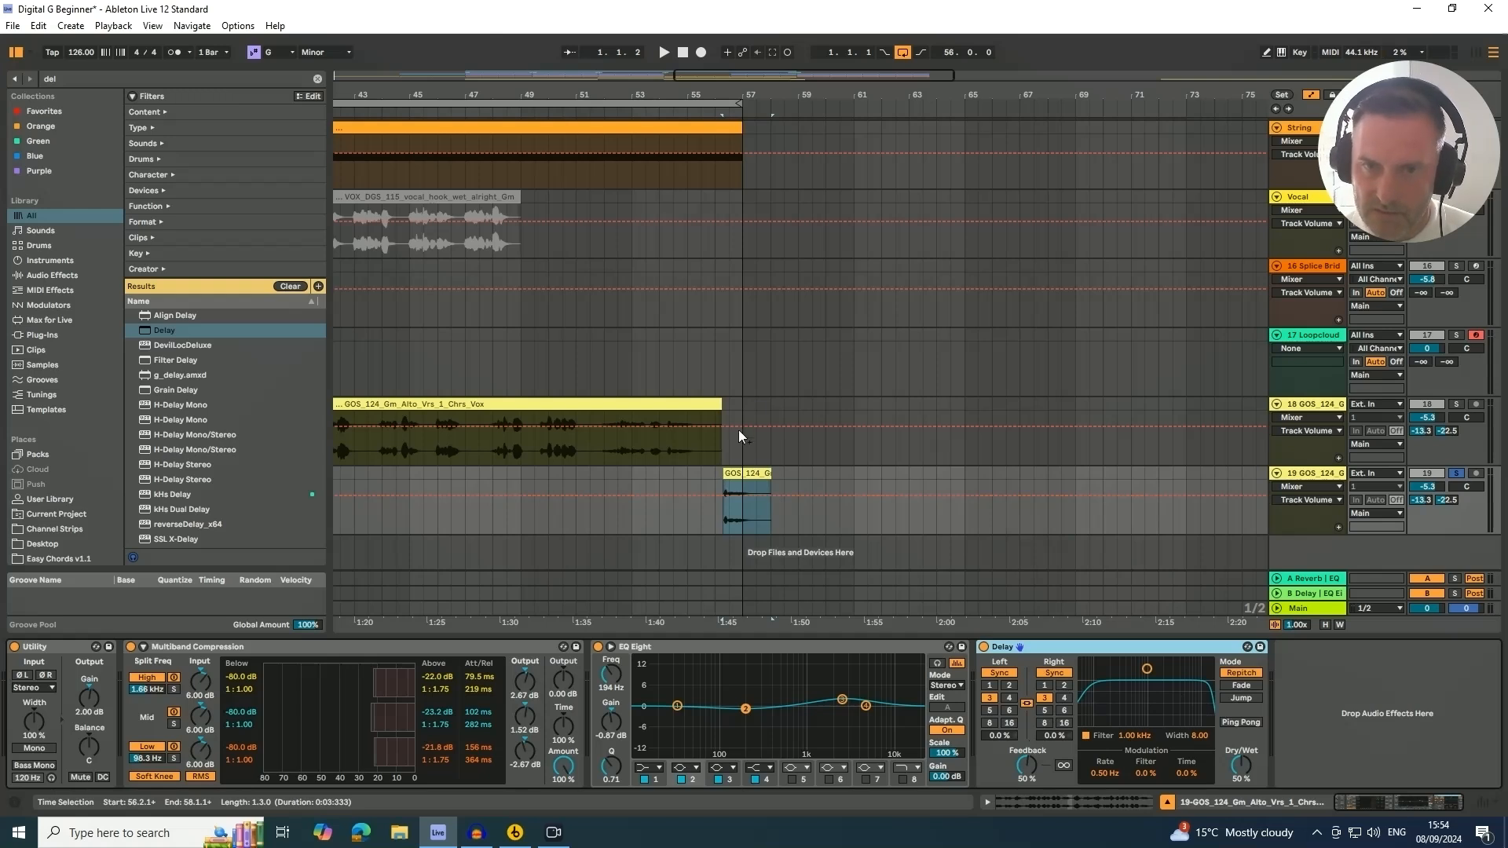
Set the Delay feedback to 70% and solo the original GOS vocal track as well, playing back from around bar 53
drag(1027, 764, 1027, 754)
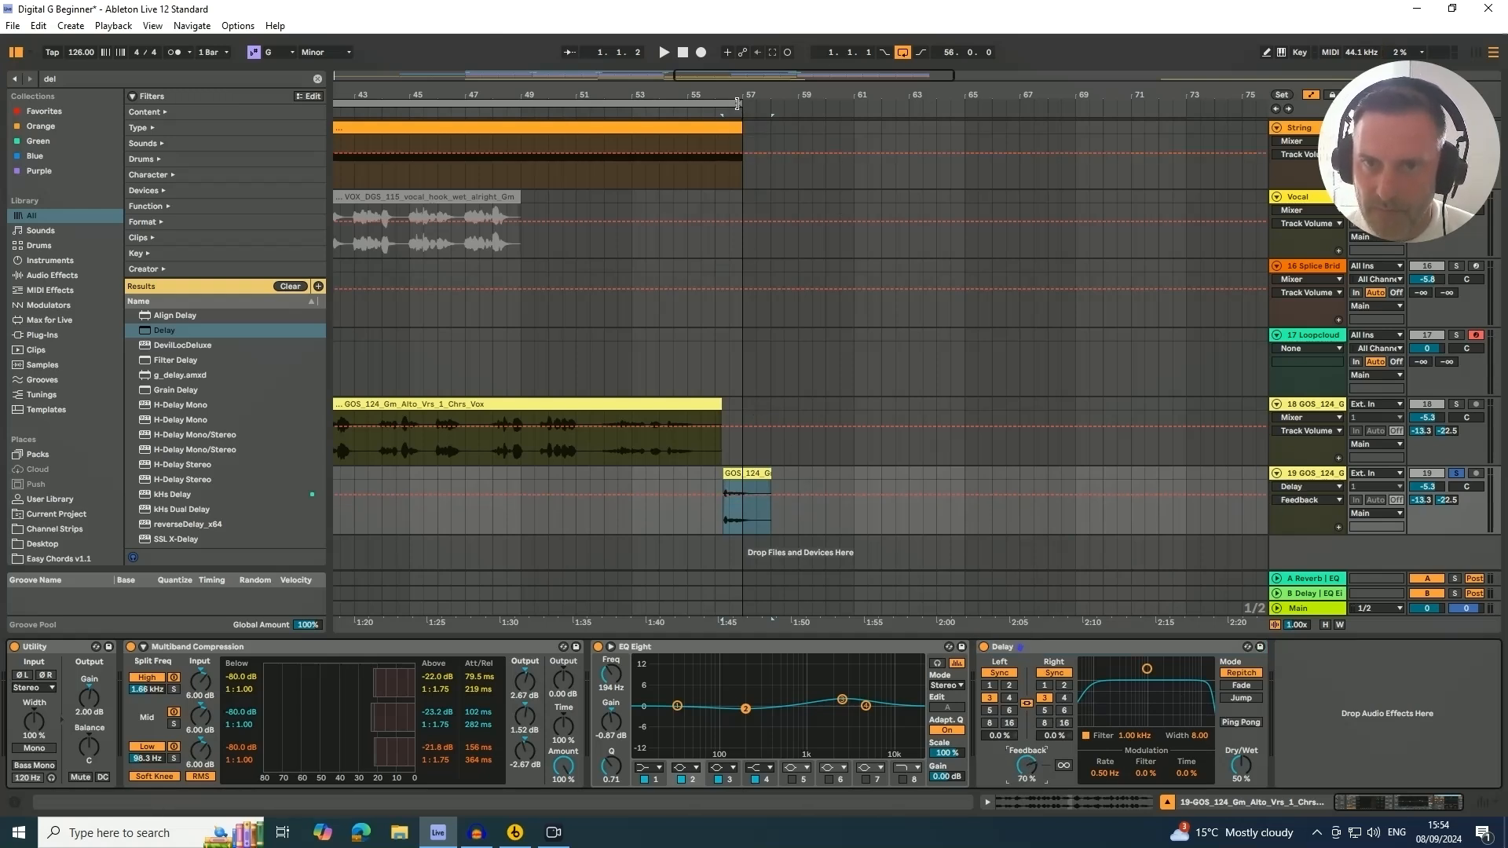
drag(737, 102, 1143, 102)
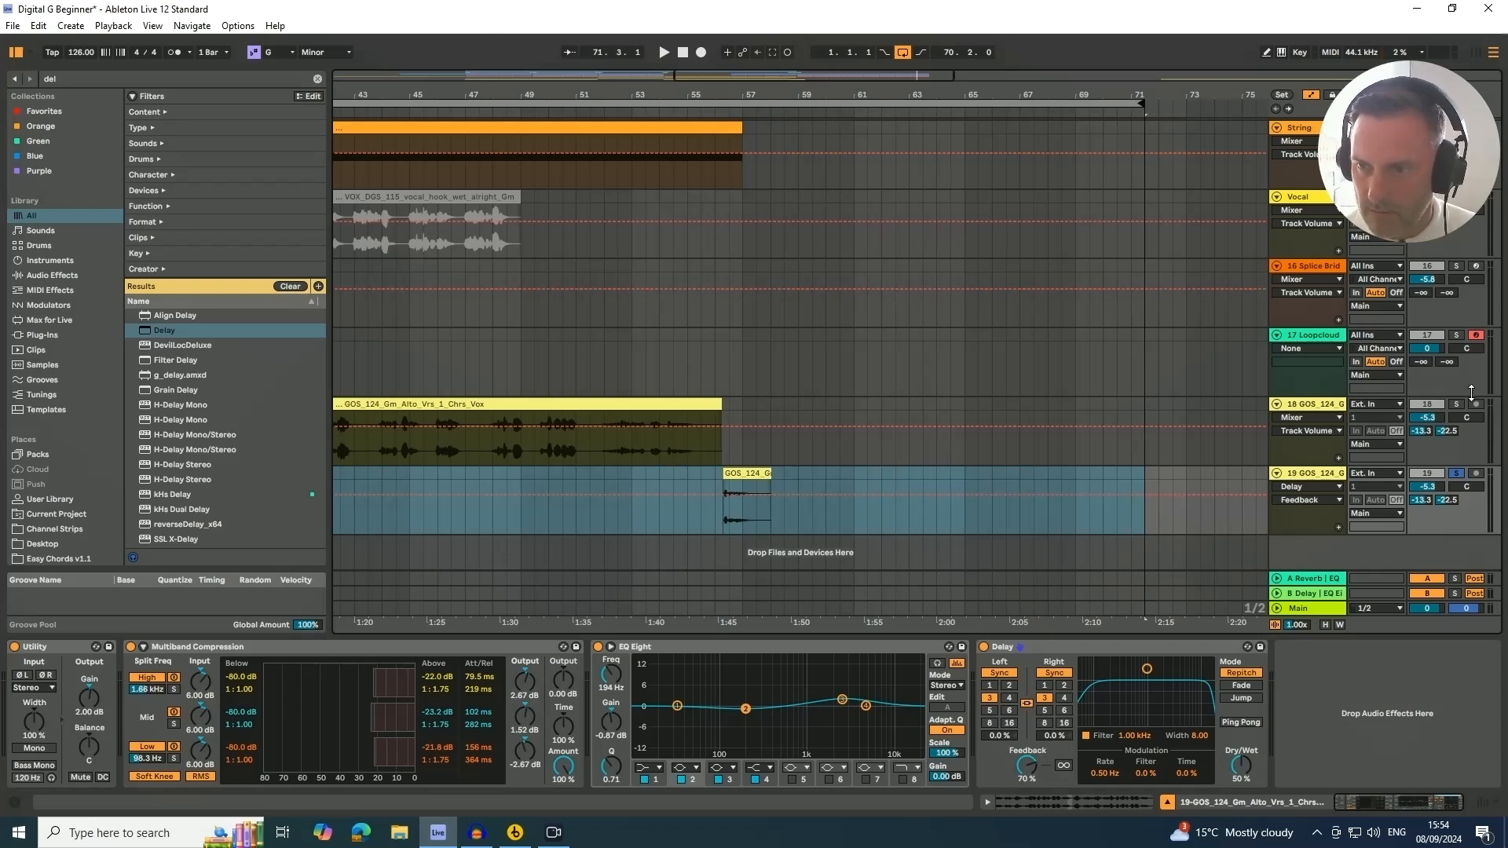
click(1457, 404)
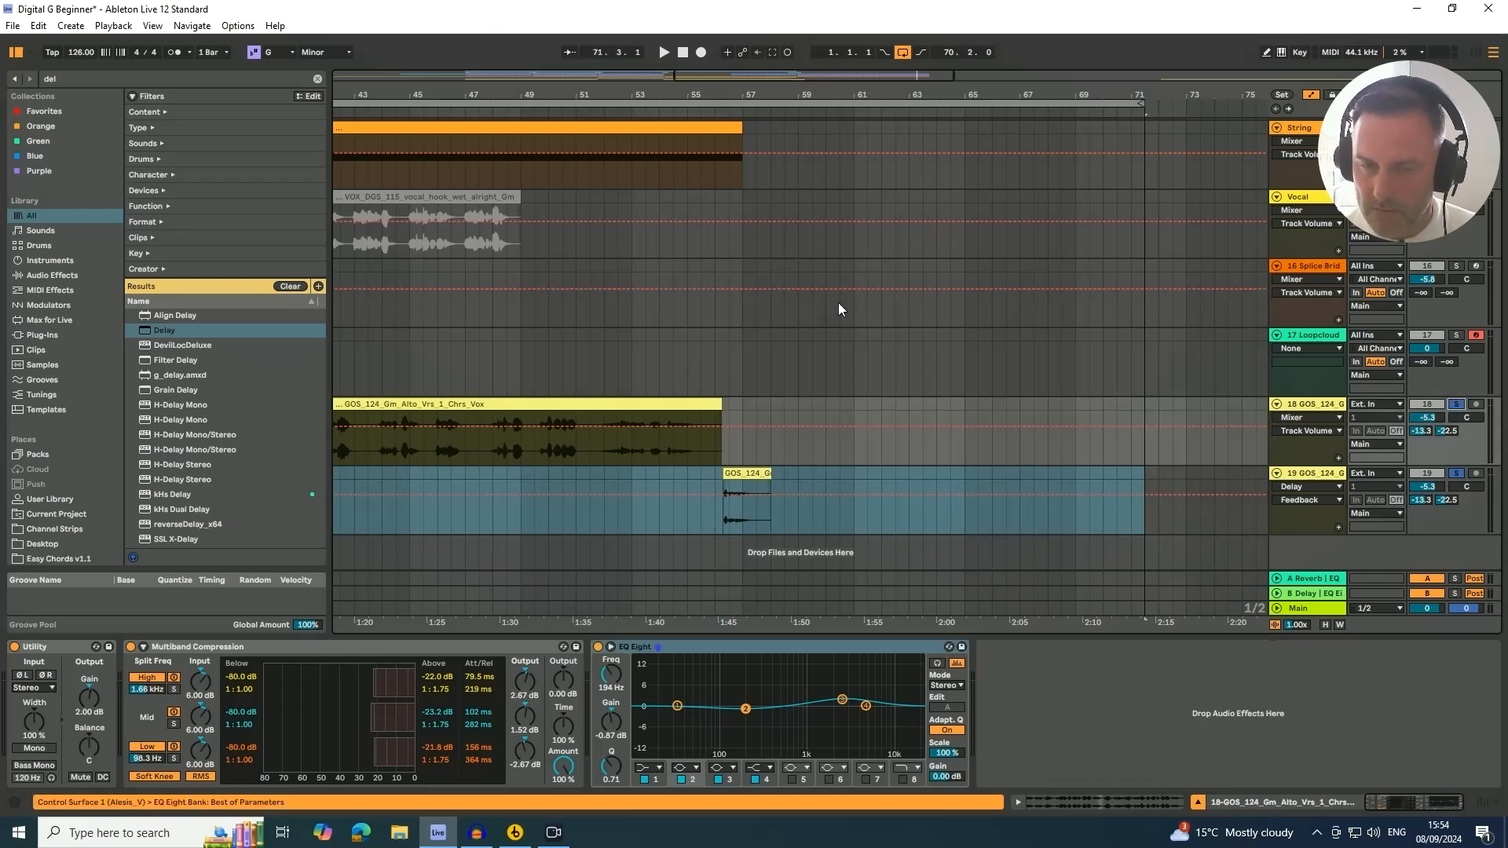
click(646, 111)
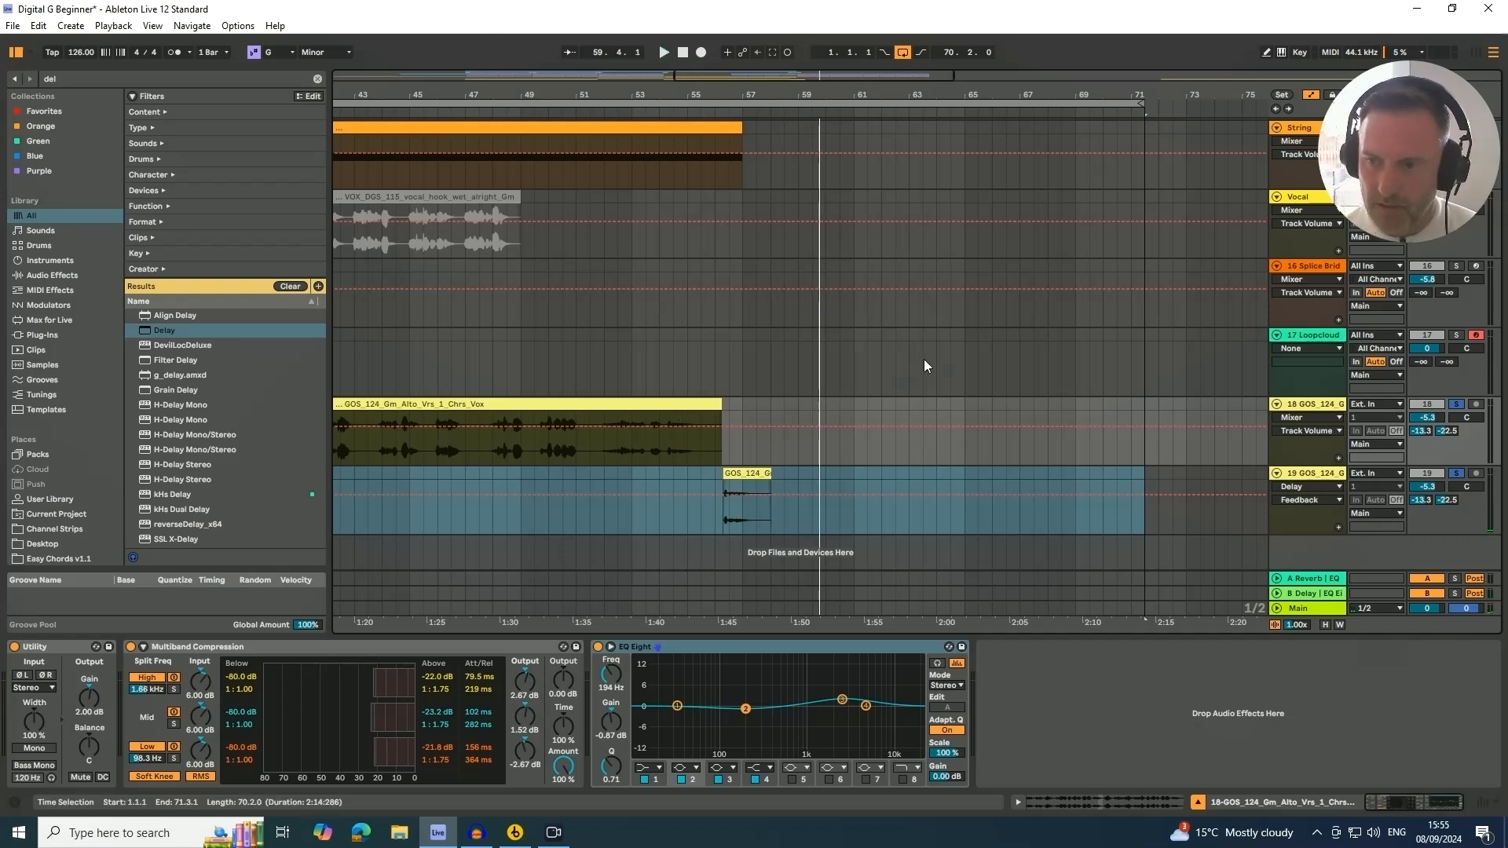
Narrow the Delay's filter to about 1.06 kHz with width 4.75 and set the delay time to 2 sixteenths
click(1295, 485)
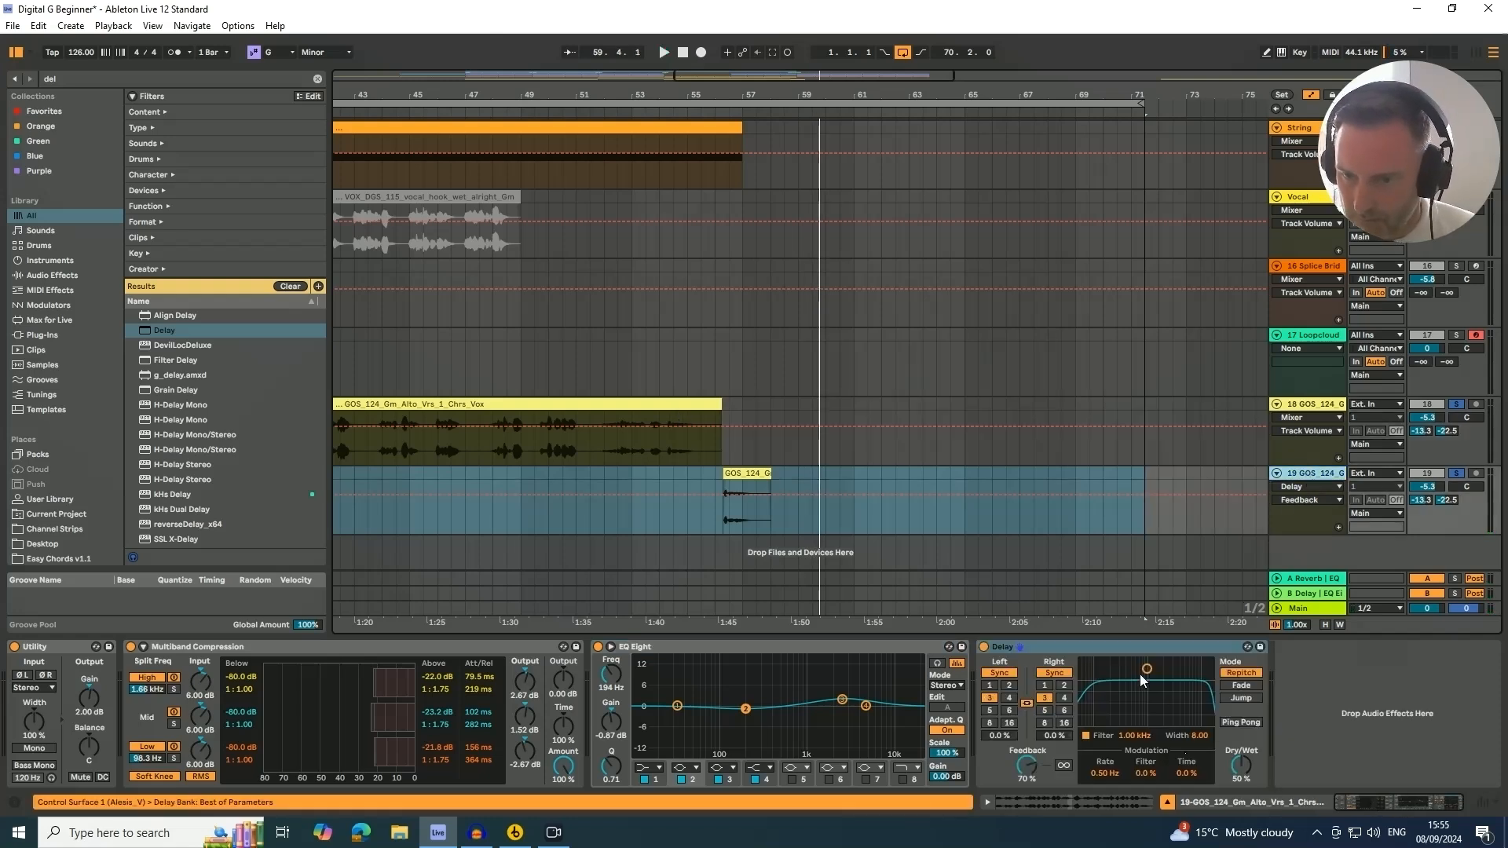
drag(1140, 674, 1151, 688)
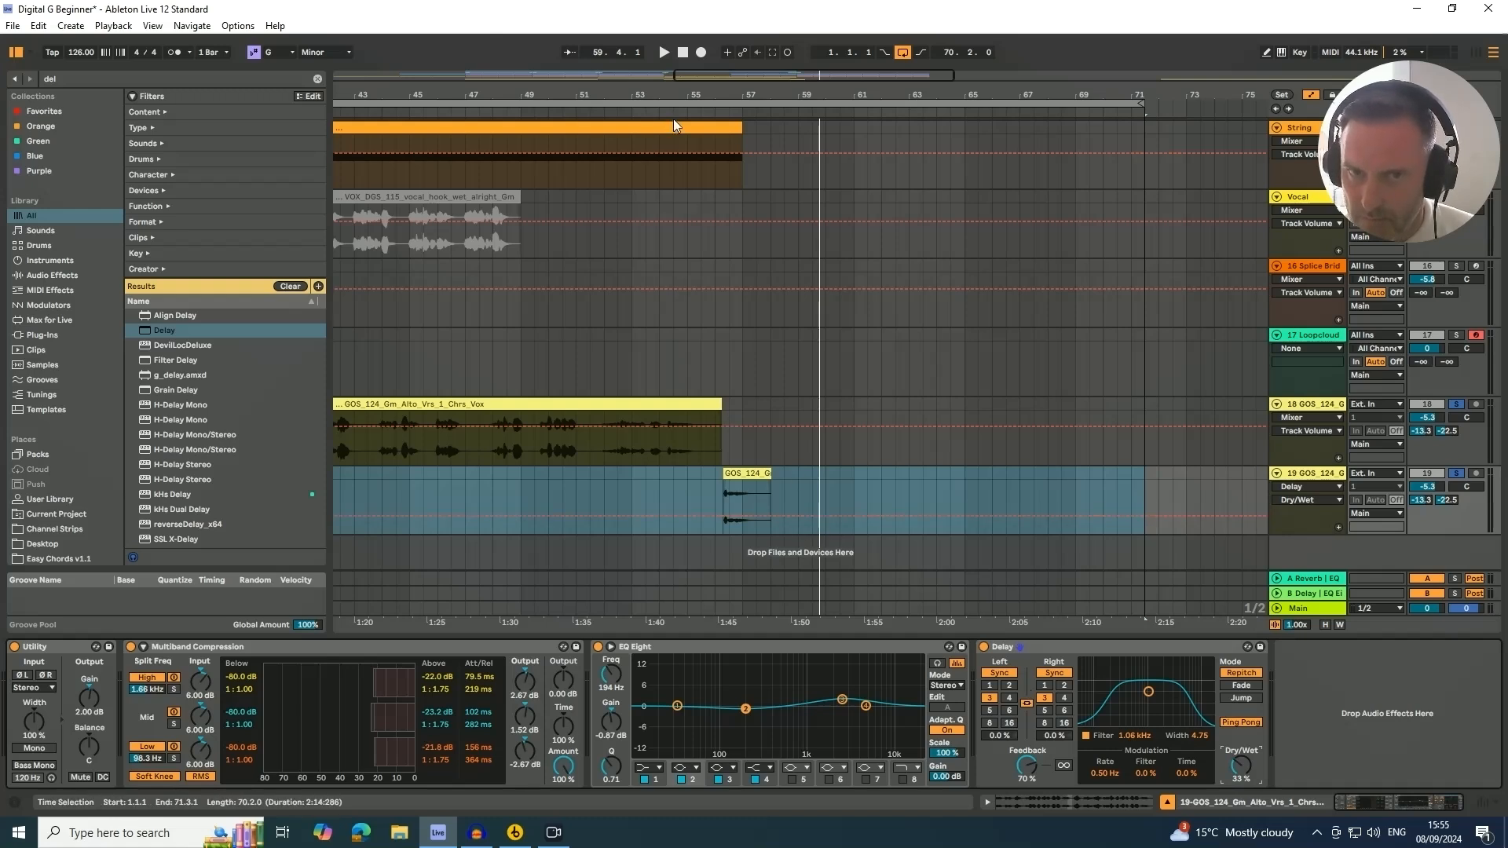
click(1027, 770)
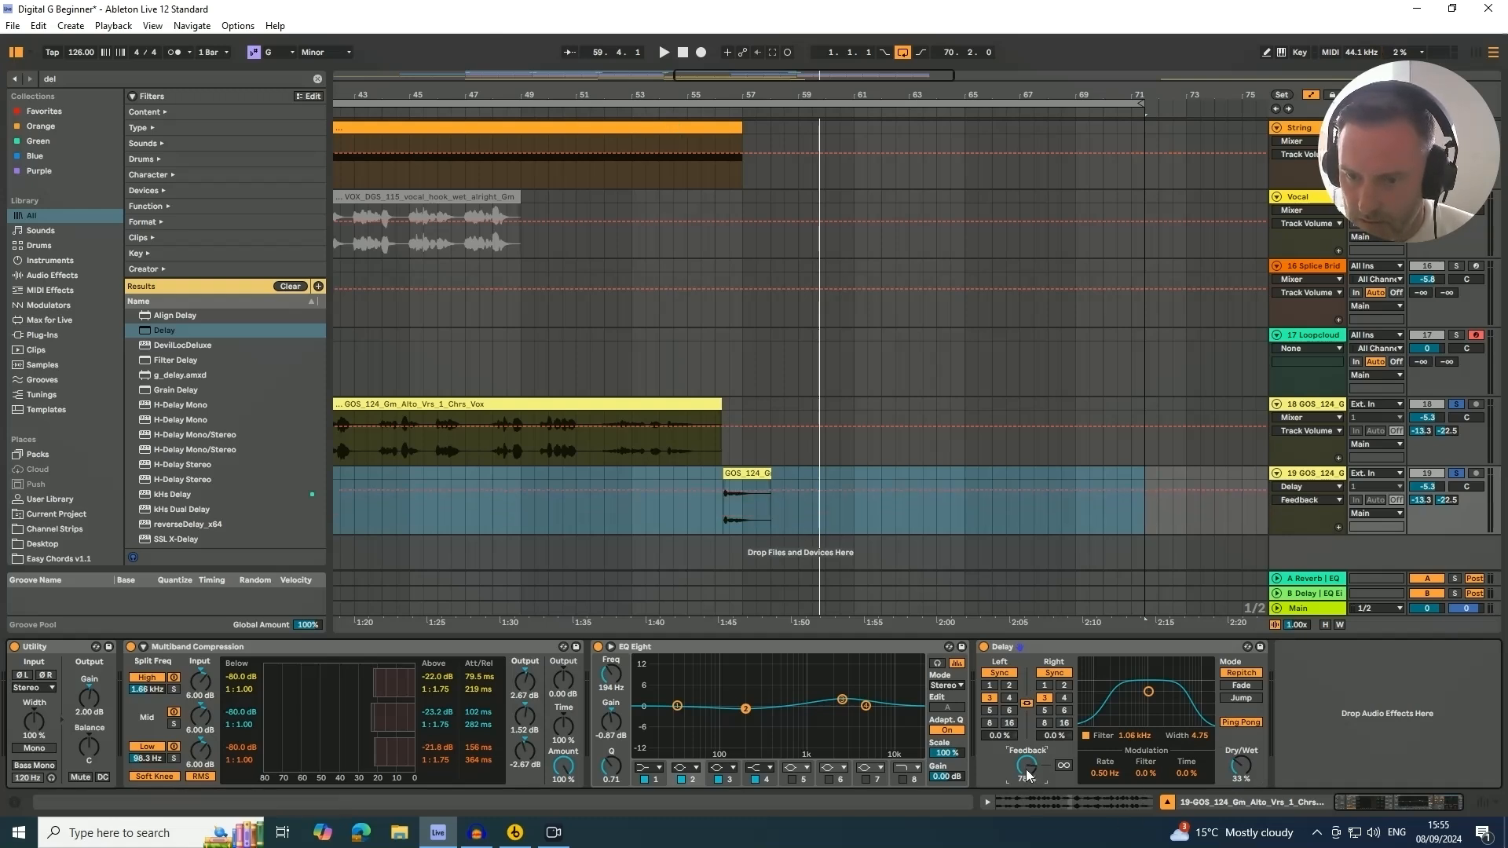
click(646, 112)
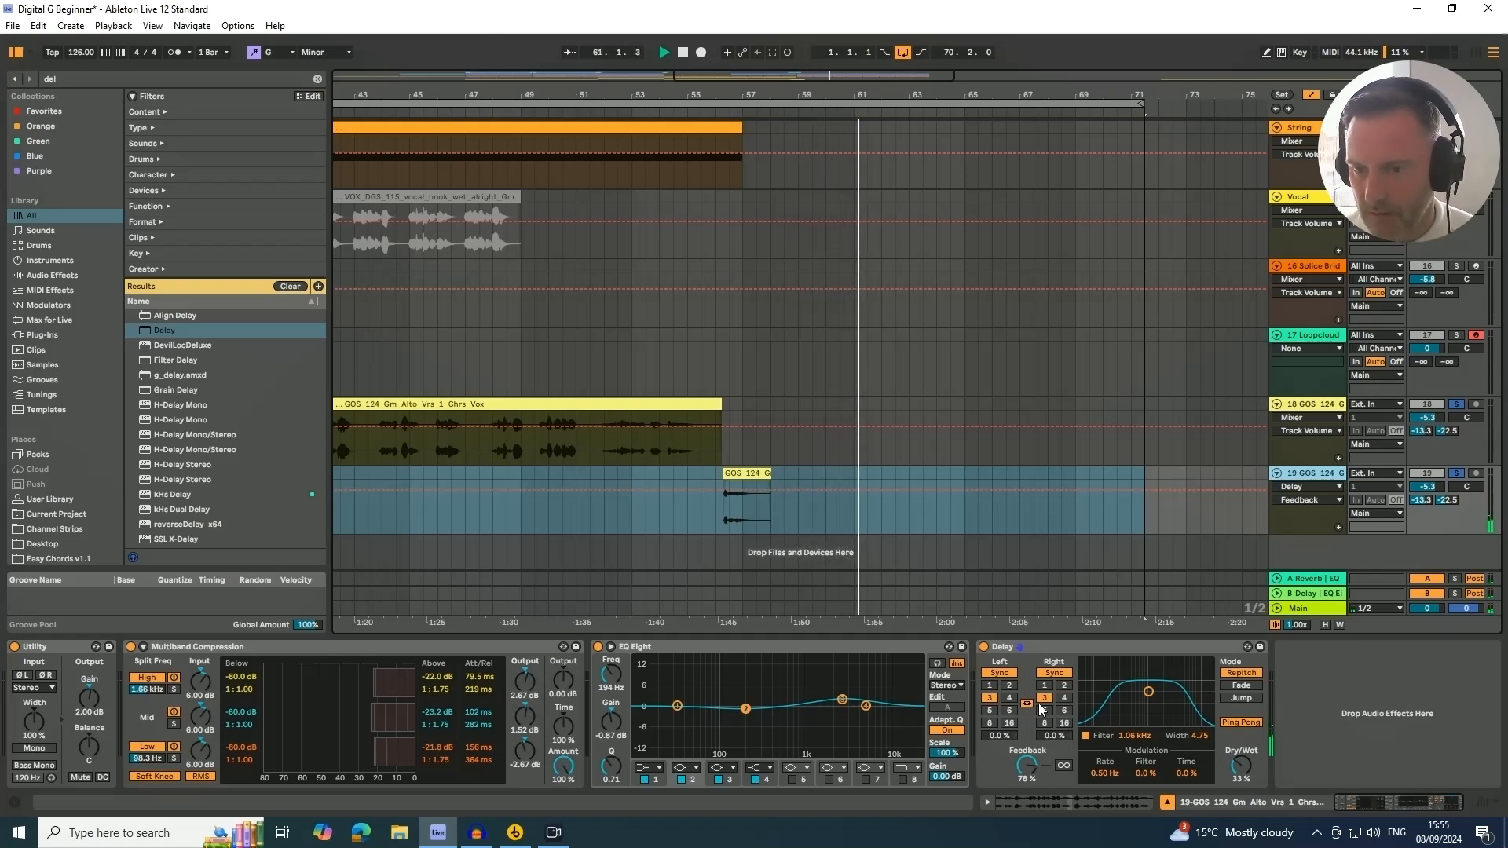
click(1064, 685)
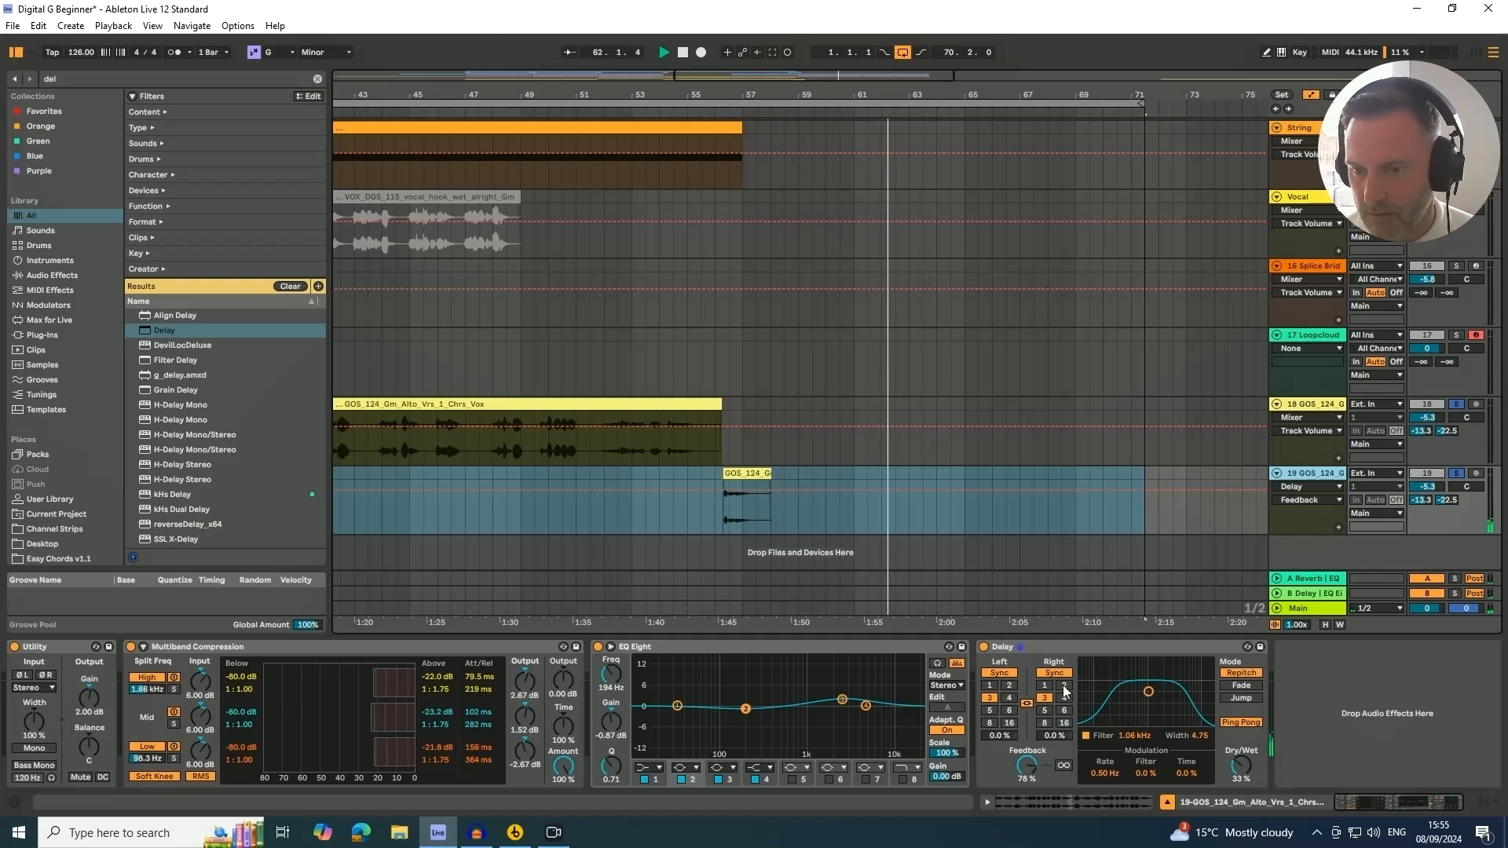
Switch the Delay to Ping Pong mode and audition the pickup from just before bar 57
click(711, 109)
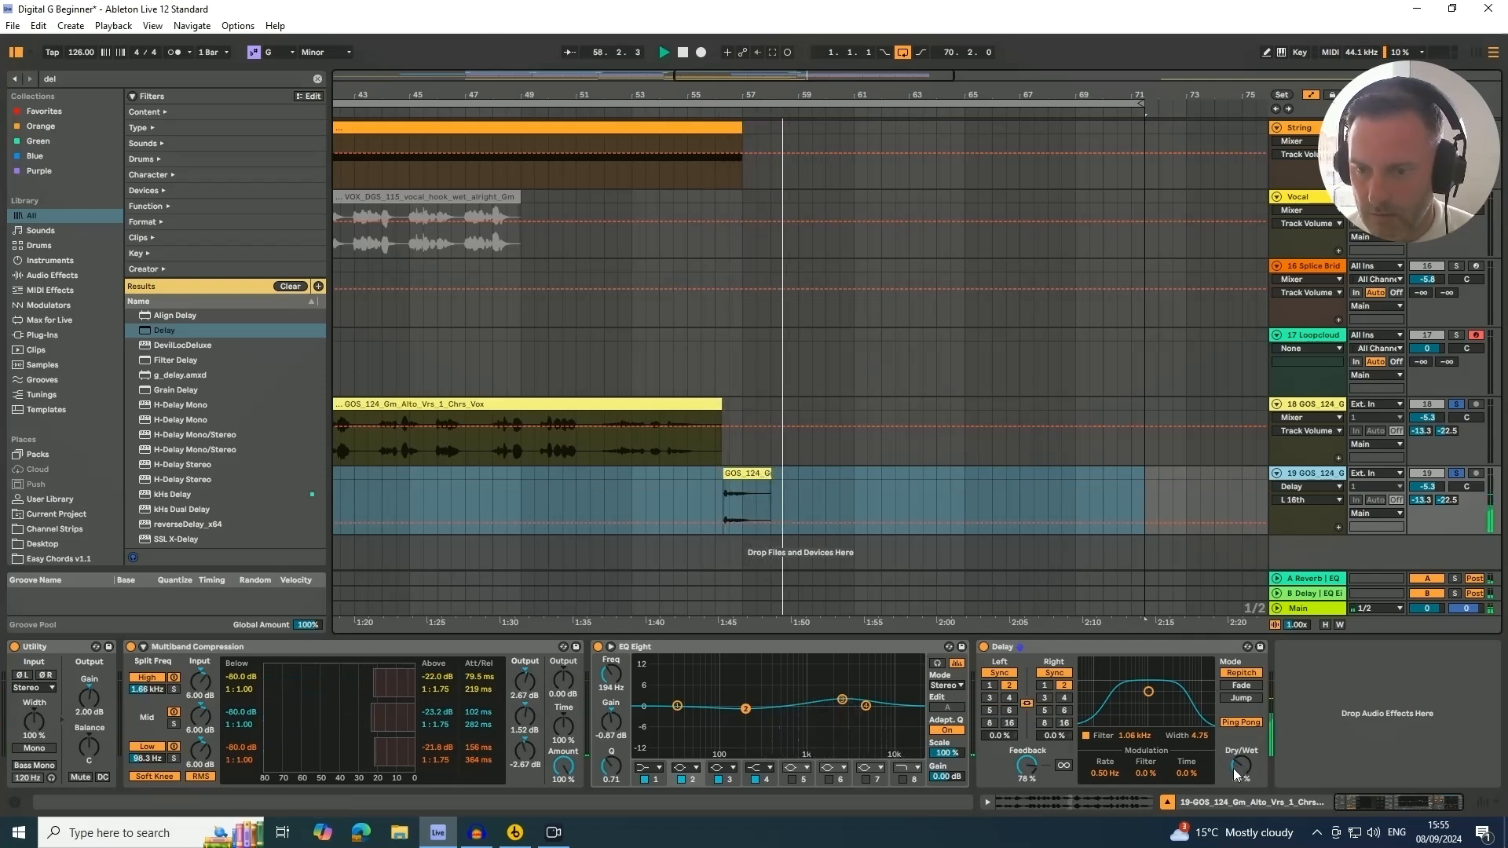
drag(1026, 764, 1029, 772)
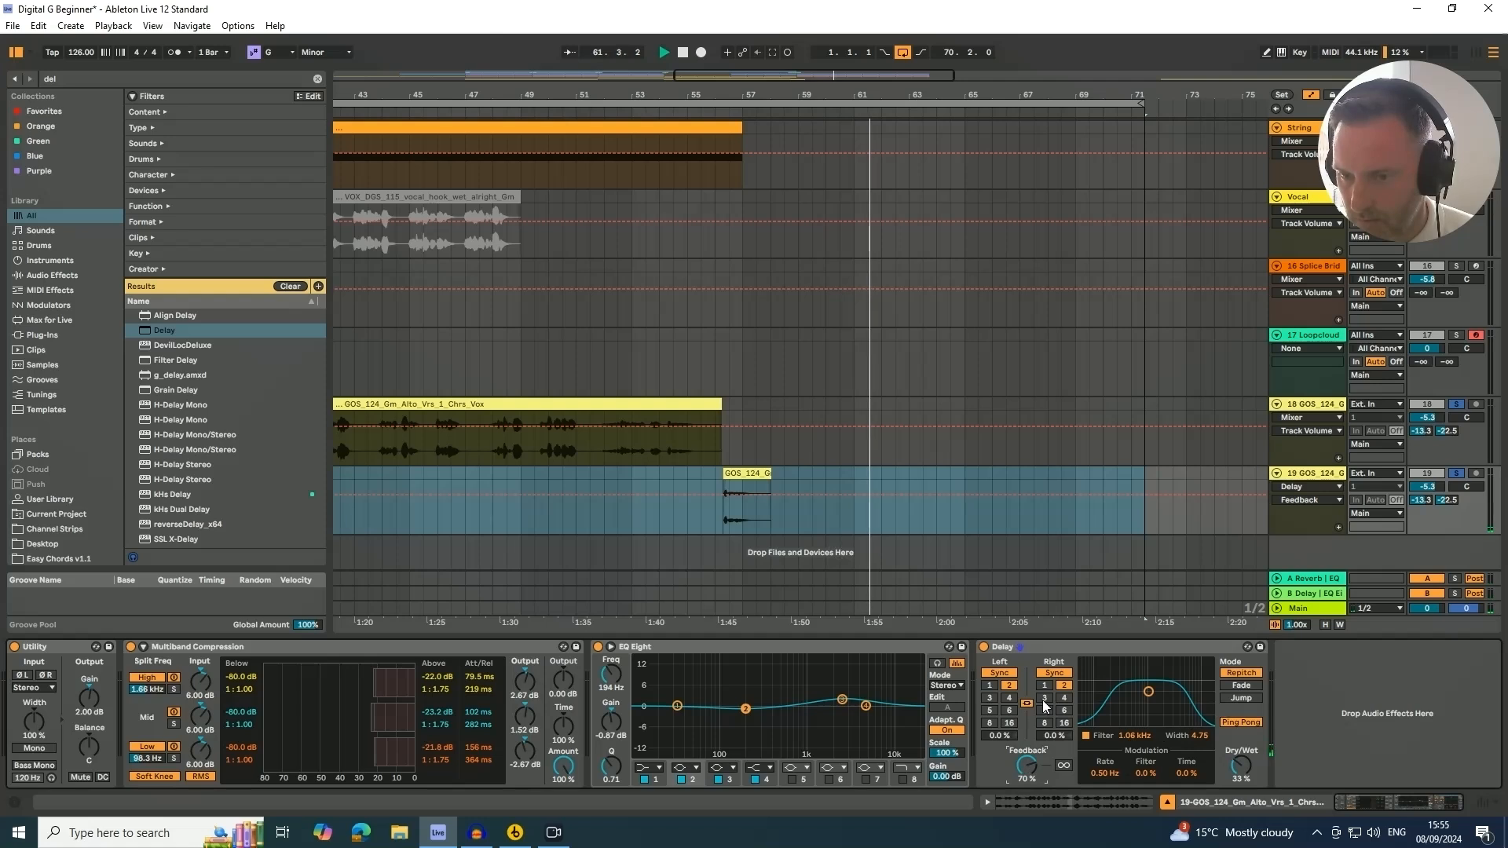
click(1243, 722)
key(space)
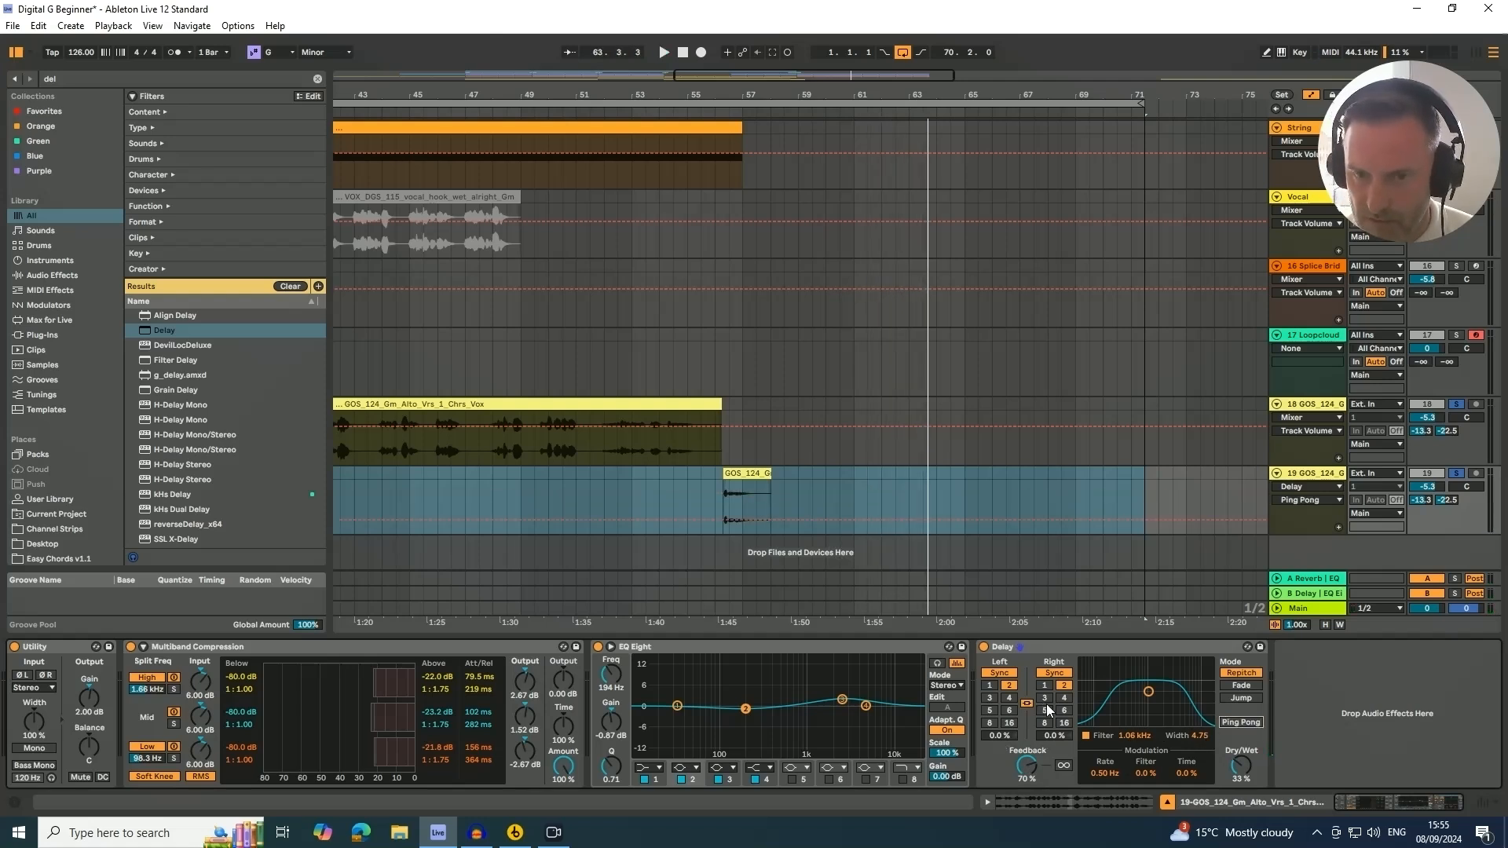
click(701, 440)
key(space)
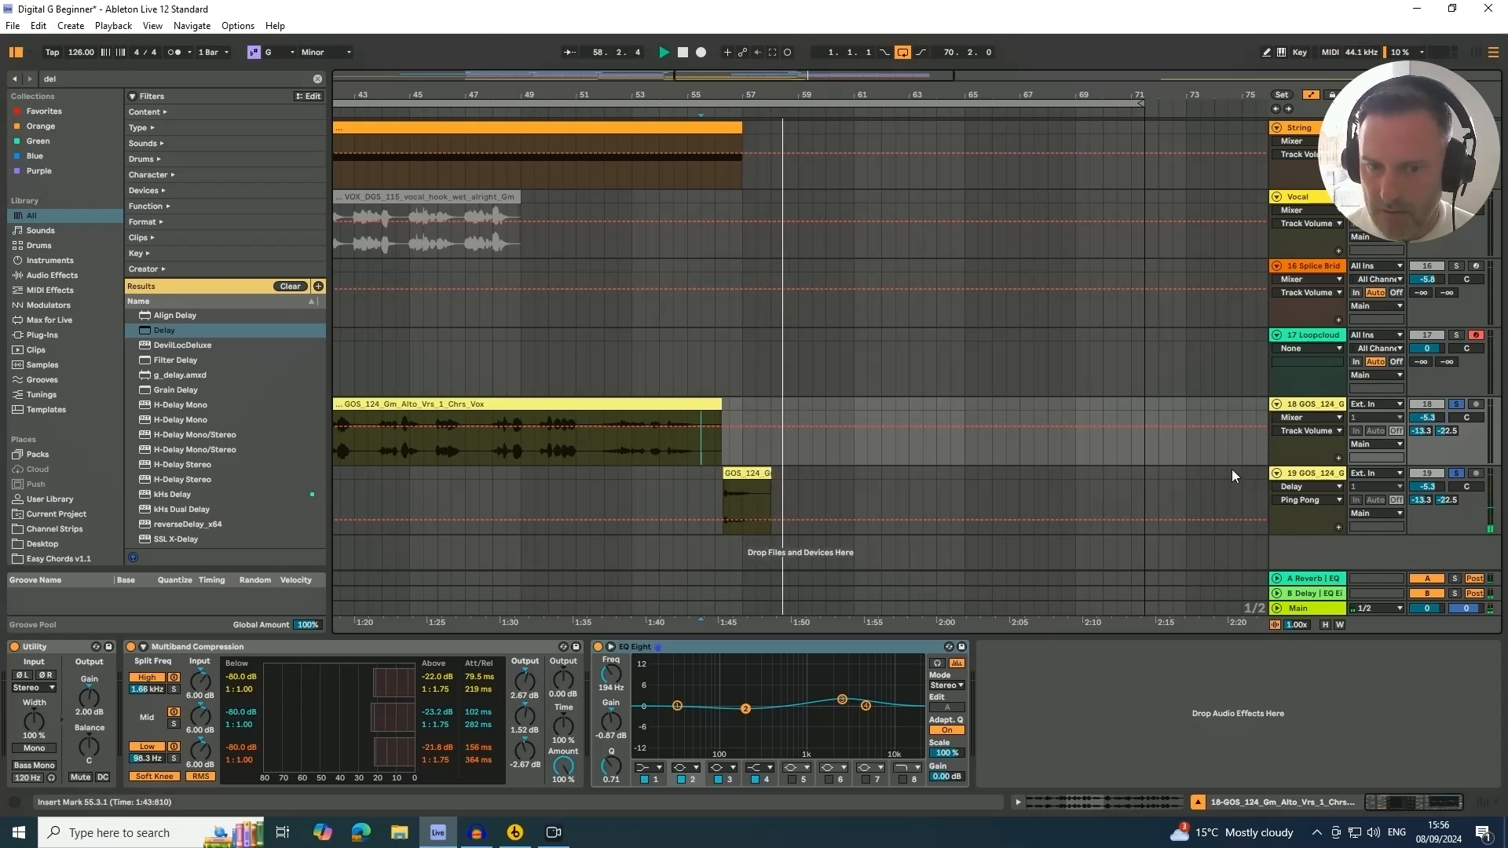
Set the Delay's right channel to 3 sixteenths and release the duplicated GOS track's solo
click(1320, 478)
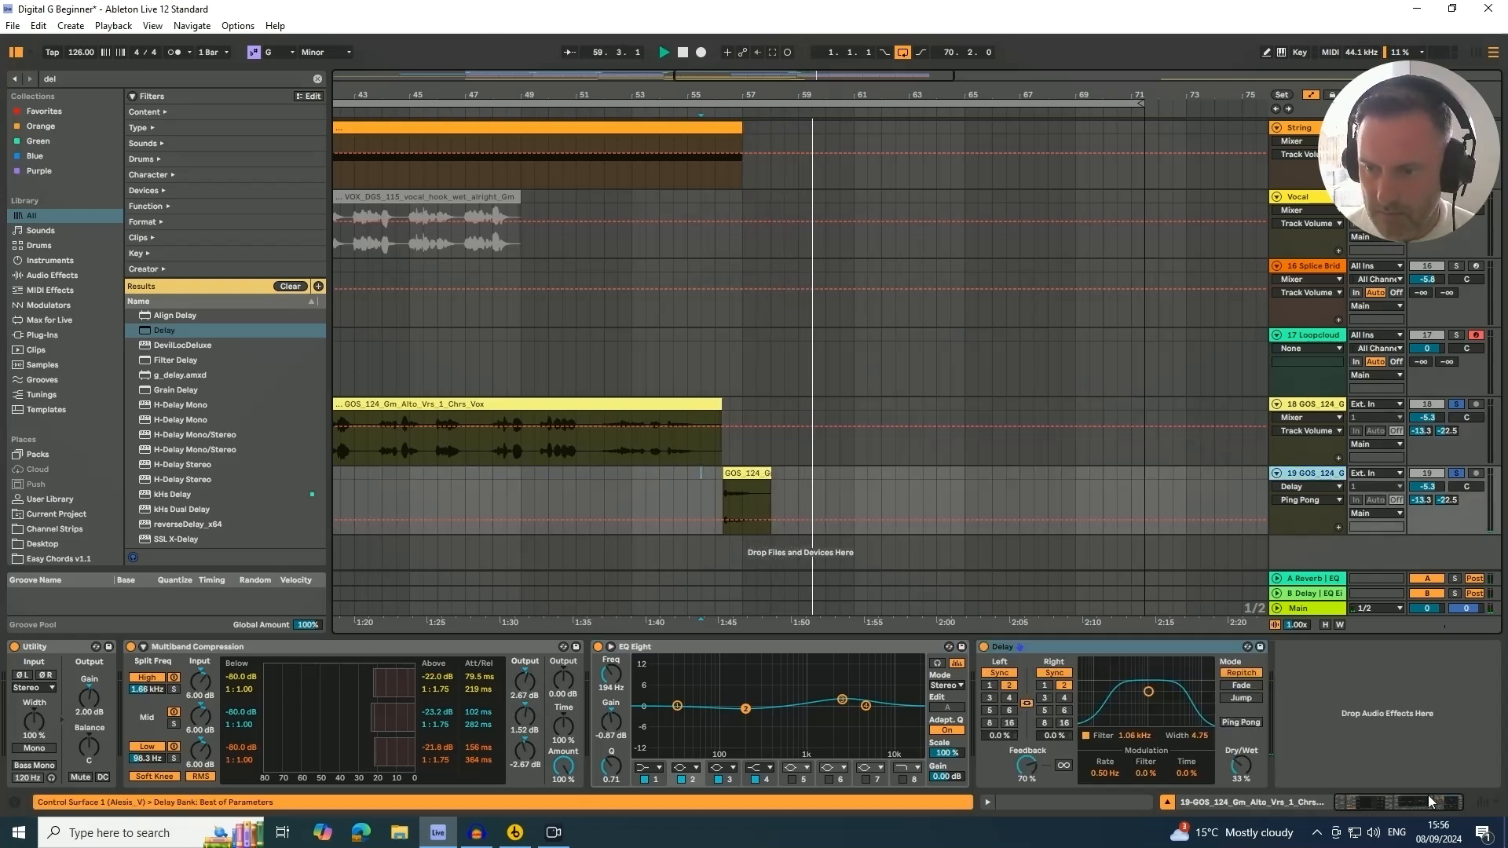
click(1046, 696)
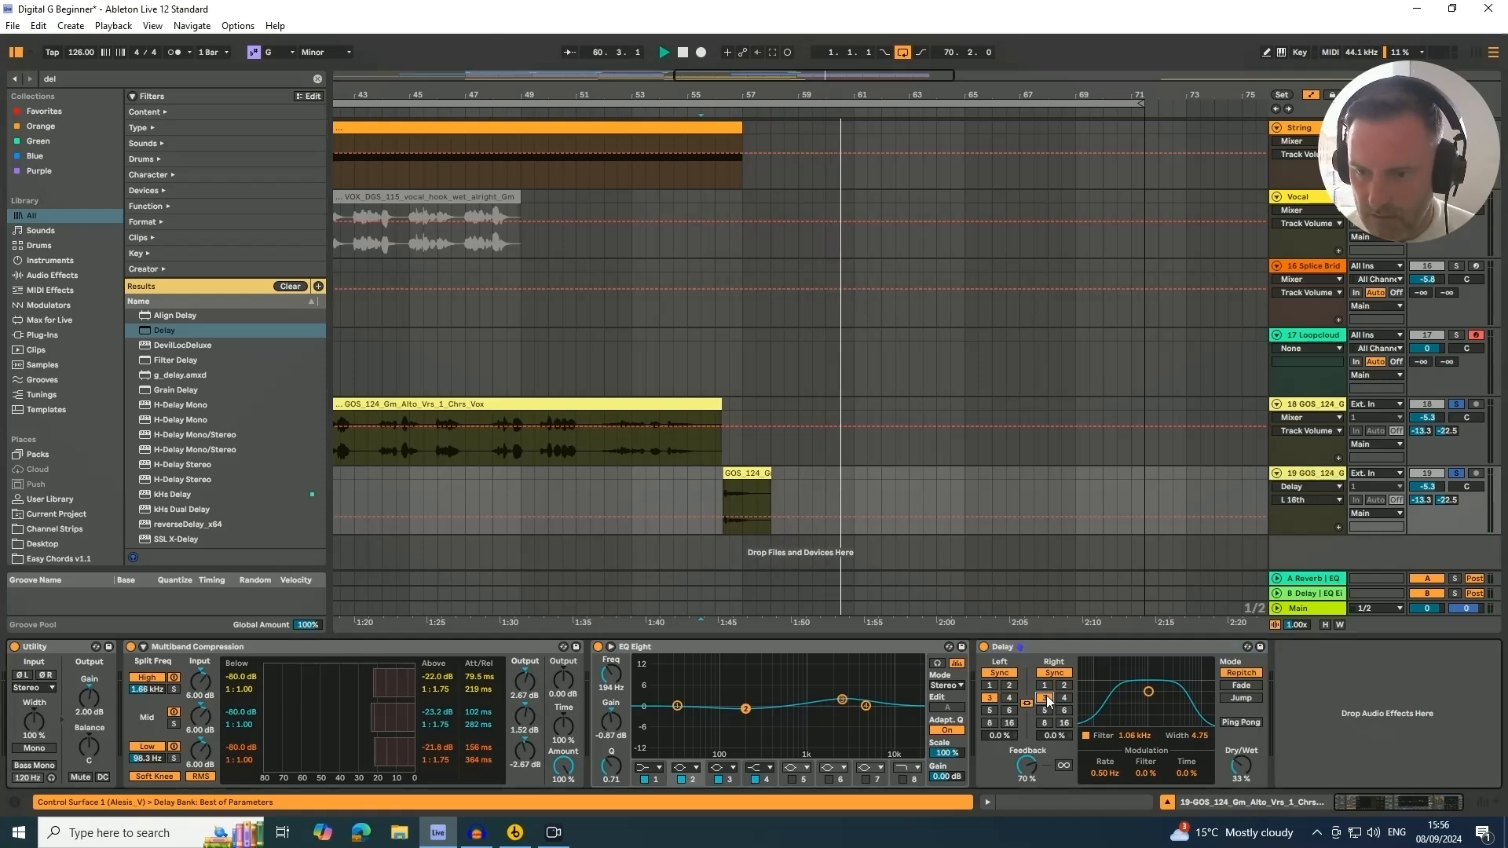
click(700, 481)
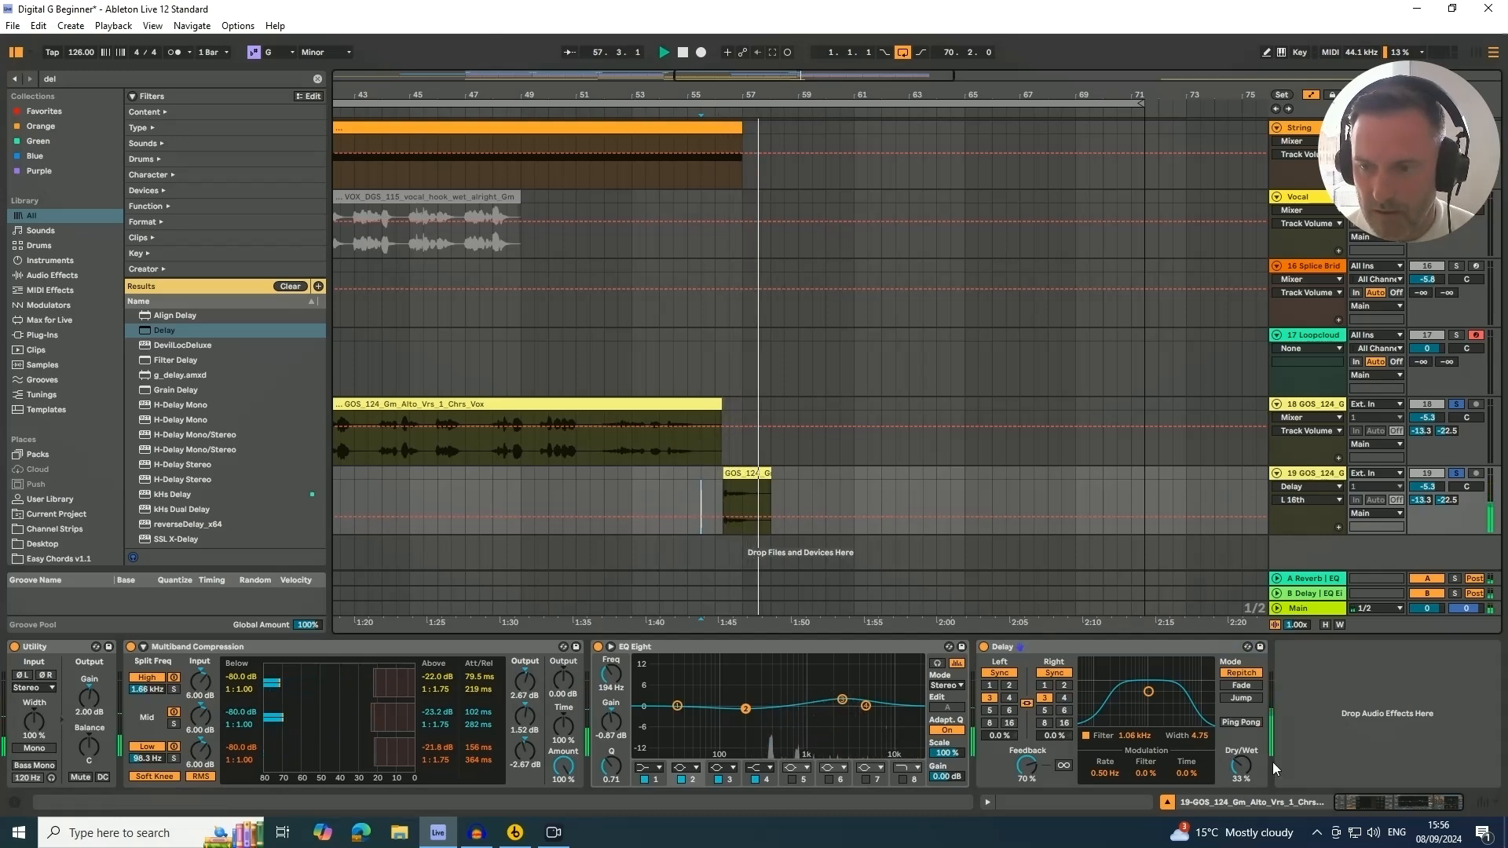
click(1457, 474)
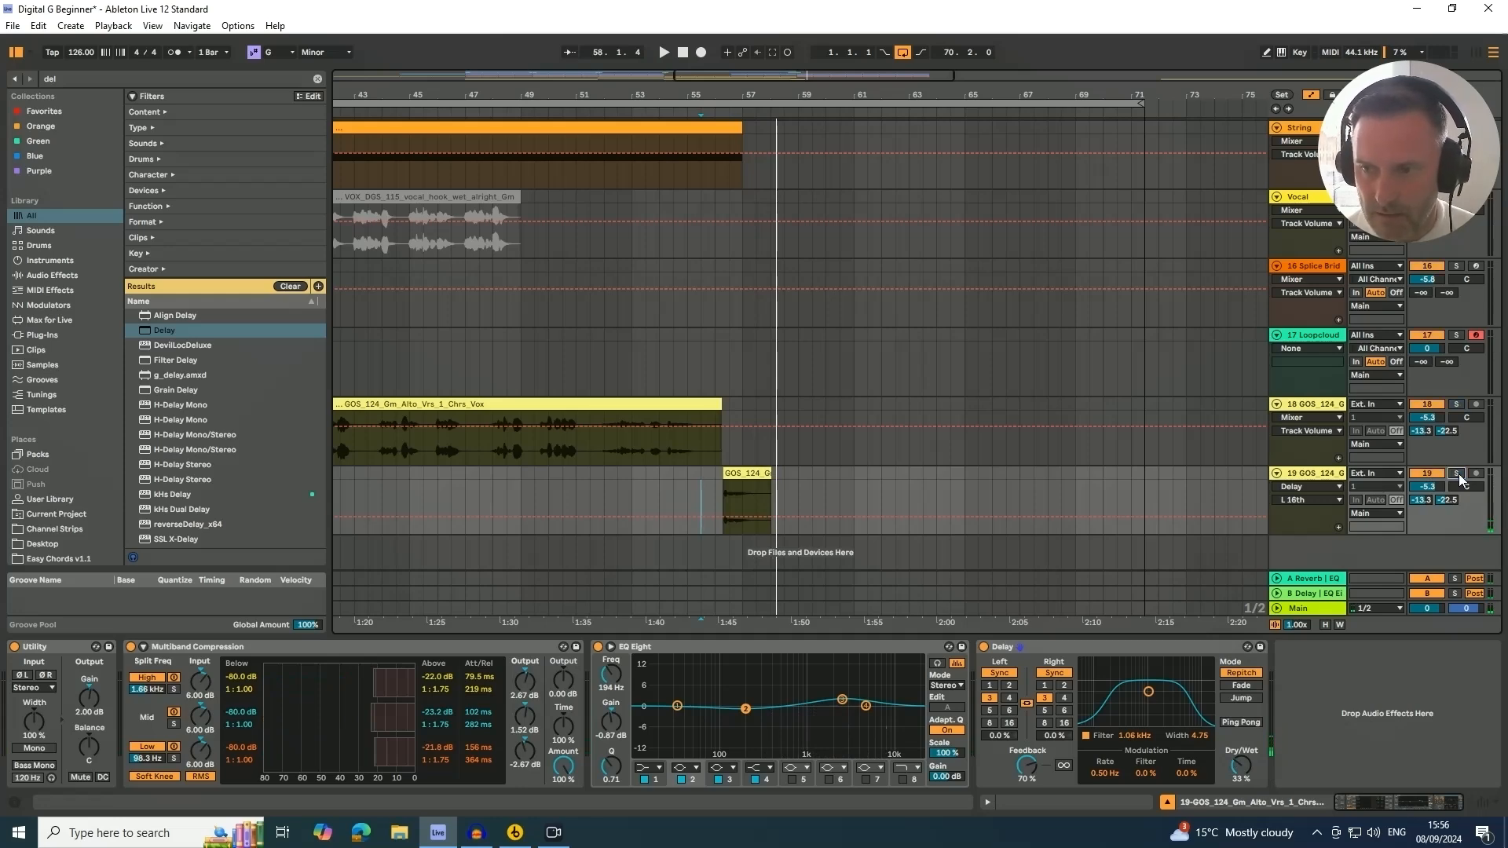
Extend the SC sidechain kick clip so it runs to bar 109
drag(628, 90, 628, 47)
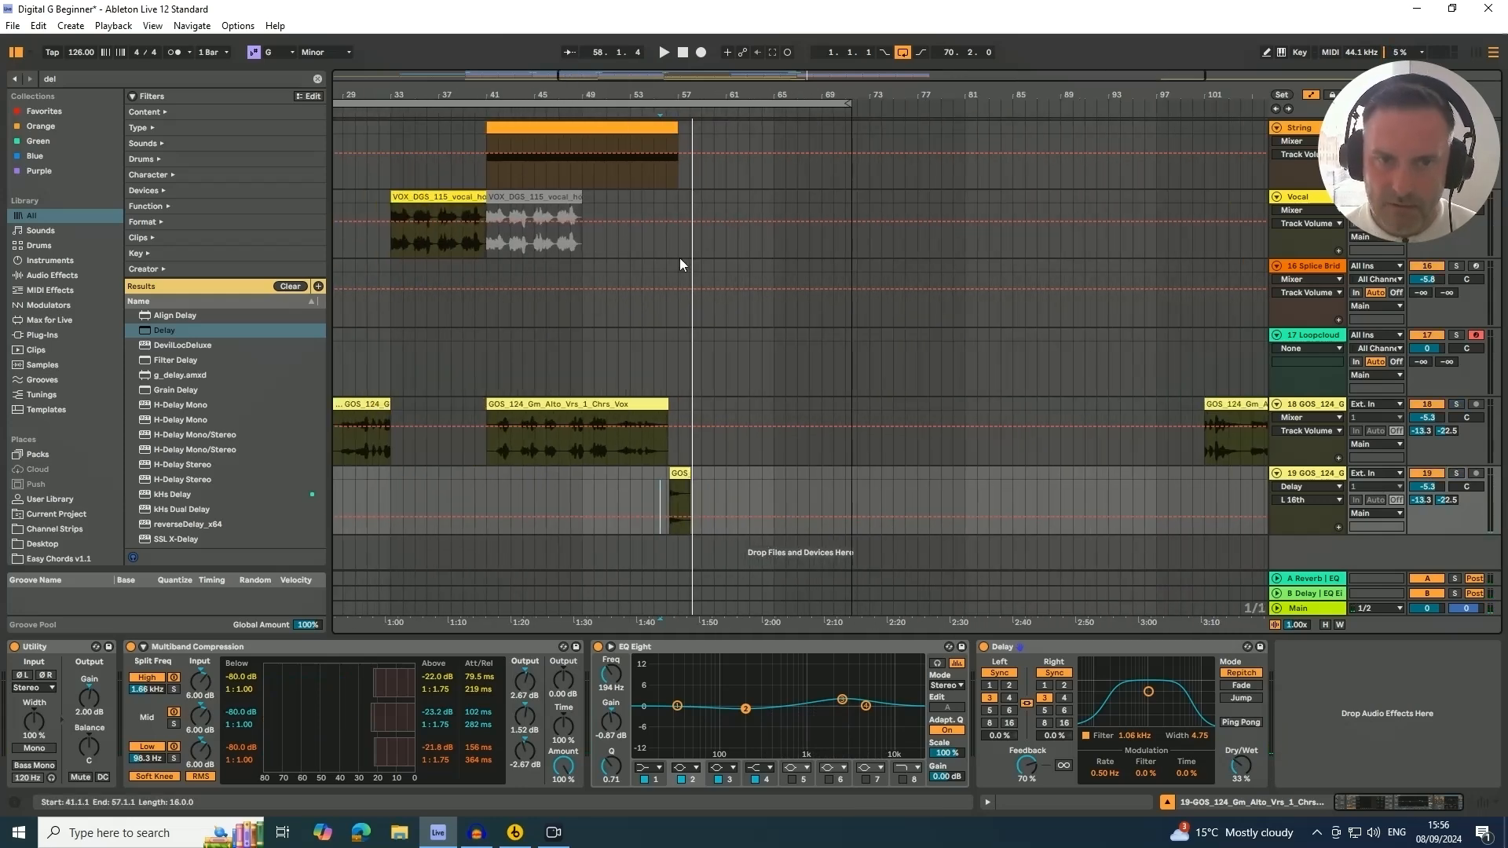
scroll(738, 337, up, 5)
scroll(738, 337, up, 10)
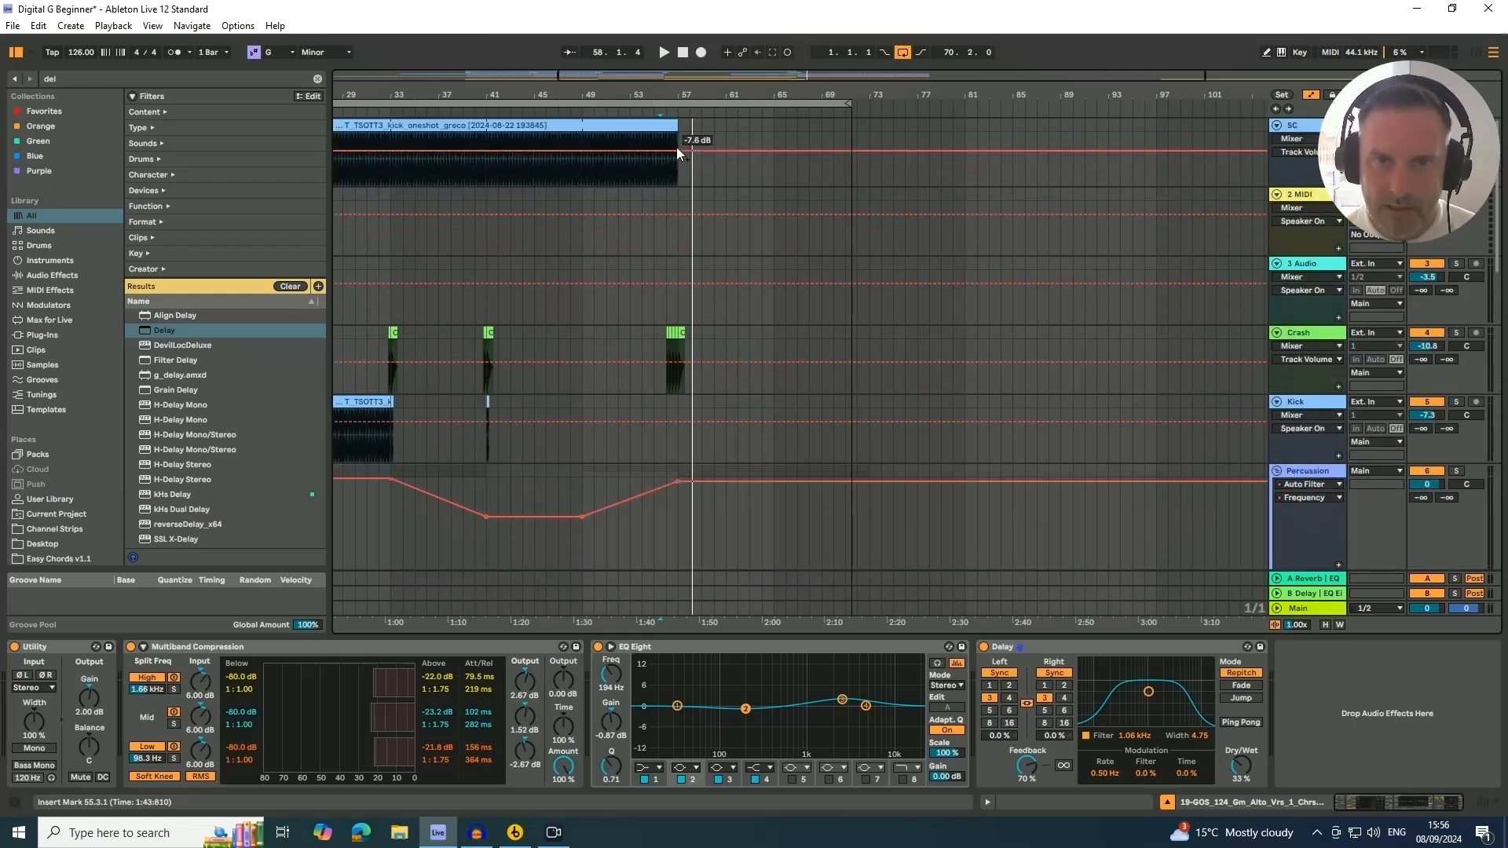
drag(677, 149, 1184, 179)
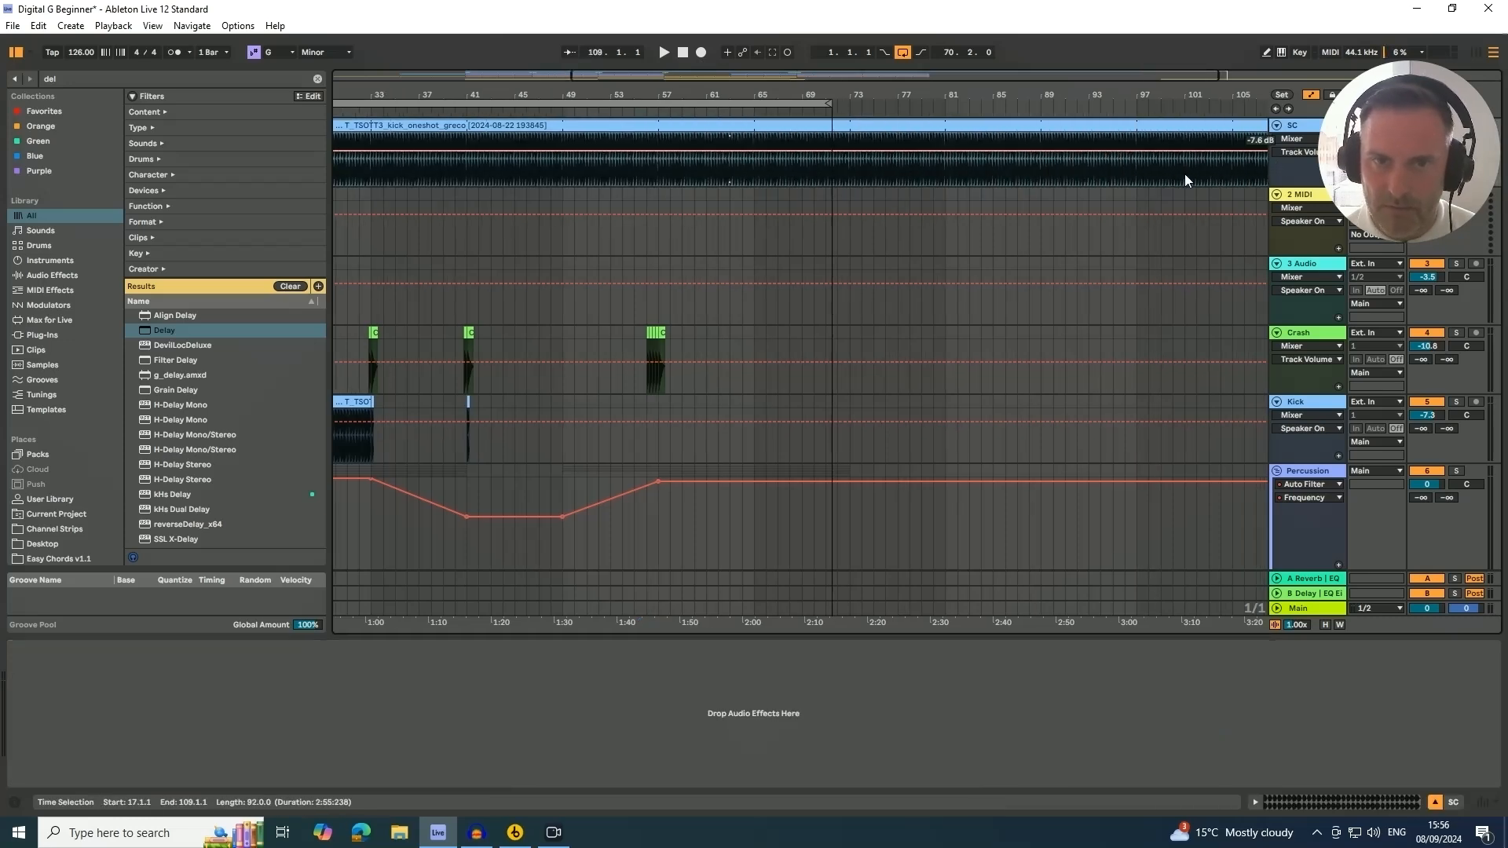
Copy the Kick track's clip from bar 17 to bar 57
drag(664, 76, 664, 39)
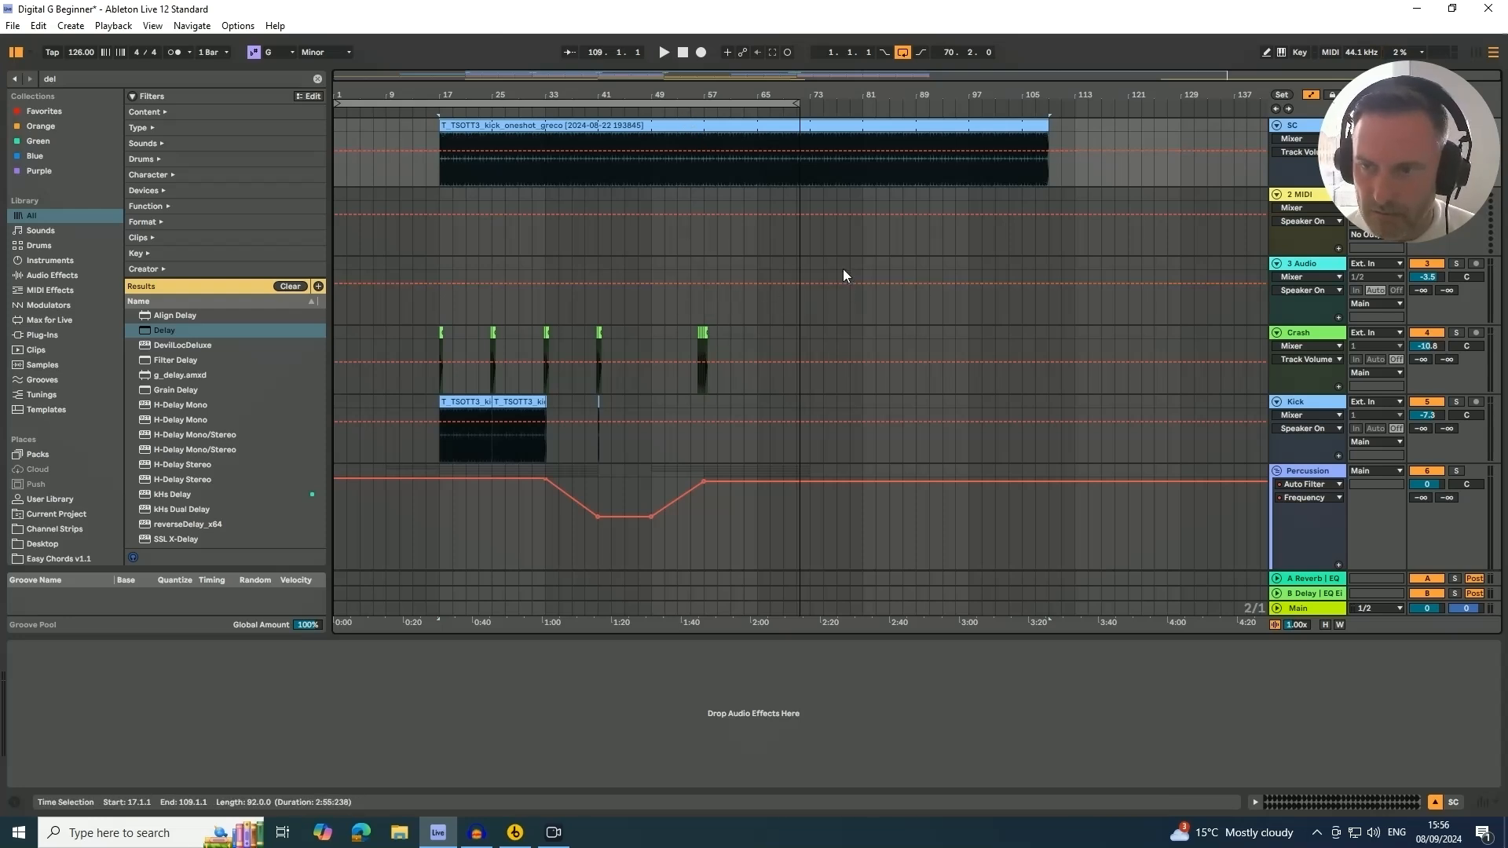
scroll(818, 271, down, 3)
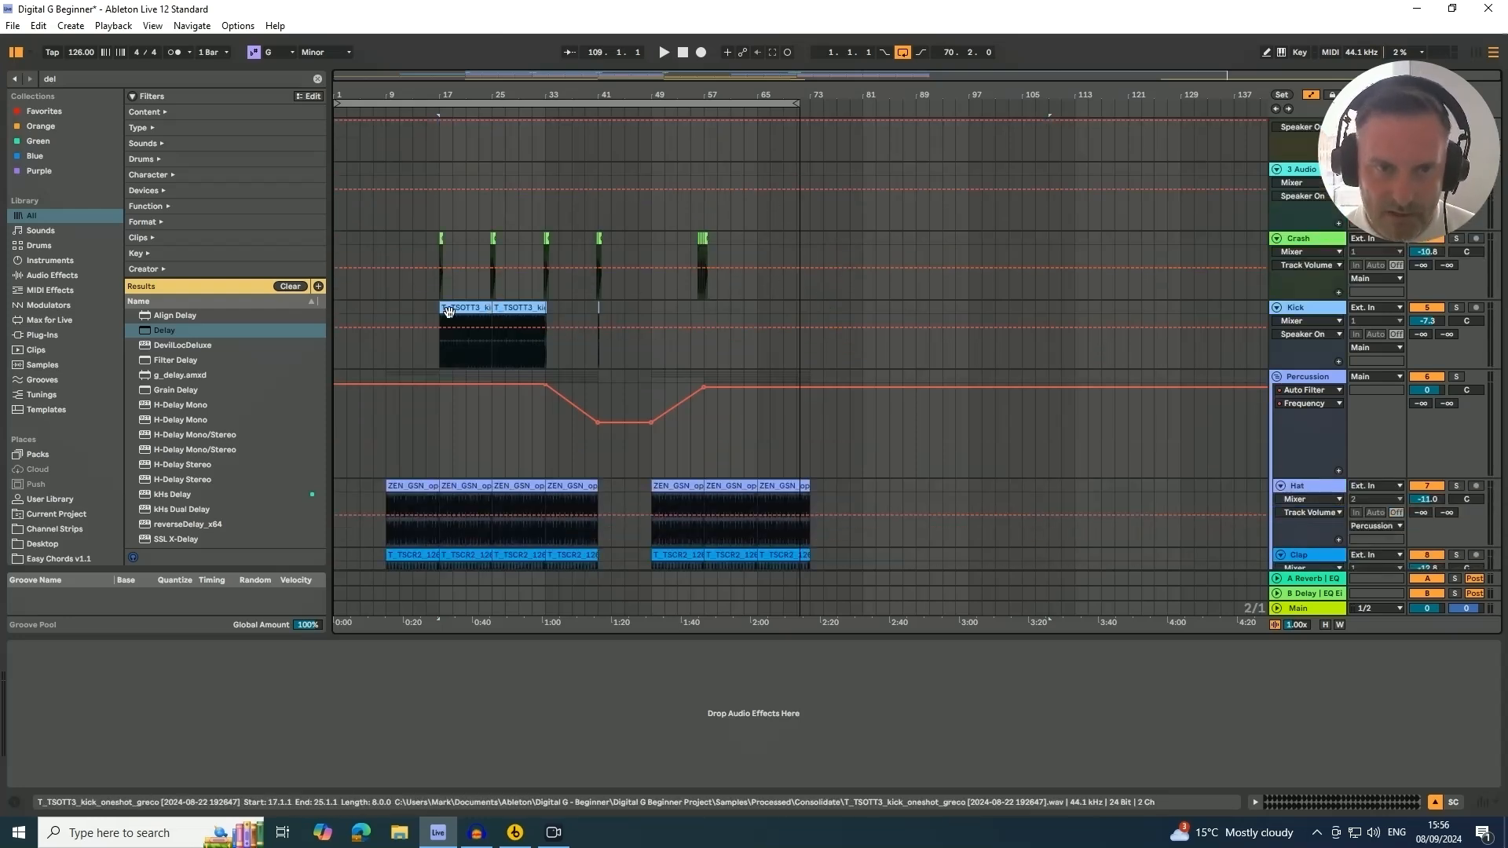
click(454, 308)
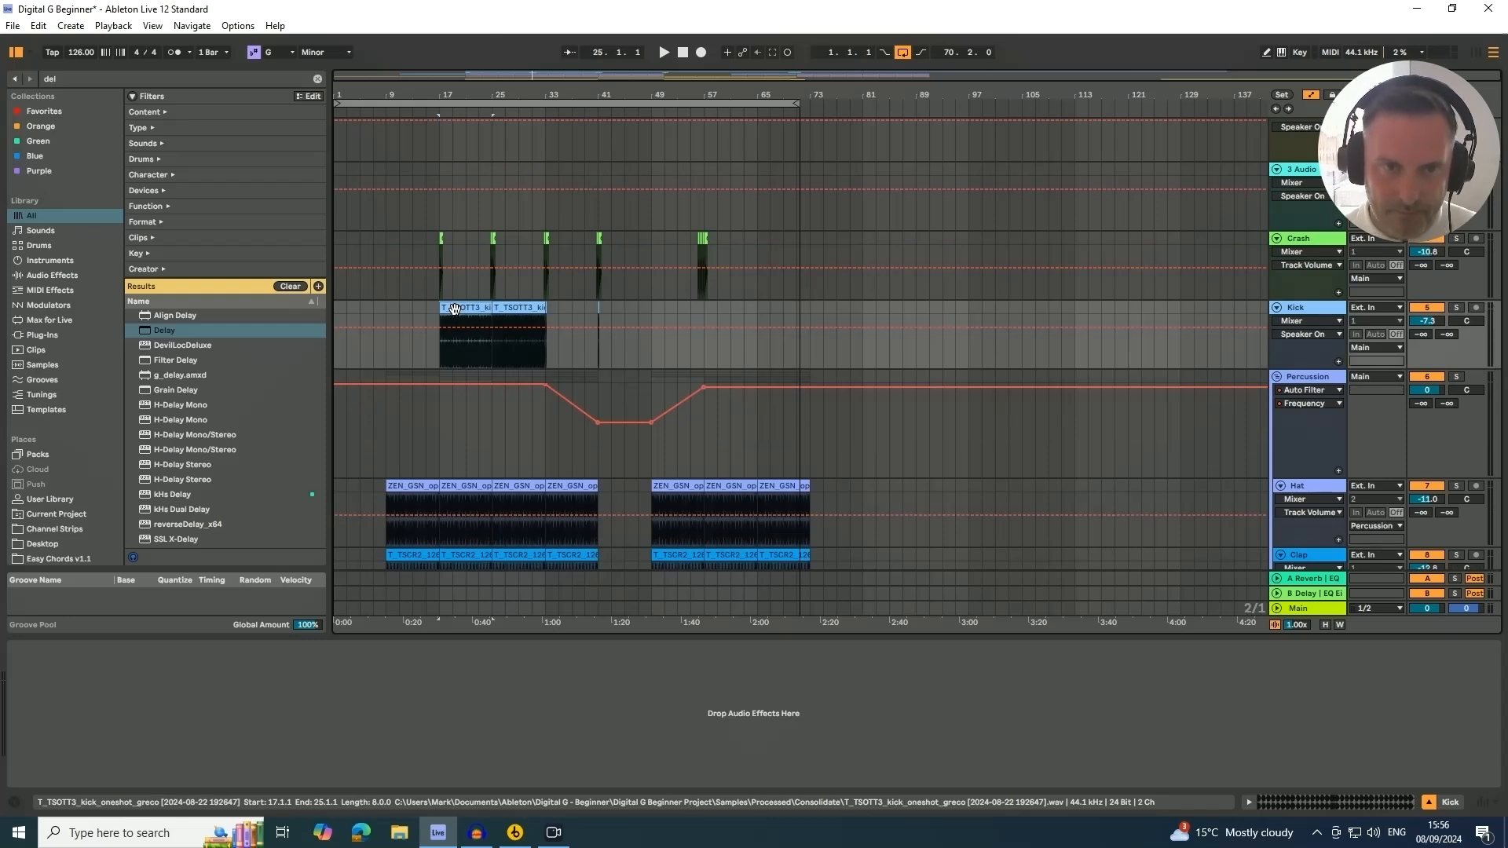
drag(454, 308, 722, 318)
mouse_move(721, 94)
mouse_down()
mouse_move(721, 193)
mouse_move(731, 86)
mouse_move(749, 97)
mouse_up()
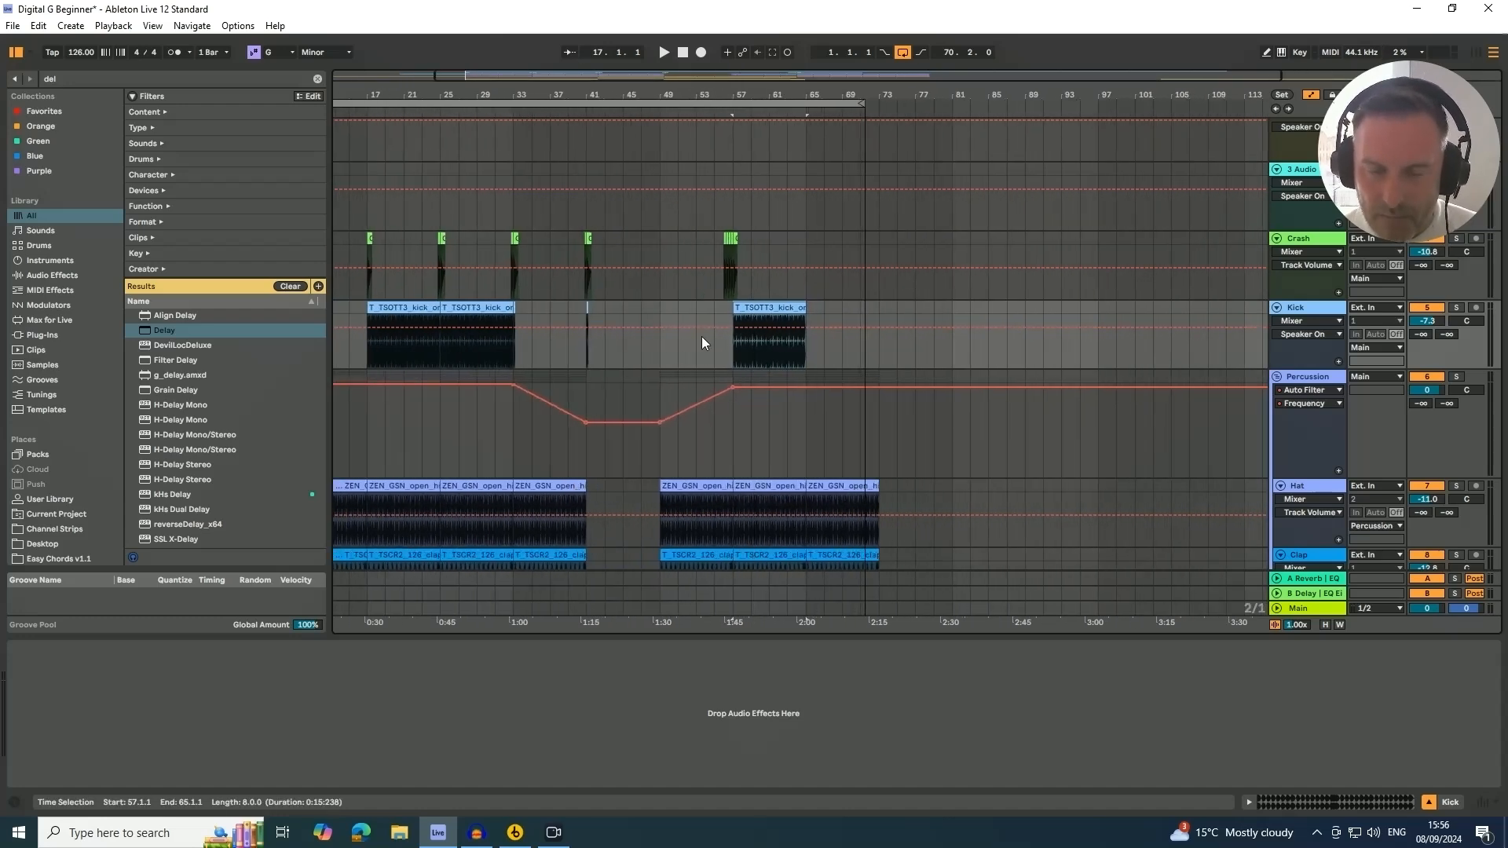
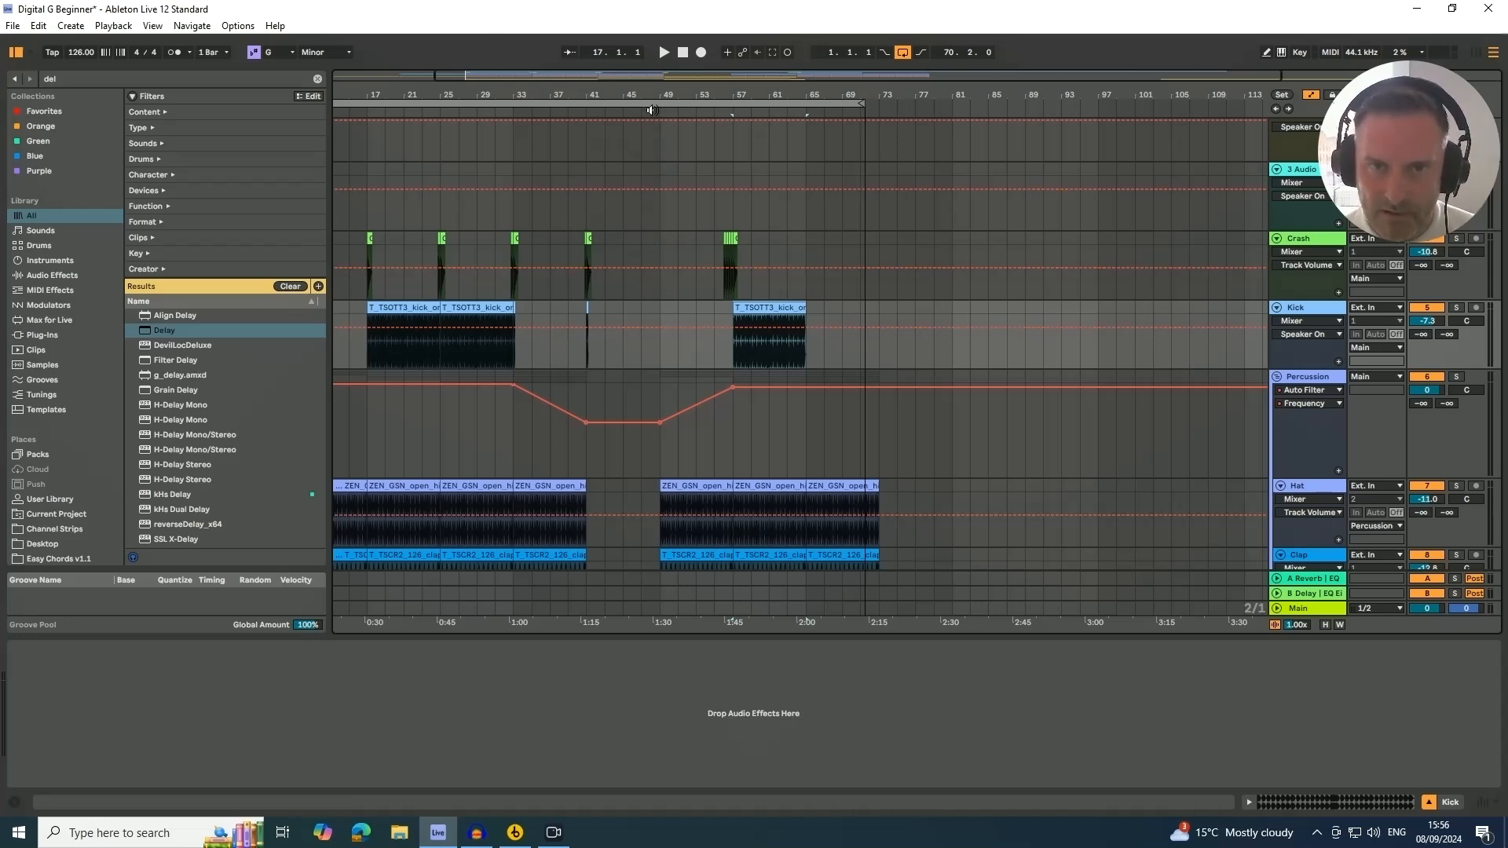
Play the arrangement from around bar 41 and review the tracks while it plays
click(577, 111)
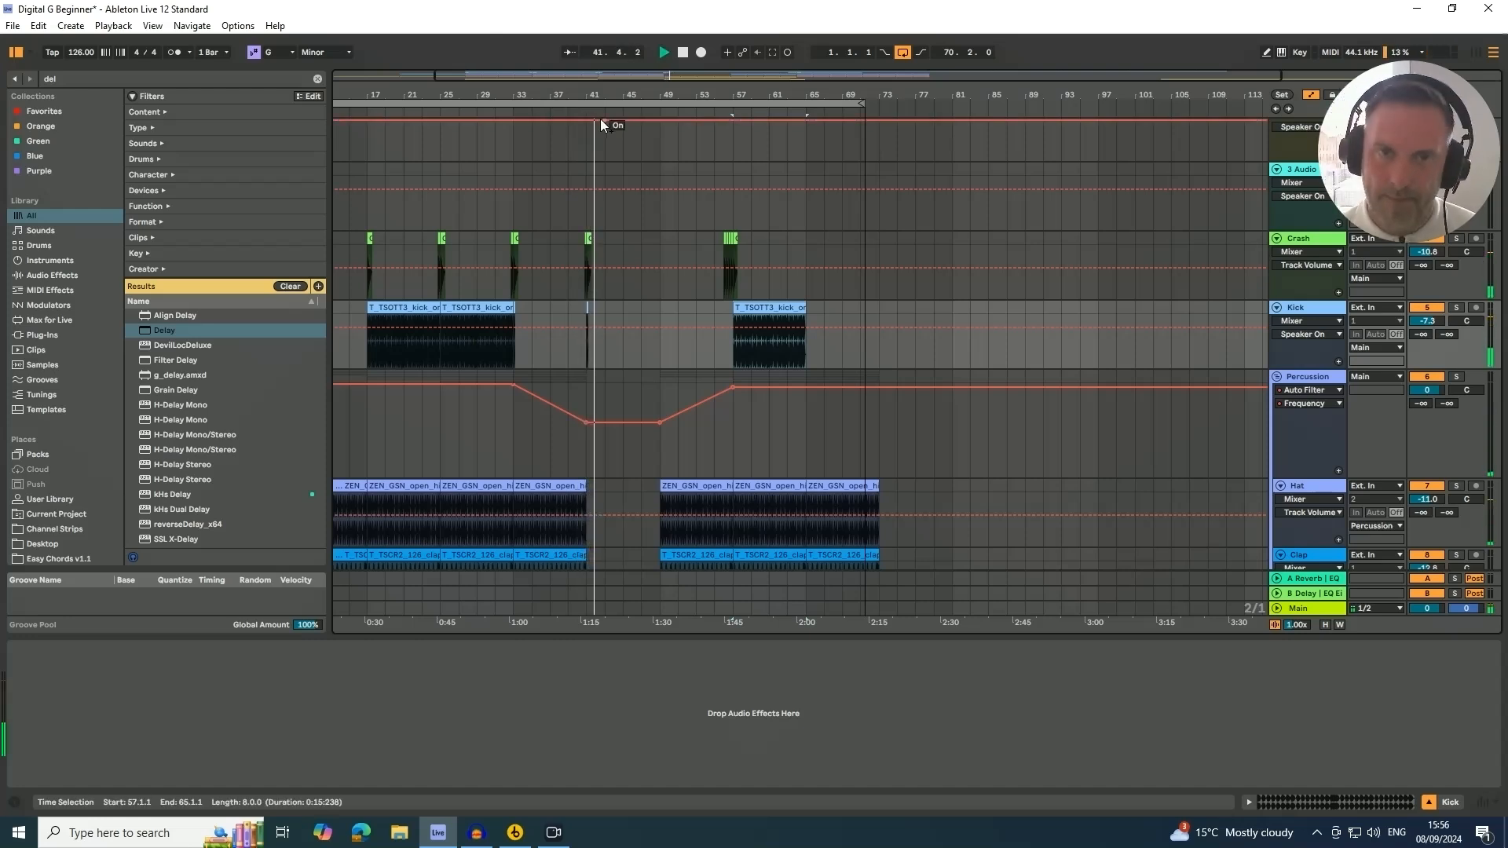
drag(592, 93, 599, 85)
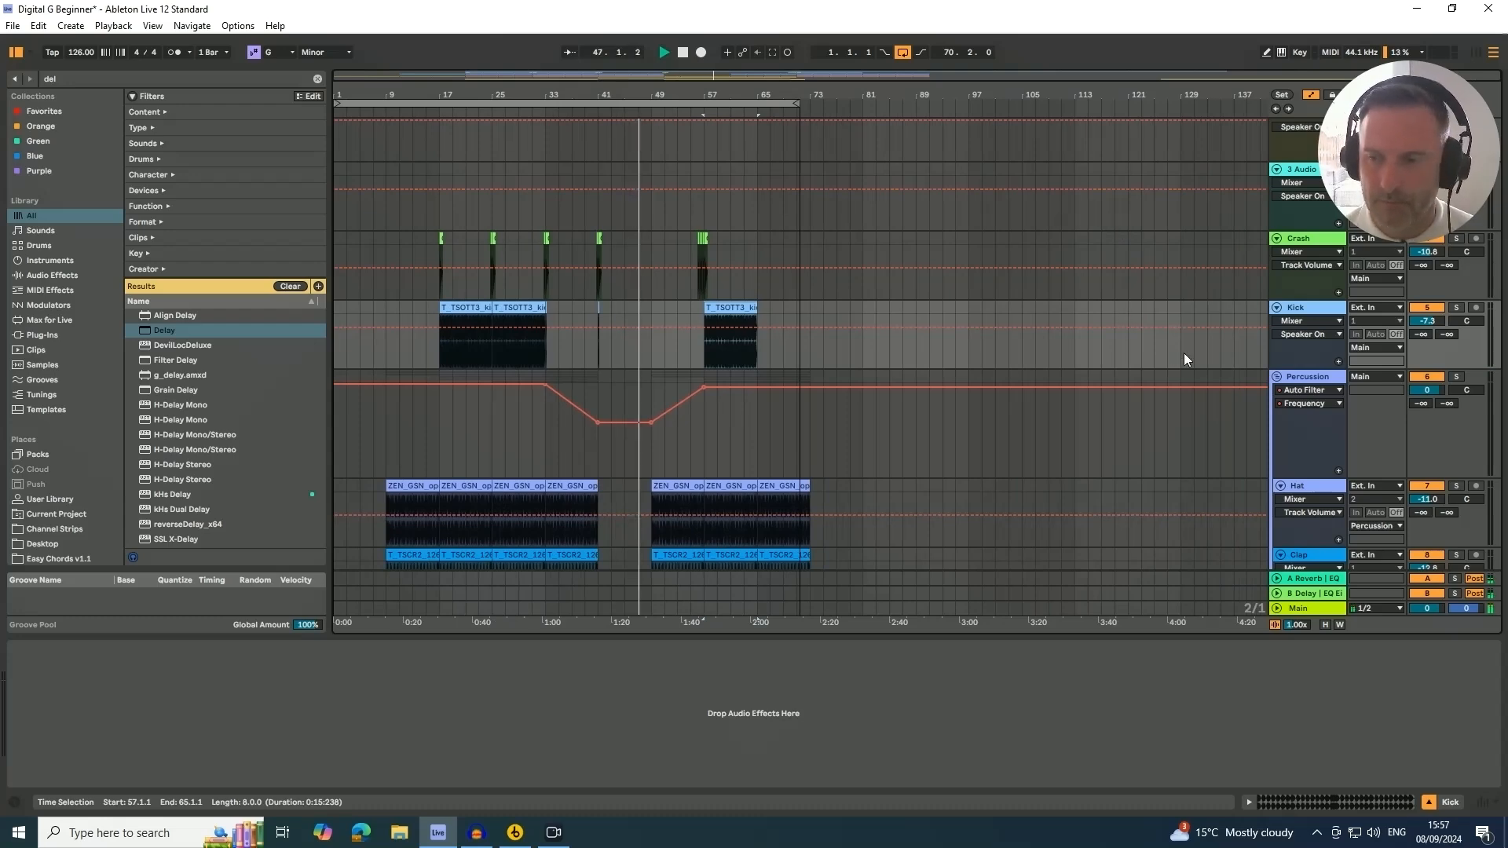
scroll(1184, 352, down, 2)
scroll(1477, 252, down, 10)
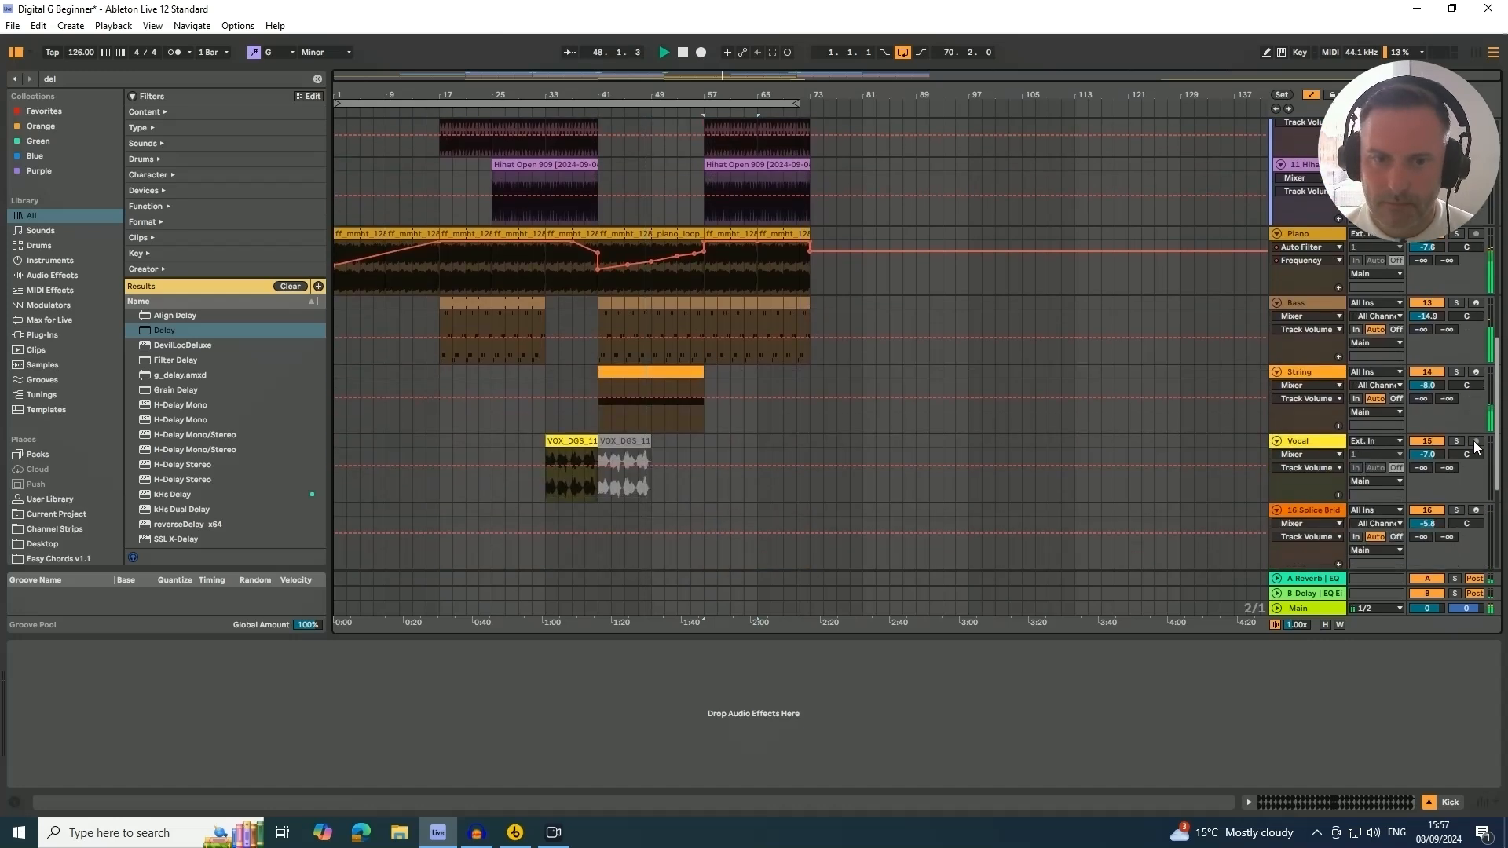
scroll(1472, 435, up, 3)
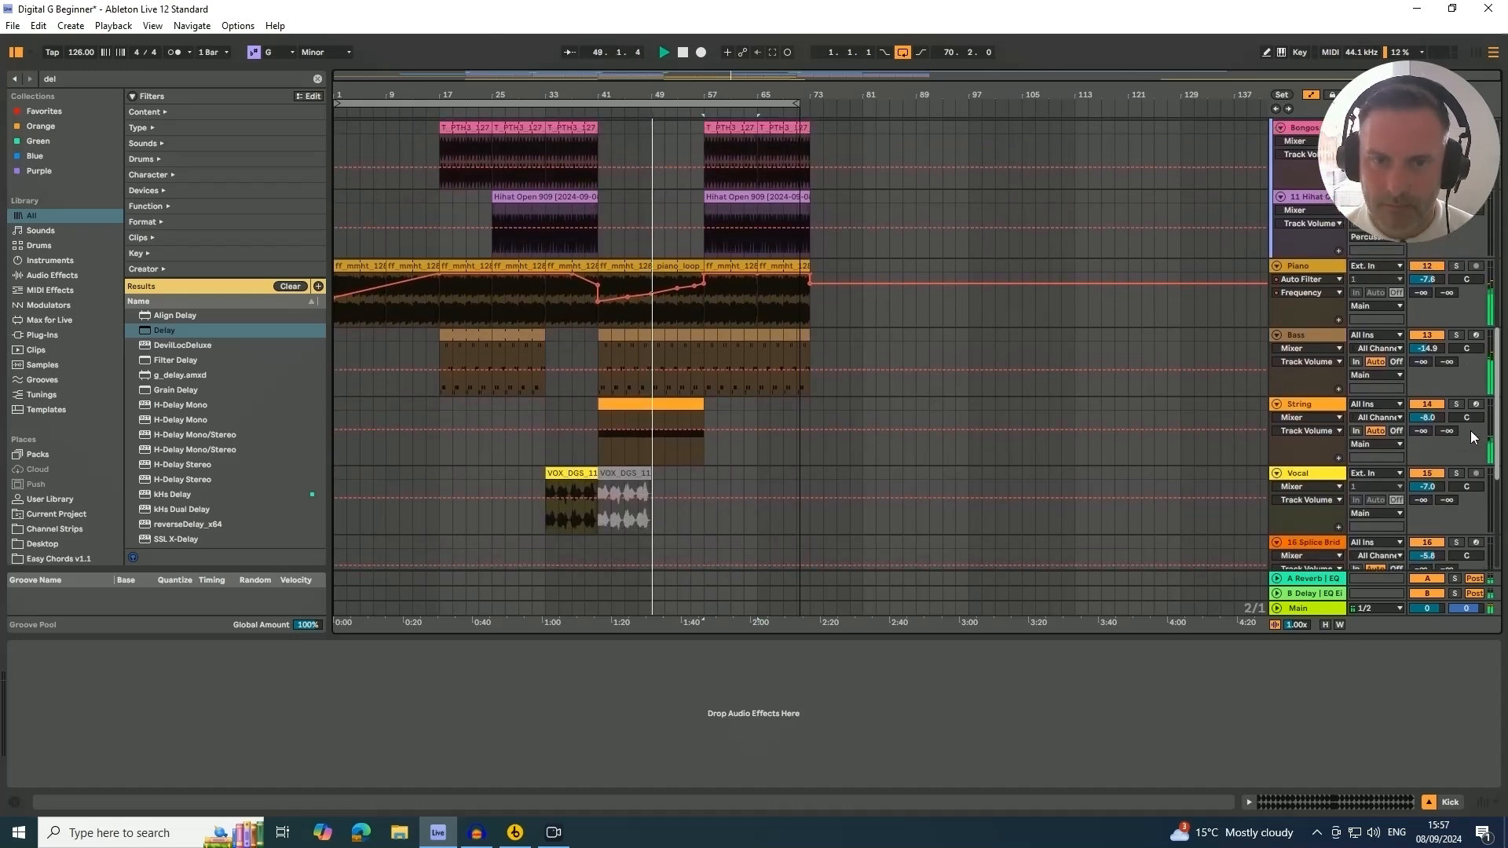
scroll(1472, 430, up, 3)
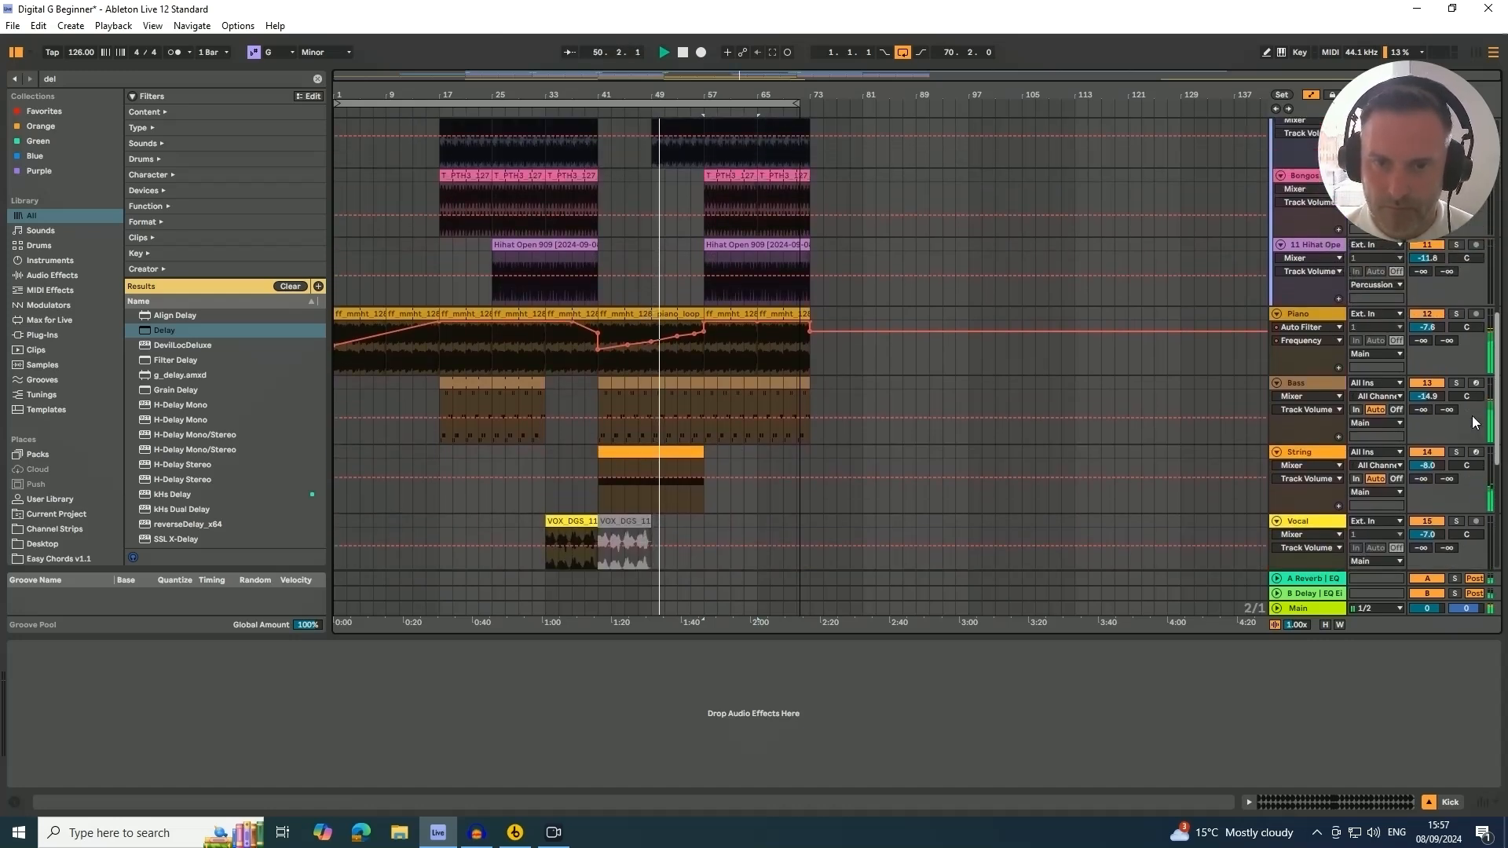
scroll(1477, 416, up, 5)
scroll(1482, 440, down, 10)
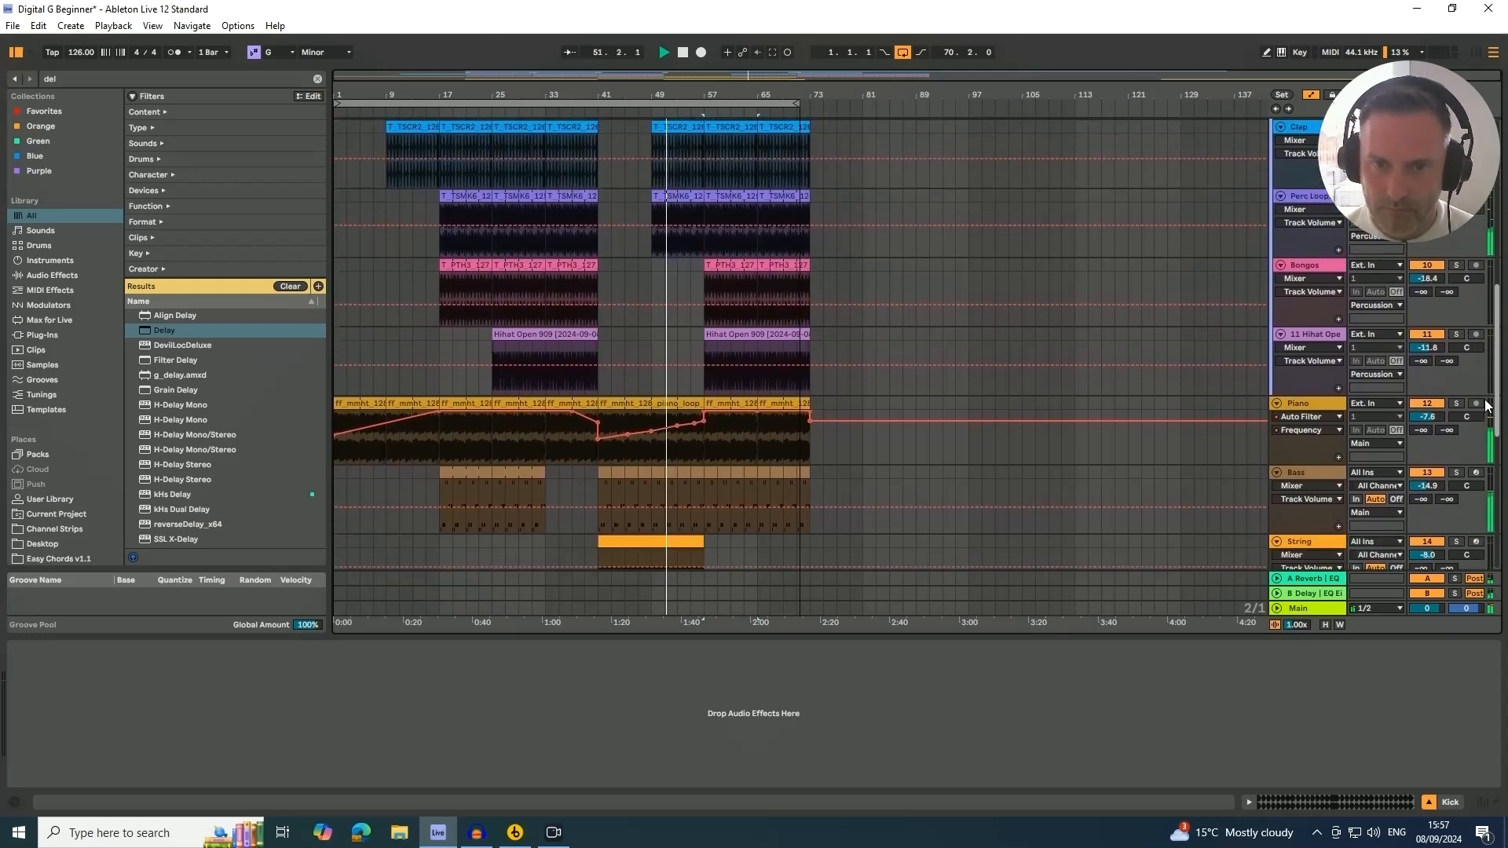
scroll(1484, 463, down, 10)
scroll(1491, 502, up, 2)
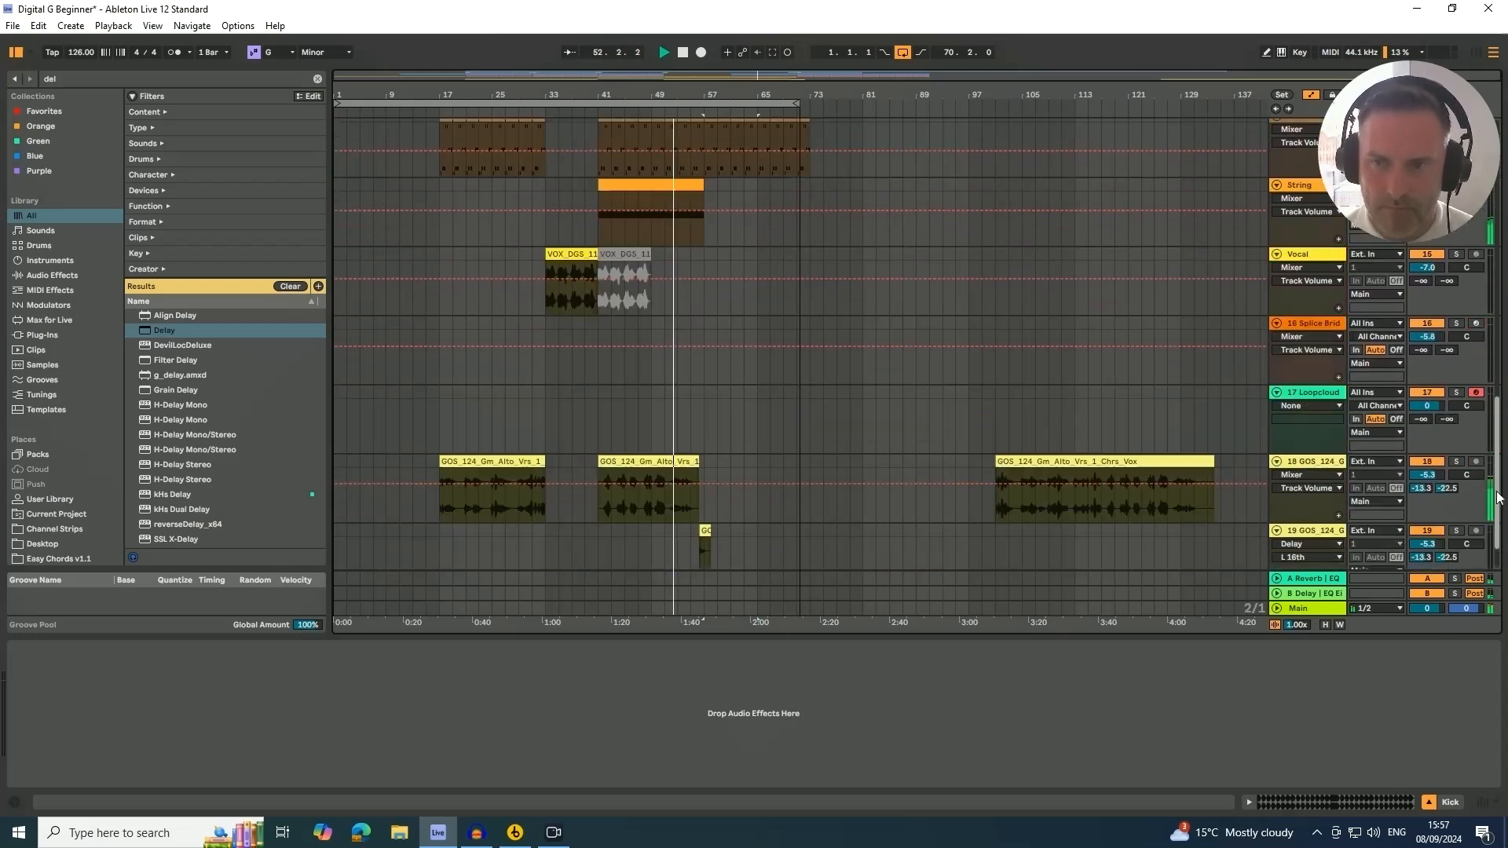
scroll(1492, 516, down, 3)
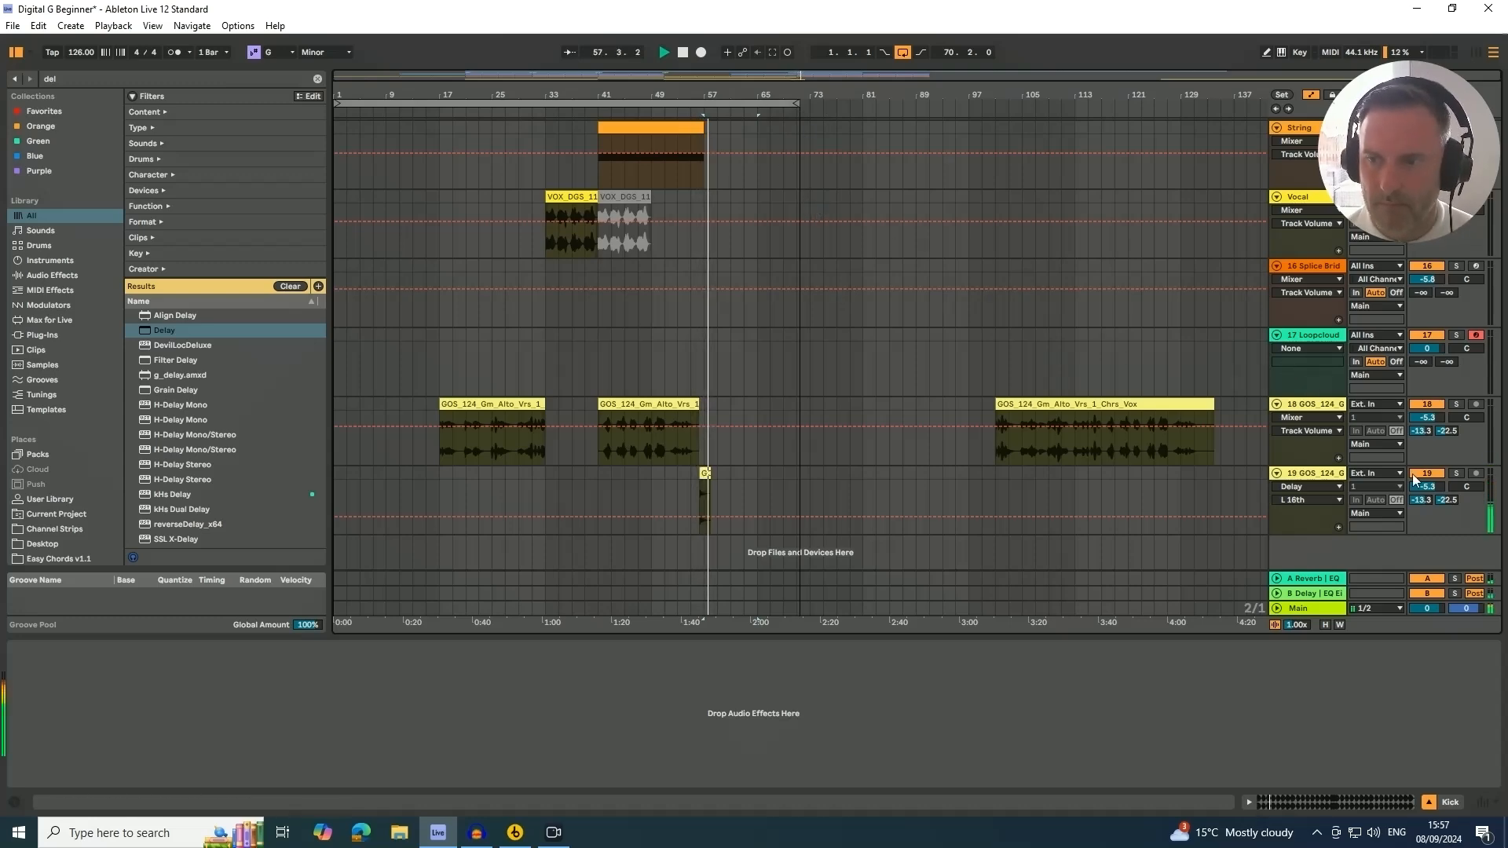
Set the Delay's Dry/Wet on the duplicated GOS pickup track to about 26%
click(1322, 472)
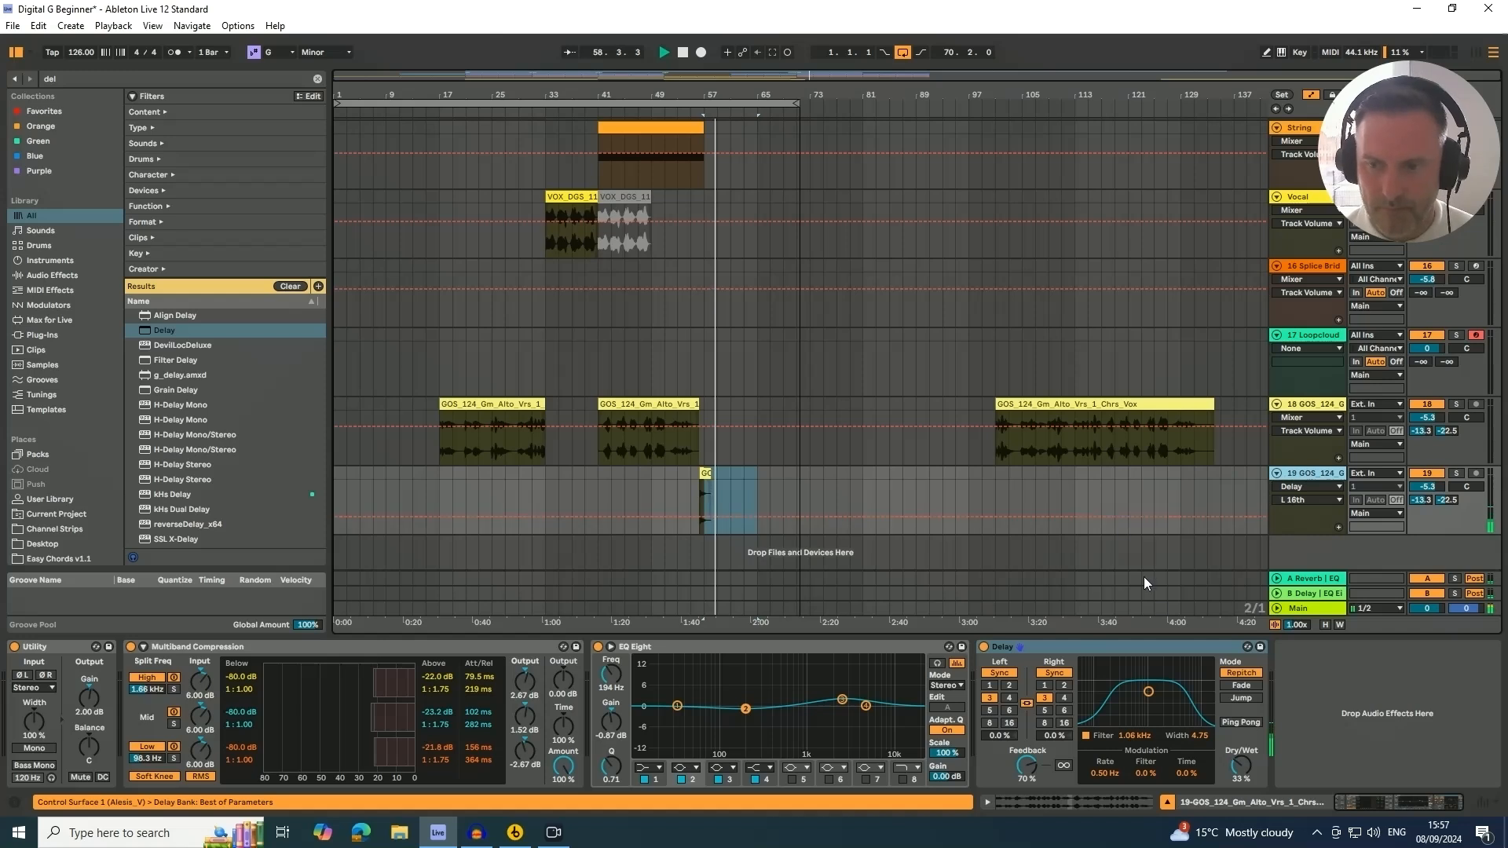
drag(1237, 758, 1236, 762)
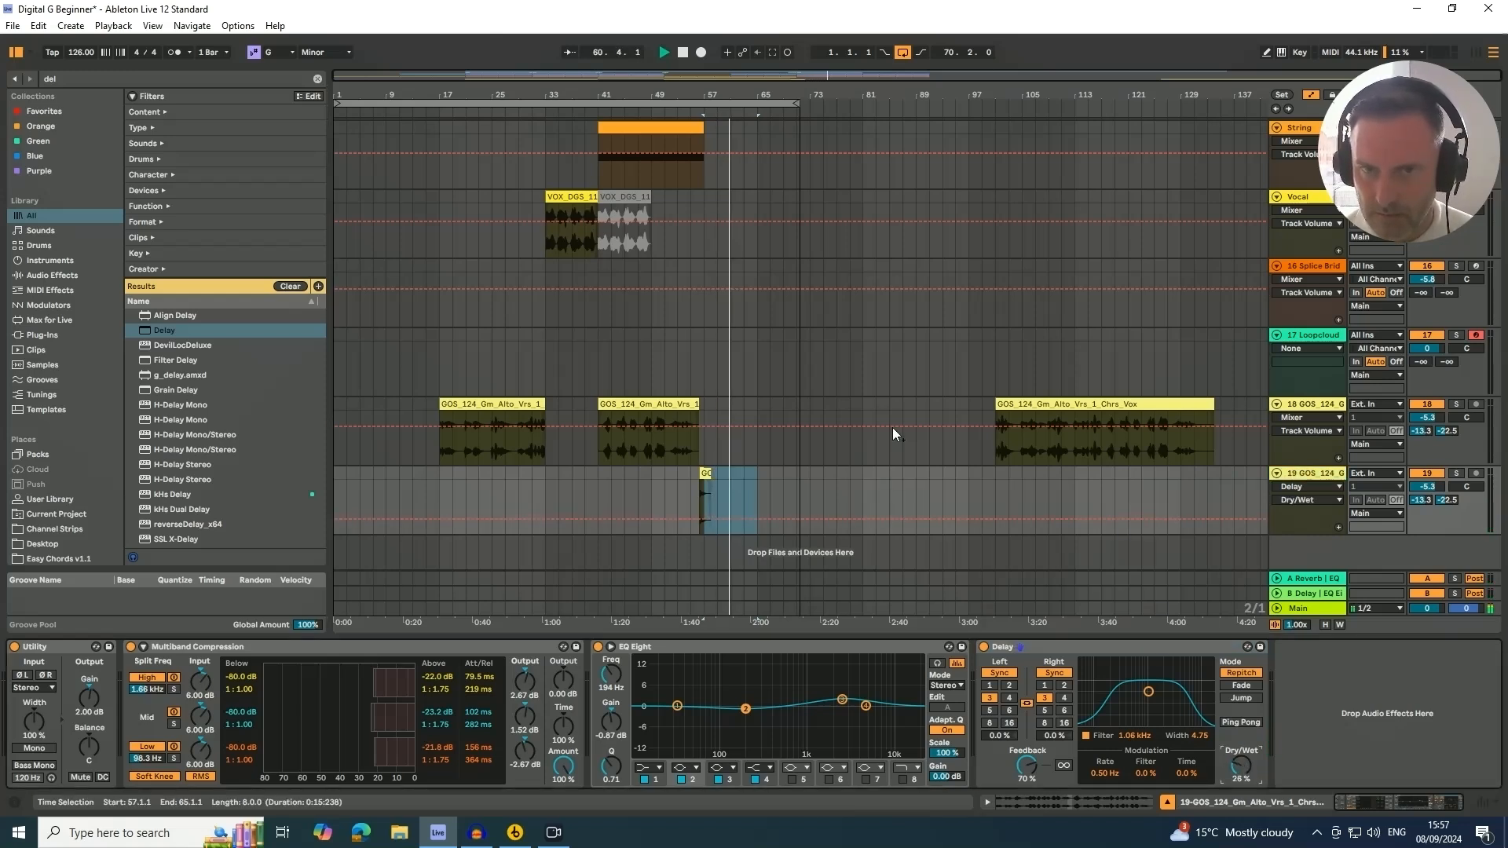
Duplicate the Kick clip at bar 57 so it repeats from bar 65
scroll(1116, 415, up, 6)
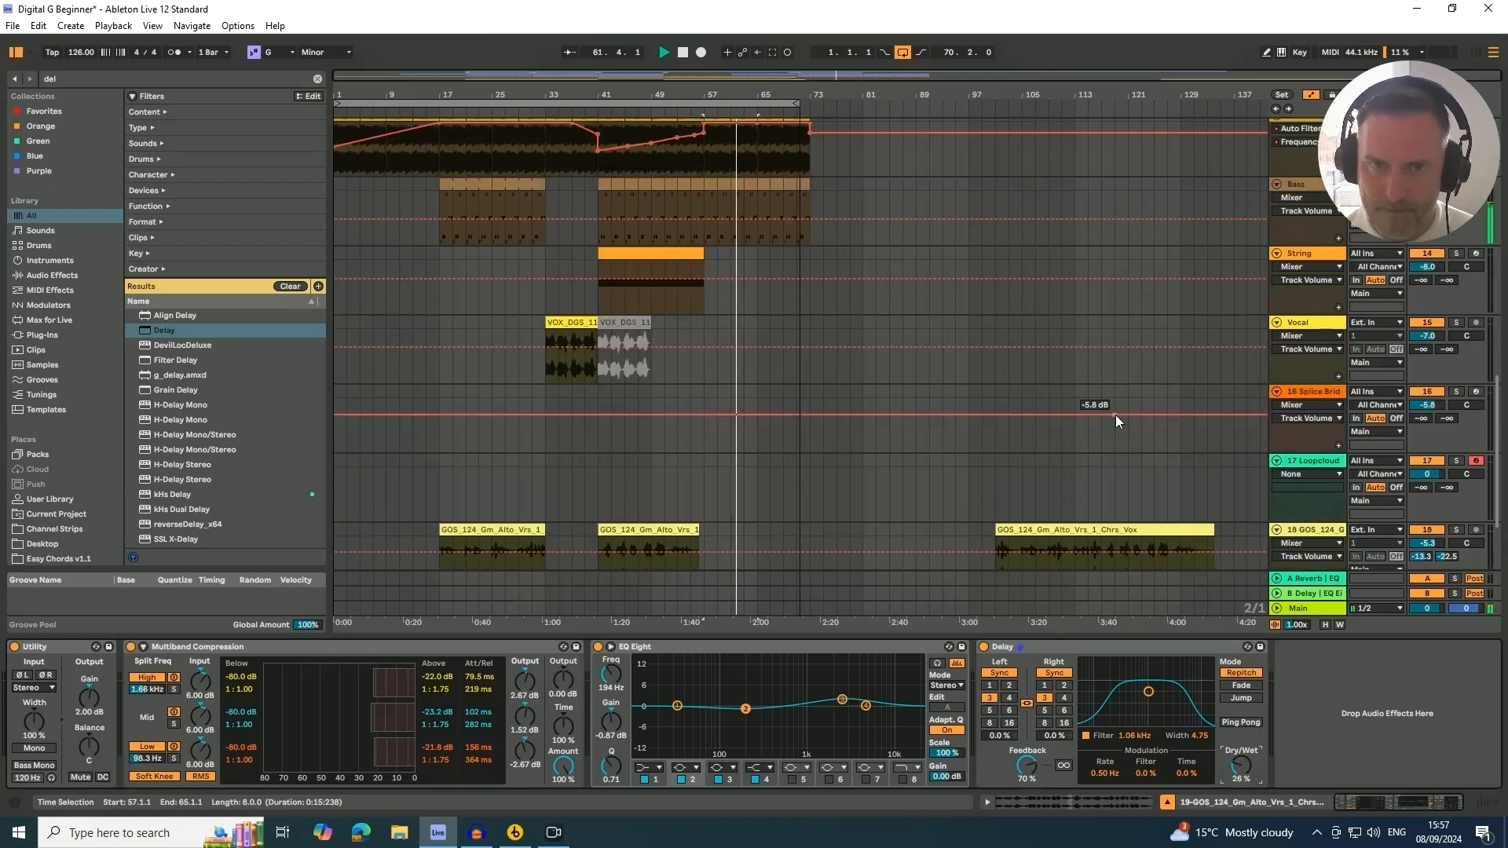
scroll(1116, 415, up, 8)
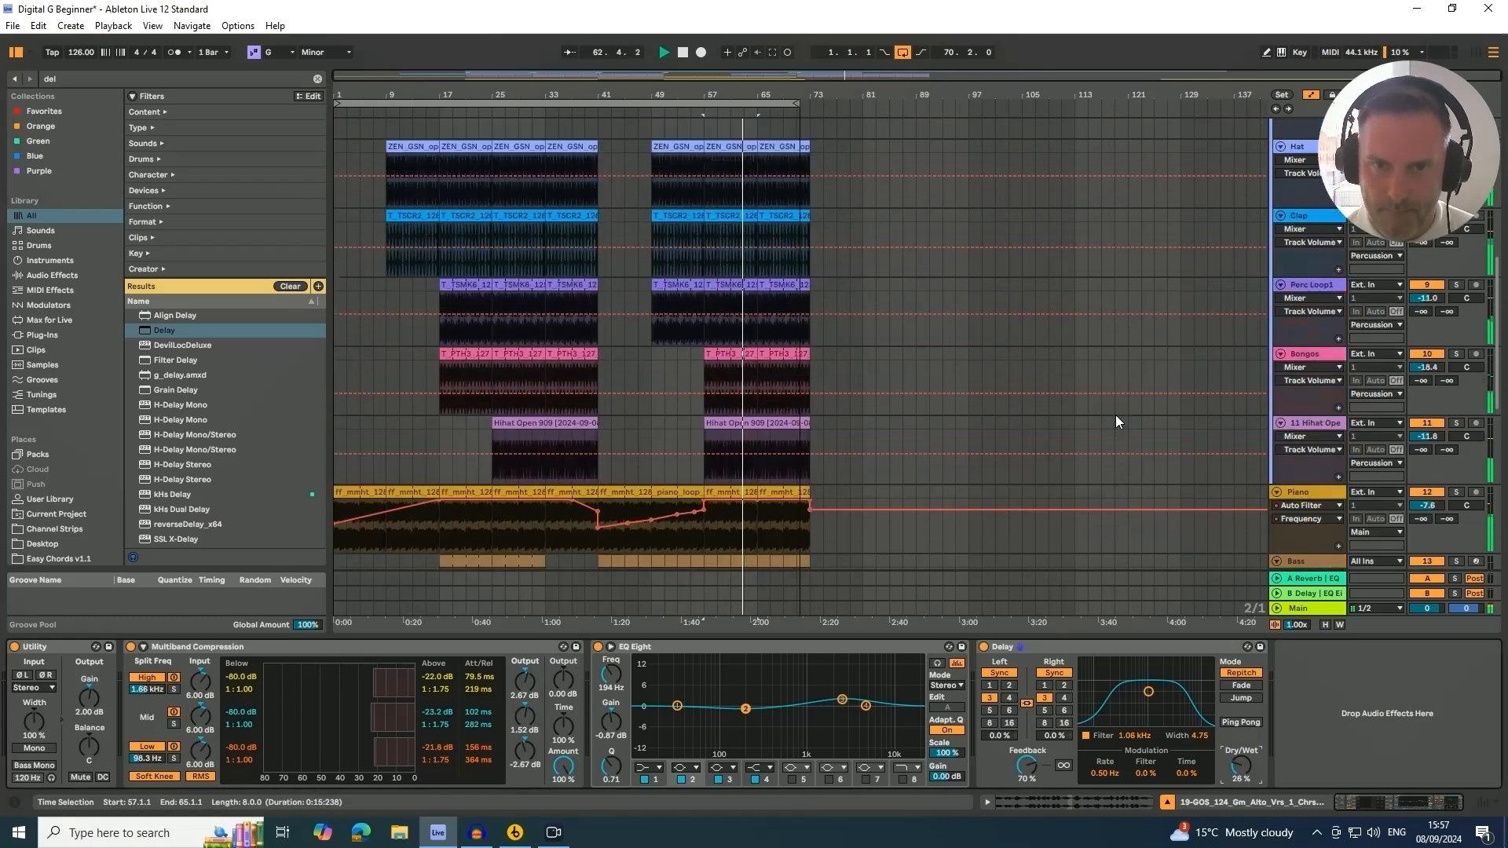
scroll(1115, 421, up, 5)
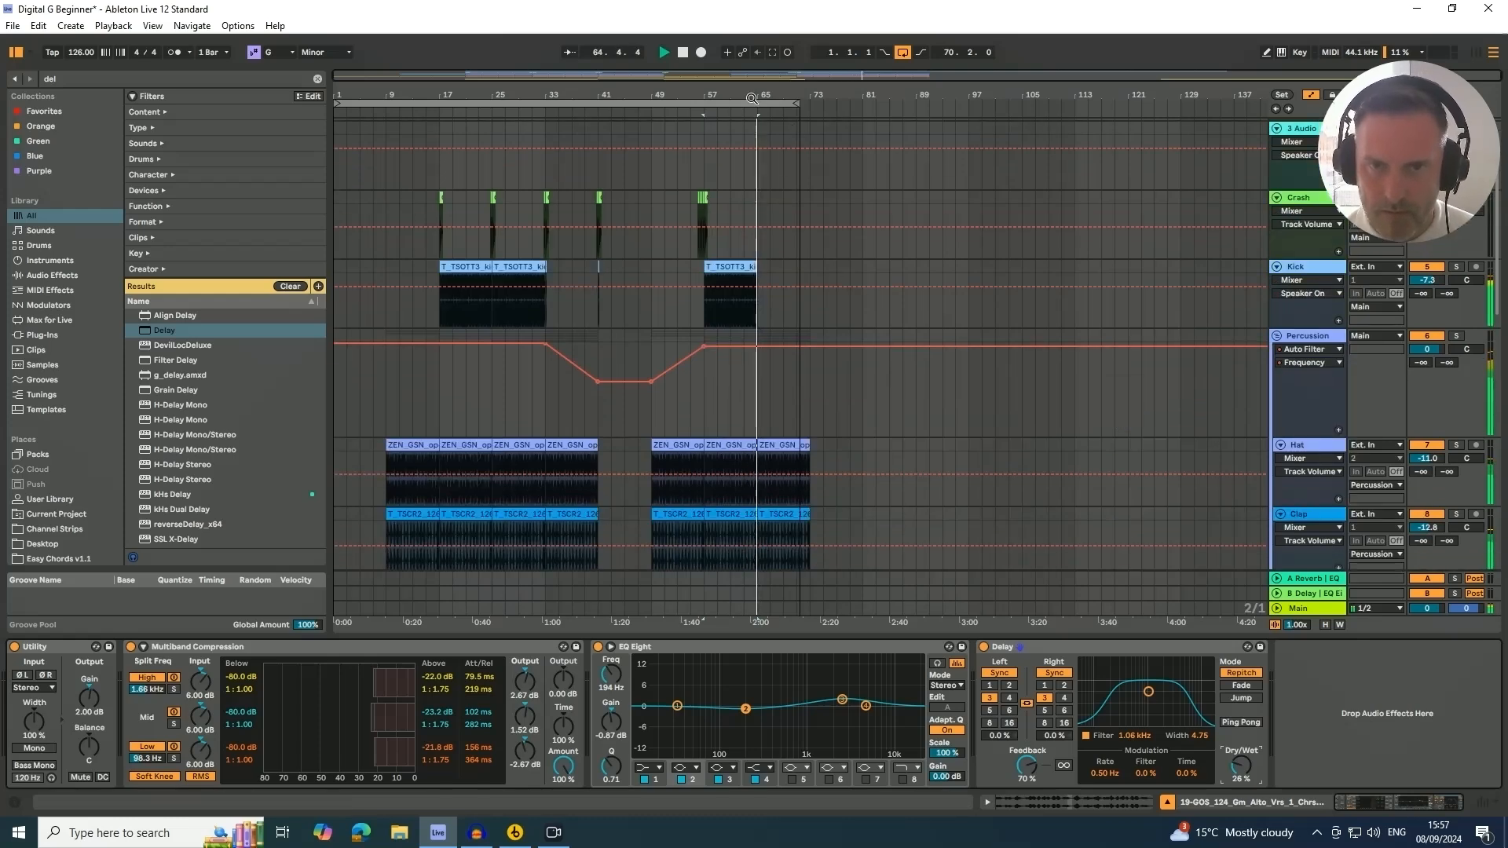
click(729, 266)
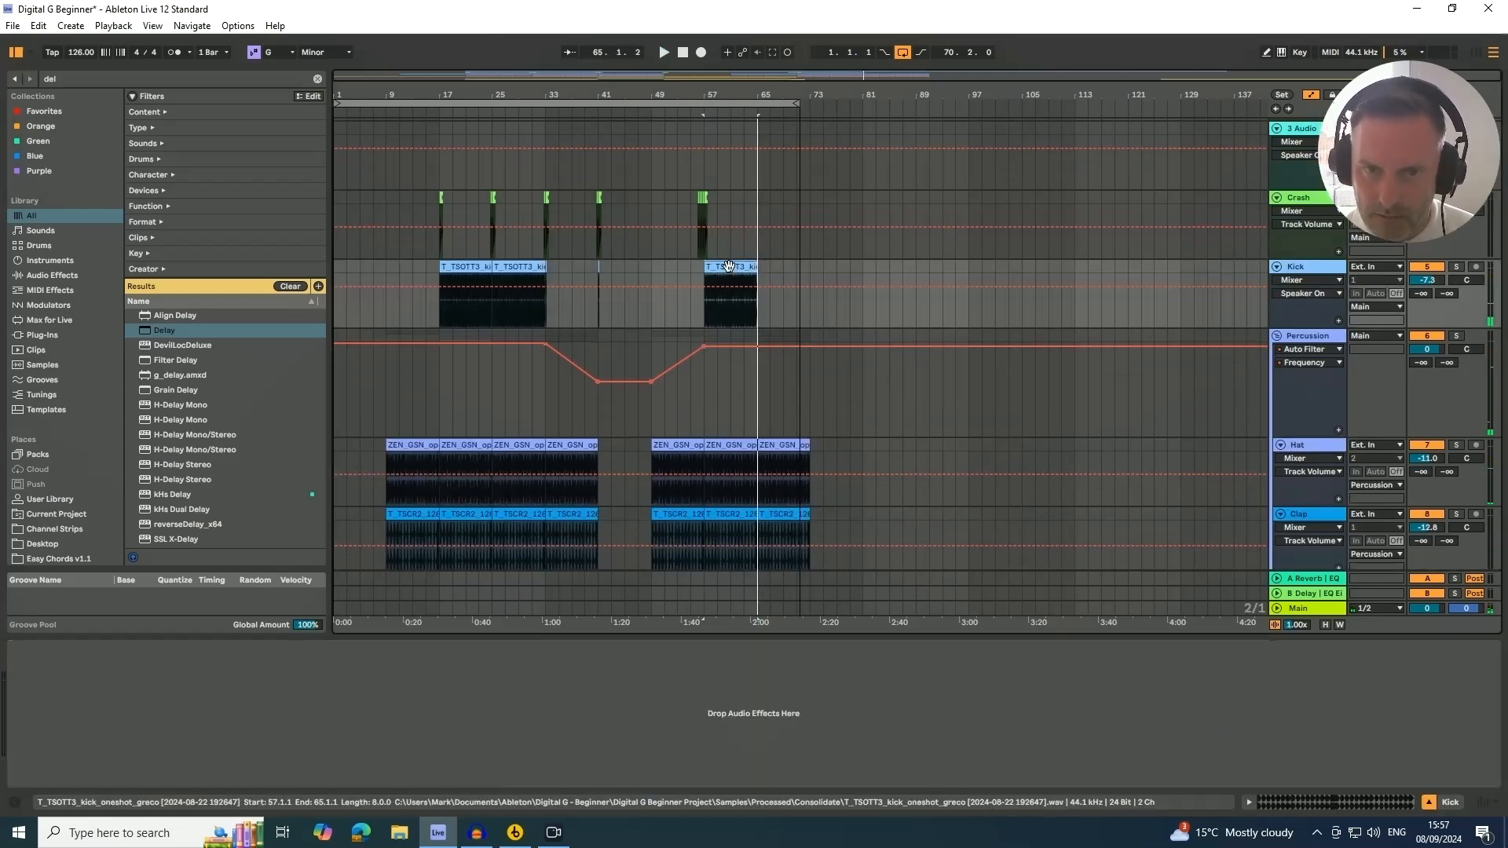
key(ctrl+d)
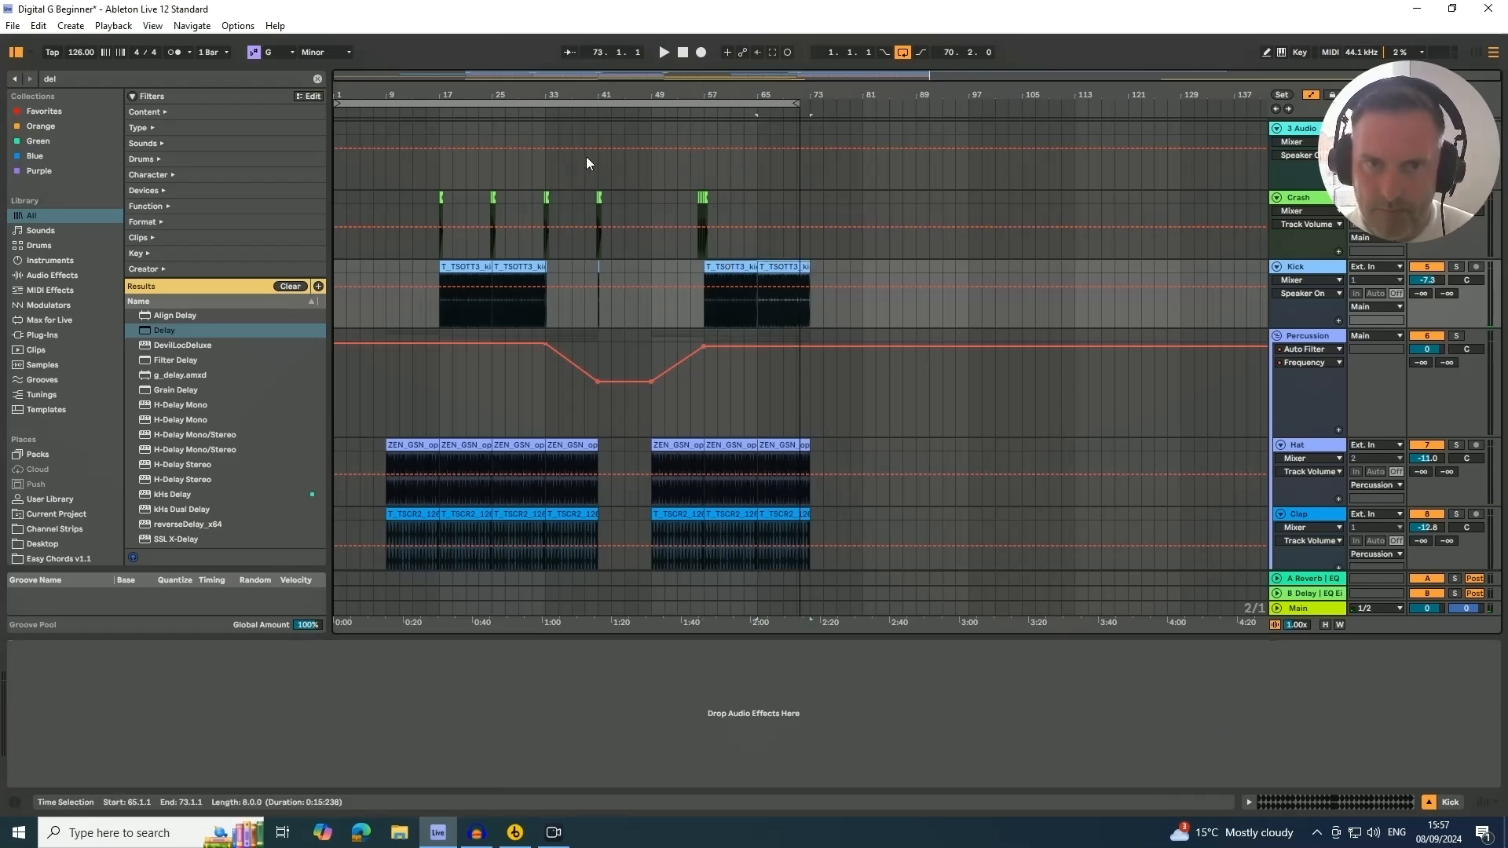
Copy the crash clip from bar 57 to bar 65 and start playback
drag(640, 95, 640, 157)
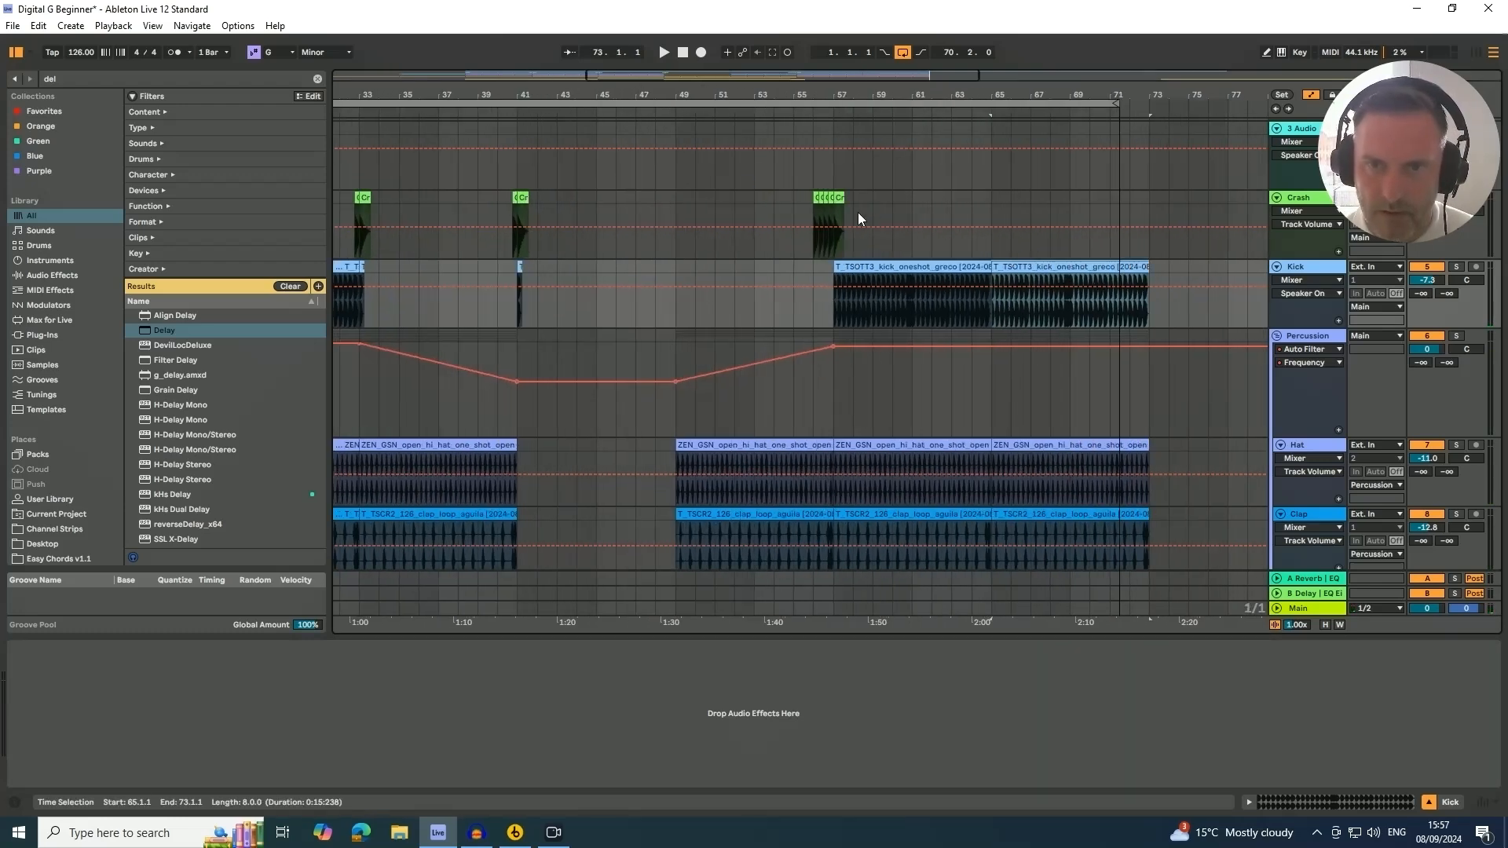
drag(839, 198, 997, 210)
key(space)
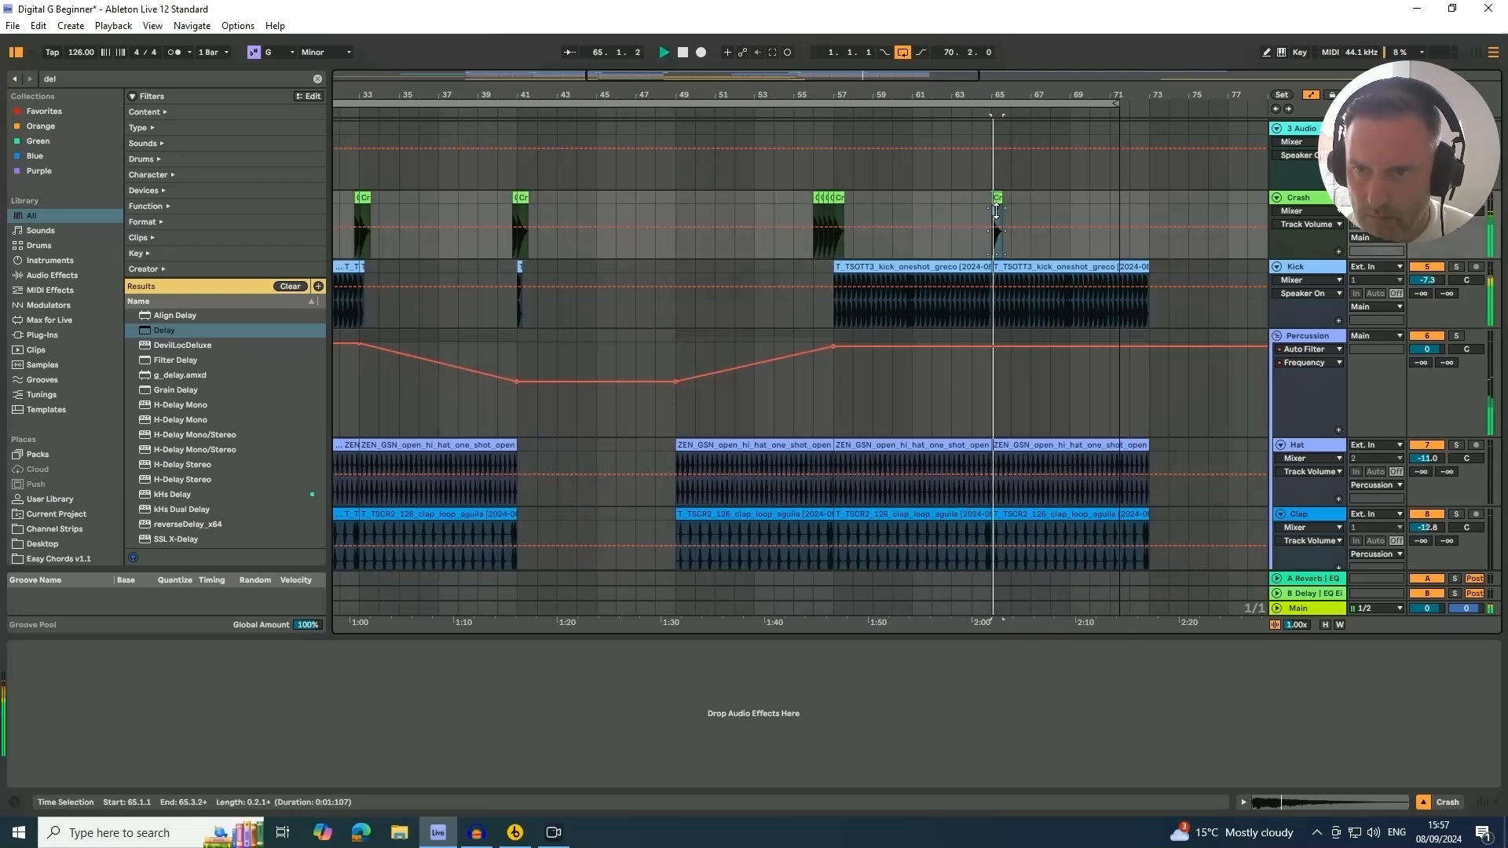
Listen to the extended section while reviewing the tracks, then stop playback
drag(1061, 91, 968, 104)
scroll(935, 256, down, 8)
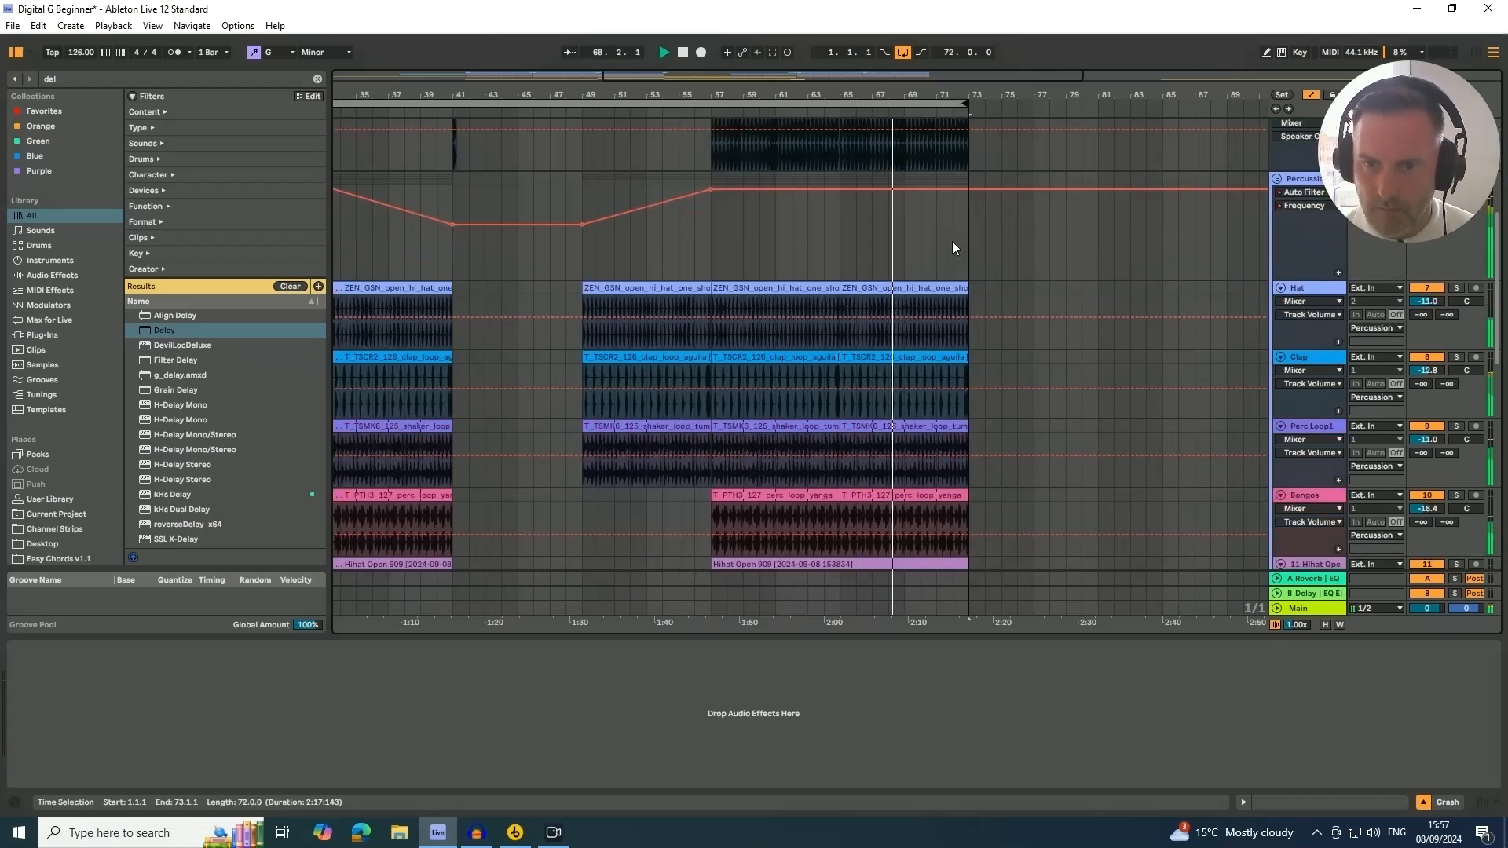
drag(785, 92, 735, 77)
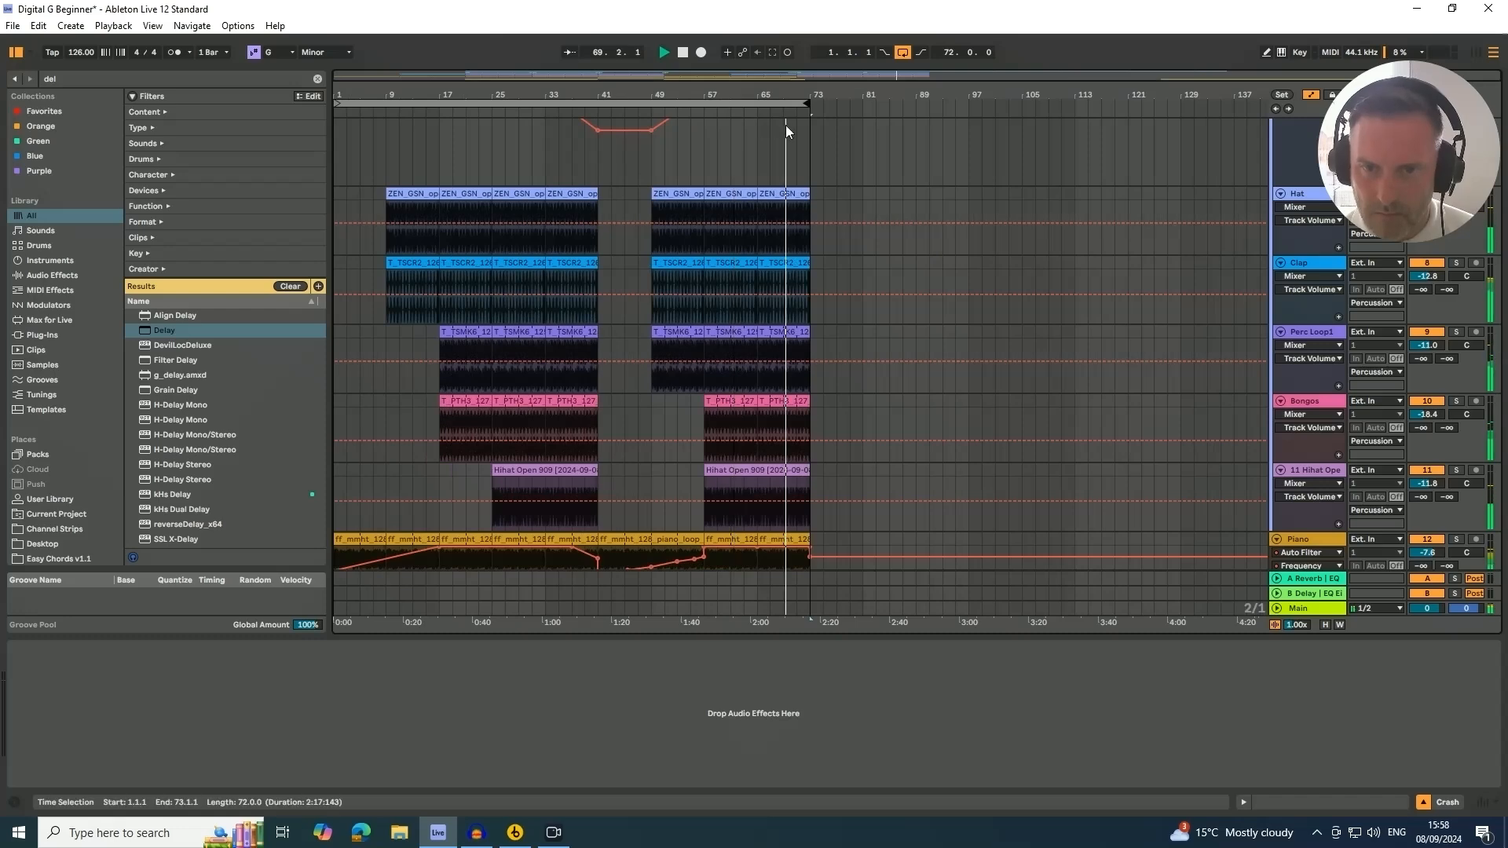
scroll(776, 200, down, 8)
scroll(776, 205, down, 4)
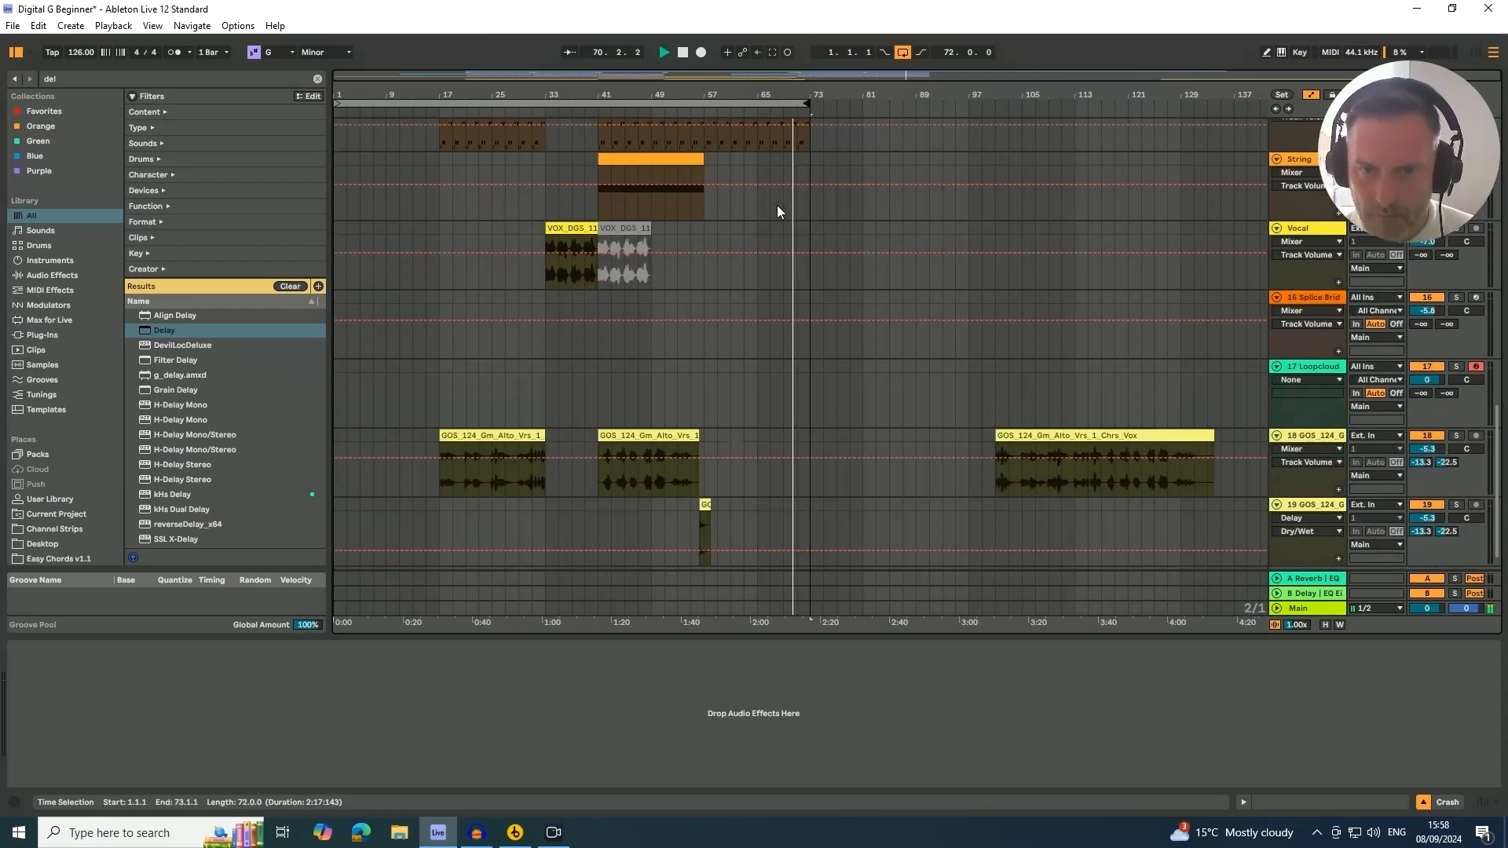
scroll(775, 206, up, 2)
scroll(774, 206, up, 2)
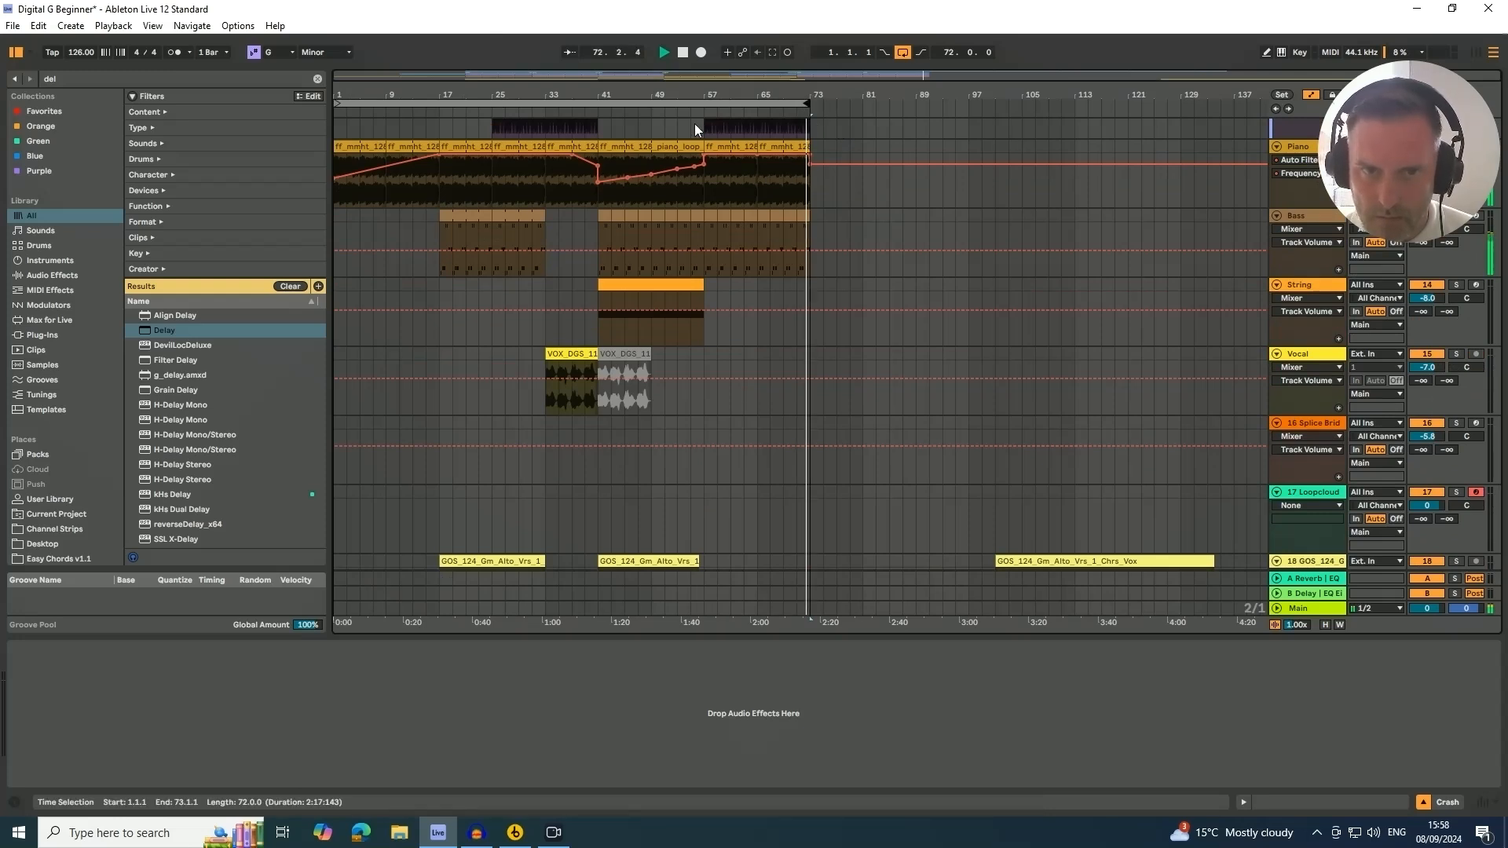
key(space)
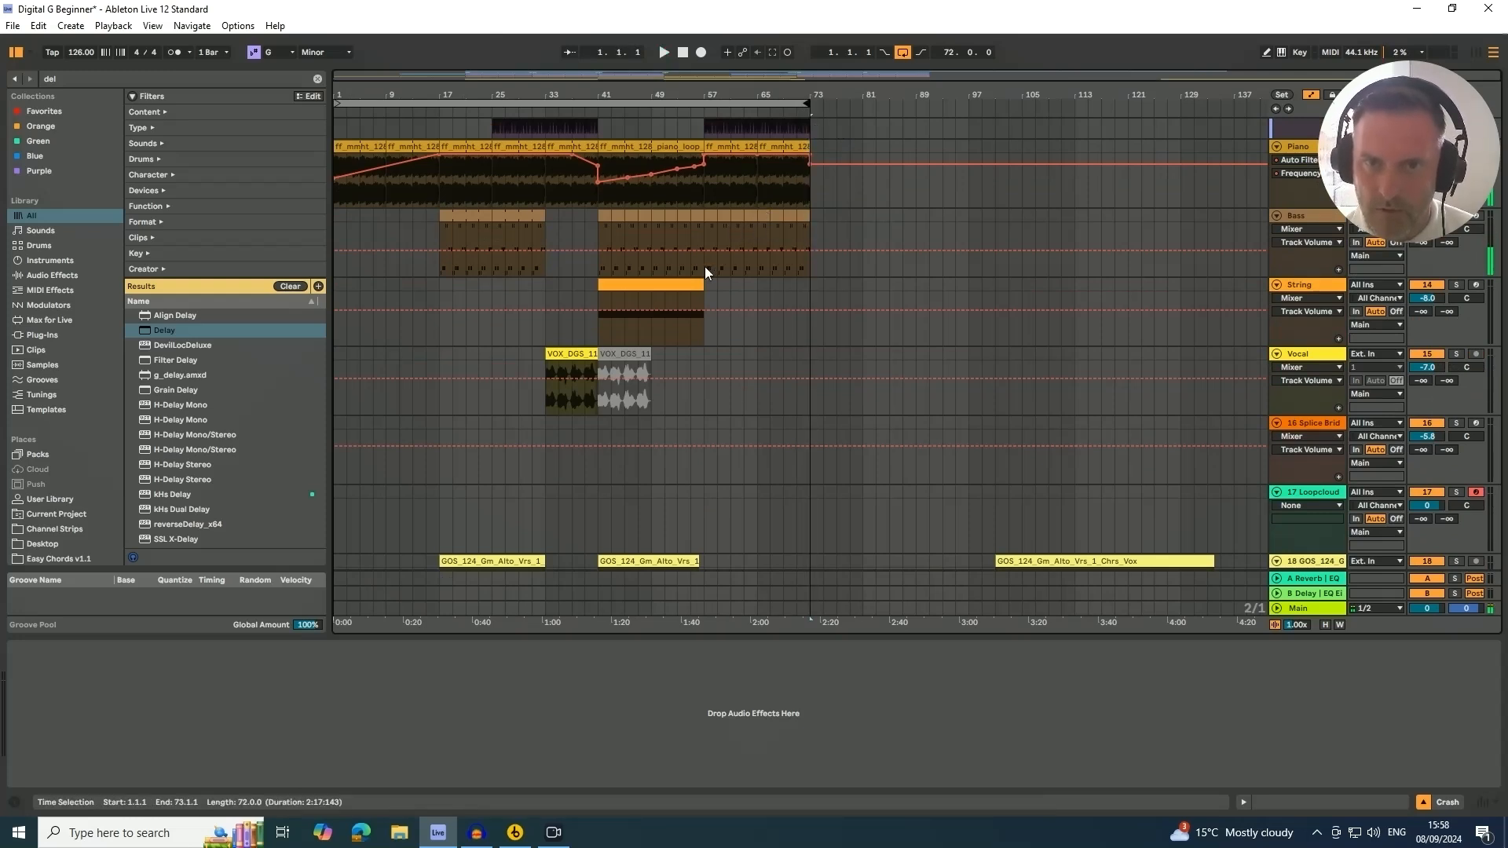
Copy the String clip from bar 41 to bar 57
click(620, 286)
drag(619, 288, 724, 295)
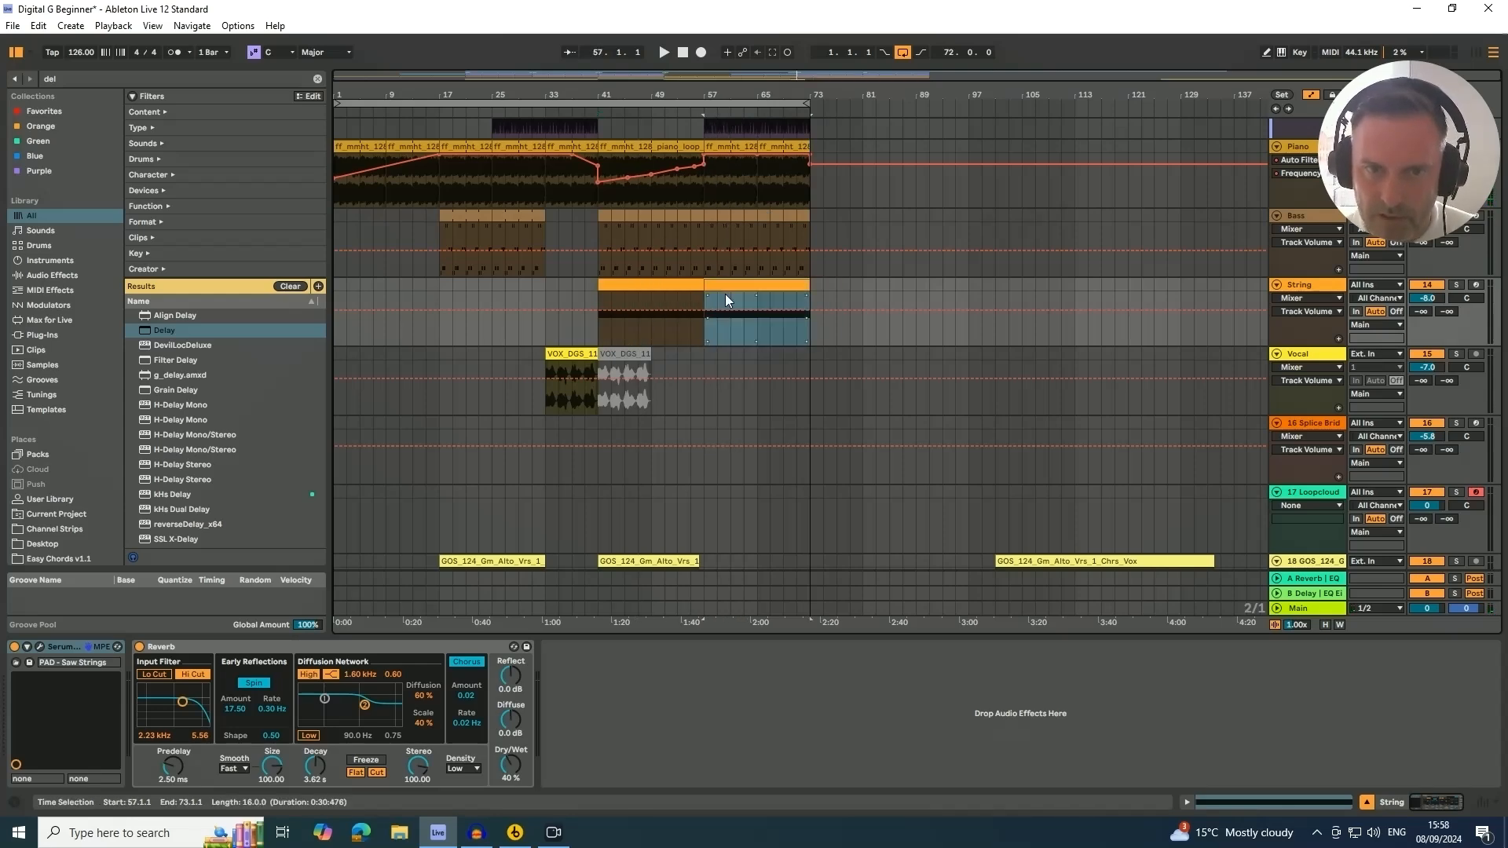
Copy the Vocal clip from bar 33 to bar 73
click(575, 353)
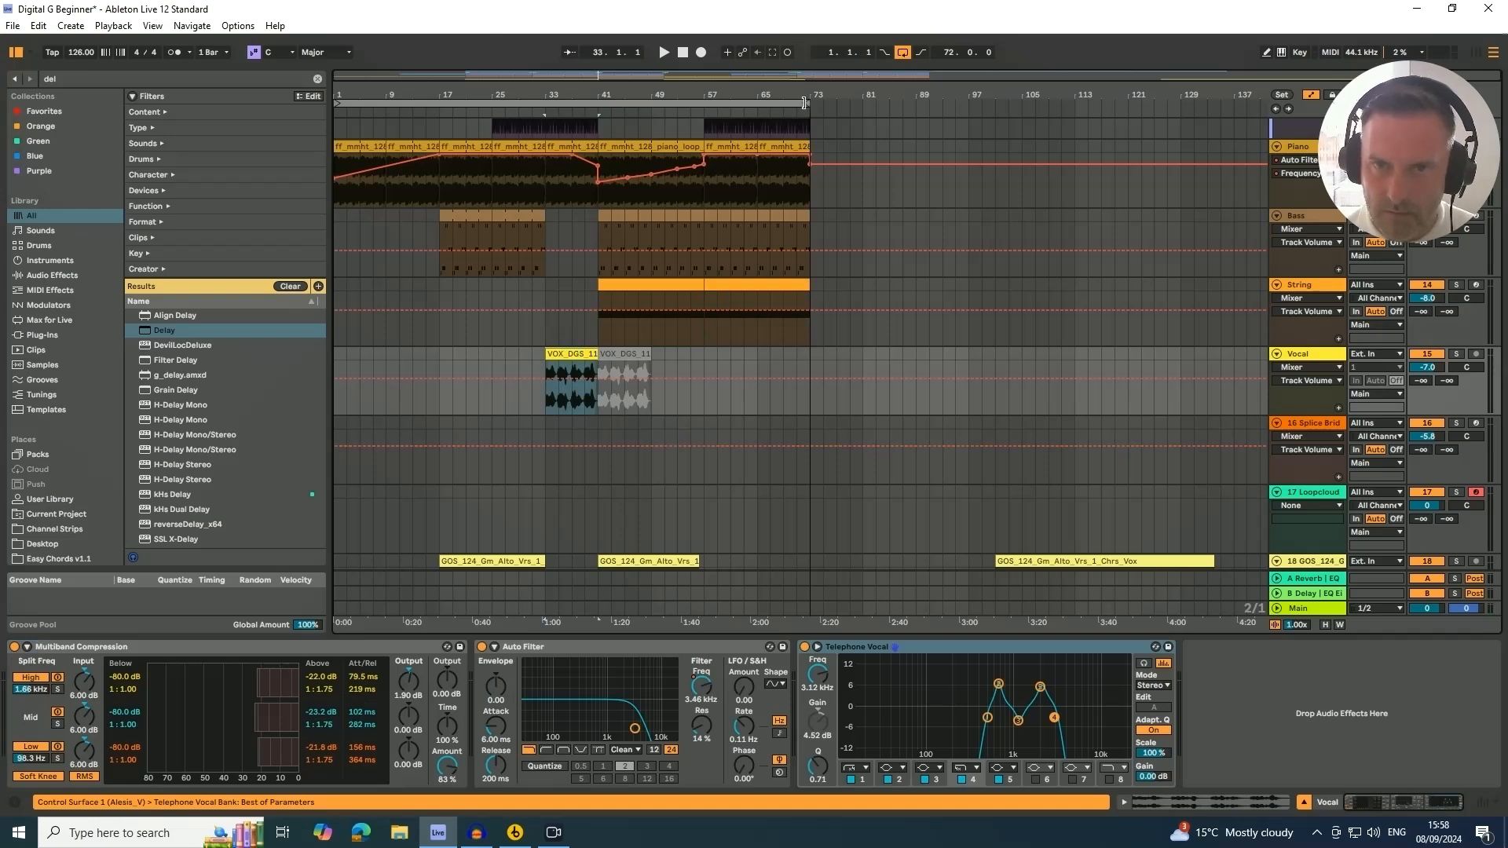
drag(808, 103, 861, 107)
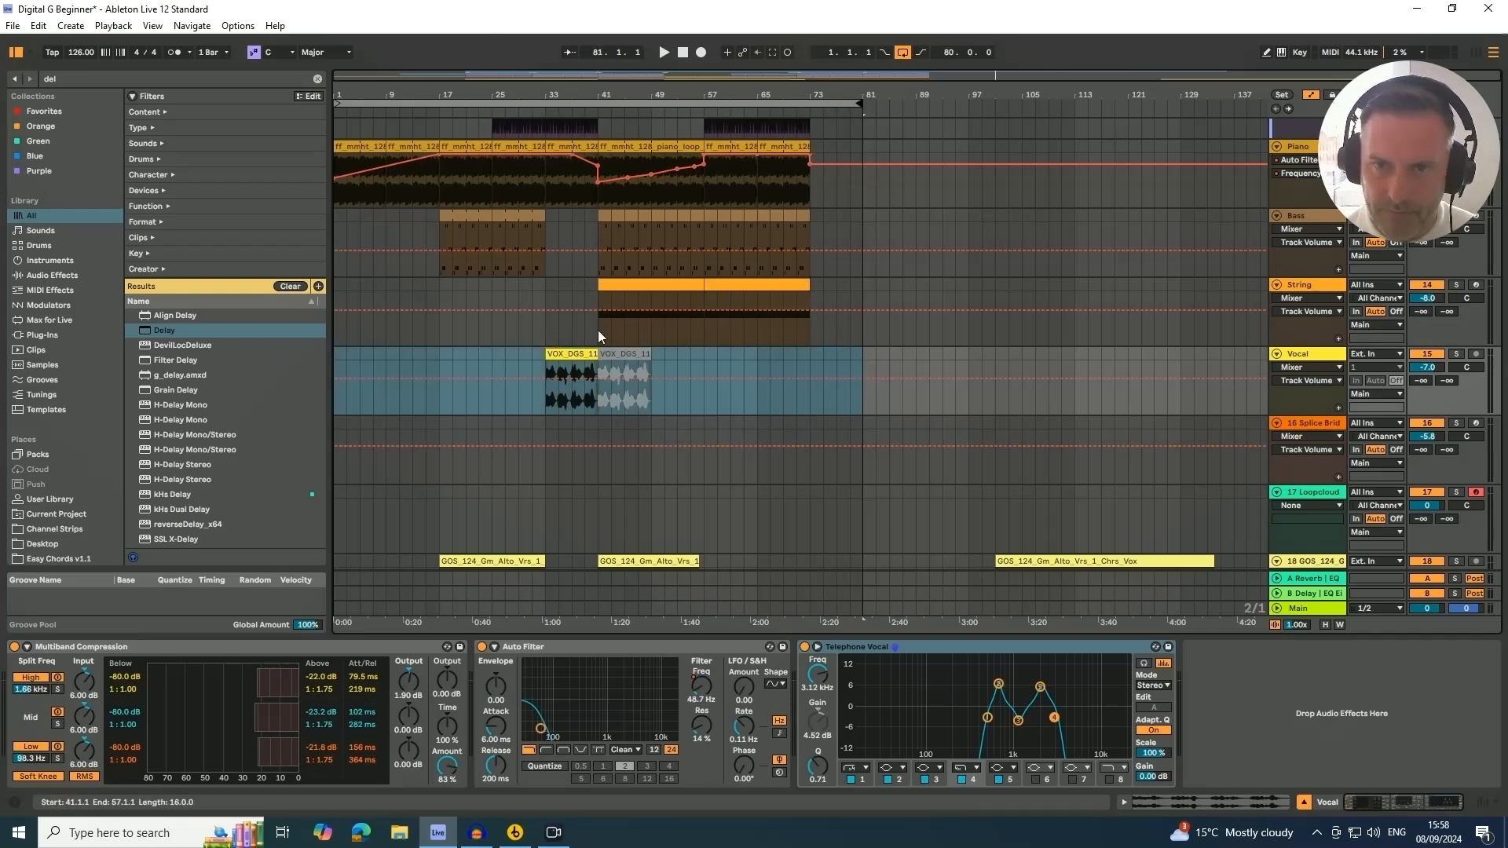
drag(569, 354, 820, 353)
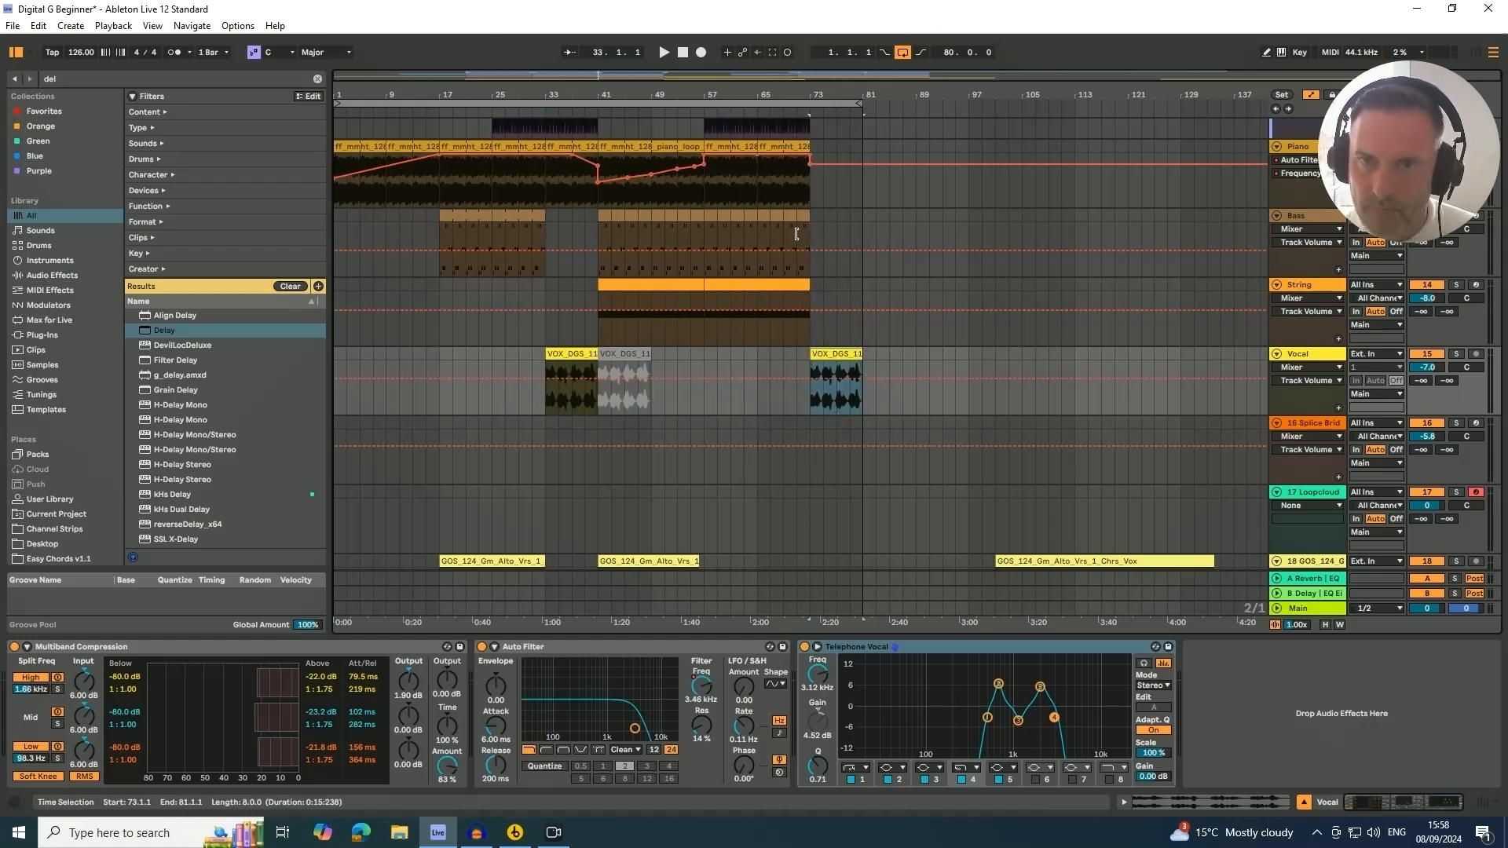
Duplicate the Piano clip at bar 65 so it repeats from bar 73
scroll(797, 236, up, 1)
click(786, 162)
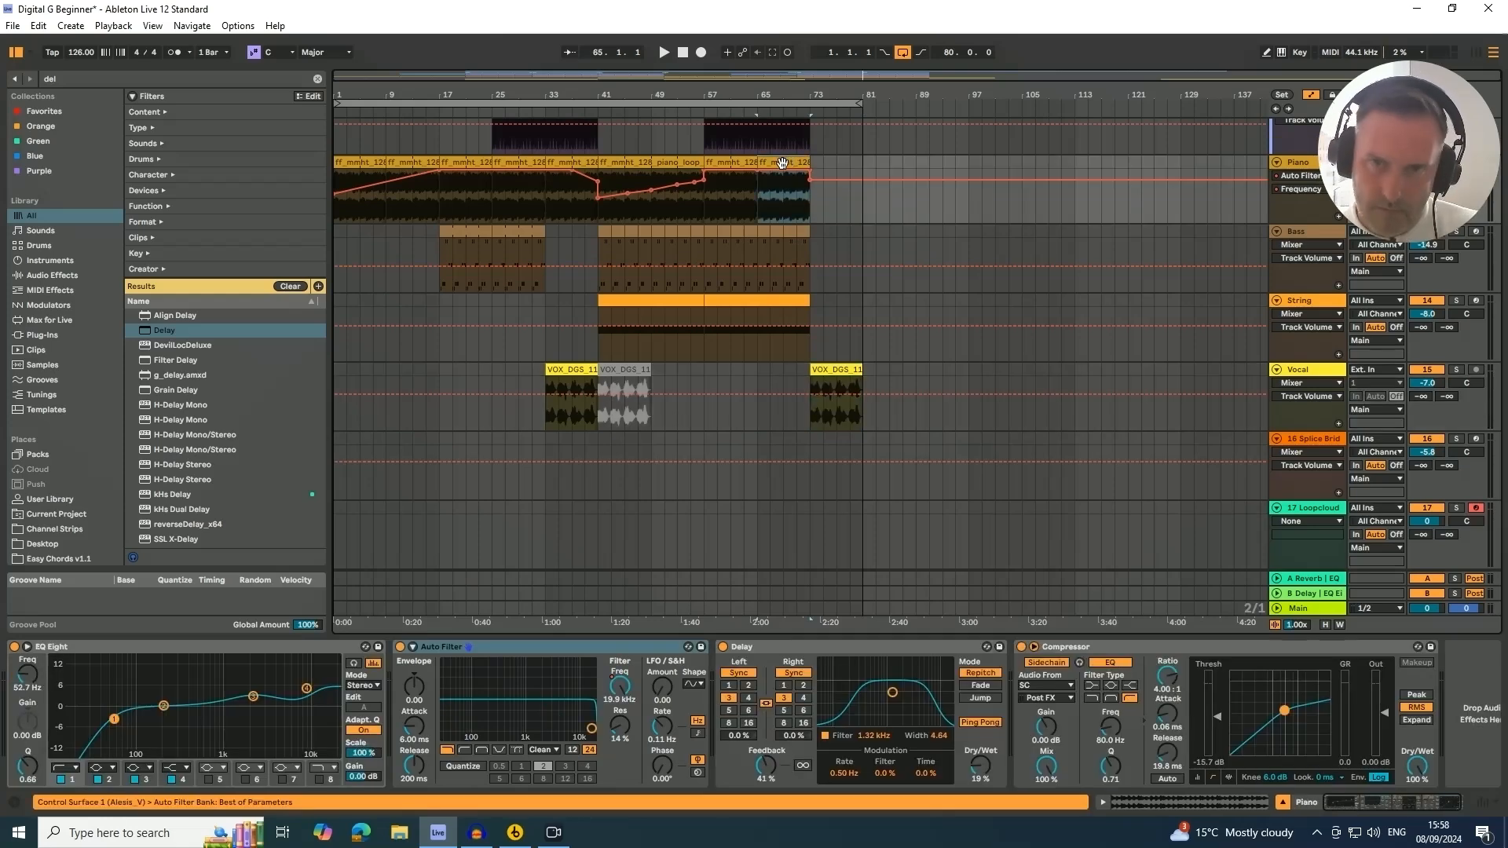
key(ctrl+d)
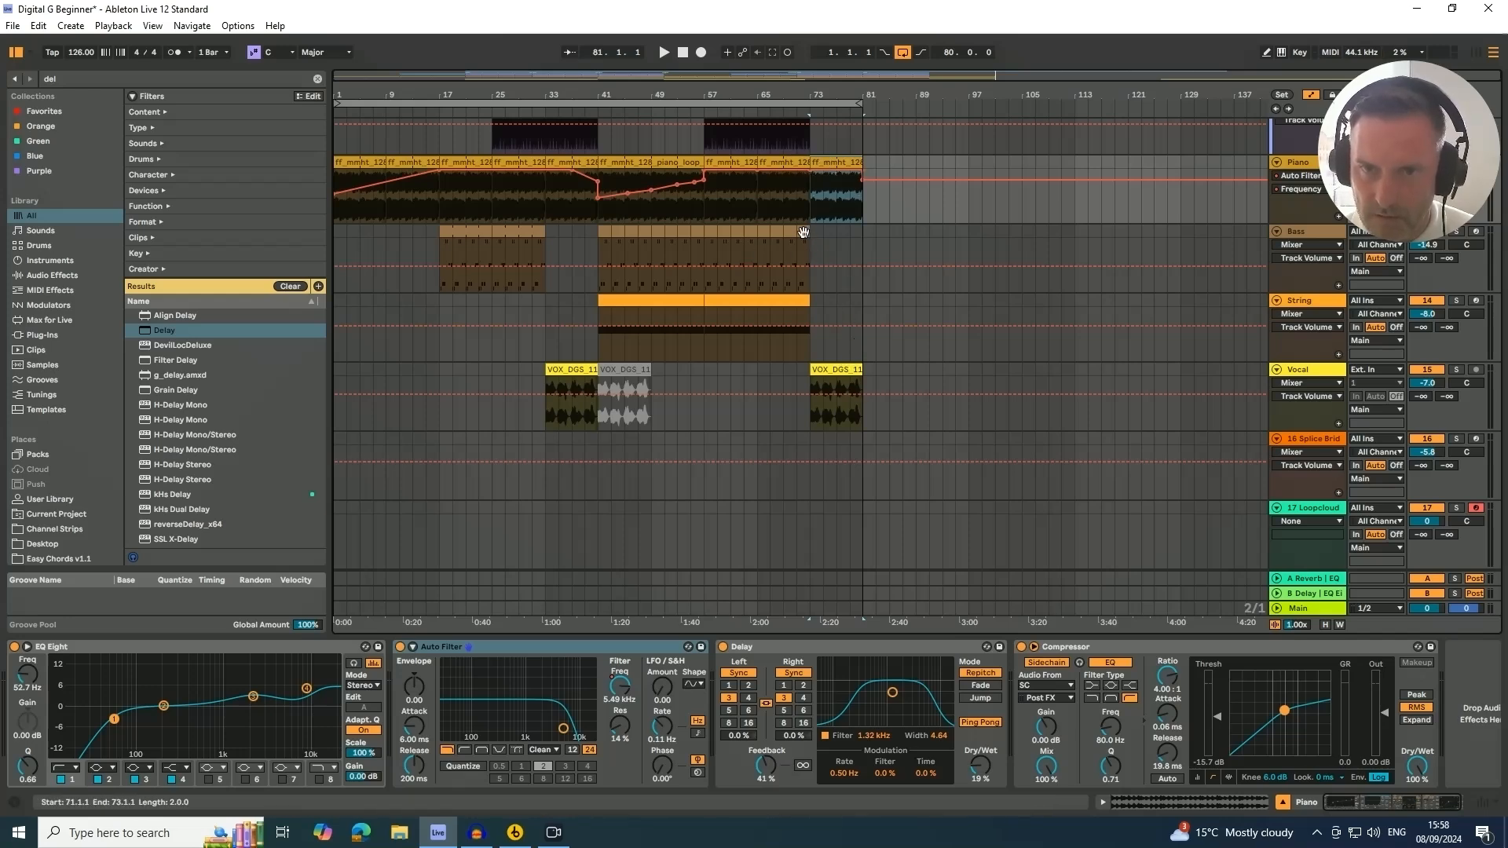
Duplicate the end of the Bass clip to fill bars 79 to 81
click(803, 259)
key(ctrl+d)
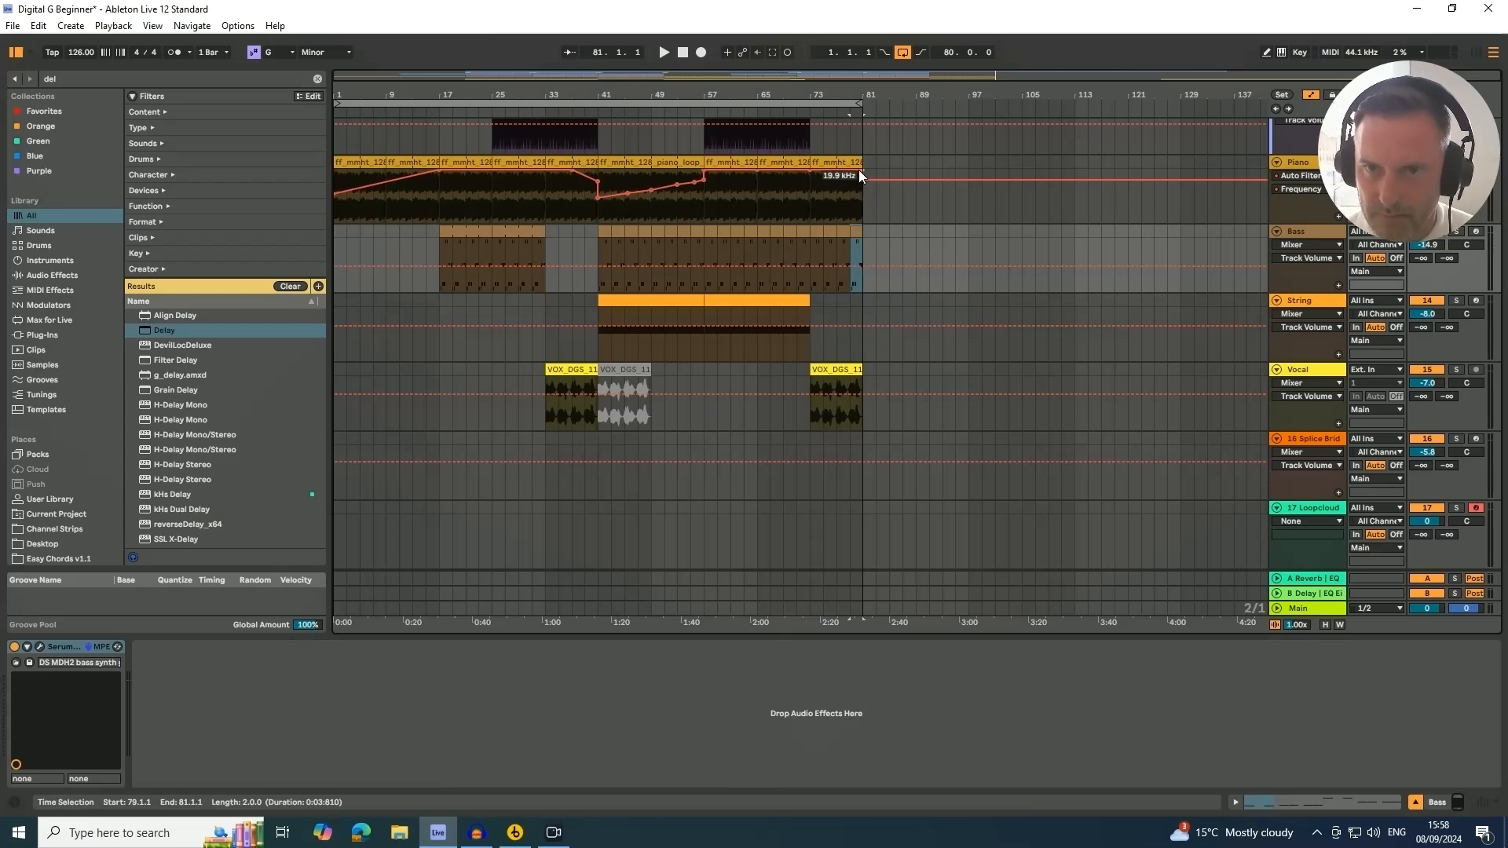
Lower the Piano's Auto Filter frequency automation point at bar 81 and play from bar 73
drag(860, 170, 862, 187)
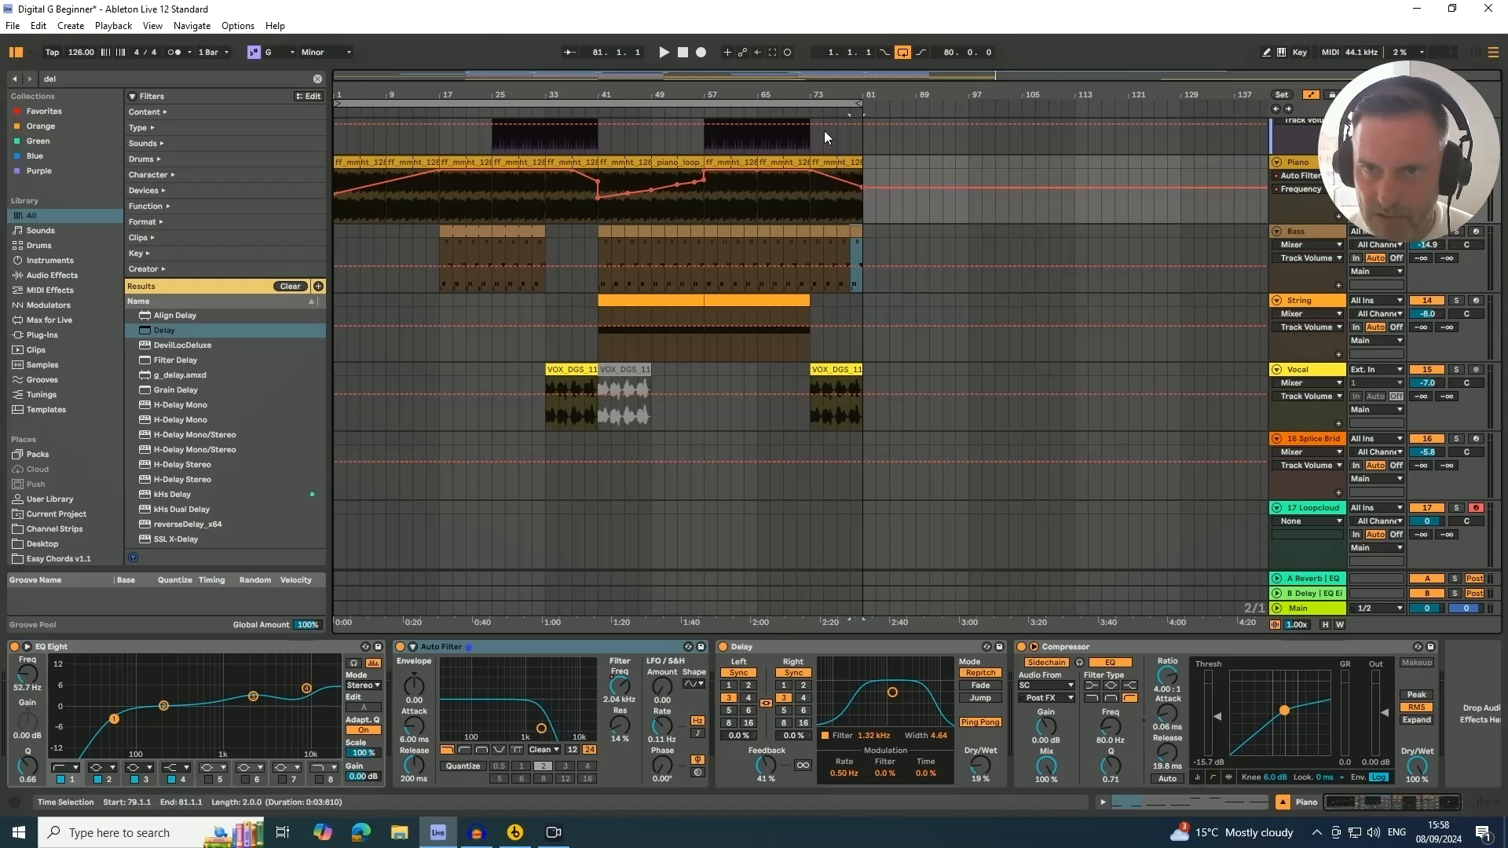
click(801, 110)
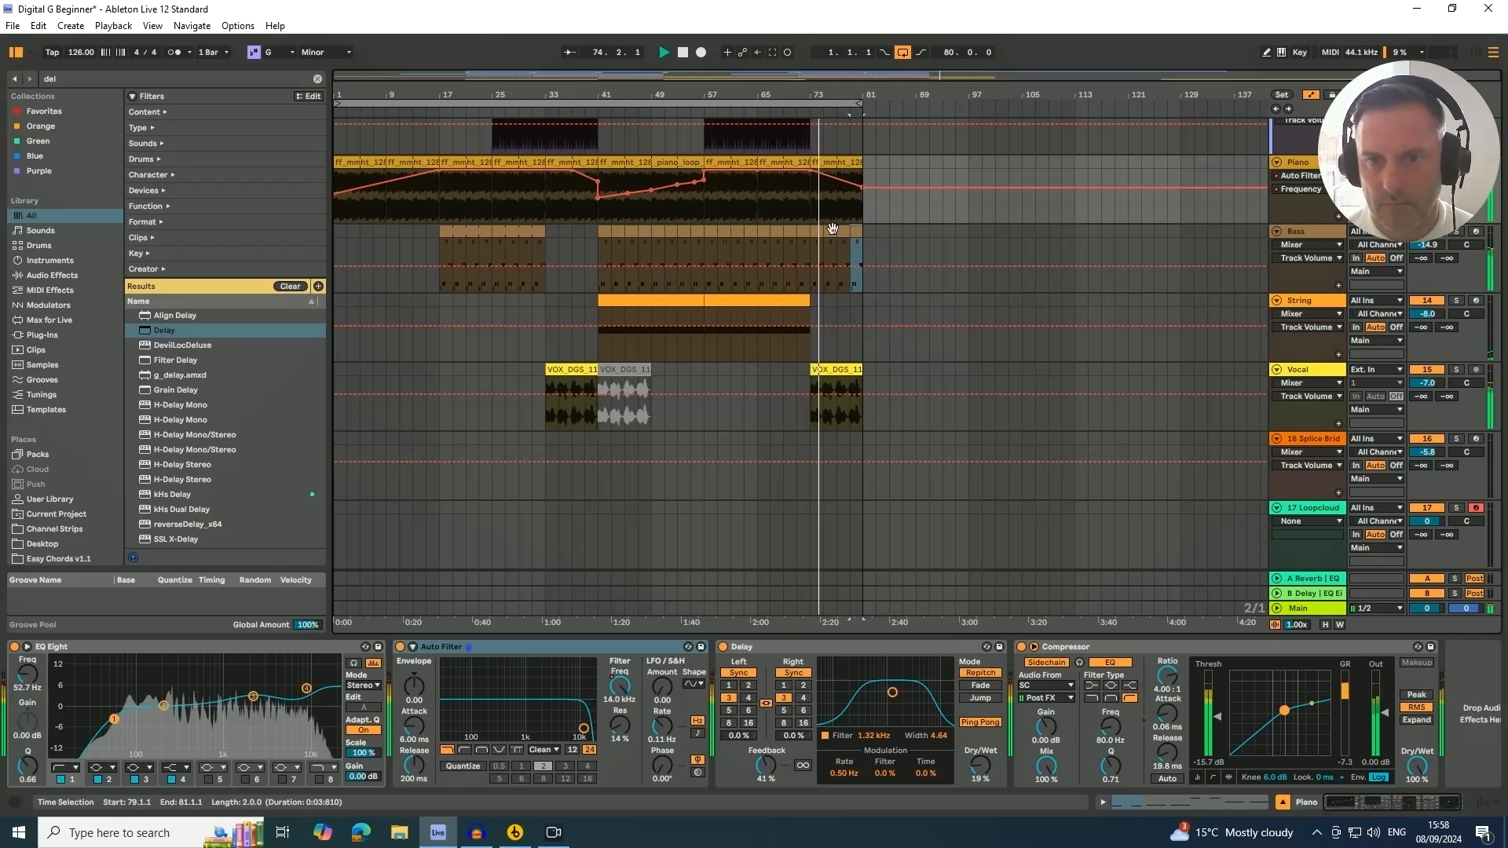
Copy the Bass clip from bar 17 to bar 81
scroll(837, 304, up, 2)
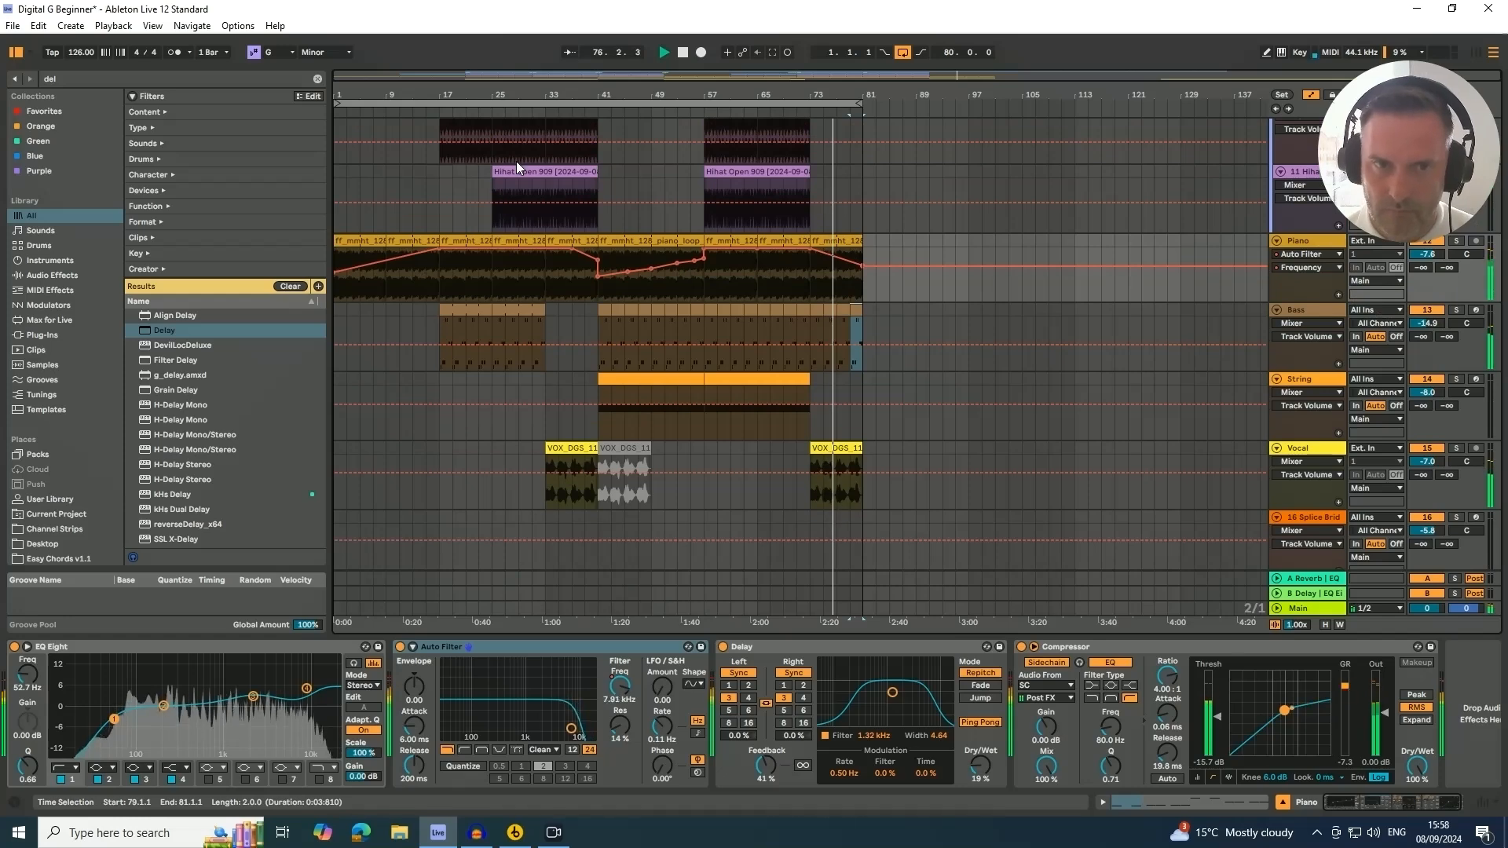
click(464, 313)
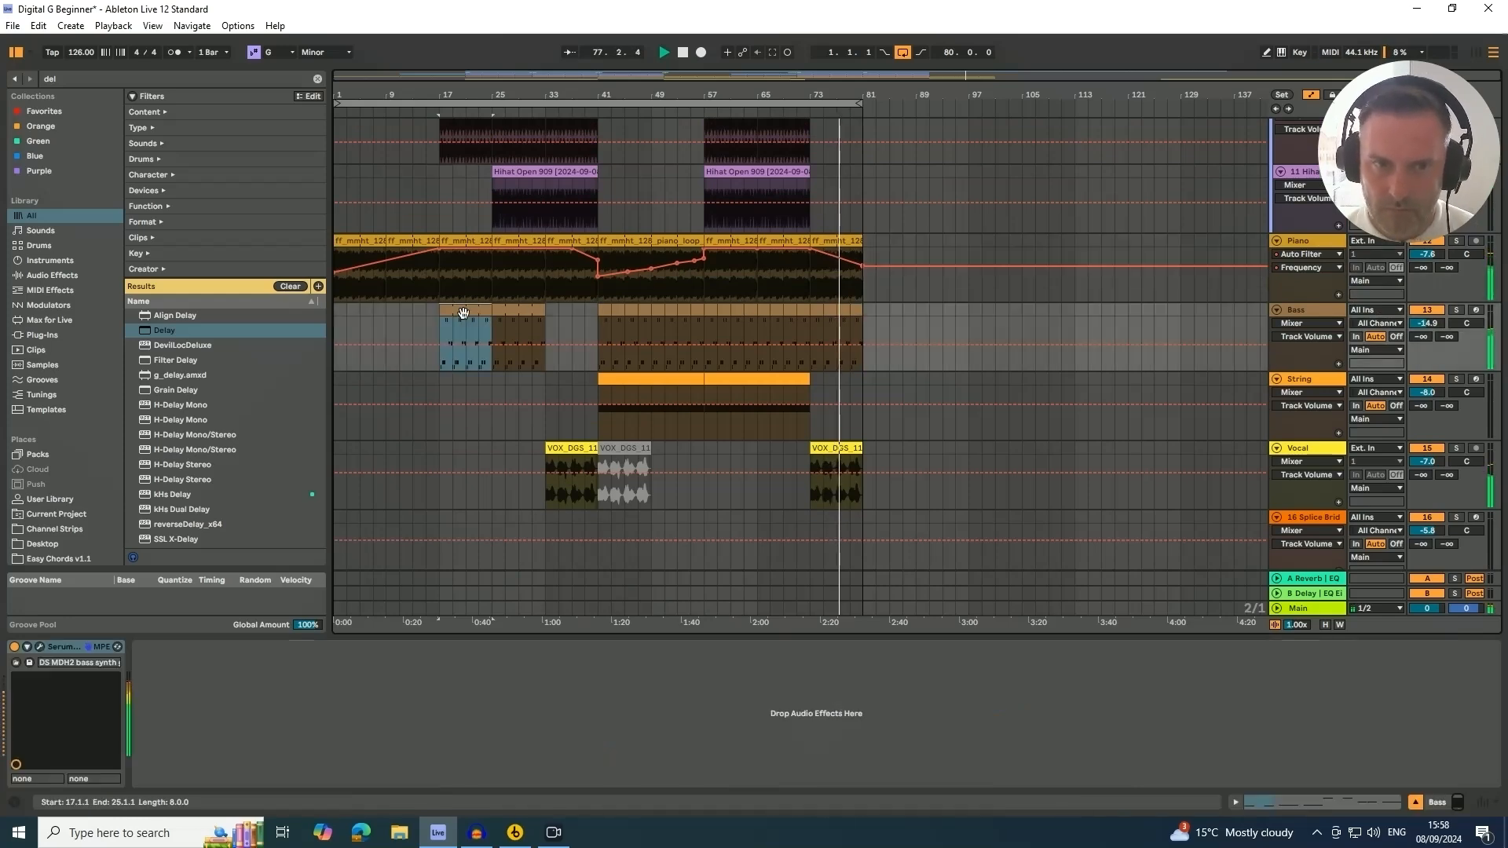
drag(463, 313, 902, 343)
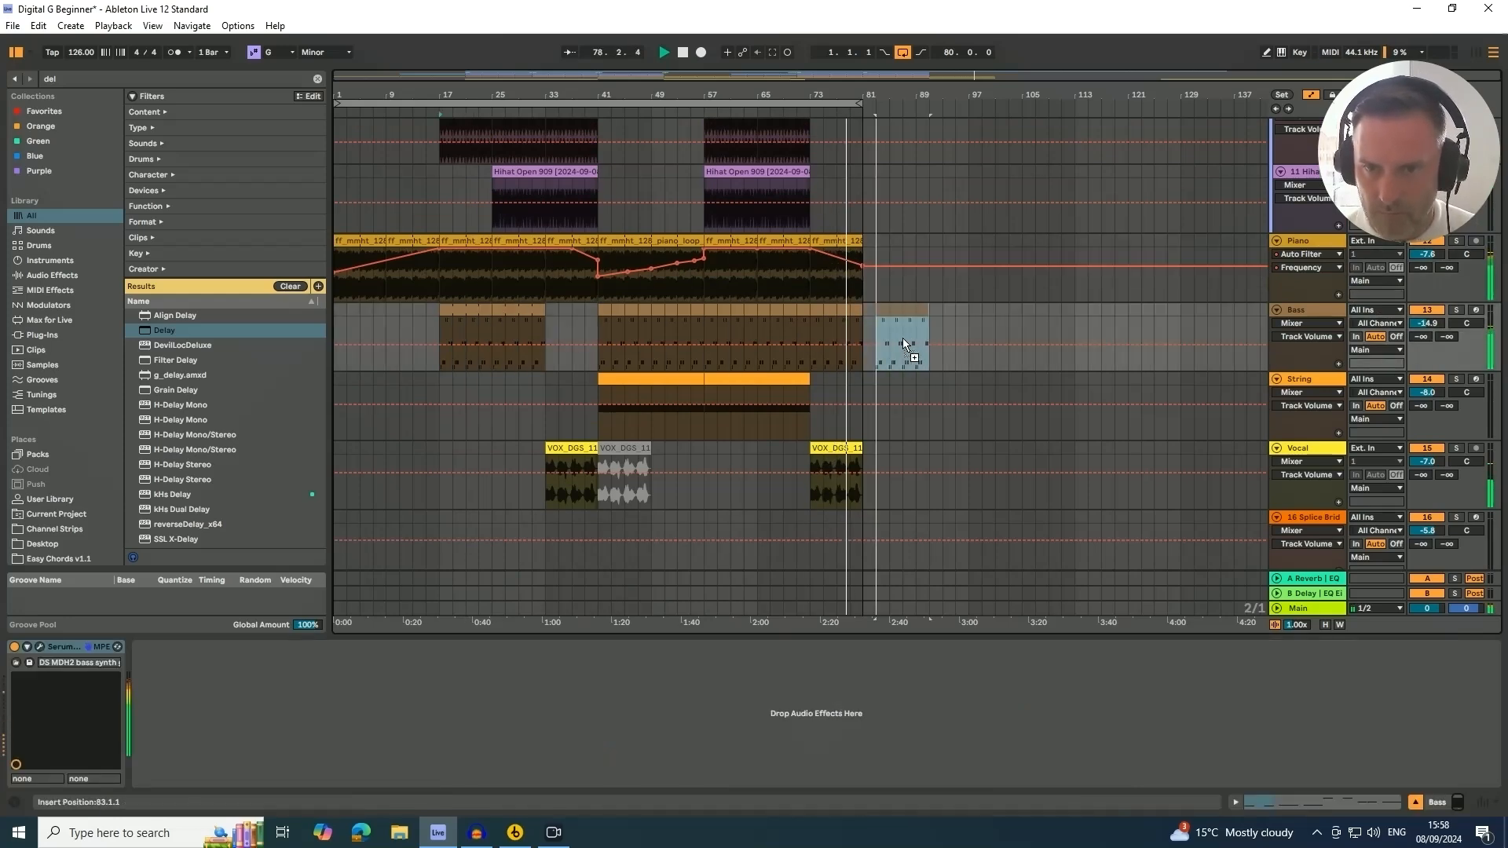
drag(860, 105, 913, 108)
scroll(795, 294, up, 3)
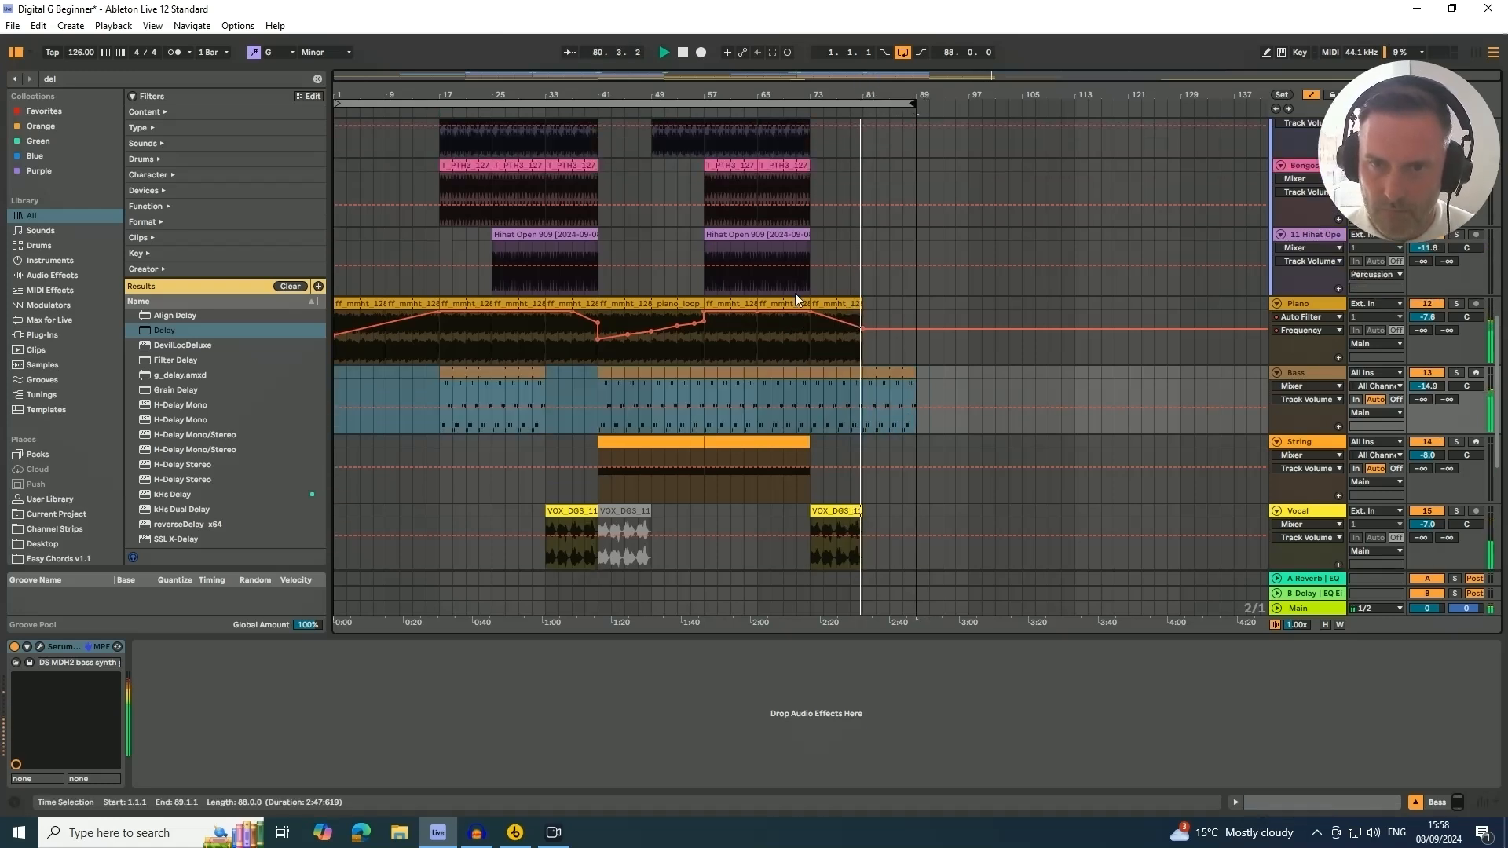
Copy the Hat clip from bar 65 to bar 81
scroll(779, 289, up, 8)
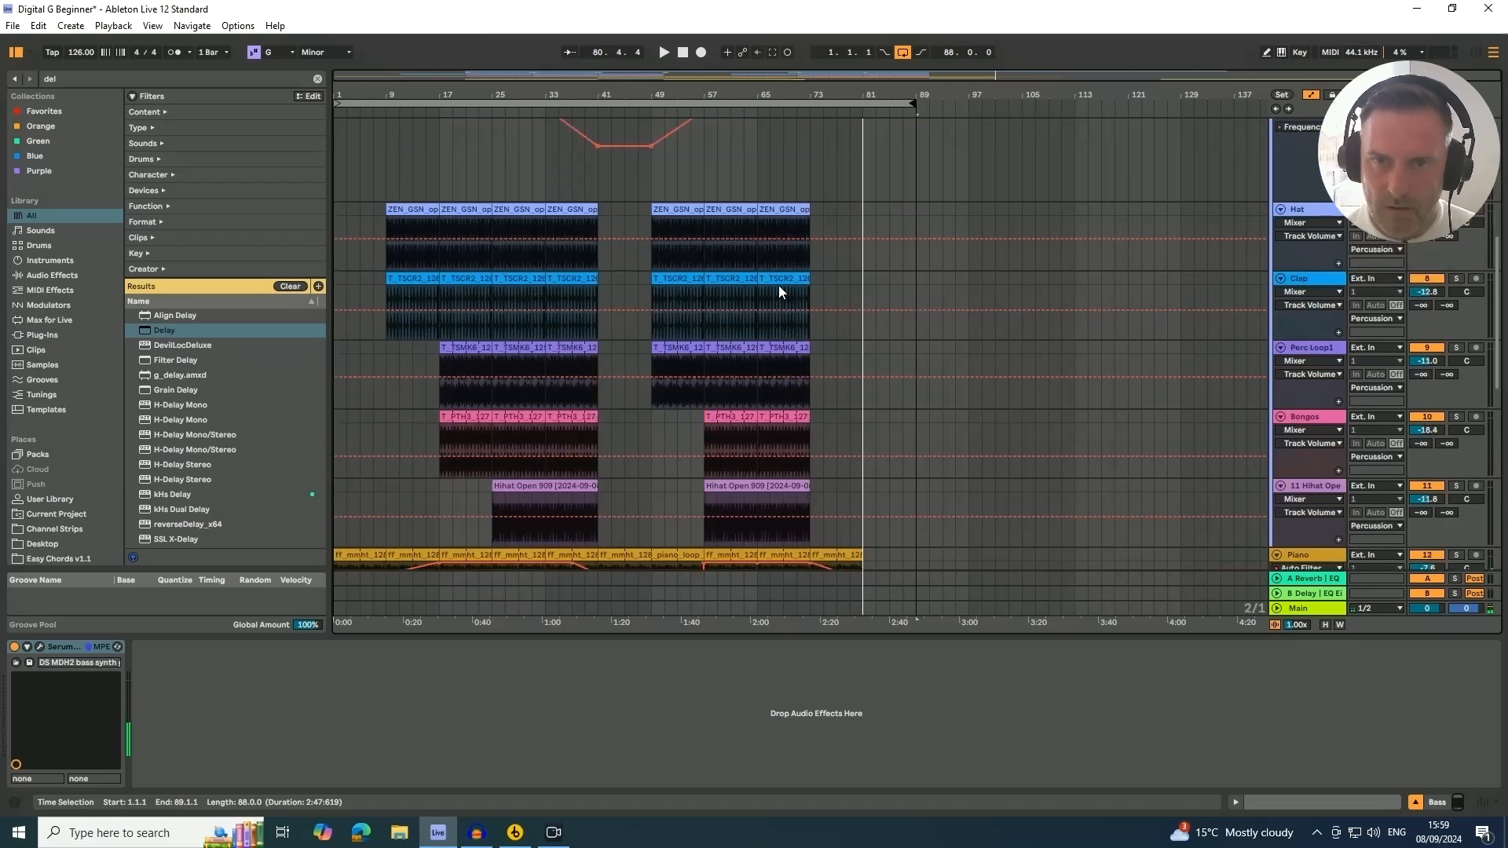
drag(768, 210, 866, 220)
Copy Crash hits from bar 65 to bar 73 and from bar 55 to bar 79
scroll(866, 220, up, 5)
scroll(865, 220, down, 2)
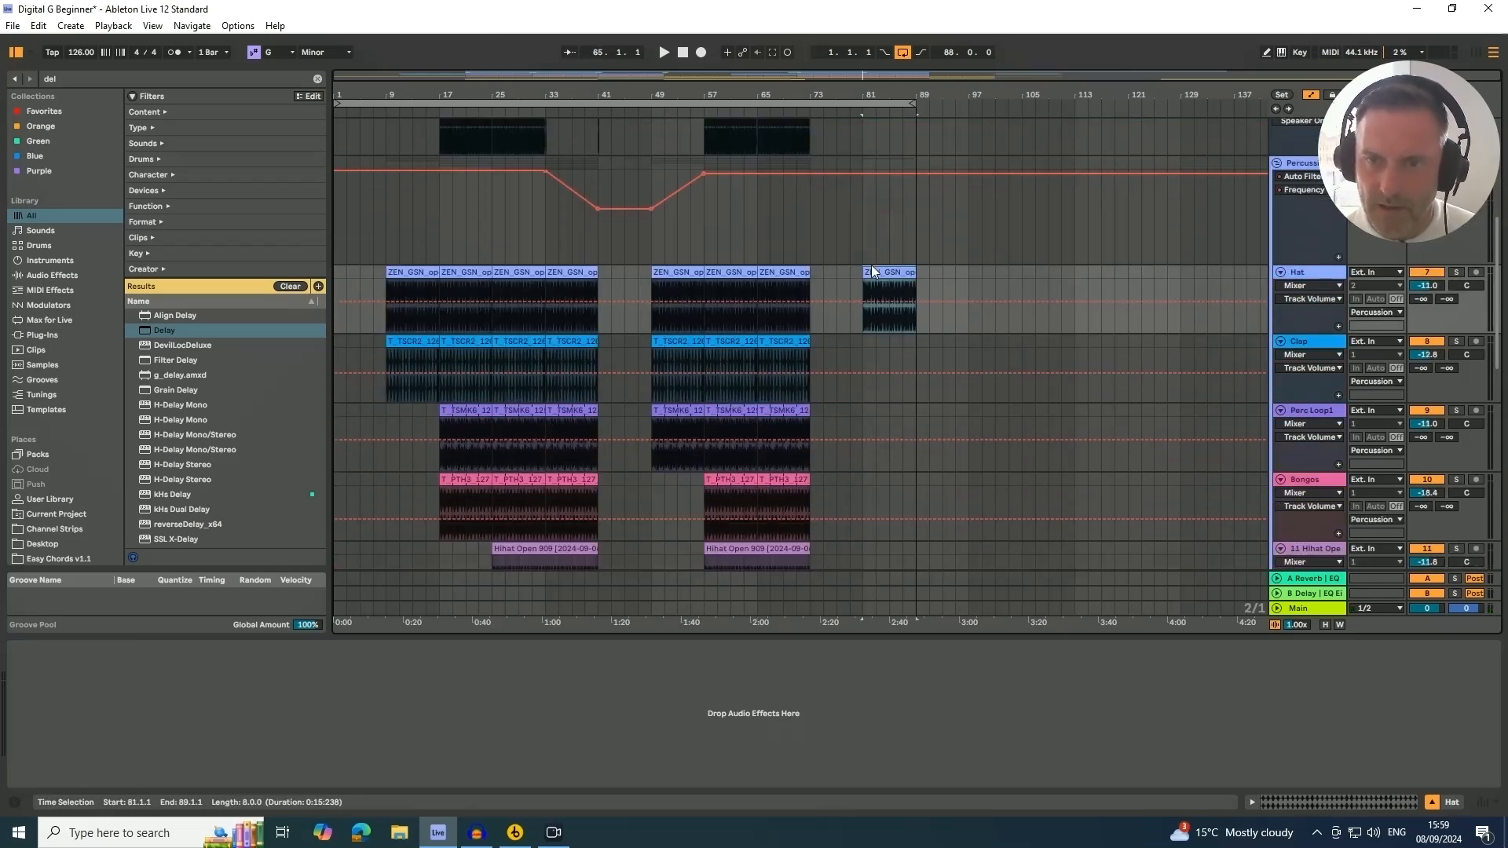
scroll(896, 282, down, 4)
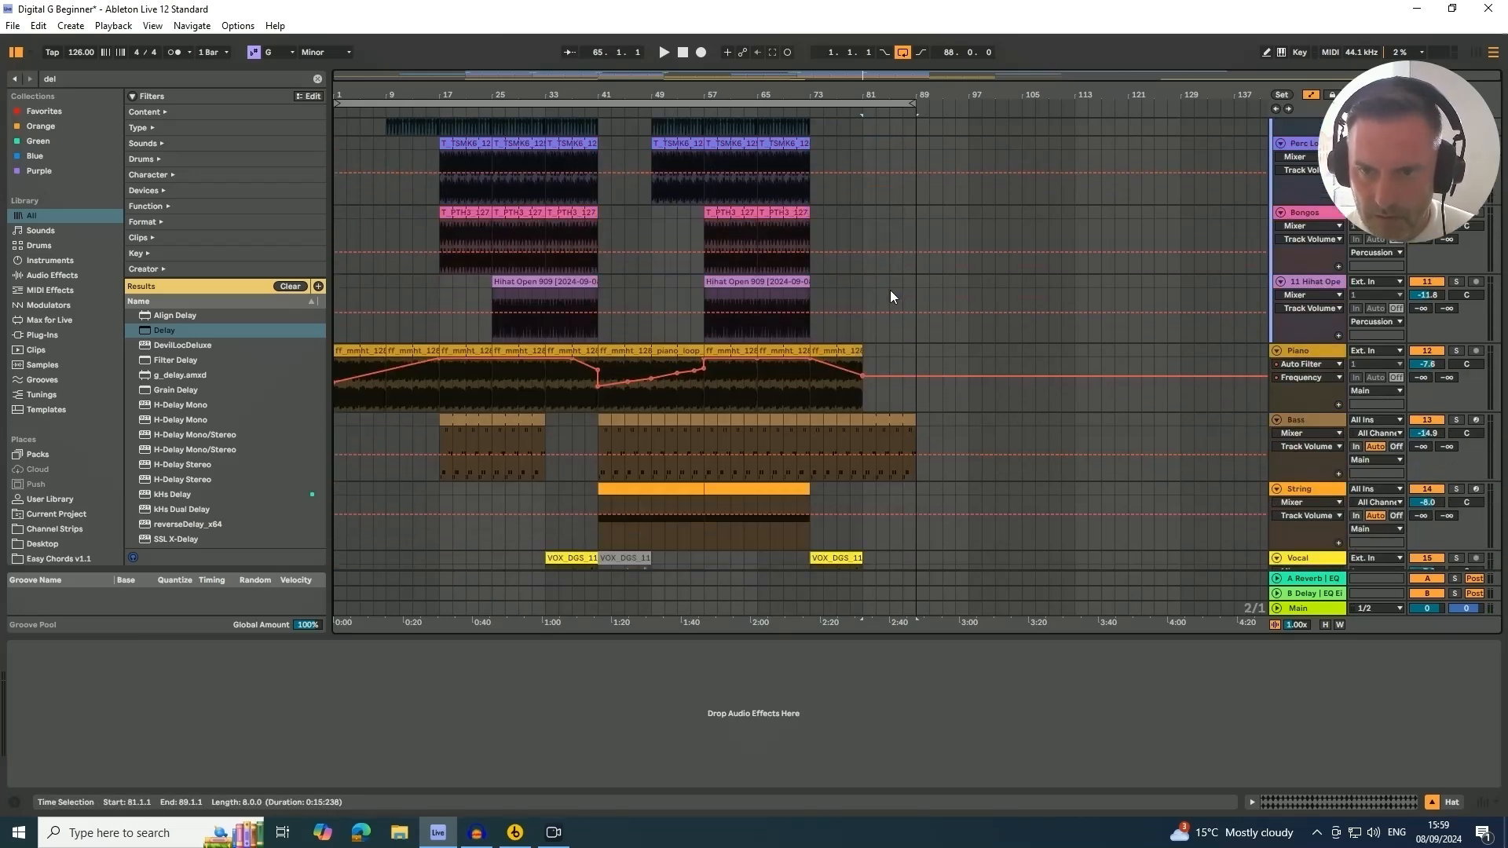
scroll(890, 296, down, 1)
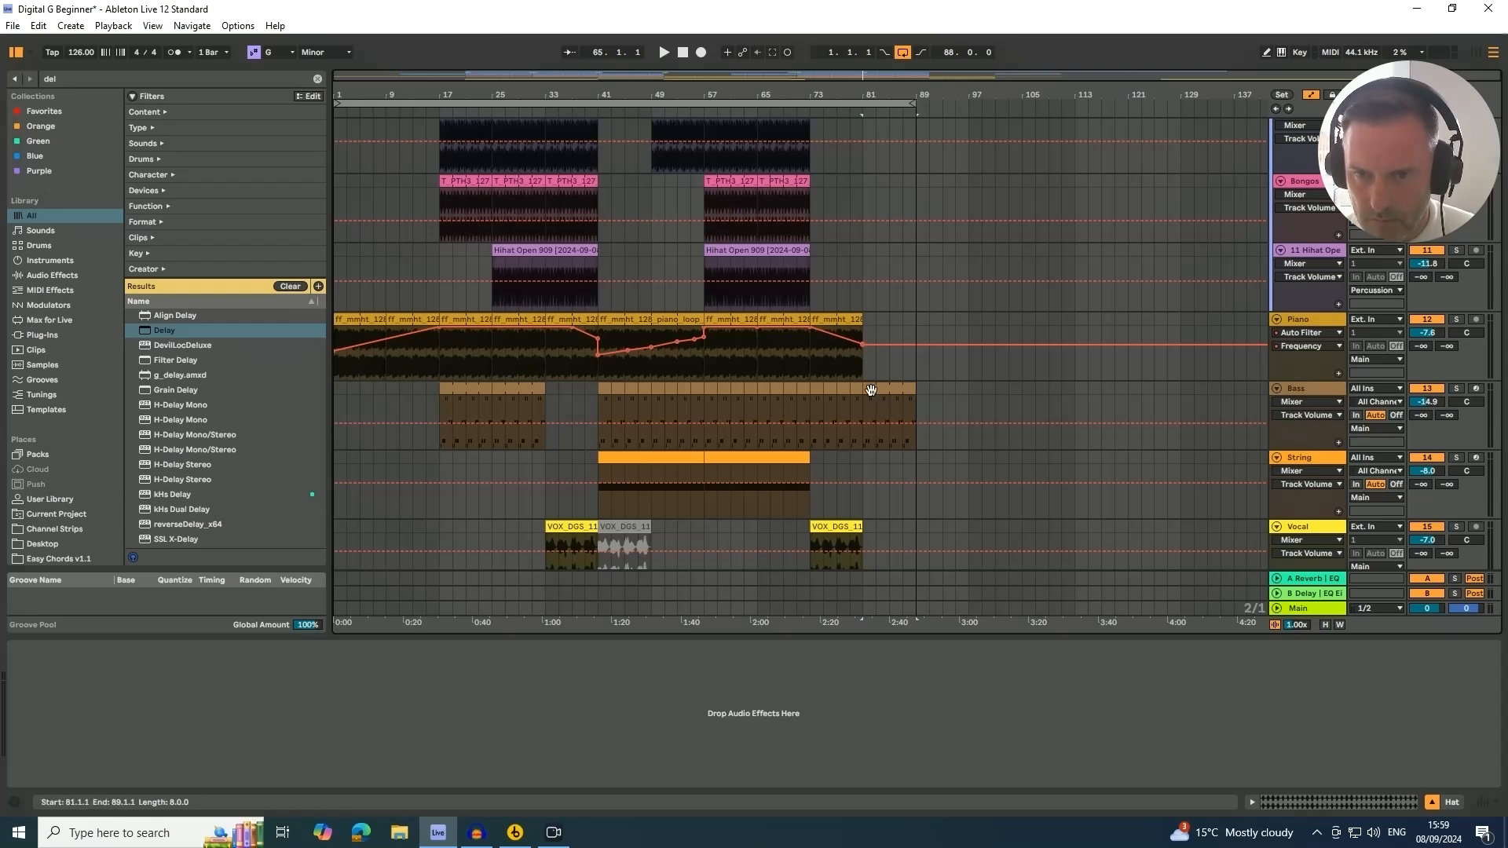
scroll(872, 389, up, 3)
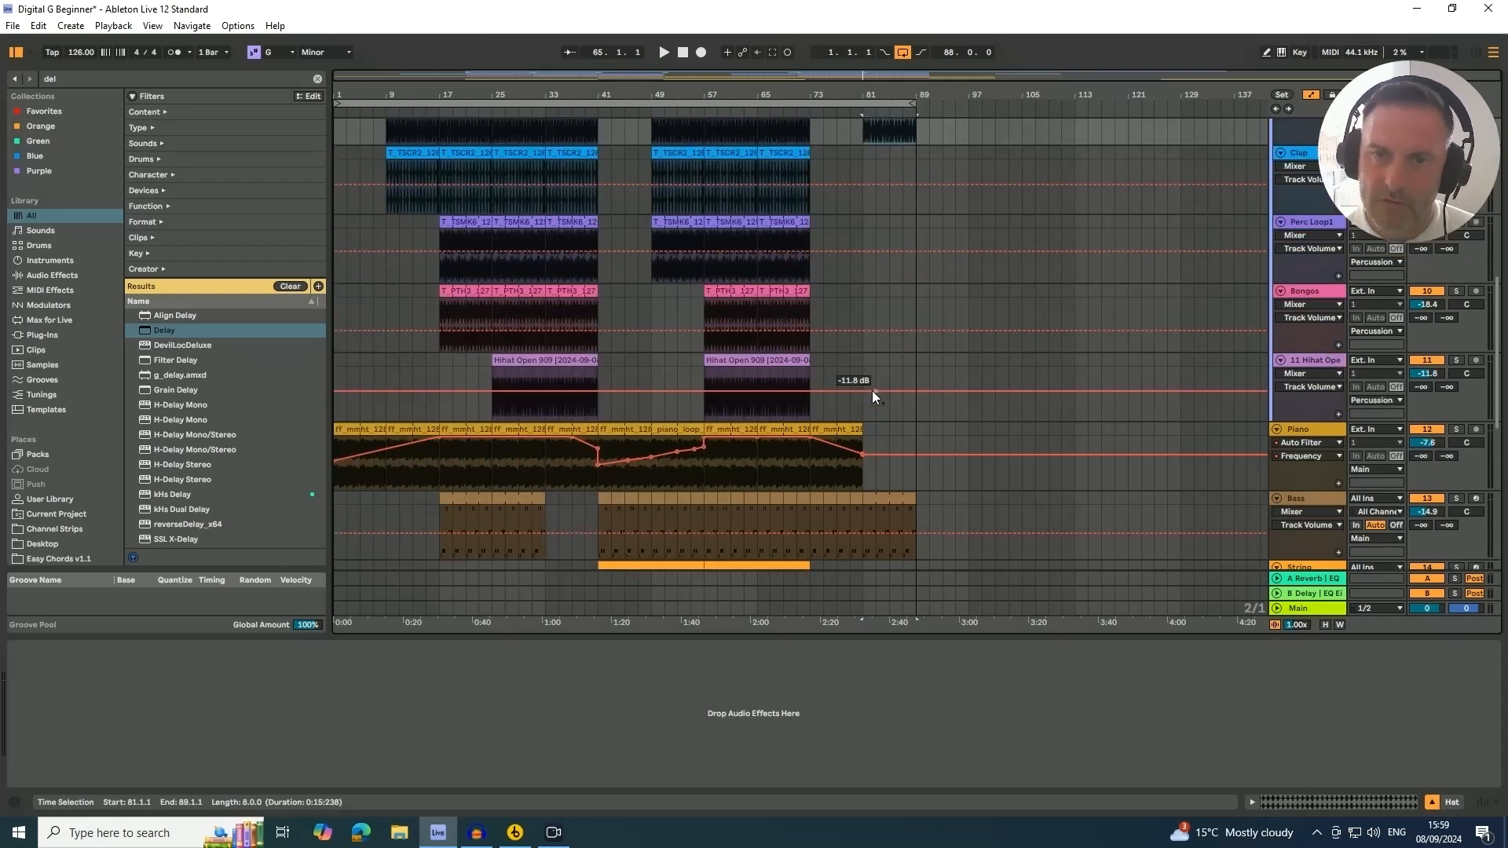
scroll(872, 390, up, 8)
scroll(874, 396, up, 1)
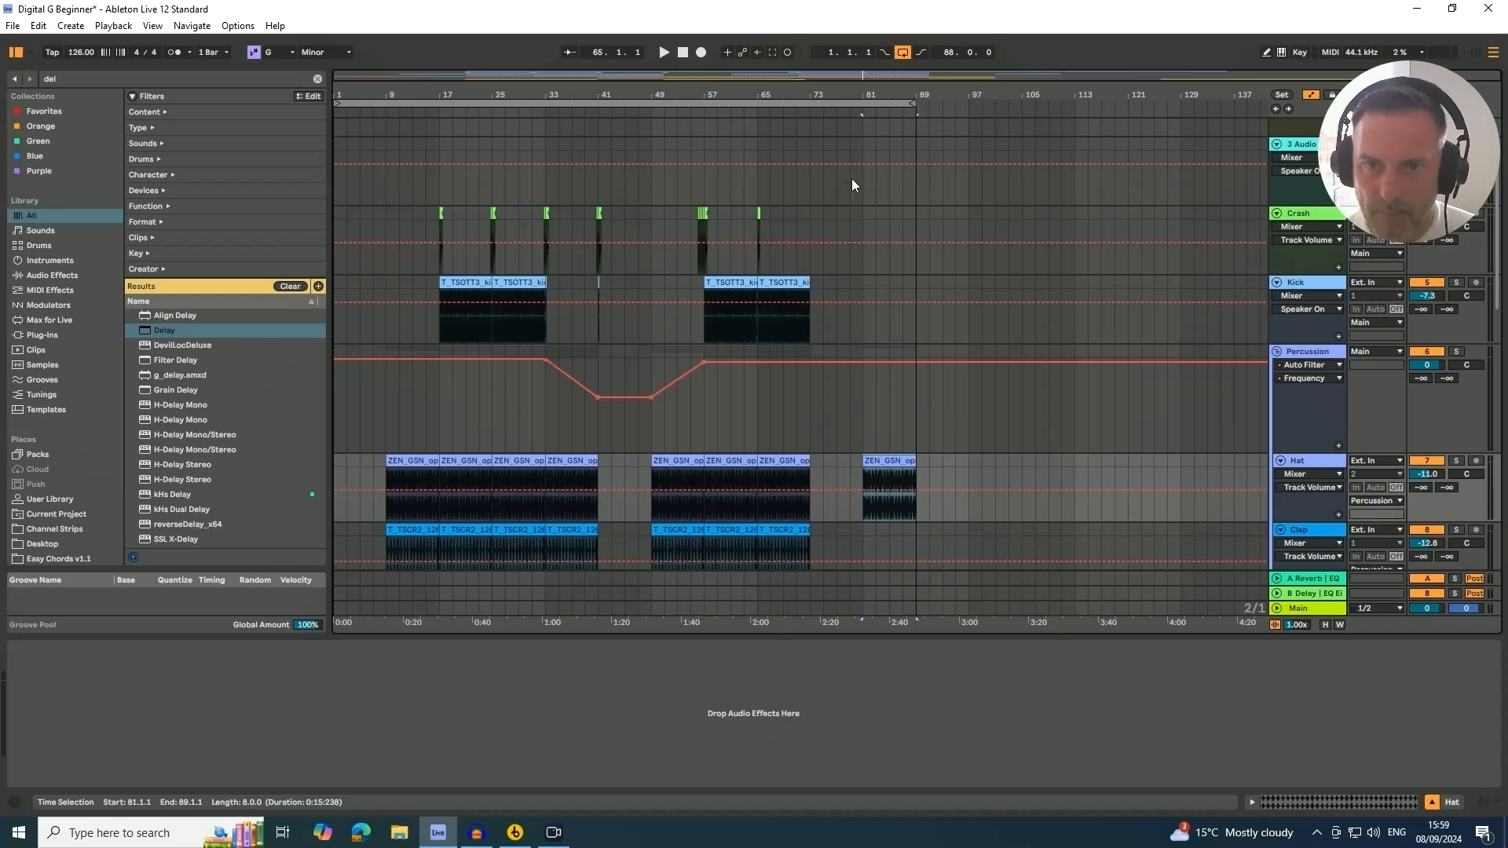
click(766, 214)
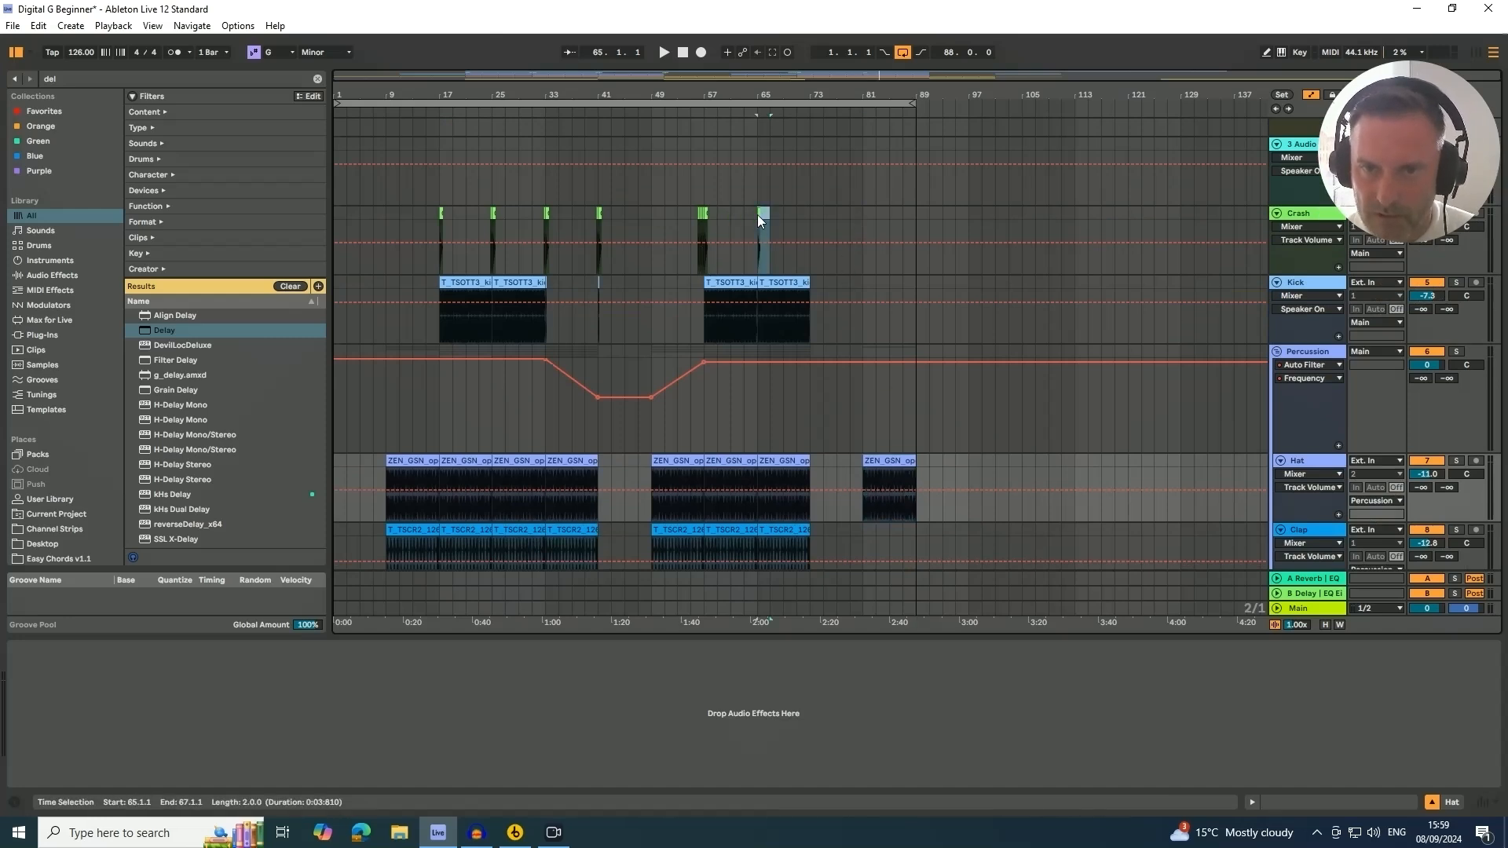
click(759, 215)
drag(760, 215, 813, 216)
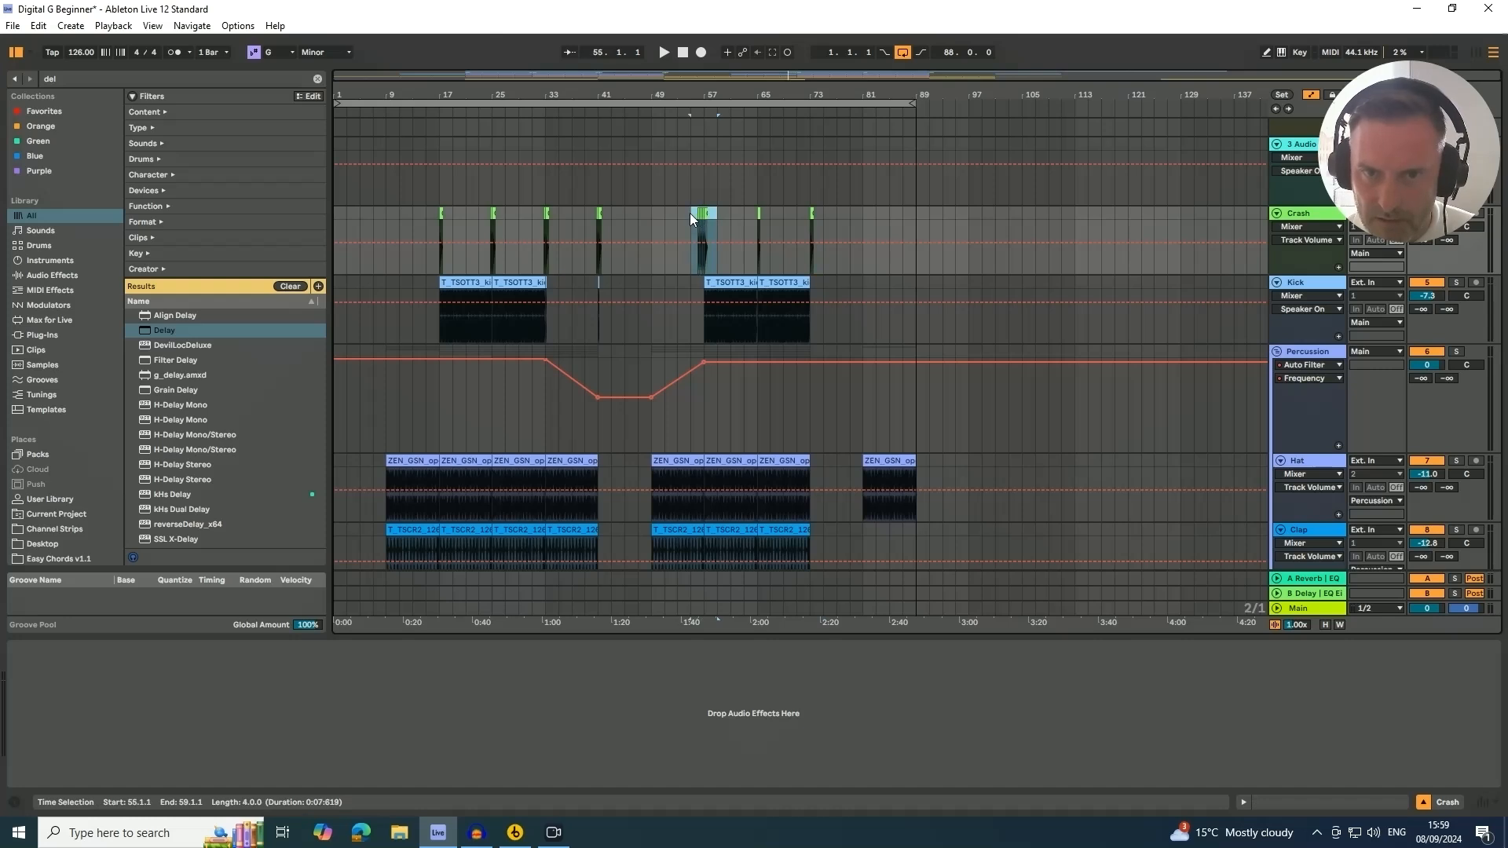
drag(694, 214, 862, 238)
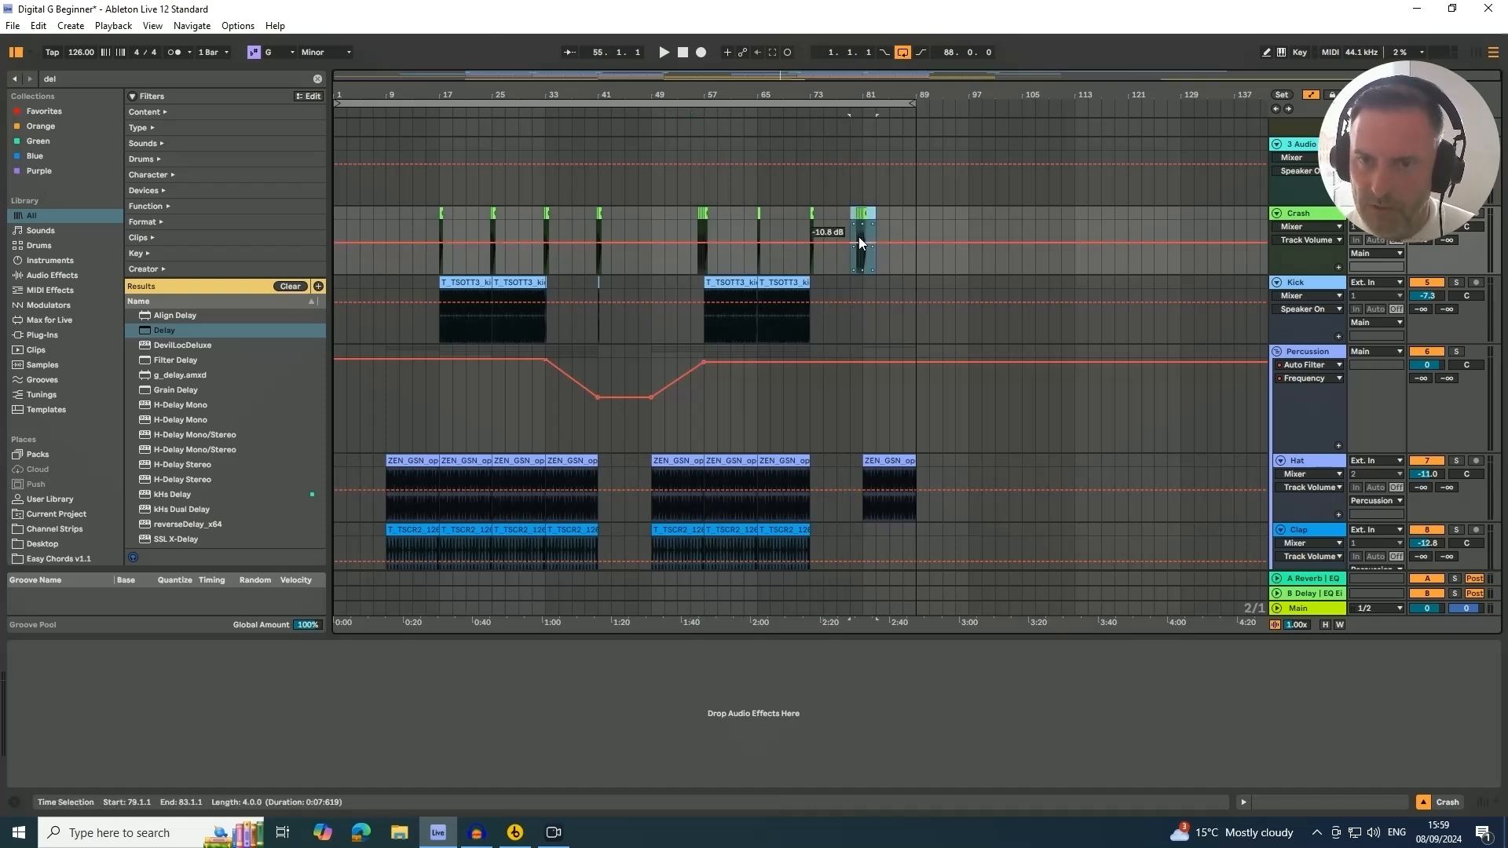
Copy the Kick clip from bar 65 to bar 81 and play from about bar 79
scroll(861, 243, down, 3)
scroll(860, 267, up, 4)
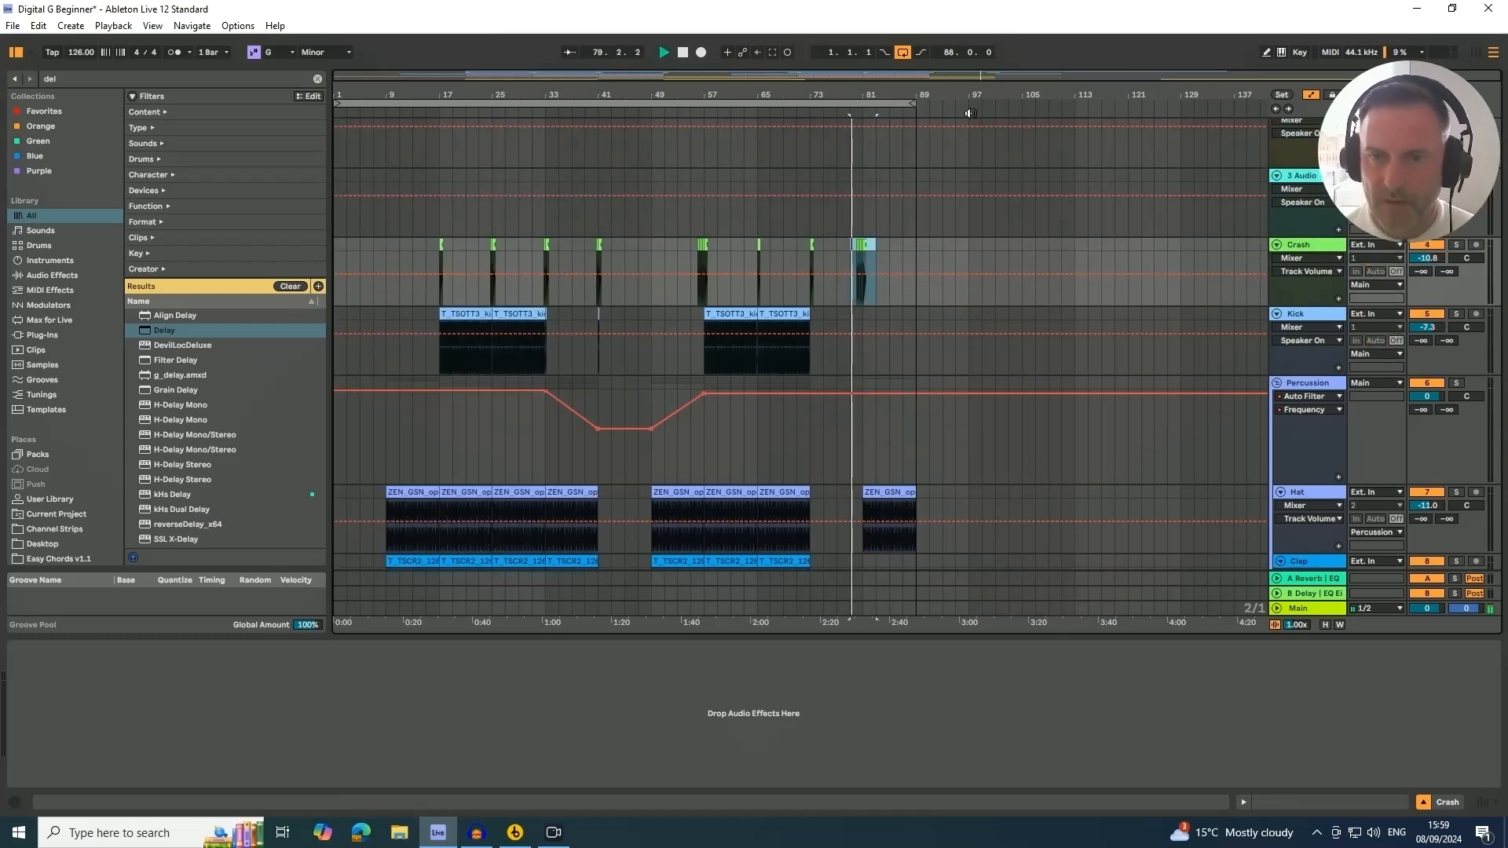
scroll(953, 184, down, 5)
scroll(1061, 175, down, 12)
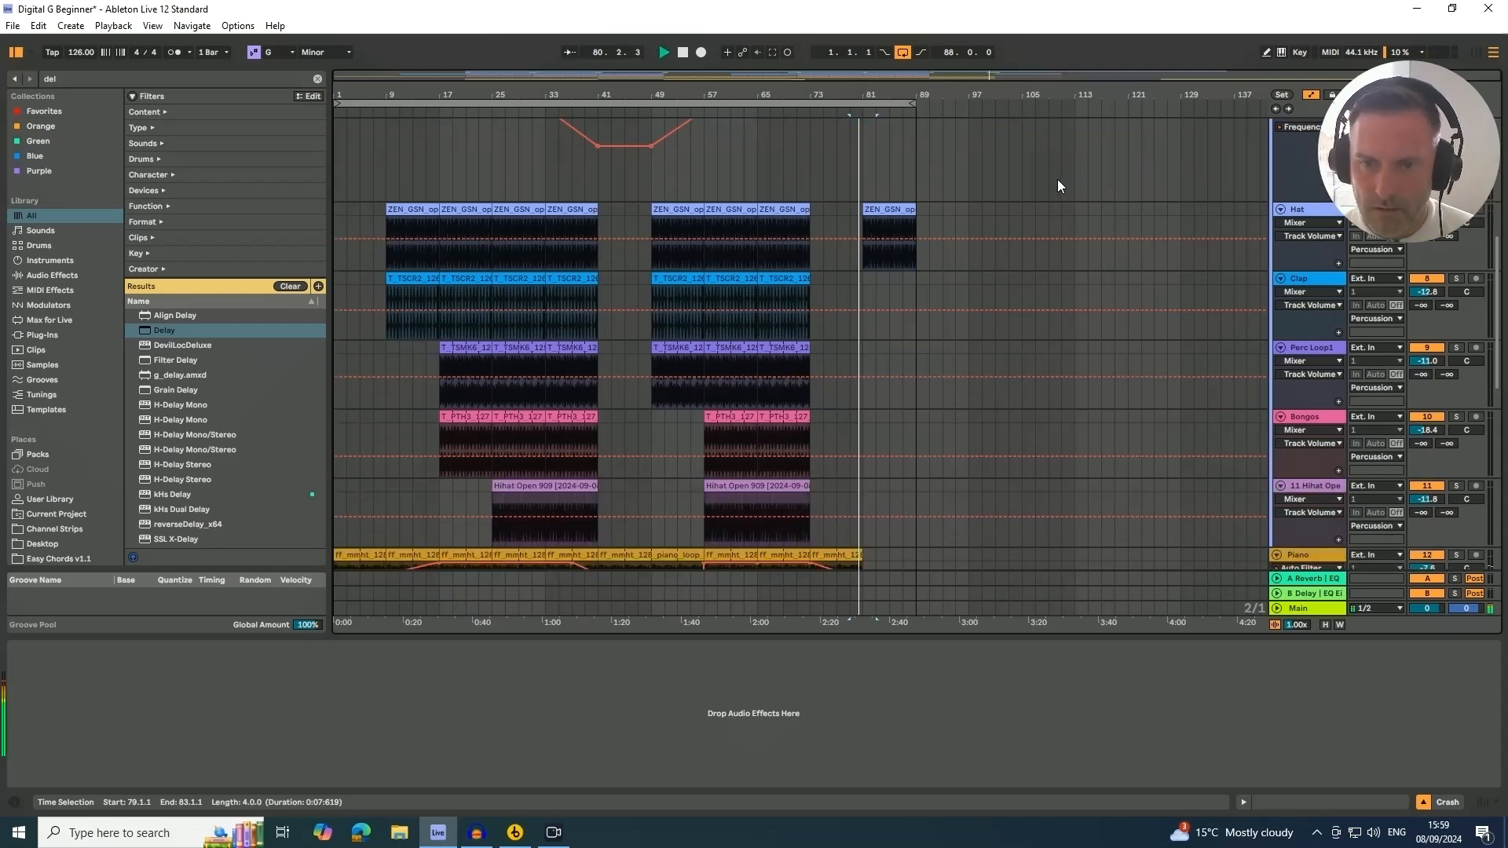
scroll(1051, 178, up, 7)
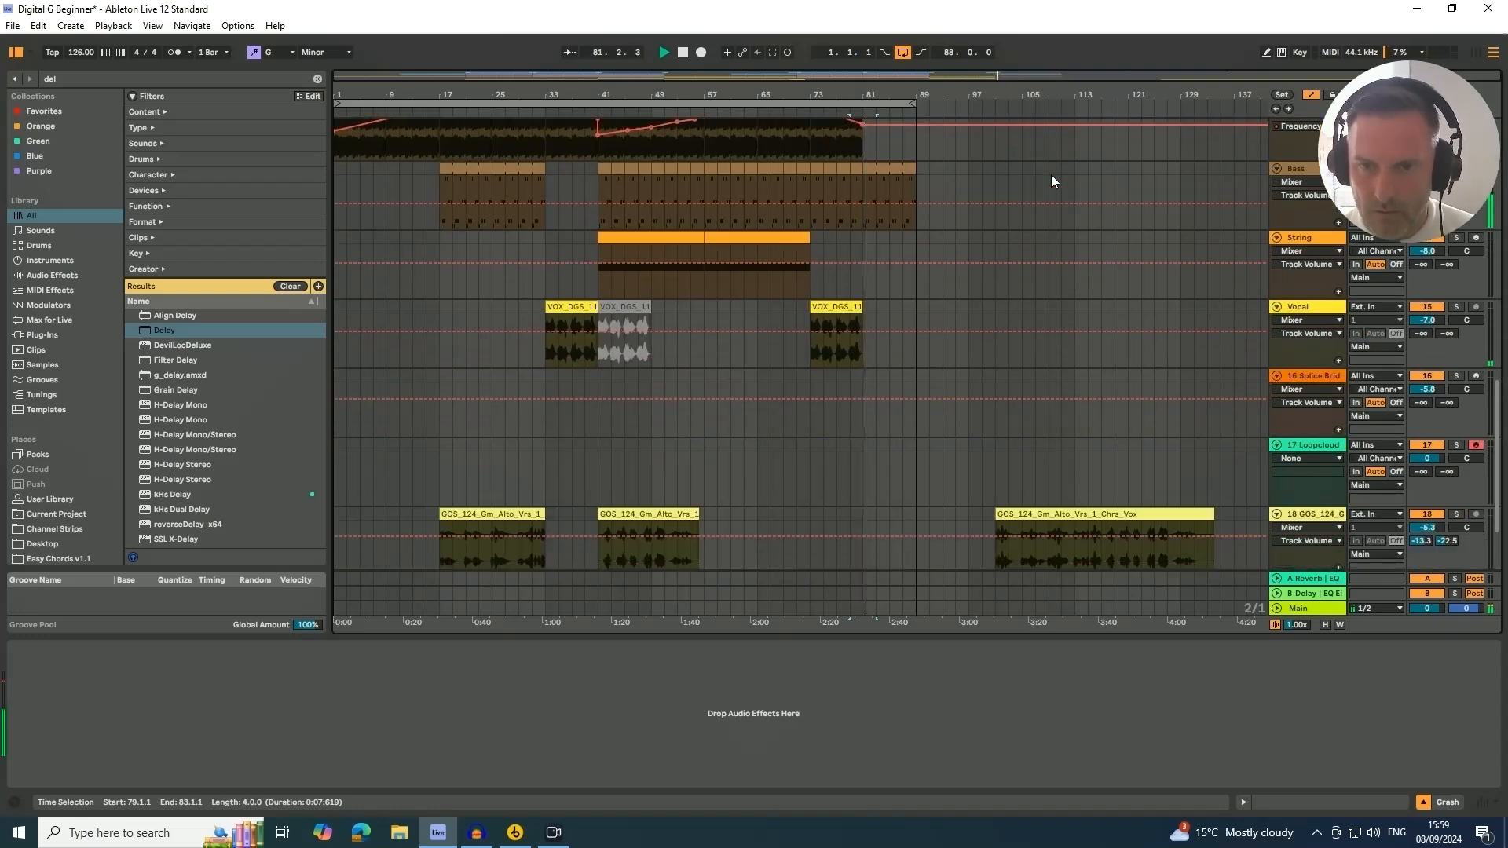
scroll(1051, 181, up, 10)
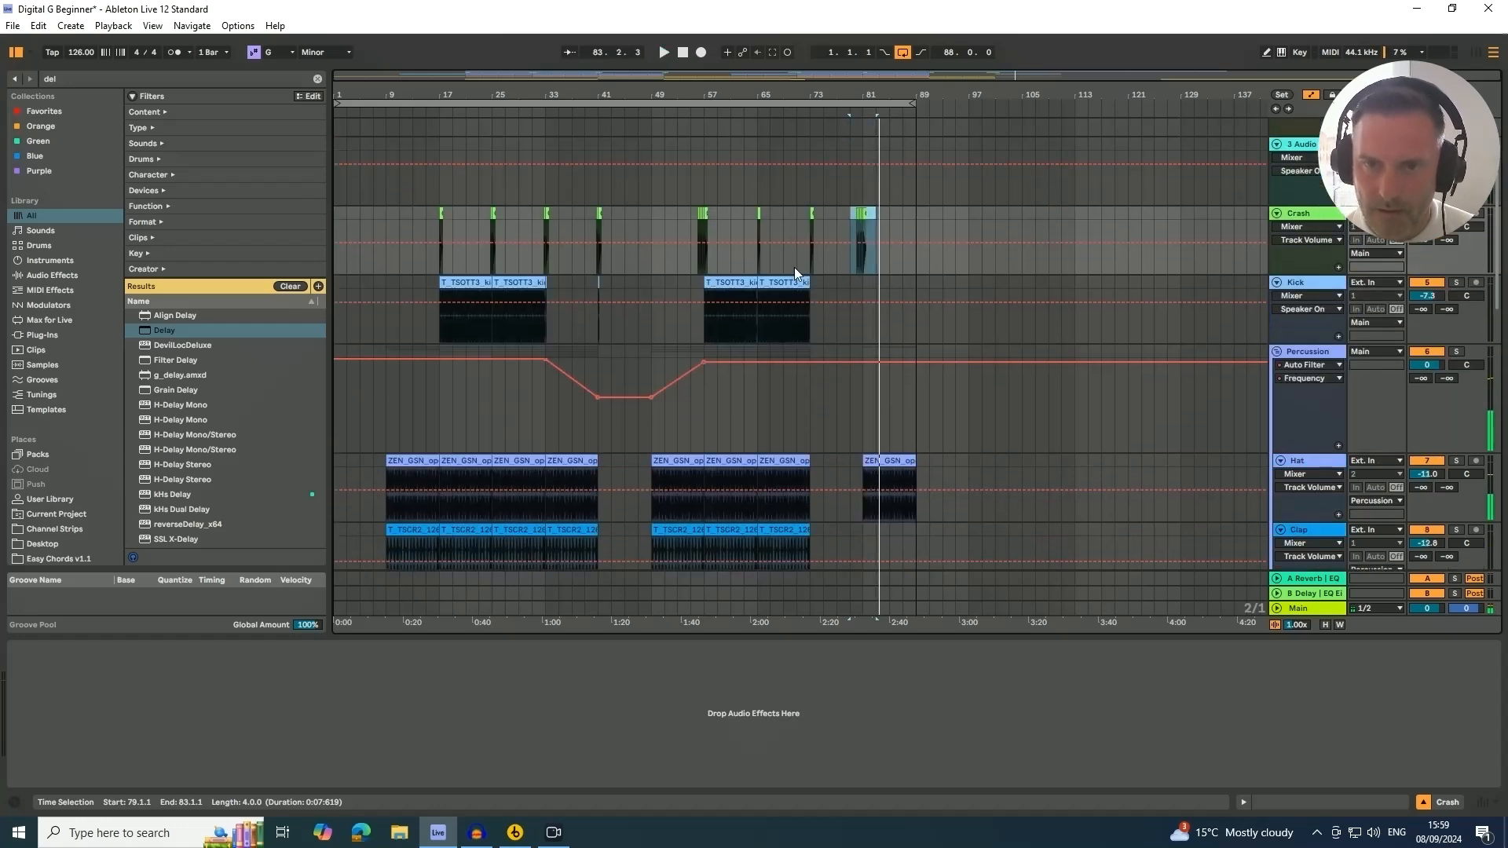
click(776, 282)
key(space)
drag(776, 283, 882, 284)
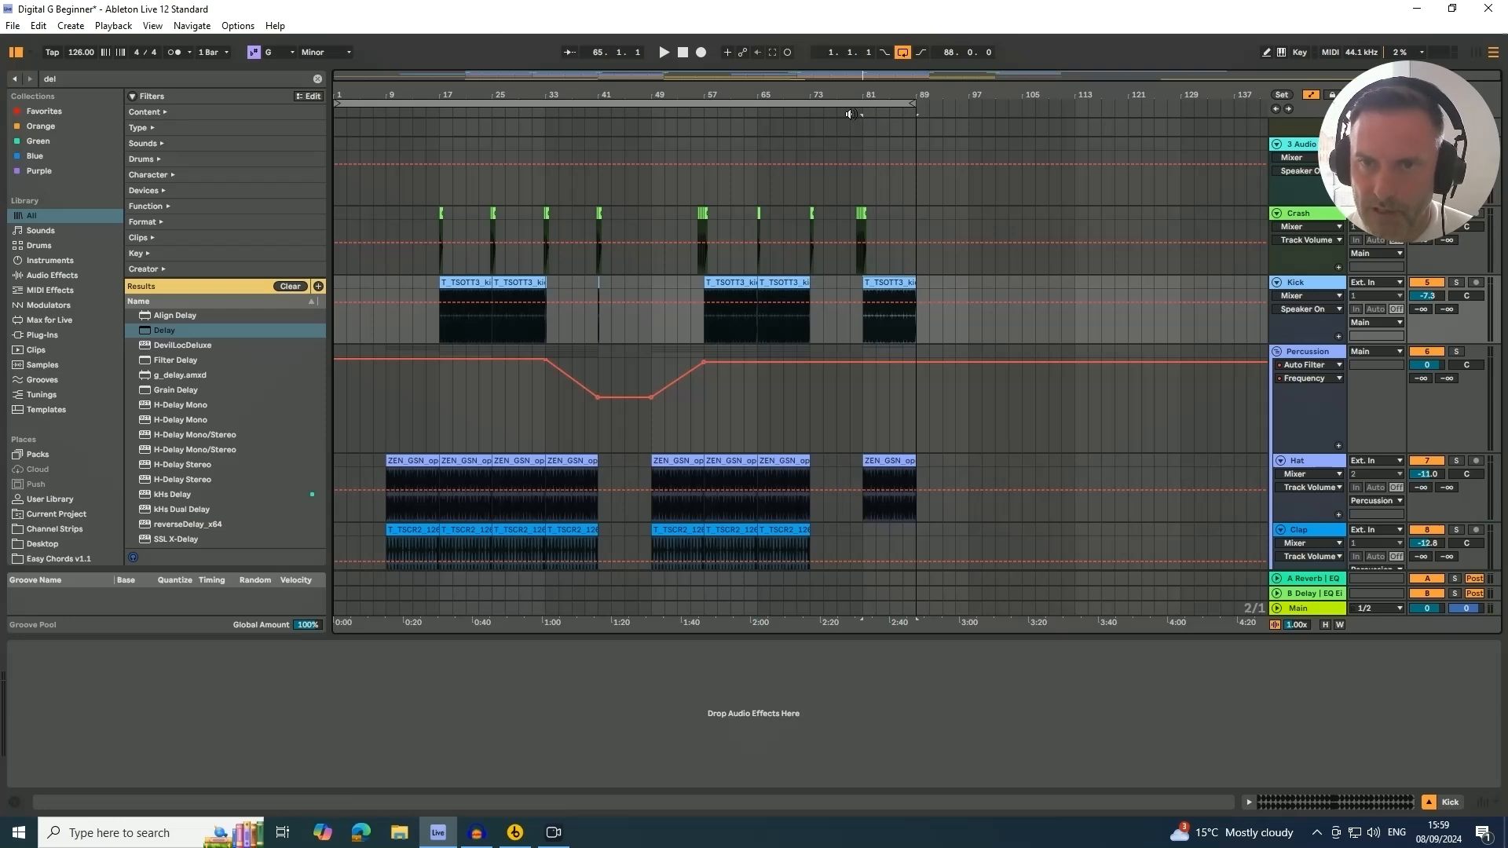
click(851, 114)
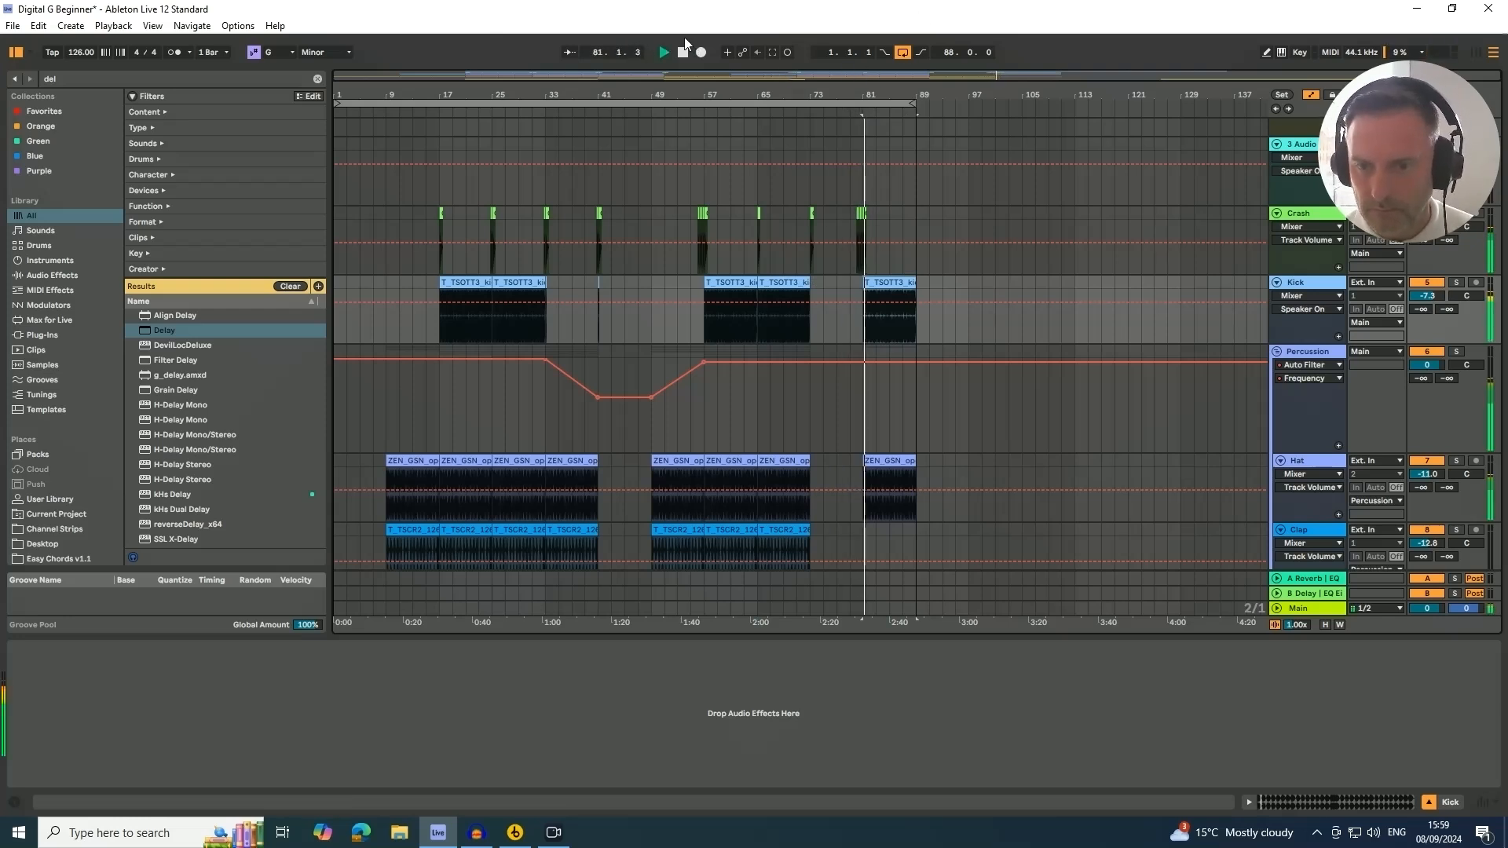
Copy the Clap clip from bar 65 to bar 81
scroll(889, 242, down, 3)
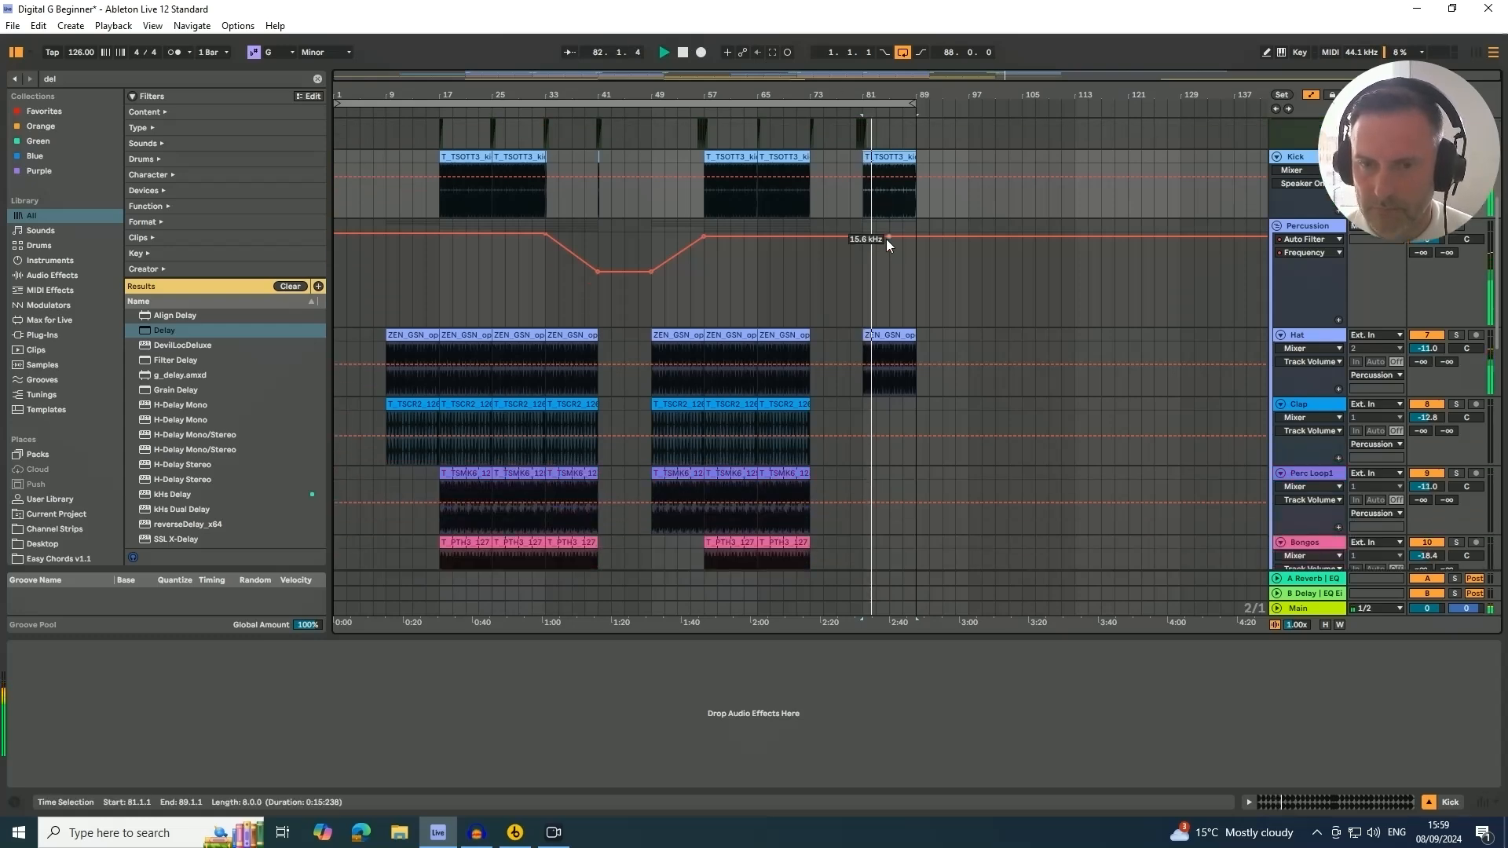
scroll(886, 239, down, 2)
click(781, 326)
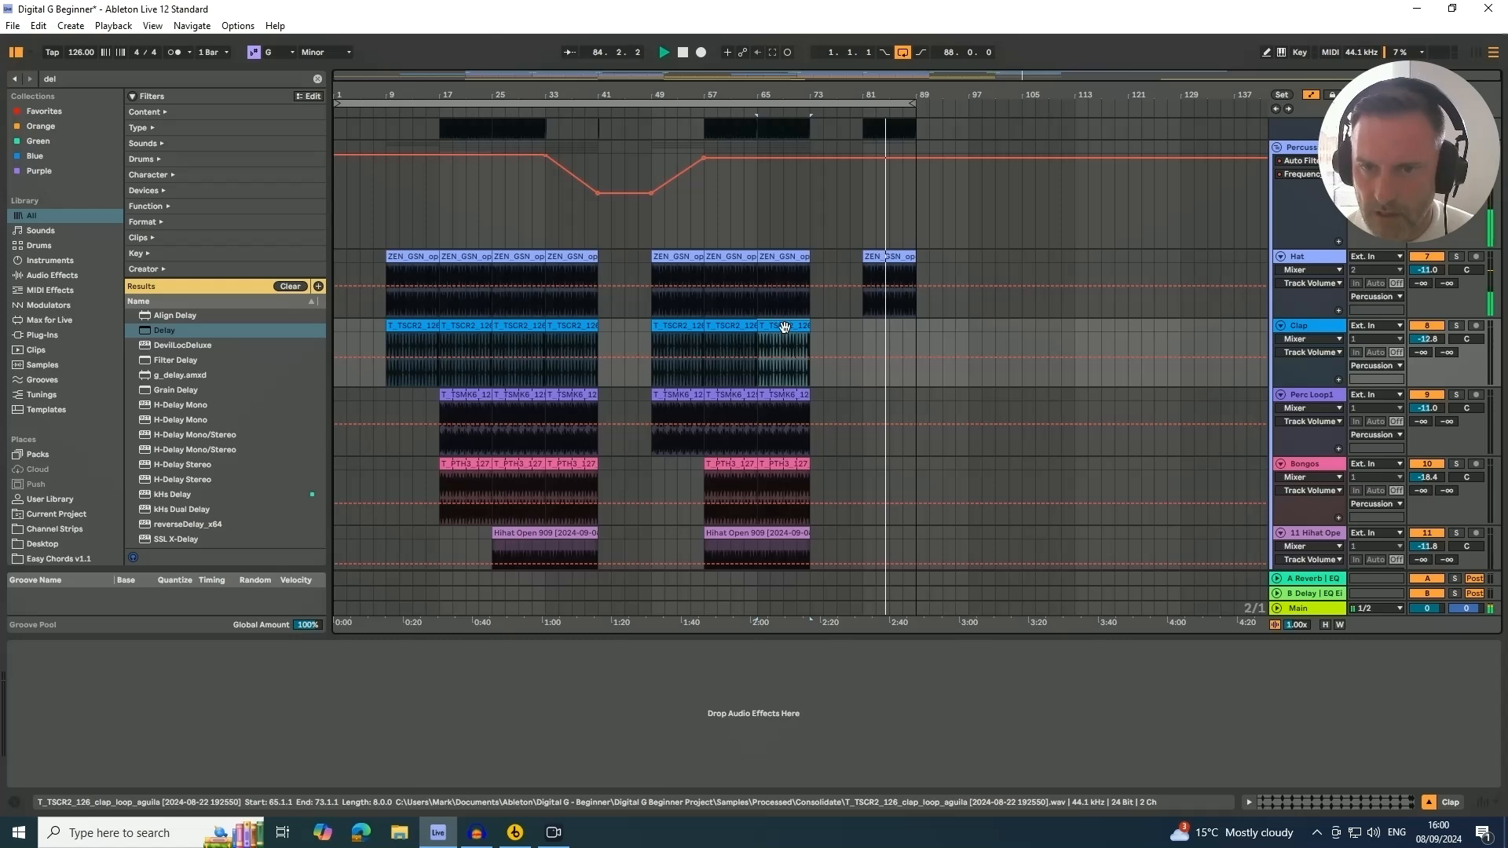
drag(783, 326, 894, 330)
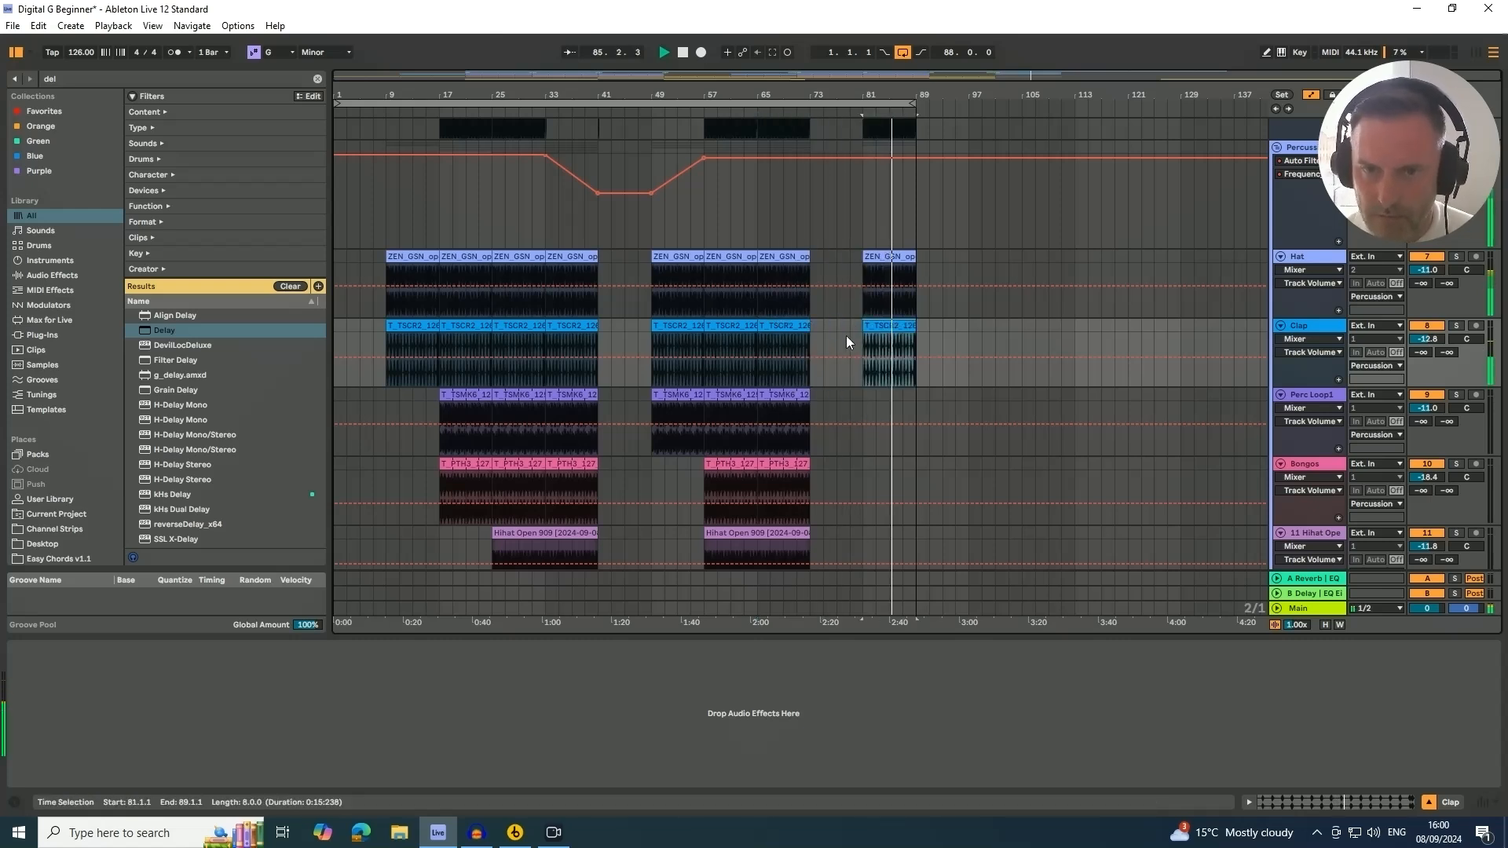
Copy the Perc Loop1 clip from bar 65 to bar 81
scroll(846, 336, down, 2)
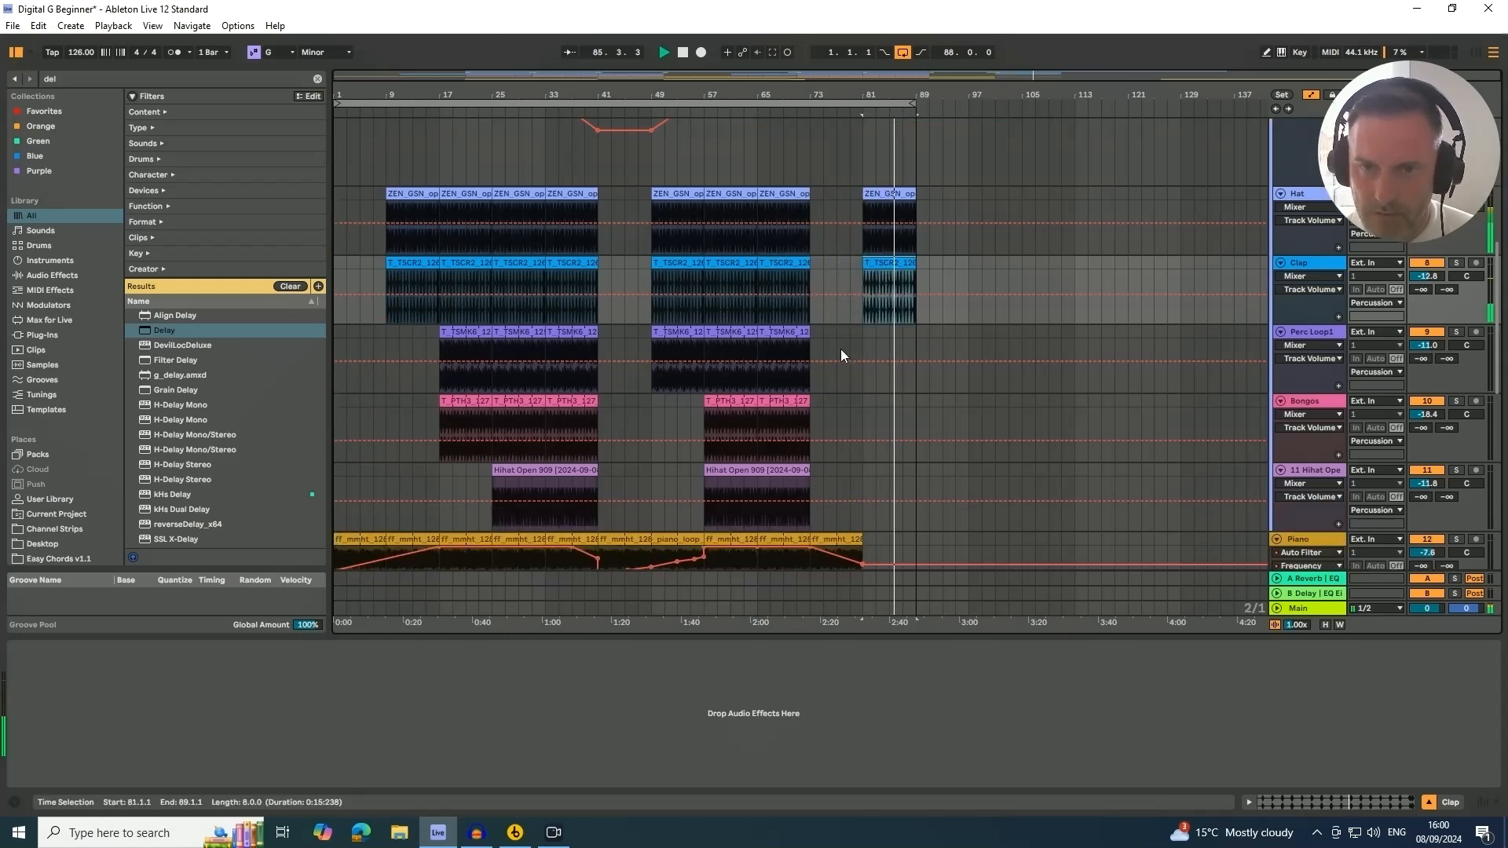
click(790, 334)
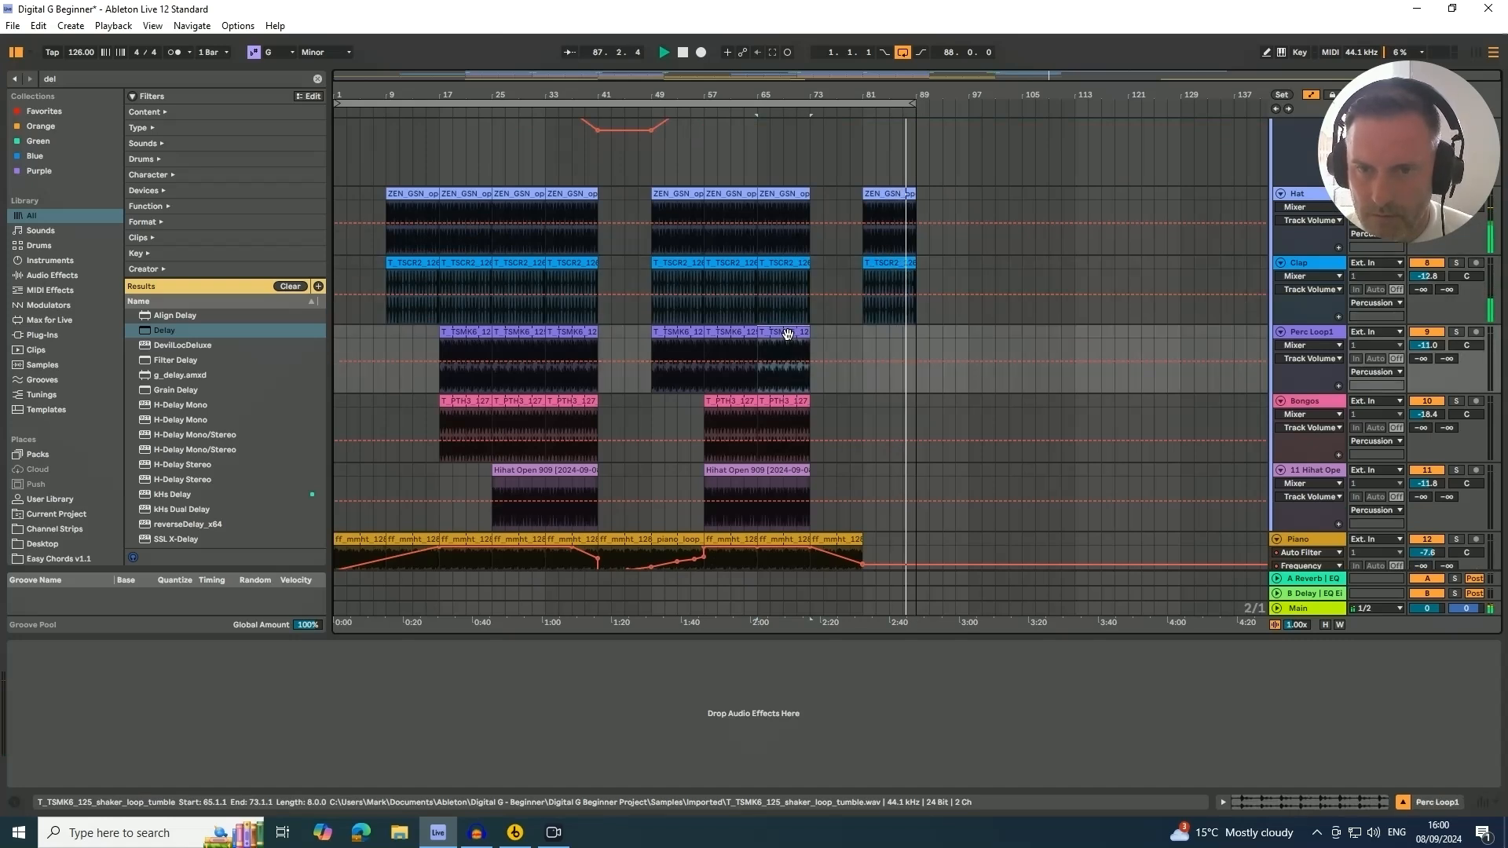
click(773, 294)
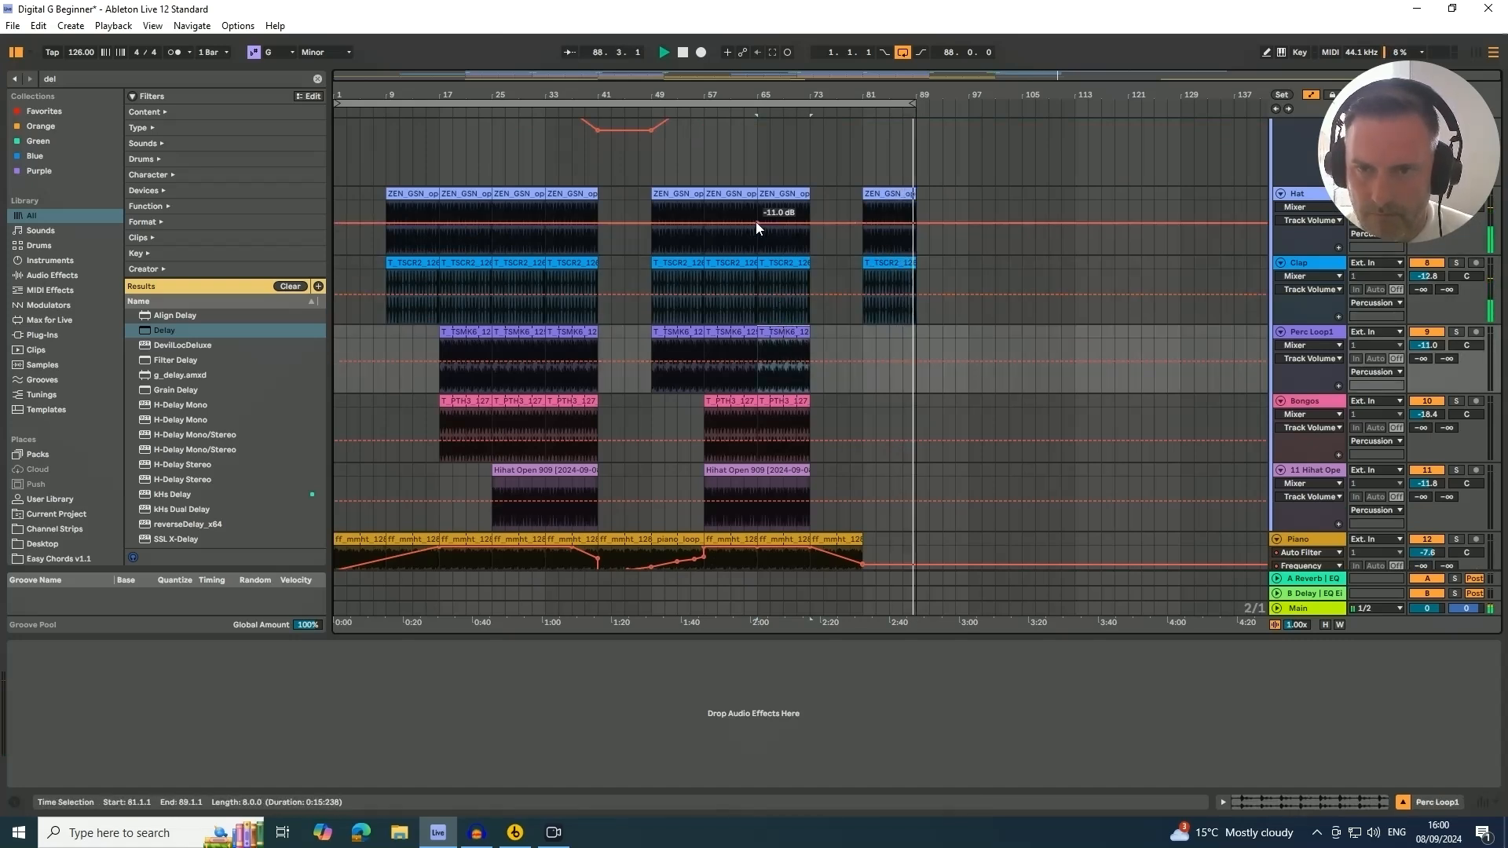
click(781, 331)
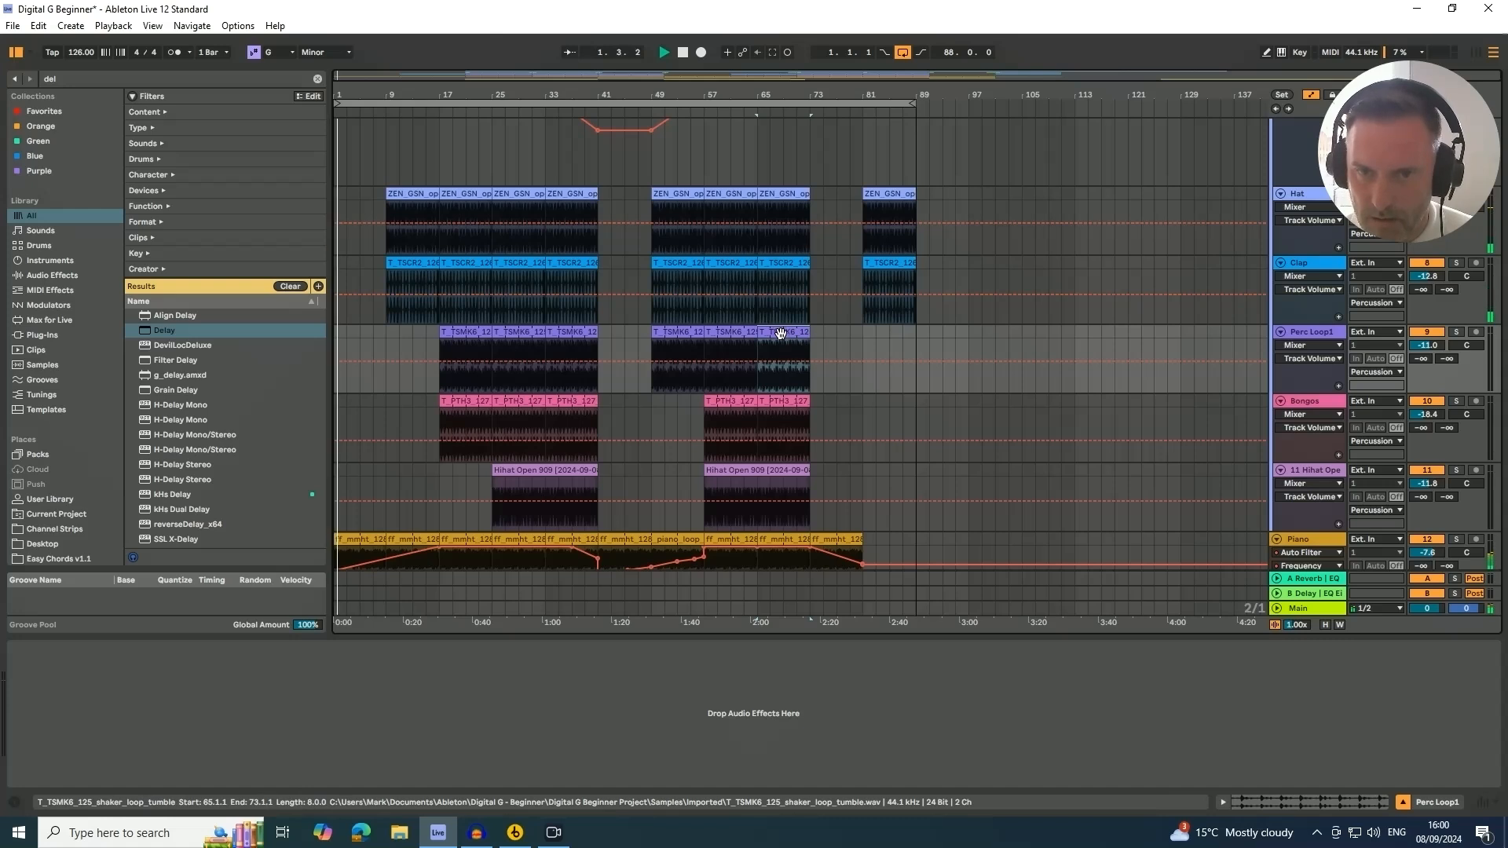
drag(778, 333, 885, 337)
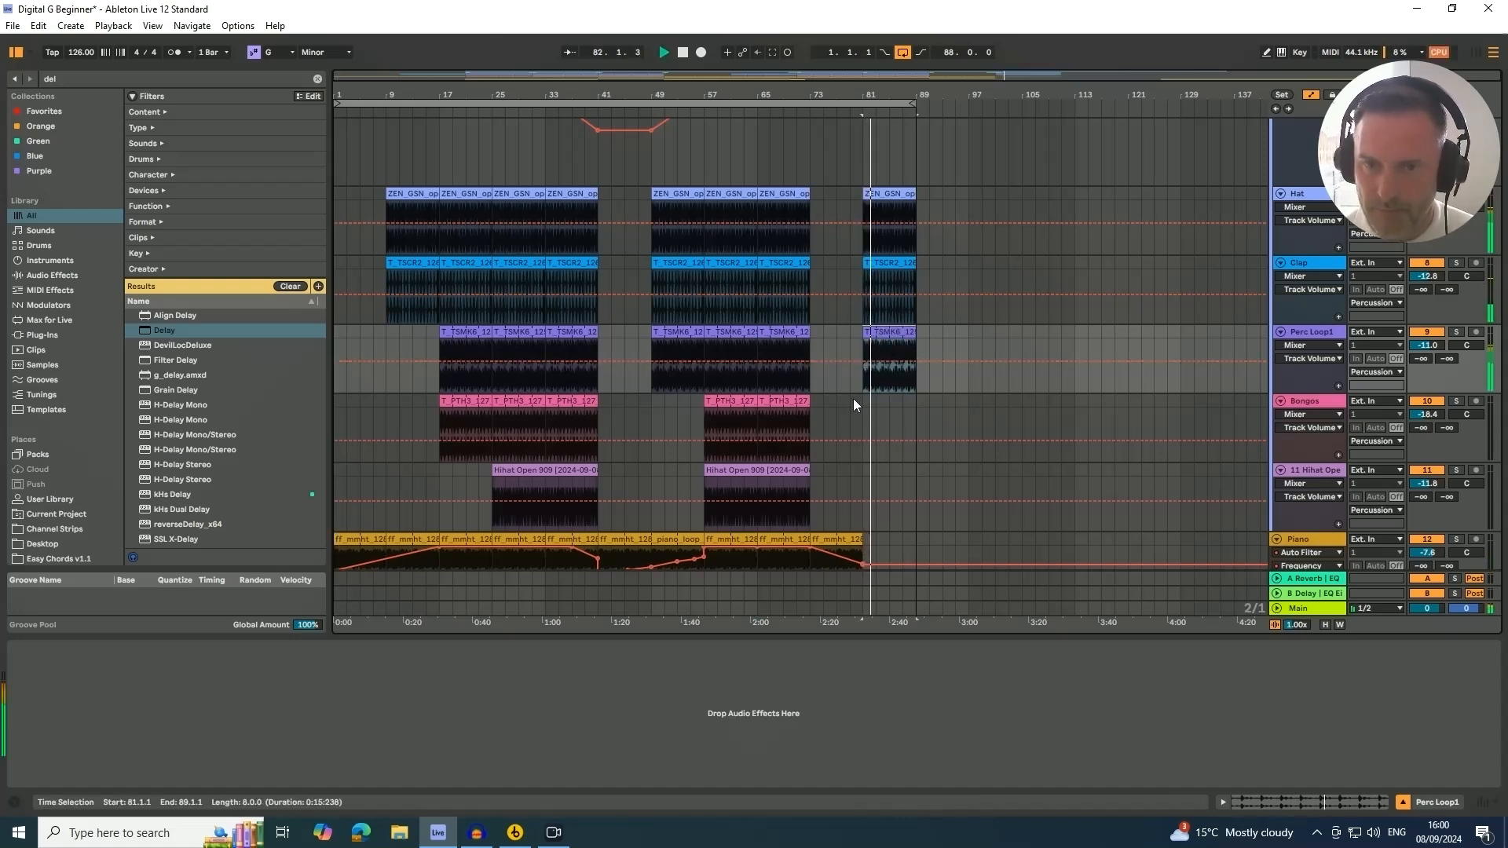
Stop playback and set the loop region to bars 81 to 89
scroll(831, 360, down, 2)
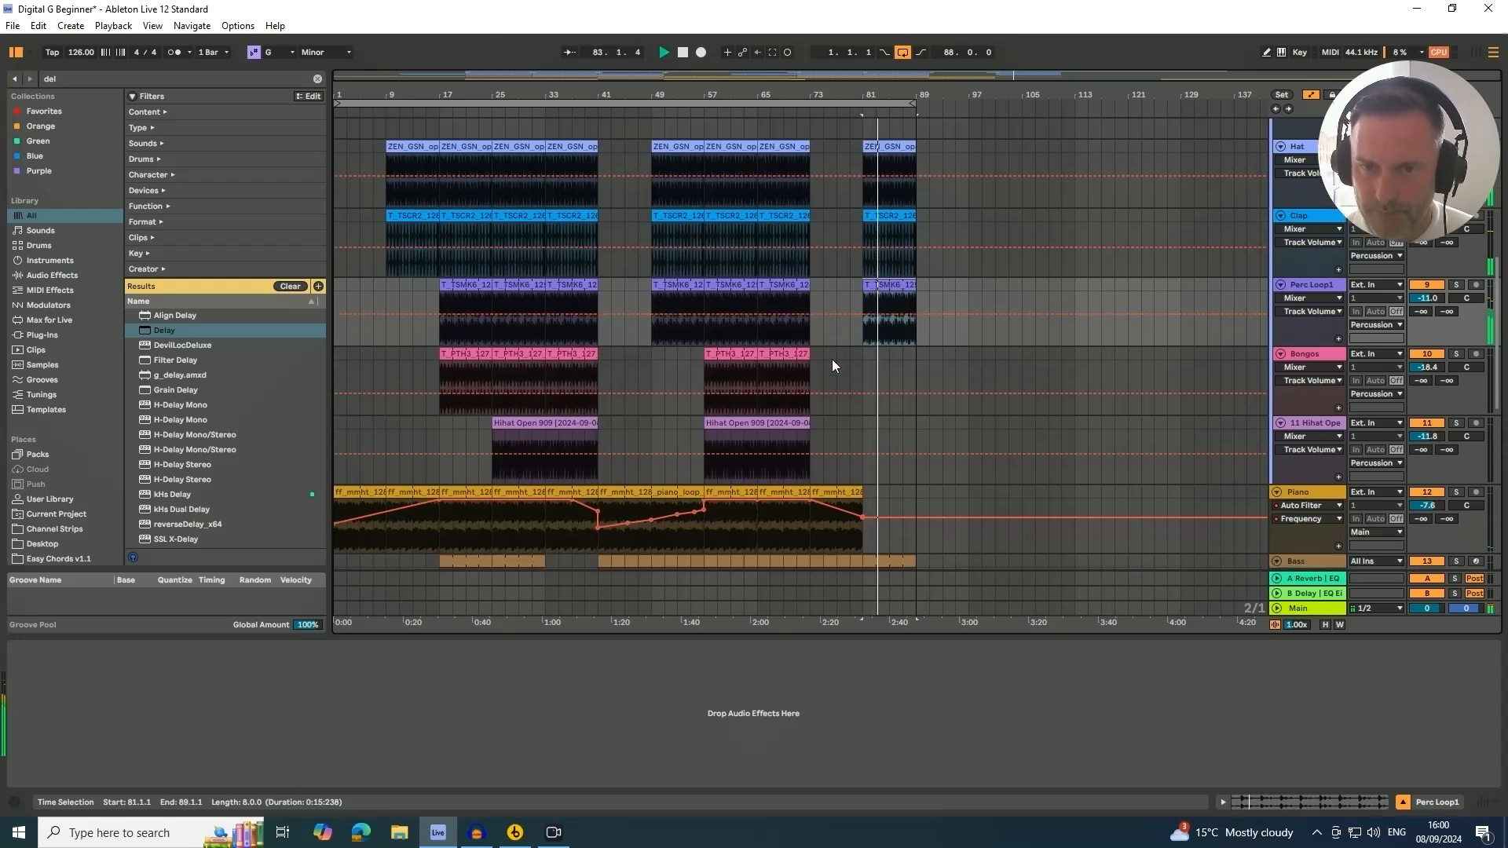
scroll(832, 363, down, 1)
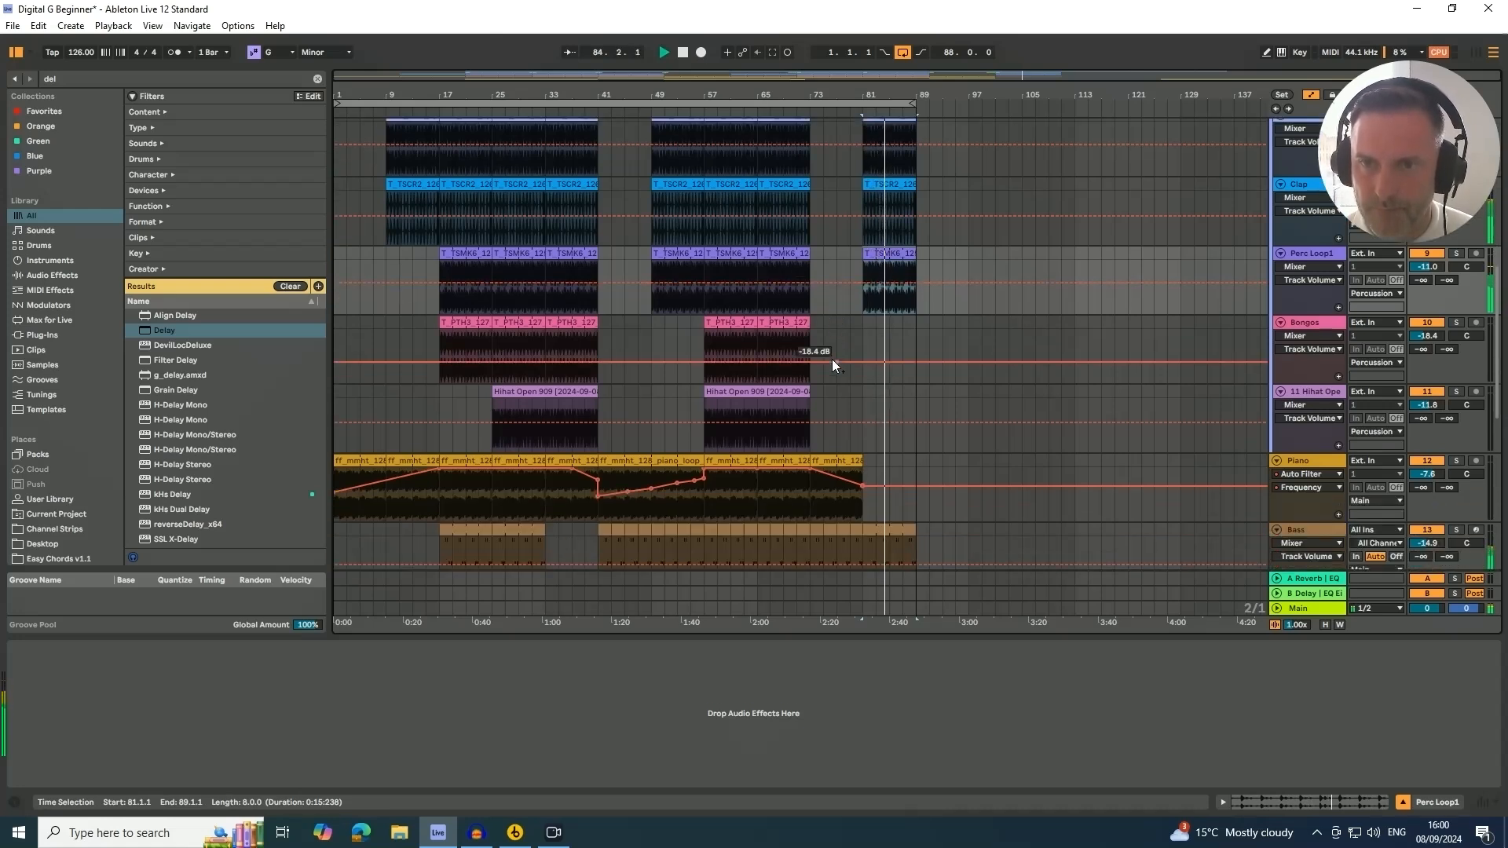
scroll(828, 365, up, 3)
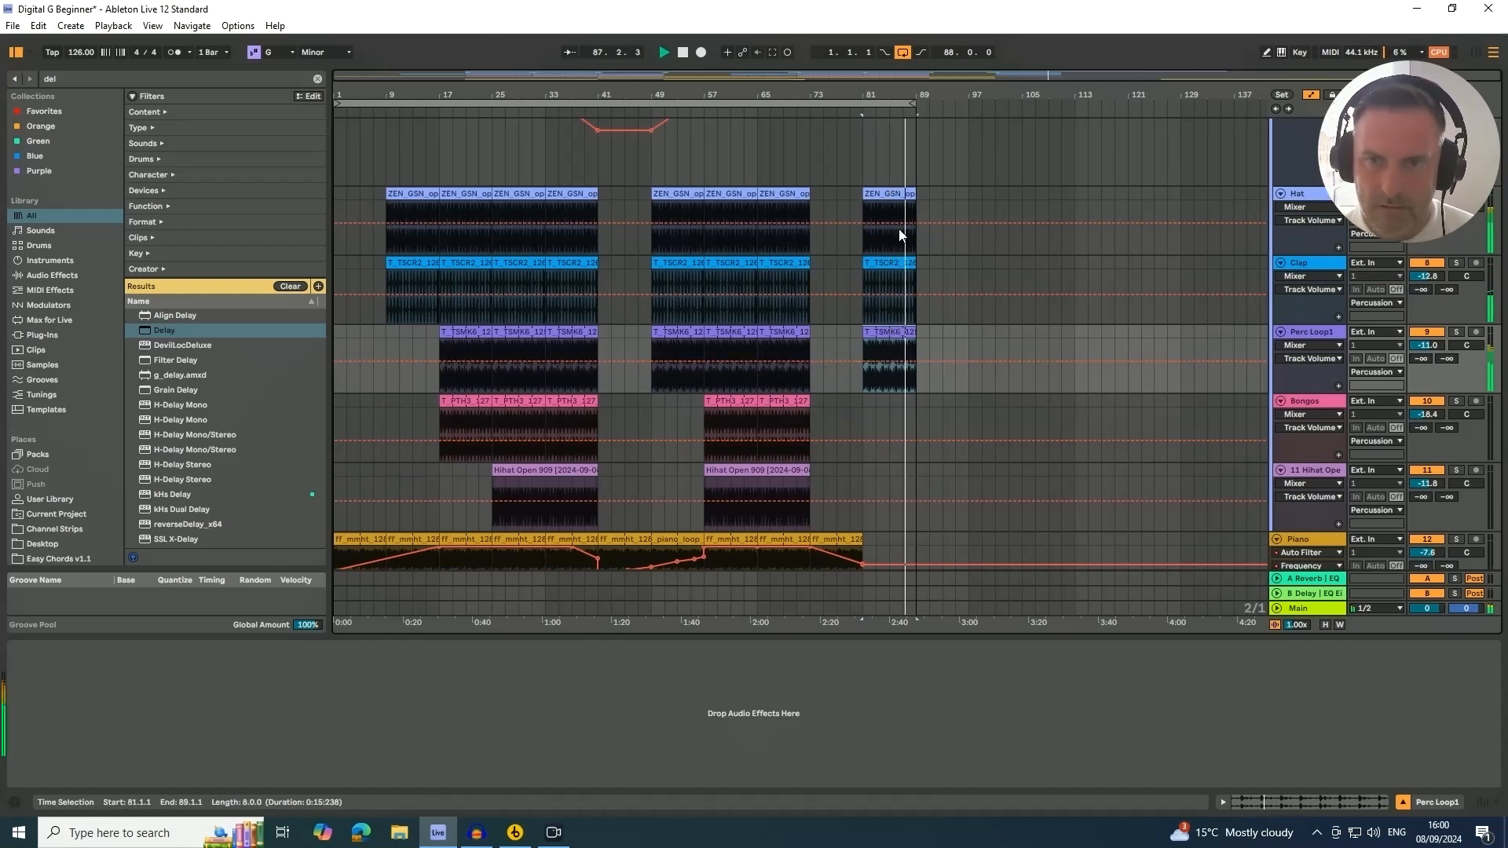
key(space)
click(864, 152)
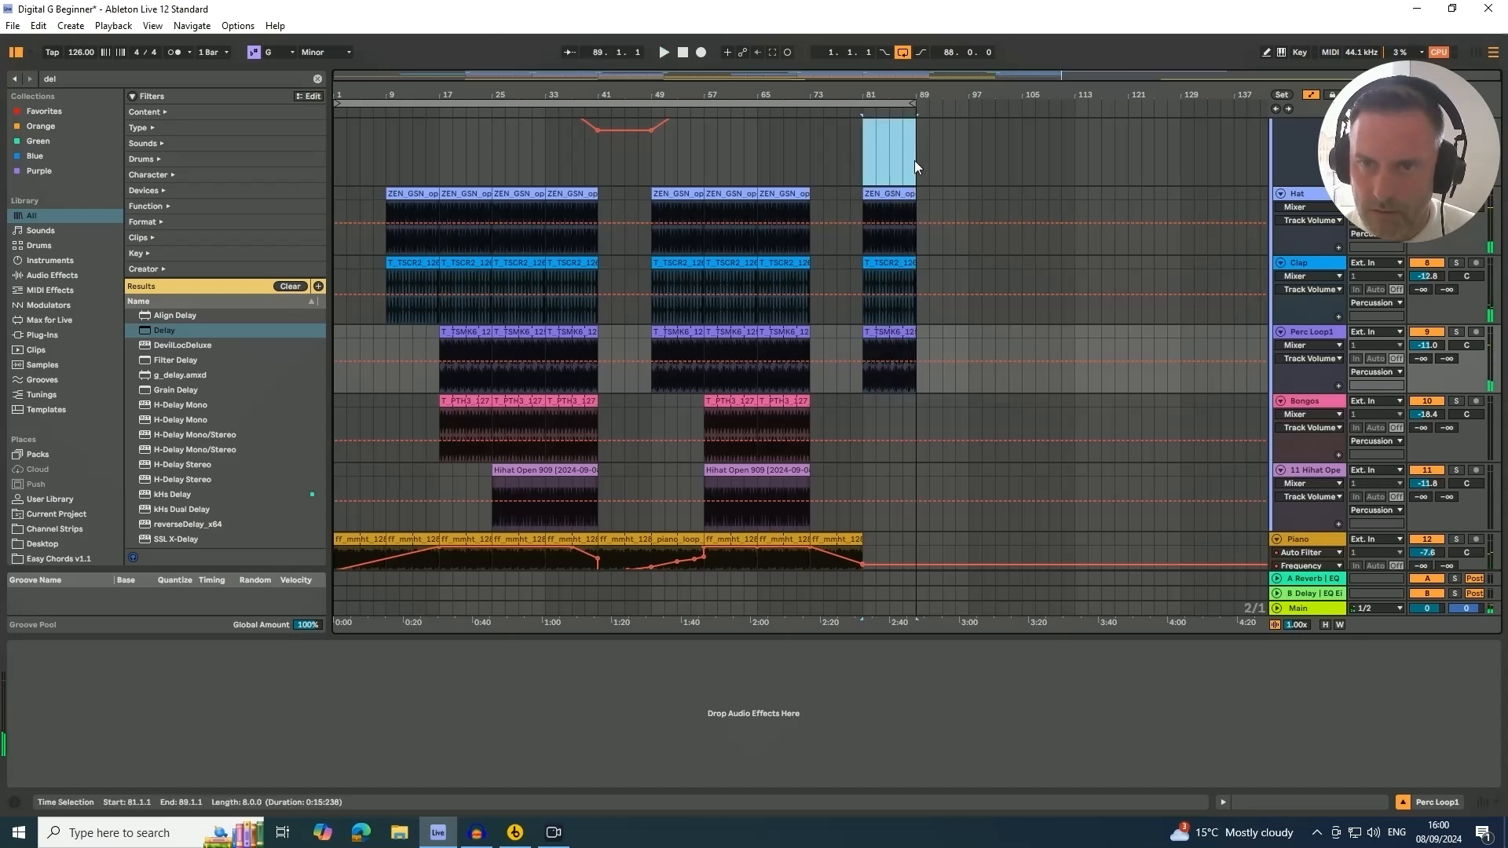
click(914, 160)
key(ctrl+l)
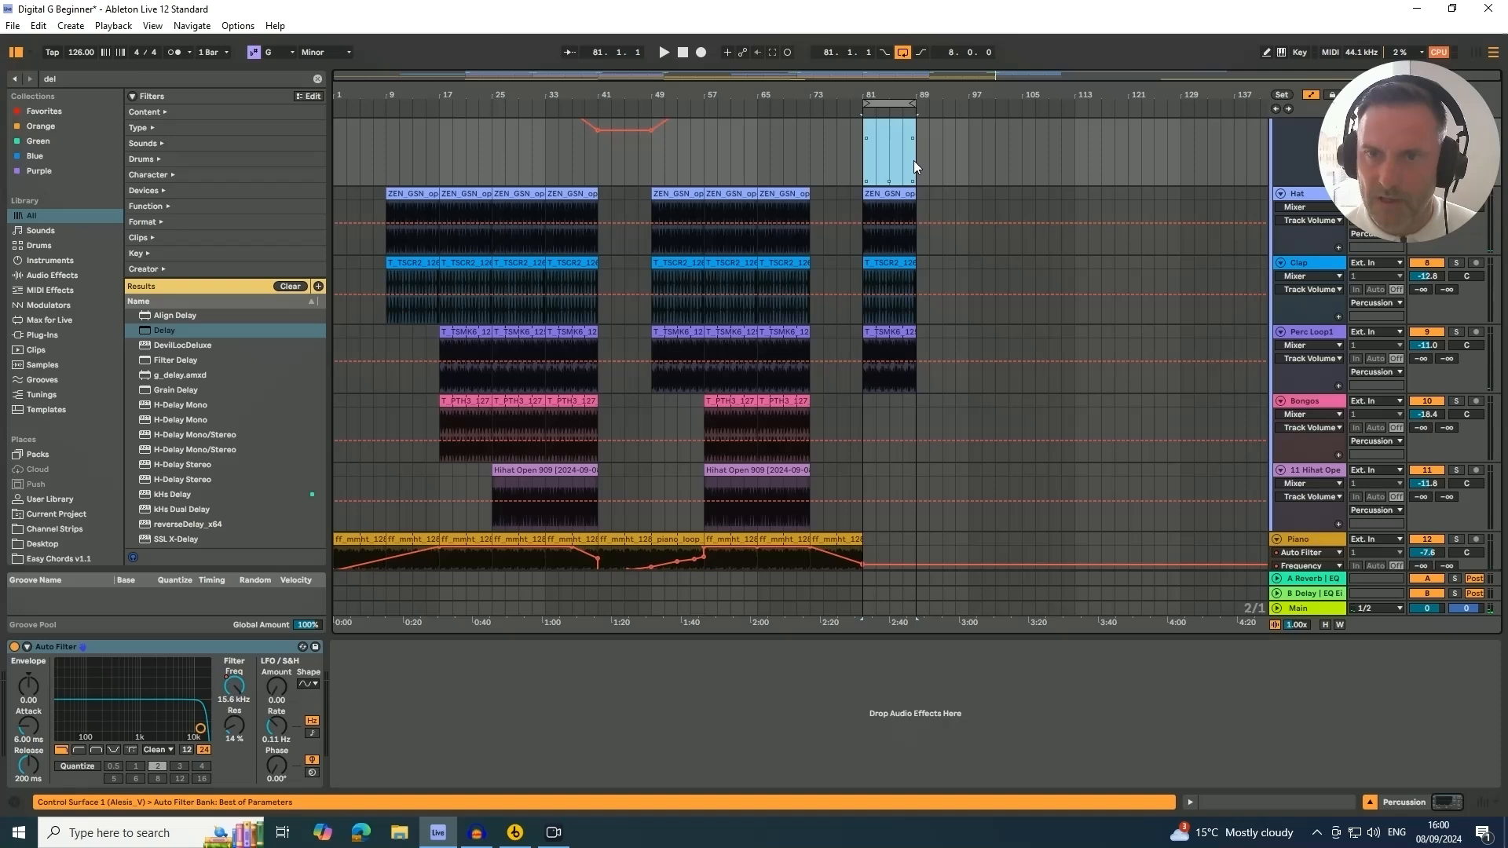
Duplicate the time span of bars 81 to 89 so it repeats from bar 89 to 97
click(889, 102)
right_click(889, 103)
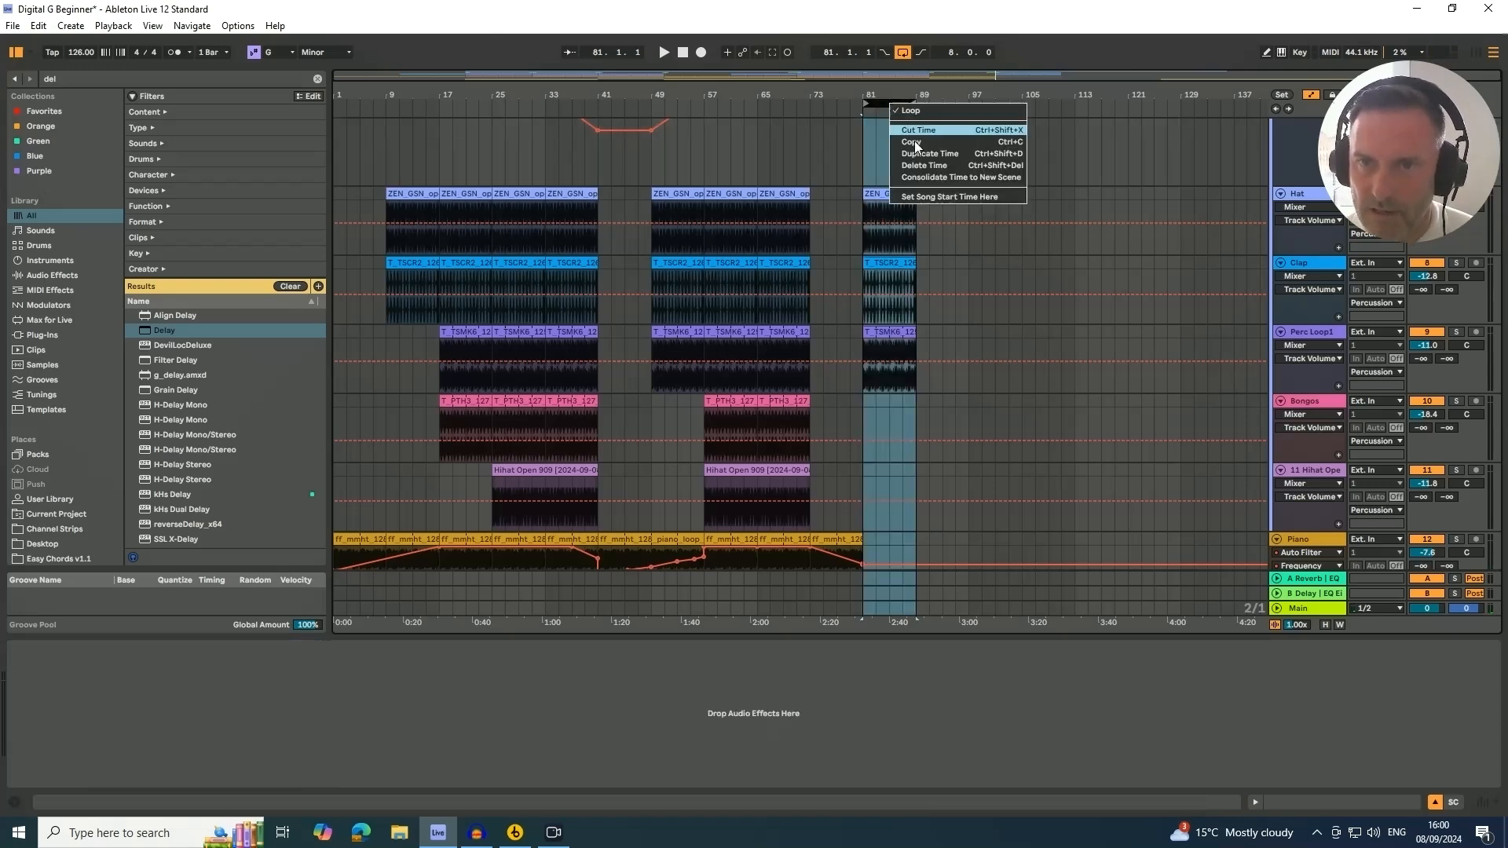
click(921, 154)
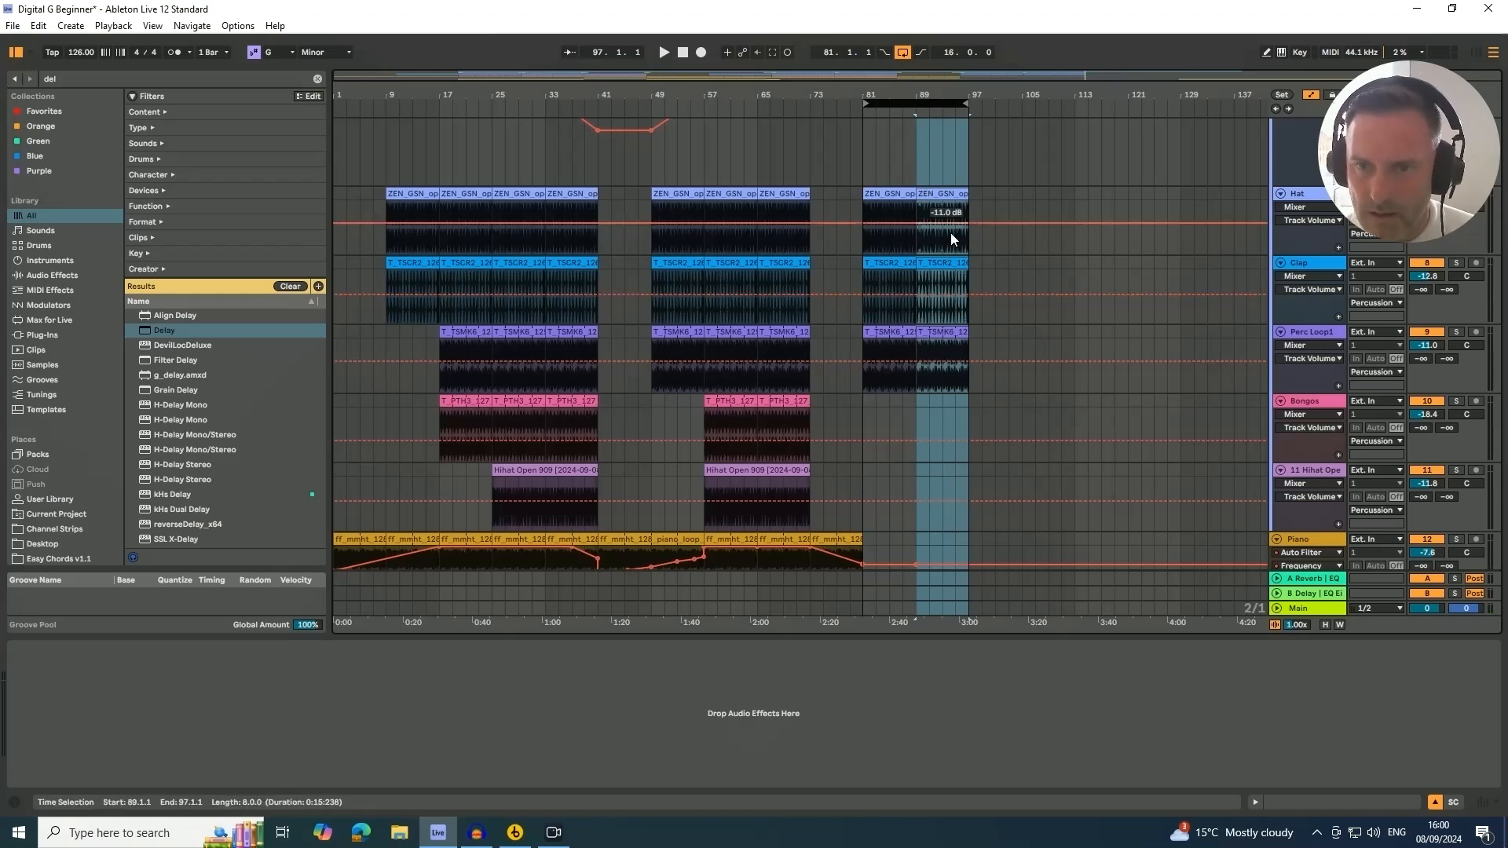
Play the arrangement from bar 81 to review the duplicated section
scroll(951, 238, down, 5)
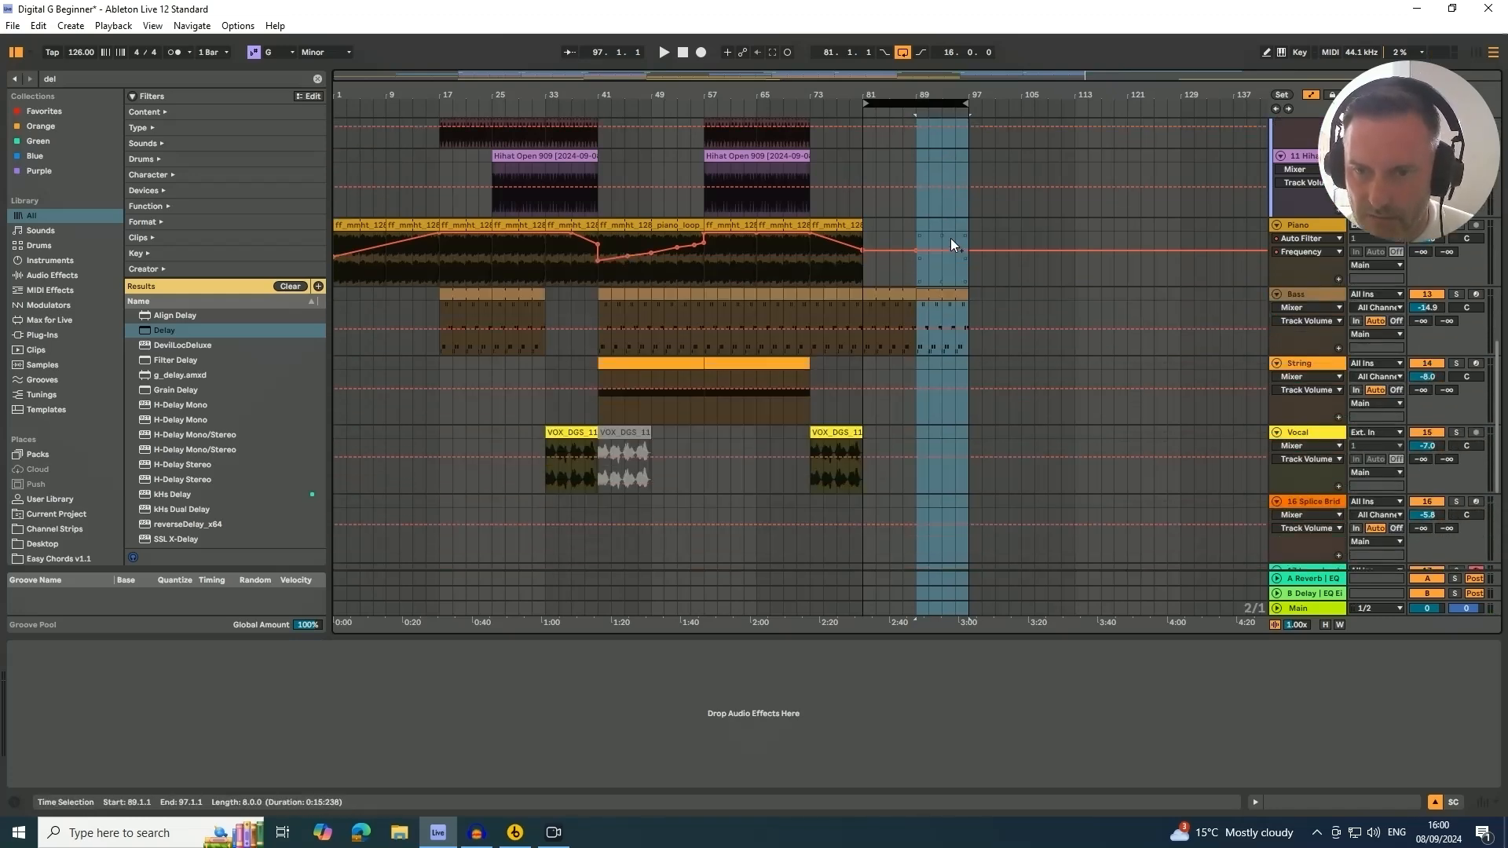
scroll(951, 238, up, 6)
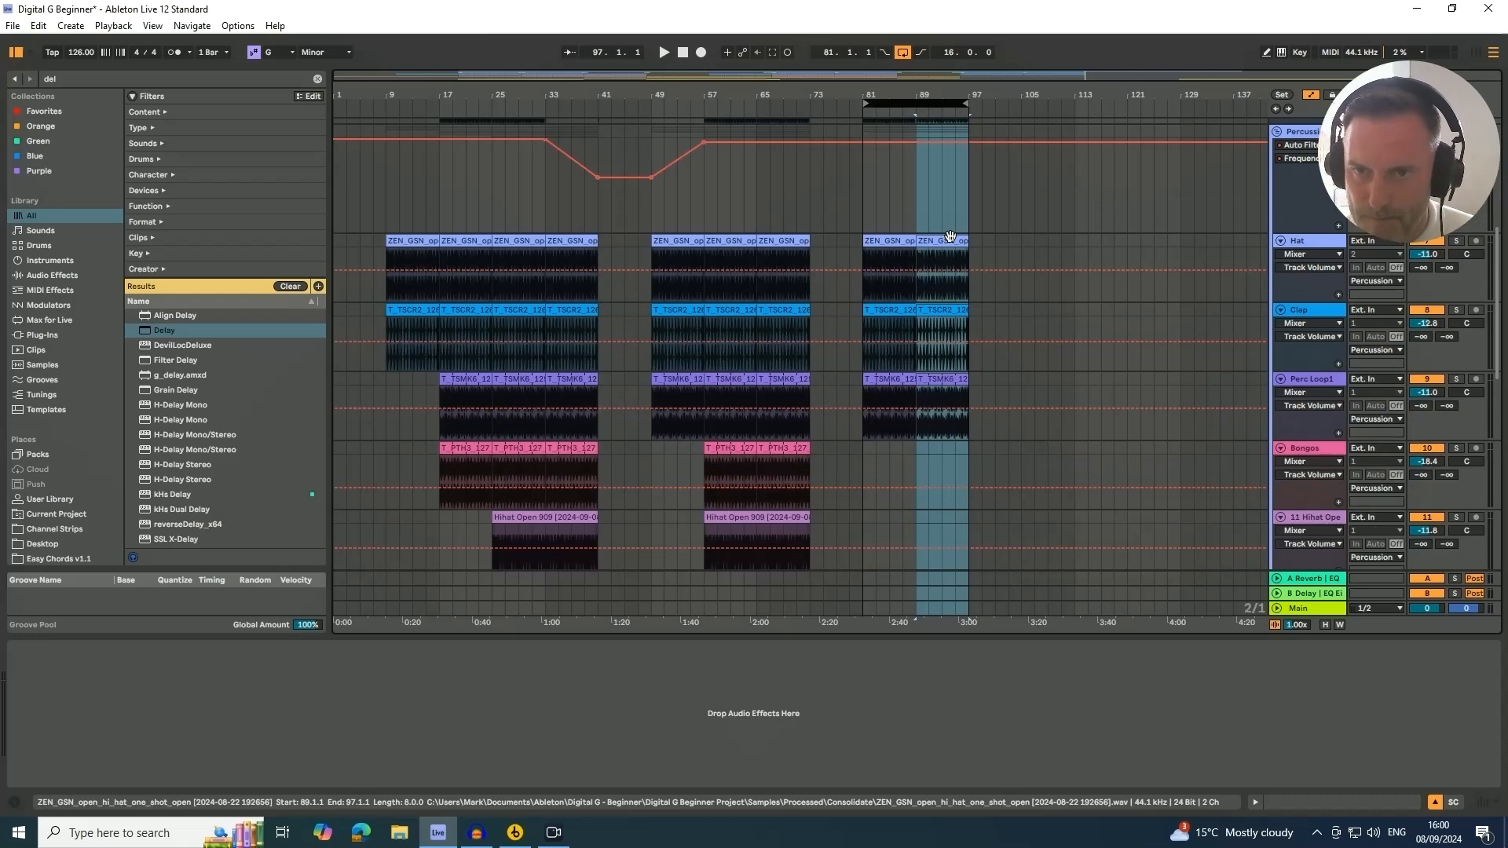
scroll(947, 263, up, 3)
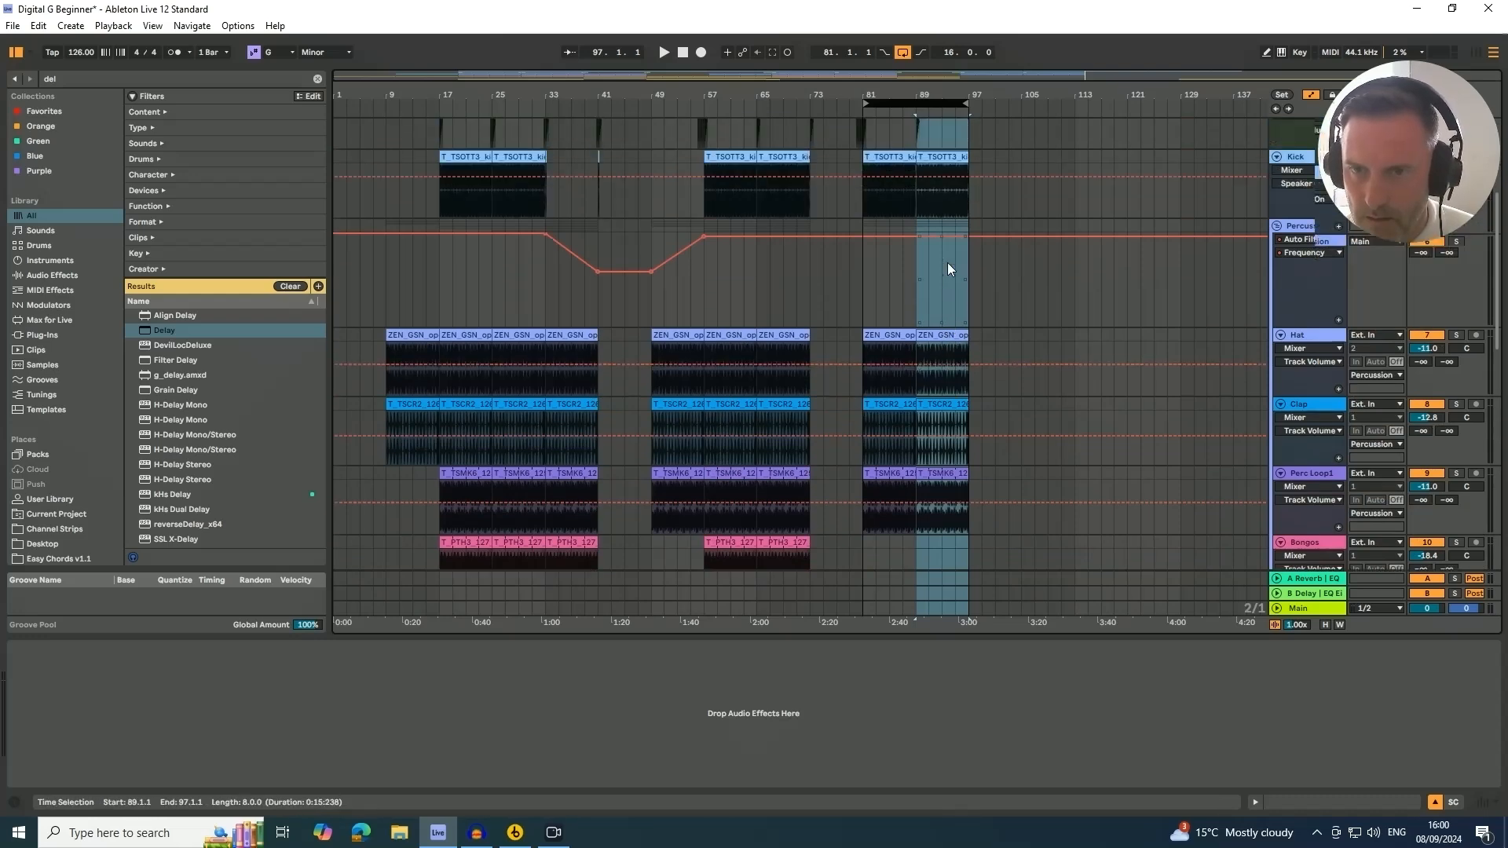
scroll(947, 263, down, 1)
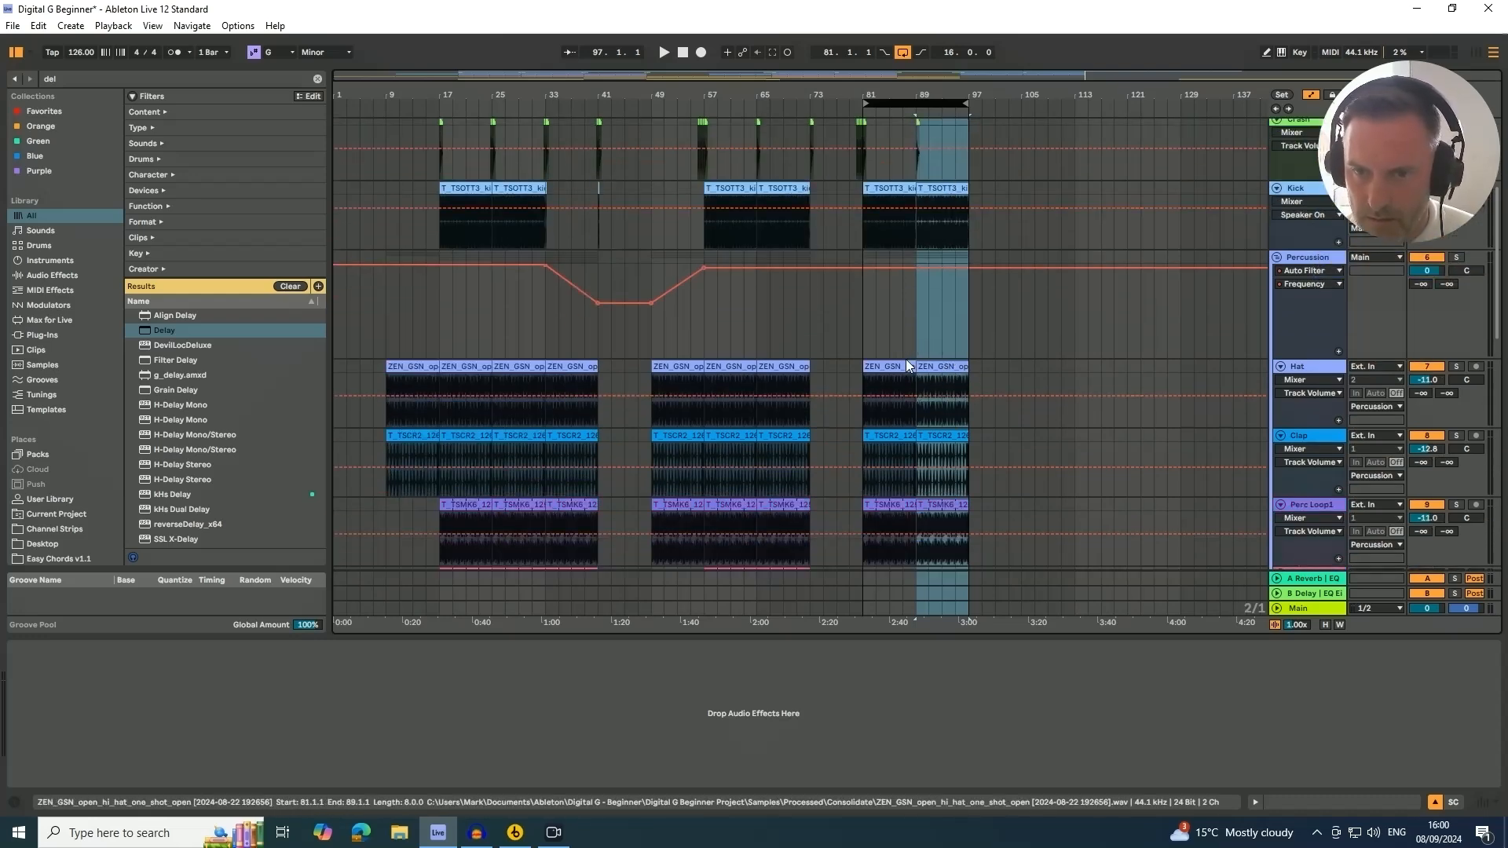
click(894, 366)
key(space)
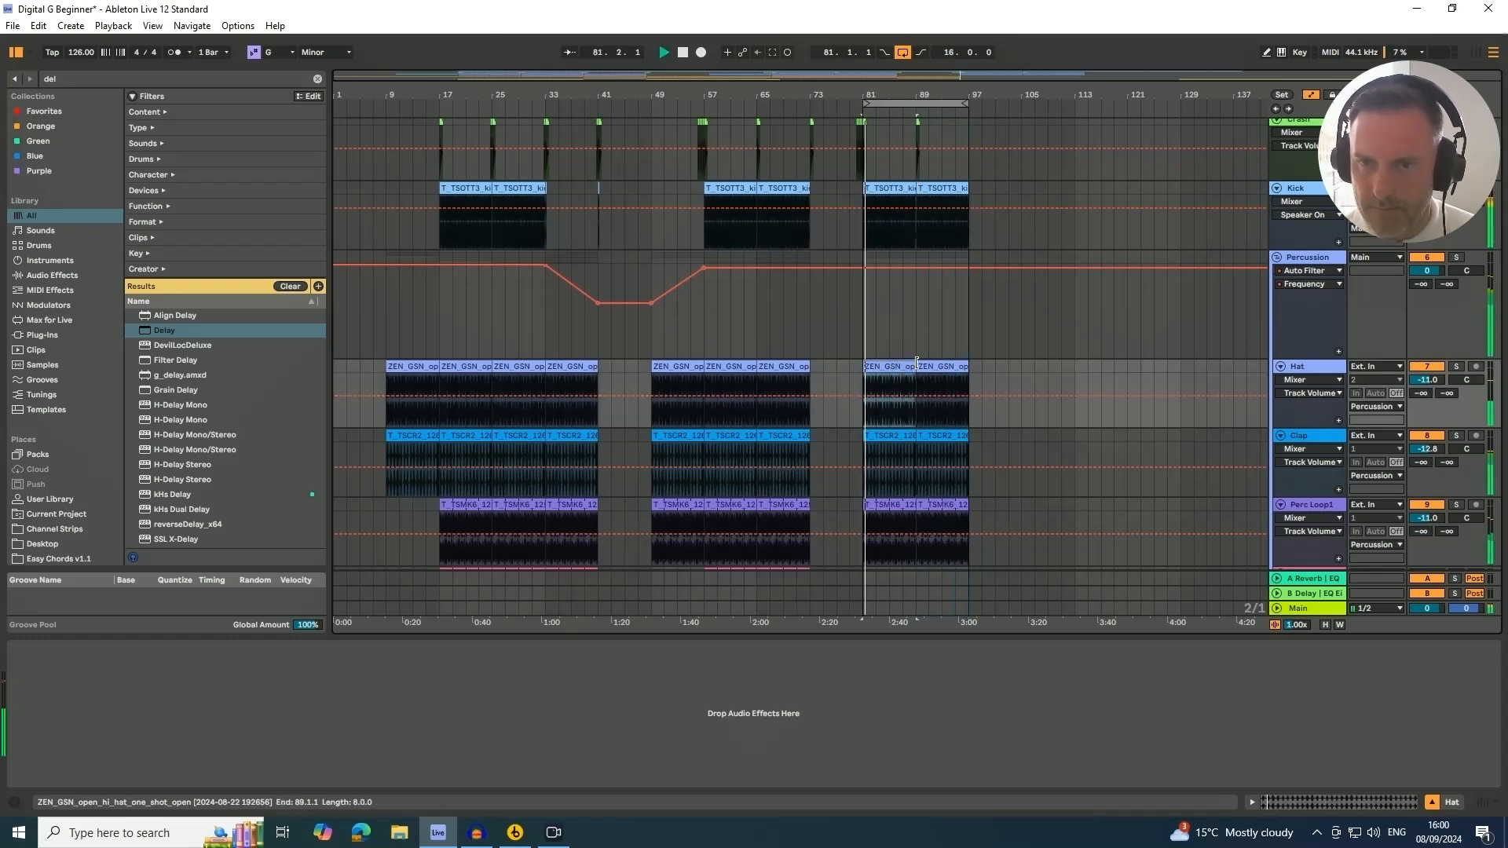
Open the bass clip at bar 89 and transpose its middle run of notes down four semitones
scroll(935, 338, down, 1)
scroll(954, 249, down, 3)
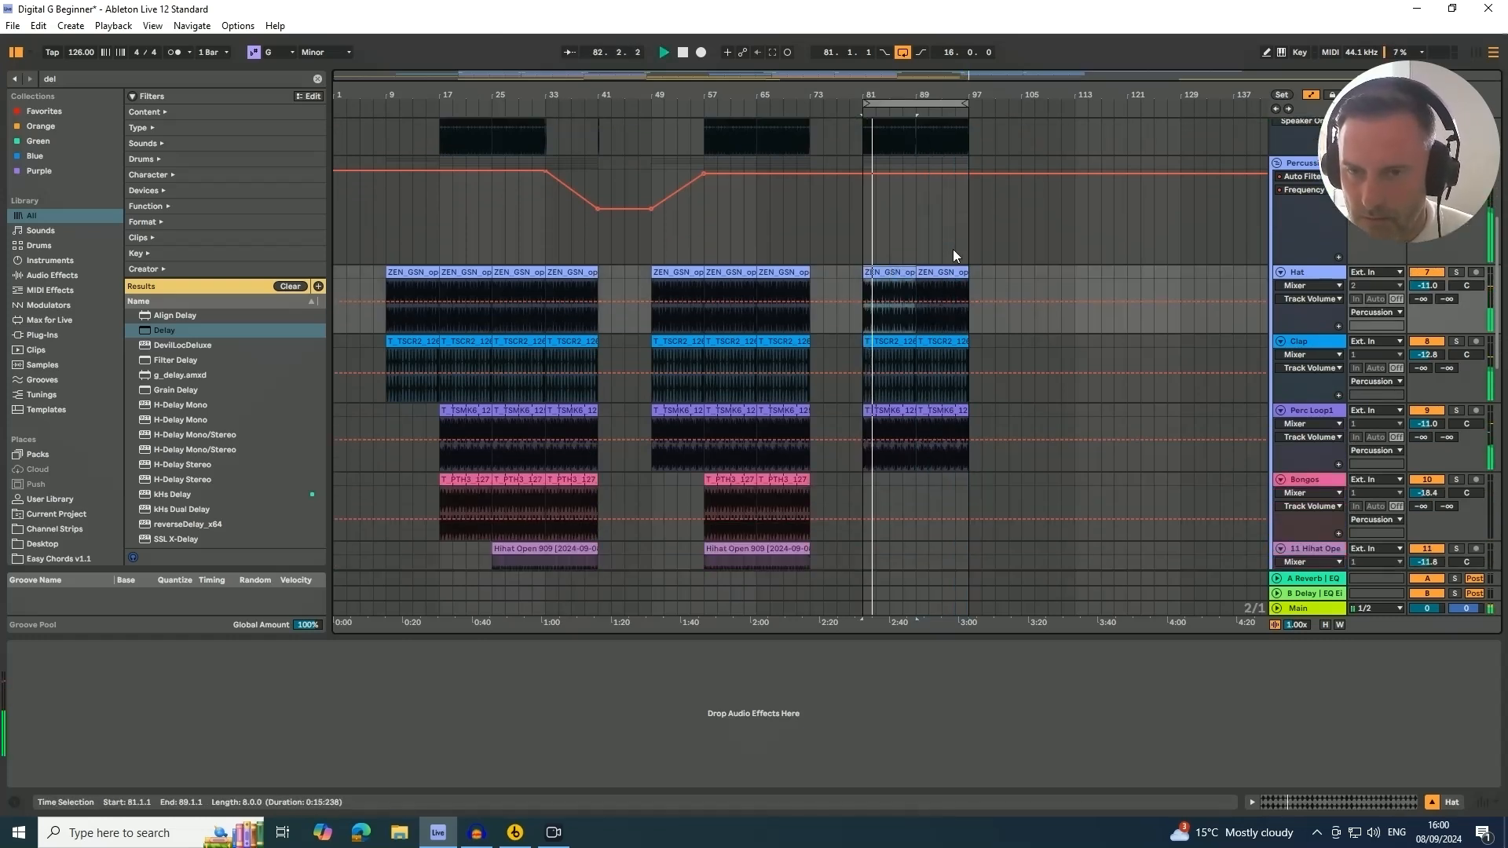
scroll(952, 253, down, 7)
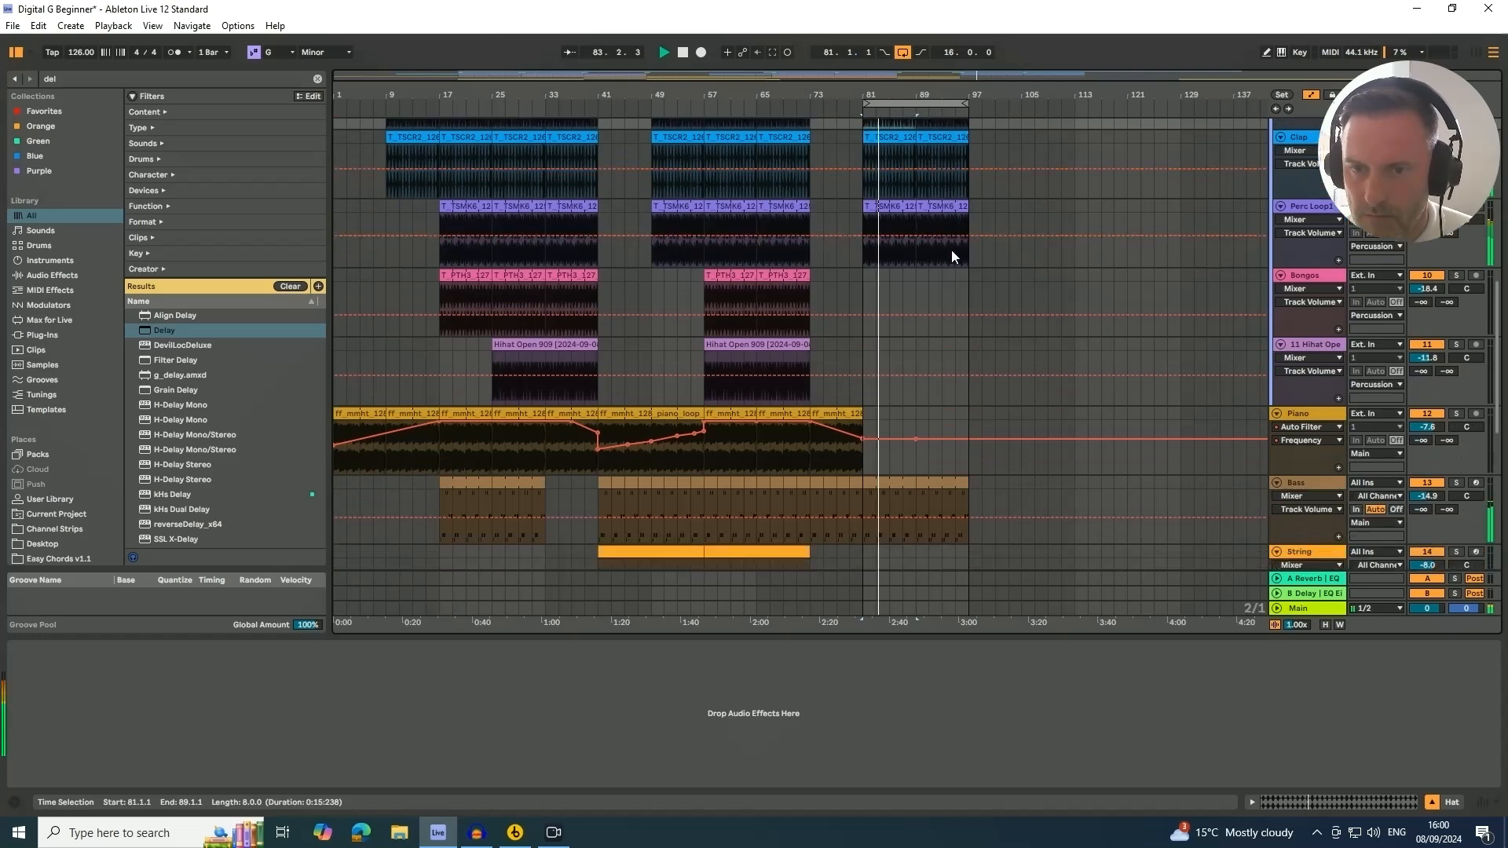
click(940, 360)
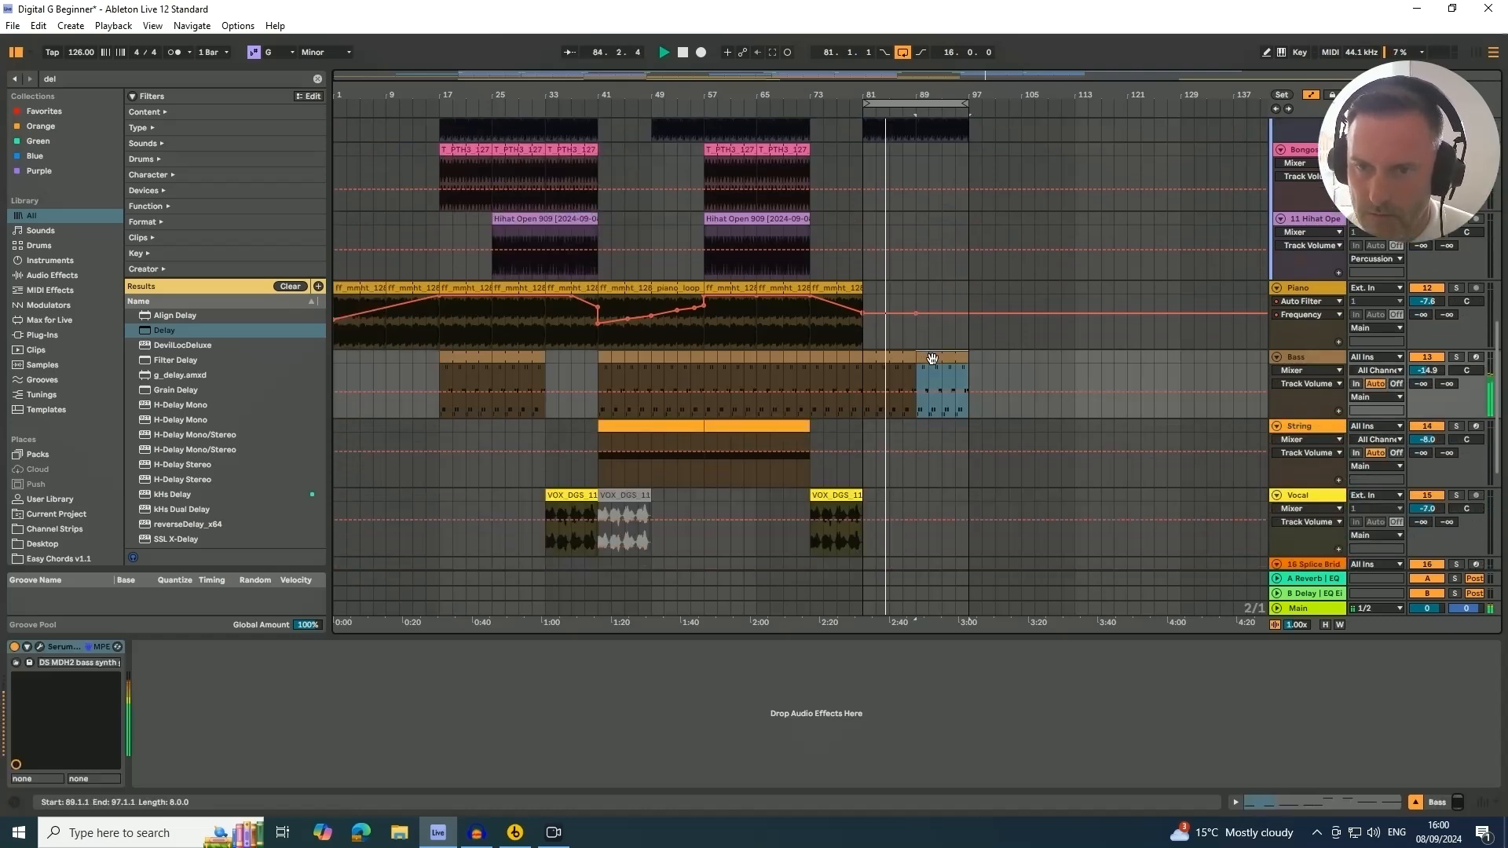
double_click(940, 360)
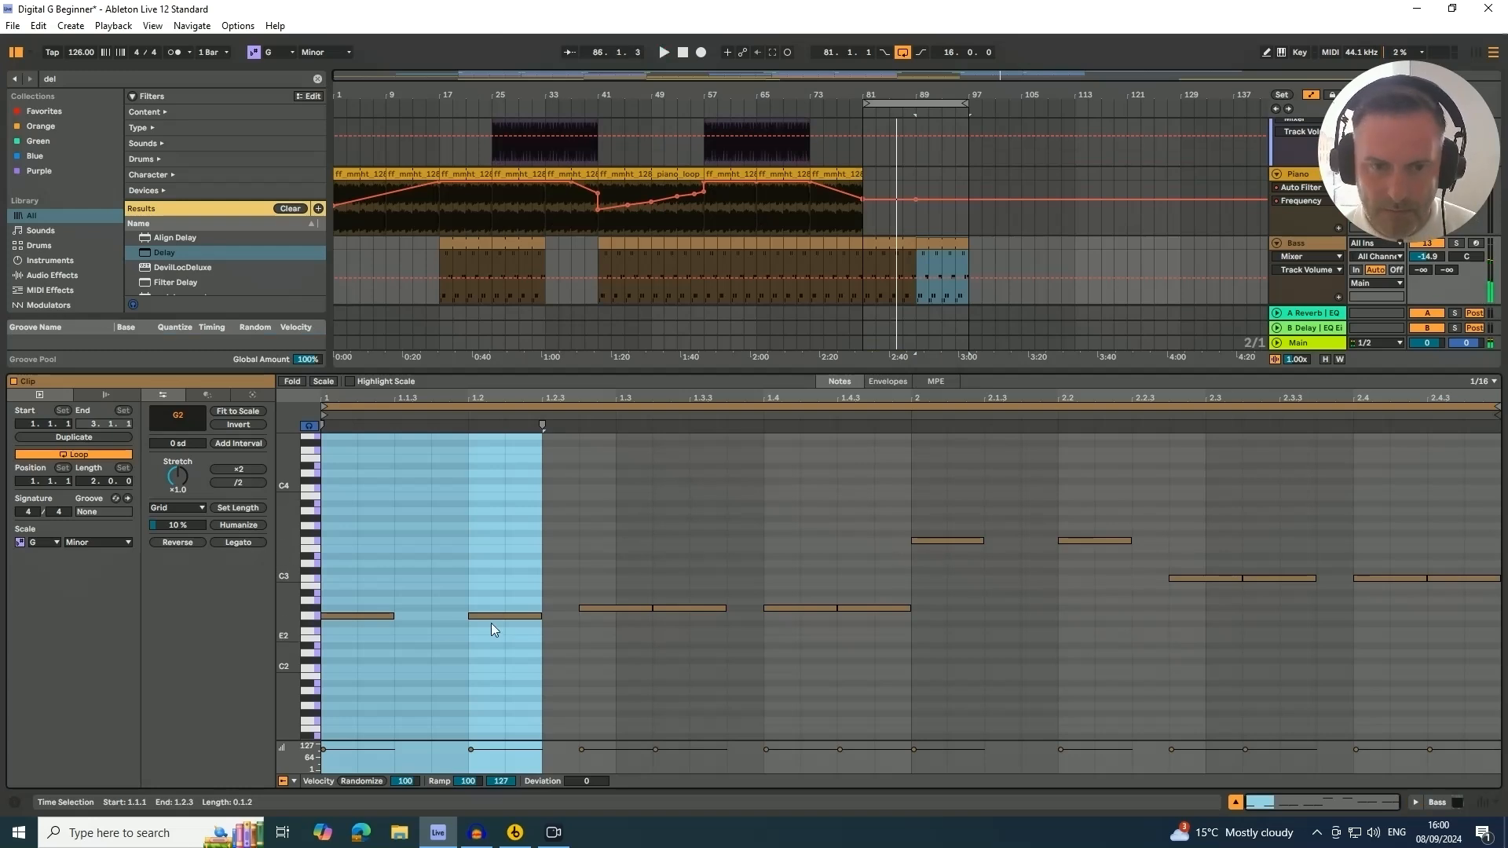
drag(585, 644, 1106, 532)
key(Down)
Transpose the last notes of the bass clip down three semitones and close the clip editor
key(Down)
key(Down)
key(Down)
key(Down)
key(Down)
key(Down)
key(Down)
key(Down)
key(Down)
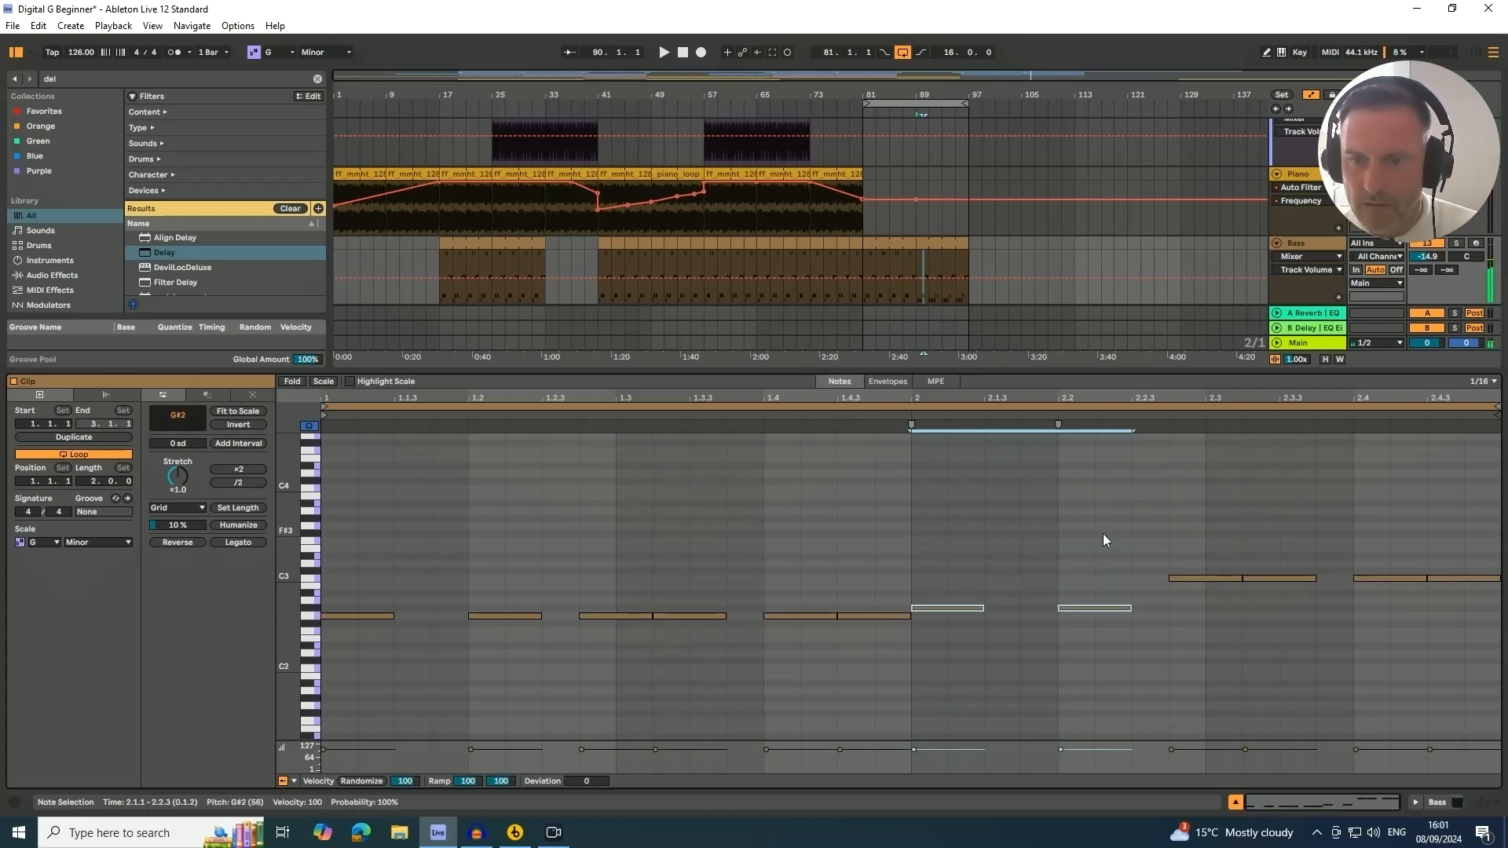
drag(1179, 586, 1501, 562)
key(Down)
key(Down)
key(Down)
key(Down)
key(Down)
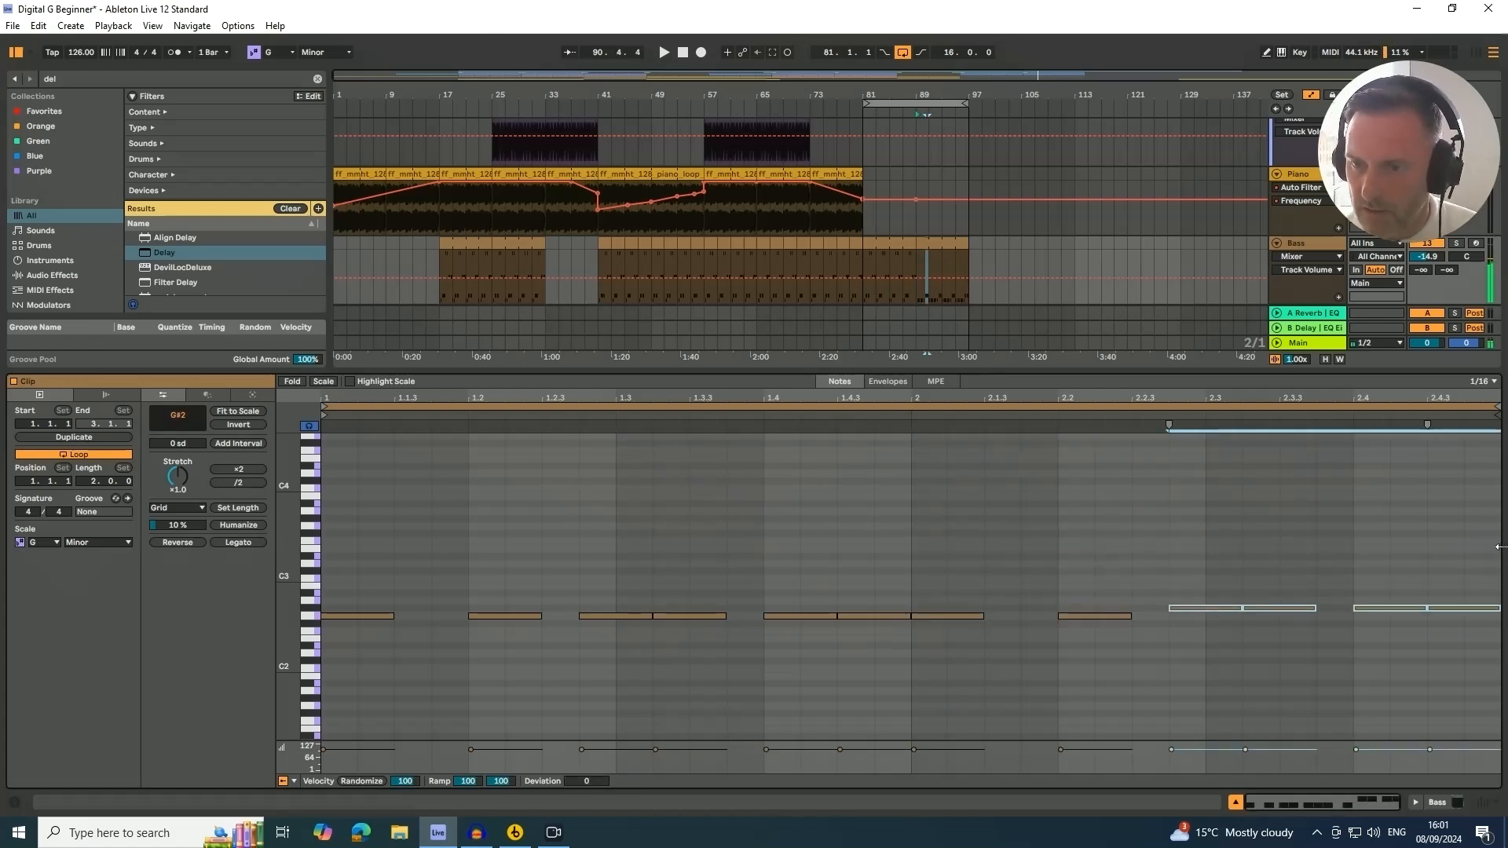
click(1235, 802)
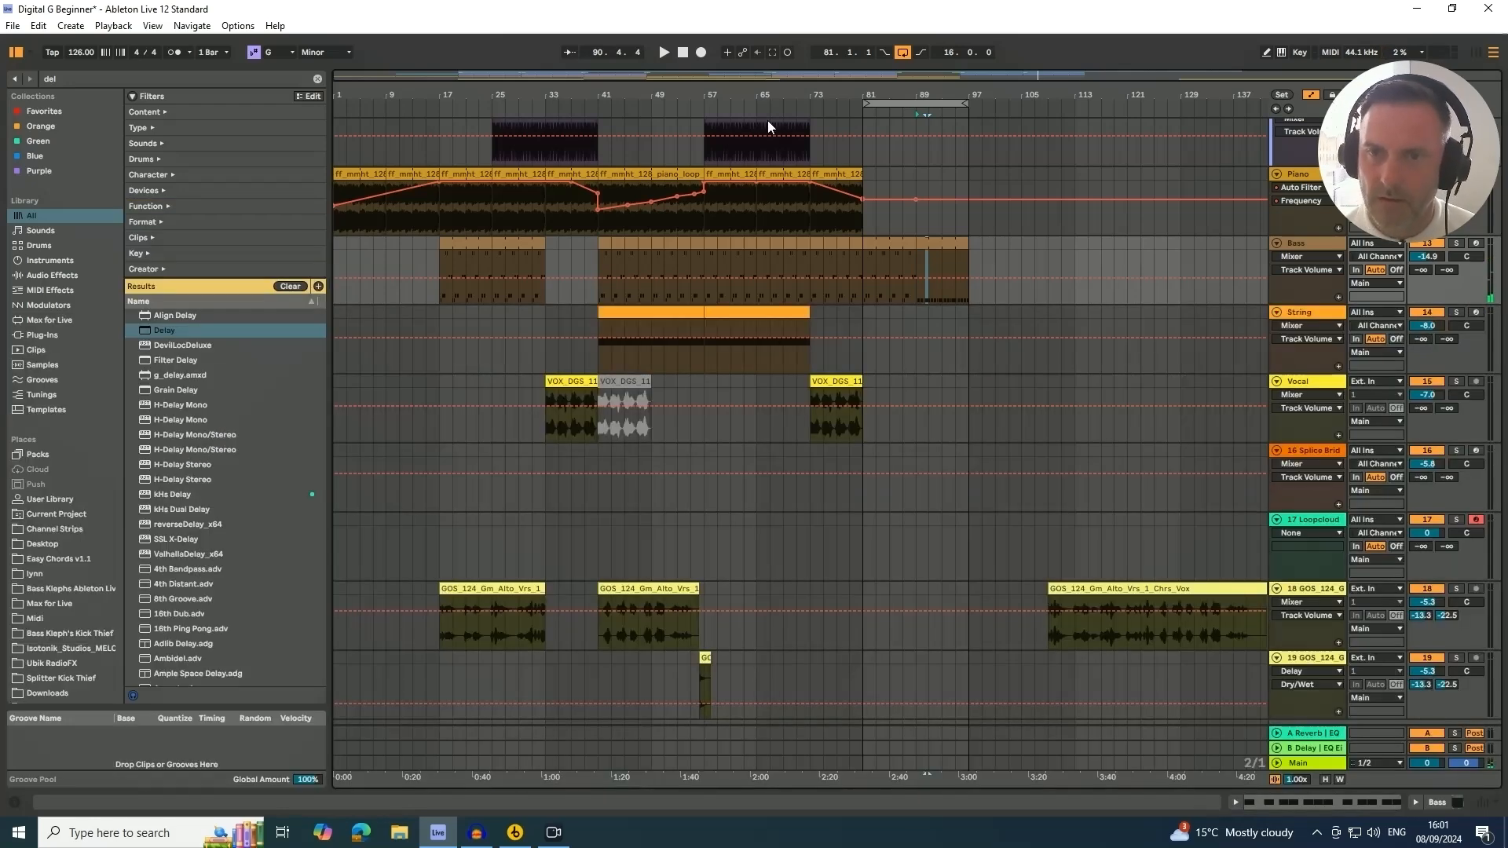
Play the arrangement from bar 87 to review the section
click(904, 262)
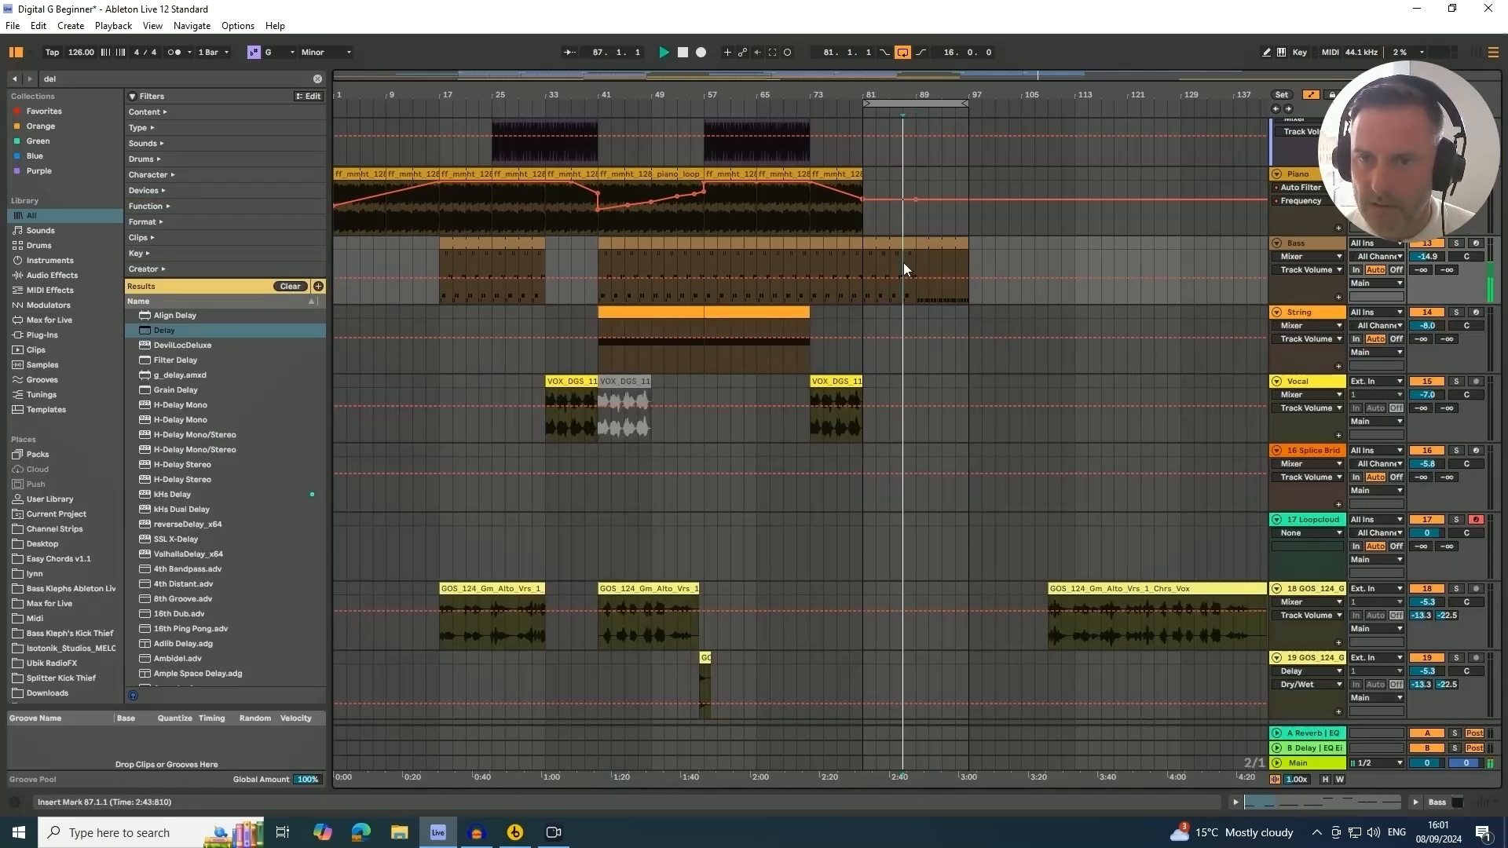
key(space)
scroll(1068, 261, up, 8)
scroll(1068, 261, up, 3)
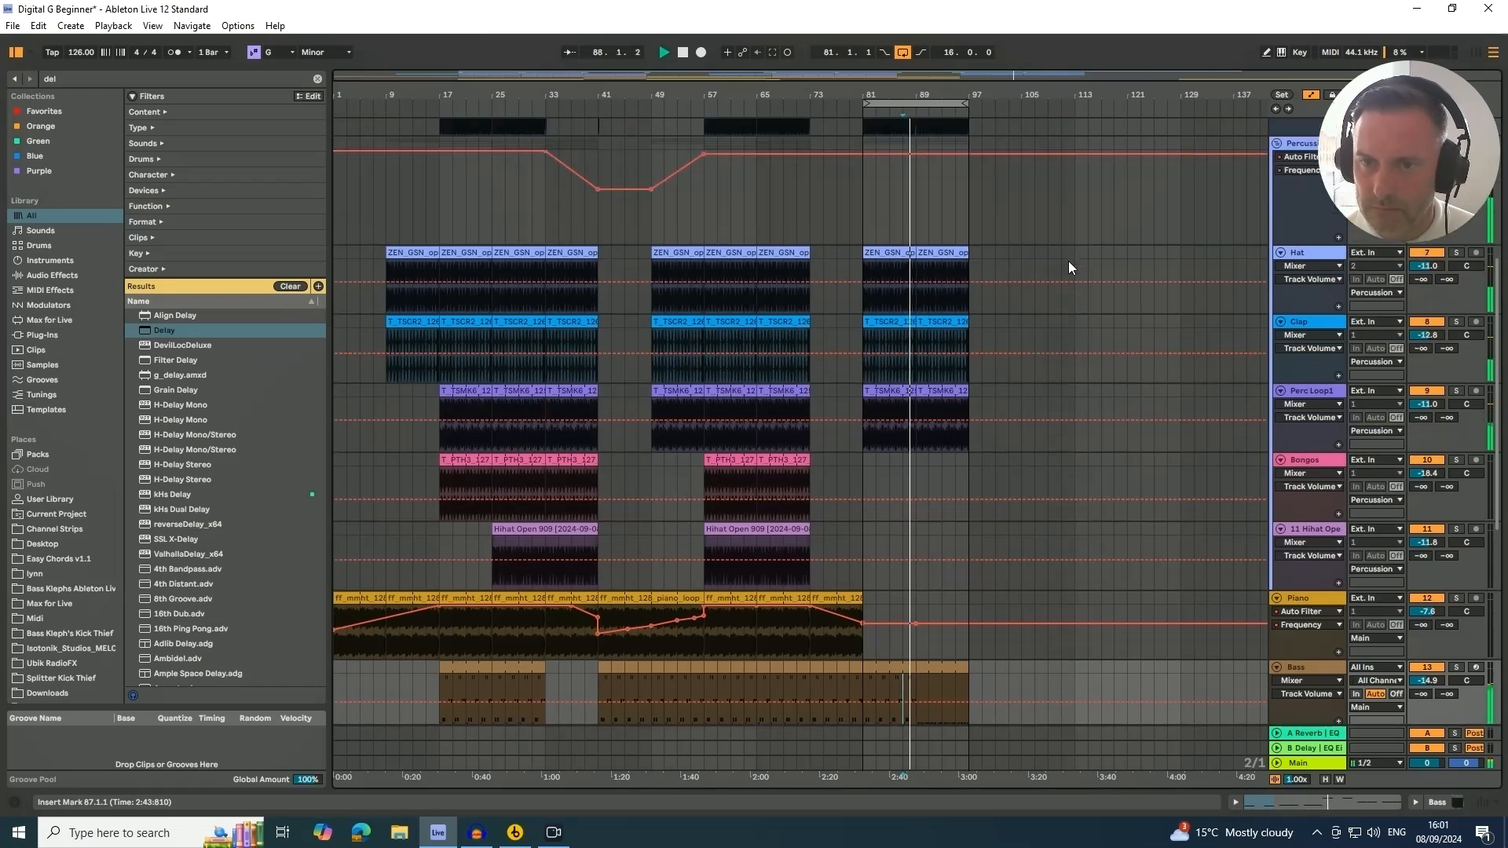
Replace the Perc Loop1 clip at bar 89 with a duplicate of the bar 81 clip
click(947, 390)
key(Delete)
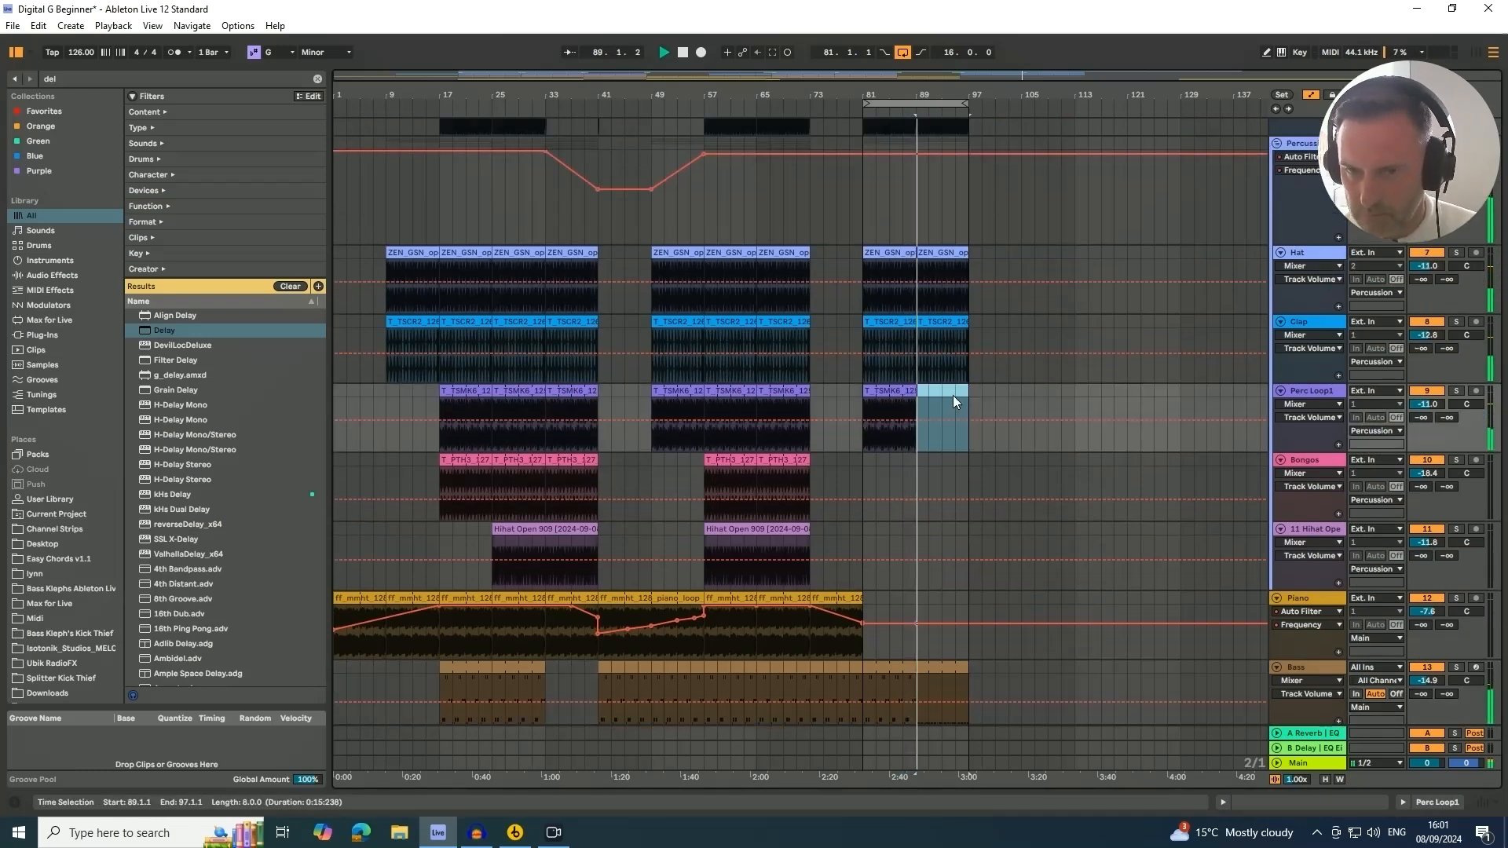
scroll(958, 349, down, 1)
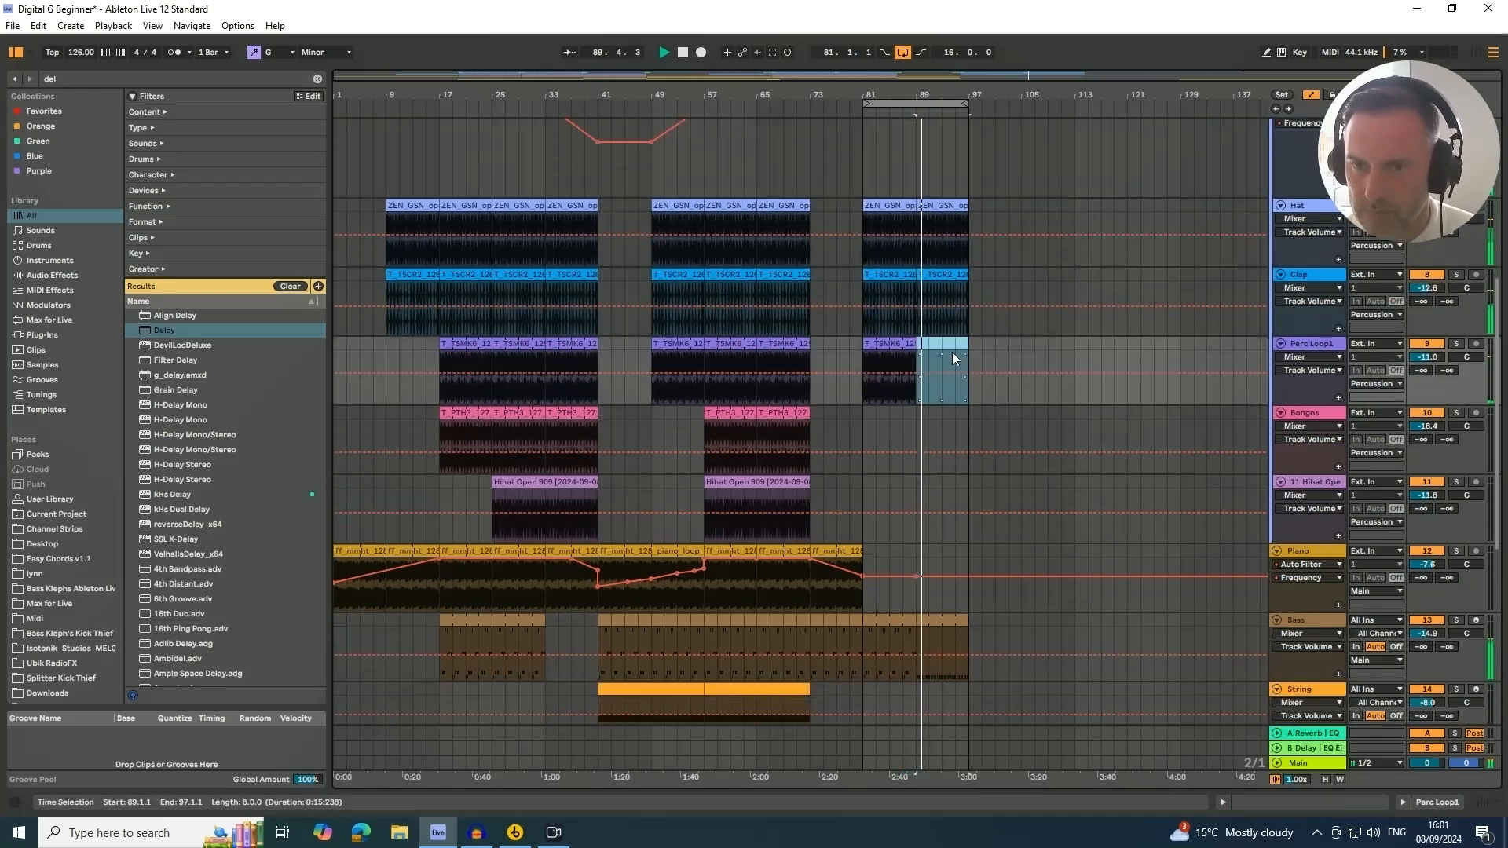
click(894, 344)
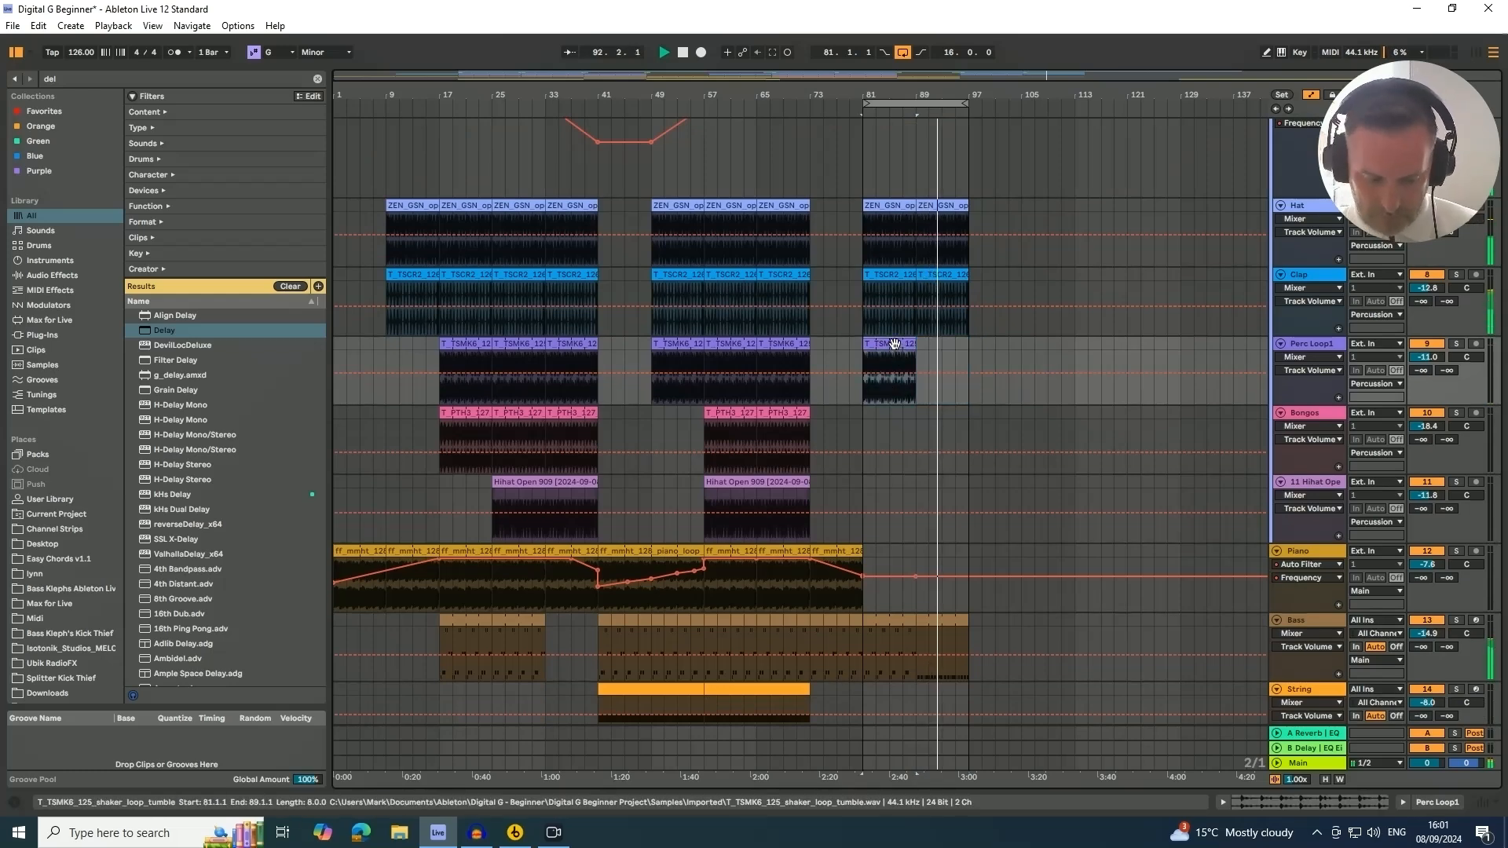
key(ctrl+d)
Replace the bass clip at bar 89 with a duplicate of the bar 81 bass clip
scroll(920, 340, down, 2)
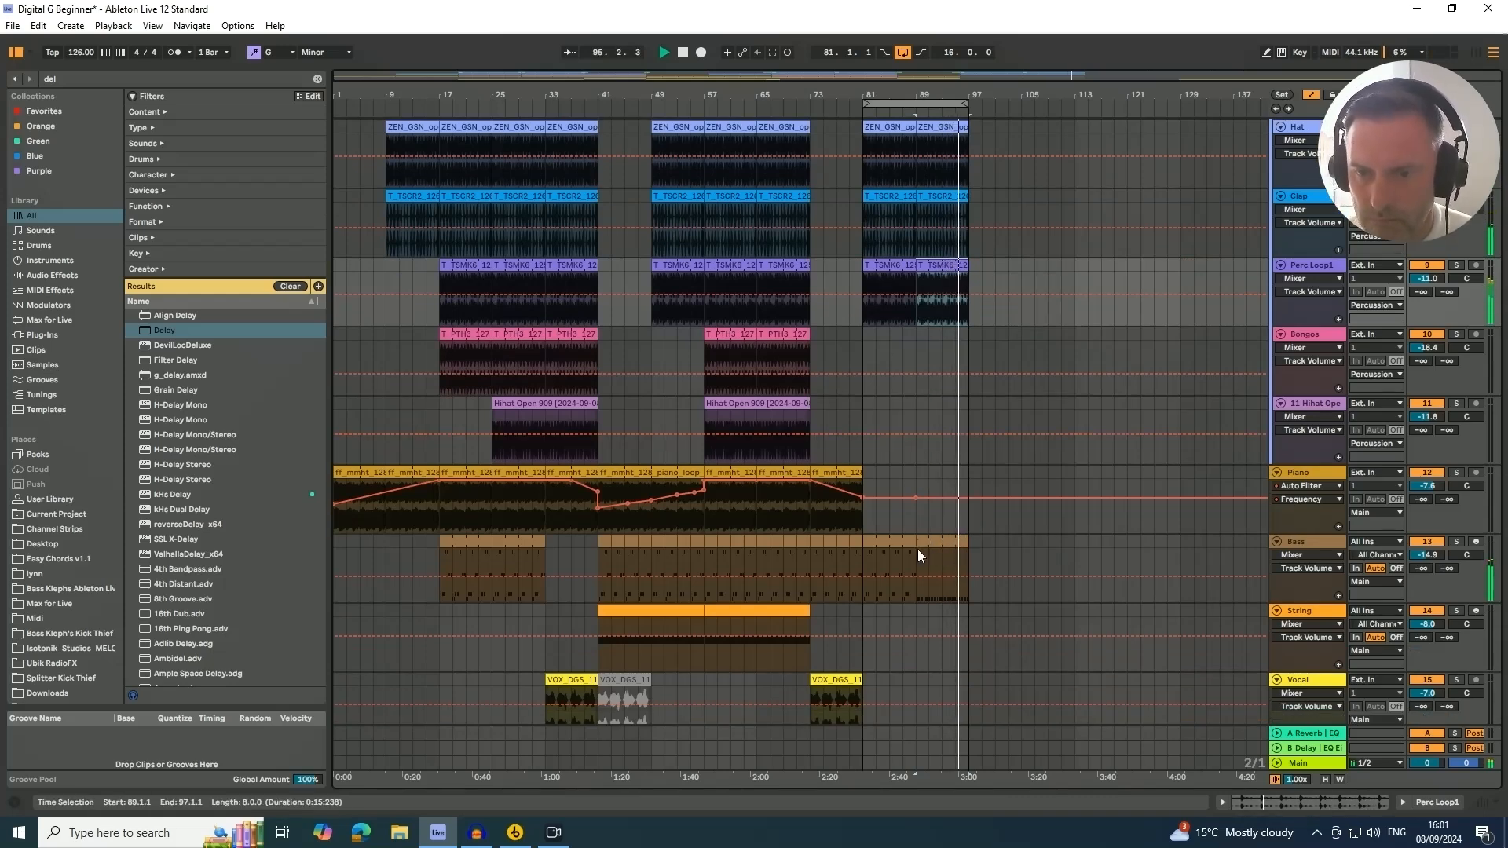
click(941, 541)
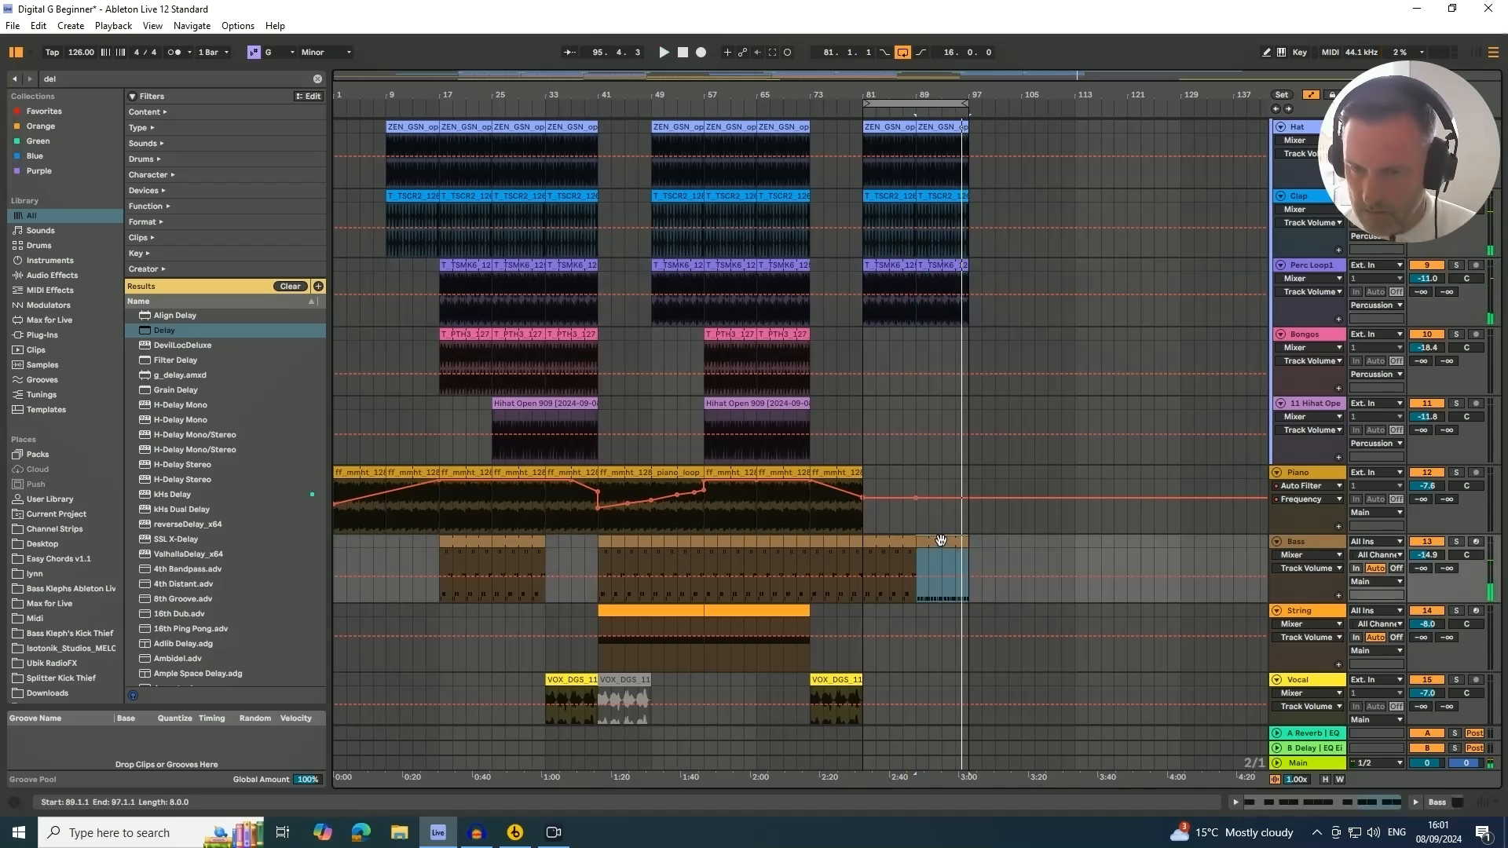
key(Delete)
click(893, 544)
key(ctrl+d)
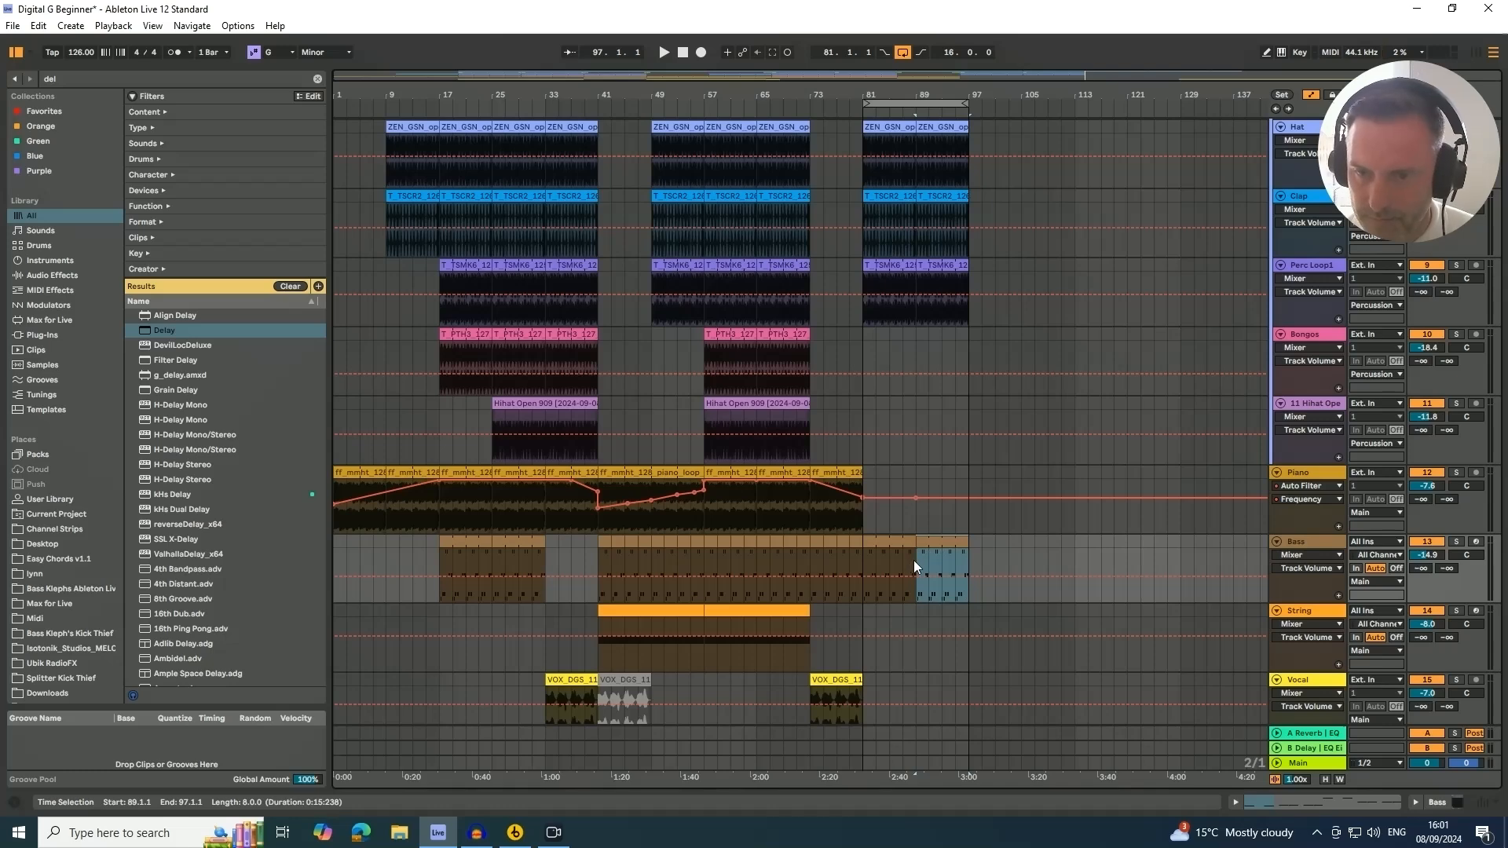
Play the arrangement from bar 89
click(913, 559)
key(space)
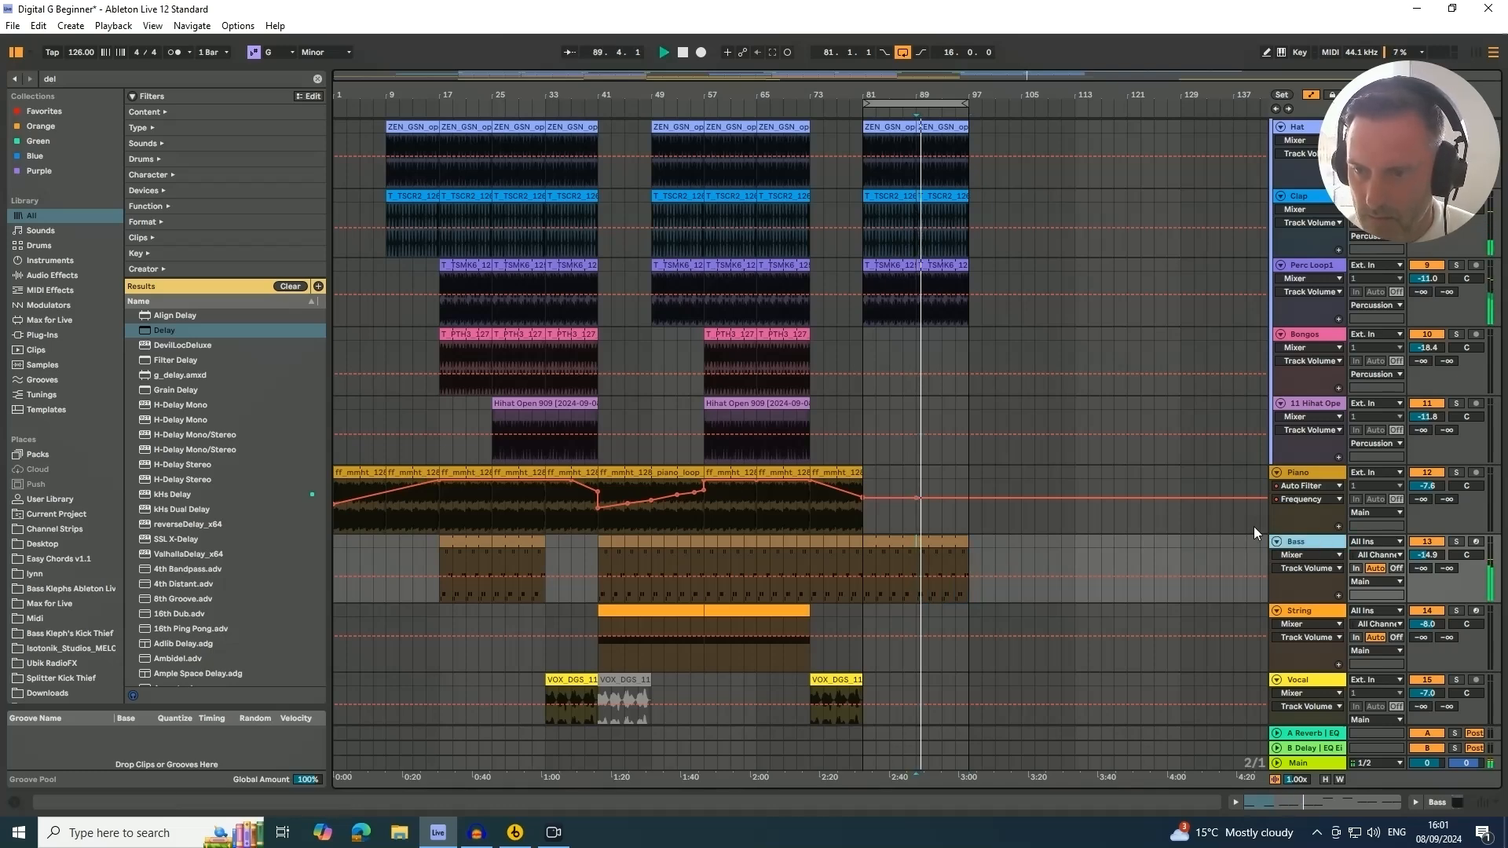
Search the browser for Utility and add it to the Bass track's device chain
click(1446, 807)
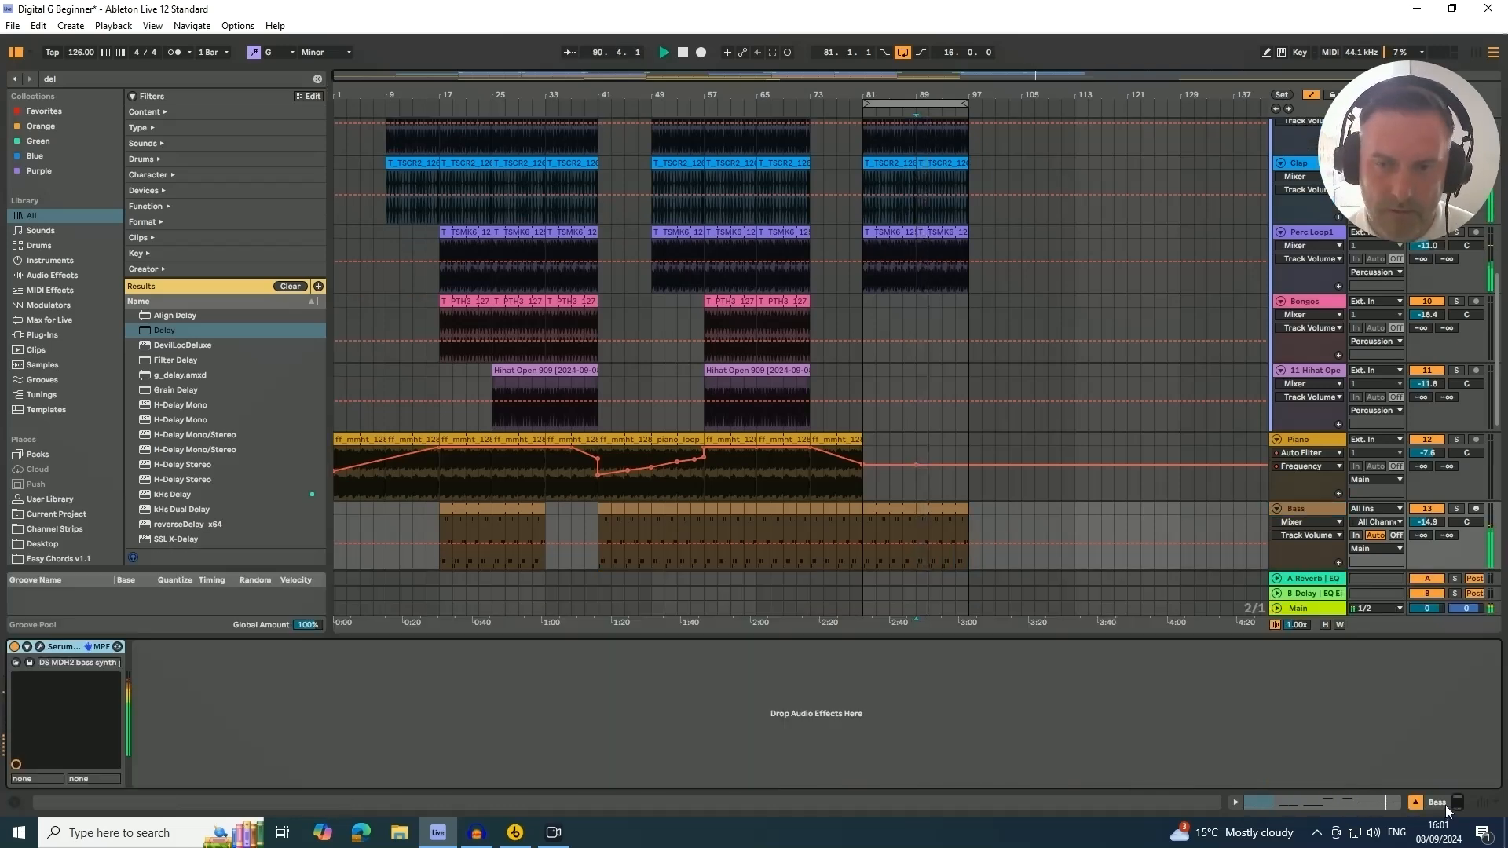
click(1309, 511)
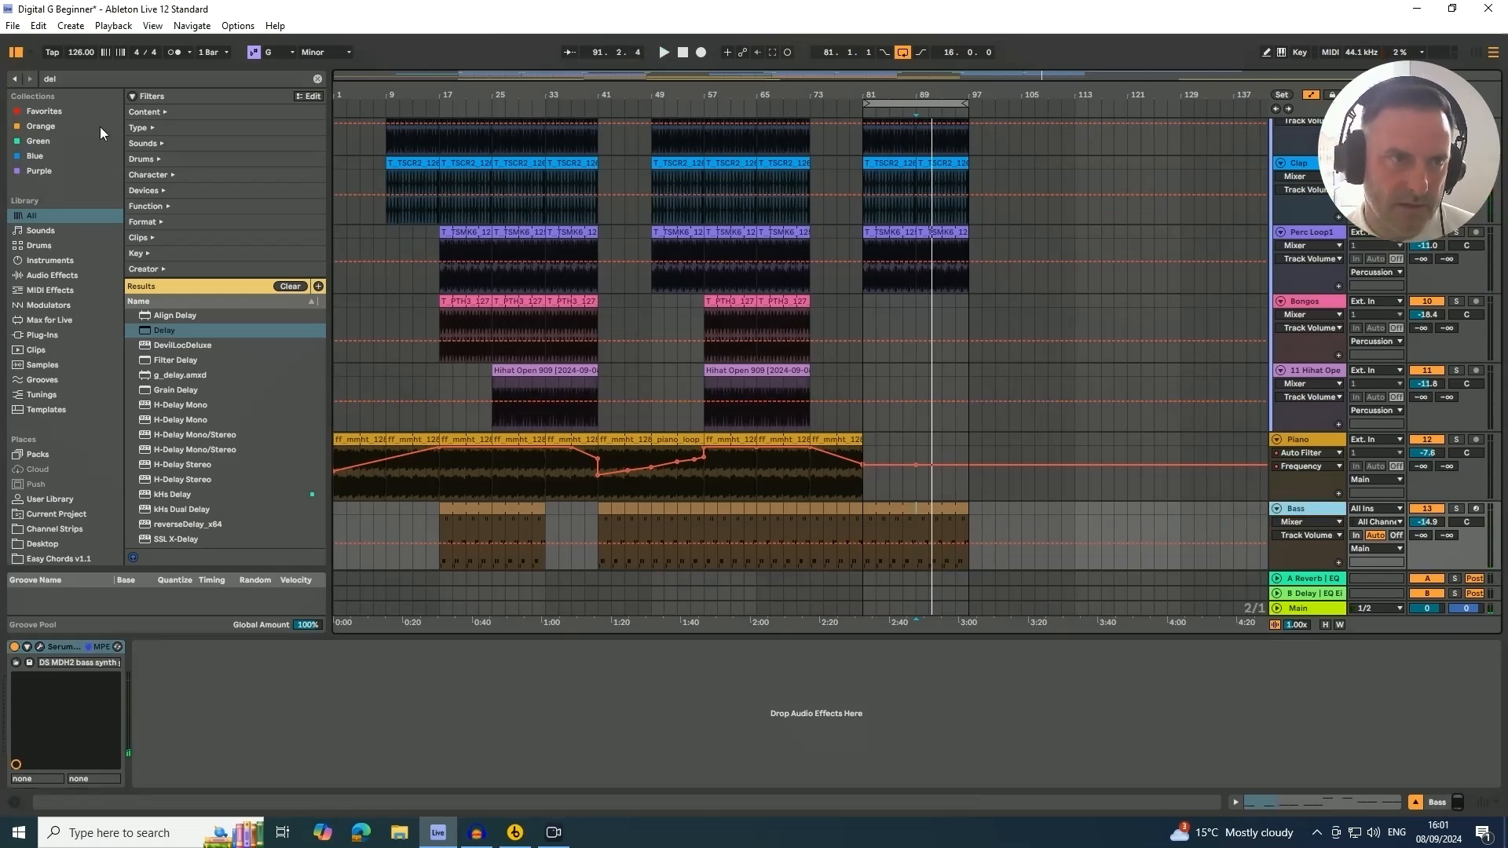
click(87, 80)
text(utilit)
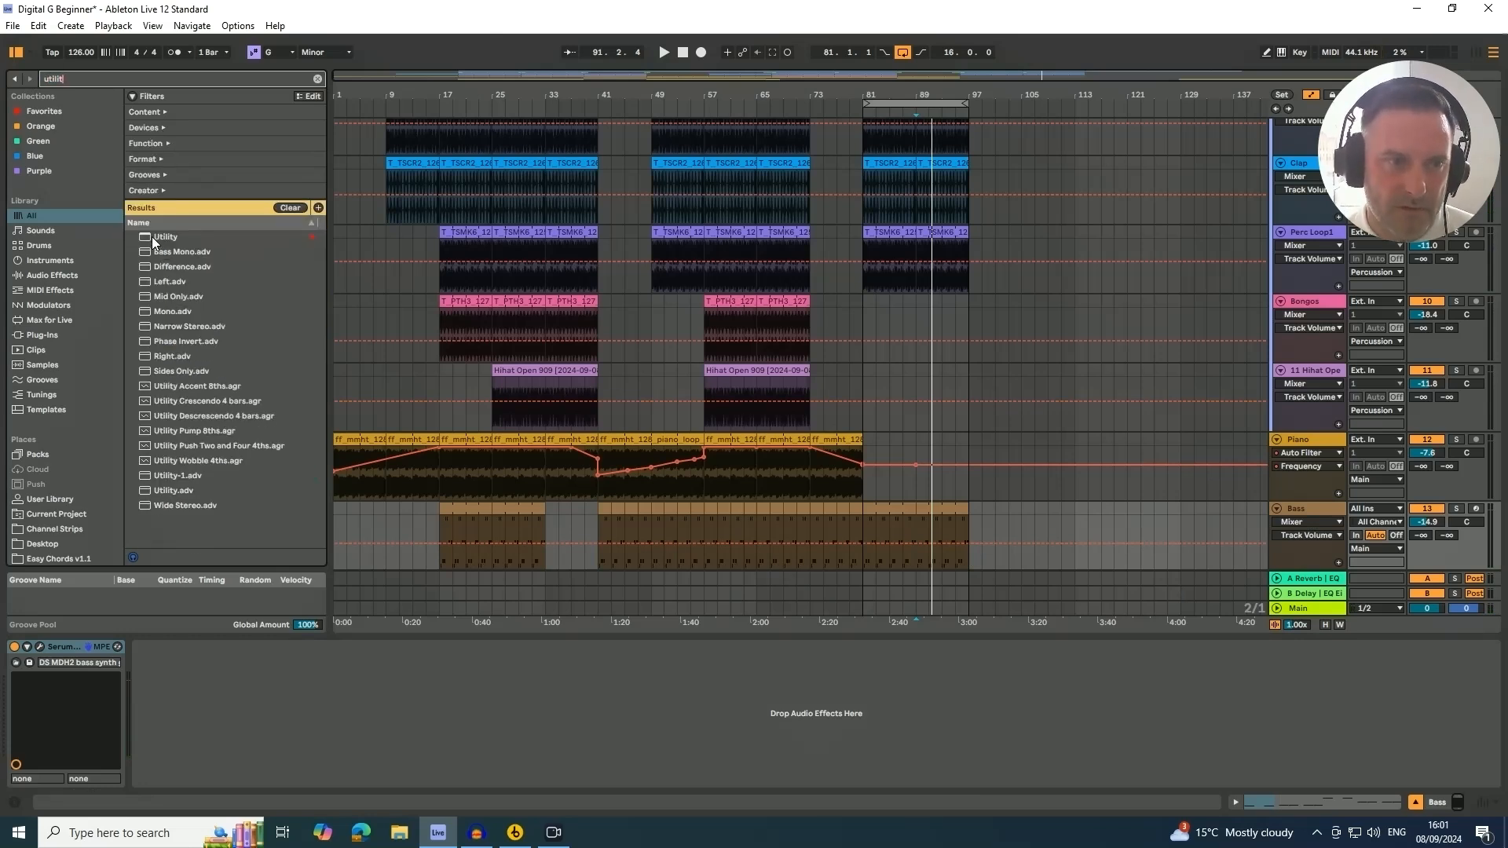
drag(152, 237, 256, 675)
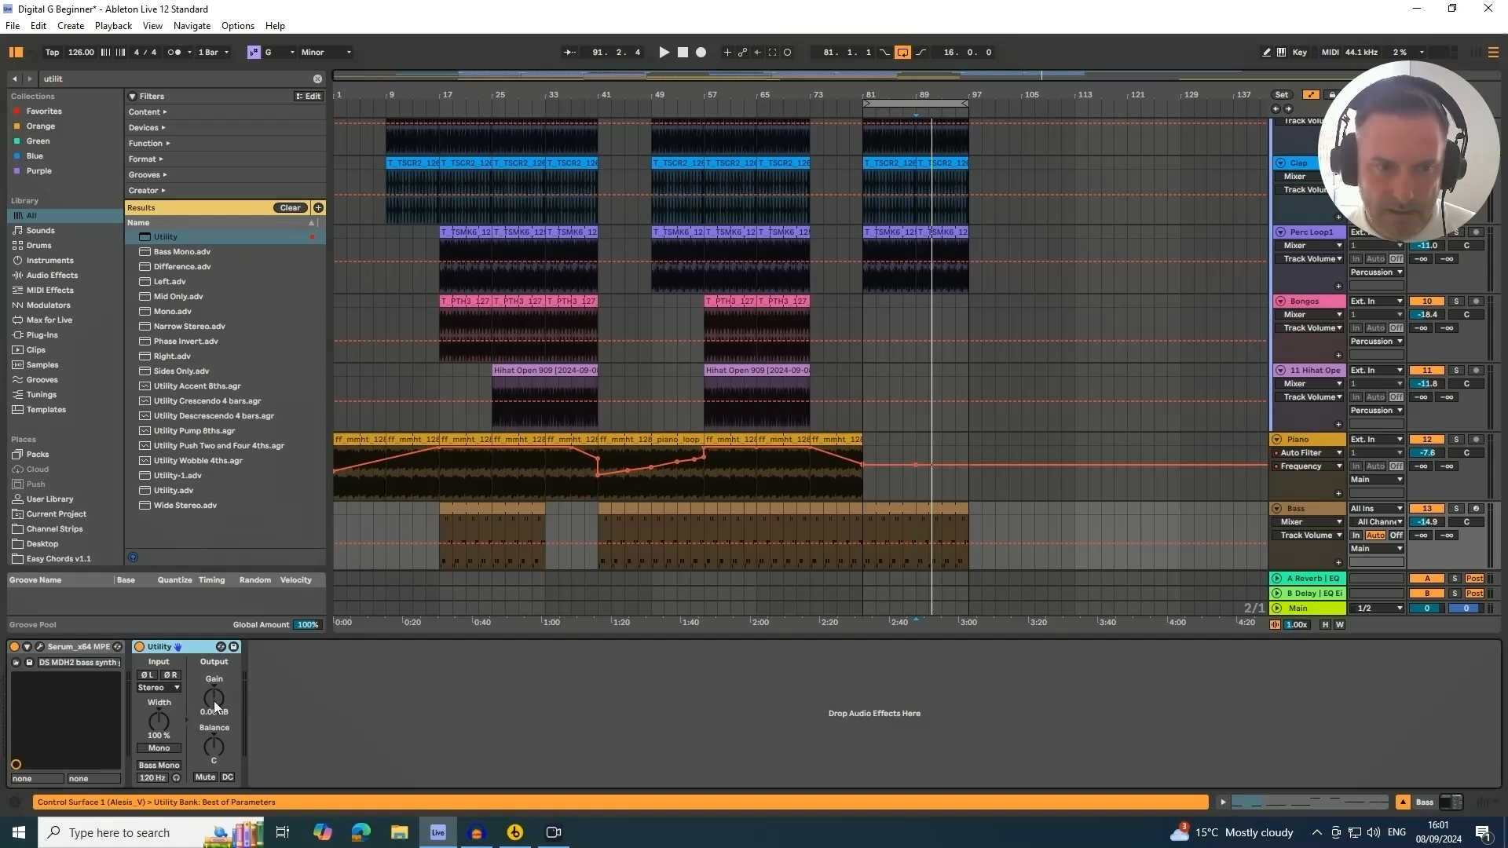
Automate the Bass Utility gain to ramp down from bar 89 to bar 97
click(214, 699)
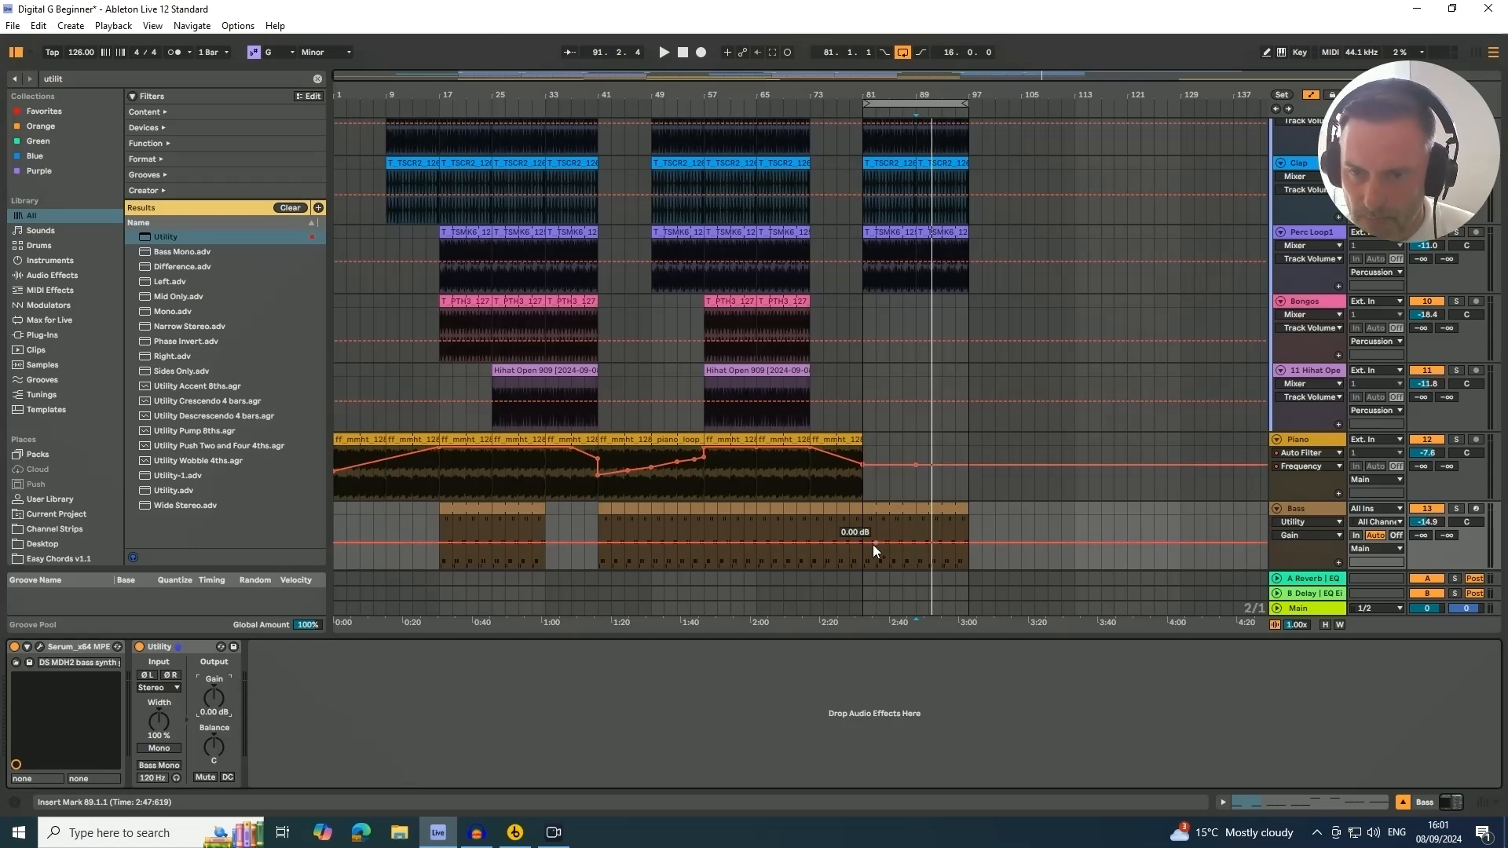
click(916, 545)
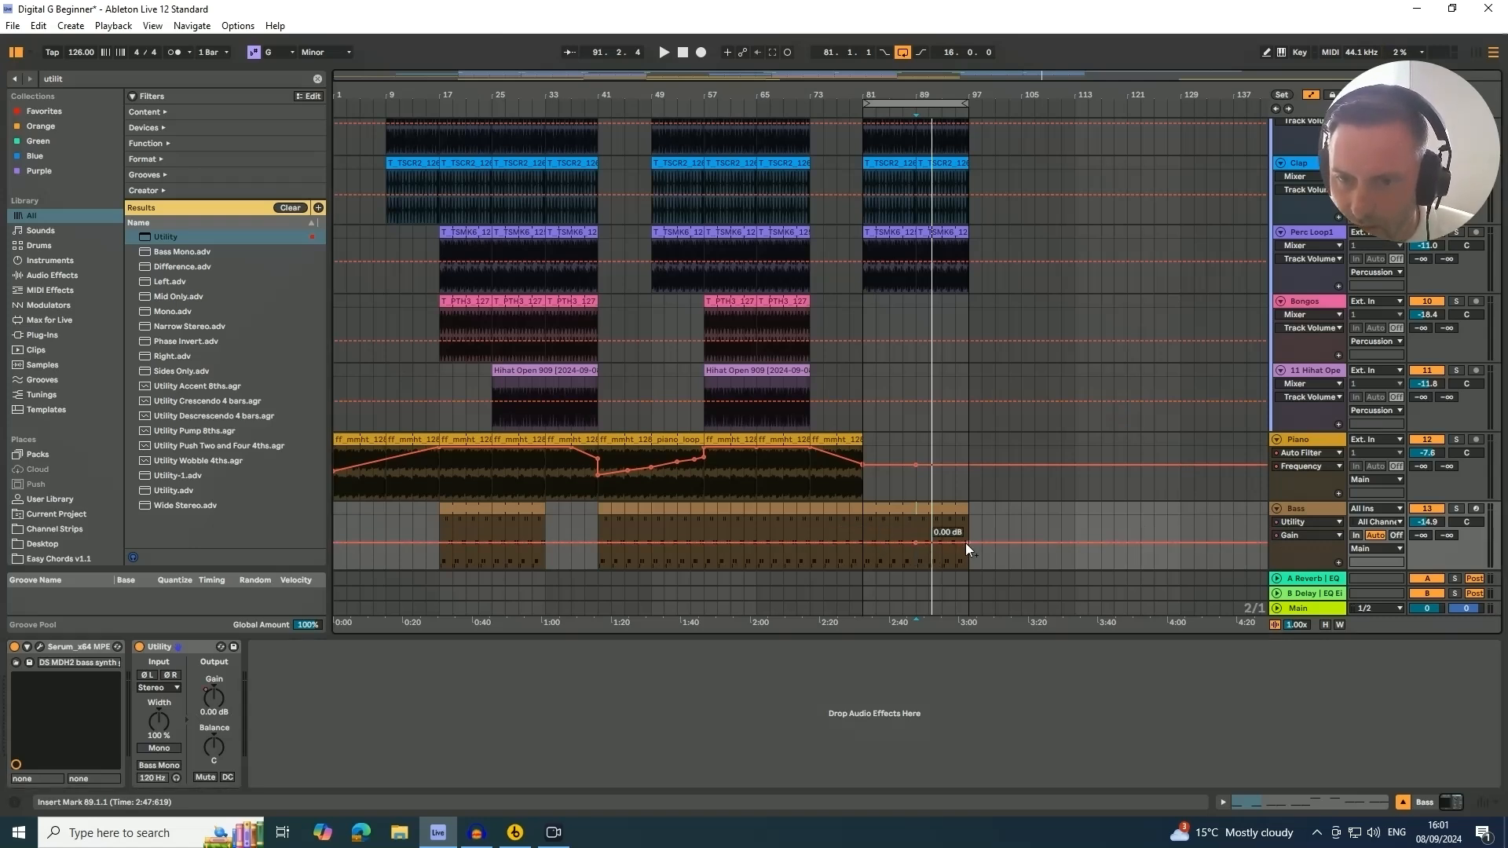
drag(968, 544, 968, 548)
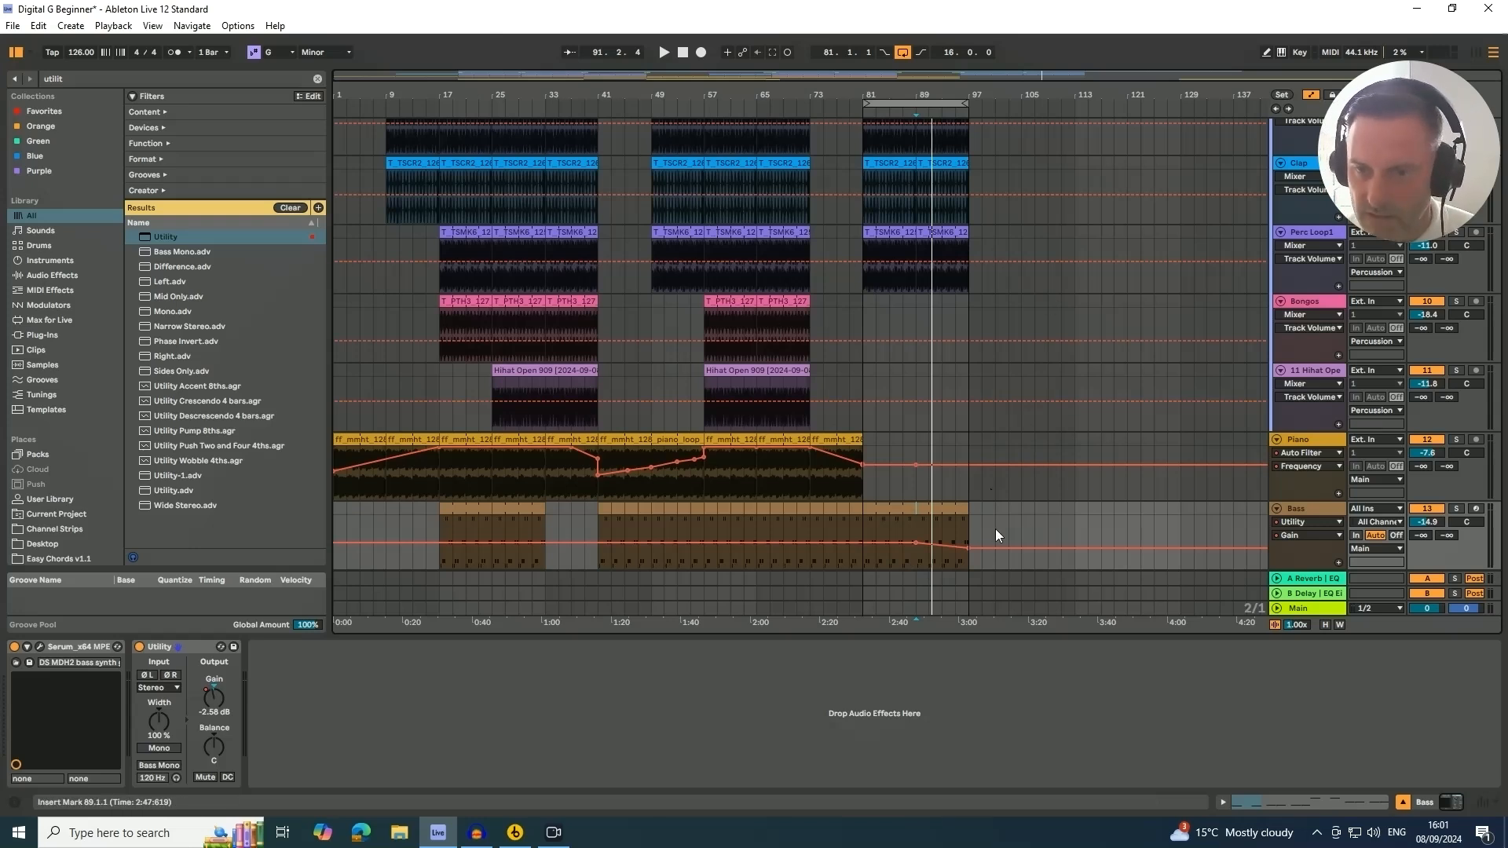
drag(968, 548, 969, 551)
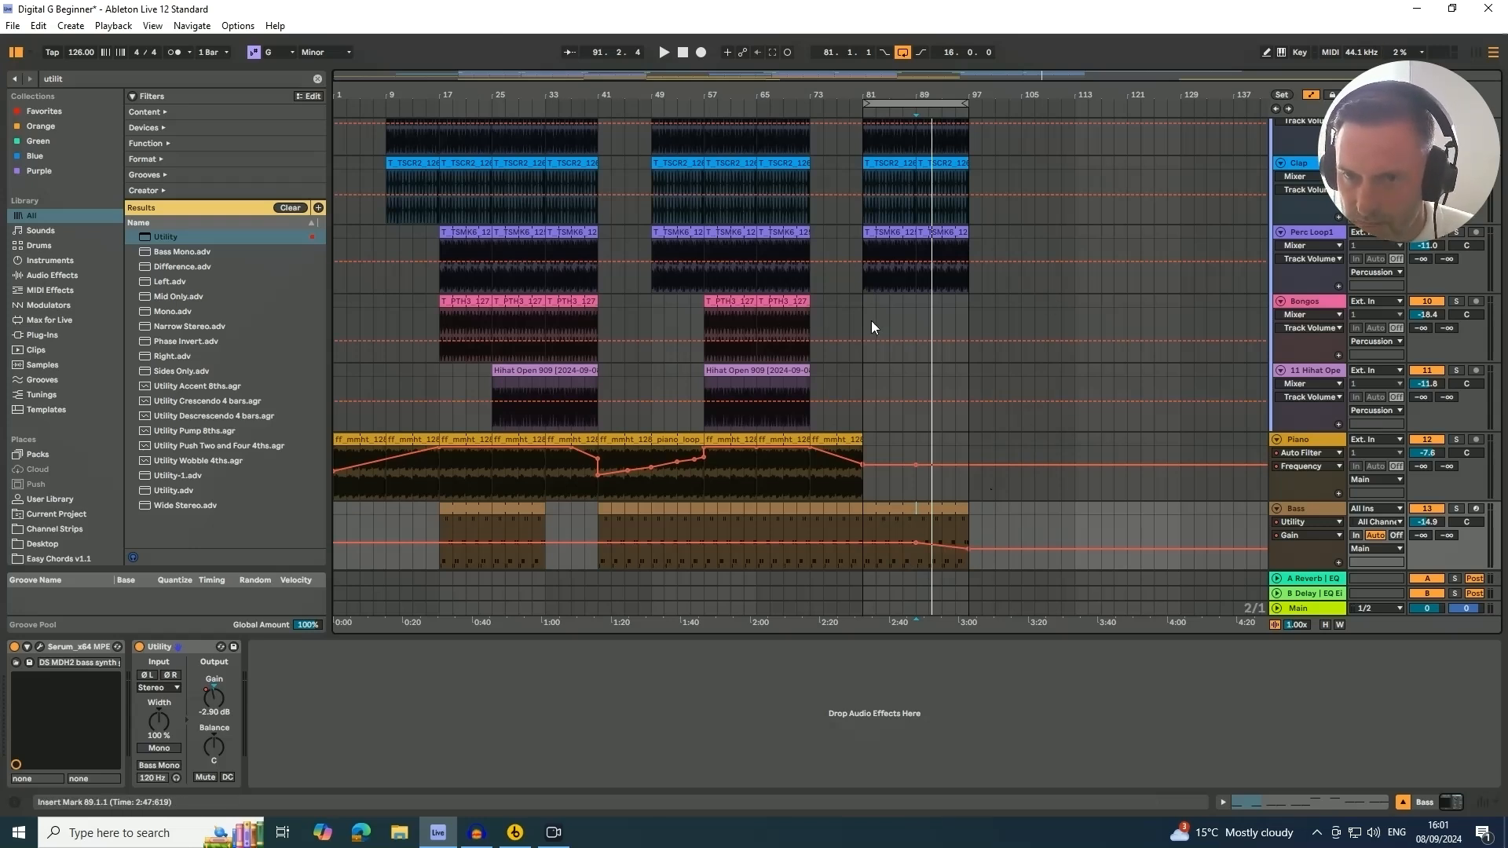
Play the arrangement from bar 88 to review the bass fade
click(911, 112)
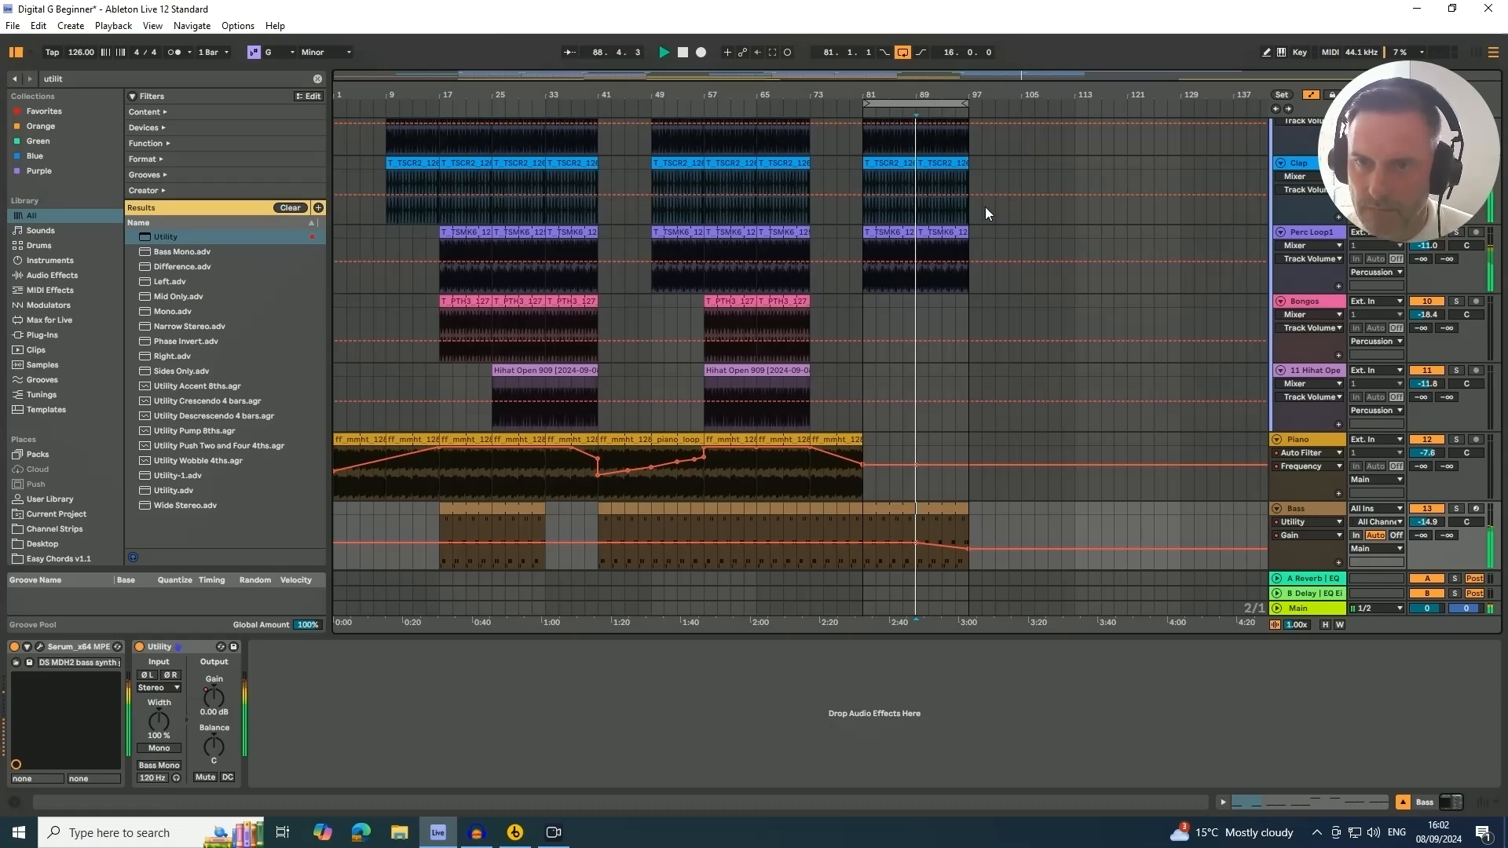
scroll(1035, 322, up, 3)
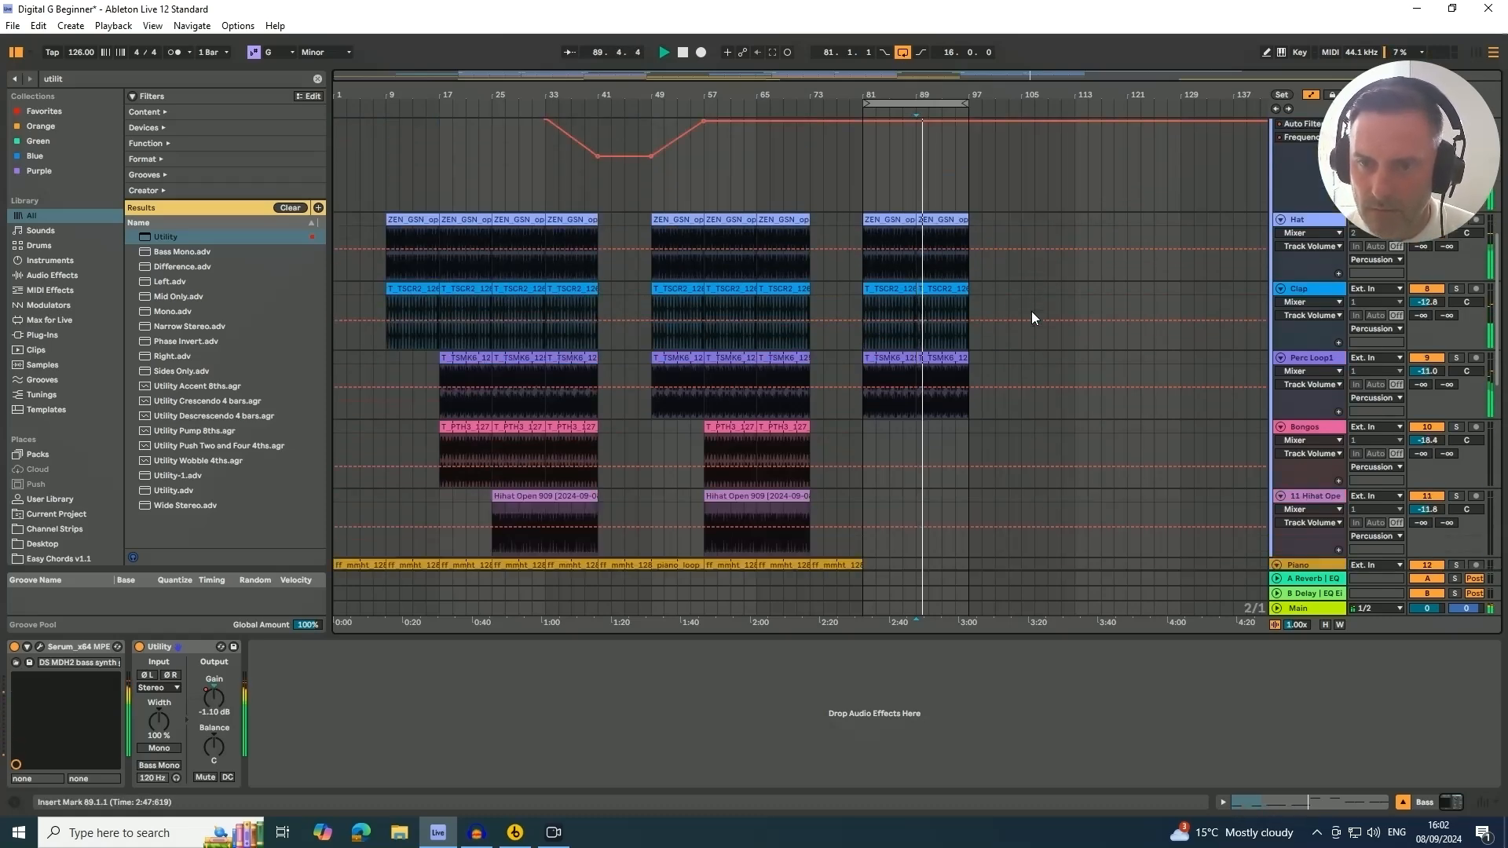
scroll(1030, 311, down, 3)
scroll(1103, 308, up, 3)
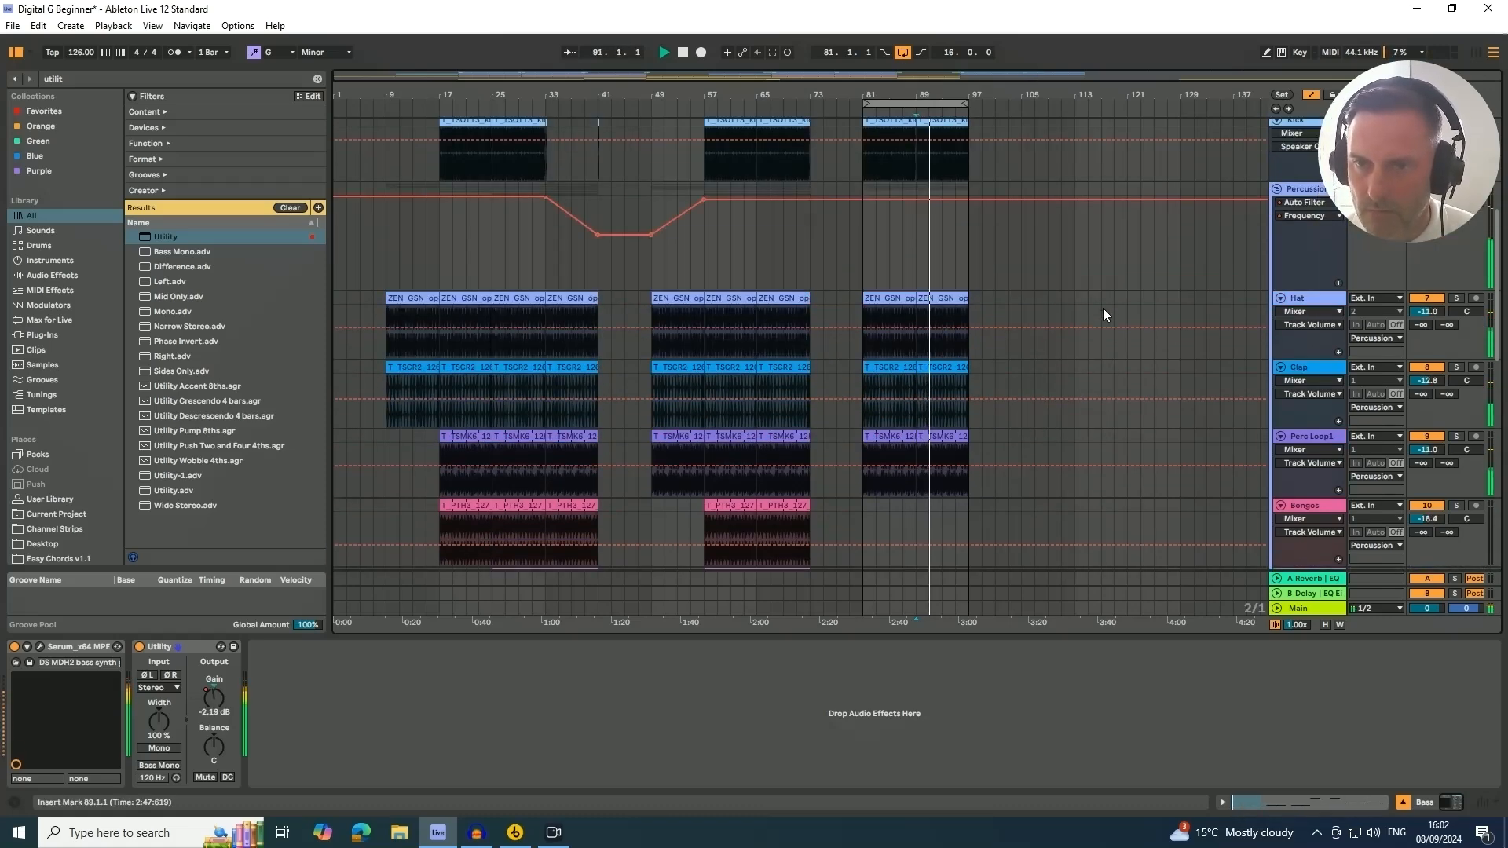
scroll(1023, 280, up, 1)
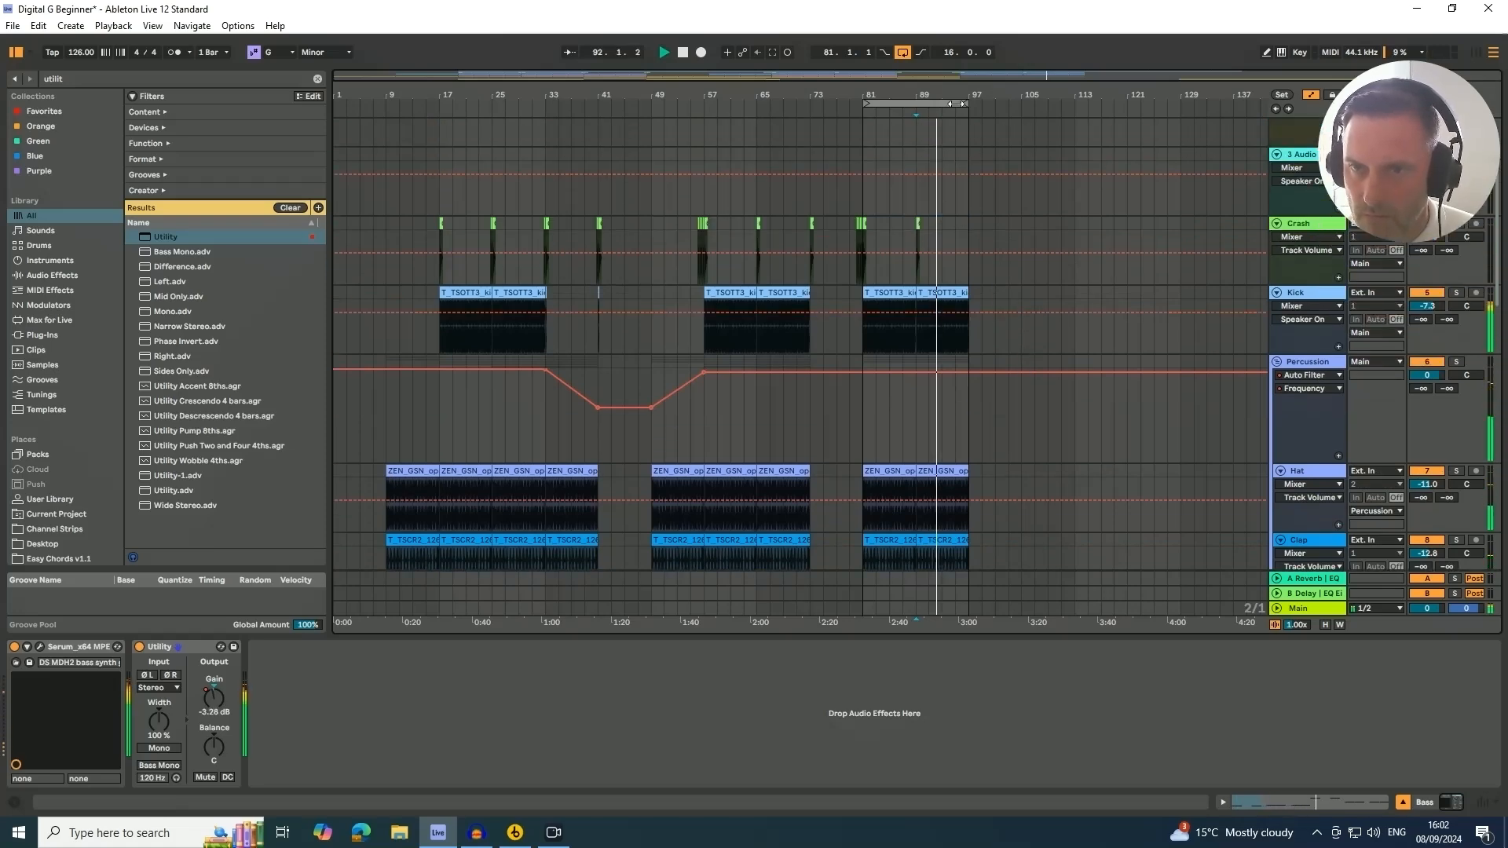
Shorten the Kick clip starting at bar 81 so it ends at about bar 96
drag(957, 93, 955, 169)
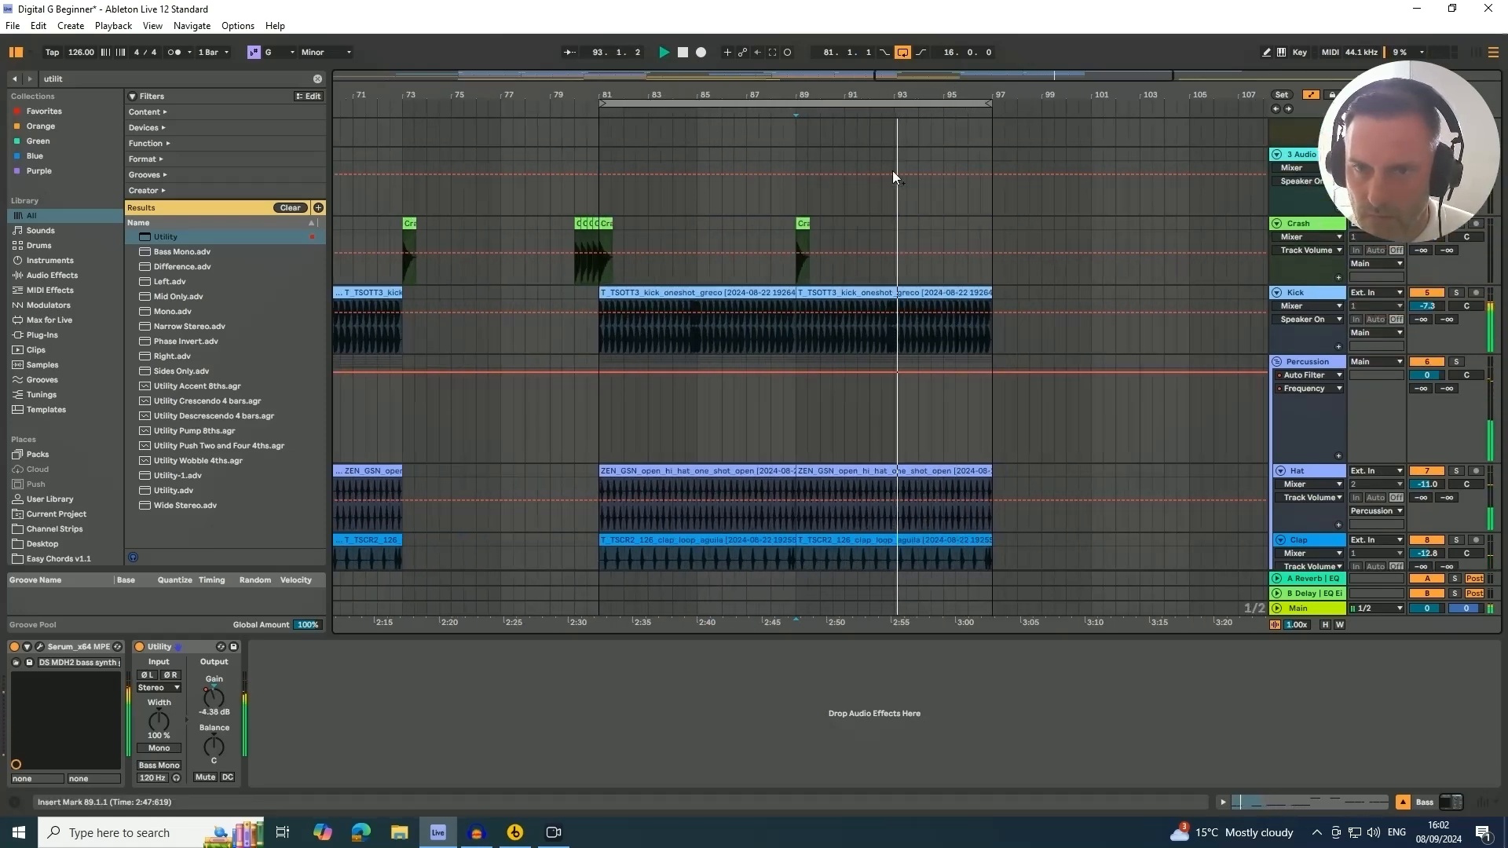
click(987, 292)
drag(986, 292, 969, 295)
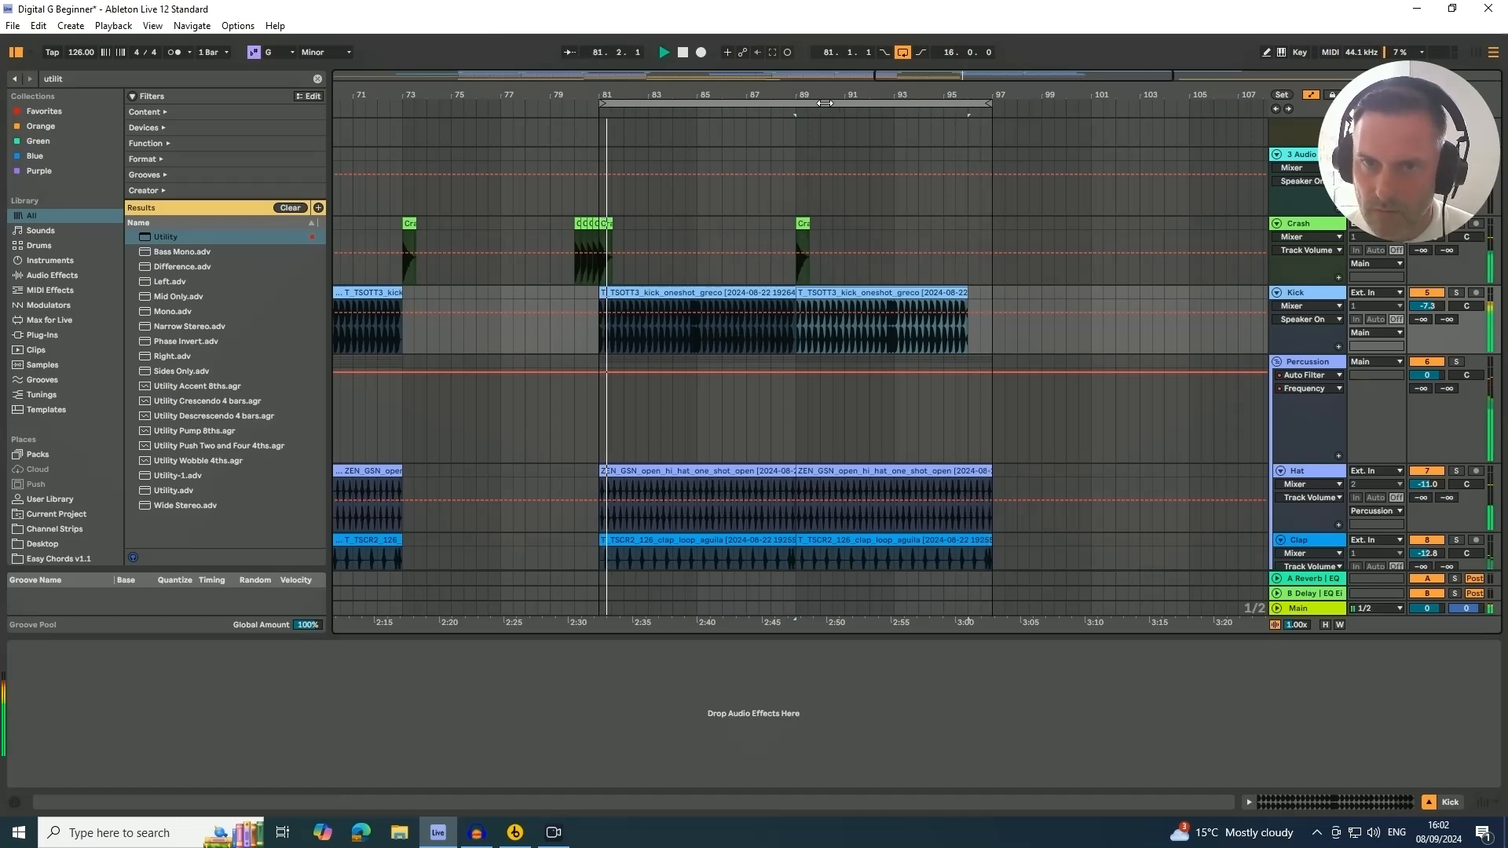
Lower the final gain automation point on the Bass track slightly
drag(901, 92, 901, 77)
scroll(1100, 366, down, 10)
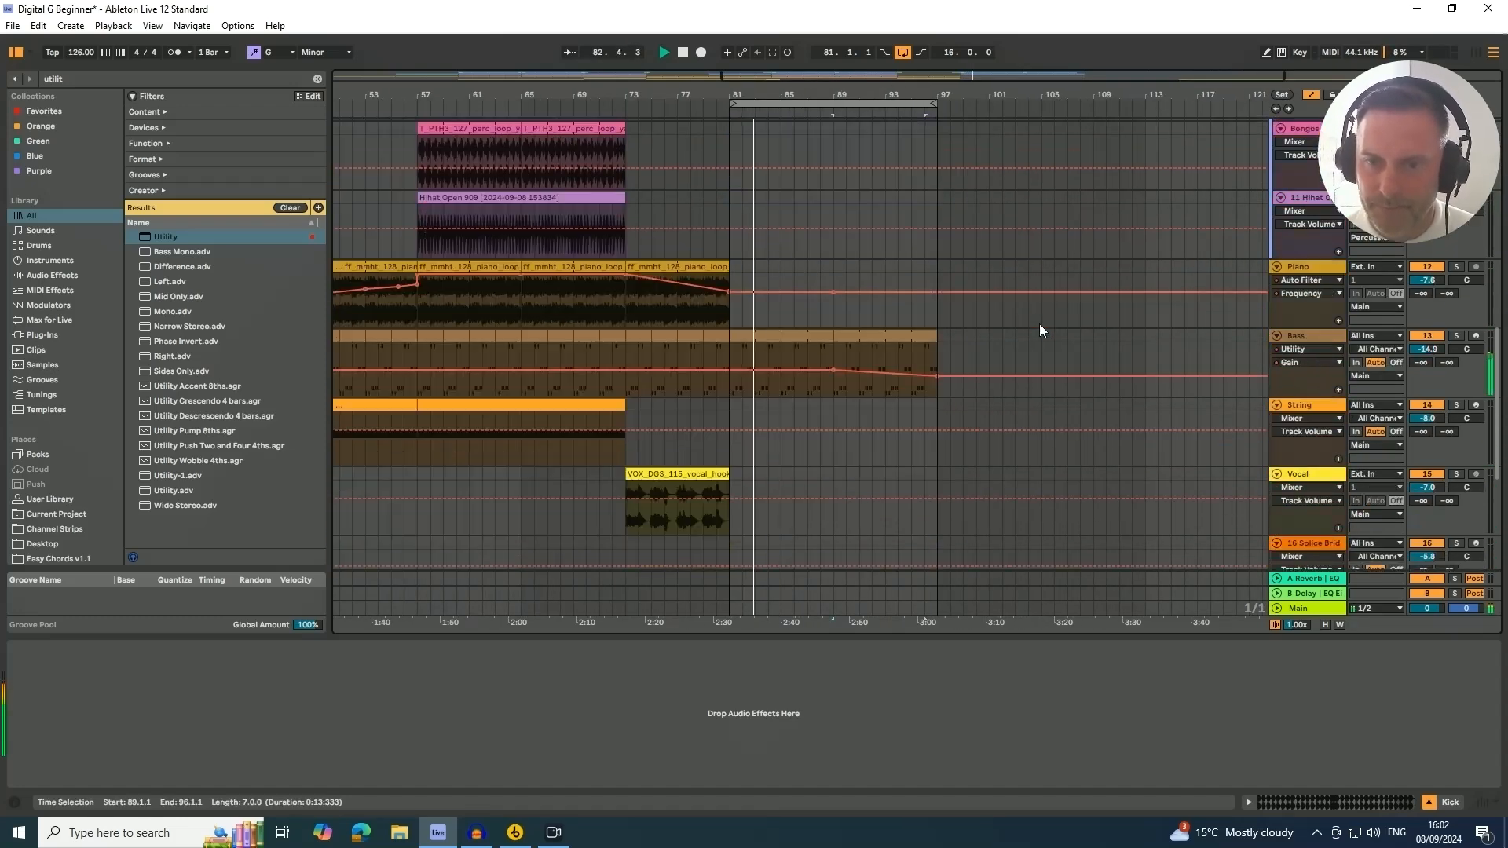
click(937, 377)
drag(936, 377, 936, 380)
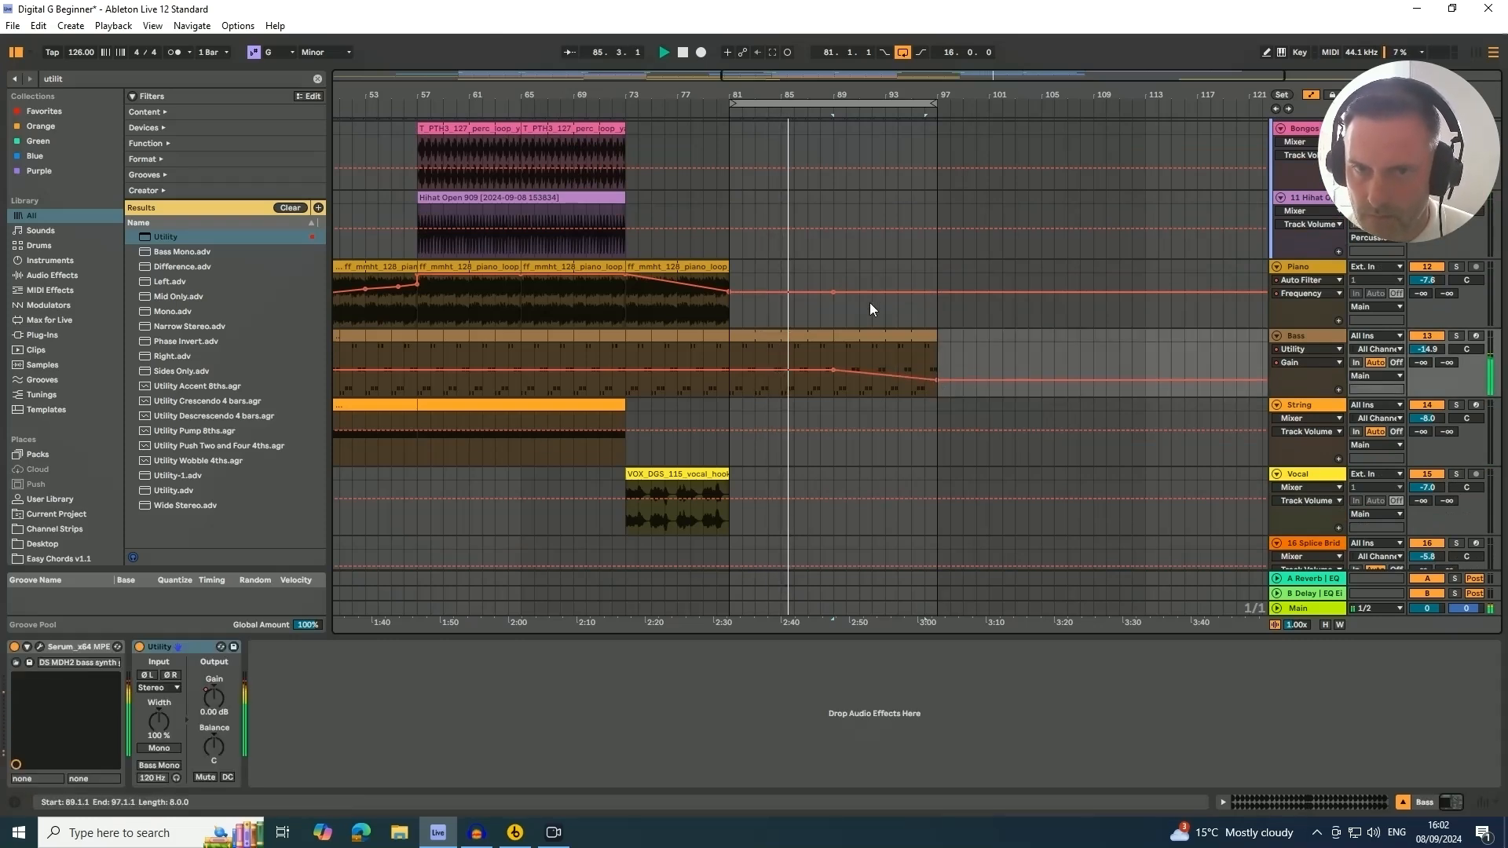
Extend the SC track's kick clip so it starts at bar 1
drag(498, 95, 364, 97)
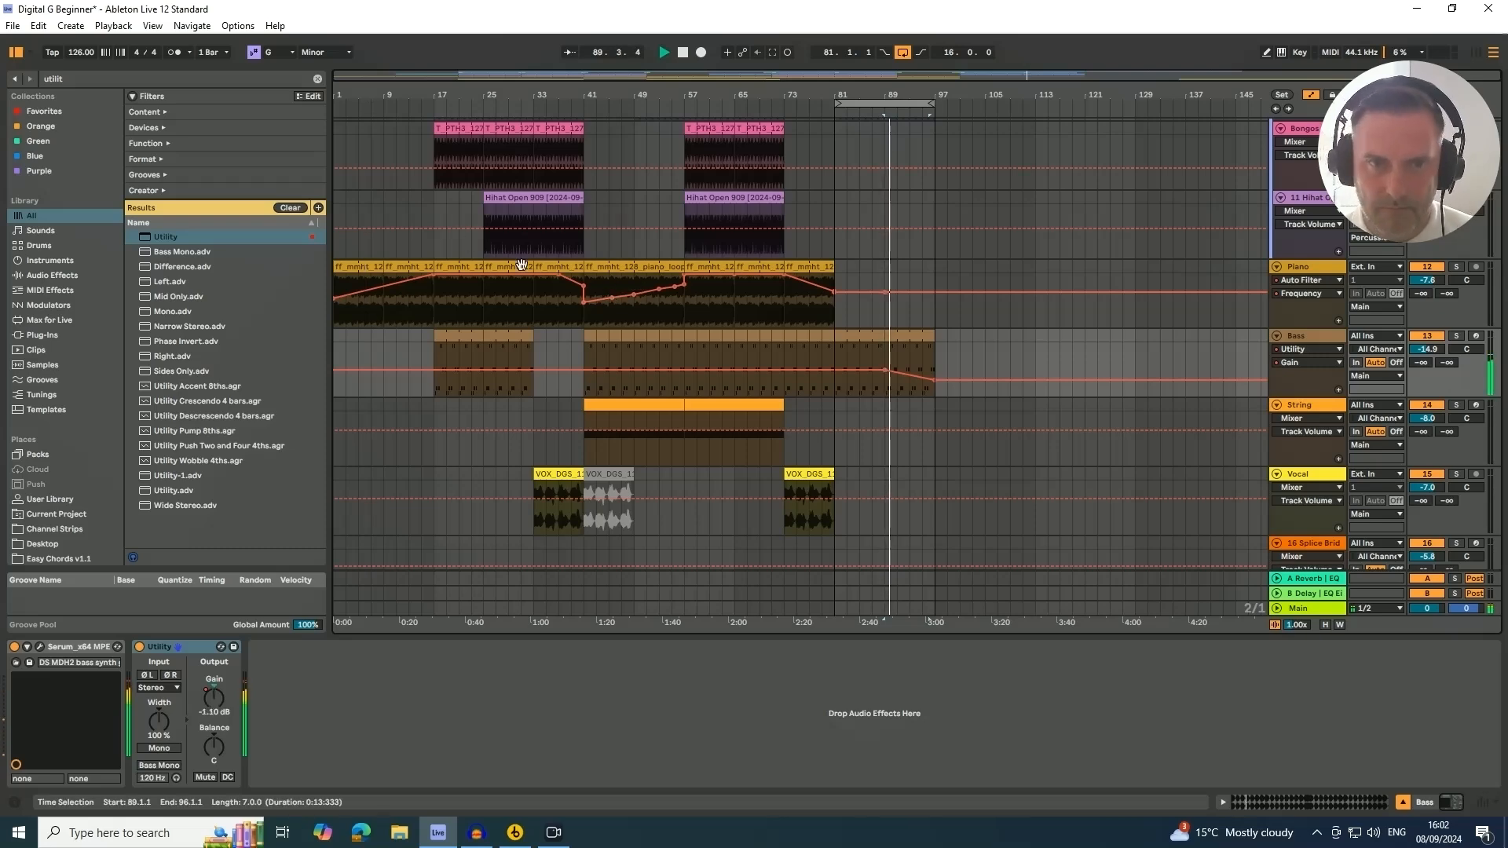
scroll(814, 296, up, 6)
scroll(814, 295, up, 5)
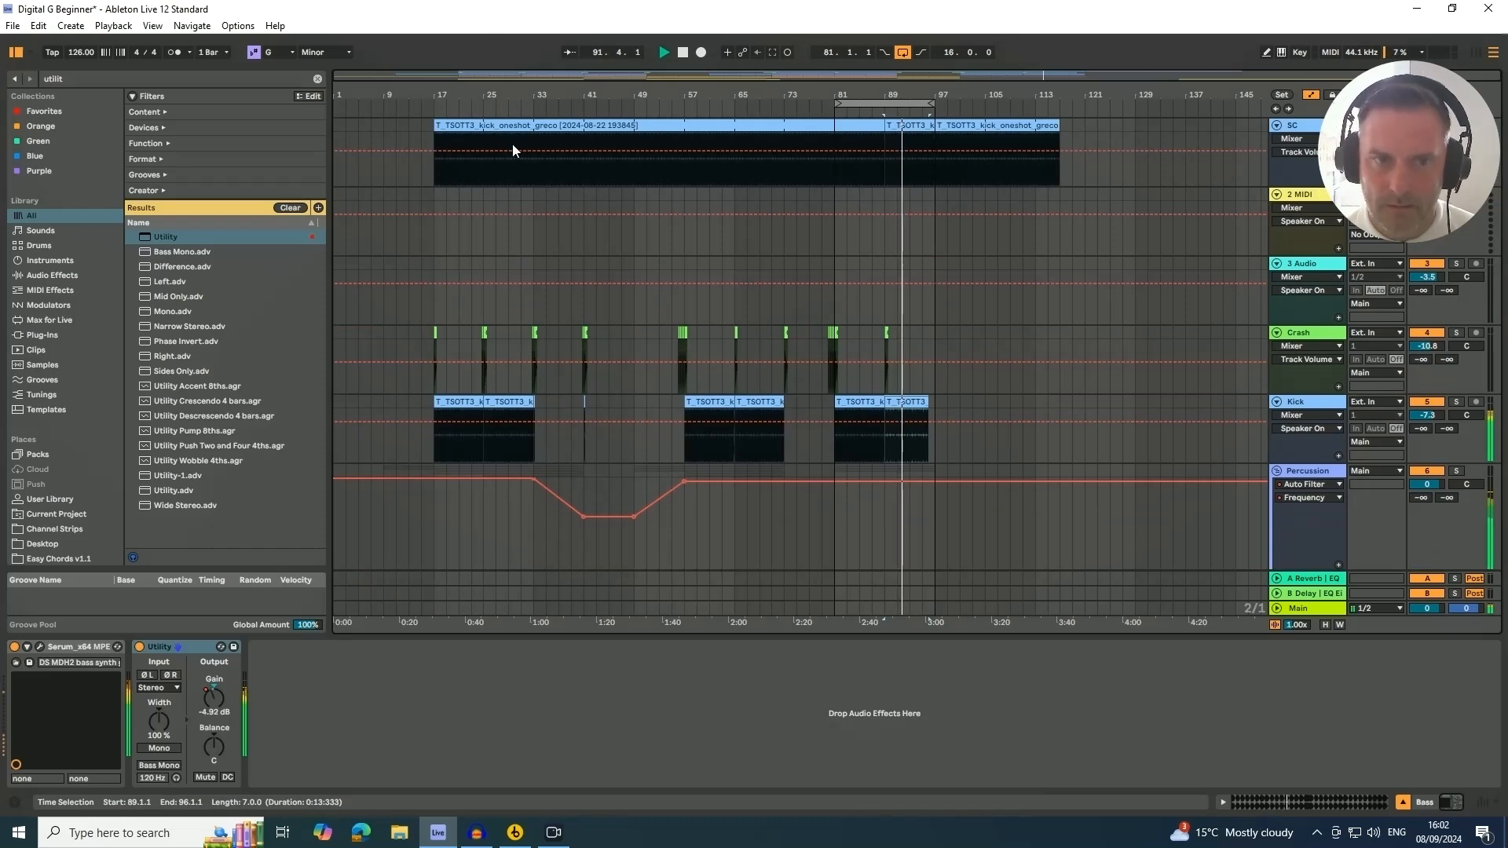
drag(435, 127, 336, 130)
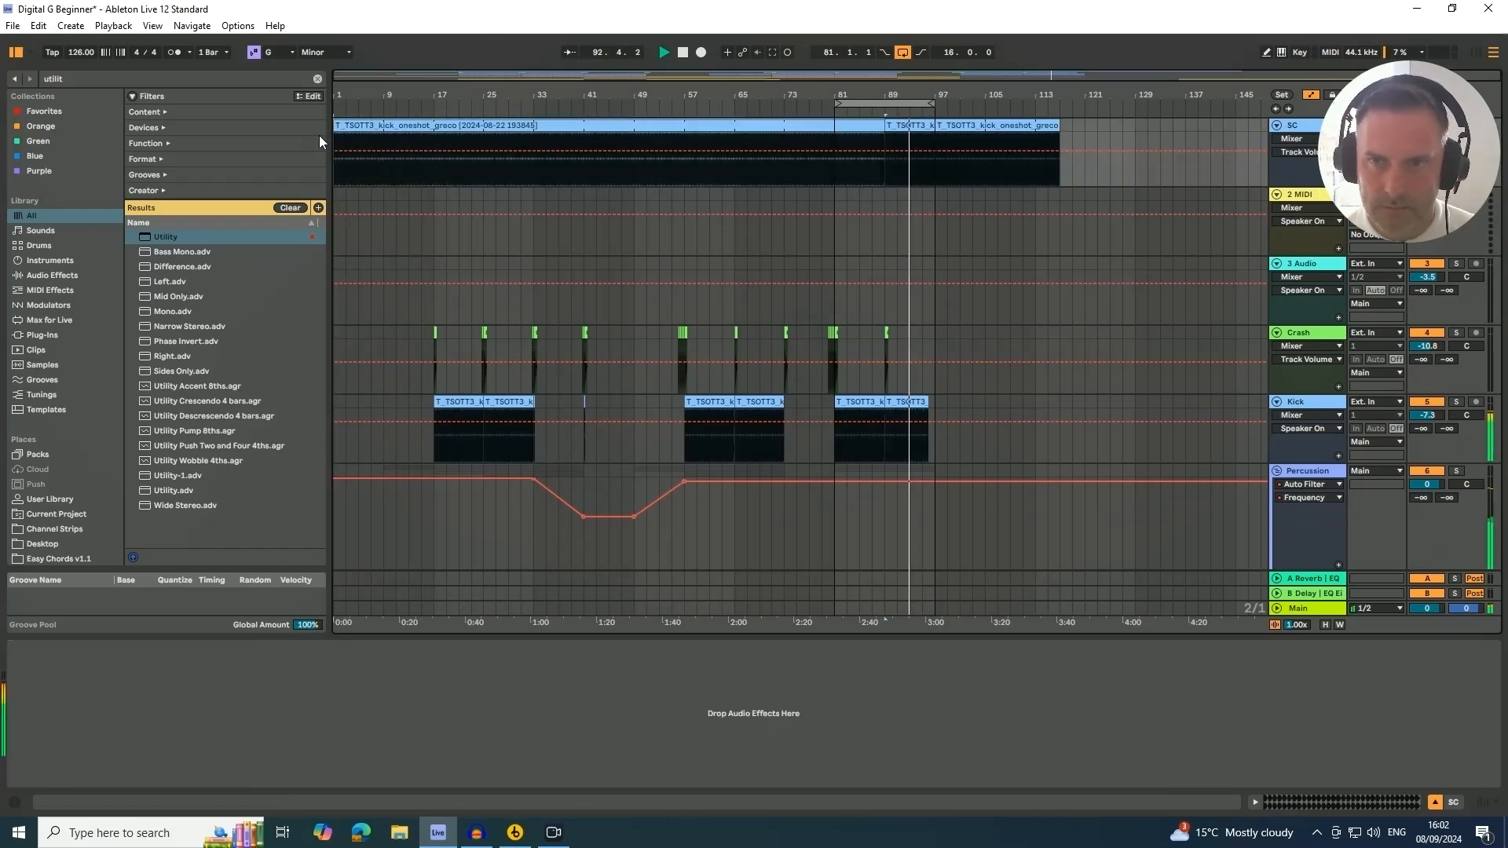
Fold the SC track and extend its kick clip so it ends at about bar 119
click(1277, 126)
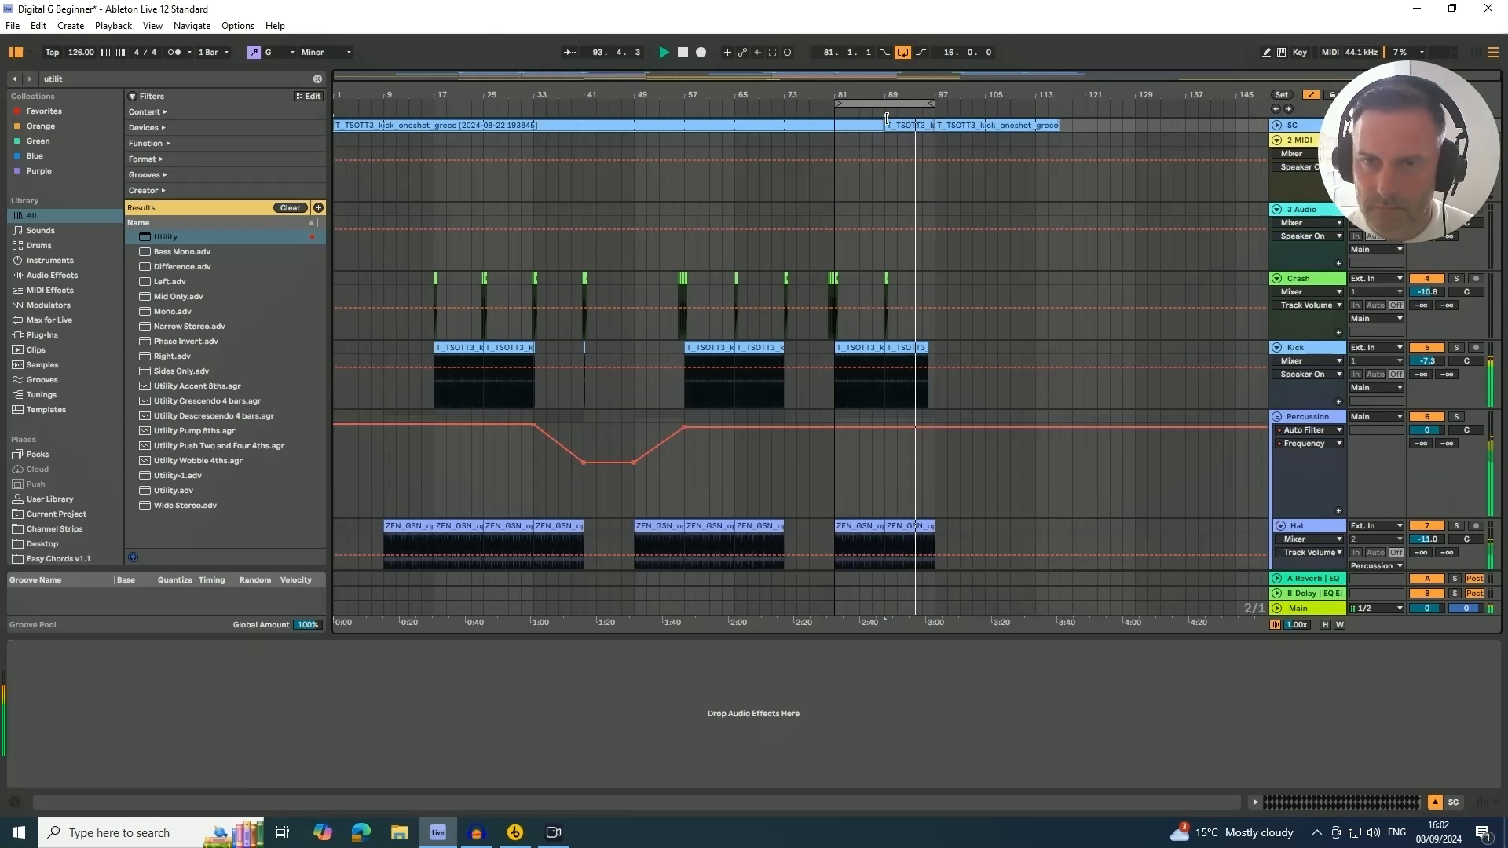
drag(881, 126, 1061, 133)
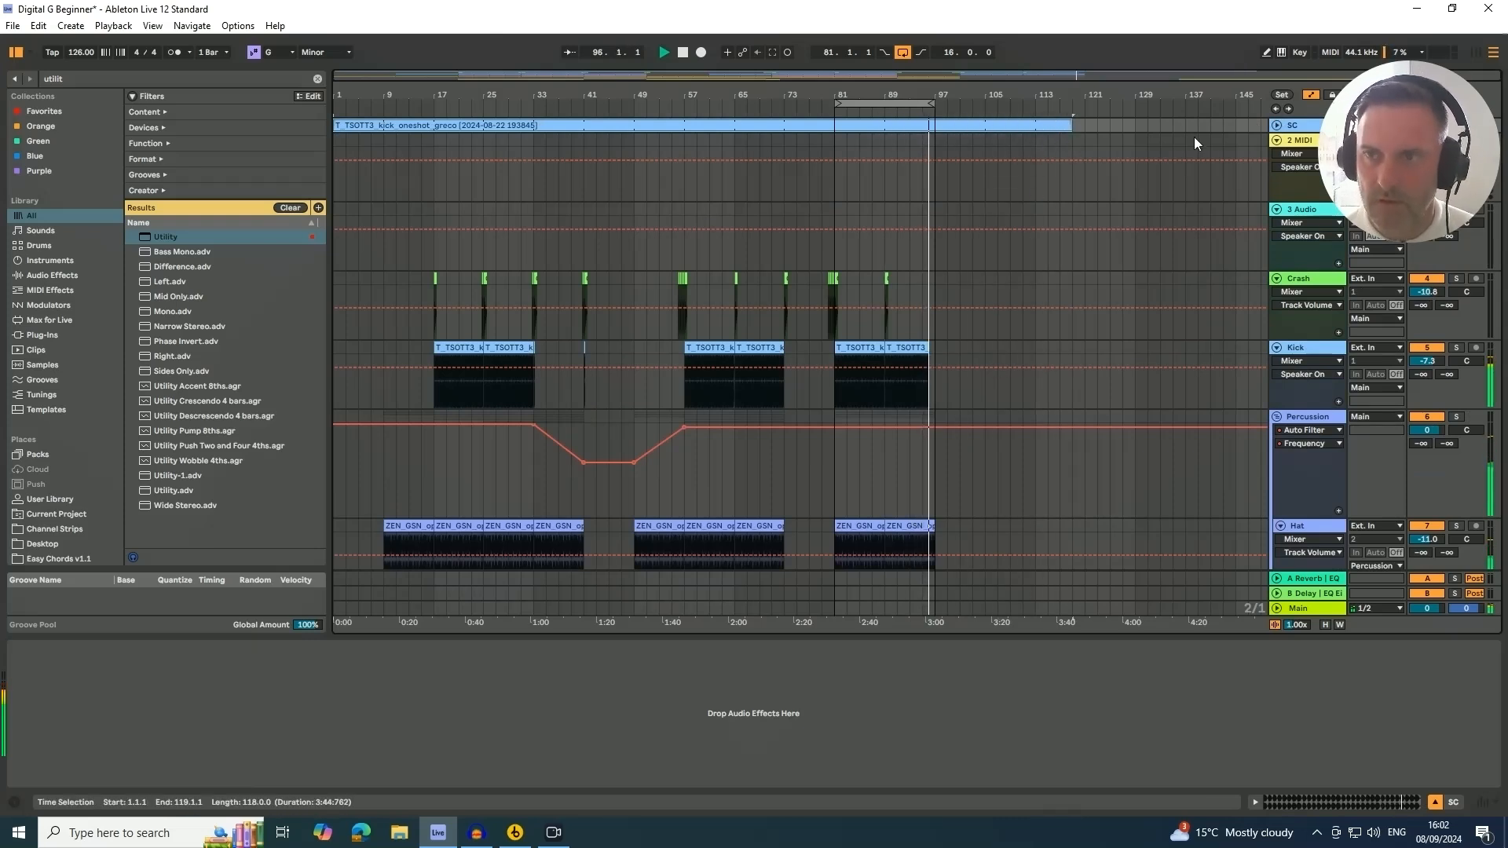
Stop playback and set the loop region to span bars 1 to 97, selecting that whole range
scroll(1037, 270, down, 2)
scroll(929, 130, down, 3)
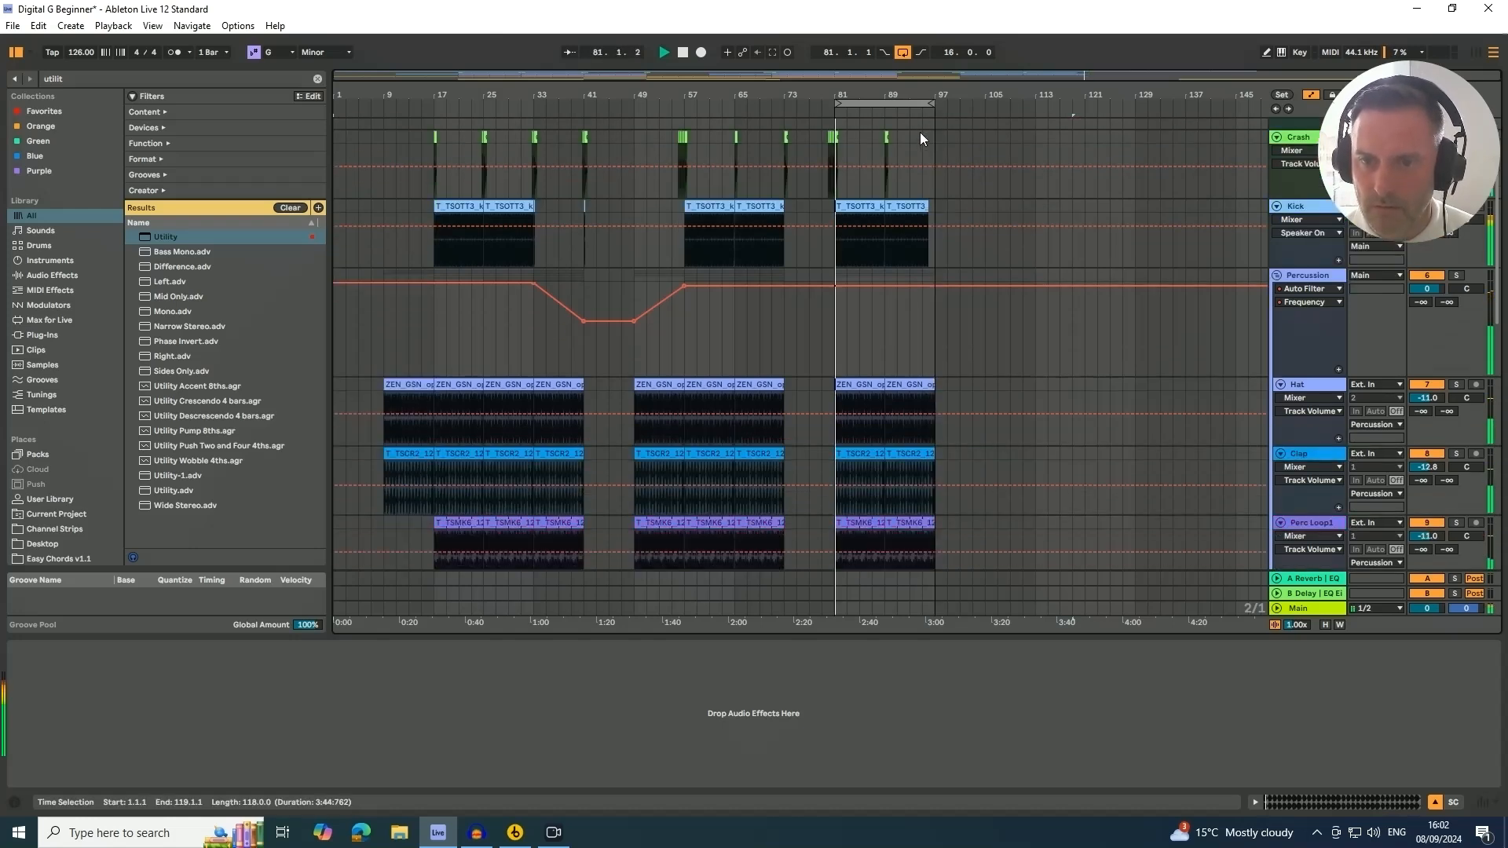
key(space)
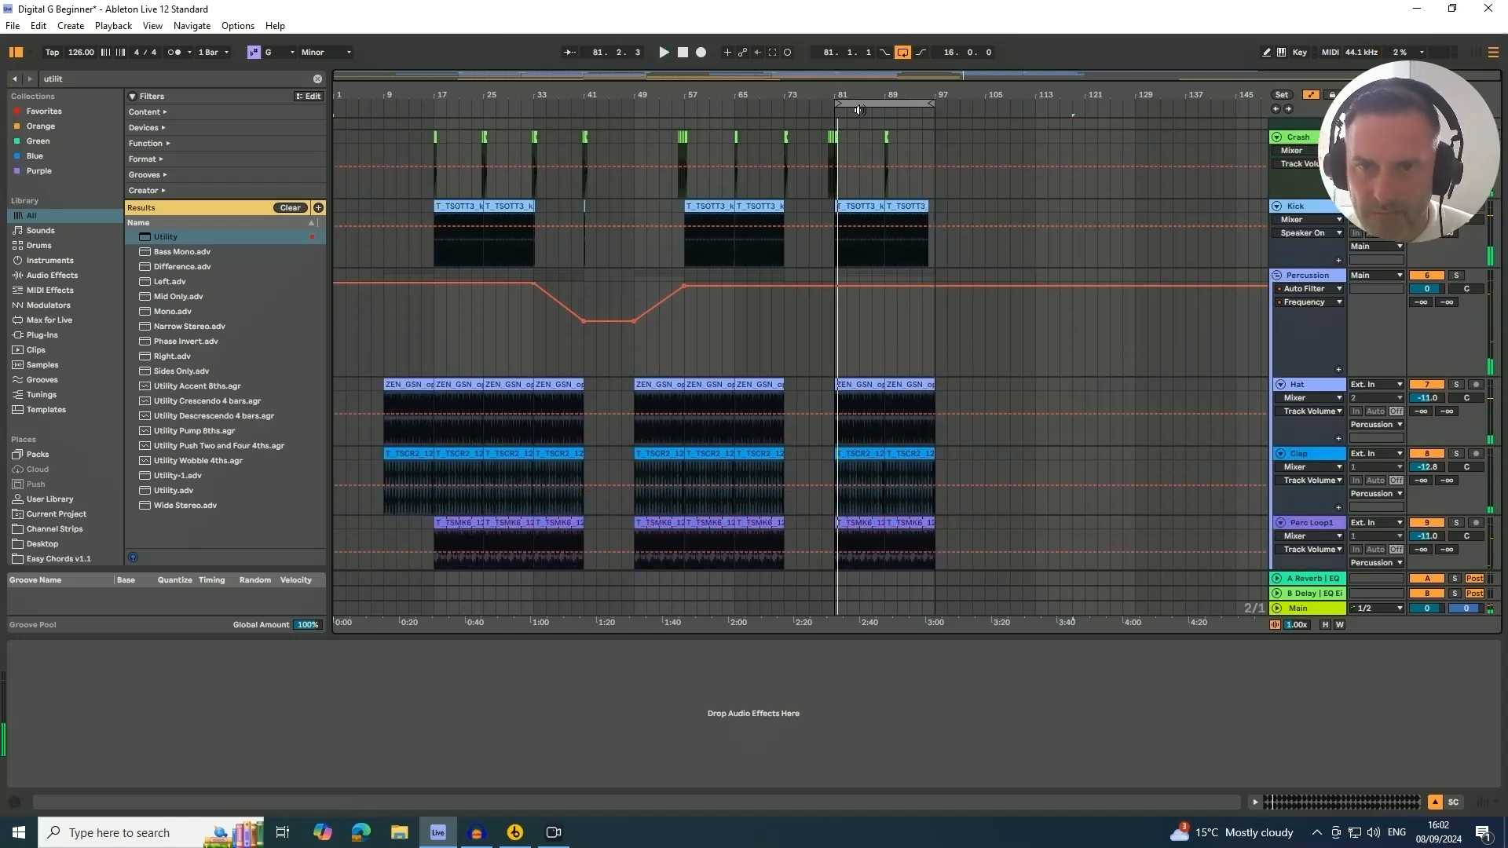
drag(838, 101, 709, 102)
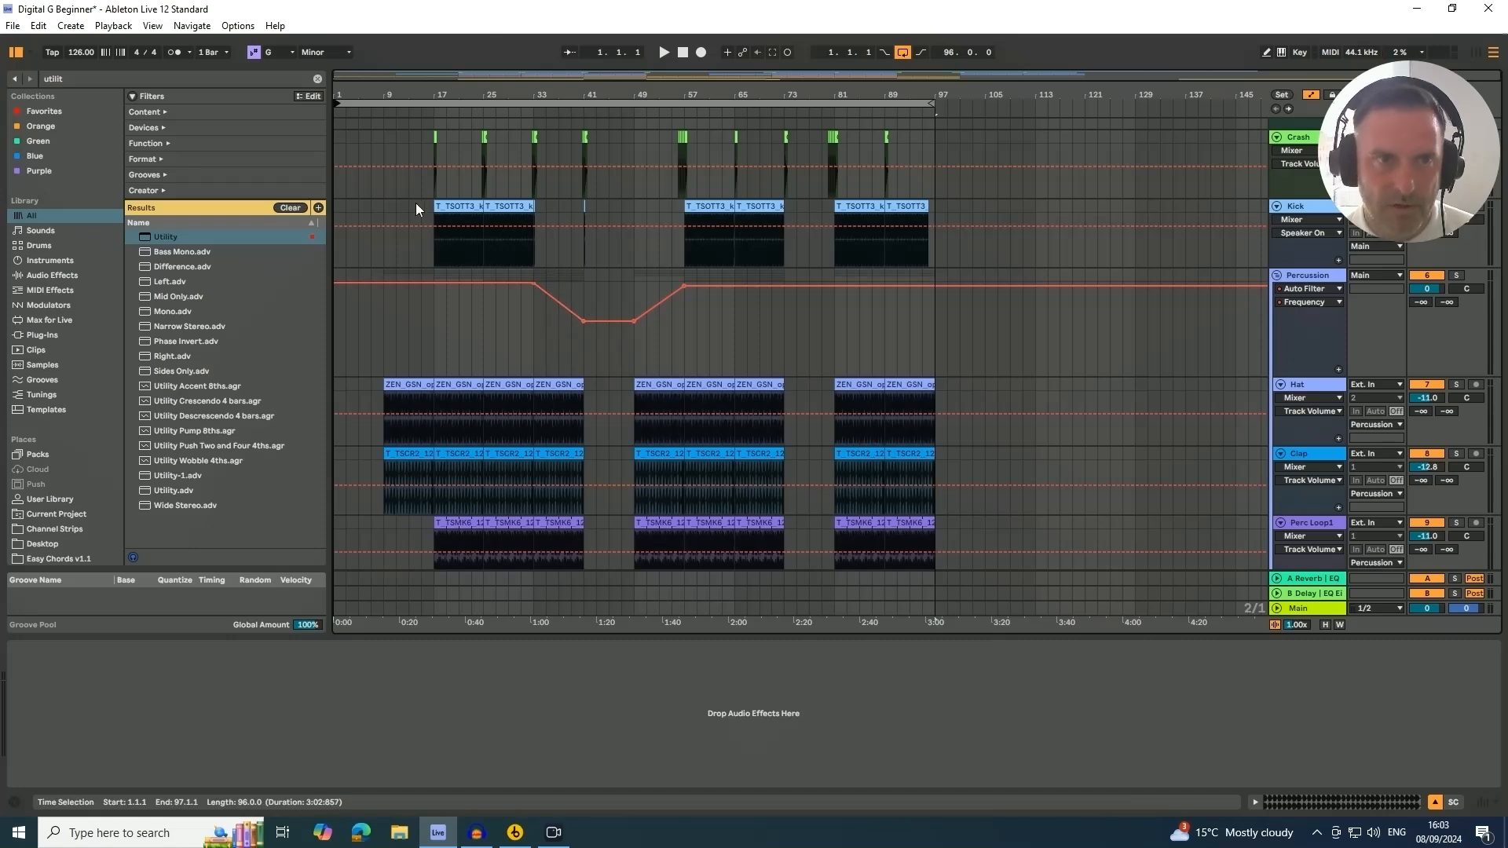
click(365, 103)
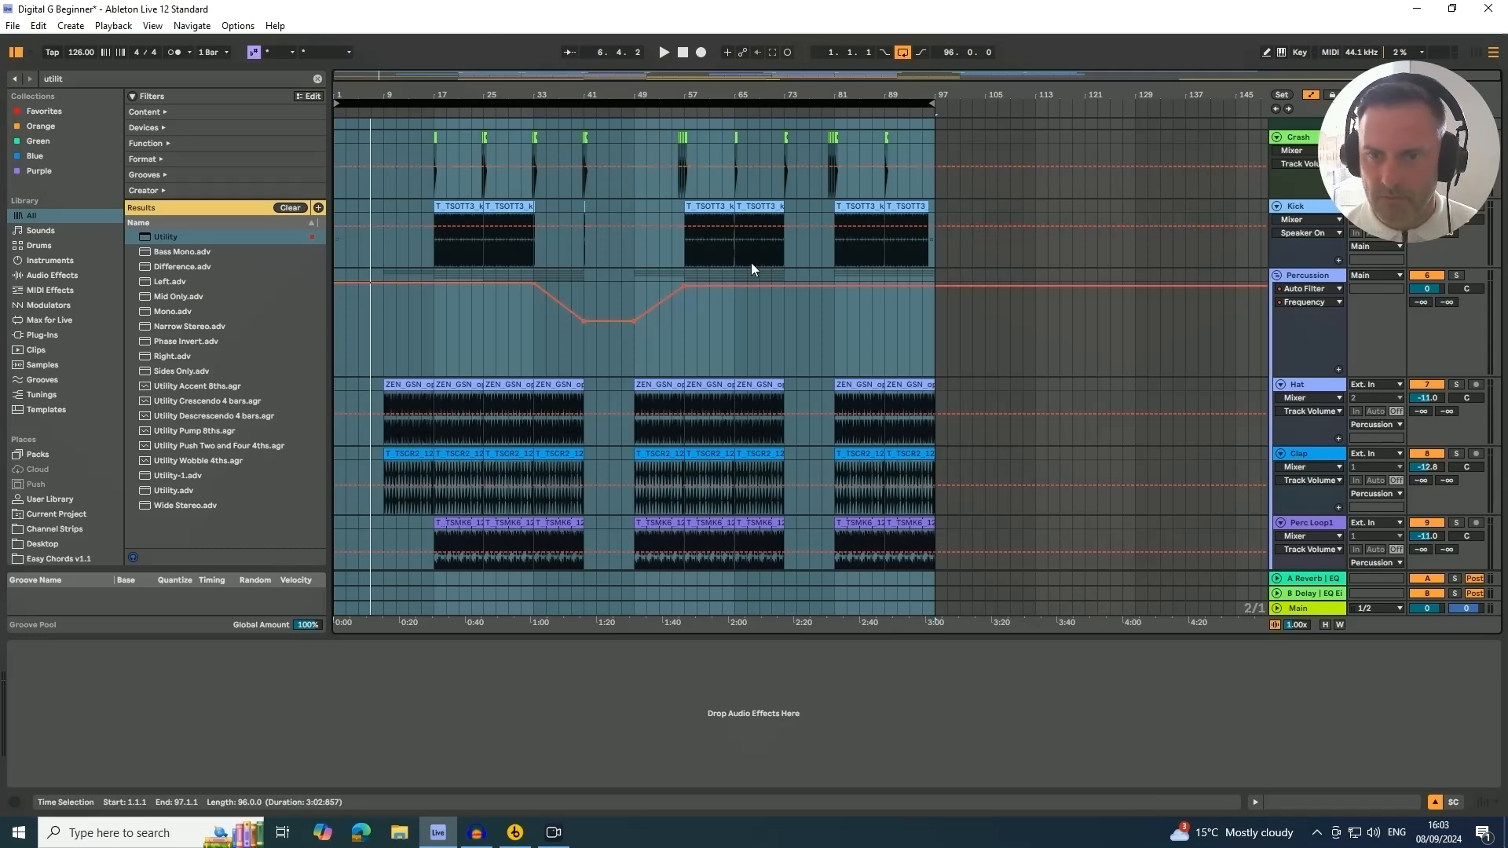
Delete the empty 3 Audio track
scroll(1227, 291, up, 5)
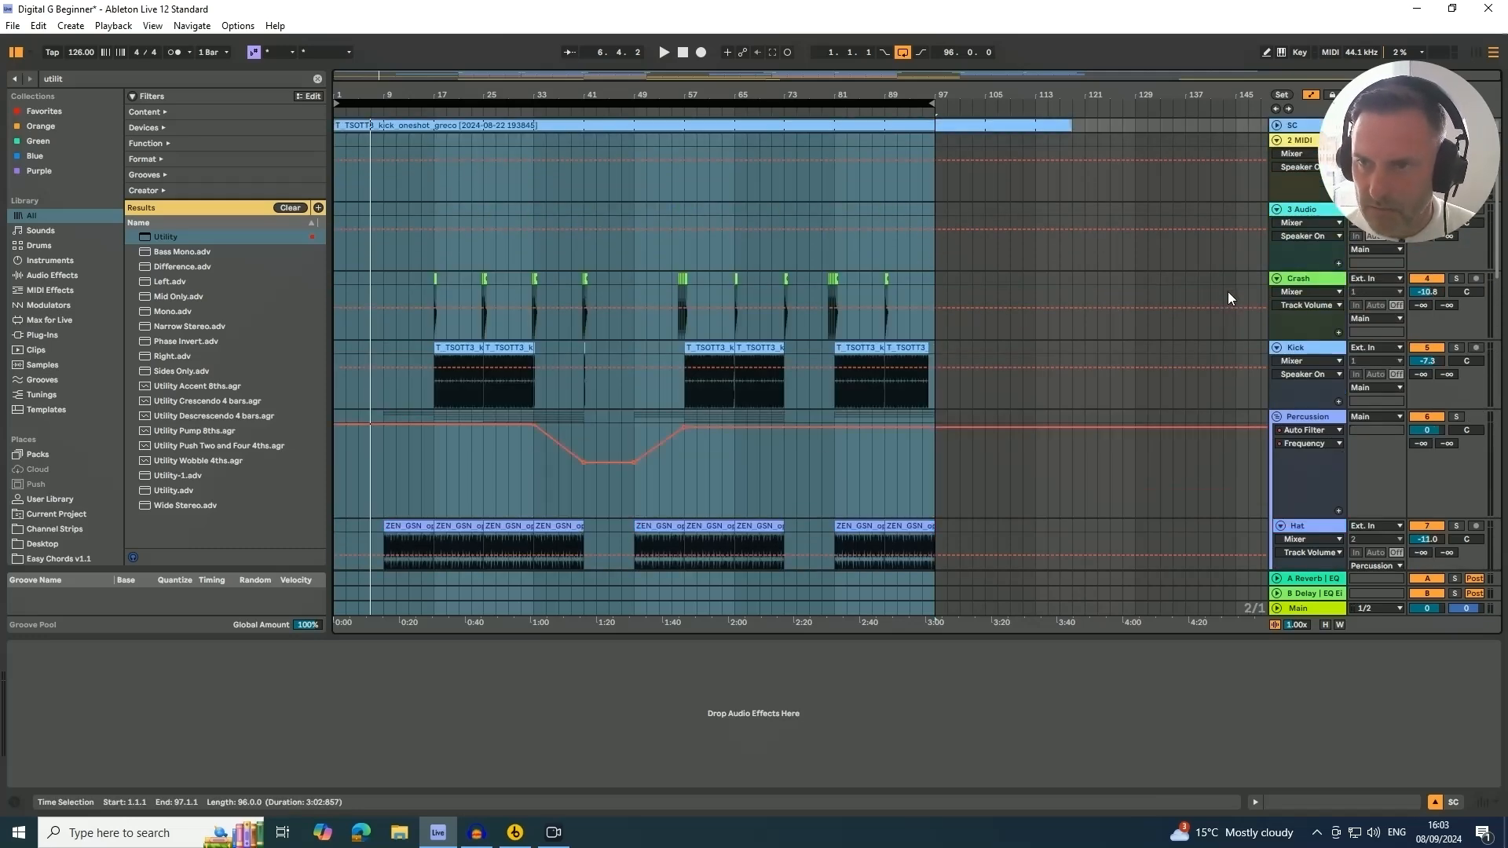
click(1298, 210)
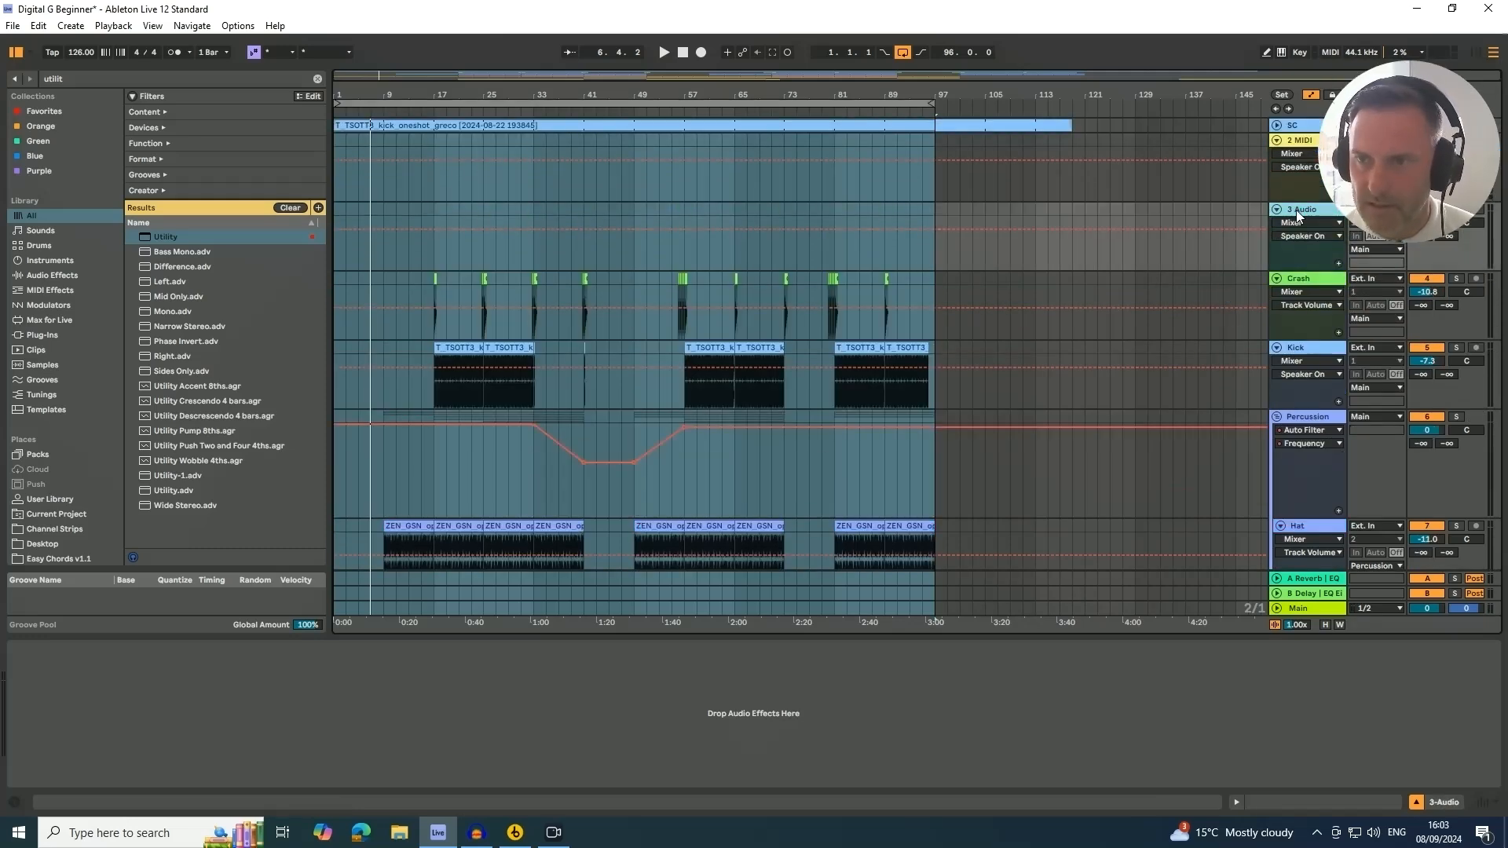
click(1170, 211)
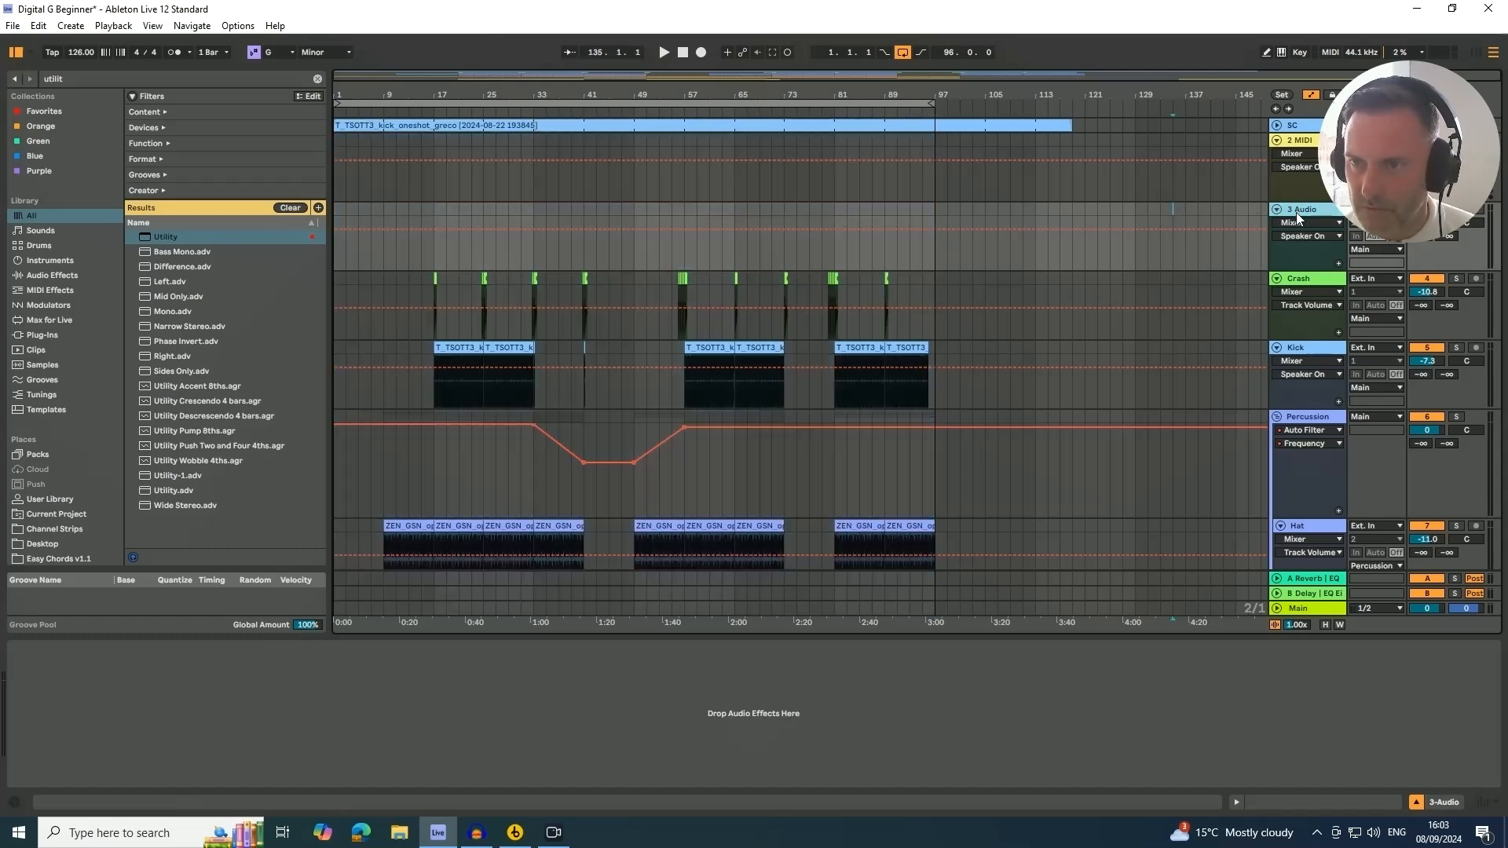
right_click(1299, 210)
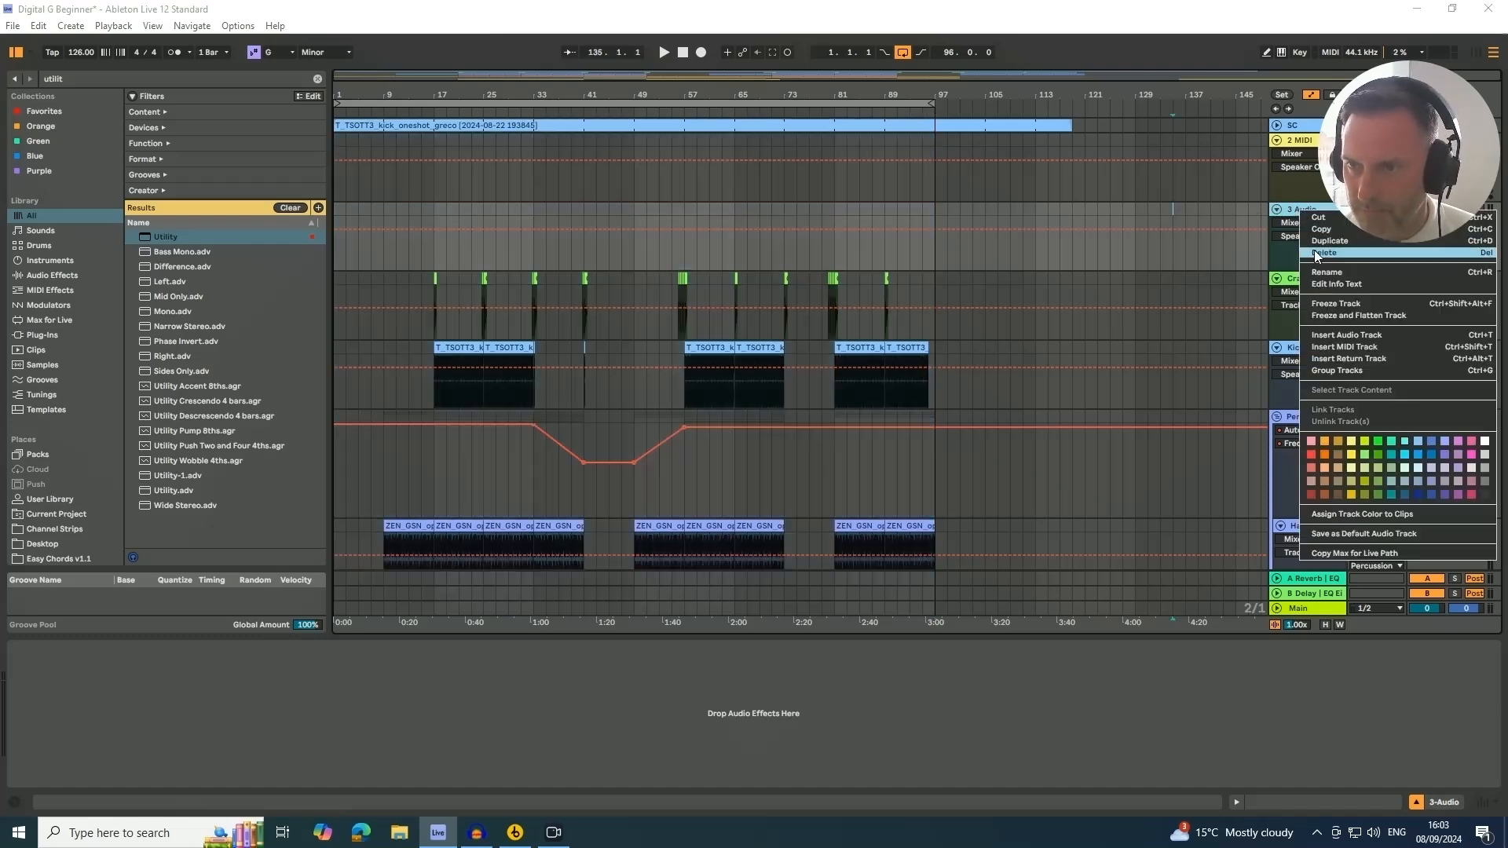
click(1325, 253)
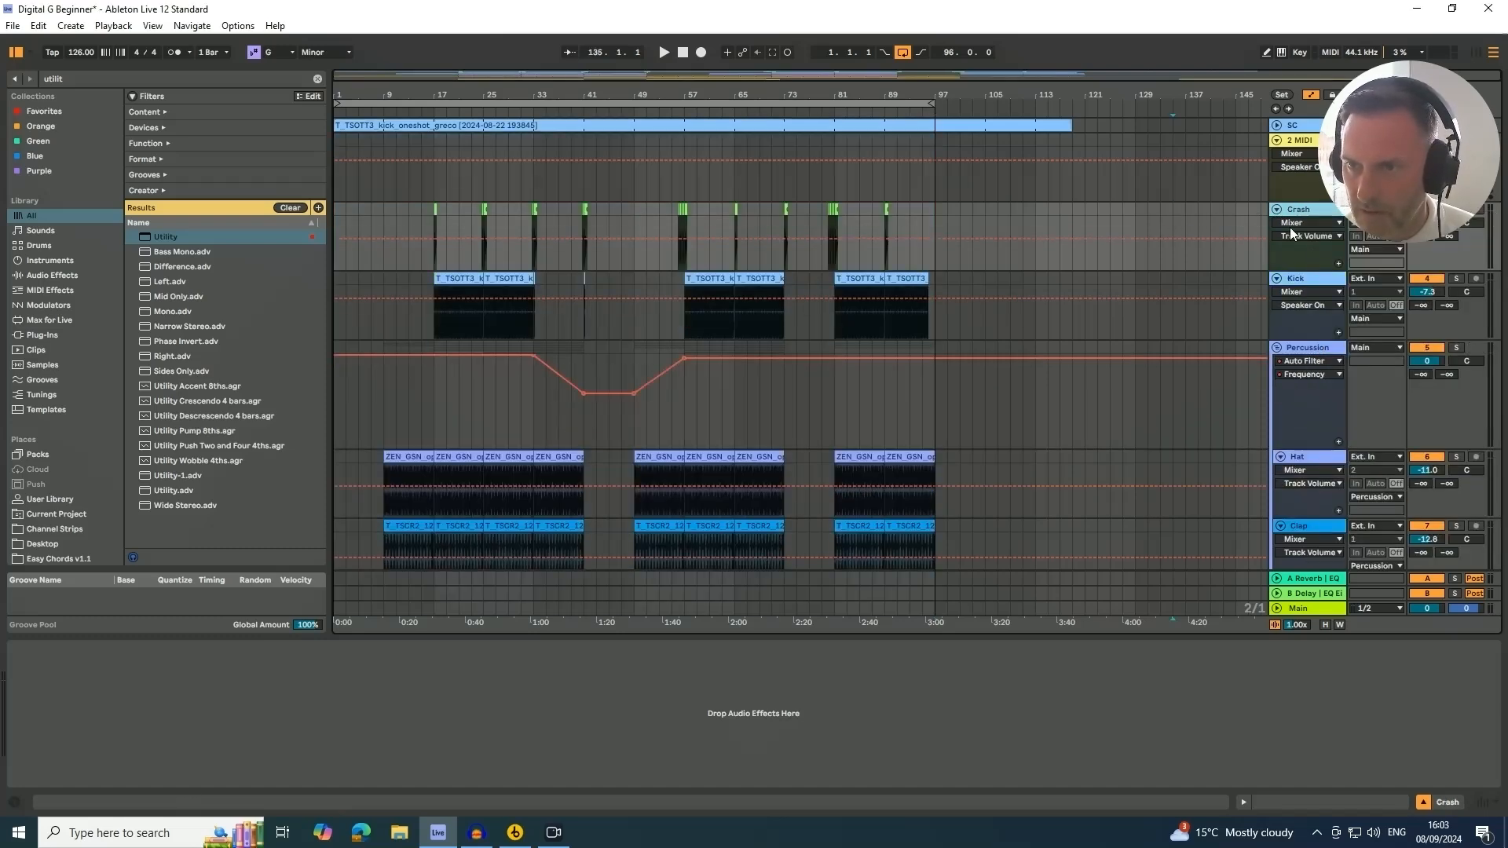
Delete the empty 2 MIDI track
click(1299, 140)
right_click(1297, 140)
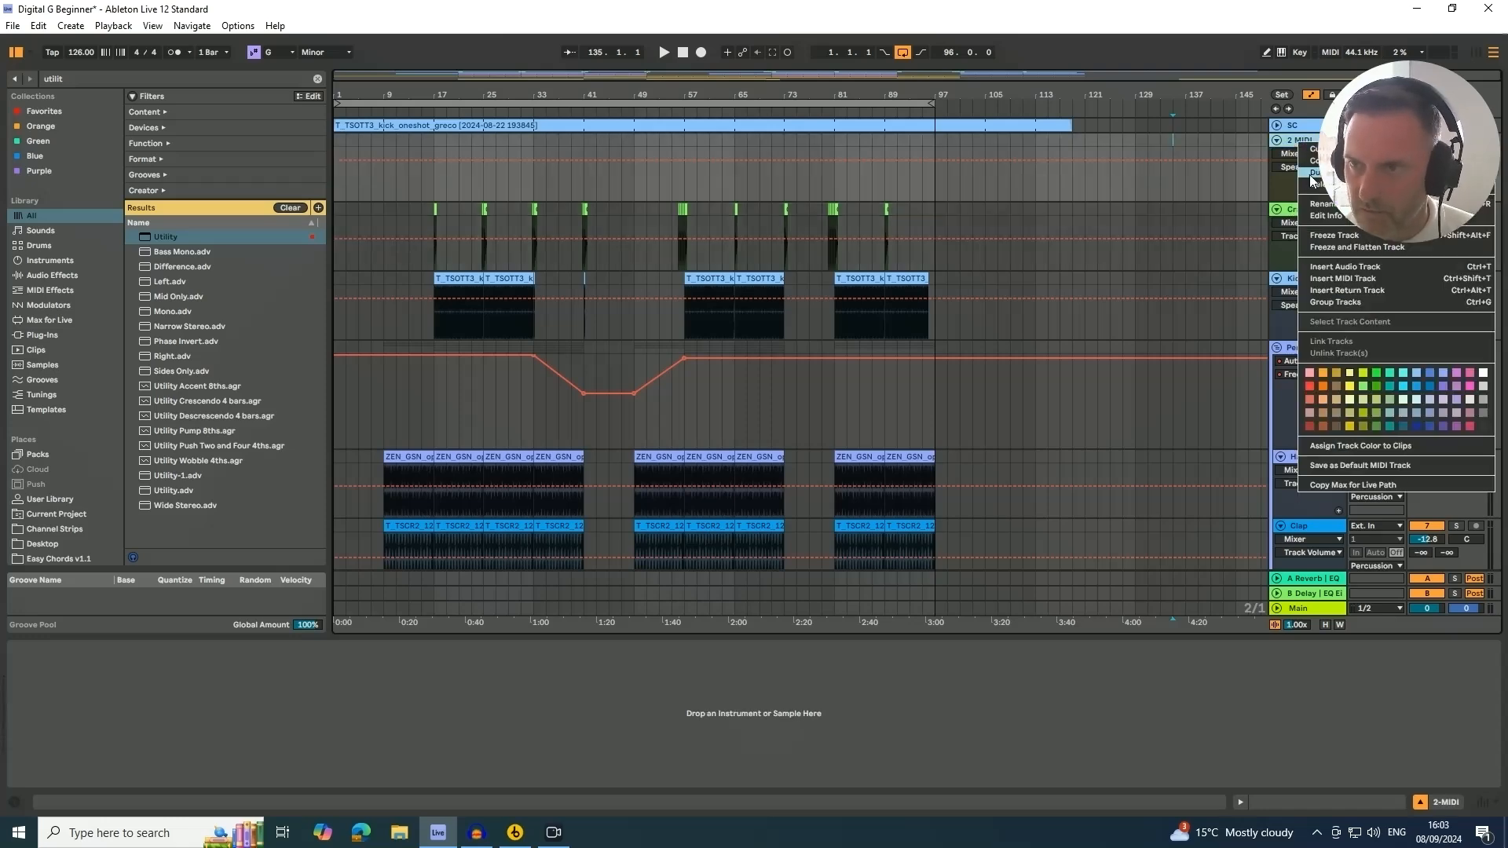
click(1292, 183)
Fold the Crash, Kick, Percussion, Piano, Bass and String tracks
click(1277, 141)
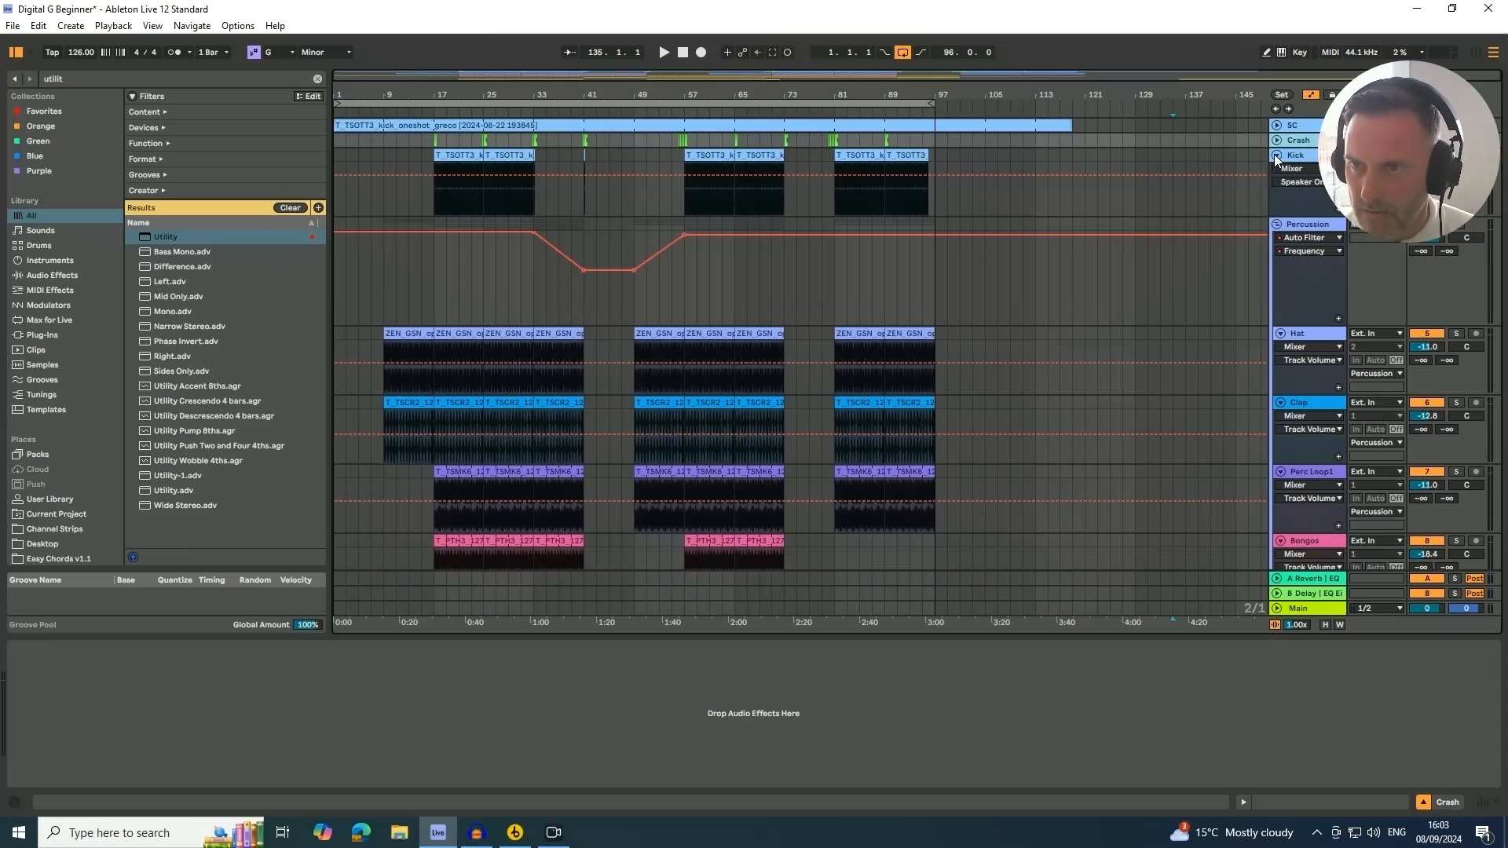
click(1277, 155)
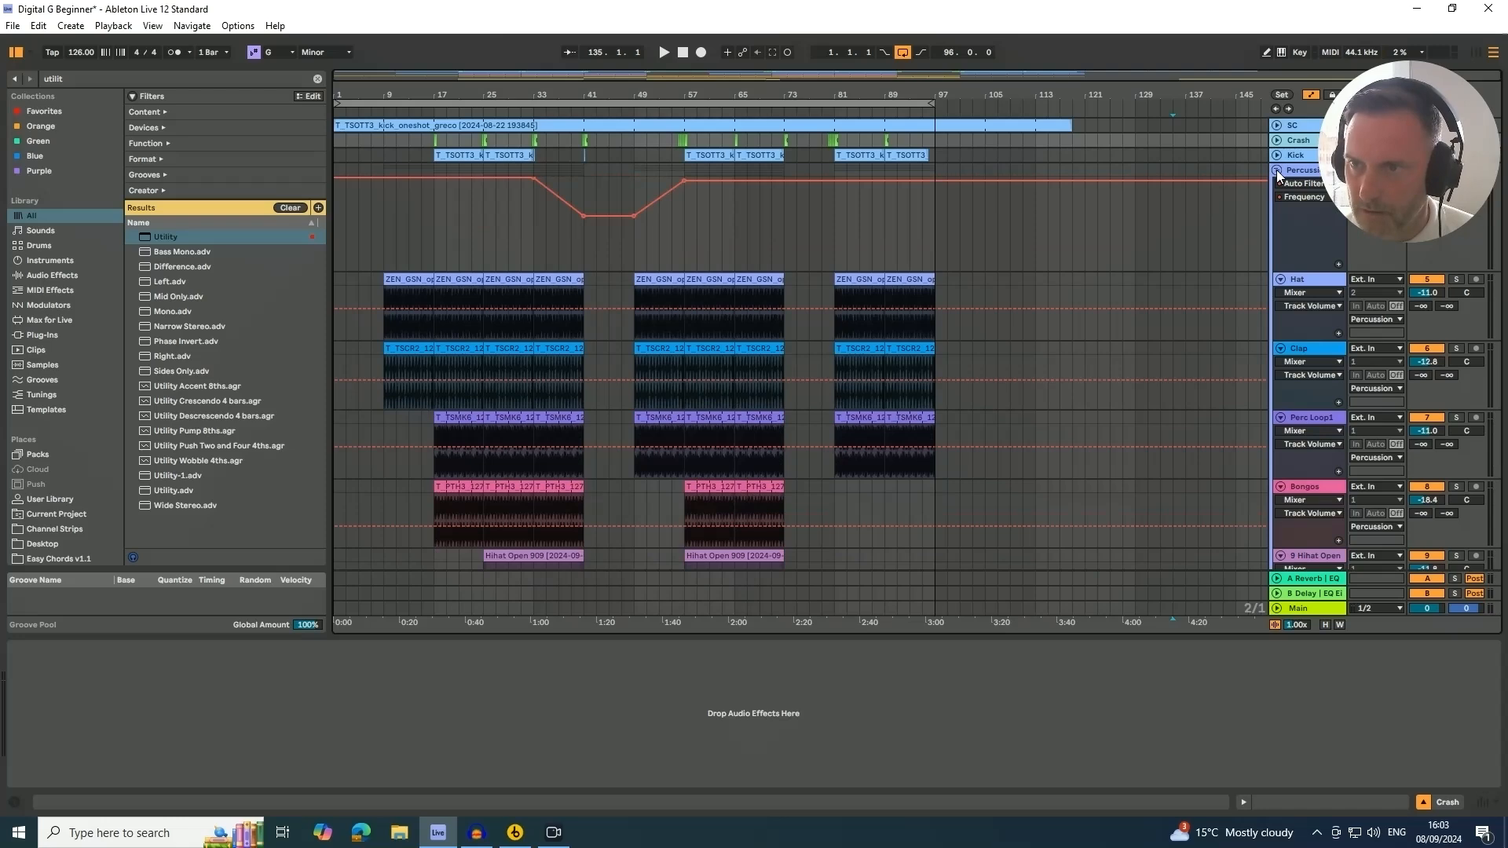
click(1276, 170)
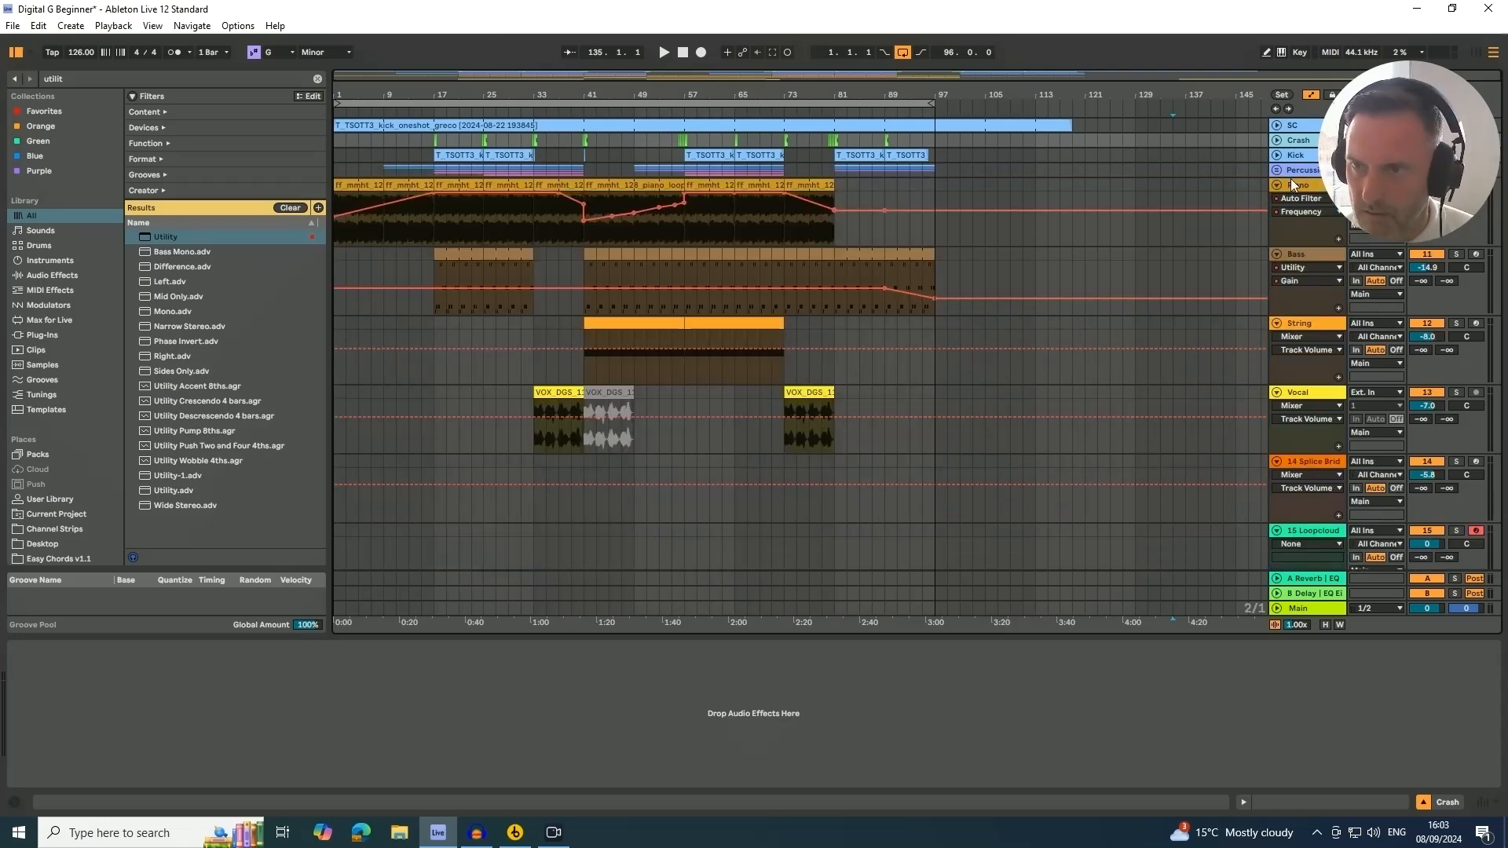
click(1277, 185)
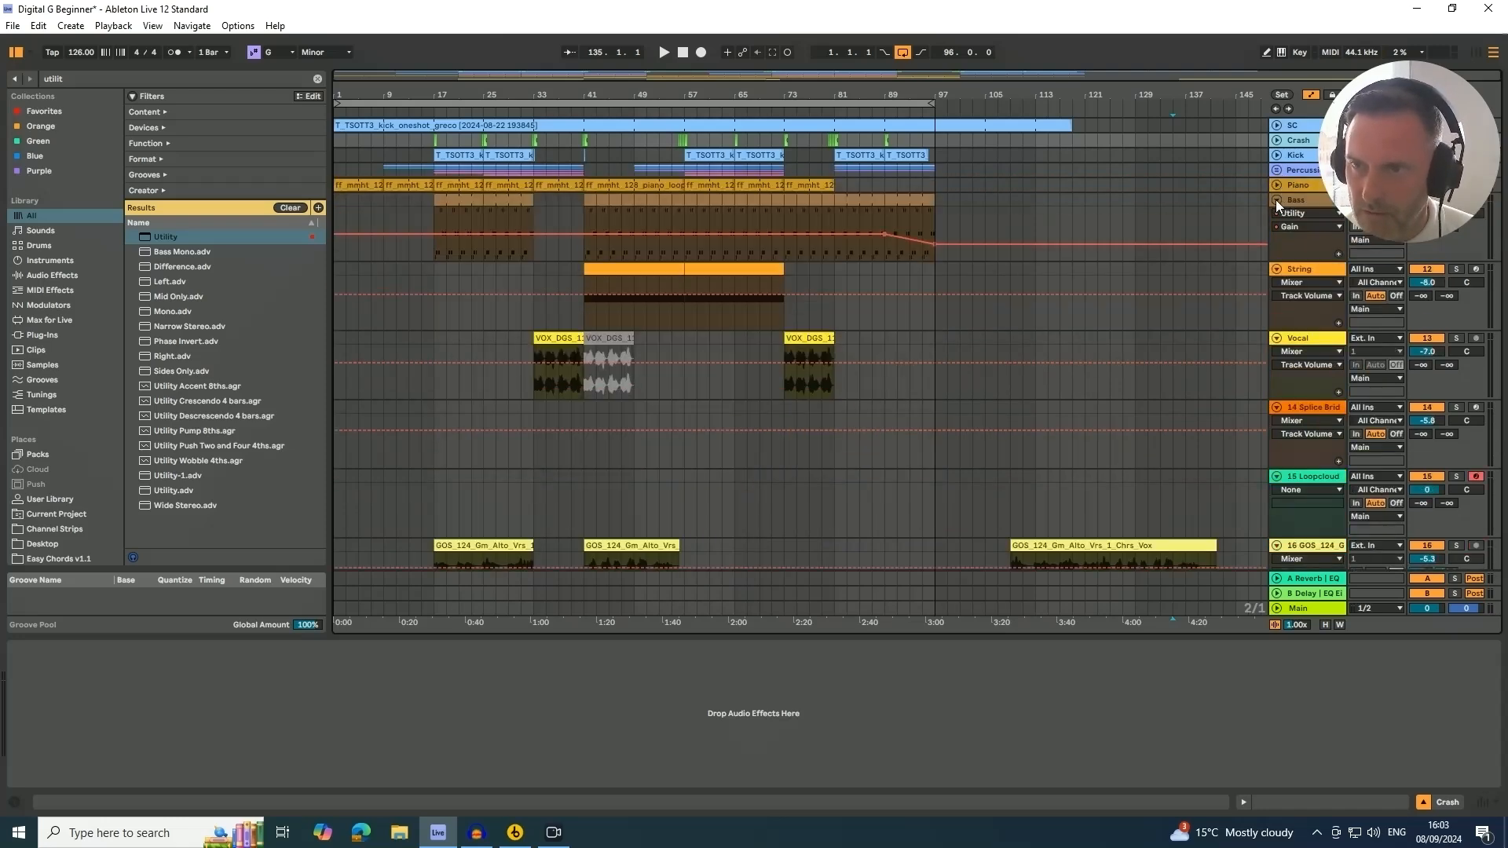
click(1277, 200)
click(1276, 215)
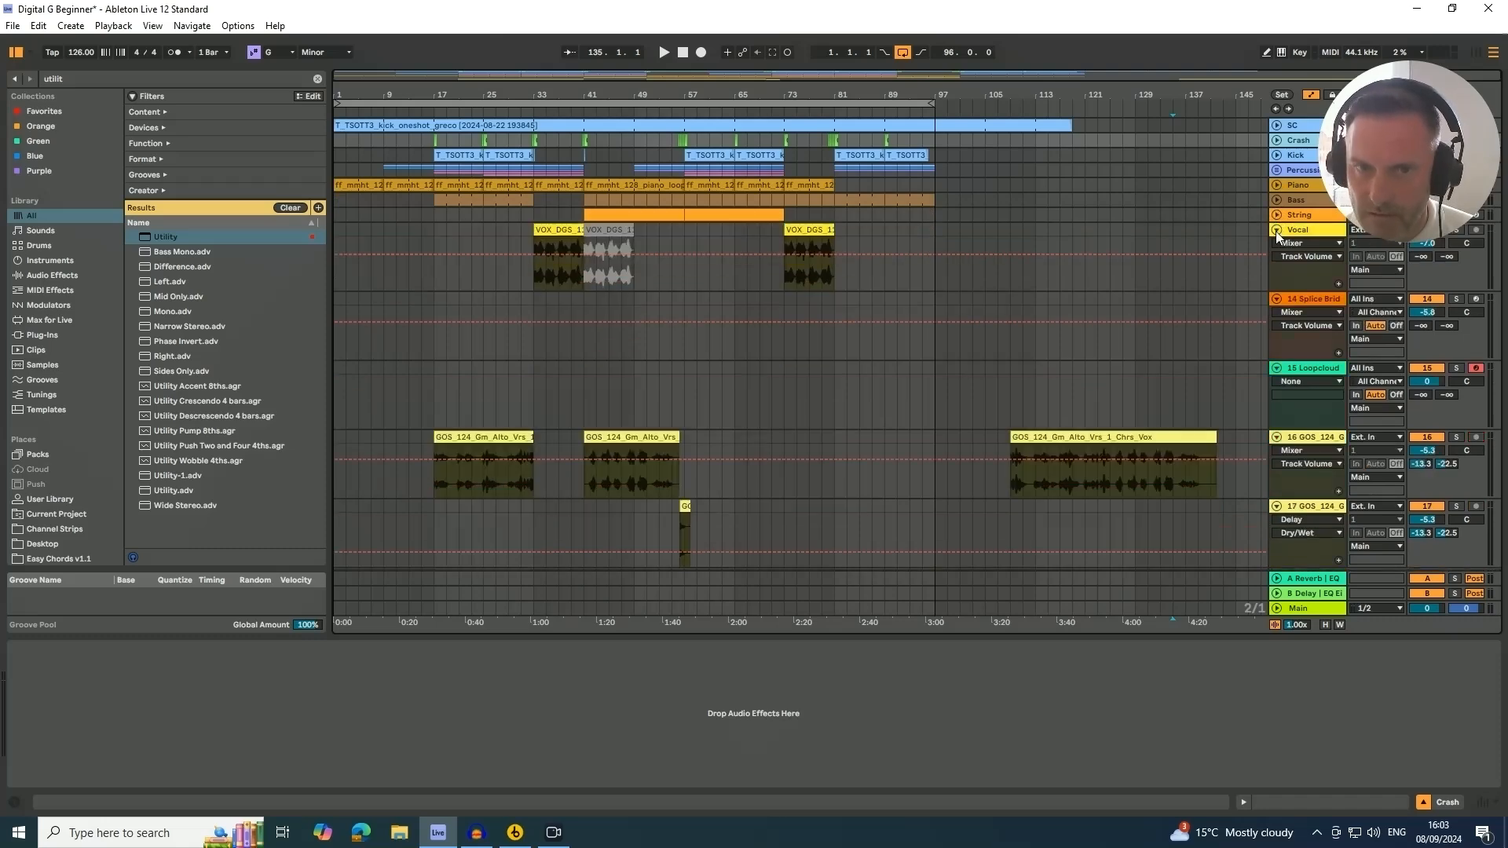
Rename the Vocal track to Tele Vocal and fold it
click(1292, 231)
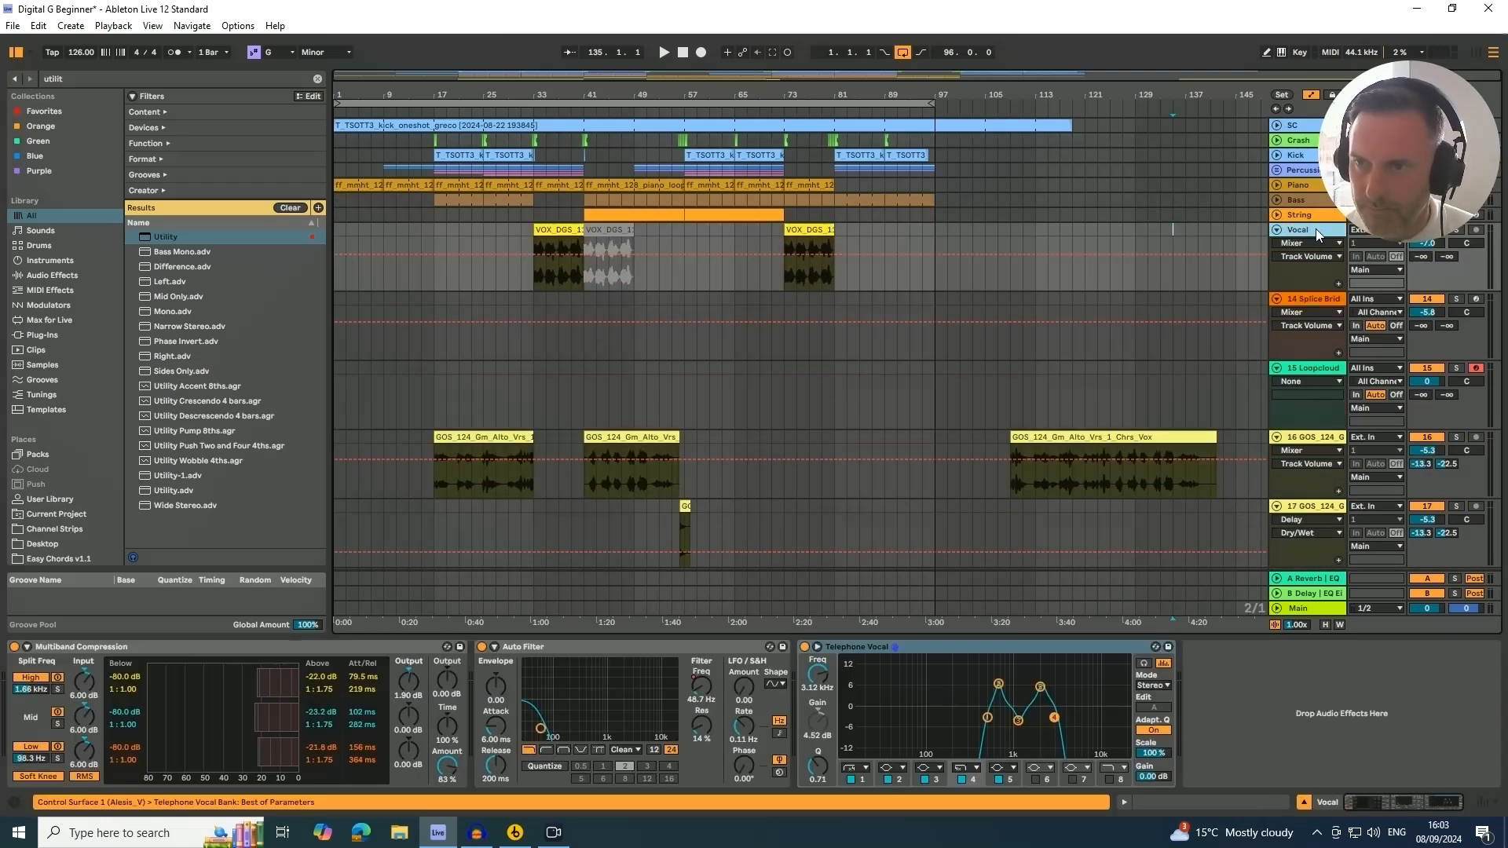
key(ctrl+r)
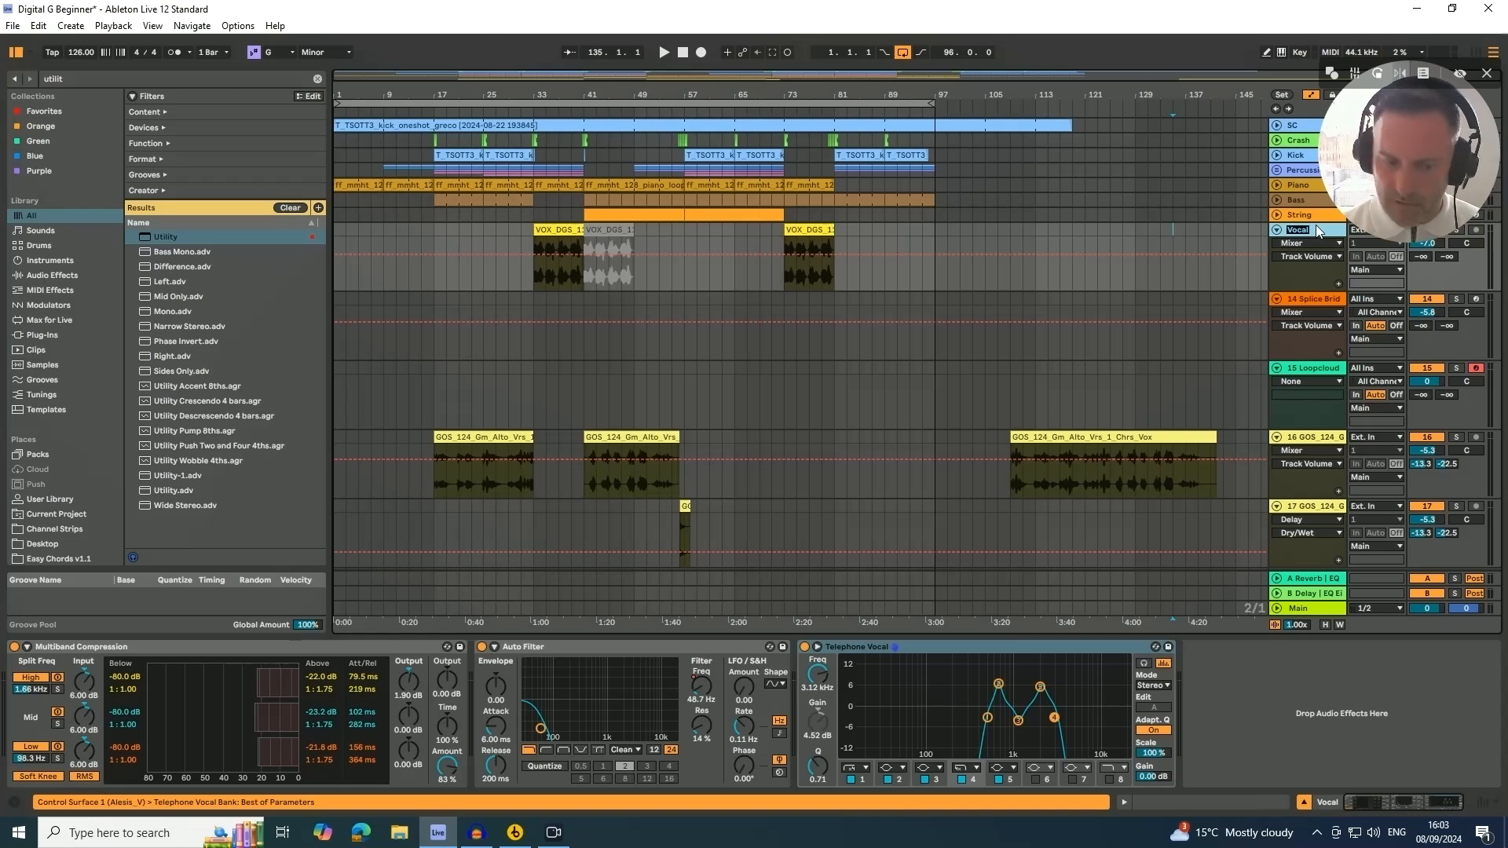
text(Tele)
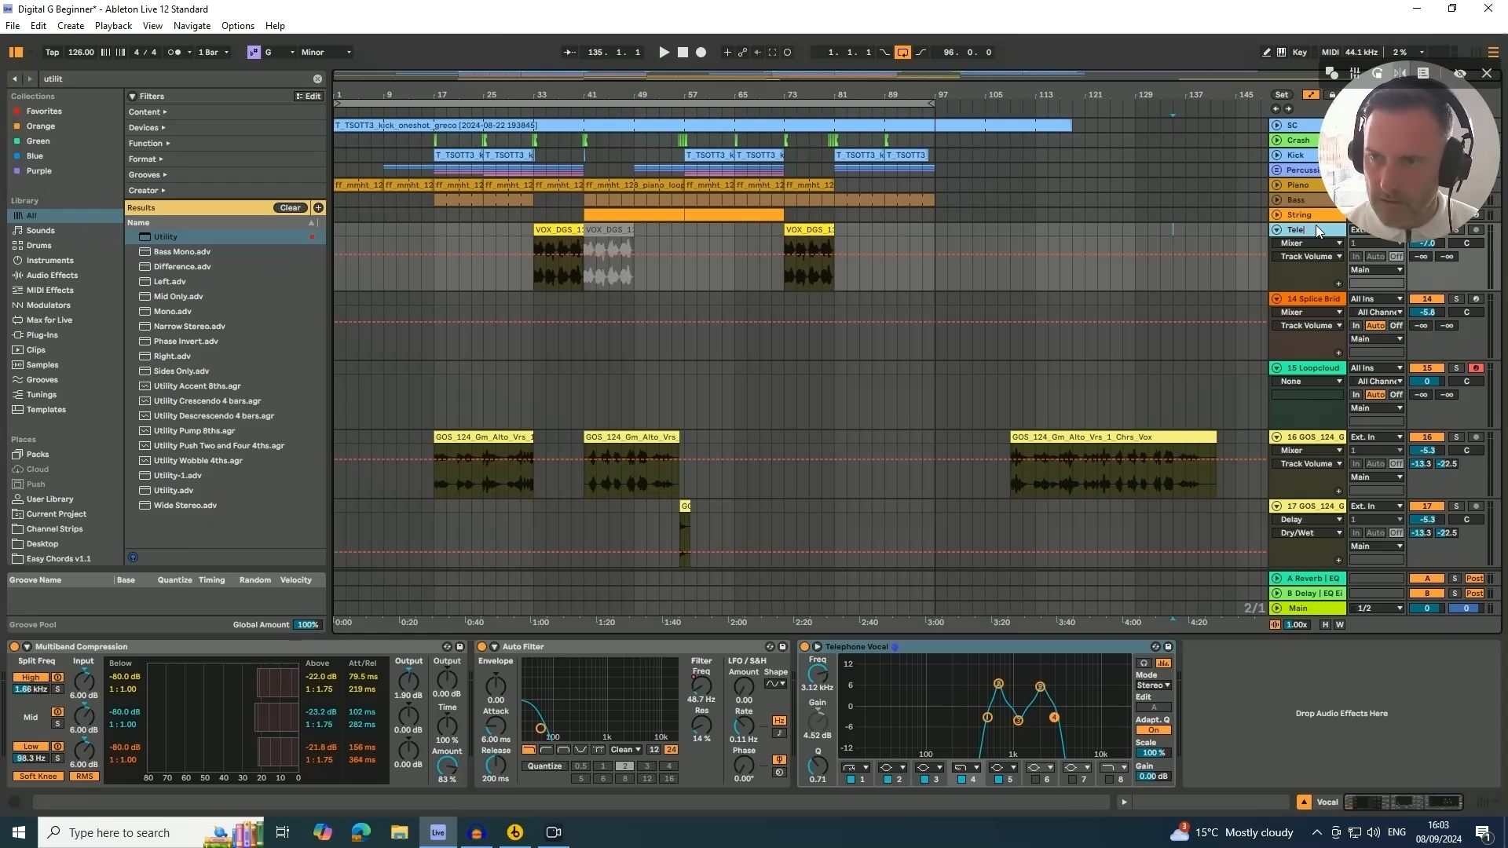
text( Vocal)
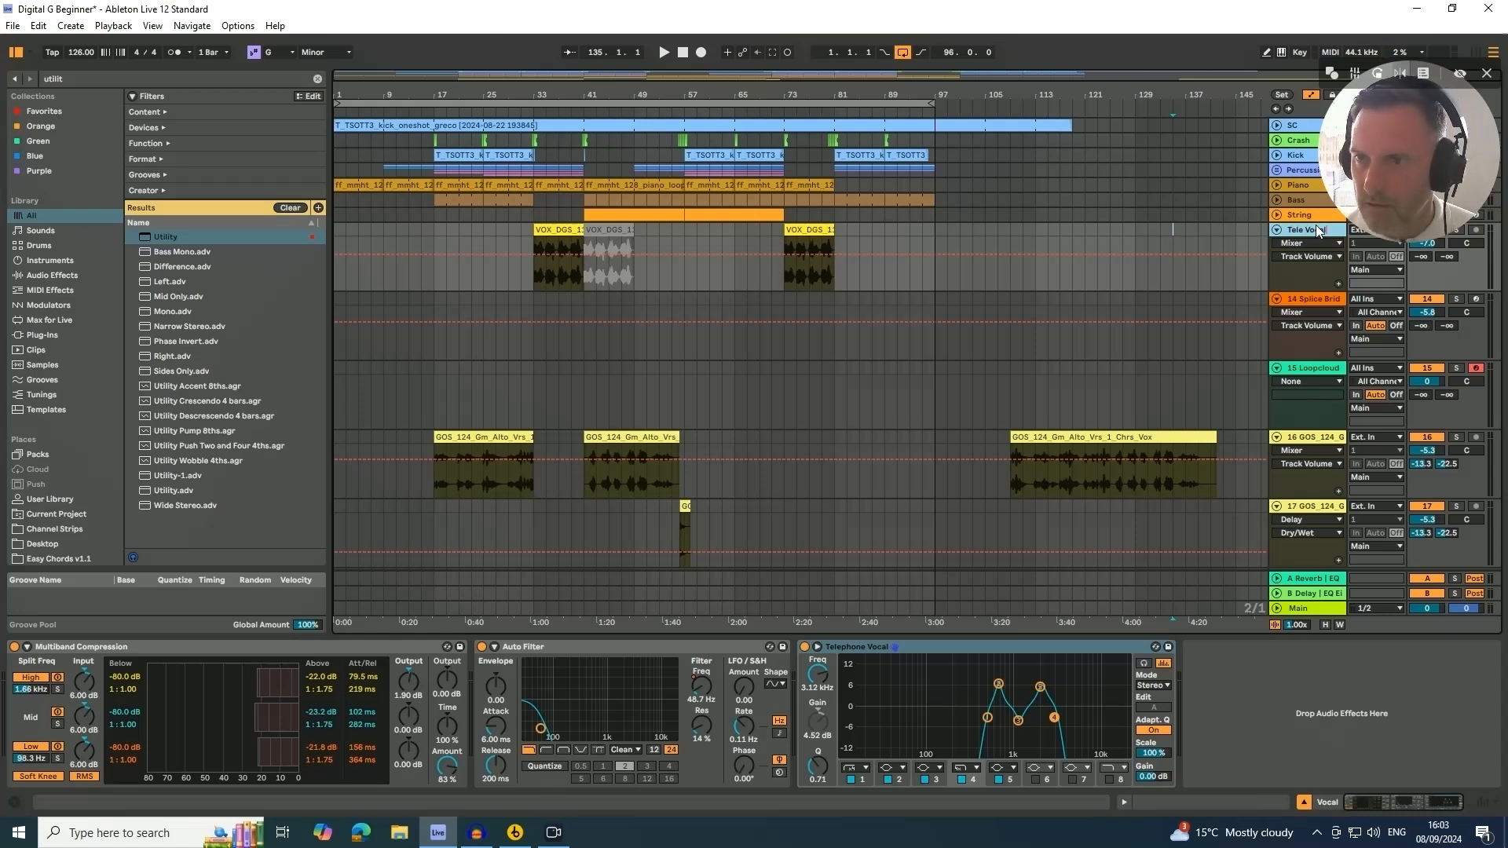
key(Return)
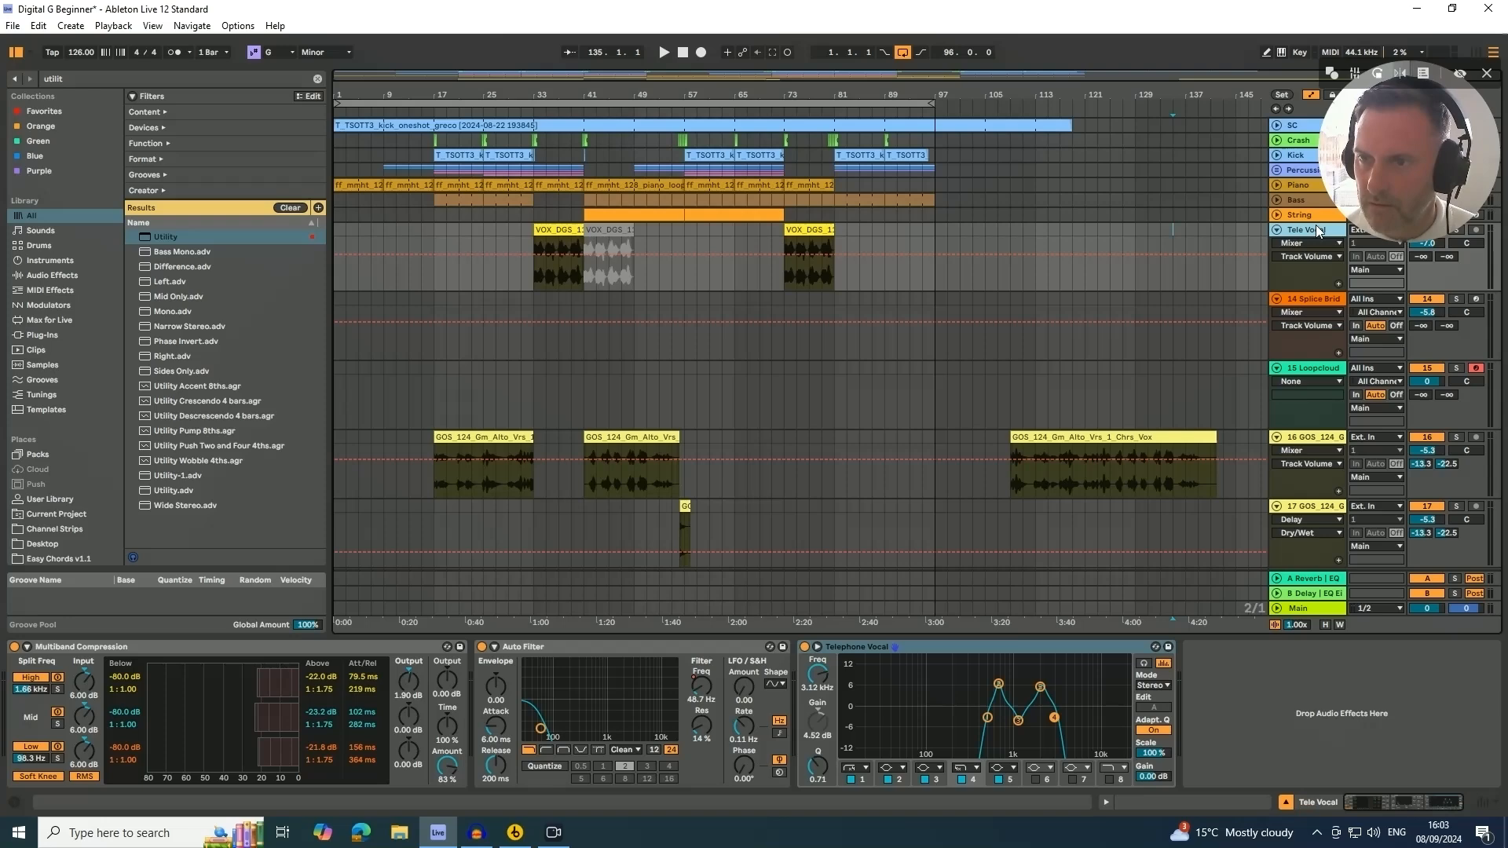
click(1275, 232)
Move the Splice Bridge and Loopcloud tracks below the two GOS vocal tracks
click(1293, 244)
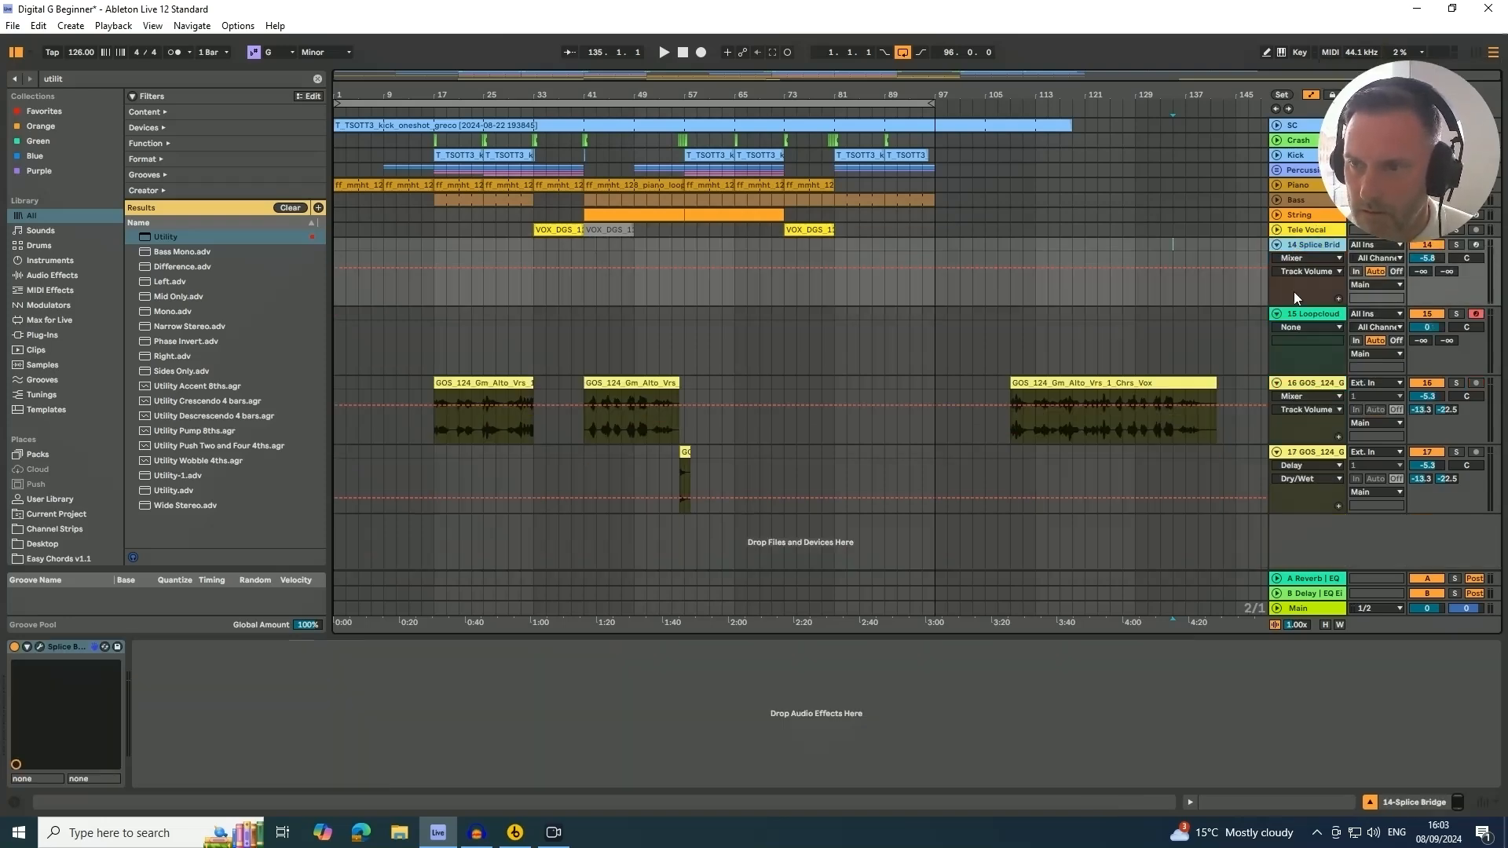
click(1297, 314)
drag(1294, 242, 1288, 509)
drag(1306, 247, 1318, 508)
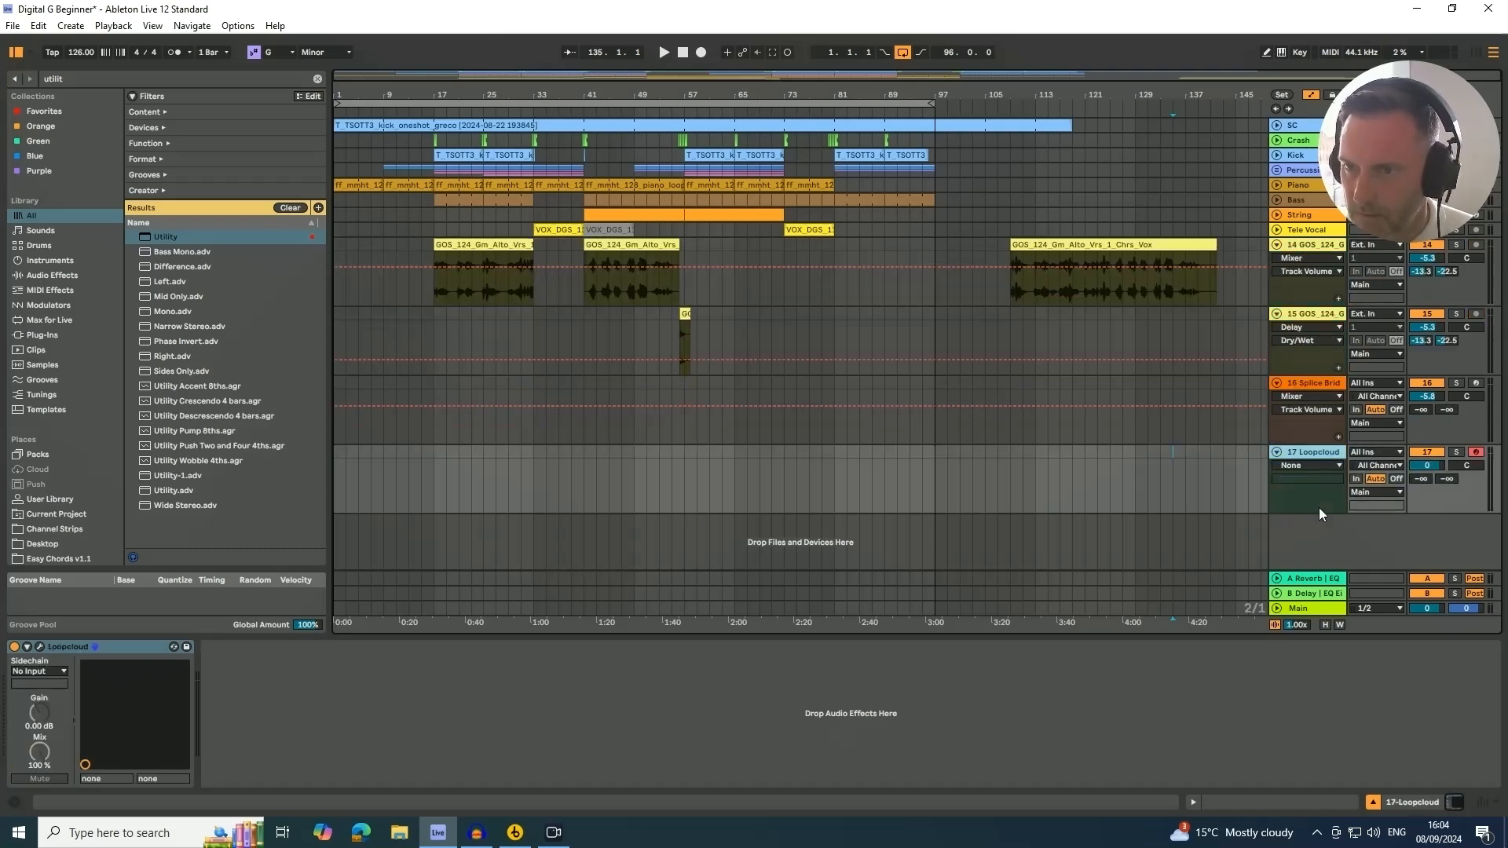
Rename the first GOS vocal track to Main Vocal
double_click(1303, 245)
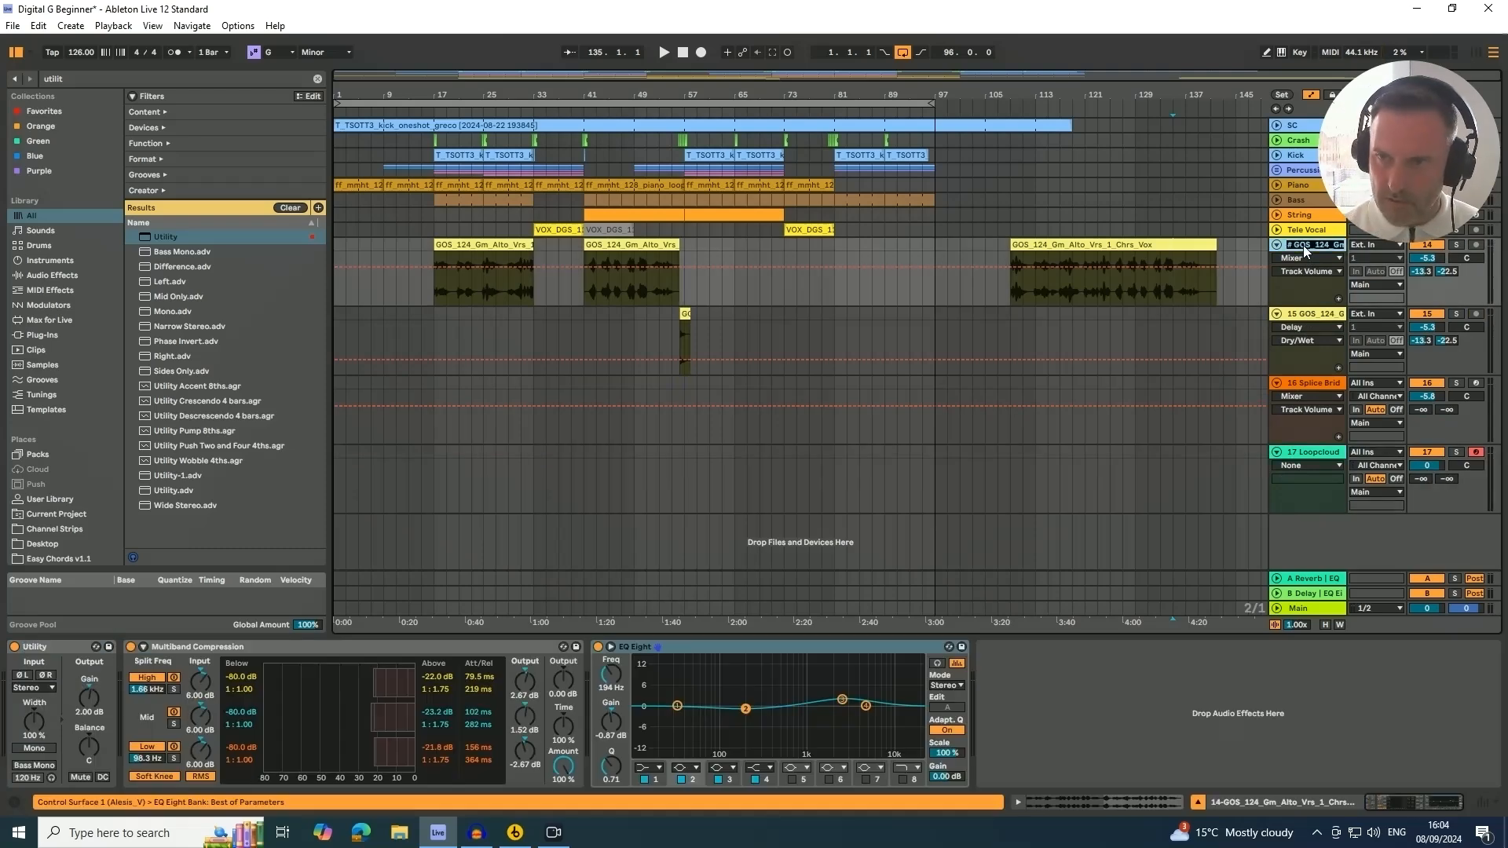
text(Main)
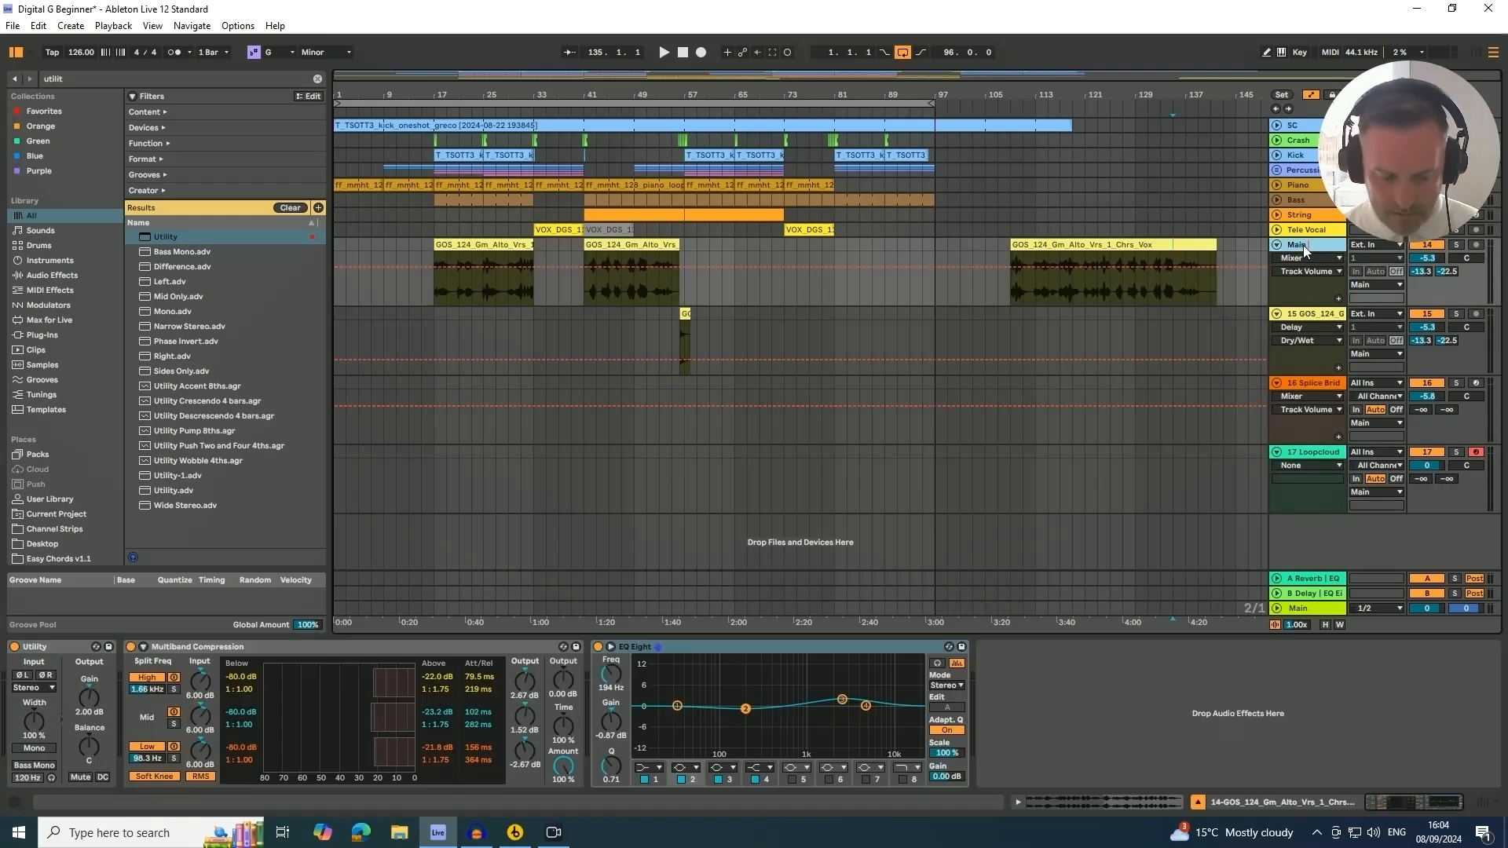
text( Vocal)
key(Return)
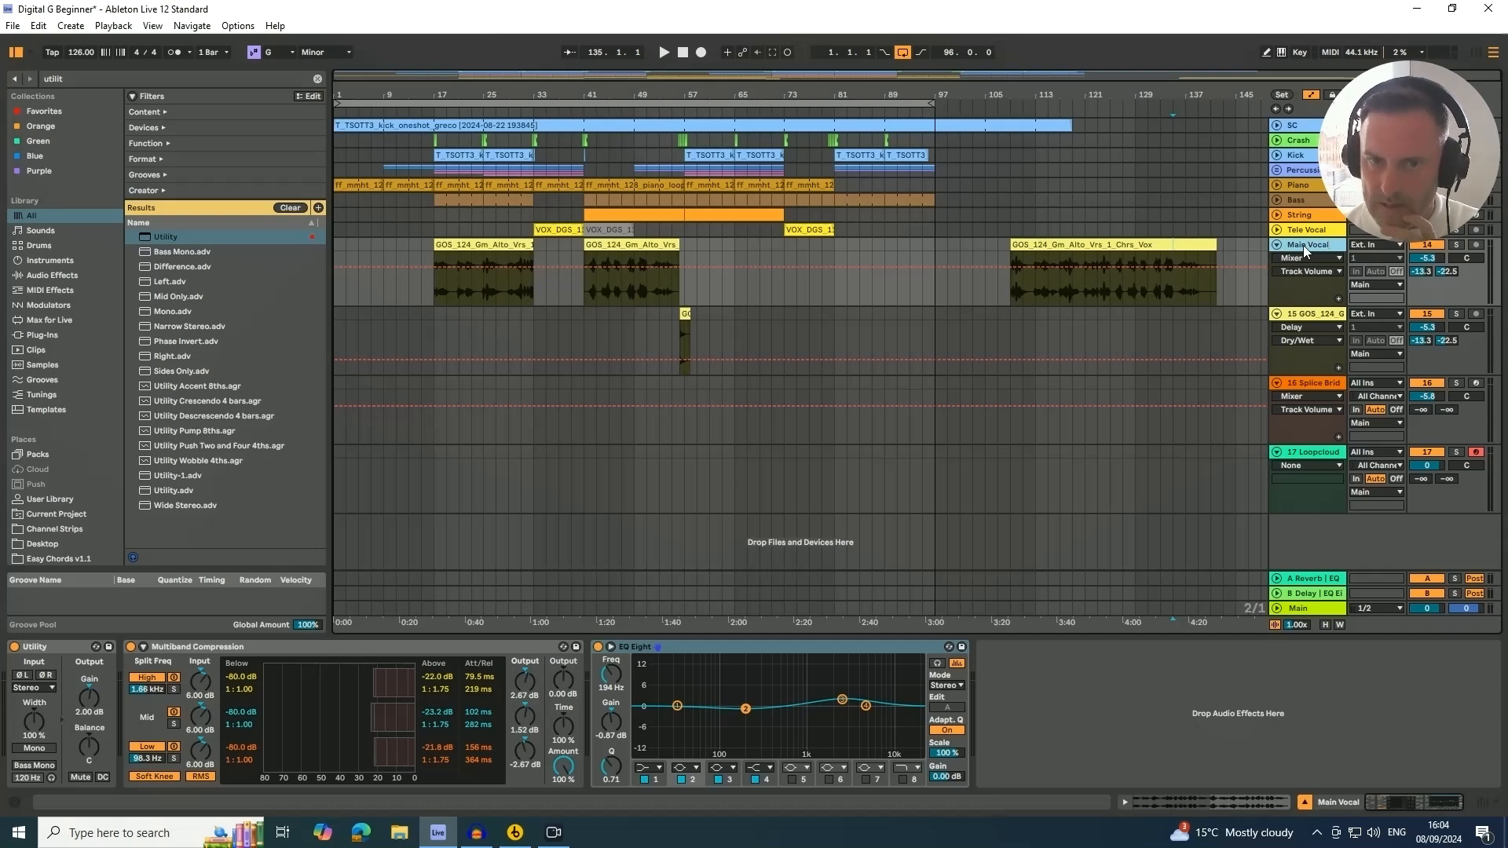
Rename the second GOS vocal track, the one with the delay, to Delay Vocal
click(1301, 314)
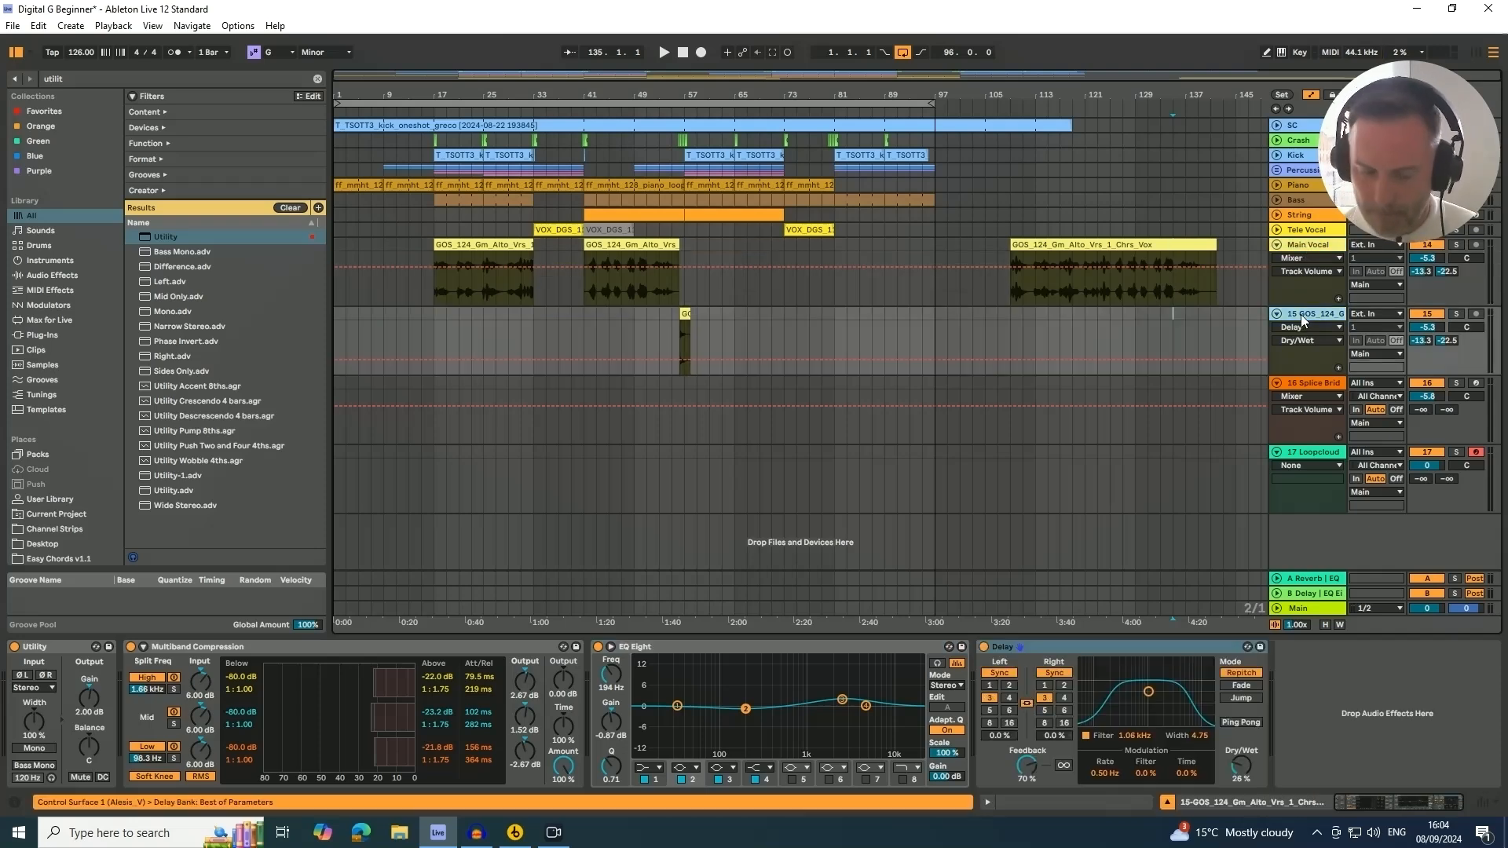
key(ctrl+r)
text(D)
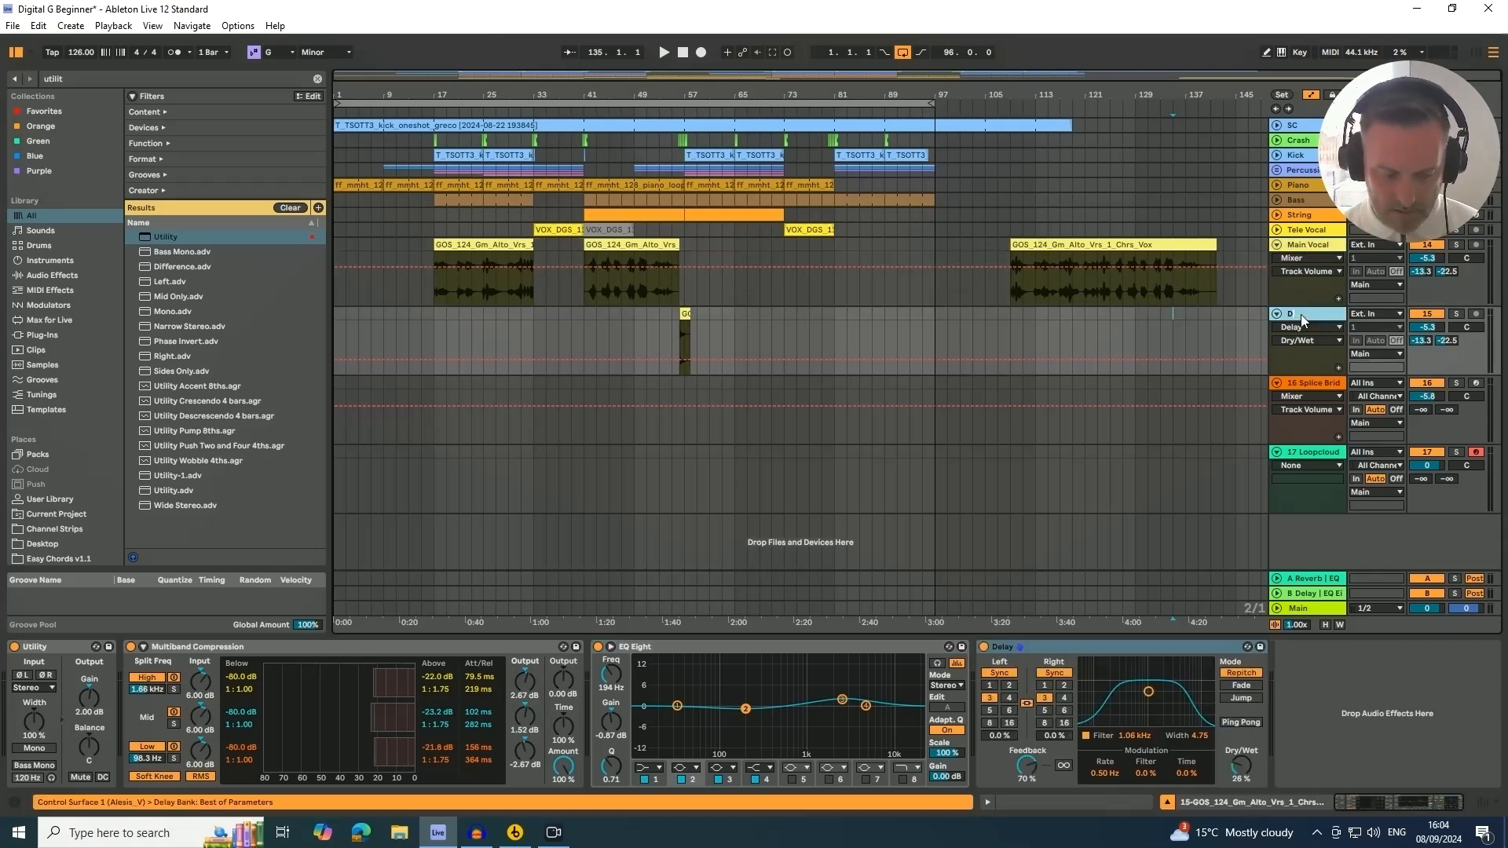
text(elay)
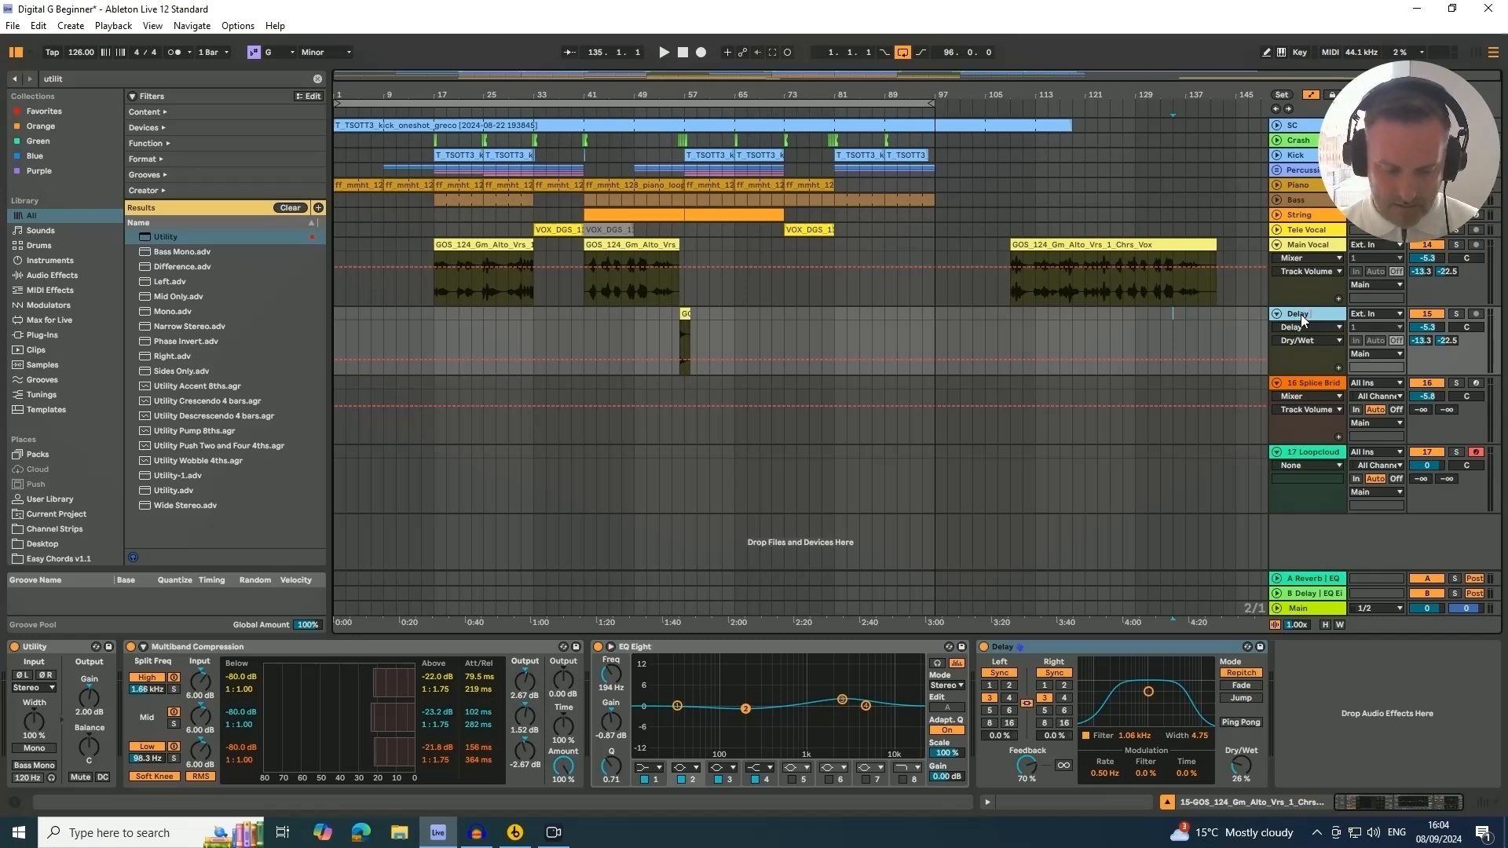
text( Vocal)
key(Return)
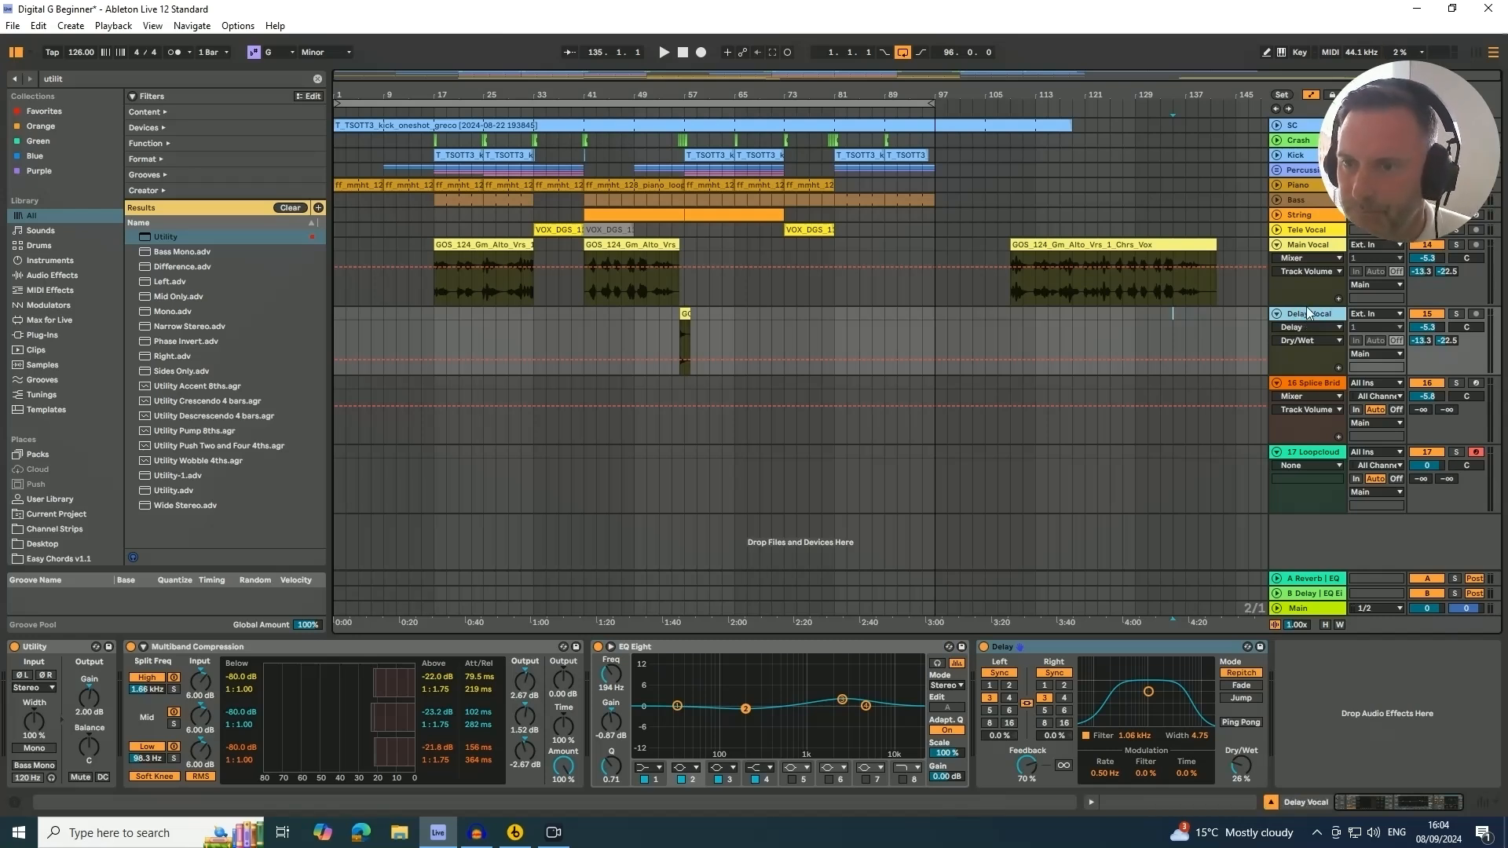
Fold the Delay Vocal and Main Vocal tracks, playing the arrangement from around bar 9
click(1277, 312)
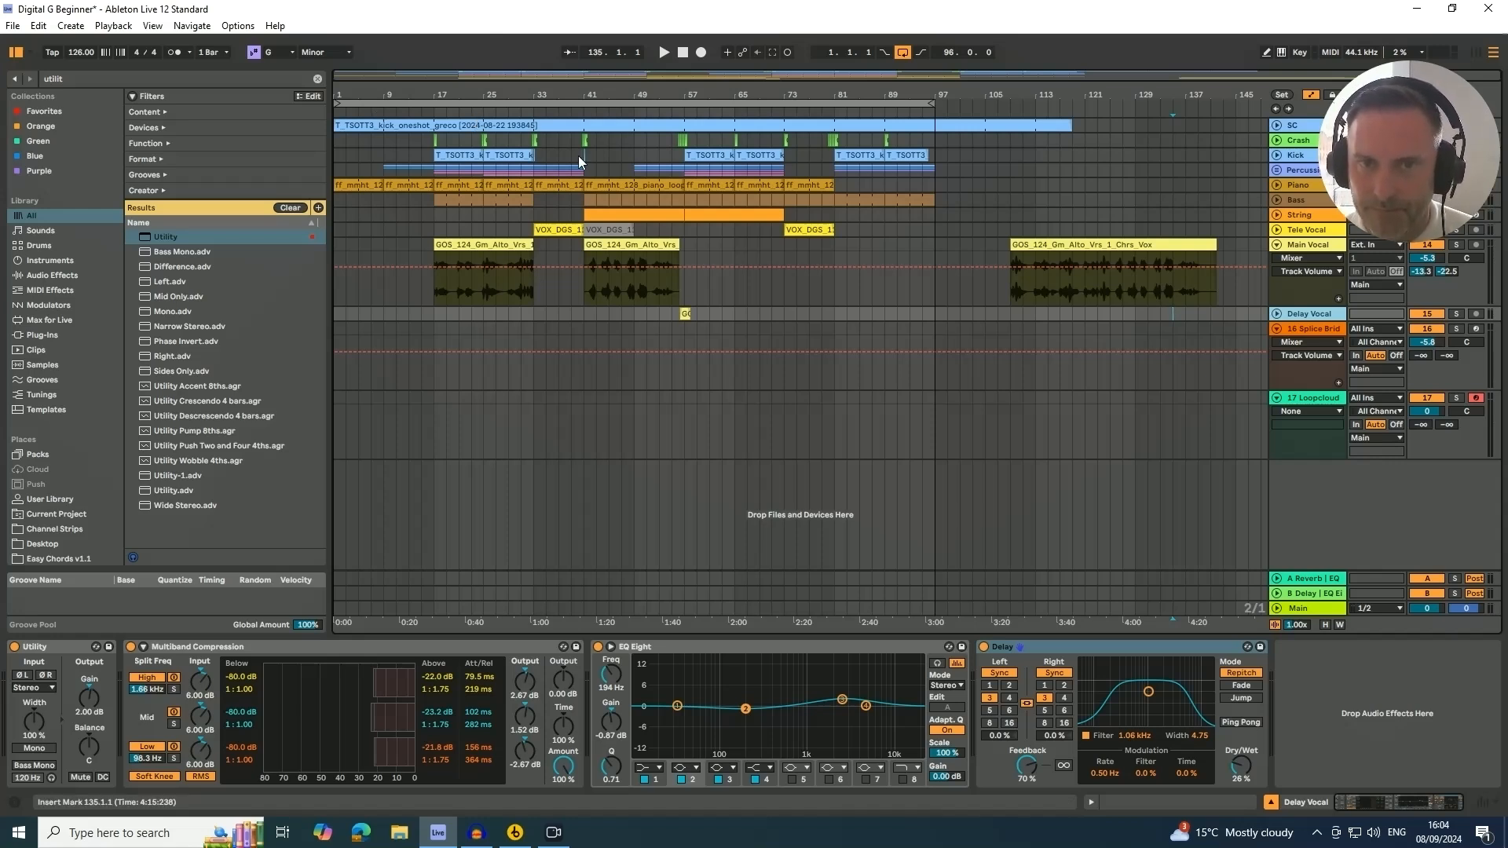
click(380, 112)
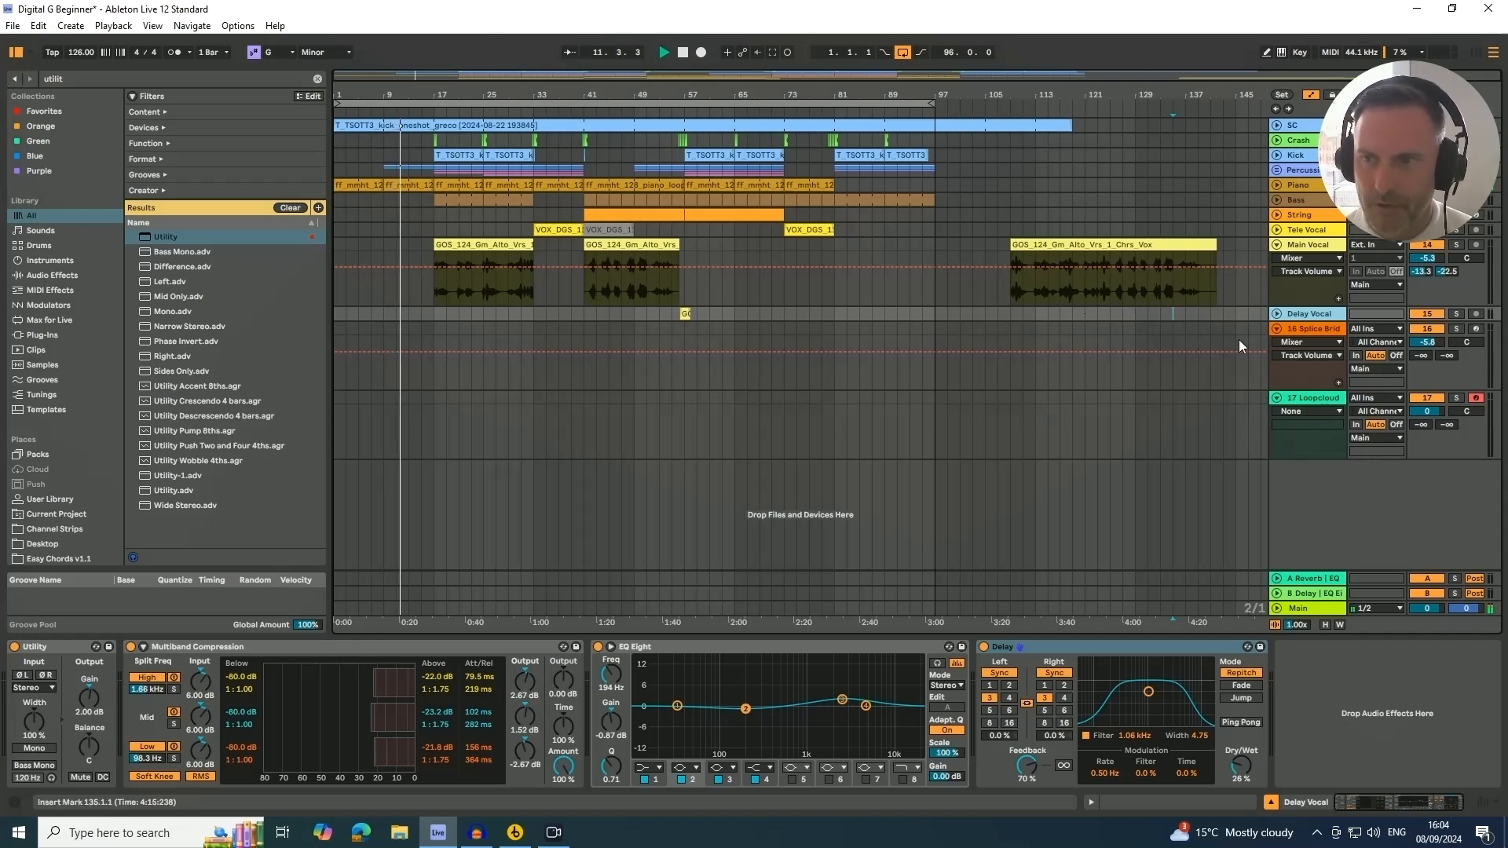
click(1275, 245)
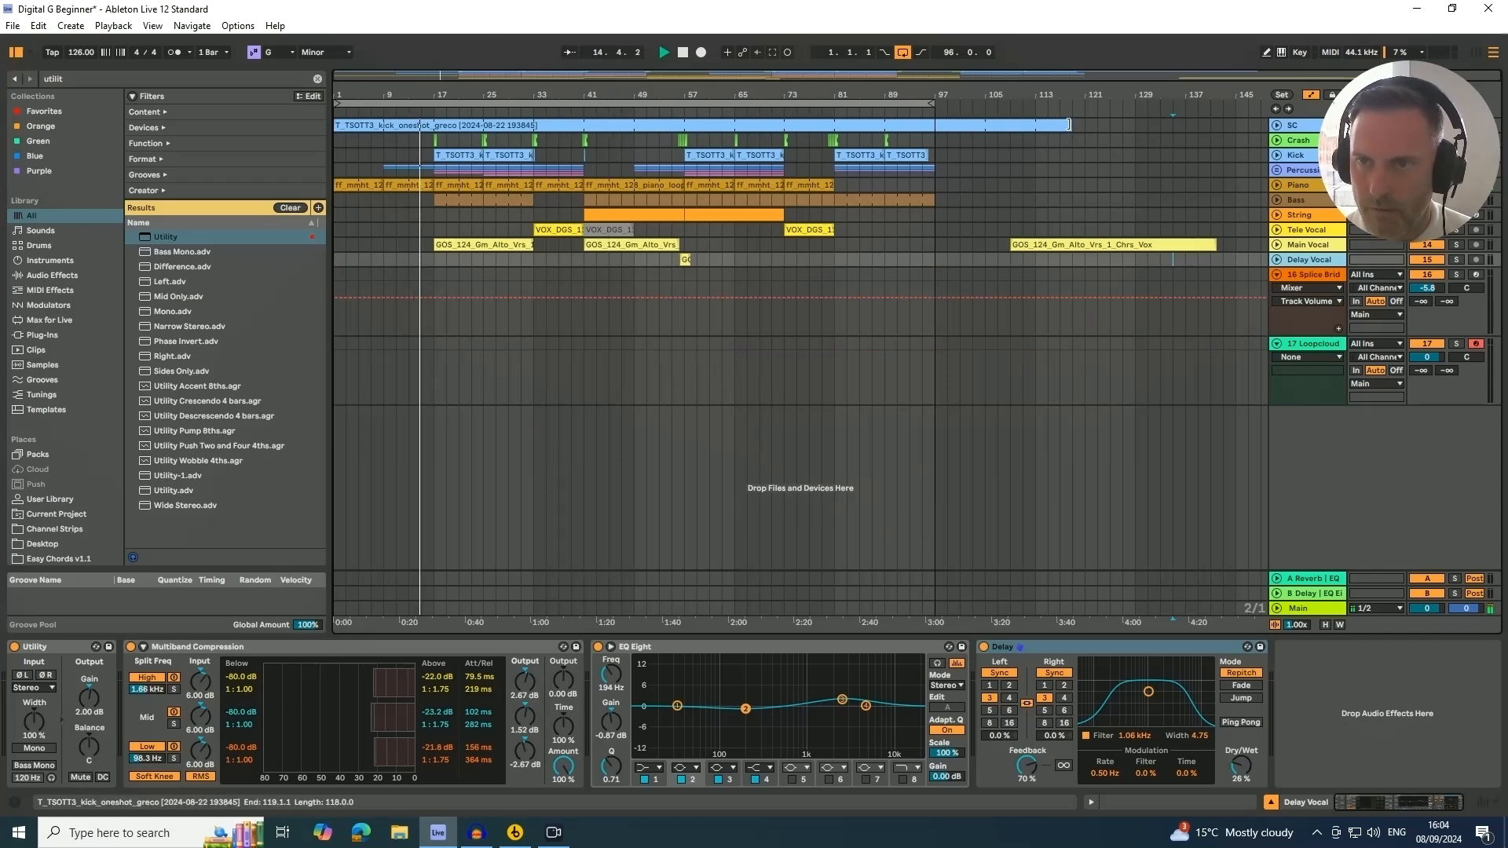
Shorten the SC track's kick clip so it ends at bar 97
drag(1072, 125, 934, 126)
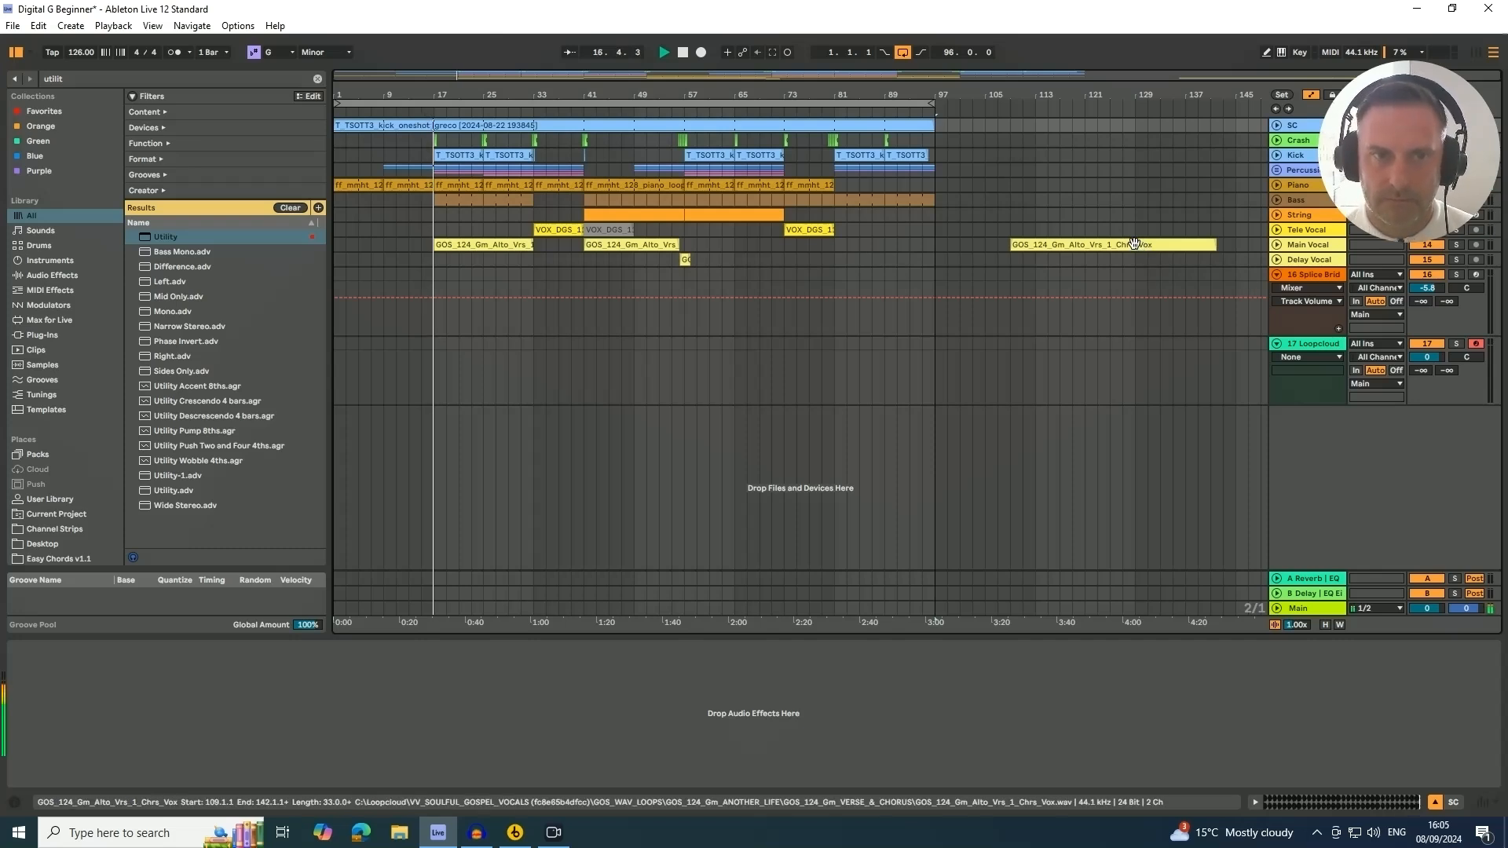
Unfold and select the Main Vocal track, then raise its B-Delay send to -18.0 dB
click(1278, 245)
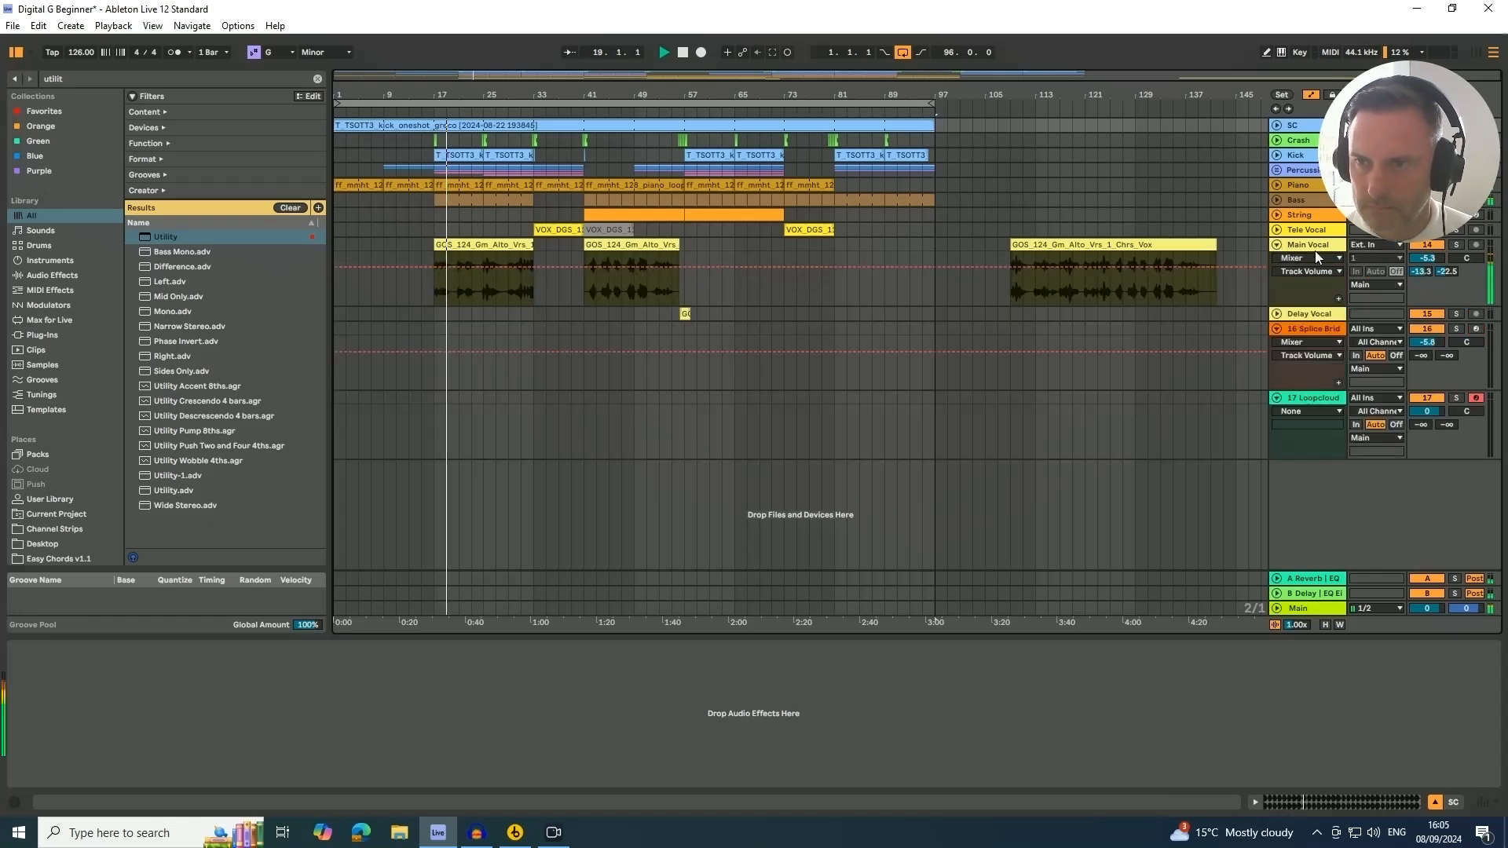
click(1313, 252)
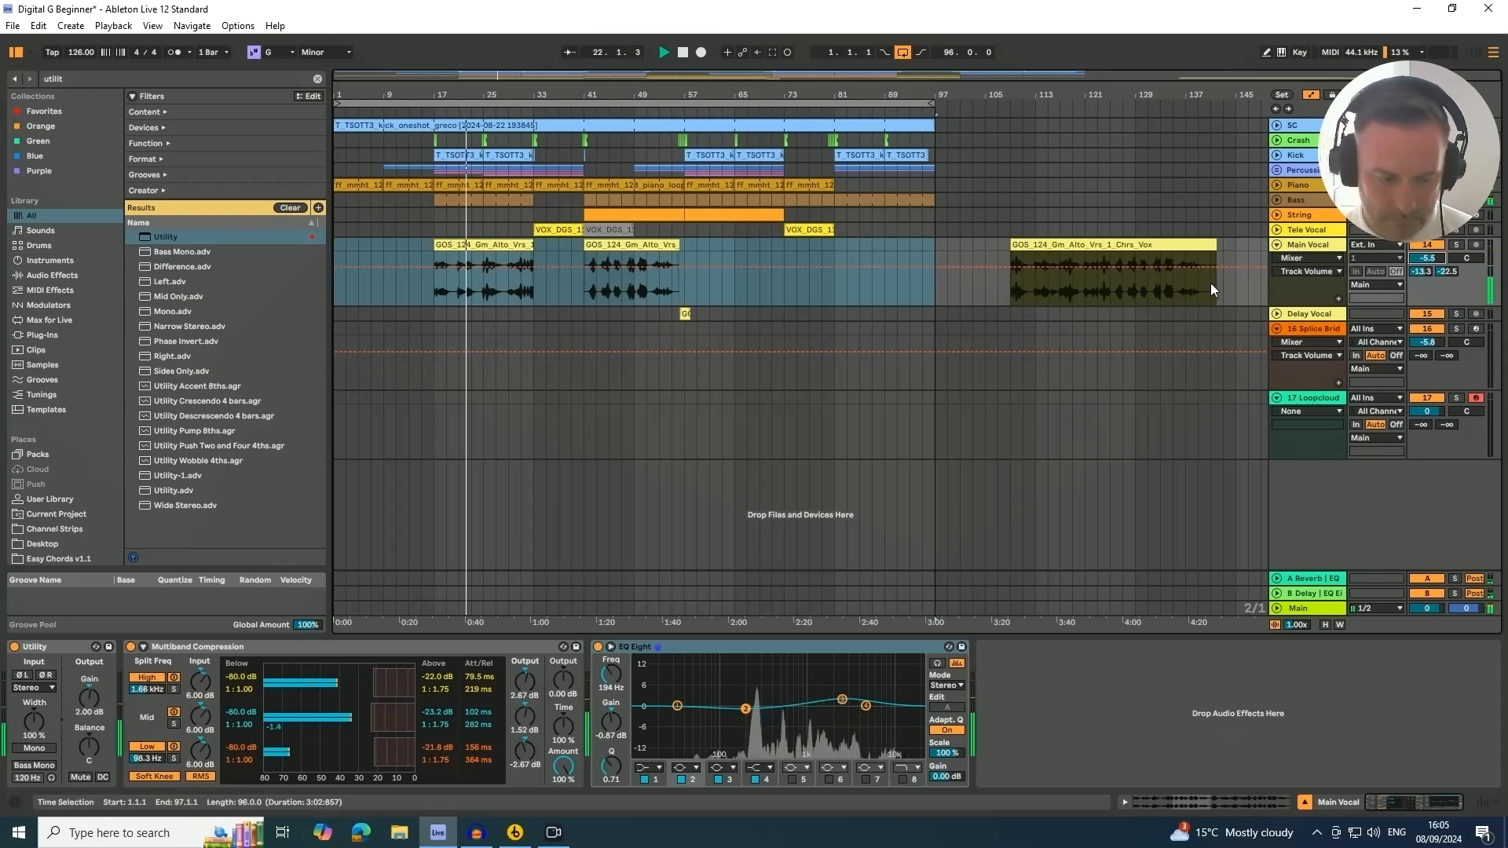
key(Tab)
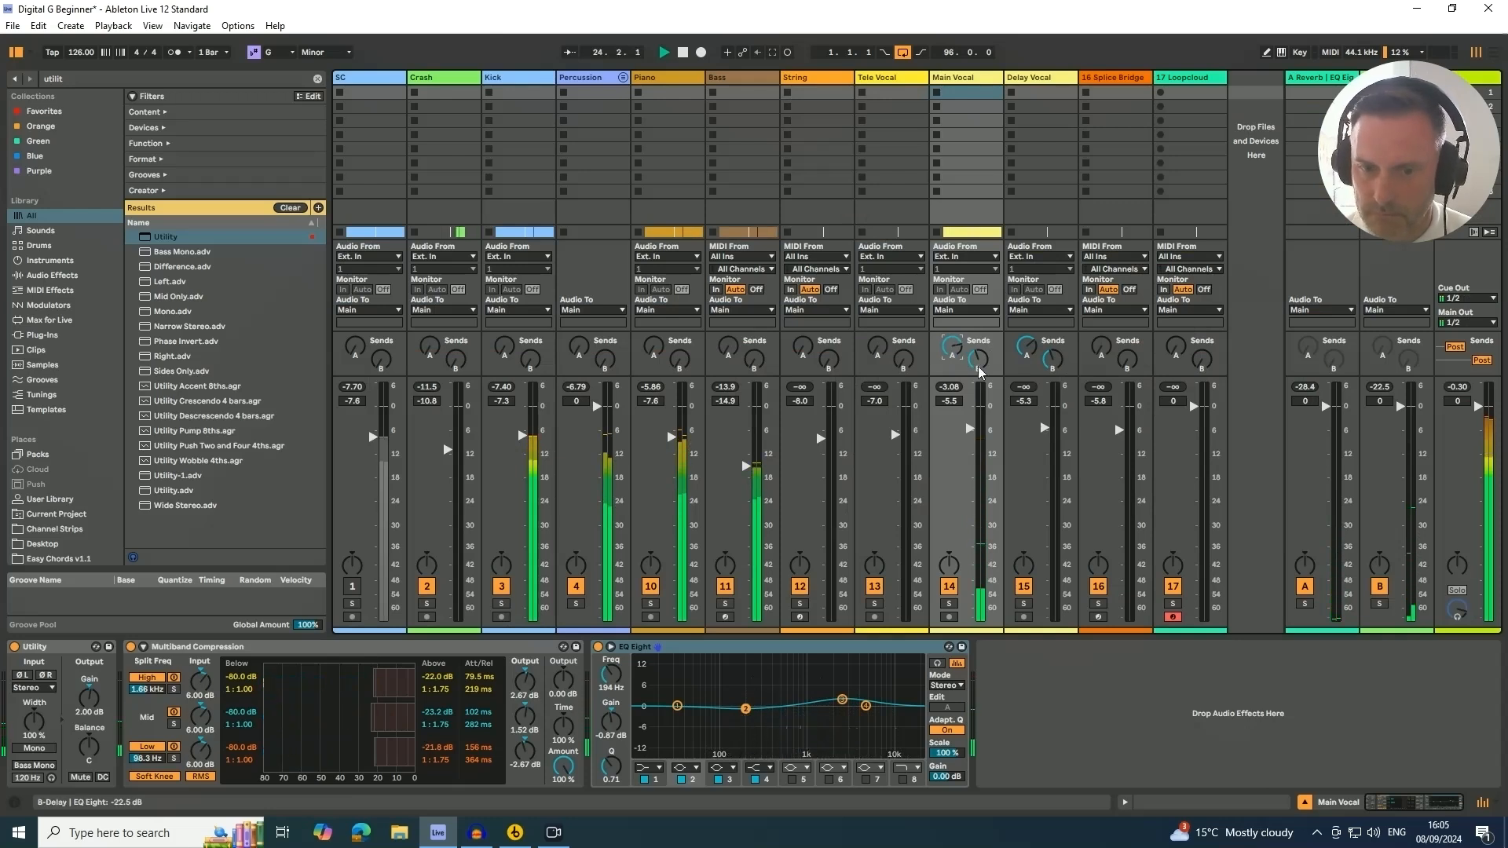
drag(954, 349, 978, 347)
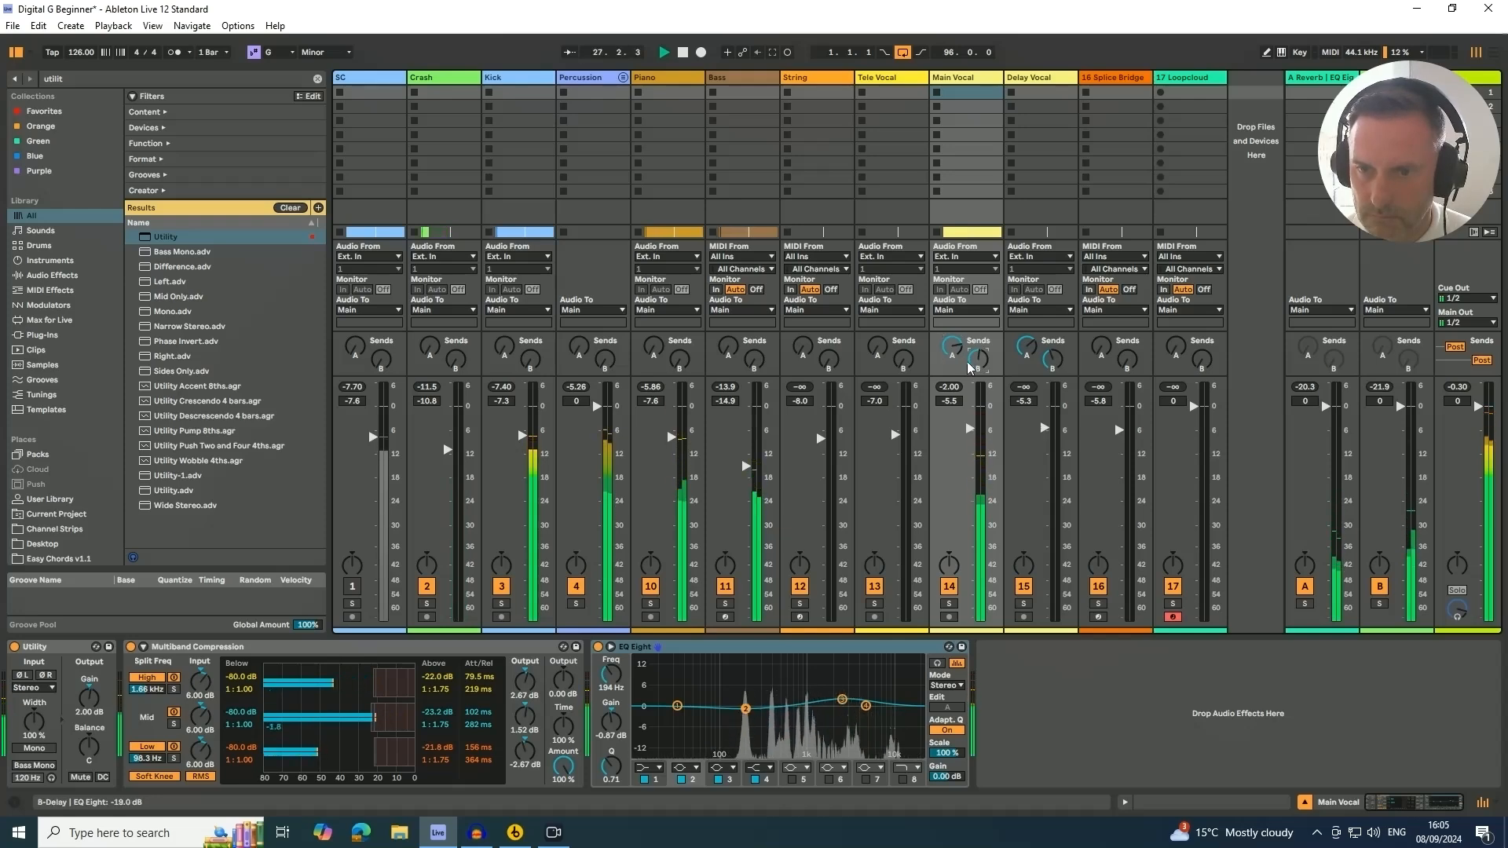
key(Tab)
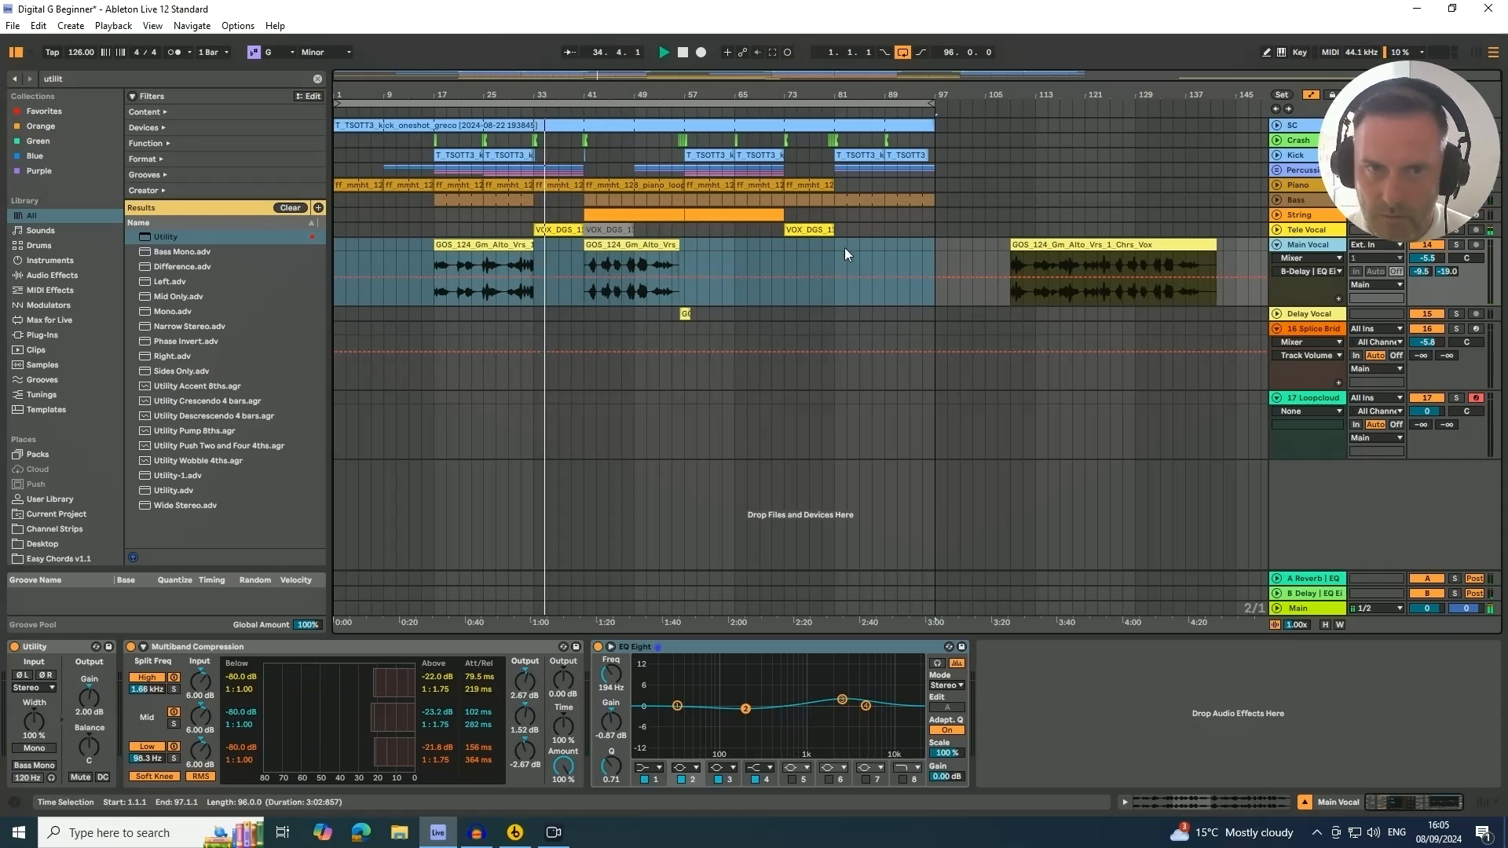
Unfold the Tele Vocal track and raise its volume to about -3.5 dB
click(1275, 229)
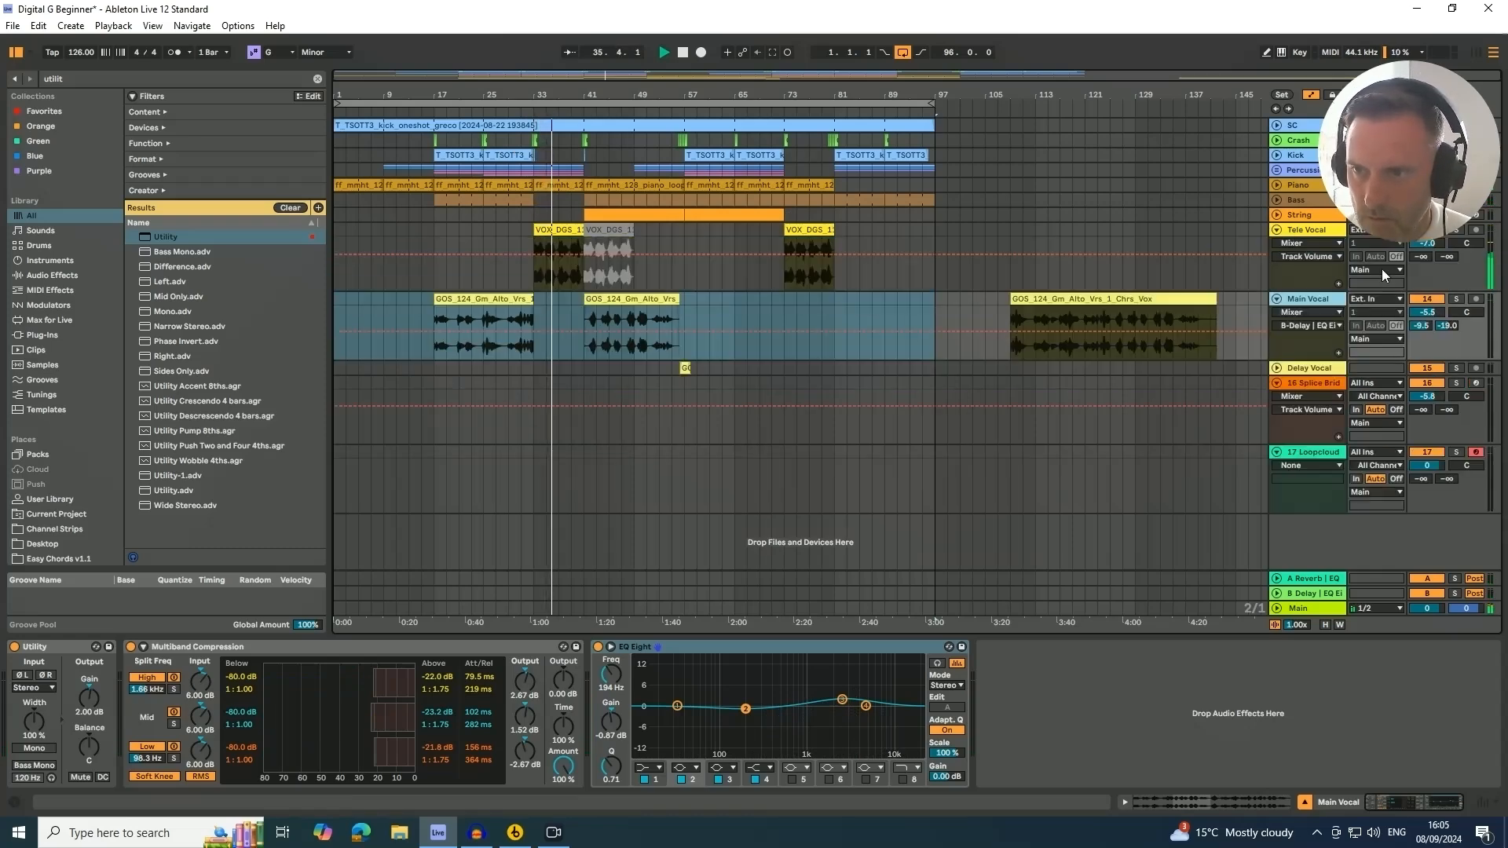
drag(1434, 250, 1434, 218)
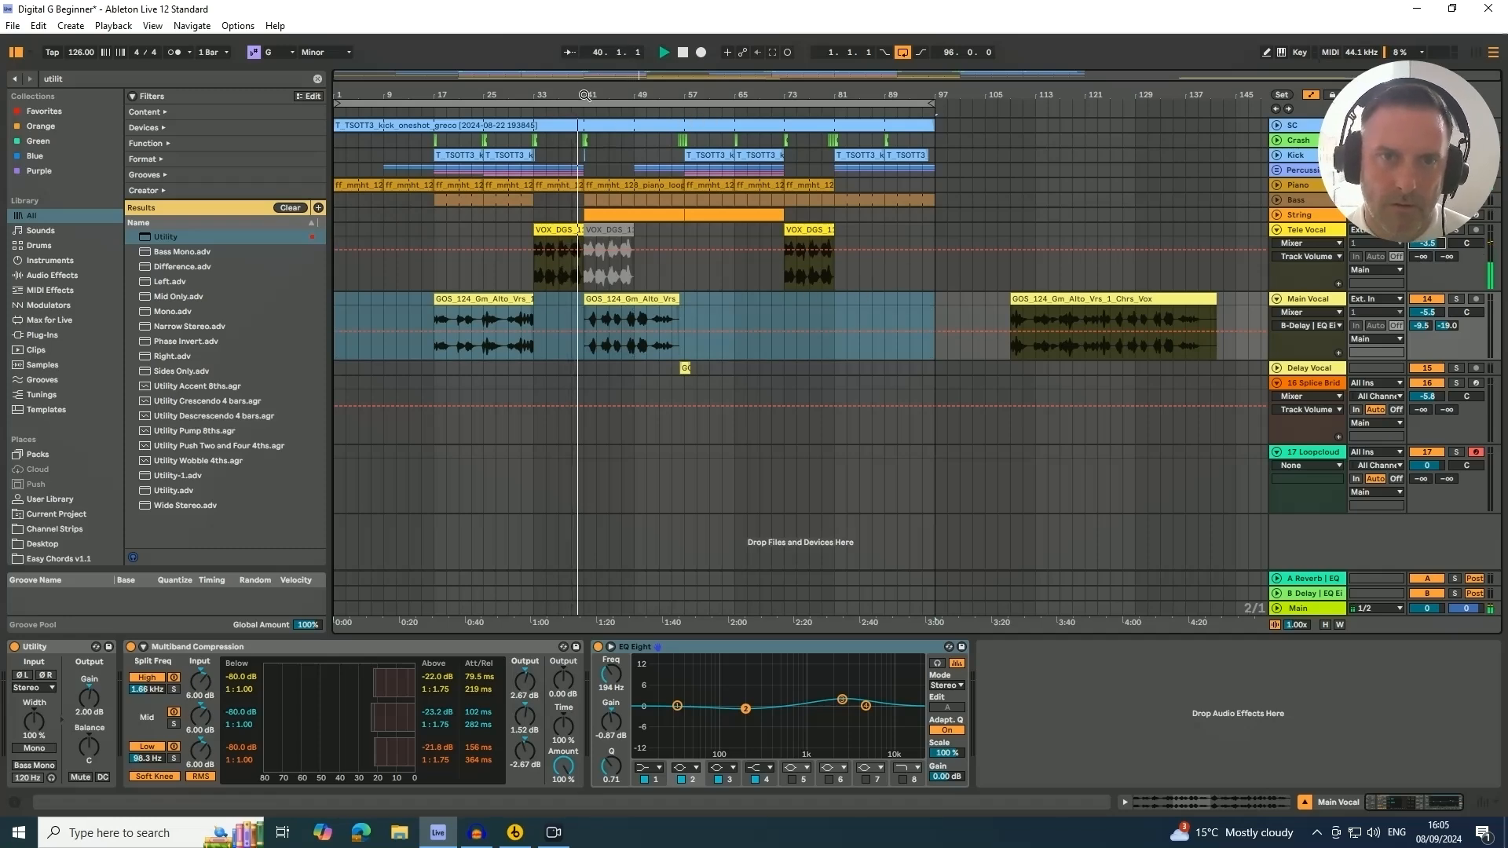
Lower the low band frequency of the Tele Vocal's Telephone Vocal EQ to about 316 Hz while playing
mouse_move(586, 94)
mouse_down()
mouse_move(585, 184)
mouse_move(628, 107)
mouse_move(579, 93)
mouse_up()
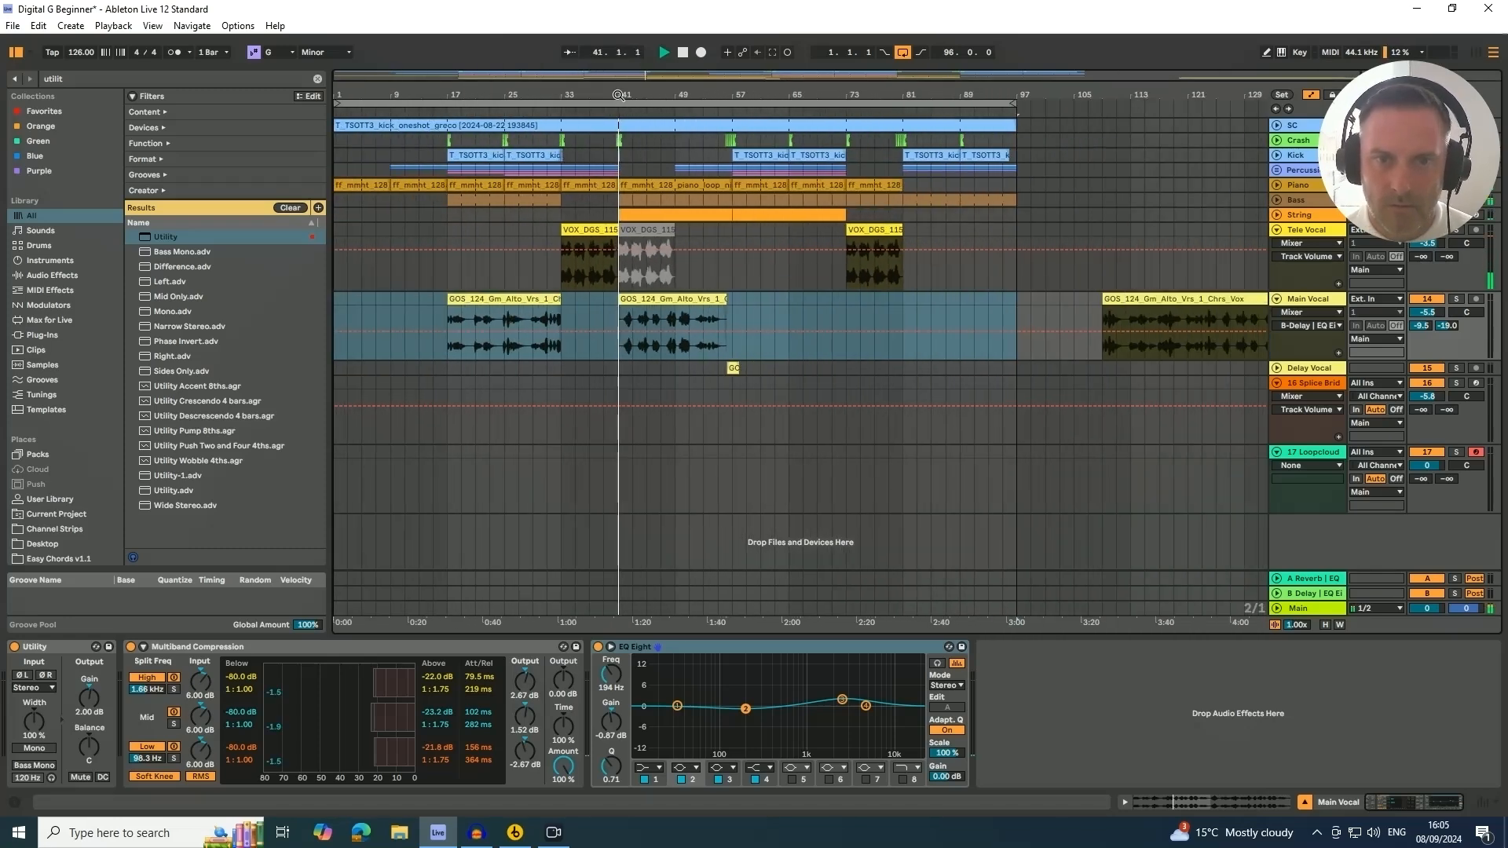
click(591, 225)
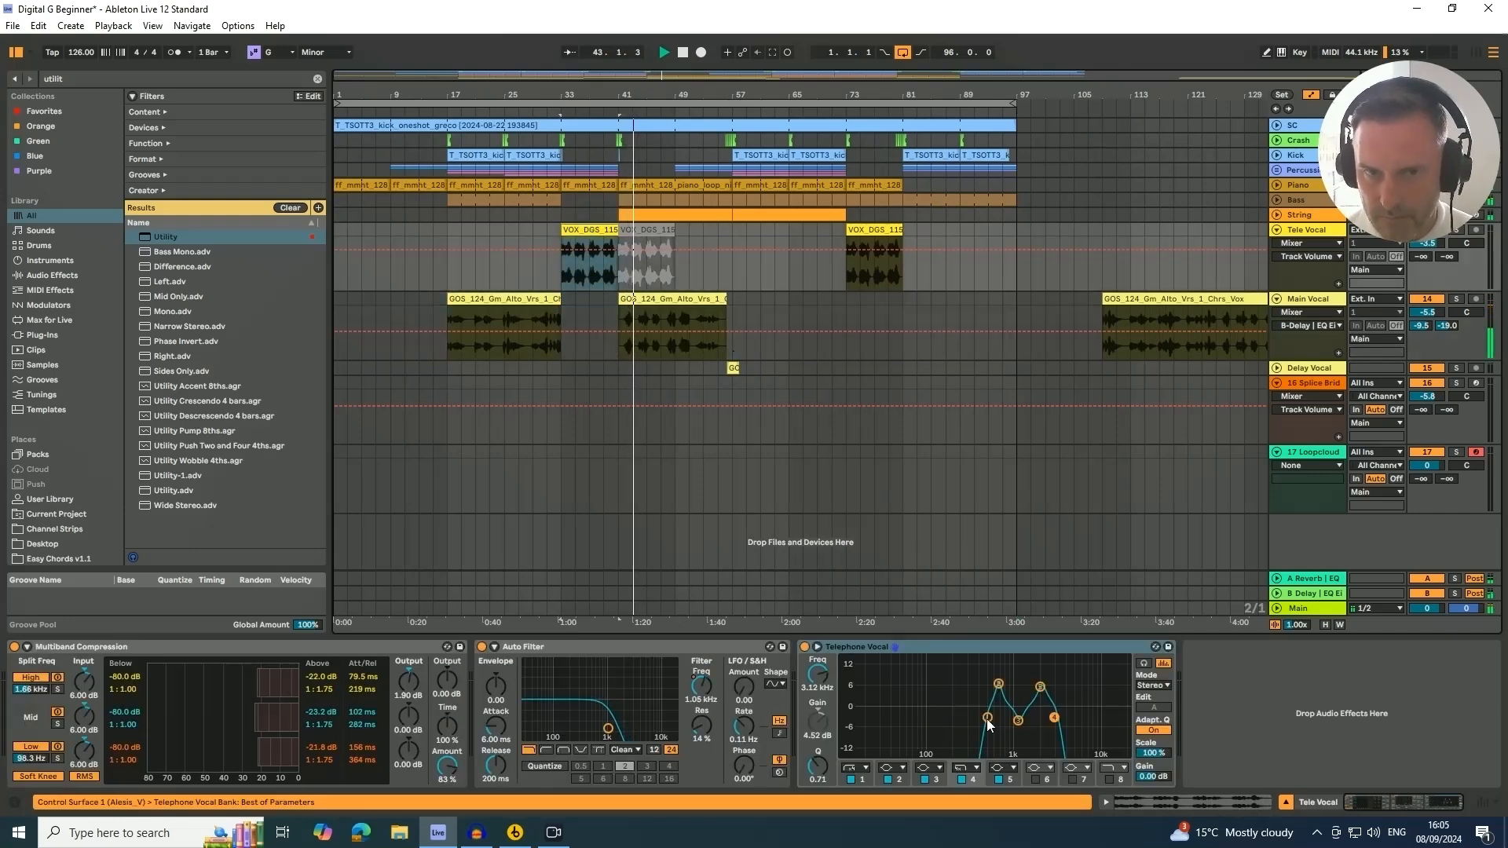
click(987, 719)
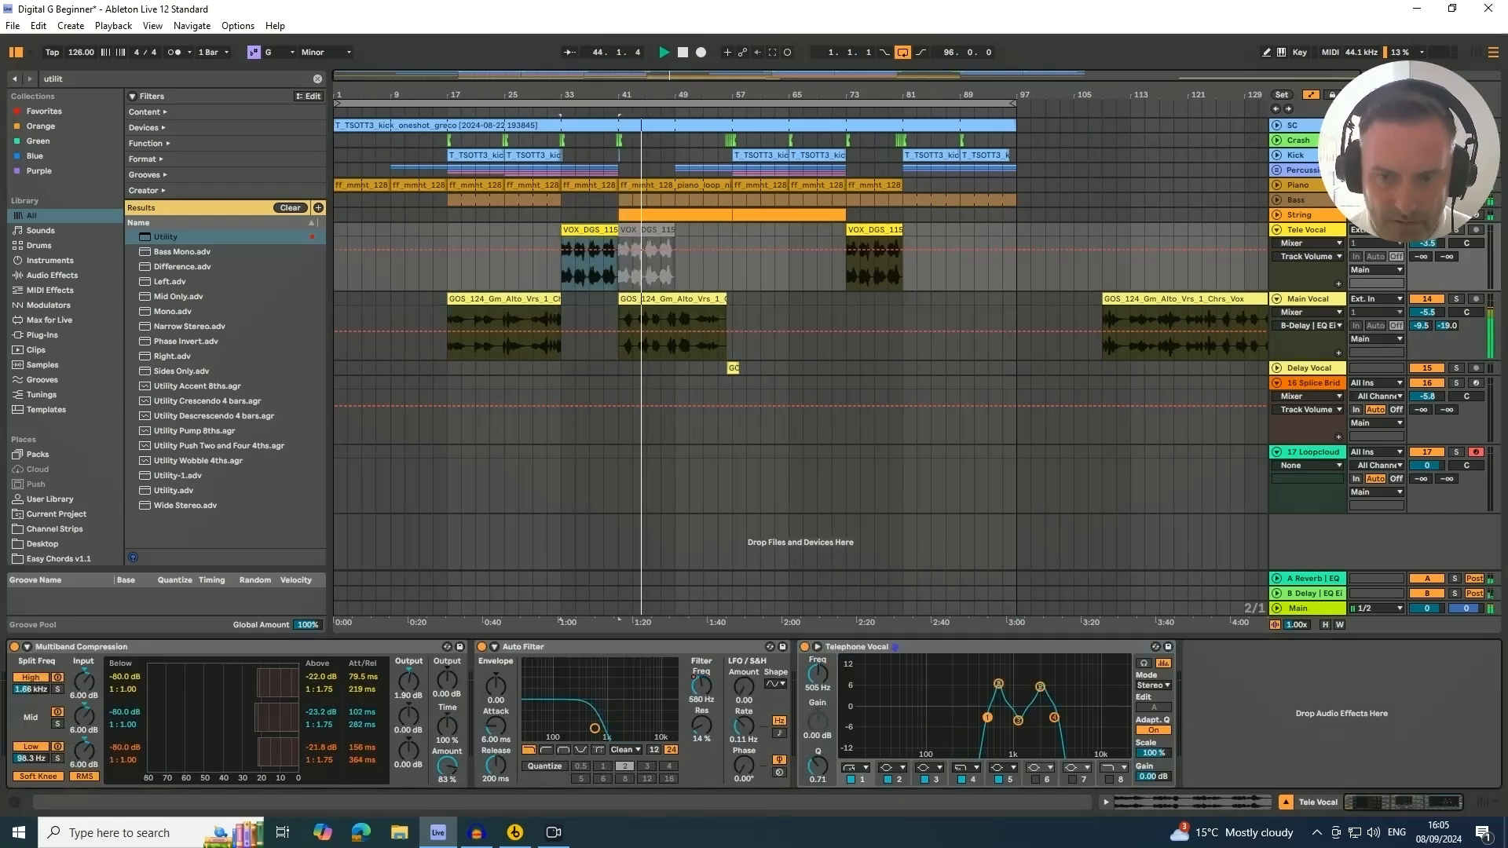
drag(983, 717, 955, 722)
key(space)
key(space)
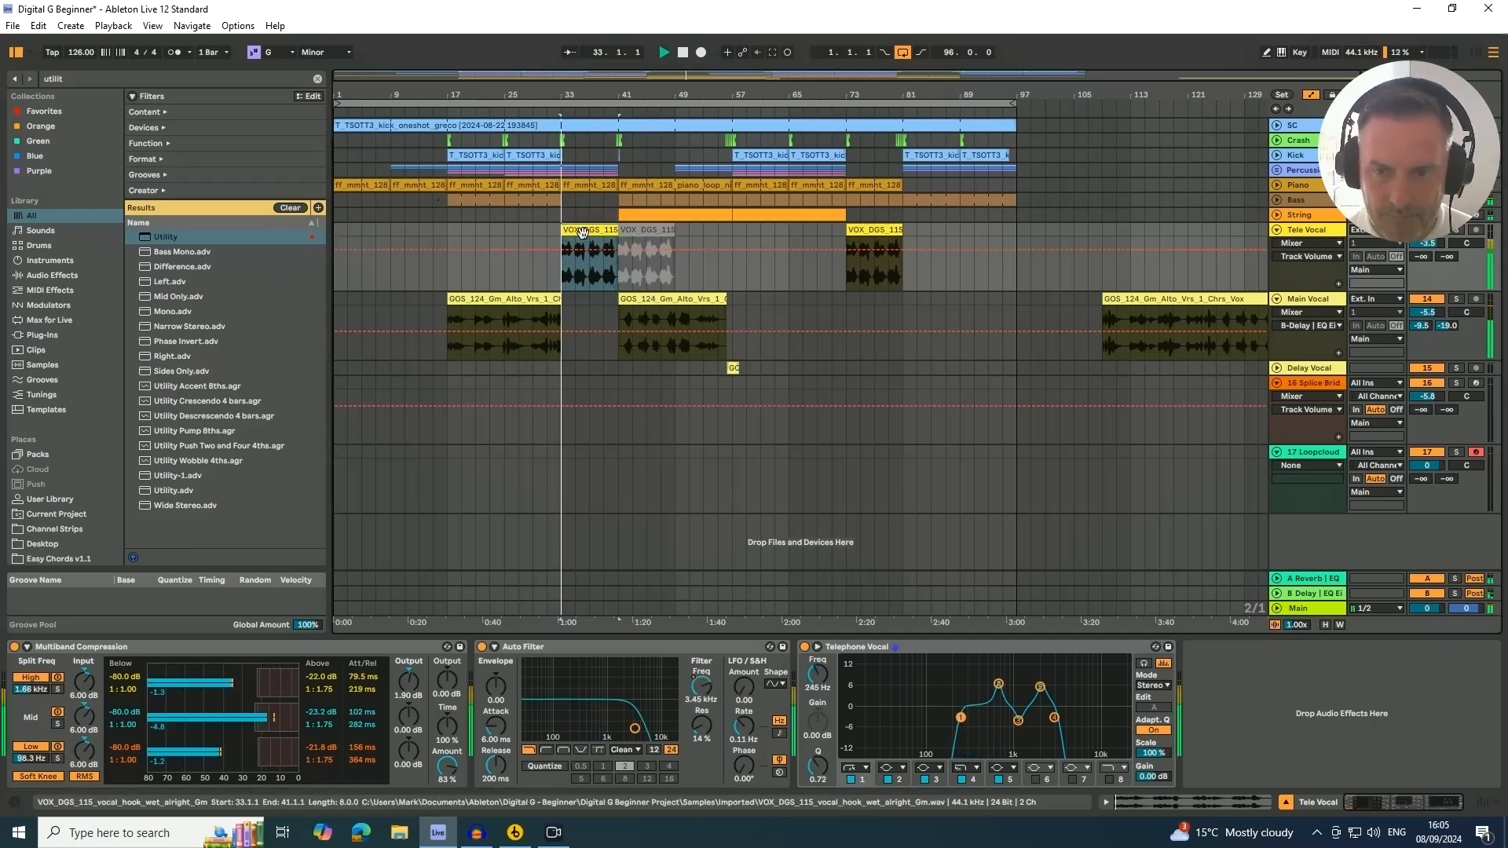
drag(961, 717, 970, 717)
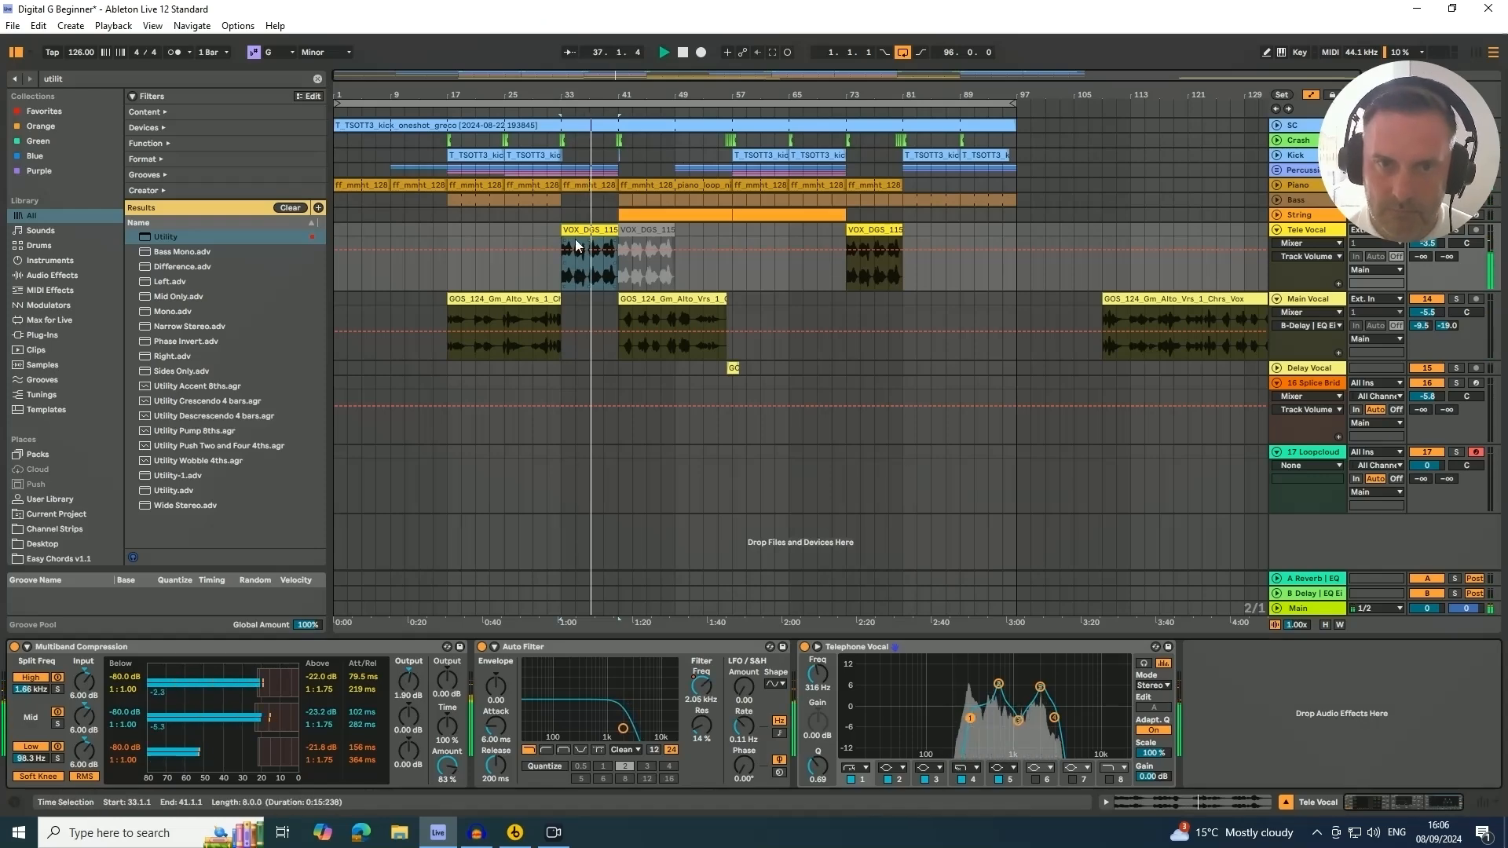
Fold the Tele Vocal track and select the Main master track to check its Limiter
click(1276, 231)
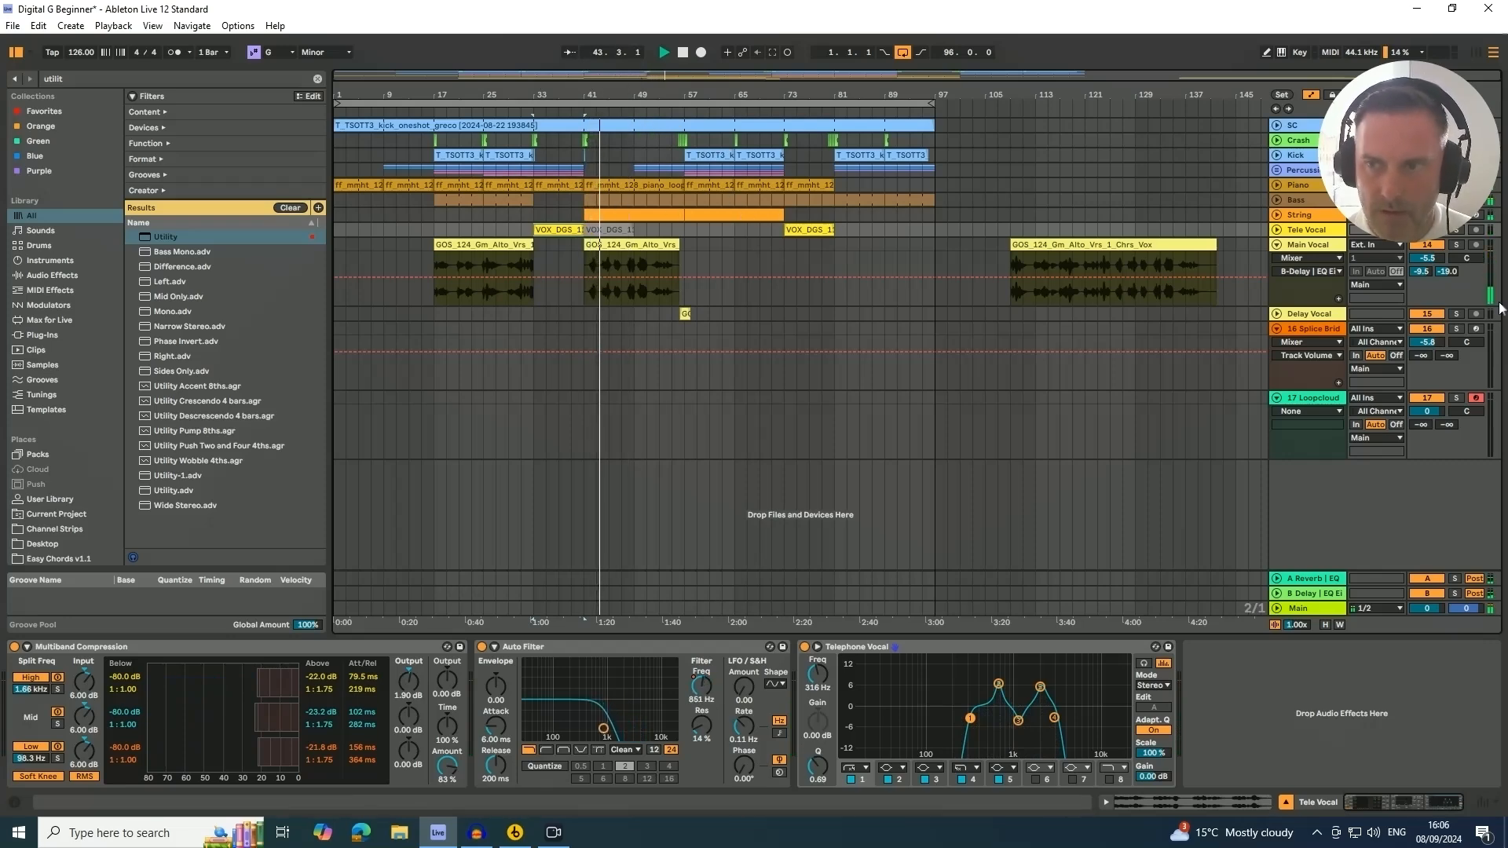
click(1310, 244)
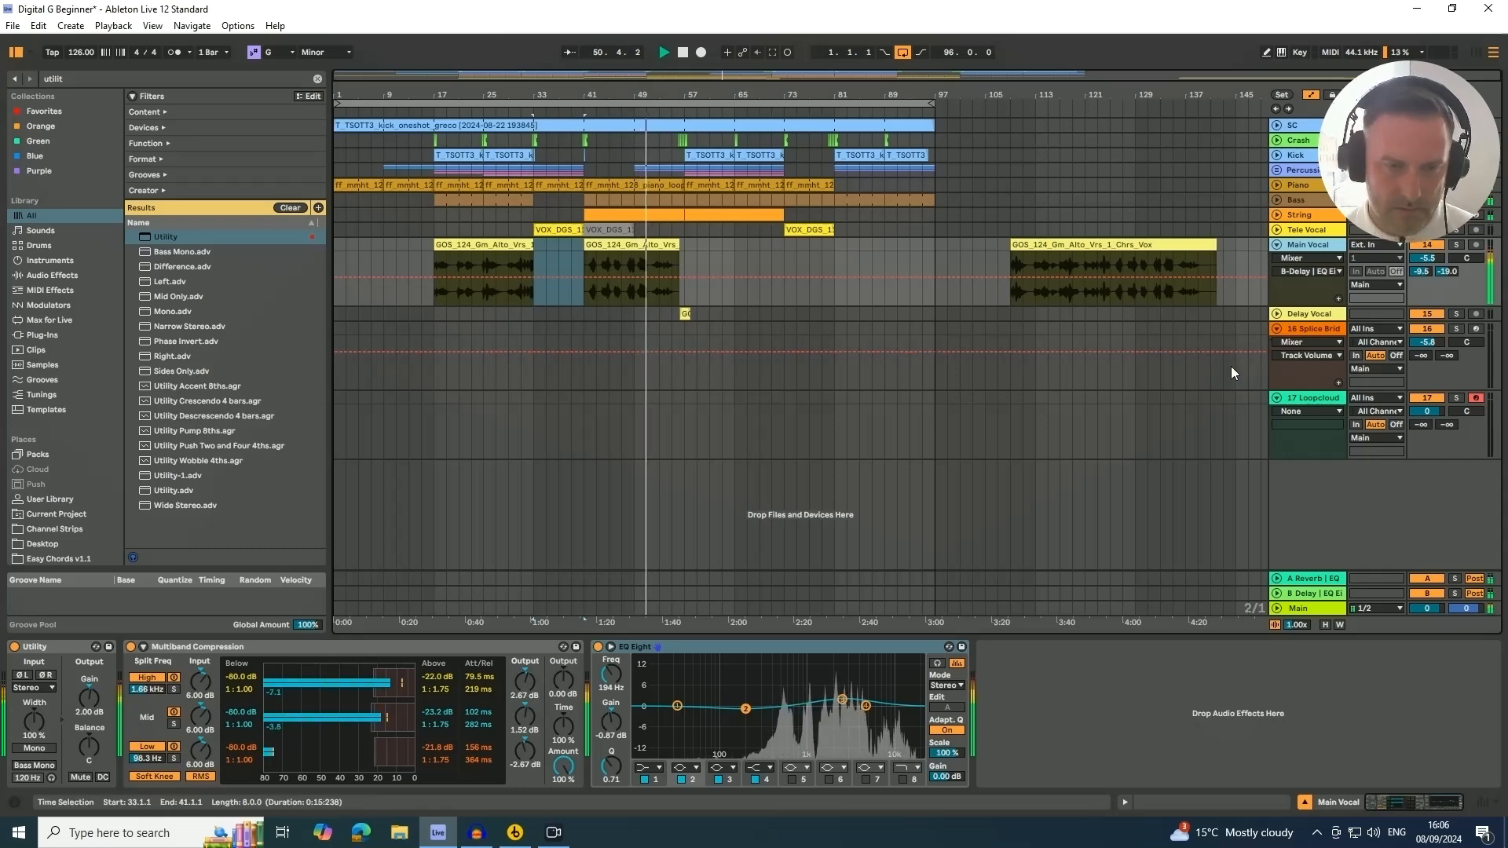
key(Tab)
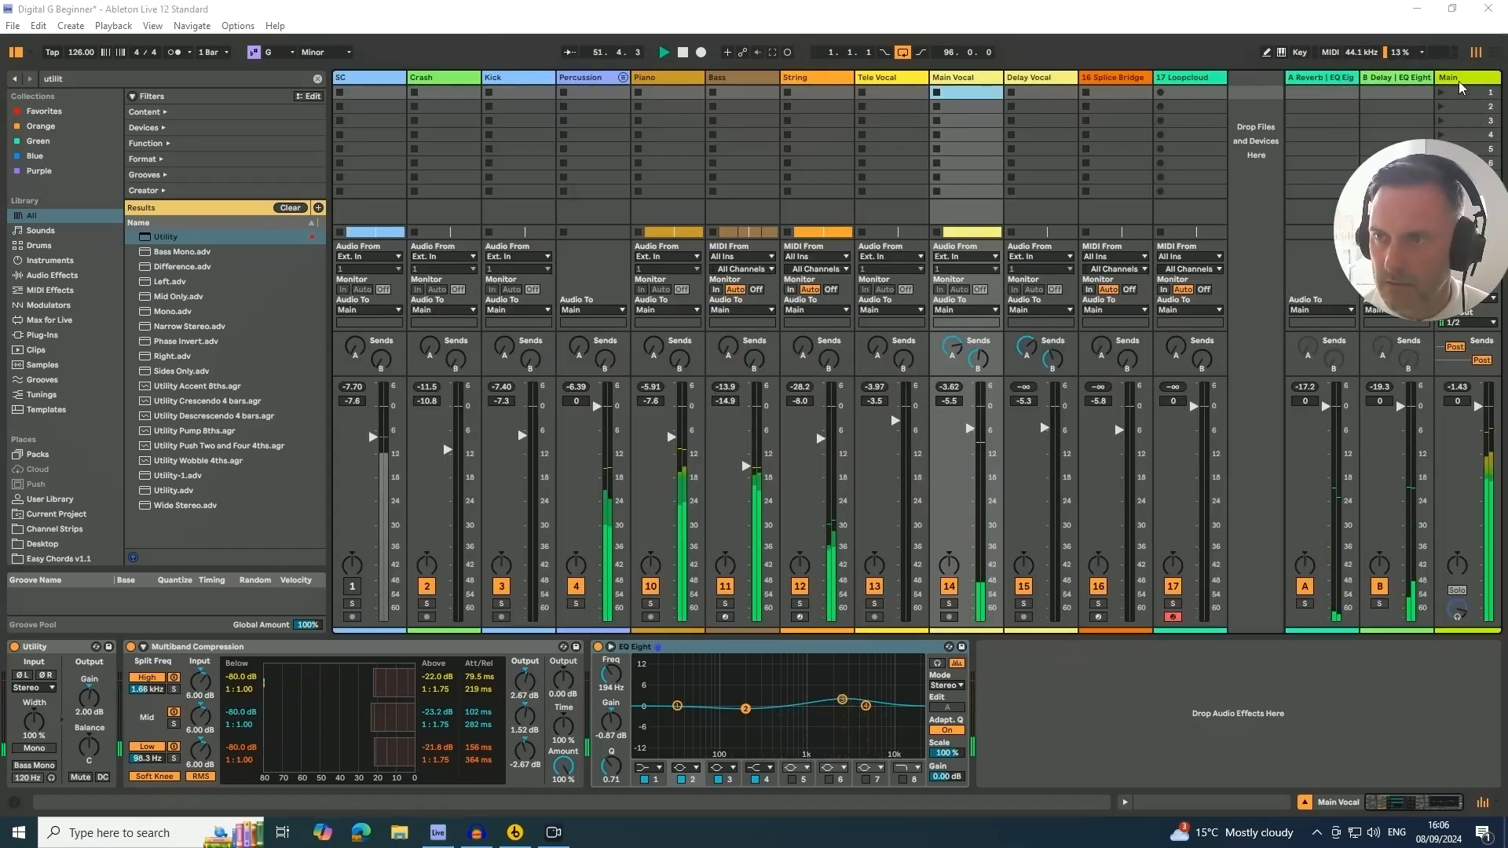
click(1459, 87)
key(Tab)
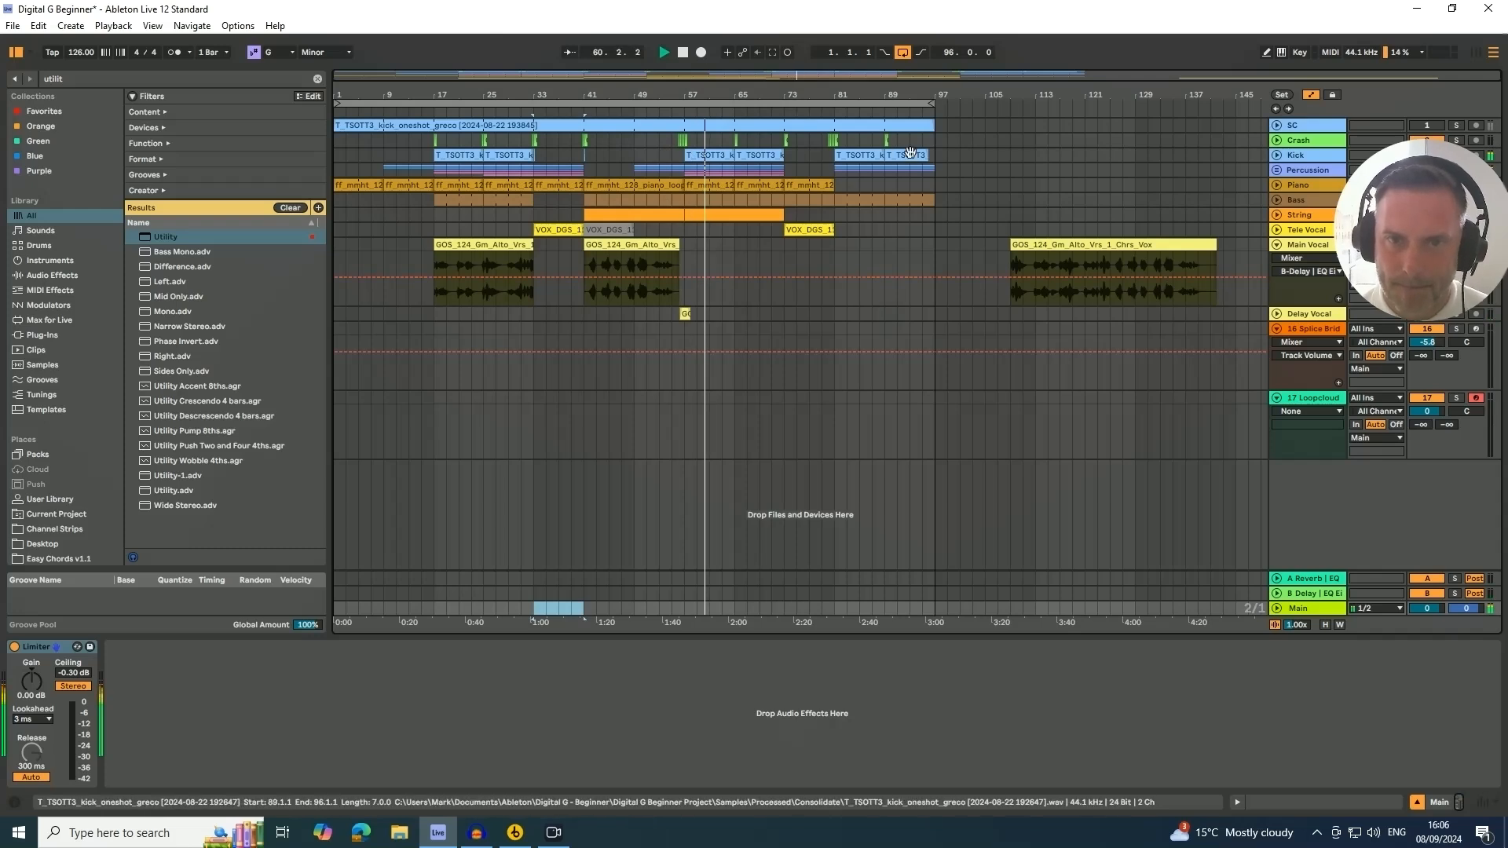
click(642, 97)
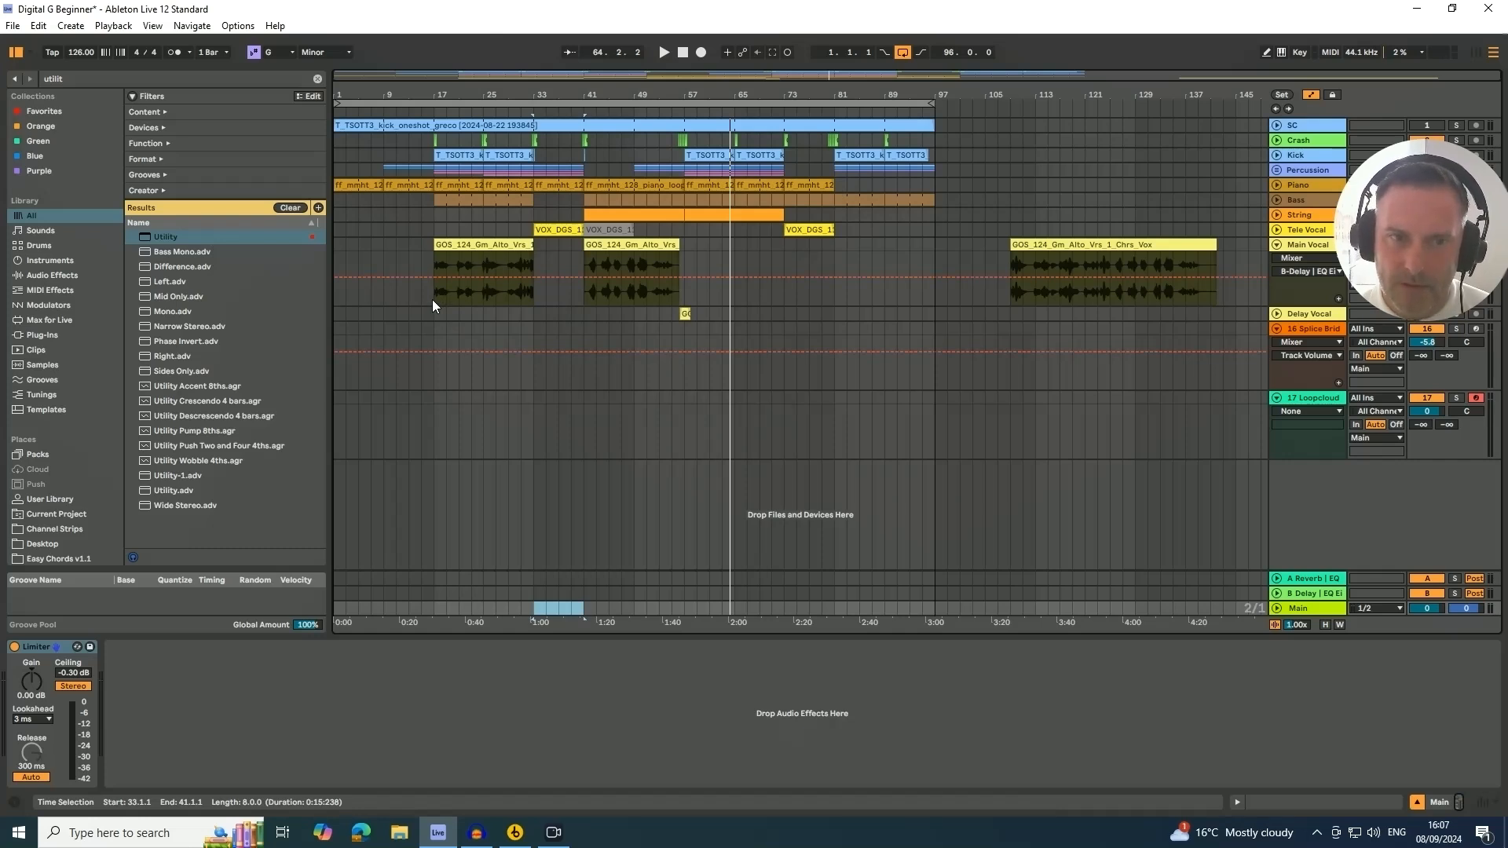
Switch to the Splice app and search its samples for reverse cymb
click(164, 831)
text(splice)
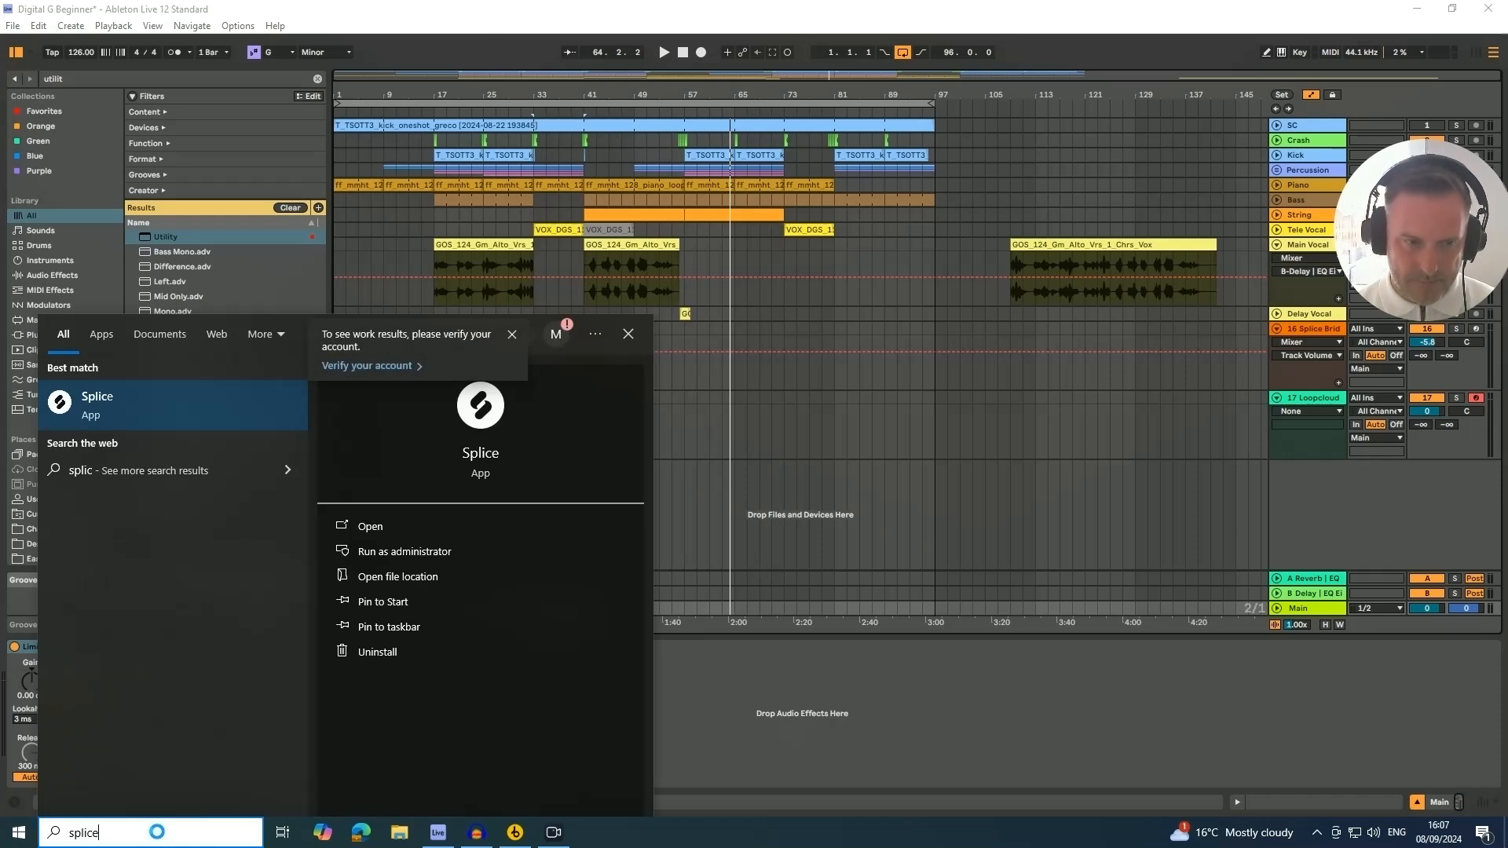
click(95, 405)
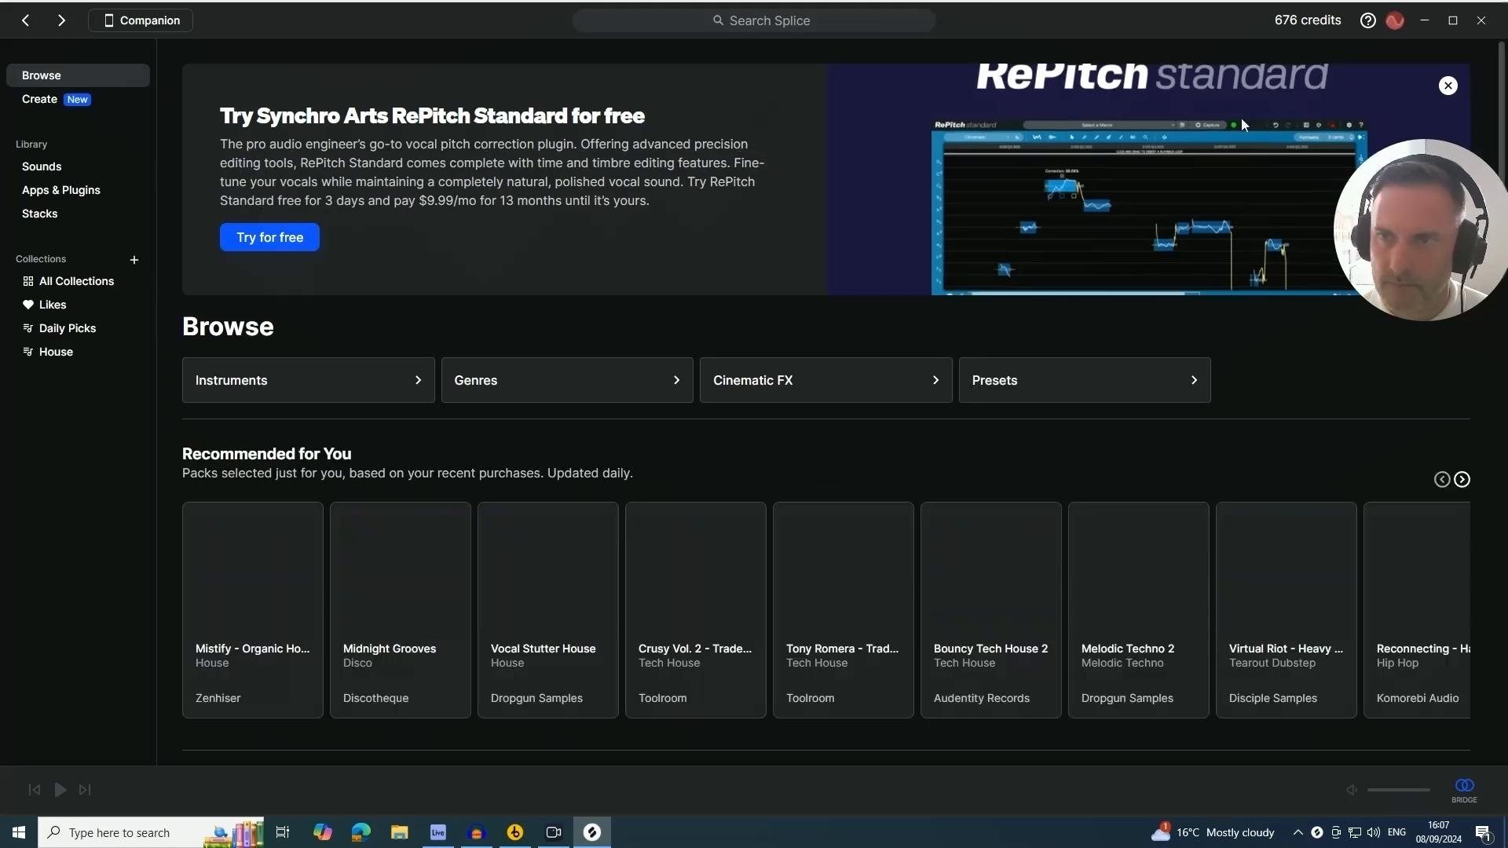
click(782, 22)
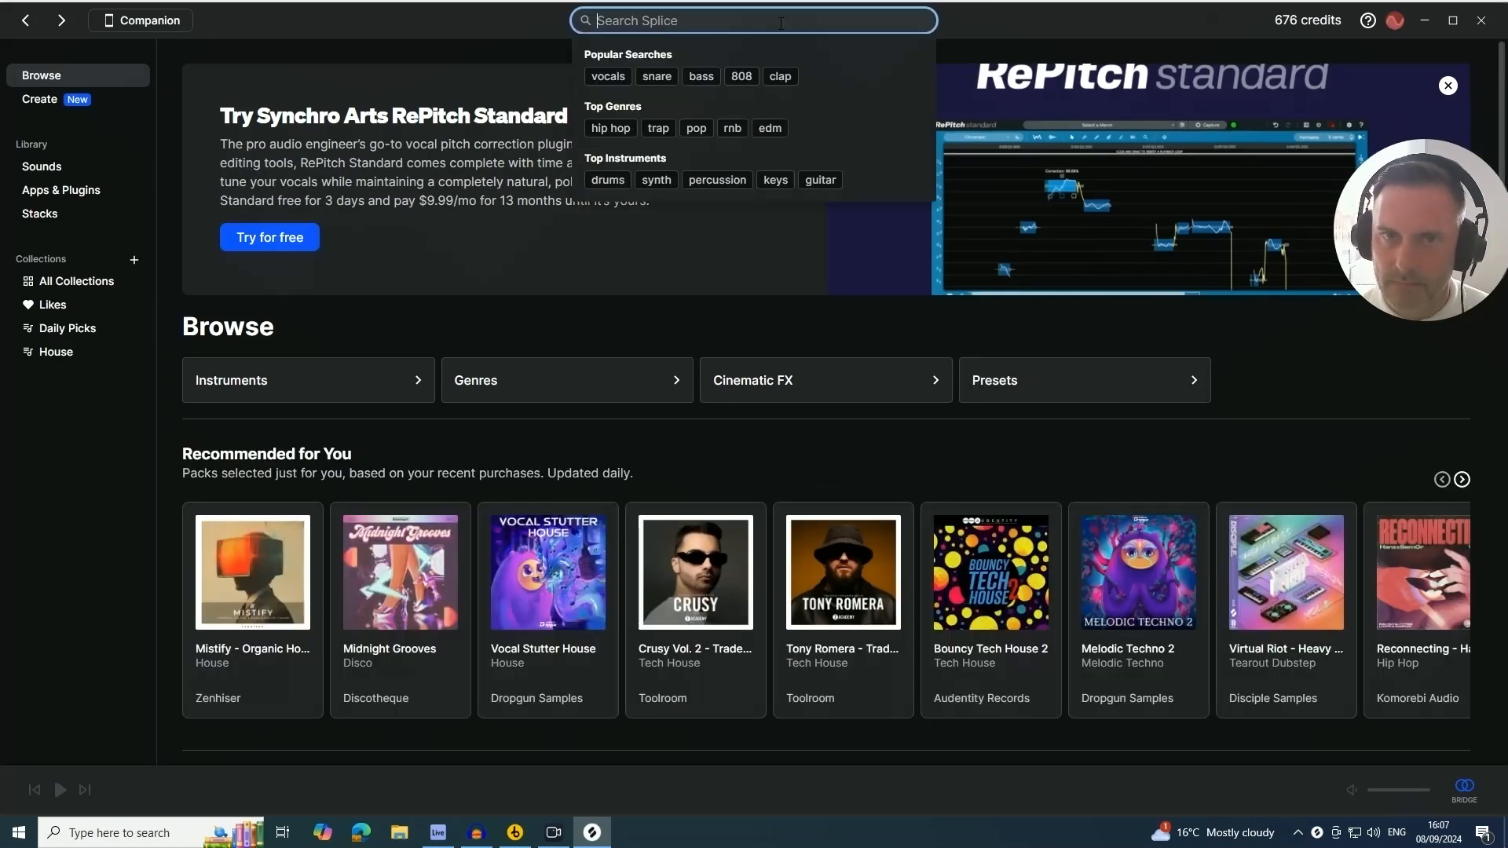
text(reverse )
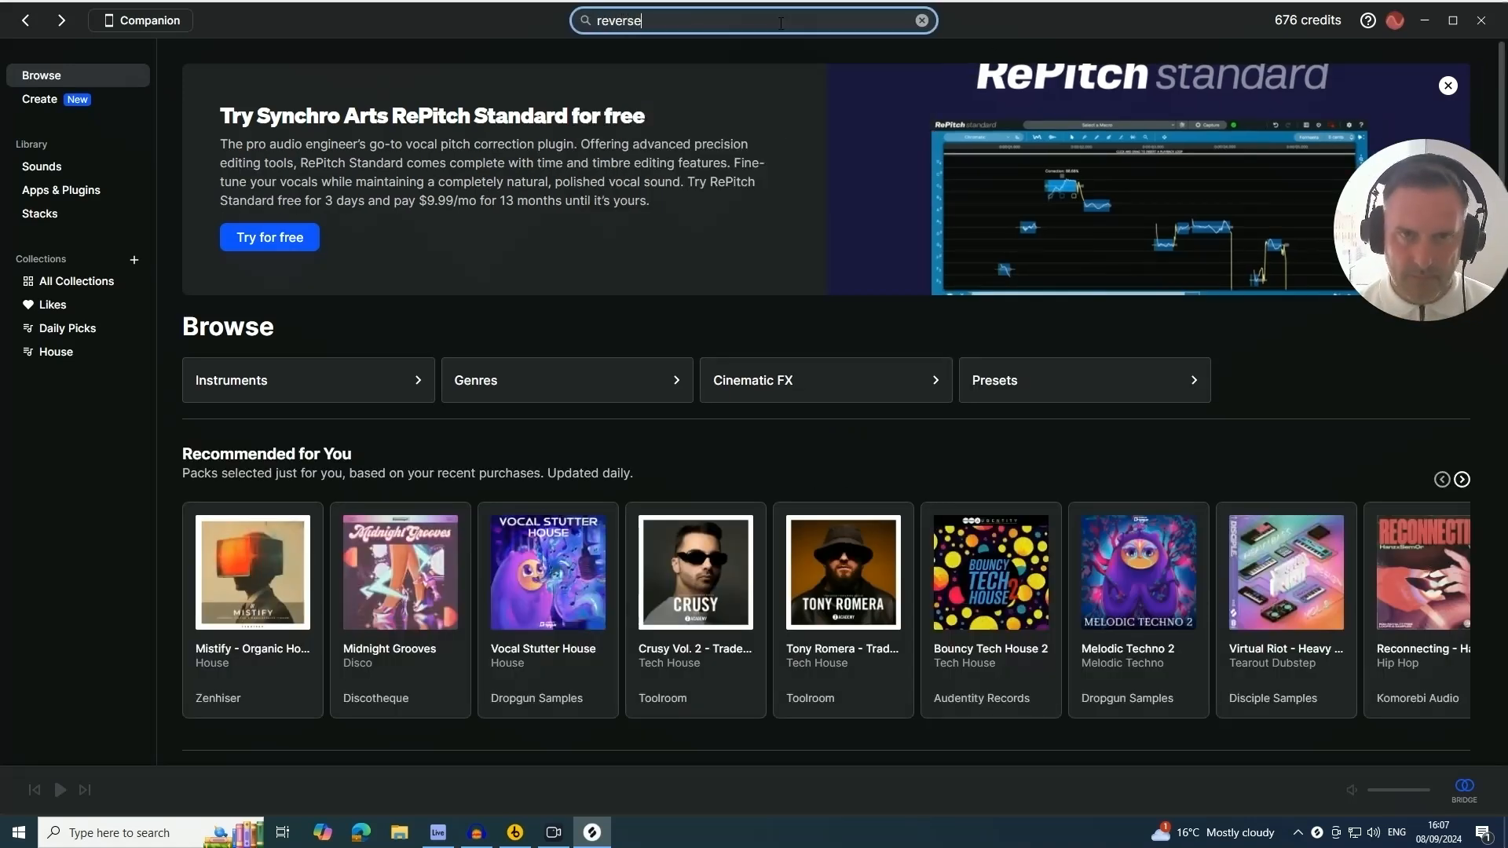
text(cym)
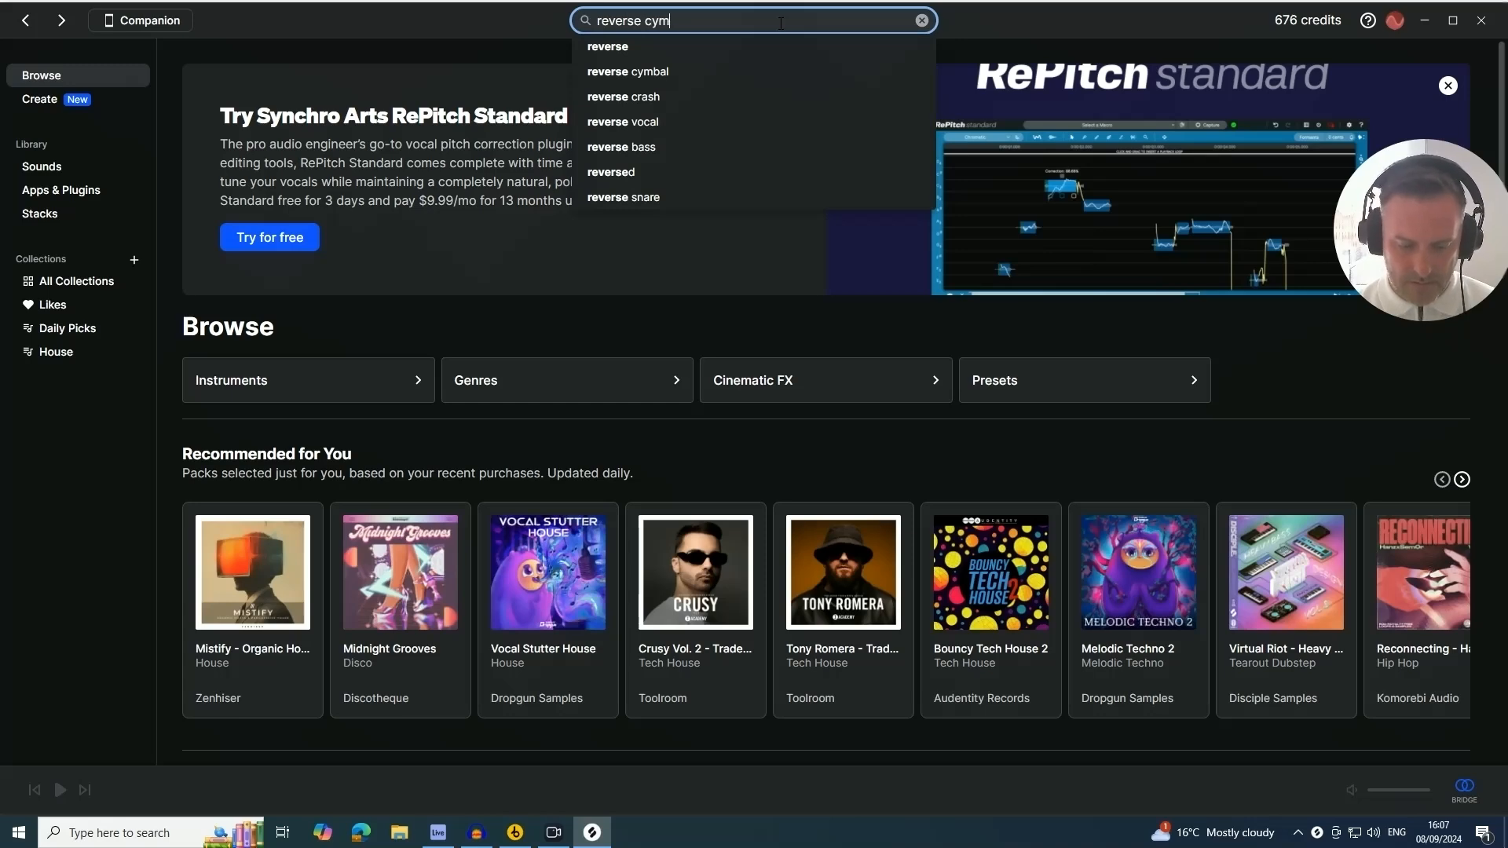
text(b)
key(Return)
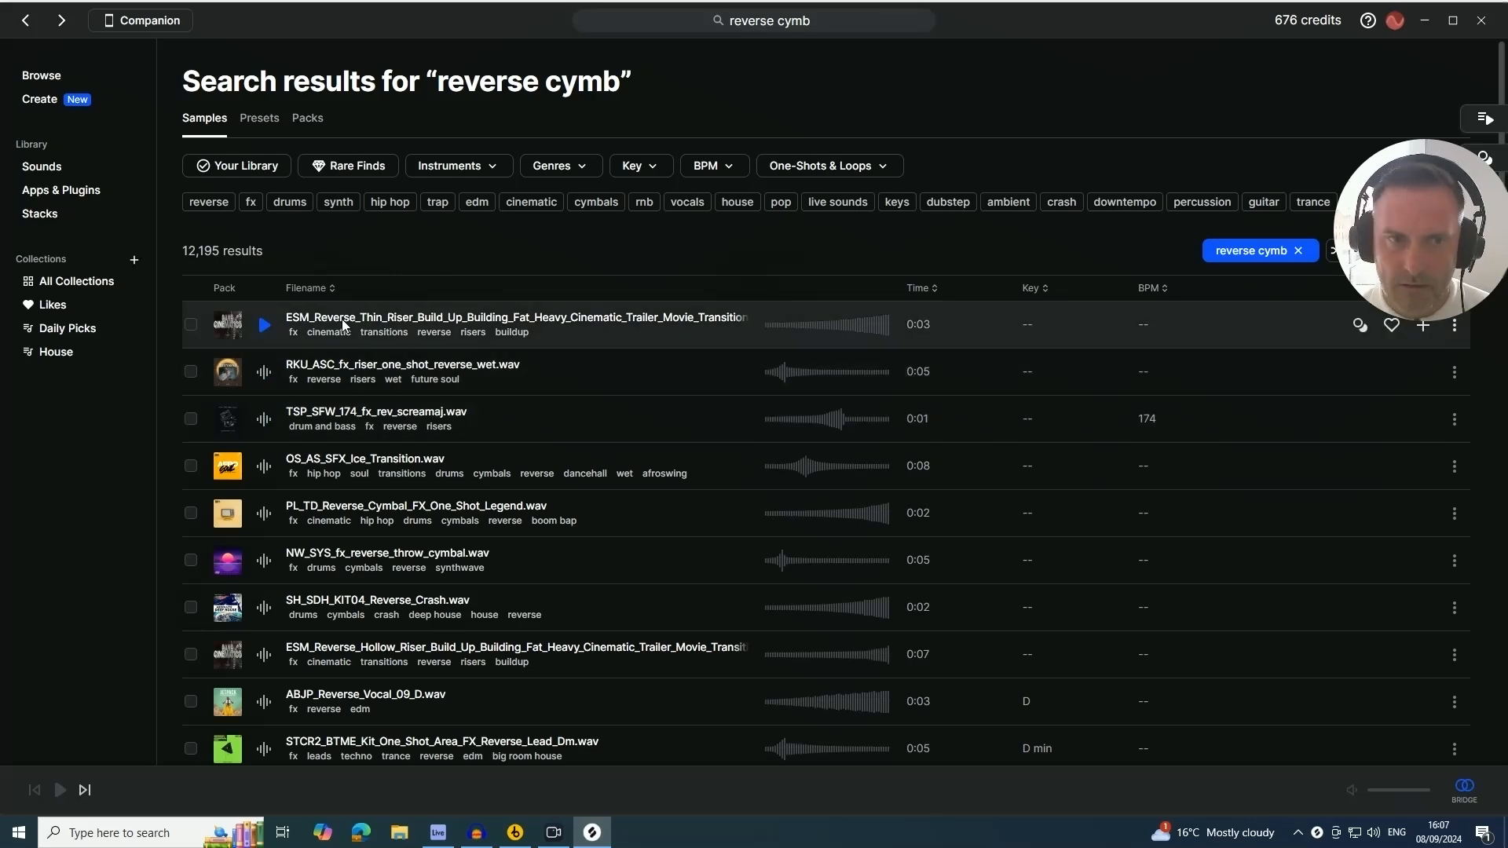
Preview several reverse samples and license OS_AS_SFX_Ice_Transition.wav
key(alt+Tab)
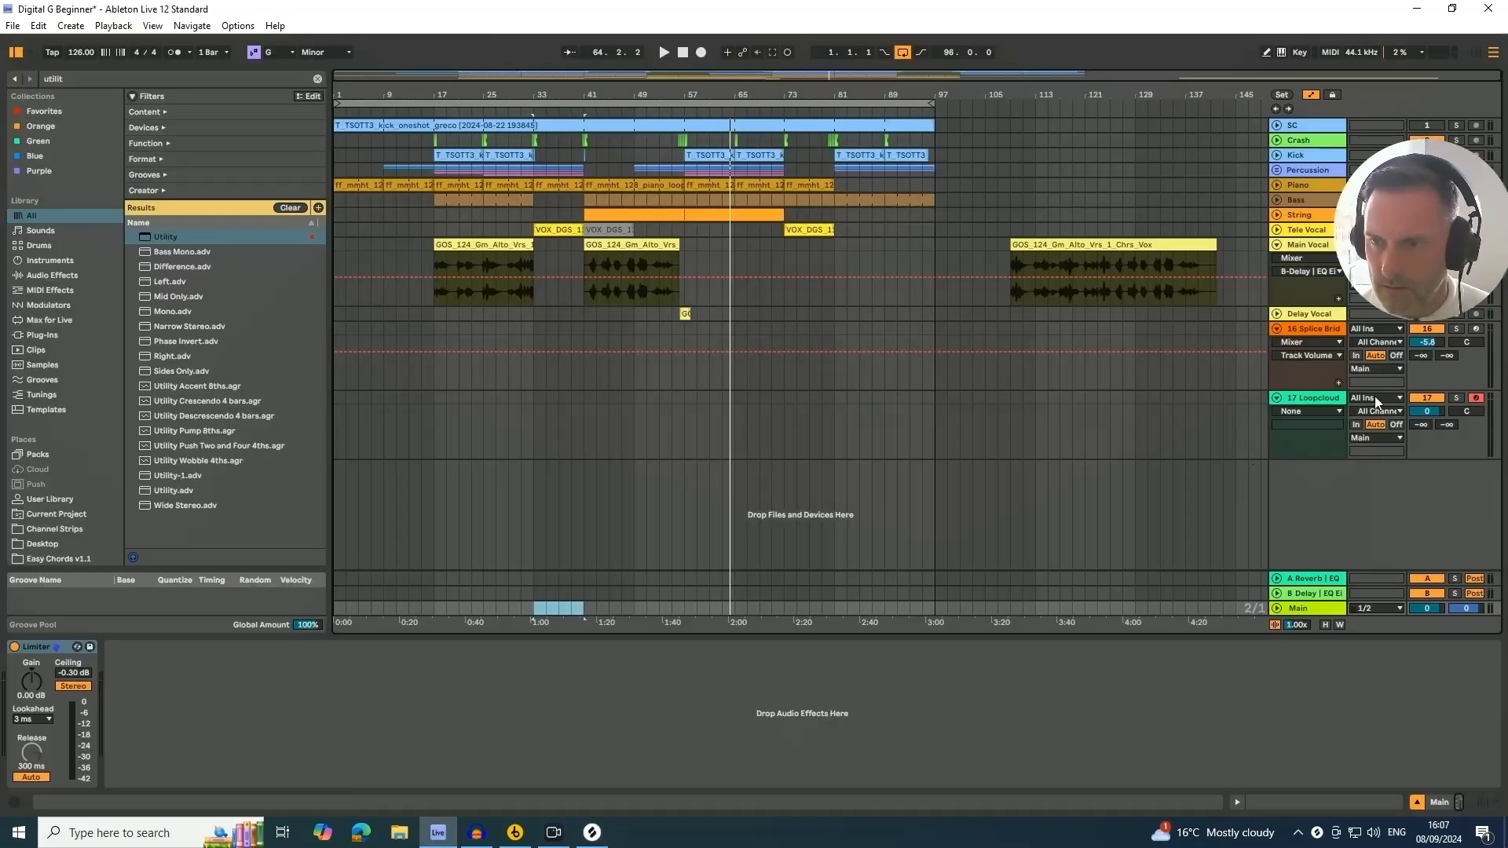
key(alt+Tab)
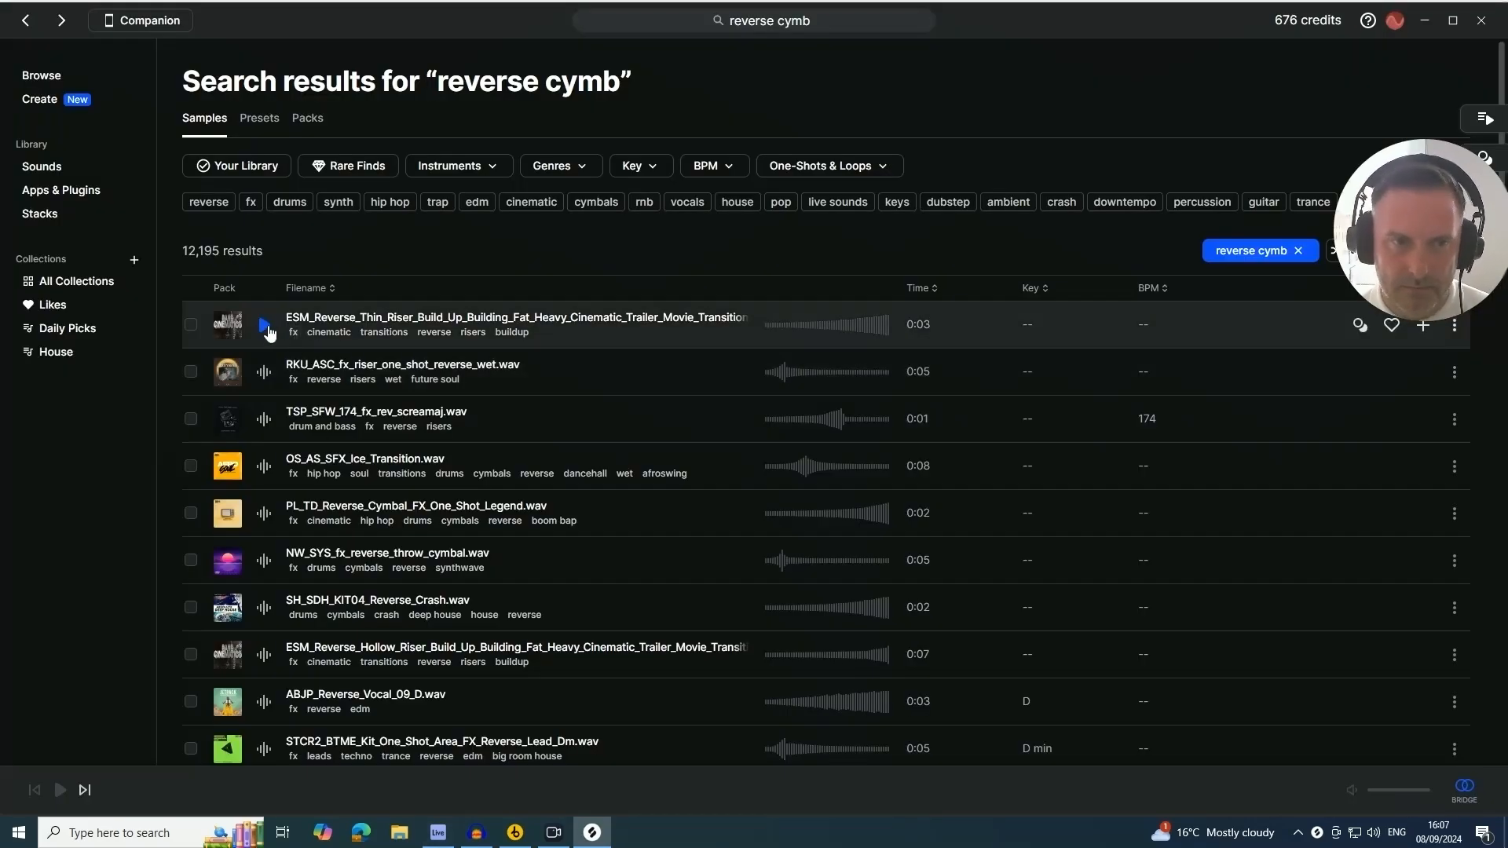
click(265, 325)
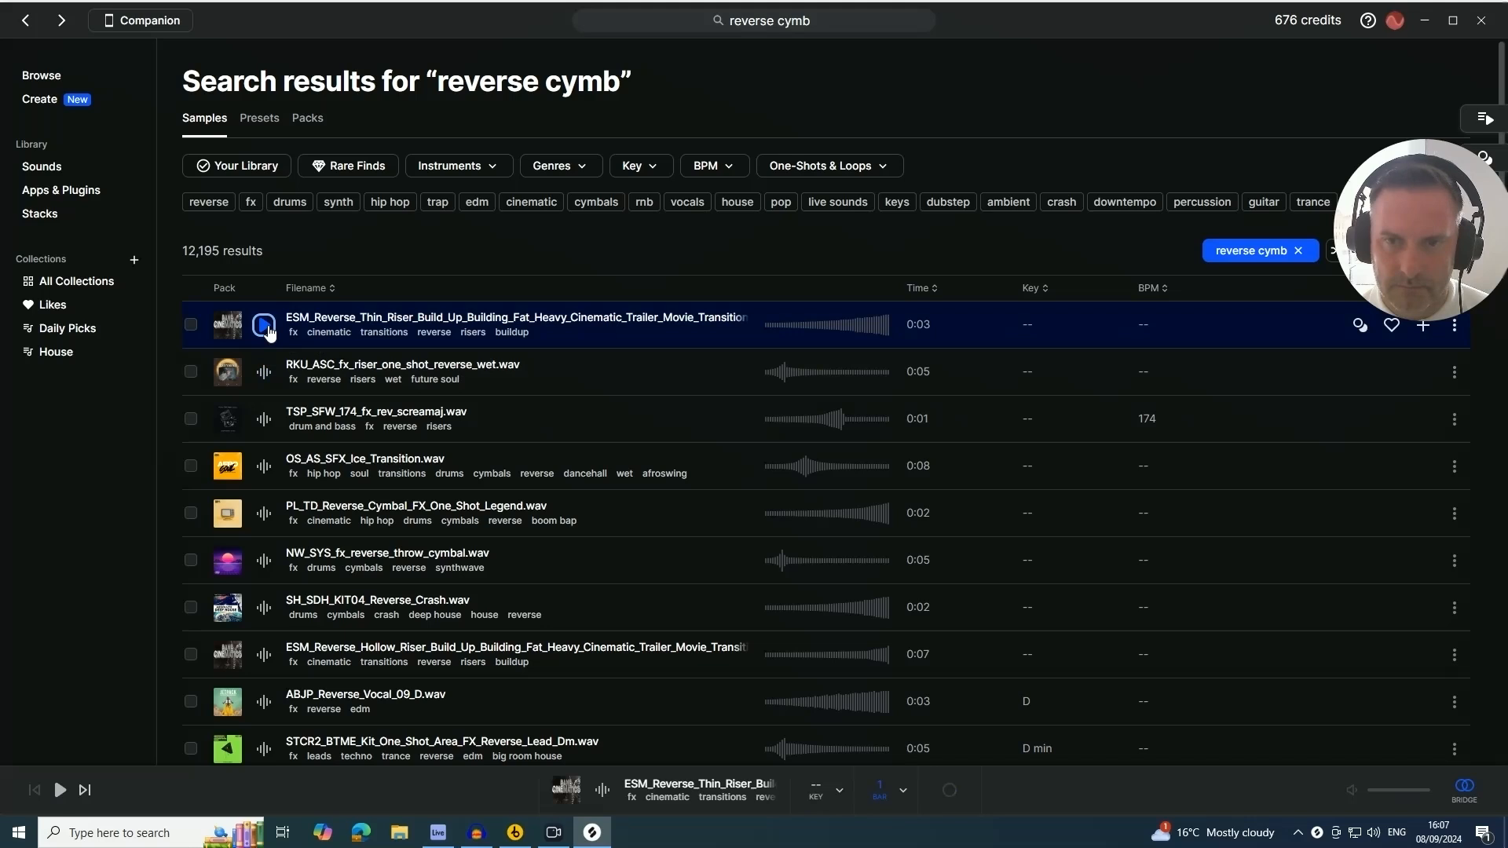
click(267, 374)
click(264, 419)
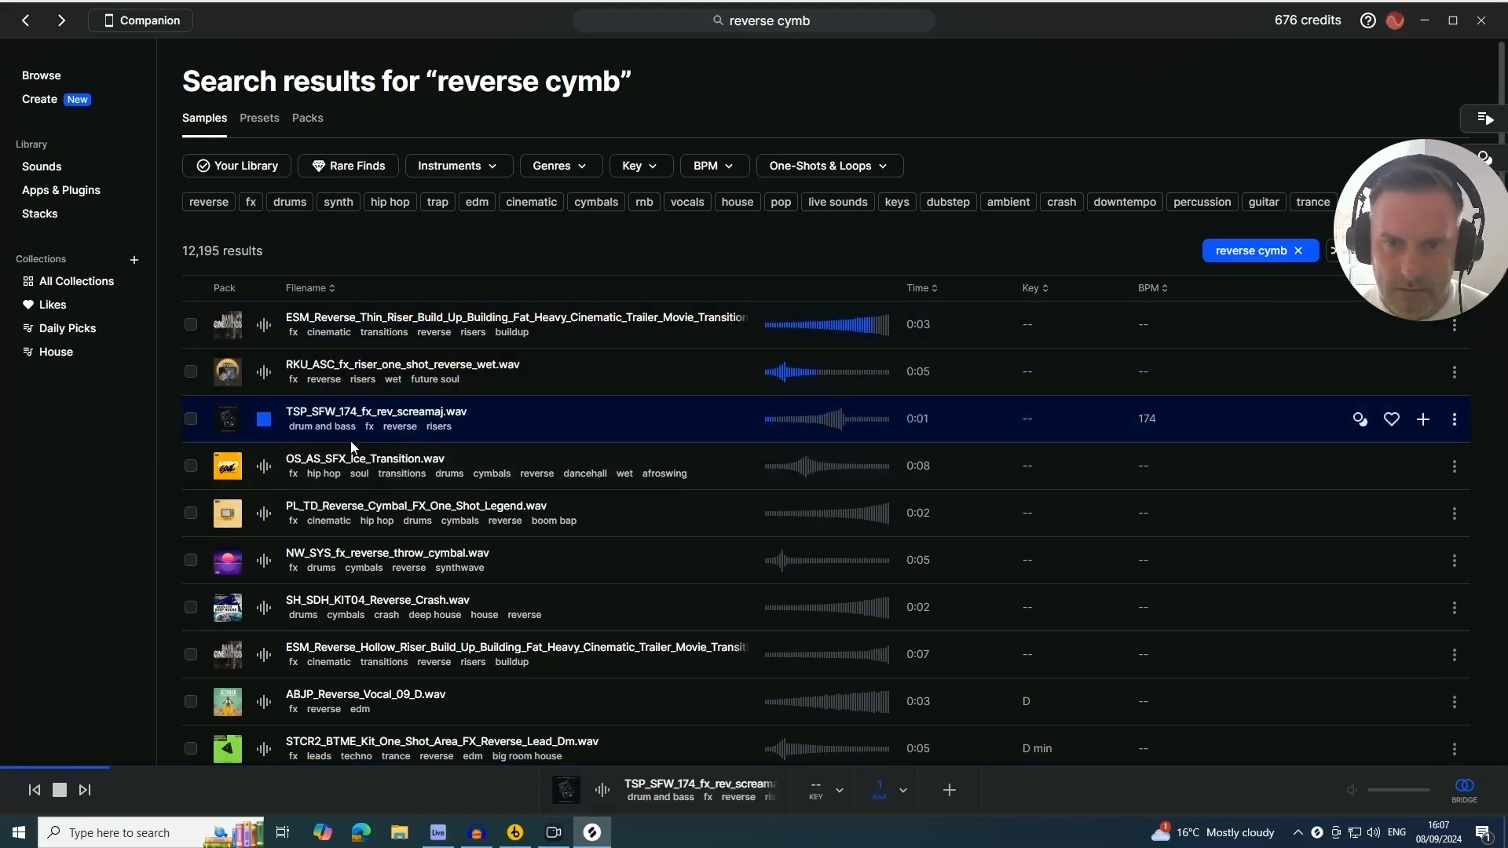
click(264, 468)
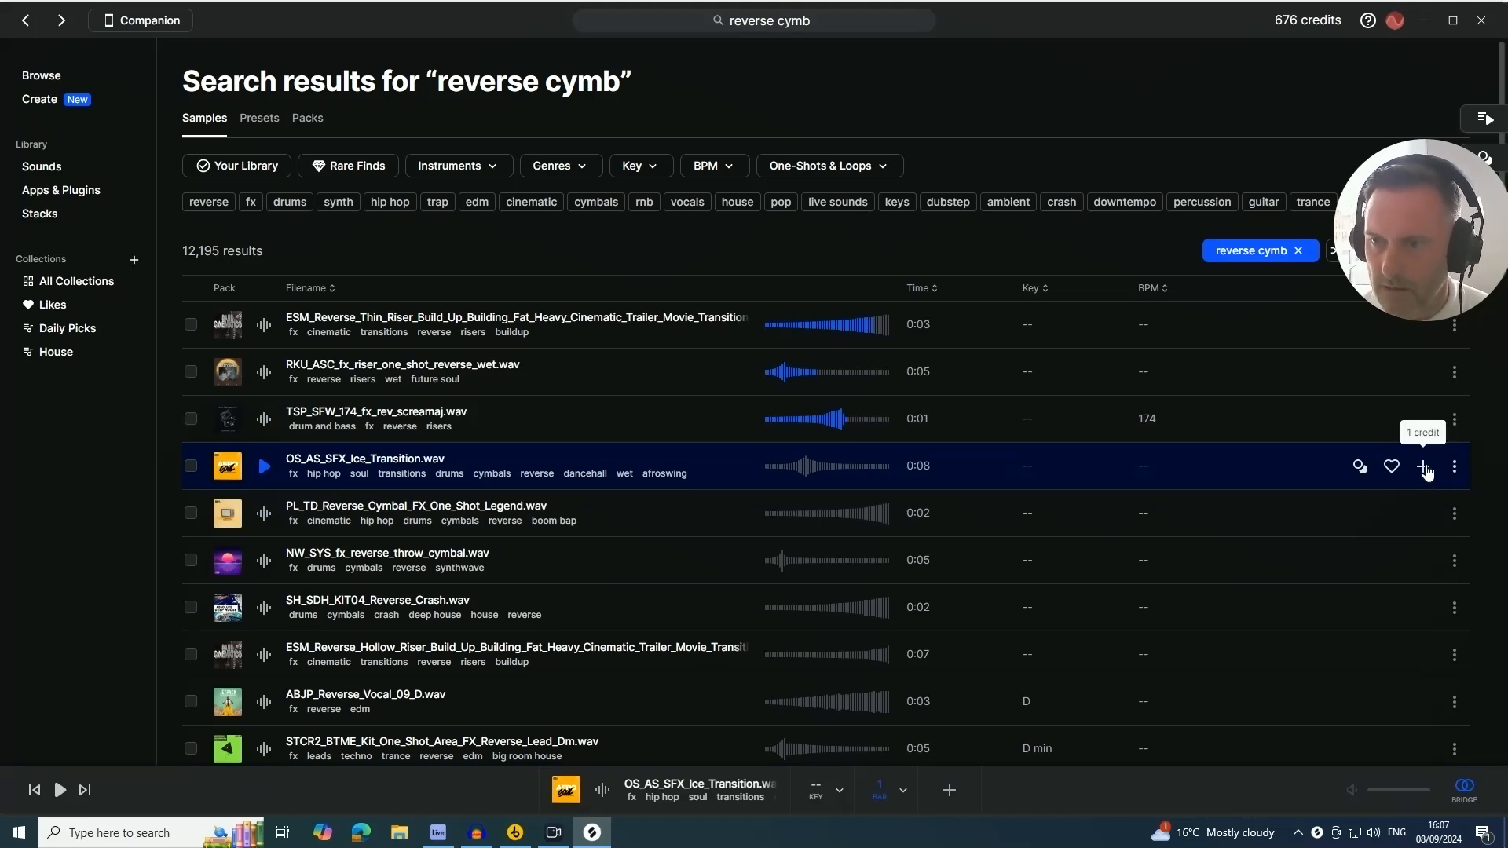
click(1422, 467)
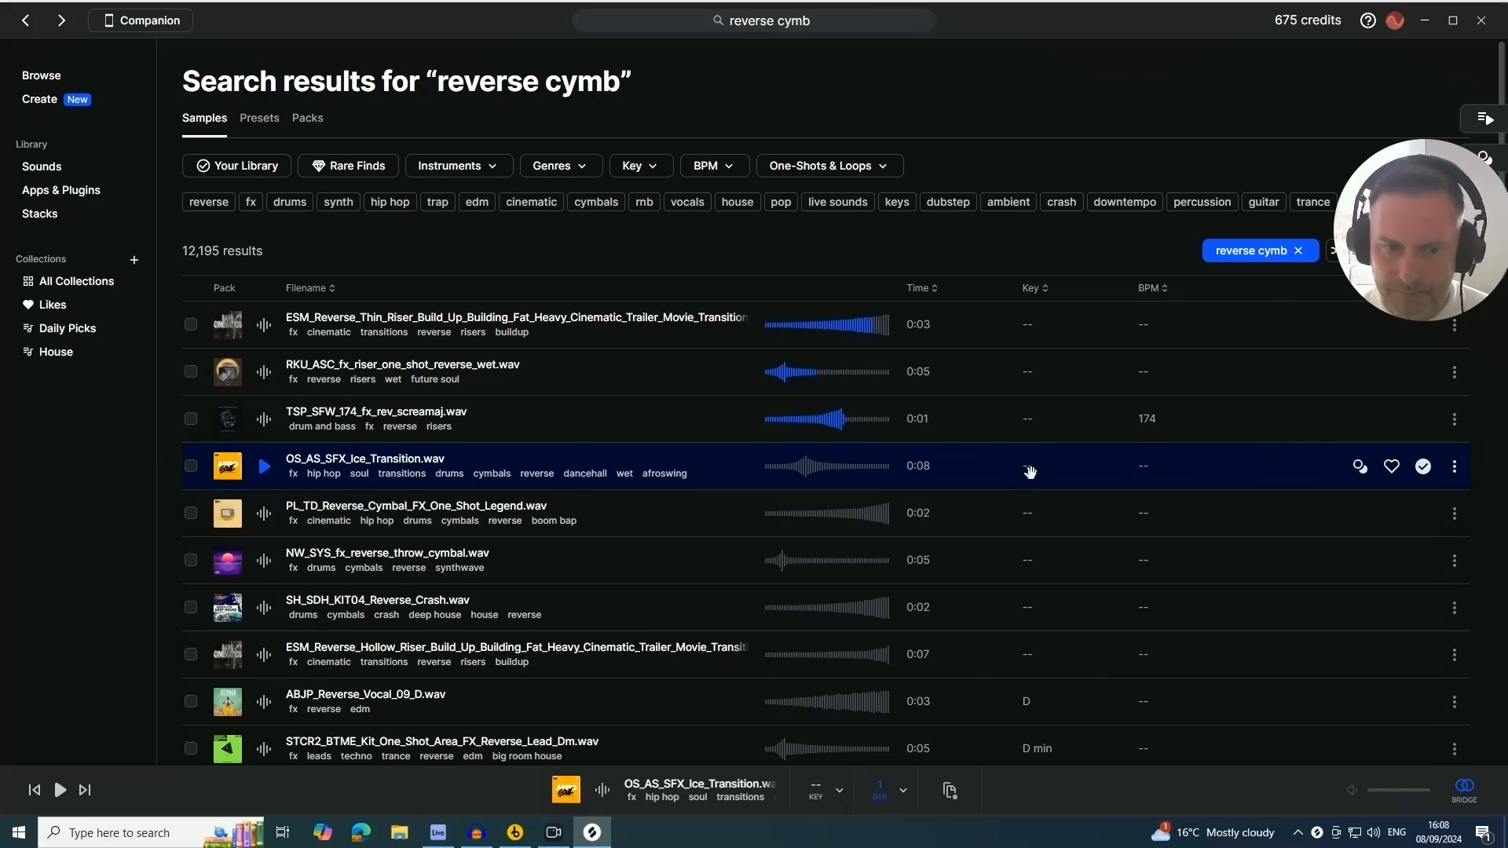
Drop the Ice Transition sample onto a new track at about bar 13 and name the track Rev Cym
drag(1030, 472, 408, 526)
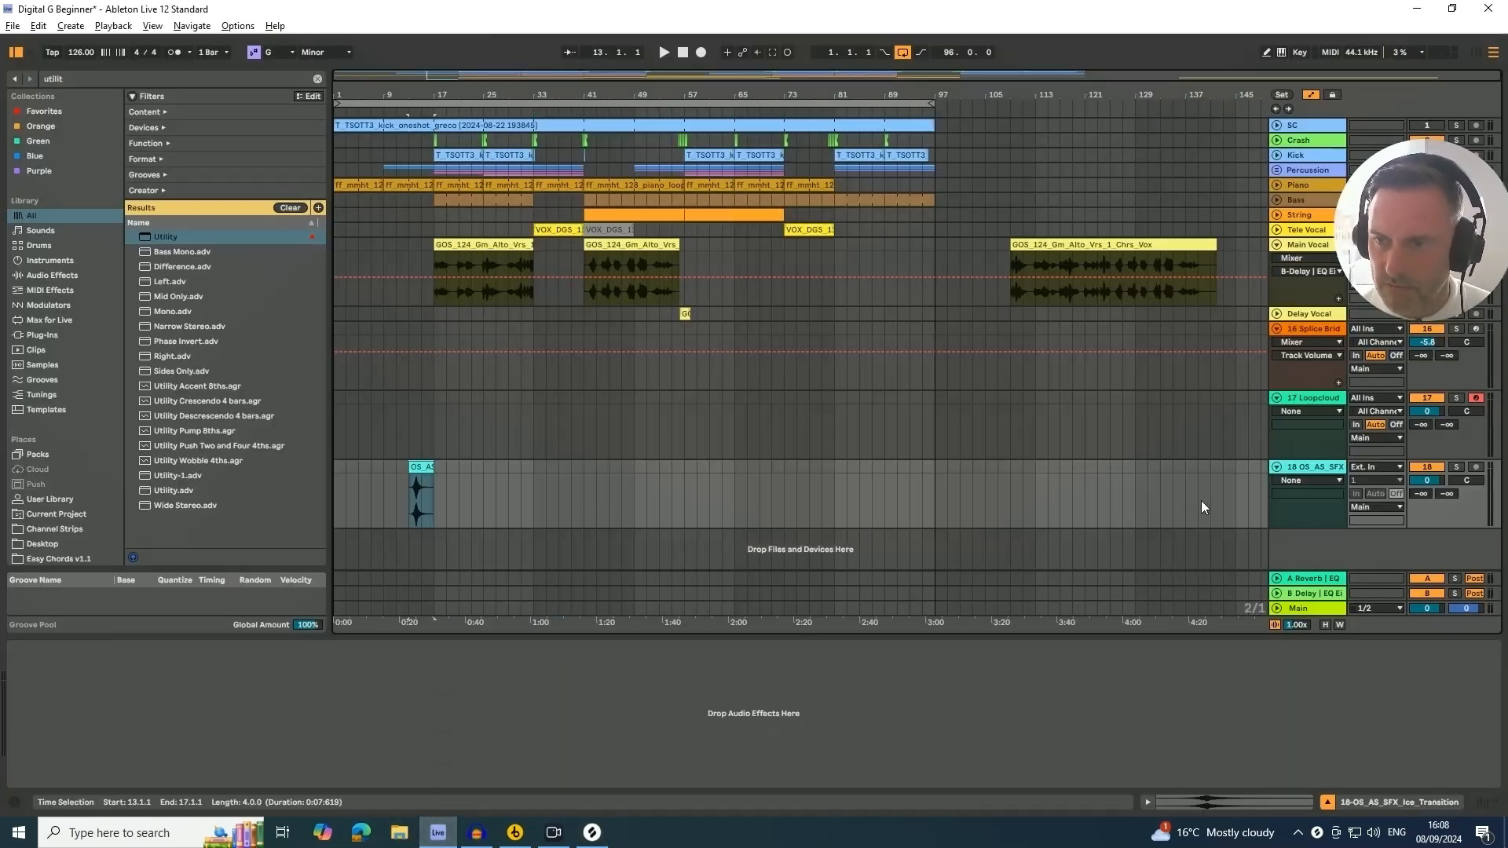
click(1293, 465)
text(Rev Cym)
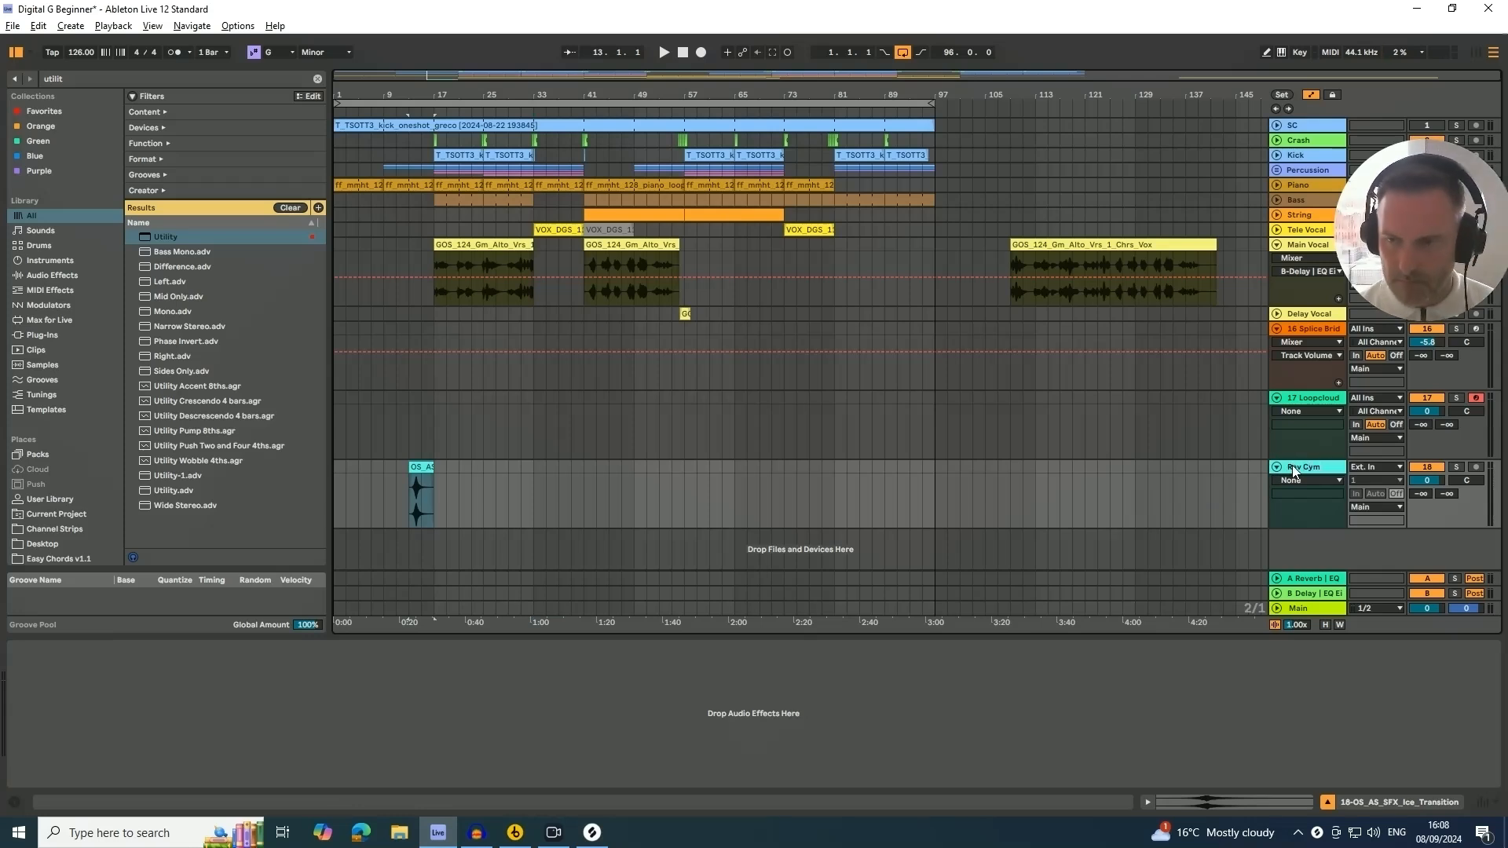
key(Return)
Move the Rev Cym track under Delay Vocal and turn off warping on its clip
drag(1308, 465, 1015, 375)
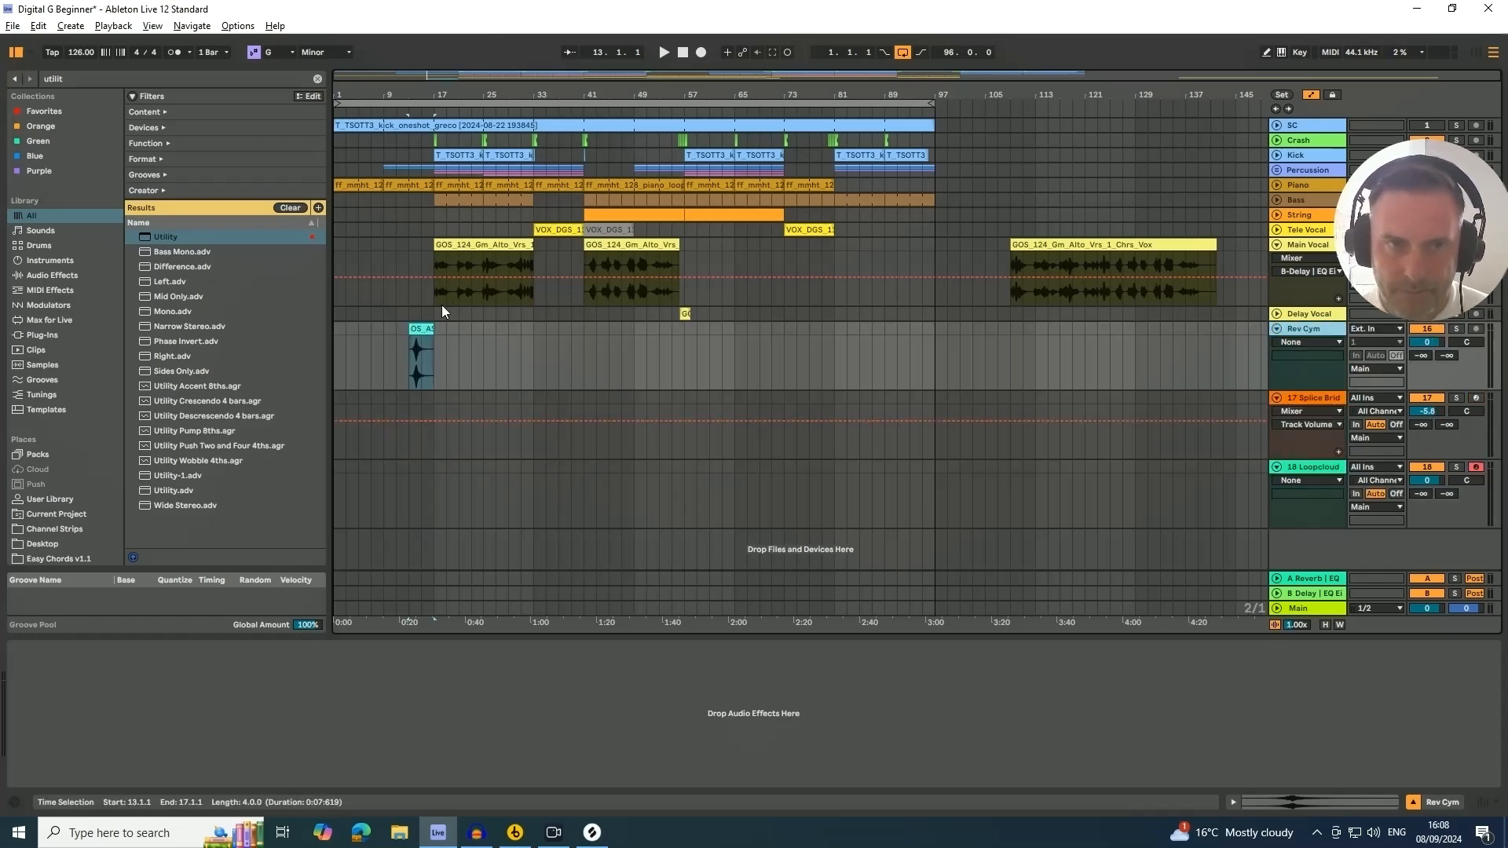
drag(423, 93, 472, 189)
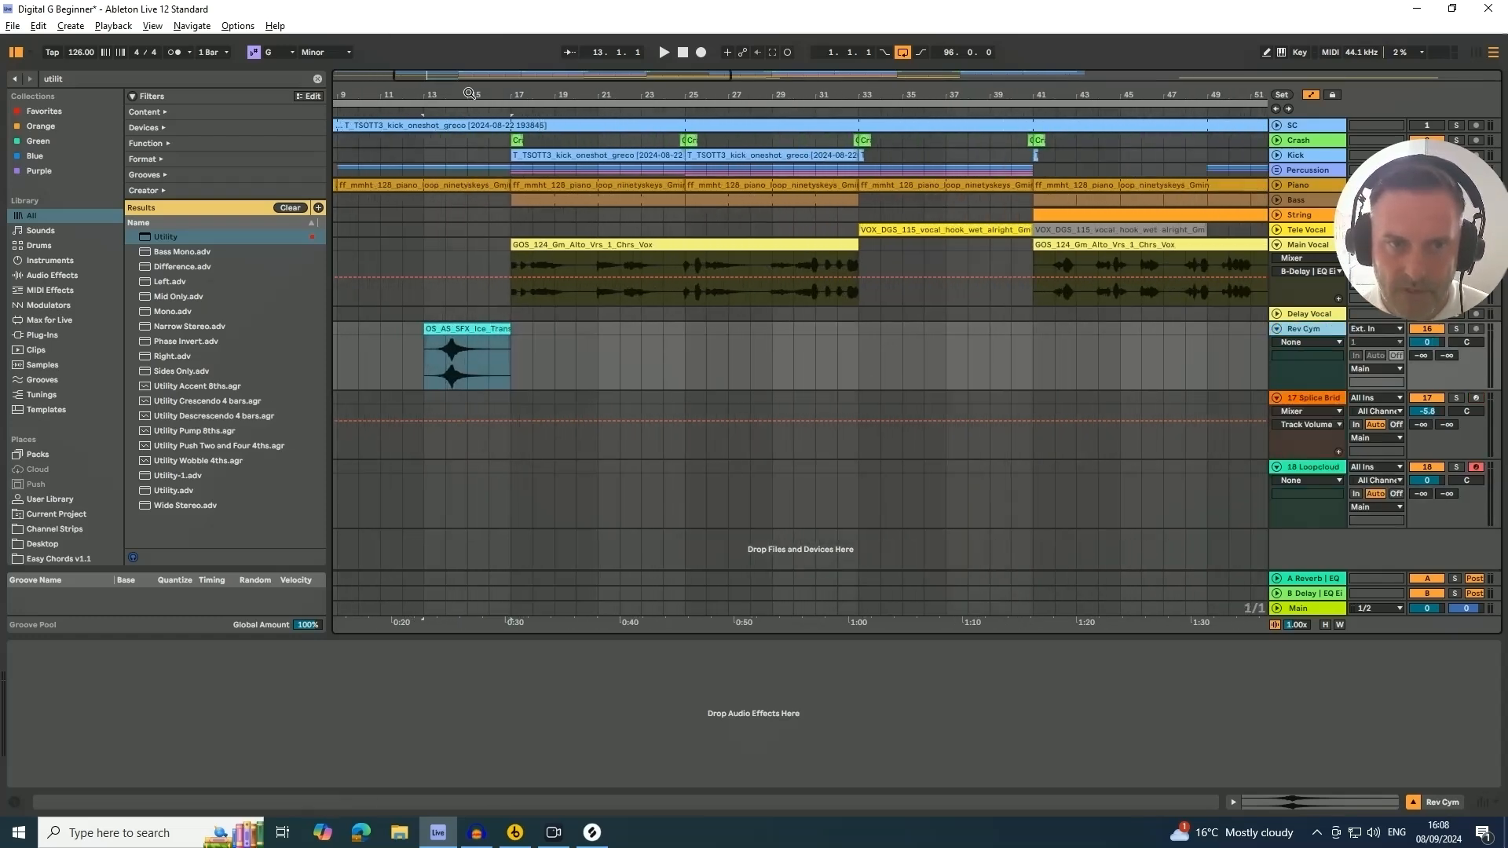
double_click(456, 327)
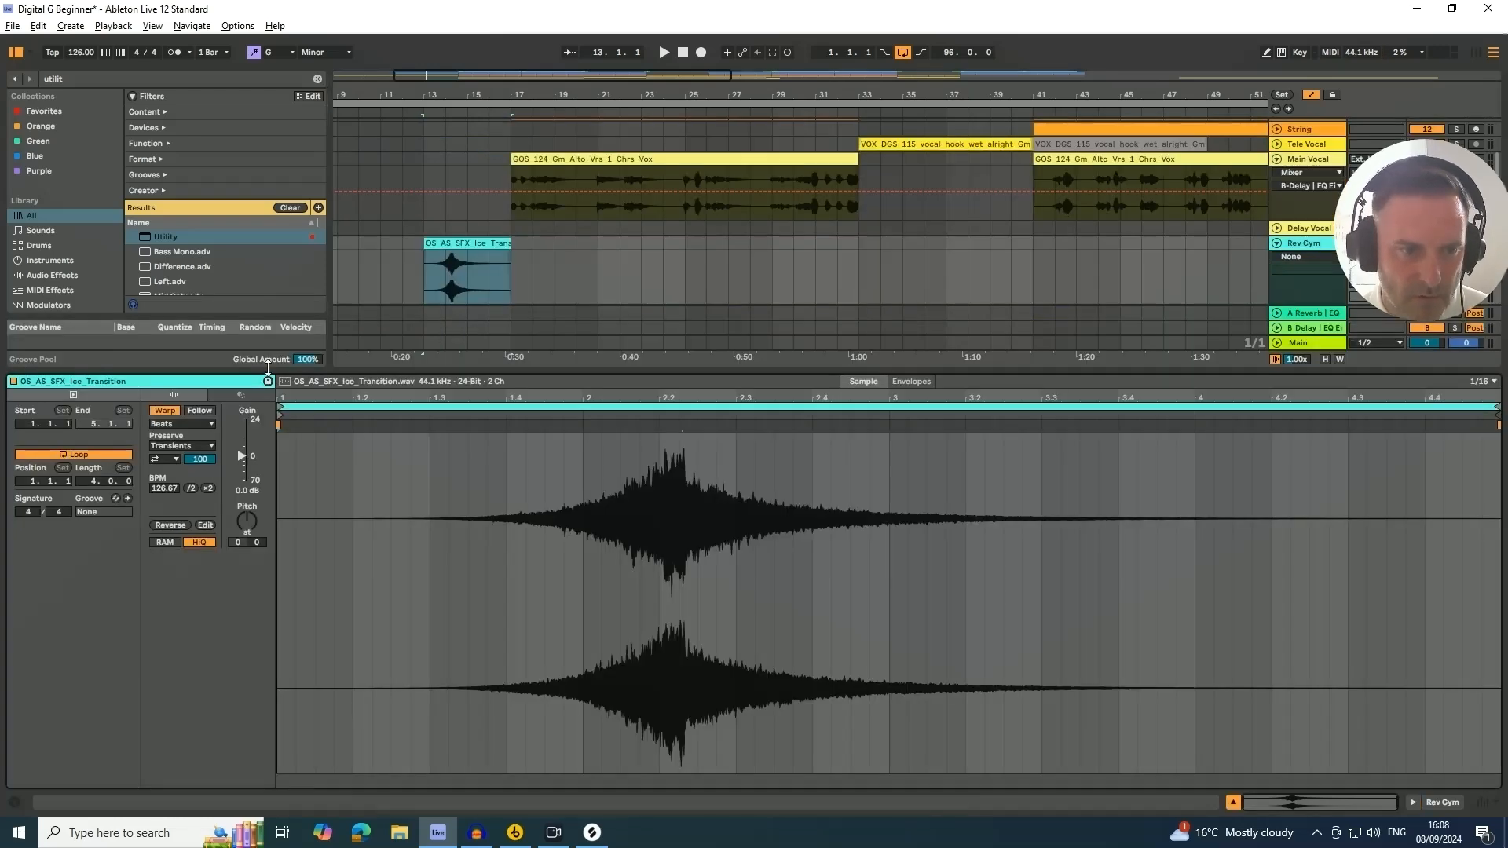
click(163, 412)
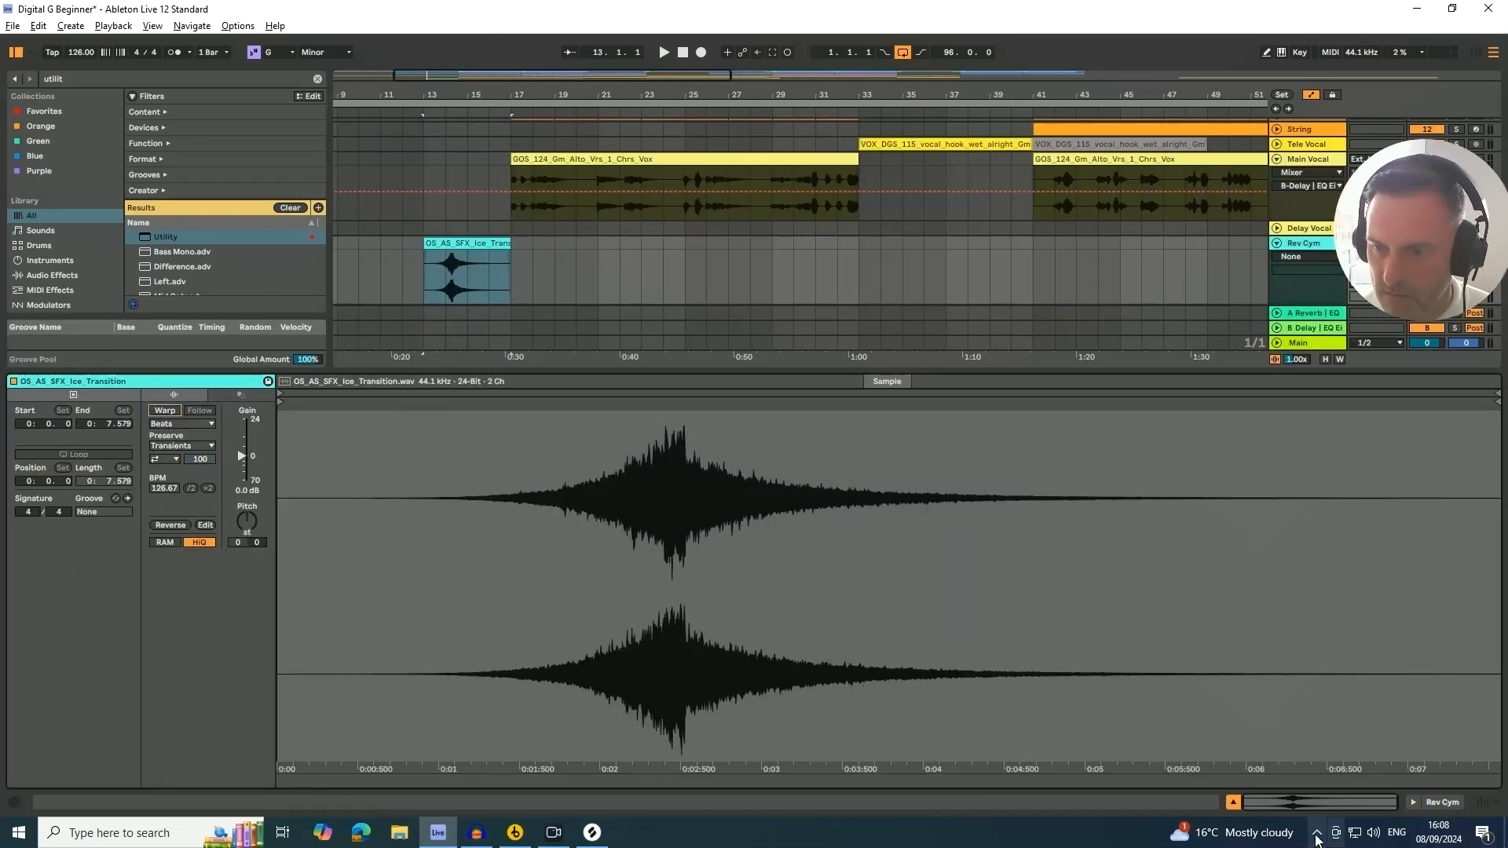
Move the reverse cymbal clip so it starts at about bar 7.3
click(1234, 803)
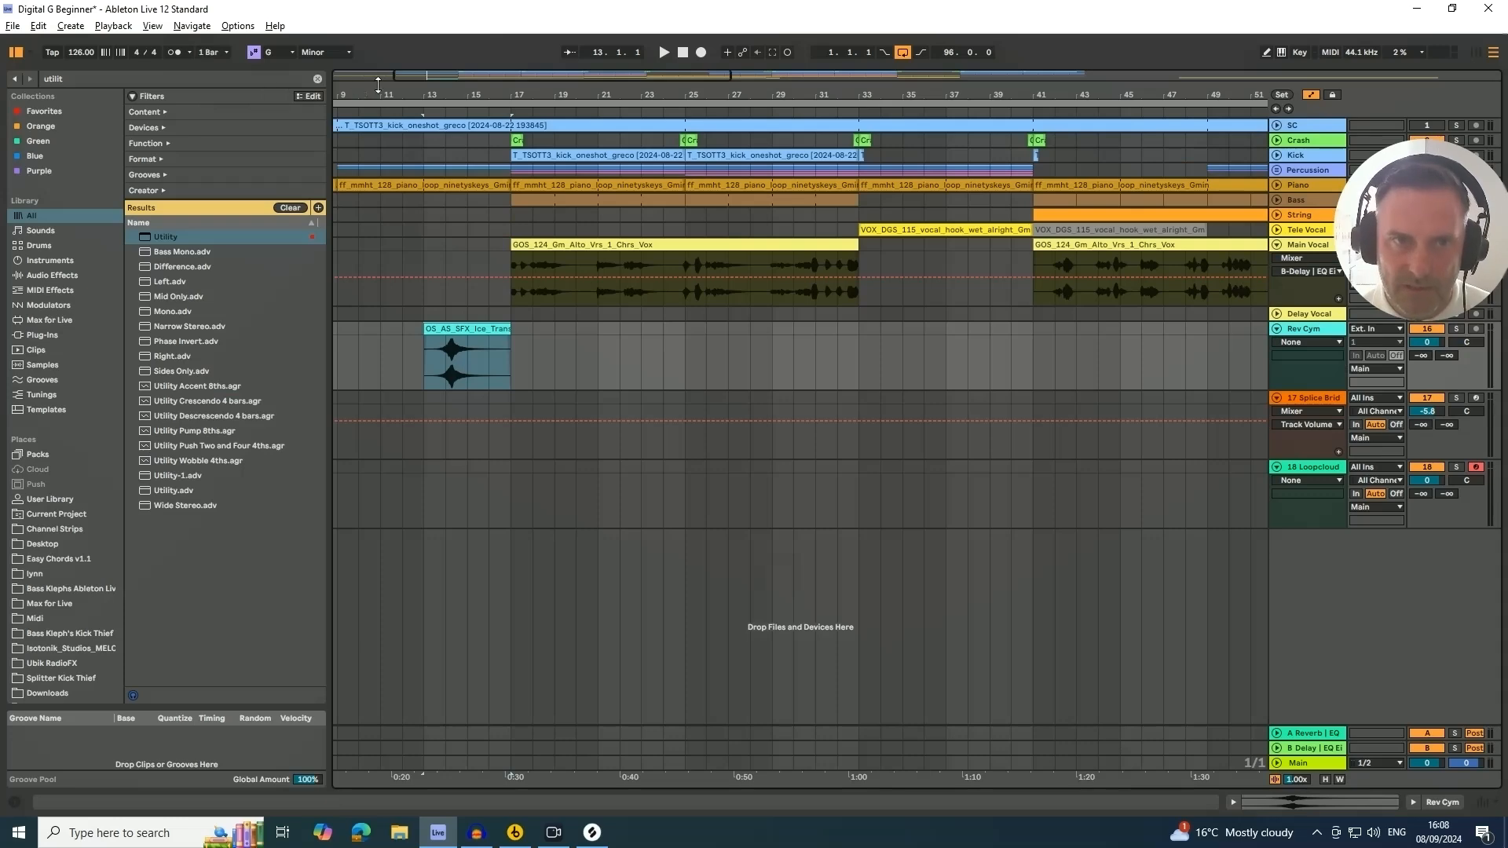
drag(403, 92, 461, 144)
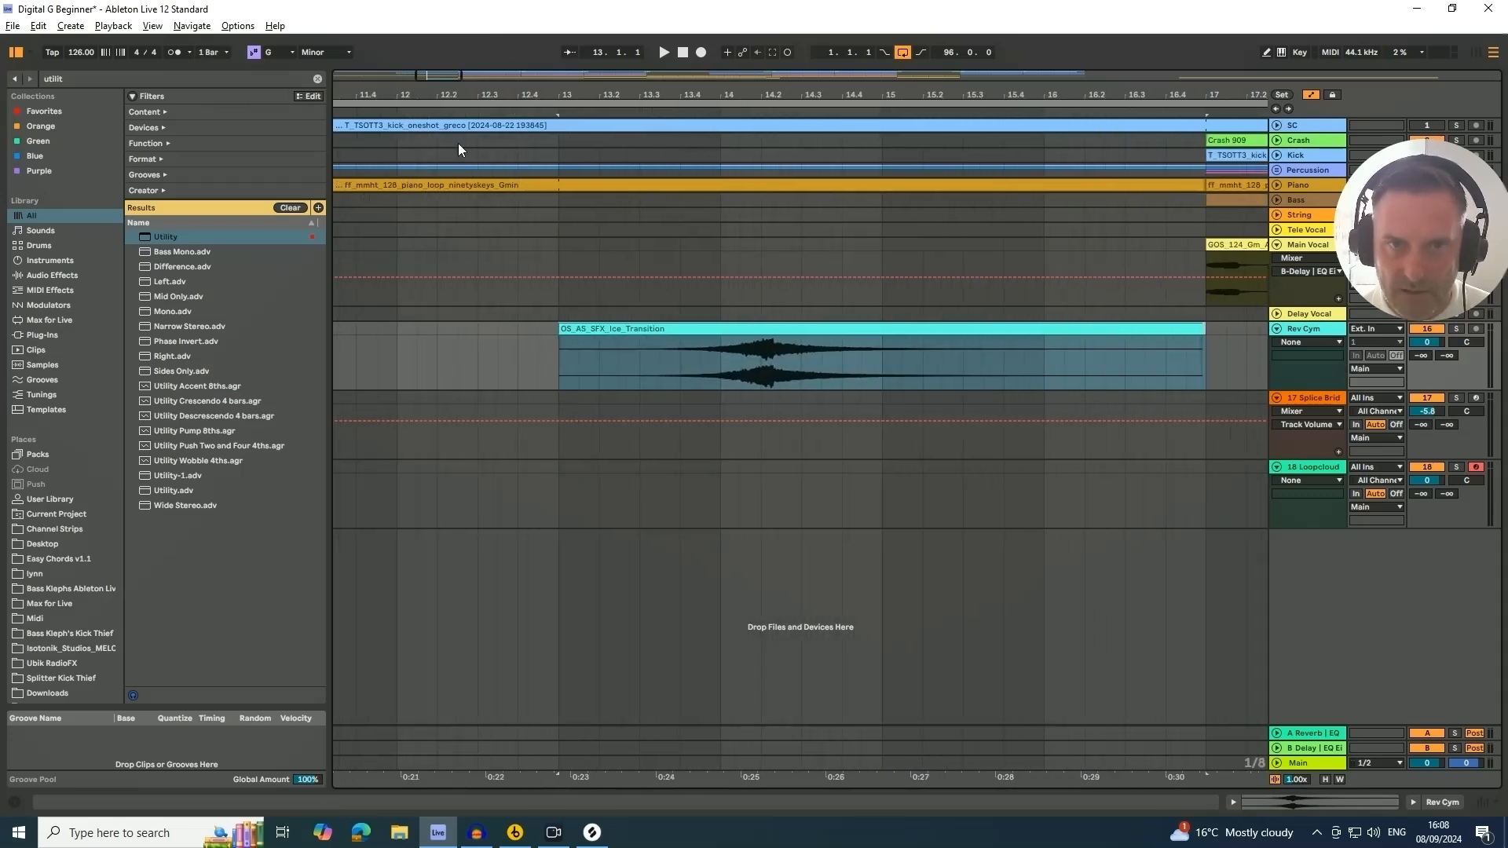
click(693, 331)
drag(693, 330, 575, 347)
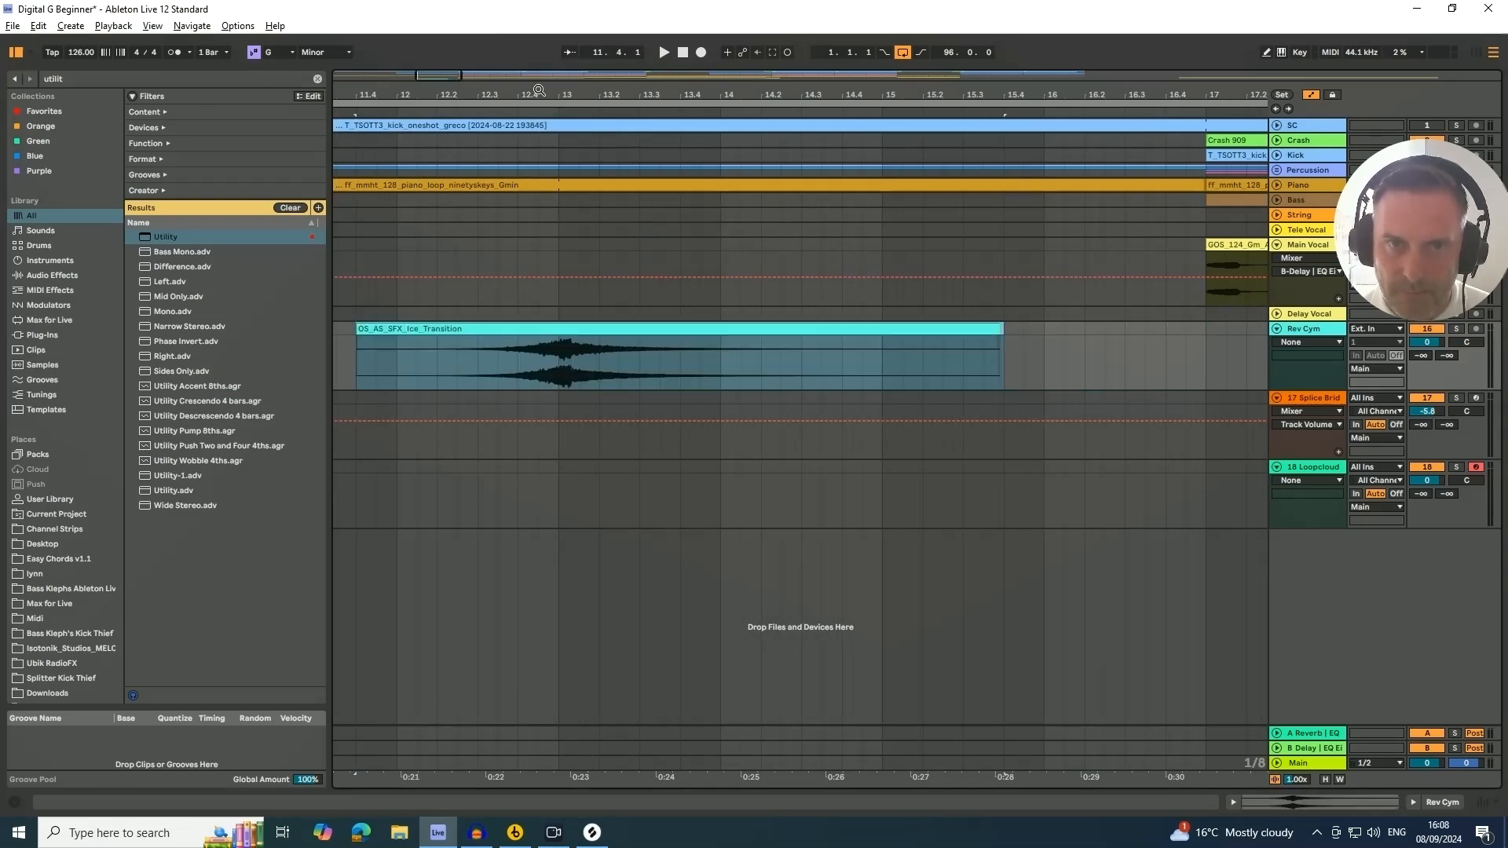
drag(639, 94, 639, 36)
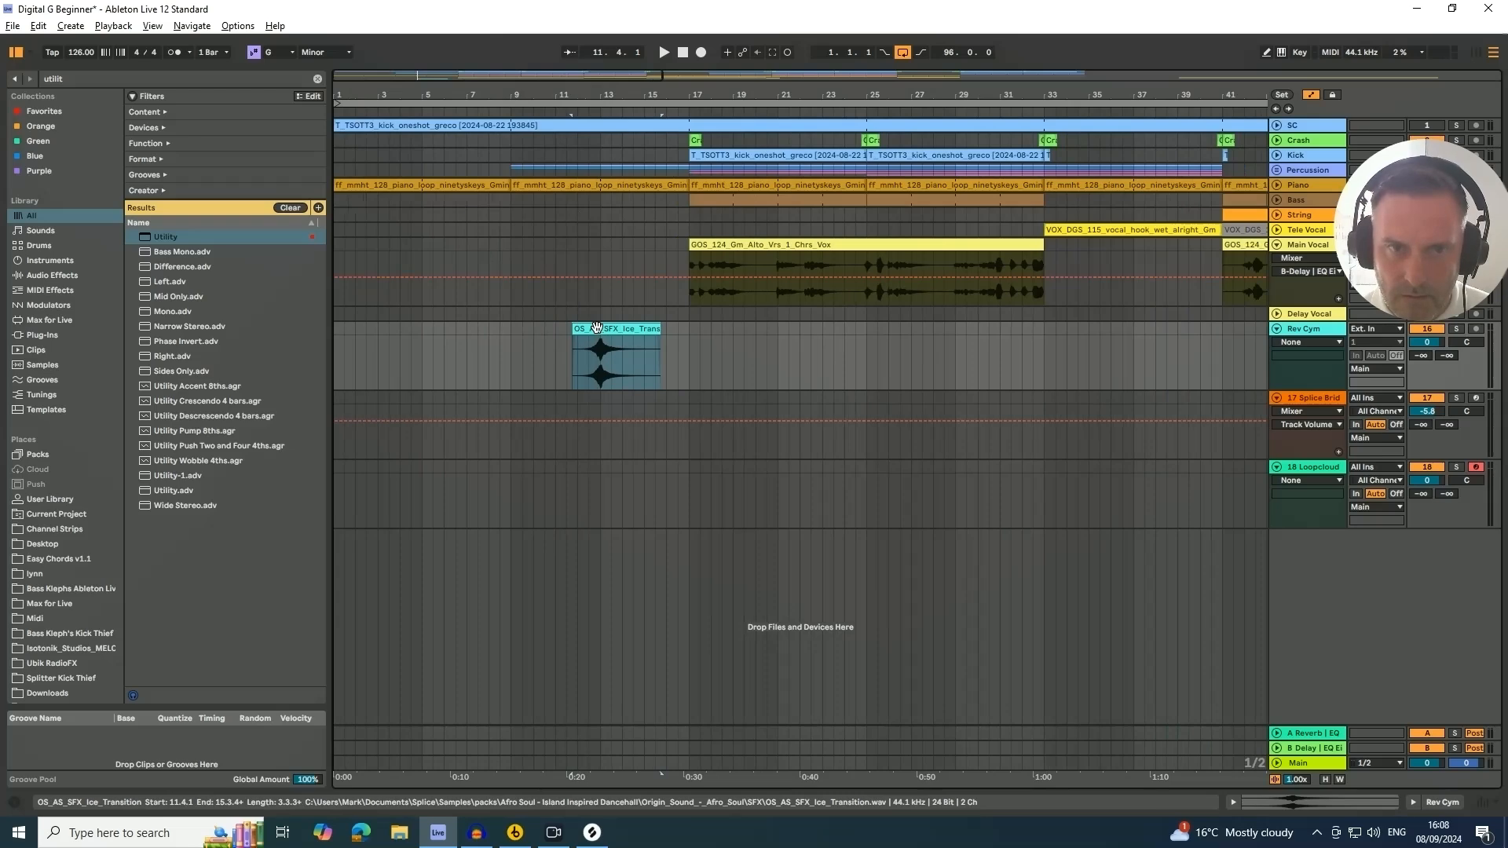
drag(596, 327, 504, 348)
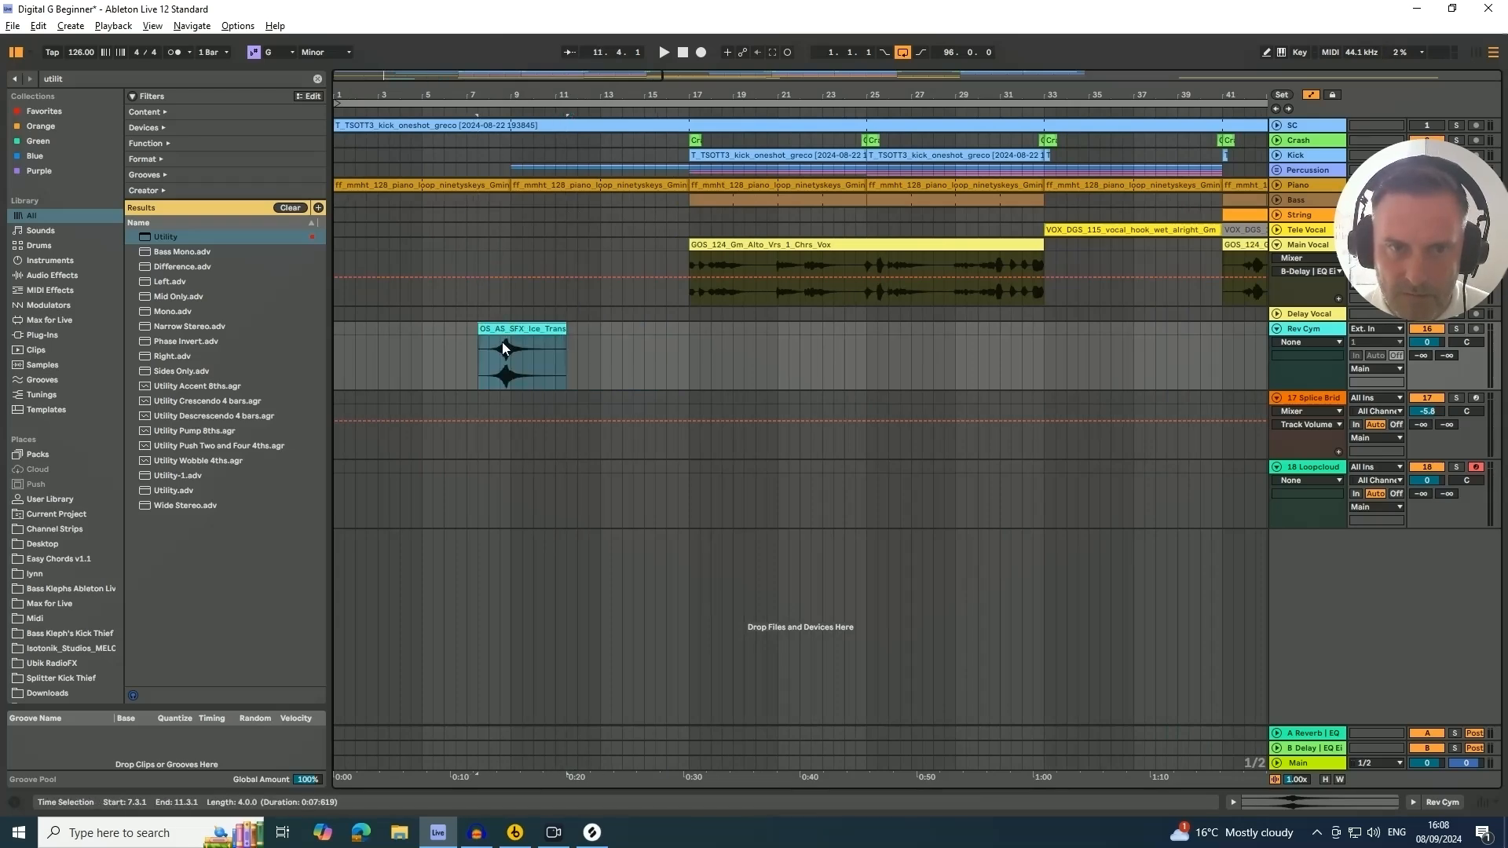
drag(517, 91, 490, 141)
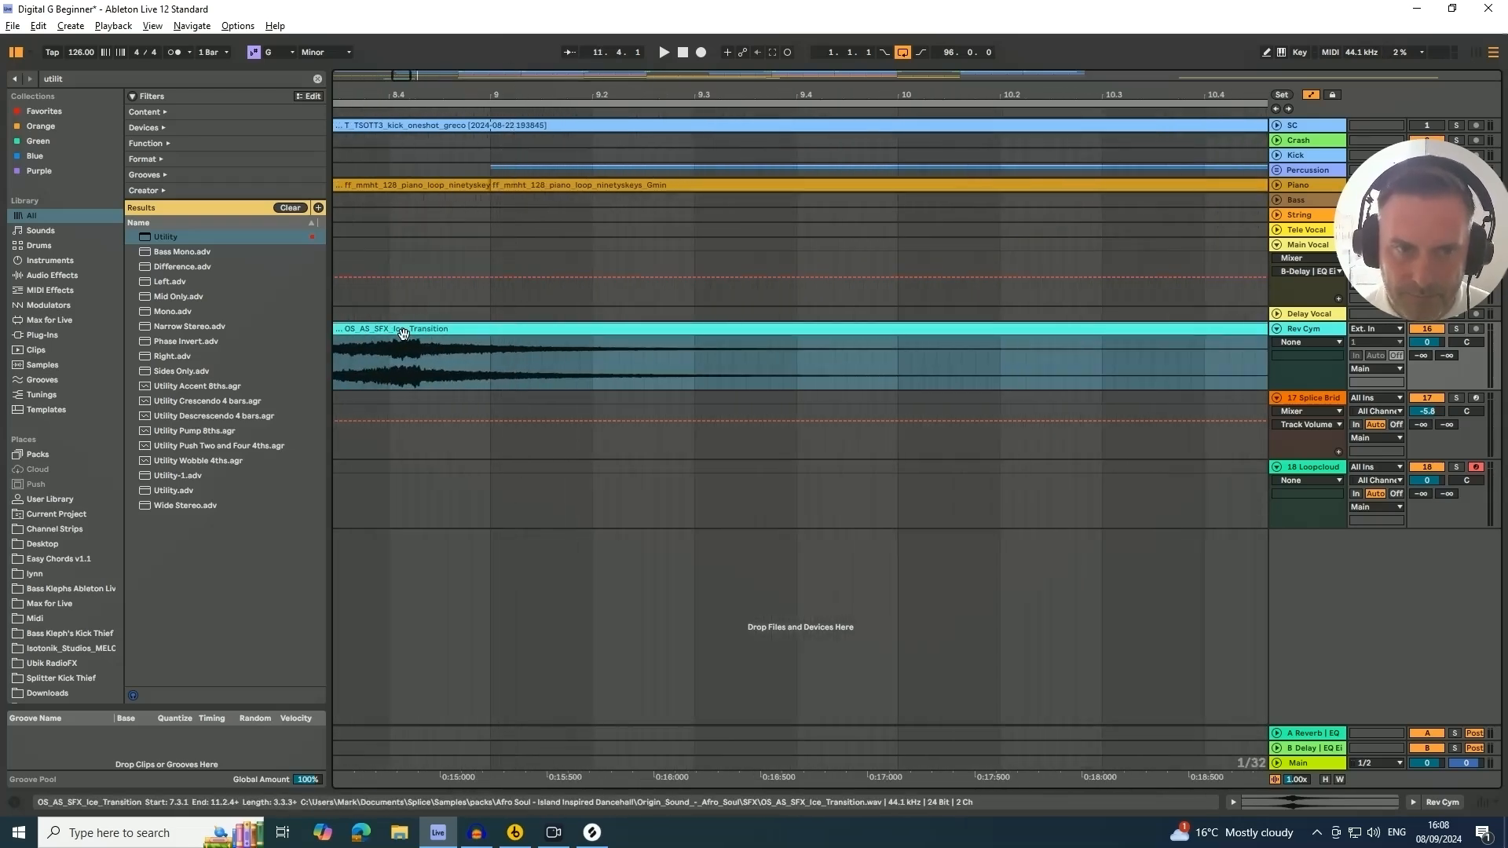
drag(415, 331, 479, 328)
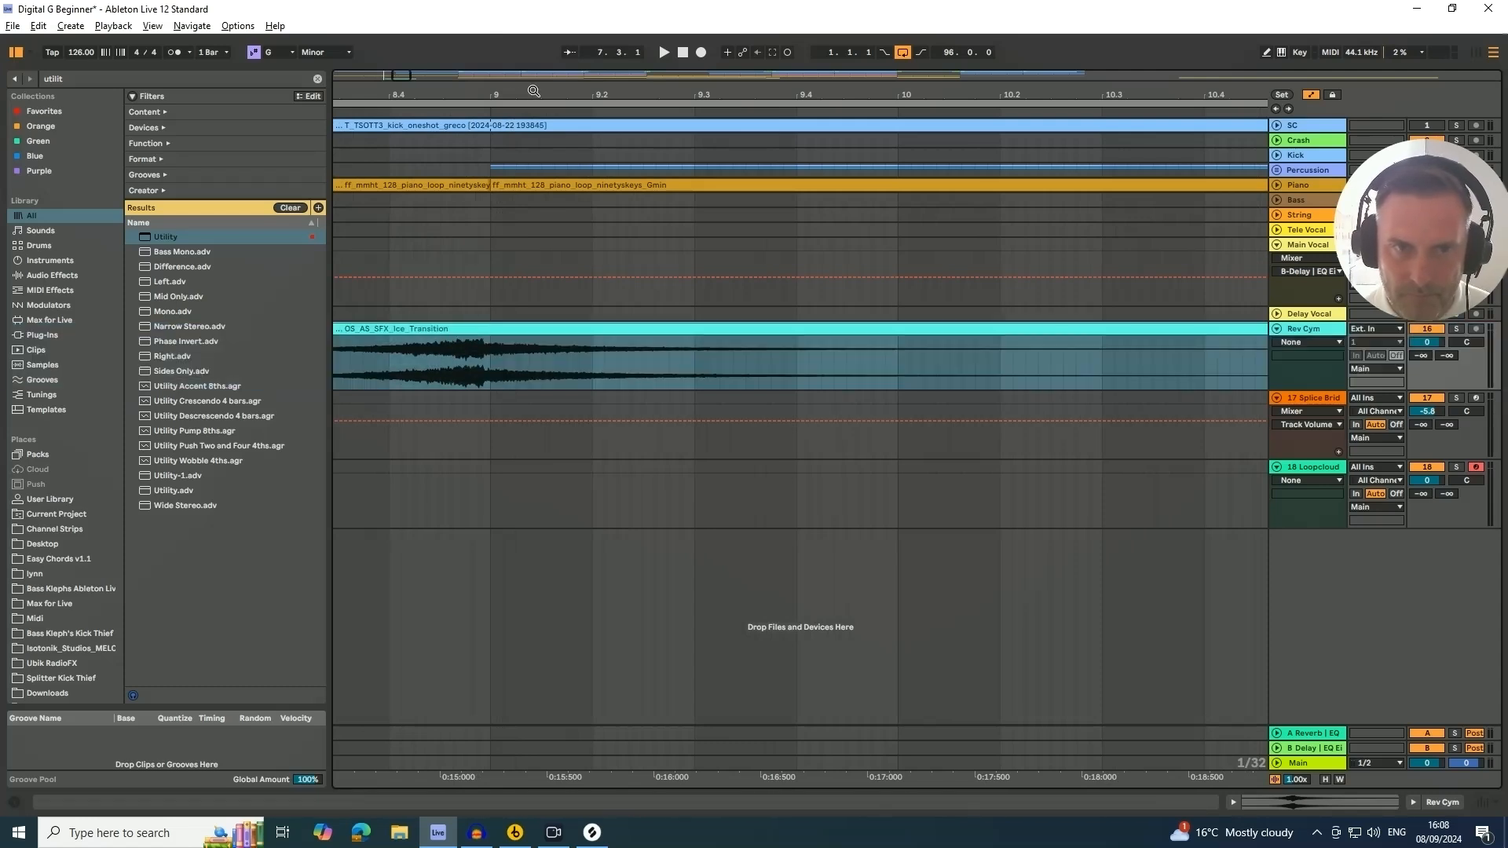
drag(485, 98, 499, 332)
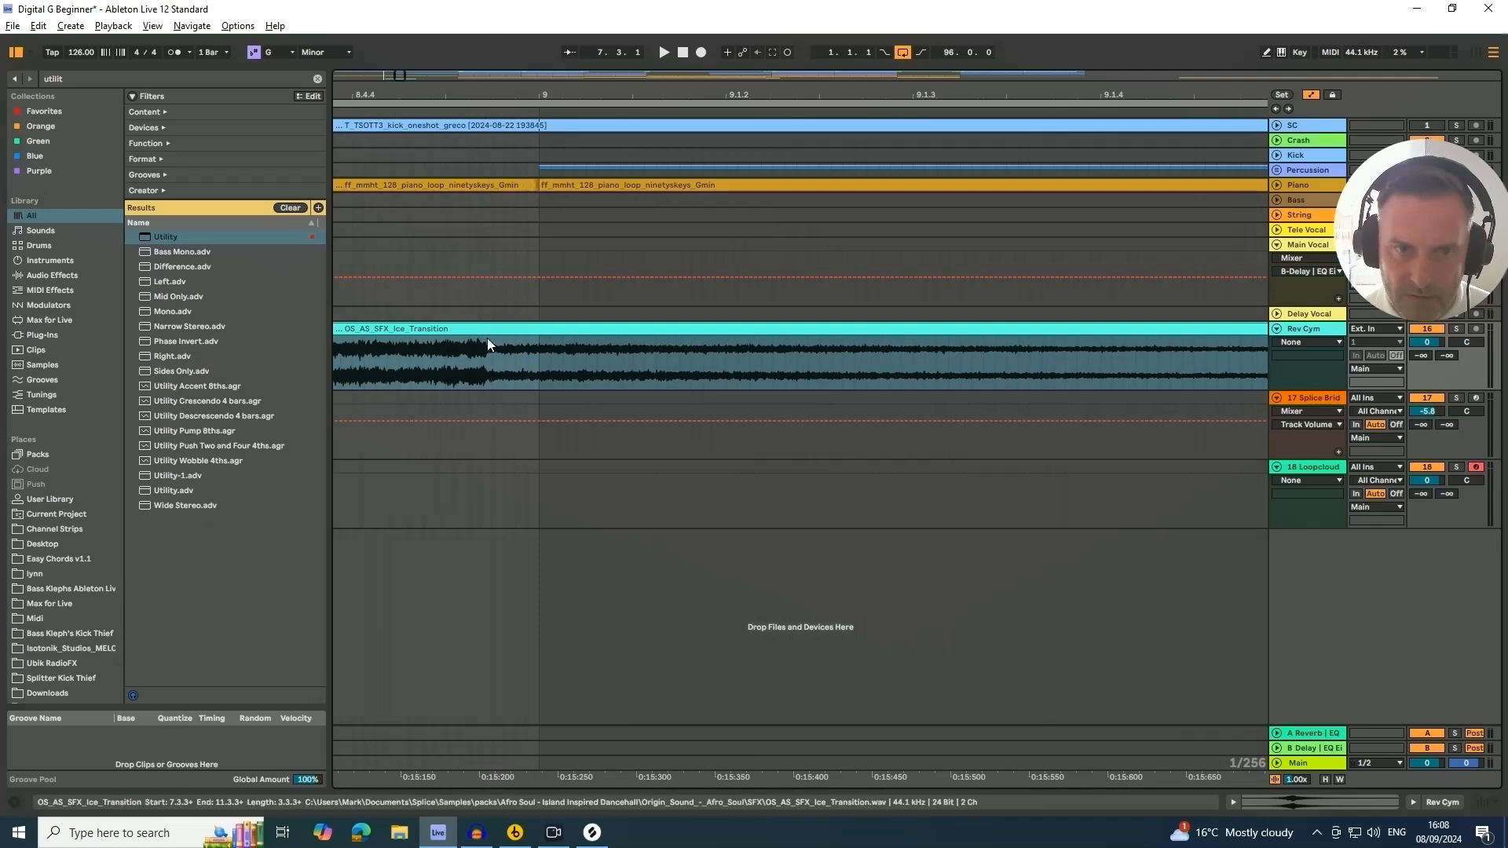
drag(486, 338, 534, 330)
drag(515, 99, 552, 329)
click(554, 330)
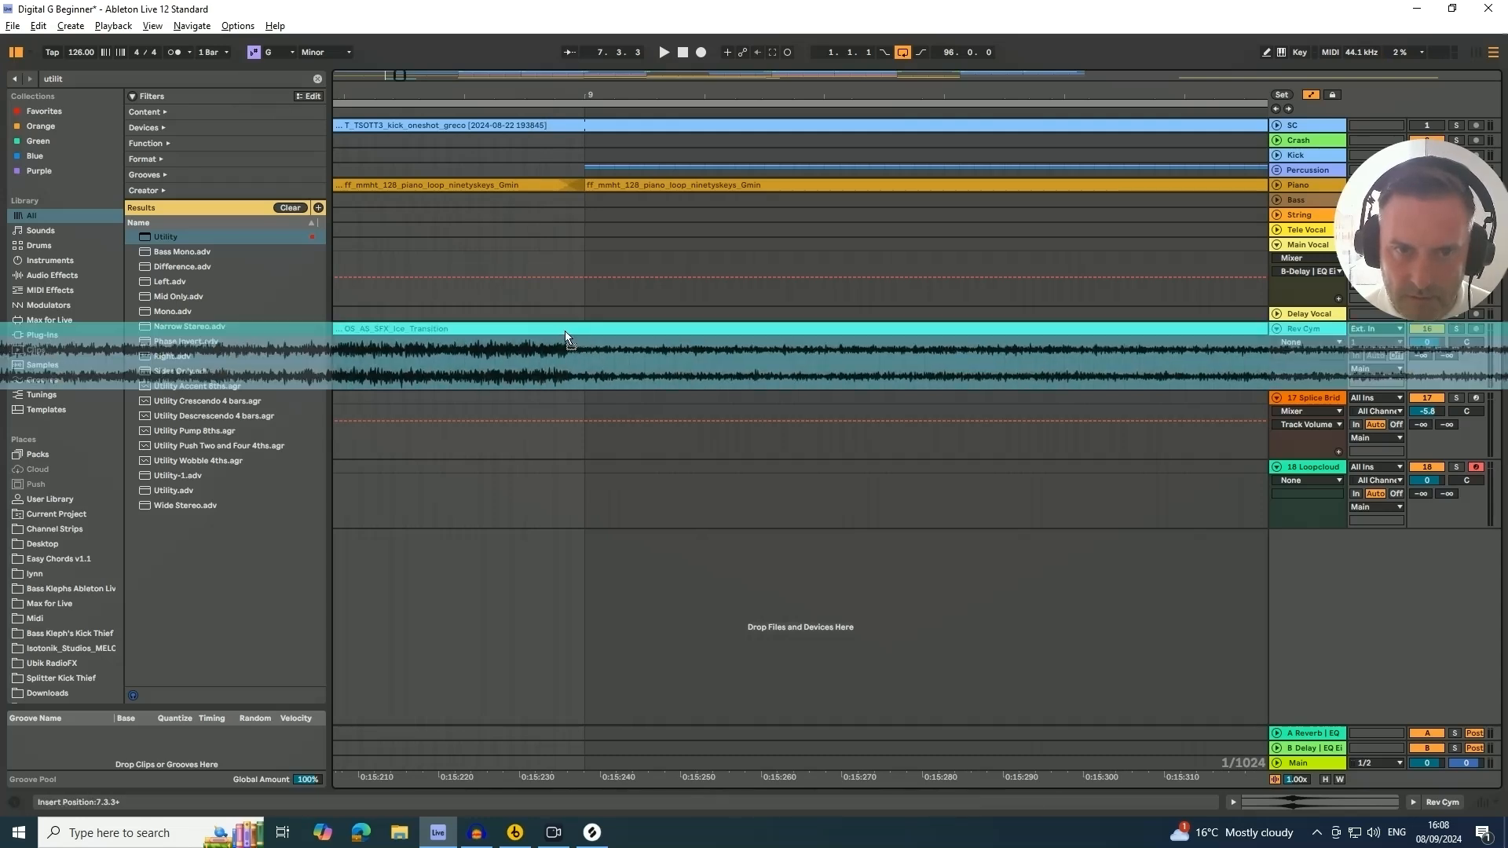
Select from the cymbal clip's start to bar 12.1.1 and consolidate it into a single clip
mouse_move(544, 99)
mouse_down()
mouse_move(568, 4)
mouse_move(573, 95)
mouse_up()
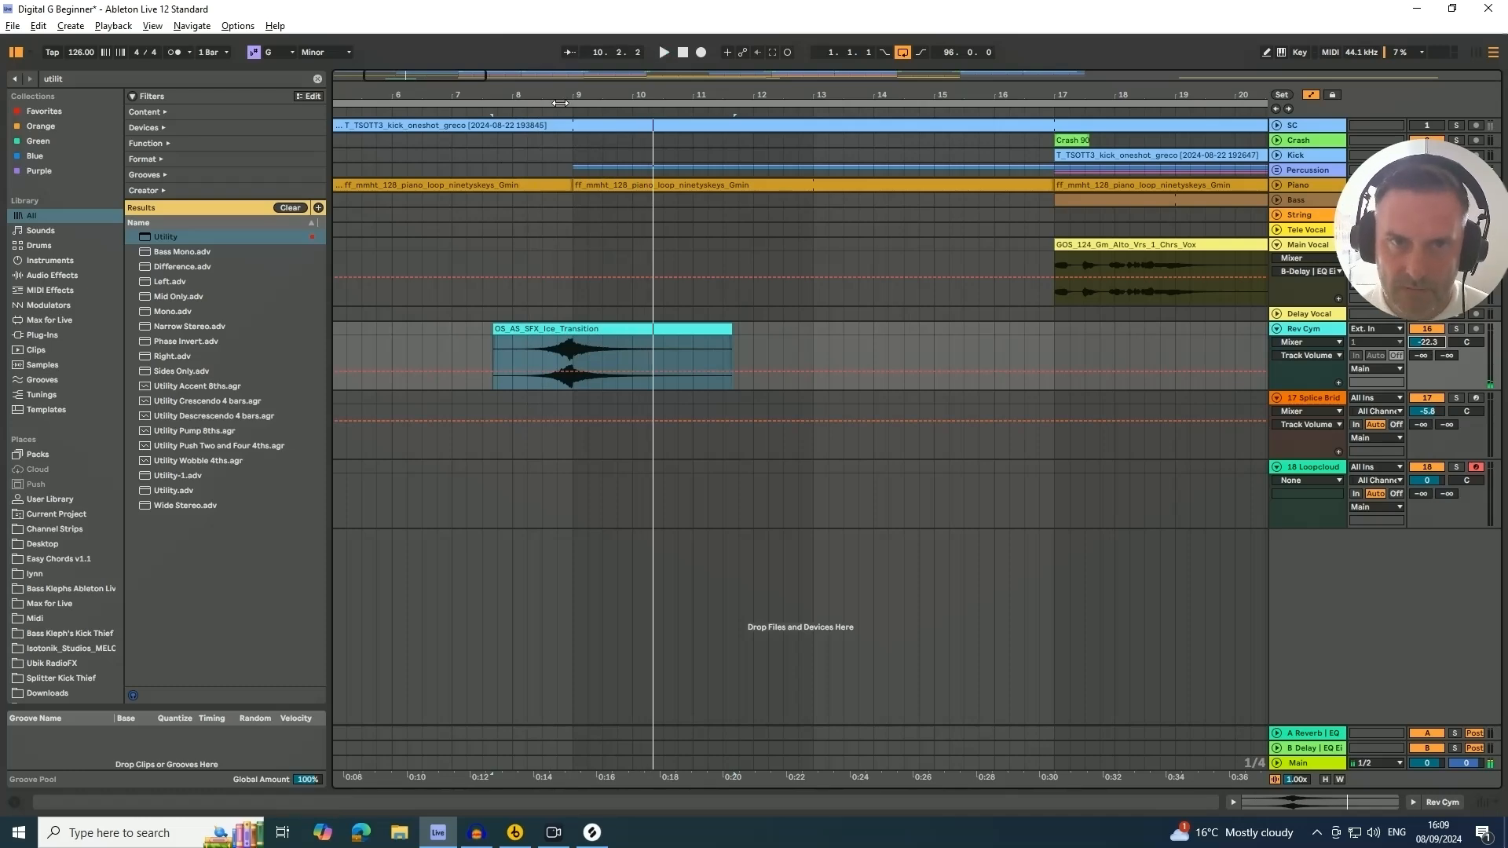
drag(550, 95, 550, 47)
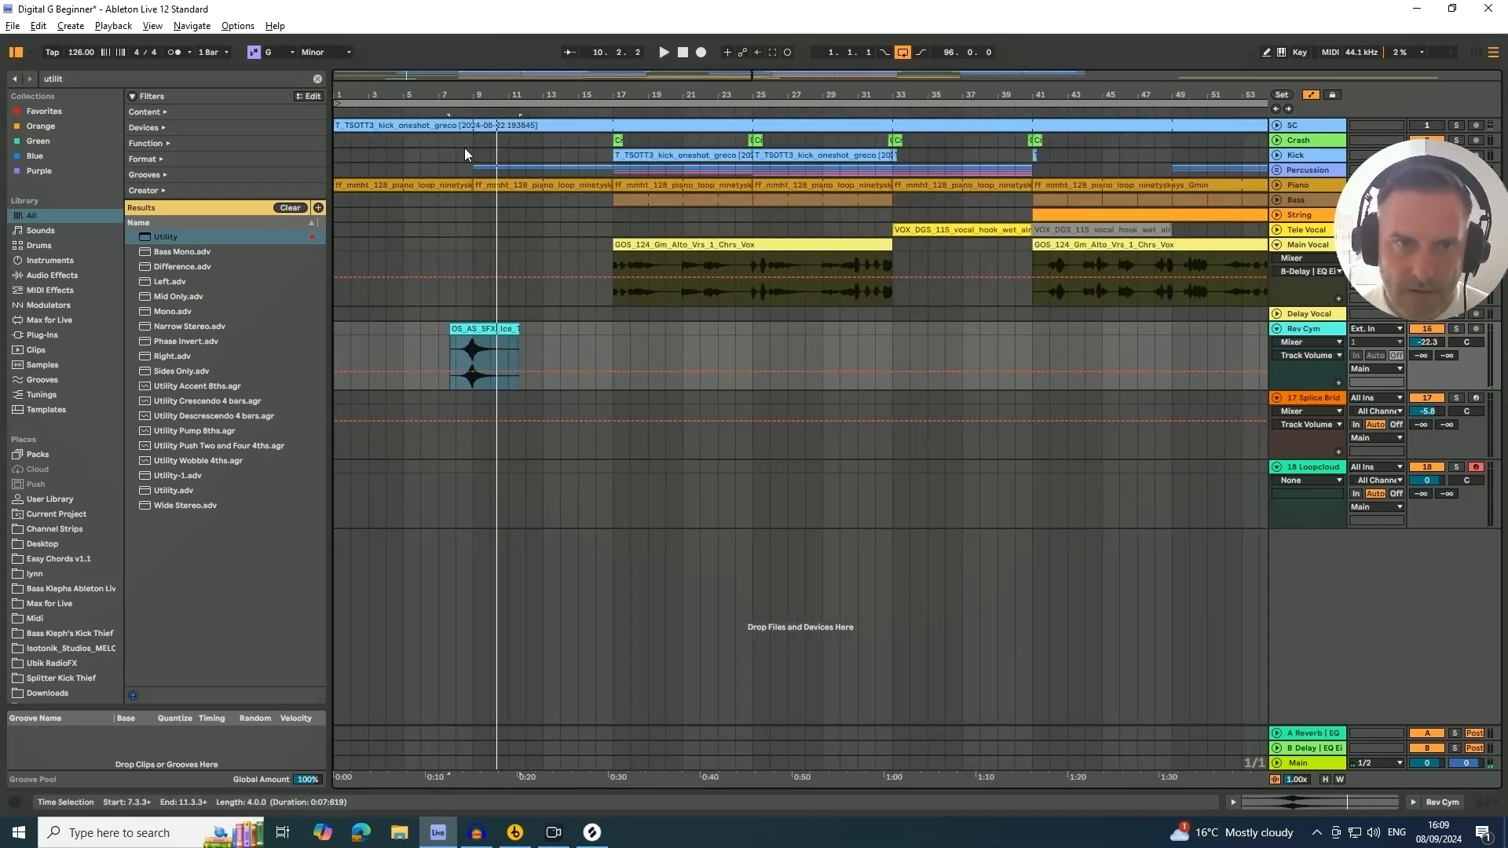
drag(476, 97, 476, 165)
click(687, 328)
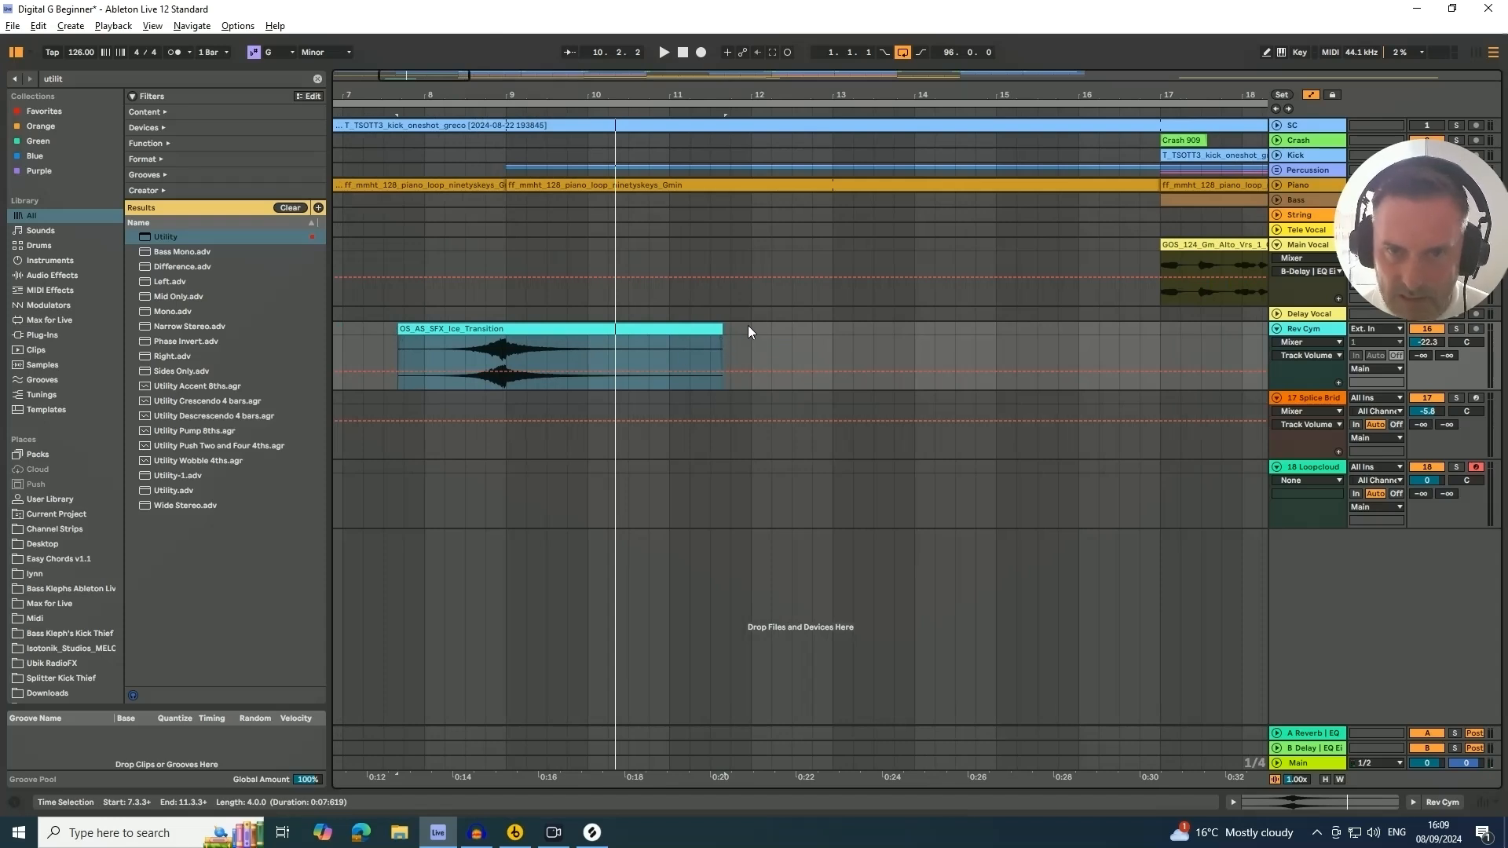
drag(748, 330, 403, 332)
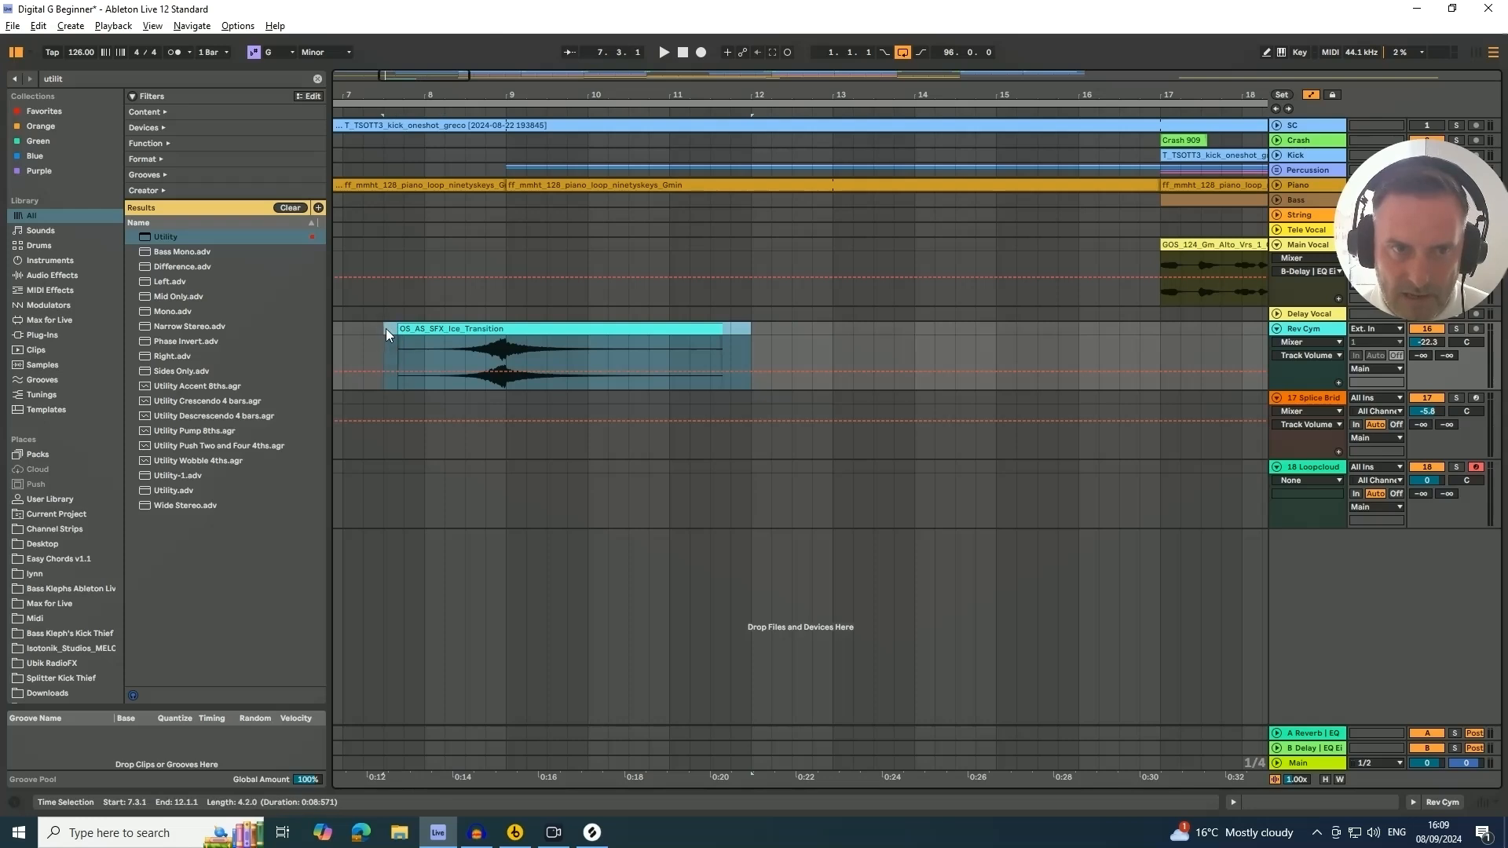
mouse_move(385, 328)
mouse_down()
mouse_move(404, 327)
mouse_move(386, 327)
mouse_up()
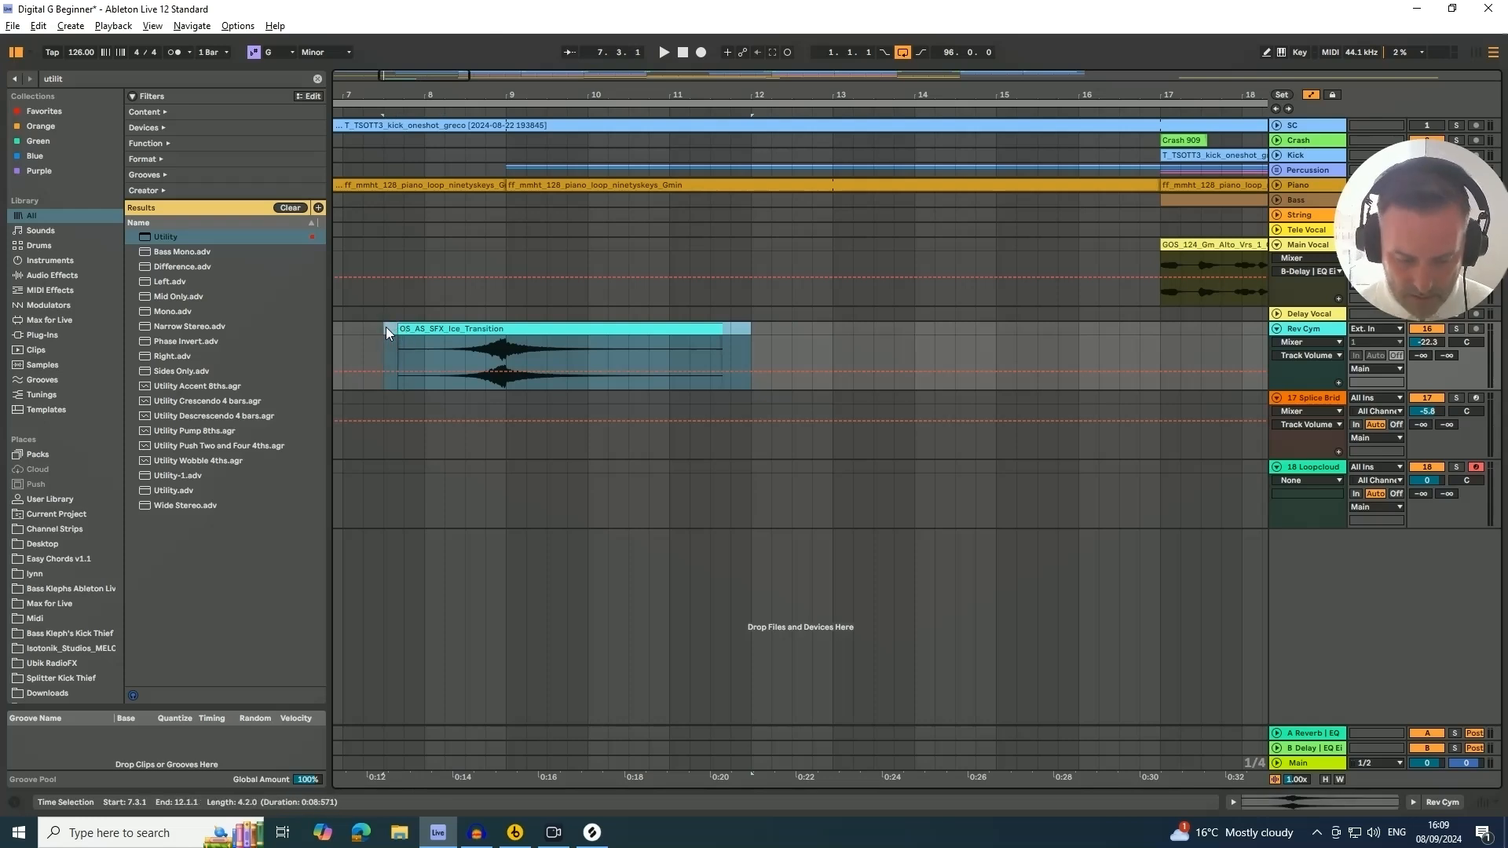
key(ctrl+j)
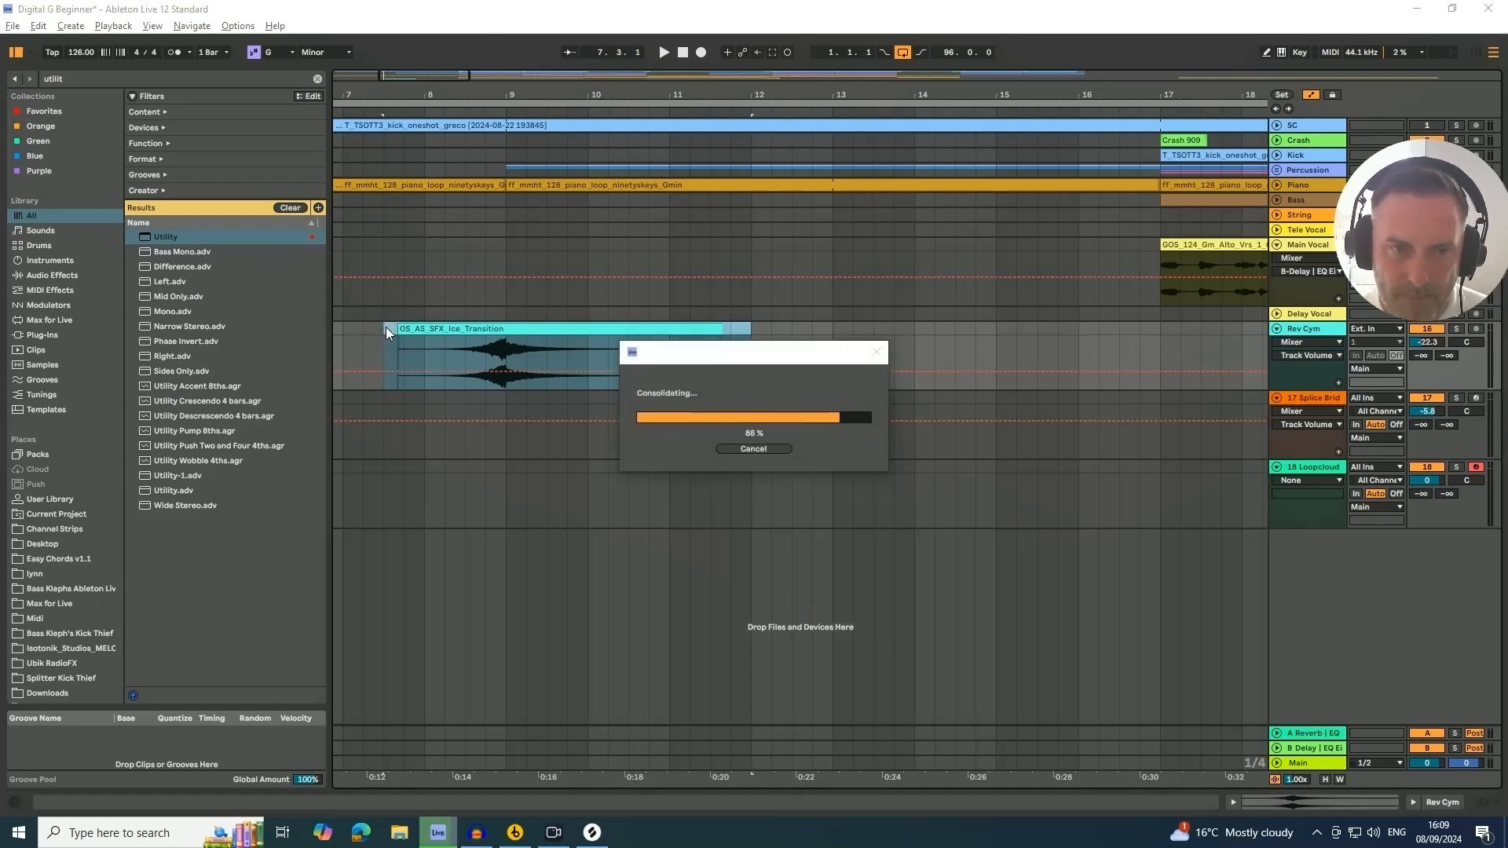
Copy the consolidated cymbal clip to bars 13.3 and 31.3 on the Rev Cym track
drag(400, 331, 902, 366)
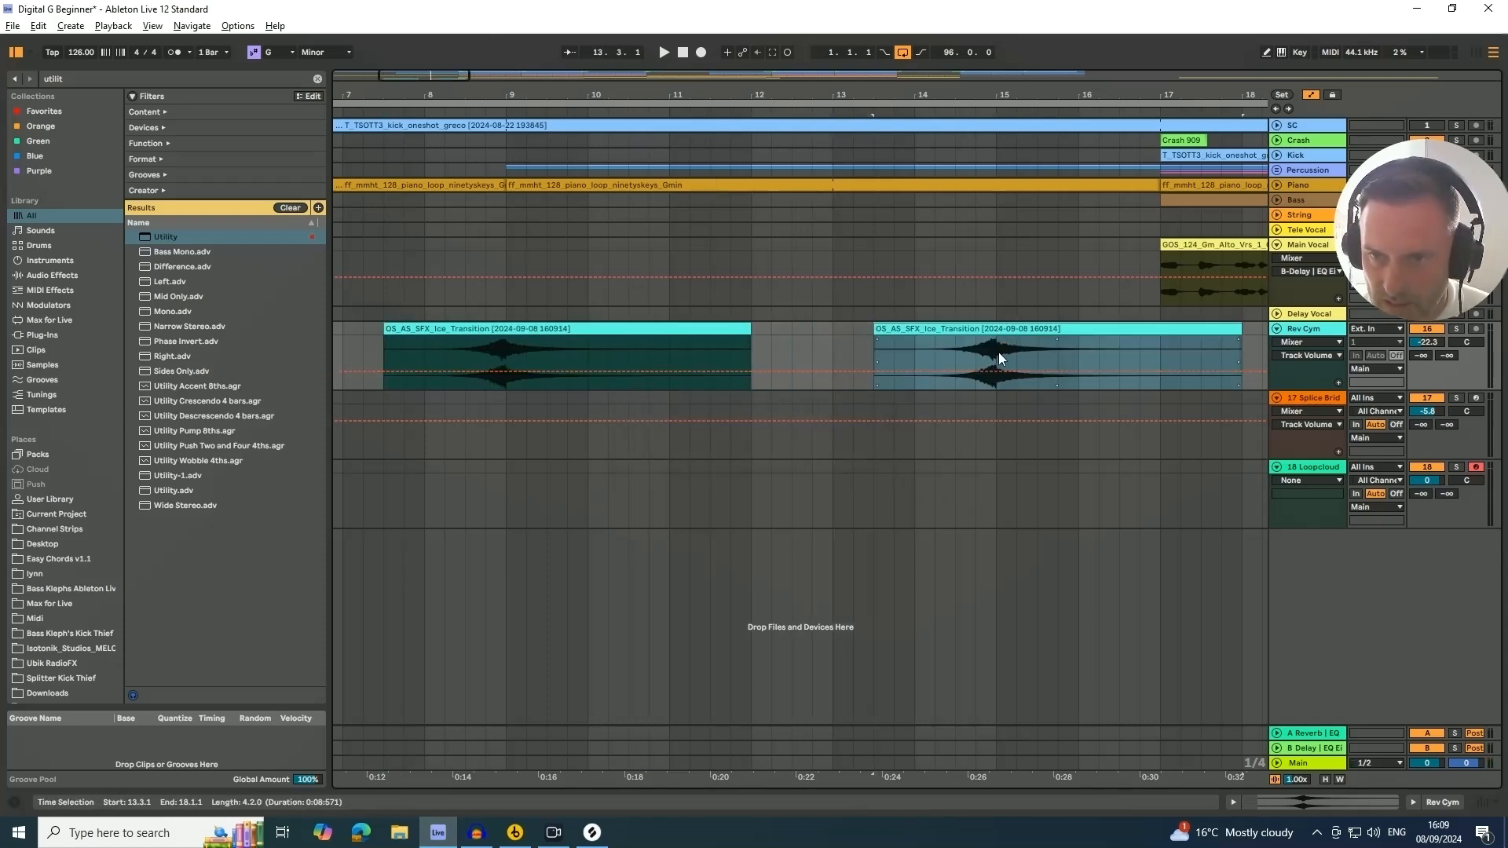
drag(903, 96, 619, 51)
drag(644, 328, 1082, 360)
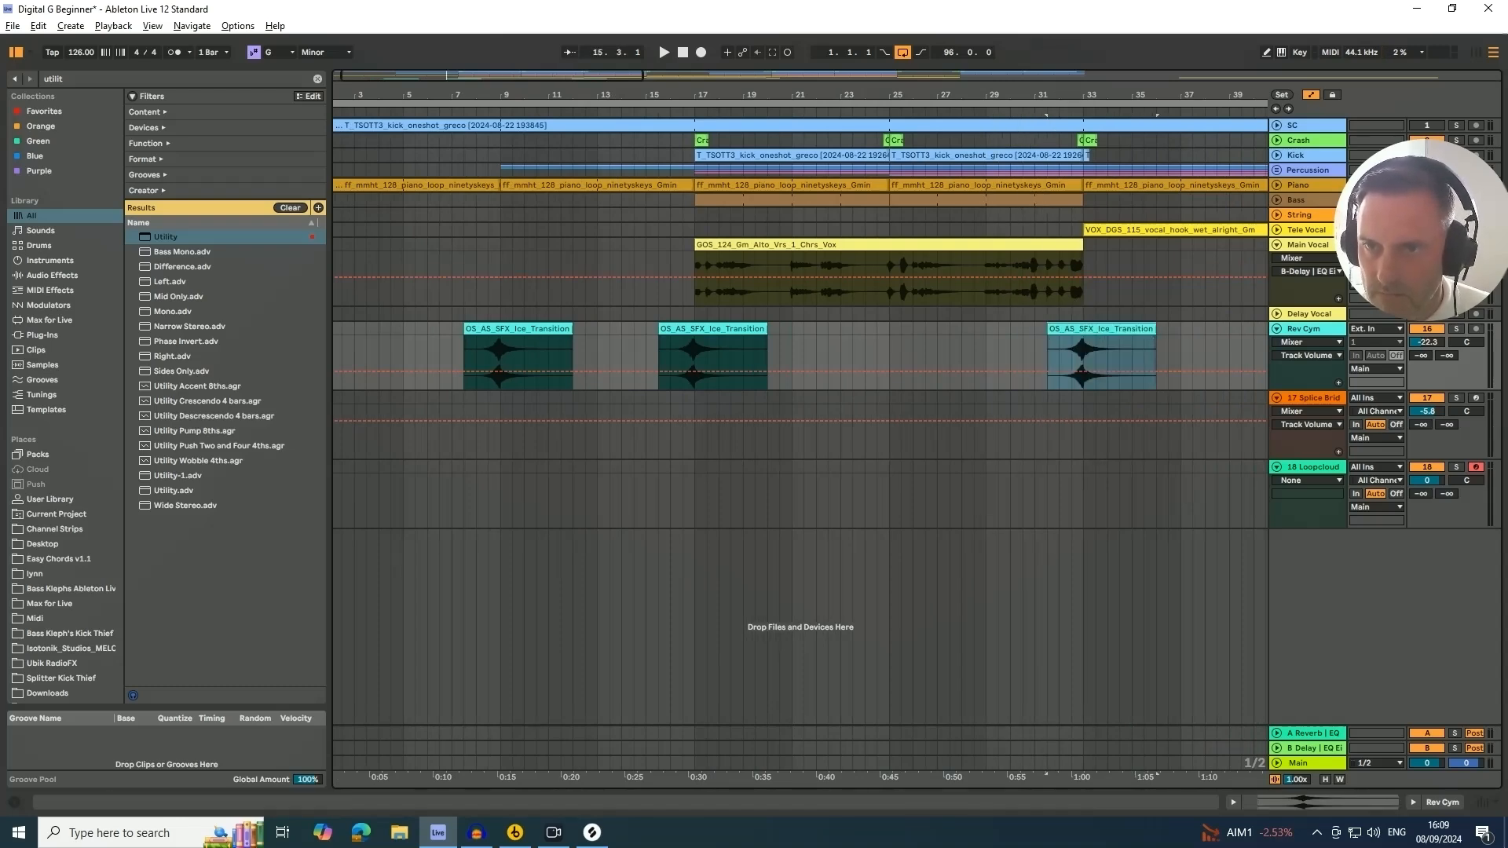
Duplicate the cymbal clip and move the duplicate to bar 47.3
drag(1070, 95, 822, 84)
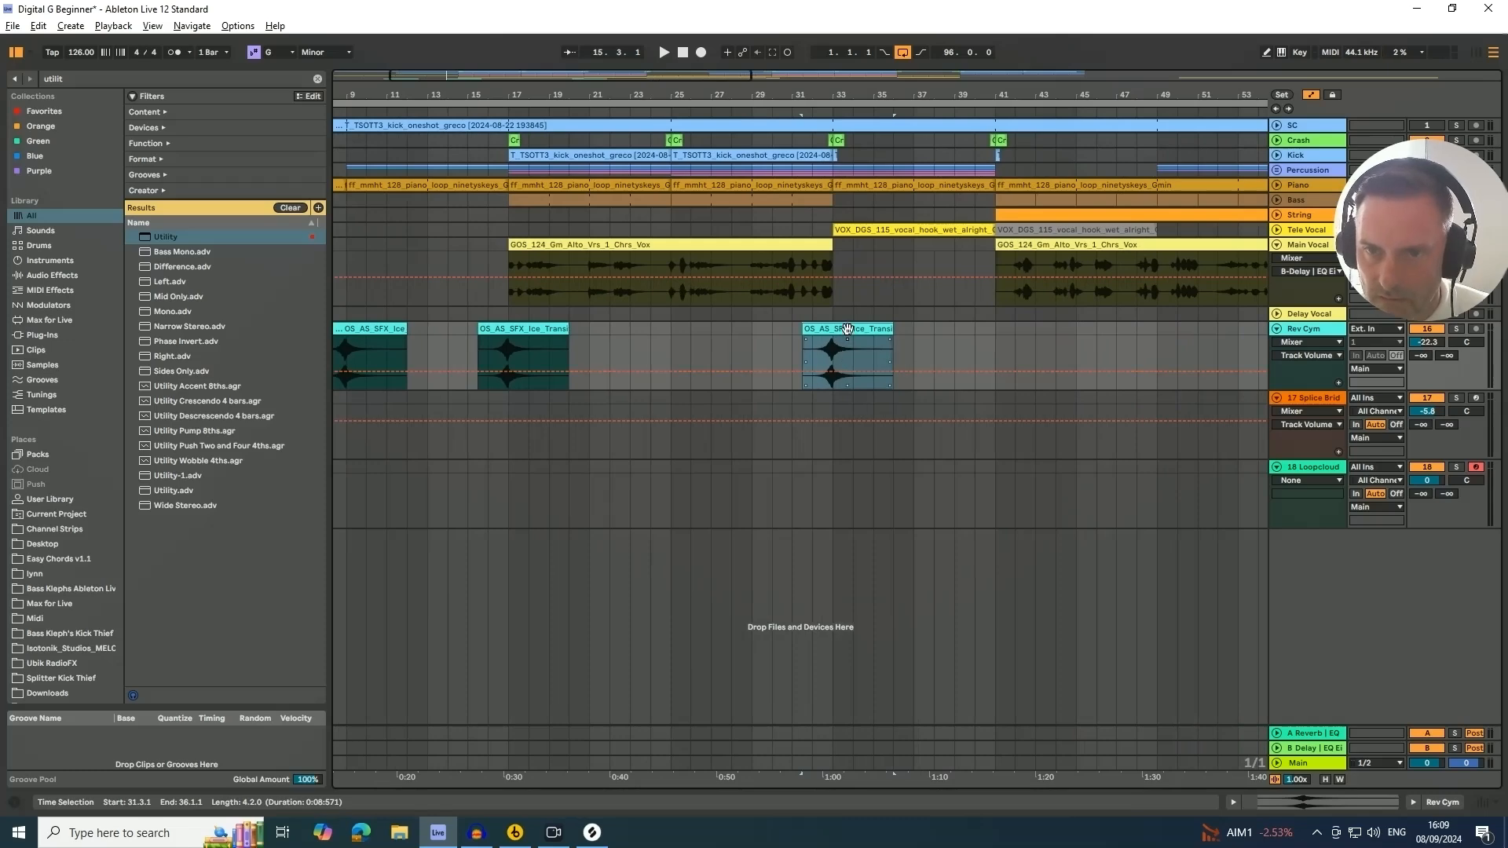
key(ctrl+d)
drag(925, 337, 912, 352)
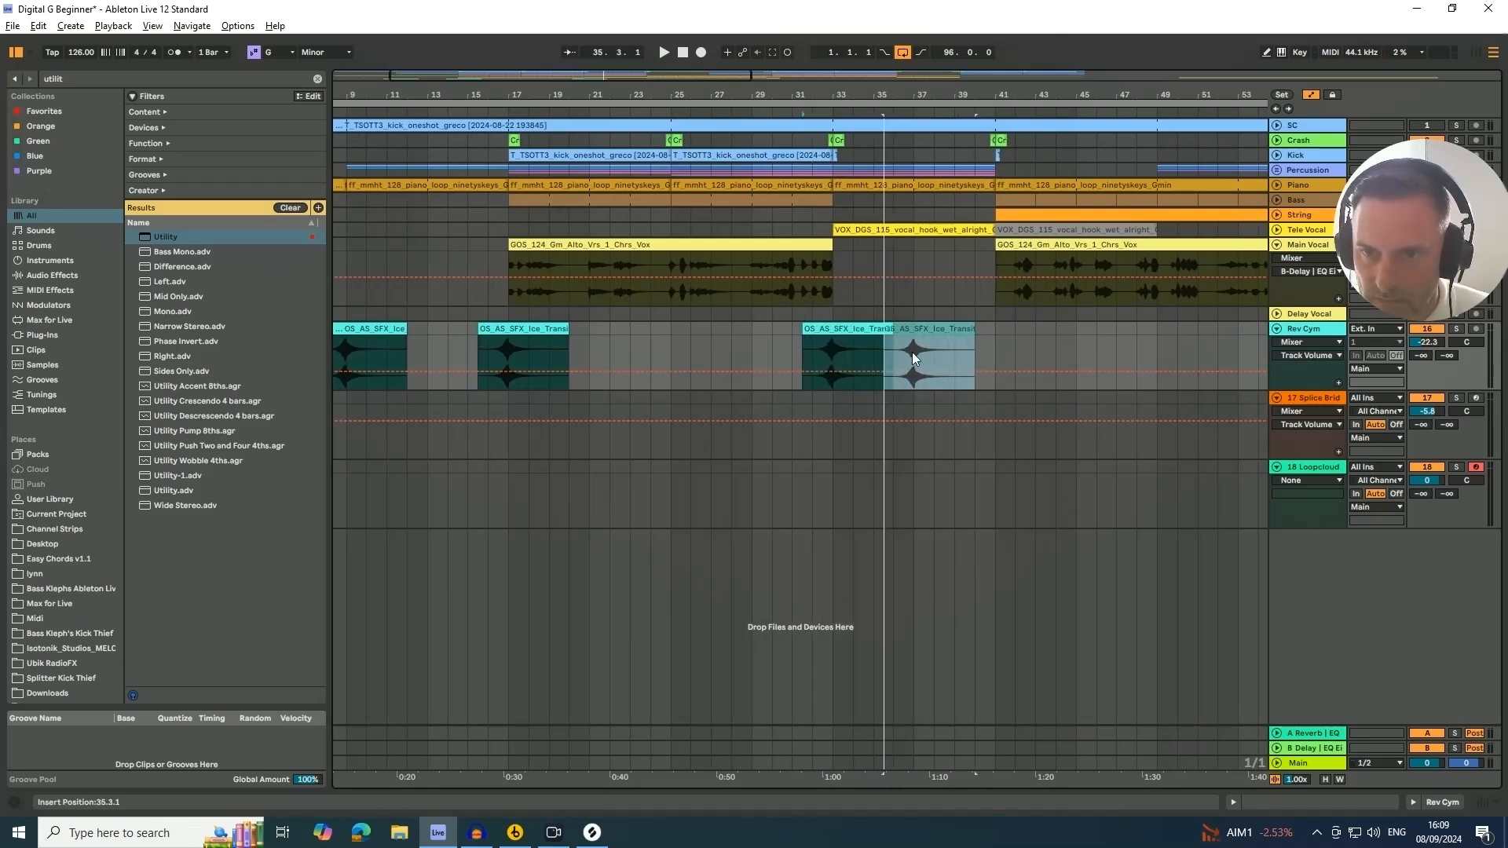
drag(882, 102, 755, 59)
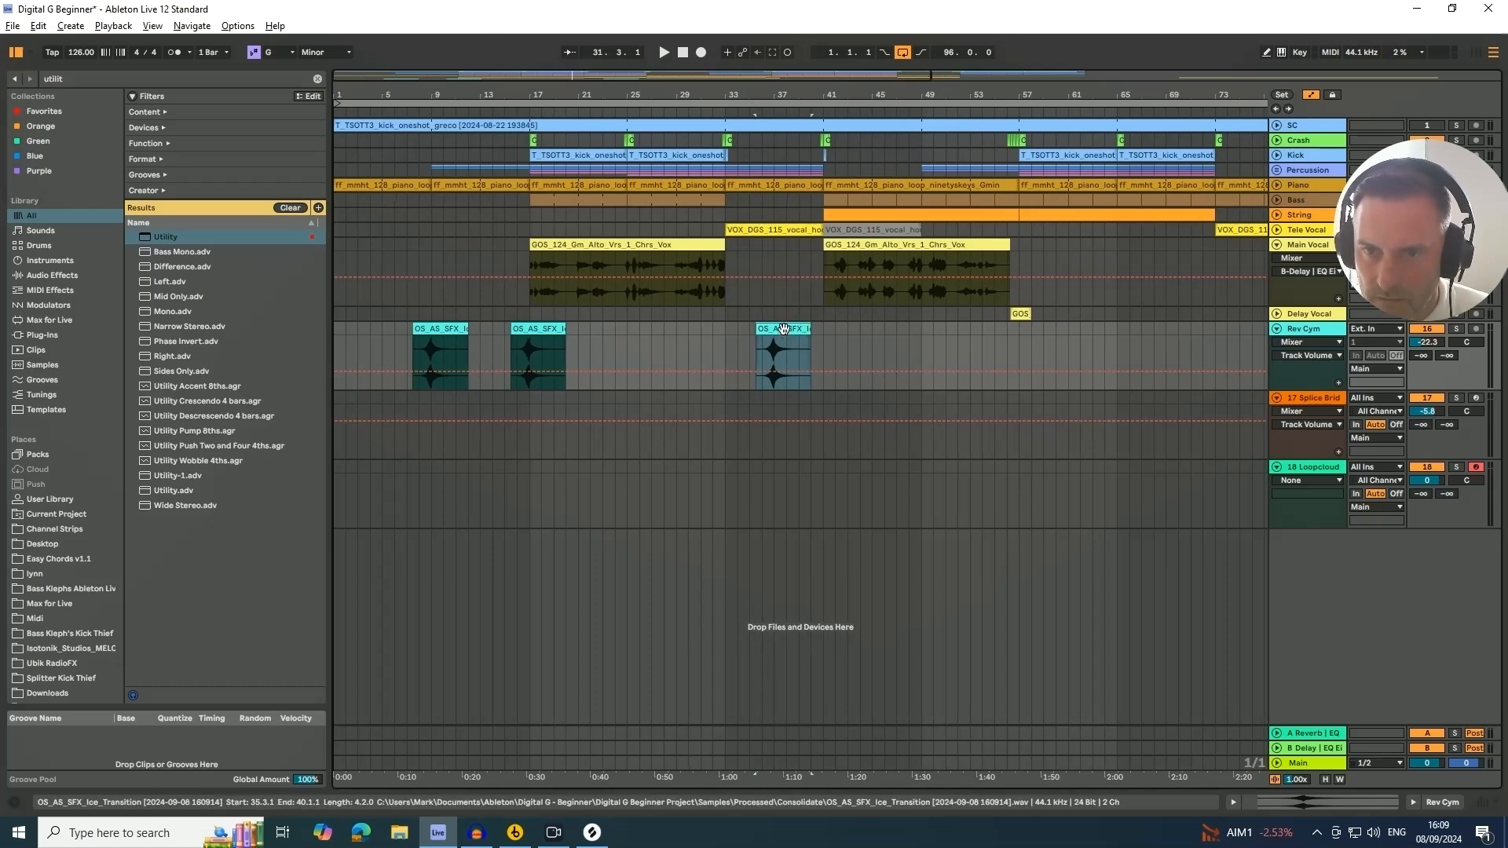
drag(790, 340, 926, 339)
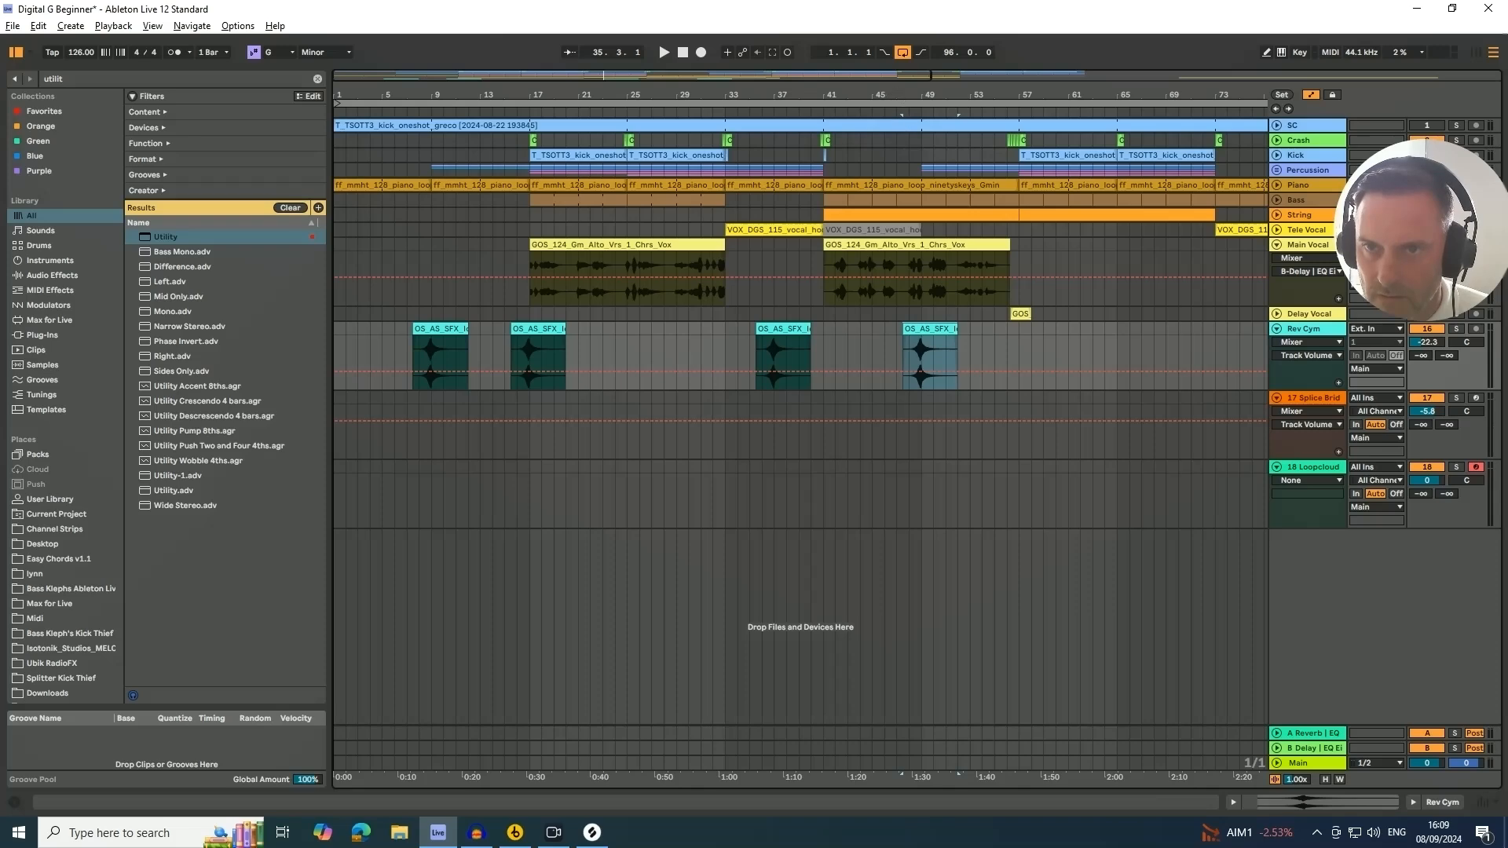
Copy more cymbal clips to about bars 59.3, 67.3 and 77 on the Rev Cym track
drag(898, 96, 673, 78)
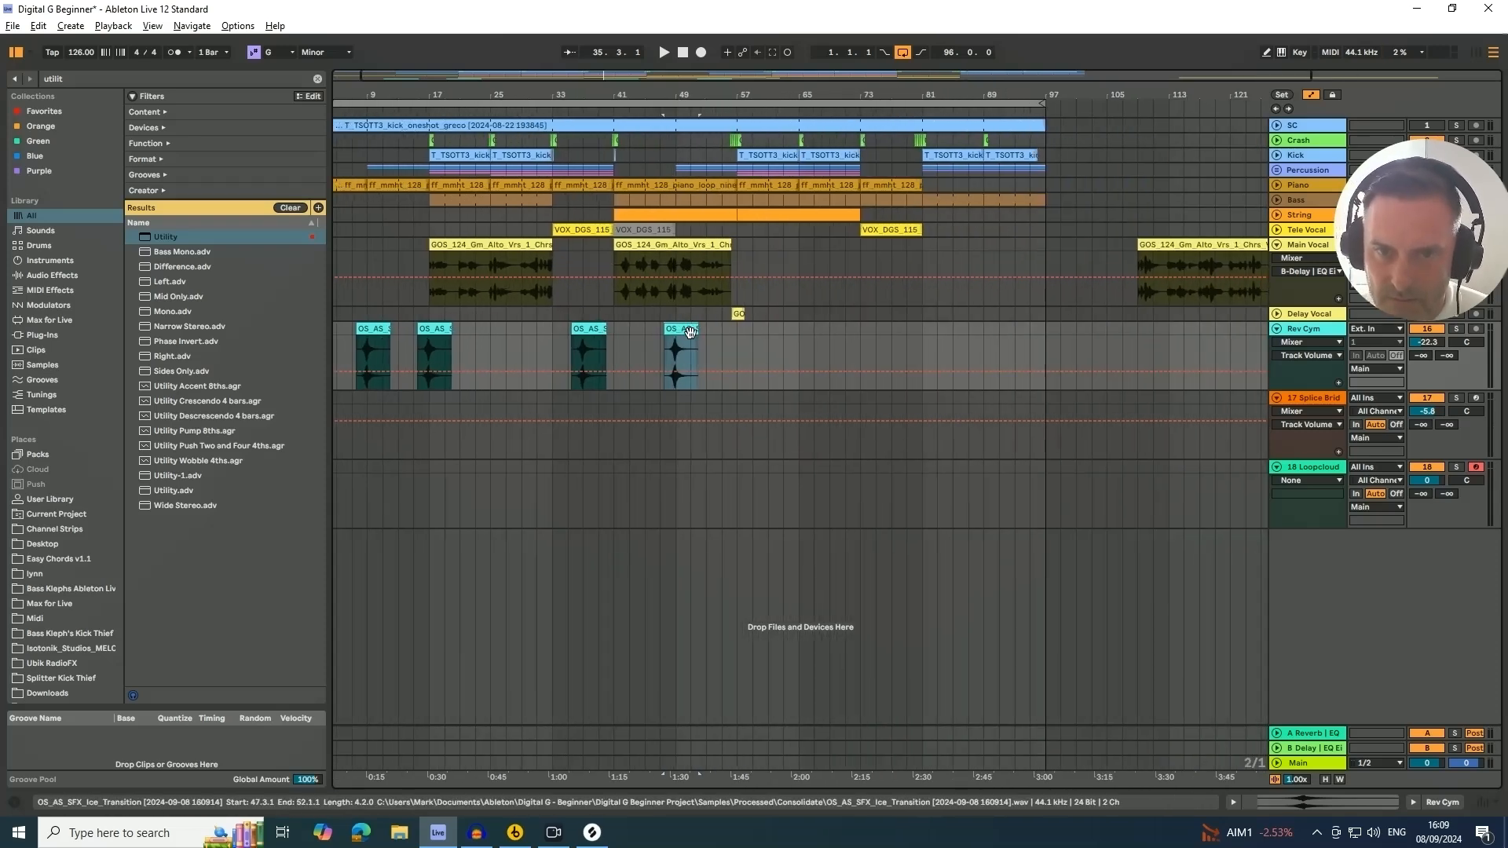
drag(682, 330, 905, 332)
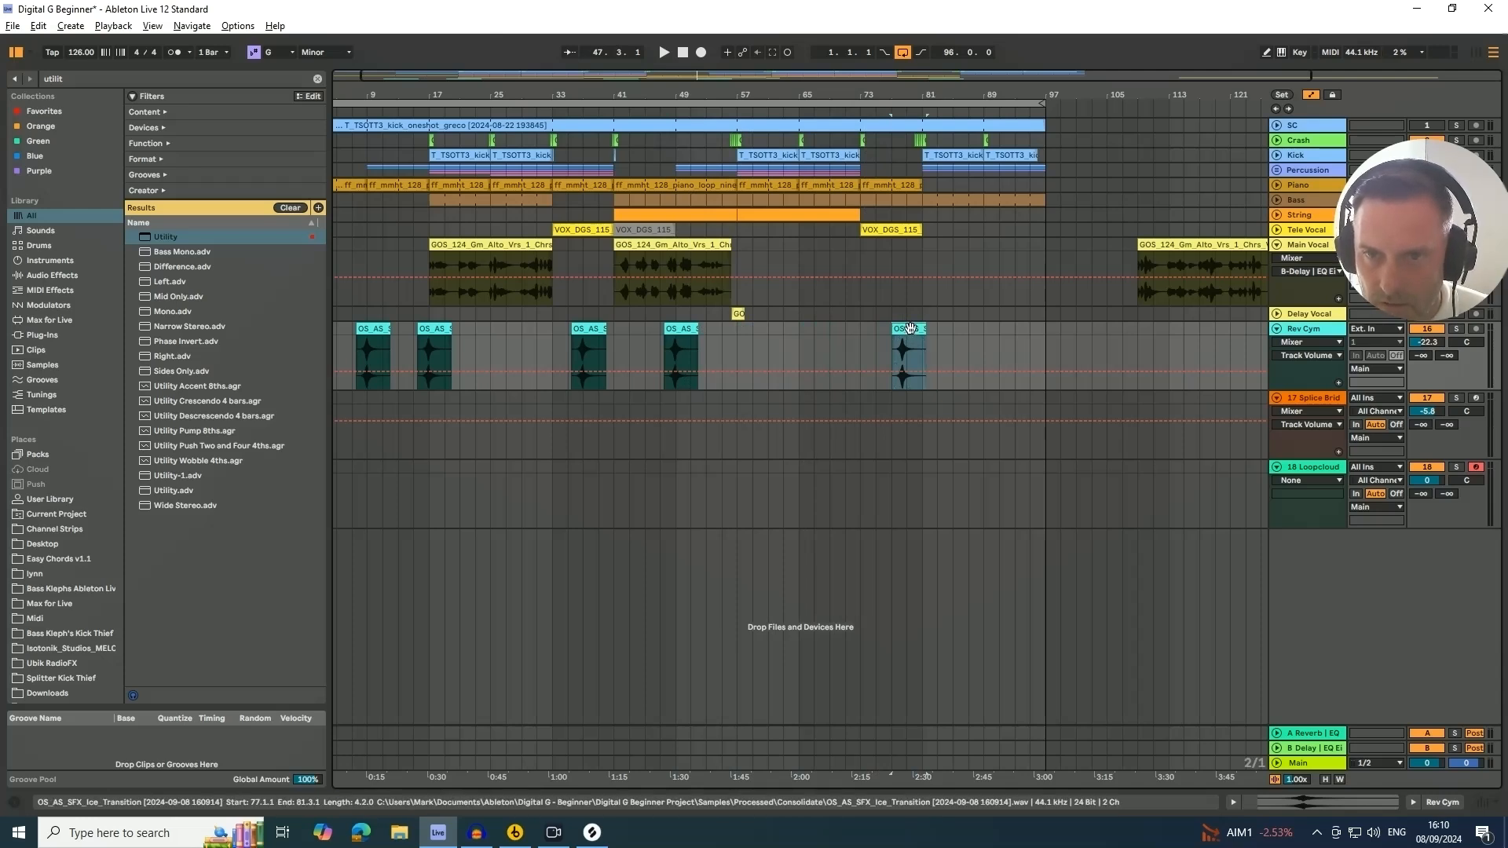
drag(911, 329, 781, 355)
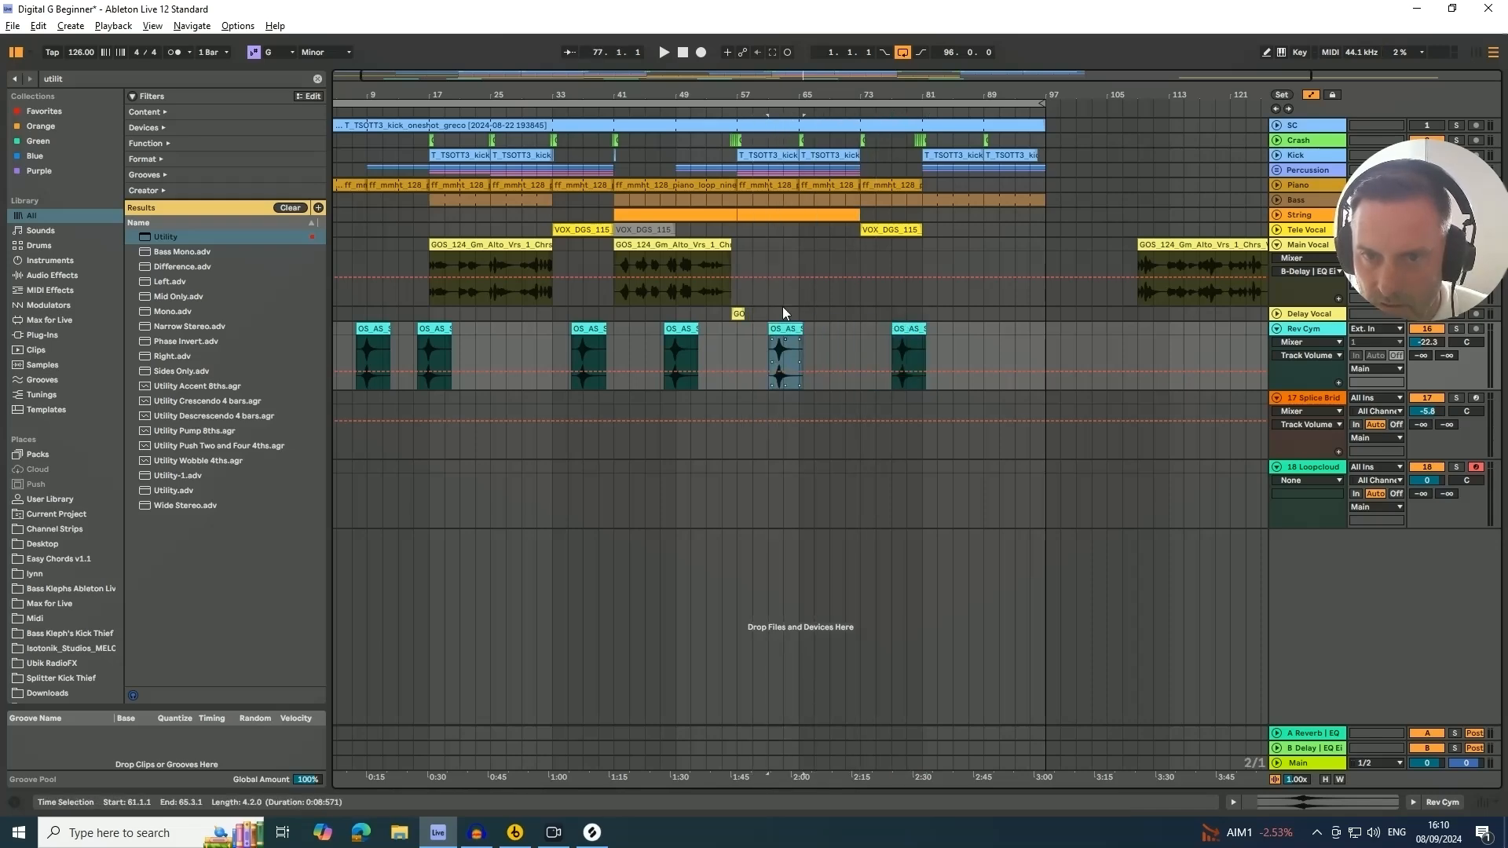
drag(773, 97, 776, 157)
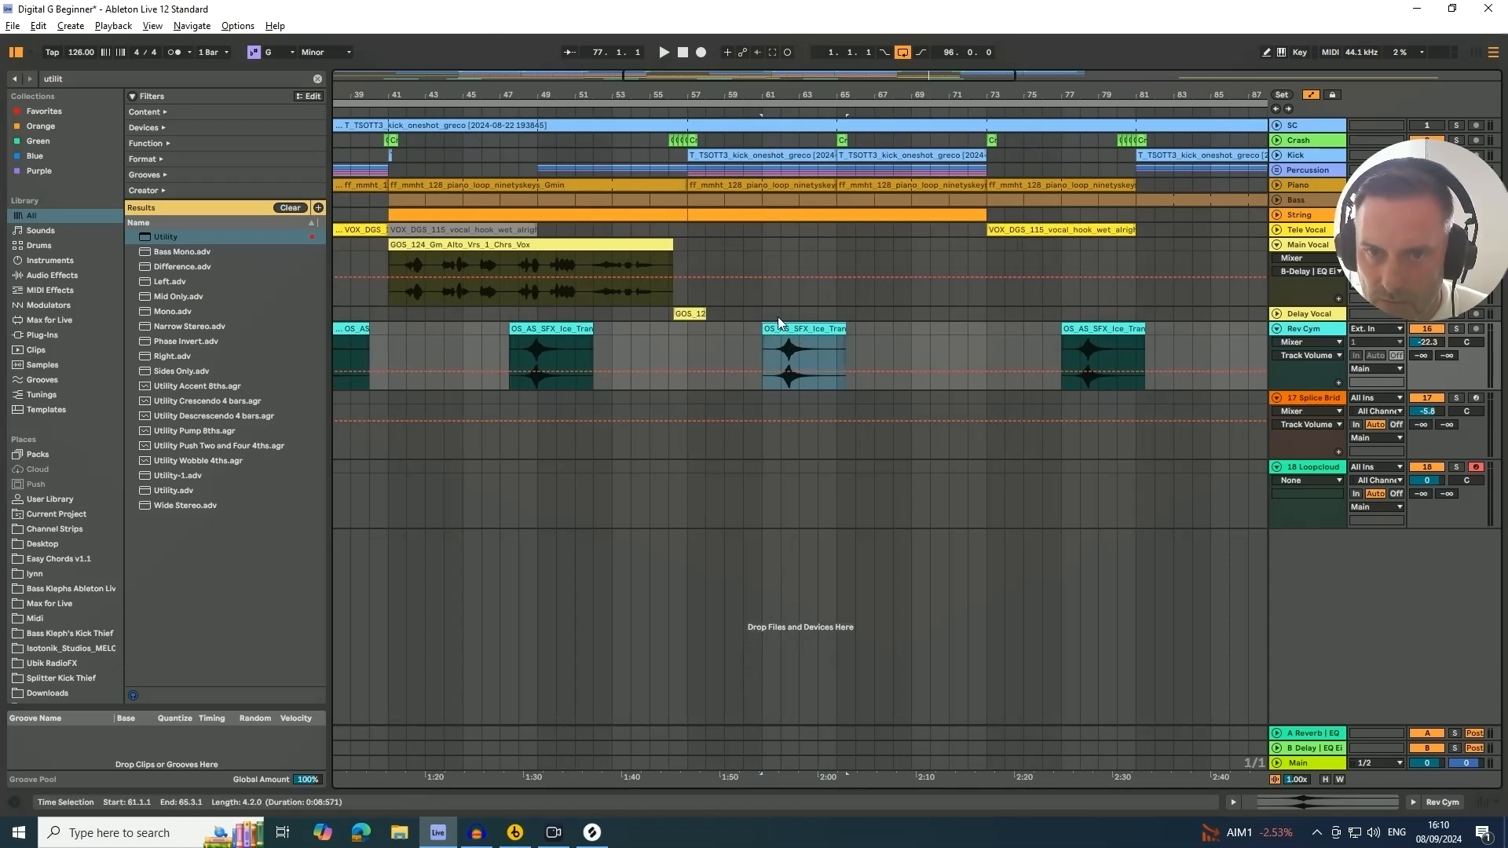
click(752, 336)
drag(752, 335, 753, 335)
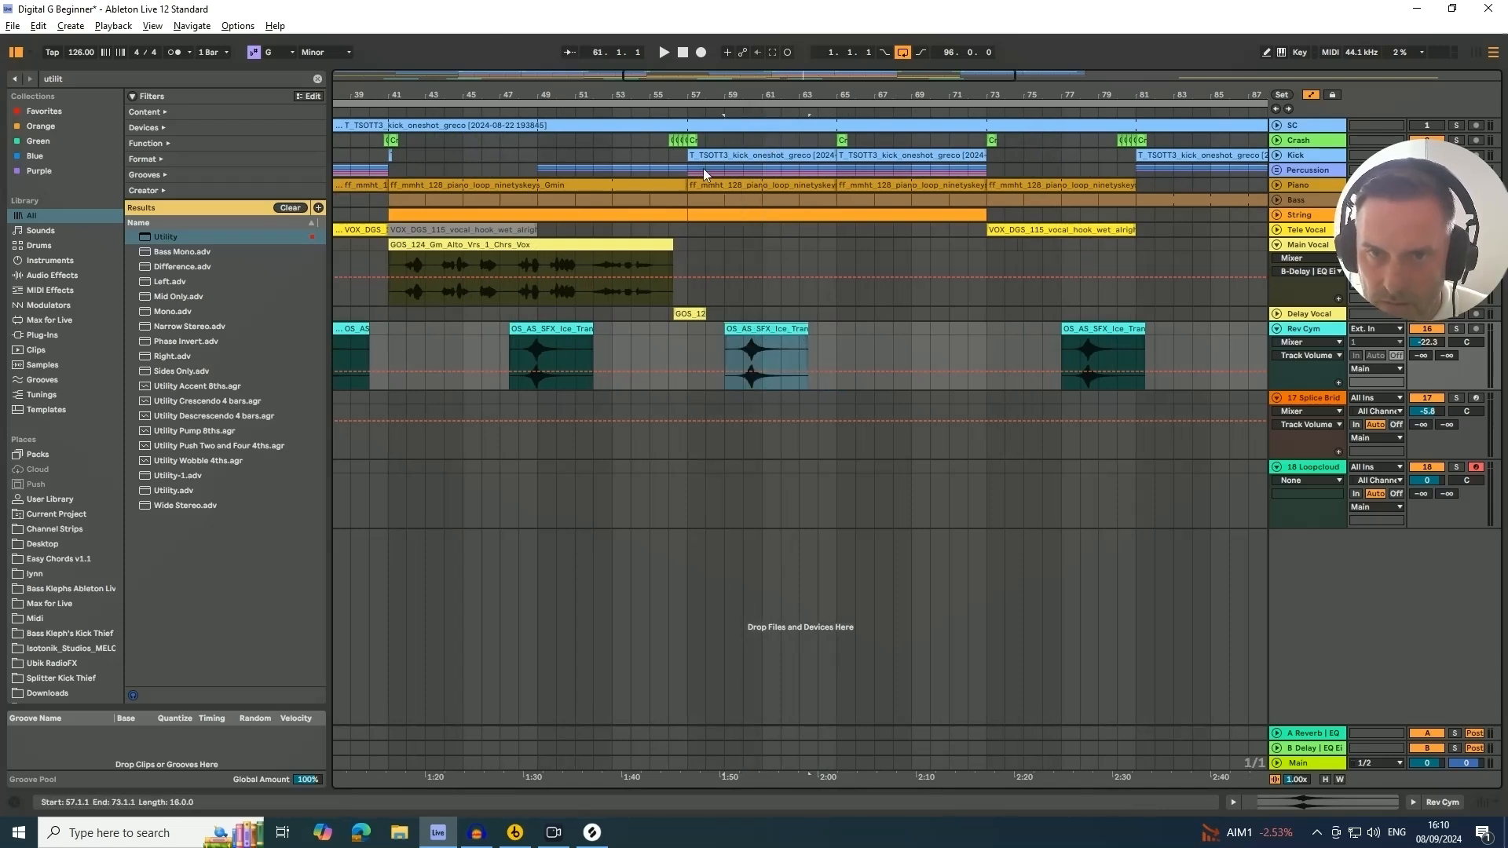
drag(761, 95, 761, 119)
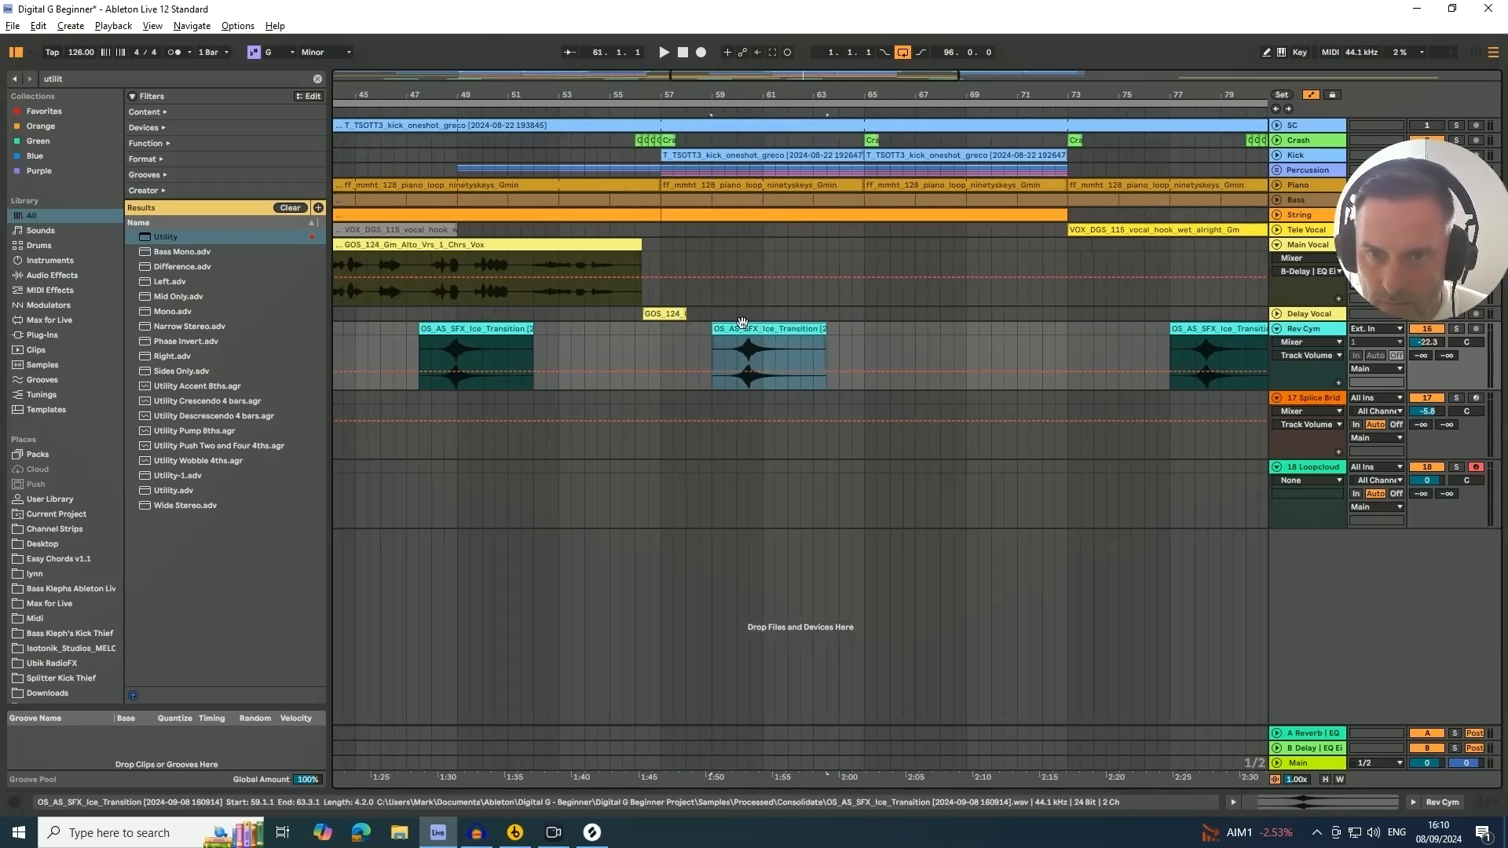
drag(747, 328, 963, 337)
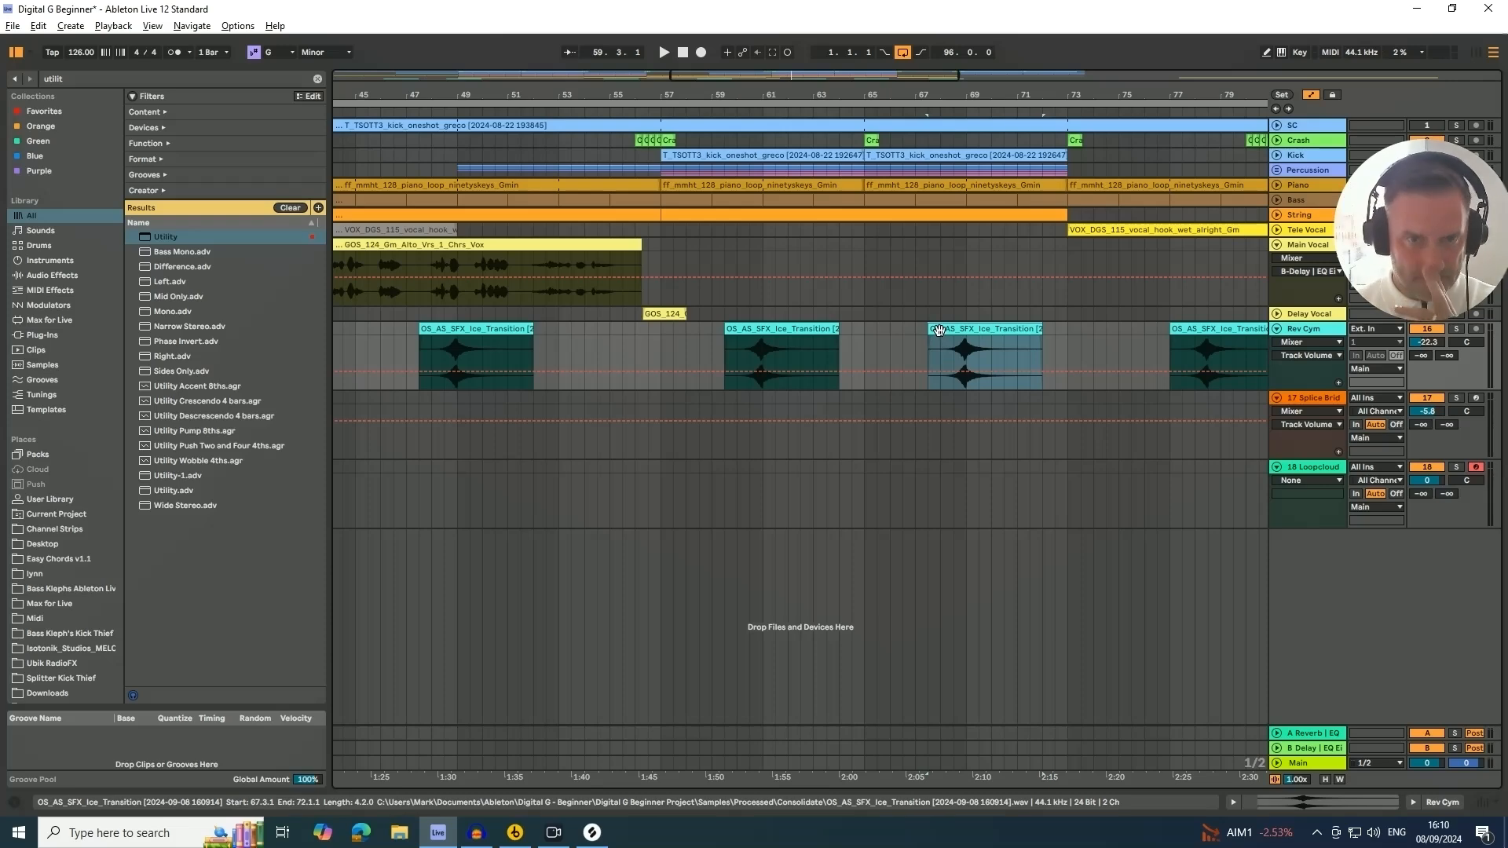
Start playback and set the Rev Cym track volume to -22.5 dB
drag(500, 94, 604, 73)
click(557, 113)
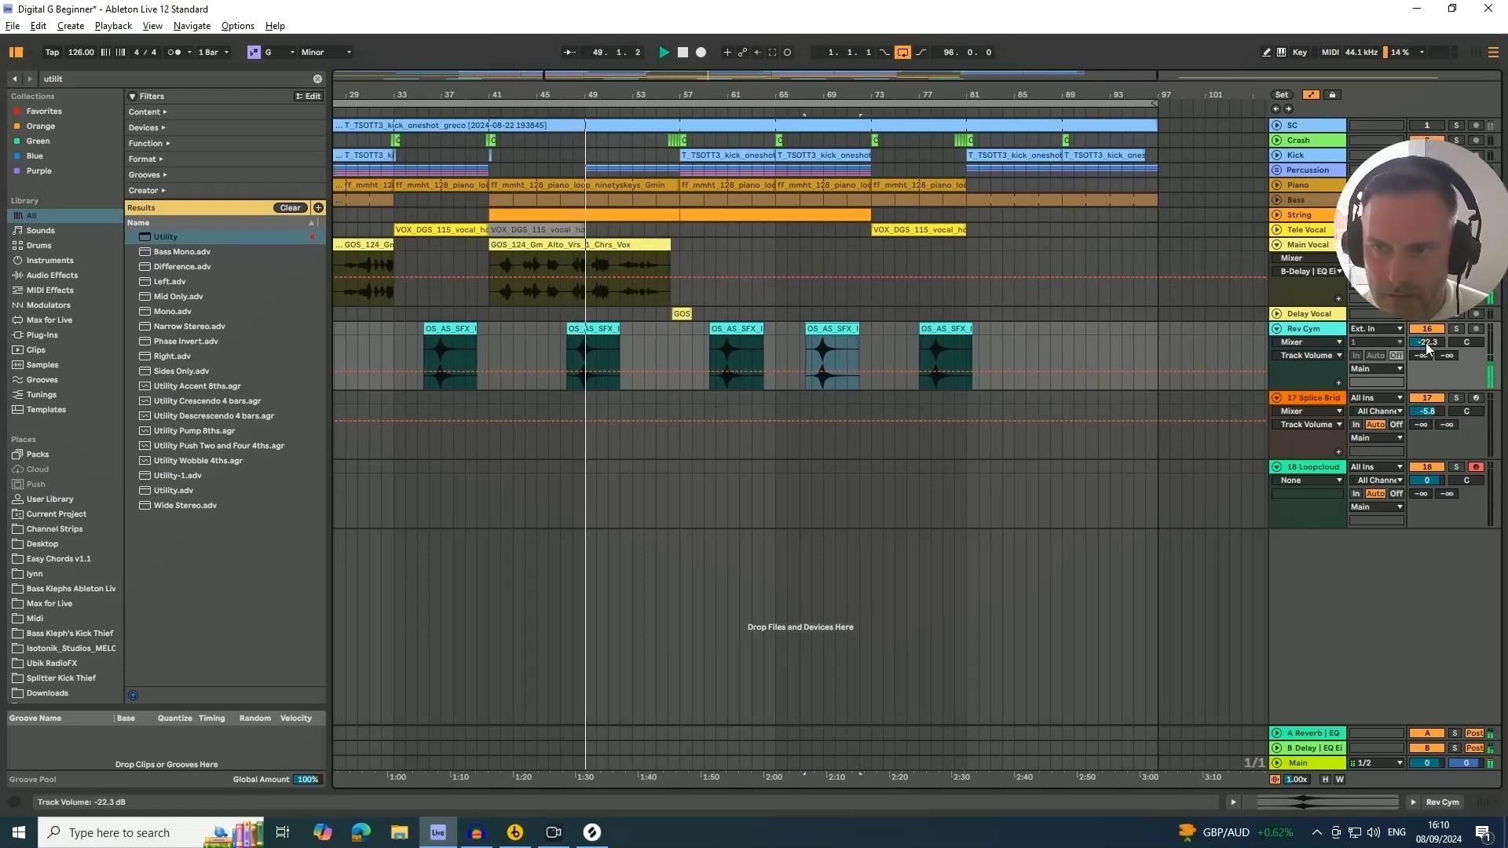
drag(1428, 346, 1427, 349)
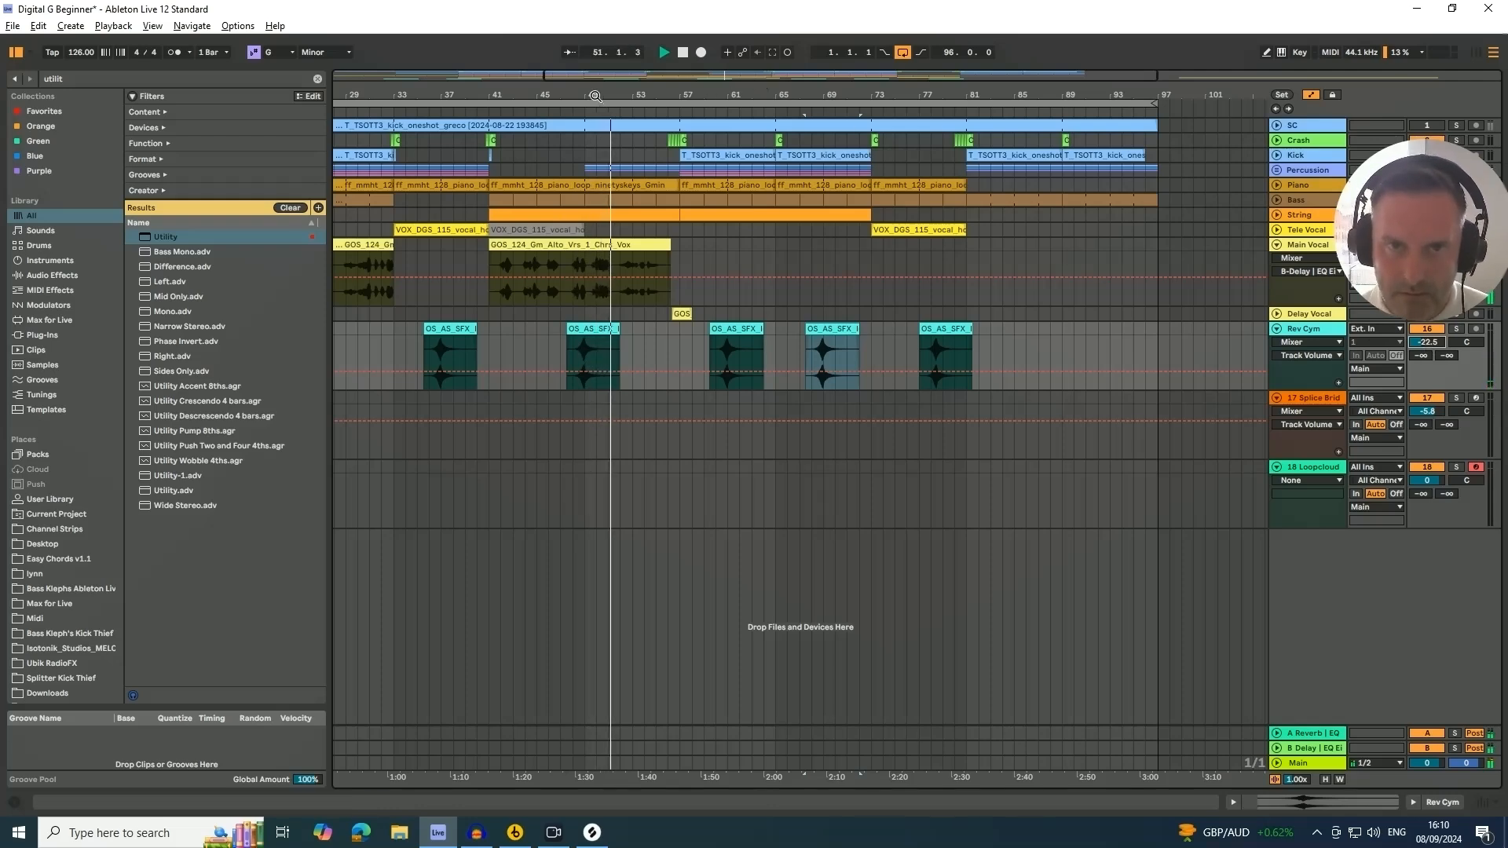
Delete the cymbal clip at bar 59.3
drag(677, 98, 653, 96)
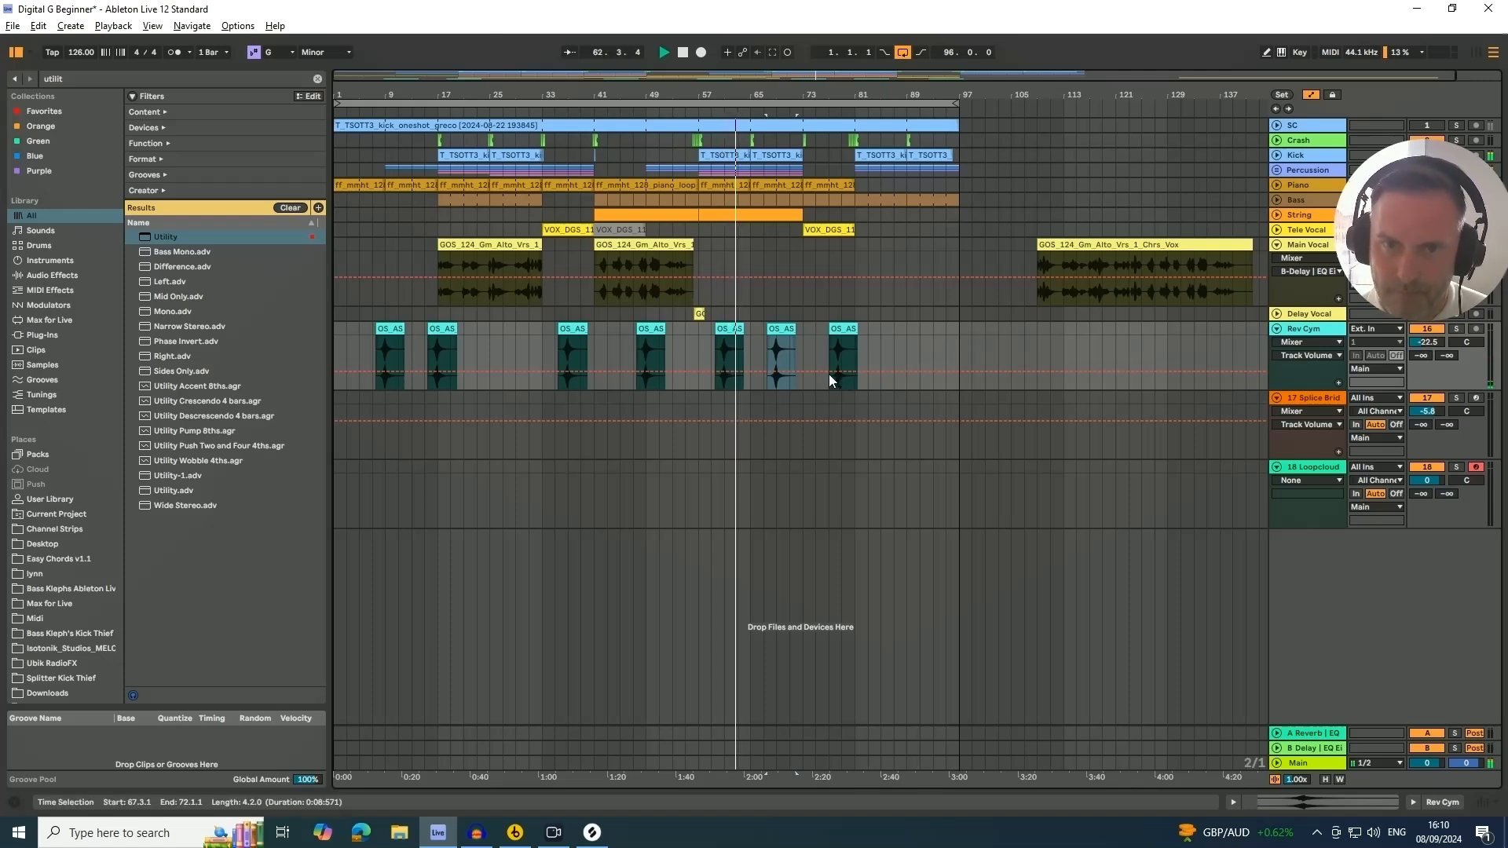
click(725, 330)
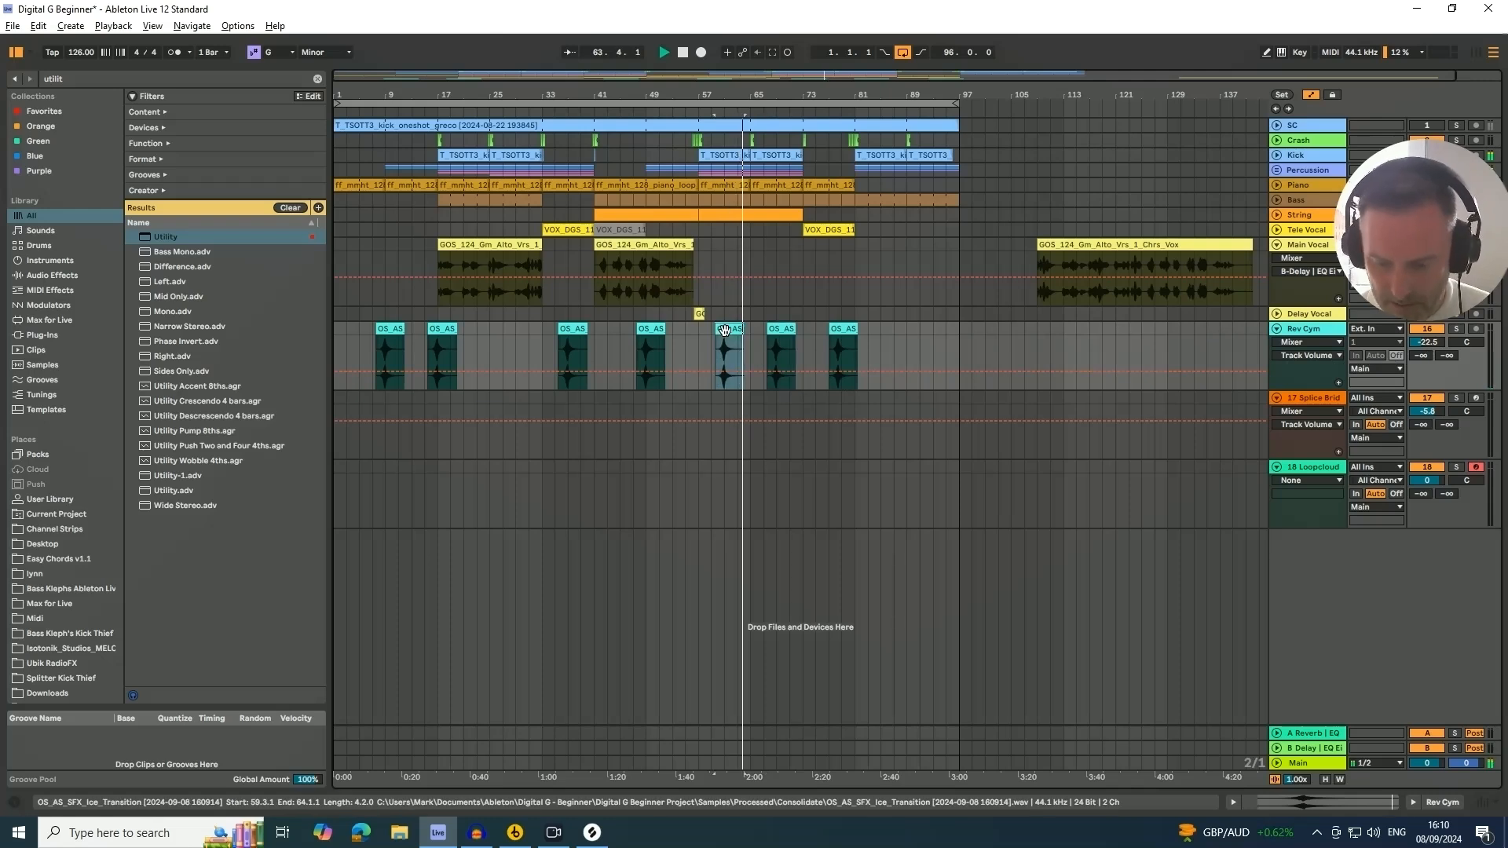
key(Delete)
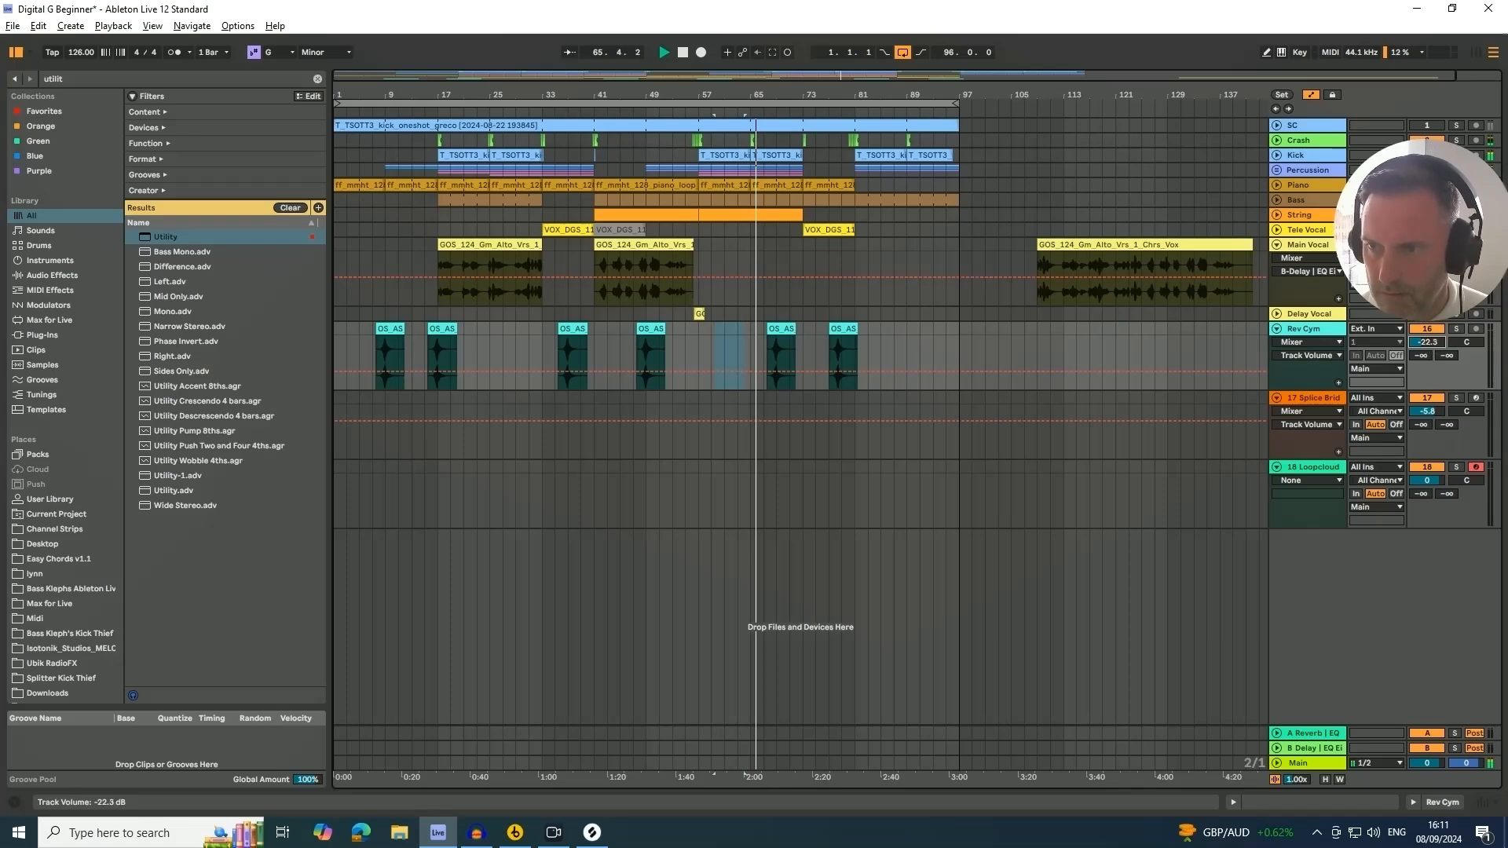
Set the Rev Cym track volume to -21.0 dB
drag(1429, 342, 1429, 336)
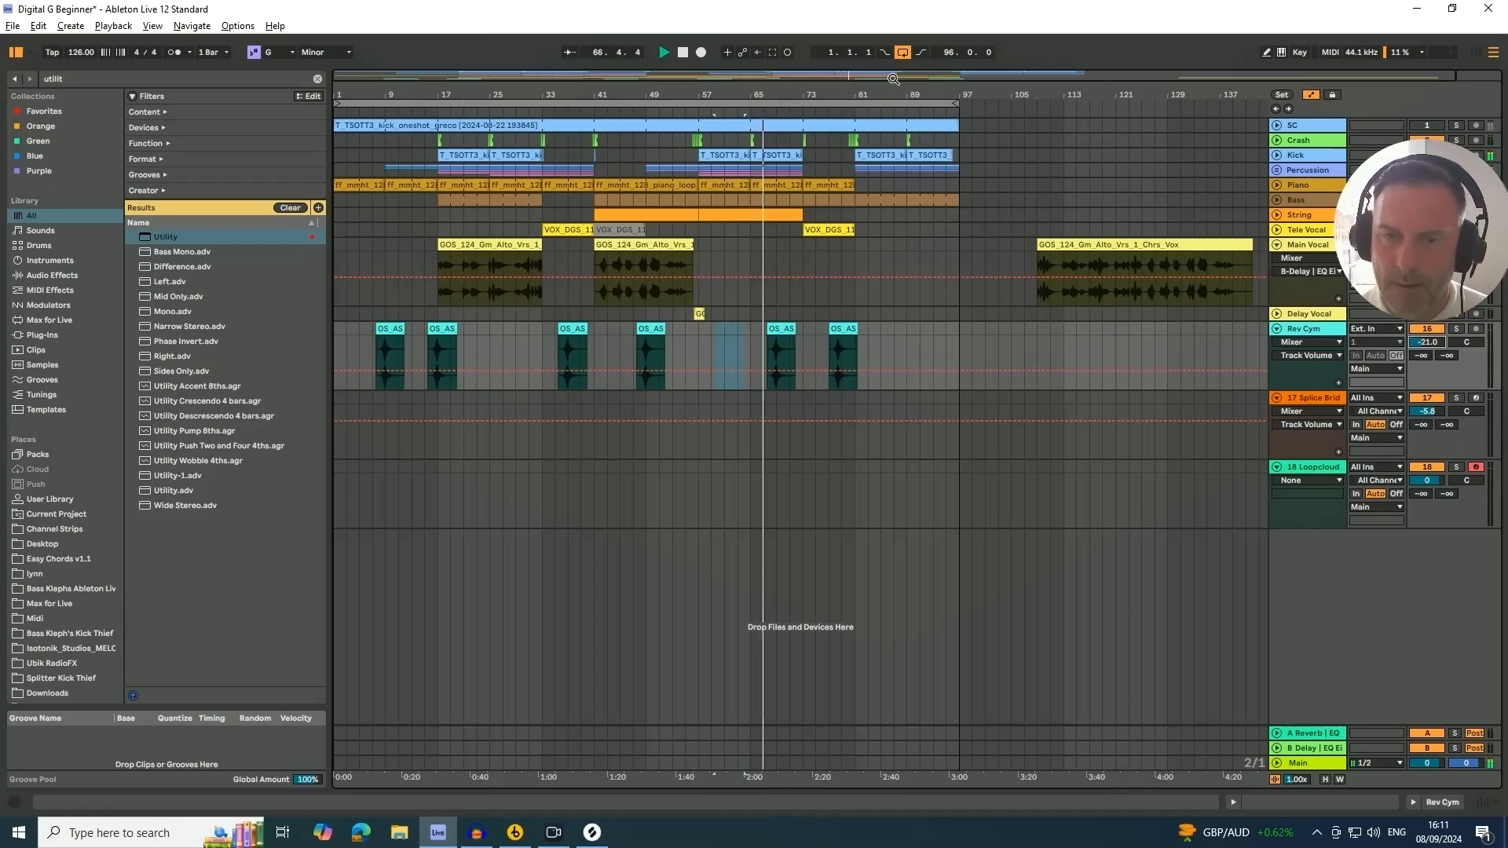
drag(893, 78, 781, 94)
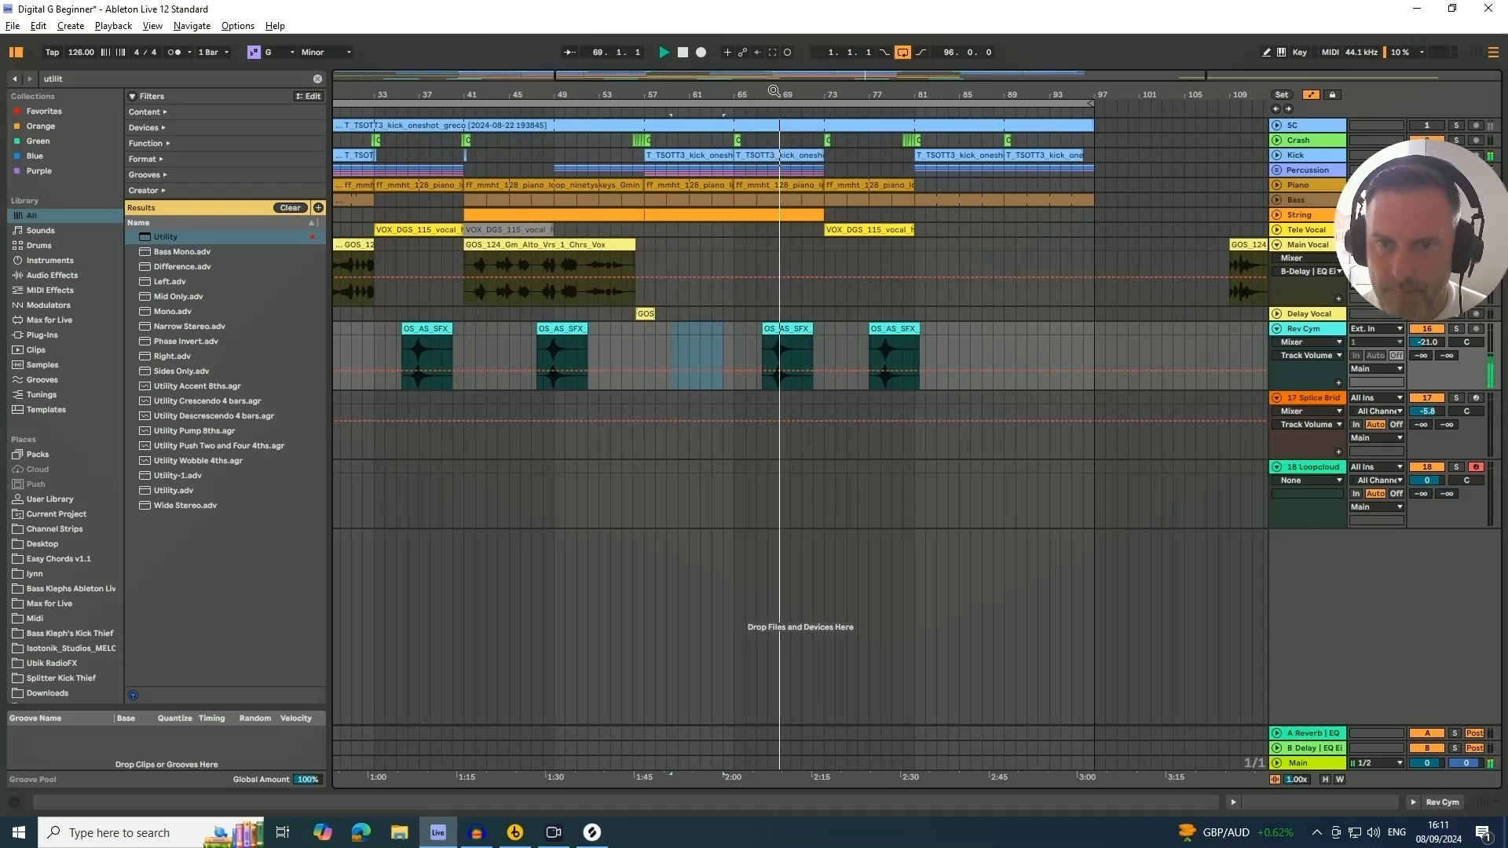
Switch to Splice and search your library's sounds for "snare build"
drag(722, 95, 723, 72)
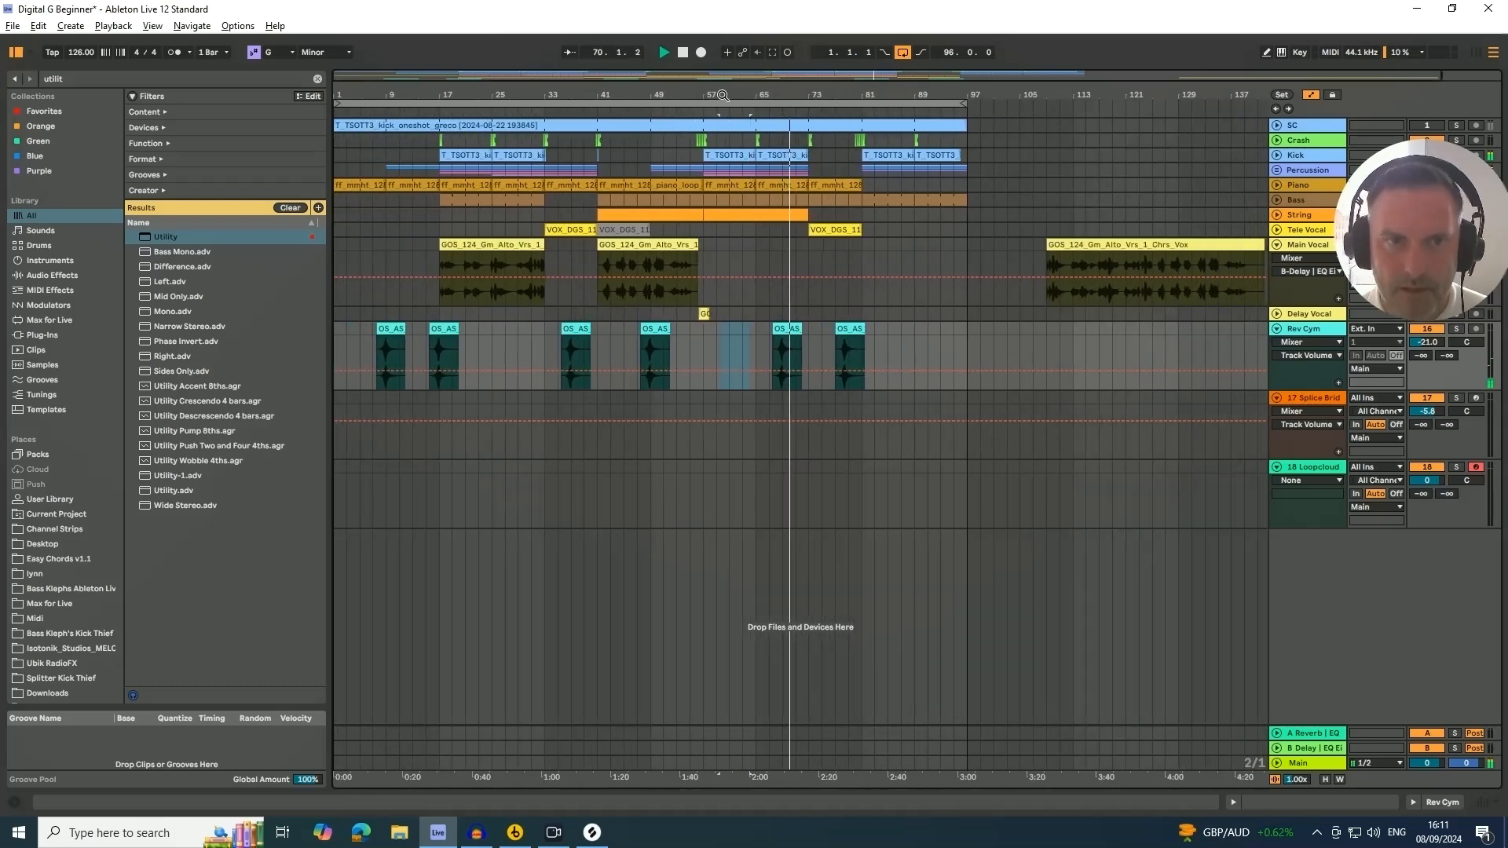
key(space)
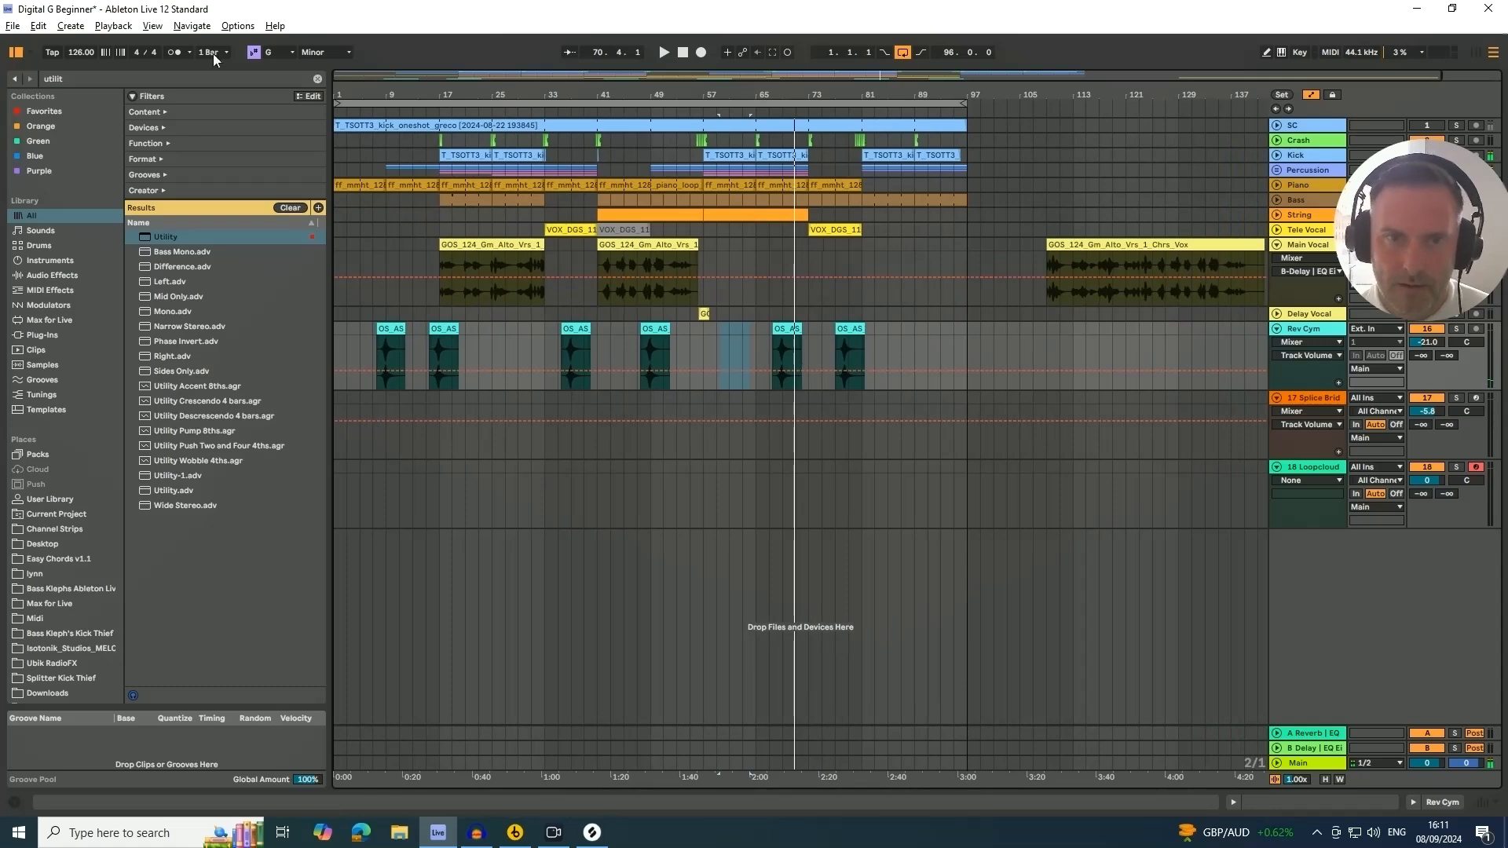
click(593, 834)
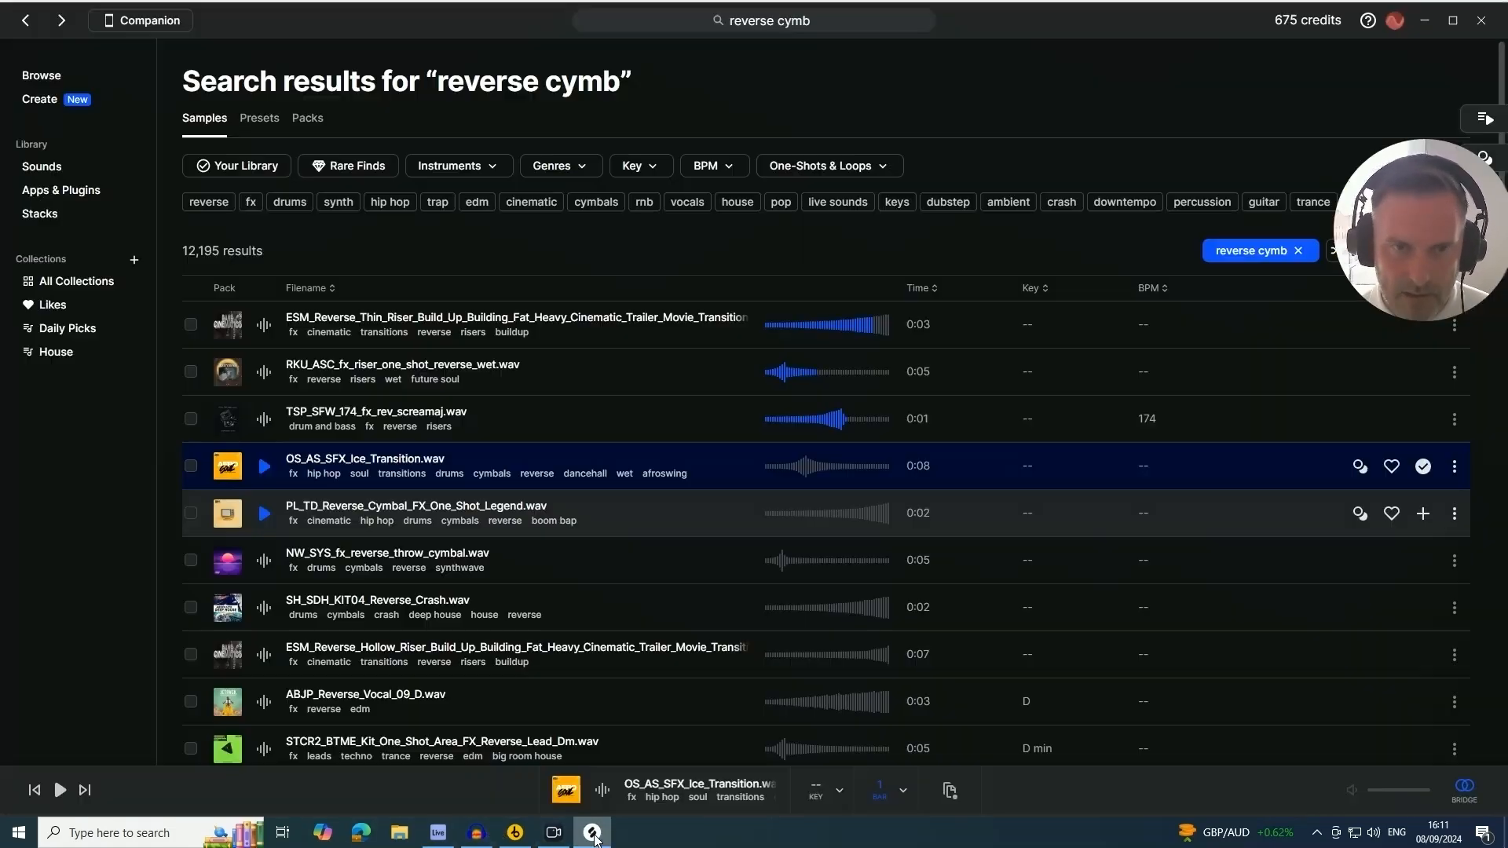
click(1298, 251)
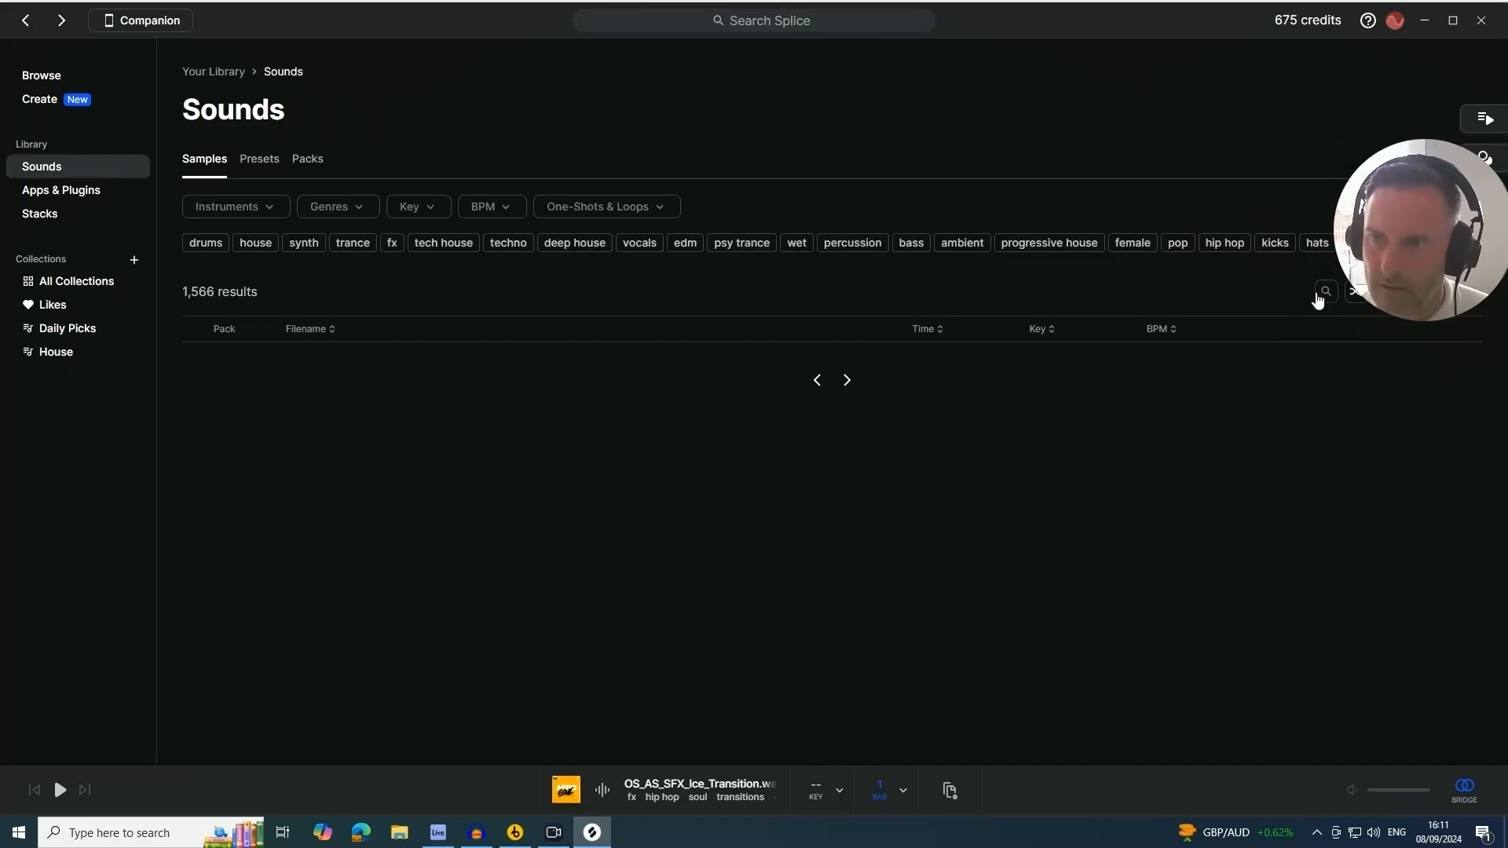
click(1310, 295)
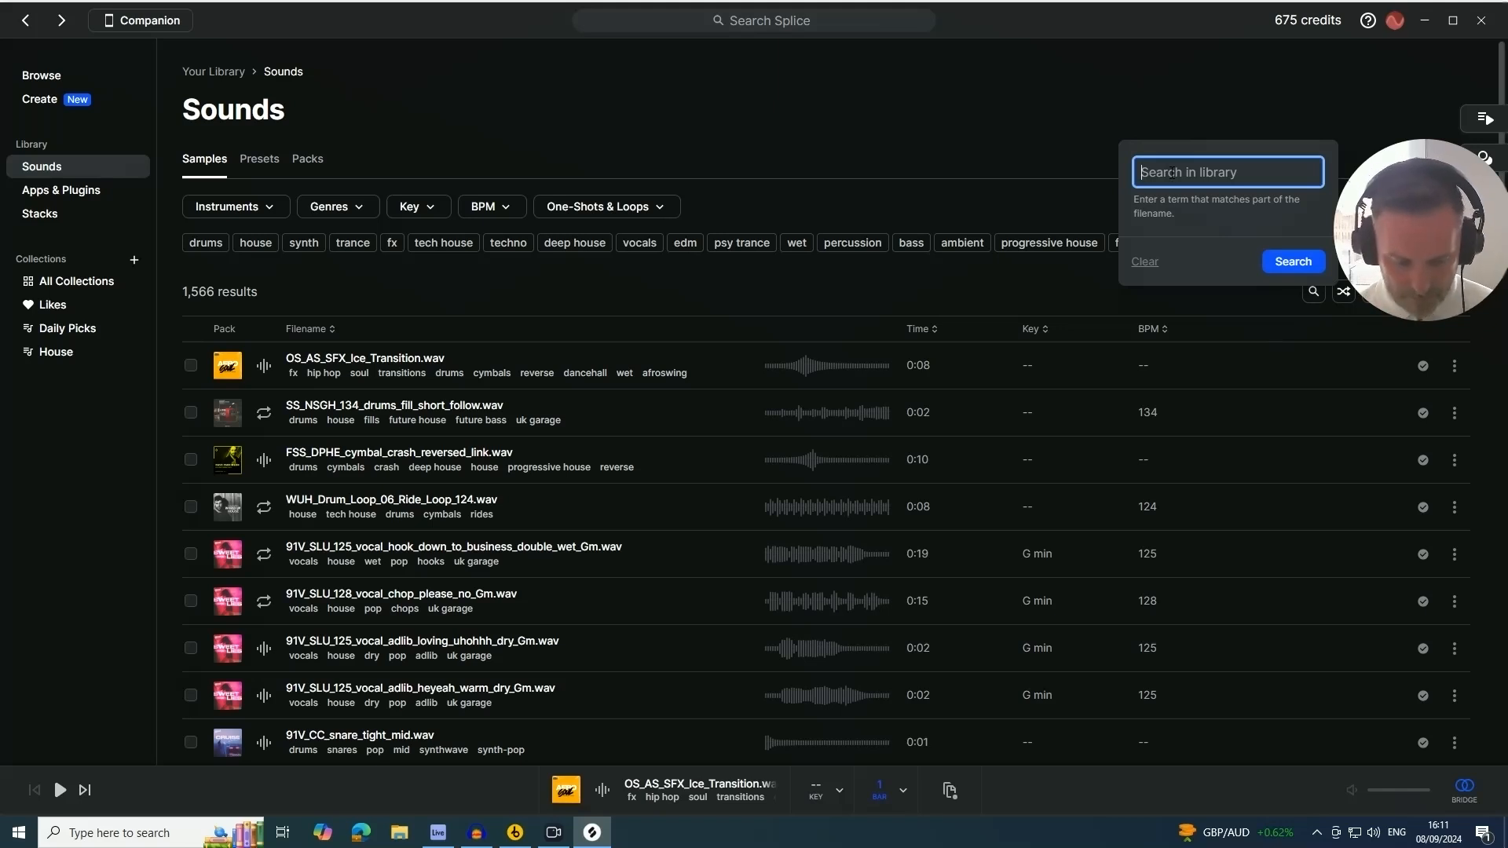
text(snare build)
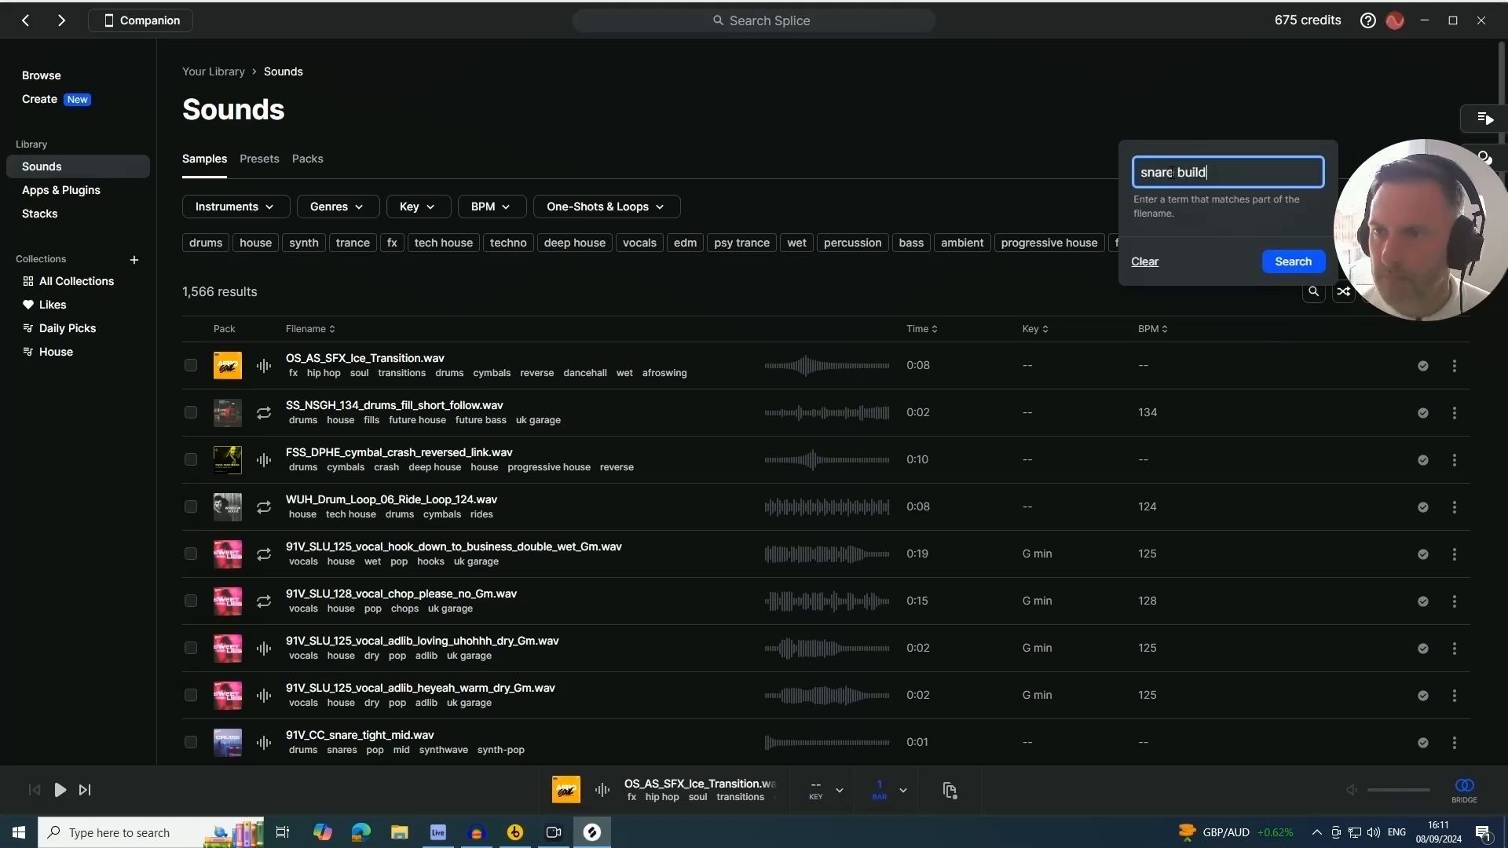
key(Return)
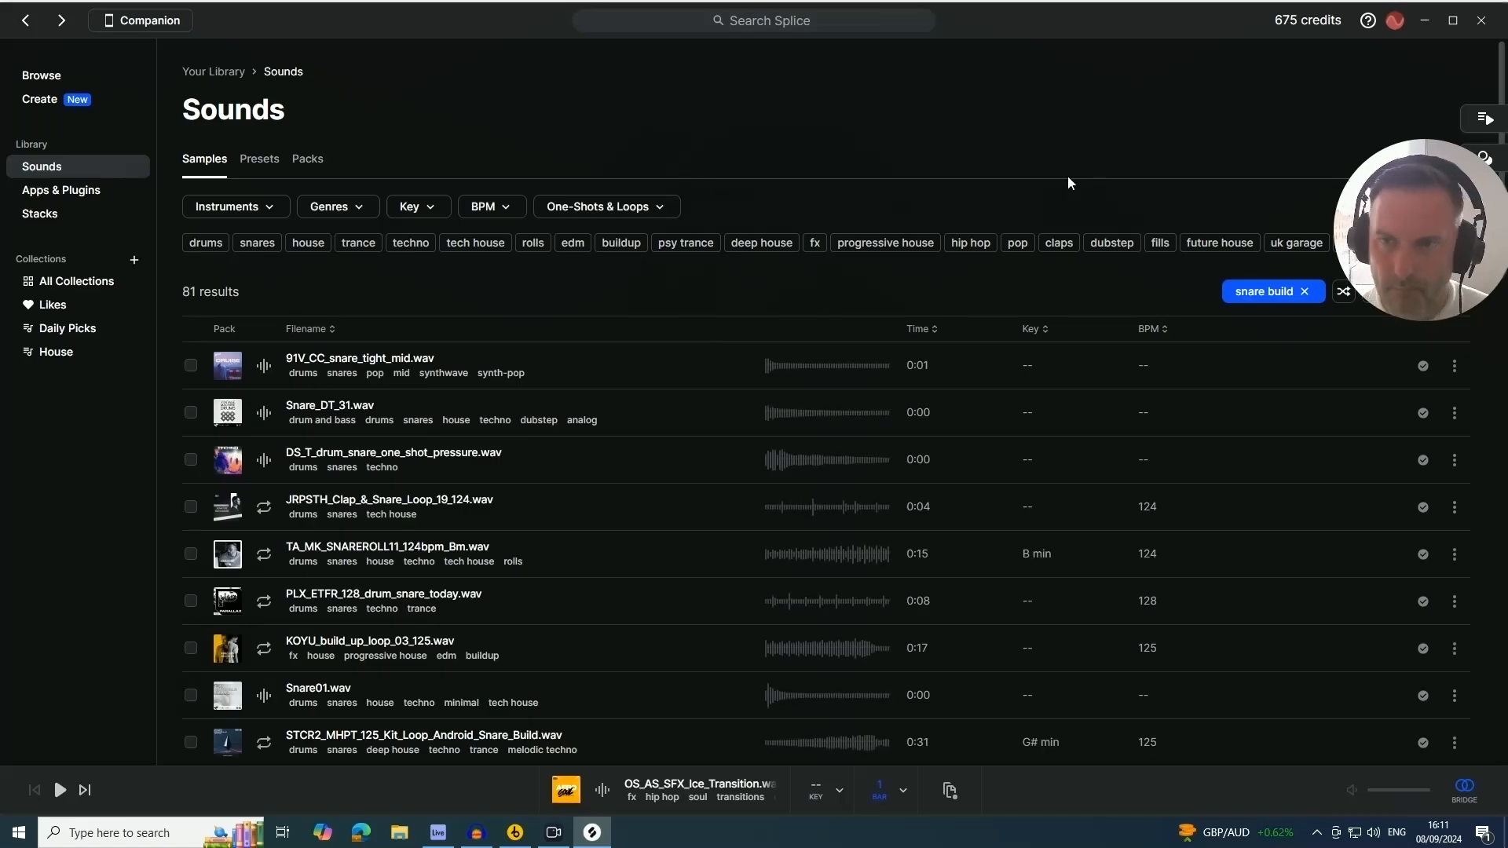
Filter the results to loops only and preview the TA_MK_SNAREROLL11_124bpm_Bm loop
click(601, 207)
click(554, 257)
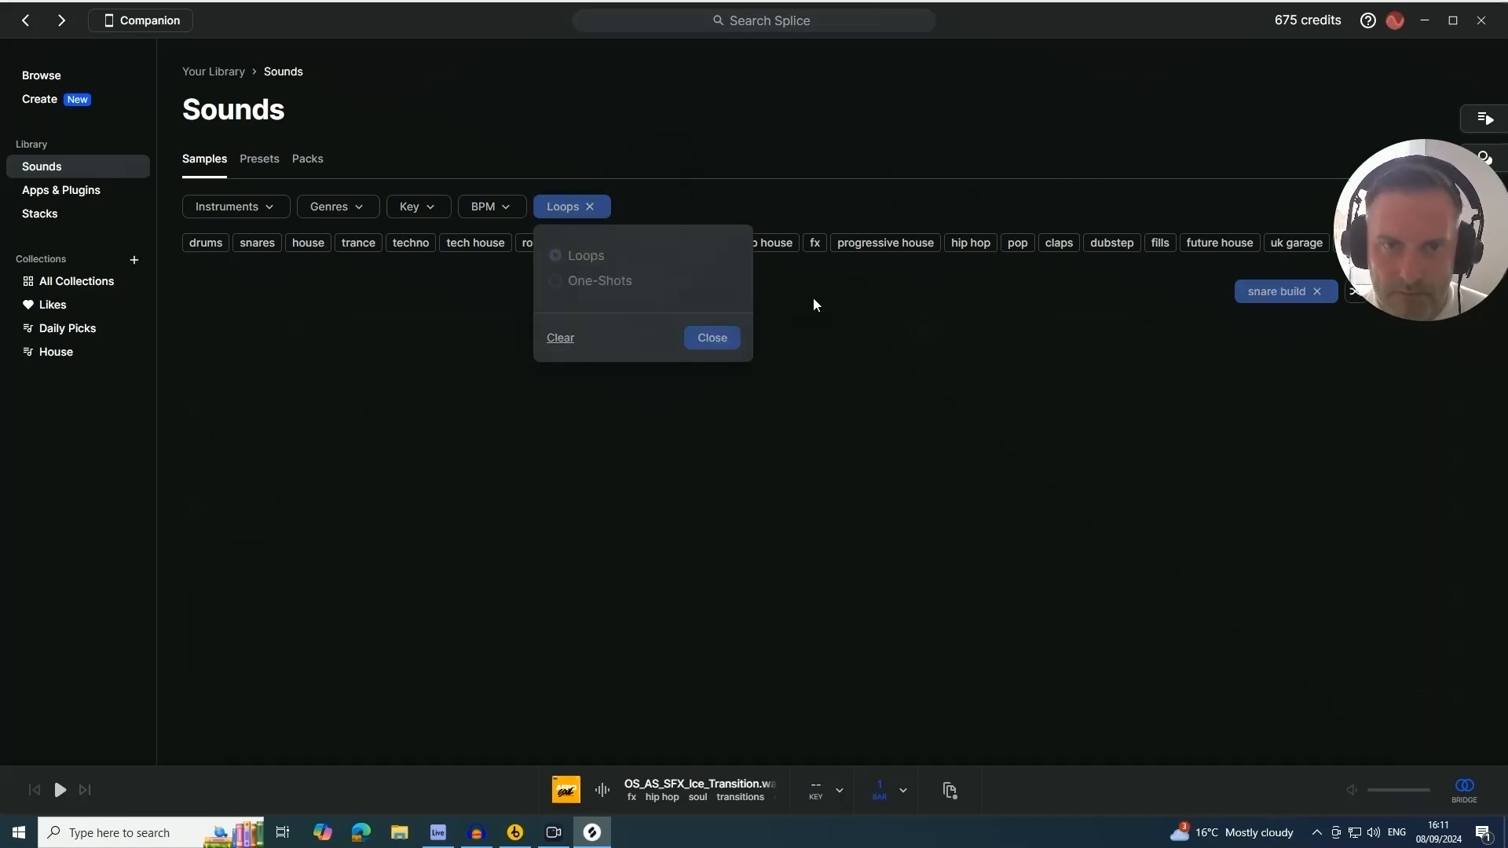
click(709, 338)
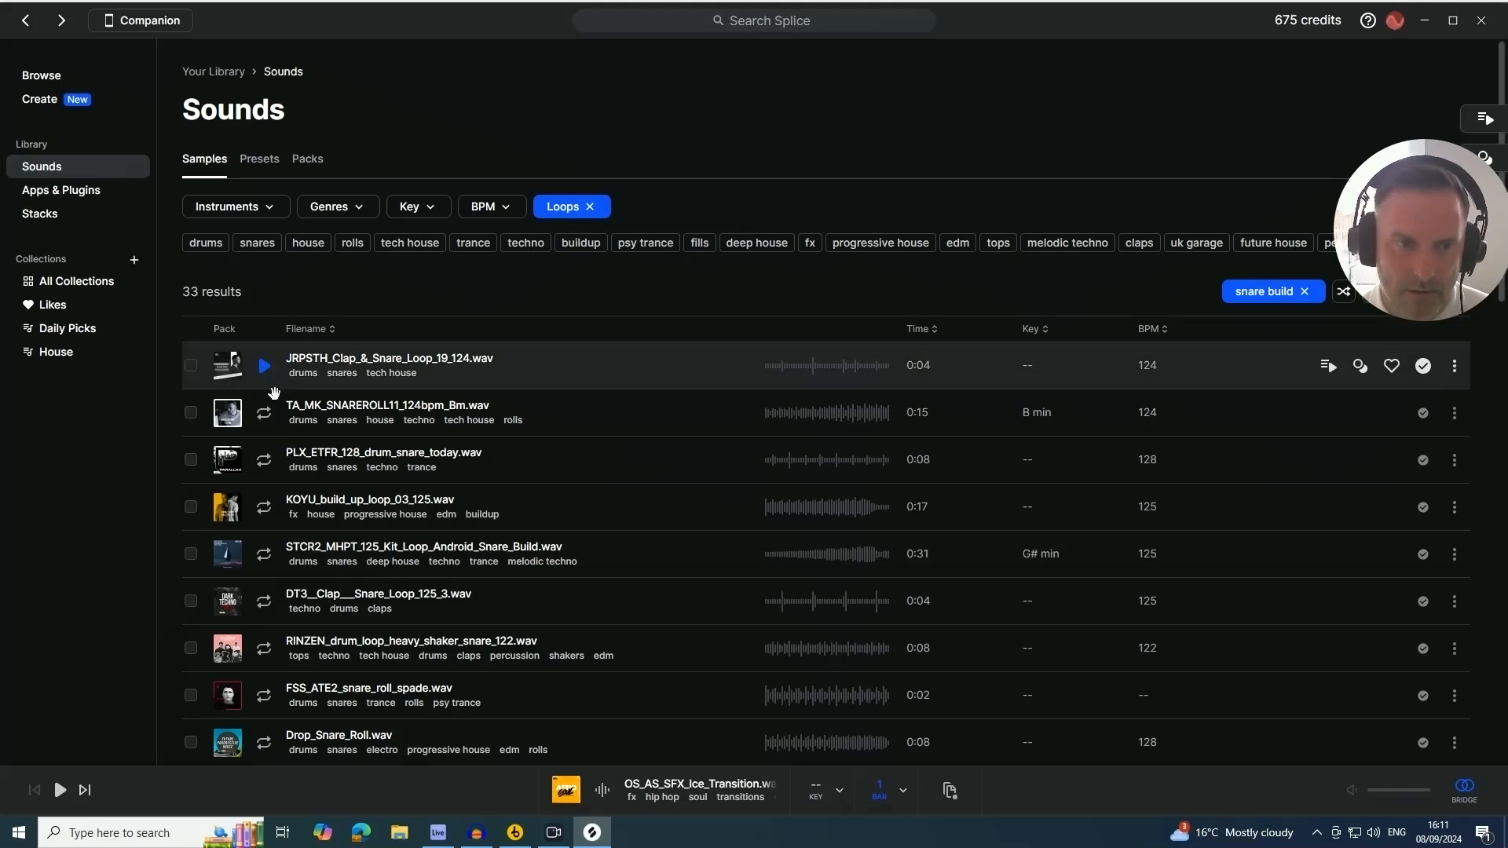
click(264, 413)
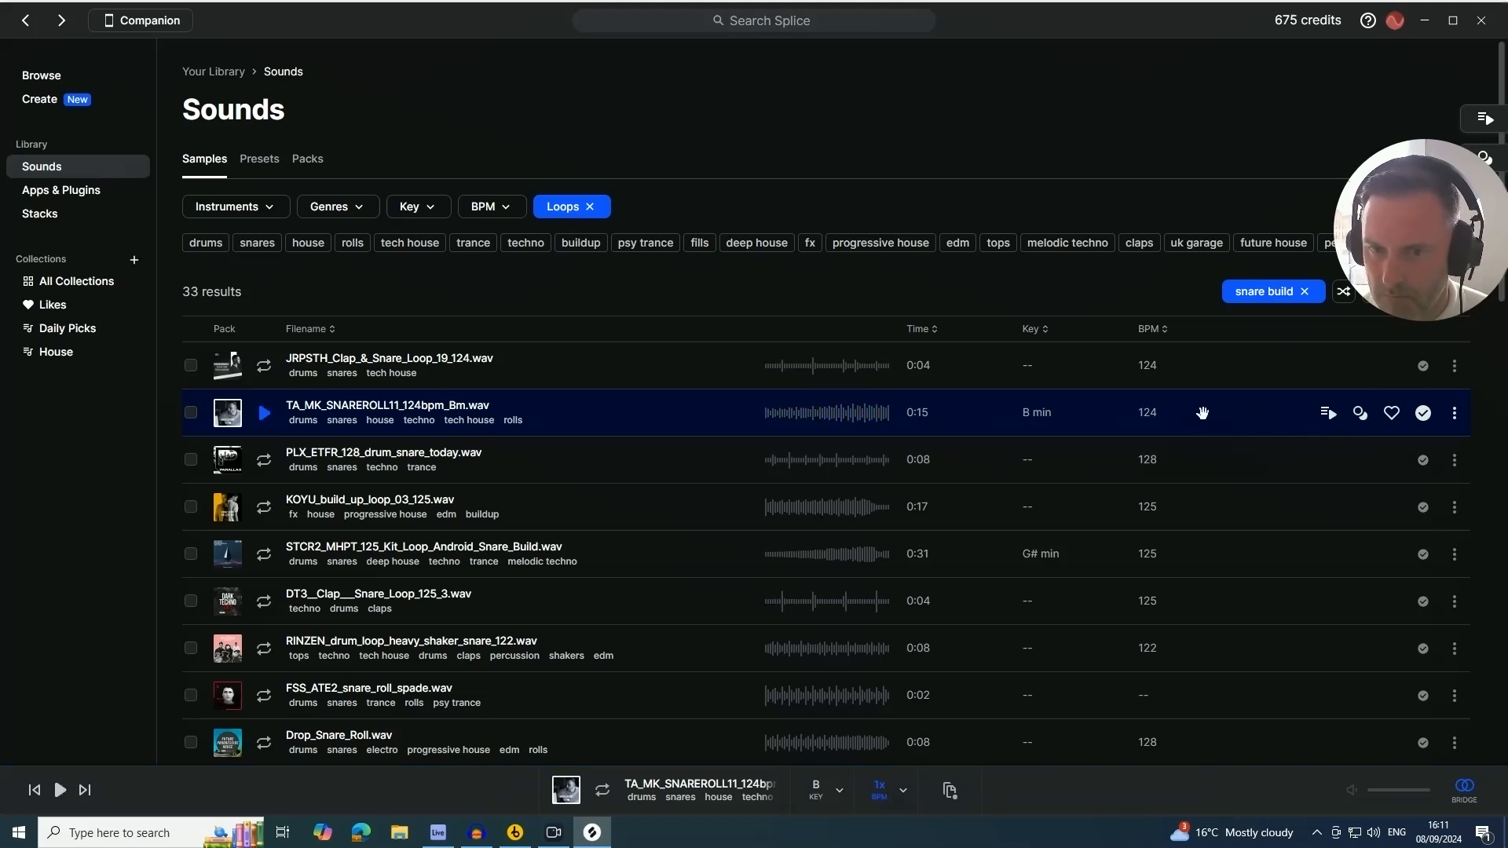
Add the snare roll loop to the arrangement on a new track at about bar 25 and name it Snare Build
mouse_move(873, 528)
mouse_down()
mouse_move(502, 774)
mouse_move(440, 834)
mouse_move(489, 554)
mouse_up()
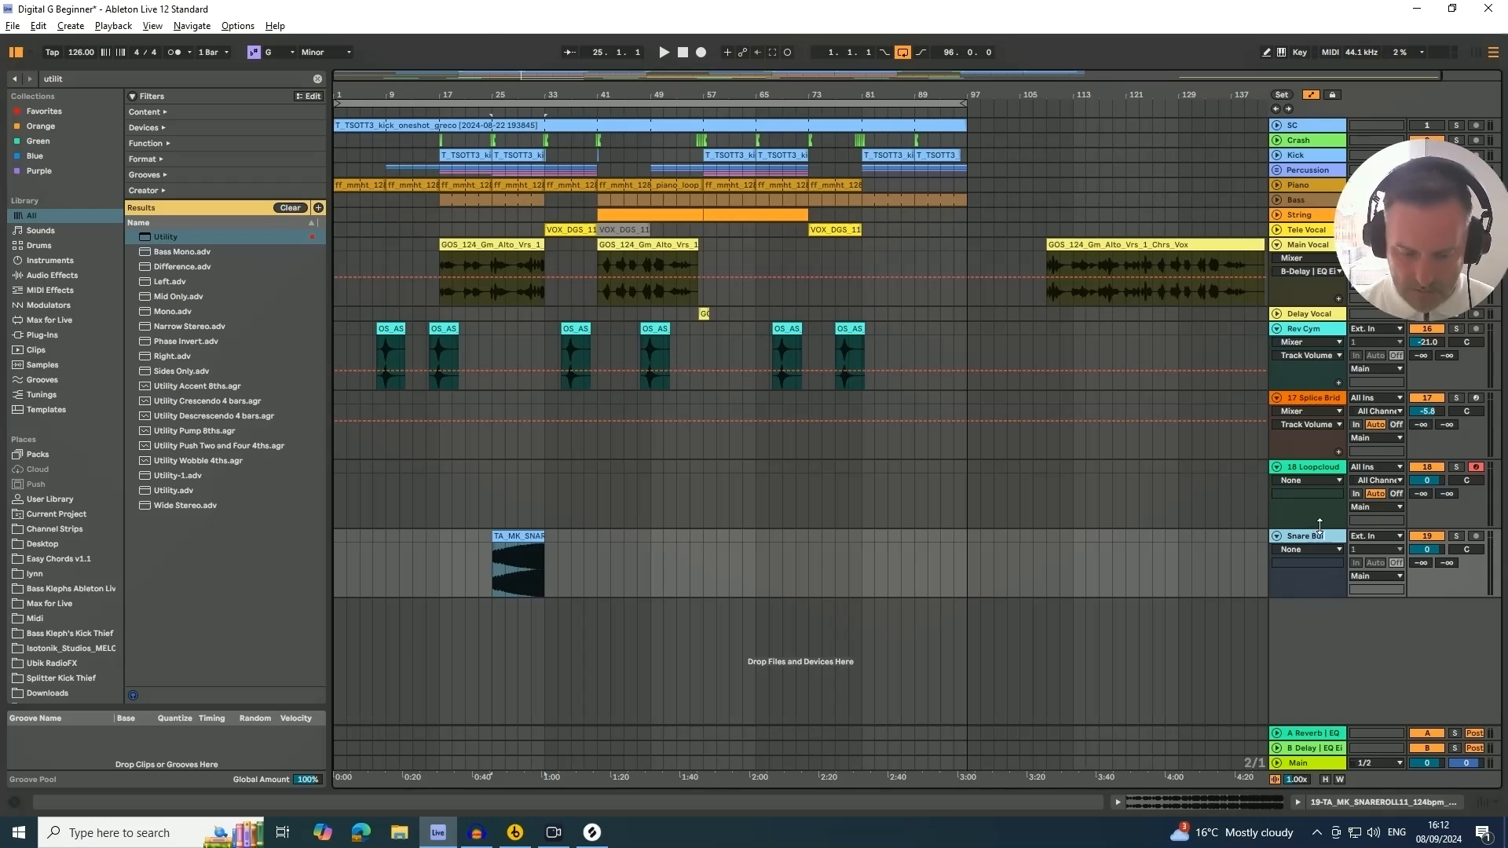
text(d)
key(Return)
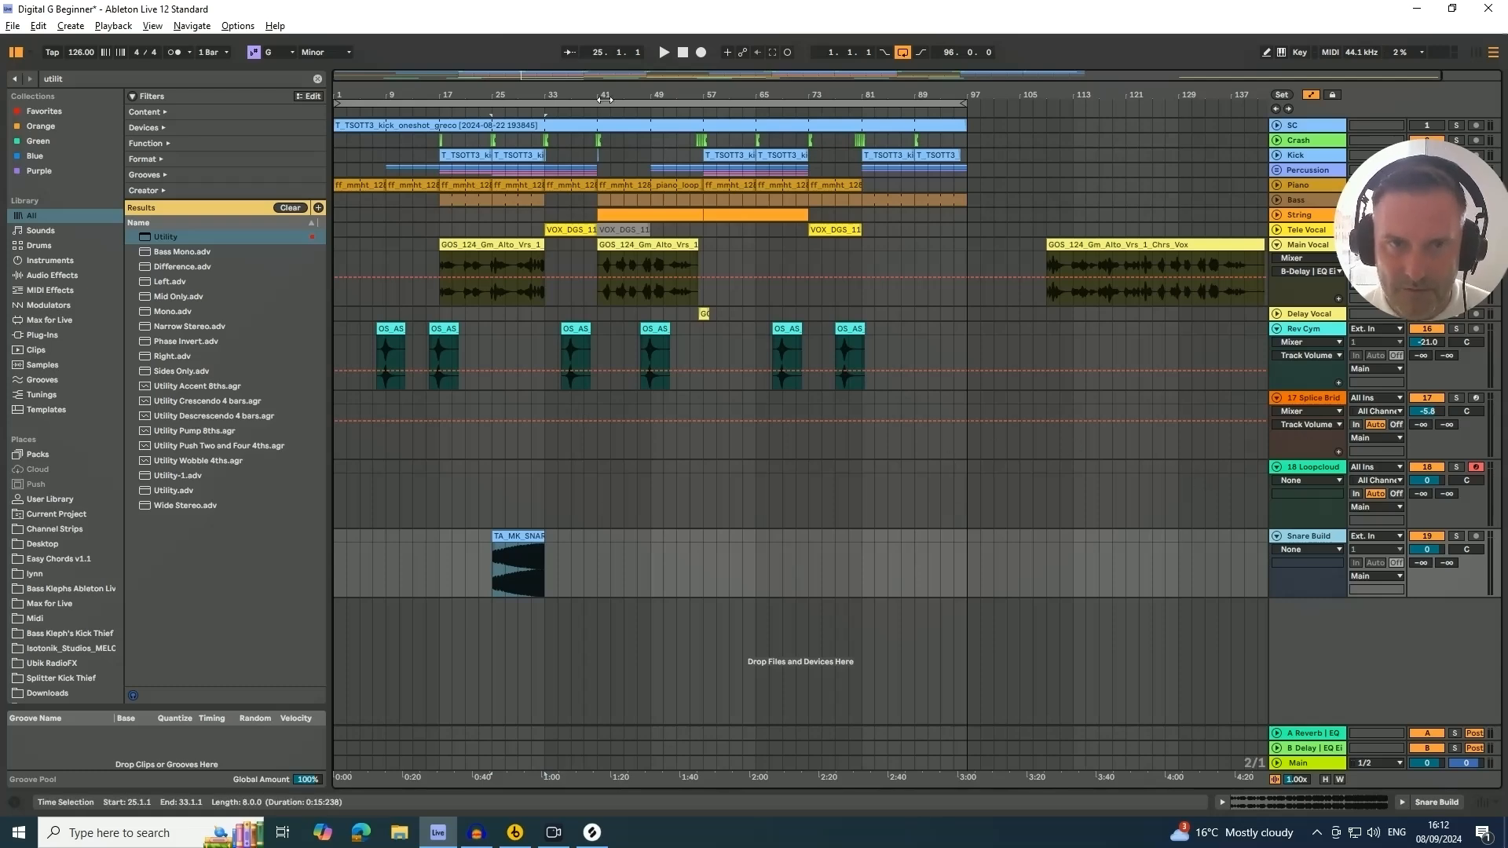
Move the snare roll clip so it starts at bar 49
drag(605, 99, 567, 150)
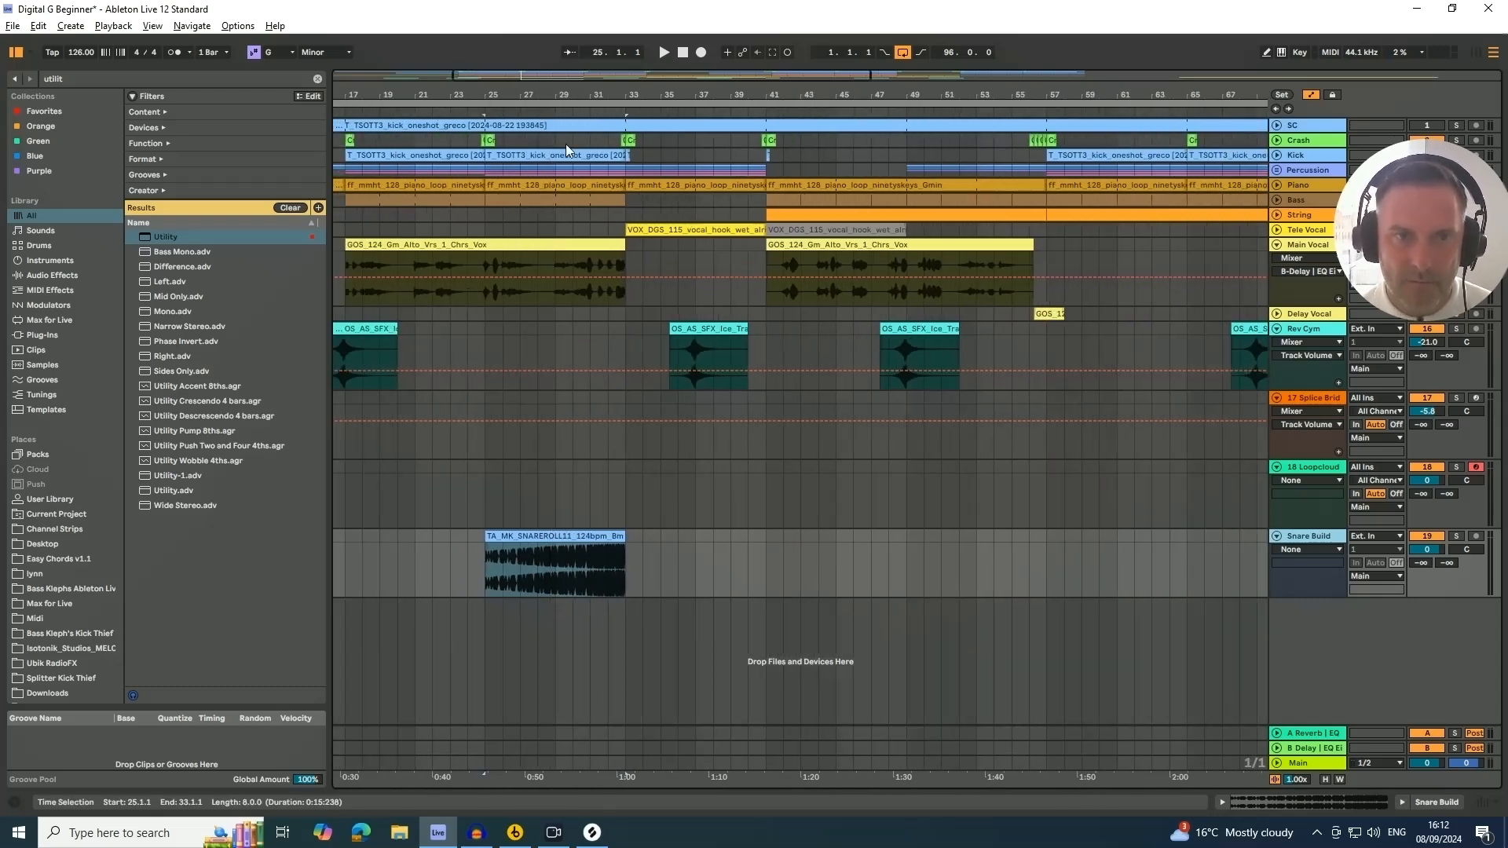
drag(502, 95, 565, 82)
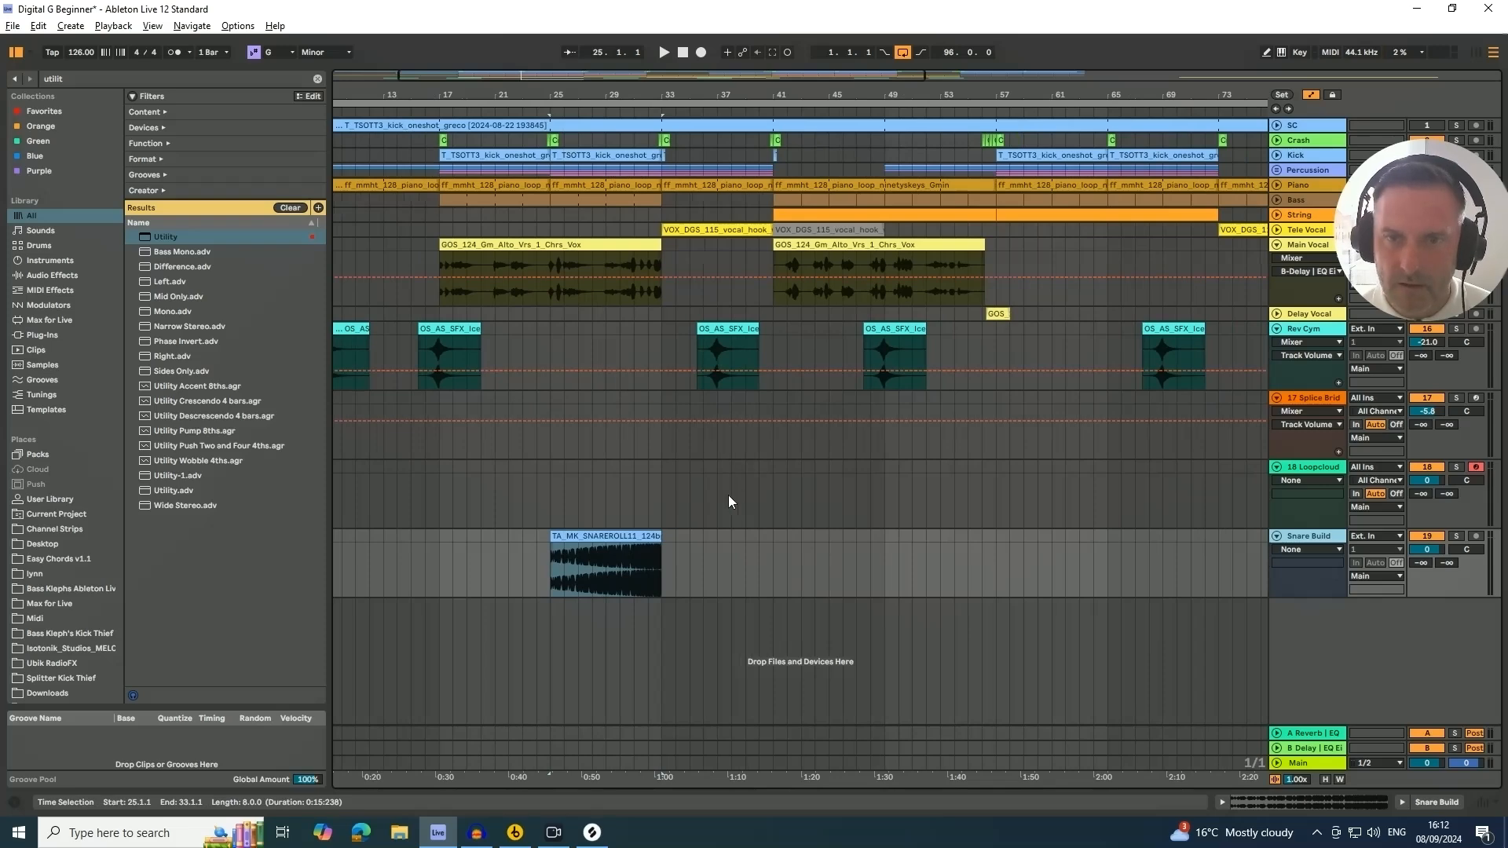
drag(629, 543, 955, 536)
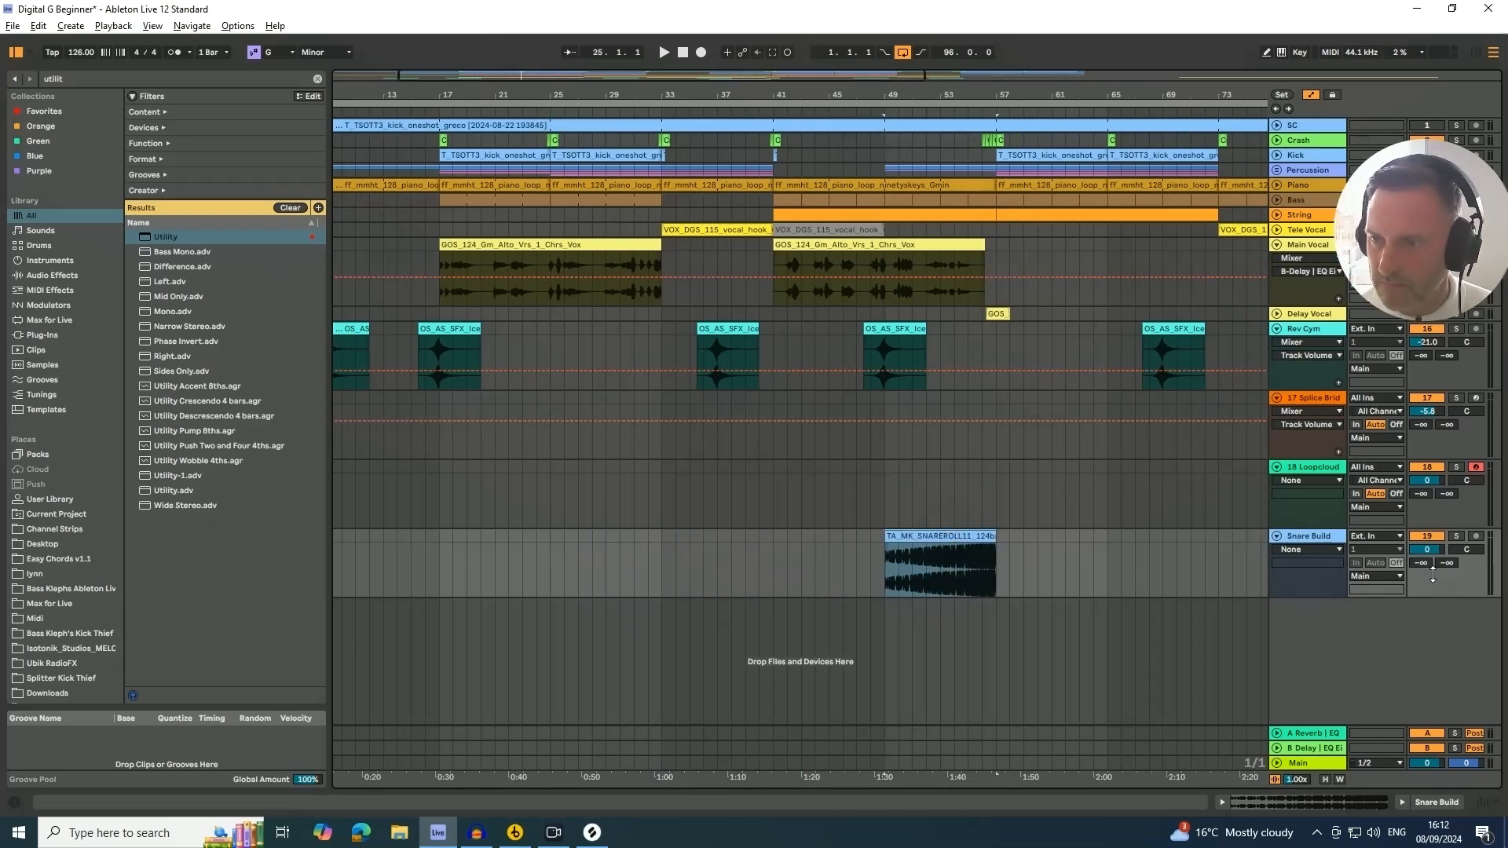
Set the Snare Build track volume to -15.3 dB and open the snare roll clip's details
drag(1433, 553, 1433, 582)
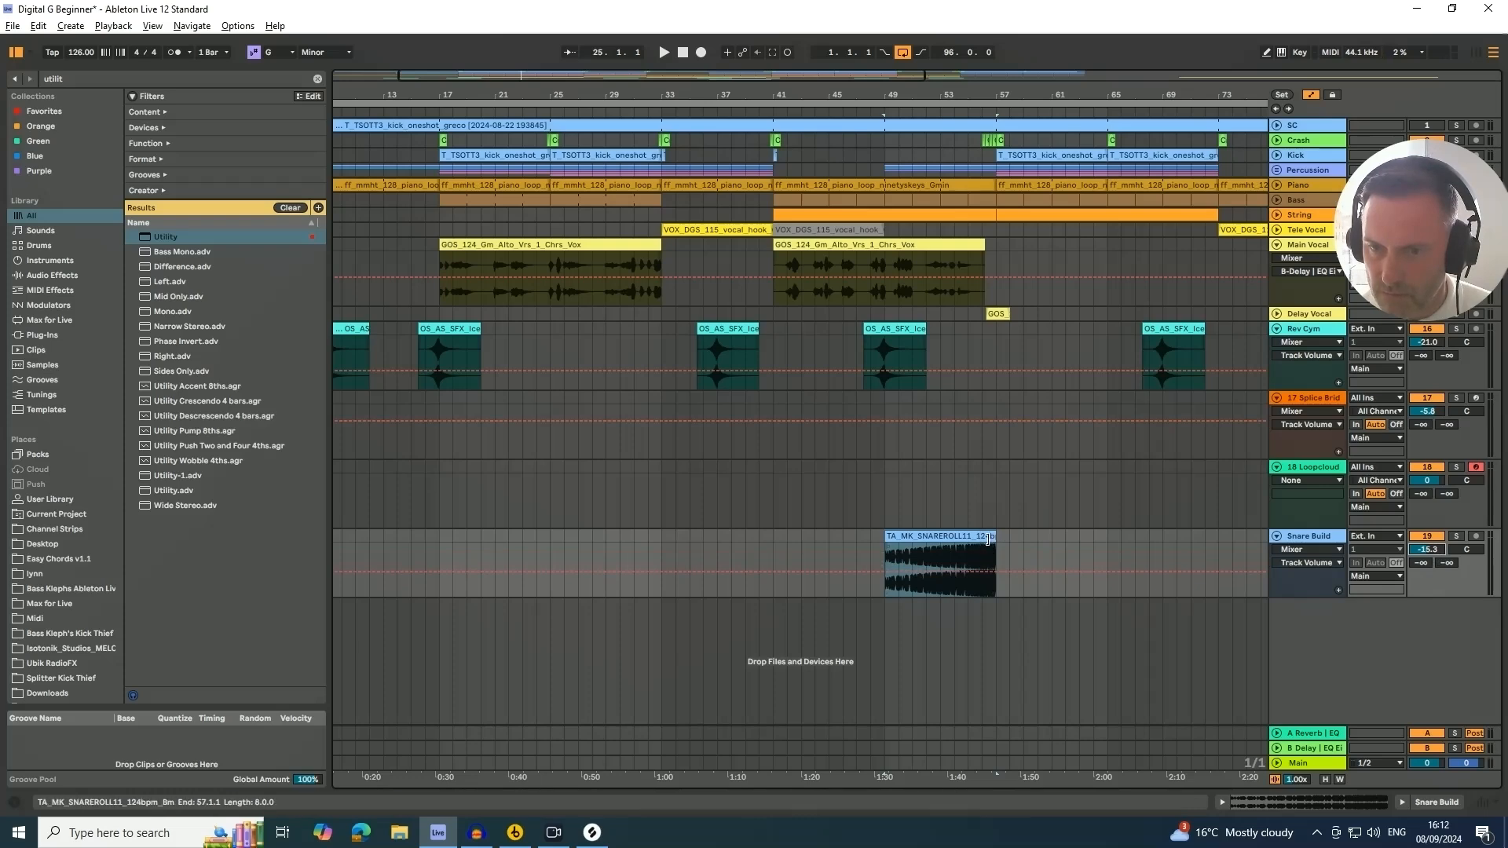
double_click(932, 538)
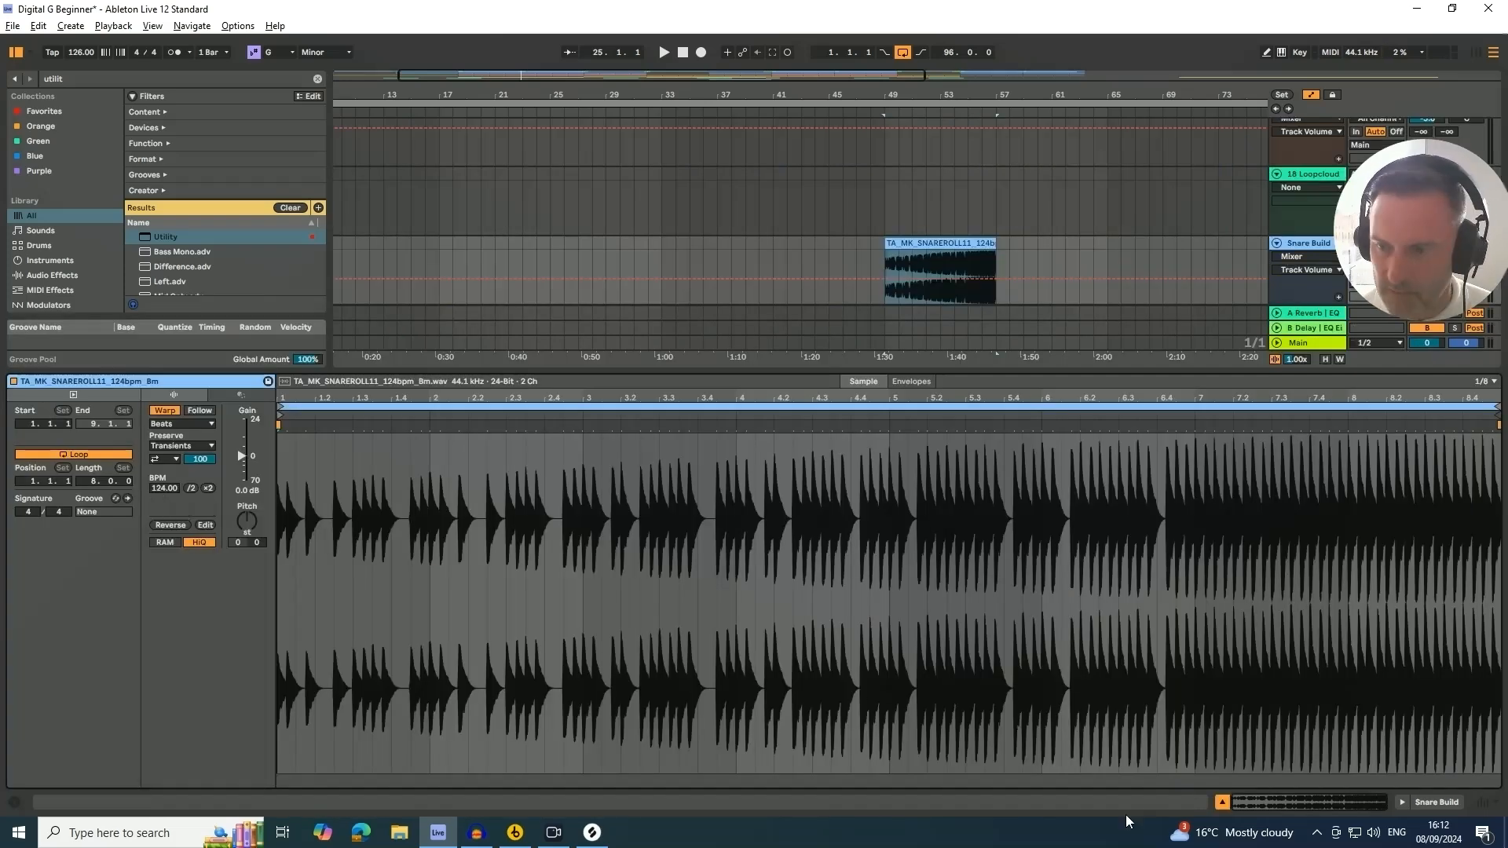
click(1222, 802)
Start playback and set the Snare Build track volume to -16.2 dB
key(space)
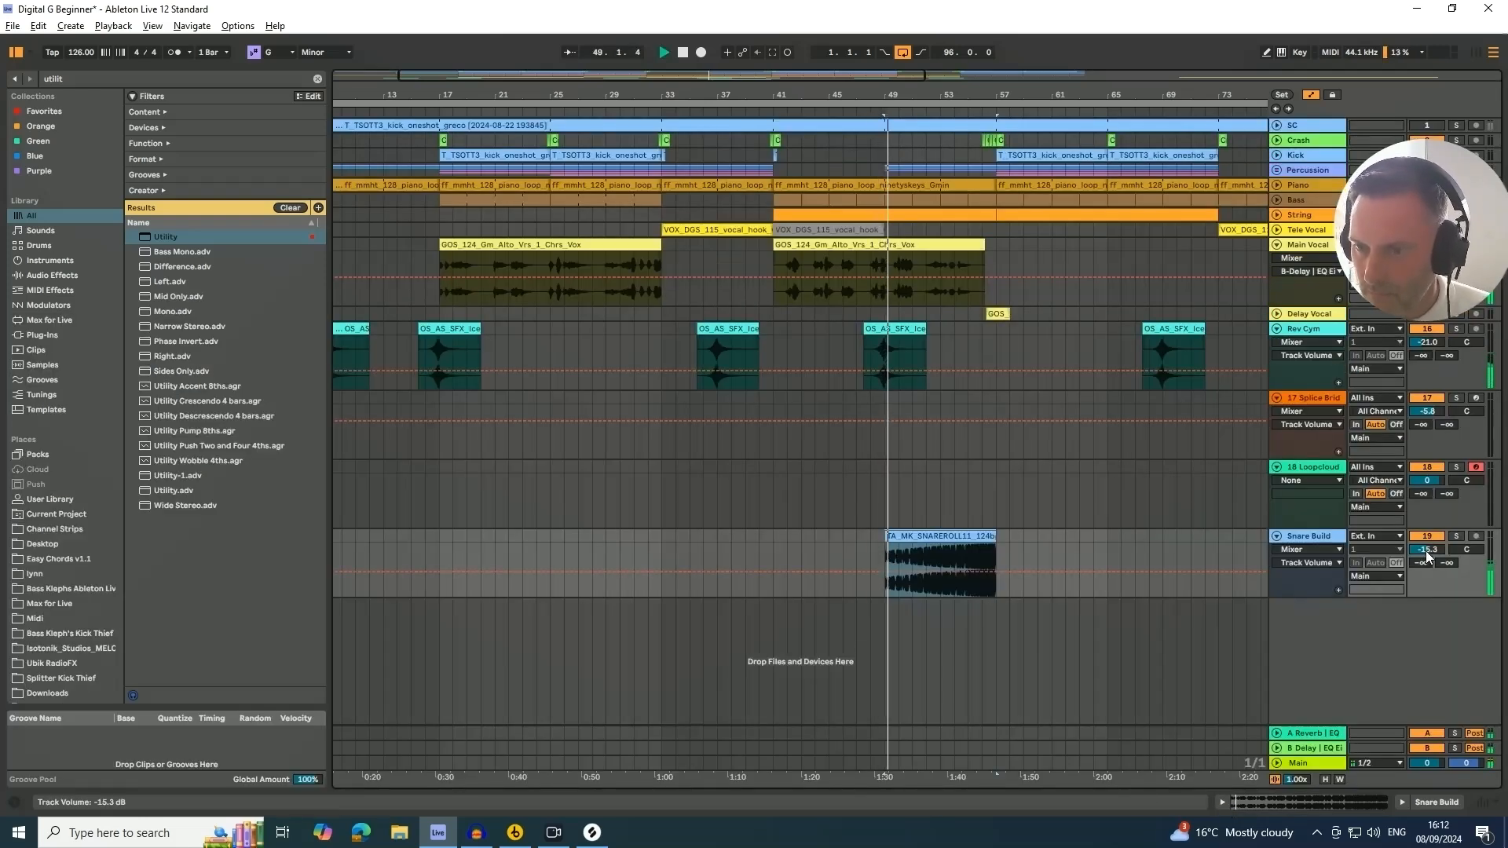
drag(1428, 553, 1428, 562)
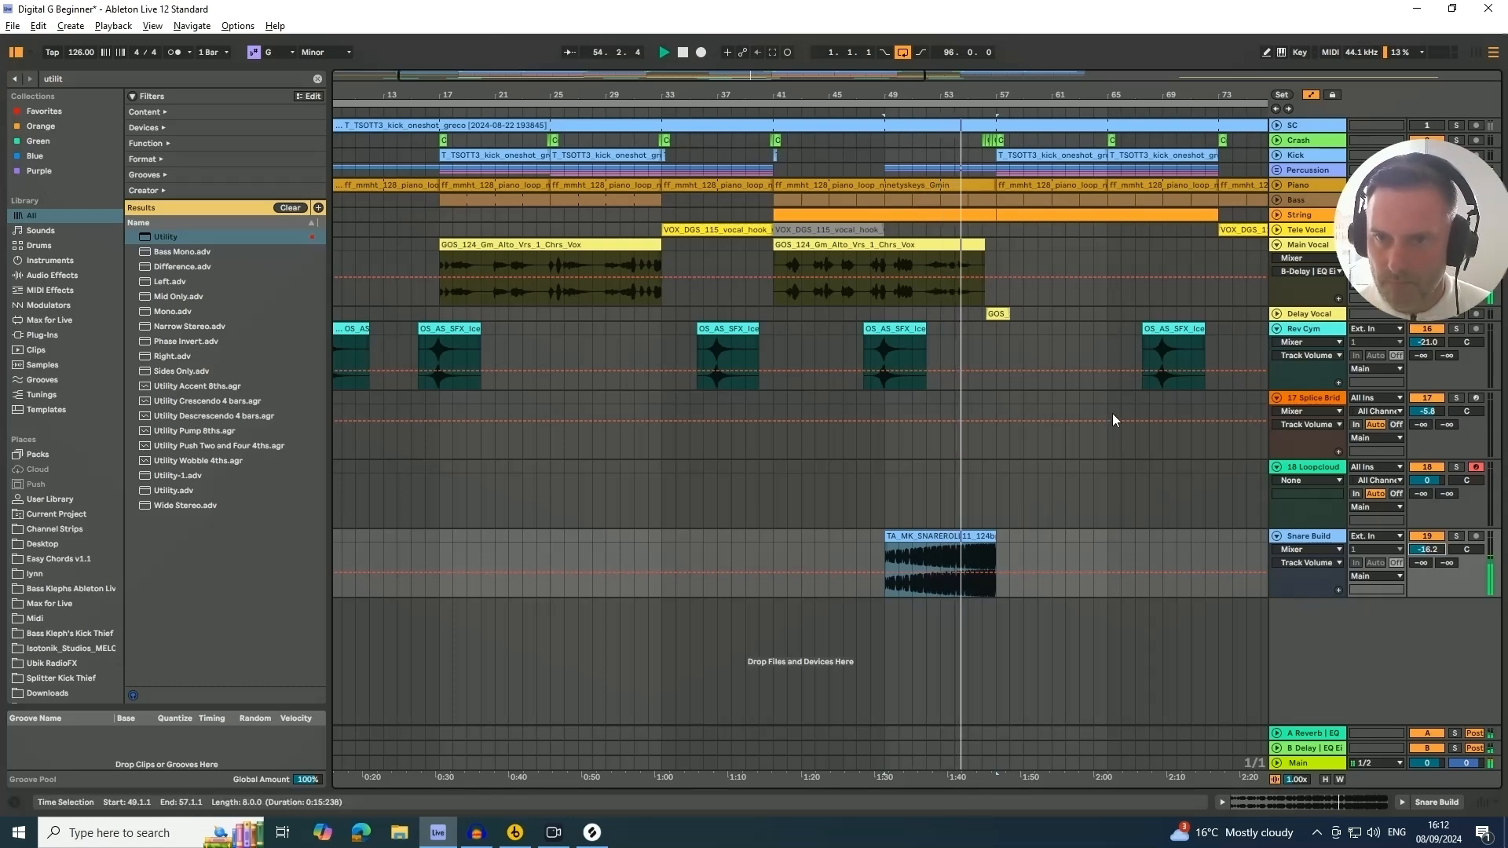
Listen from around bar 53 and set the Snare Build track volume to -12.4 dB
drag(996, 96, 994, 150)
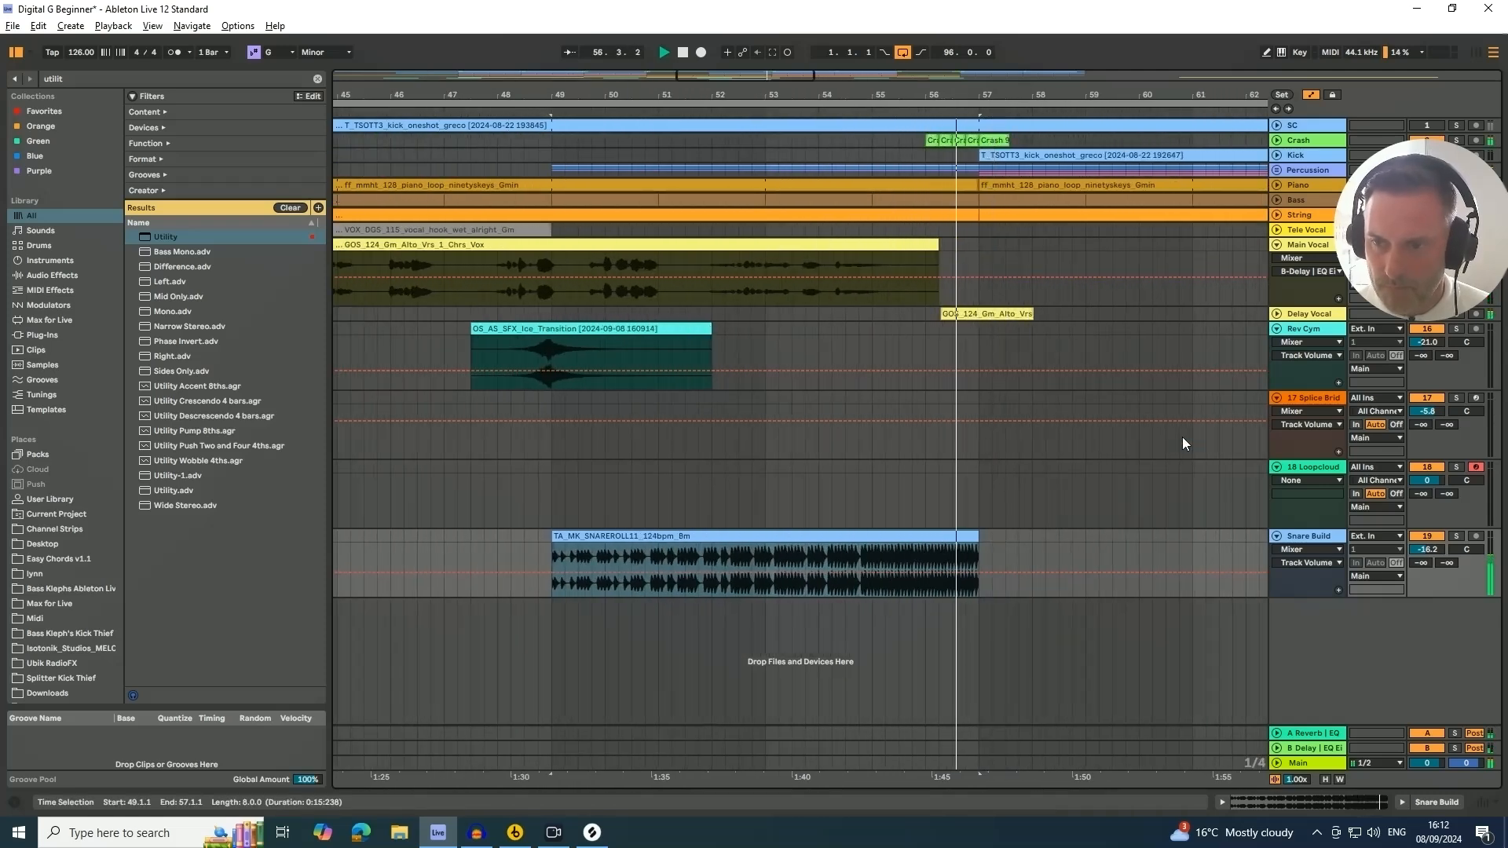
drag(1429, 551, 1429, 542)
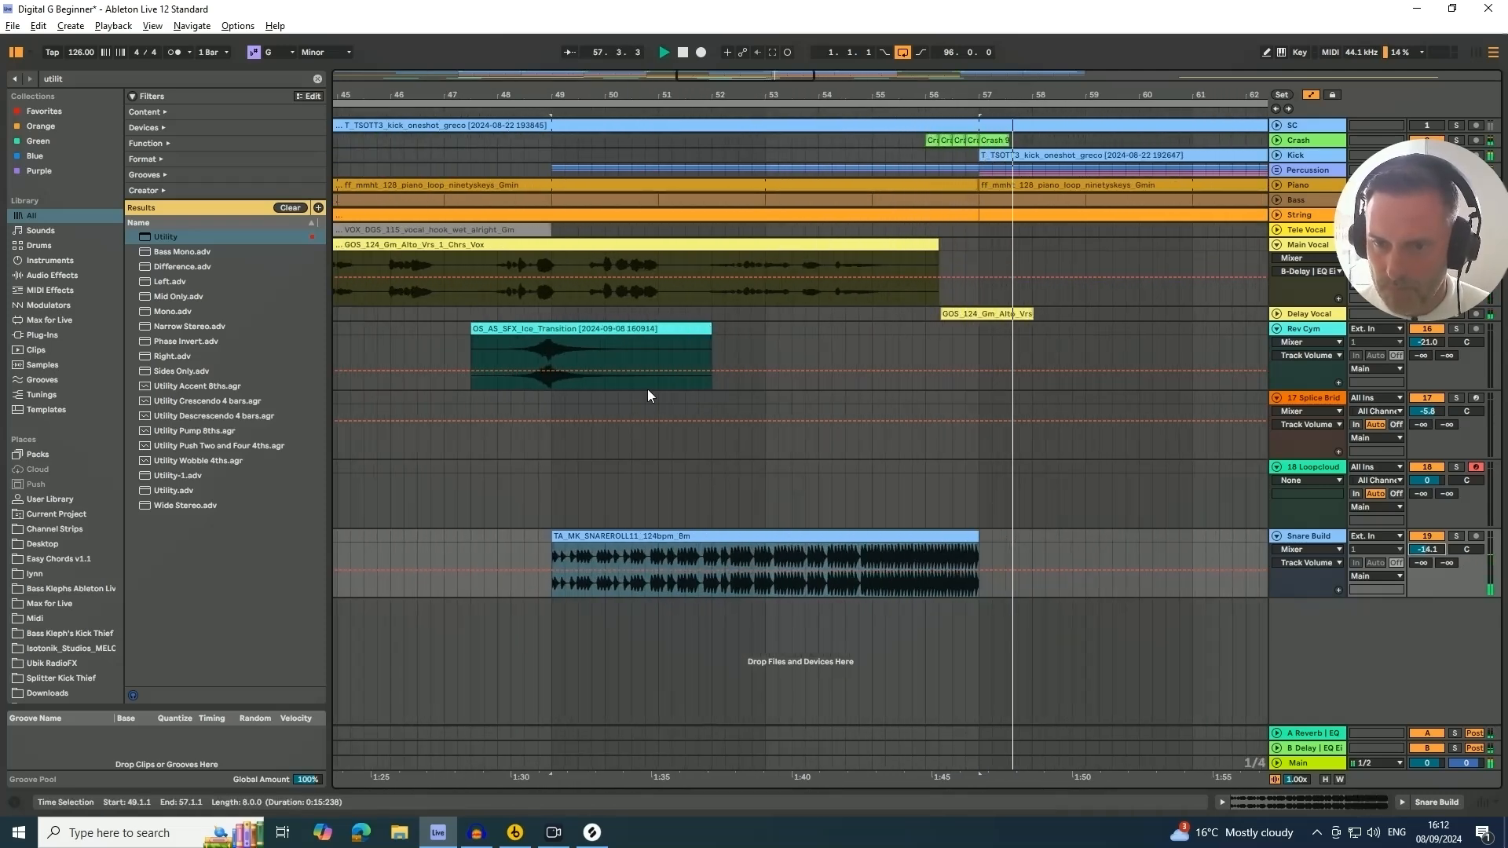
click(847, 112)
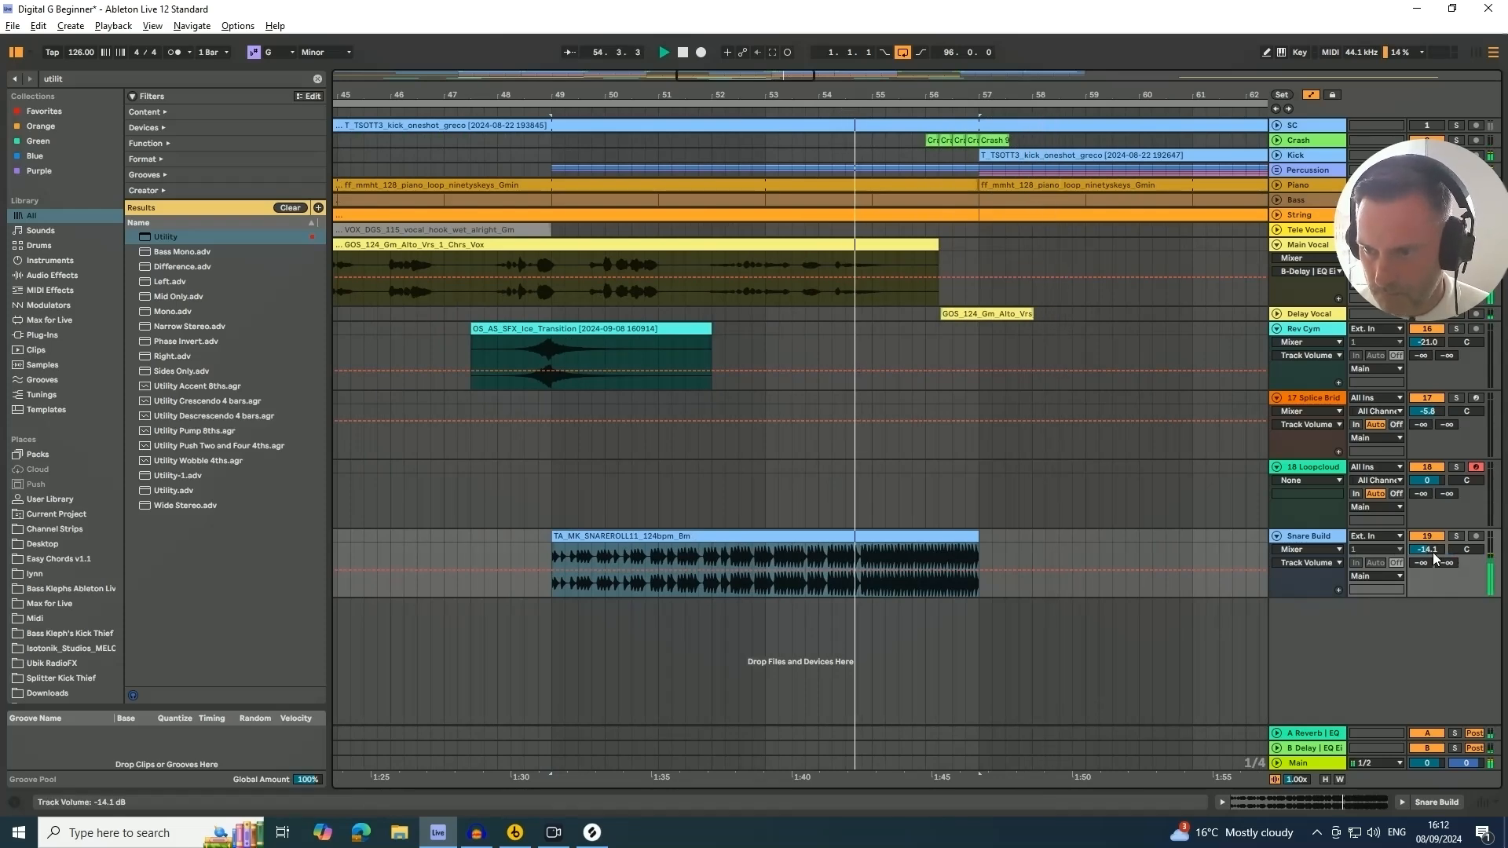
drag(1432, 553, 1429, 545)
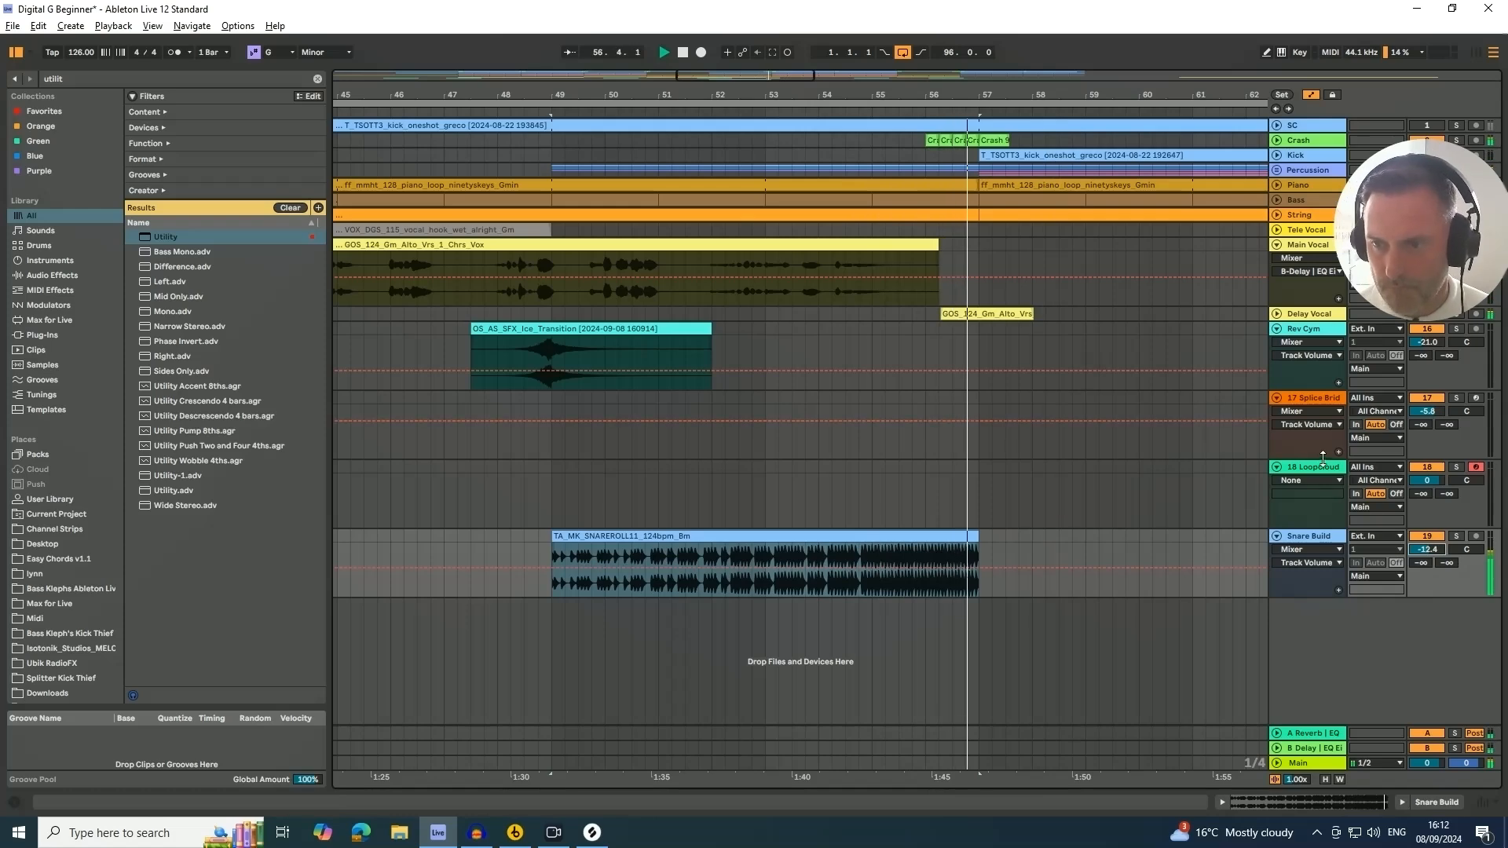
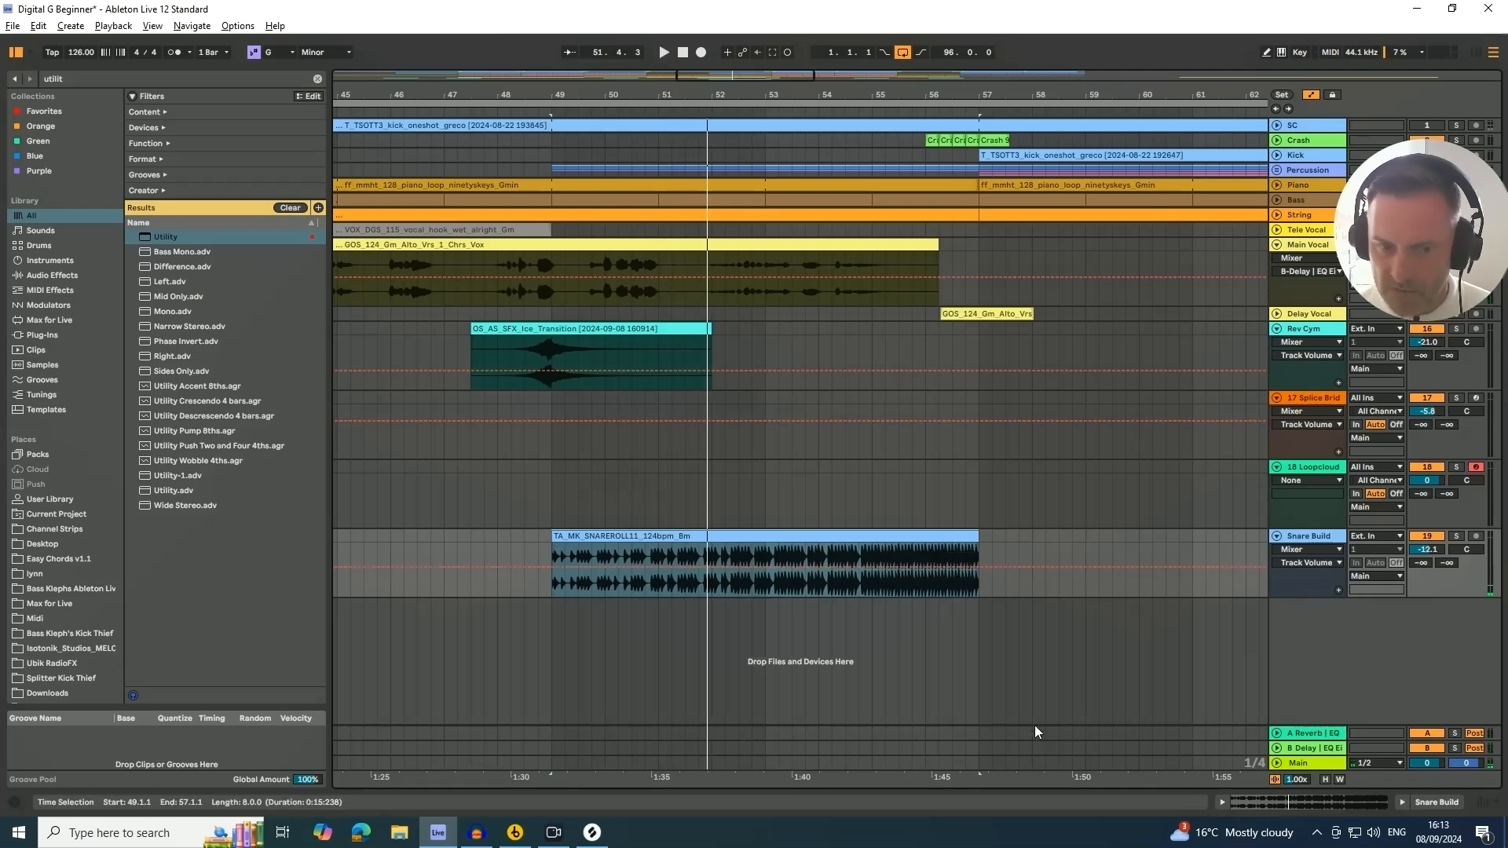
Switch to Splice, clear the snare build filter and search the library for riser loops
click(592, 832)
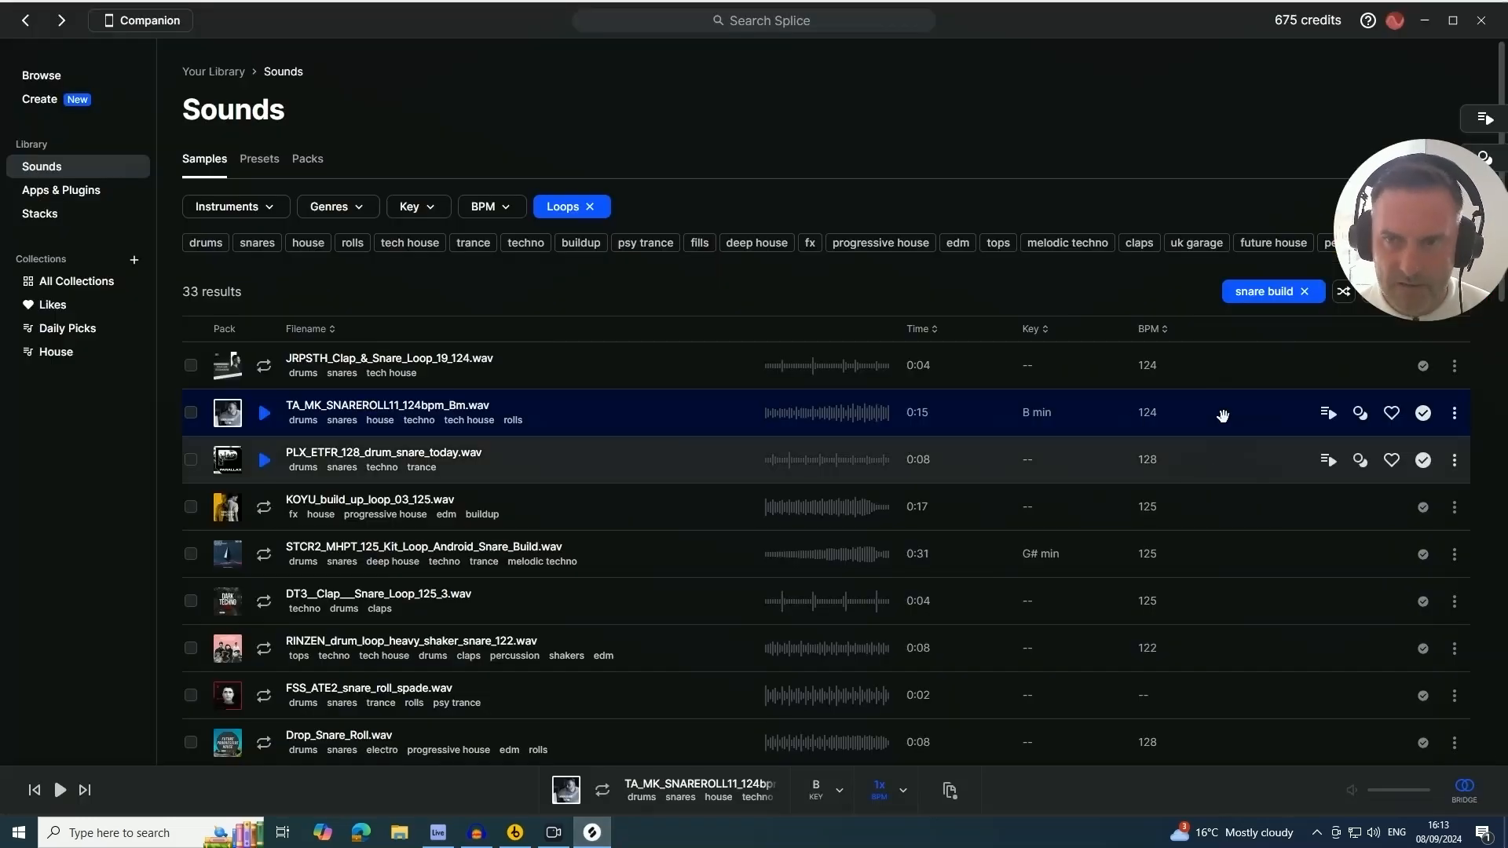
click(1305, 292)
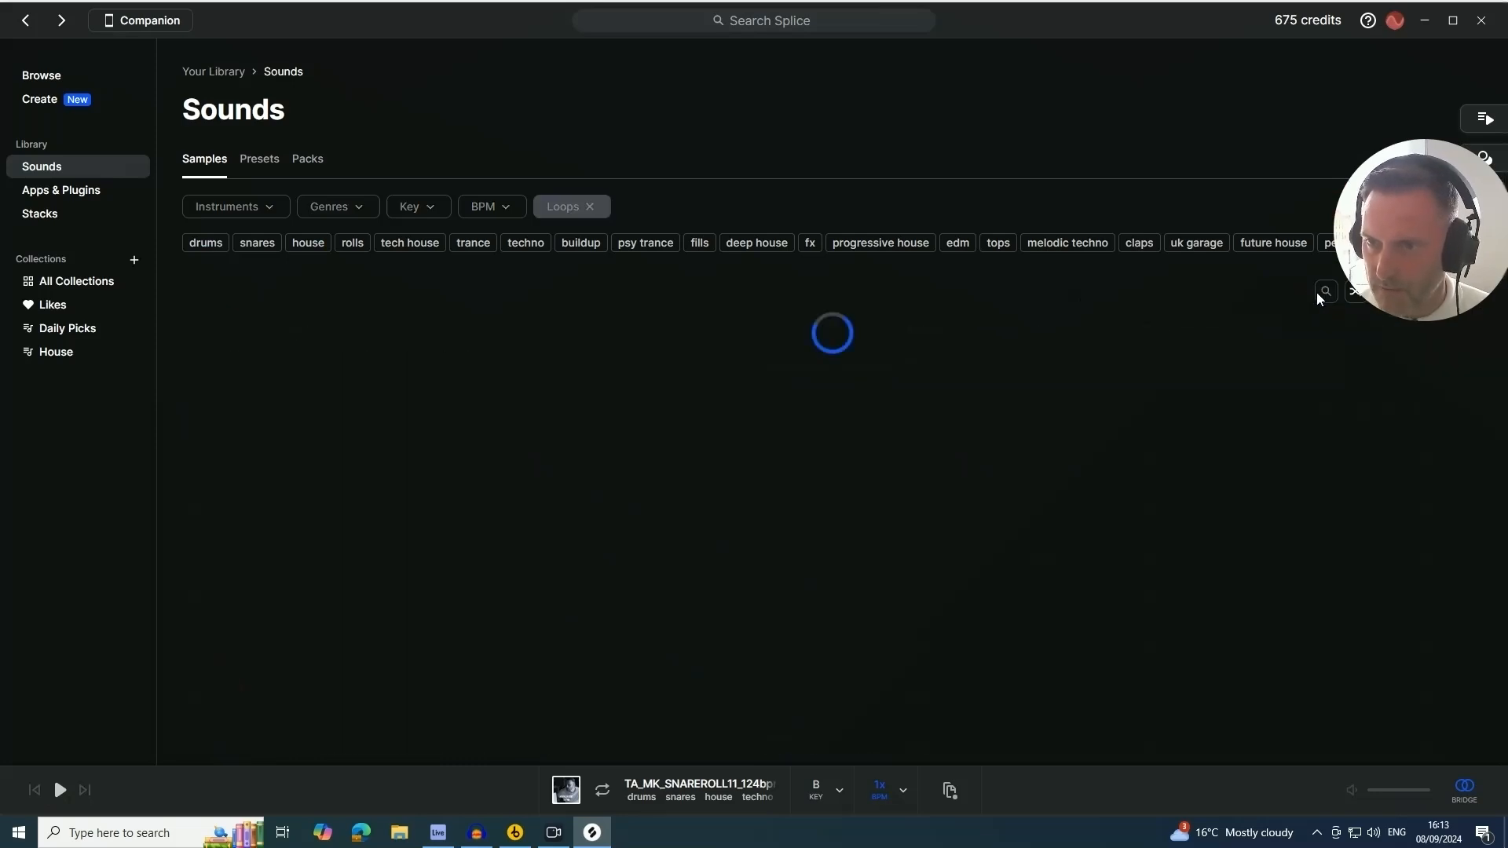
click(1313, 292)
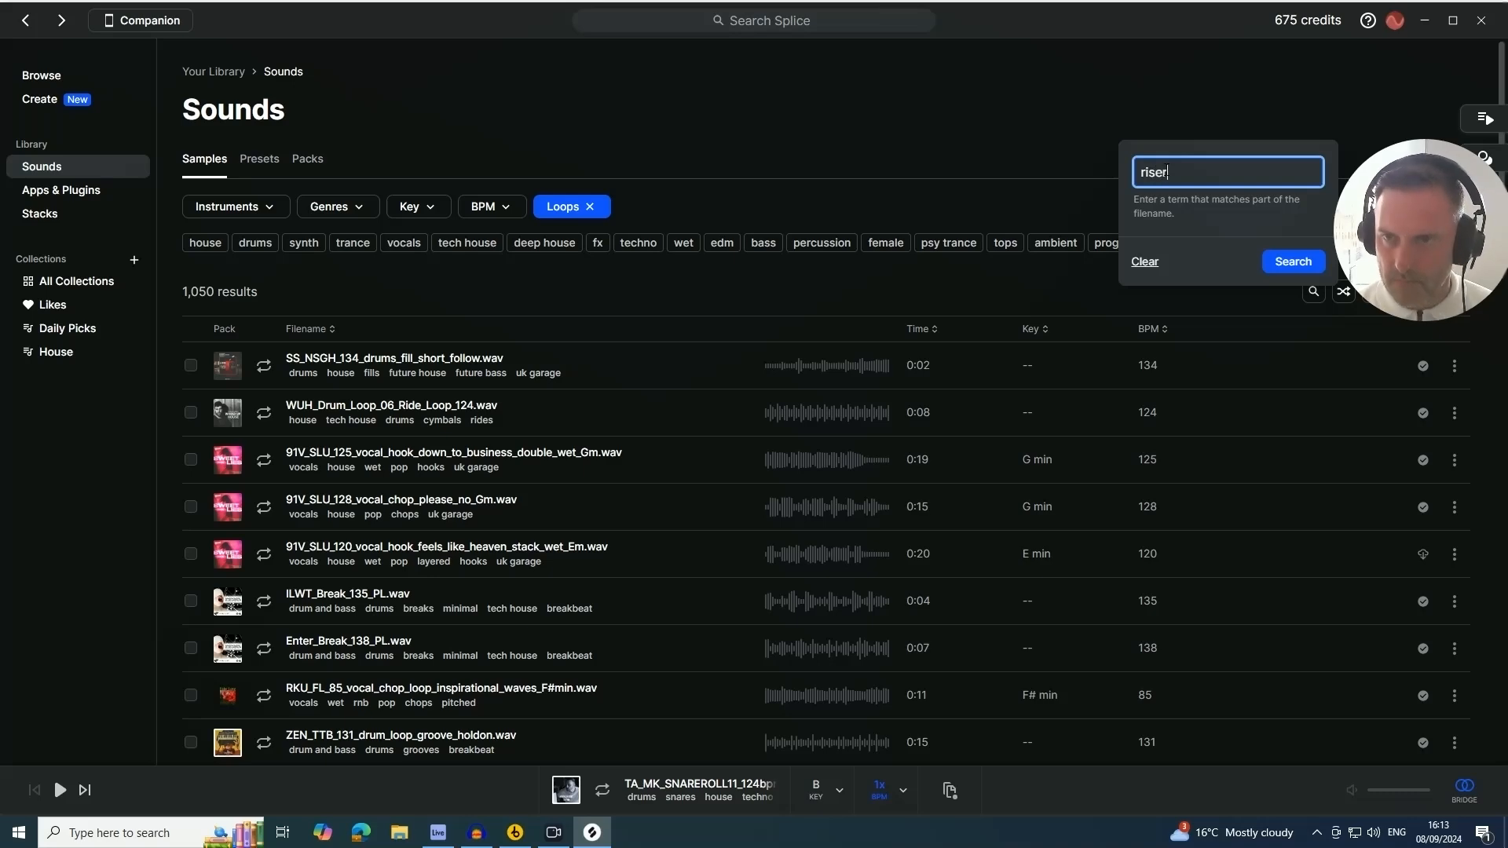
key(Return)
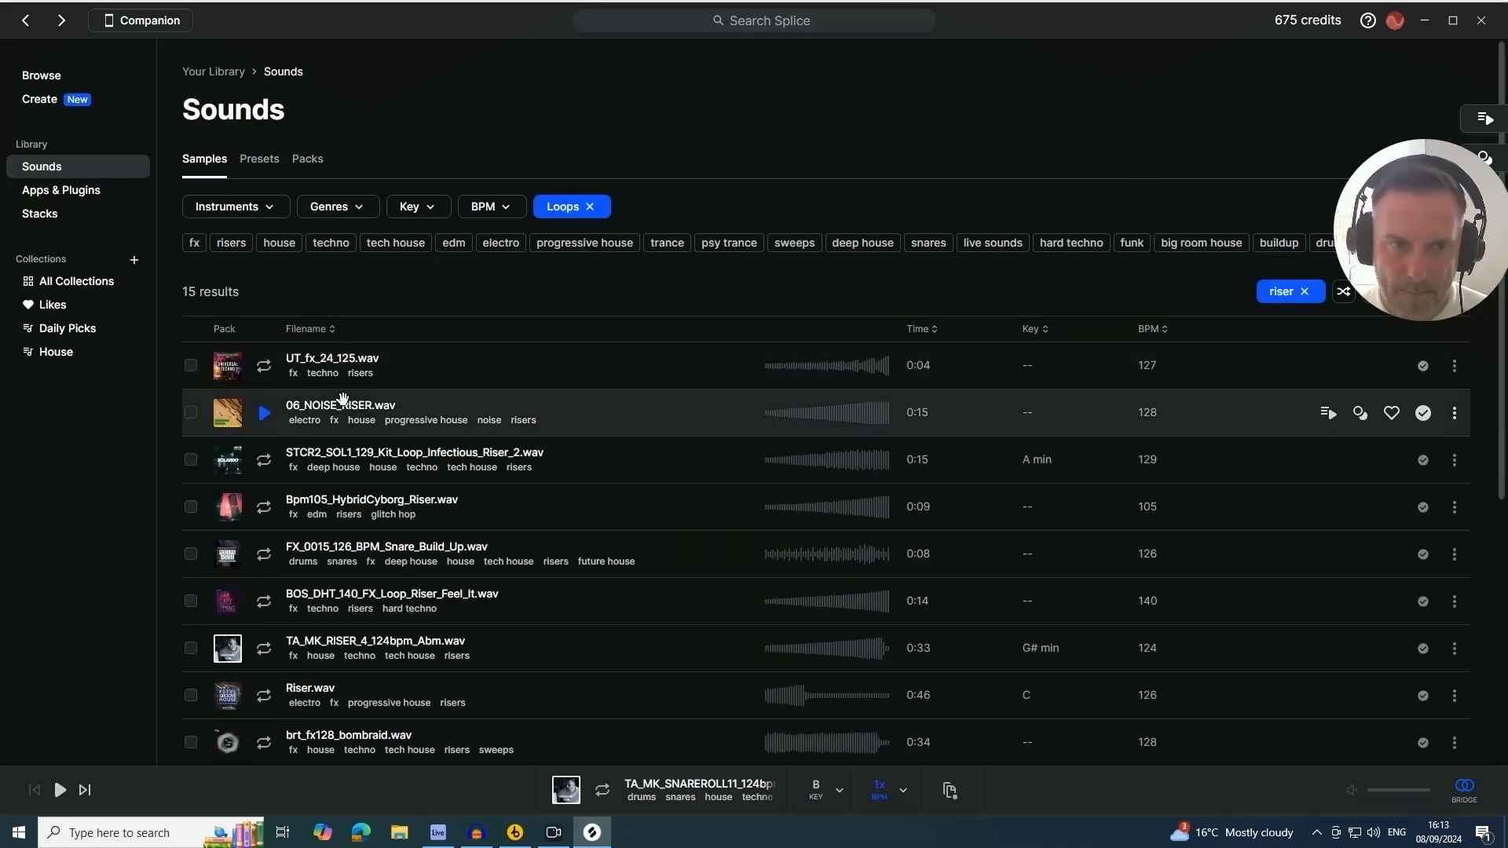
Preview several riser loops, narrowing the results to the house genre
click(266, 414)
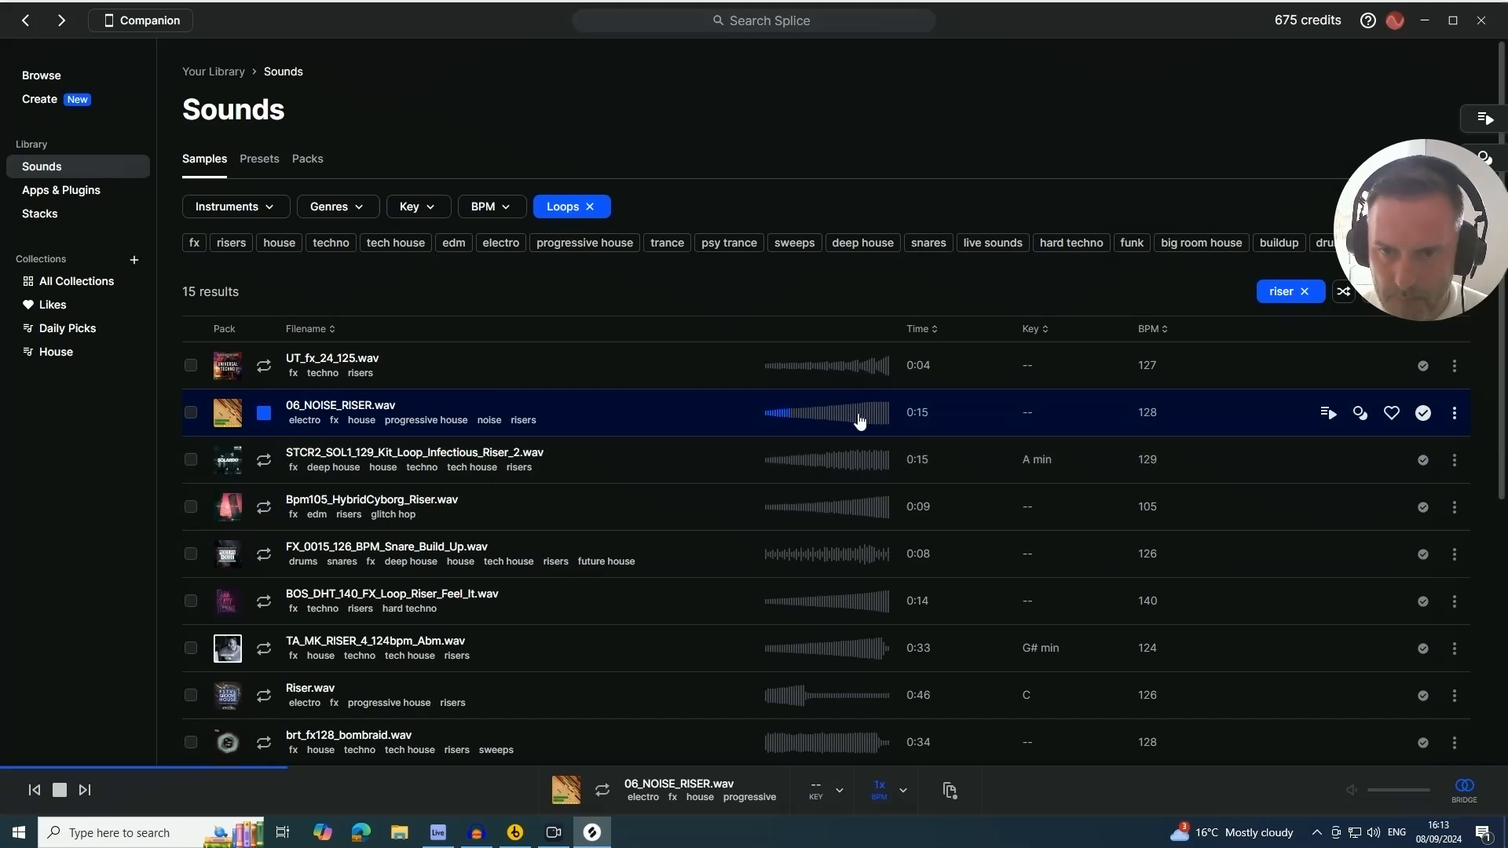
scroll(363, 493, down, 1)
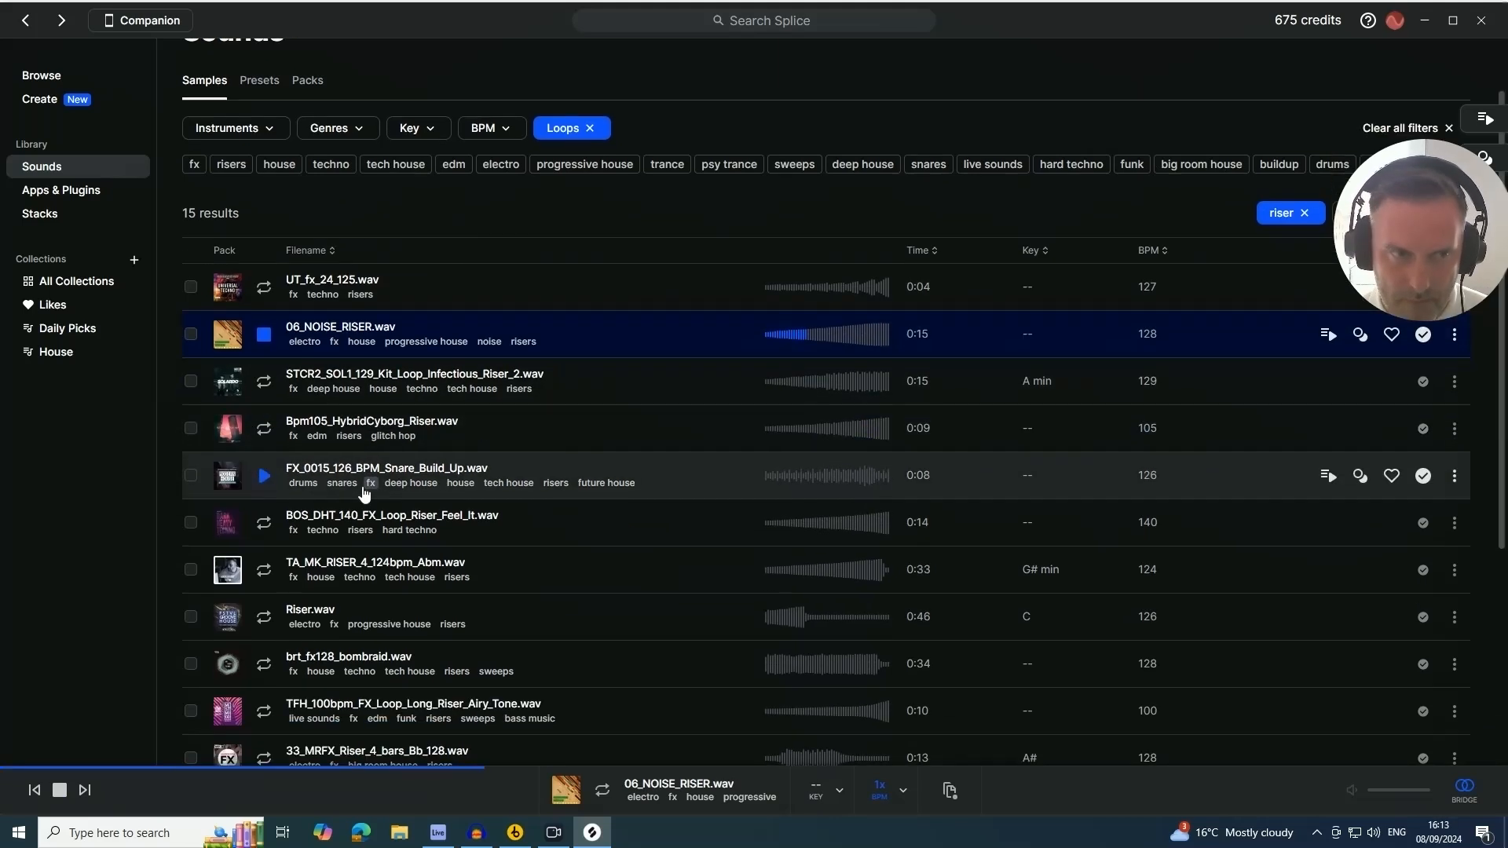
click(279, 163)
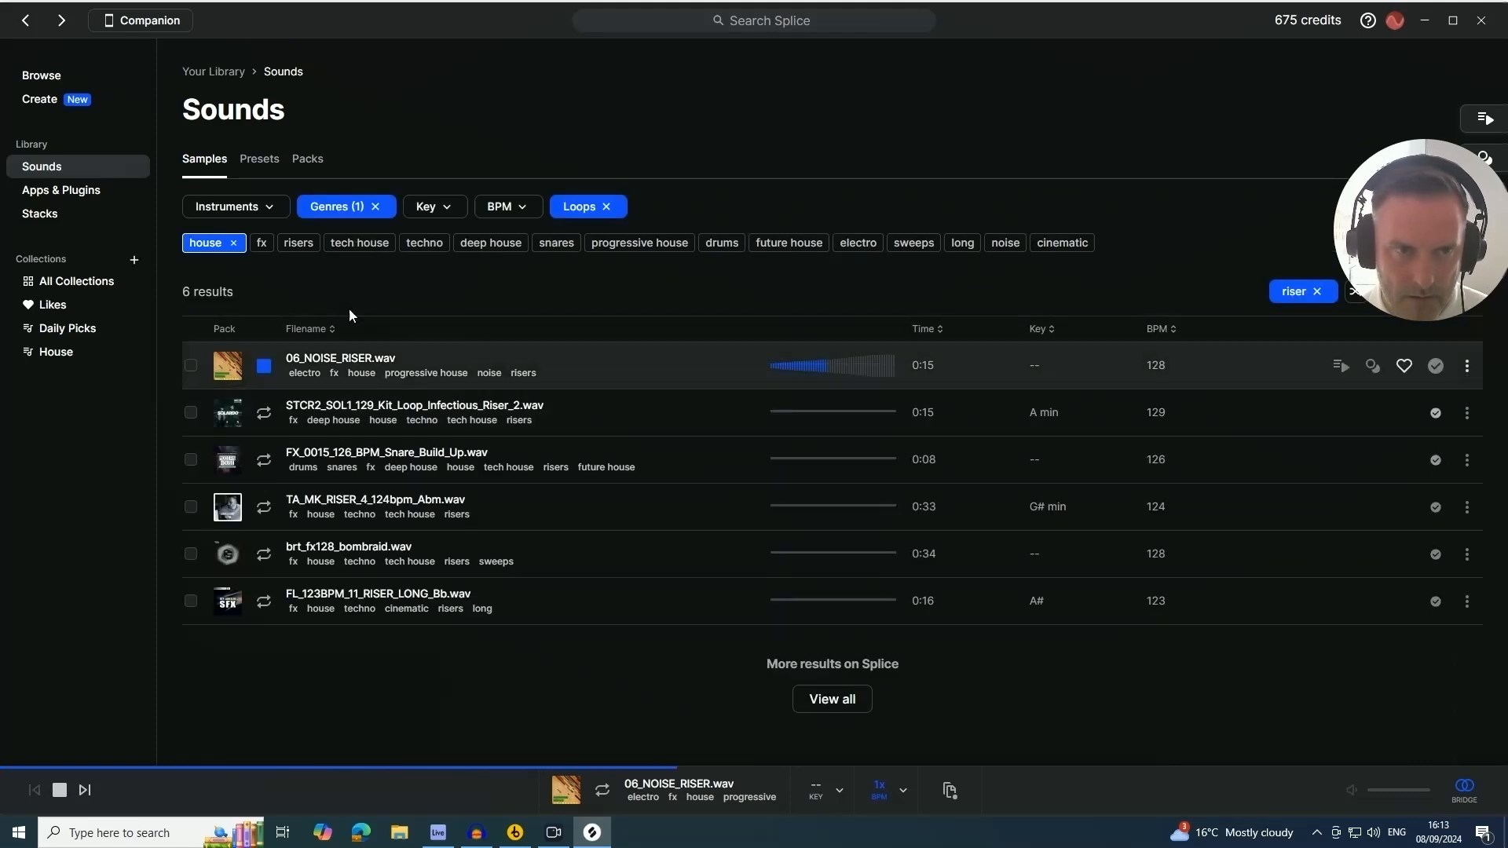
click(264, 506)
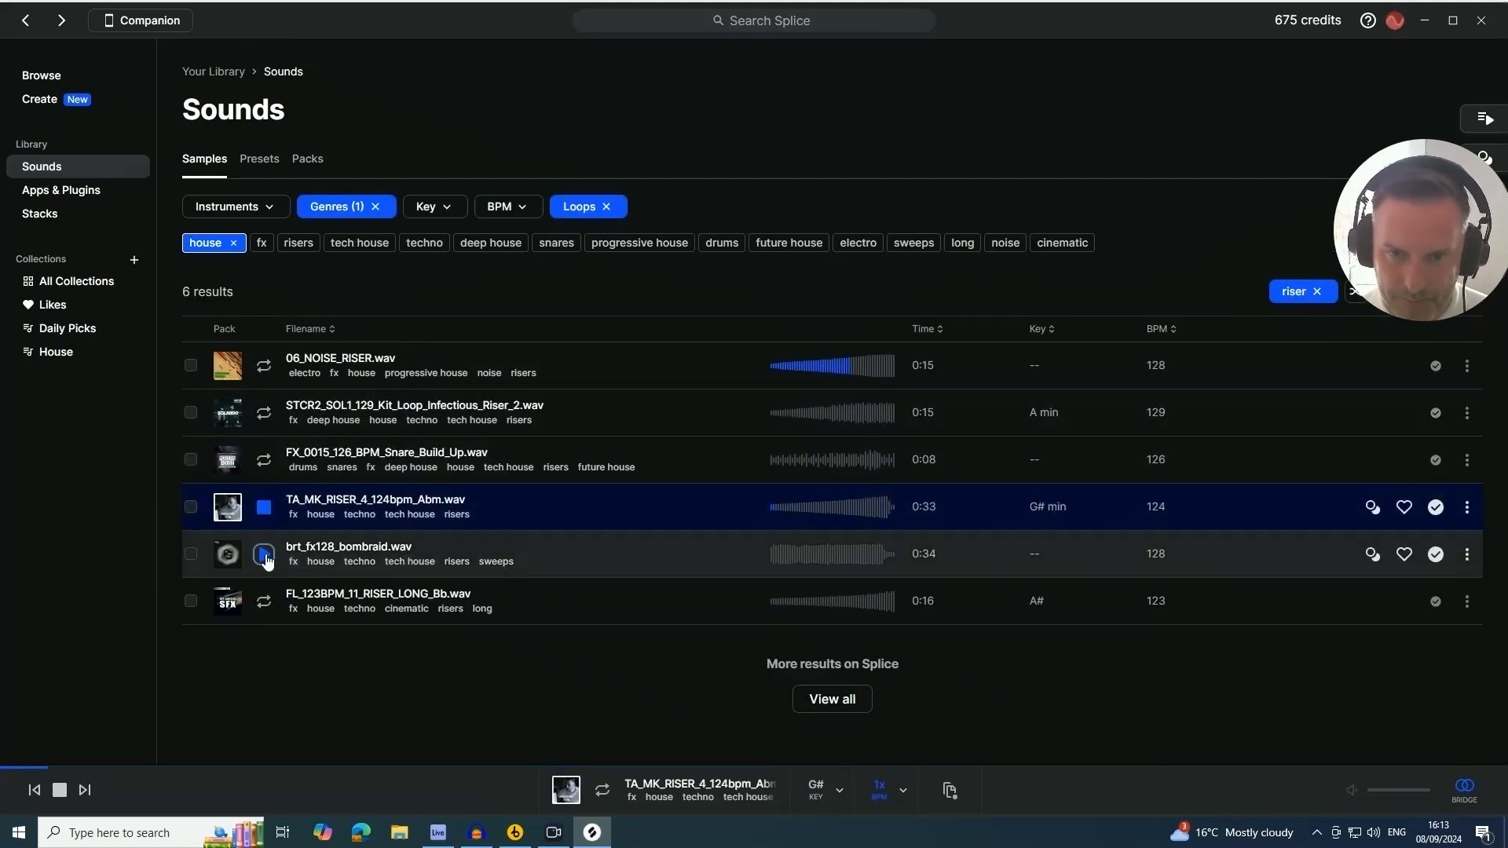
click(264, 554)
click(264, 601)
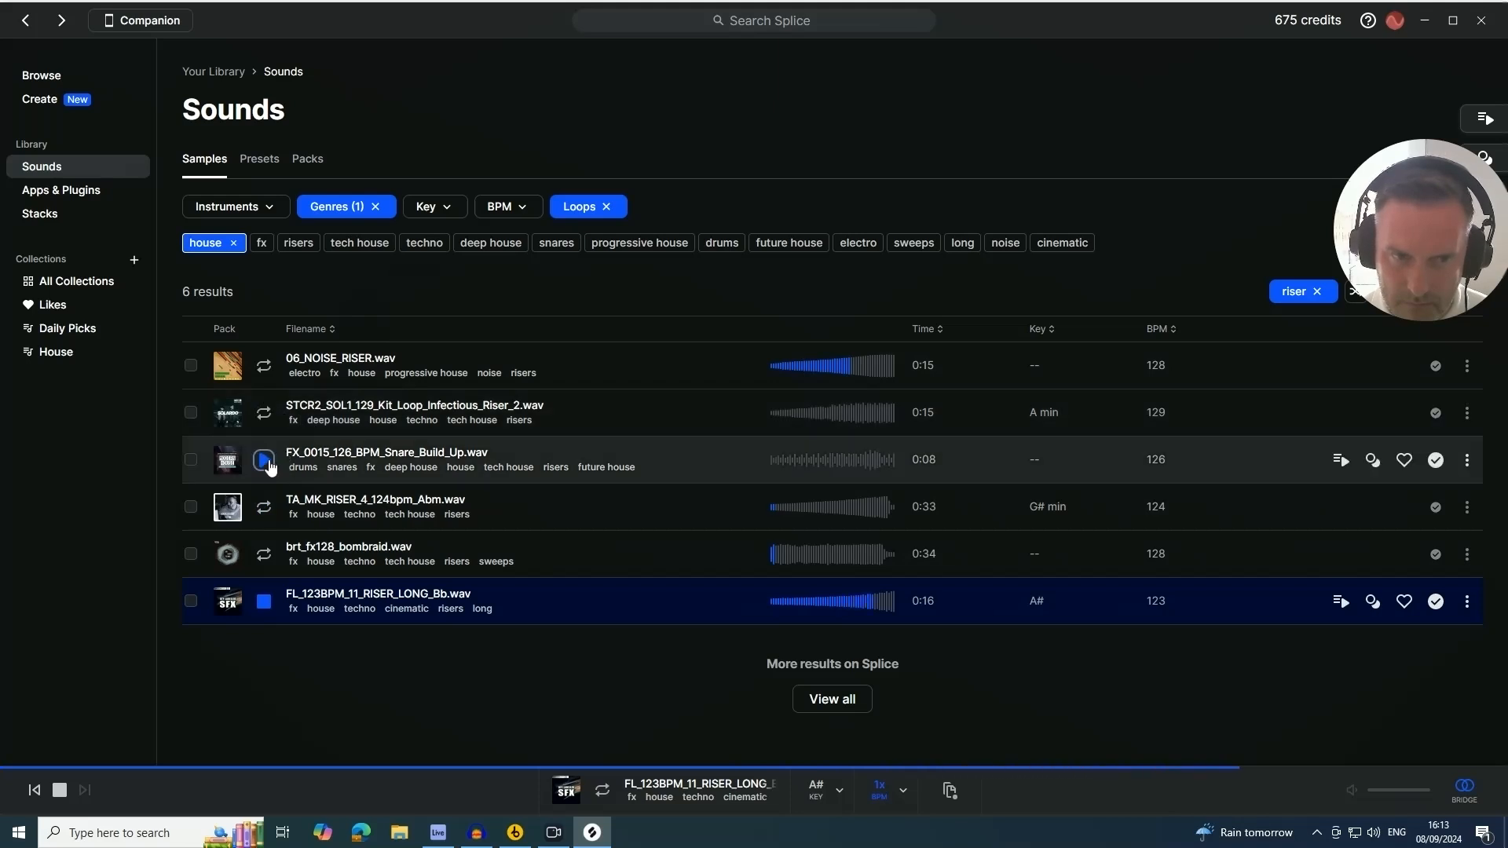
click(264, 460)
click(265, 461)
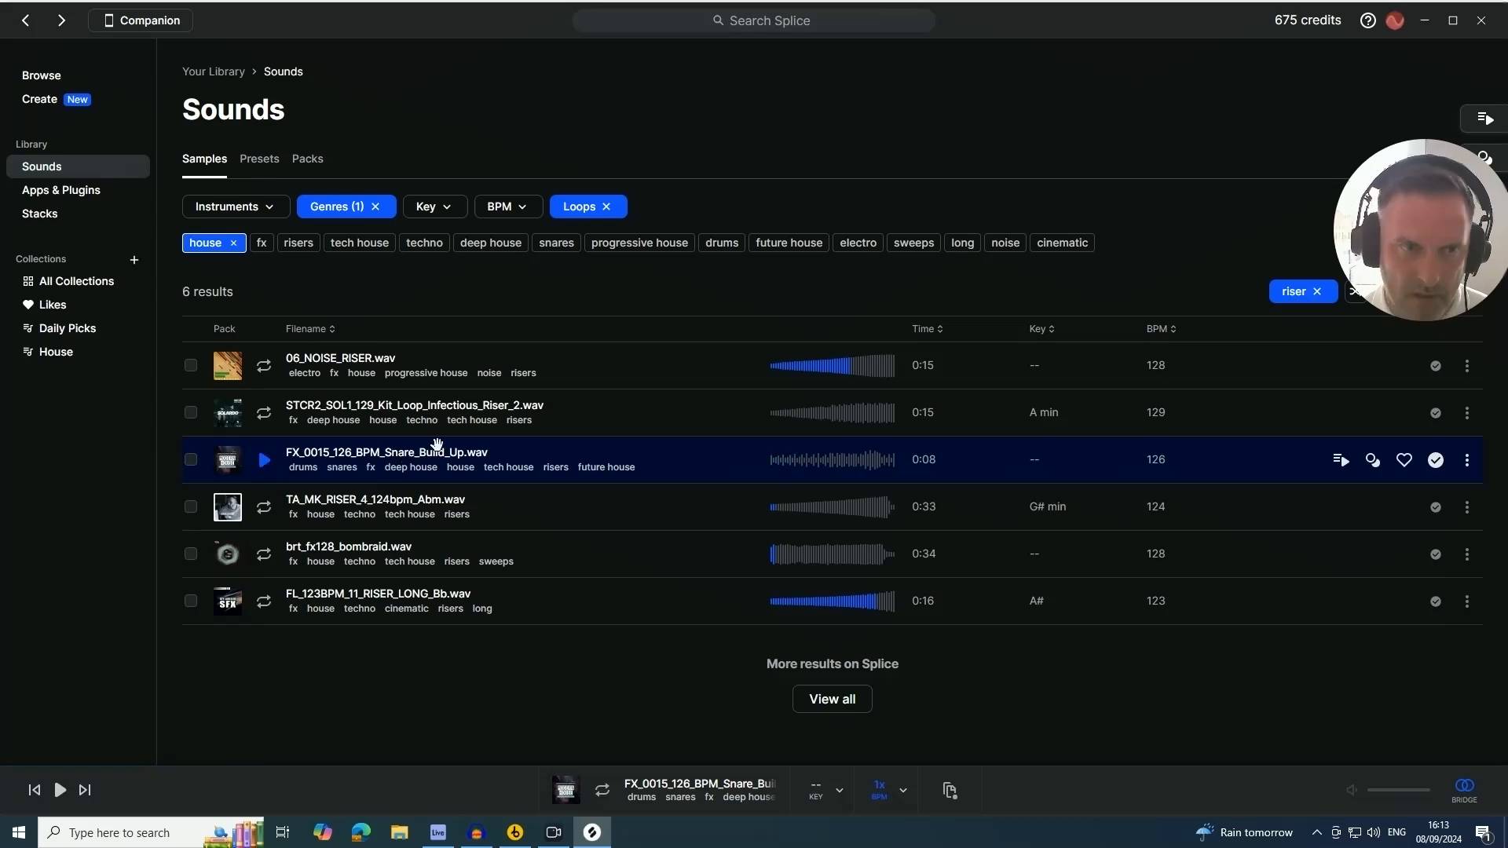
Clear the house, Loops and riser filters from the library results
click(234, 243)
scroll(482, 424, down, 5)
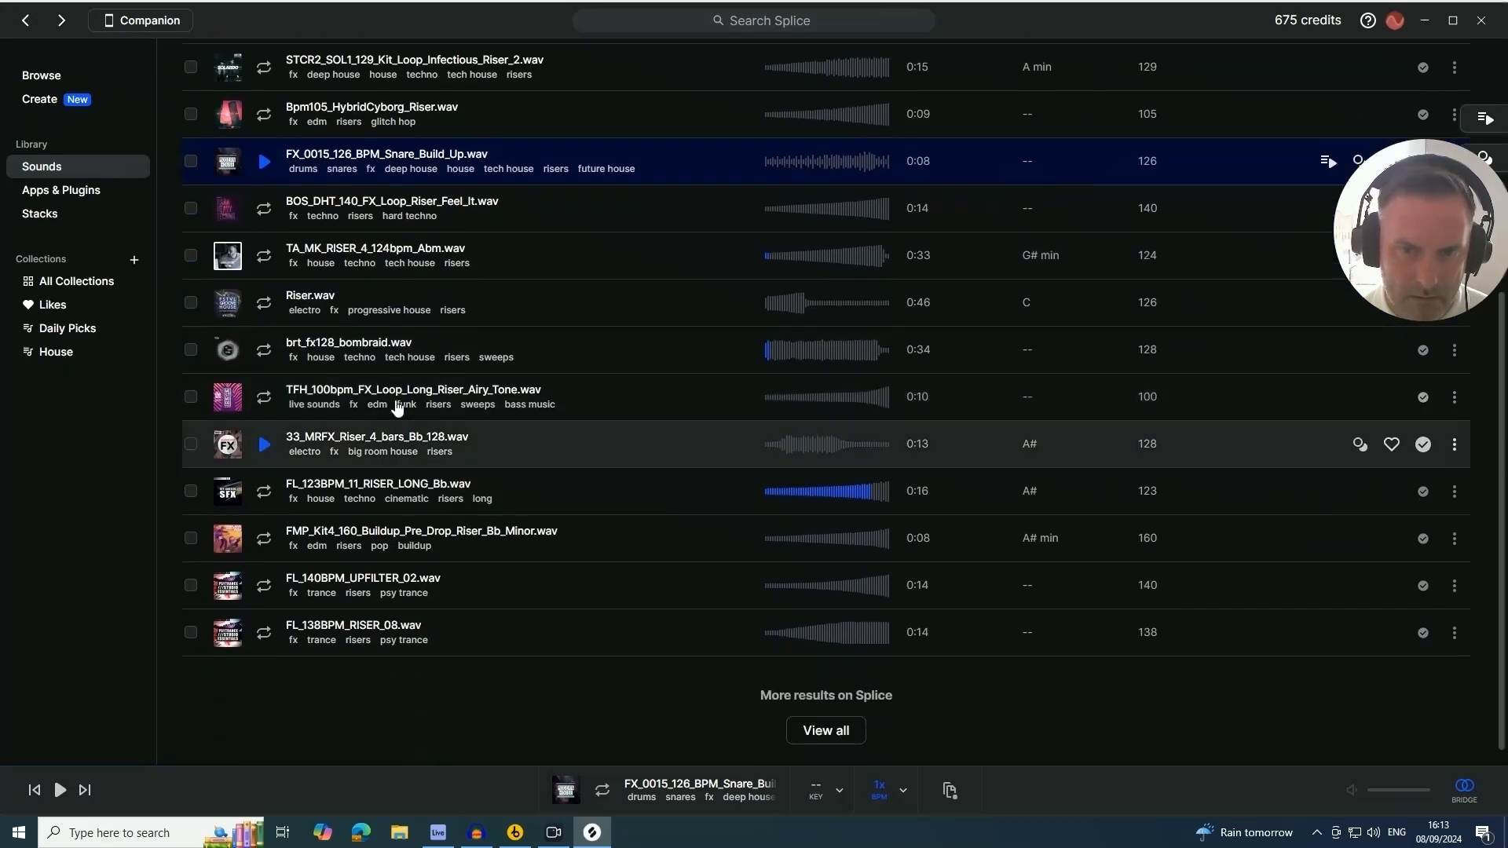
scroll(278, 400, up, 5)
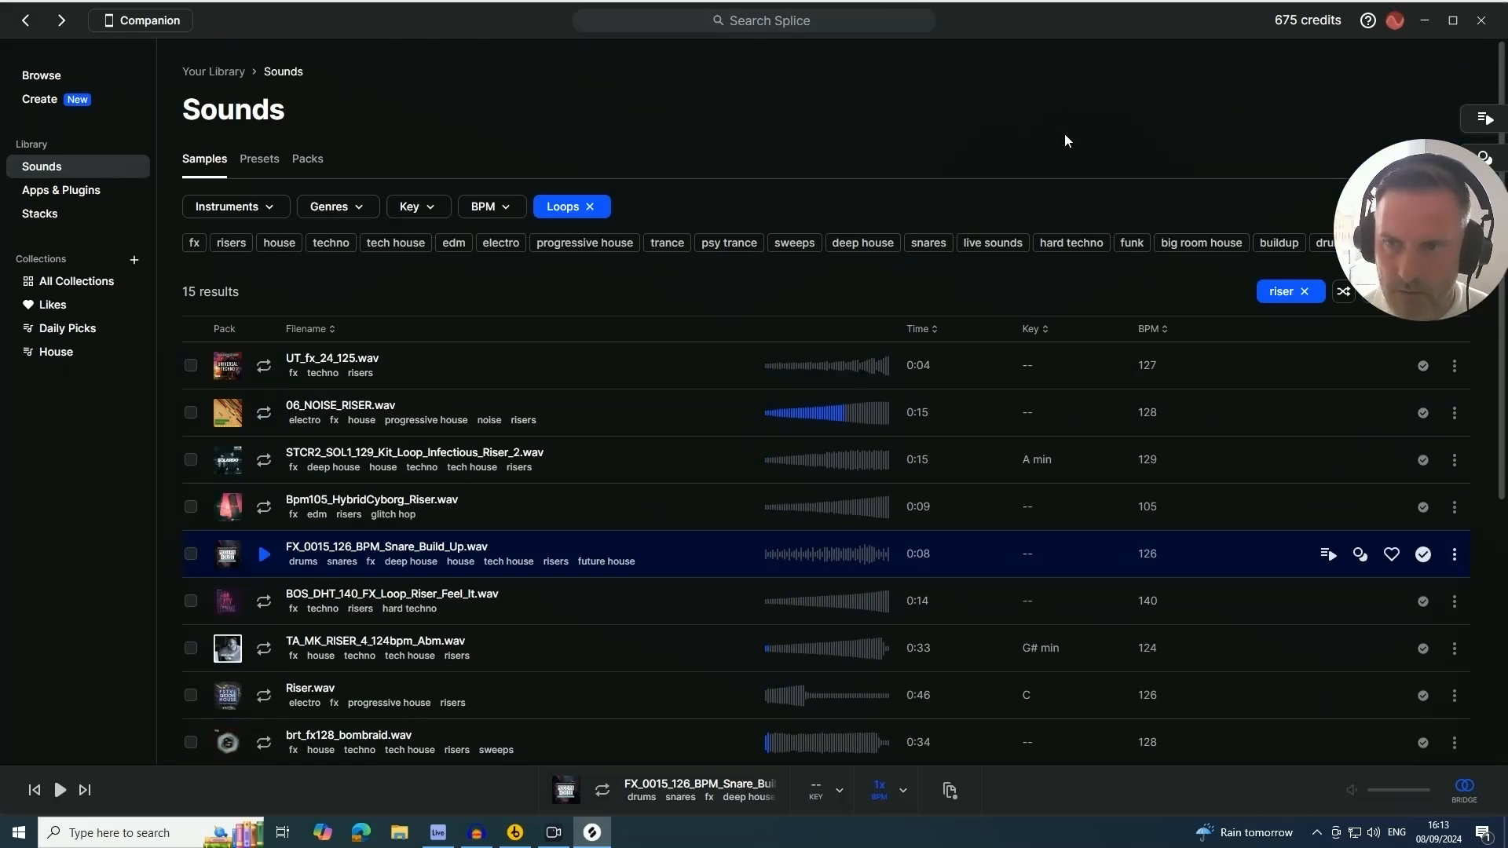
click(590, 206)
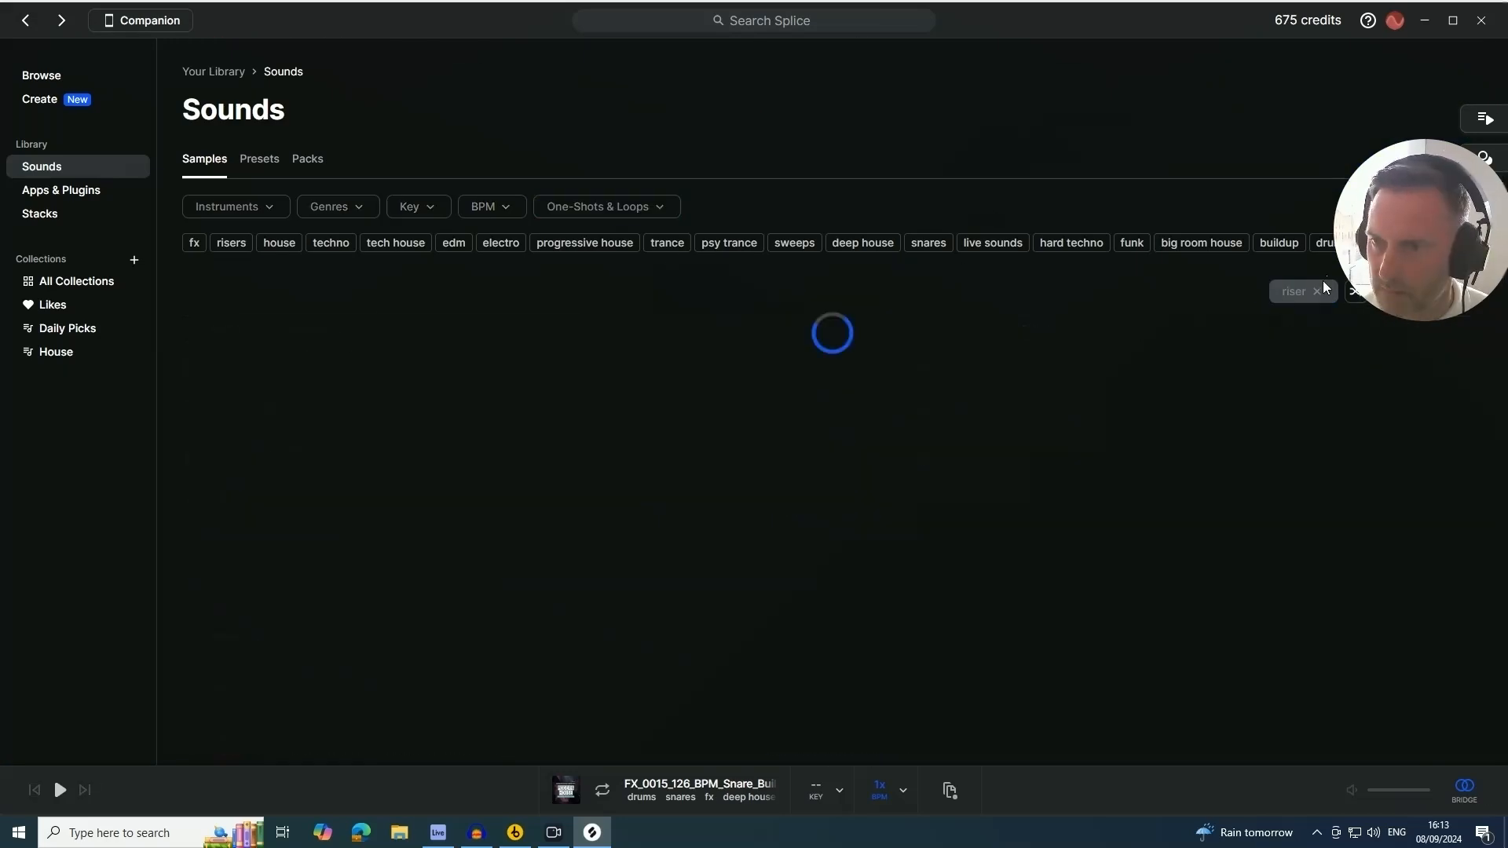
click(1307, 294)
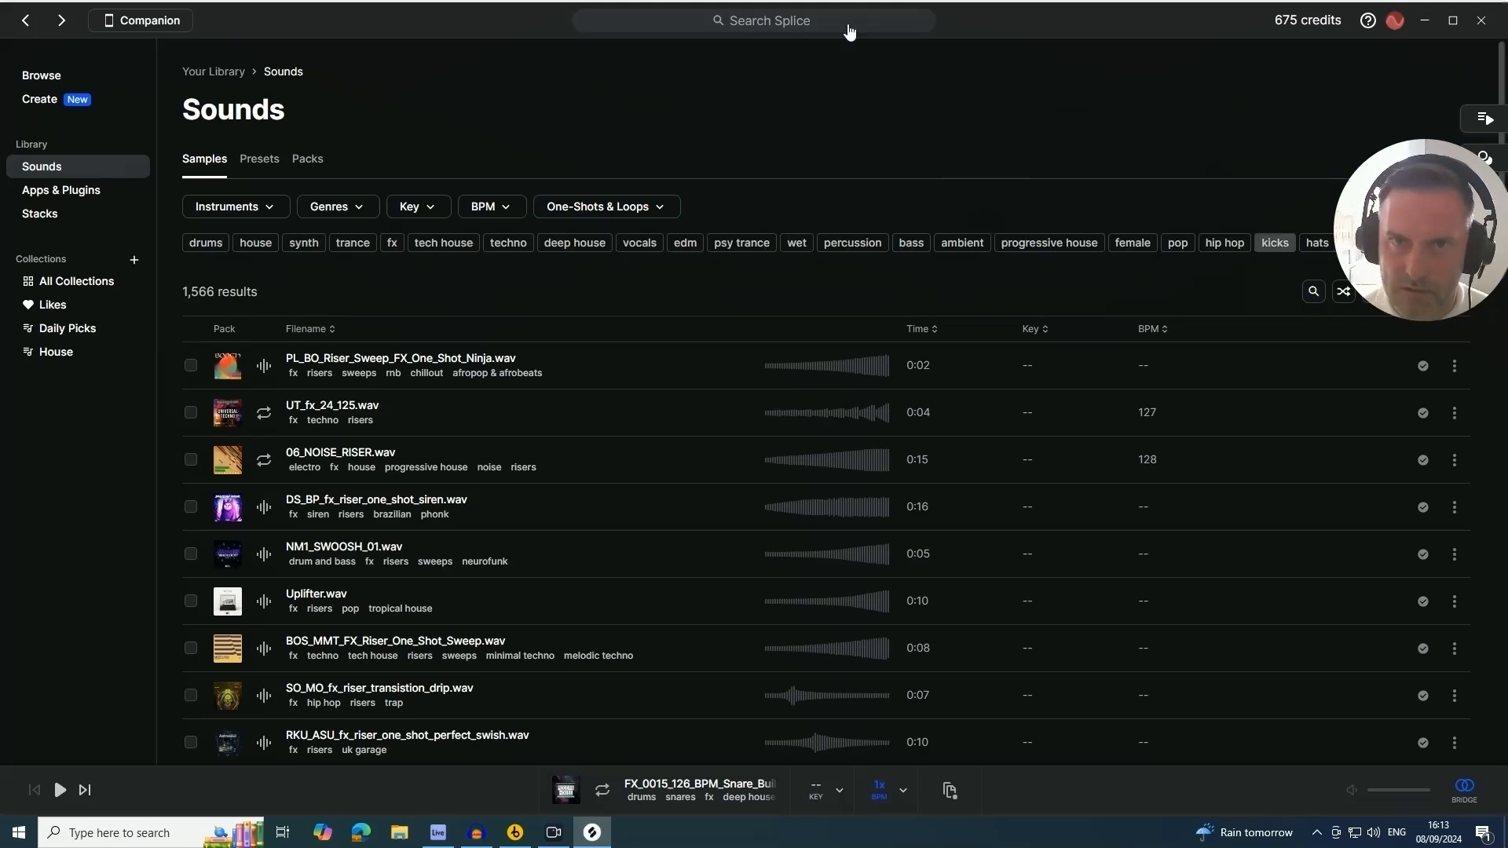
Search all of Splice for riser and filter the results to the house genre
click(775, 23)
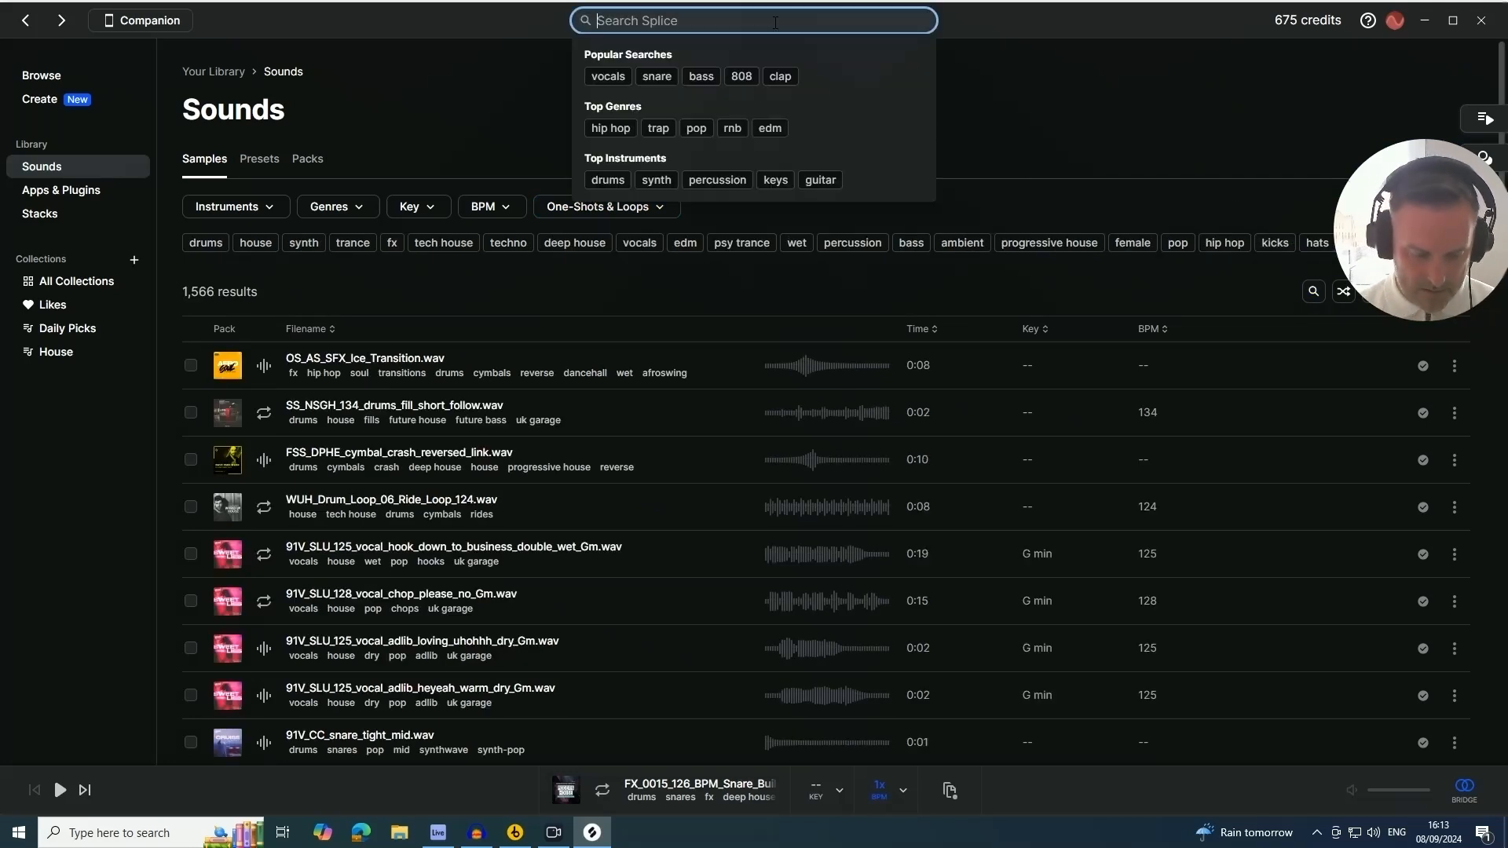
text(riser)
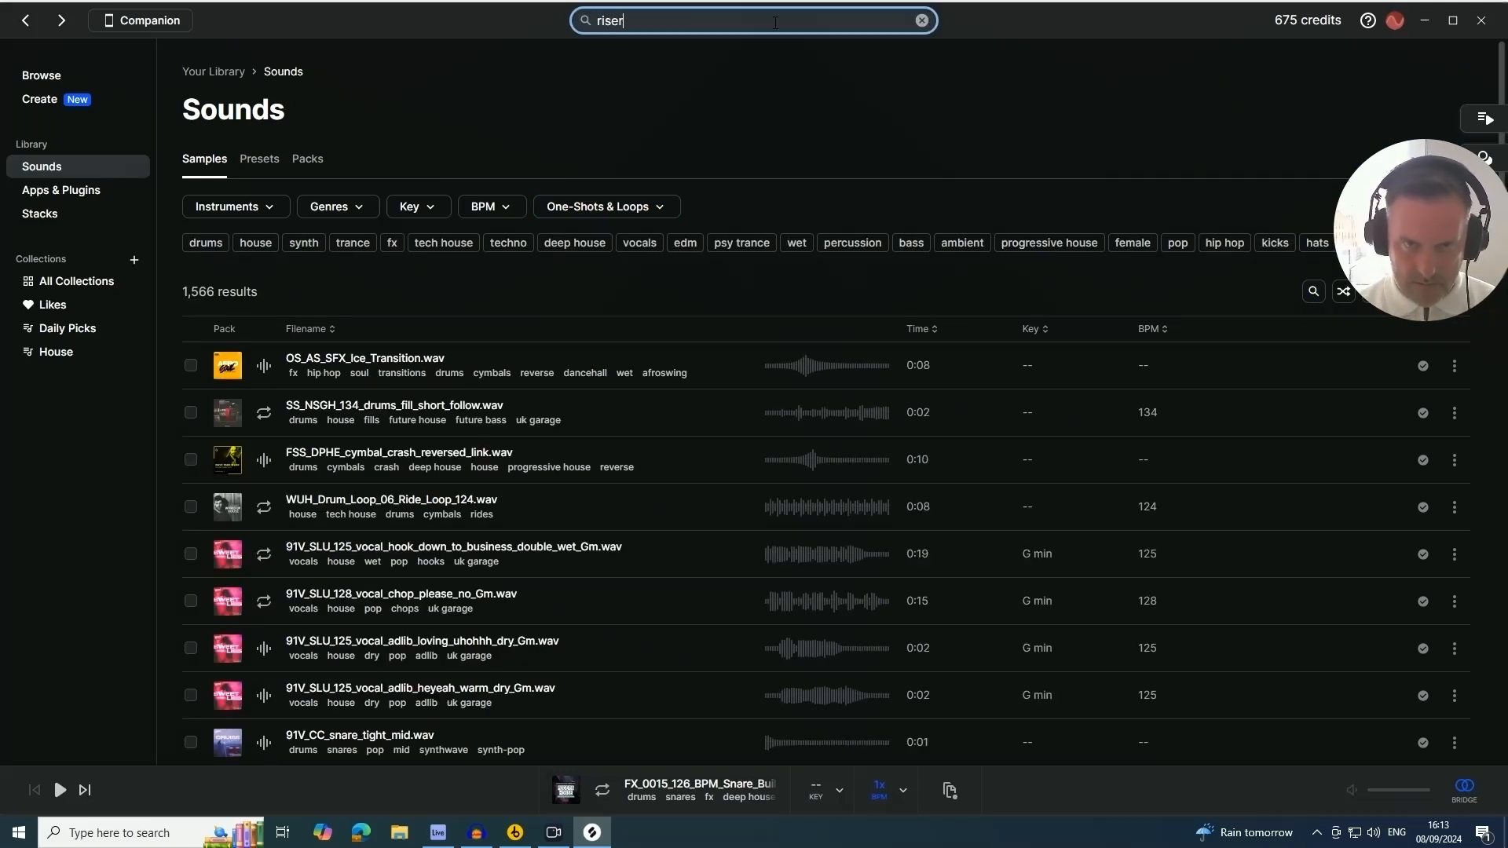
key(Return)
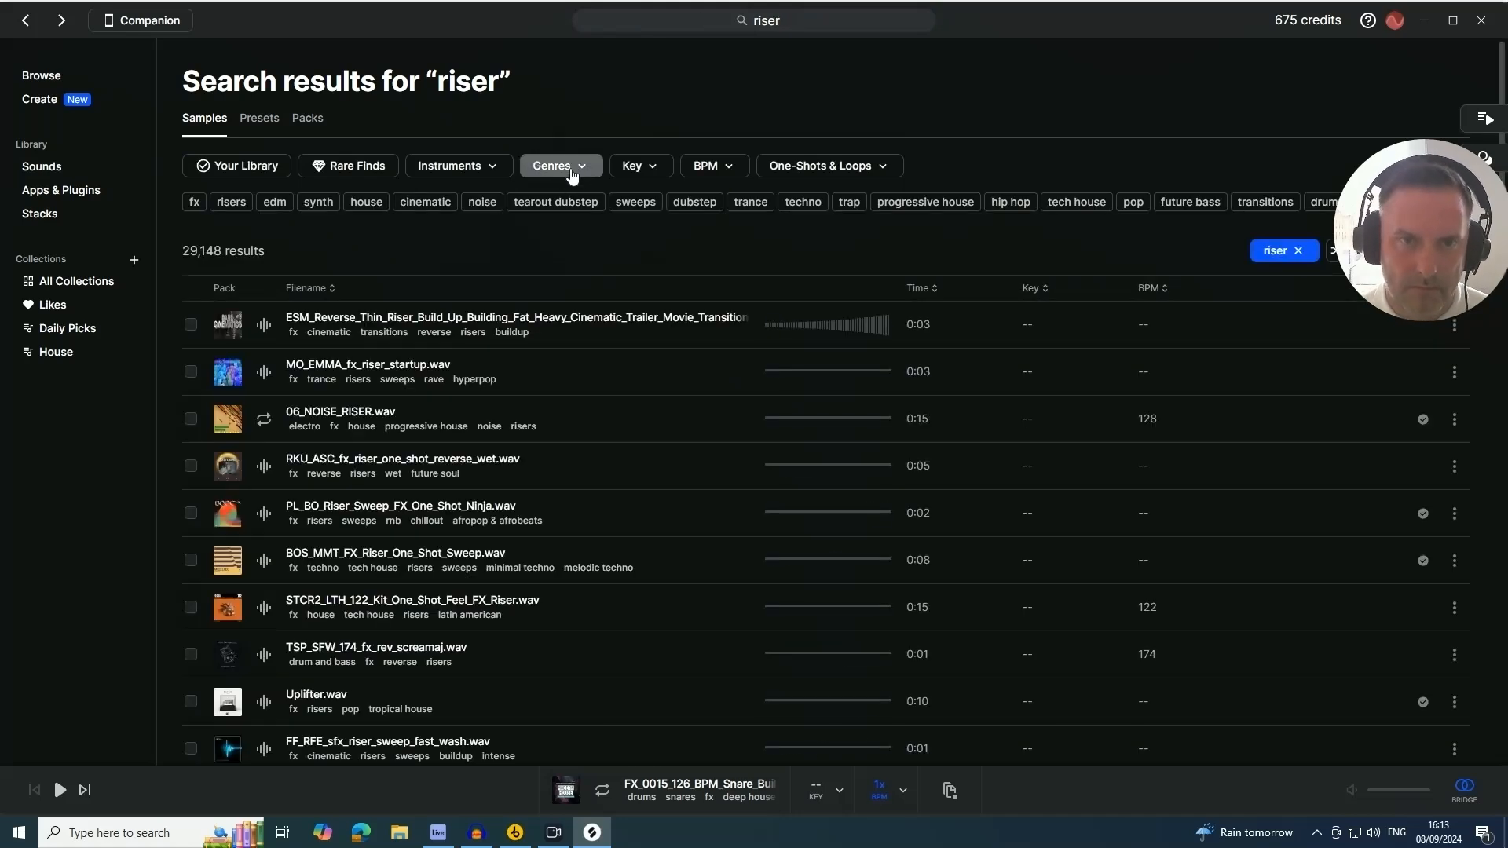
click(559, 164)
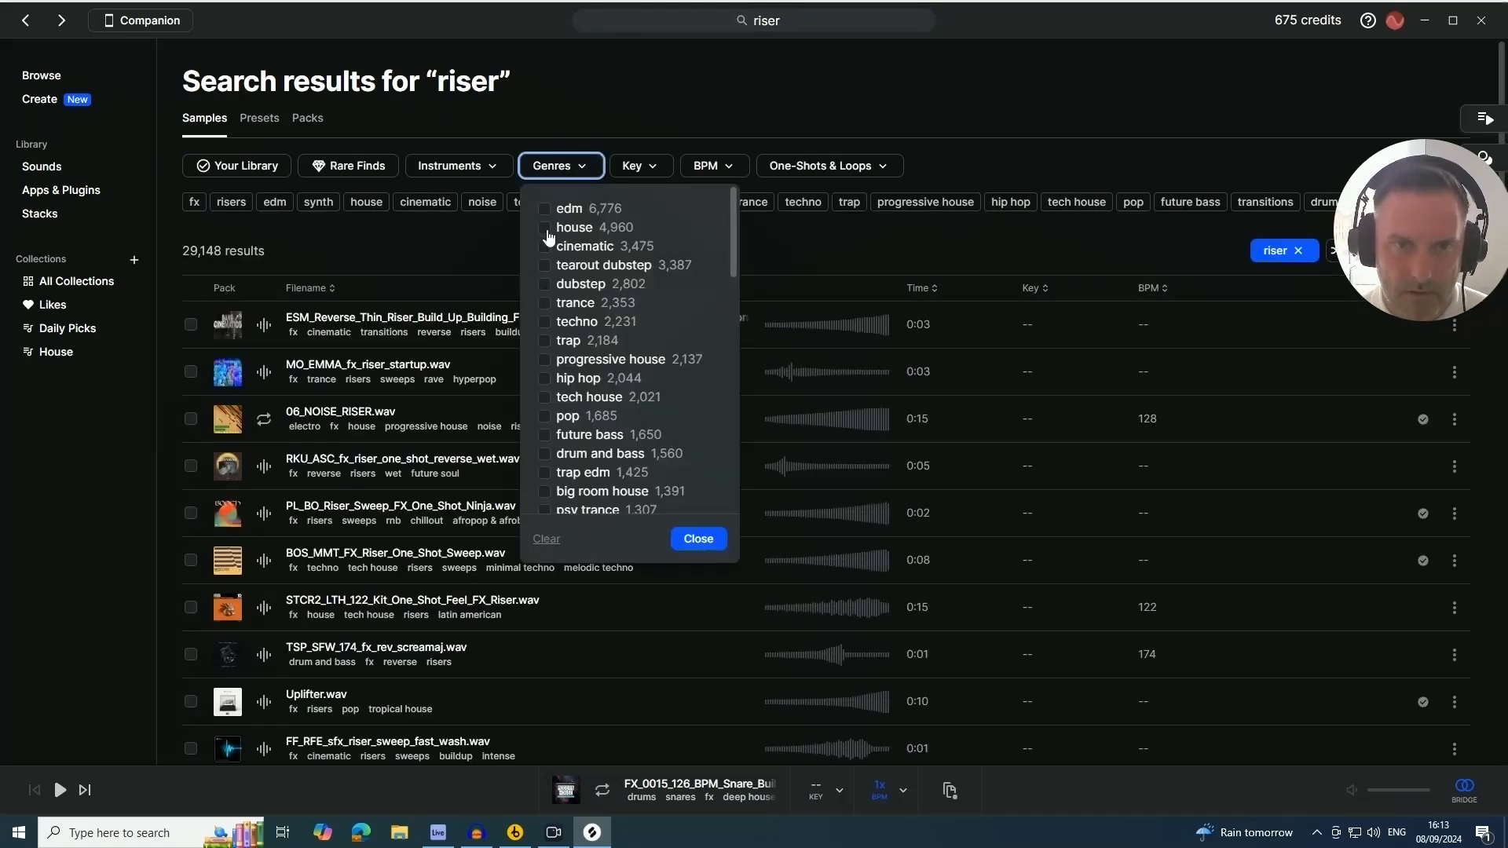
click(546, 229)
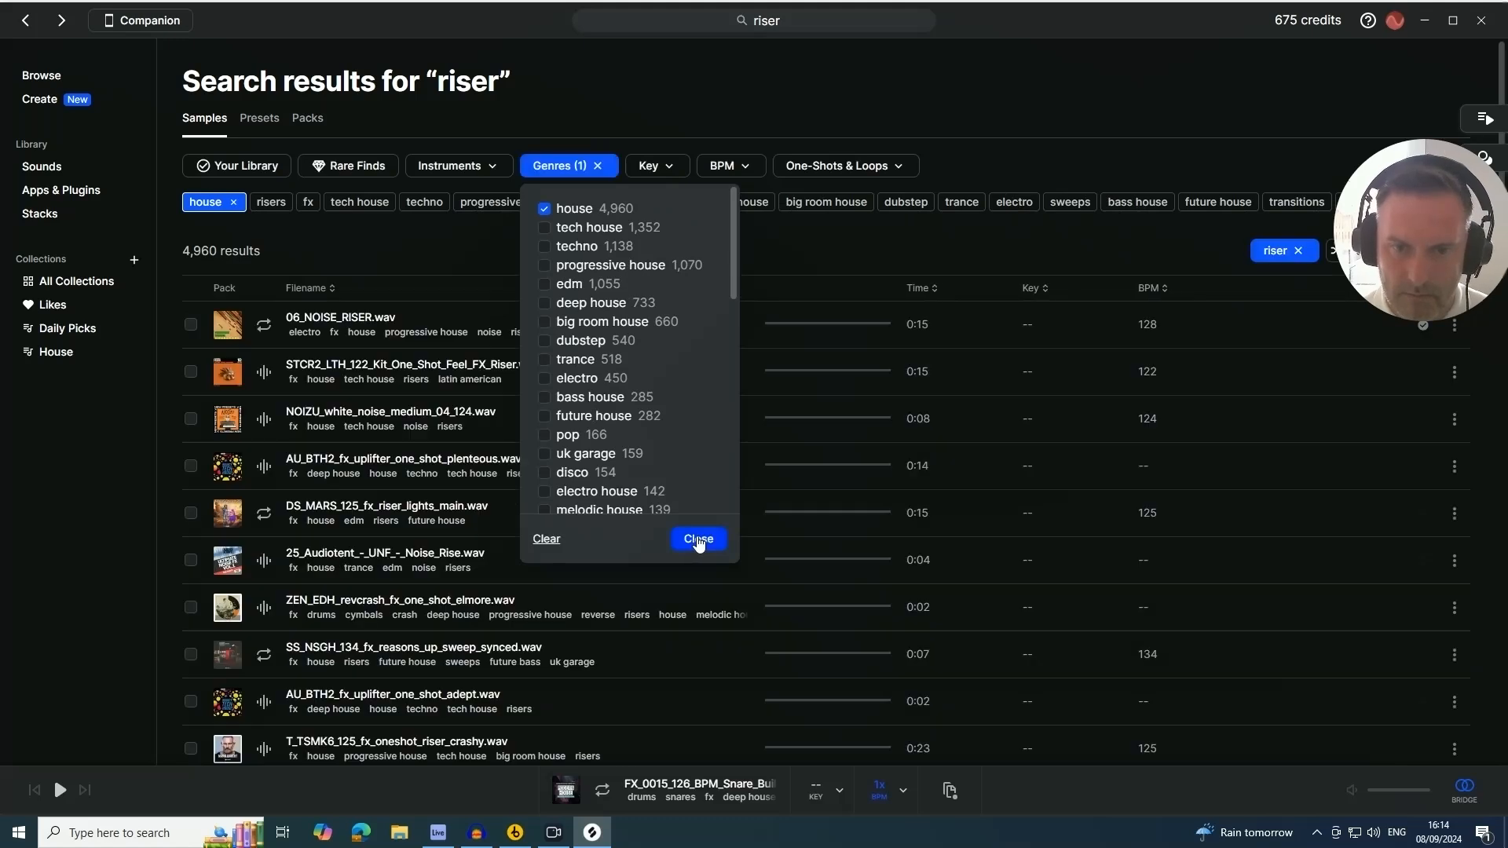
click(699, 539)
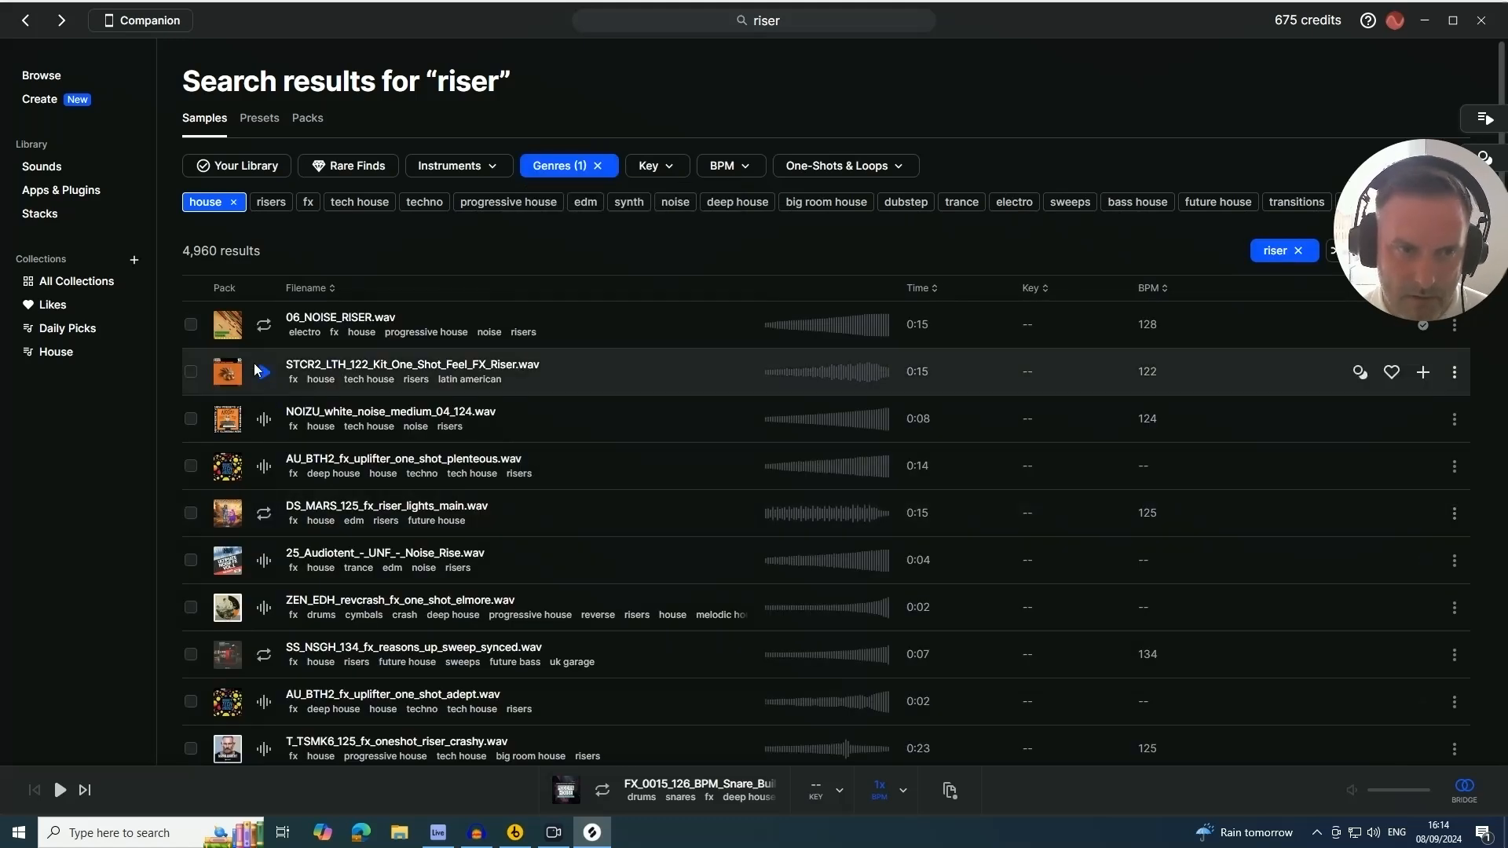
Preview risers and add NOIZU_white_noise_medium_04_124.wav to a new audio track starting at bar 53
click(262, 371)
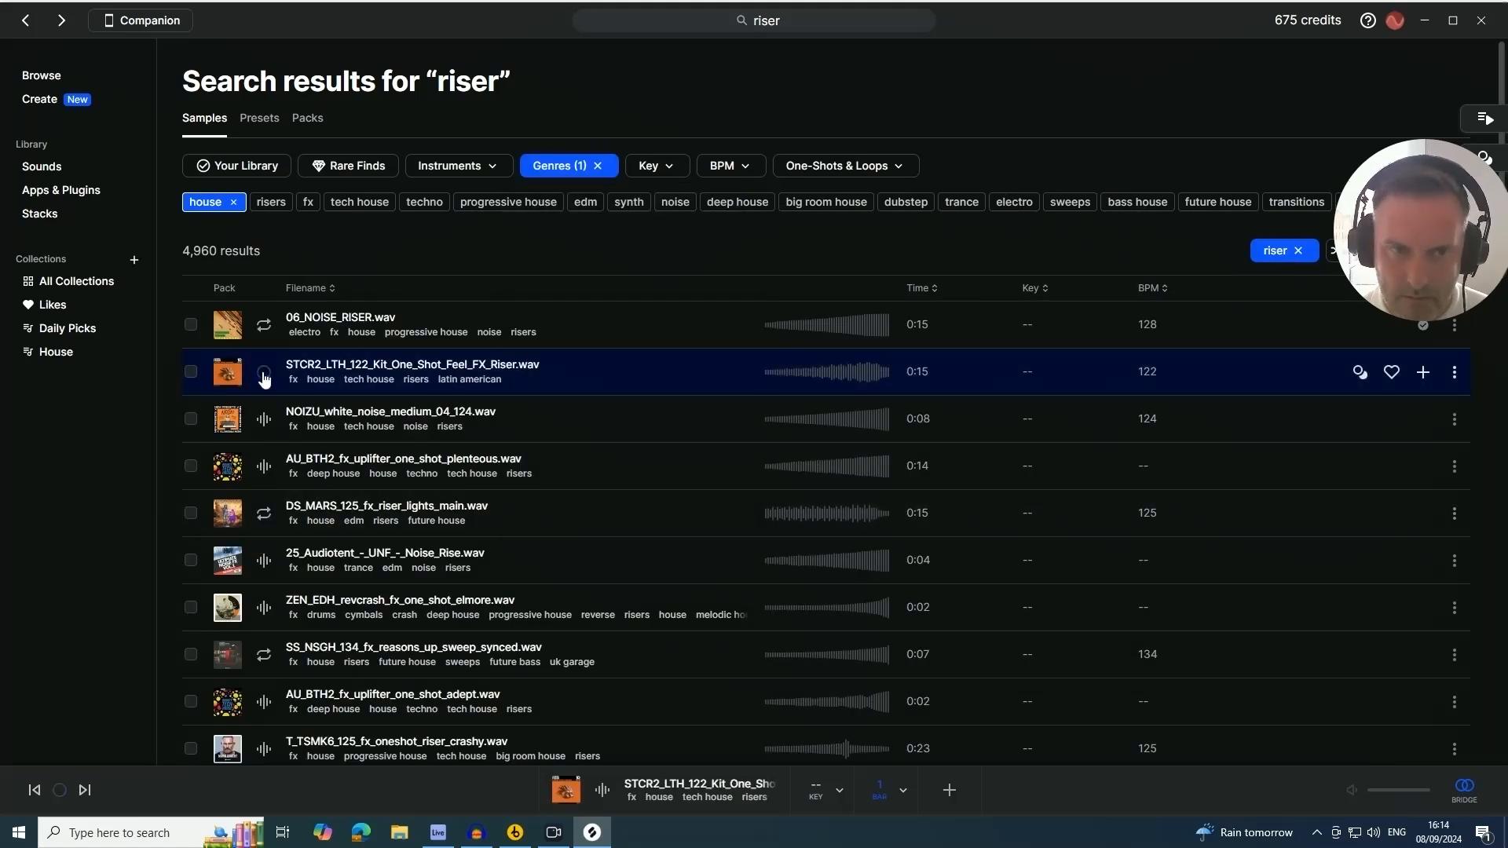
click(264, 421)
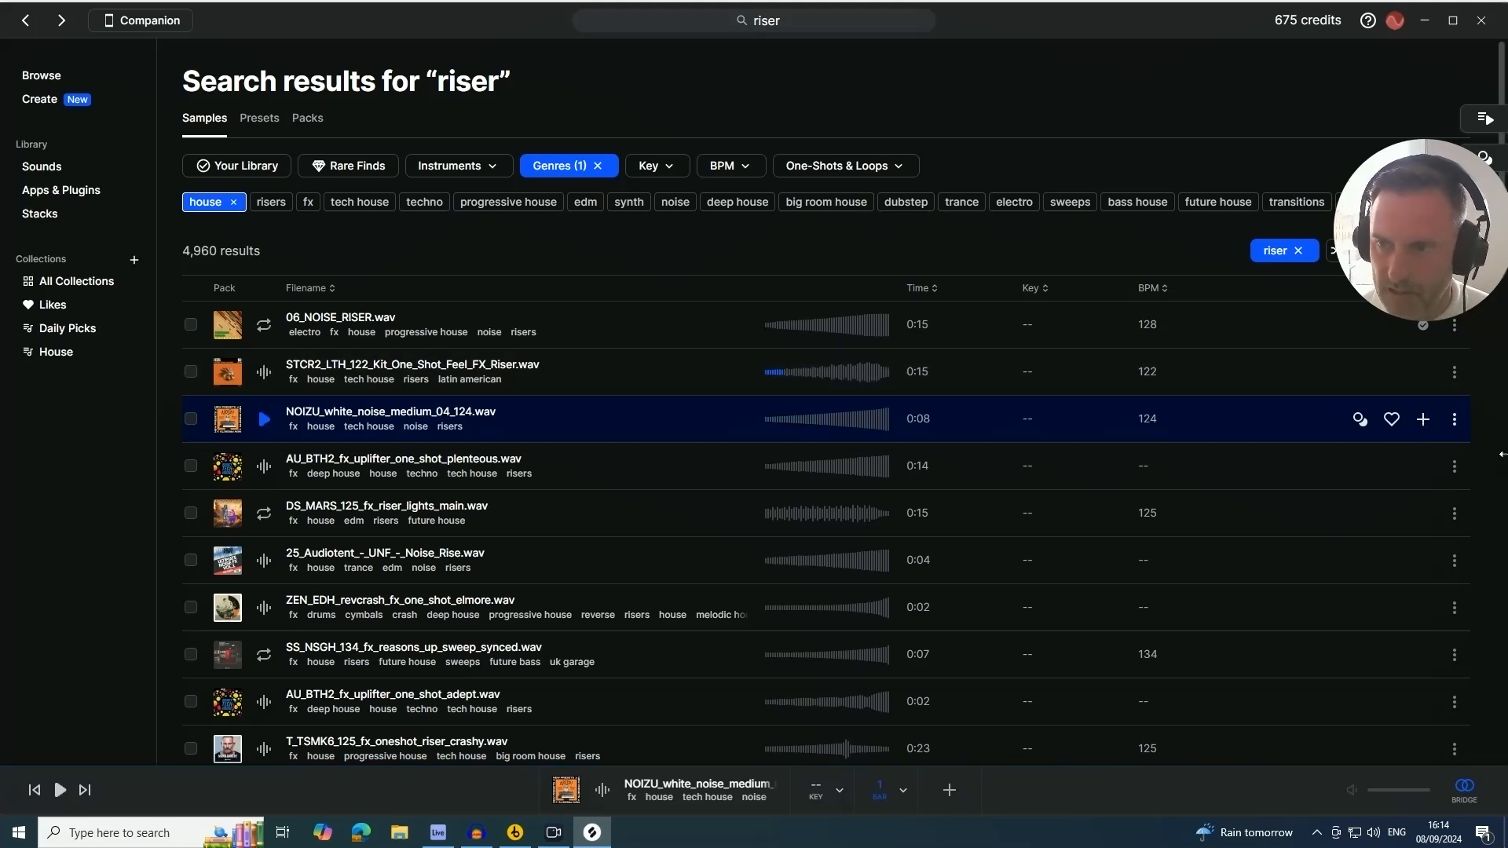
click(1424, 421)
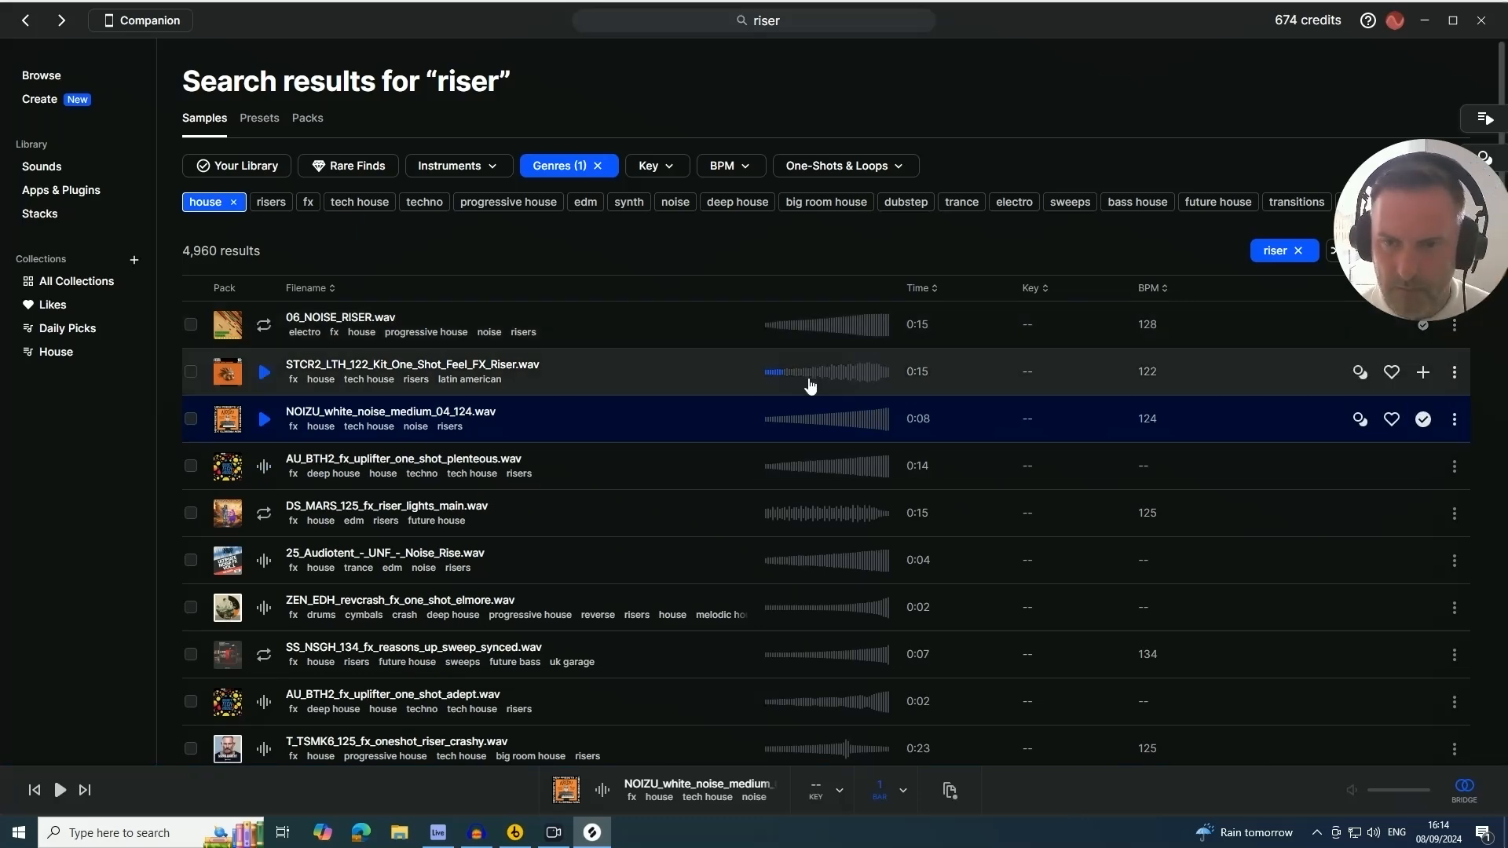
drag(1265, 420, 767, 680)
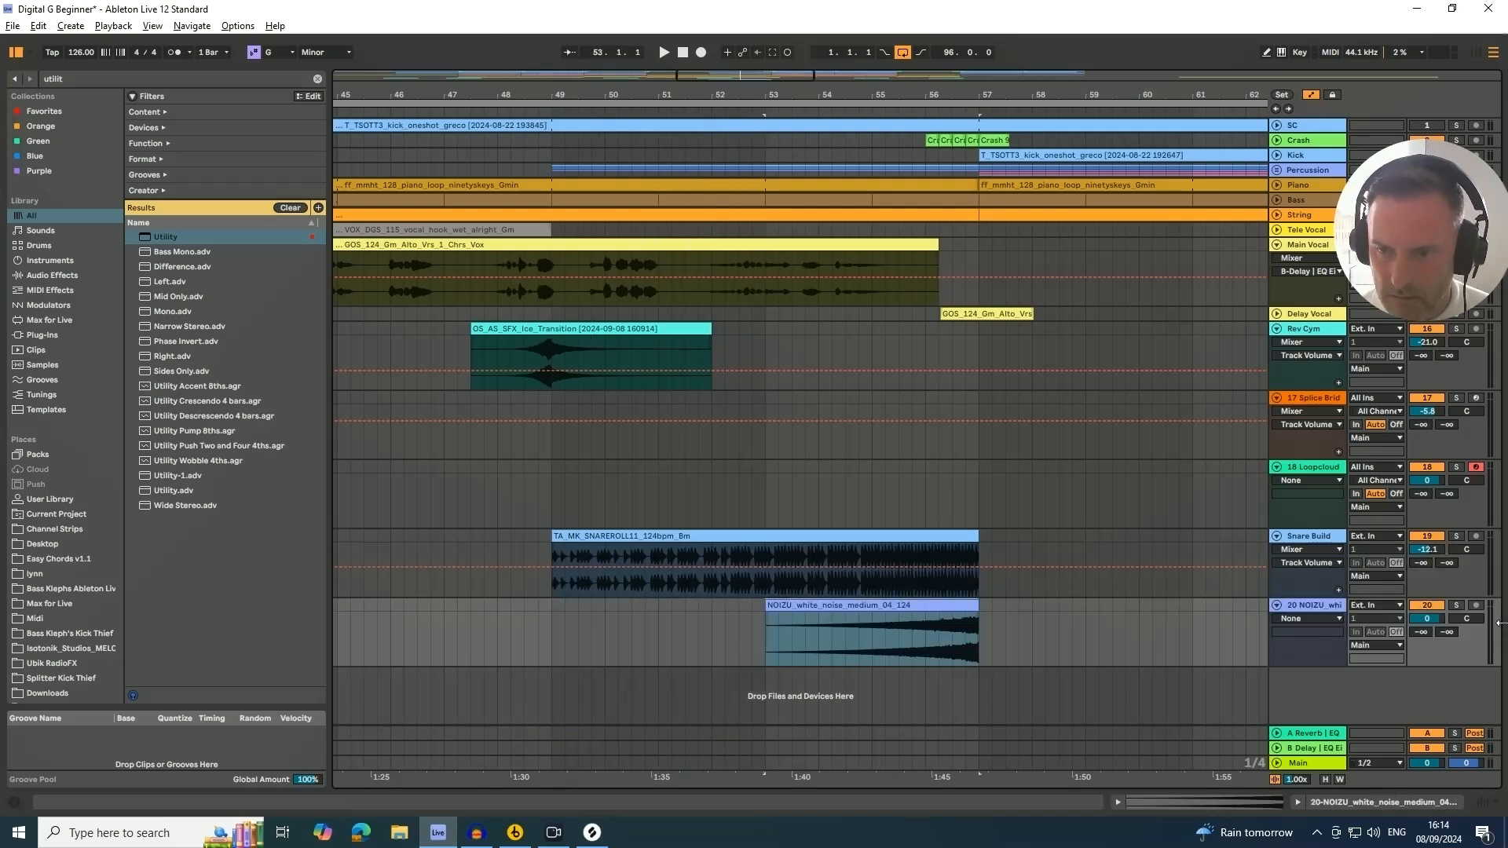
Turn off warping for the white noise clip
double_click(885, 607)
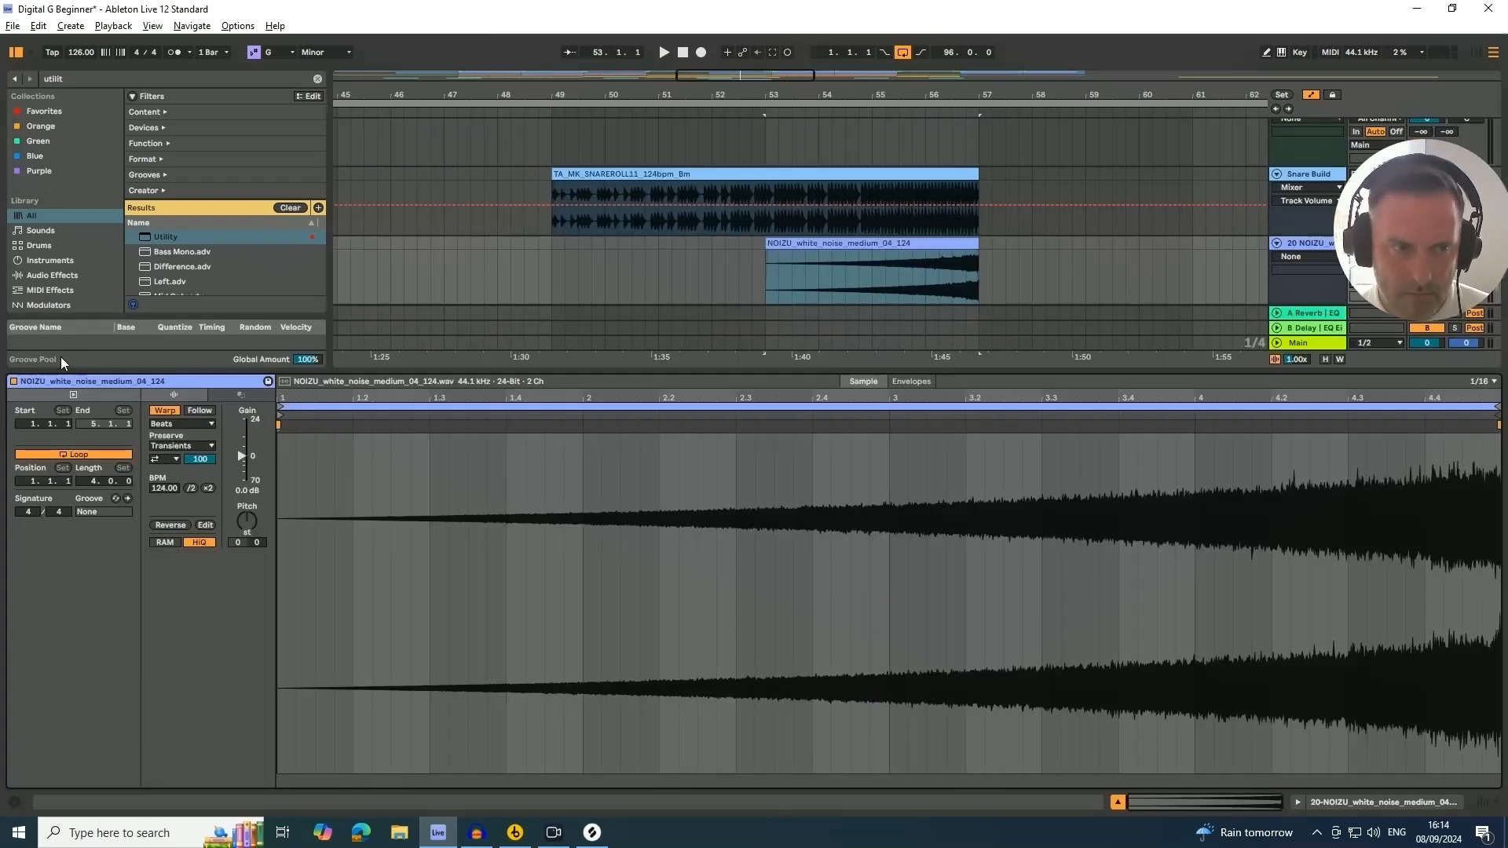
click(171, 412)
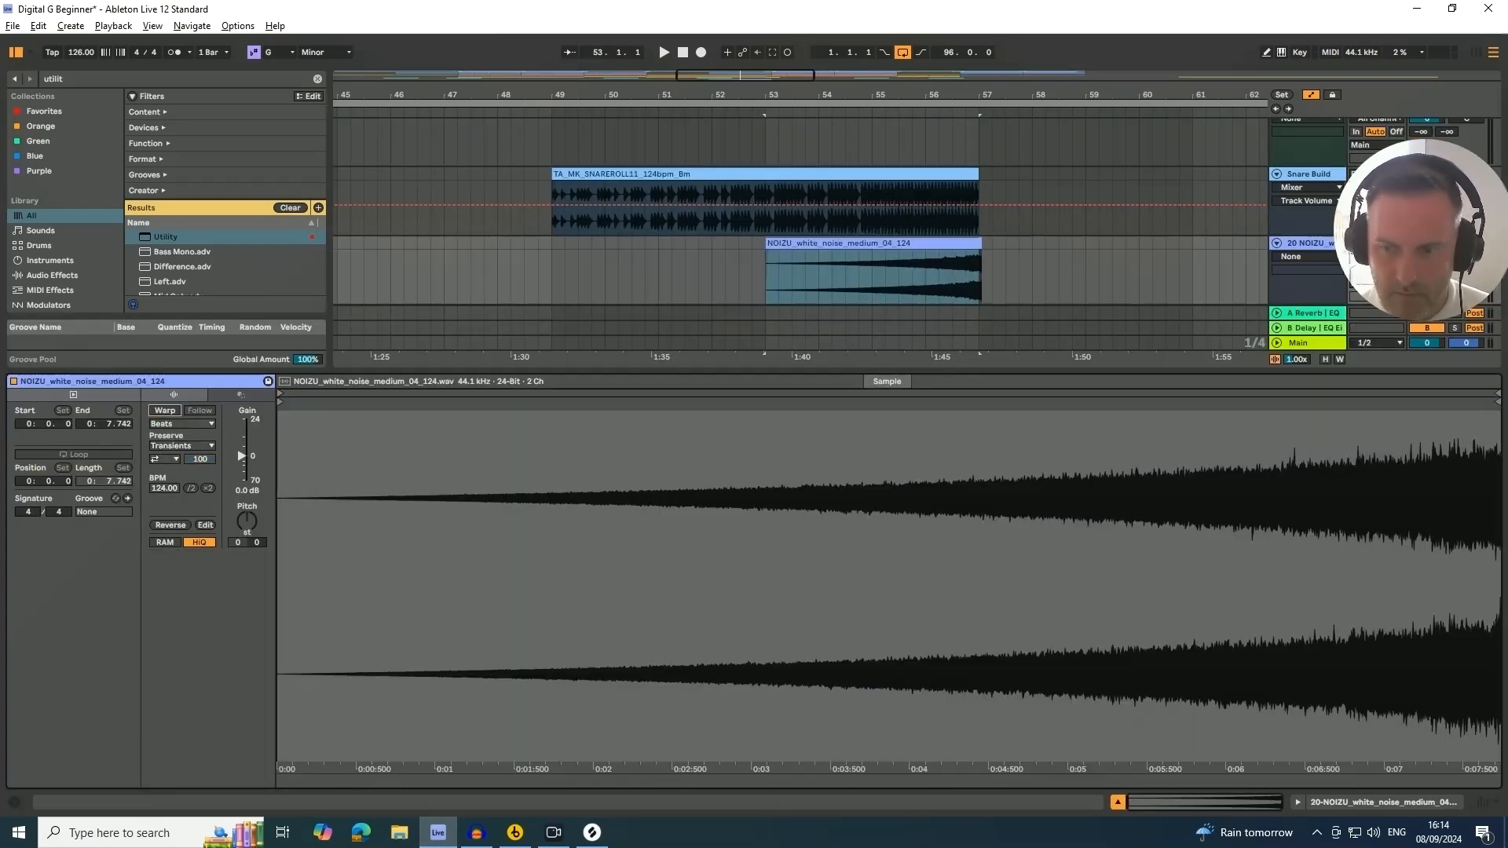
click(1115, 801)
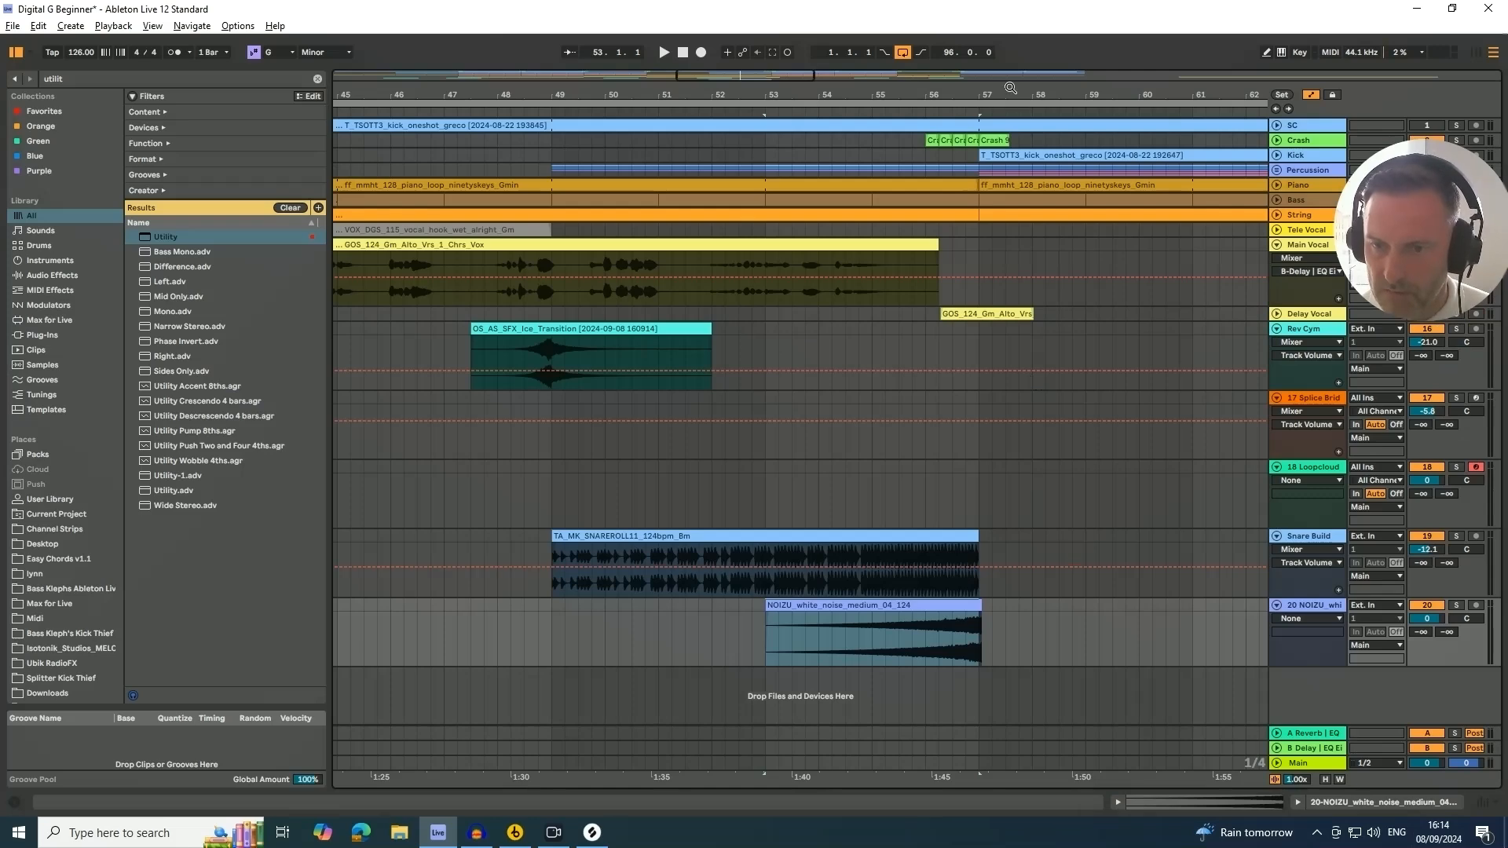
Move the white noise clip so its end lines up with the snare roll's end at bar 57
drag(981, 95, 919, 377)
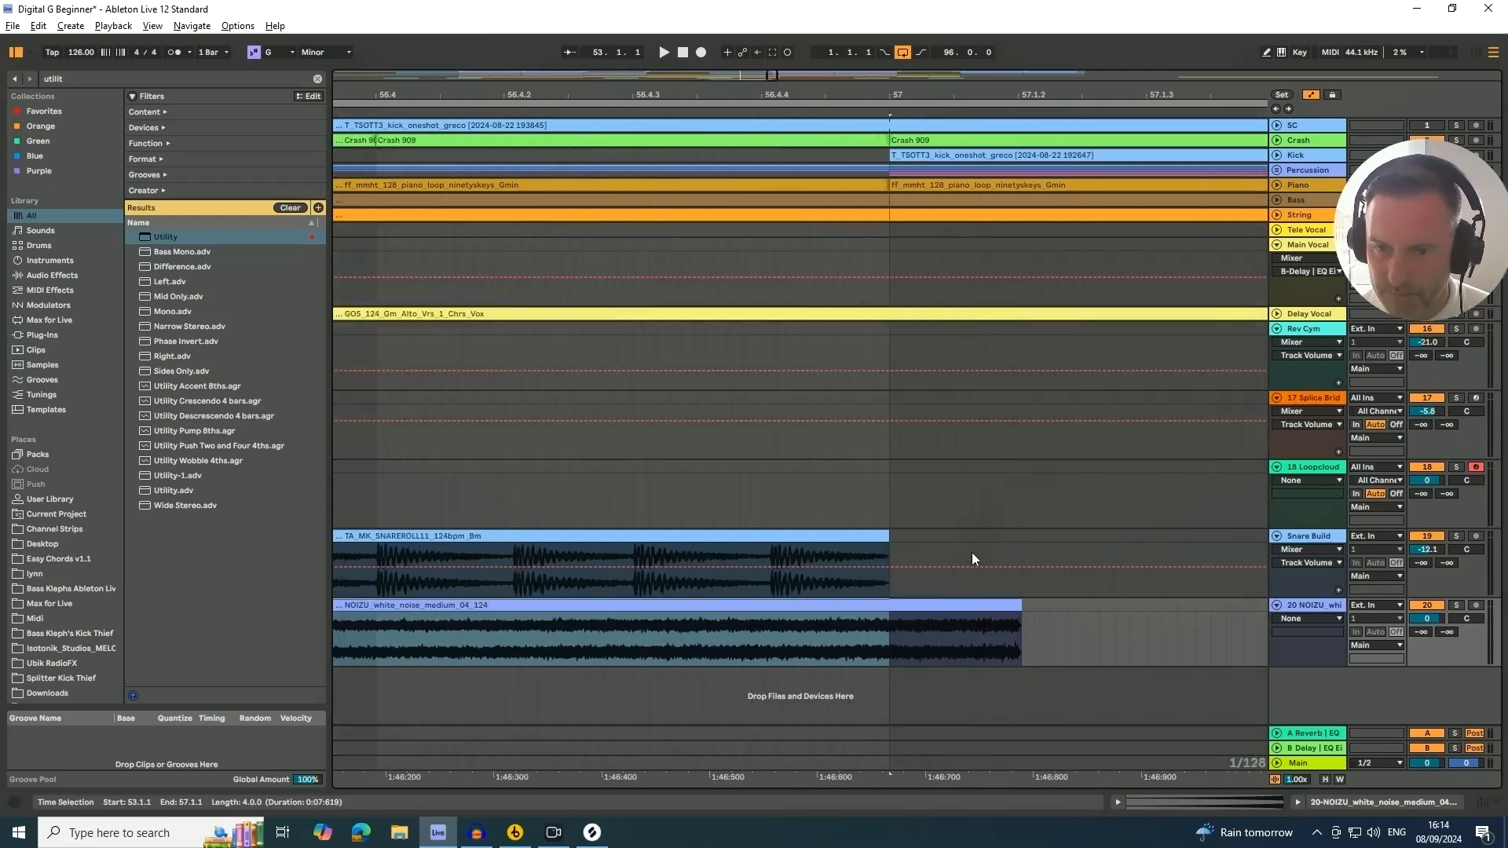
click(970, 607)
drag(970, 608, 869, 630)
drag(878, 95, 878, 251)
drag(921, 611, 888, 615)
drag(739, 97, 762, 16)
Start playback and set the white noise track volume to -12.1 dB
key(space)
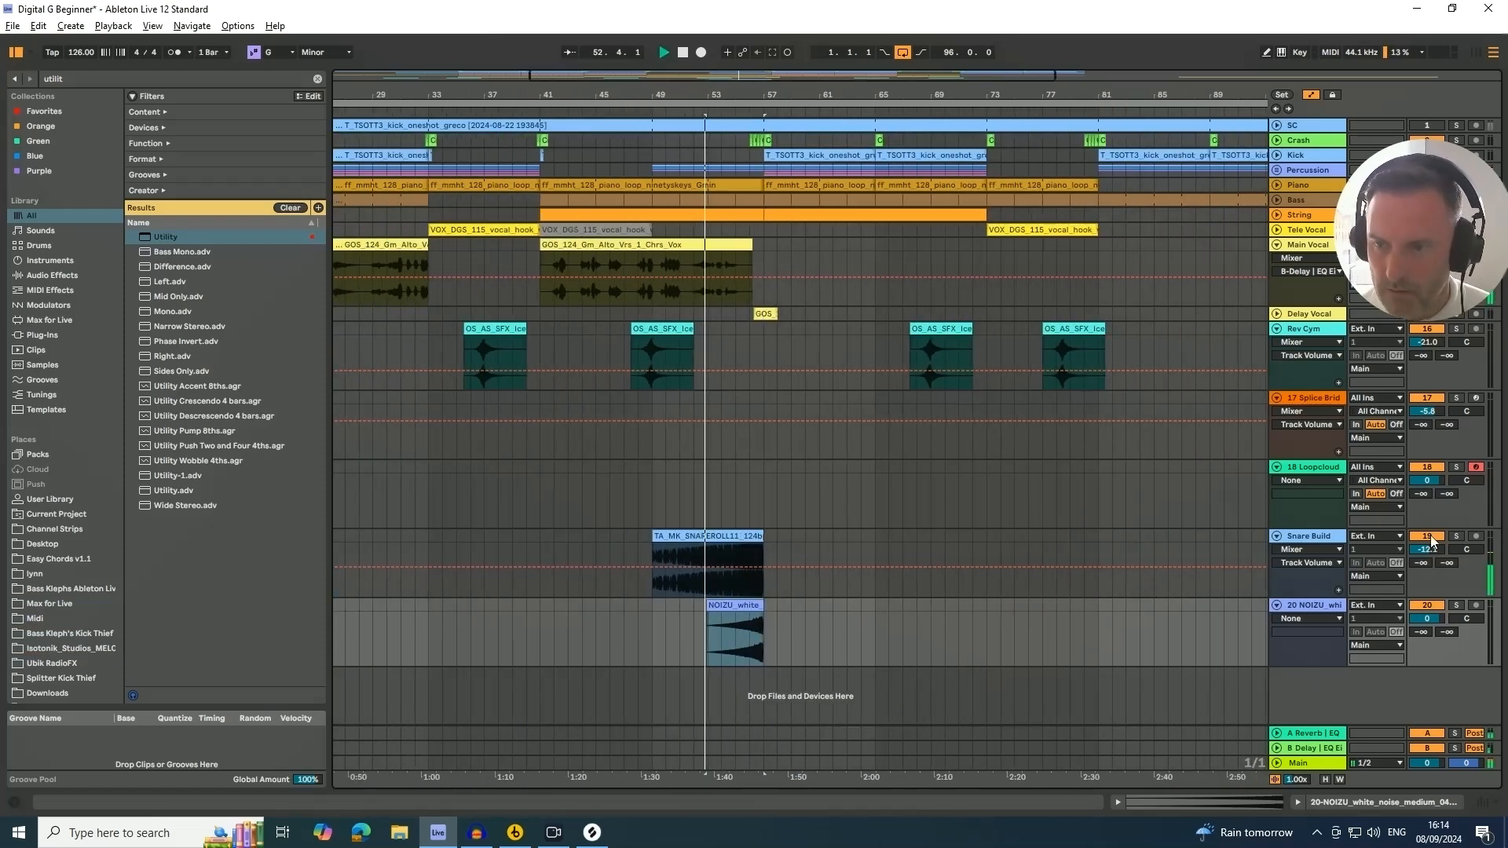
drag(1427, 629, 1428, 659)
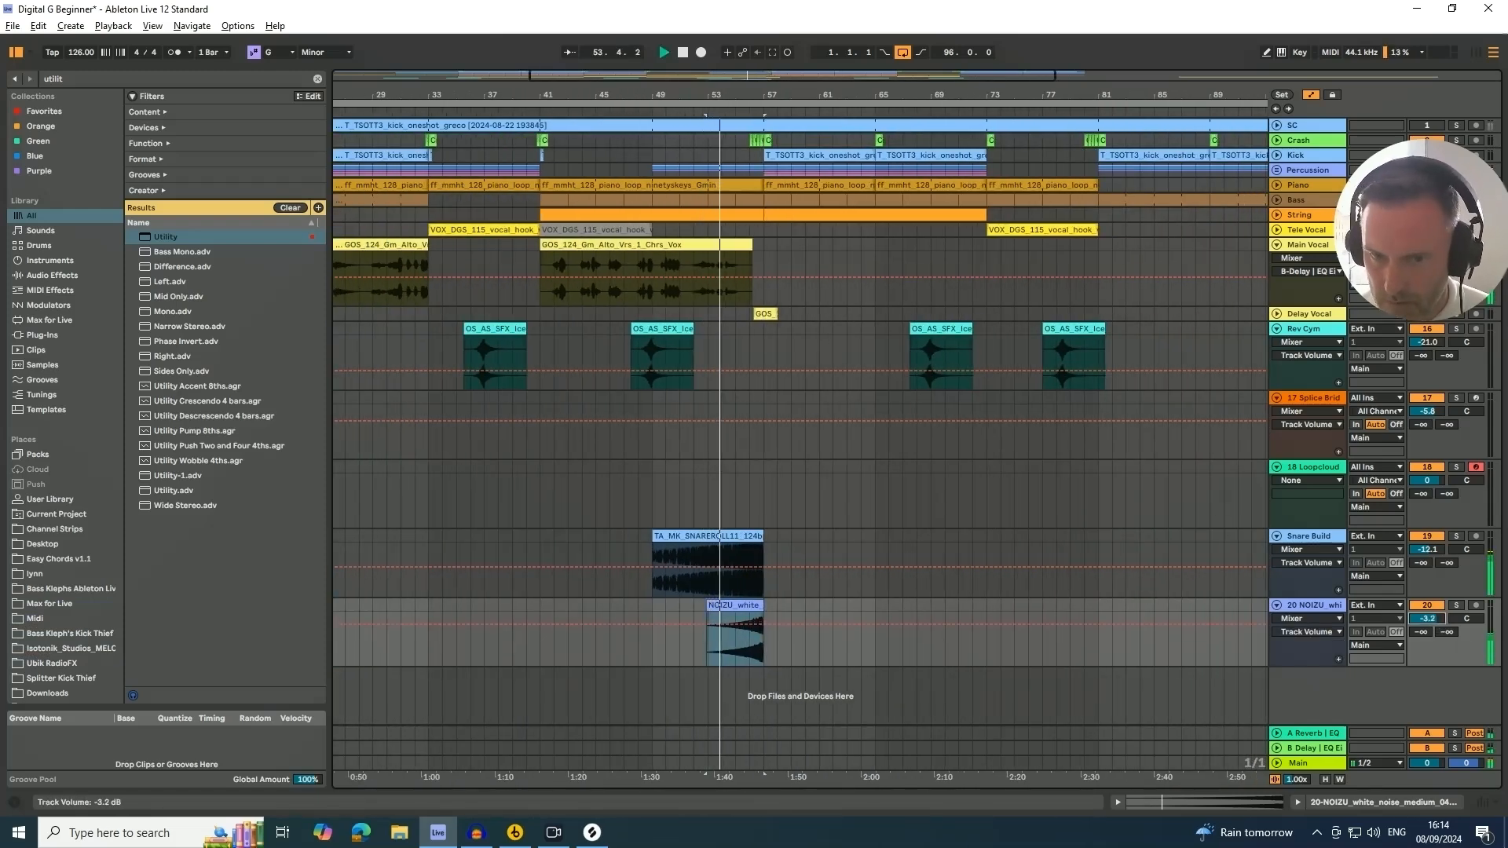
click(1427, 605)
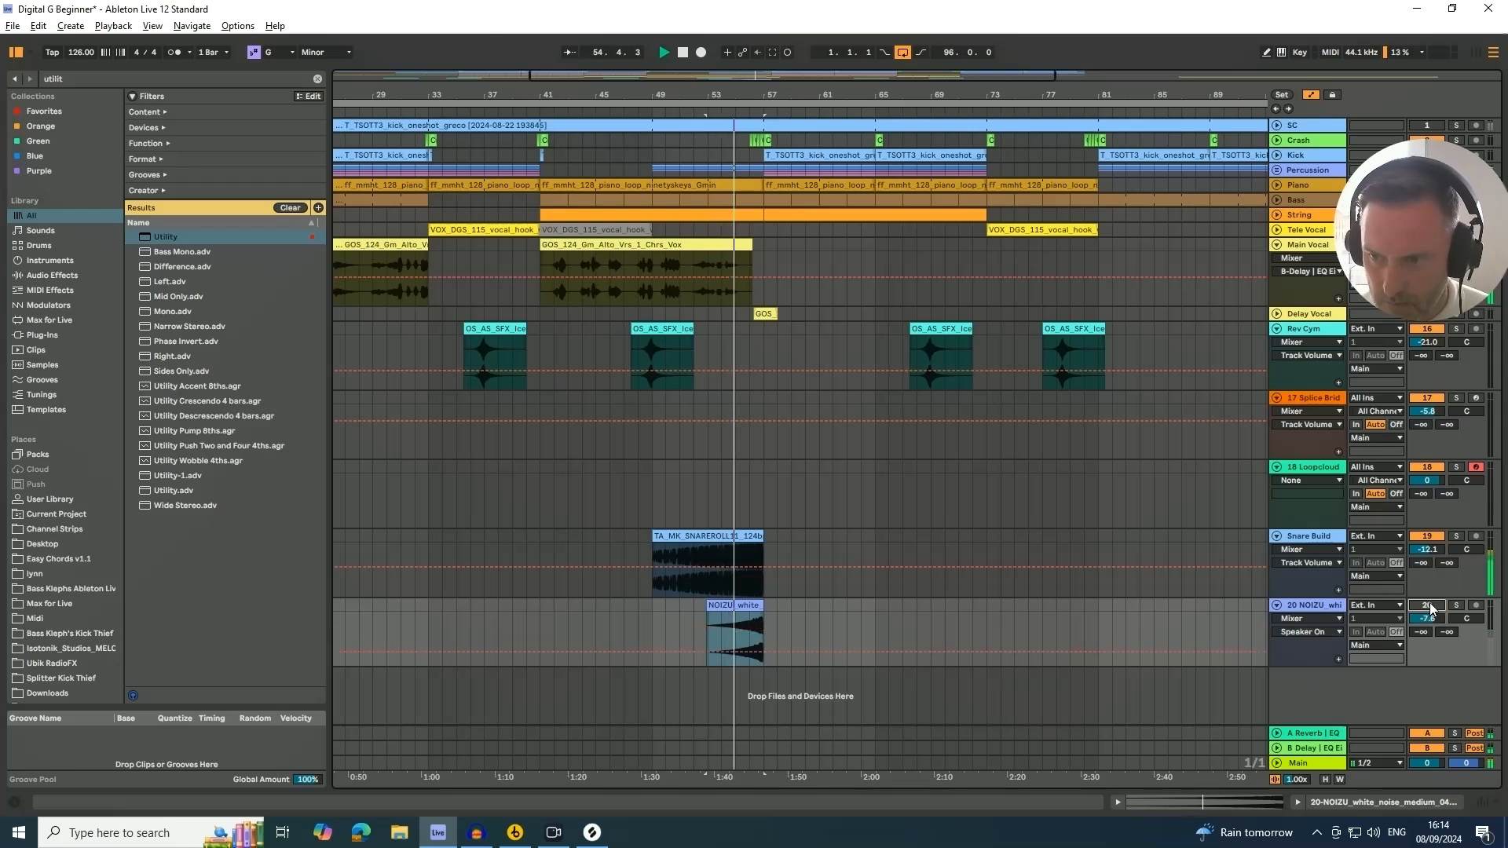
click(1427, 605)
drag(1428, 618, 1427, 642)
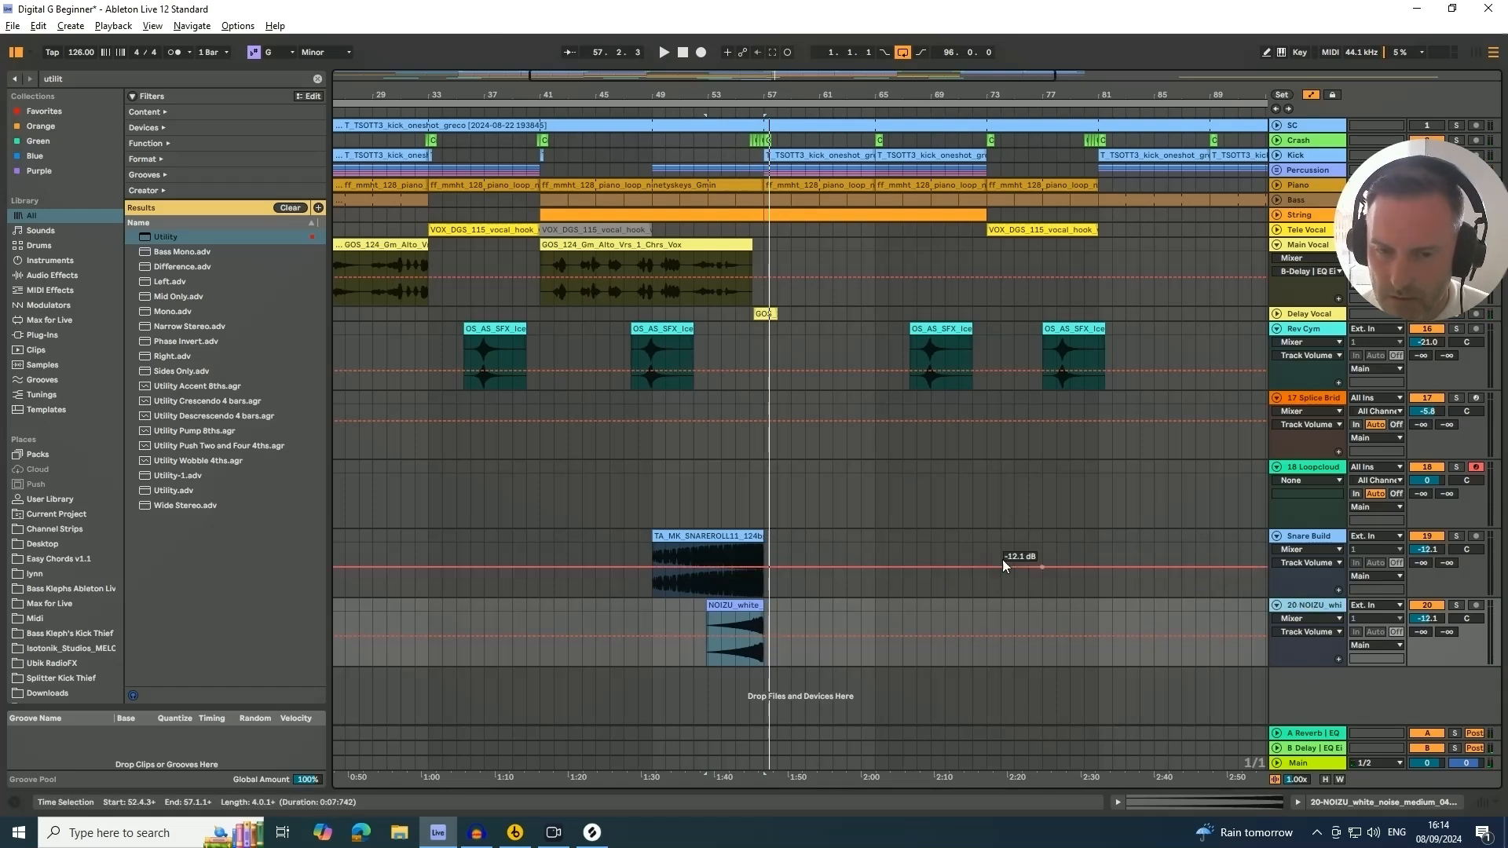
Copy the white noise riser to around bar 61 and nudge it to start at 61.2.3
drag(736, 605, 844, 606)
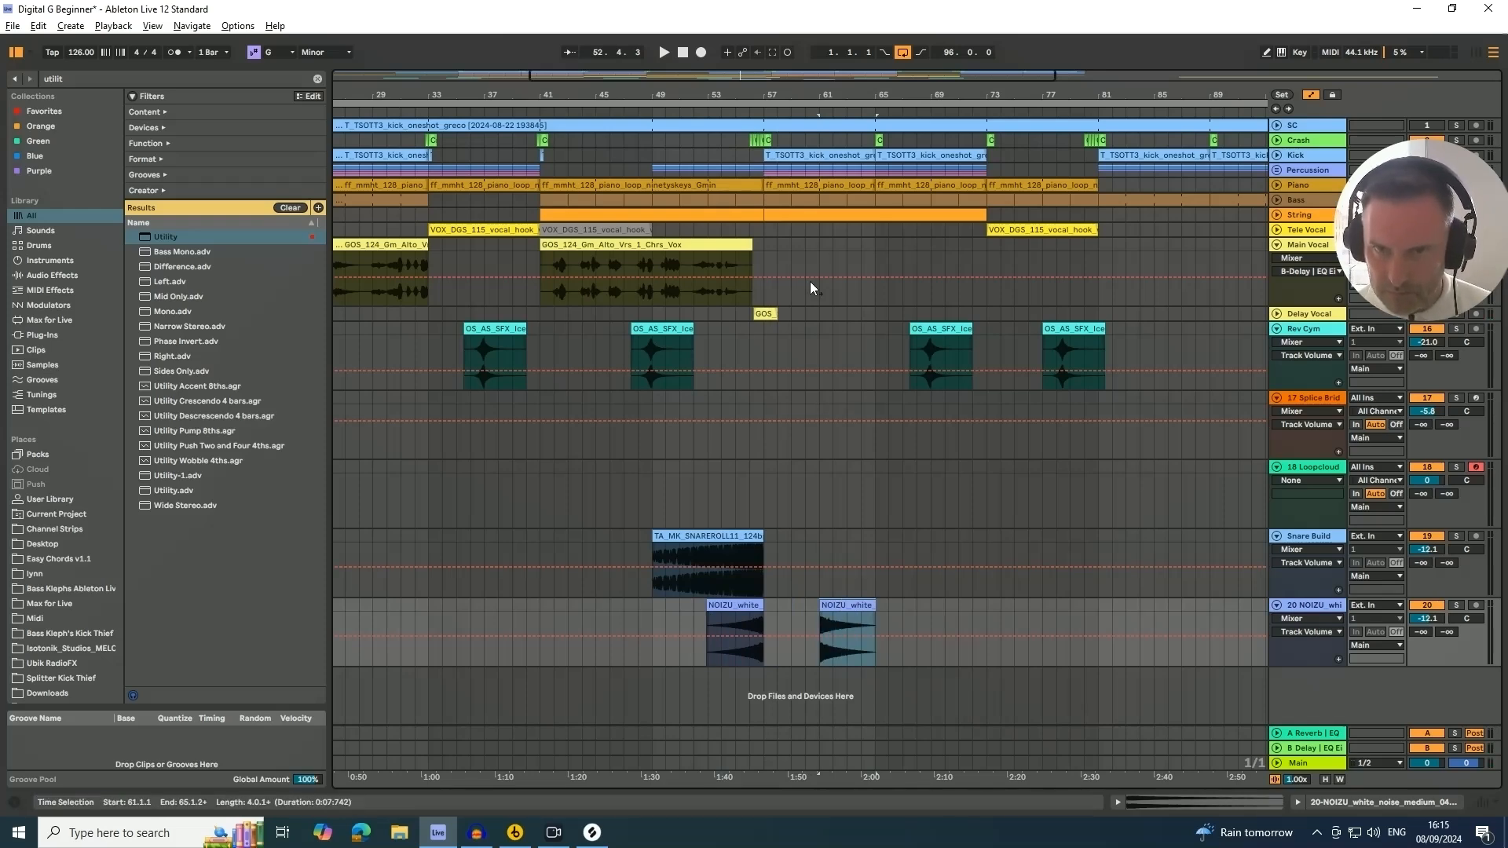
drag(832, 94, 572, 518)
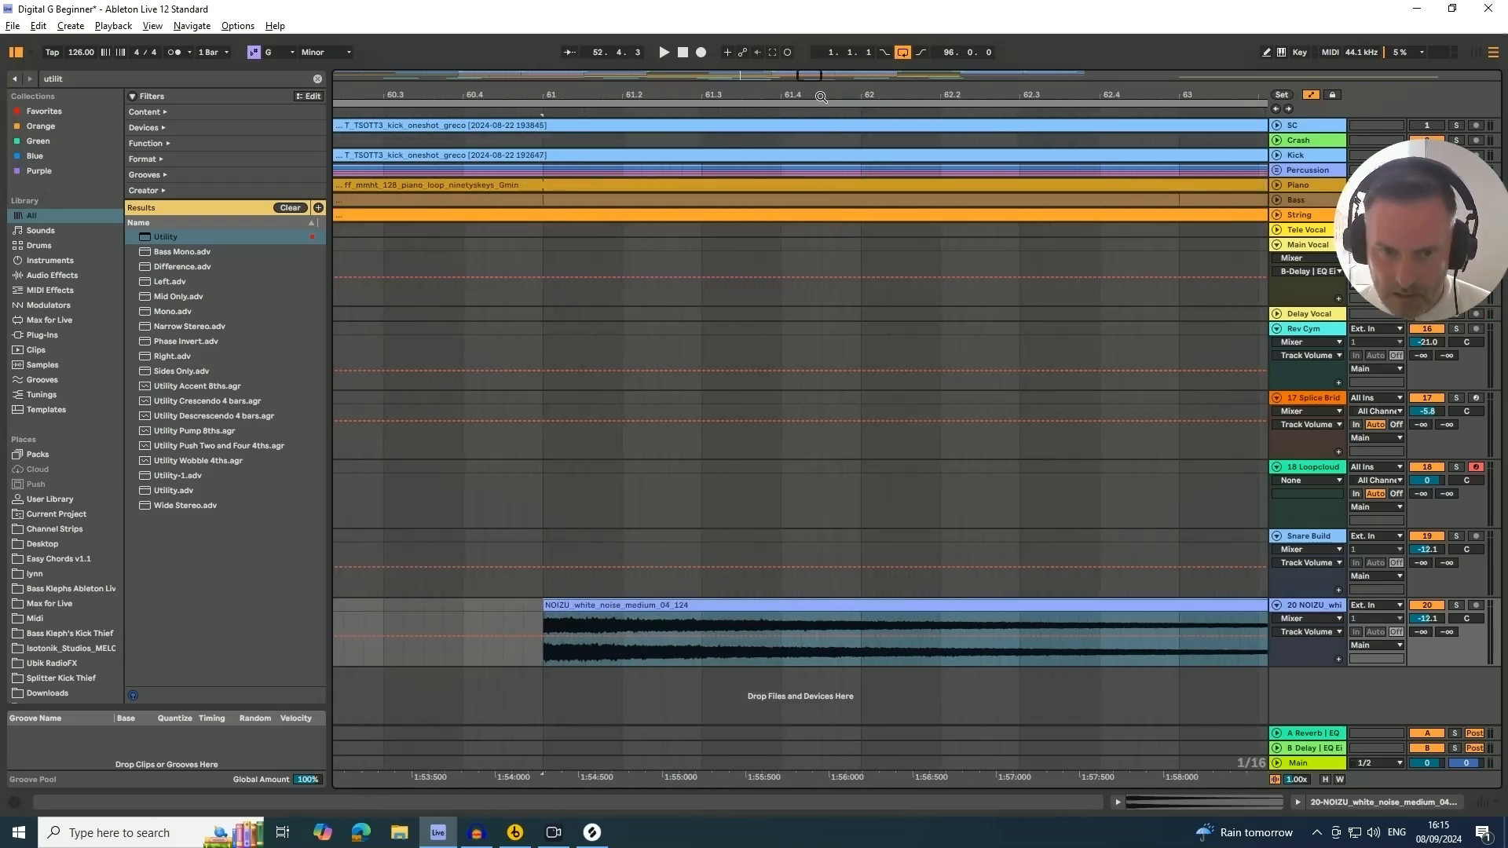
drag(542, 604, 662, 610)
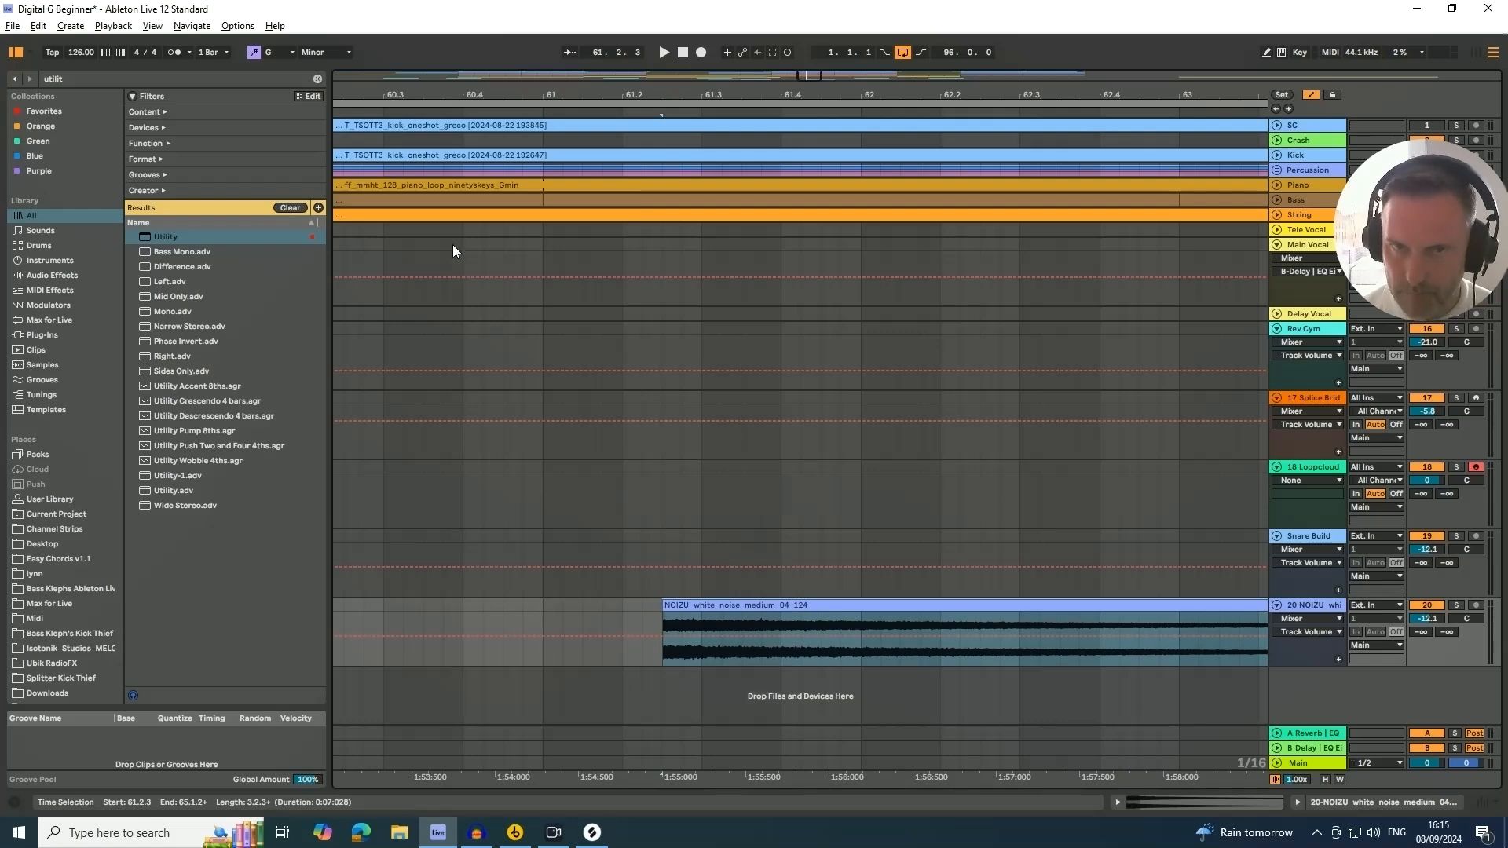
Move the second white noise riser onto a new track of its own, starting at bar 57
ctrl+scroll(834, 406, down, 10)
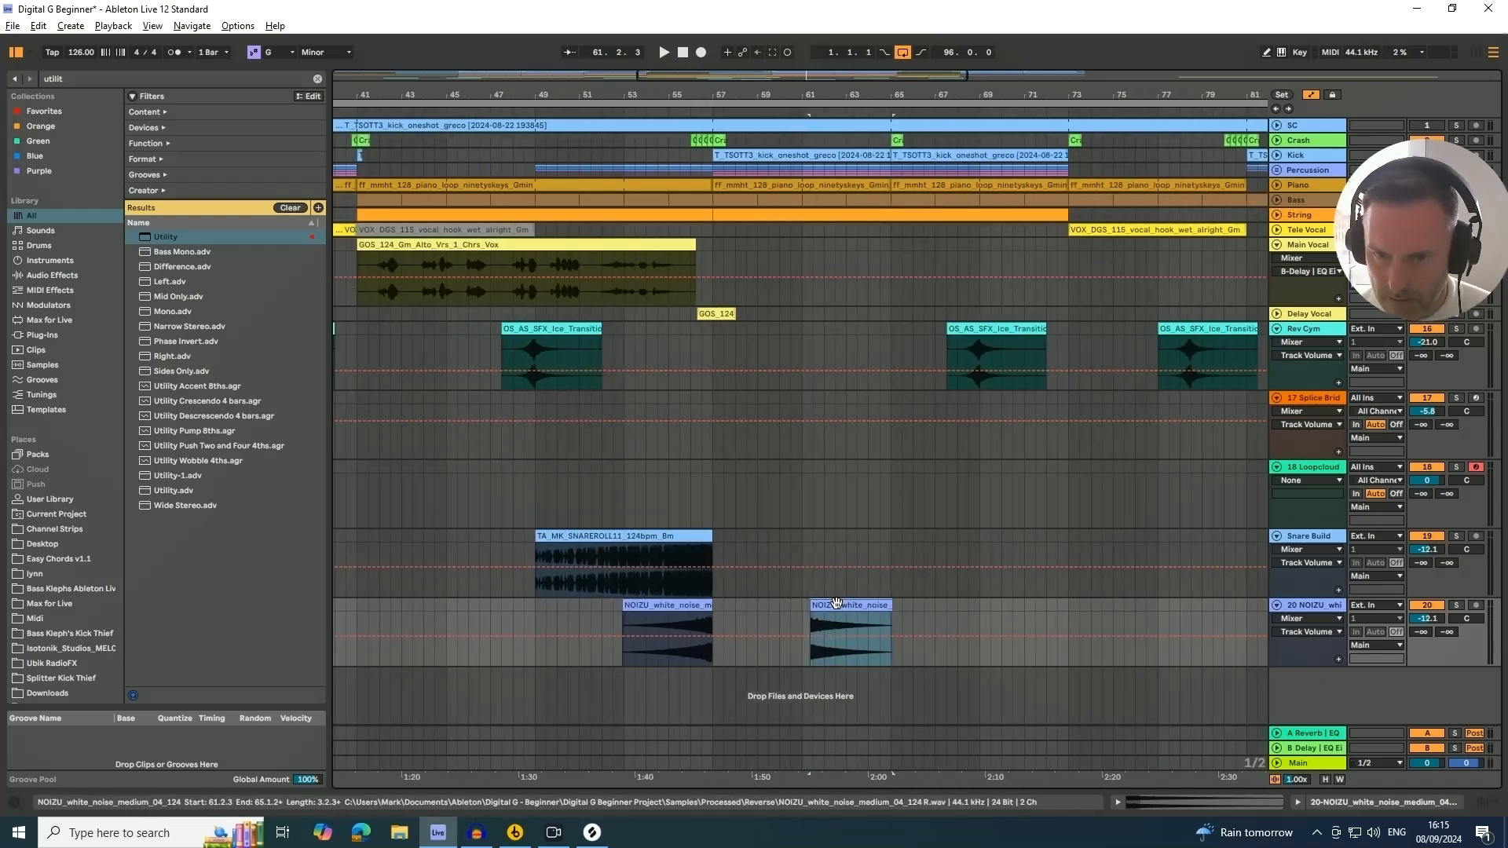
drag(835, 601, 740, 685)
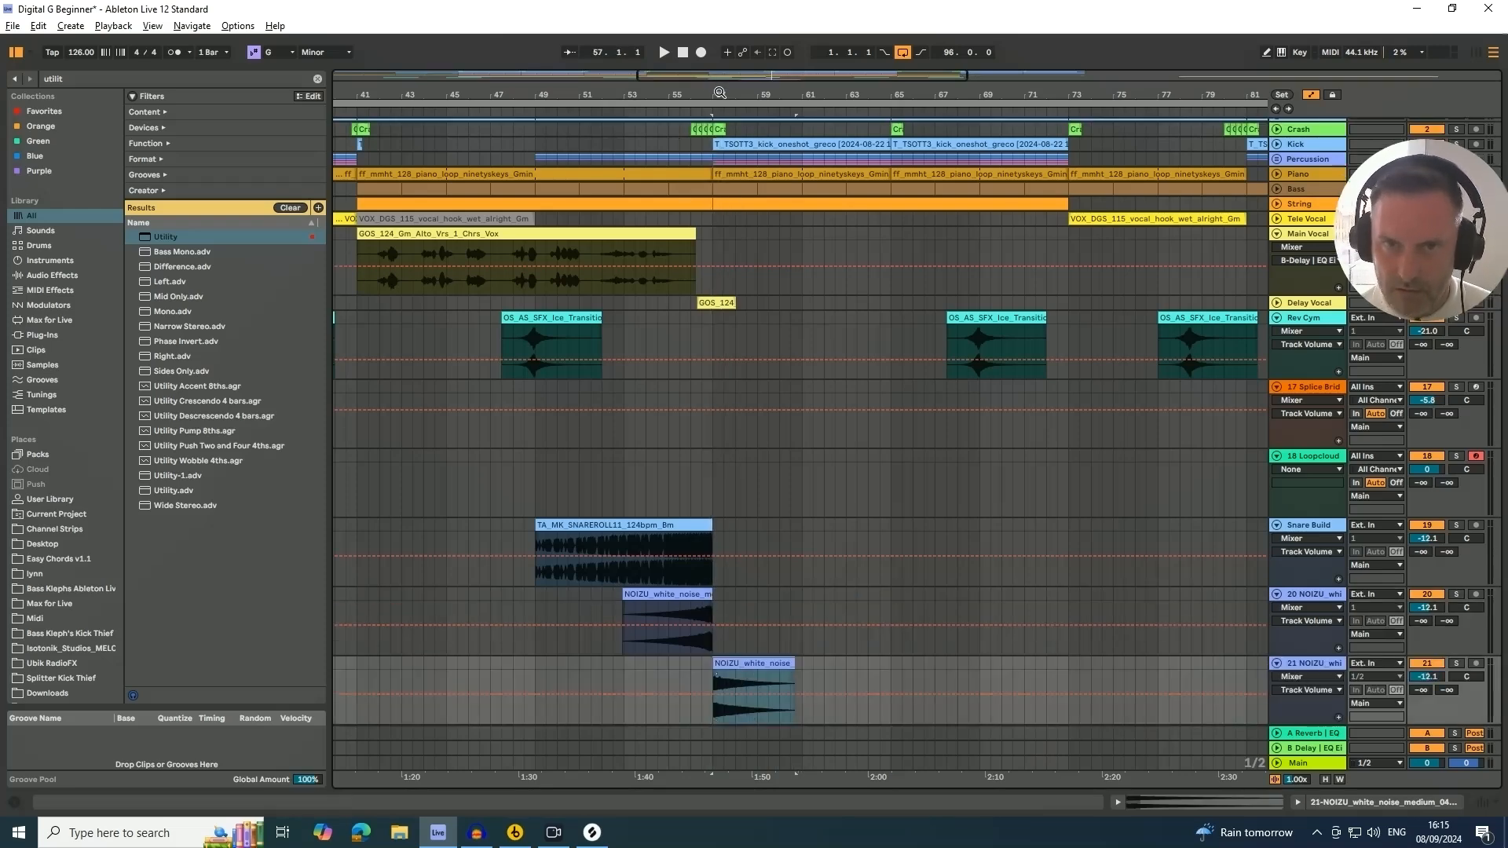
Solo the new white noise riser track
drag(719, 93, 729, 145)
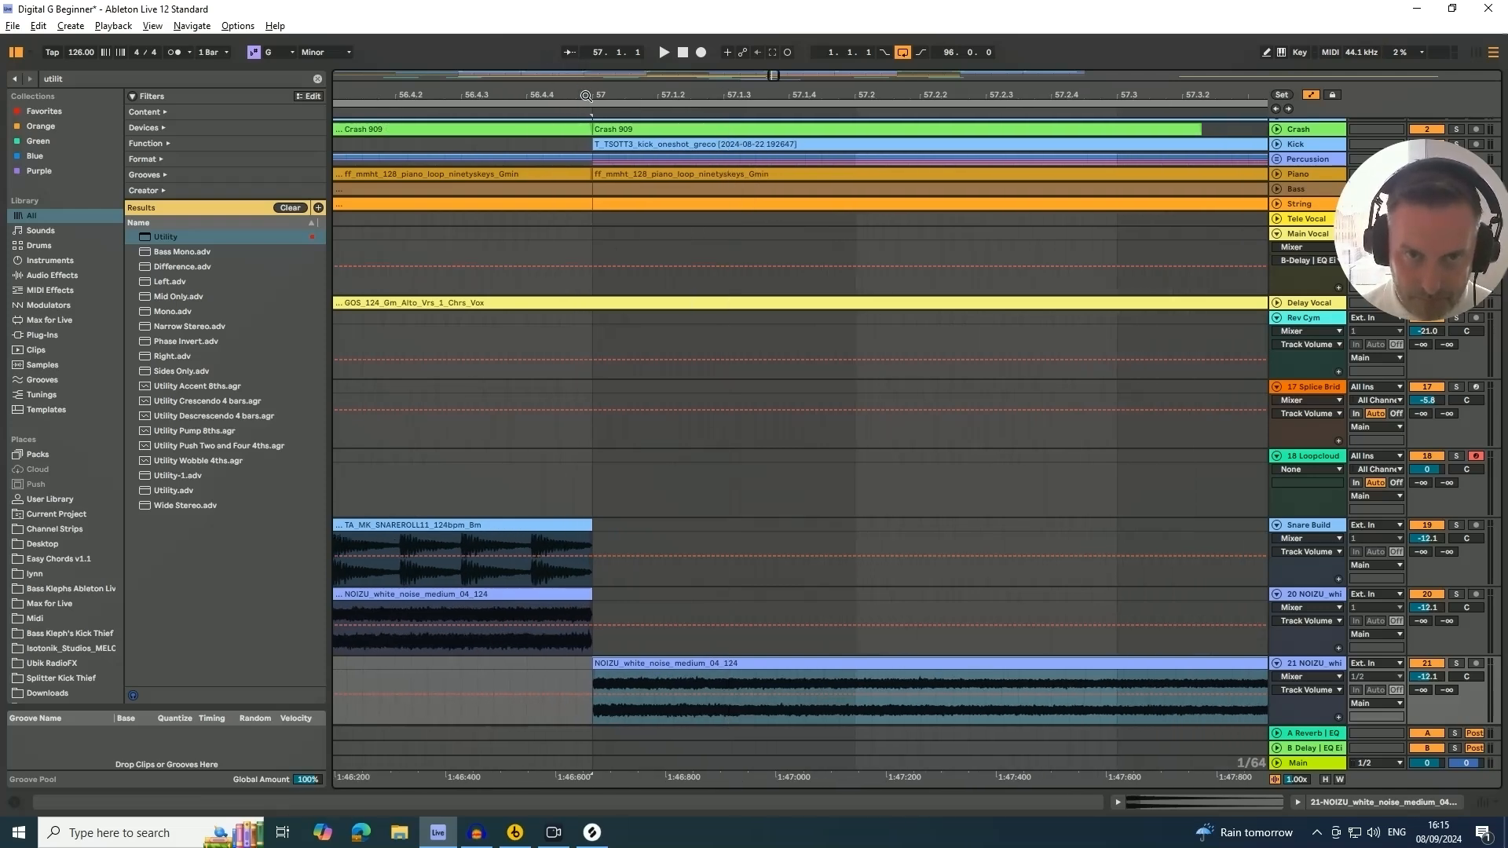
drag(586, 96, 586, 133)
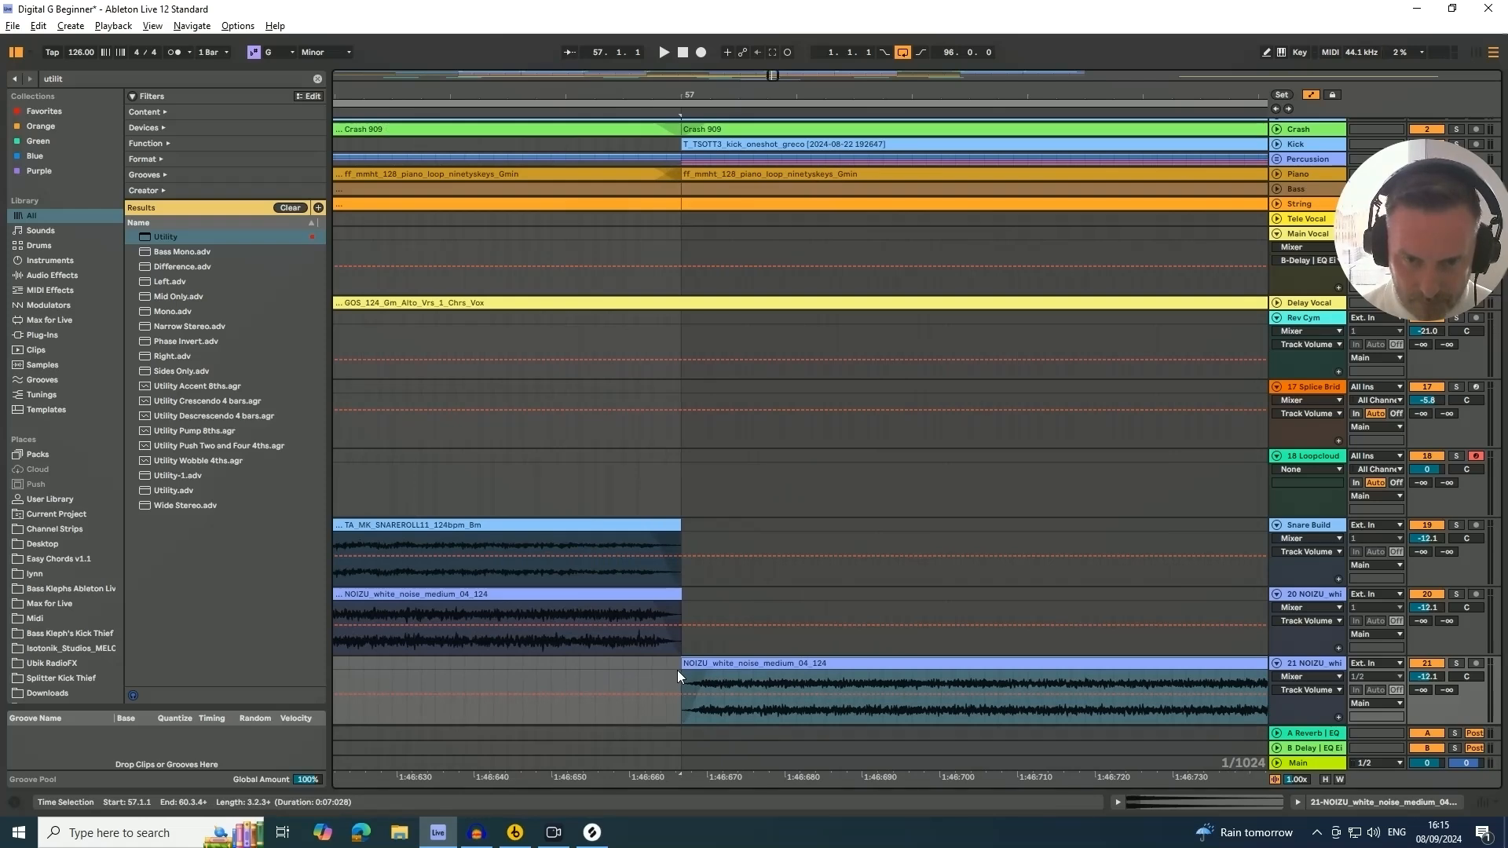
drag(682, 91, 685, 91)
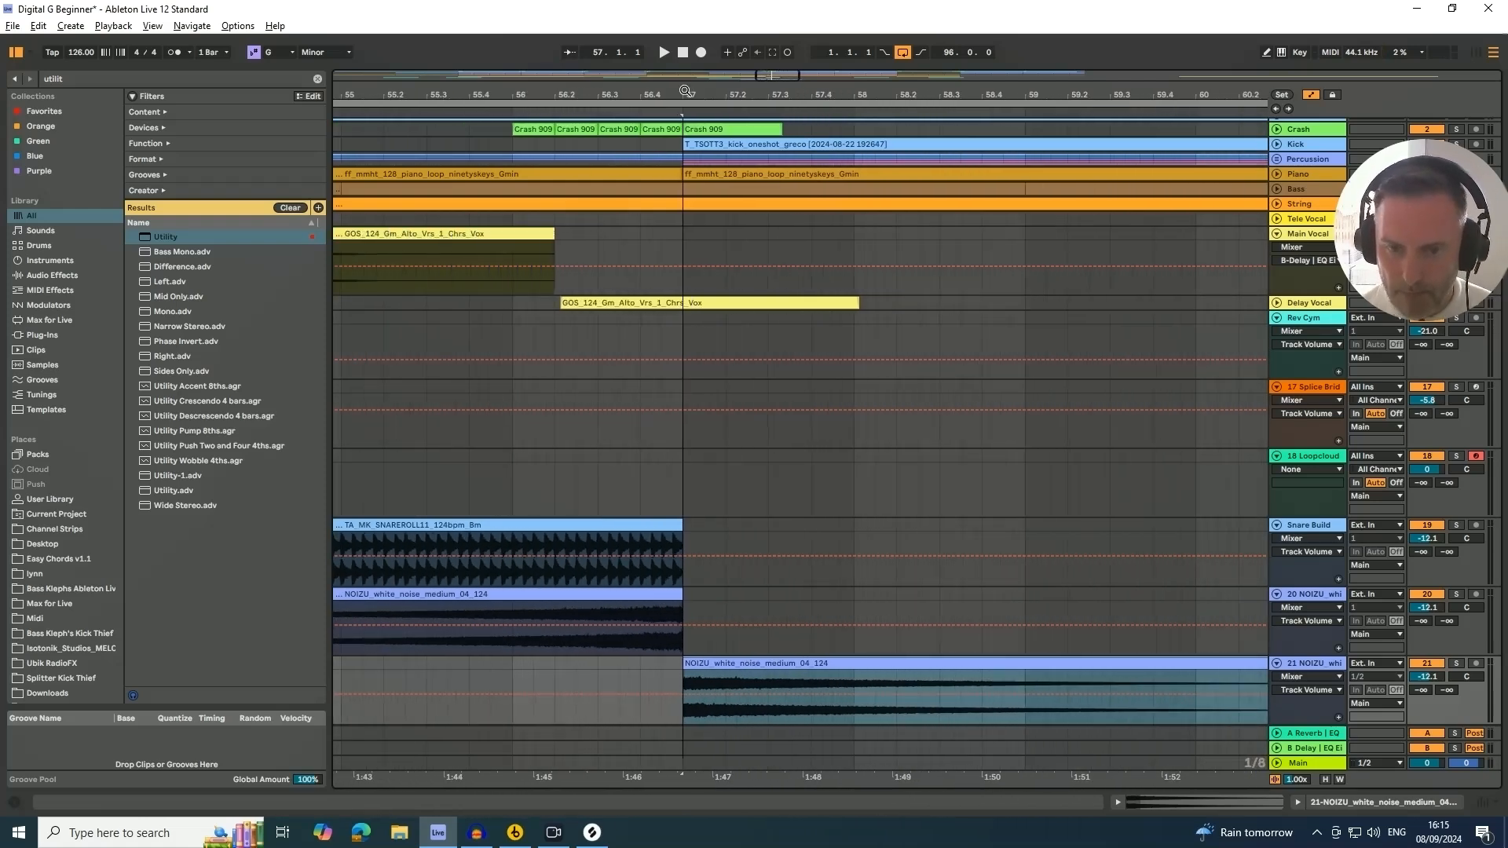
click(1456, 665)
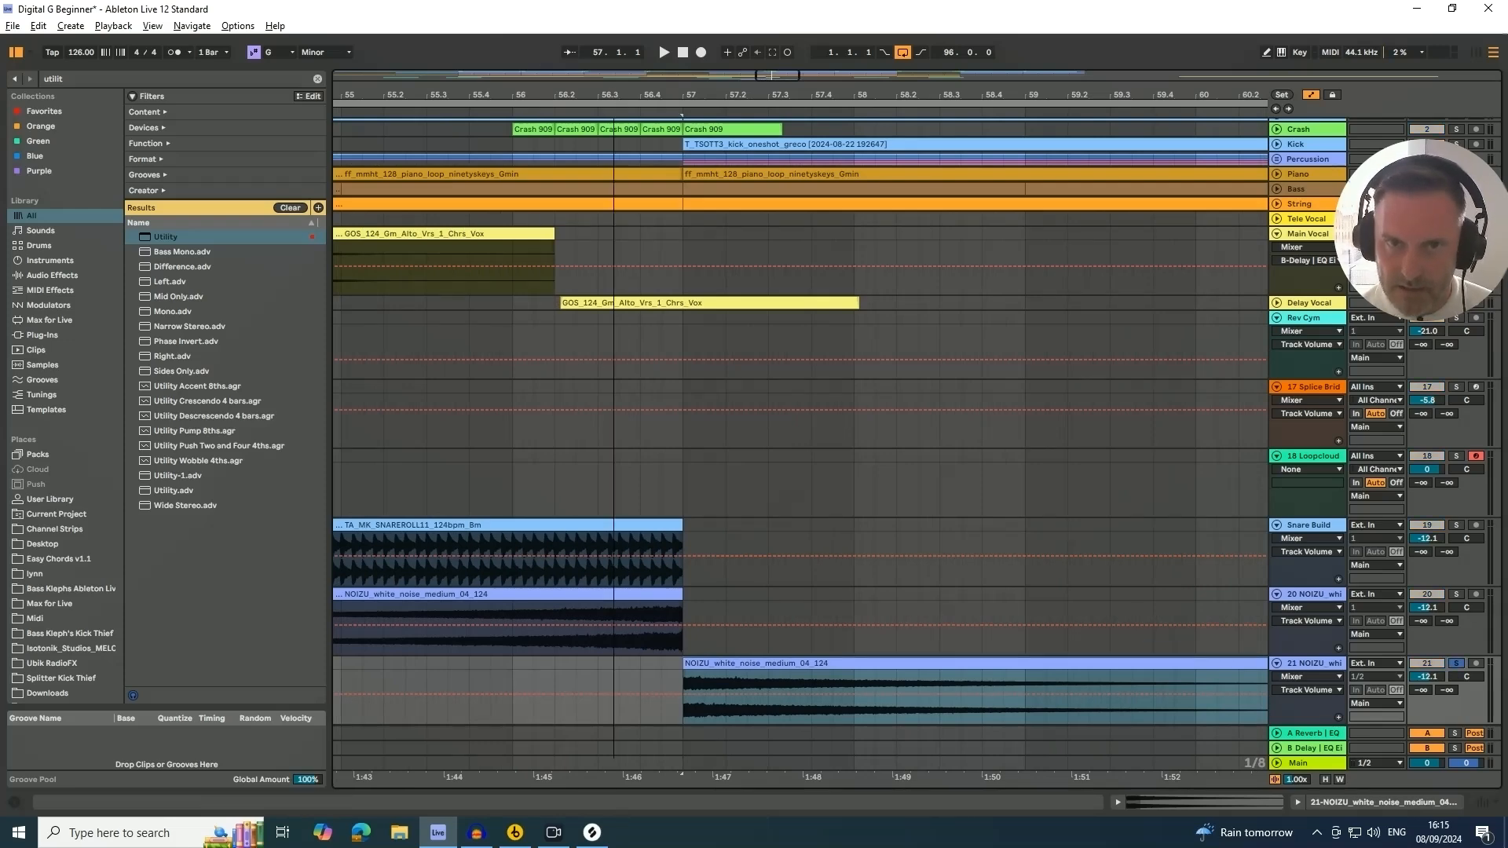
Search the browser for compressor and add a Compressor to the new white noise riser track
drag(614, 92, 702, 93)
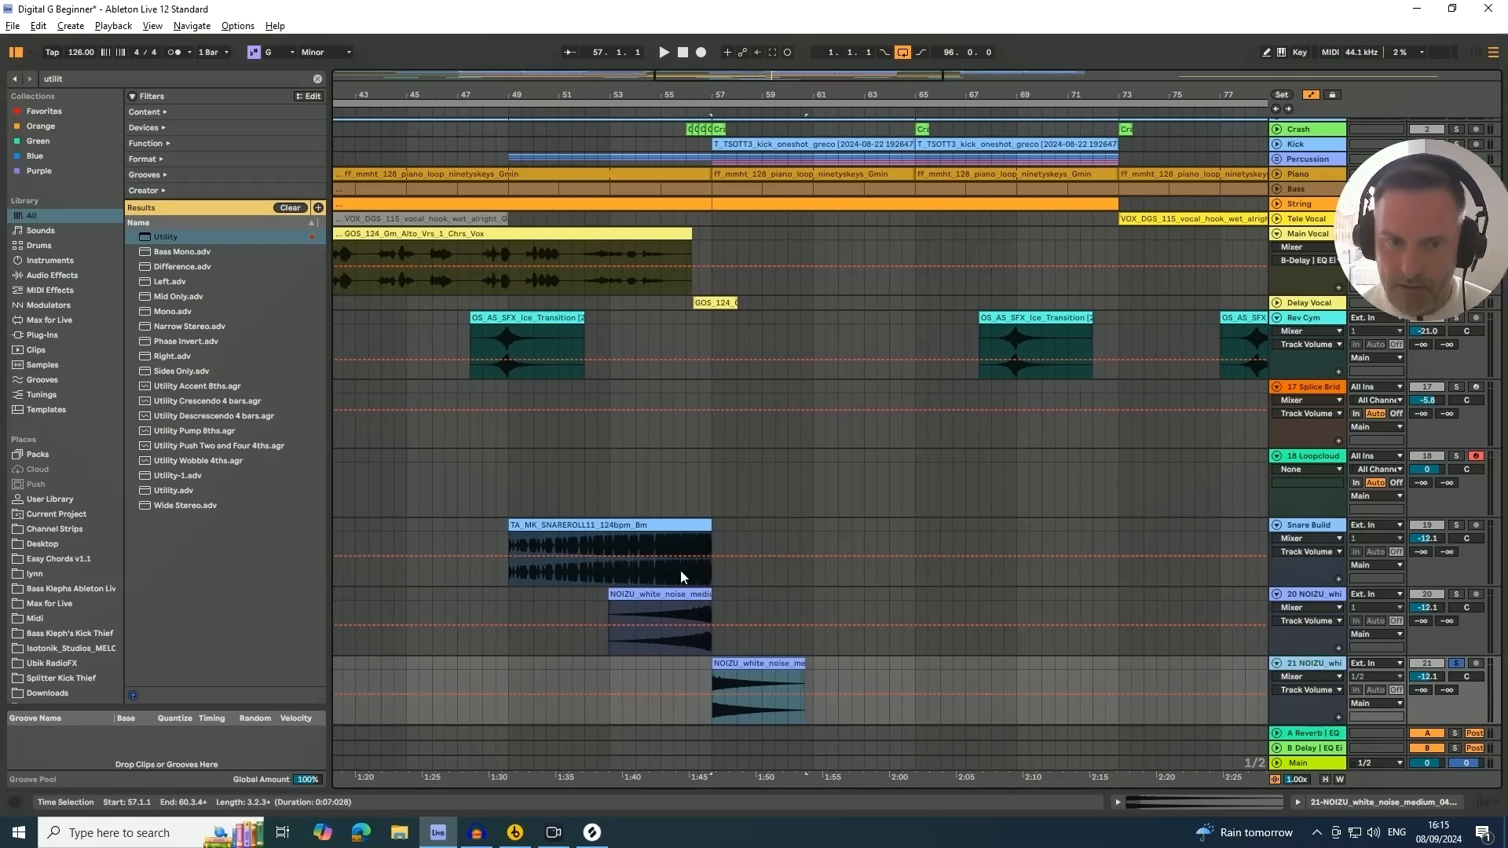
click(1365, 805)
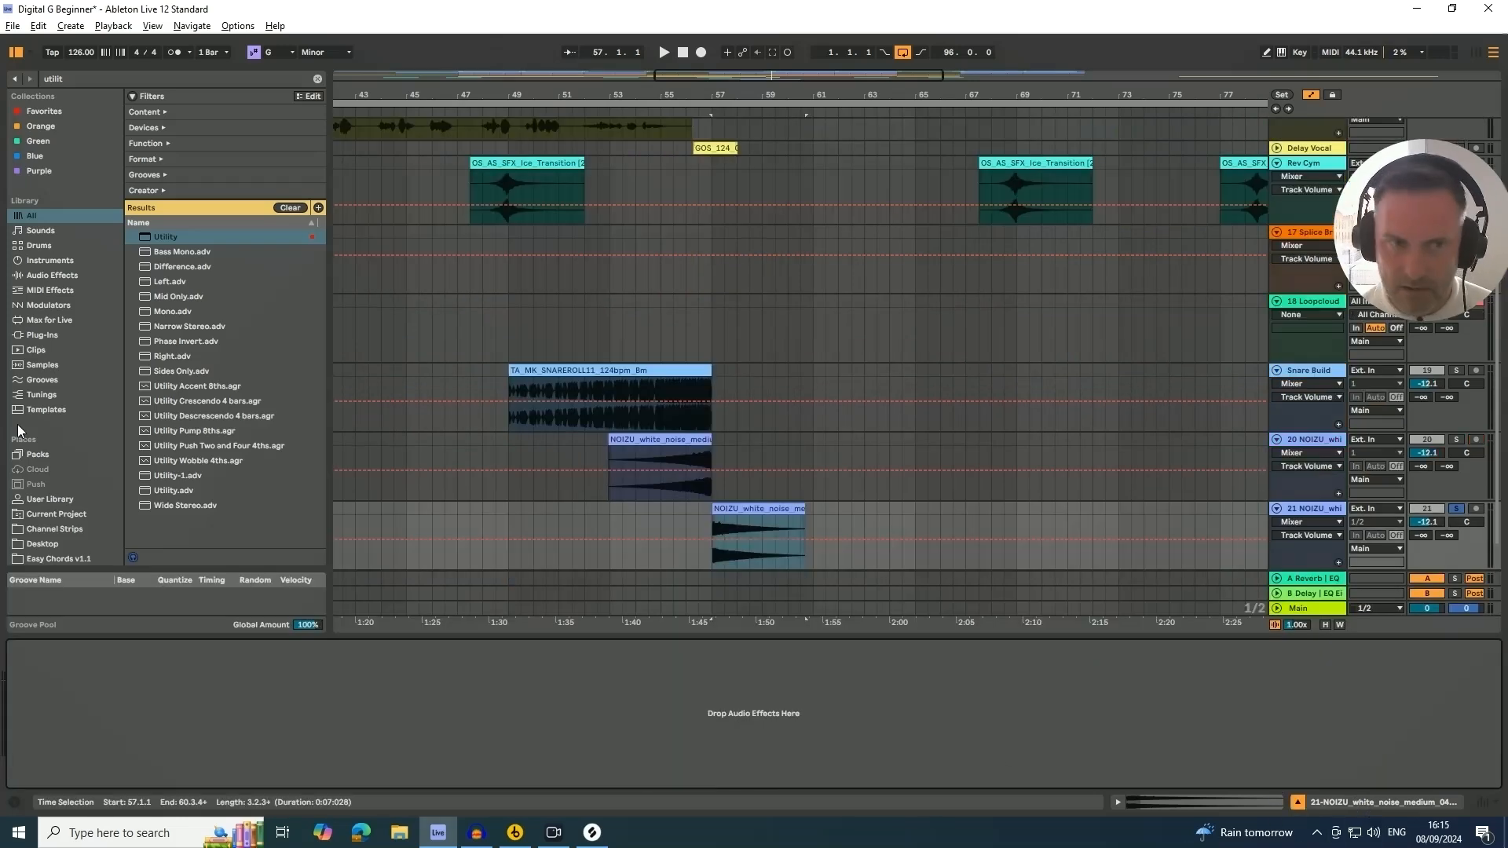
click(71, 84)
text(compress)
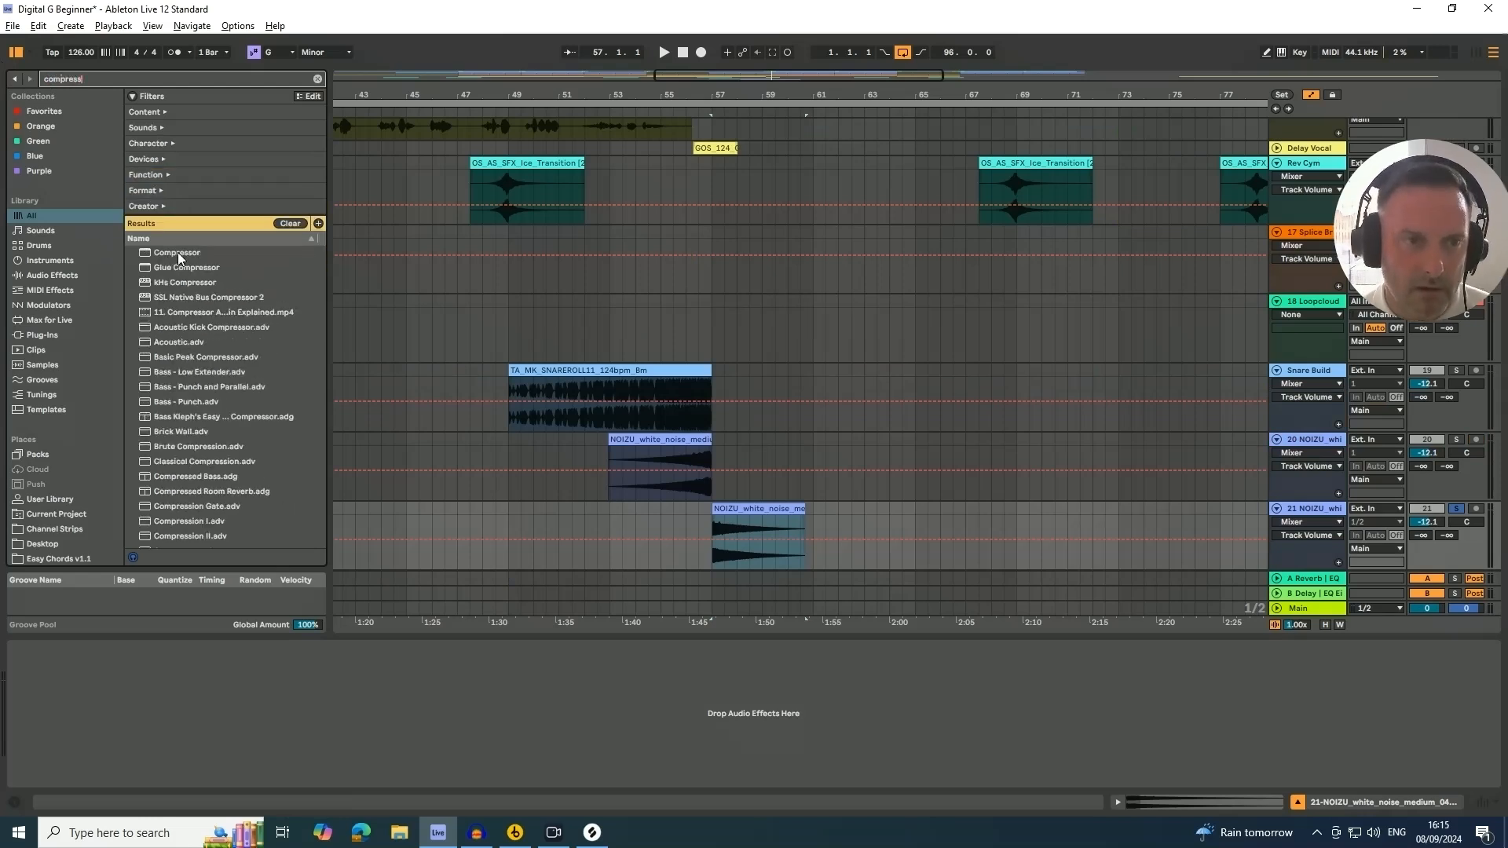
drag(179, 258, 463, 684)
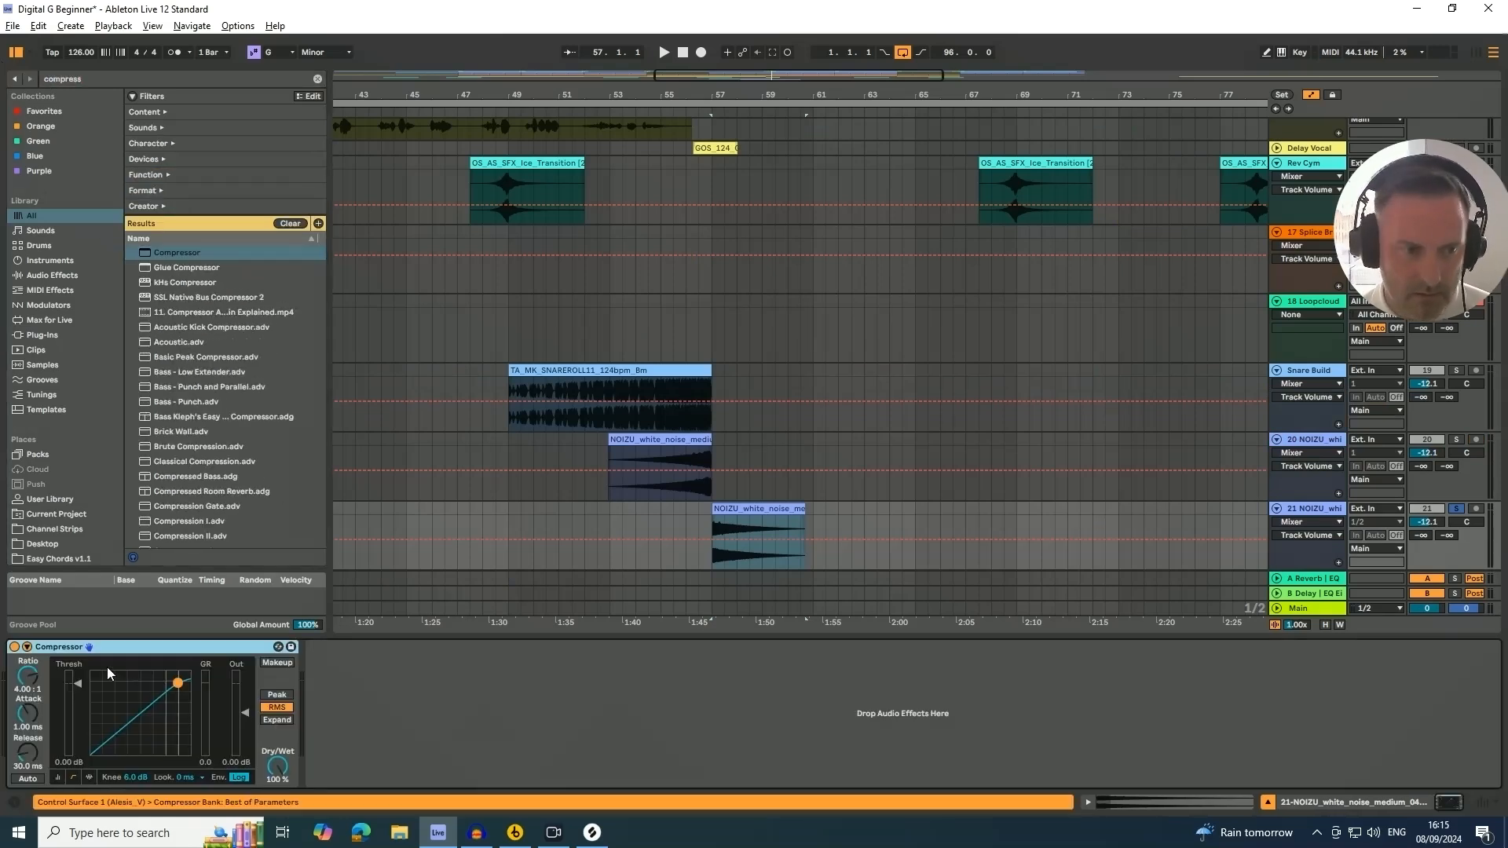
Enable the Compressor's sidechain and set its audio source to the SC track
click(27, 647)
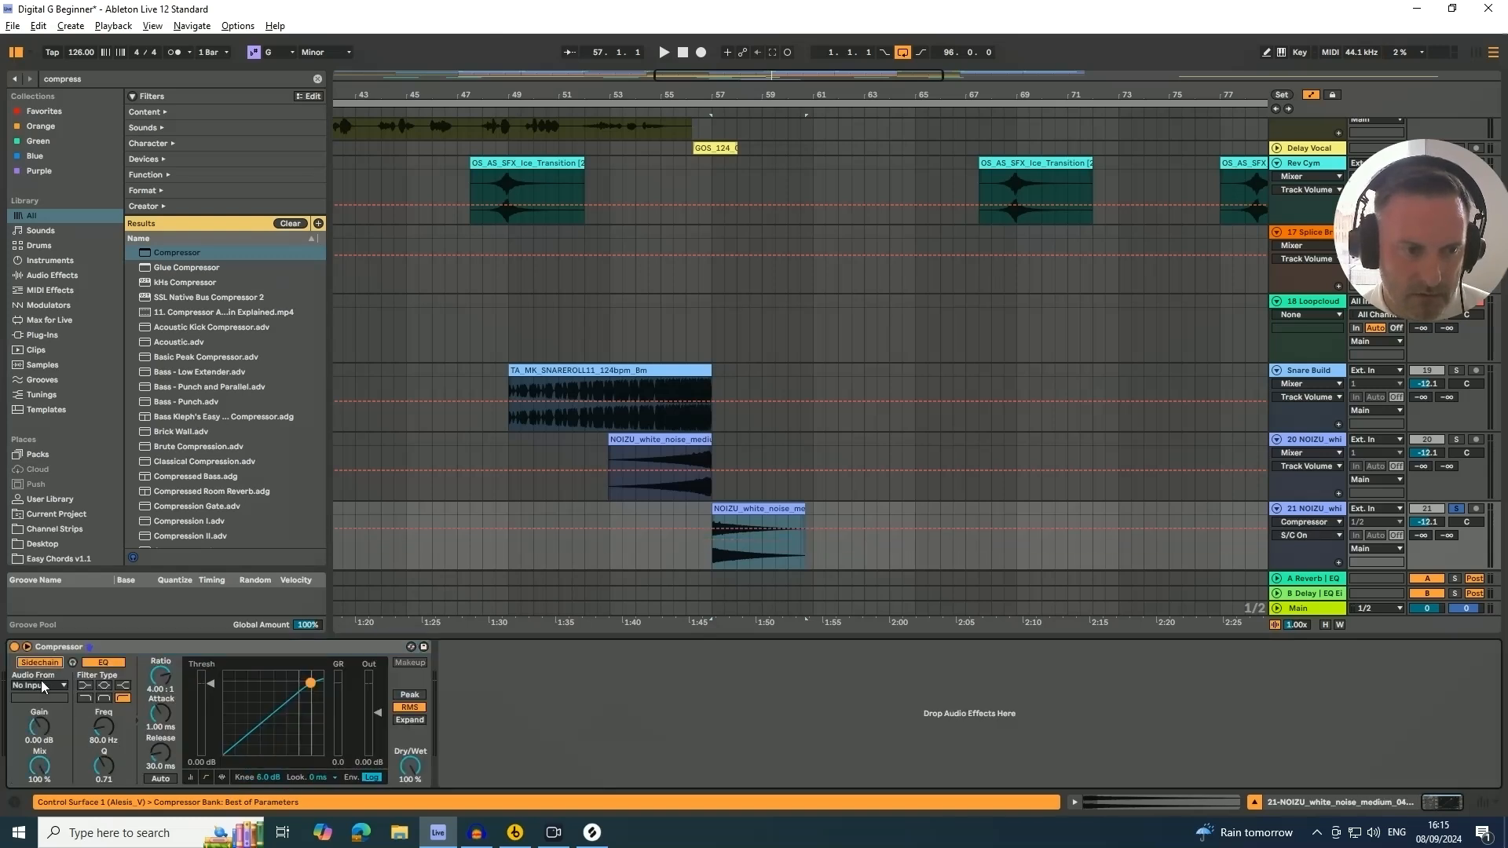
click(41, 686)
click(24, 388)
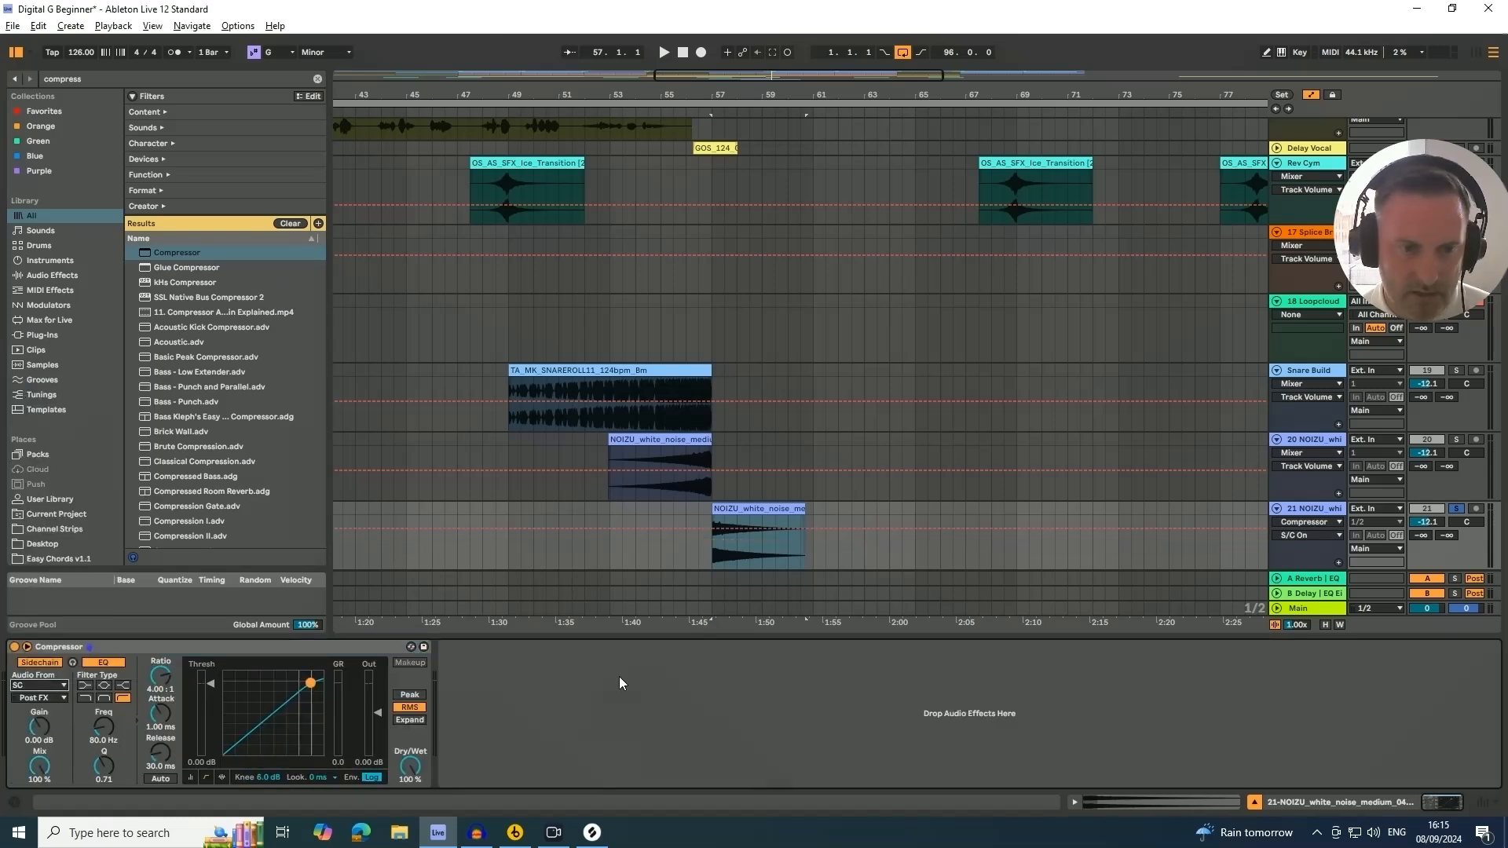
Play the section, lower the Compressor threshold to about -26.7 dB, and unsolo the riser track
key(space)
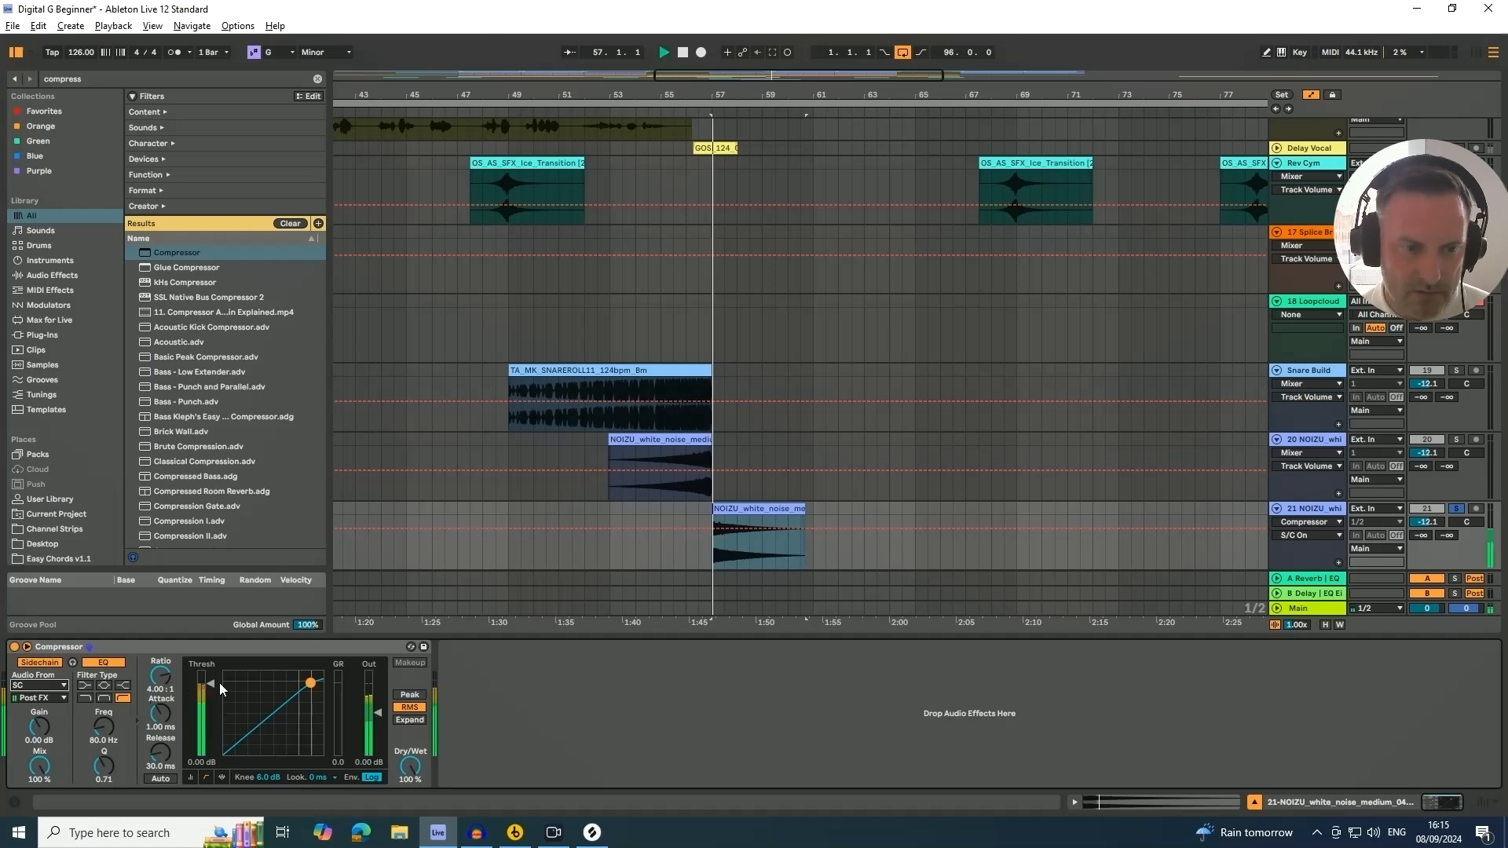
drag(211, 685, 211, 736)
key(space)
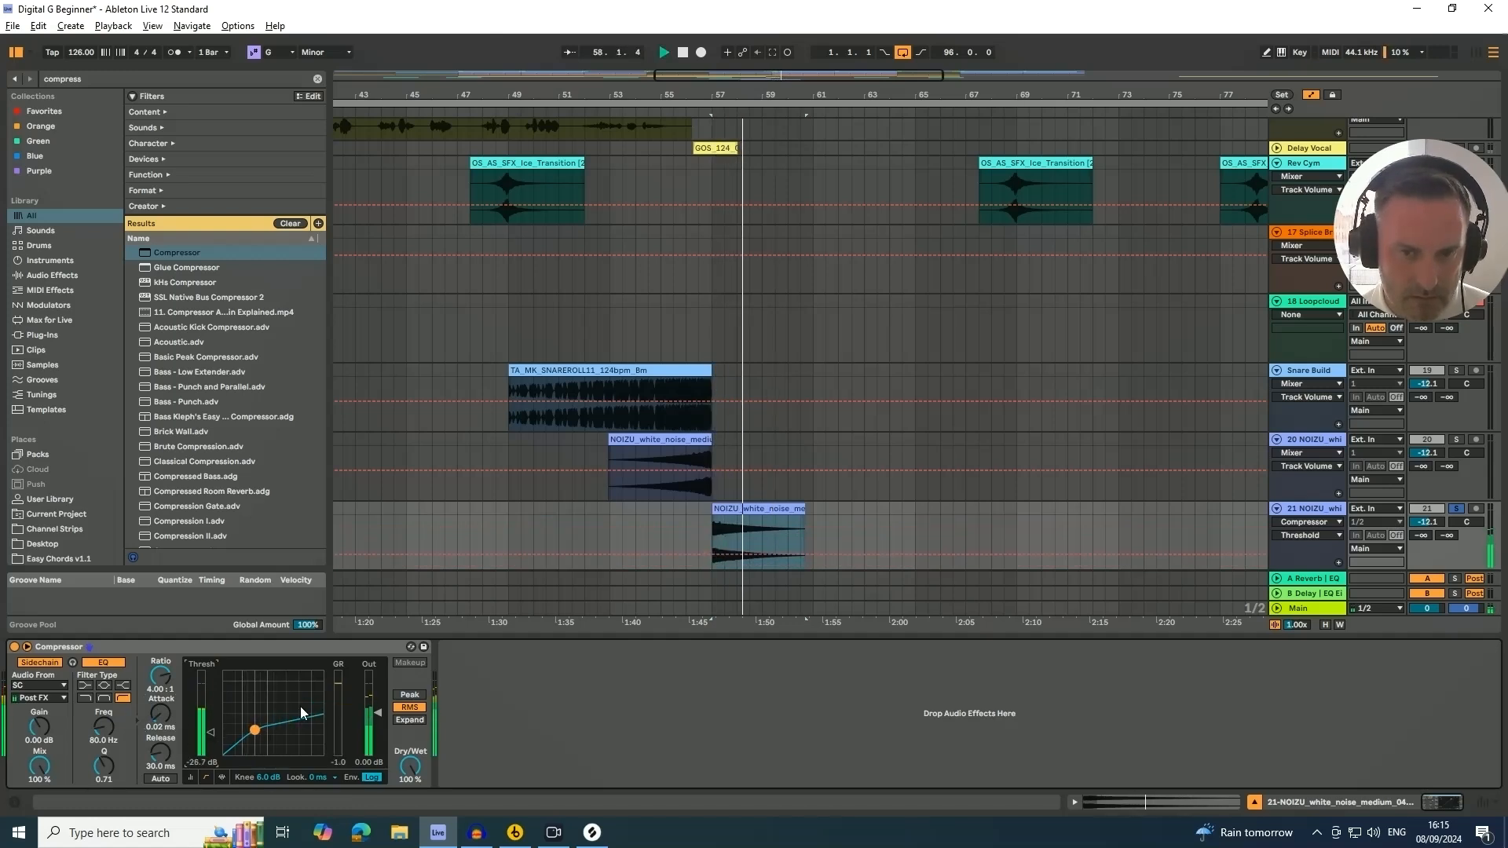
click(1458, 510)
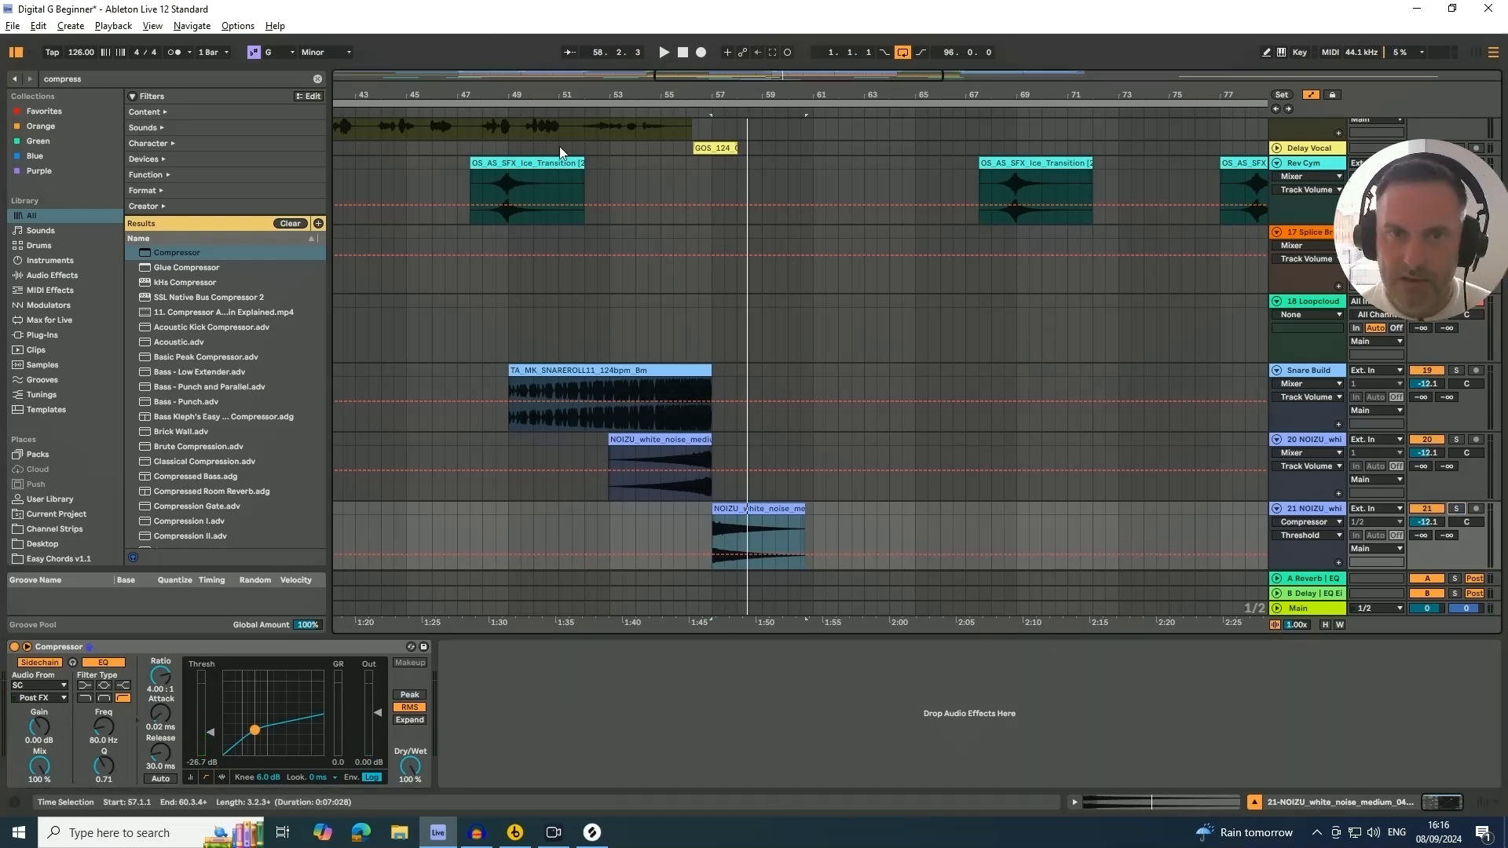
Replay from around bar 57 and raise the Compressor threshold to about -20.9 dB
click(626, 112)
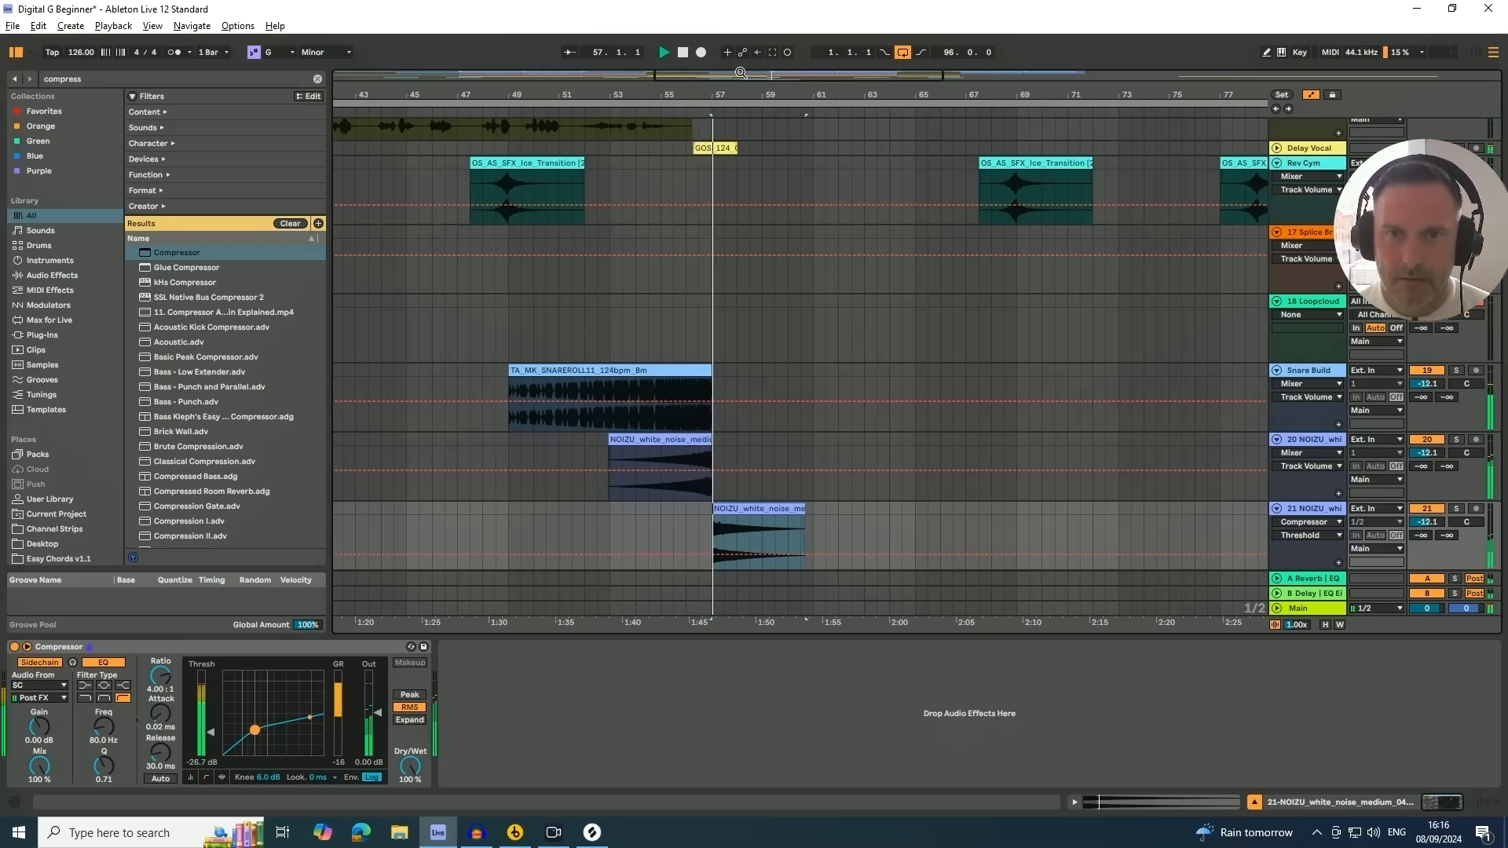
drag(731, 95, 699, 52)
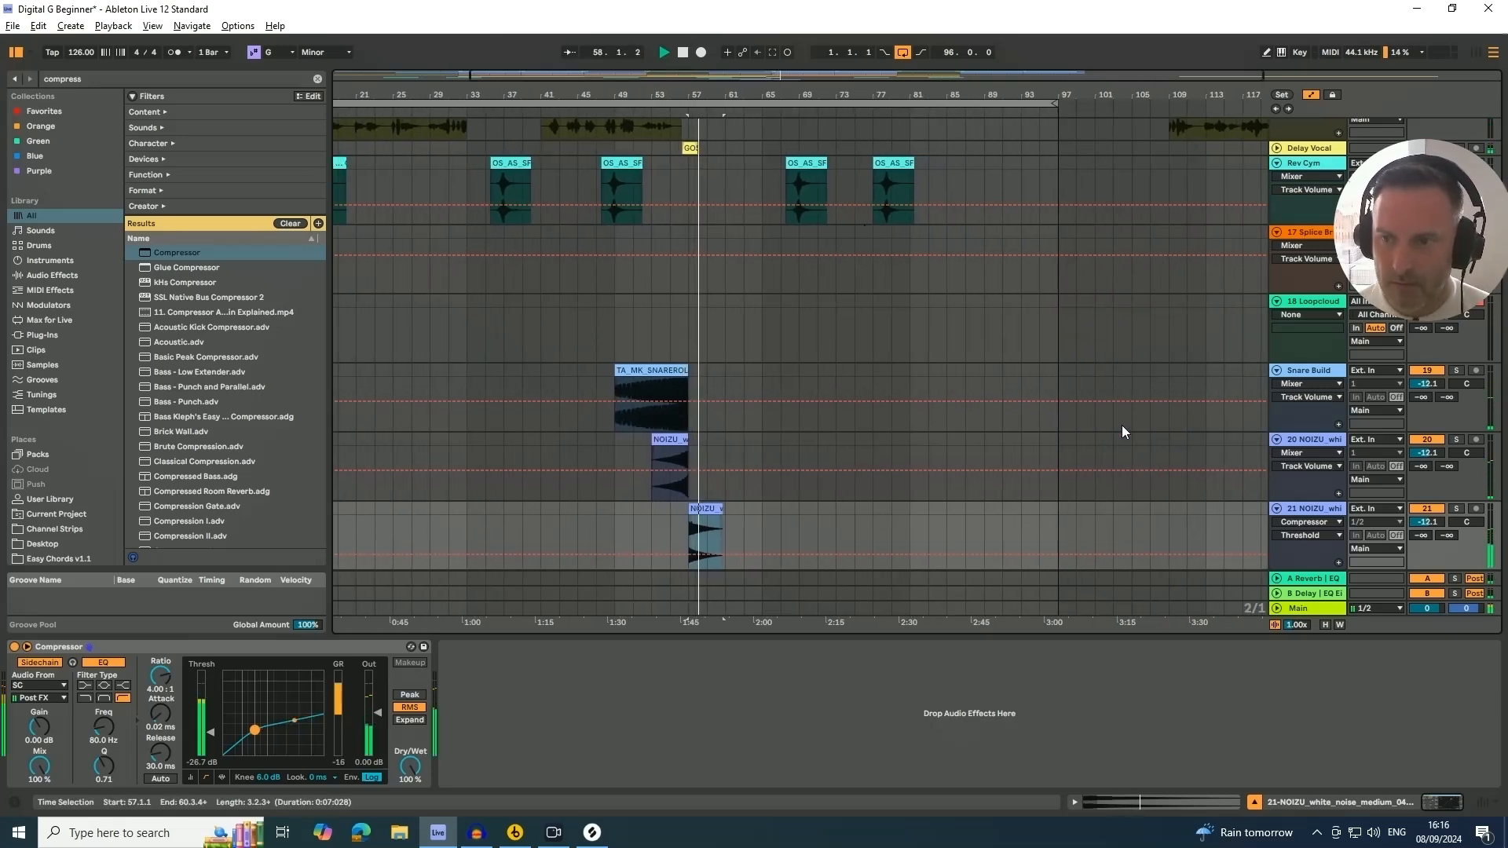
drag(212, 732, 212, 725)
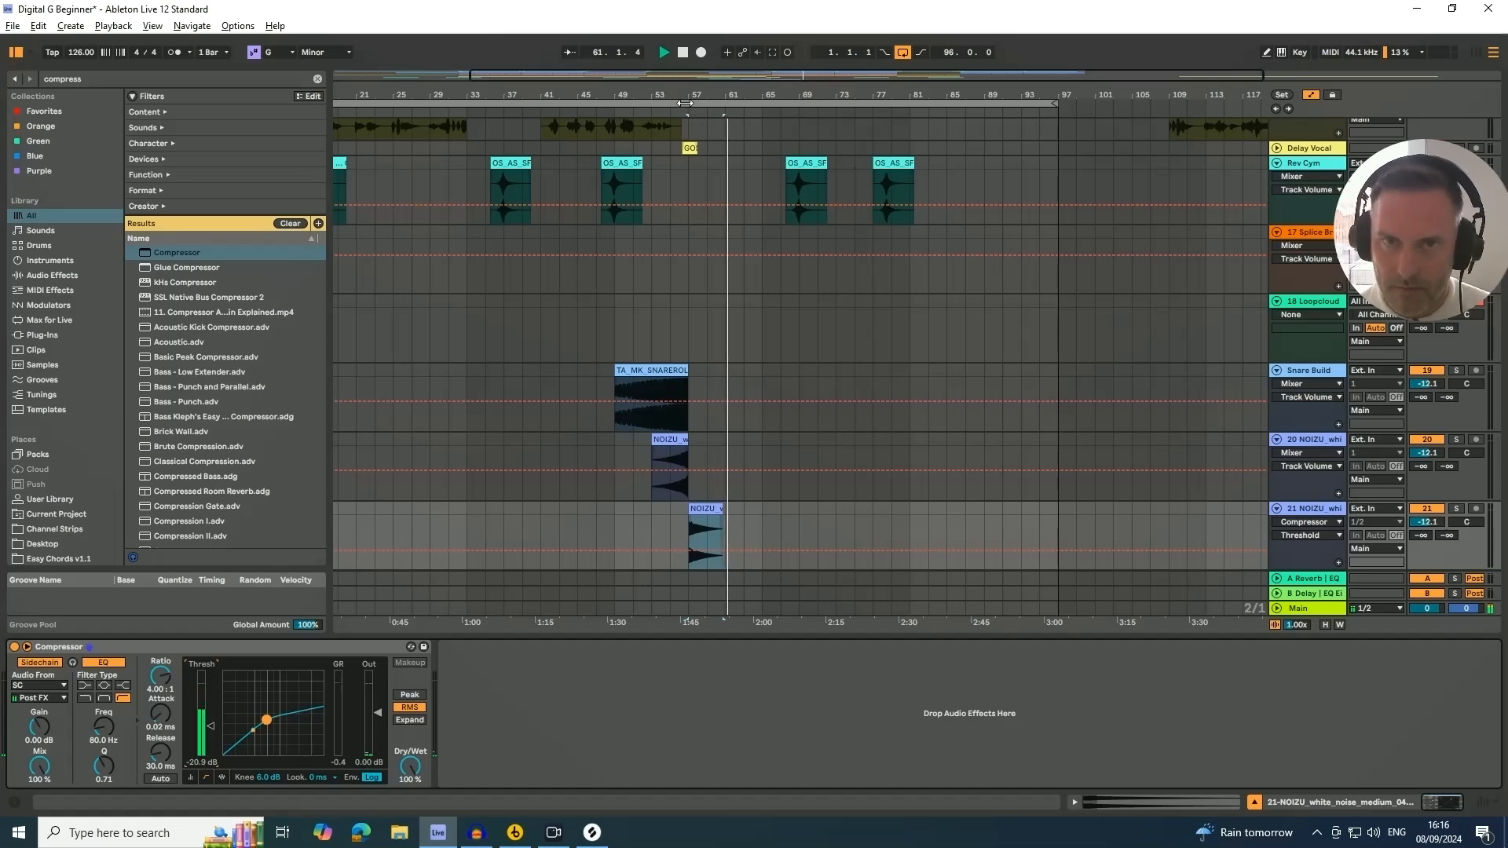
drag(686, 98, 682, 73)
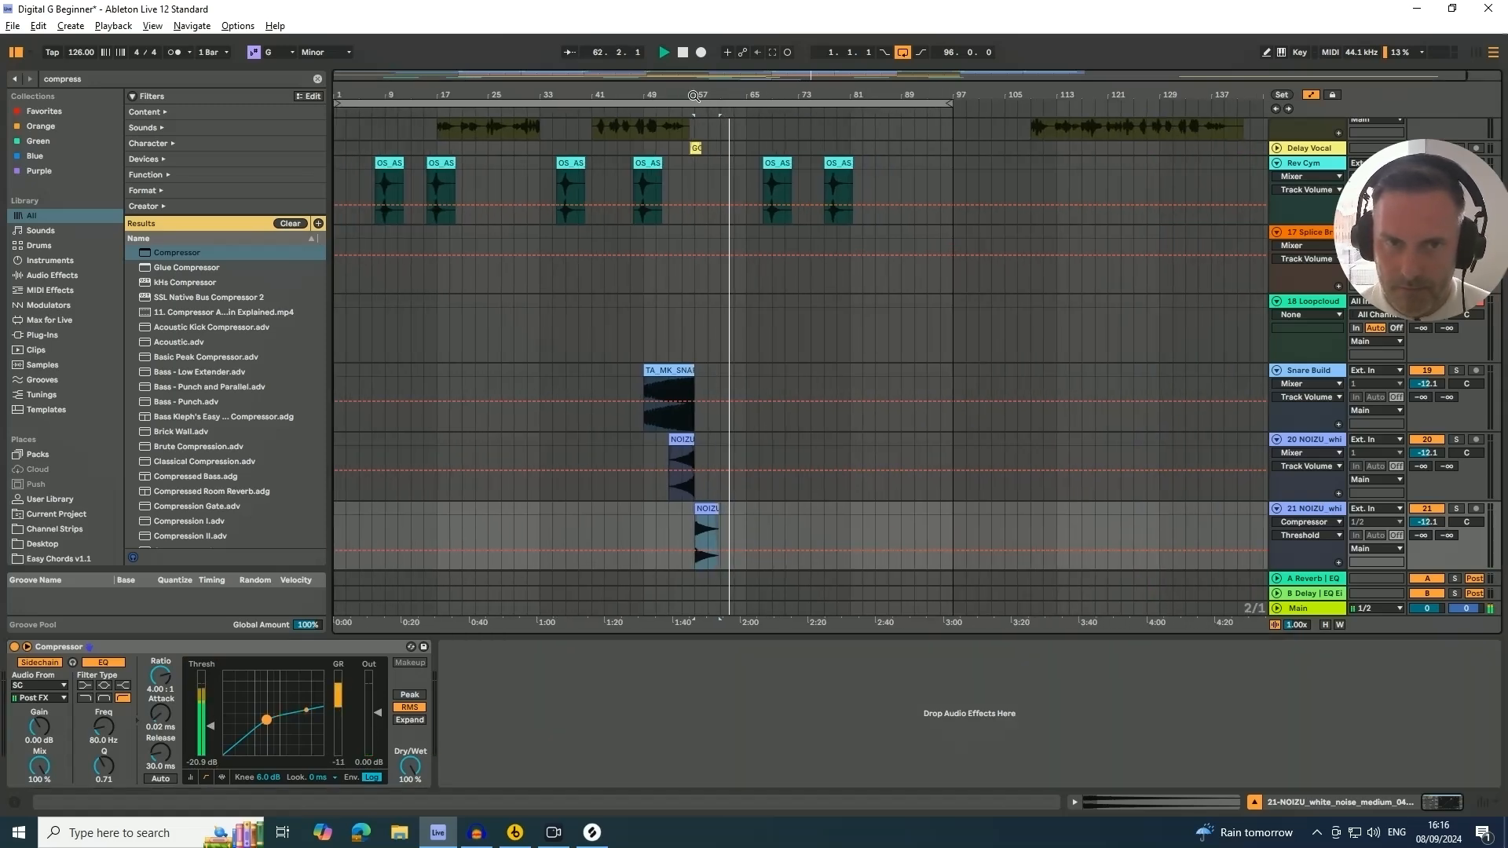
Copy the snare build clip to the later section so it ends at bar 81
scroll(710, 266, up, 2)
scroll(710, 265, up, 3)
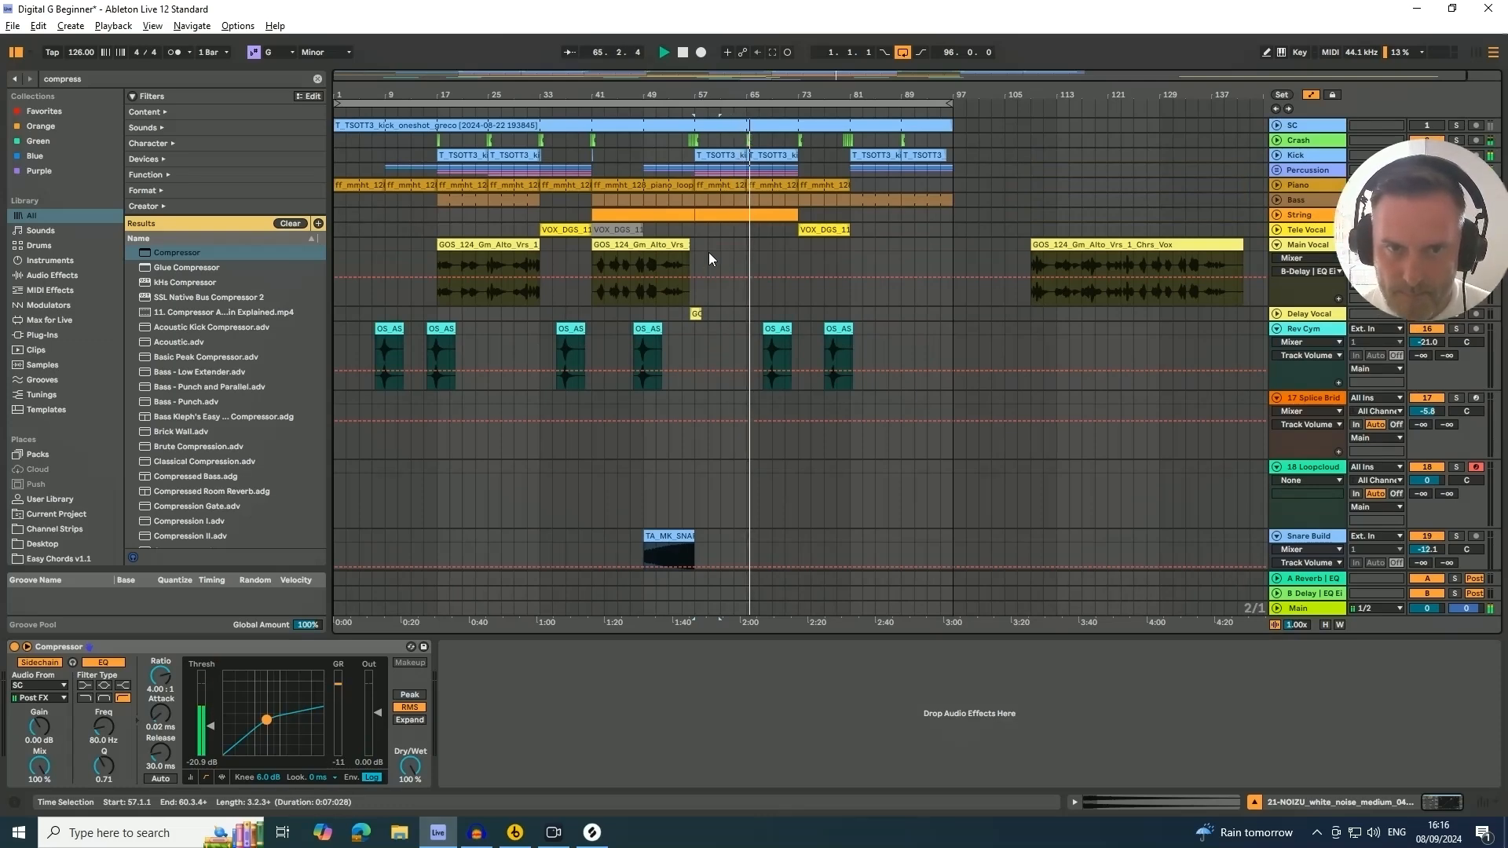
scroll(701, 253, down, 1)
scroll(702, 253, down, 3)
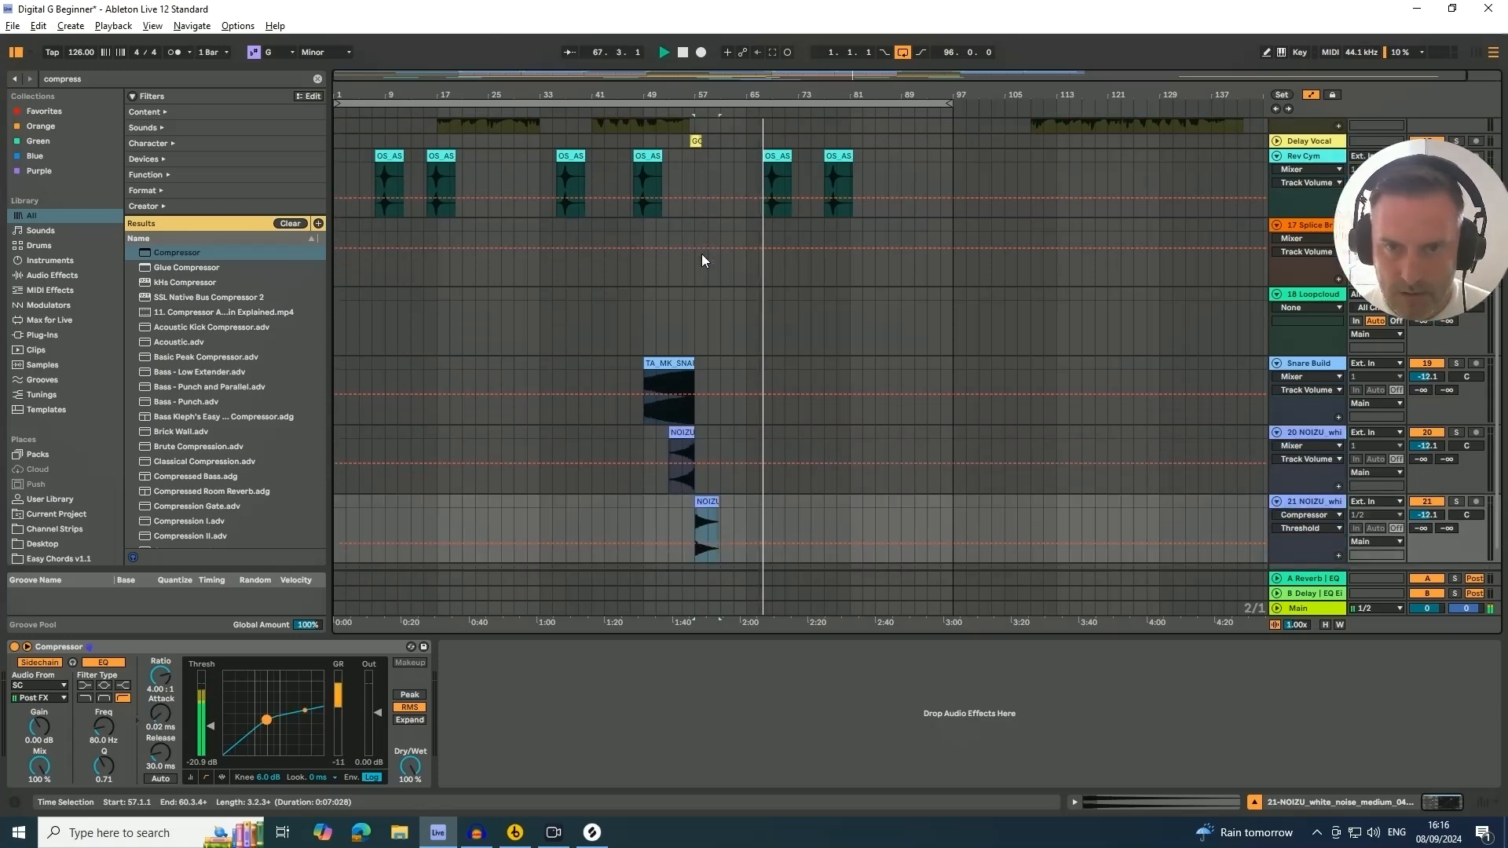
scroll(702, 253, up, 3)
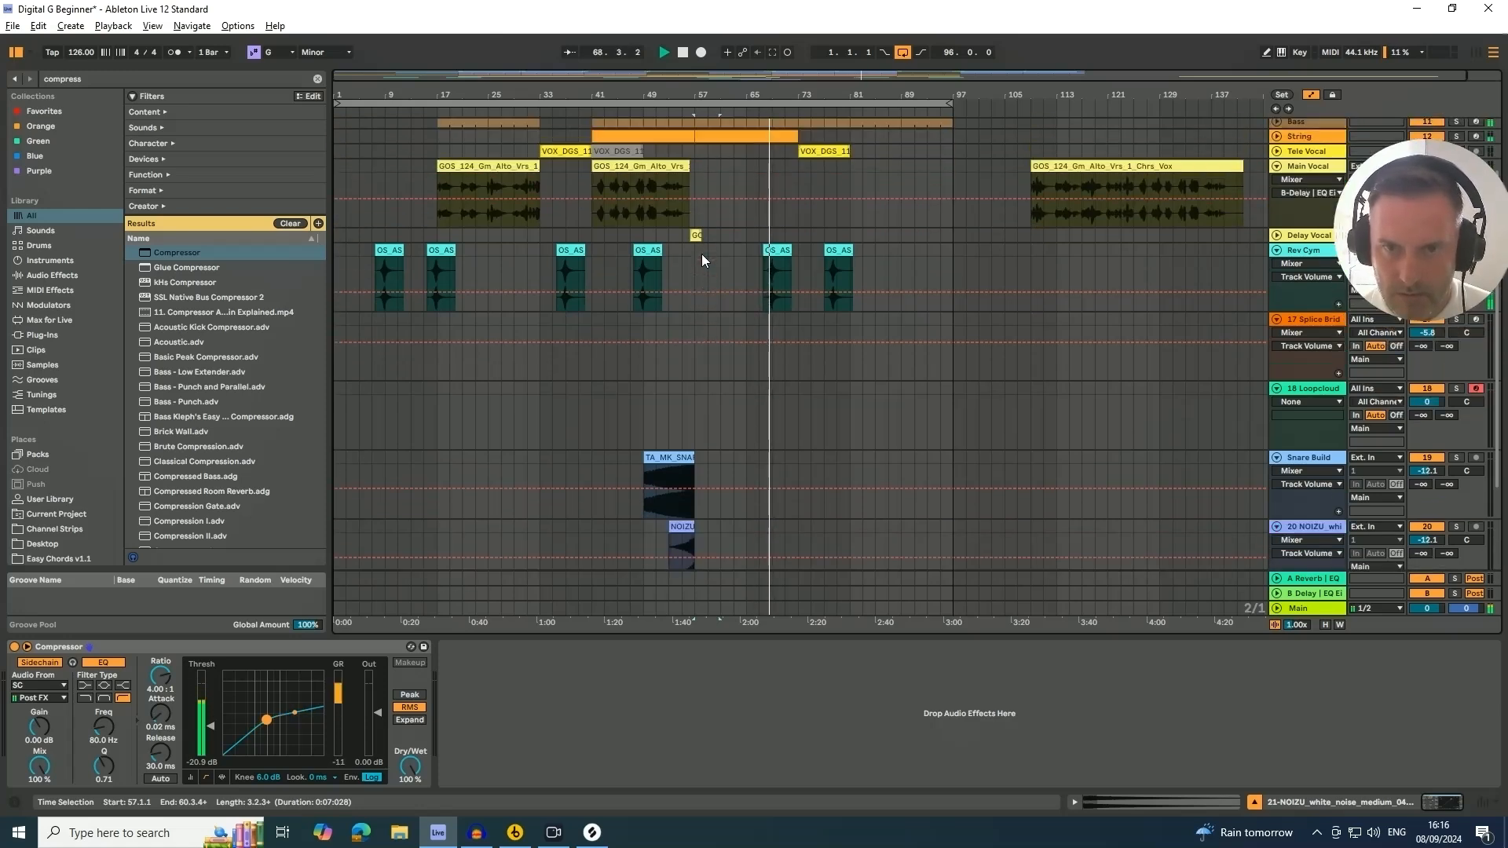
scroll(701, 252, up, 2)
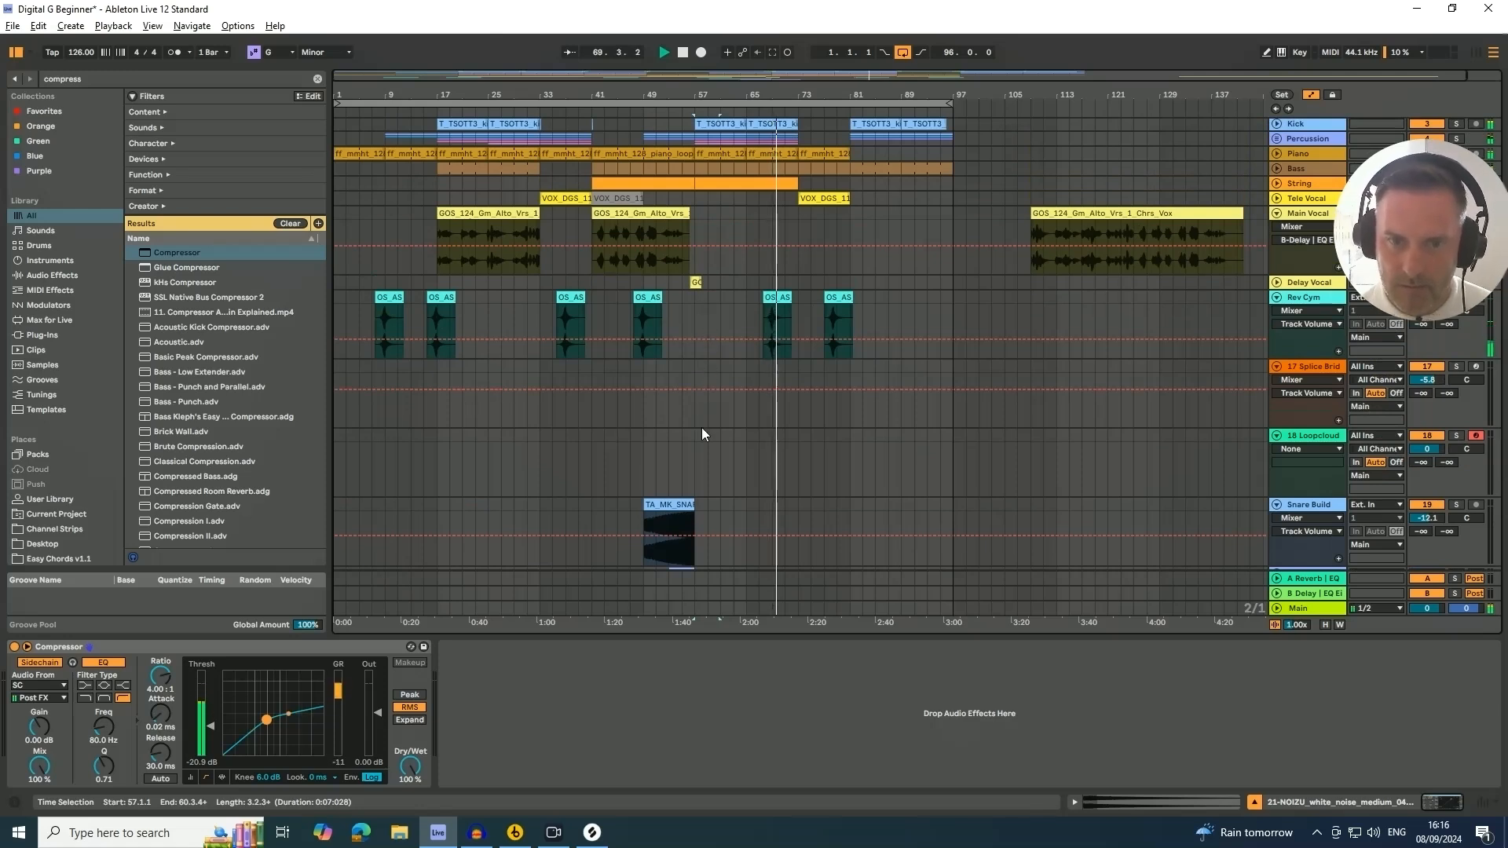
click(680, 504)
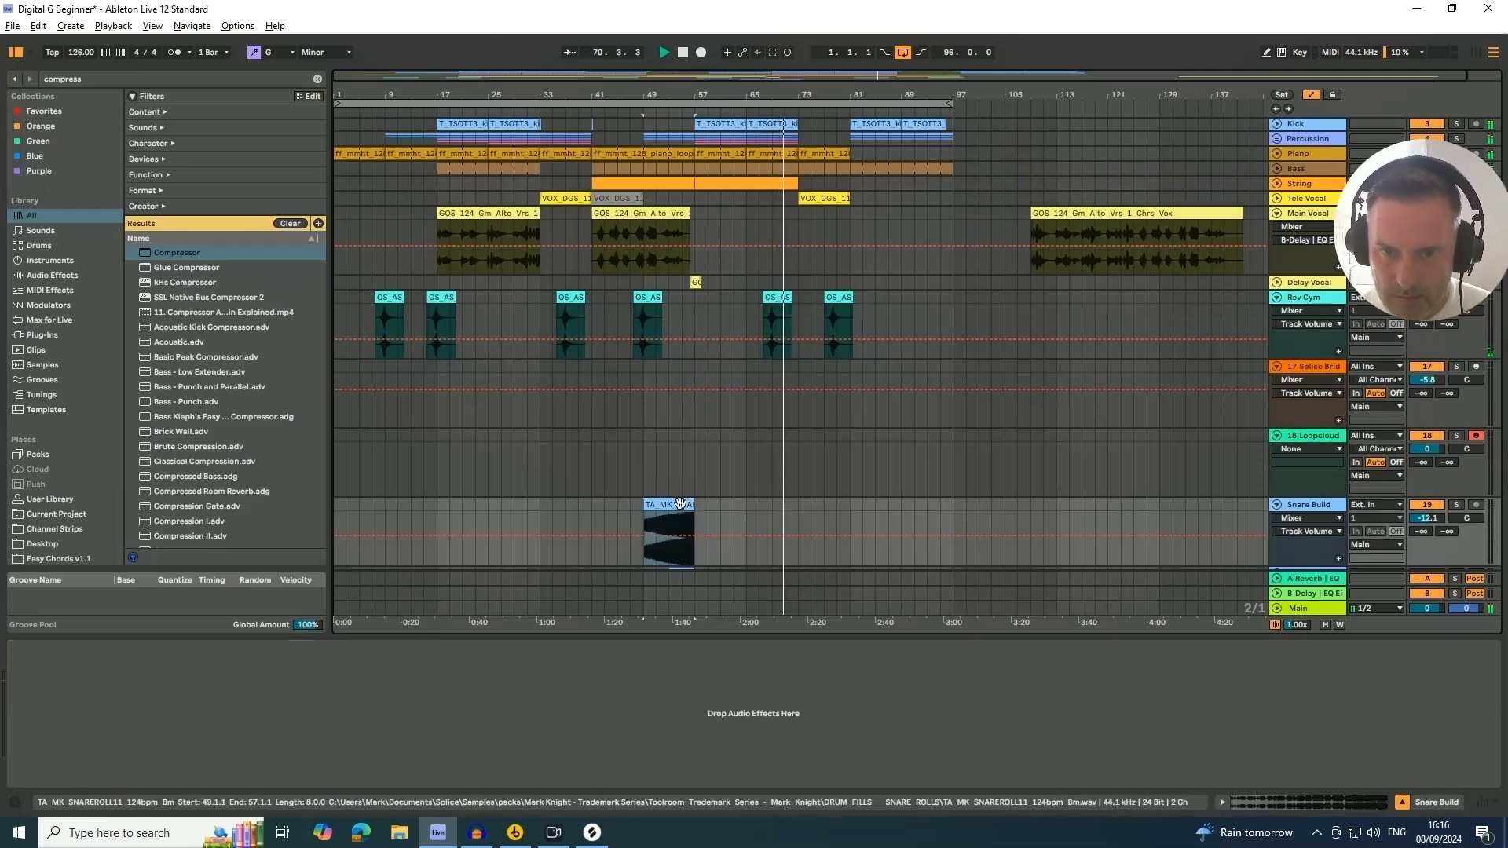
drag(680, 504, 824, 509)
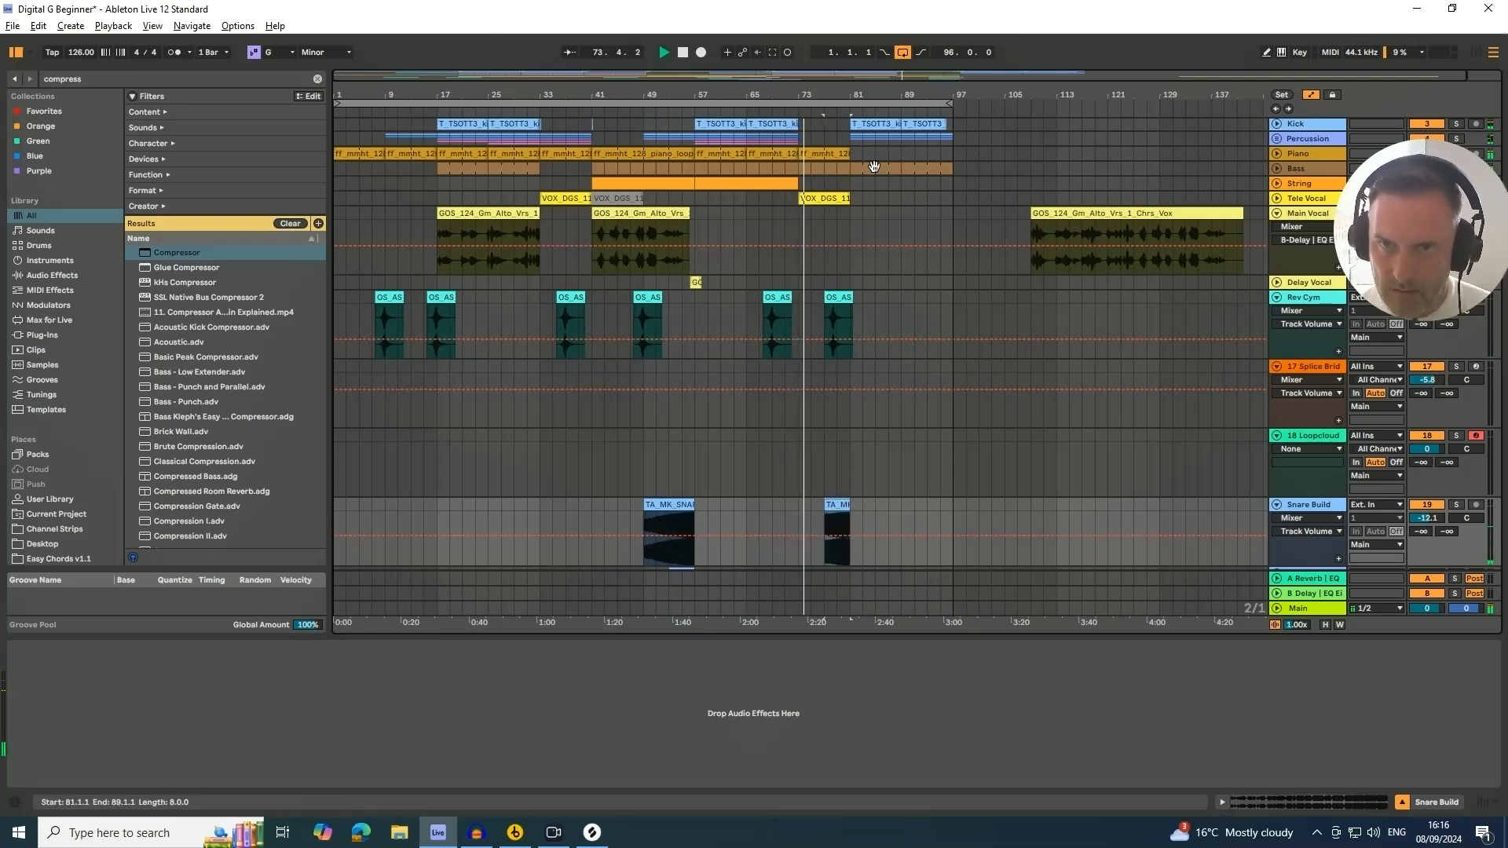
Show automation and shape a rising volume ramp over the copied snare roll from bar 77 to about bar 79
drag(844, 94, 845, 204)
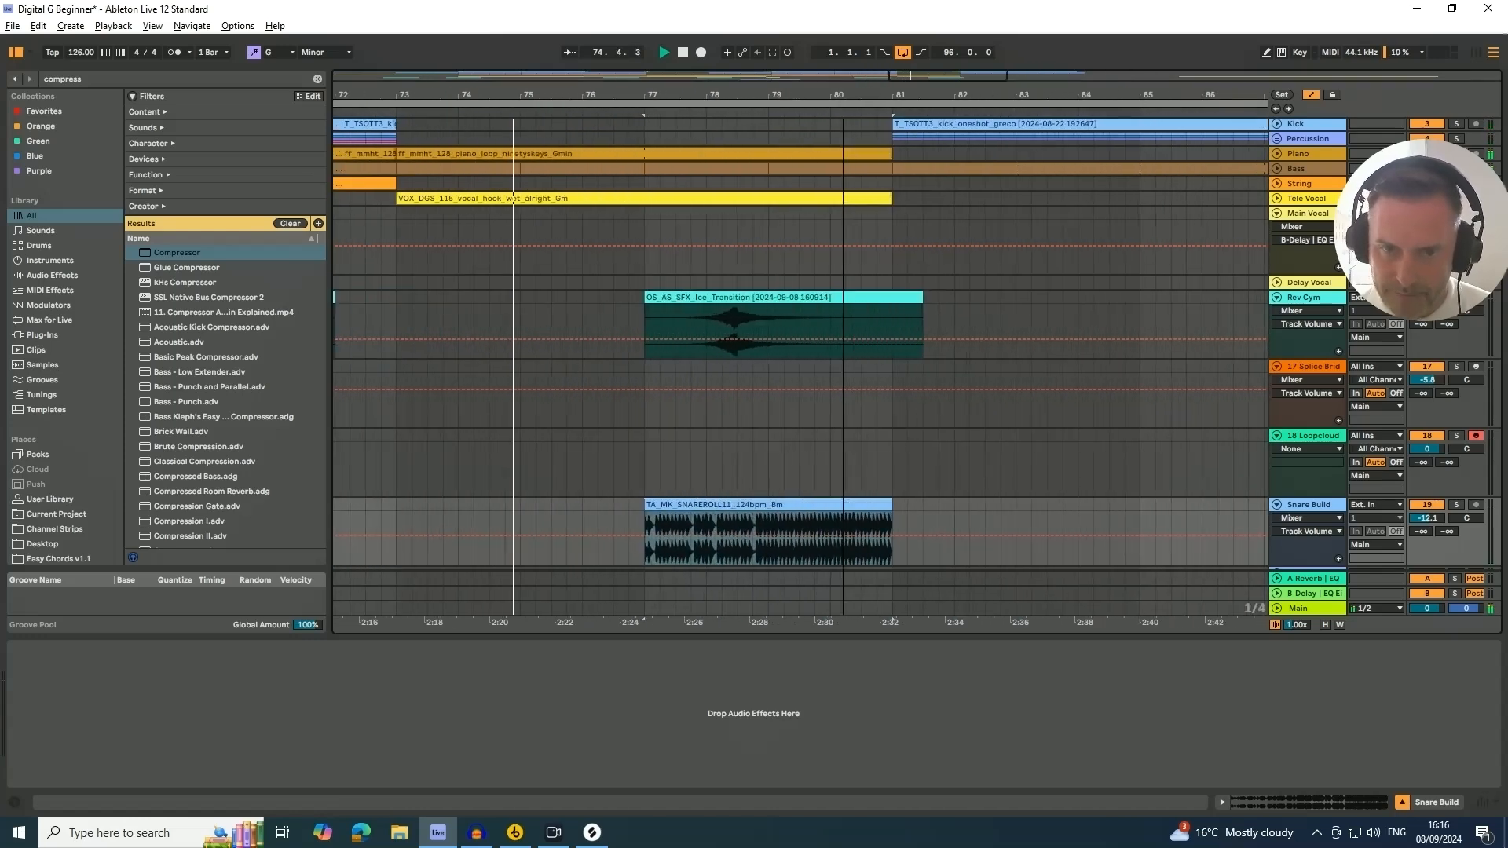
key(a)
key(a)
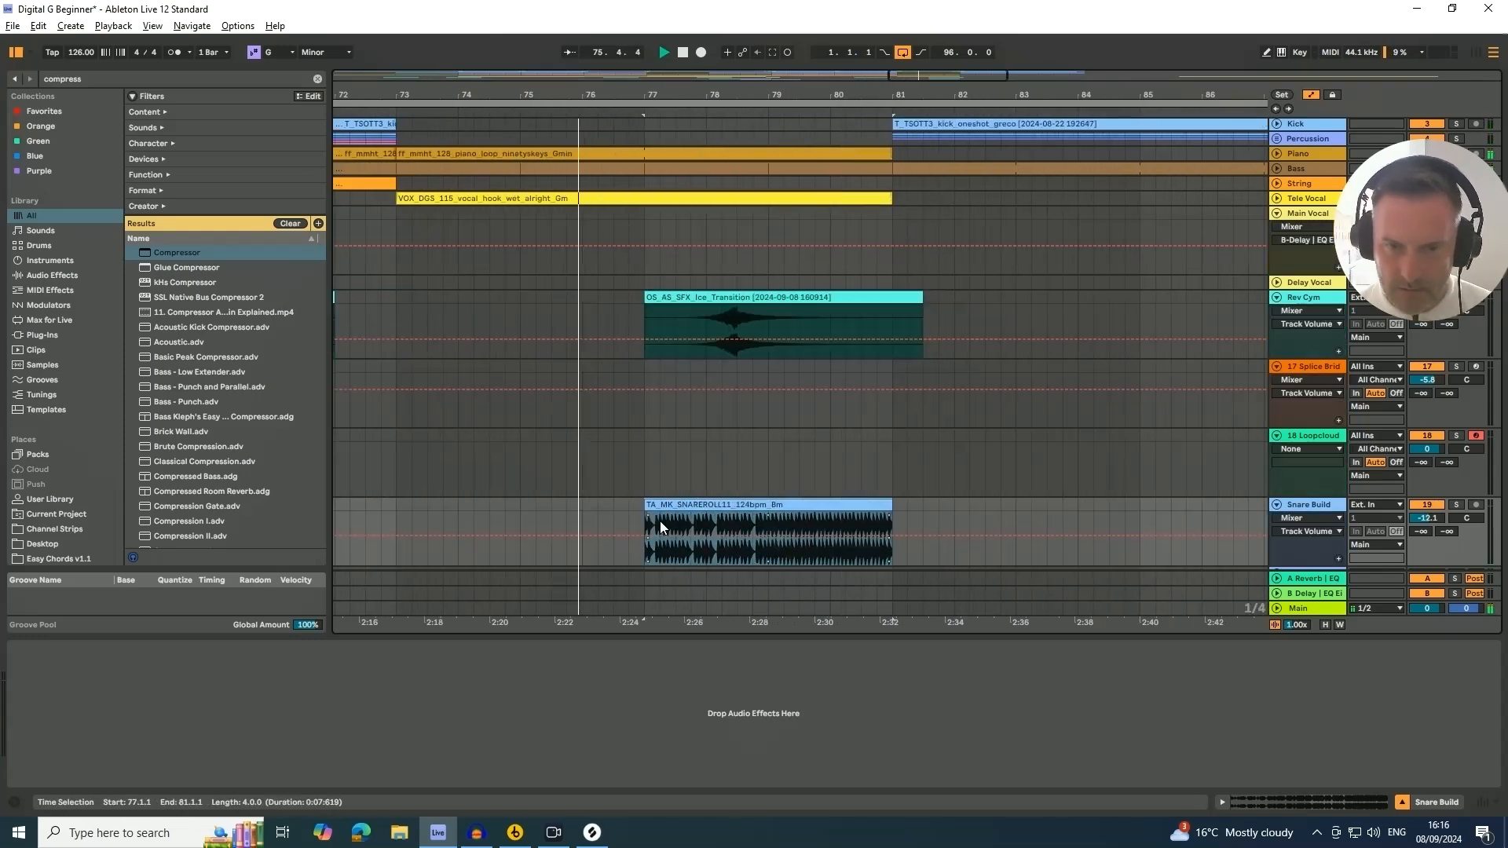
key(a)
drag(646, 515, 812, 526)
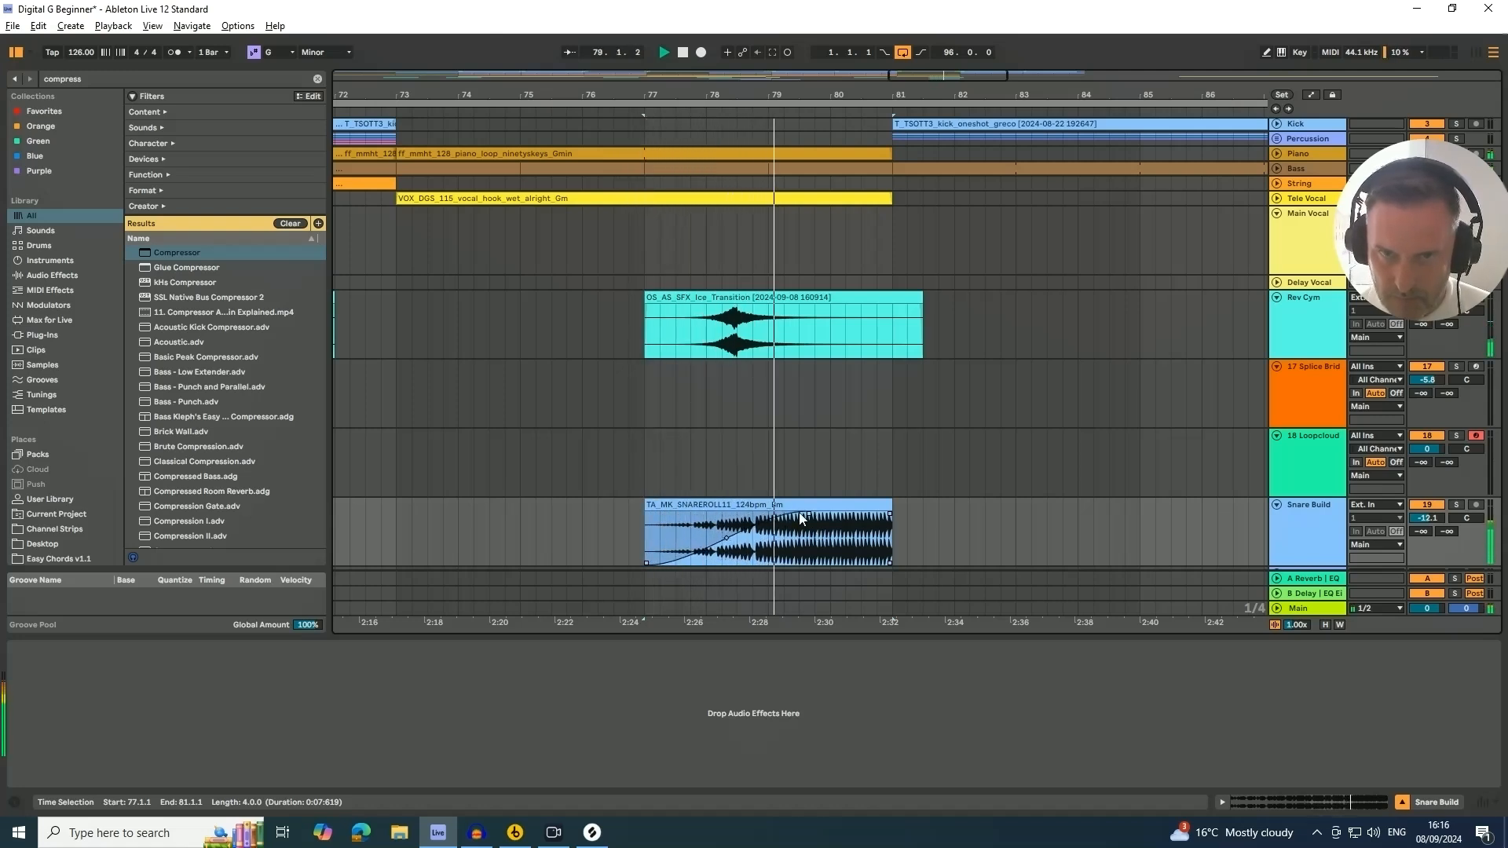
Review the arrangement's transition clips across all tracks
drag(672, 95, 677, 49)
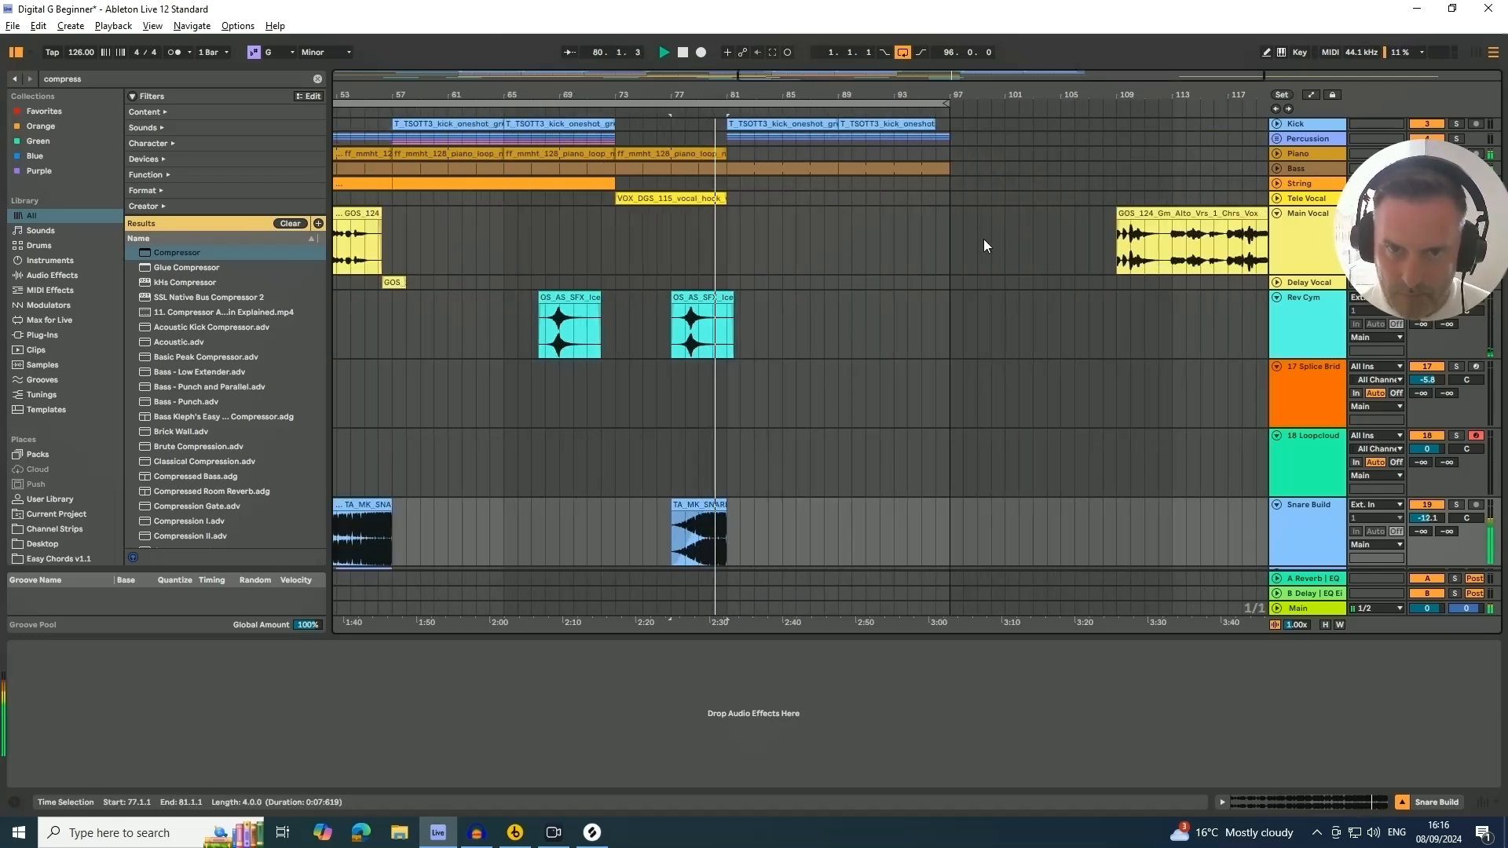
scroll(926, 393, up, 1)
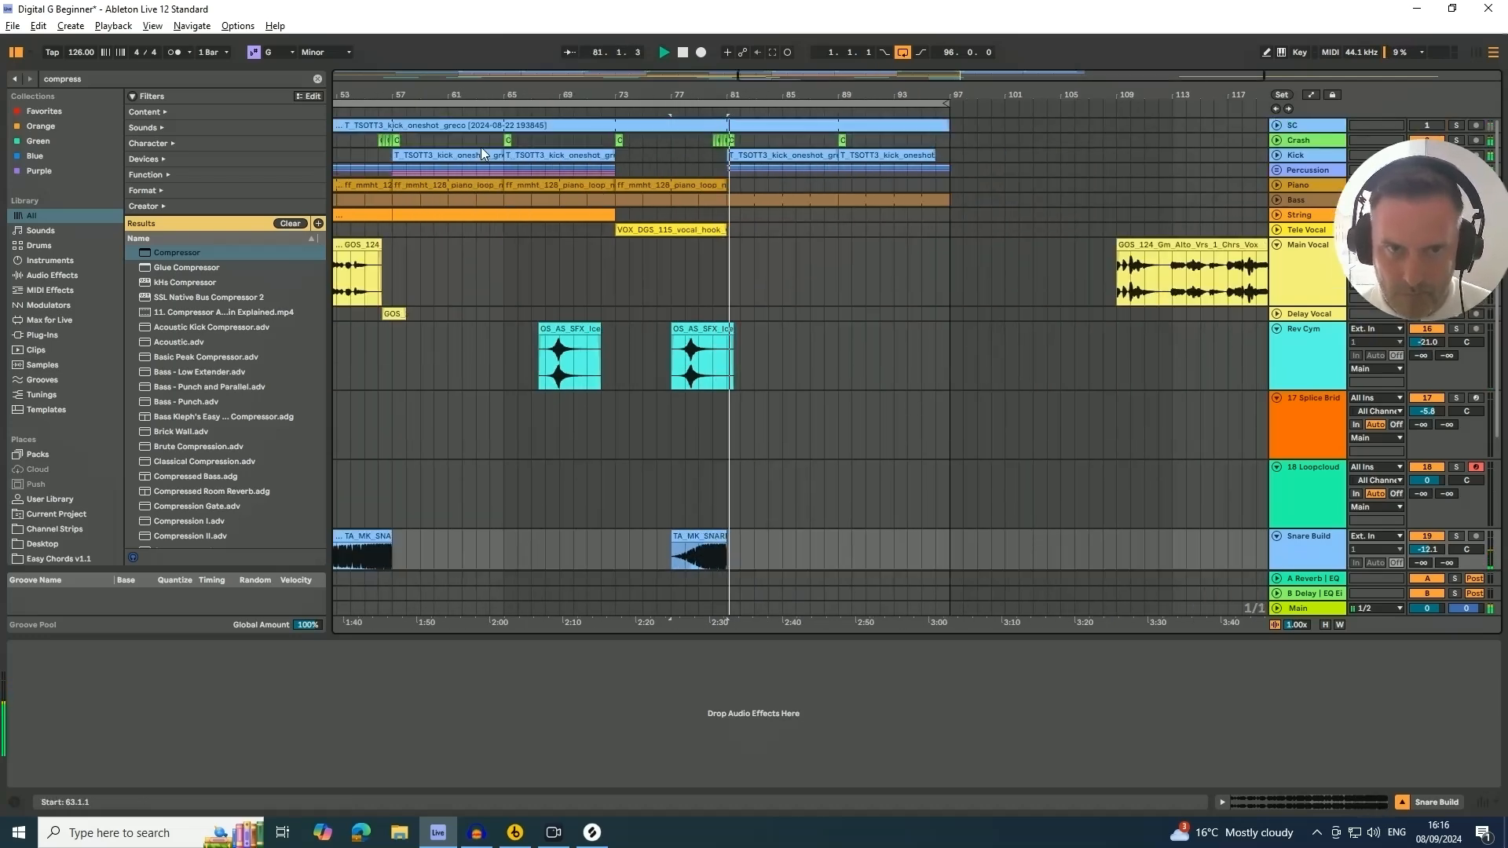
drag(782, 95, 718, 67)
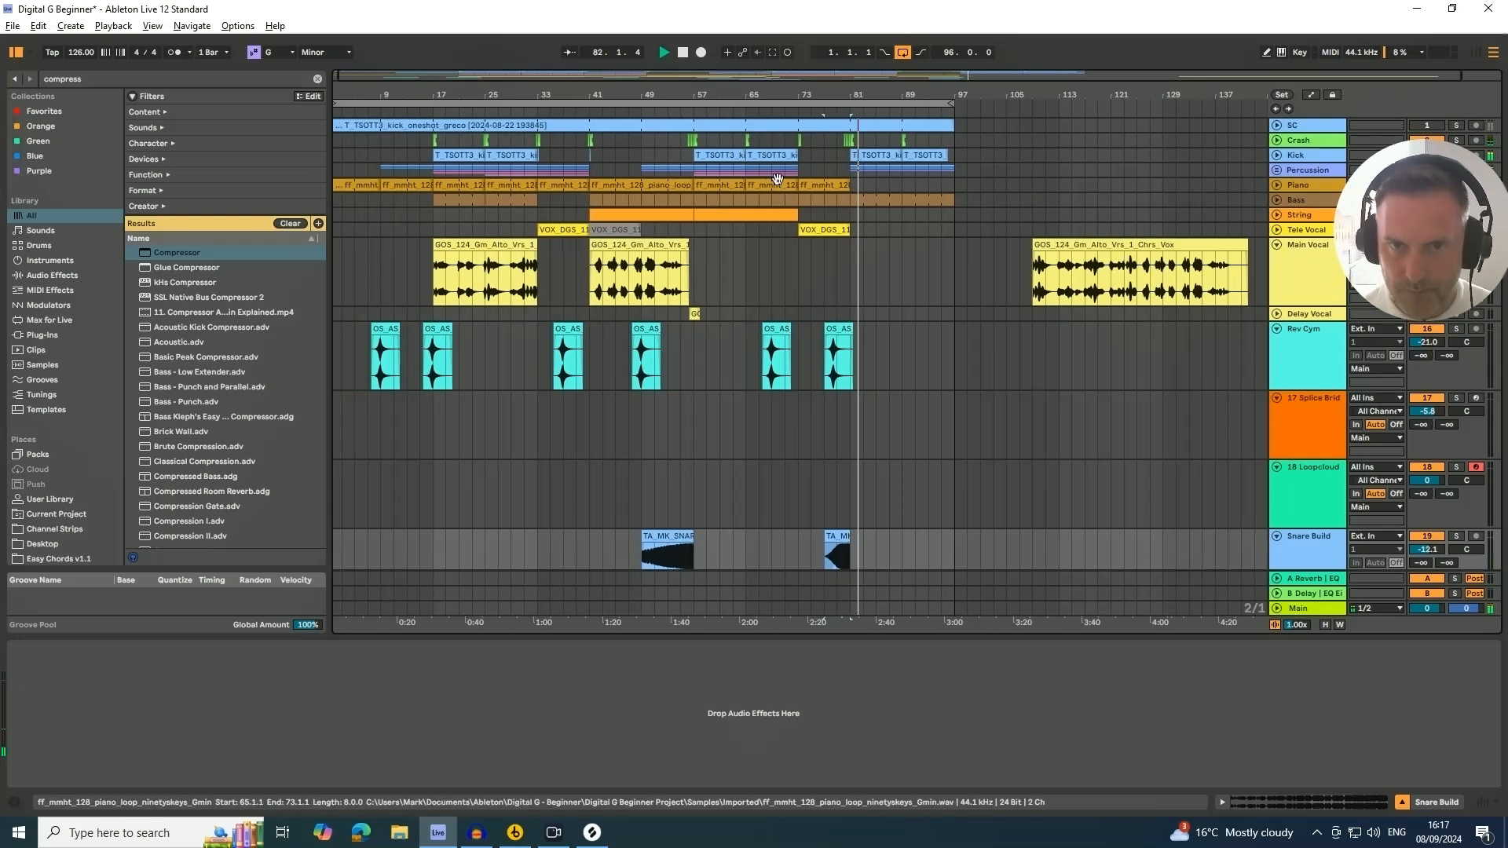
scroll(952, 381, down, 3)
scroll(942, 385, down, 2)
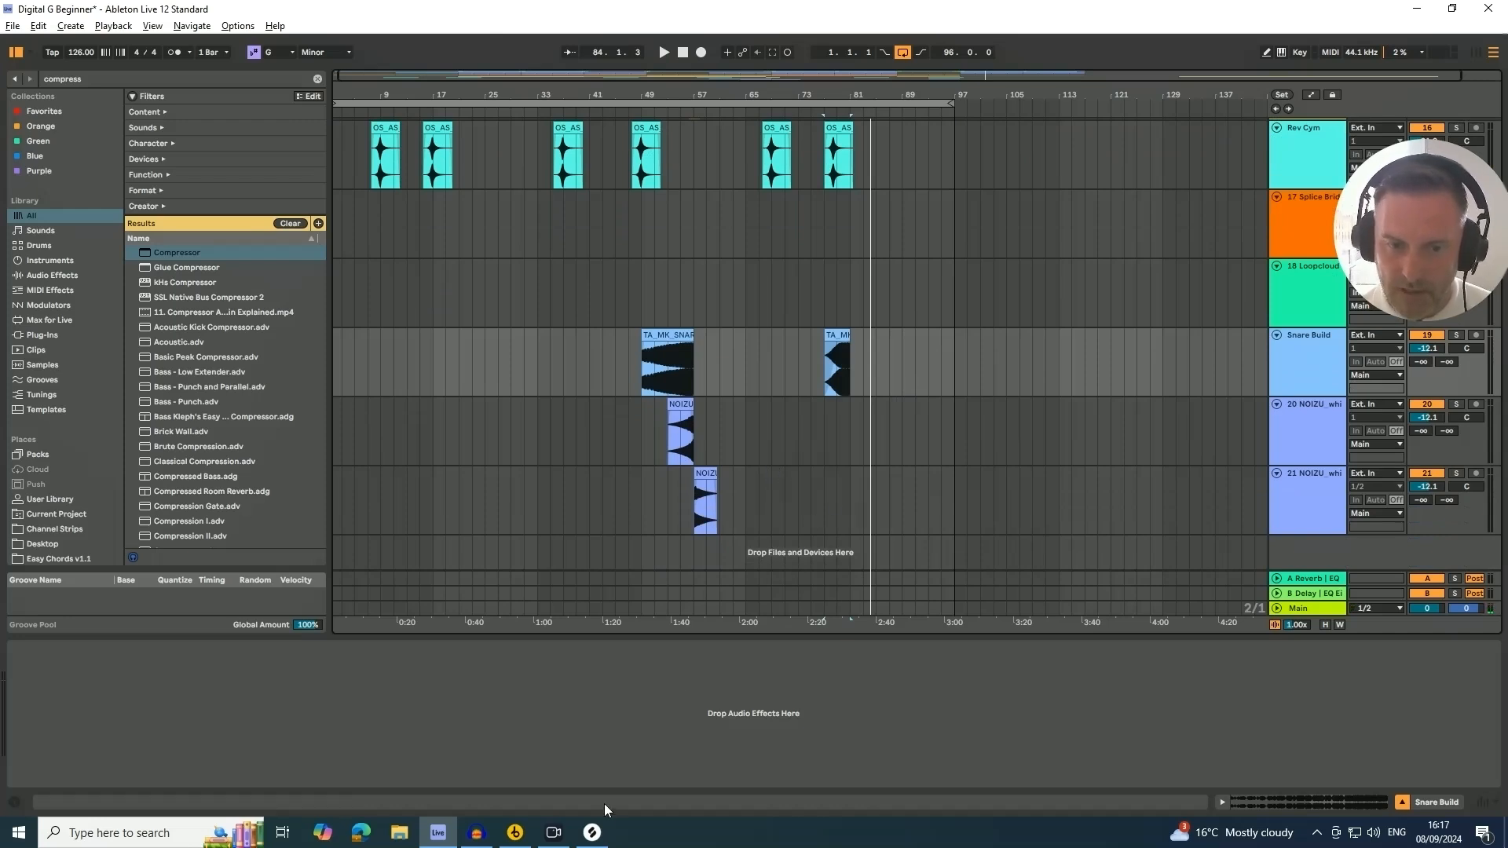
click(850, 487)
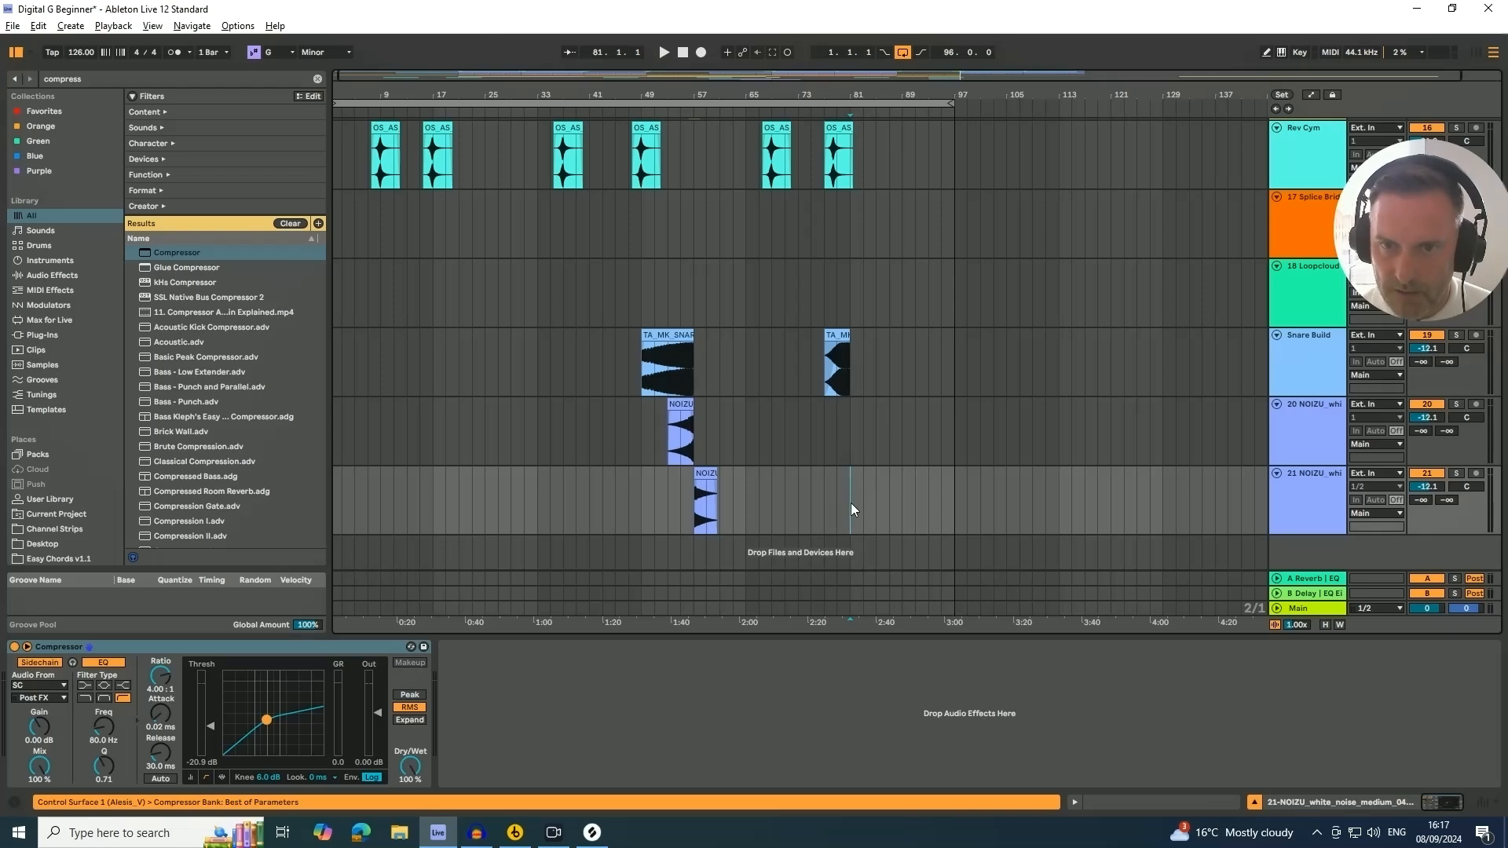
Switch to Splice and clear the riser search term
click(592, 831)
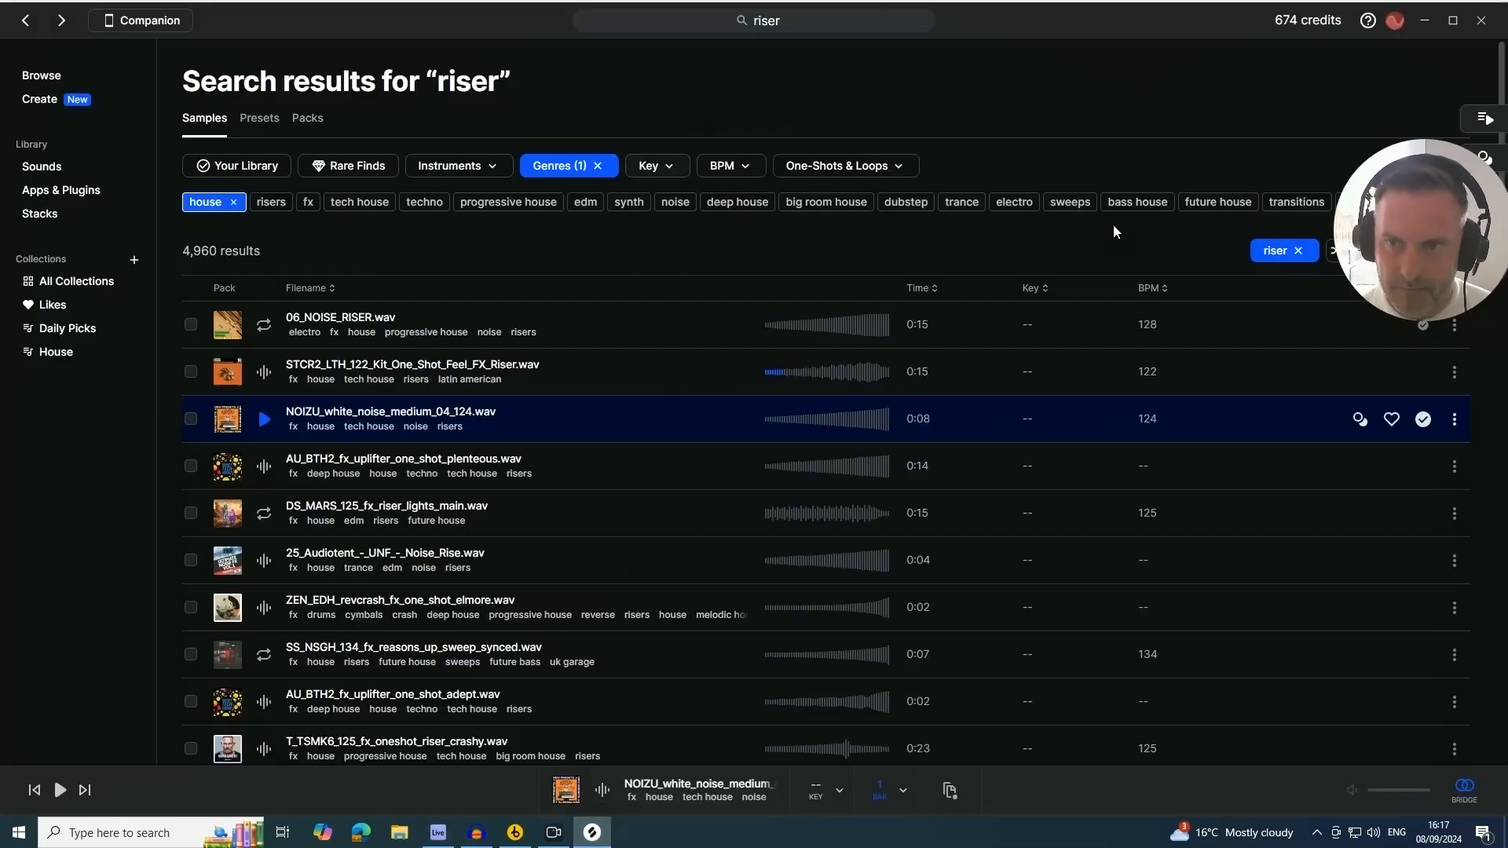
click(1299, 251)
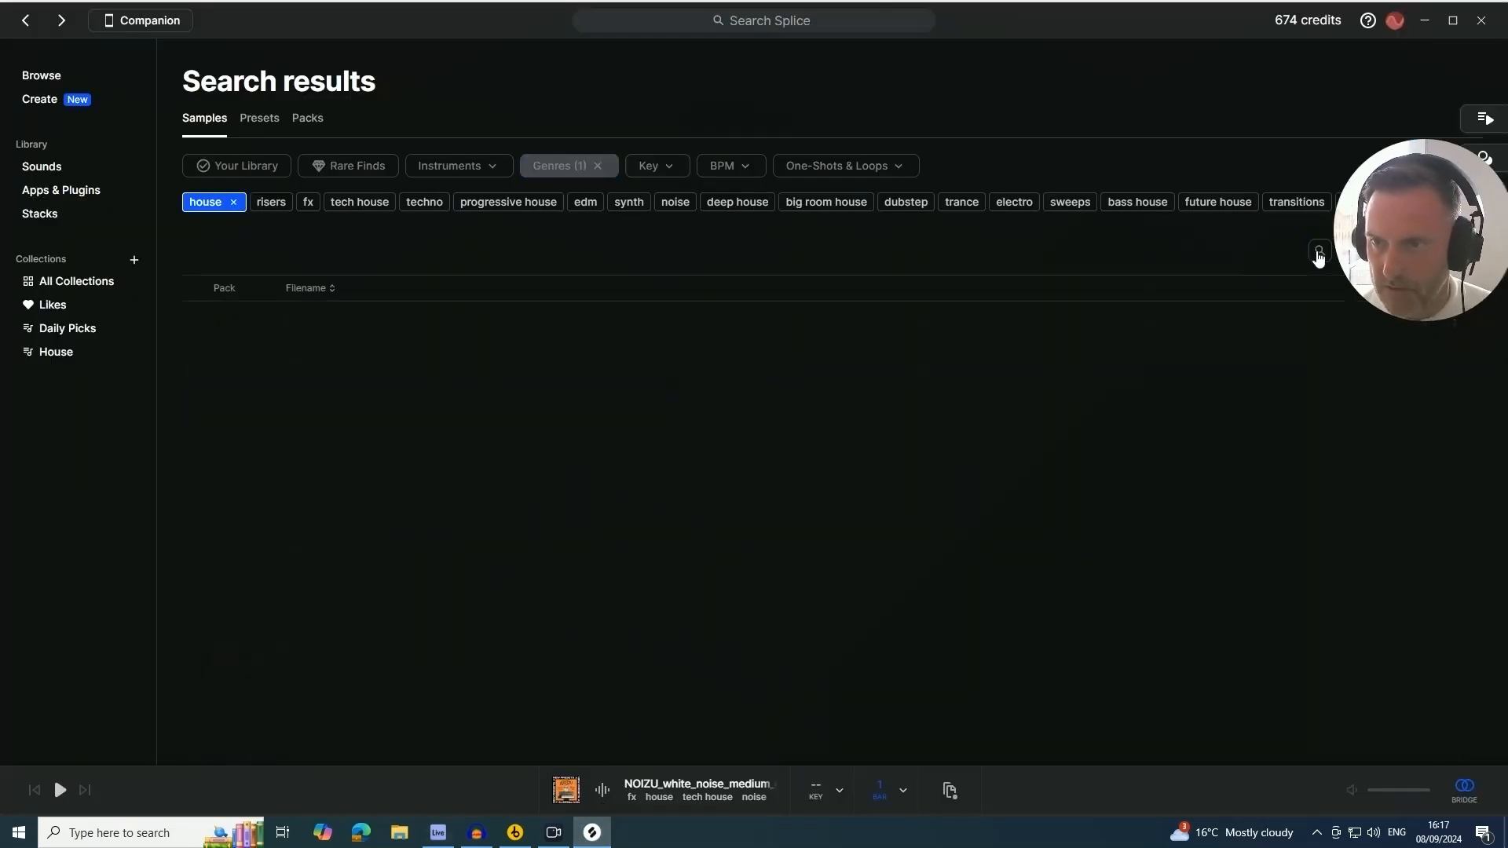
Search the Splice samples for "downsweep"
click(1319, 252)
text(do)
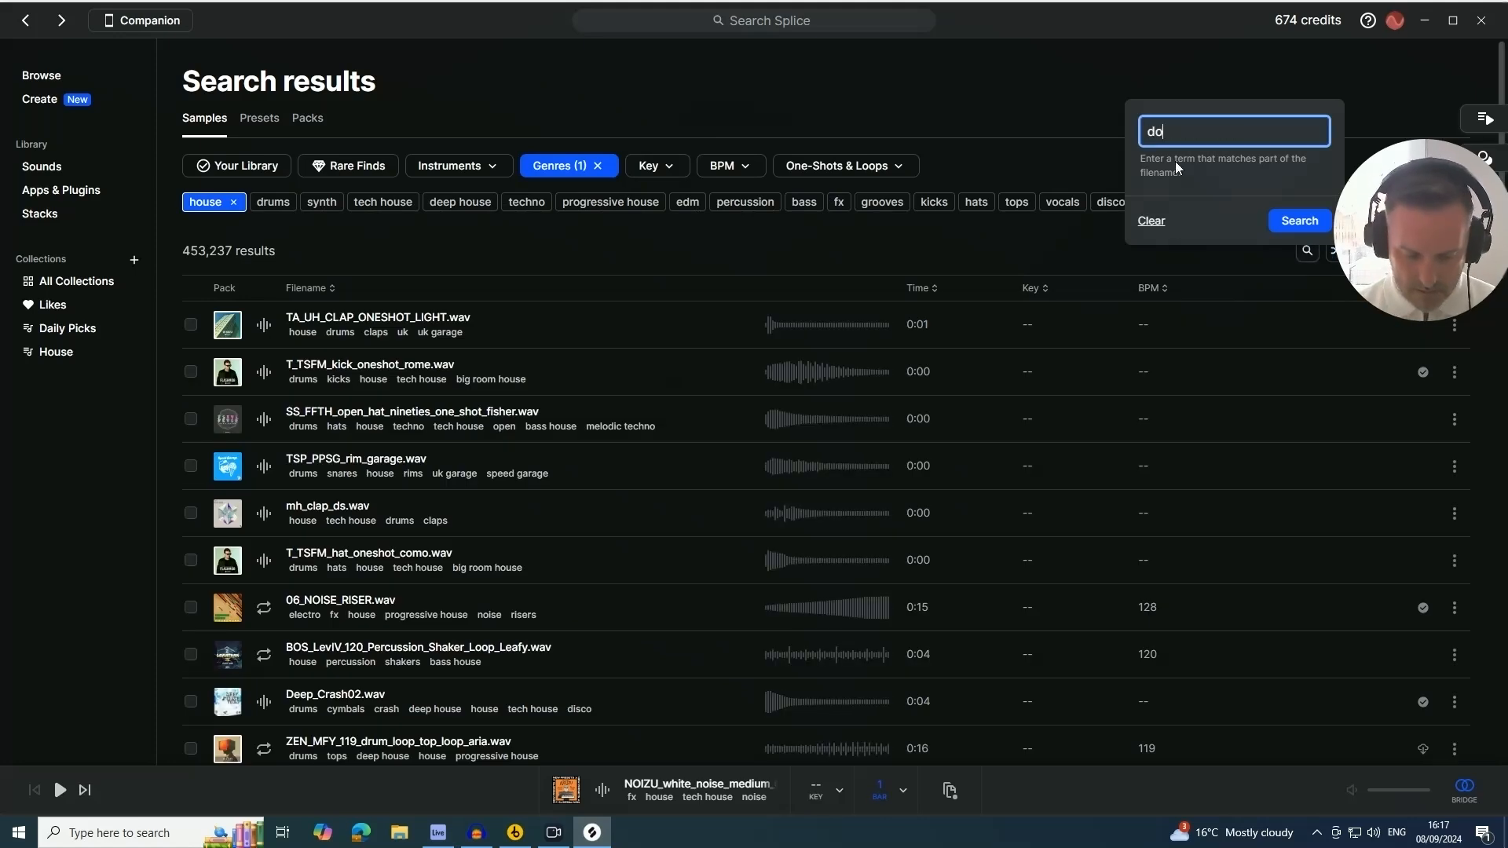
text(wnsweep)
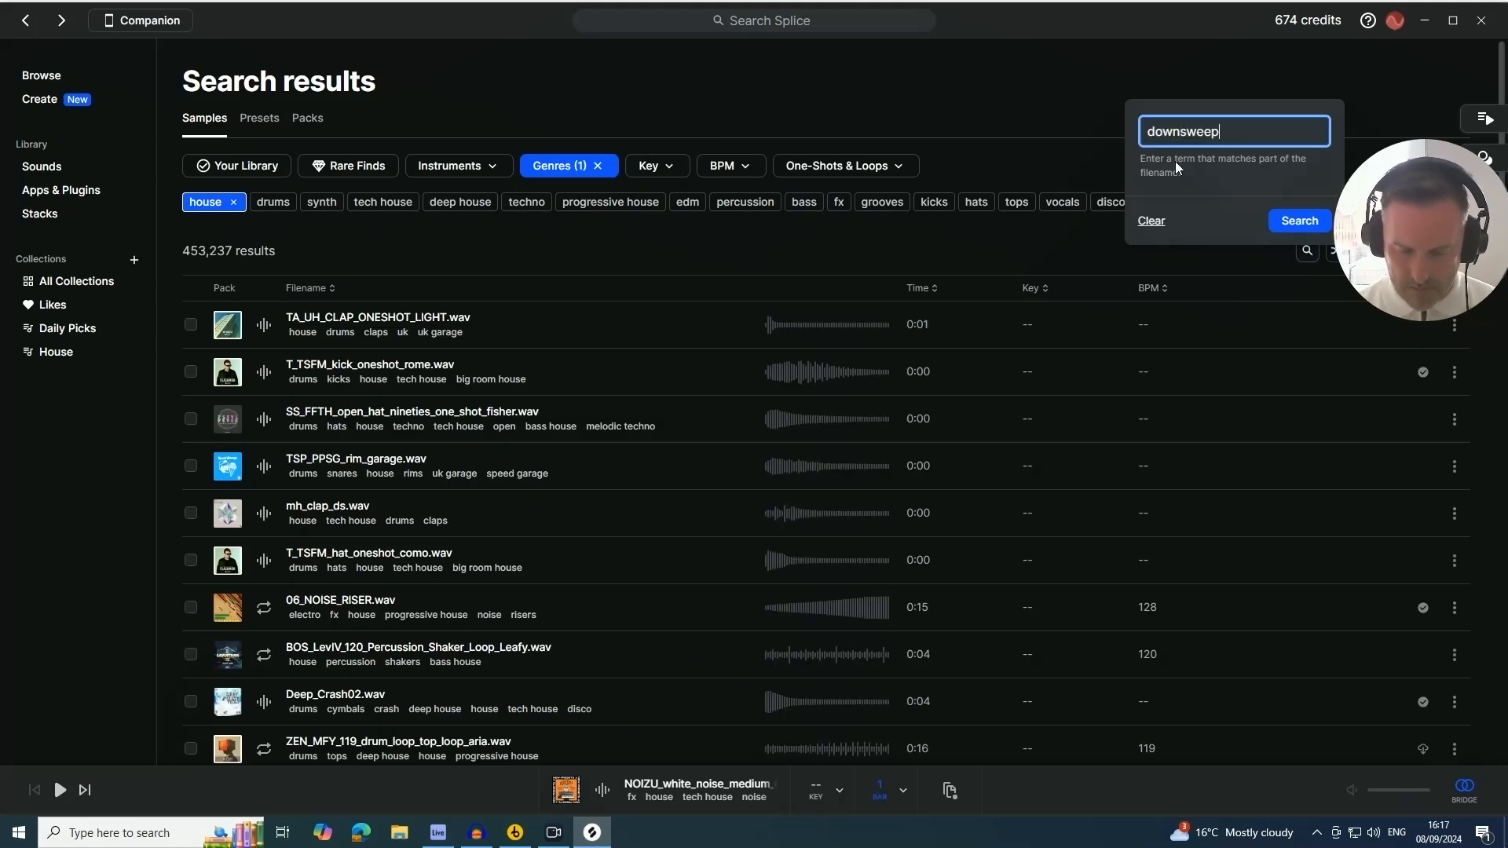
key(Return)
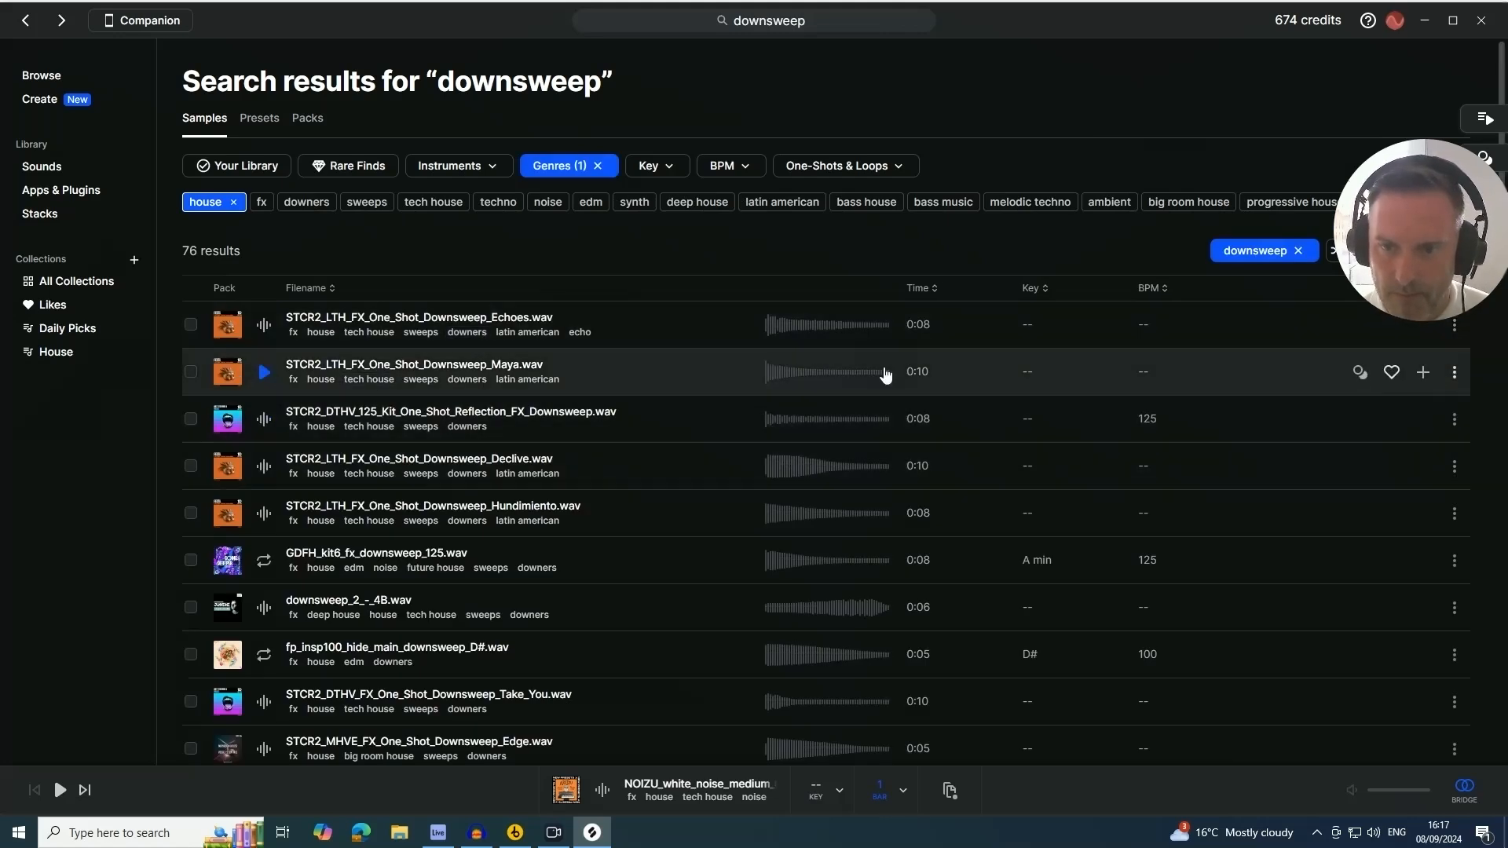
Audition the top downsweep sample results one after another
click(264, 468)
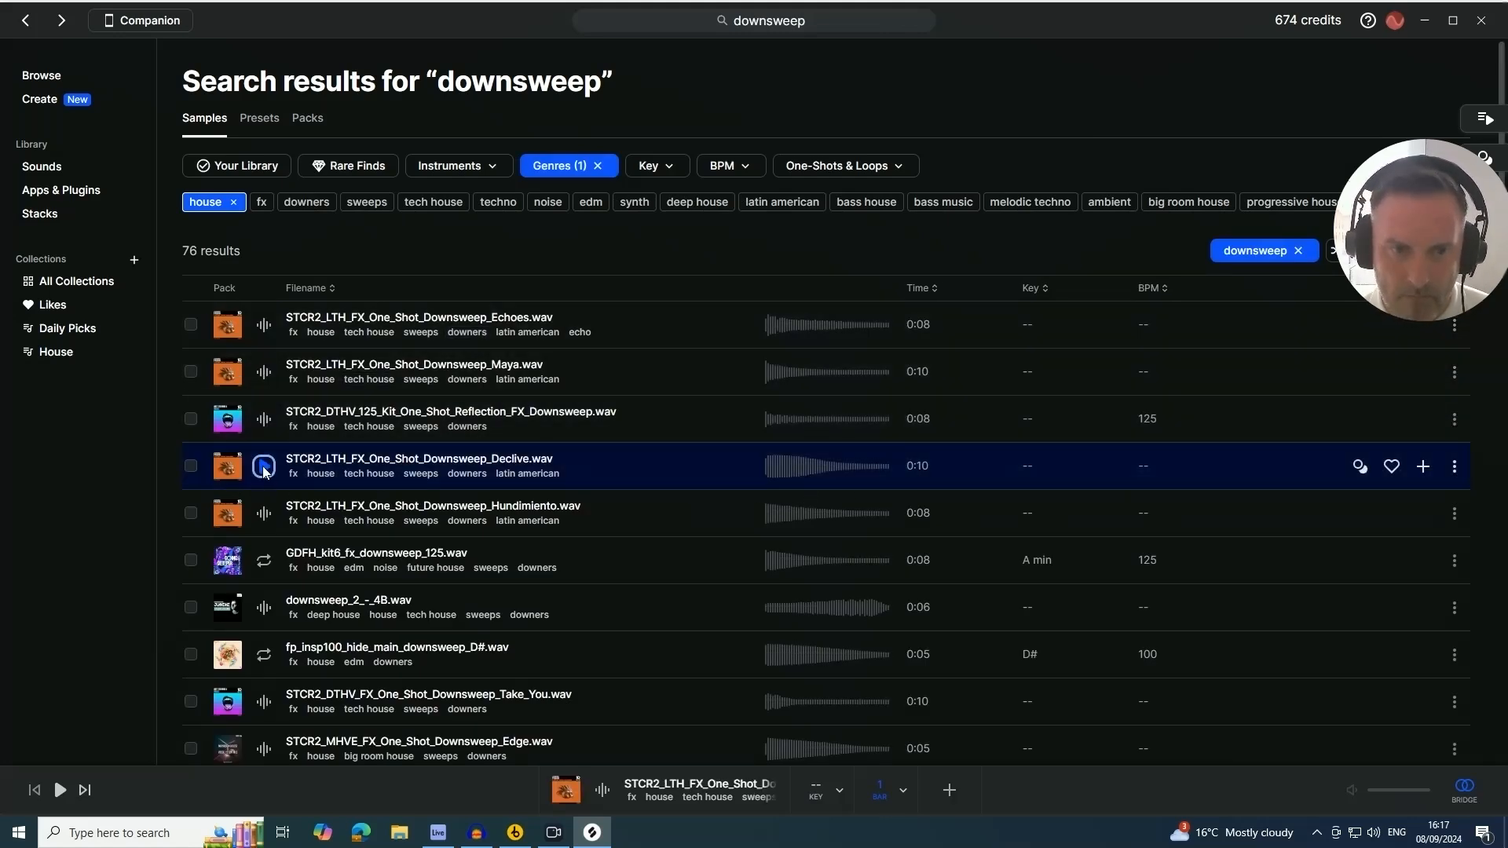
click(265, 514)
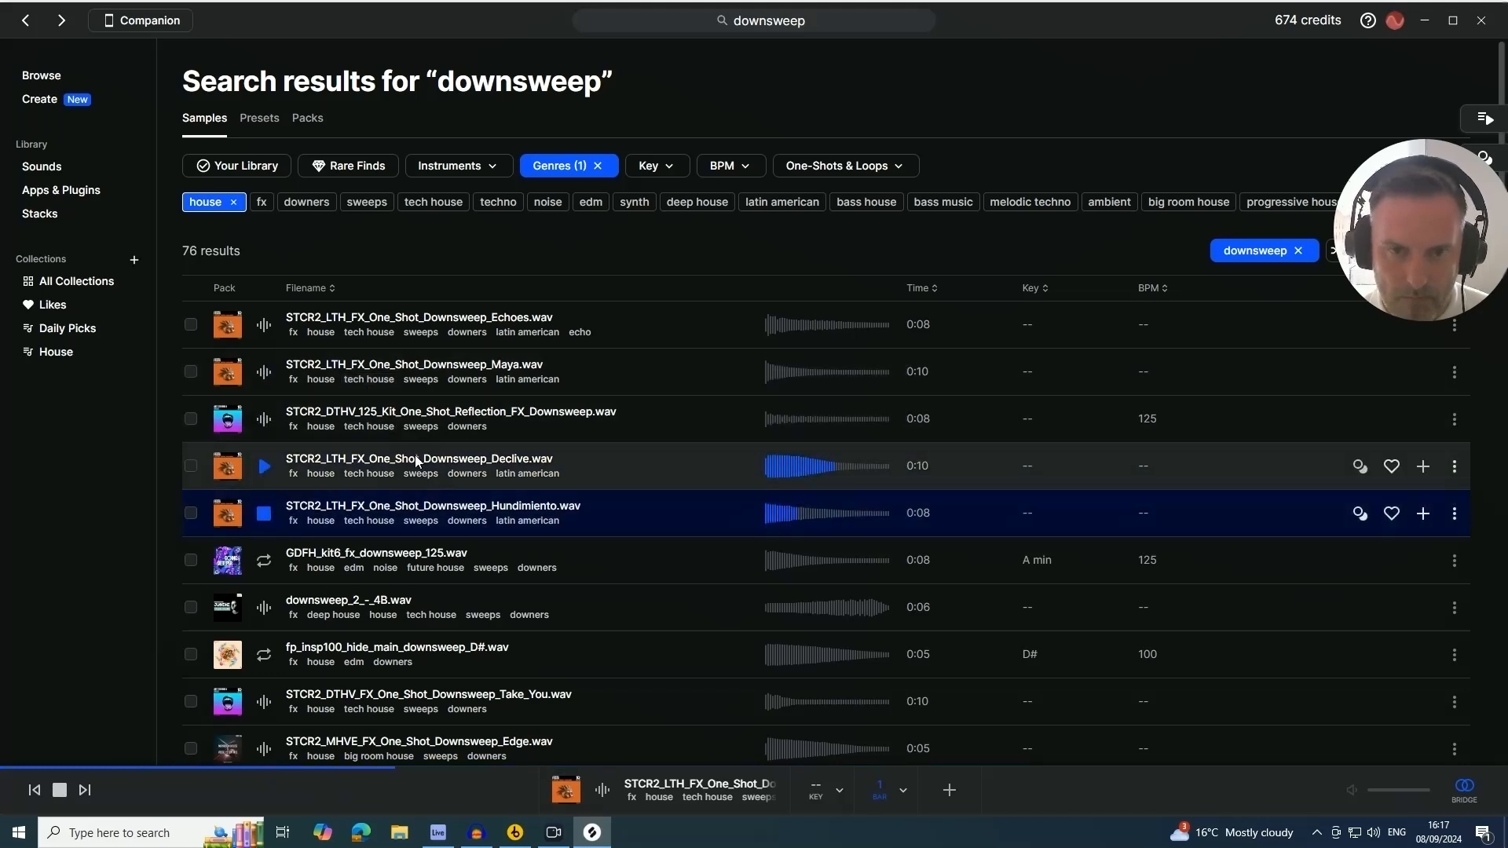
click(264, 655)
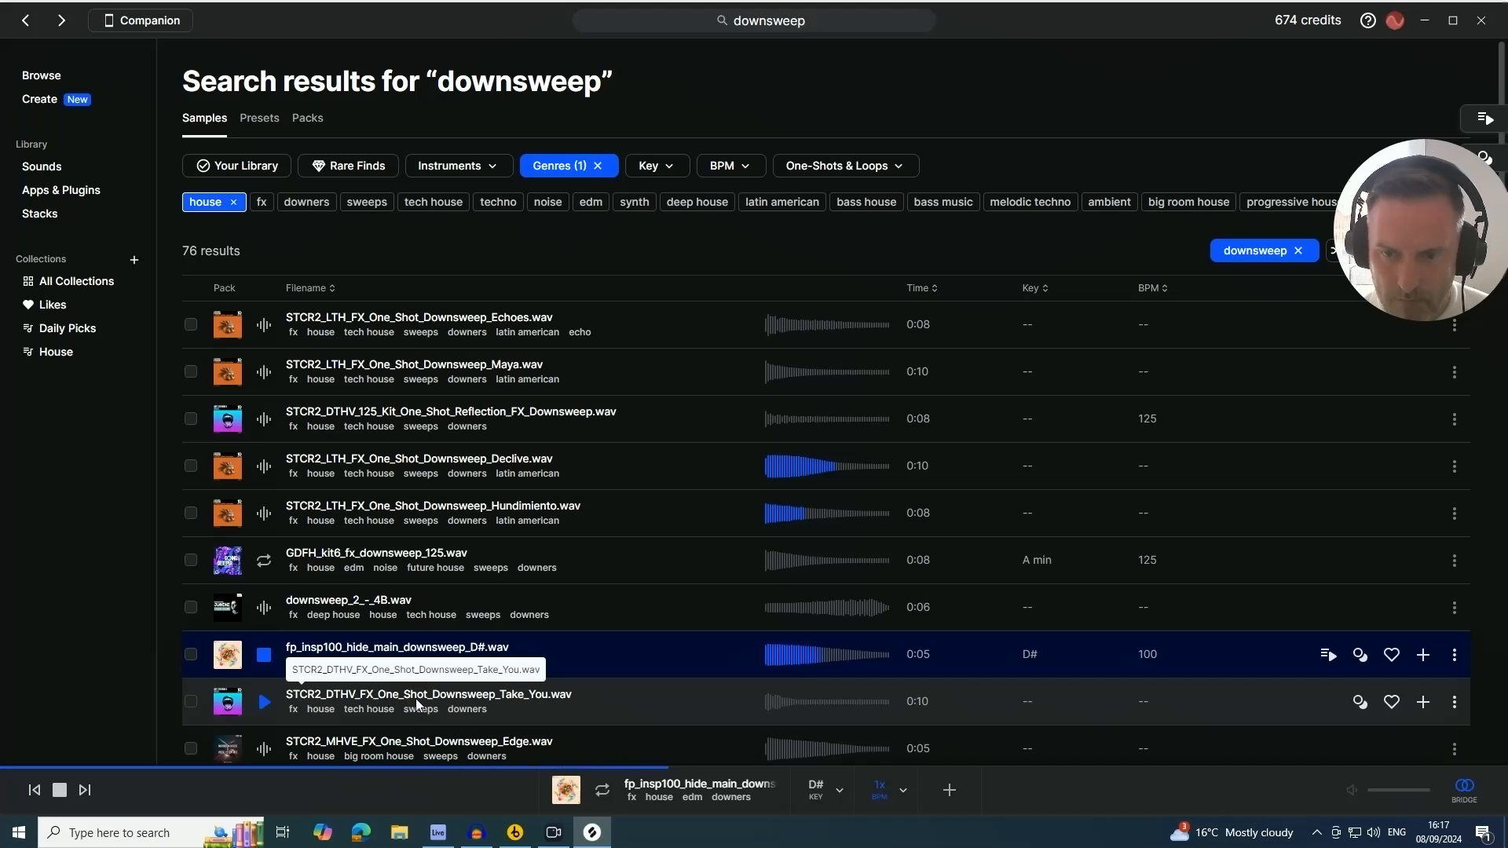
key(space)
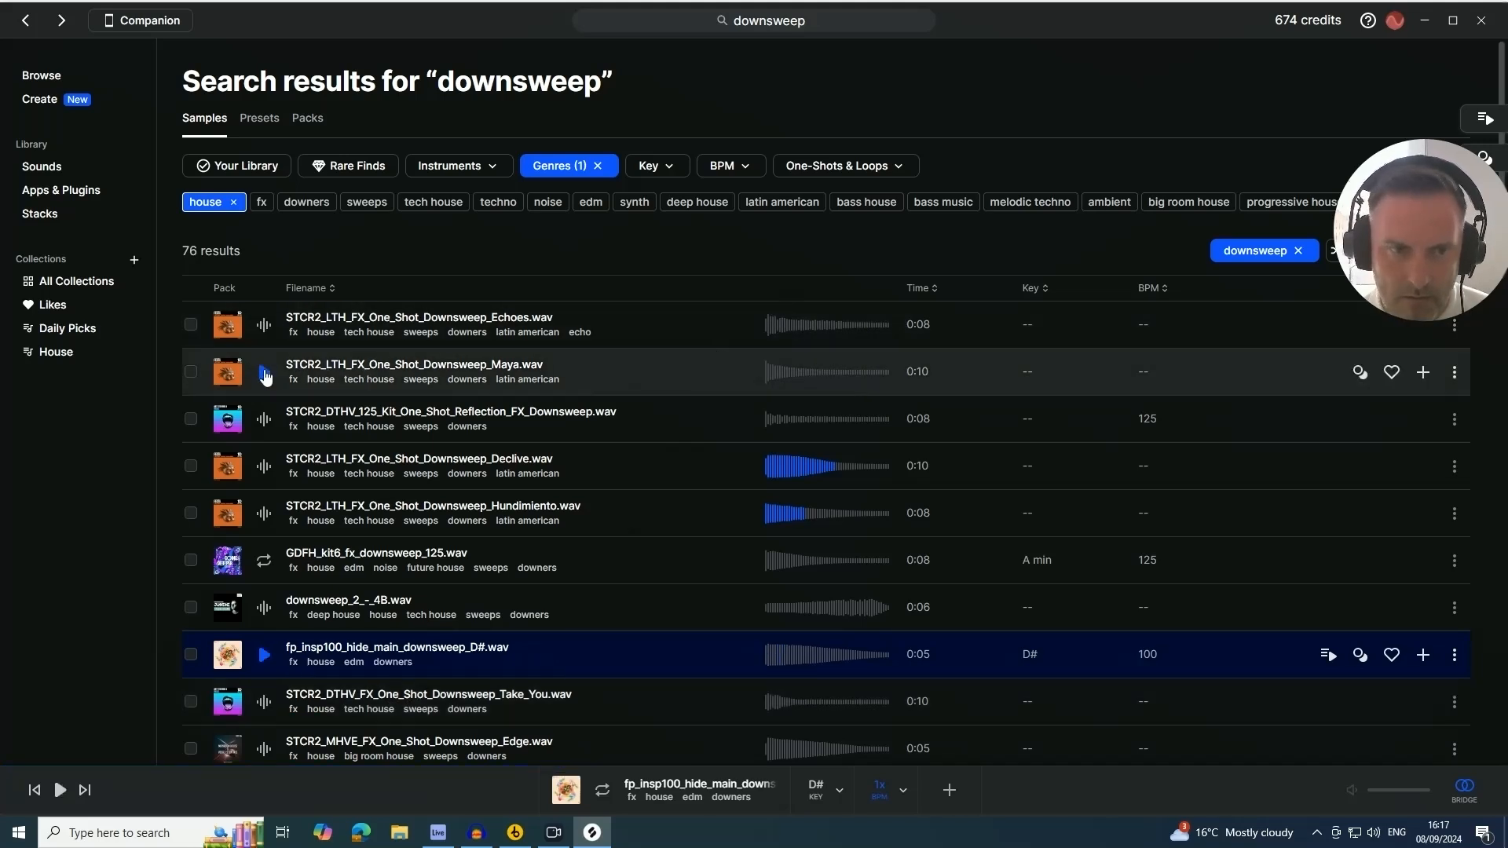
click(264, 372)
click(263, 326)
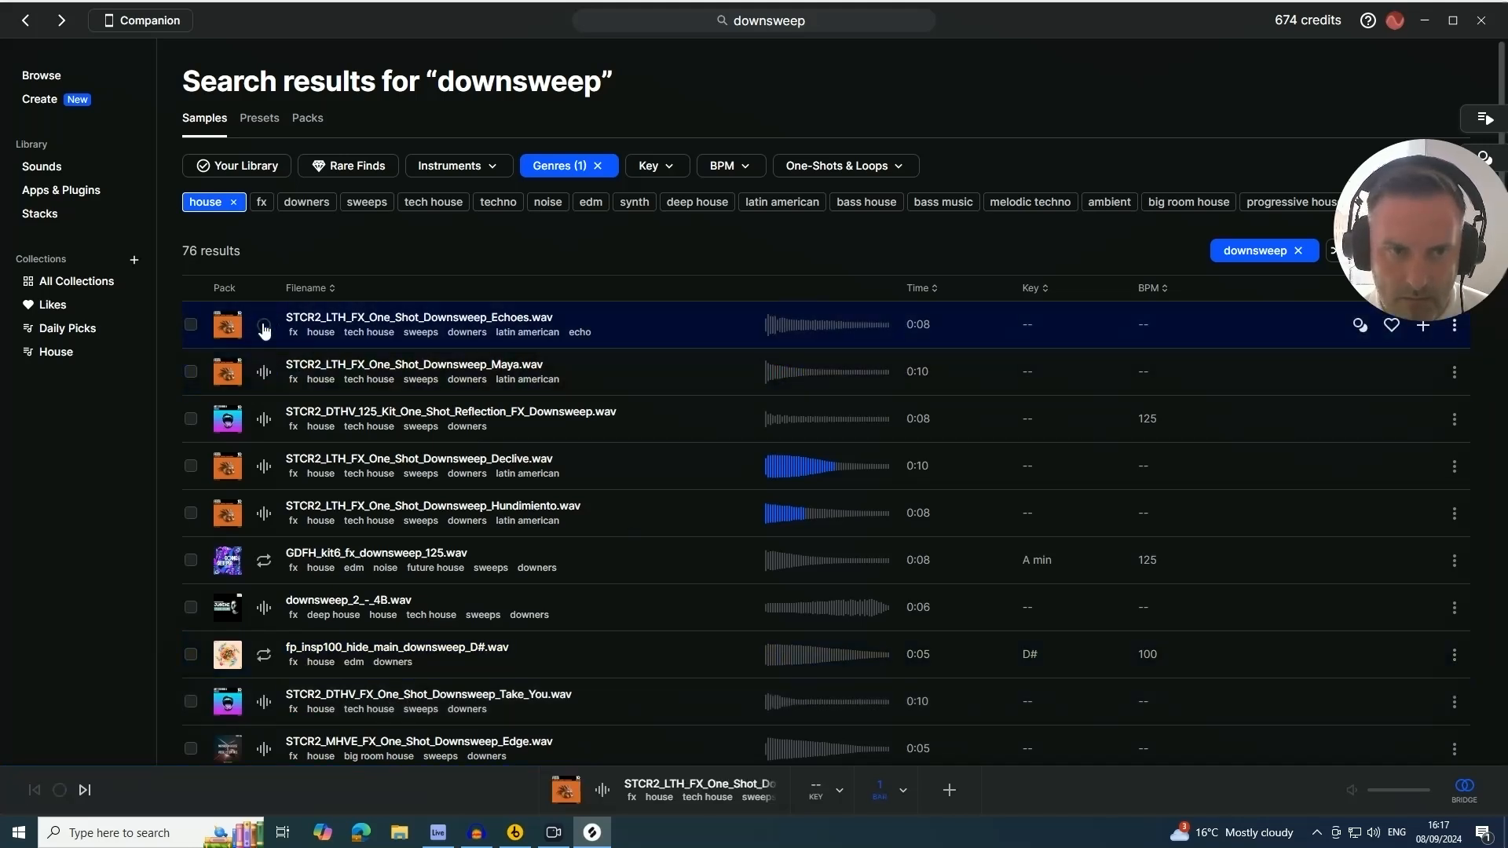
Add the downers tag filter and audition more downsweep samples
click(307, 202)
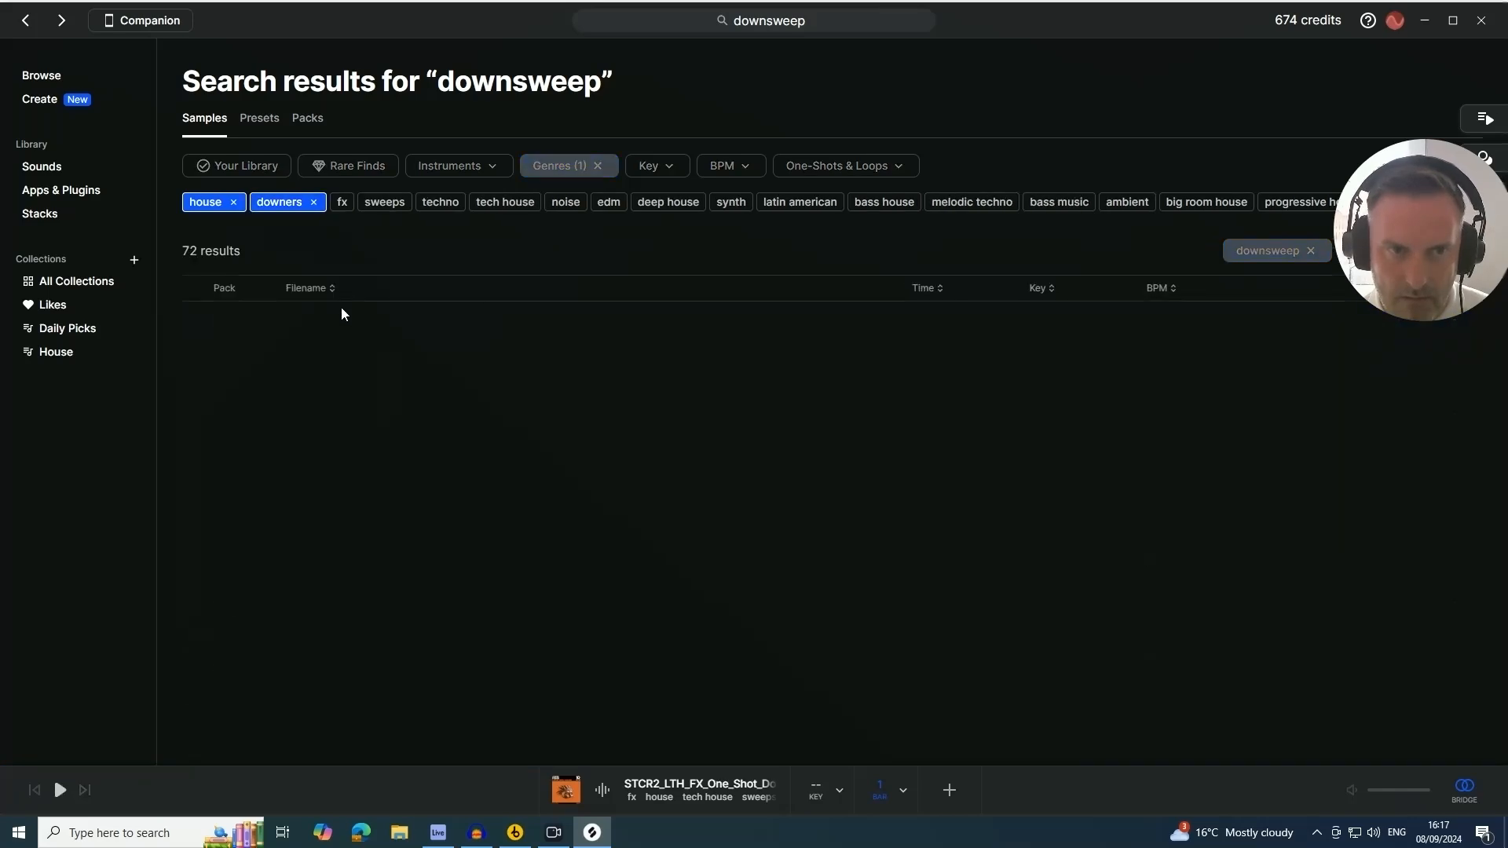
click(264, 418)
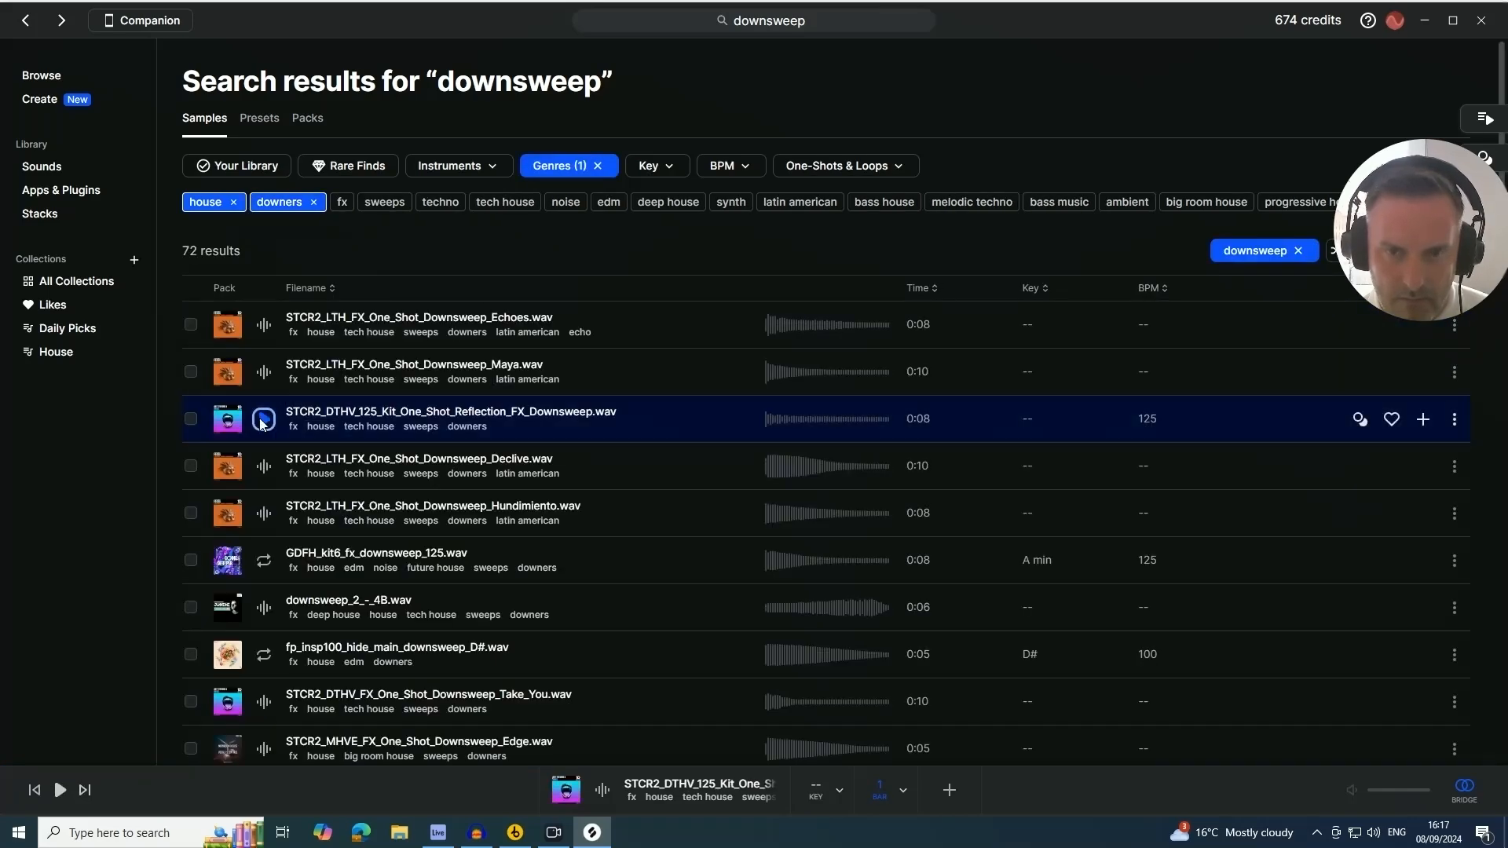
click(265, 467)
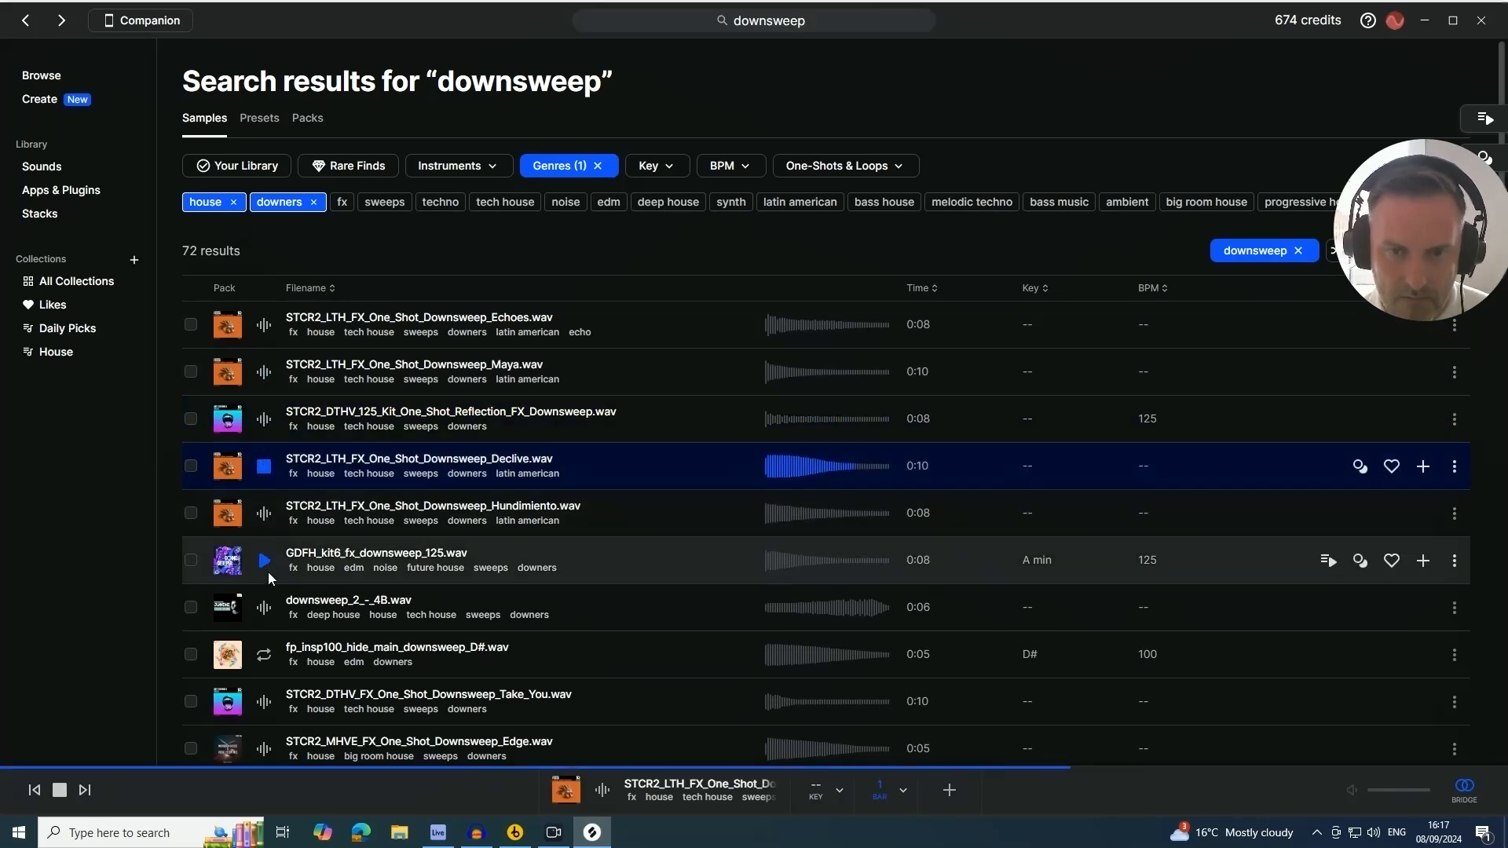
scroll(268, 579, down, 5)
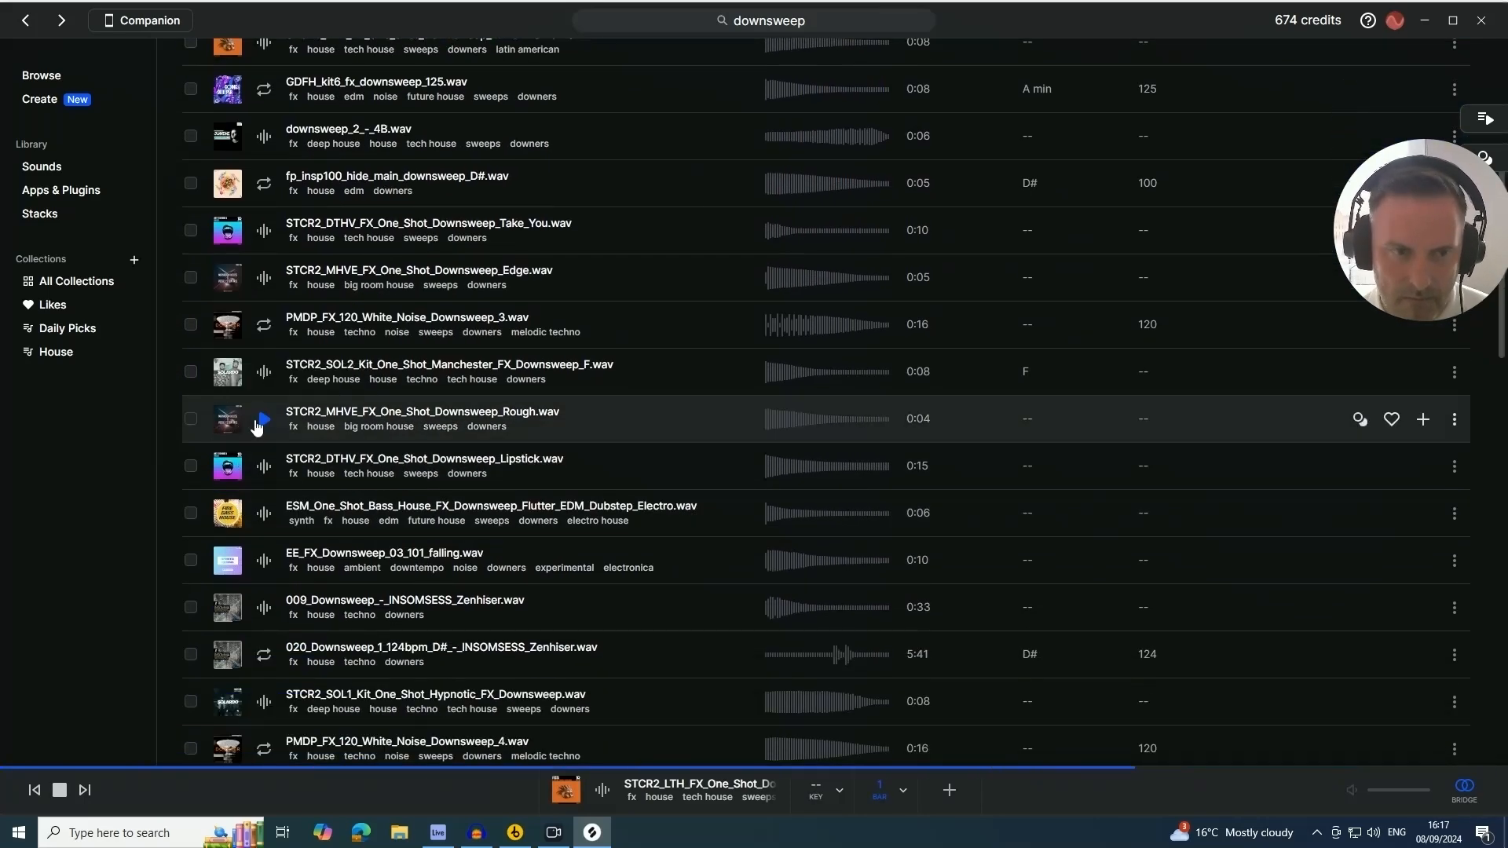
click(259, 424)
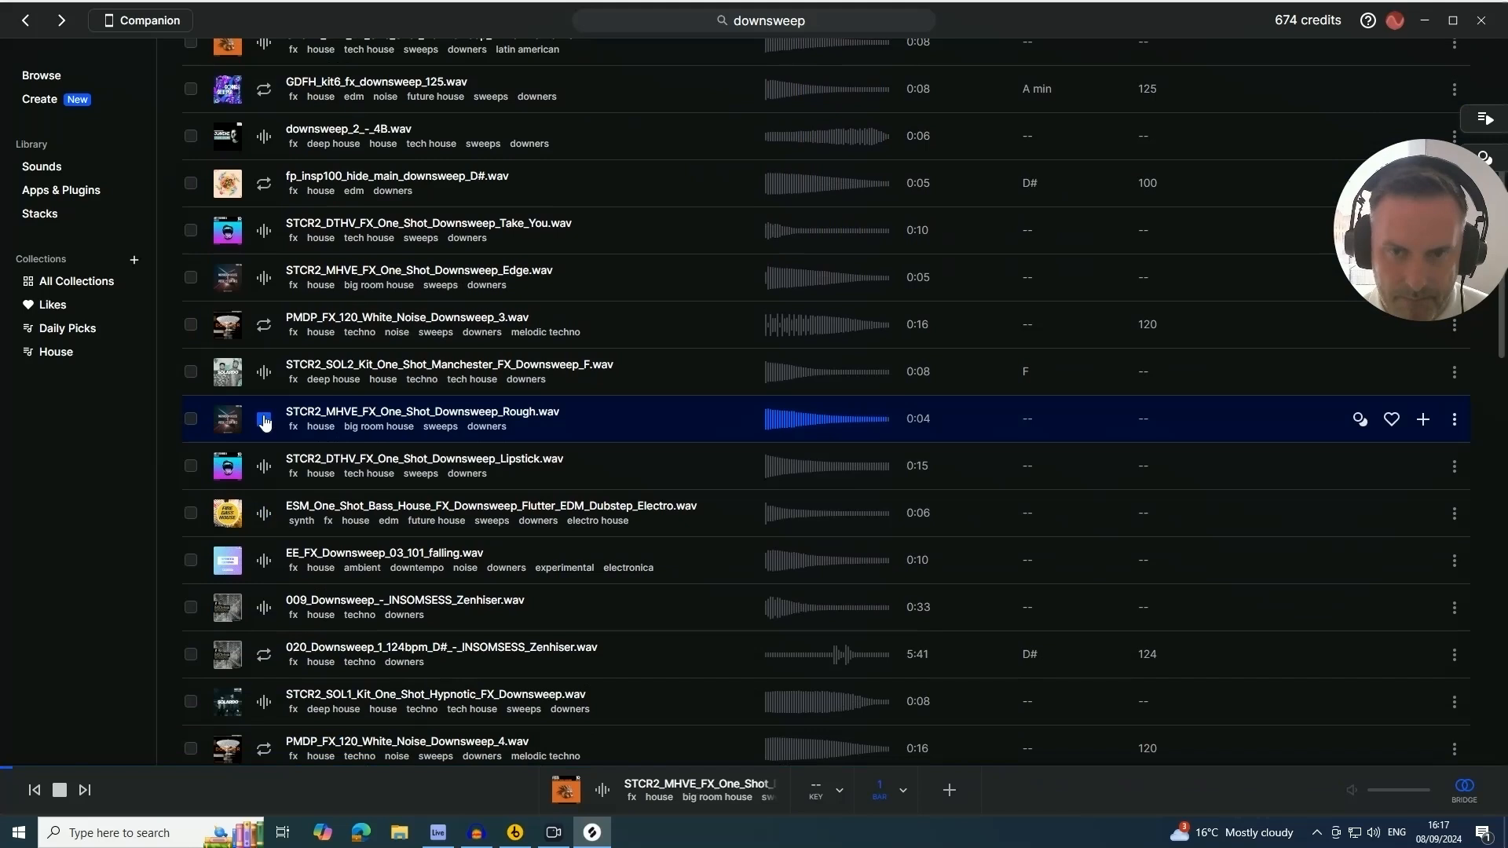
click(264, 467)
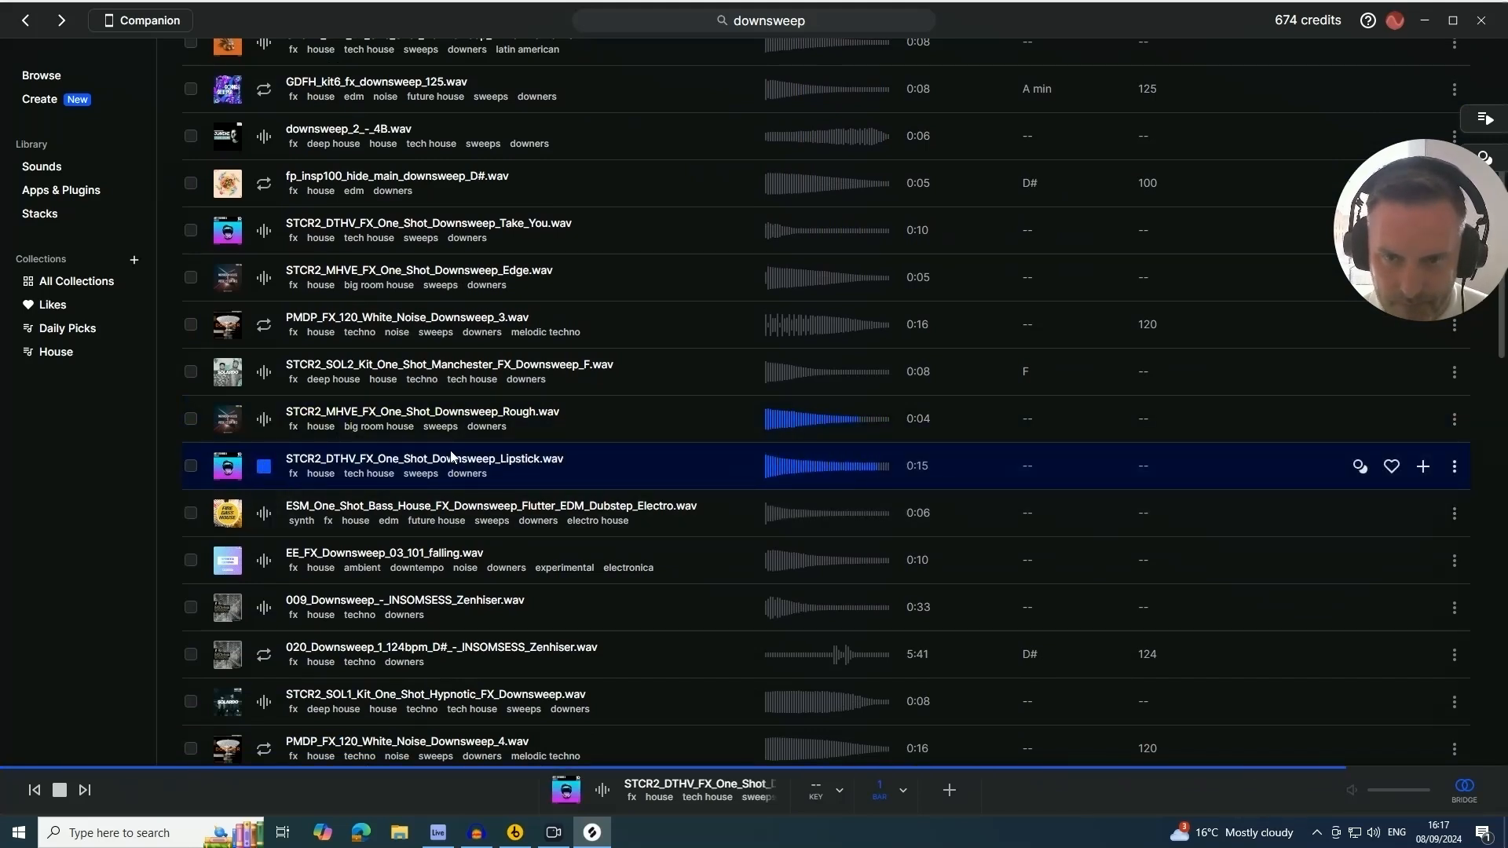
click(266, 561)
click(264, 607)
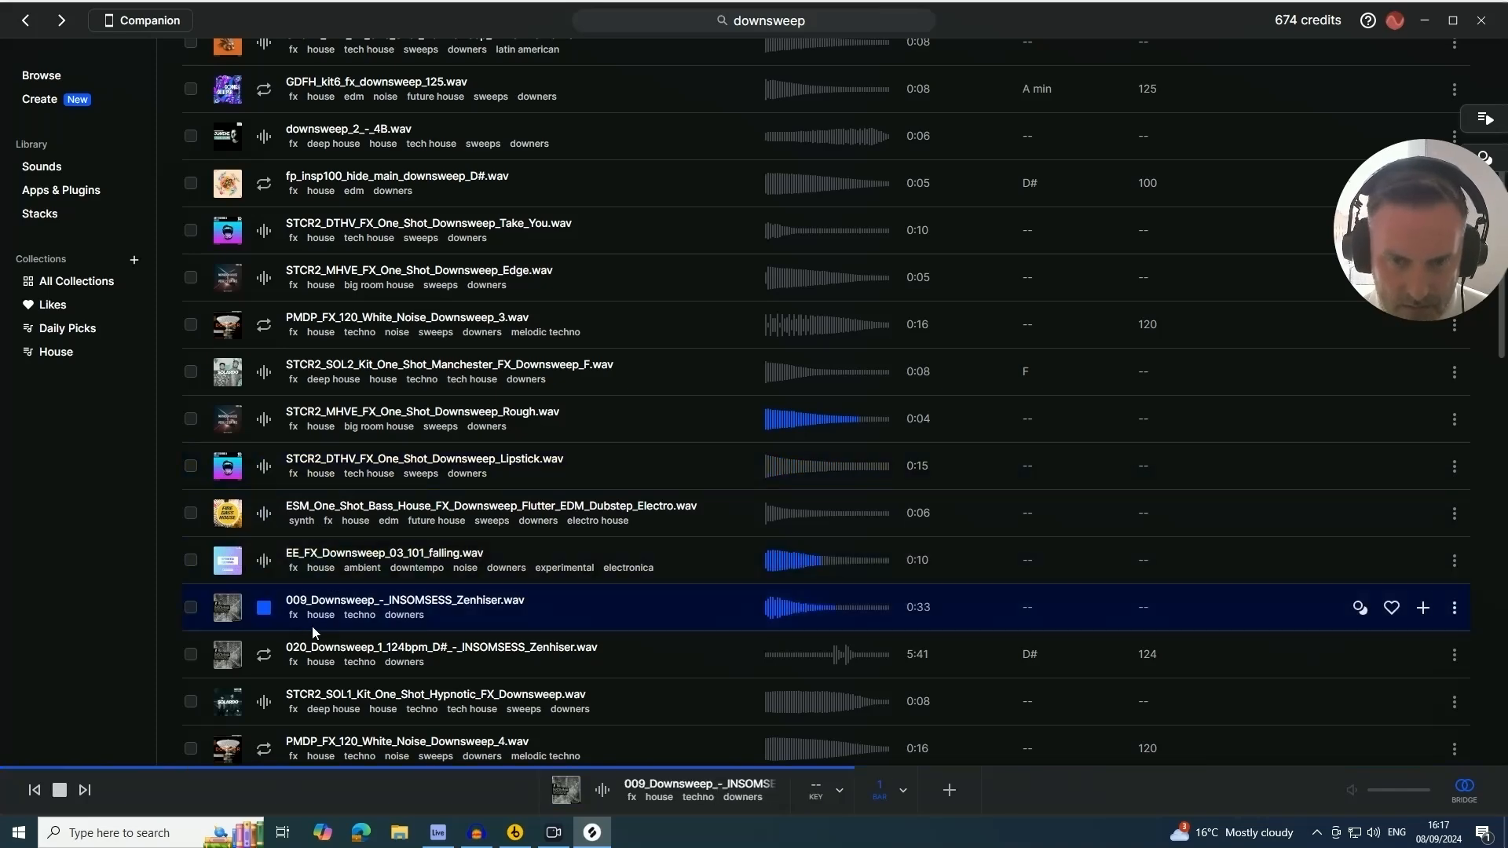
Scroll through the downsweep results and audition further samples
scroll(313, 638, down, 3)
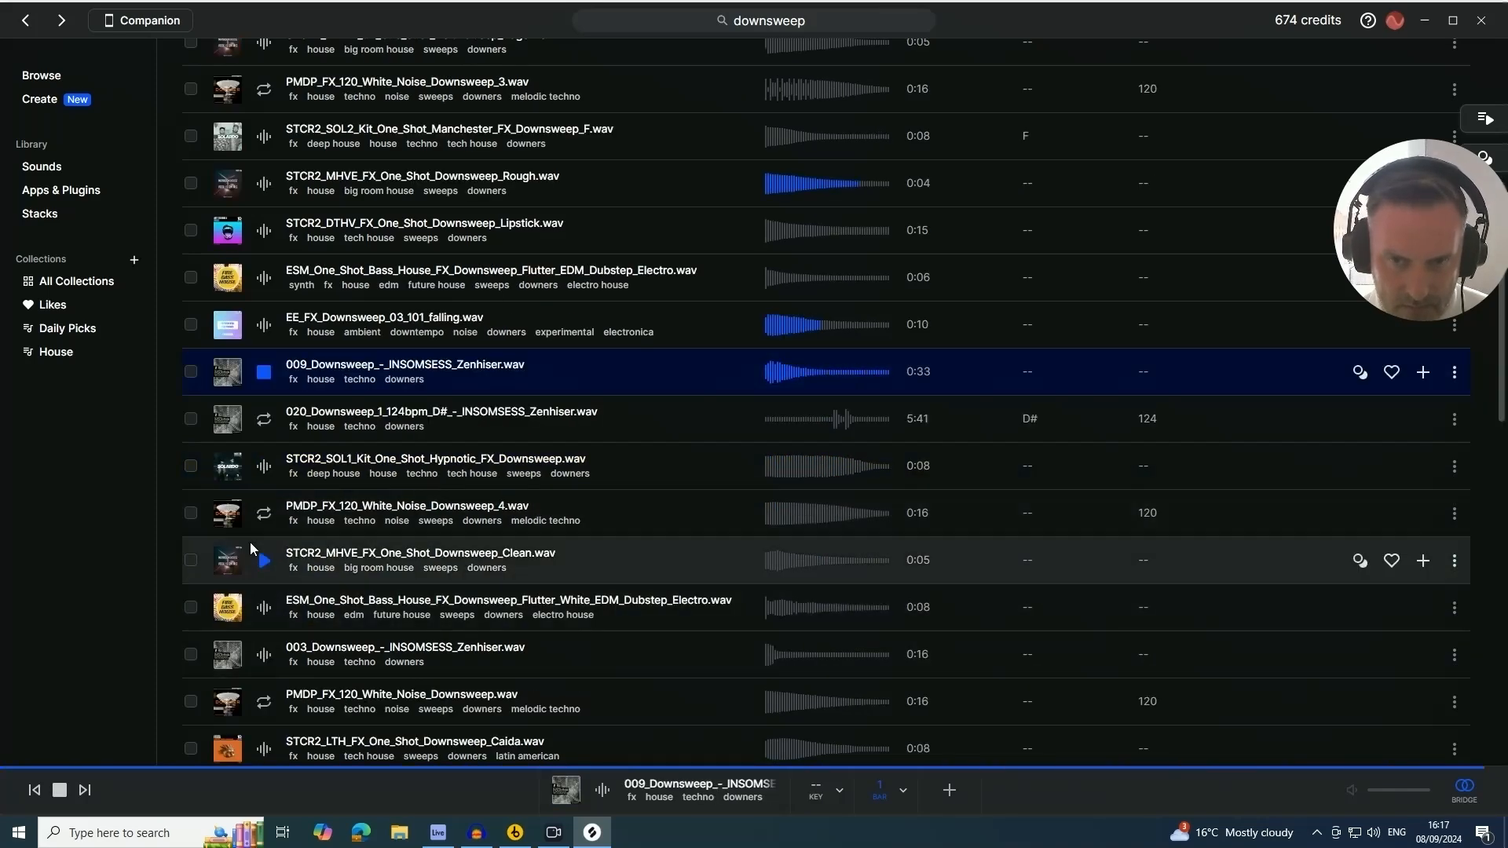
scroll(246, 373, up, 3)
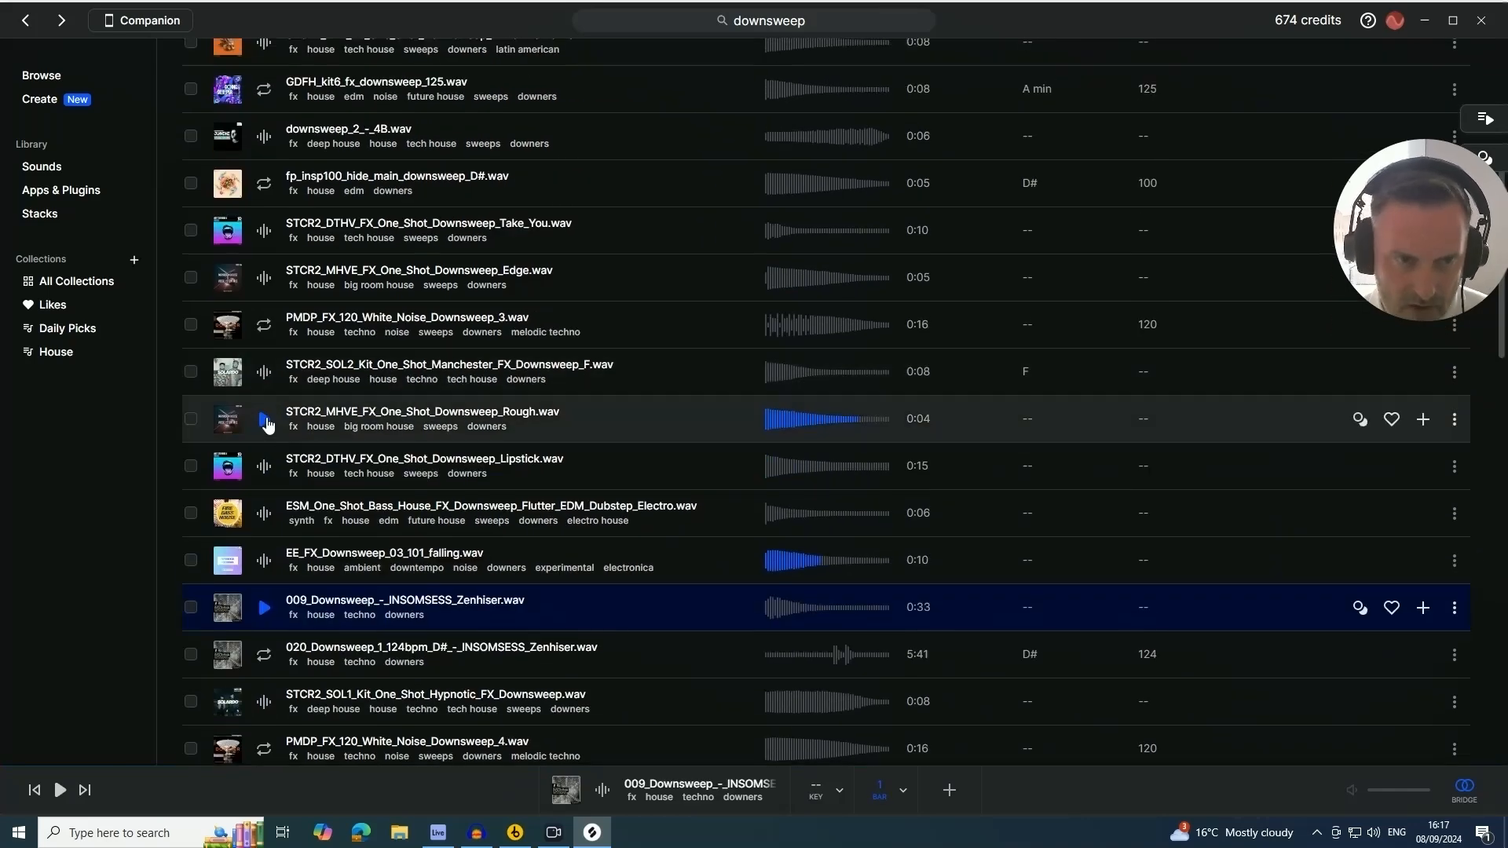
click(265, 420)
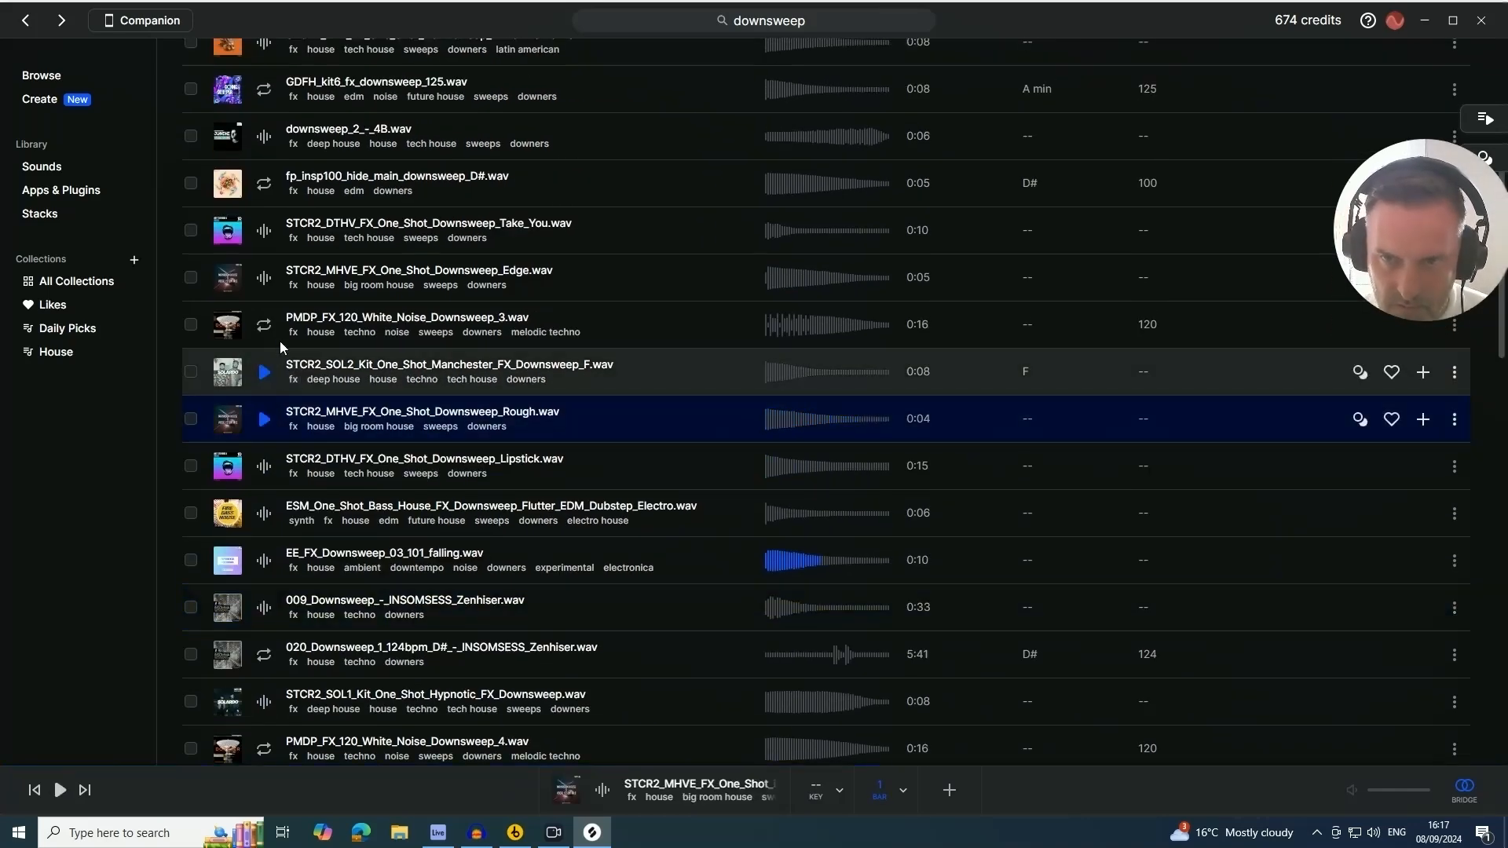
click(264, 372)
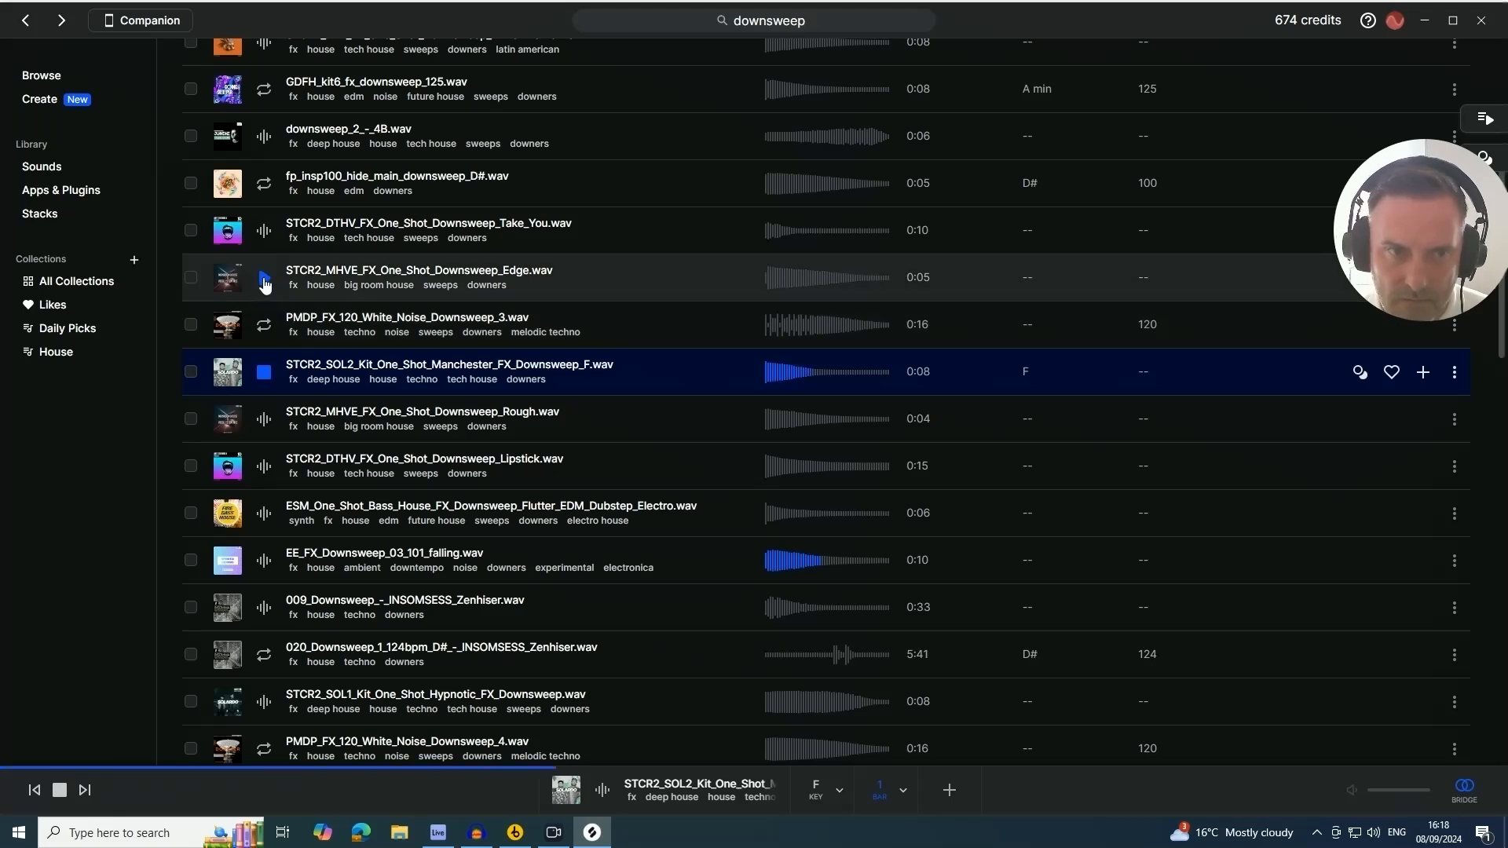
click(264, 277)
scroll(275, 267, up, 1)
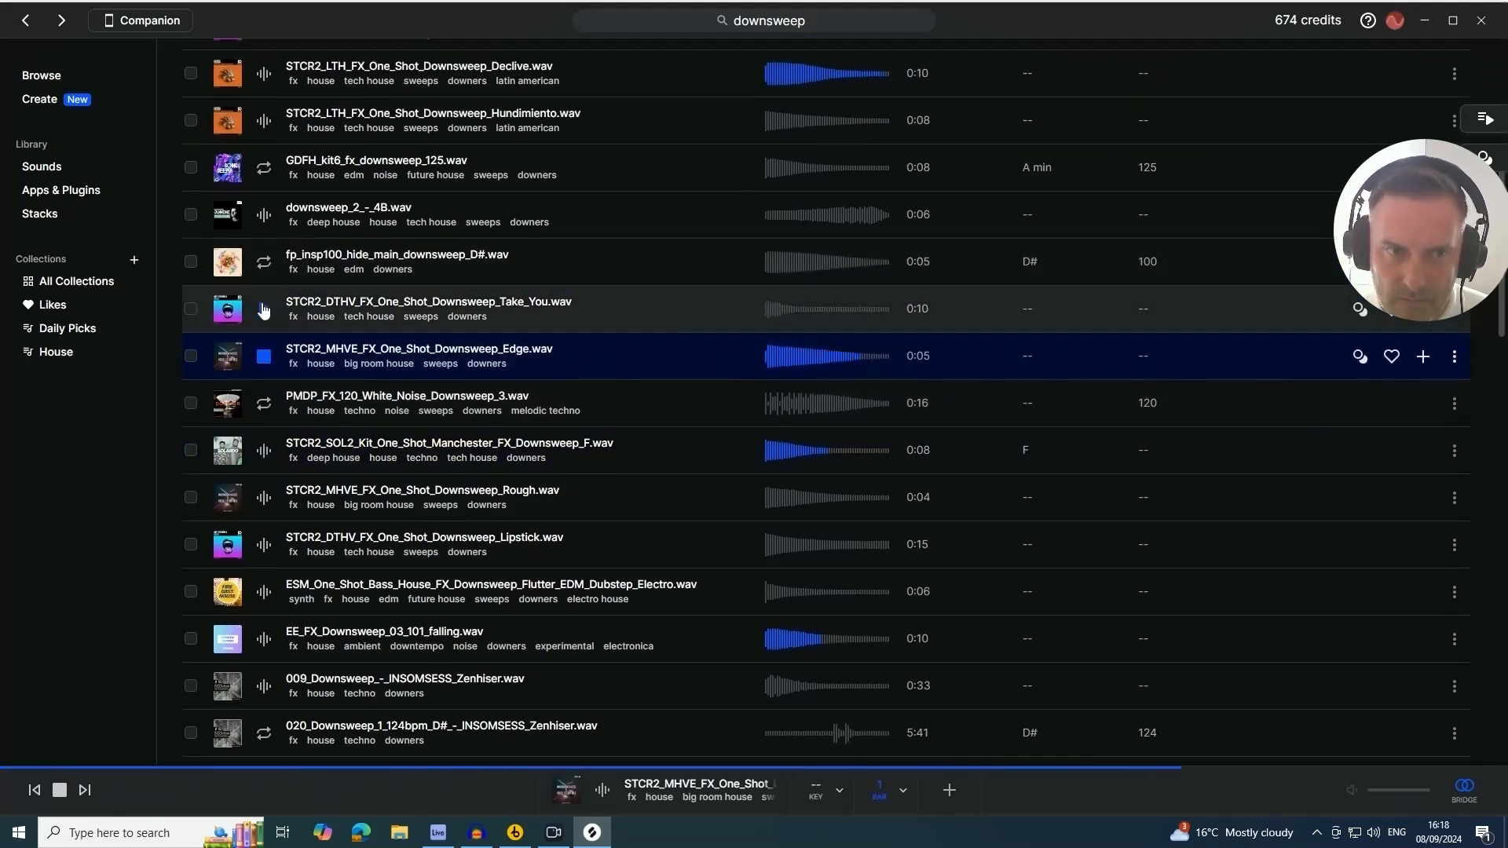
click(265, 309)
click(264, 261)
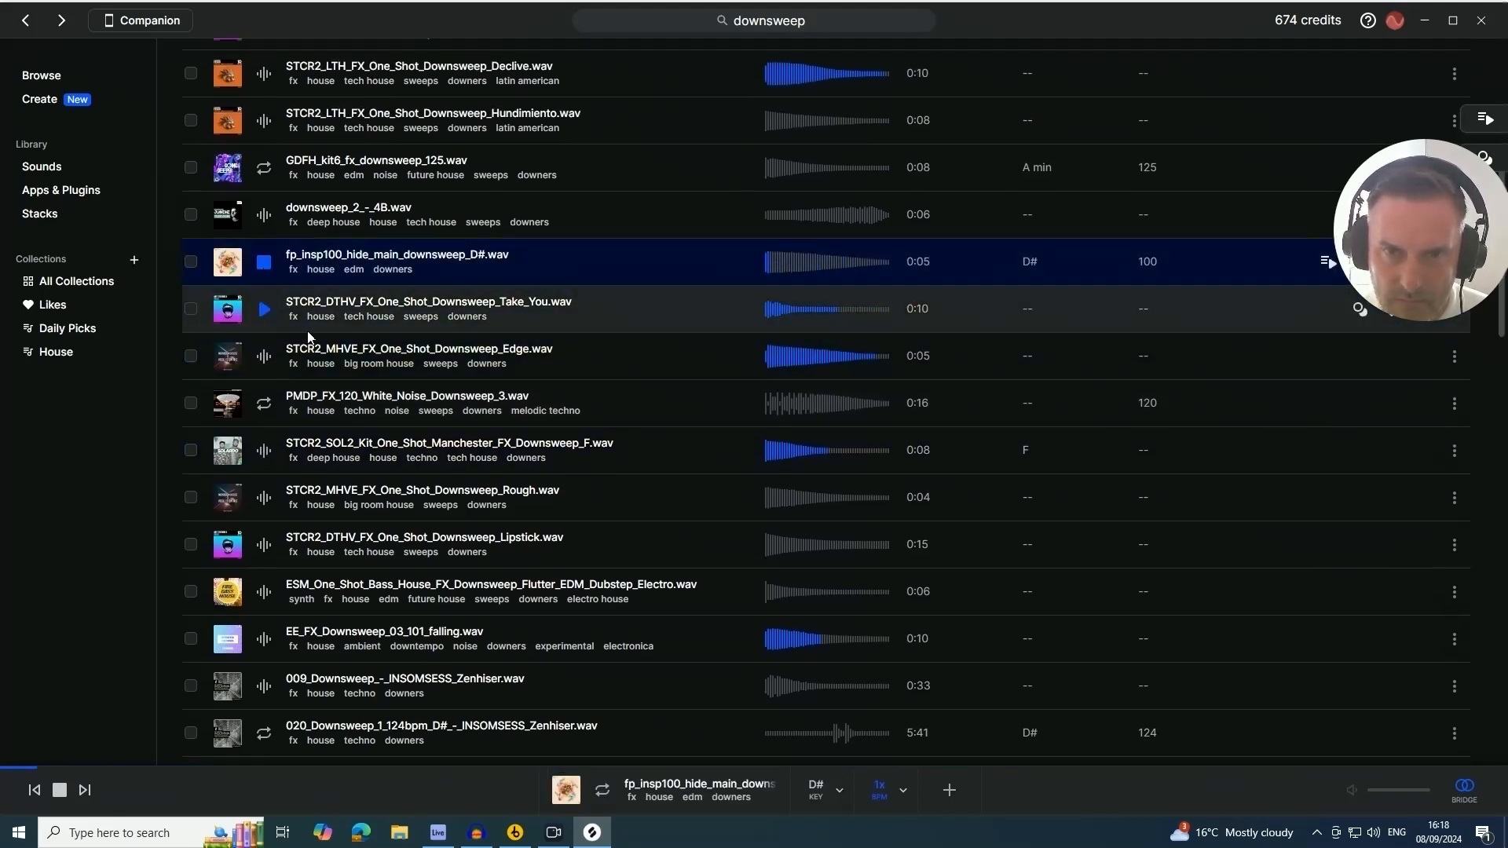
key(space)
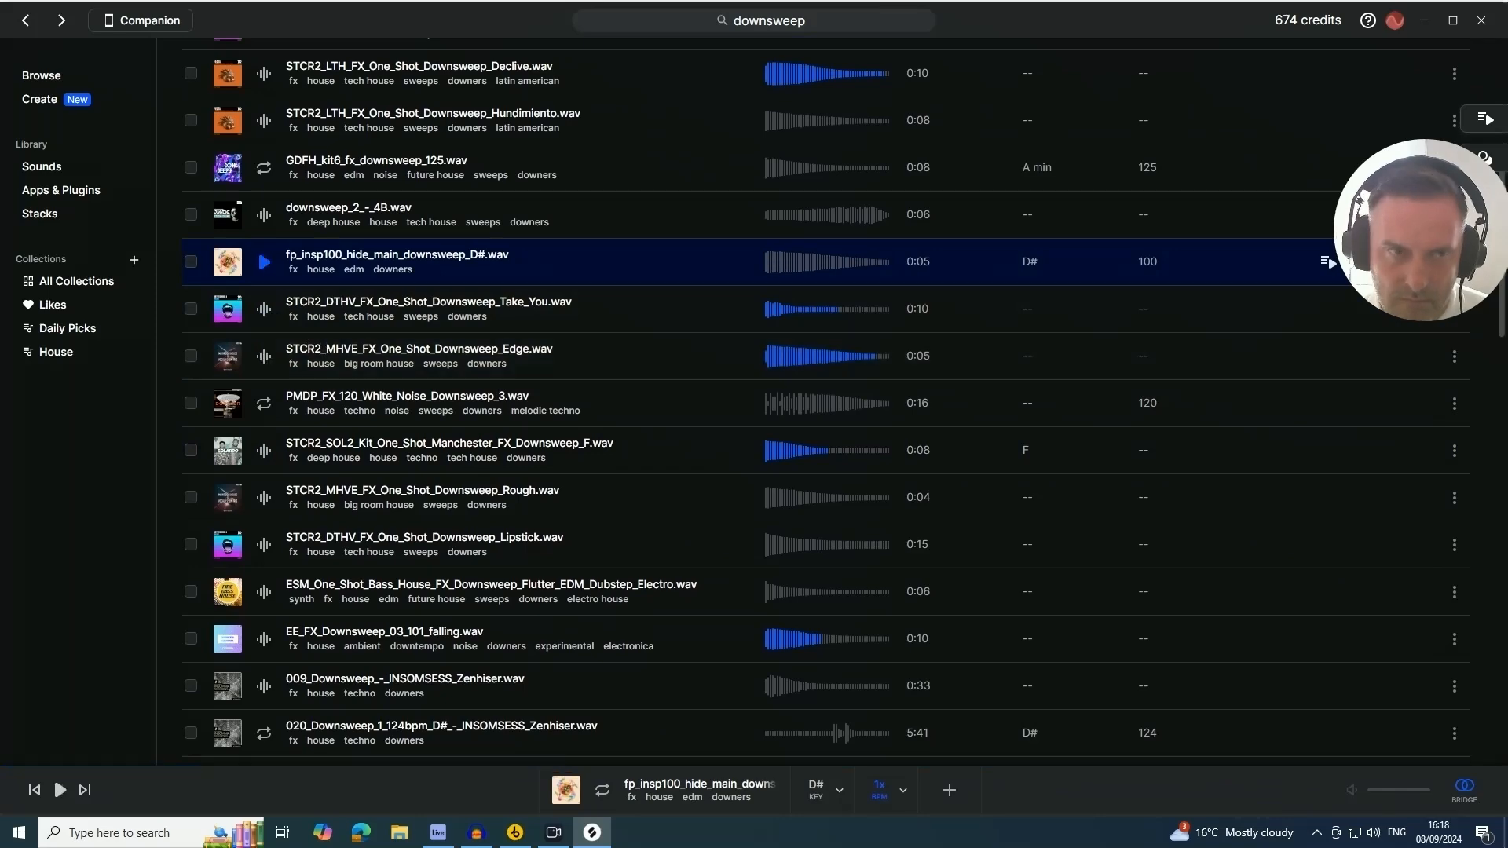
Search the Splice sounds library for "down"
click(35, 172)
click(1313, 291)
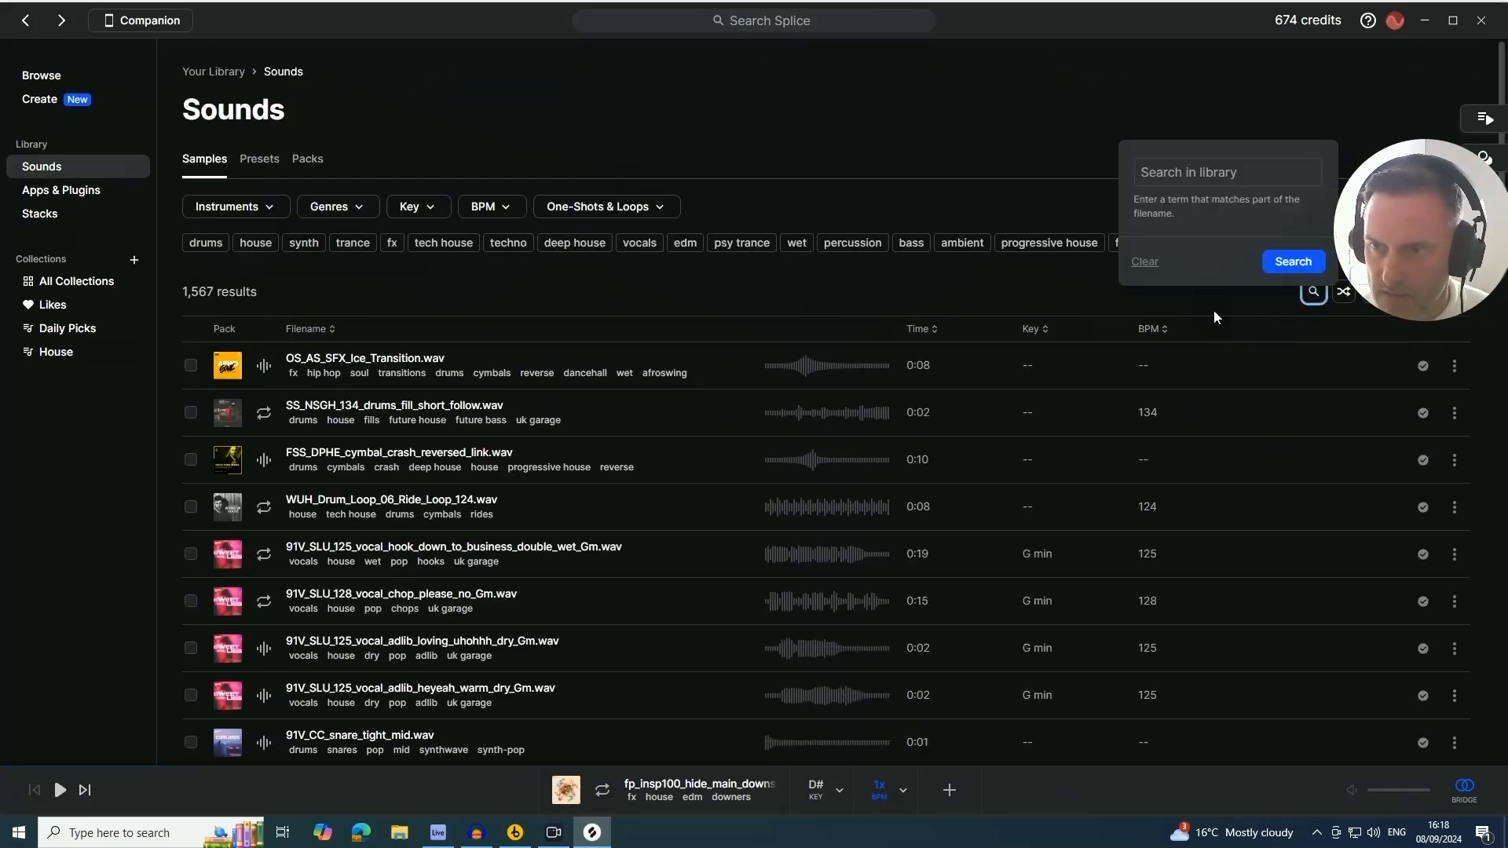
click(1174, 182)
text(dow)
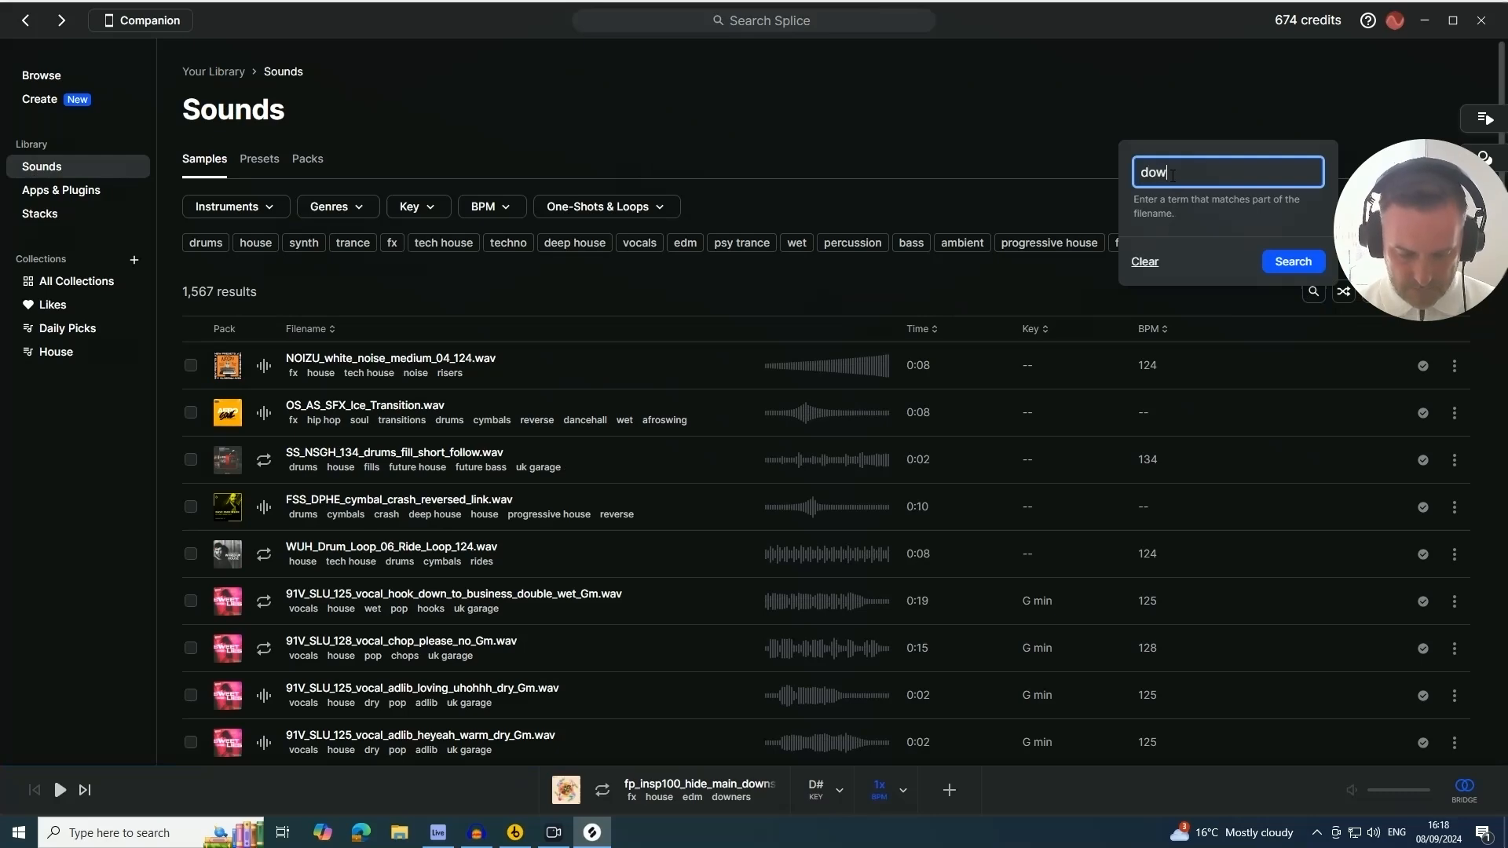
text(n)
key(Return)
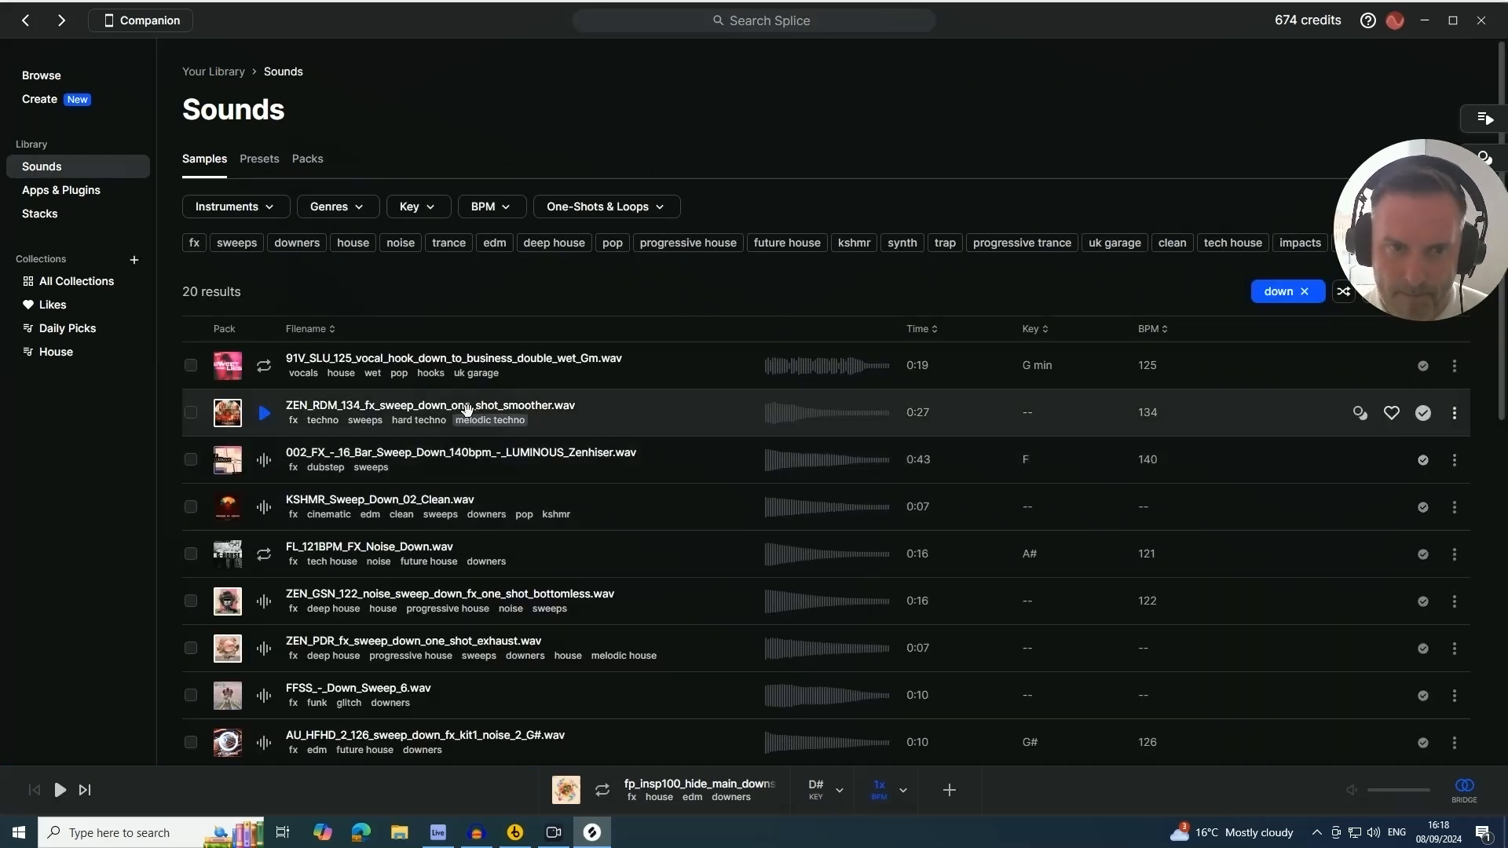
Audition the library downsweeps and drag KSHMR_Sweep_Down_02_Clean onto a new track at bar 81
click(264, 460)
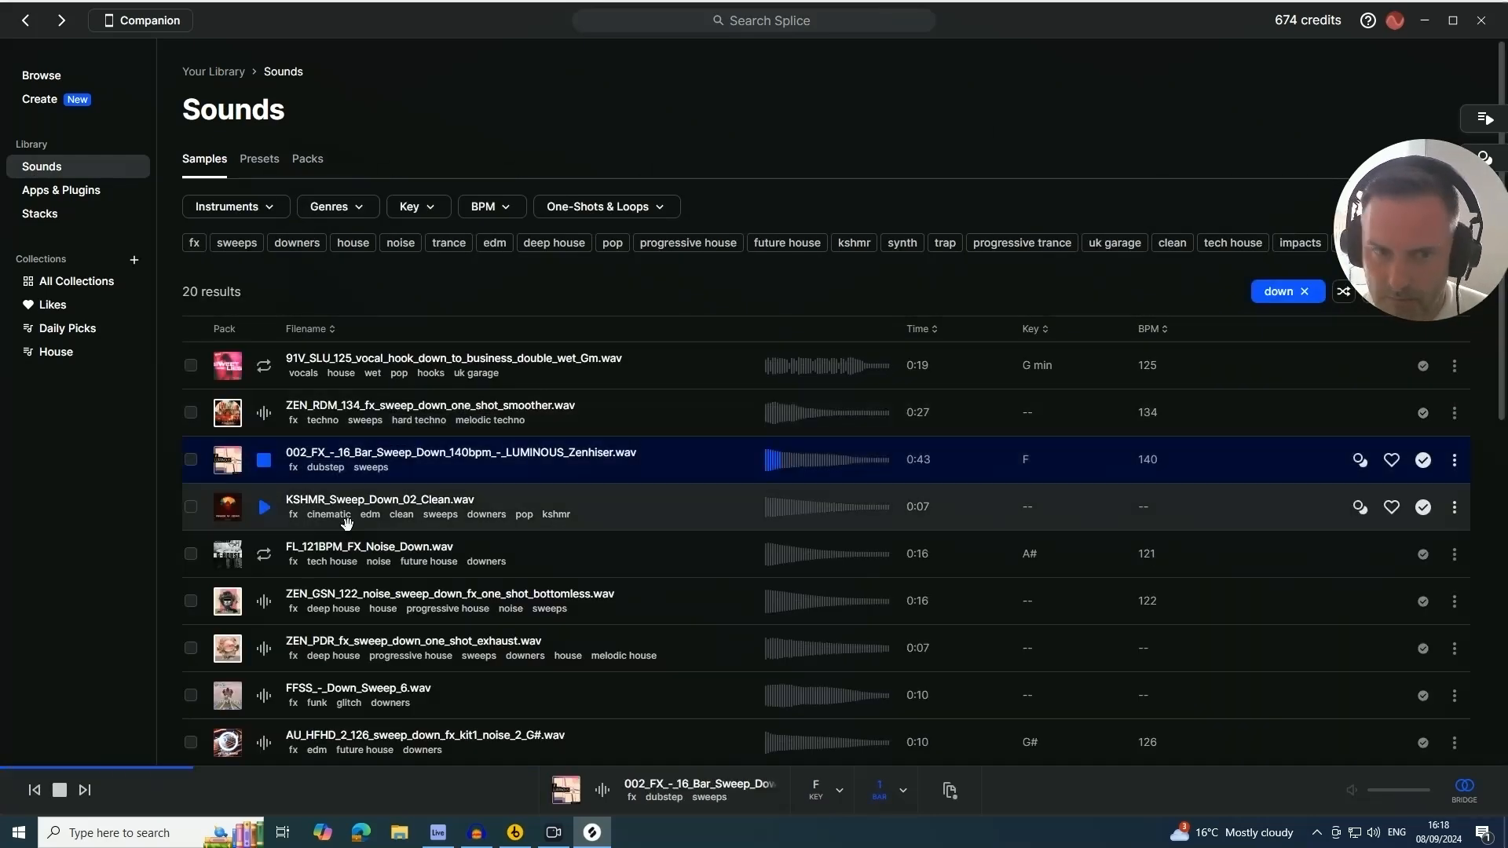
click(265, 509)
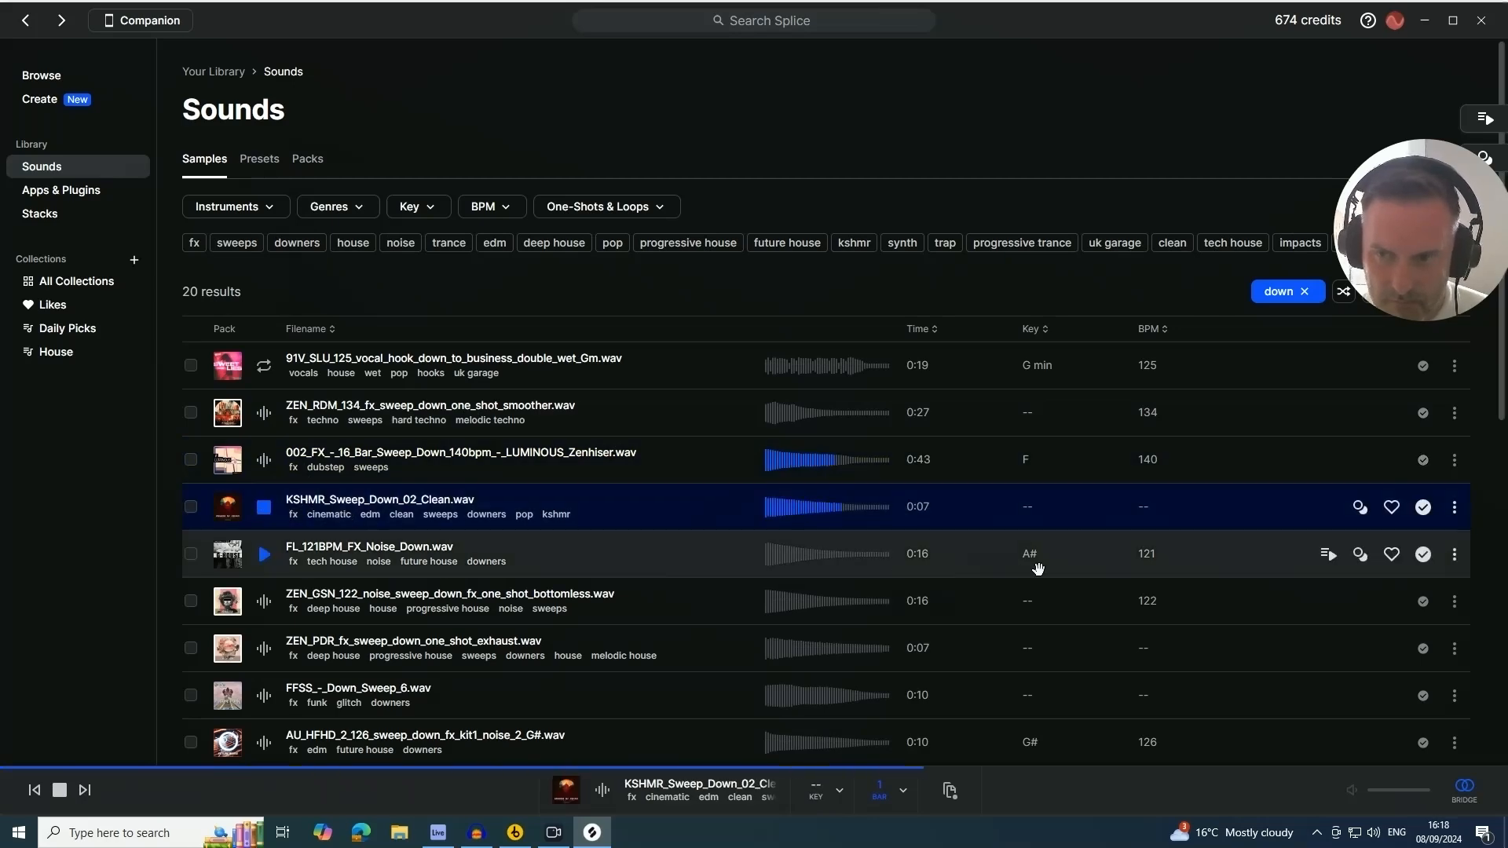
drag(801, 731, 434, 836)
drag(965, 605, 850, 553)
Set the KSHMR sweep track's volume to -19.3 dB and play it back
scroll(934, 502, down, 1)
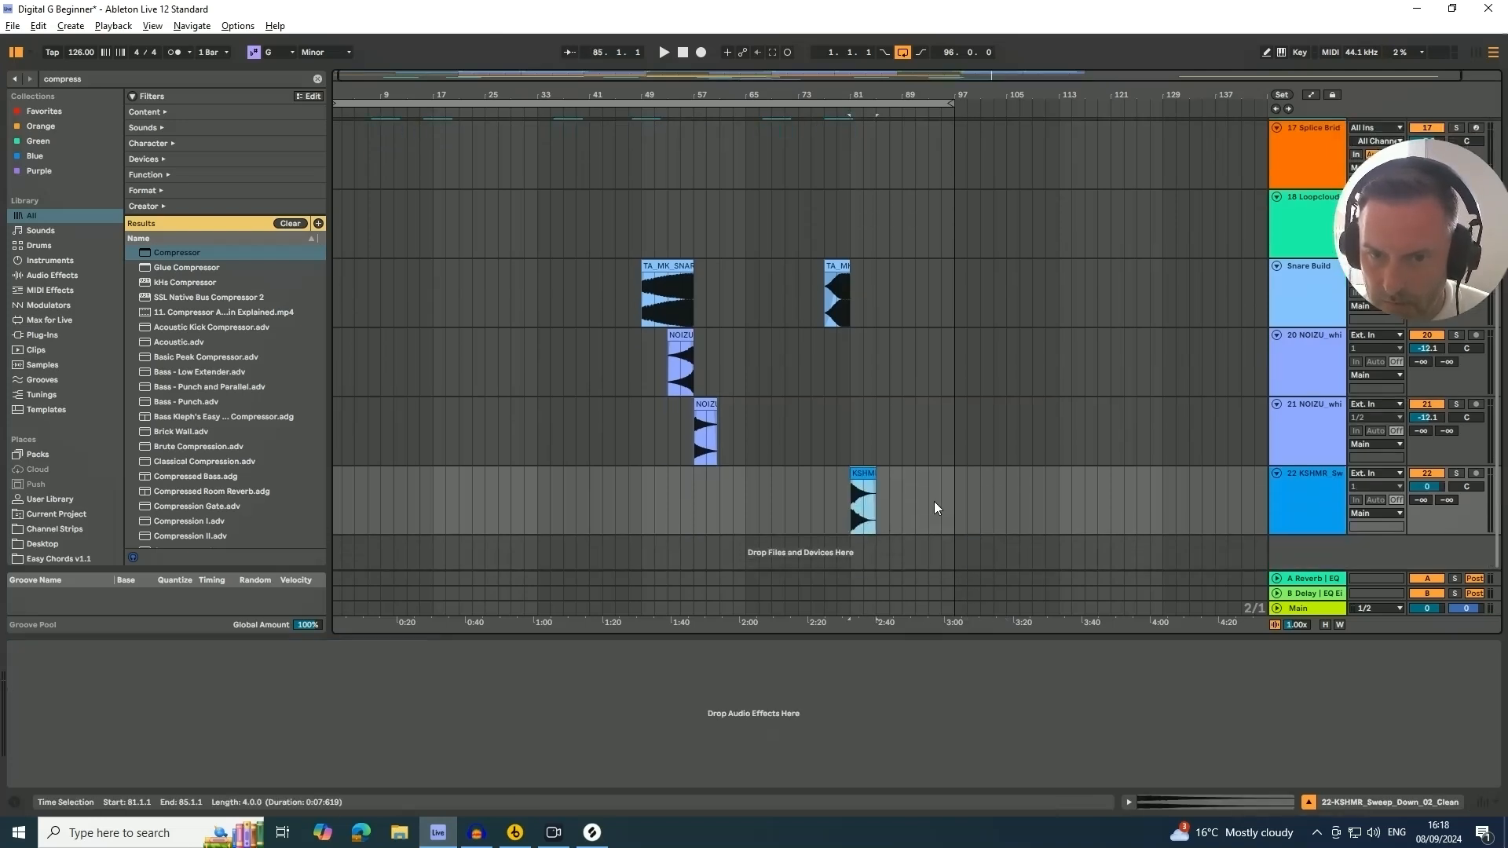
mouse_move(1411, 487)
mouse_down()
mouse_move(1412, 502)
mouse_move(1411, 479)
mouse_move(1427, 488)
mouse_up()
key(space)
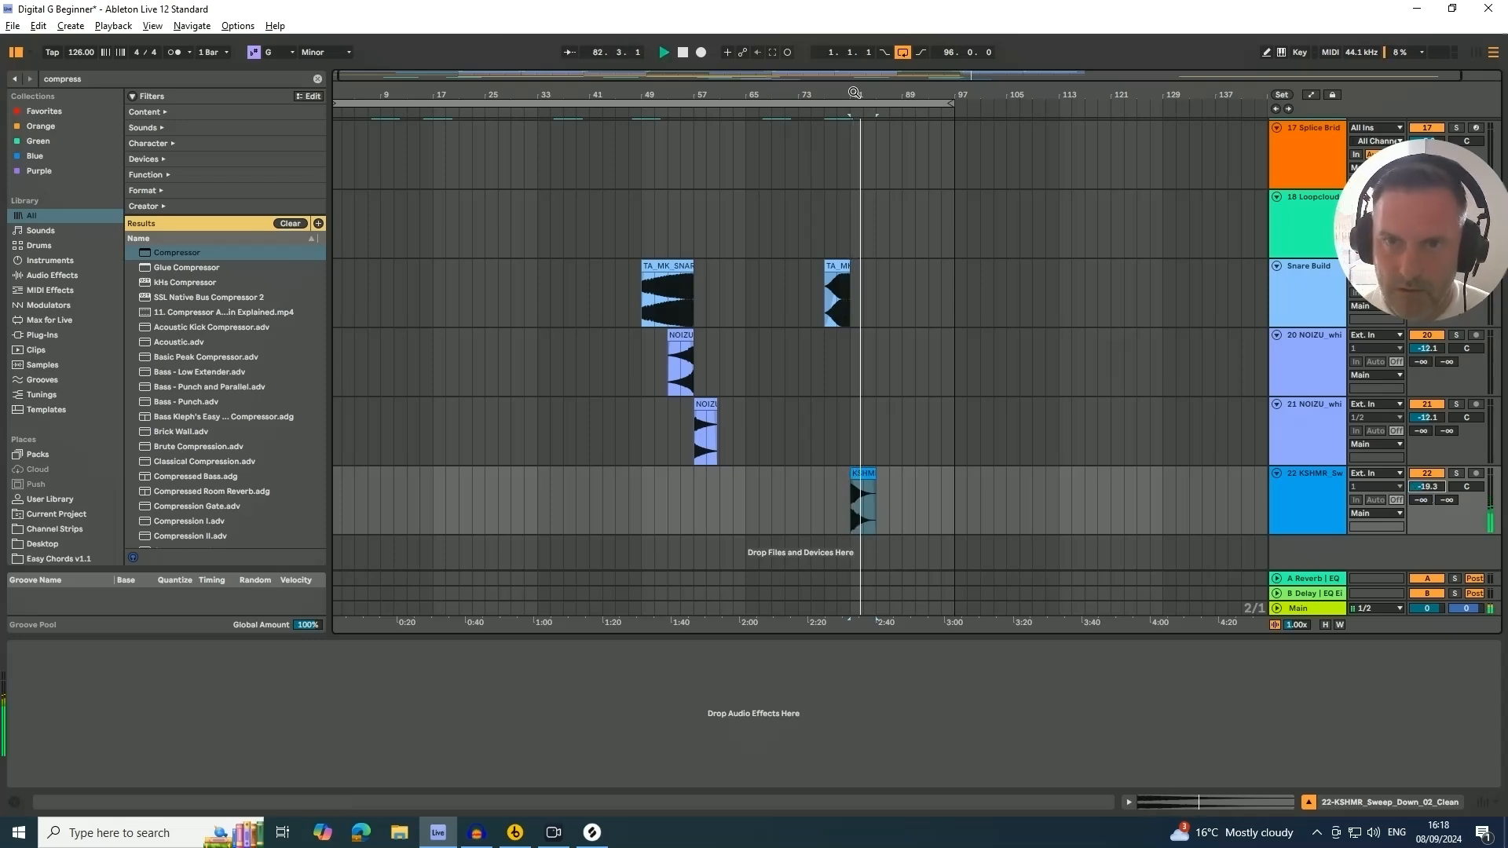
key(space)
Turn off warping on the KSHMR downsweep clip and lower its track volume to -20.8 dB
double_click(865, 474)
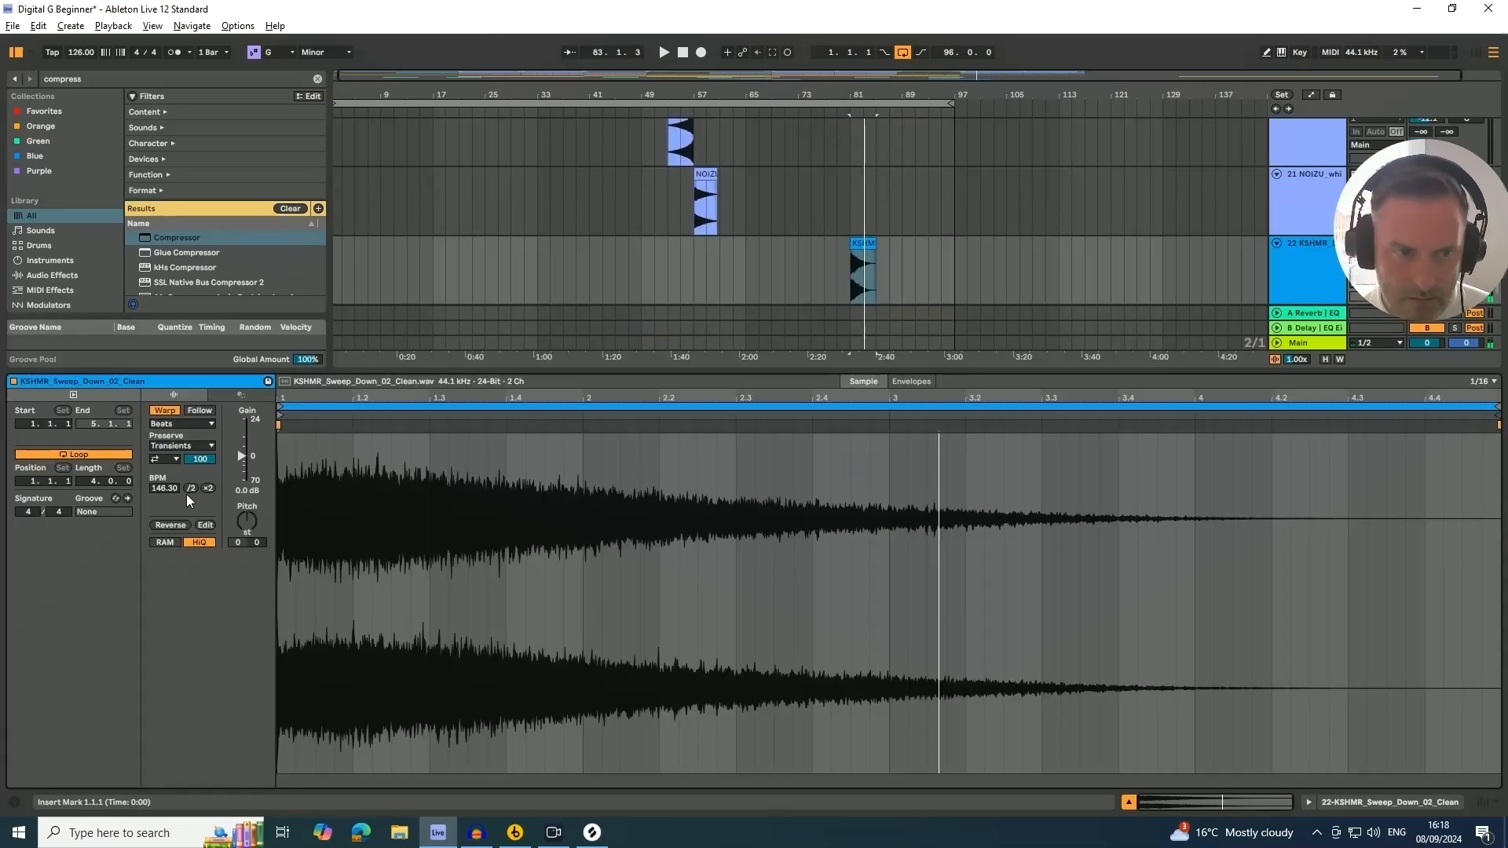
click(164, 411)
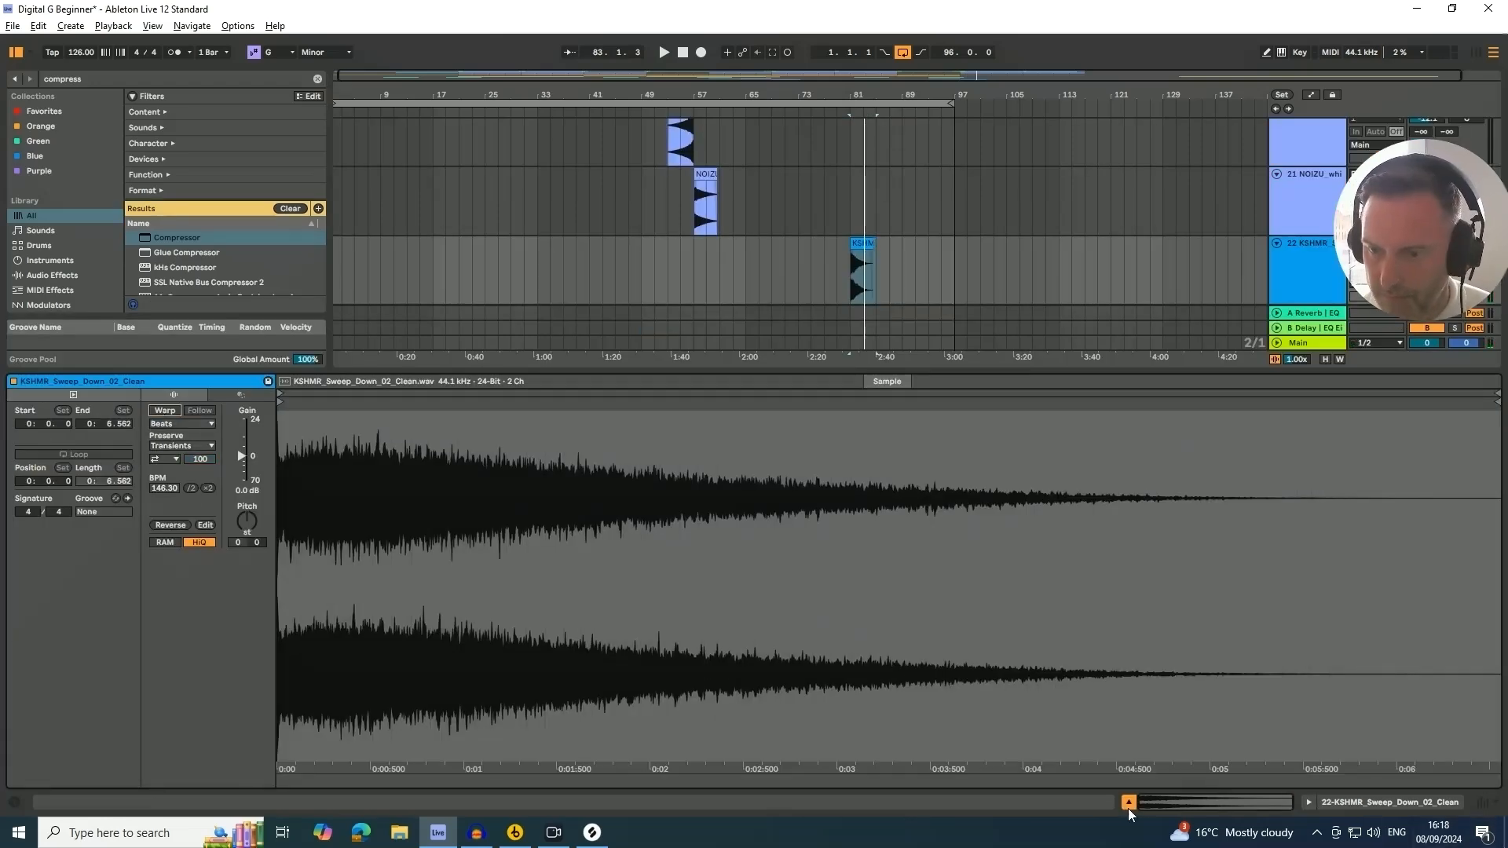
key(space)
click(1129, 803)
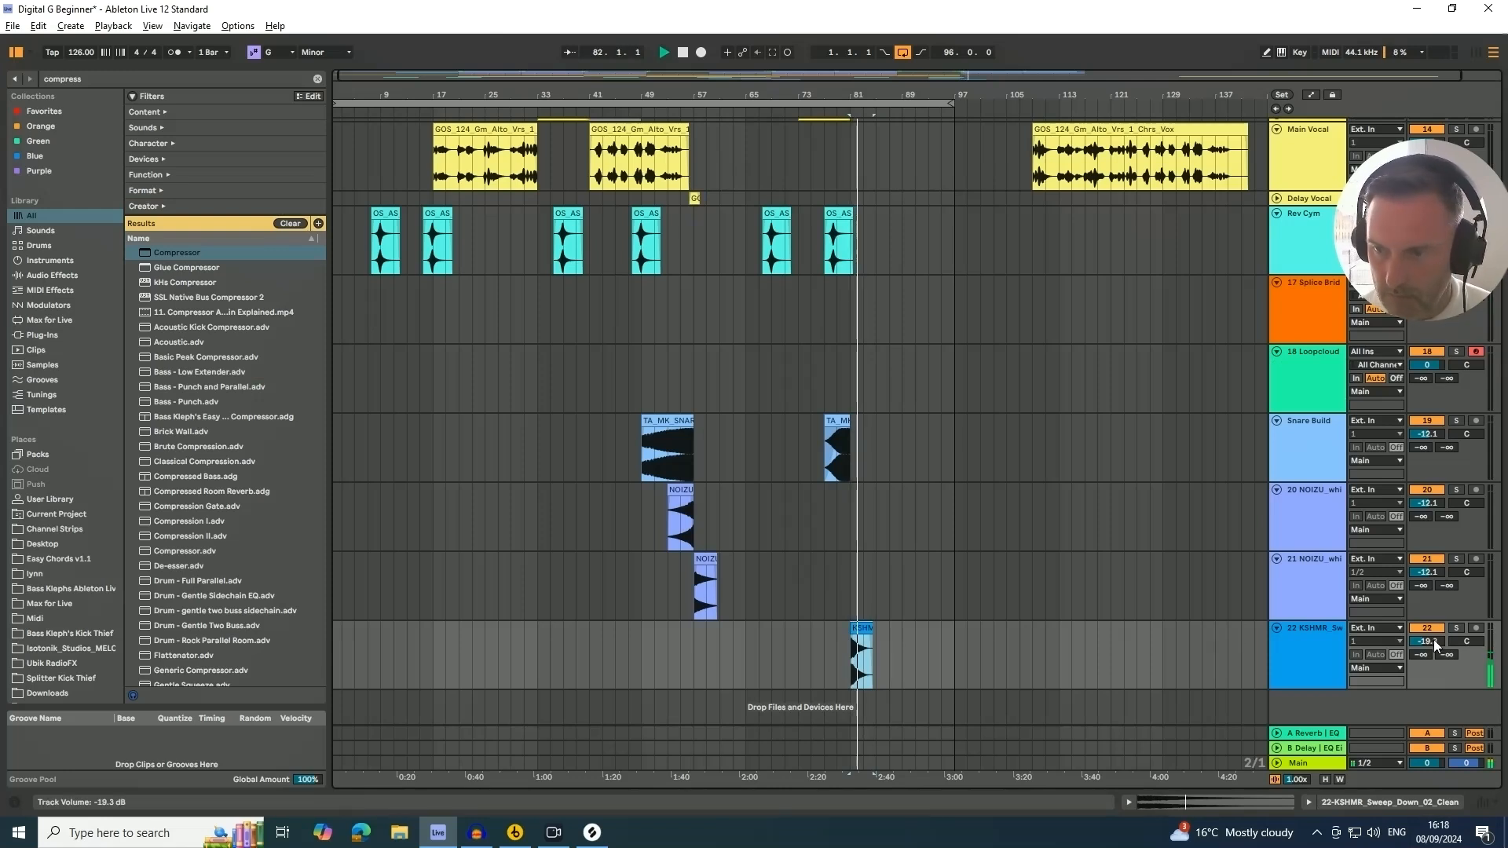
drag(1434, 640, 1434, 647)
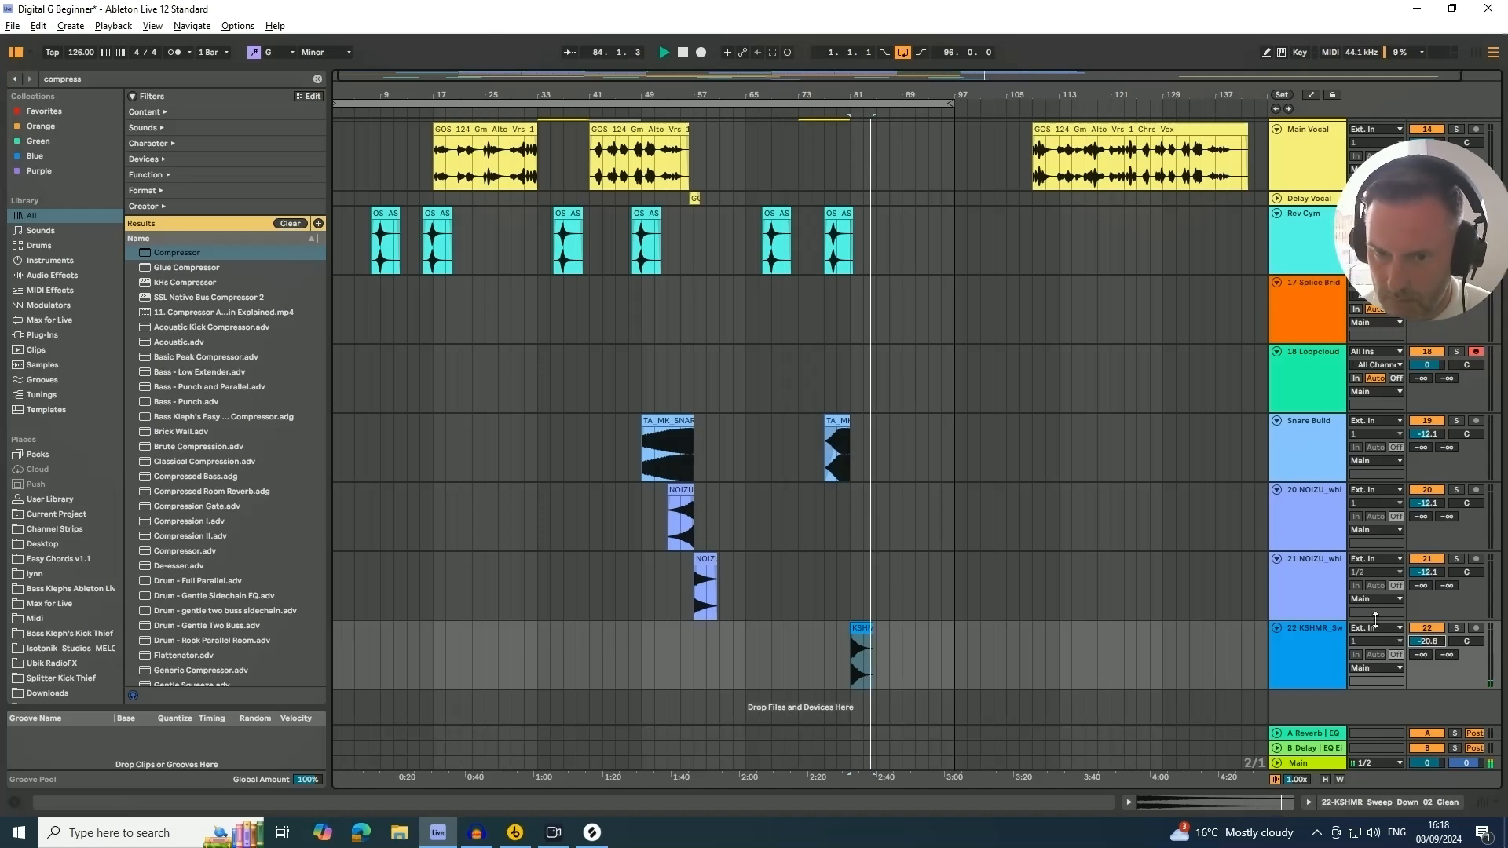
Copy the downsweep clip to about bar 17 and play from there
click(858, 630)
drag(859, 630, 542, 667)
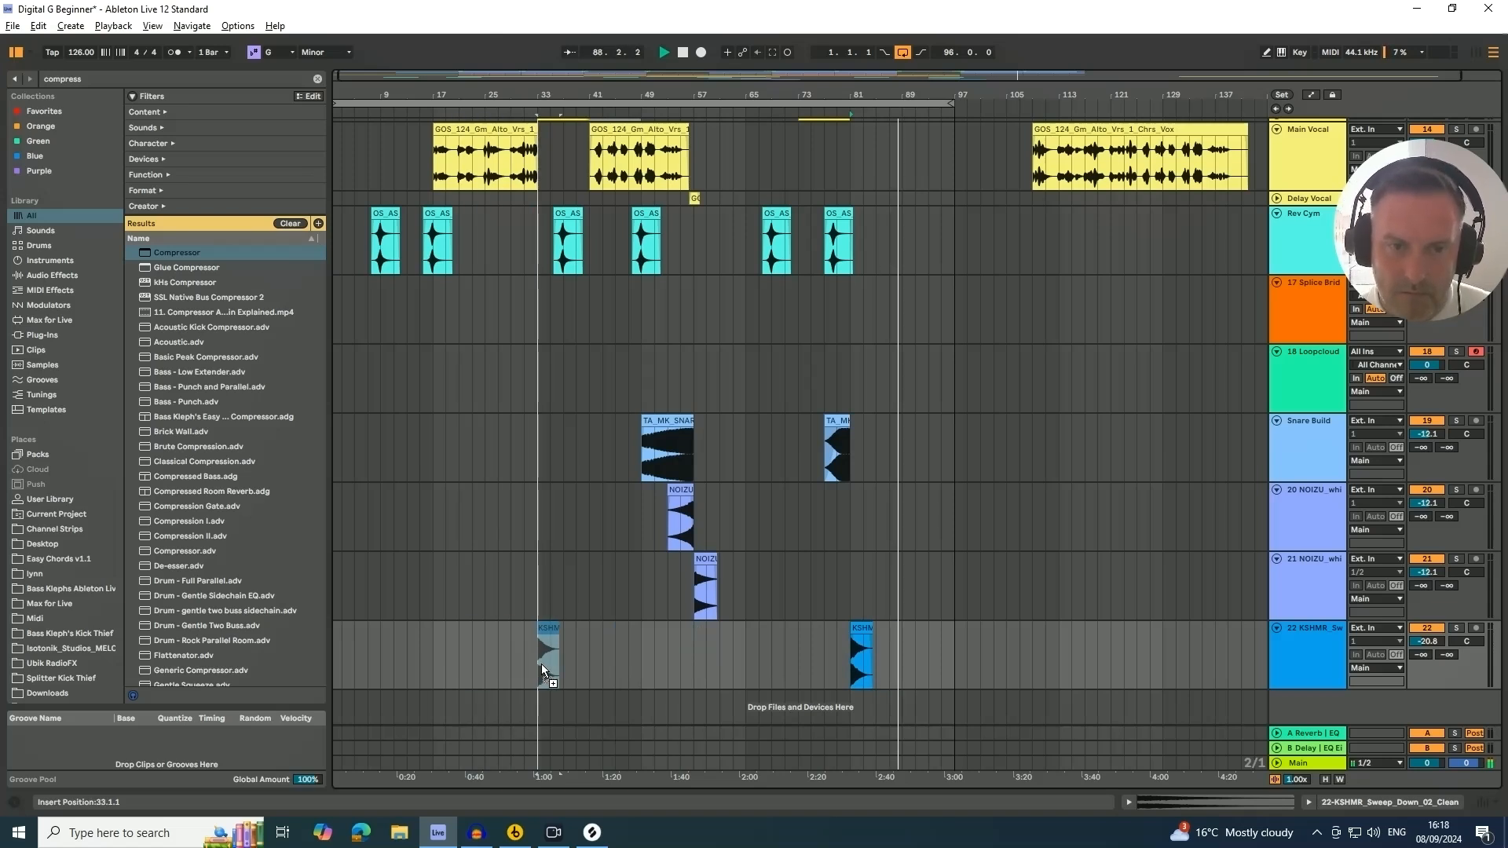
drag(542, 666, 447, 668)
click(424, 110)
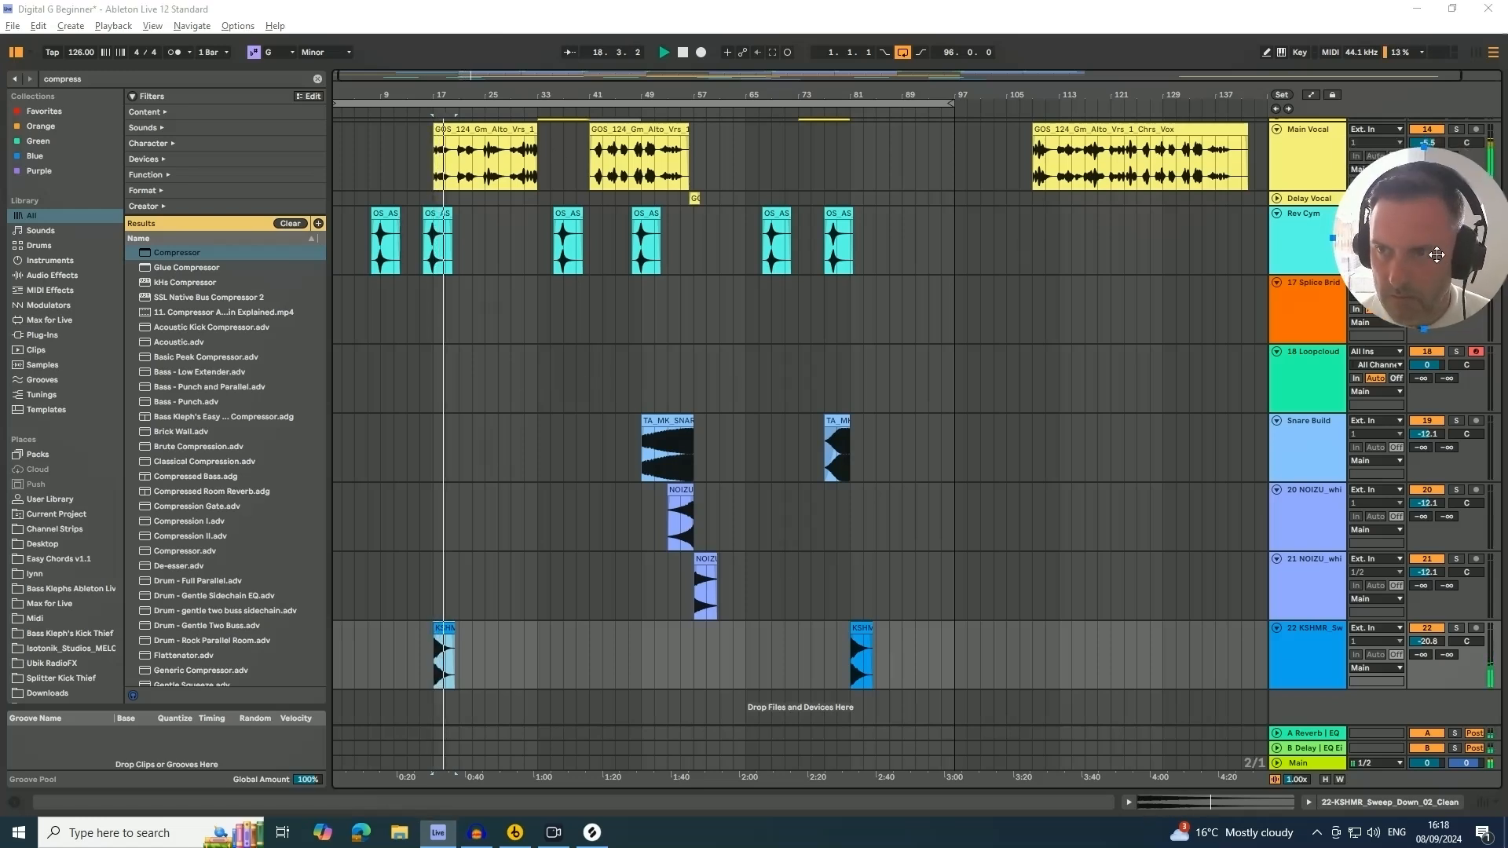
Fold the KSHMR downsweep track and both NOIZU white noise tracks down to single-row lanes
drag(1437, 239, 1436, 291)
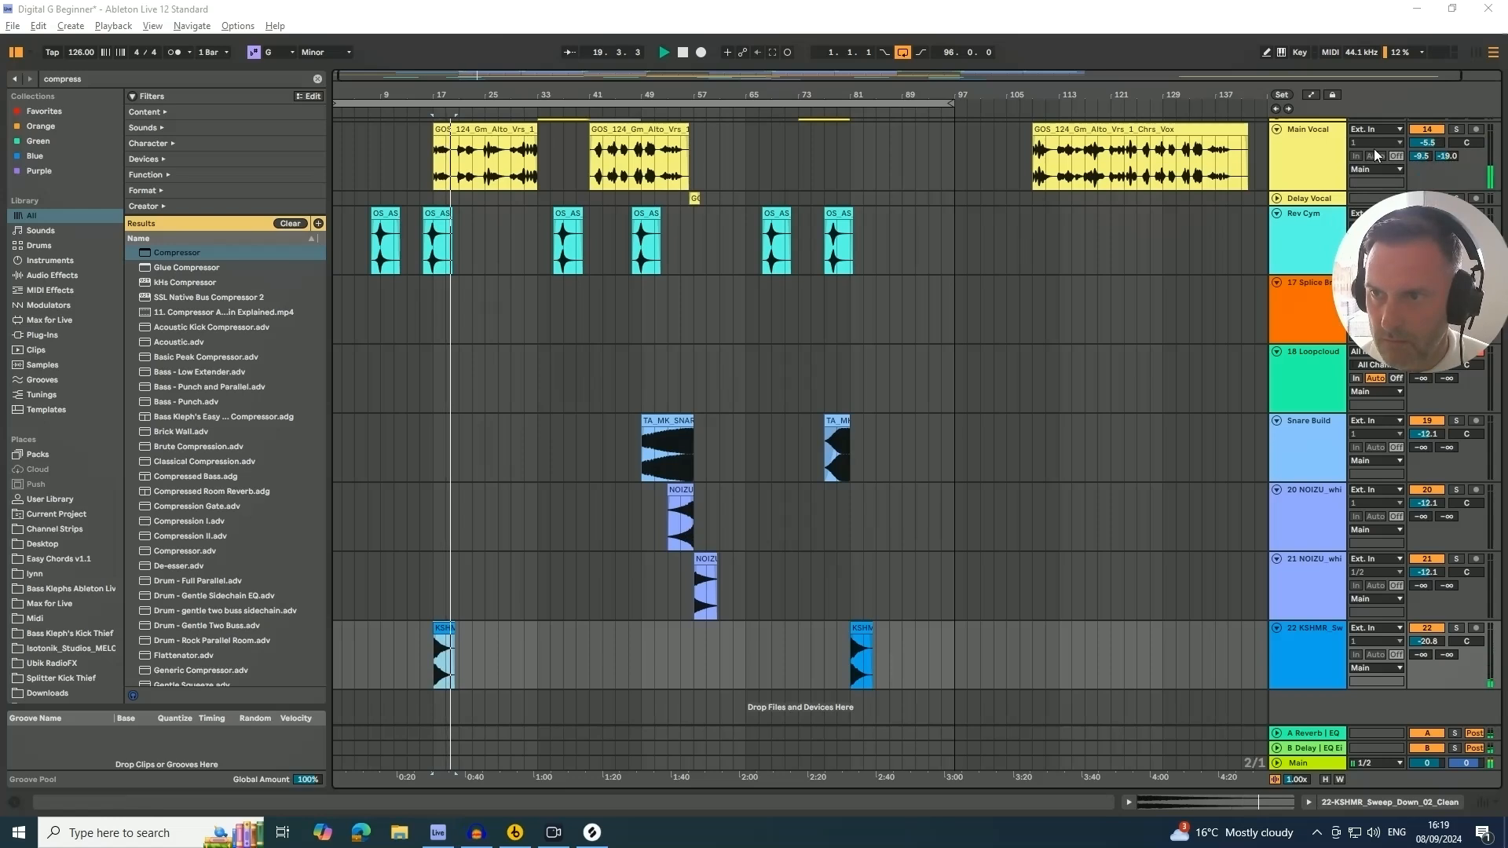
click(1305, 135)
click(1306, 135)
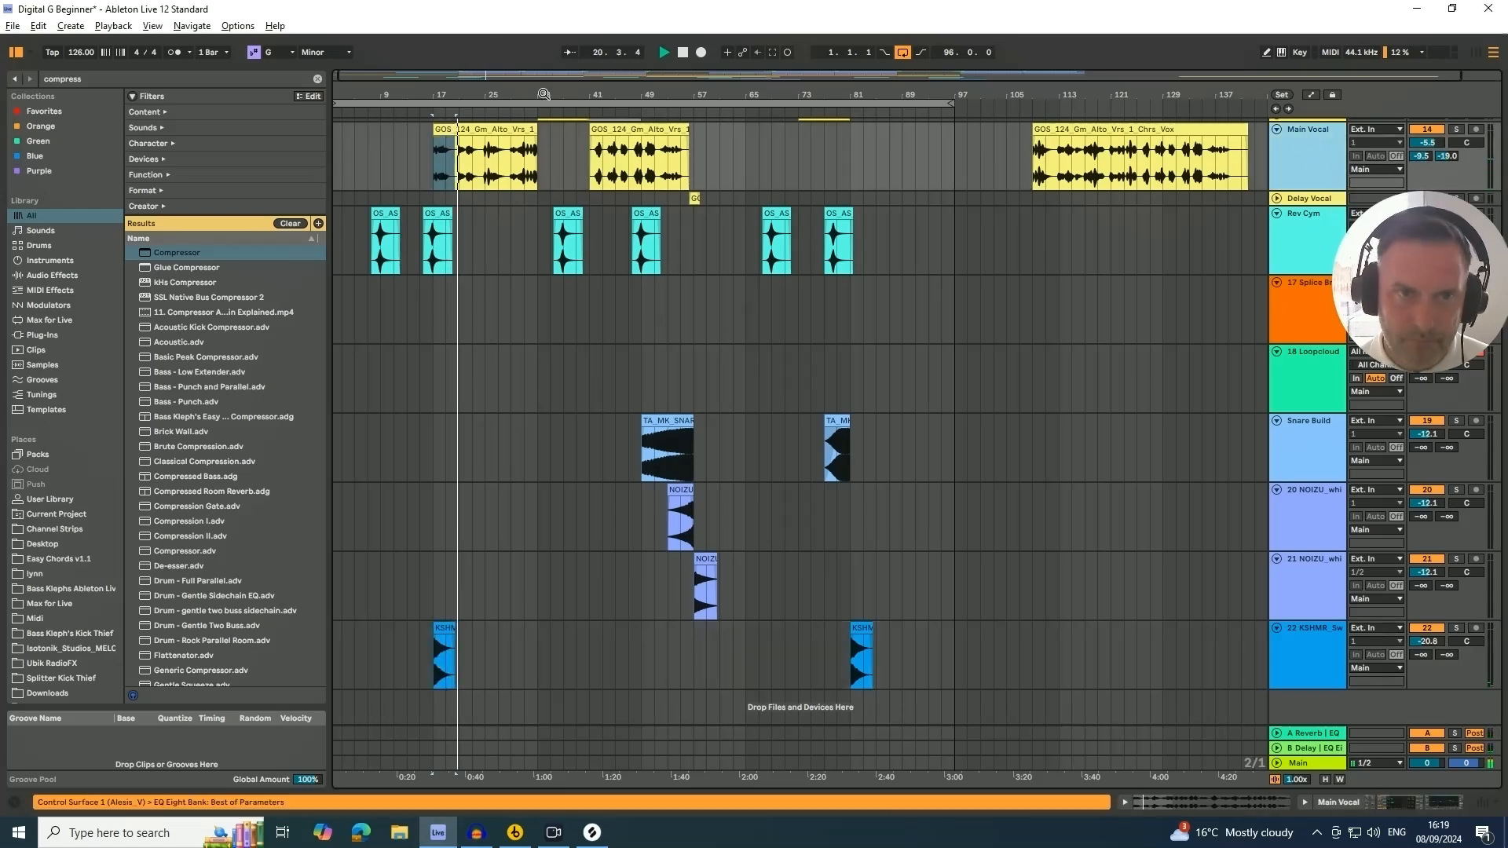
click(1318, 639)
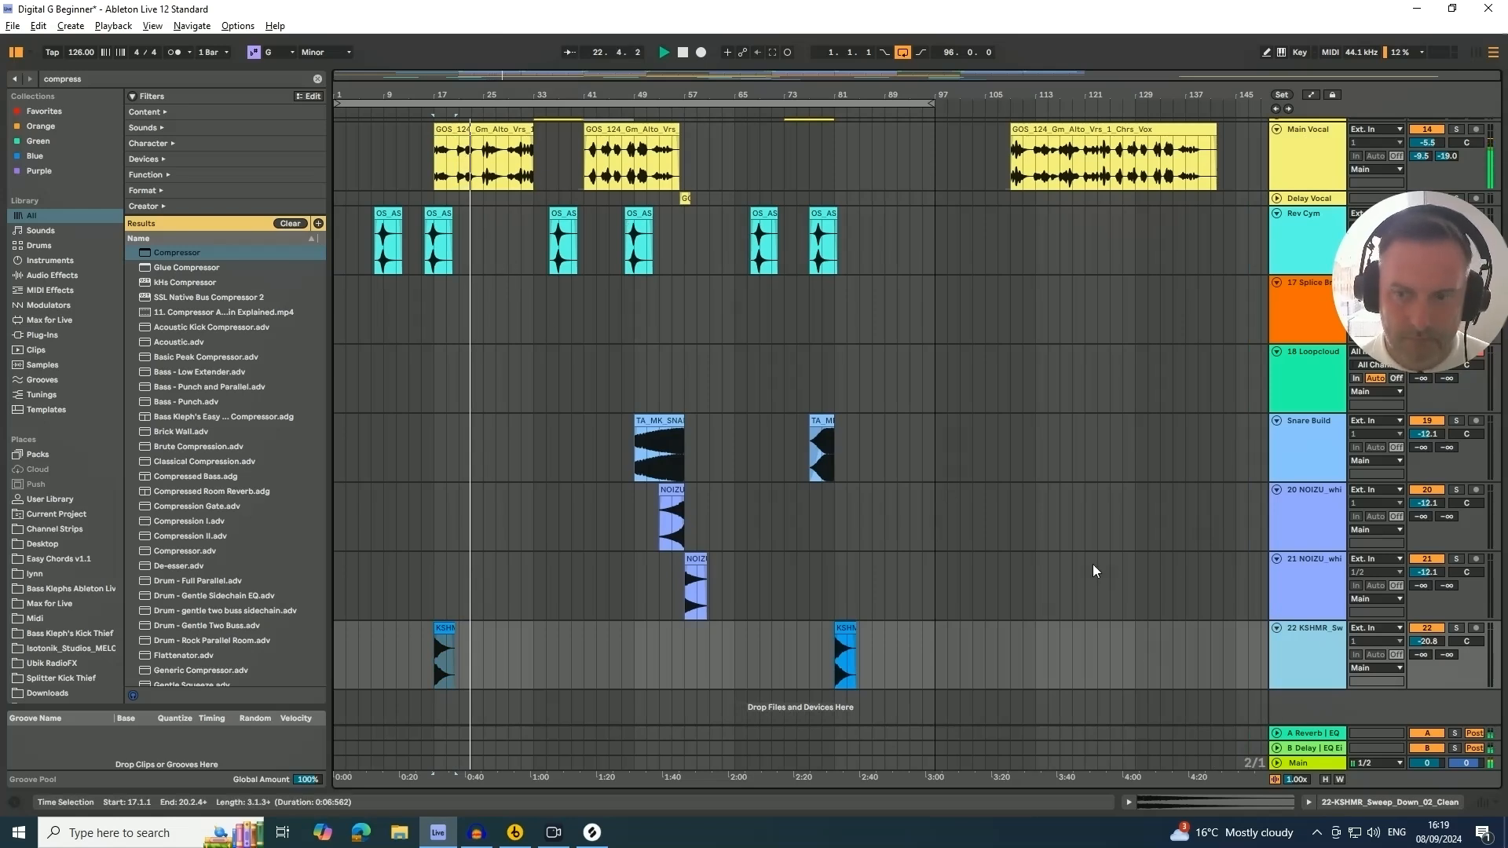
click(1277, 629)
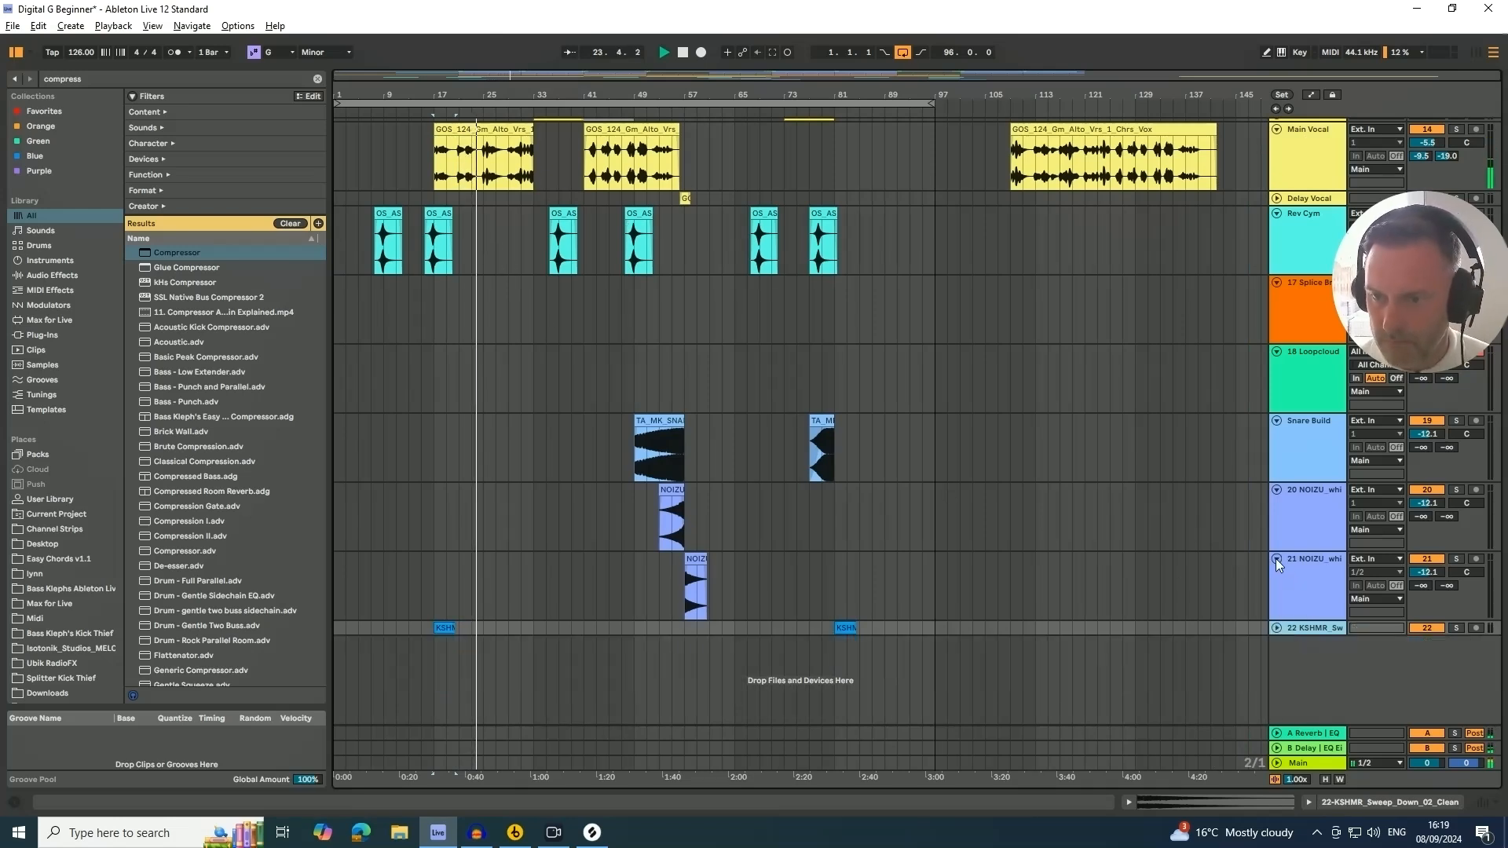
click(1277, 558)
click(1275, 490)
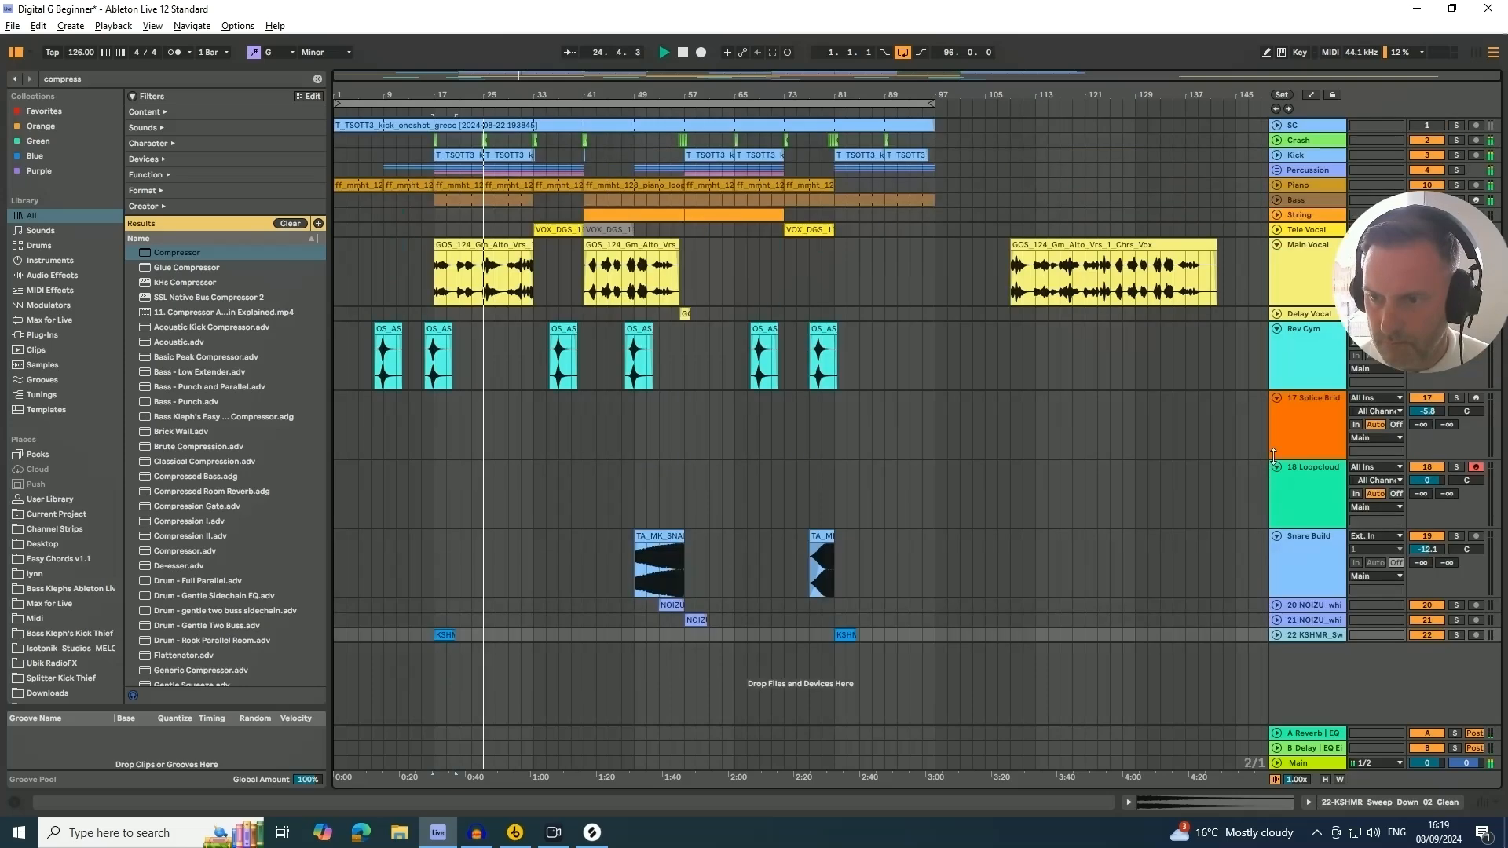
Rename both NOIZU white noise tracks to Sweep
click(1296, 606)
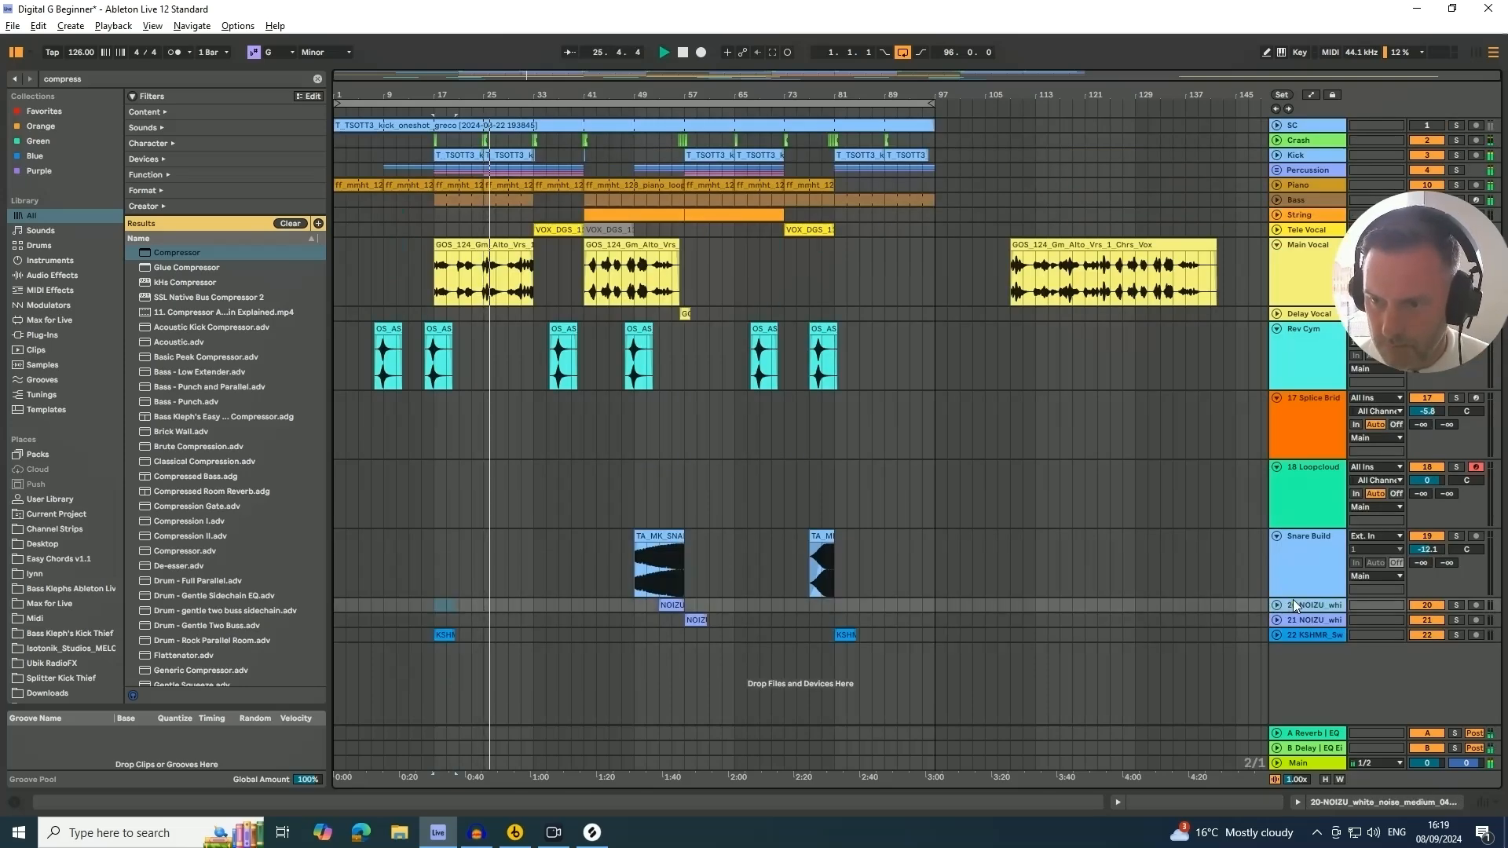
key(ctrl+r)
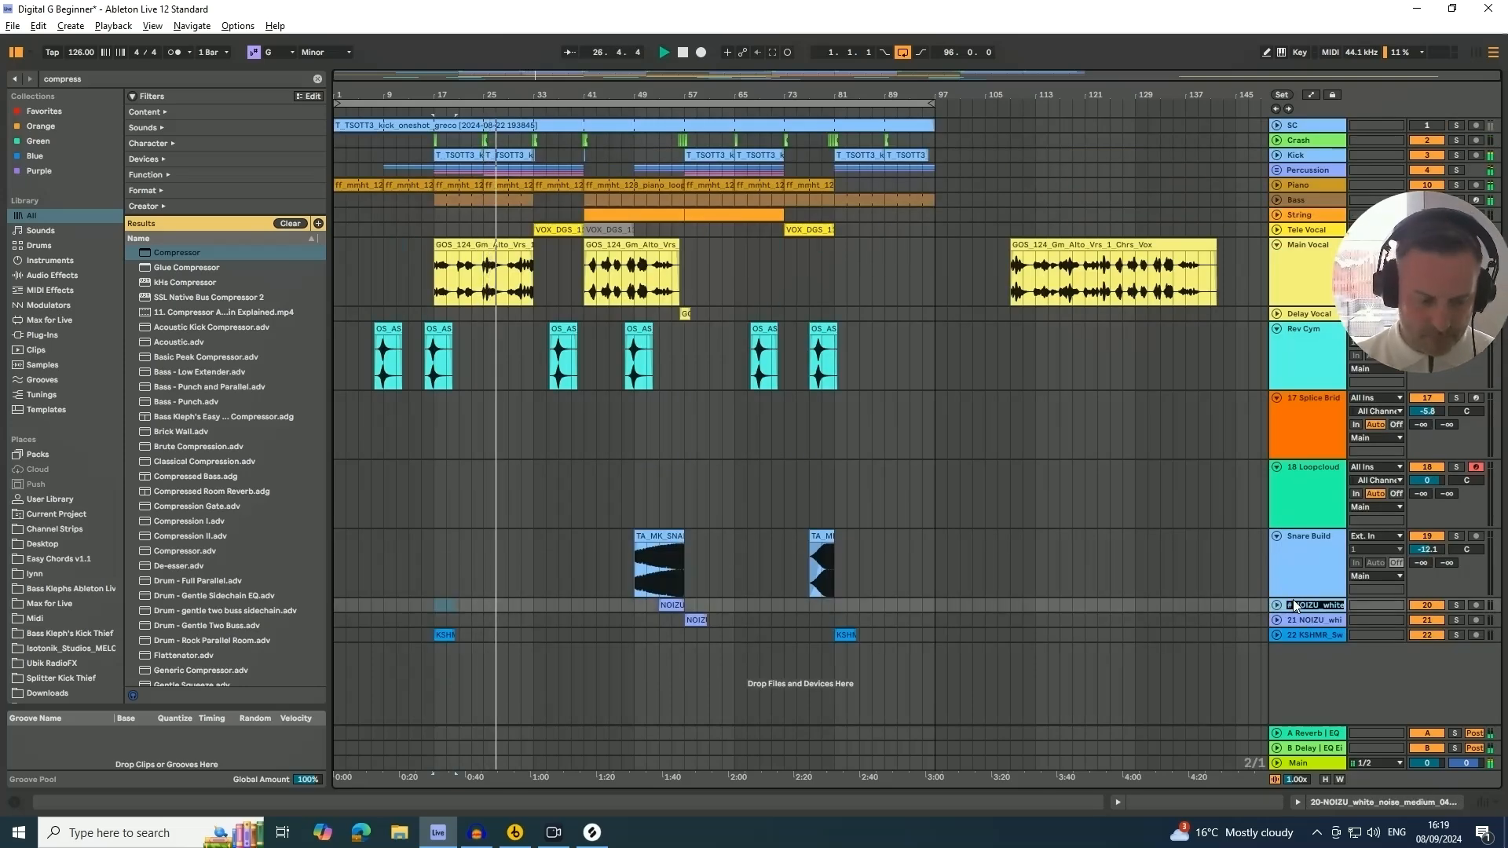
text(Sweep)
key(Return)
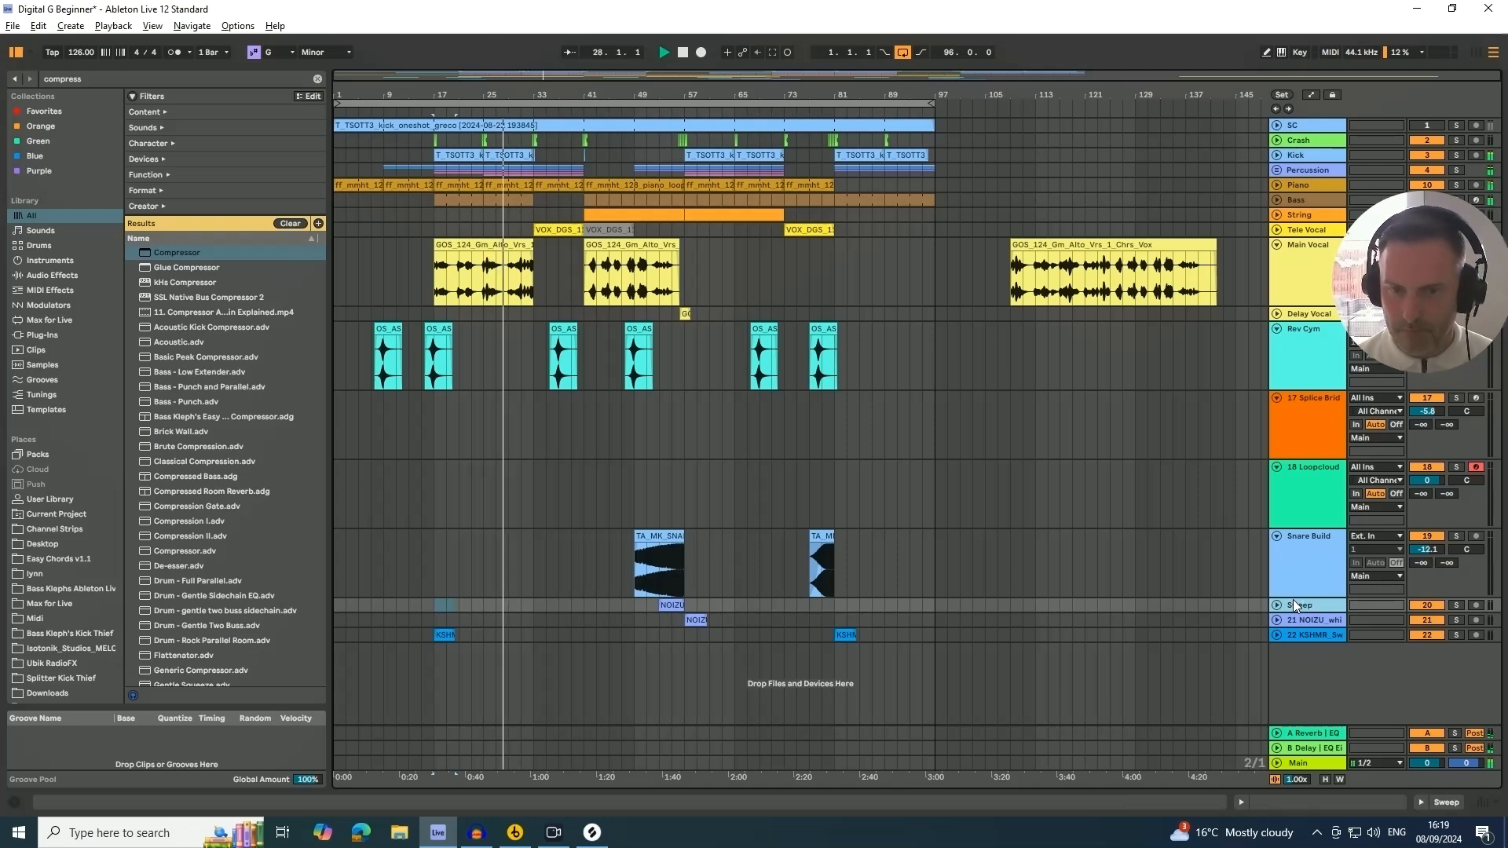
click(1300, 620)
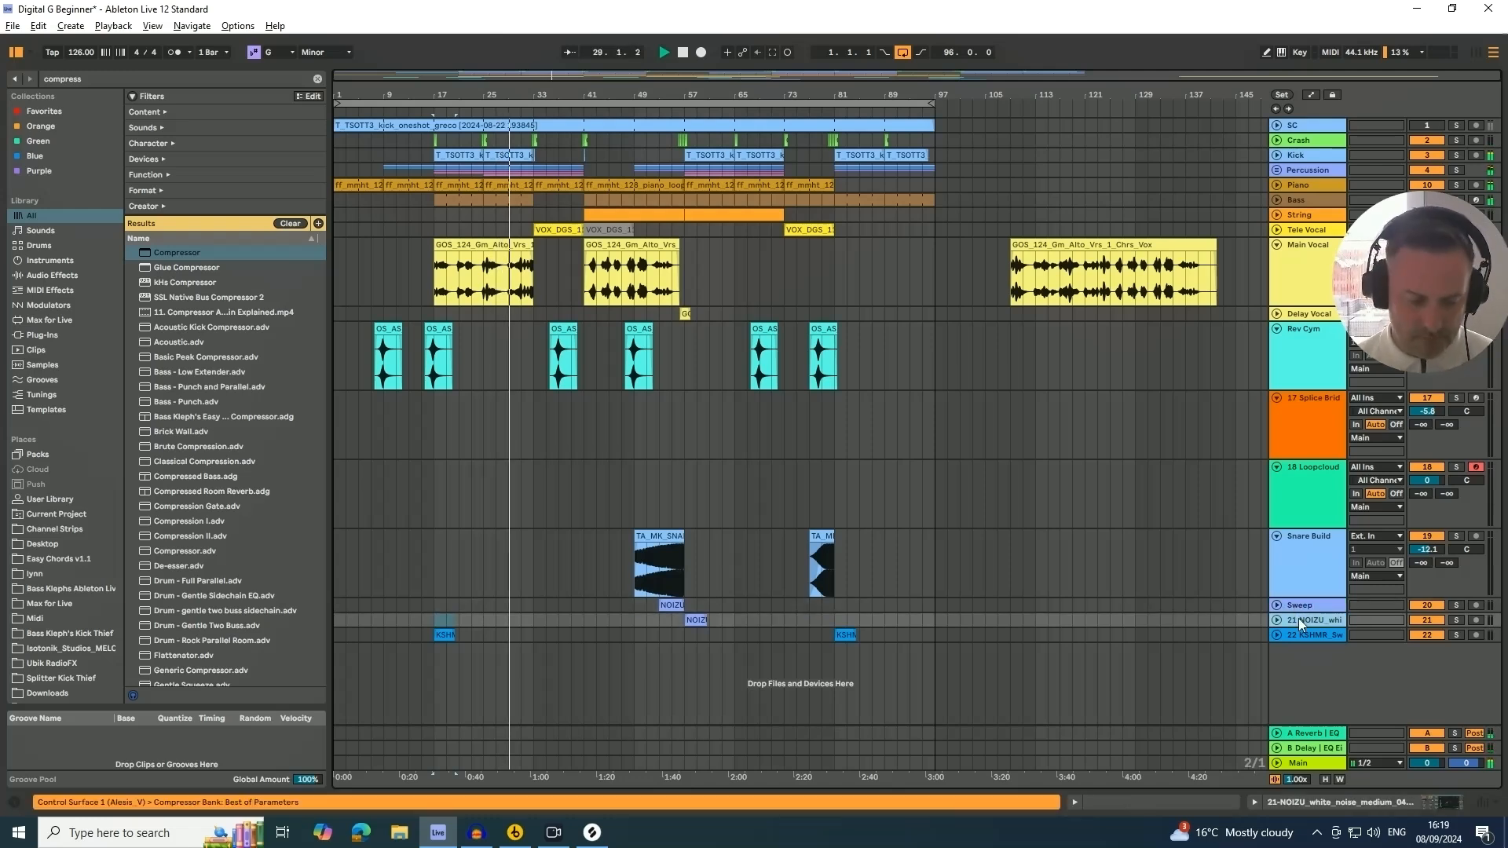
key(ctrl+r)
text(Sweep)
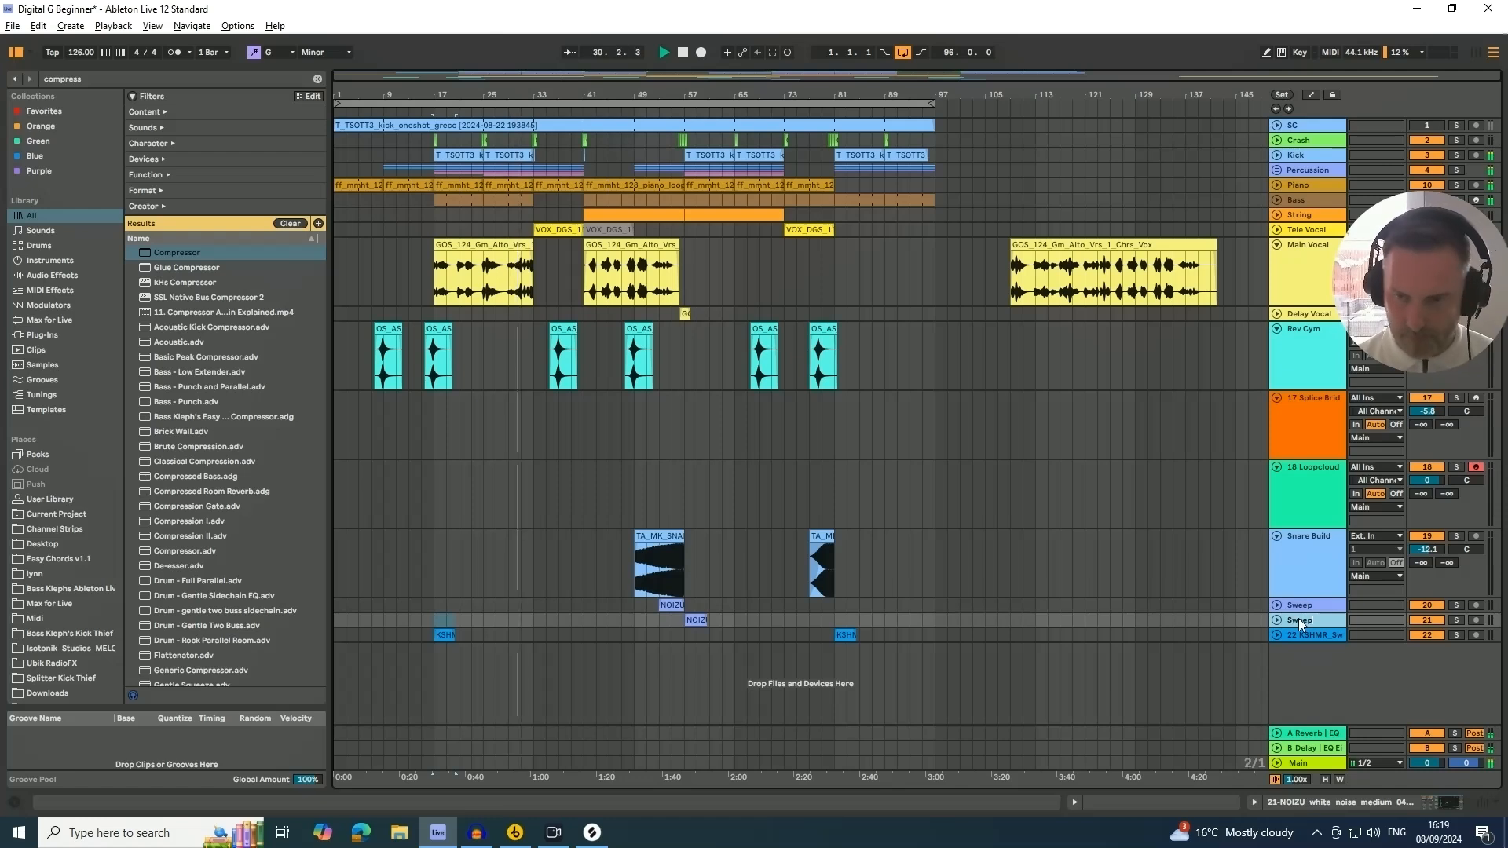
key(Return)
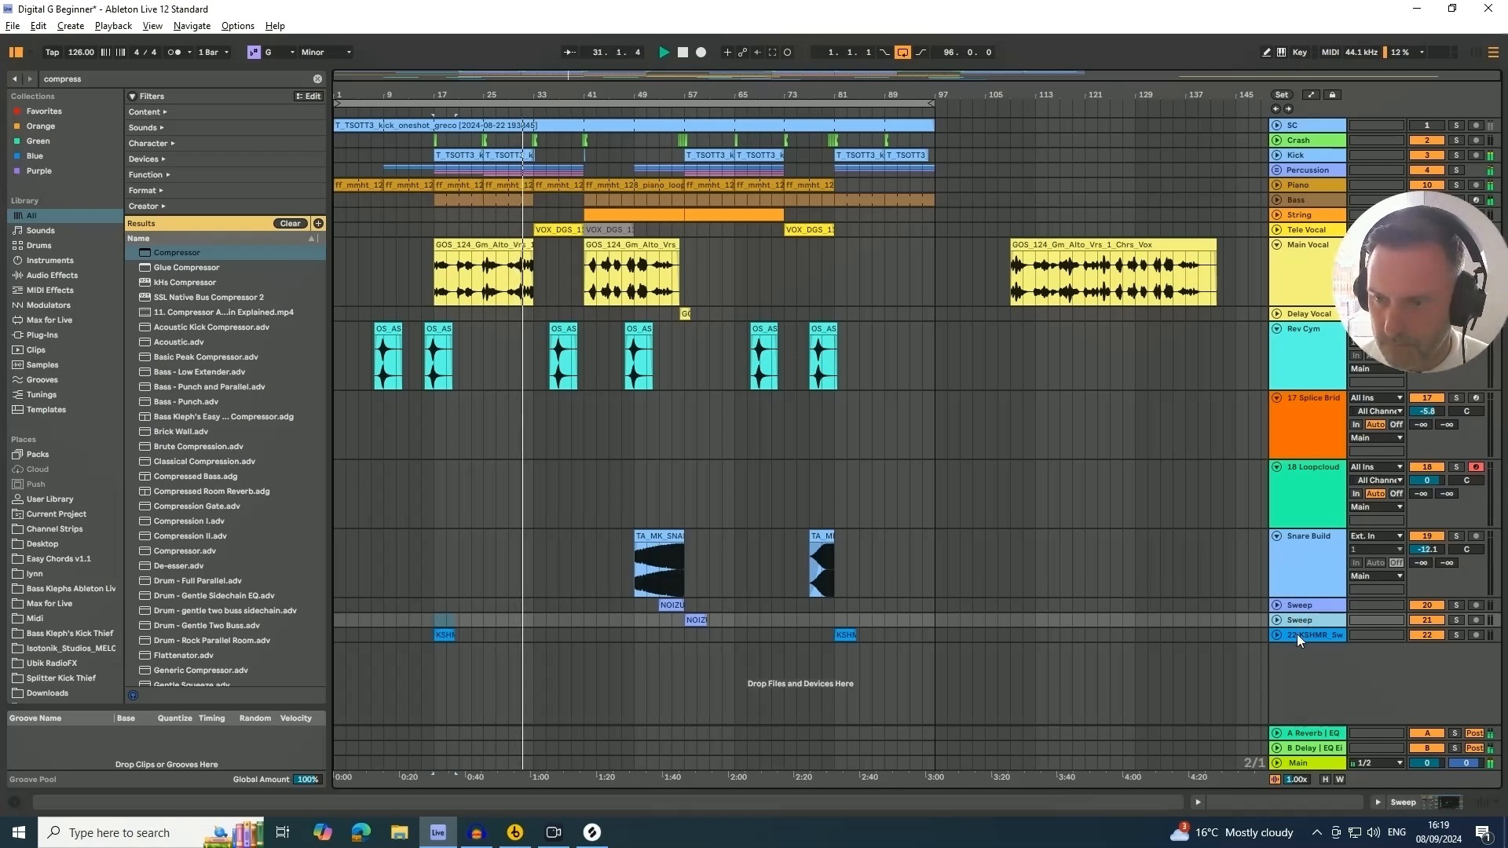
Rename the KSHMR downsweep track to DownSweep
click(1298, 634)
text(D)
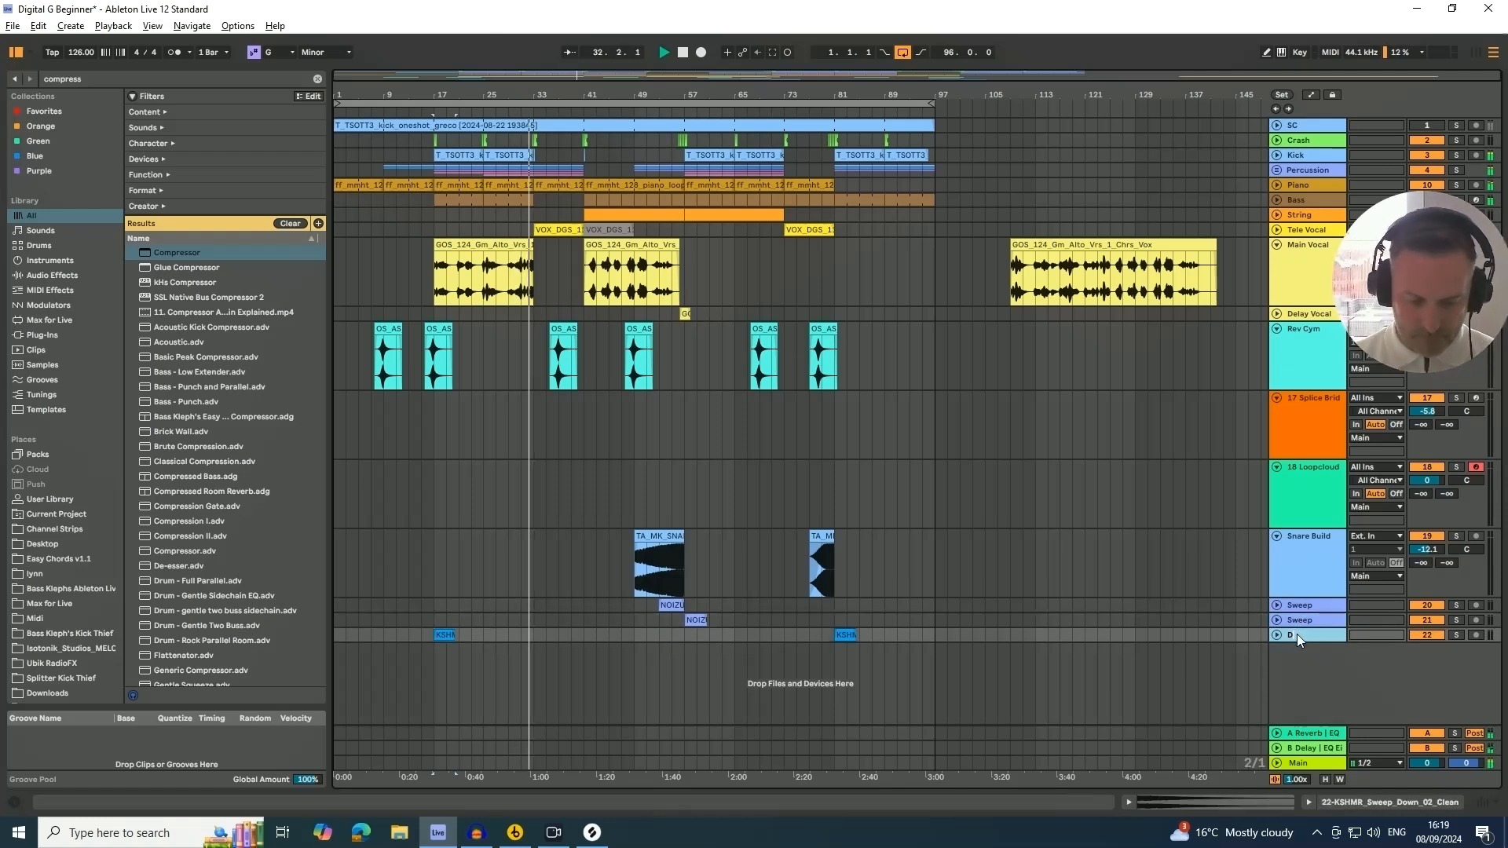
text(ownSweep)
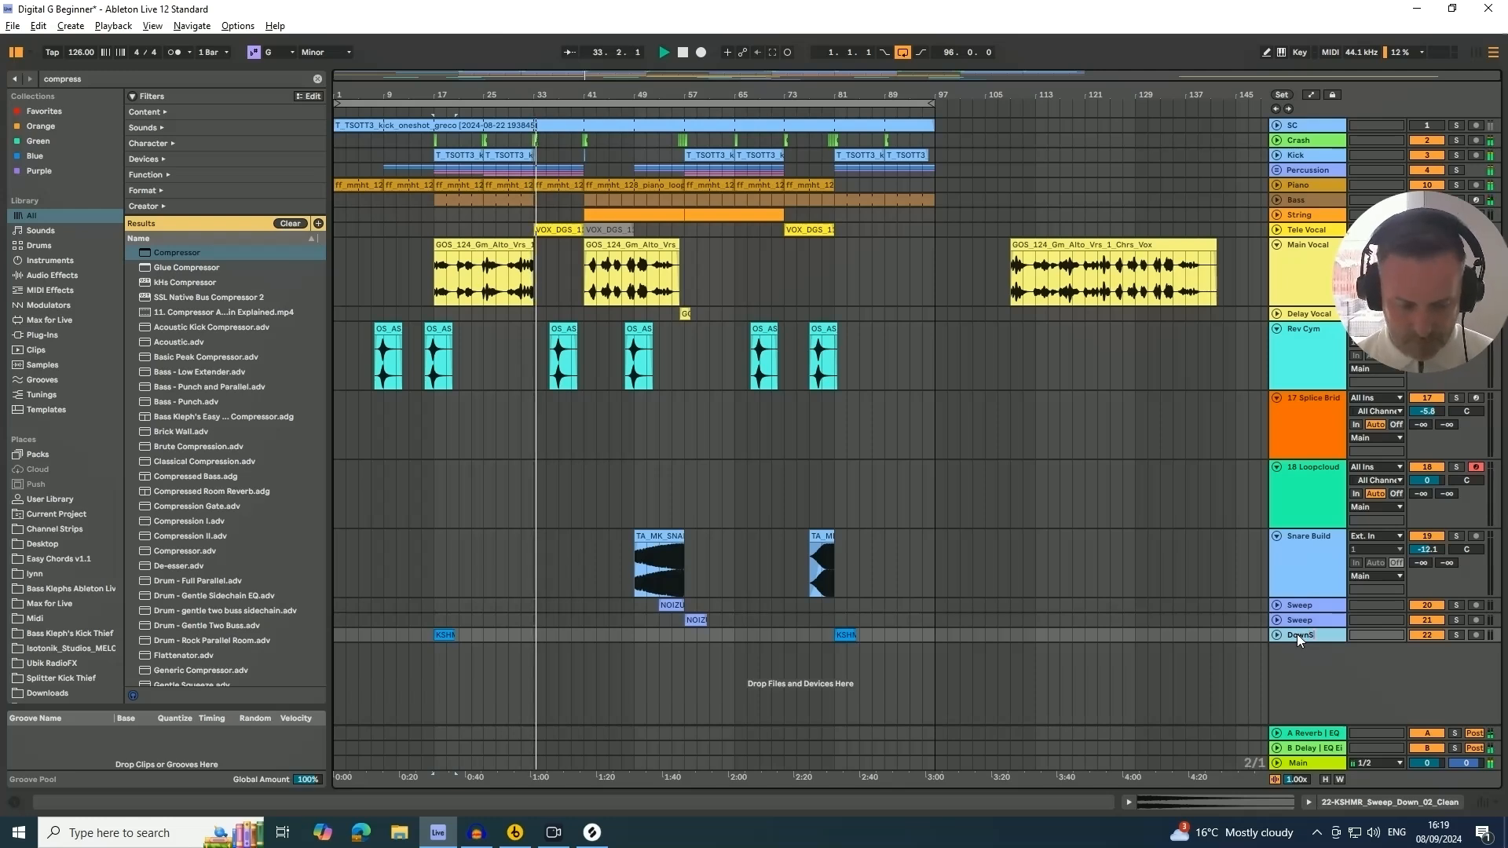
key(Return)
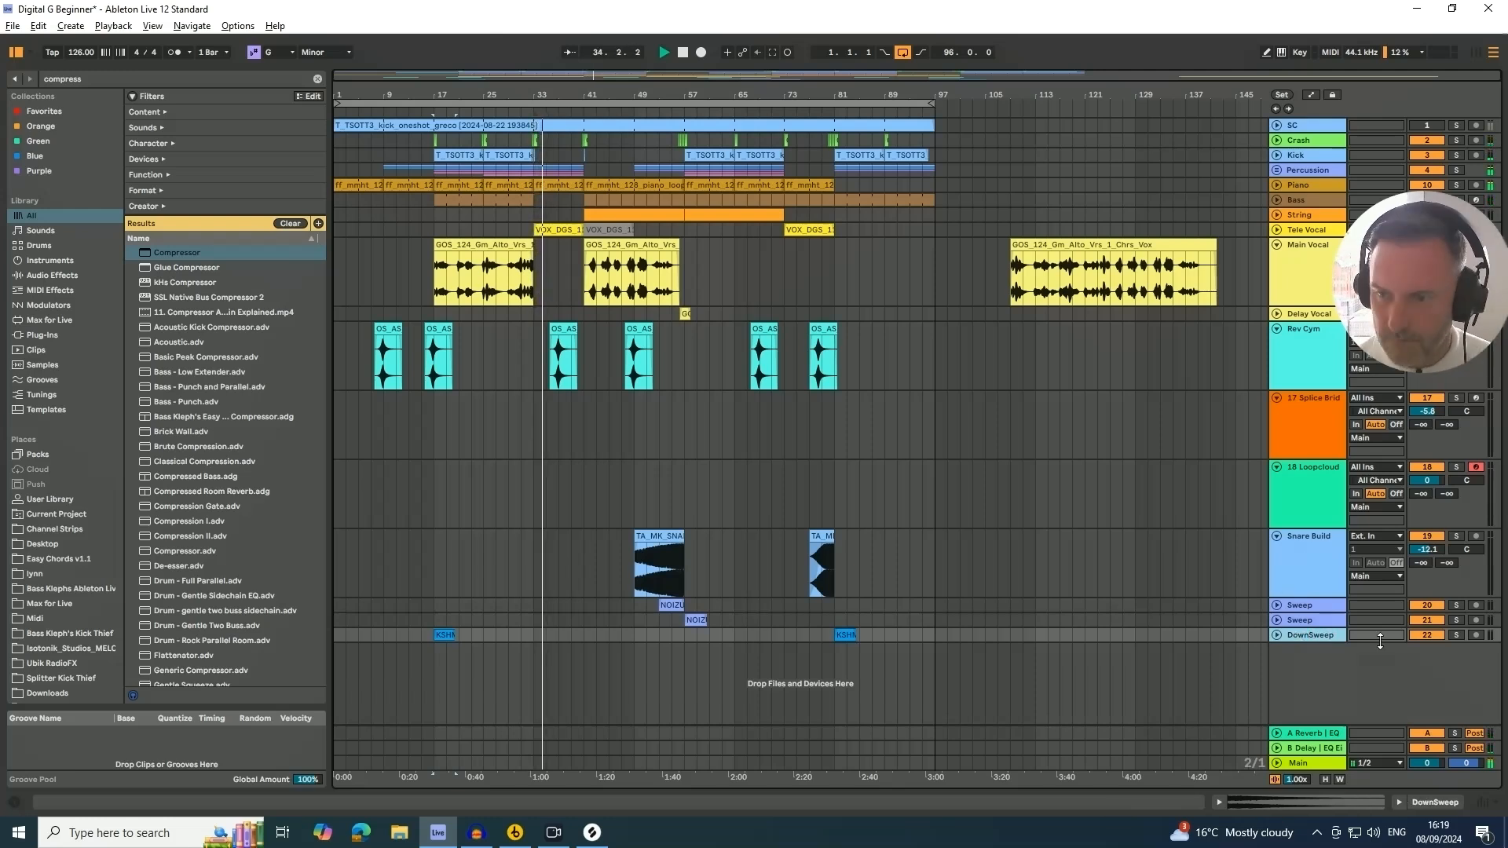
Fold the Snare Build track and move the Snare Build, Sweep and DownSweep tracks above the Splice and Loopcloud tracks
click(1278, 539)
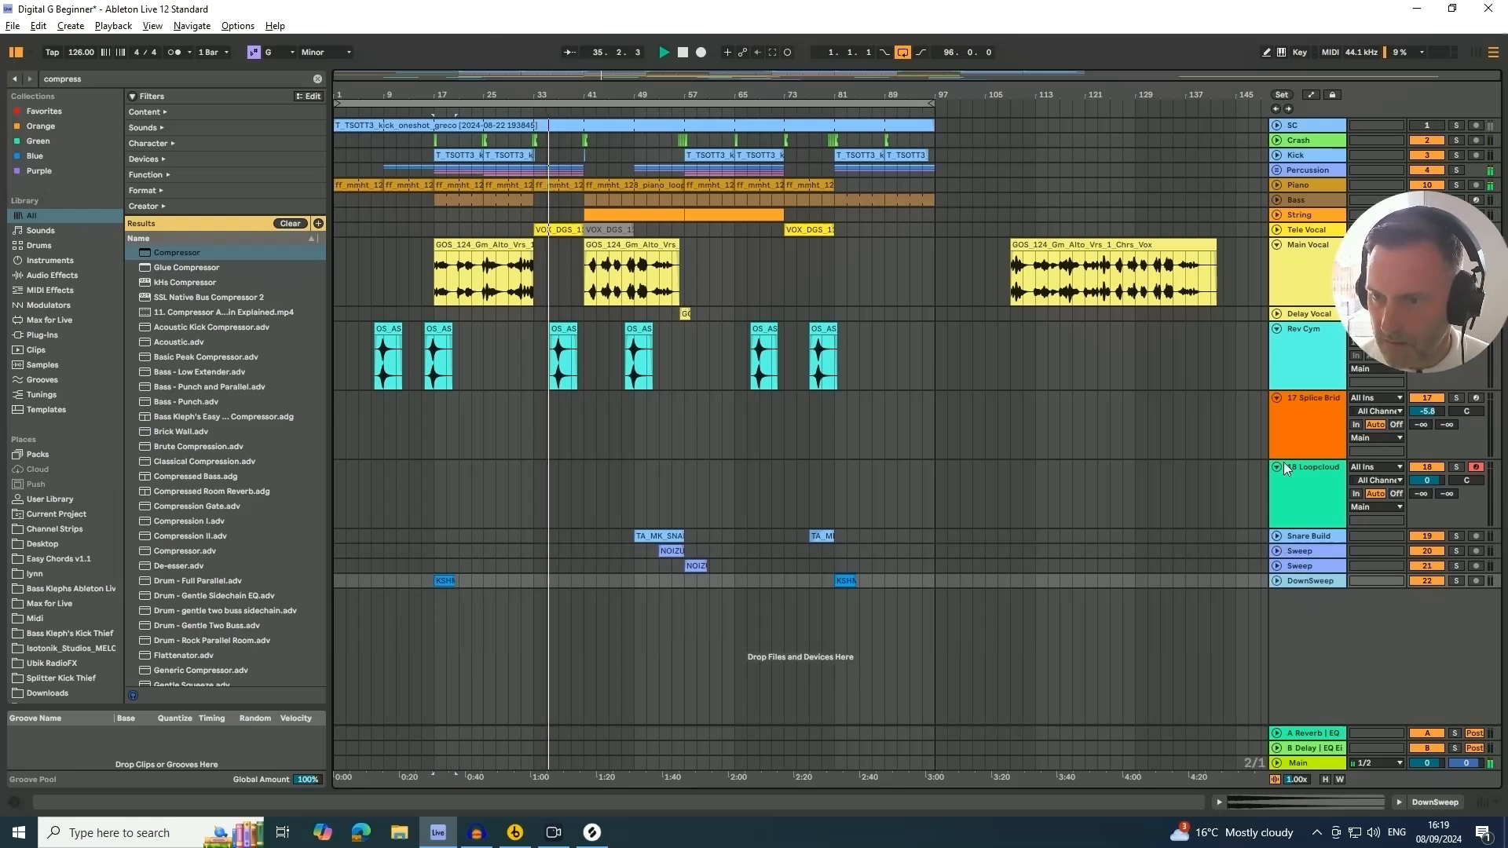
shift+click(1308, 581)
drag(1299, 542, 1294, 398)
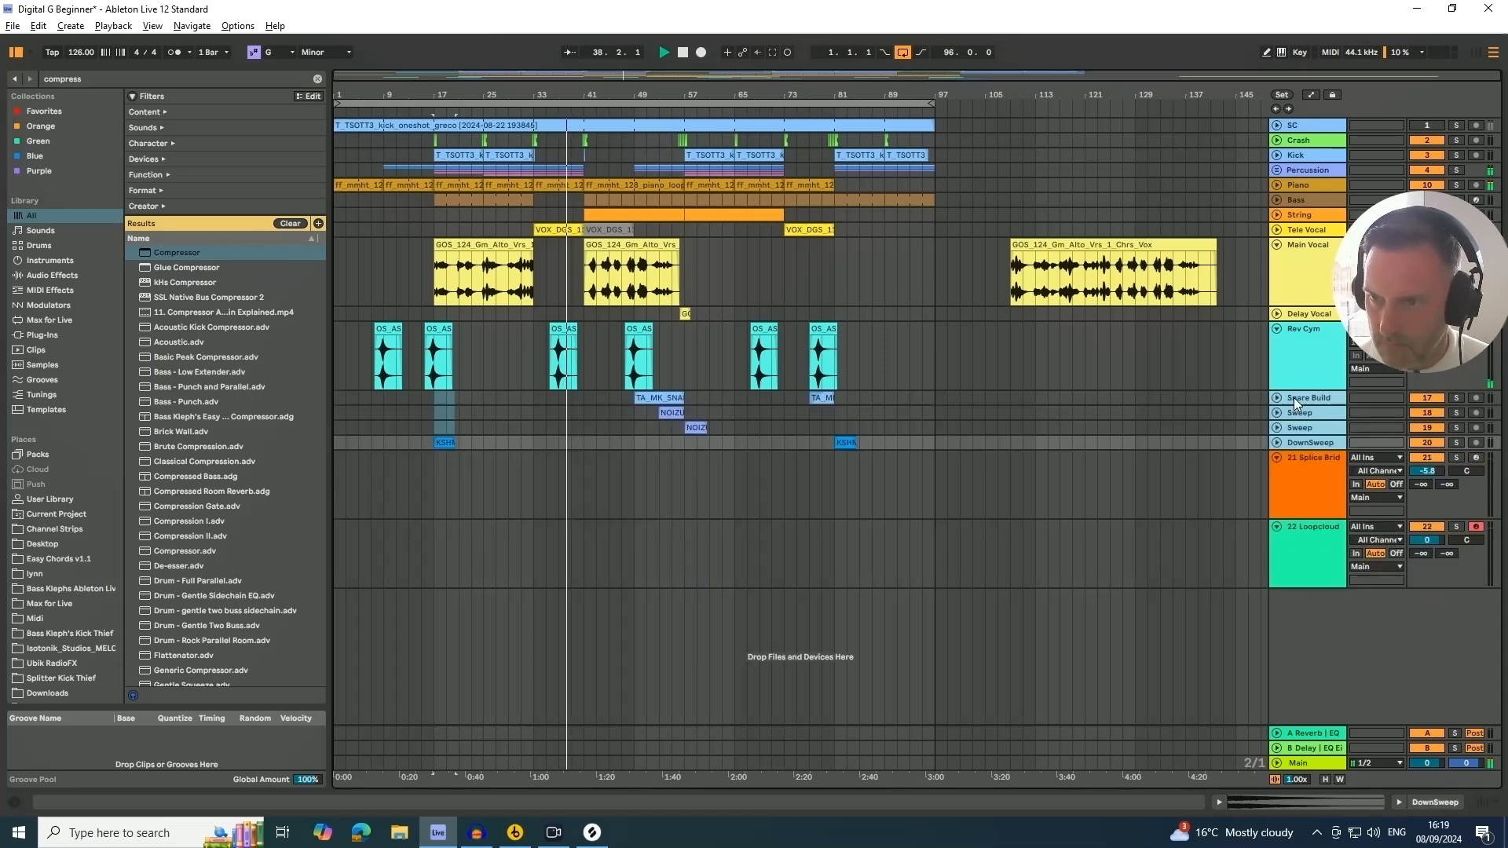
Fold the Rev Cym and Main Vocal tracks and select the Main Vocal track
click(1277, 328)
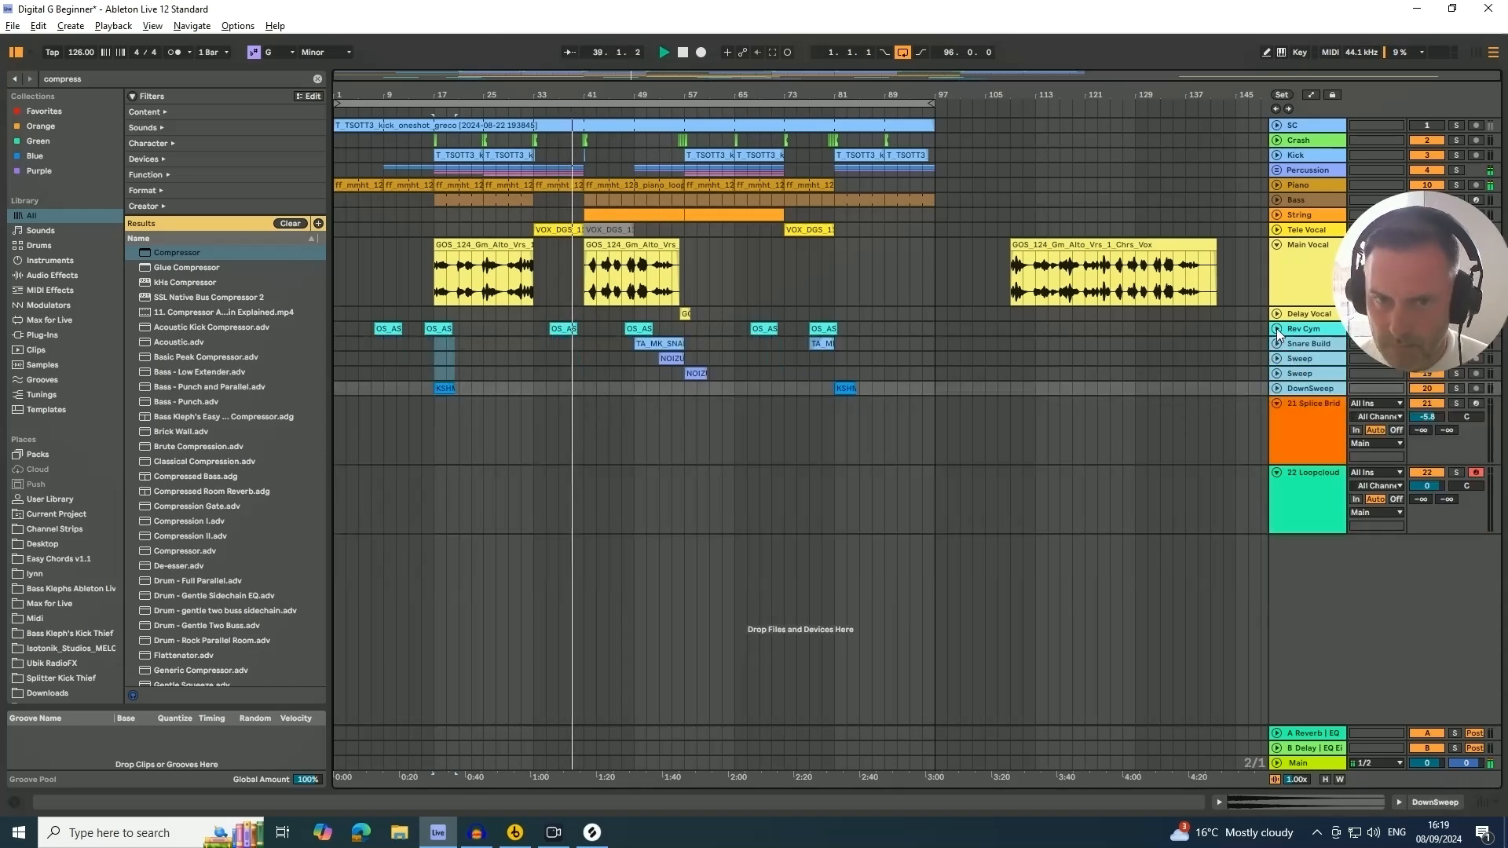
click(1277, 244)
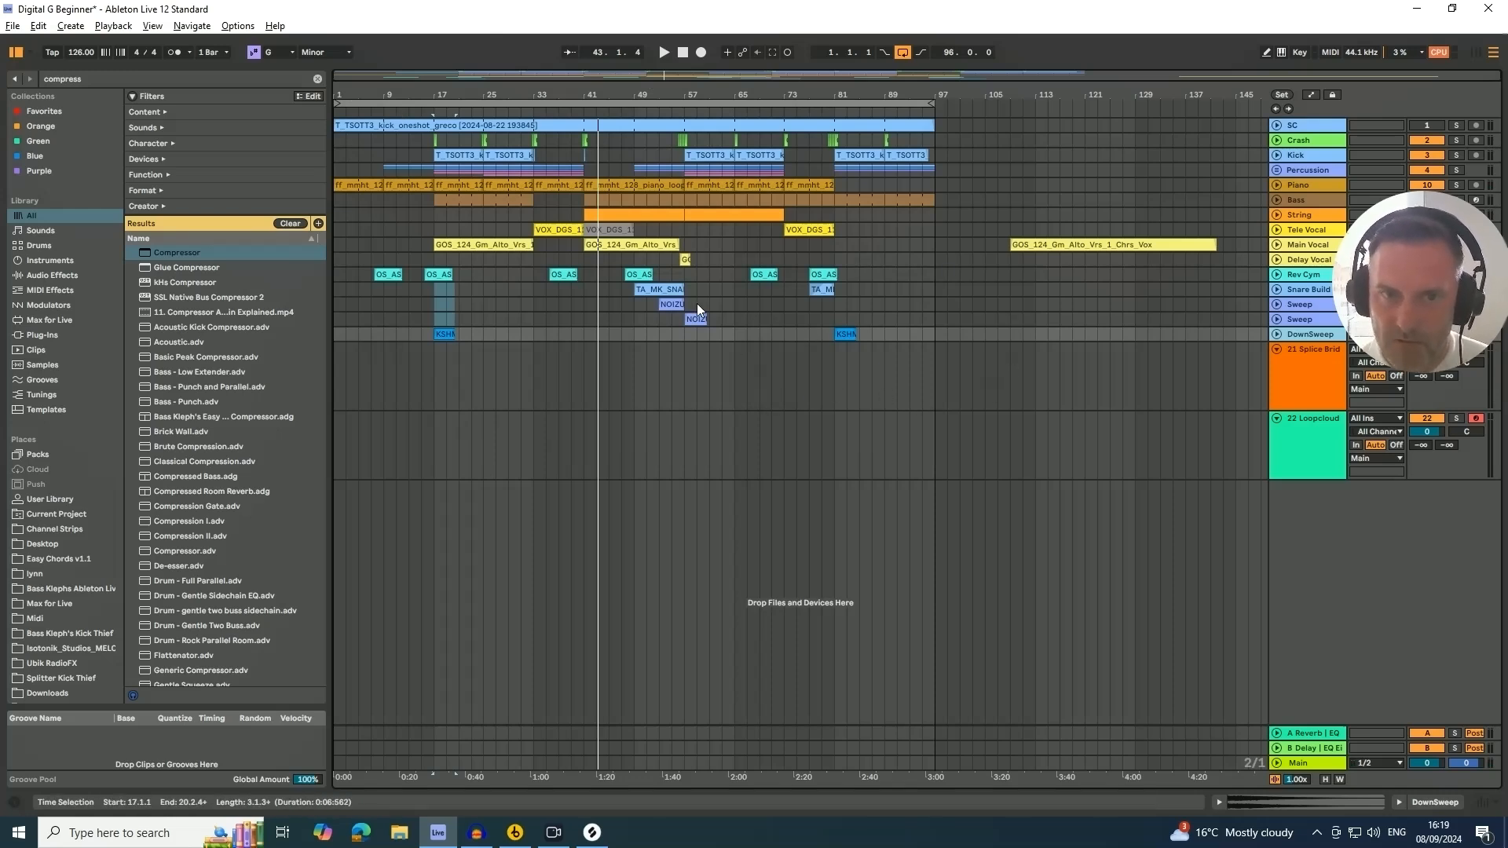
click(1313, 250)
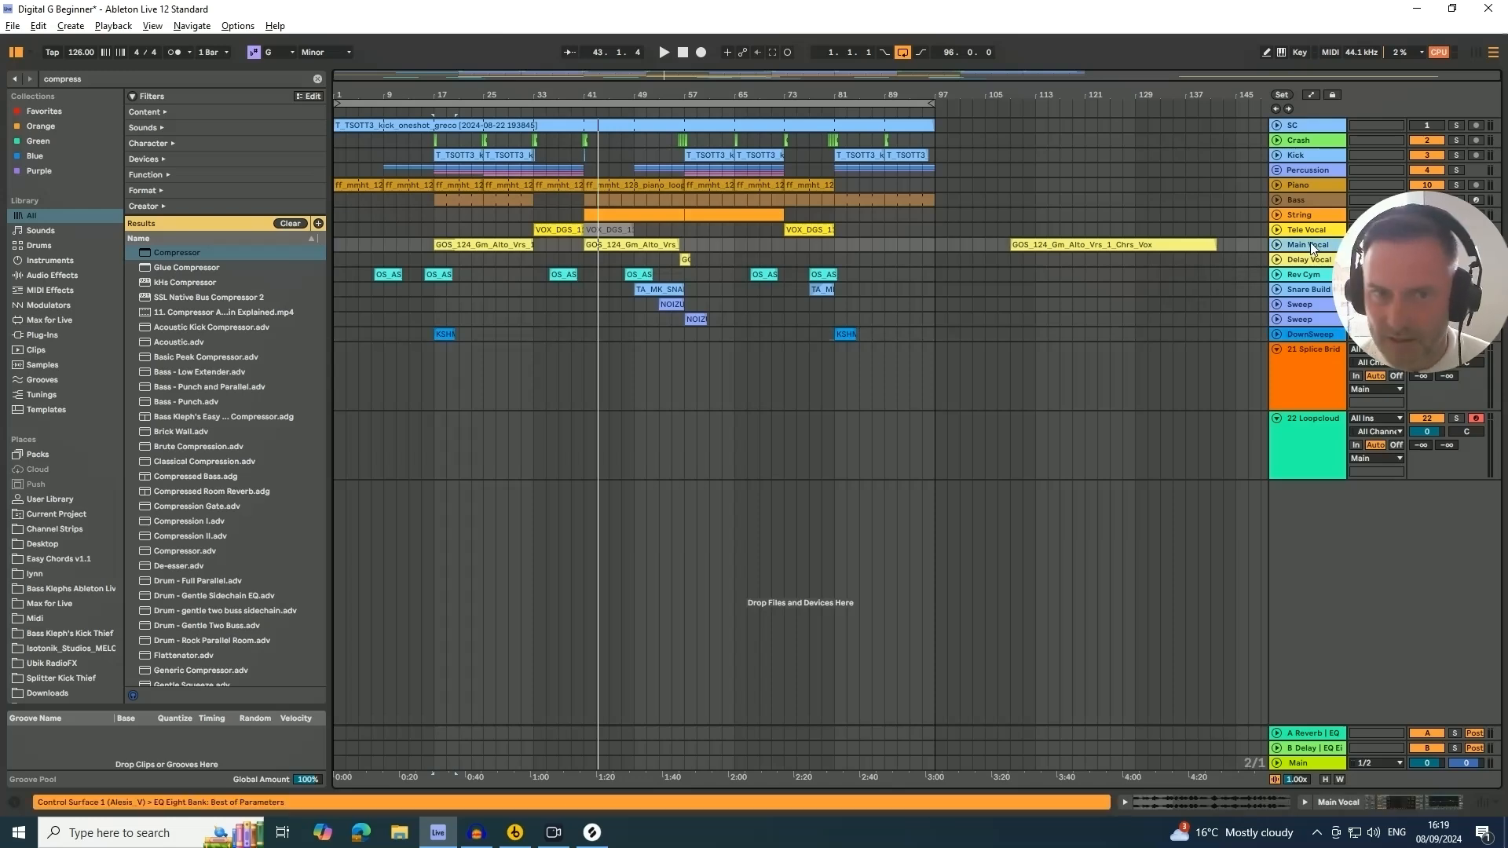